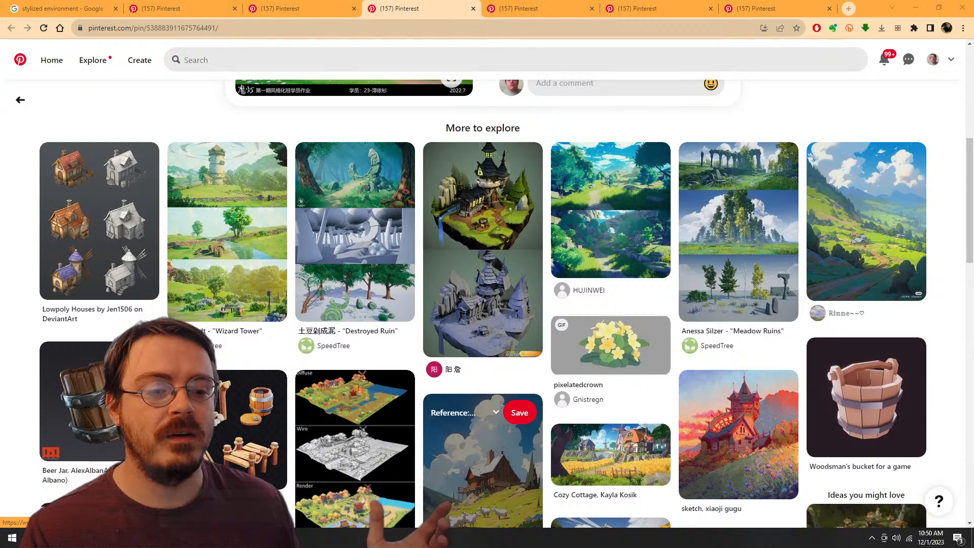
Step: Browse the related Pinterest pins for stylized environment and foliage references
scroll(482, 406, down, 5)
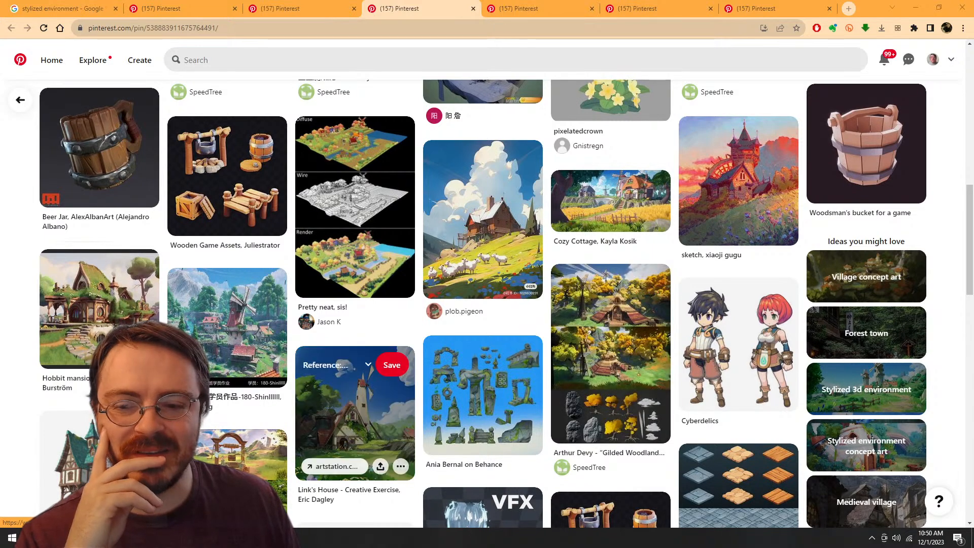
scroll(355, 447, down, 2)
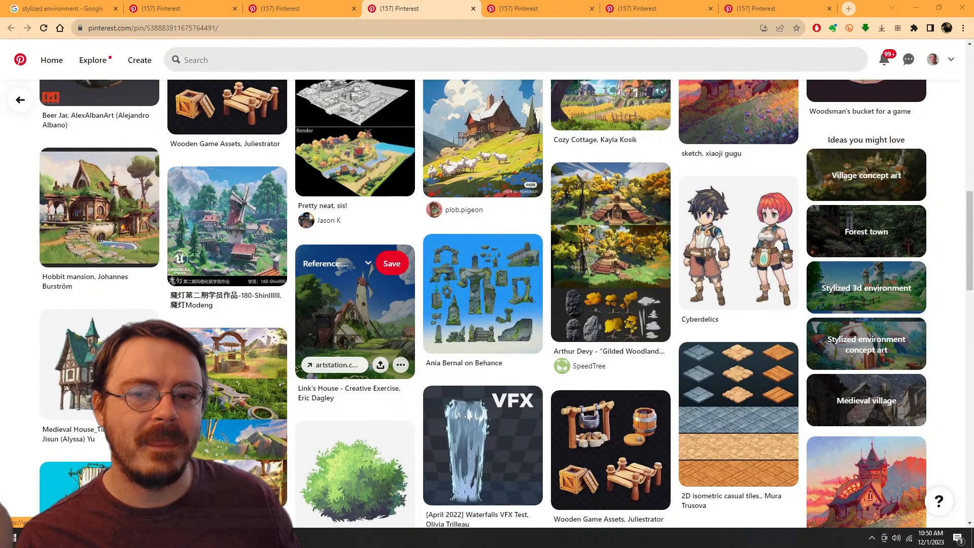
scroll(355, 254, down, 2)
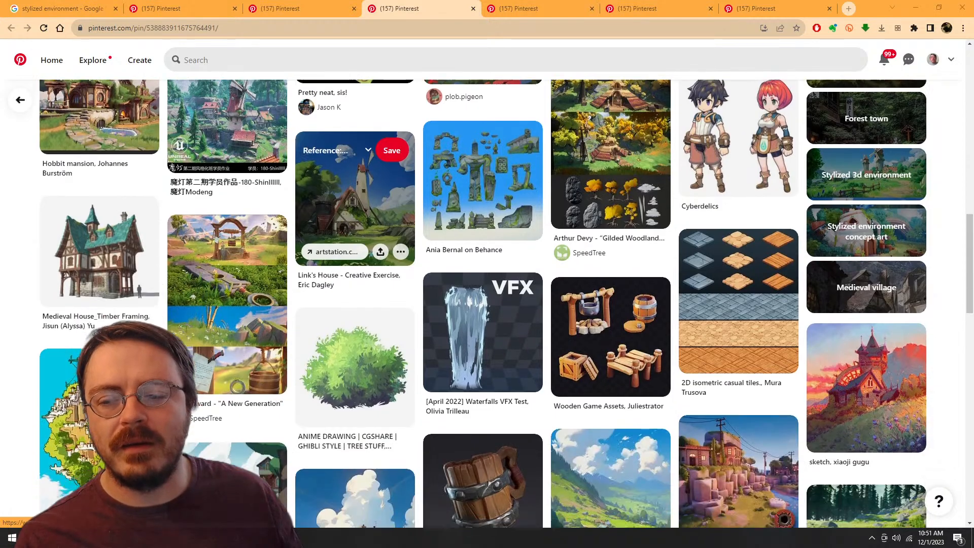
scroll(355, 203, down, 2)
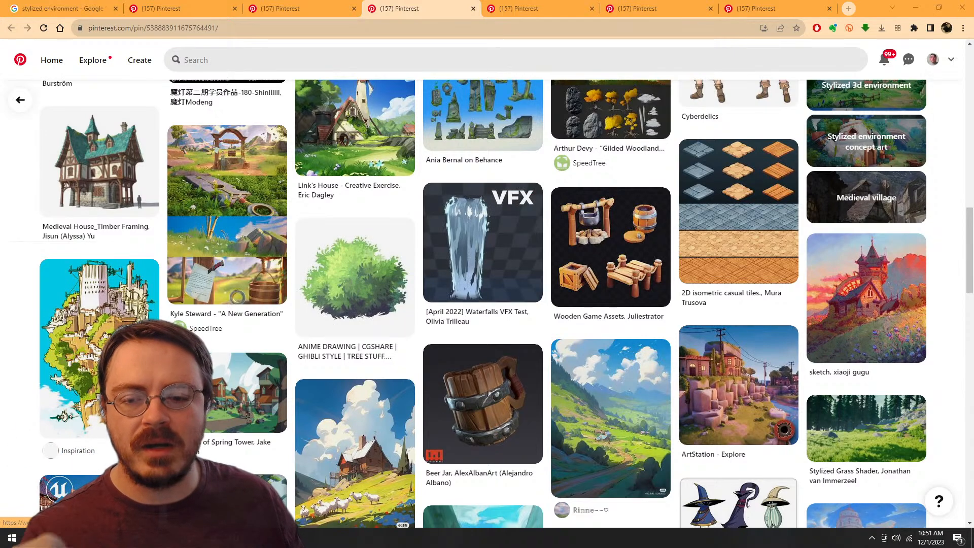
scroll(355, 277, up, 15)
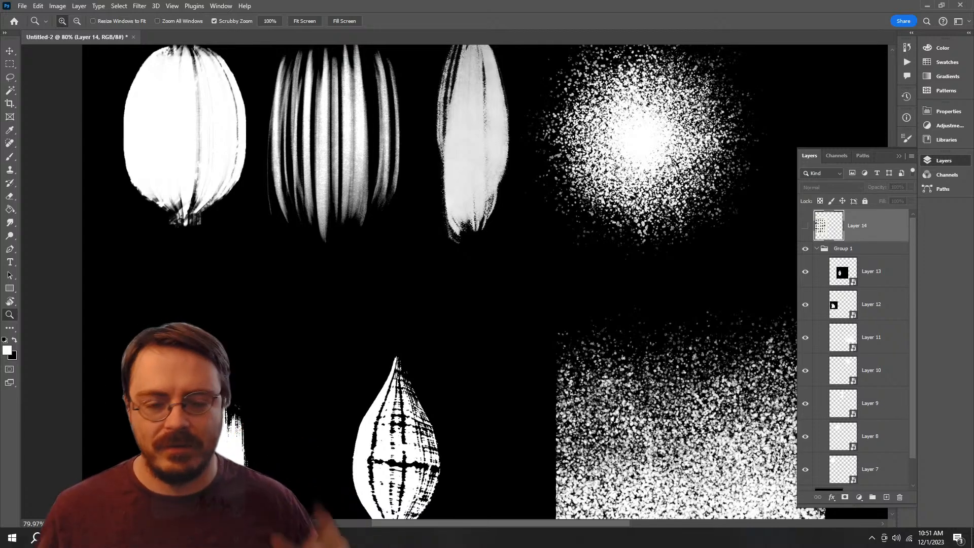
Step: Compare the foliage alpha shapes in Photoshop with the textured hexagonal plane in Blender, ending in Blender
key(alt+Tab)
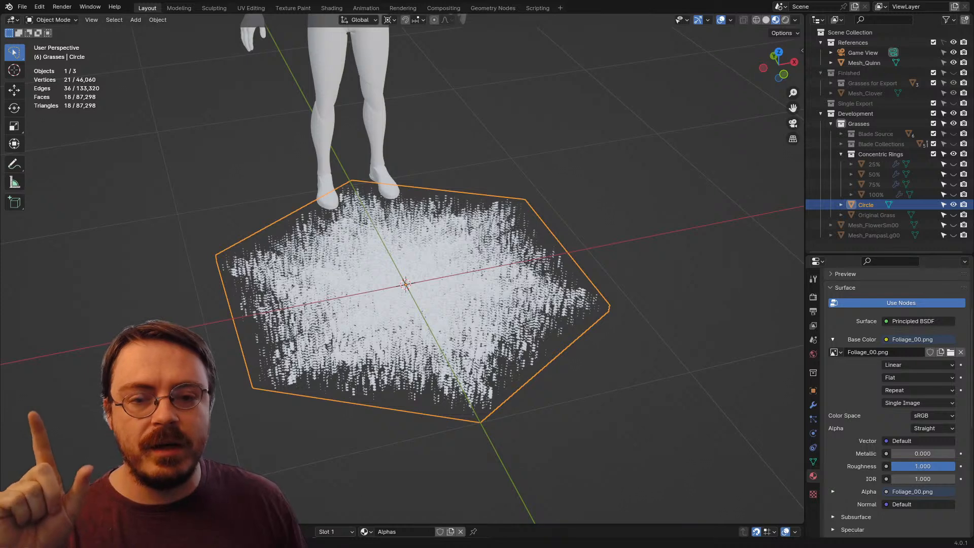
drag(456, 304, 406, 274)
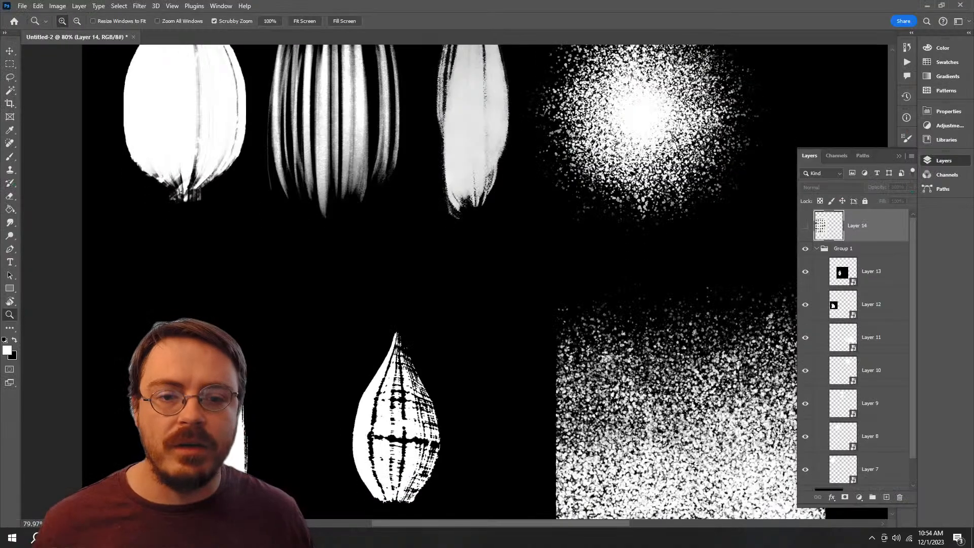
drag(658, 366, 589, 324)
drag(588, 290, 480, 248)
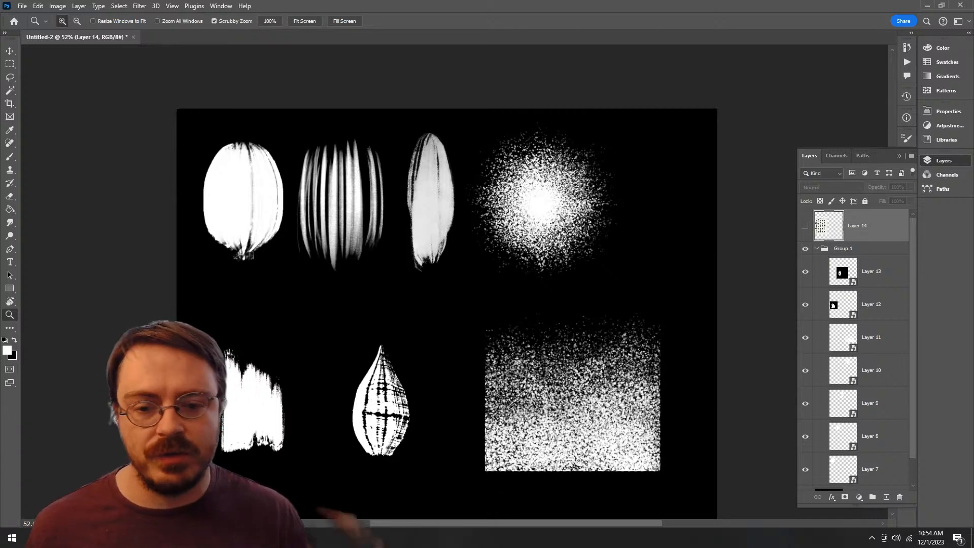
key(alt+Tab)
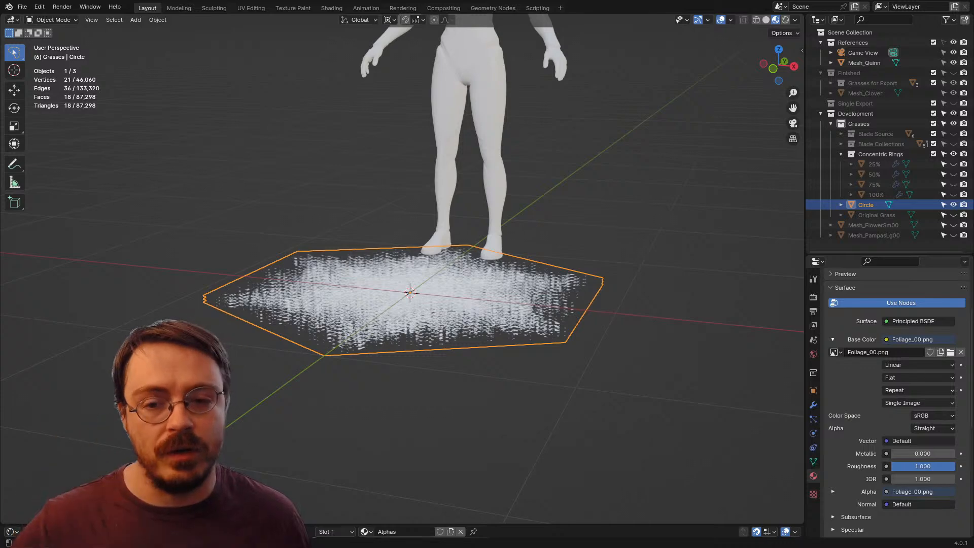
drag(410, 292, 445, 315)
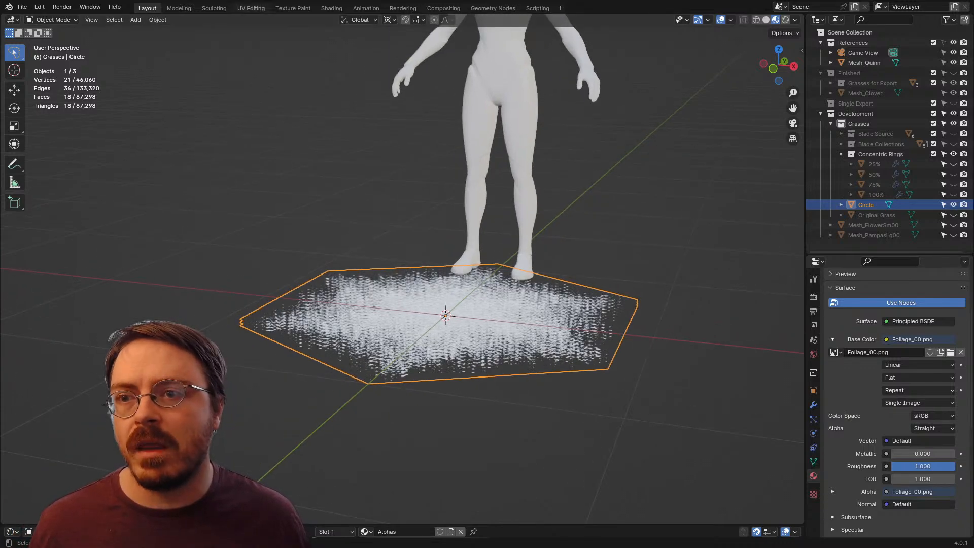
Step: Open the UV Editing workspace and examine how the hexagon's triangular UVs sit on the Foliage_00.png alpha sheet
click(251, 7)
scroll(603, 274, down, 3)
drag(112, 213, 383, 305)
key(a)
scroll(603, 274, up, 3)
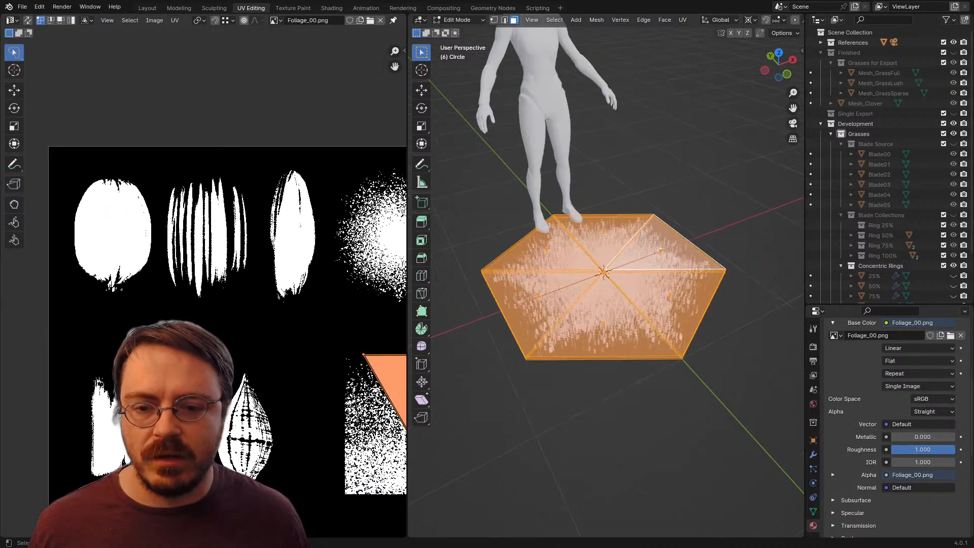
drag(325, 324, 181, 276)
Step: Select the two upper linked layers of the stacked hexagon planes and delete them, keeping only the lowest layer
drag(603, 274, 551, 246)
scroll(604, 274, up, 3)
key(alt+a)
scroll(603, 274, down, 2)
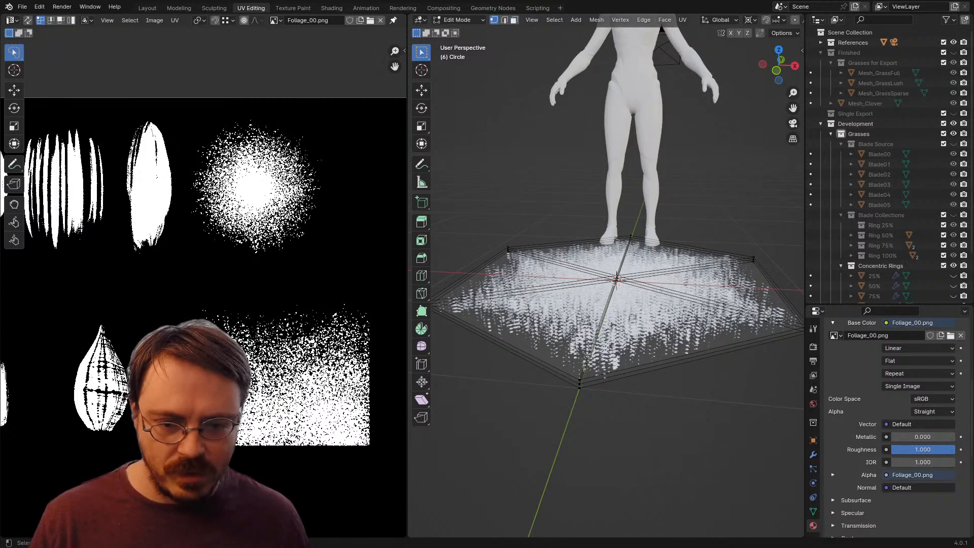
key(period)
key(Escape)
key(l)
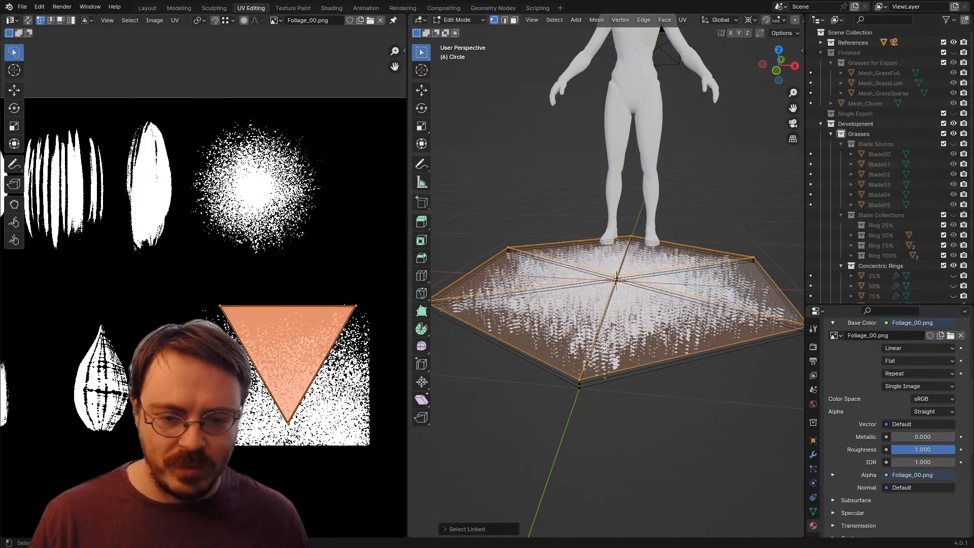
key(l)
key(x)
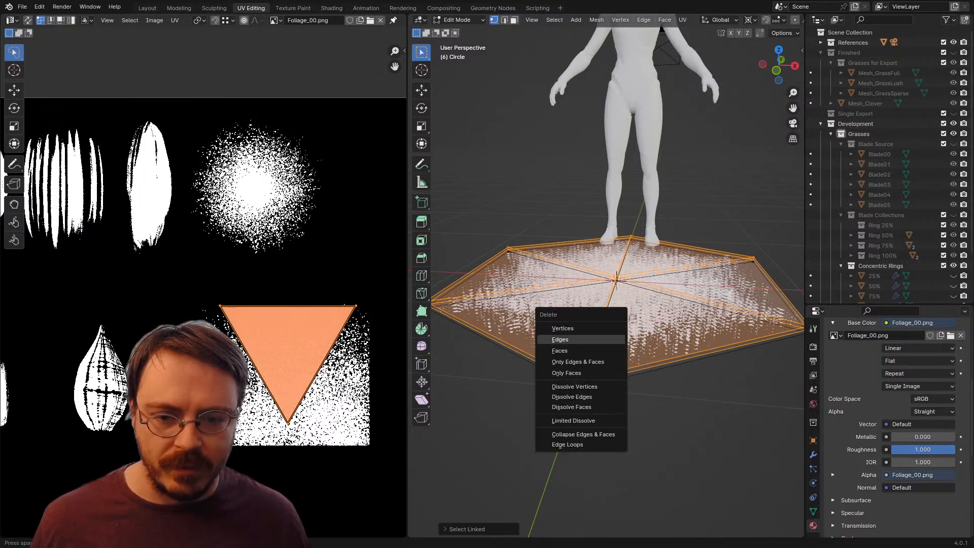
key(Return)
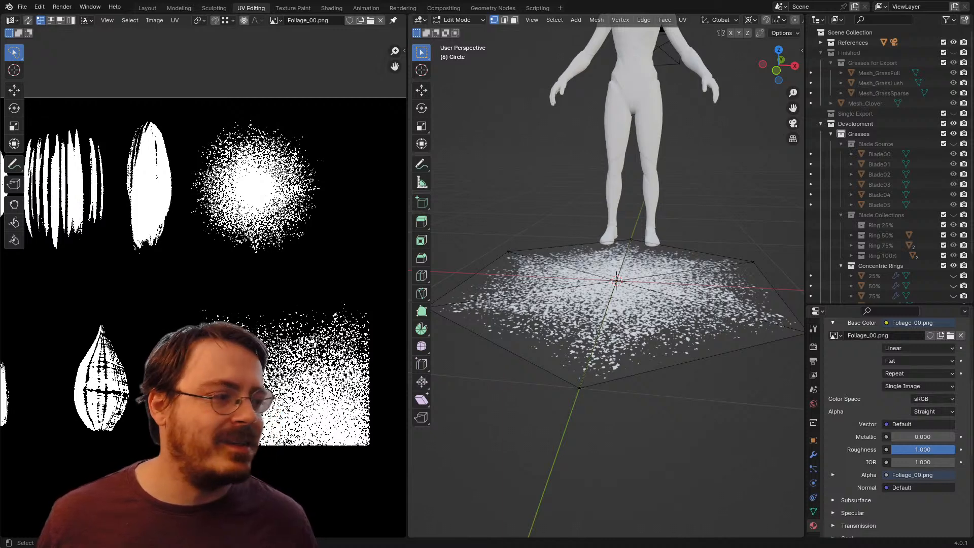
Step: Return to Object Mode in the Layout workspace and delete the existing Circle object
scroll(616, 284, down, 3)
drag(616, 284, 610, 326)
scroll(610, 325, up, 2)
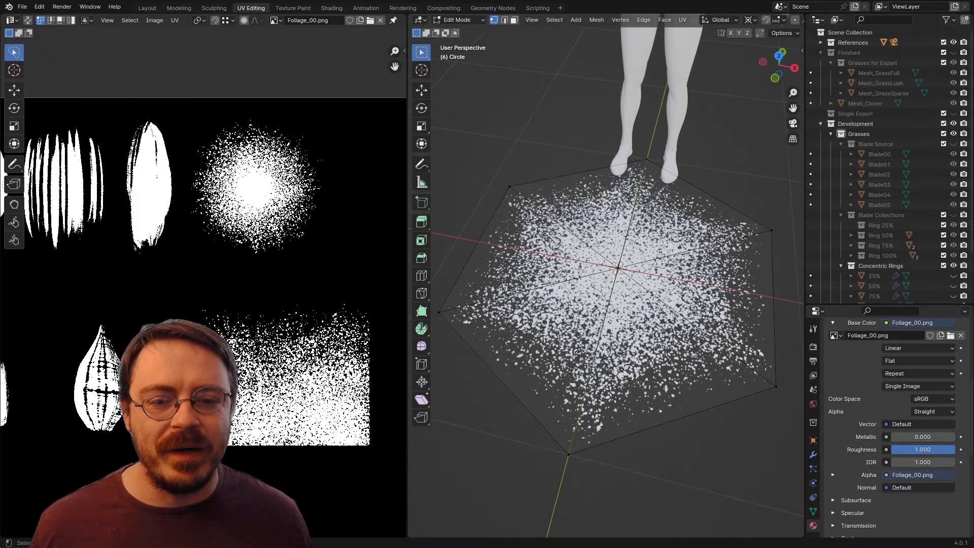
scroll(615, 287, down, 3)
key(Tab)
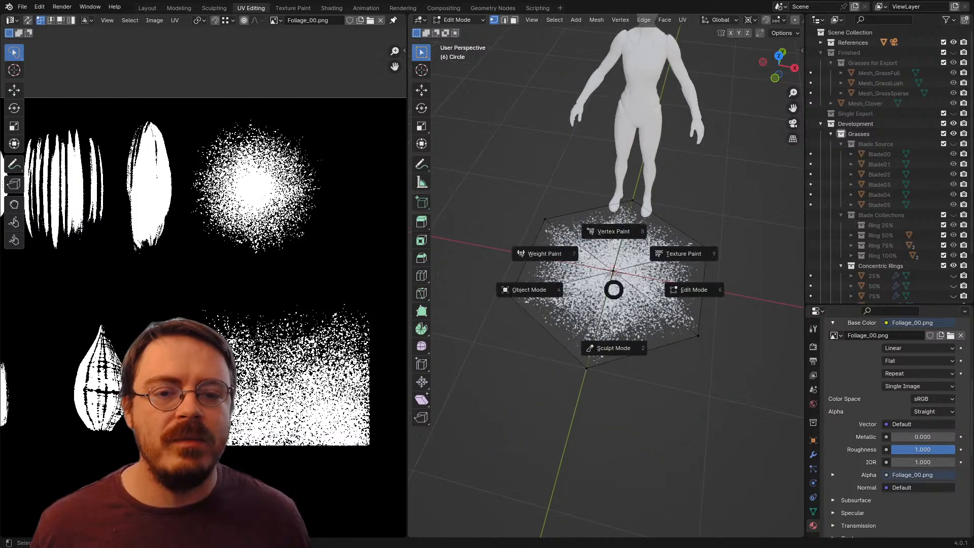
click(529, 289)
click(147, 8)
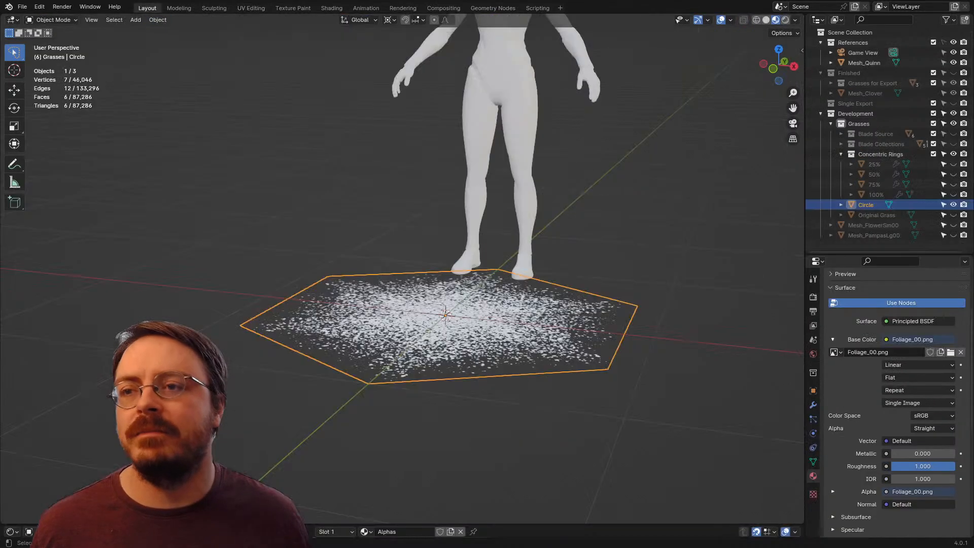
key(x)
click(441, 315)
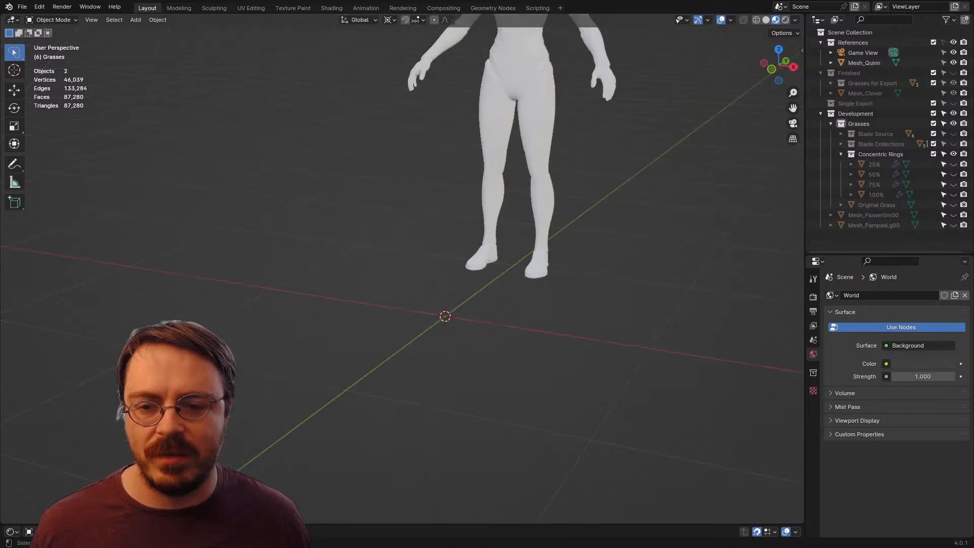
Step: Add a new six-vertex mesh circle at the world origin and enter Edit Mode on it
key(shift+a)
click(475, 314)
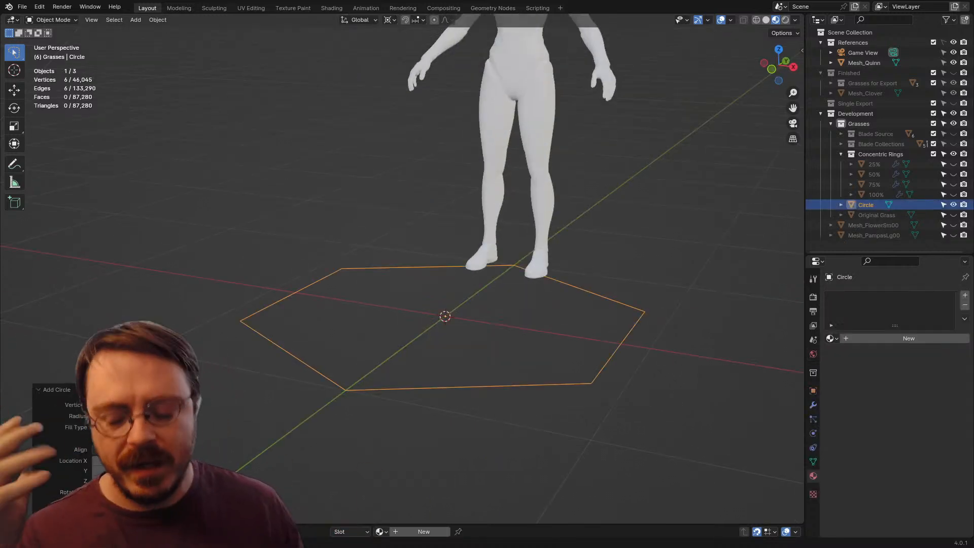
key(Tab)
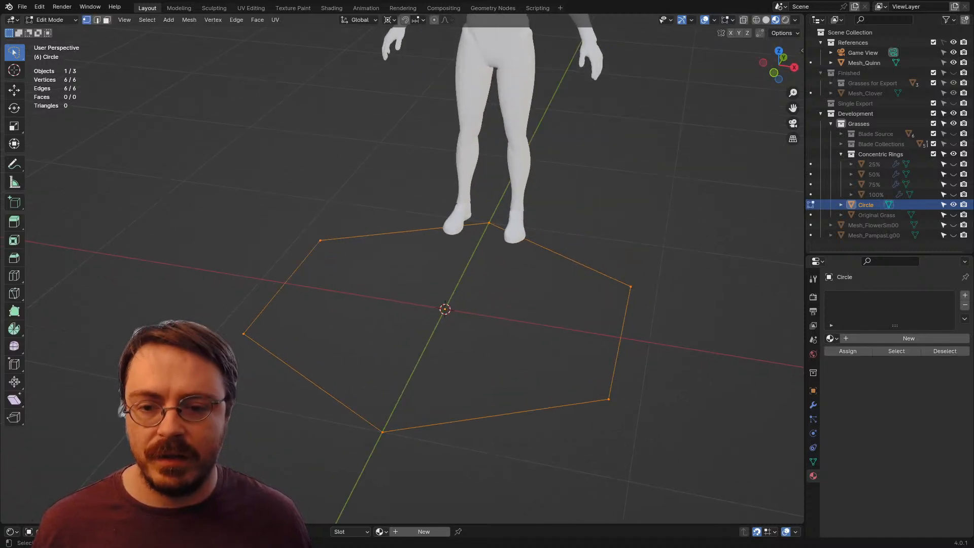
Step: Fill the hexagon with six triangles by extruding its outline in place and merging the new vertices at center
key(e)
right_click(573, 359)
key(m)
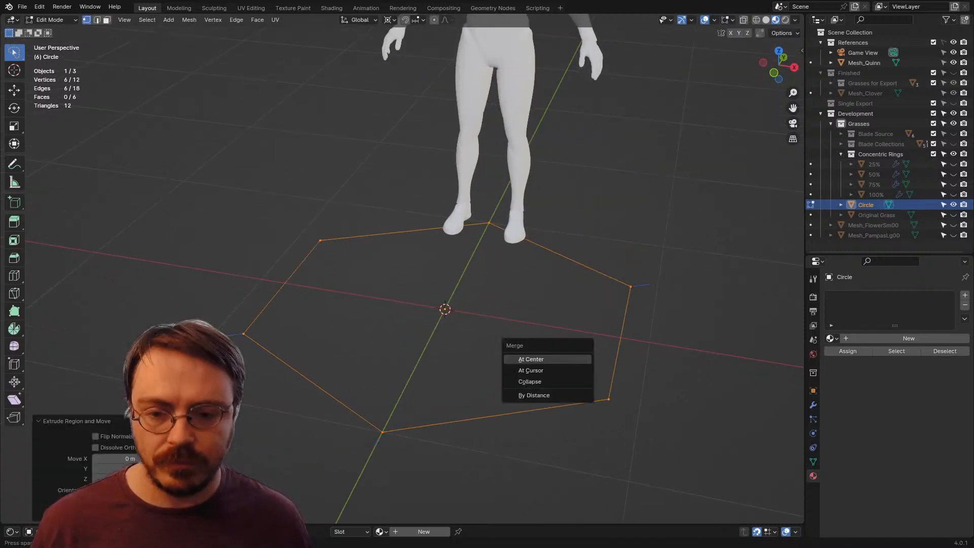
click(573, 358)
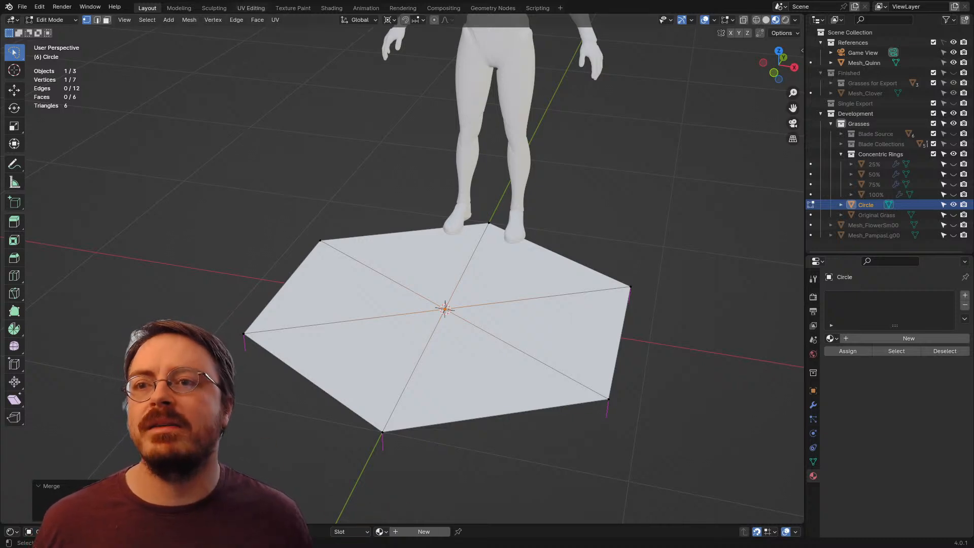
Step: Unwrap all faces of the new hexagon in the UV Editing workspace
click(251, 8)
key(a)
key(u)
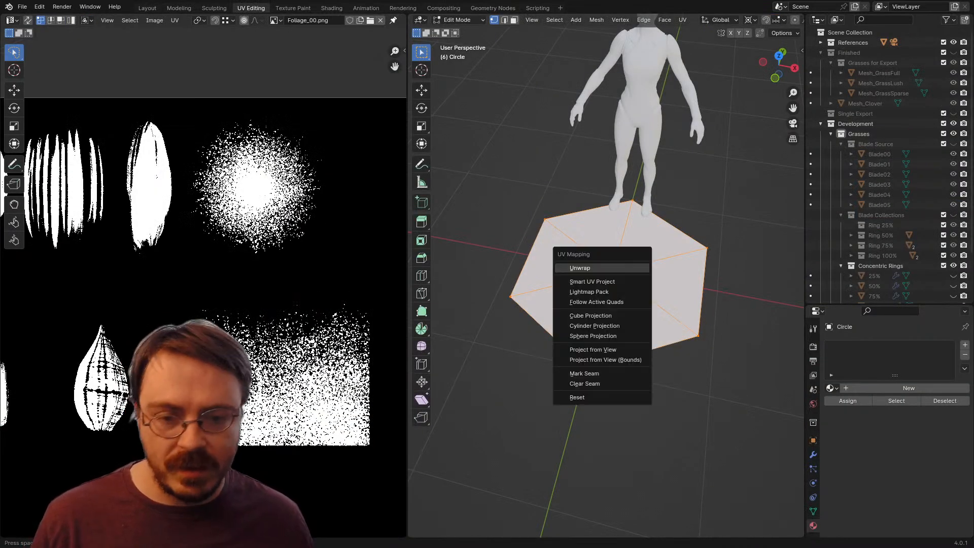
click(580, 265)
scroll(202, 288, down, 3)
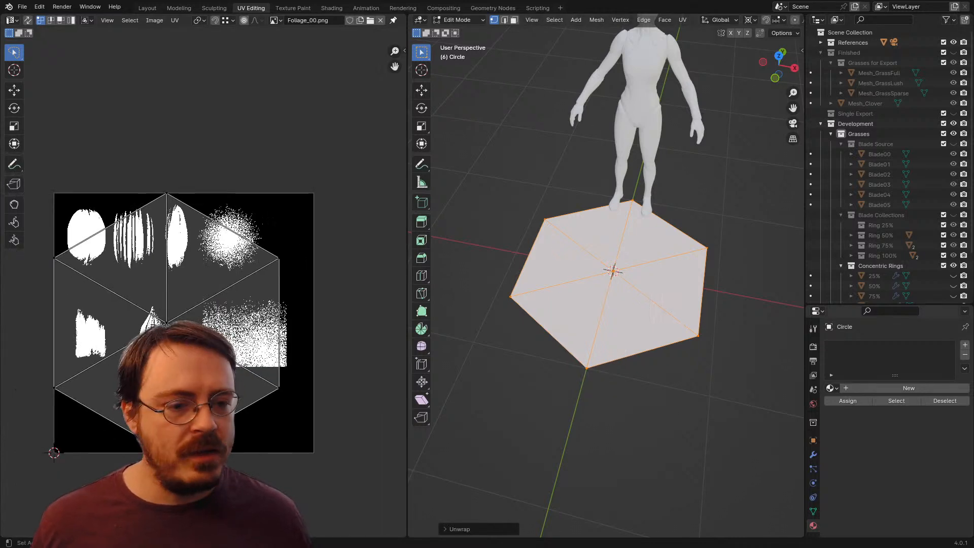
Step: Assign the existing Alphas material to the hexagon and flip its normals so the faces point upward
click(831, 388)
click(852, 404)
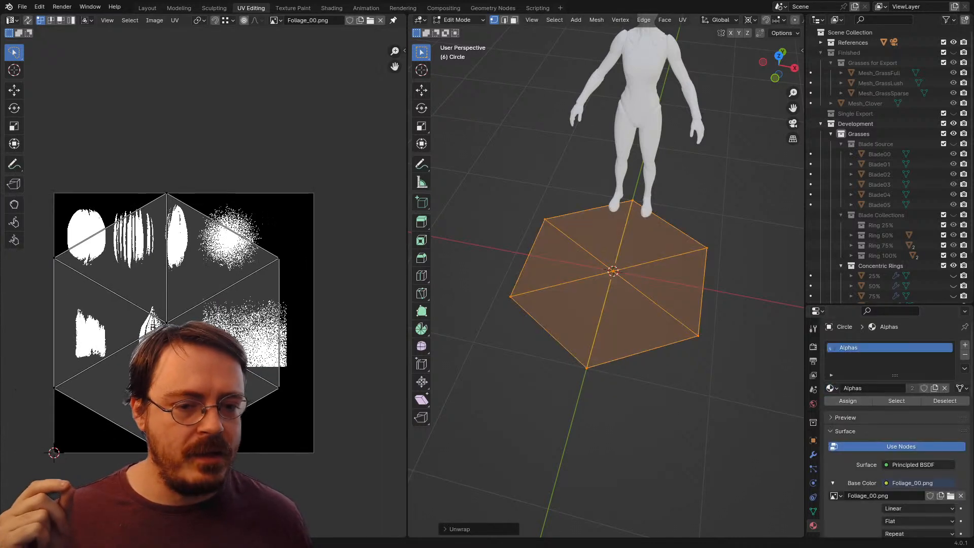
drag(614, 304, 592, 245)
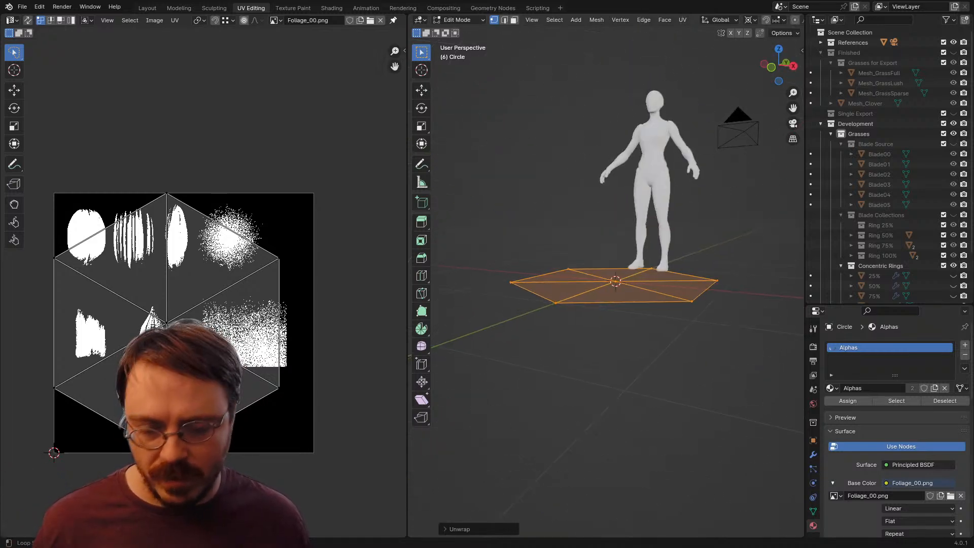
key(alt+n)
click(591, 279)
drag(590, 278, 616, 325)
scroll(616, 324, up, 2)
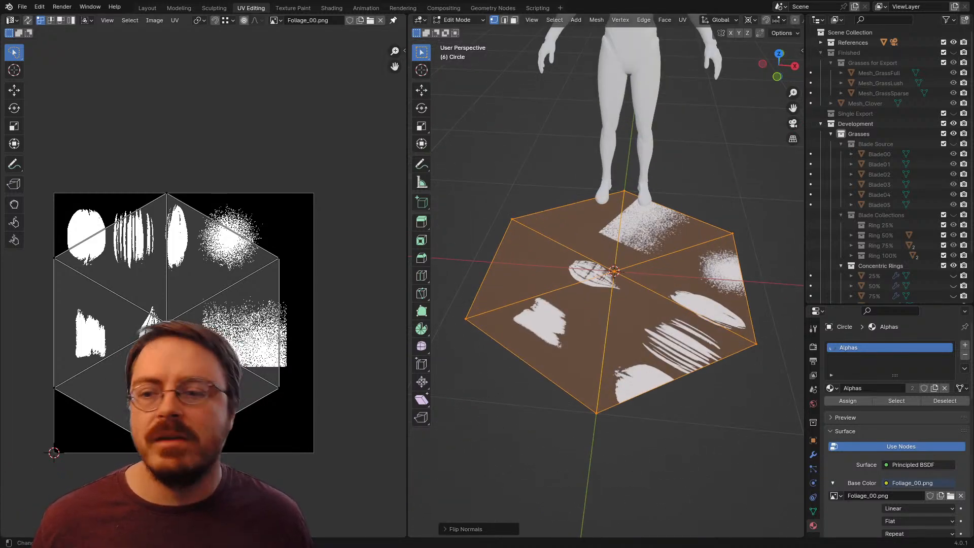
Step: Move the entire hexagonal UV island slightly left and about 0.13 upward over the alpha sheet
key(a)
key(g)
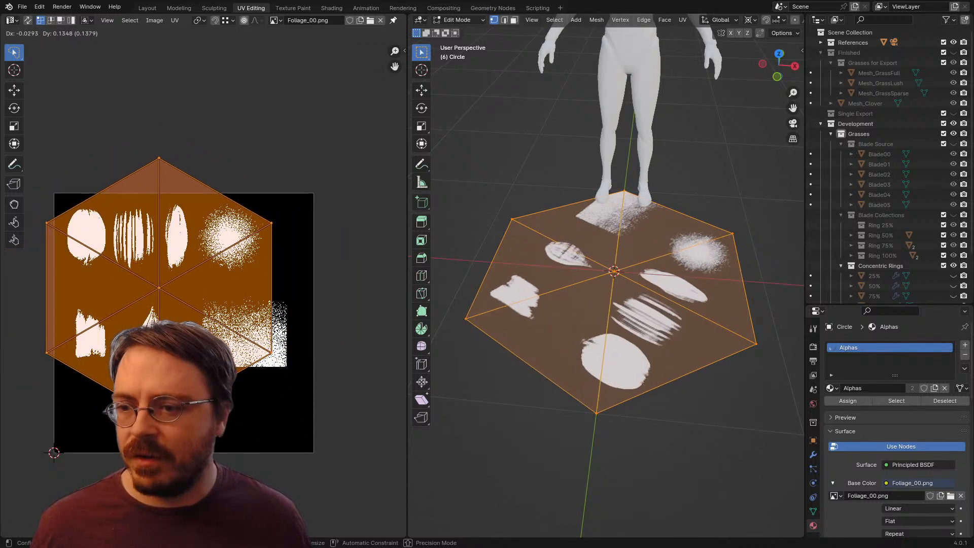
click(149, 289)
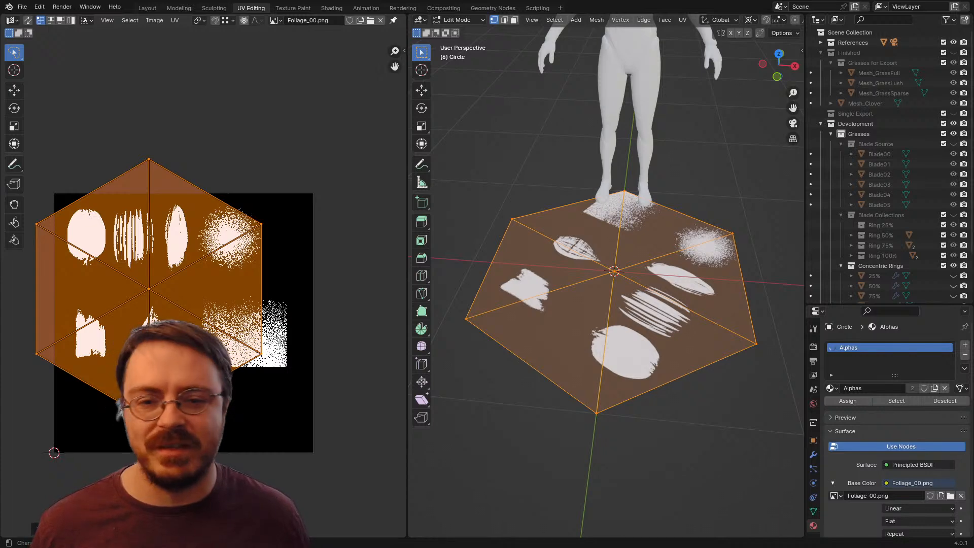
mouse_move(608, 284)
mouse_down()
mouse_move(617, 309)
mouse_move(659, 309)
mouse_move(612, 290)
mouse_up()
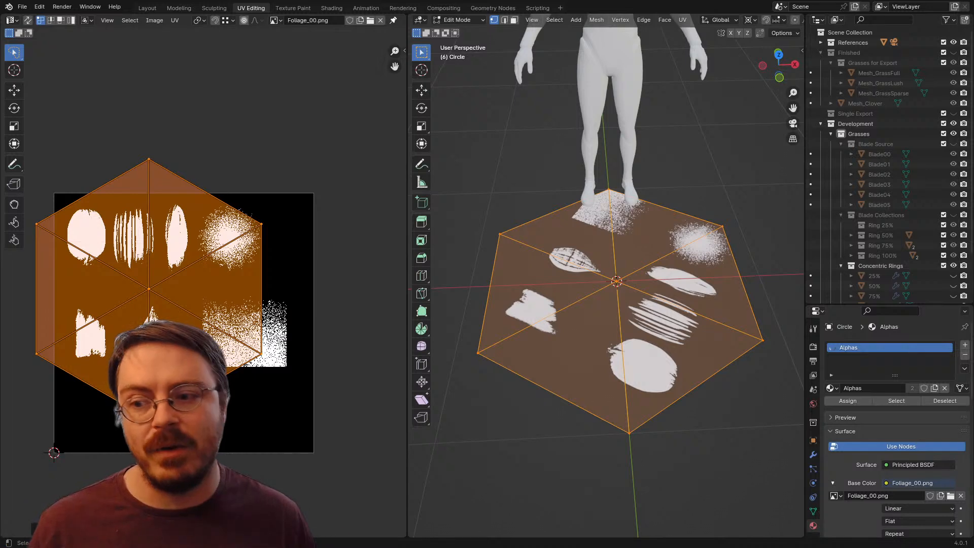
Step: Select the lower-right triangular UV face alone and move it off the island to the area below the noise alpha
key(alt+a)
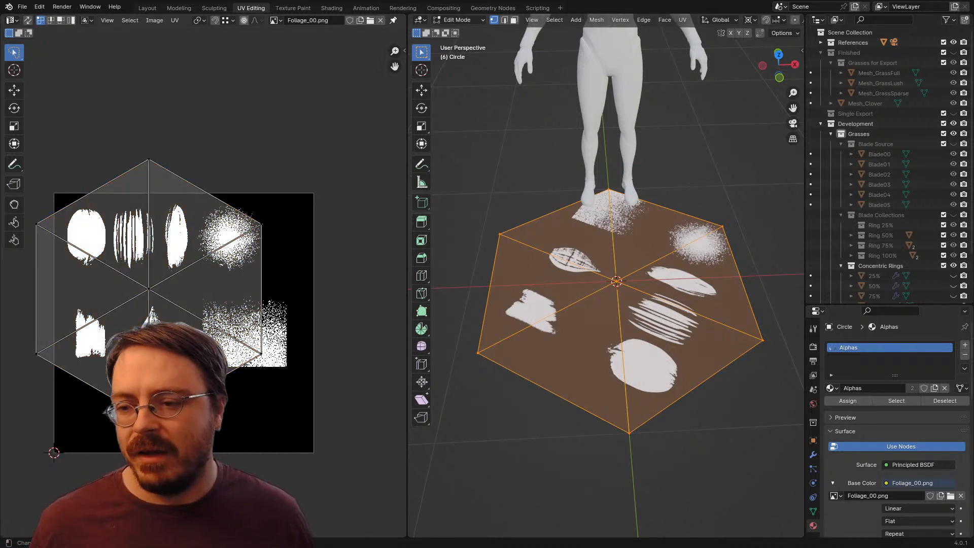
drag(181, 408, 188, 273)
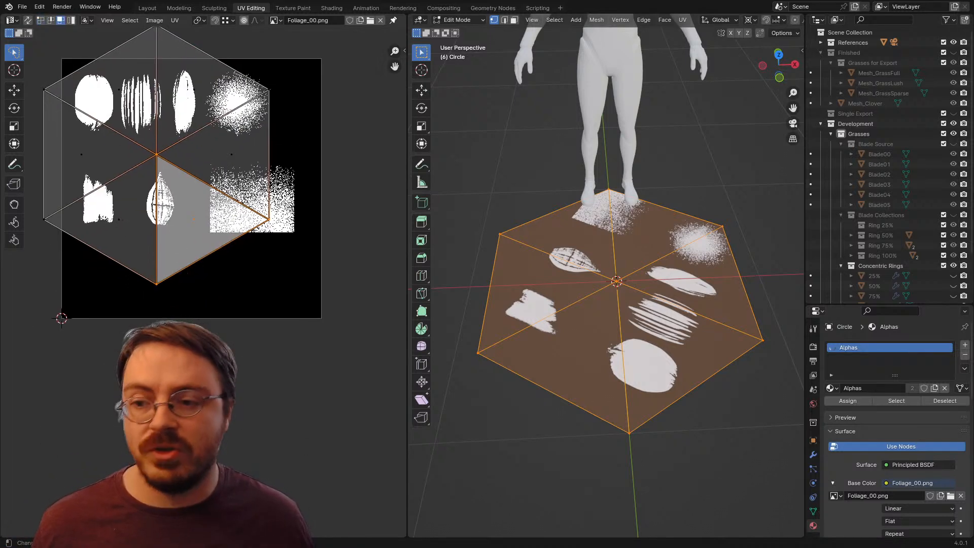
key(g)
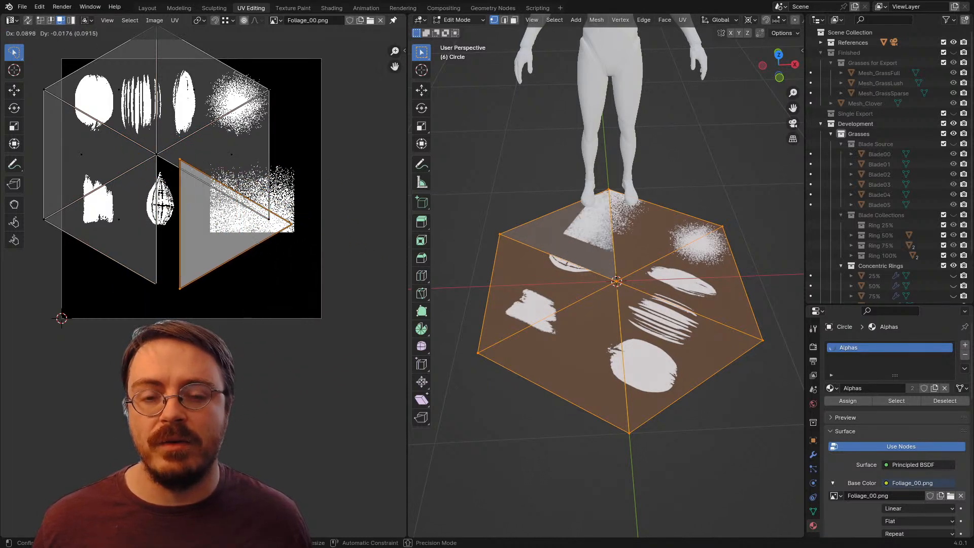
key(Escape)
key(g)
click(276, 312)
drag(276, 312, 308, 425)
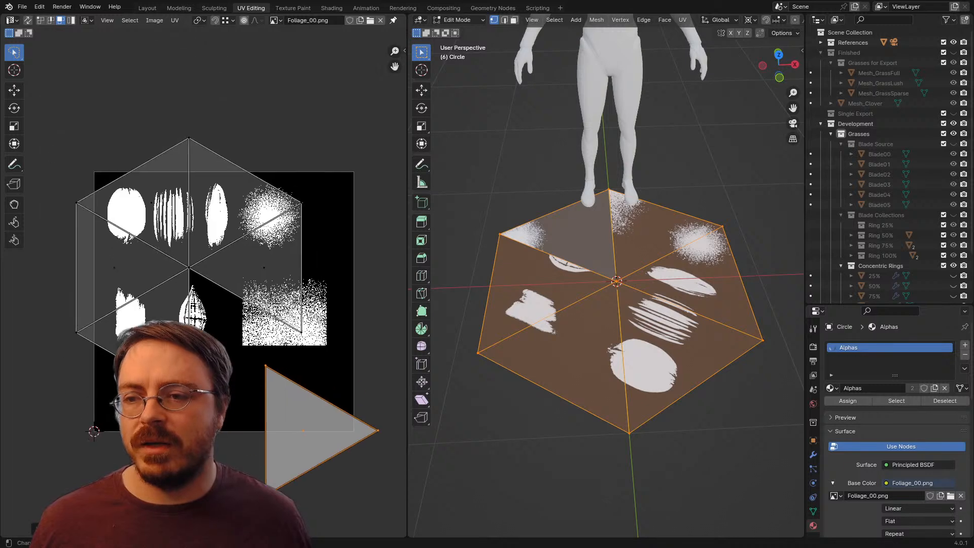
Step: Move the two remaining right-hand UV triangles of the hexagon apart, one rightward and one above the alpha sheet
click(264, 268)
key(g)
click(318, 249)
click(226, 202)
key(g)
click(250, 137)
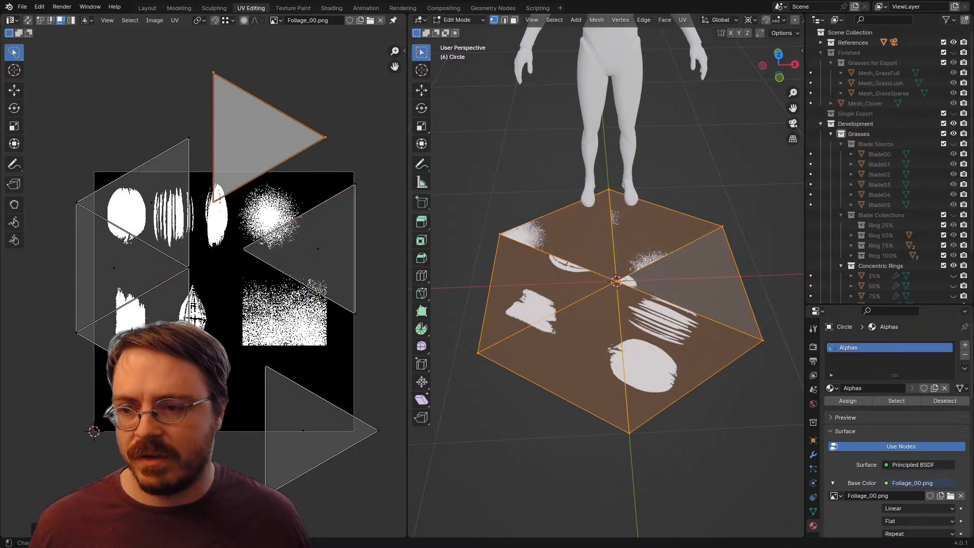
Step: Separate the three left-hand UV triangles by moving each outward from the hexagon's centre so none share an edge
click(151, 202)
key(g)
click(109, 152)
click(113, 267)
key(v)
click(62, 297)
click(151, 332)
key(v)
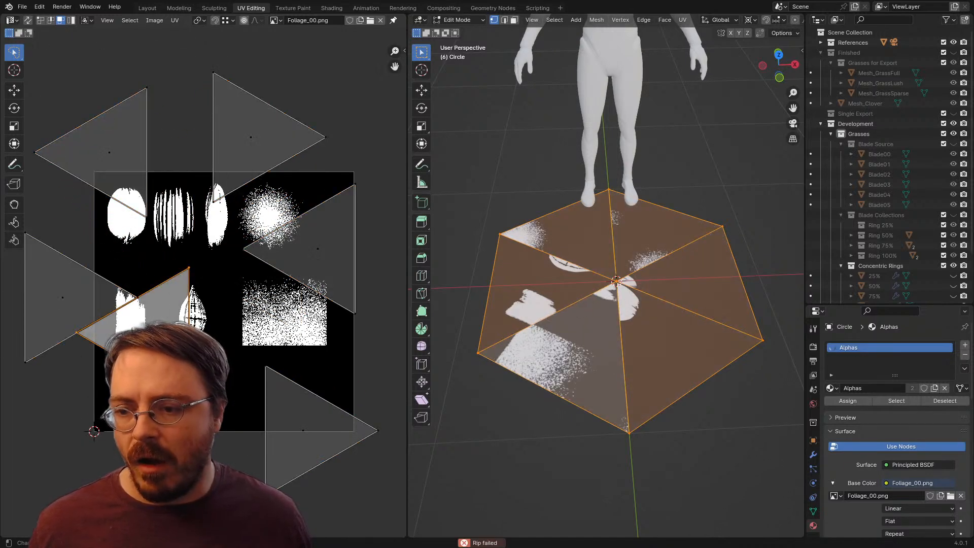
key(g)
click(136, 423)
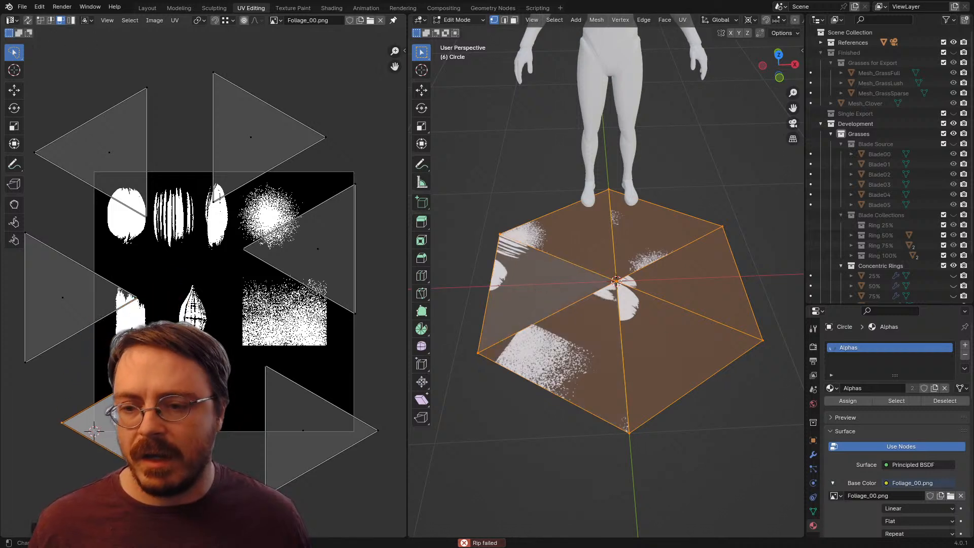
Step: Move the right-hand UV triangle onto the rectangular noise alpha, rotate it 90°, and centre it there pointing upward
click(317, 249)
key(g)
click(269, 302)
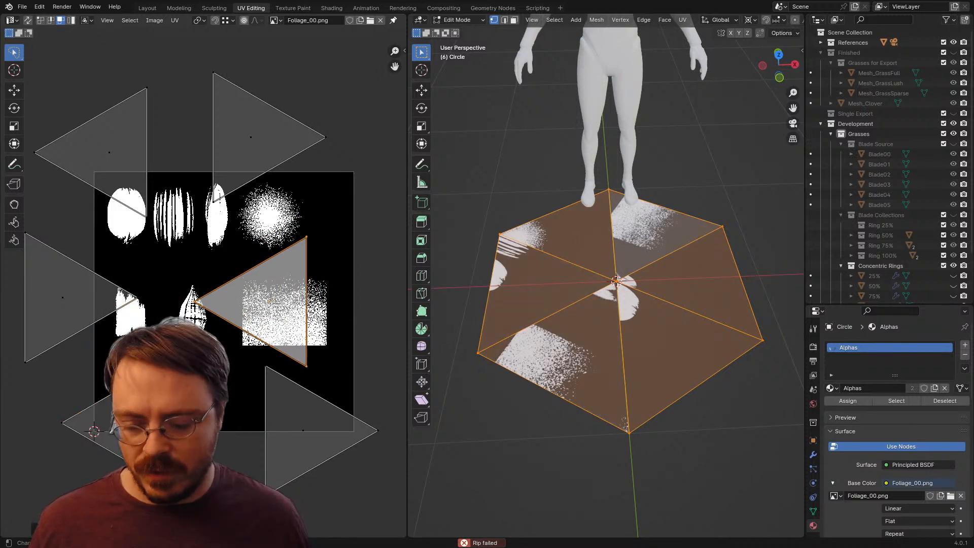
text(r90)
key(Return)
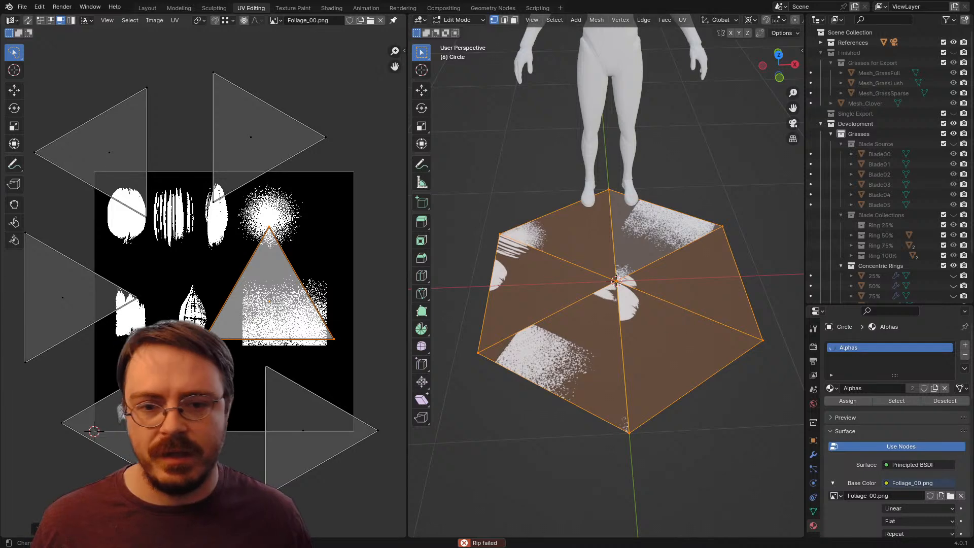
key(g)
click(285, 311)
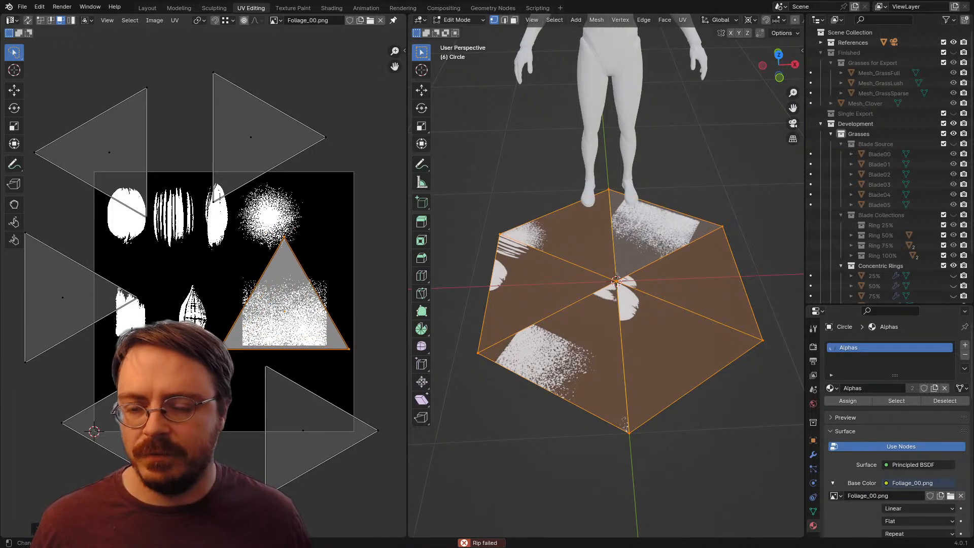
Step: Copy the UVs of the triangle on the noise alpha and paste them onto the other five UV triangles
click(175, 20)
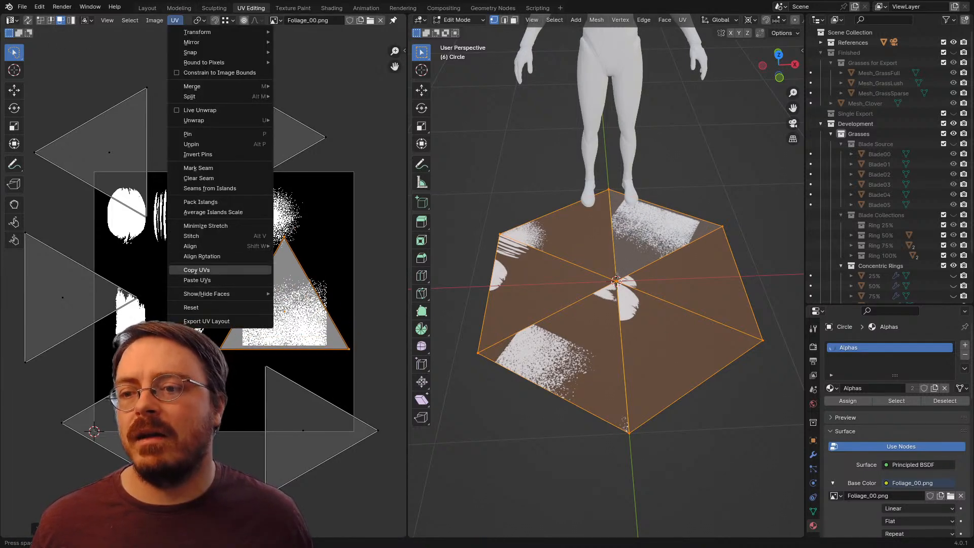
click(303, 430)
shift+click(135, 422)
shift+click(63, 297)
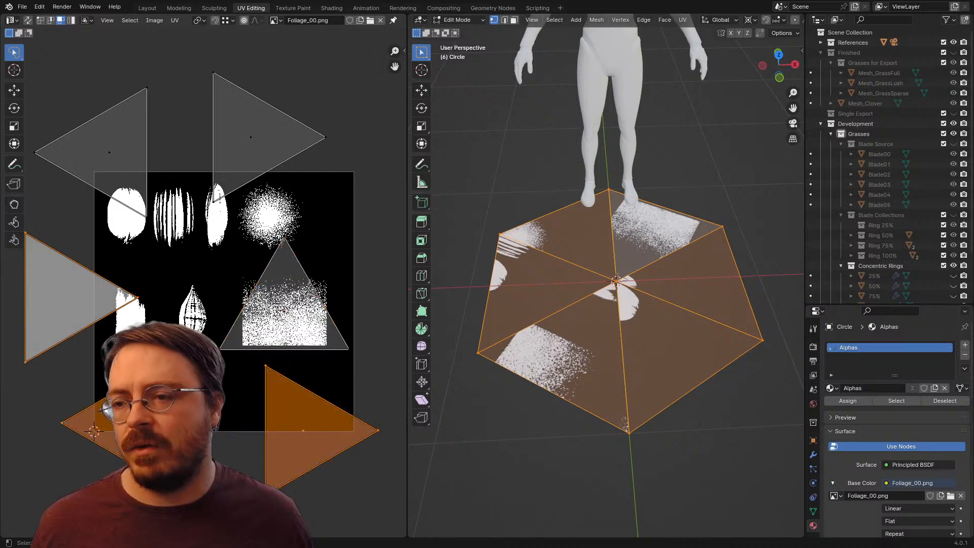
shift+click(109, 152)
click(174, 20)
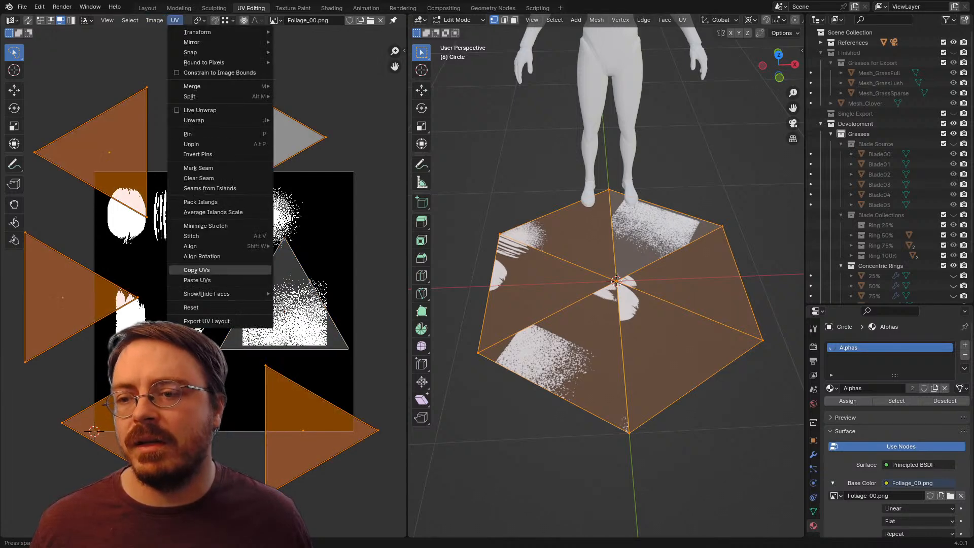
click(197, 280)
Step: Select all the stacked UV triangles and scale them to about 0.56 so they fit inside the noise alpha
drag(286, 444, 391, 228)
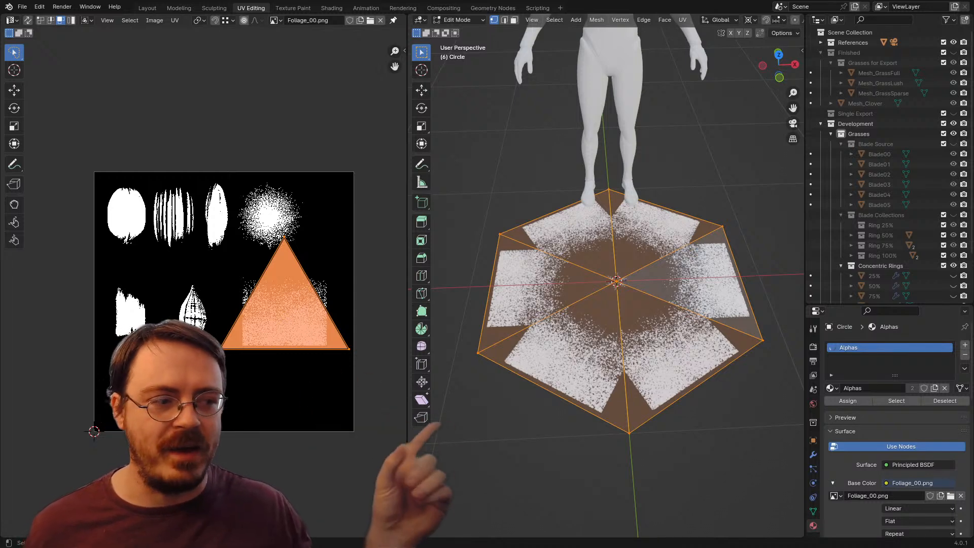
scroll(399, 332, up, 2)
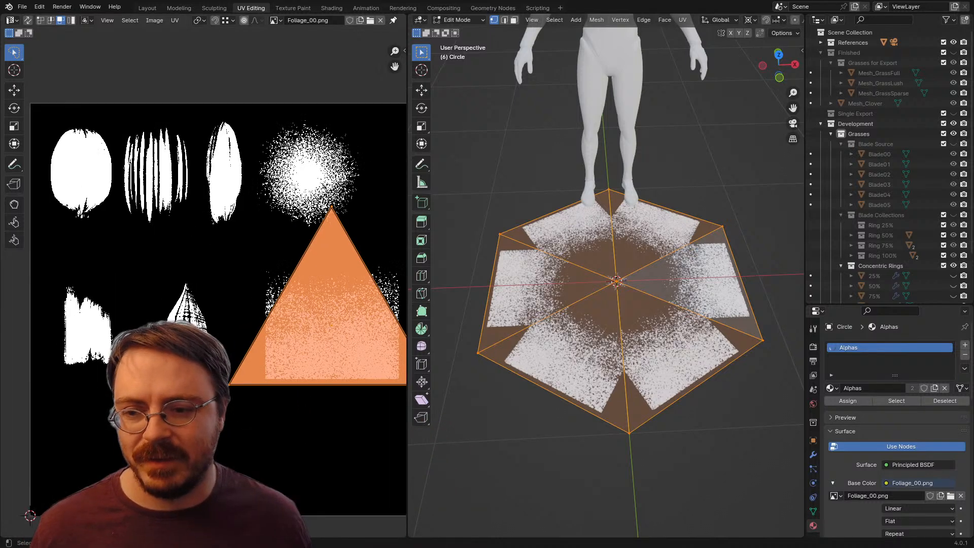
key(s)
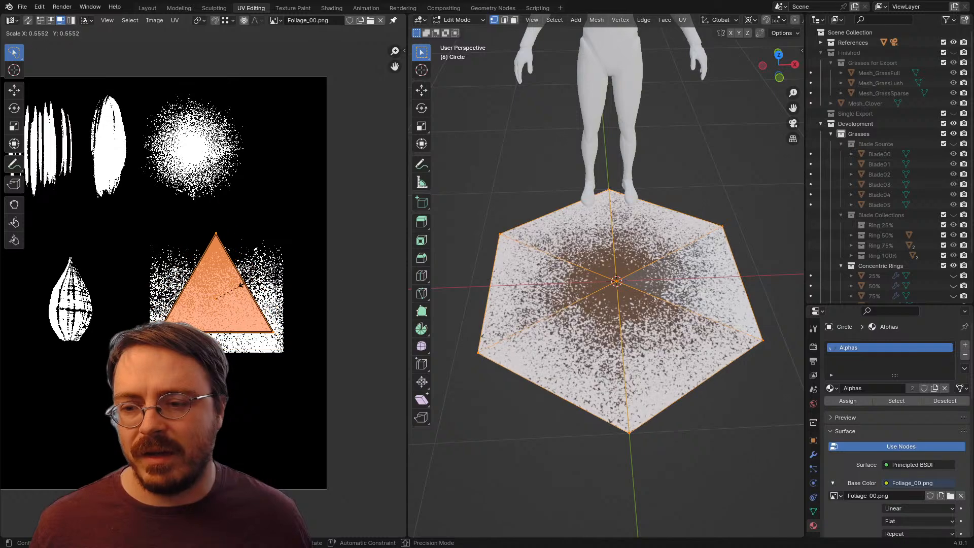
click(318, 318)
Step: Rotate the stacked UV triangles 180° and move them about 0.04 upward within the noise alpha
key(r)
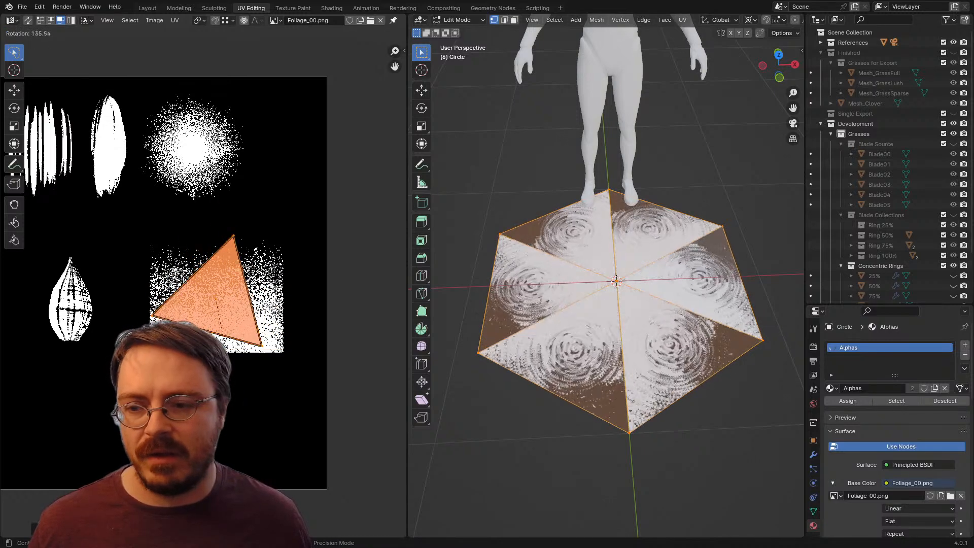
key(Escape)
text(180)
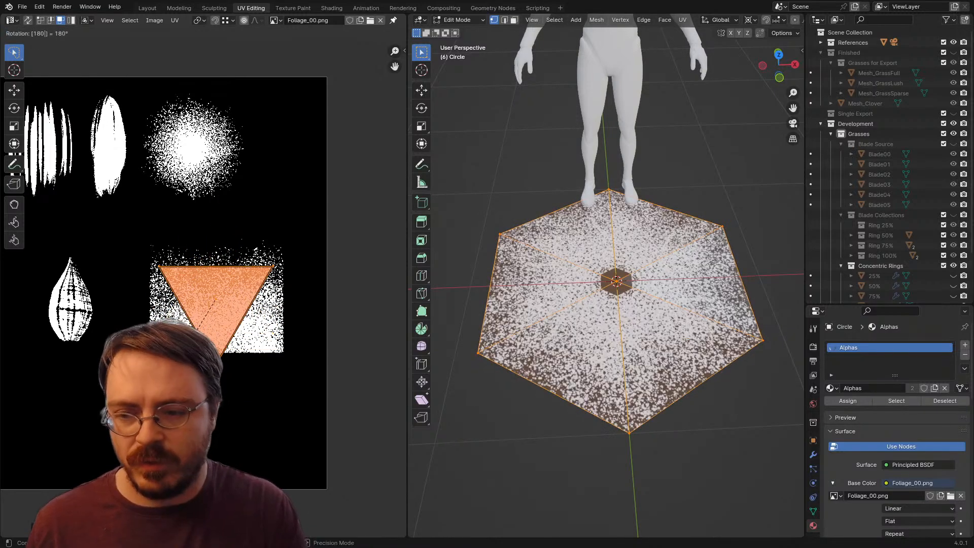
key(Return)
key(g)
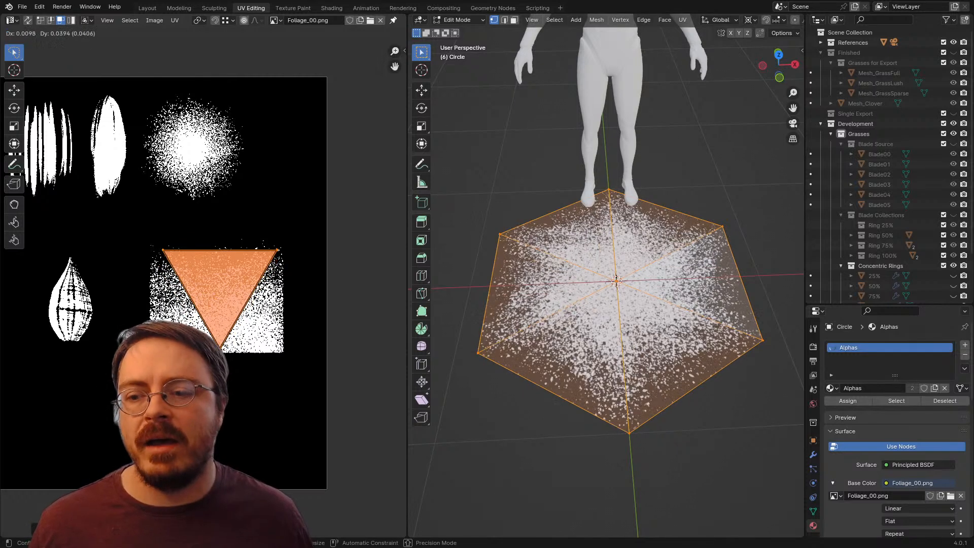
key(Return)
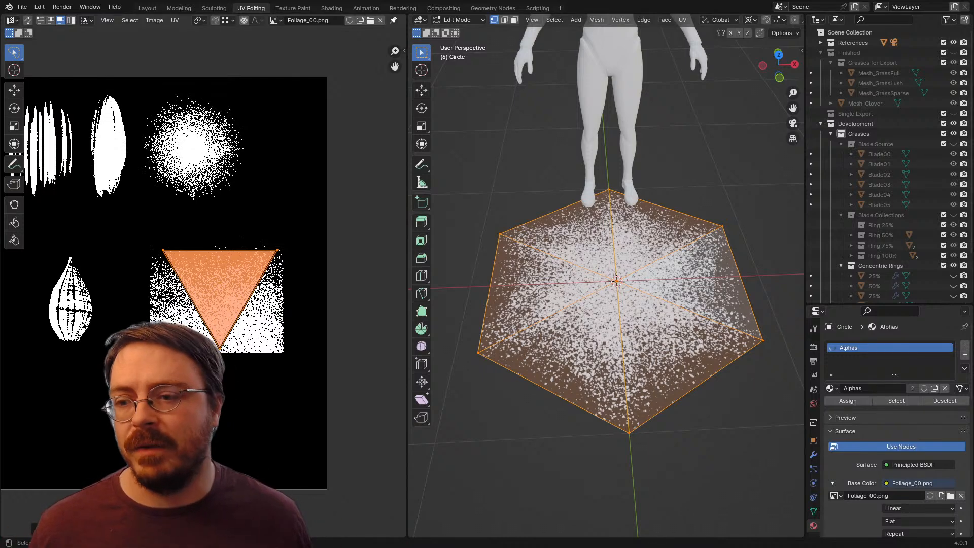
Step: Move the stacked UV triangles about 0.36 left onto the pointed leaf alpha and shift them upward along Y
drag(220, 284, 274, 278)
key(g)
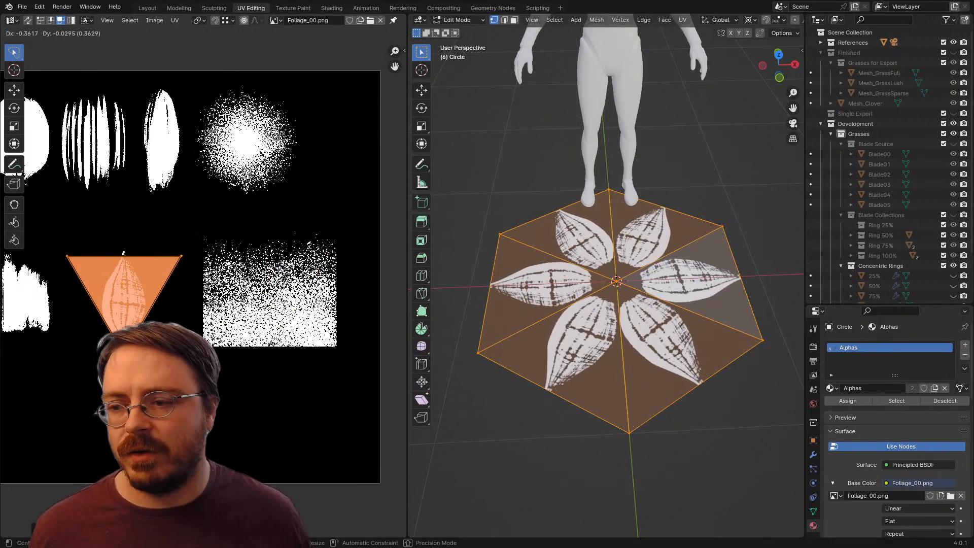
click(124, 294)
key(g)
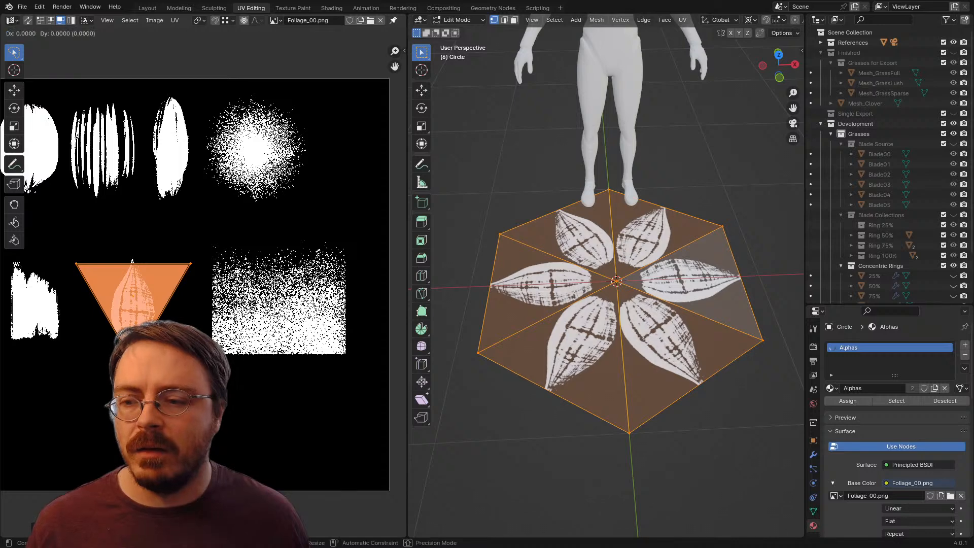
key(y)
key(Return)
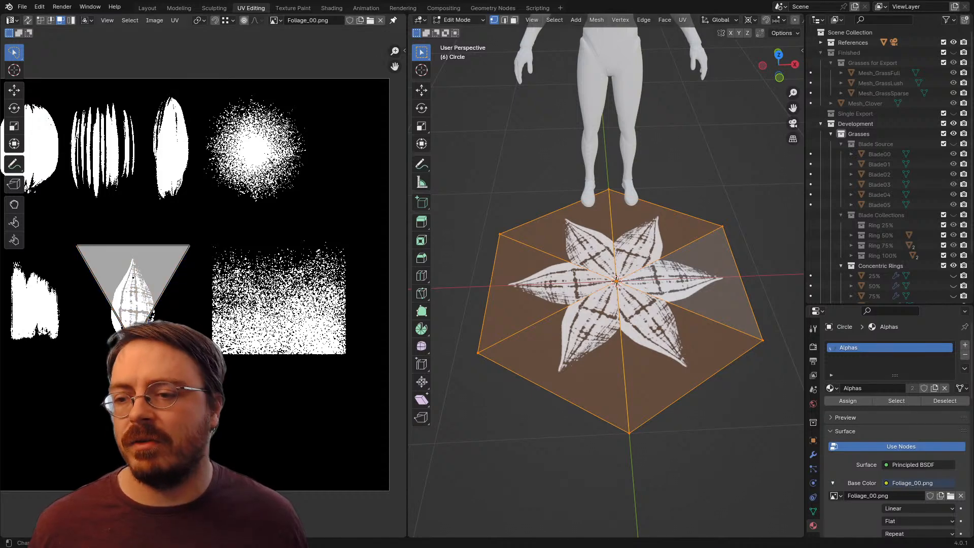
Step: Rotate the stacked UV triangles 180° and move them about 0.095 down along Y over the leaf alpha
text(180)
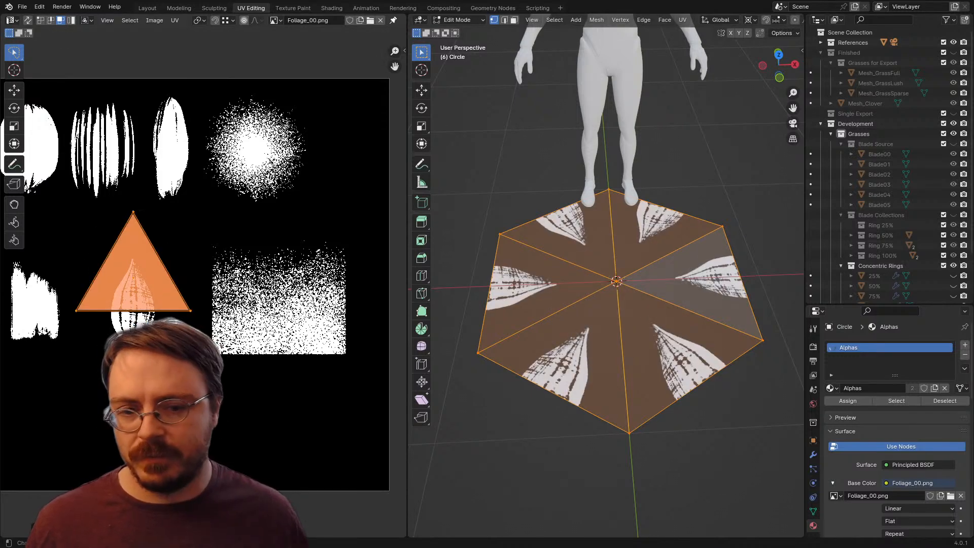
text(gy)
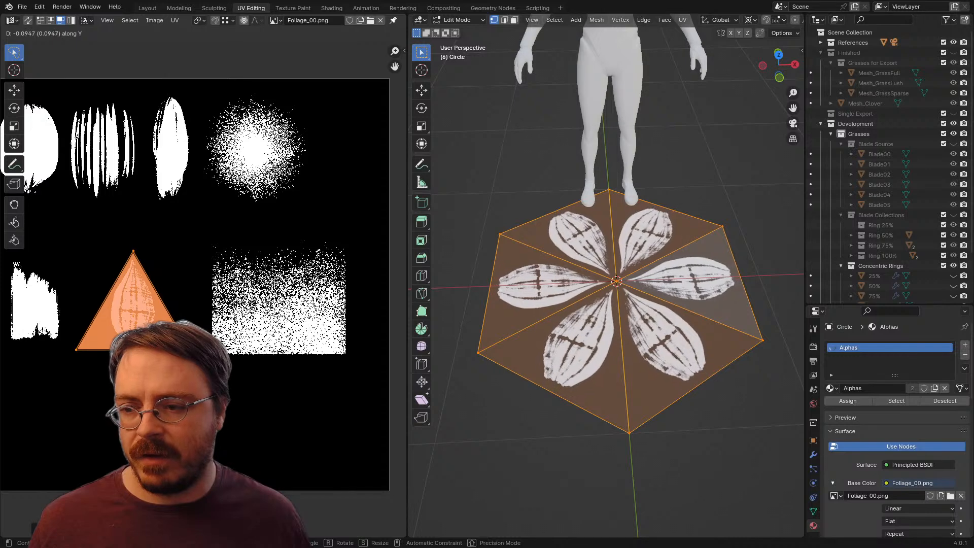
key(Return)
Step: Scale the UV triangles down slightly around the leaf alpha, fine-tune their height along Y, and leave Edit Mode
key(s)
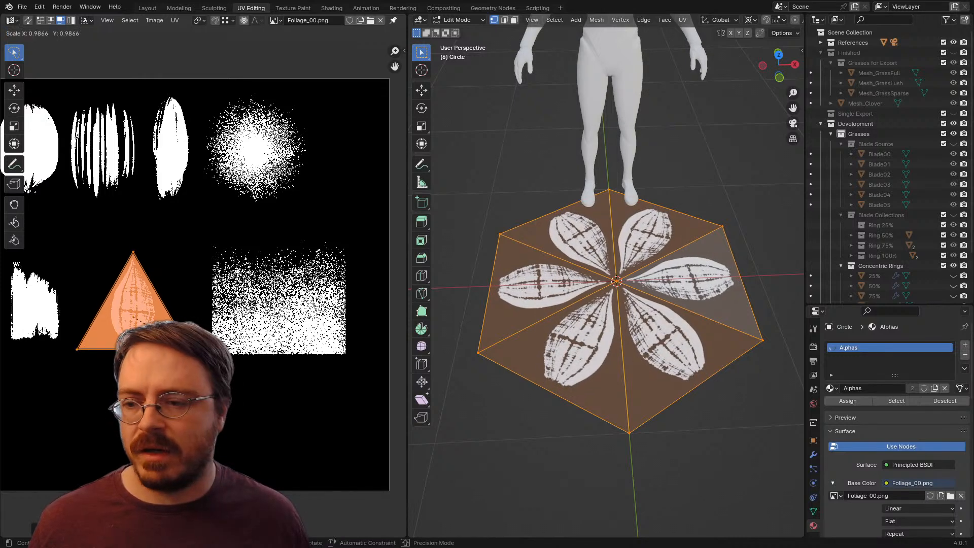
key(Return)
key(g)
key(y)
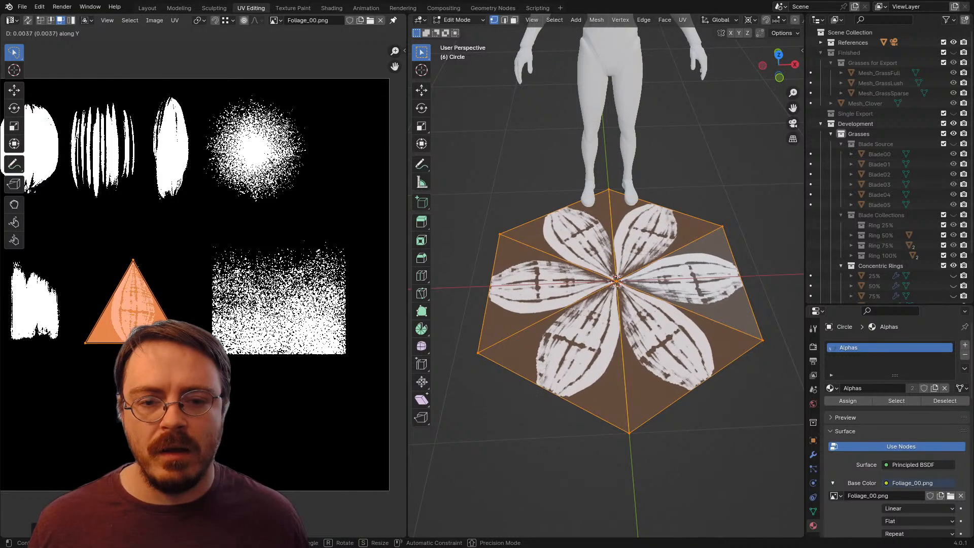
key(Return)
key(Tab)
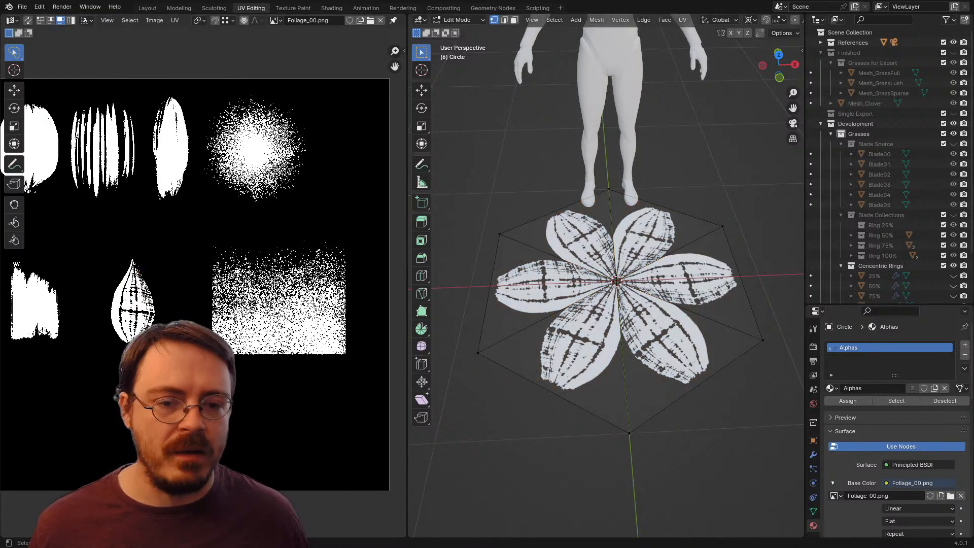
Step: Reopen the hexagon in Edit Mode, select everything, and move the stacked UV triangles from the leaf onto the rectangular noise alpha
scroll(608, 279, down, 2)
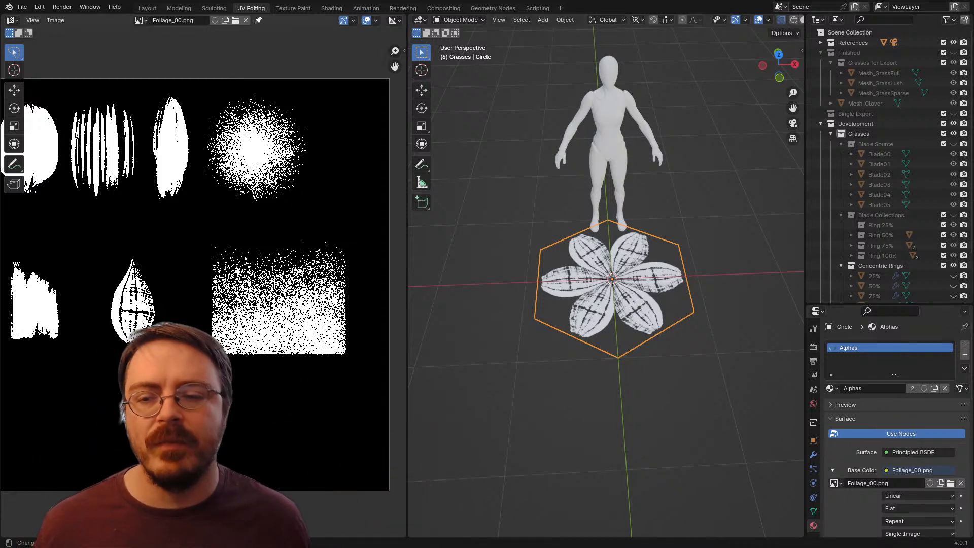
drag(202, 284, 246, 330)
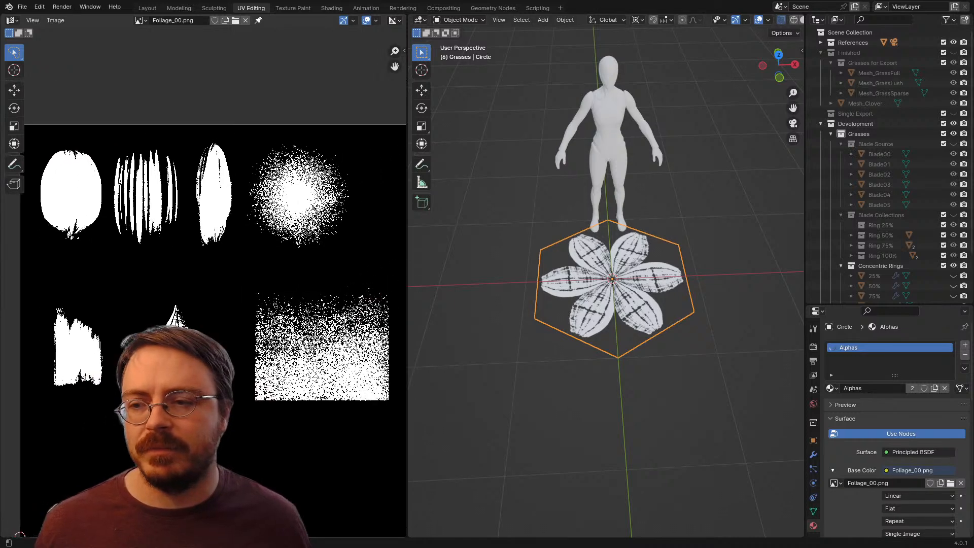
scroll(203, 289, up, 2)
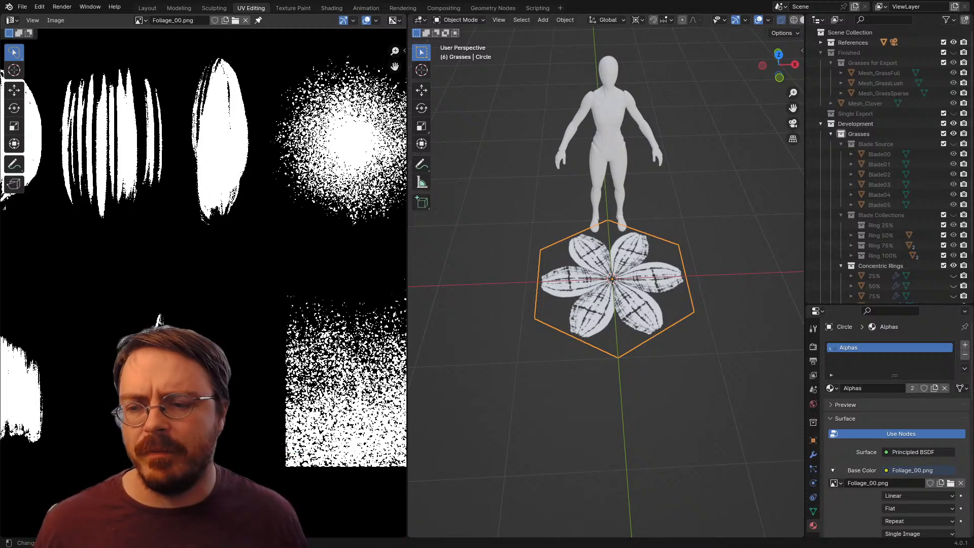
key(Tab)
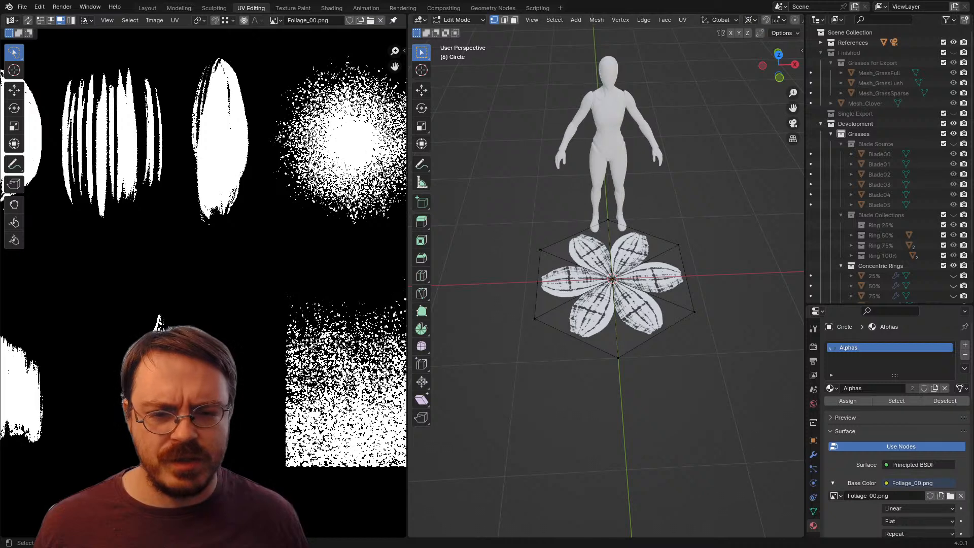
key(a)
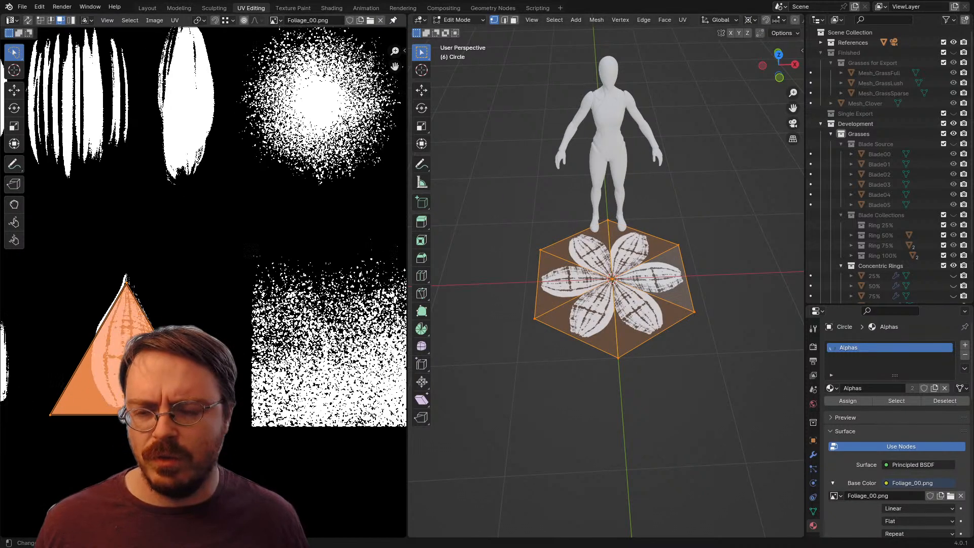
key(g)
click(310, 355)
drag(310, 355, 199, 347)
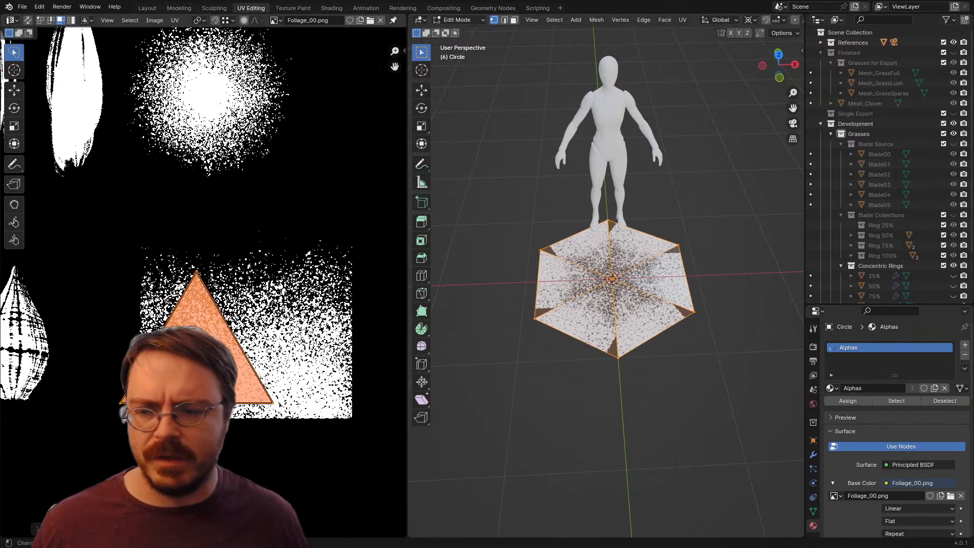
key(g)
click(263, 346)
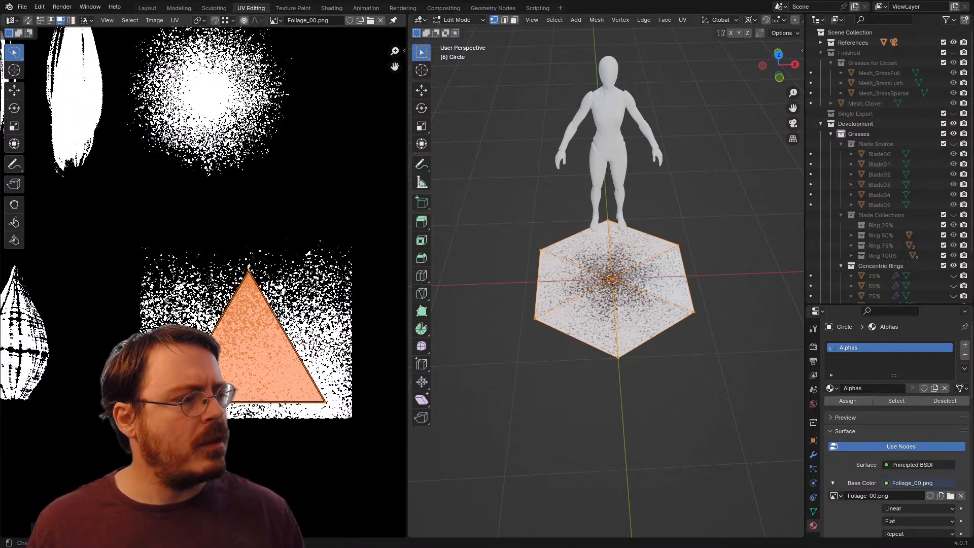
Step: Rotate the UV triangles on the noise alpha by 180° and move them upward so their wide edge meets the sparse dots
text(r180)
key(Return)
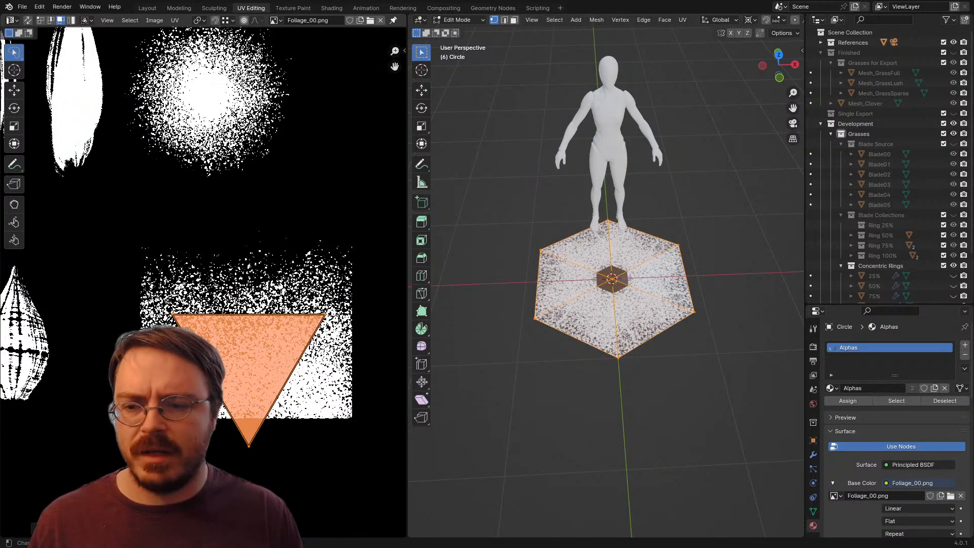
key(g)
key(y)
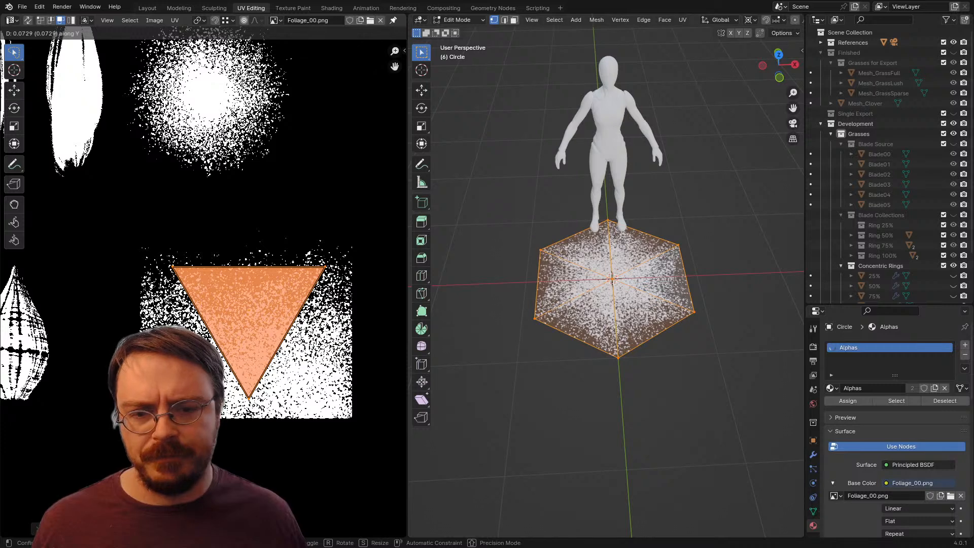
click(263, 291)
key(g)
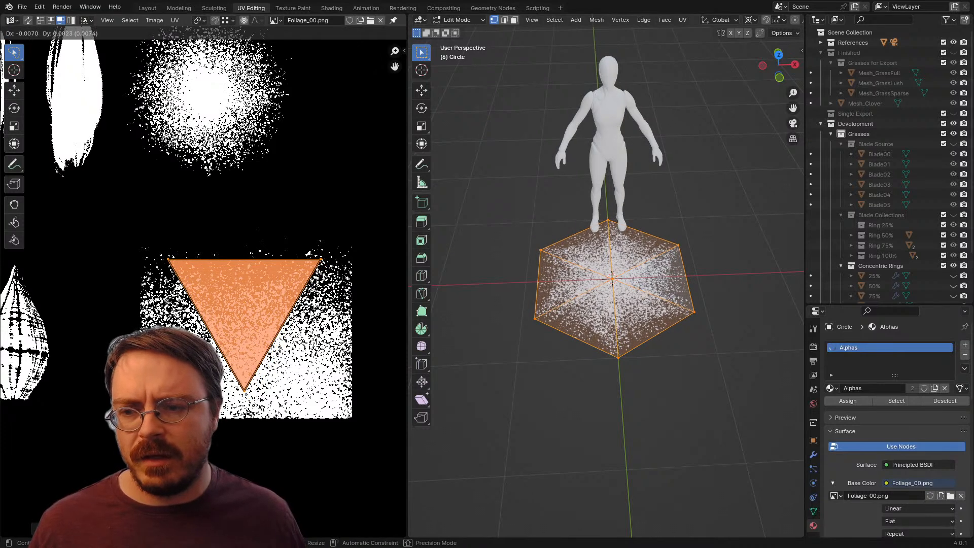
key(Return)
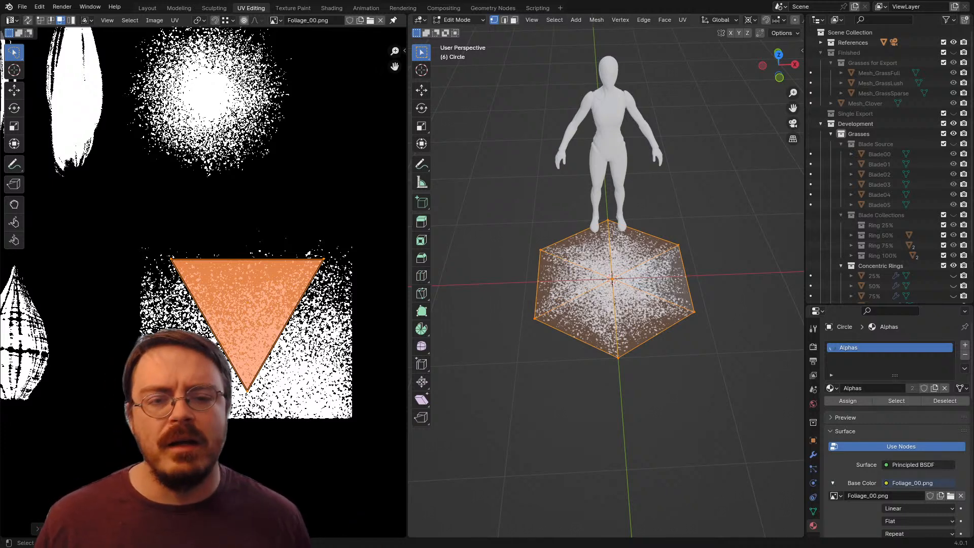
Step: Select the whole hexagon and duplicate it about 0.012 m upward along Z as a second foliage layer
key(alt+a)
scroll(613, 282, up, 4)
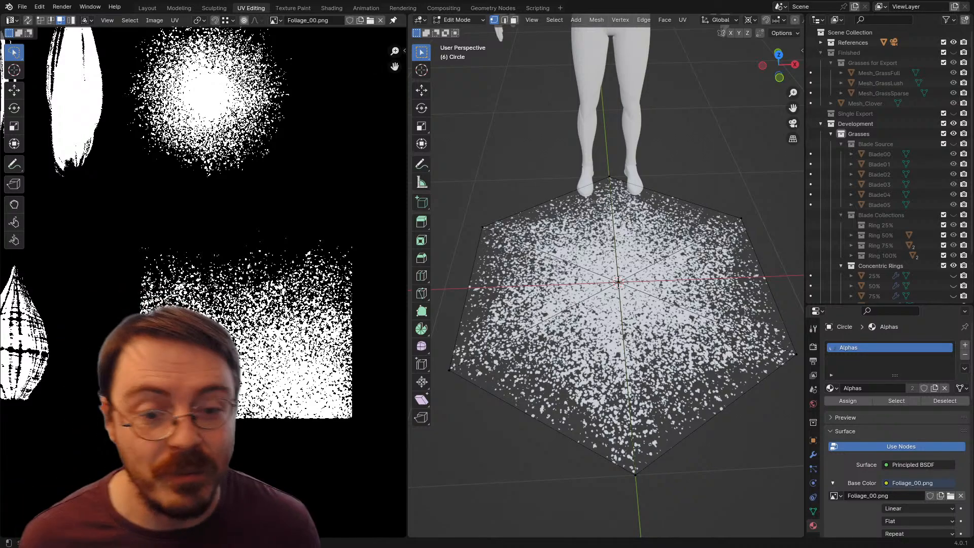
key(a)
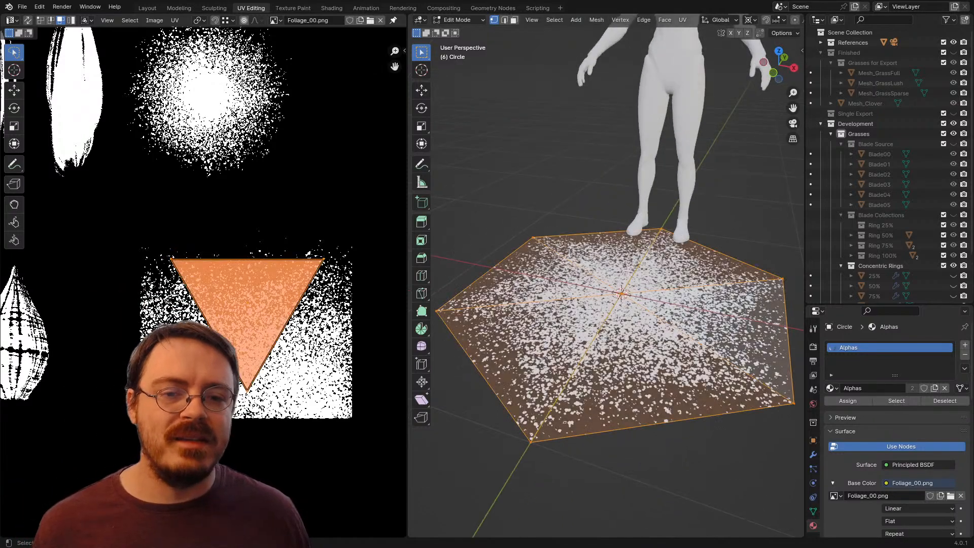
scroll(606, 274, up, 2)
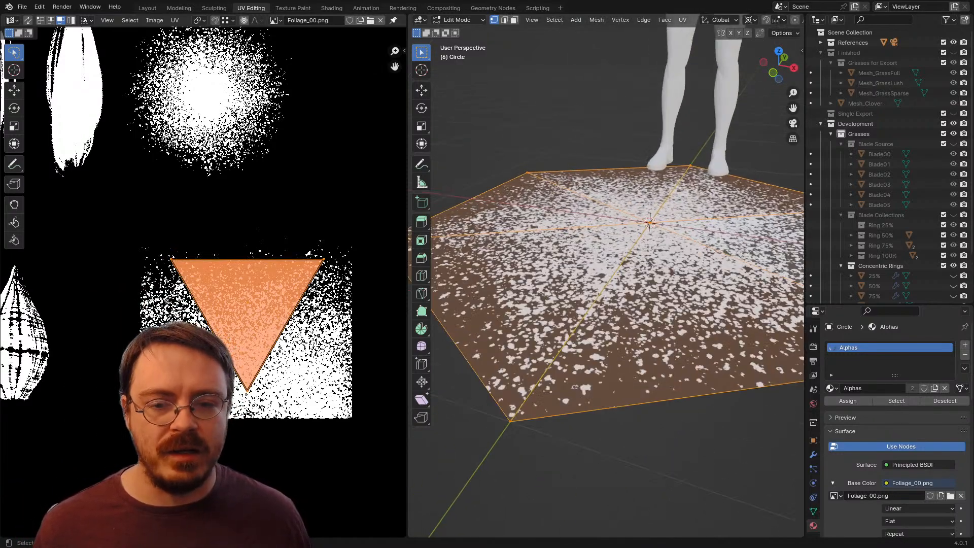
key(shift+d)
key(z)
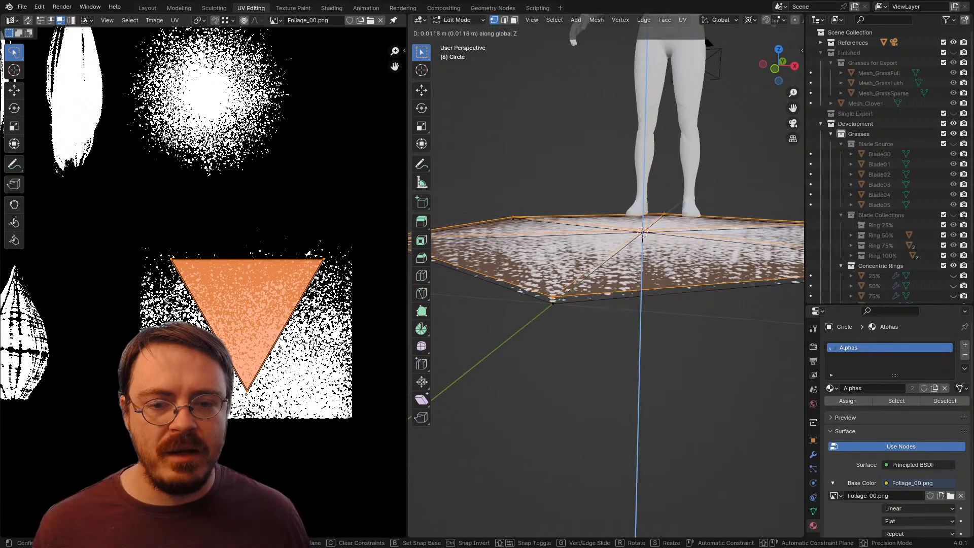
key(Return)
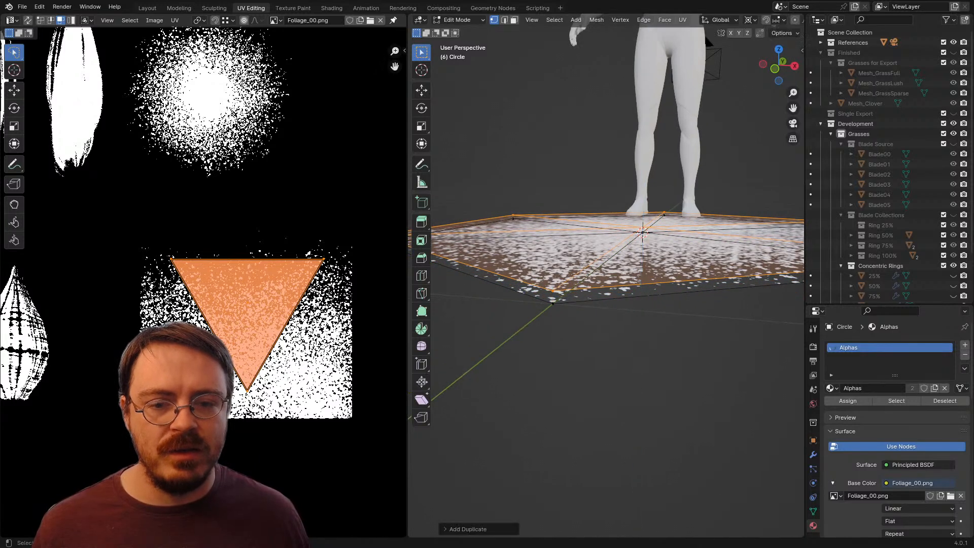
scroll(618, 281, down, 2)
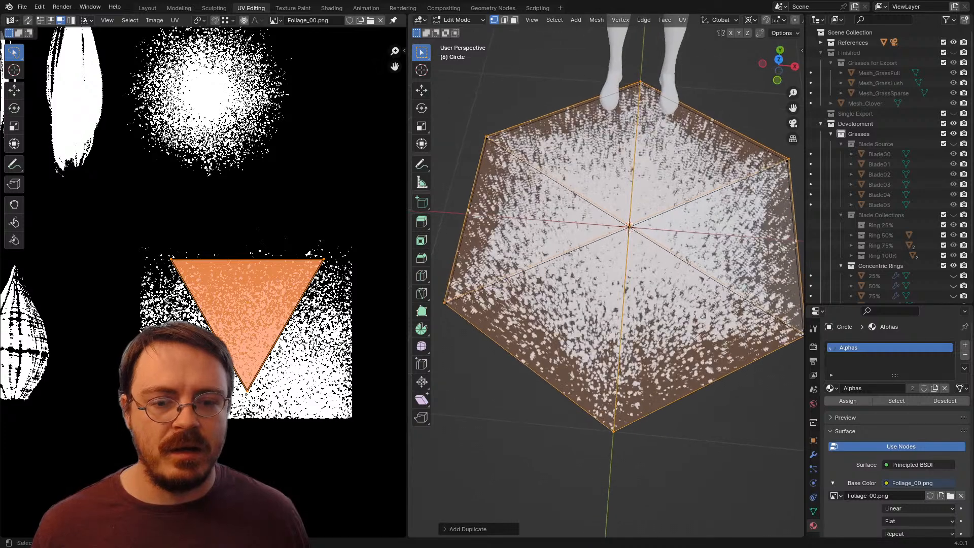
Step: Try rotating the duplicated layer slightly around Z and raising it about 0.012 m, and undo the changes
key(r)
key(z)
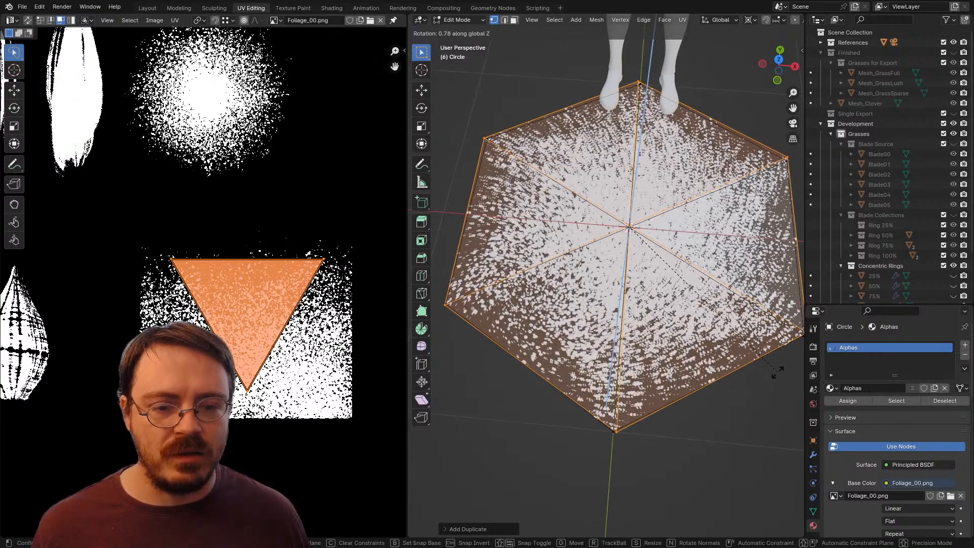
click(777, 372)
key(g)
key(z)
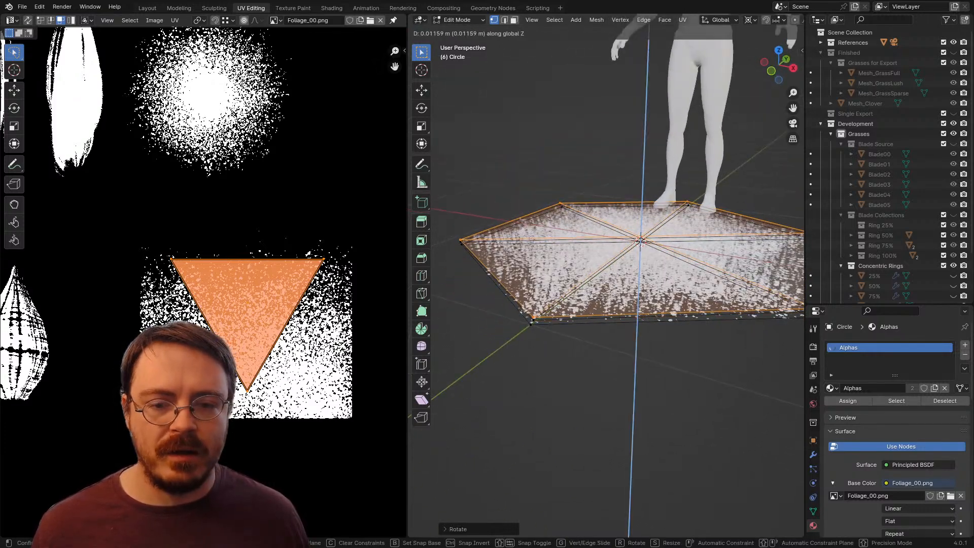
key(Escape)
key(ctrl+z)
key(ctrl+z)
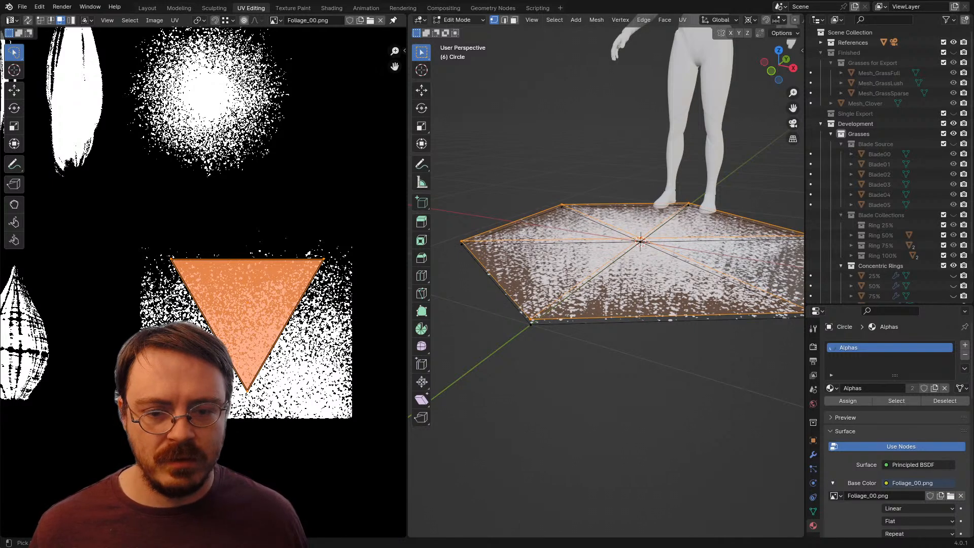
Step: Select only the linked geometry of the lower hexagon and duplicate it about 0.046 m upward along Z as another layer
key(alt+a)
key(ctrl+l)
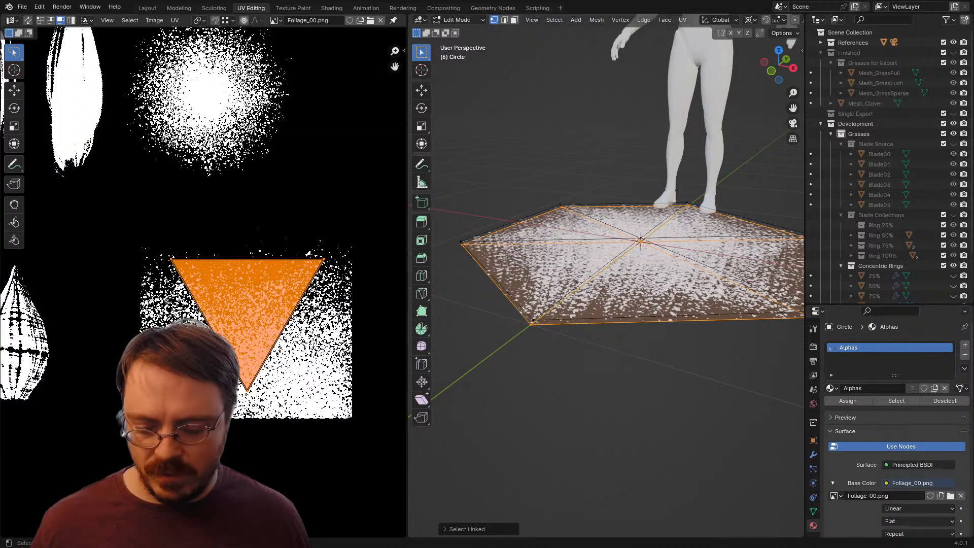
key(shift+d)
key(z)
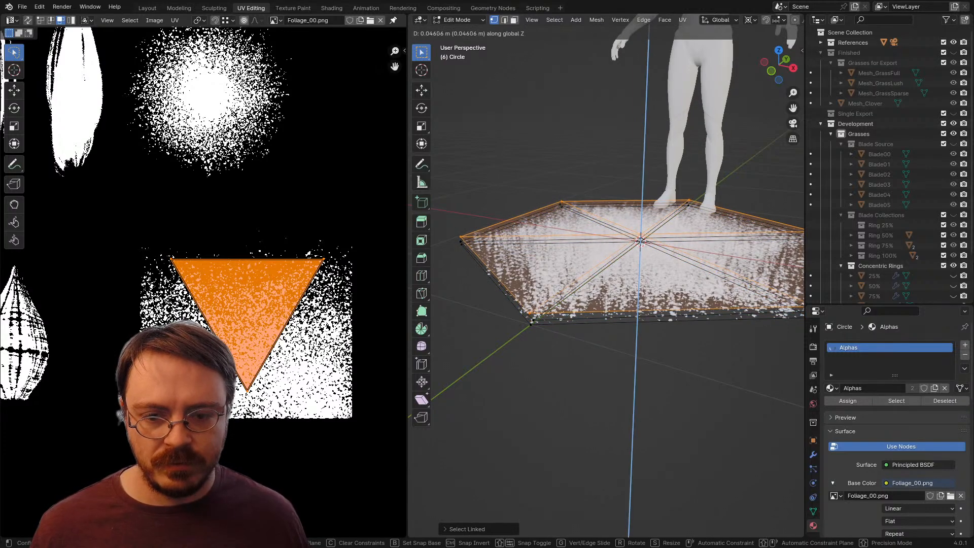
key(Return)
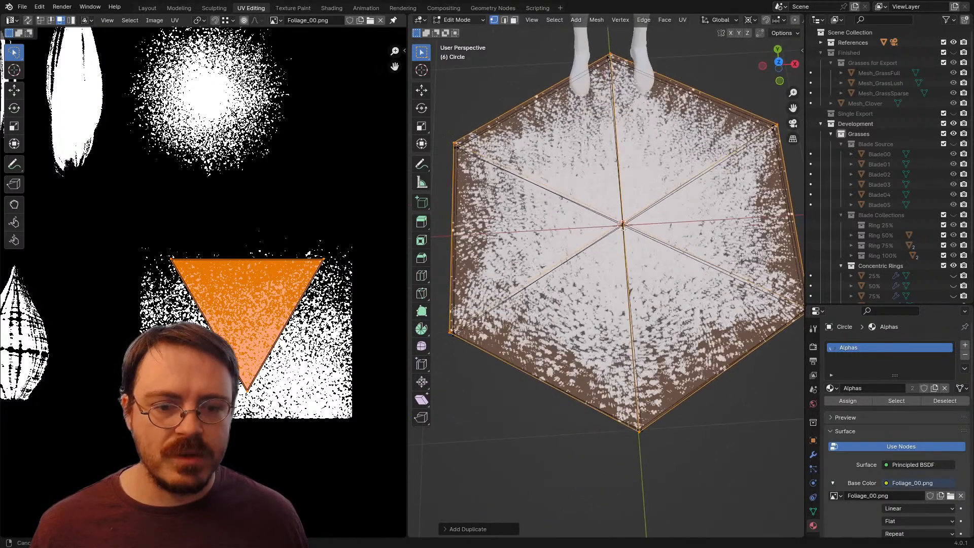
drag(599, 304, 629, 292)
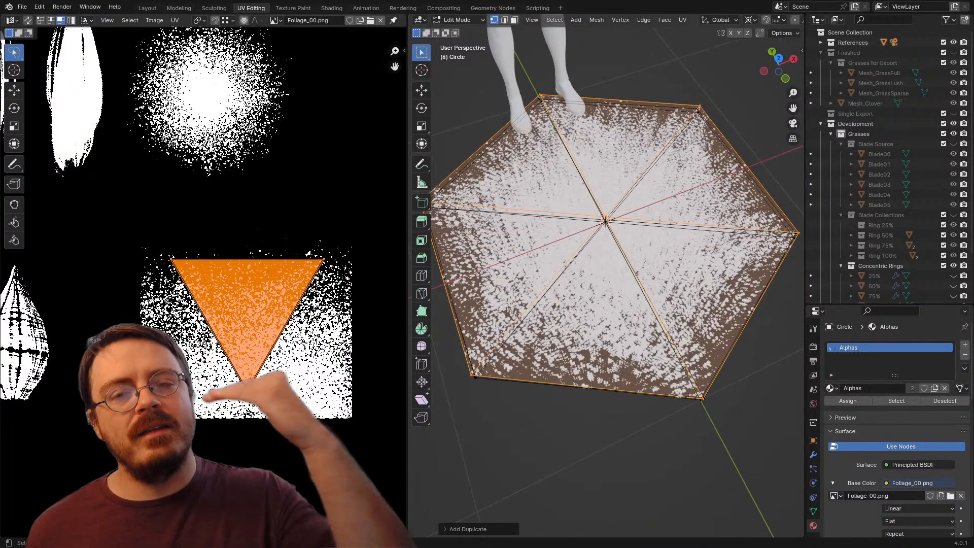
Step: Switch to Unreal Editor, bring up the running game preview, and end the play session
key(alt+Tab)
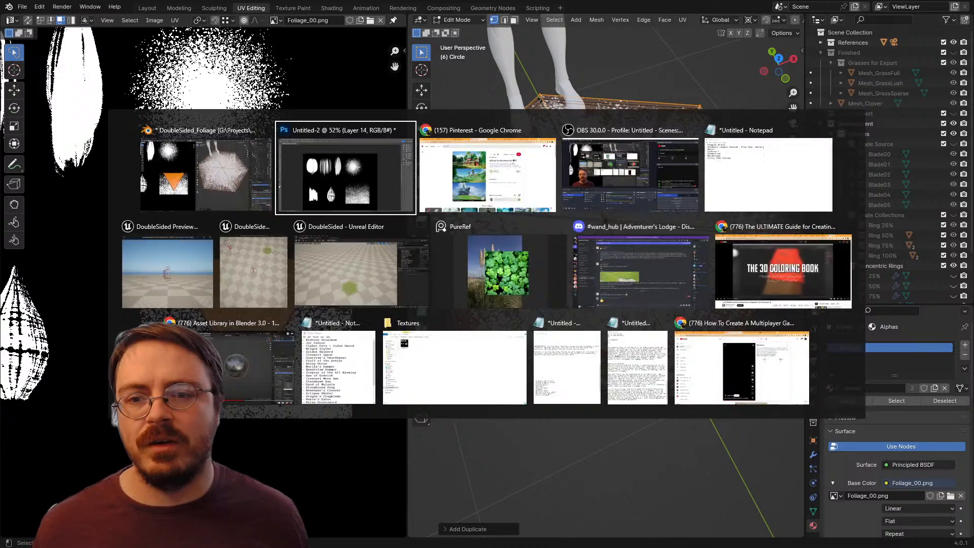
click(362, 272)
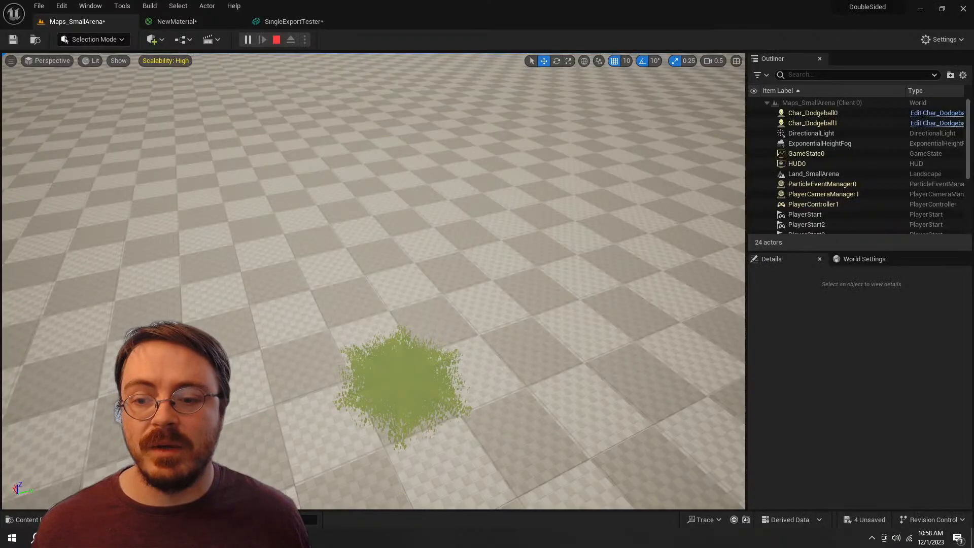
mouse_move(236, 538)
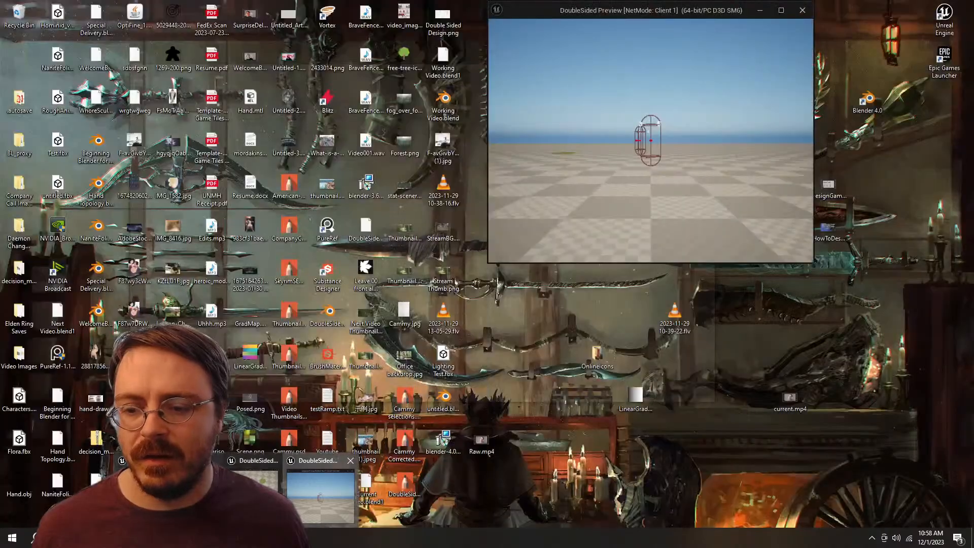
click(321, 496)
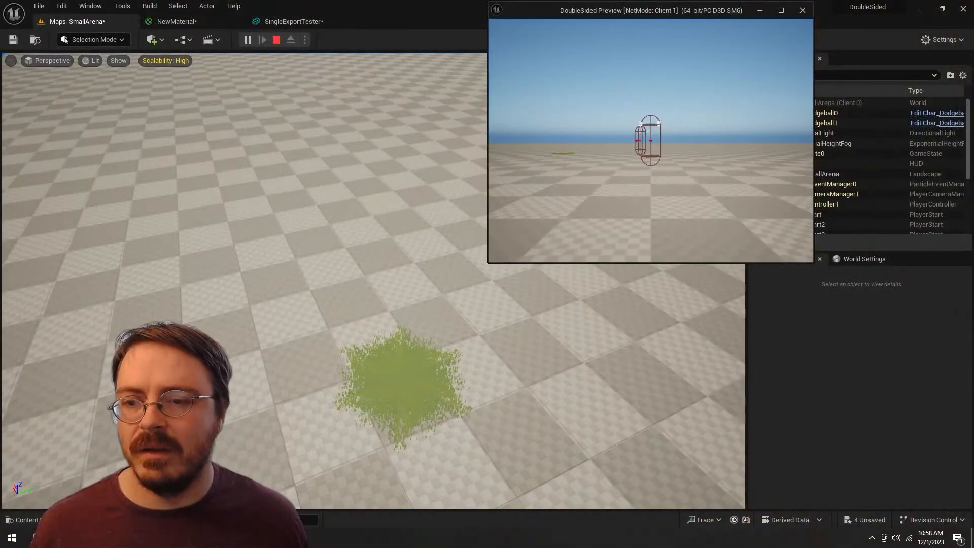
key(Escape)
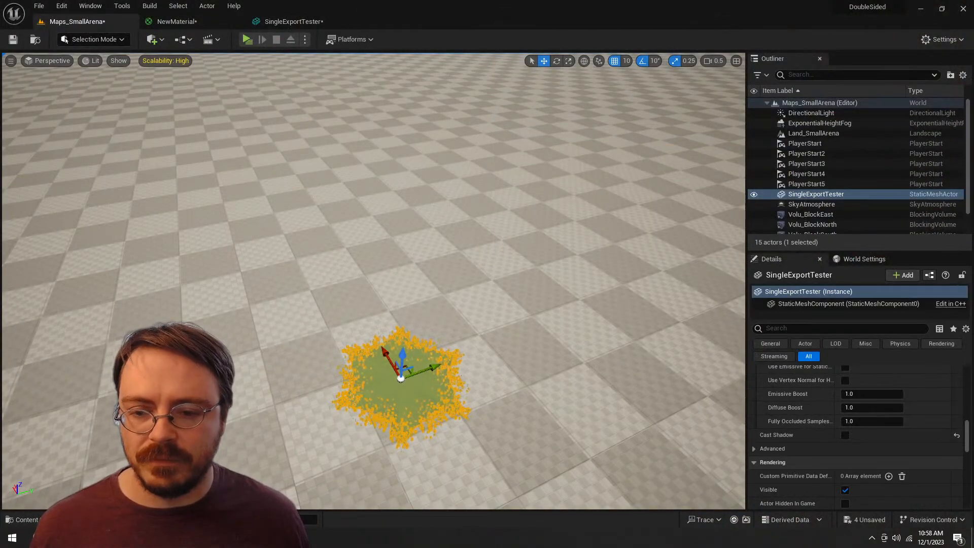
Step: Examine the layered foliage patch on the landscape from above, at ground level and from a distance
click(373, 273)
key(w)
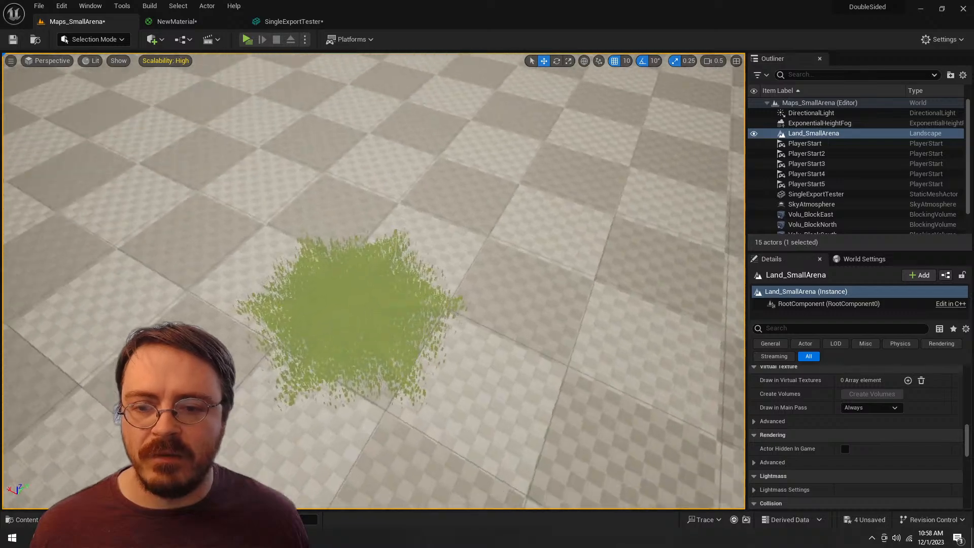
key(a)
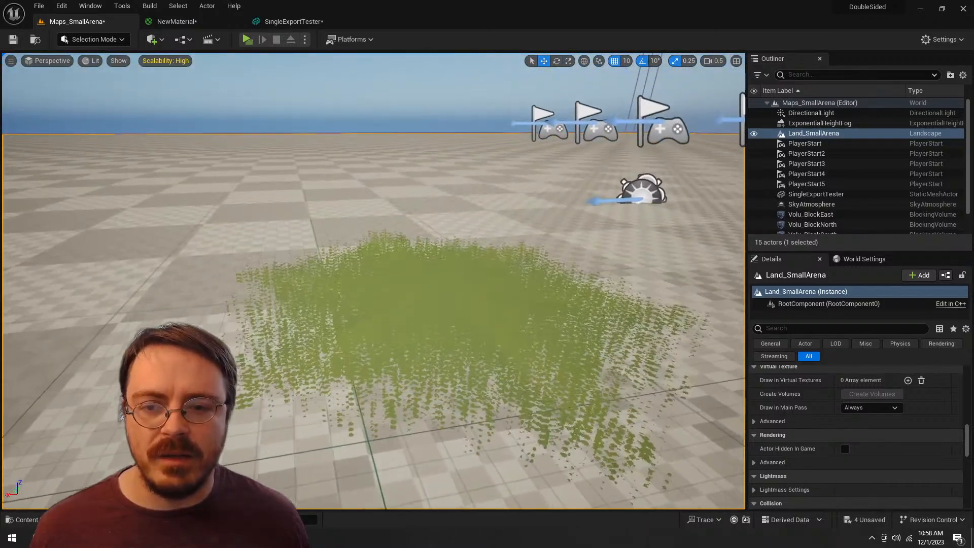
key(q)
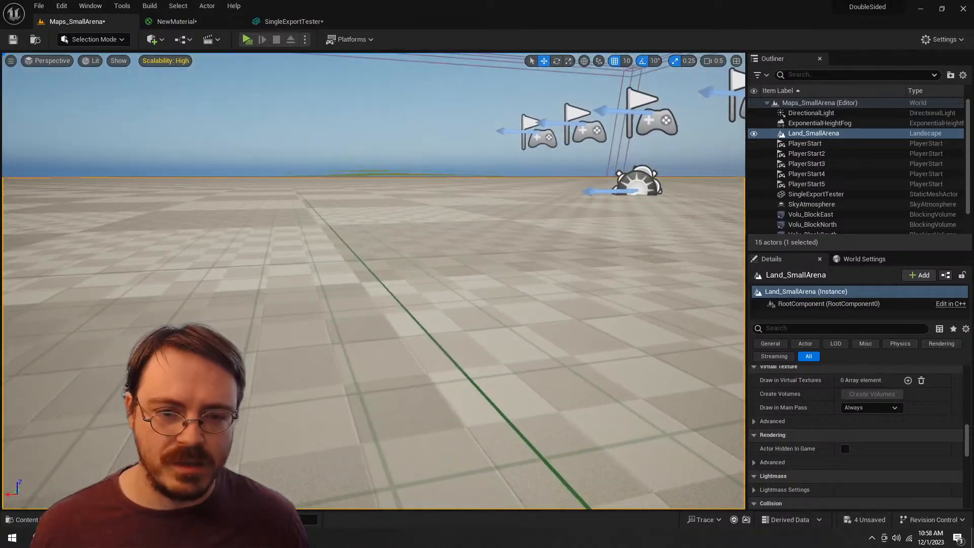
key(e)
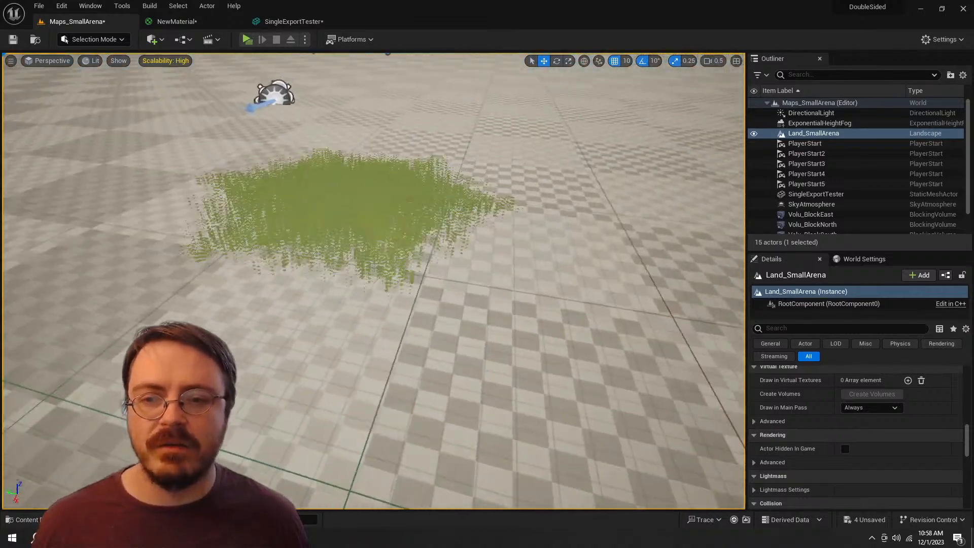
key(d)
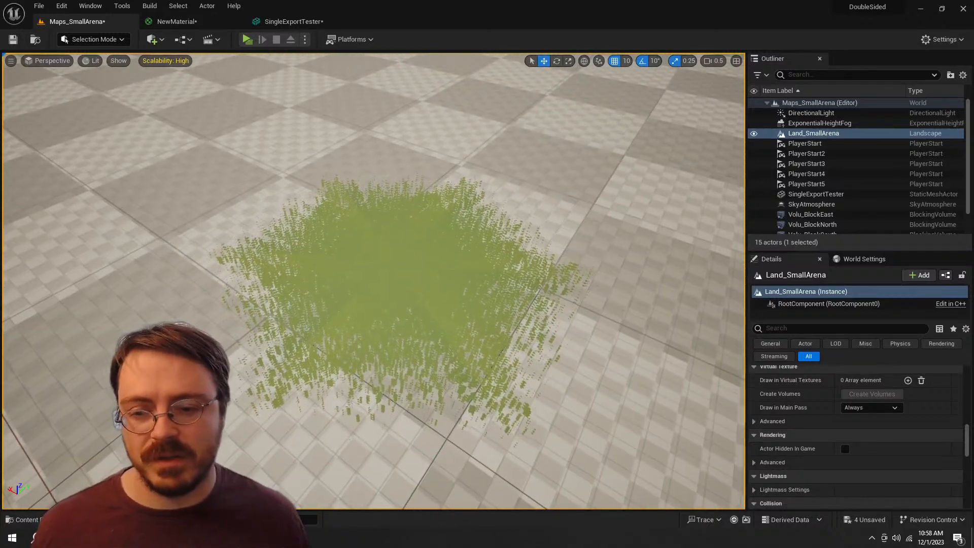
key(d)
key(s)
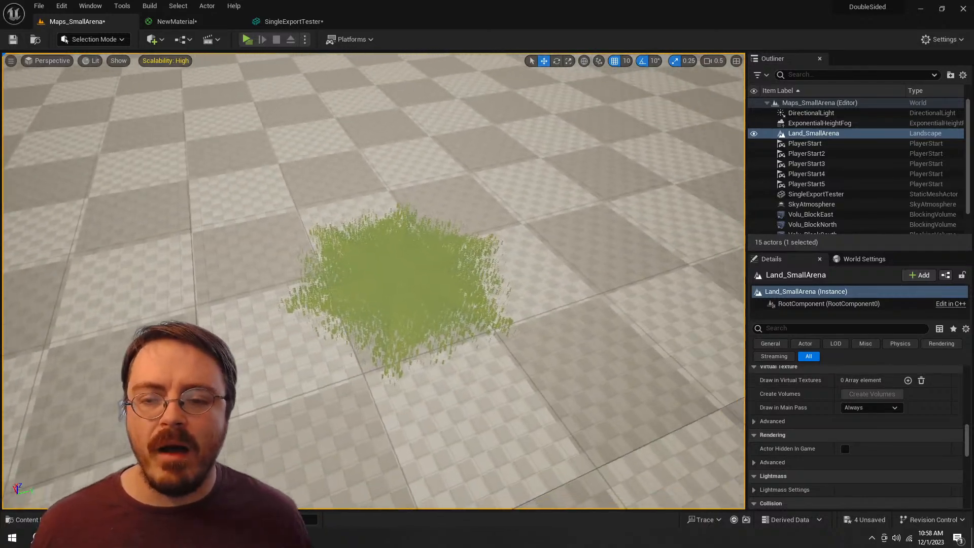
key(a)
key(w)
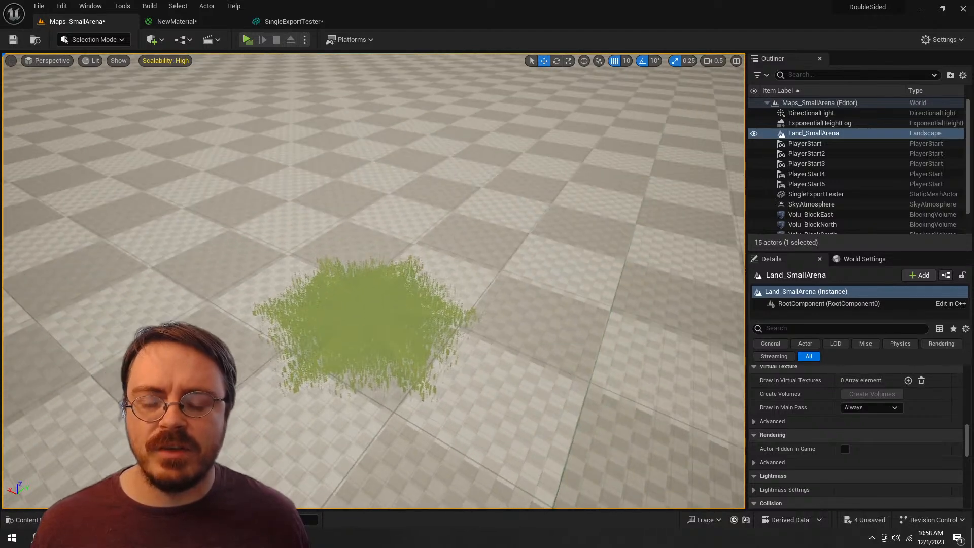
key(s)
key(w)
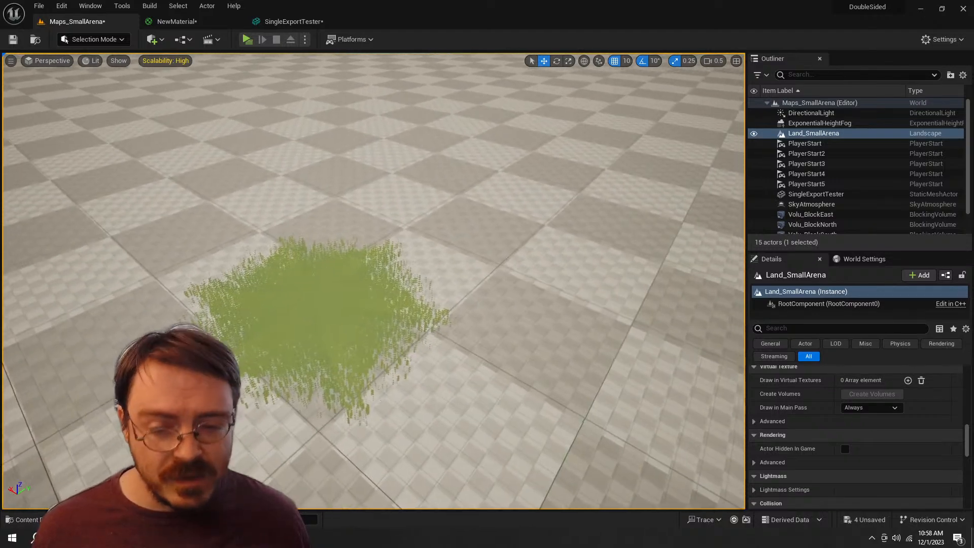
key(s)
key(d)
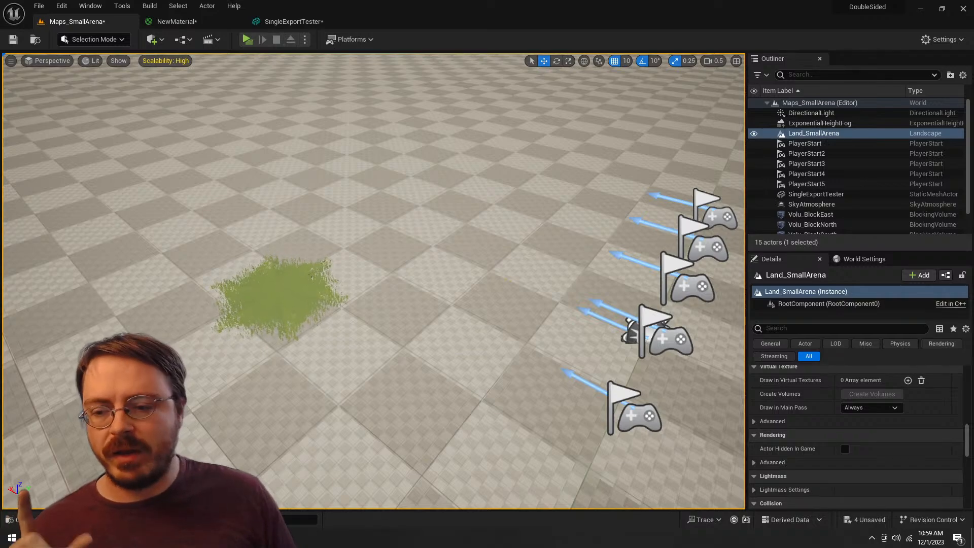
Step: Switch to Photoshop and zoom out to view the sheet of foliage alphas
key(alt+Tab)
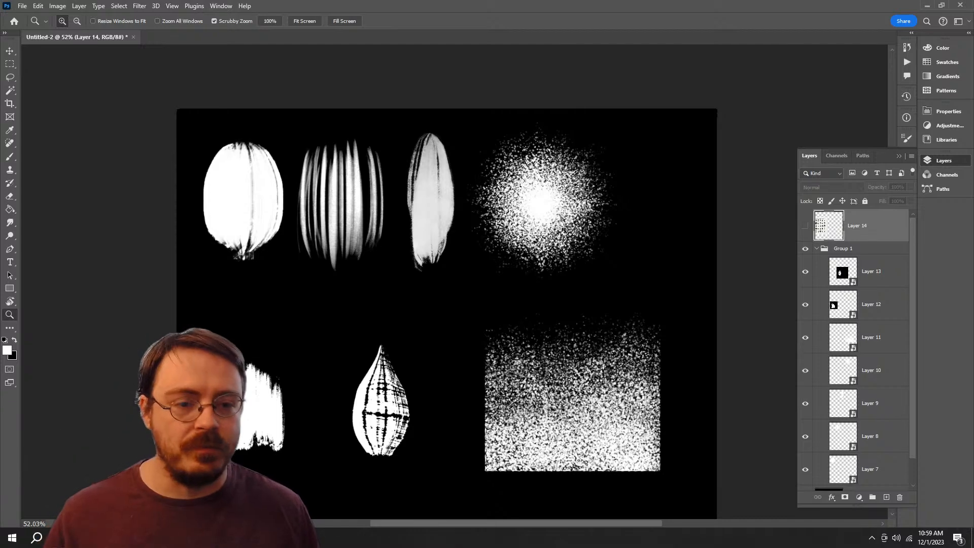
mouse_move(557, 340)
mouse_down()
mouse_move(525, 339)
mouse_move(545, 340)
mouse_up()
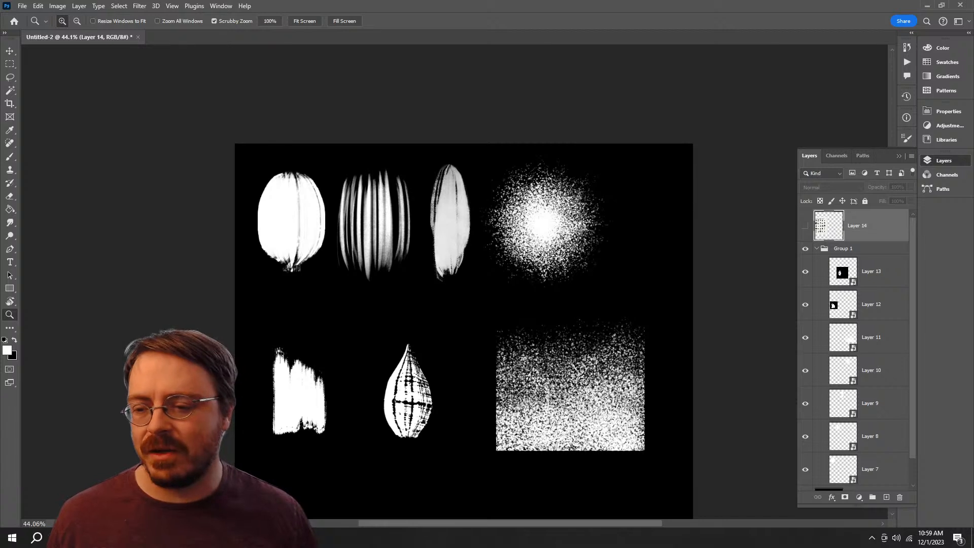
Step: Open the foliage ideas list in Notepad, add "- Rocks?" as the last entry, and return to Photoshop
mouse_move(144, 537)
click(258, 480)
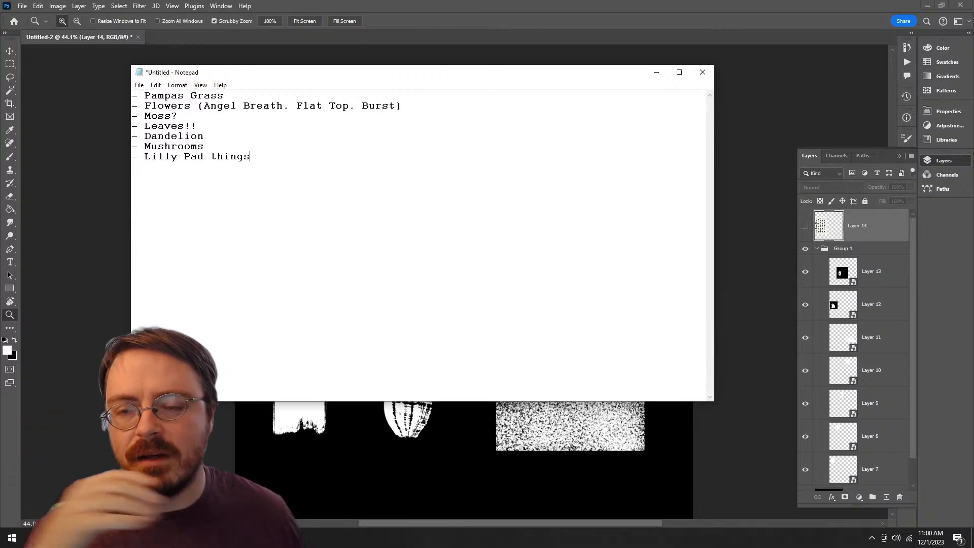
key(Return)
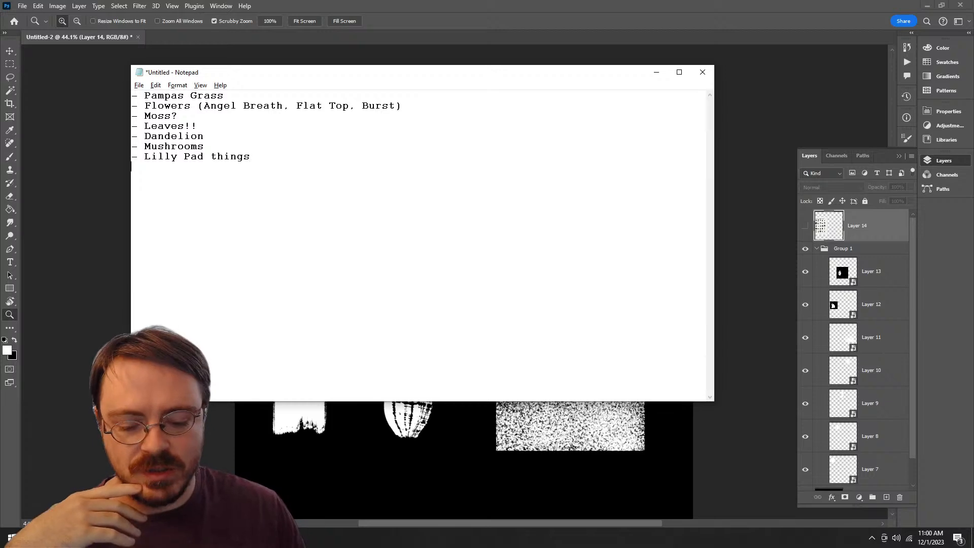
text(-Rock)
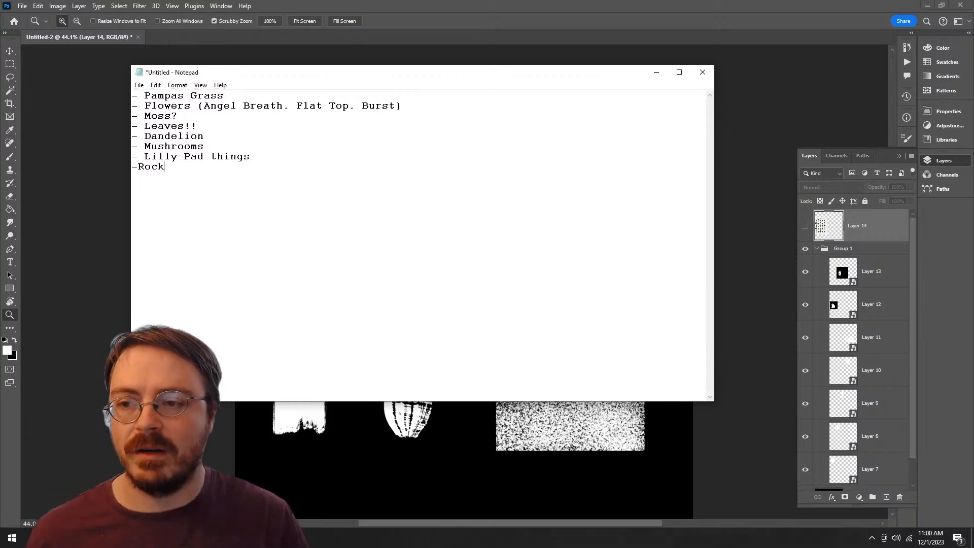
key(BackSpace)
key(BackSpace)
key(BackSpace)
key(BackSpace)
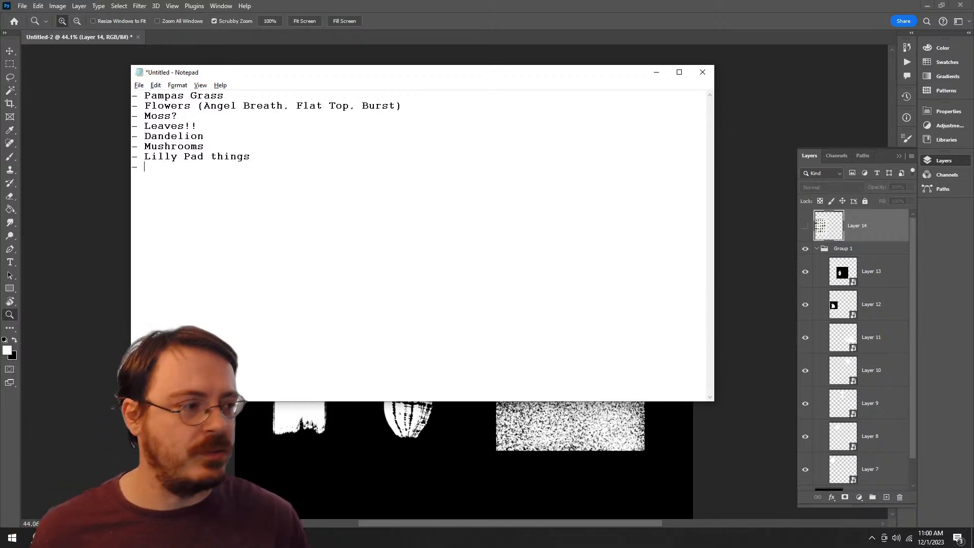
text(Rocks?)
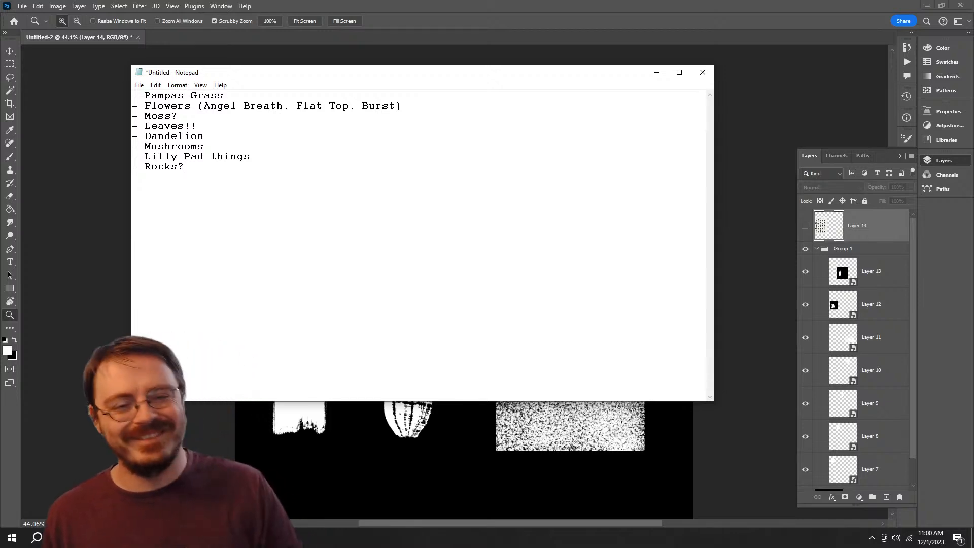
key(alt+Tab)
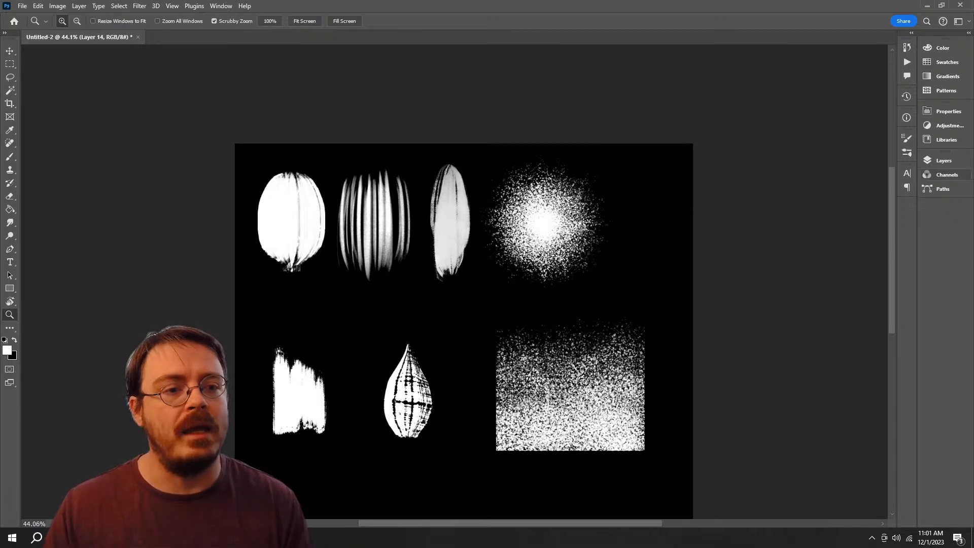
Step: Collapse and hide Group 1 with the painted alphas, and show the leaf chart on Layer 14
click(943, 161)
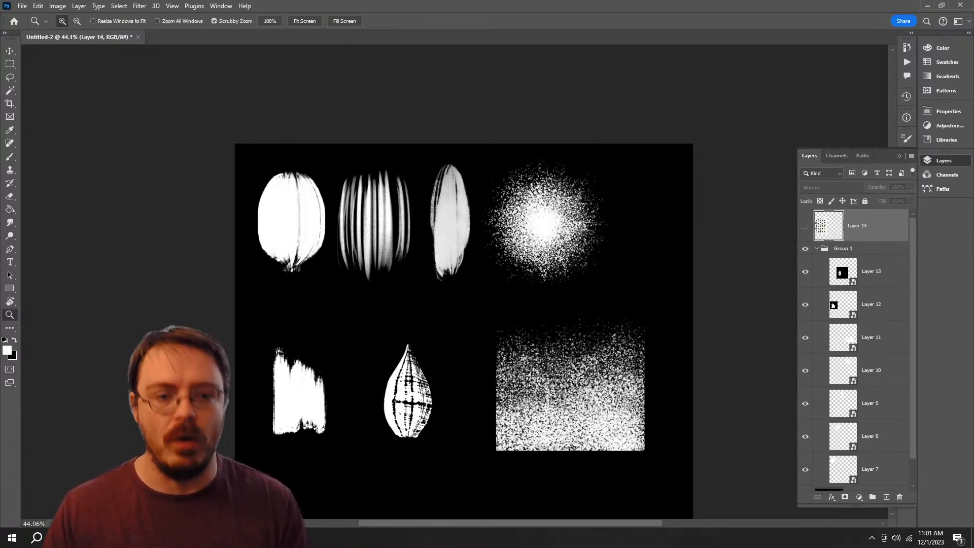
click(816, 249)
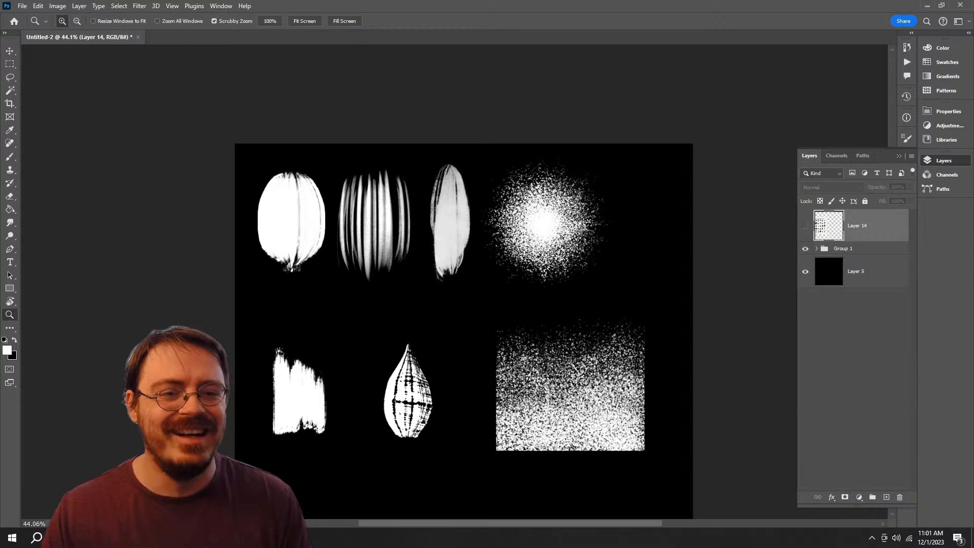
click(805, 248)
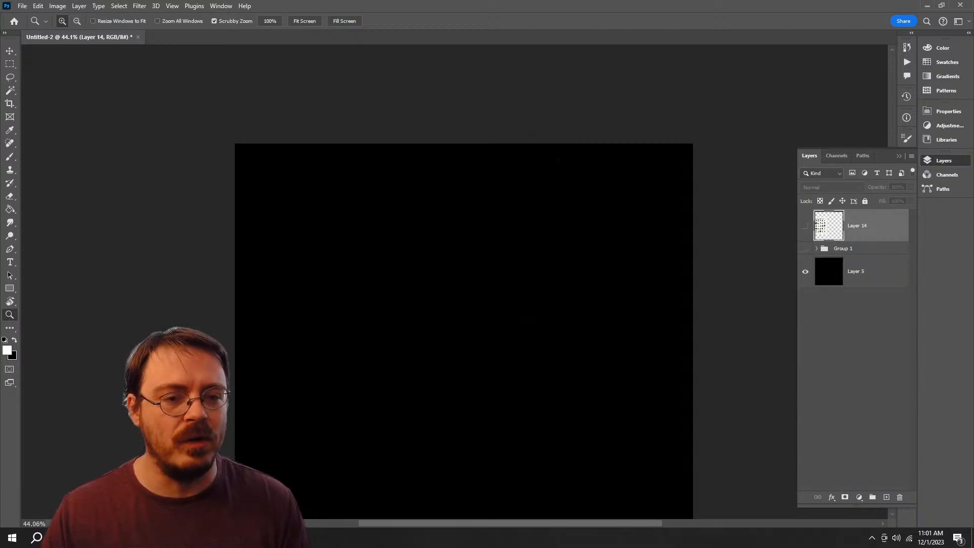
click(804, 226)
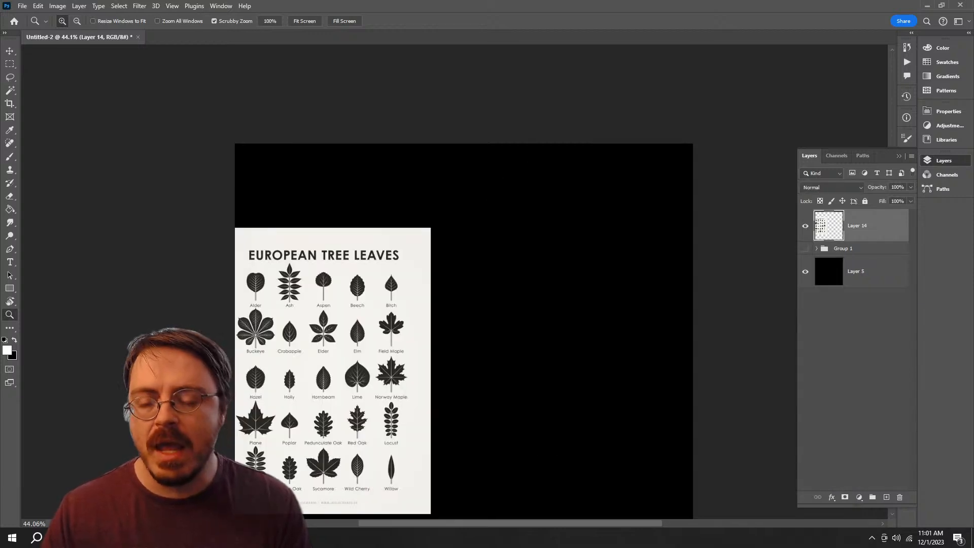
Step: Move the European tree leaves chart into the upper-right area of the canvas so the whole chart fits on it
drag(379, 323, 456, 323)
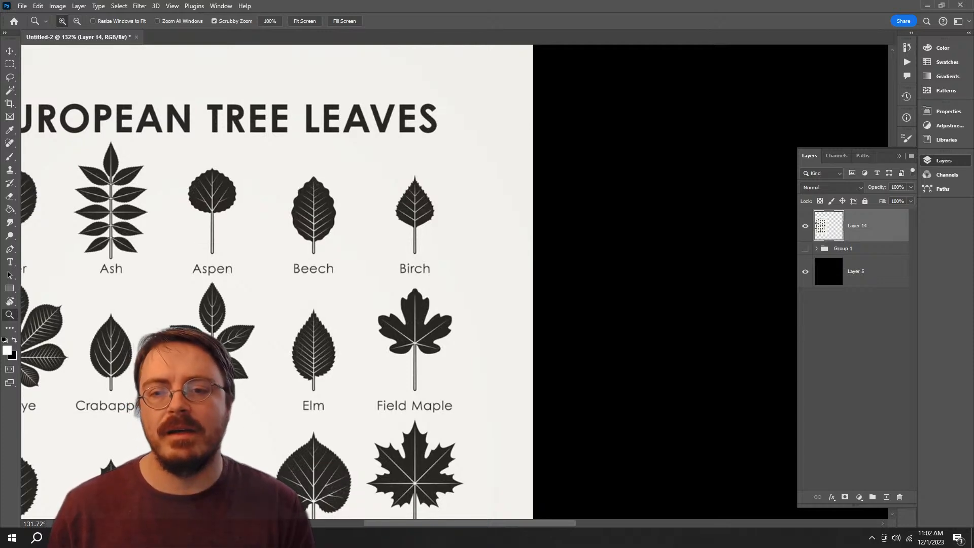
drag(280, 257, 427, 299)
key(v)
drag(536, 335, 594, 217)
key(z)
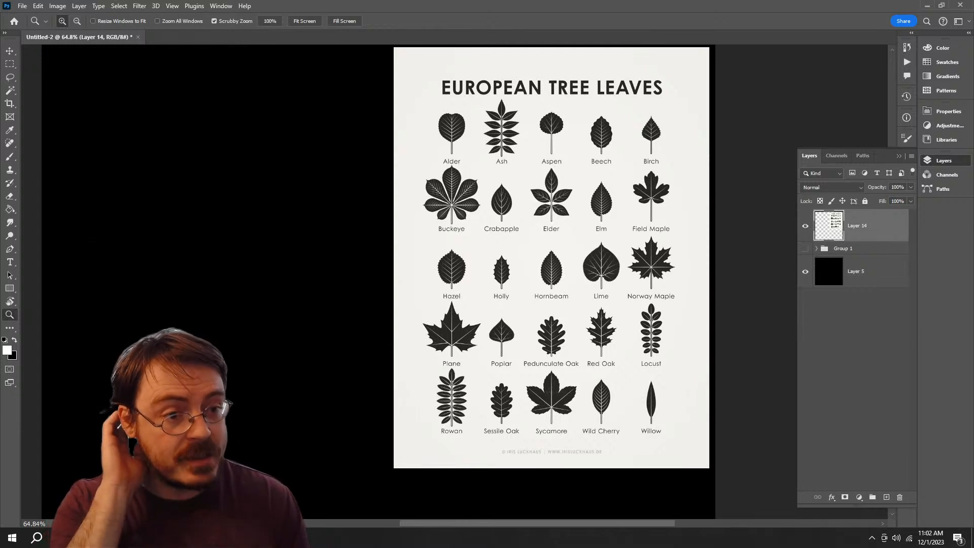
click(943, 160)
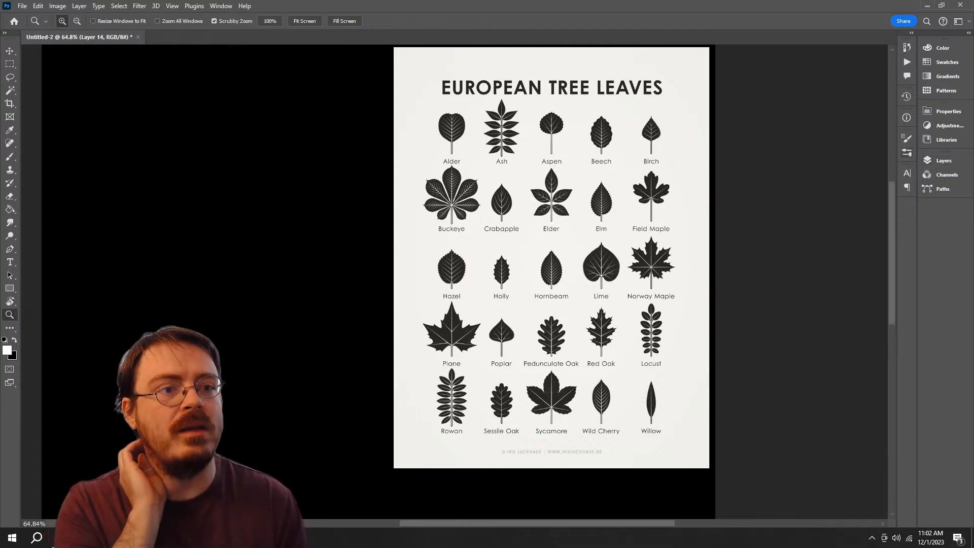
click(906, 153)
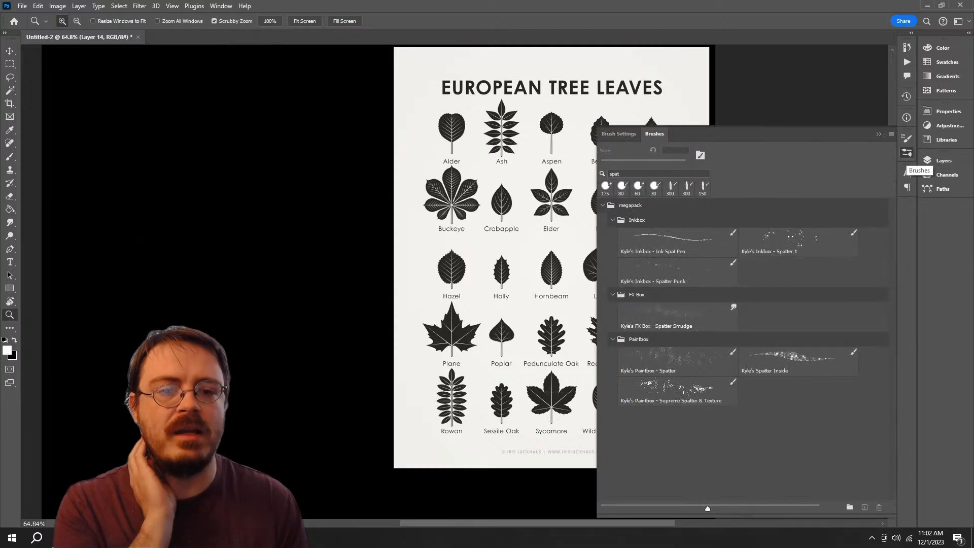
click(906, 152)
click(907, 152)
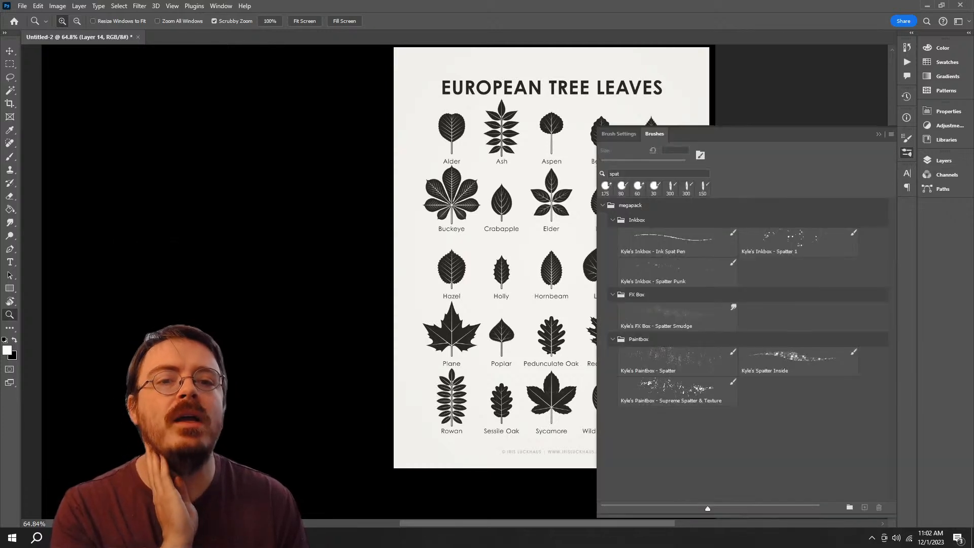
click(906, 152)
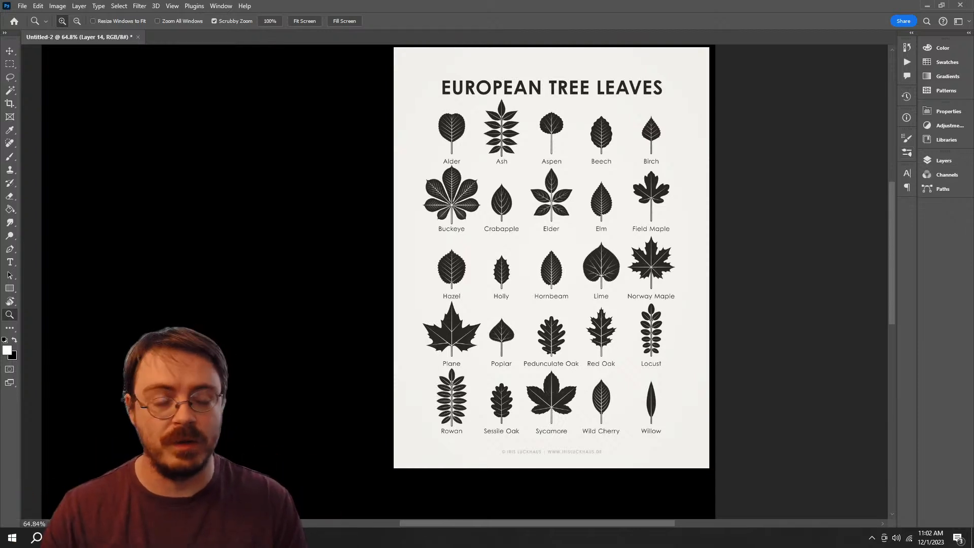
Step: Try to import the MB Starter Pack, megapack and spatter_brushes brush files from the PS Brushes folder
click(906, 153)
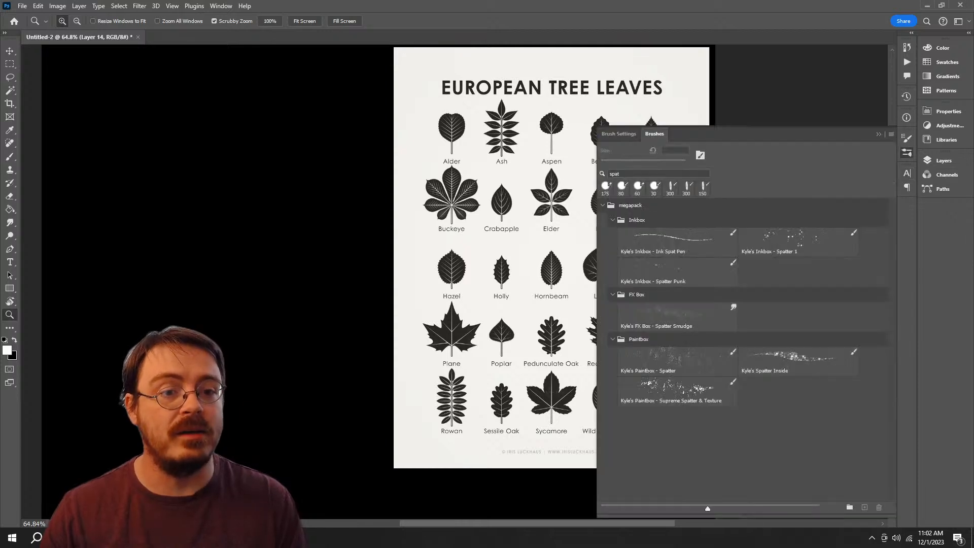
click(891, 134)
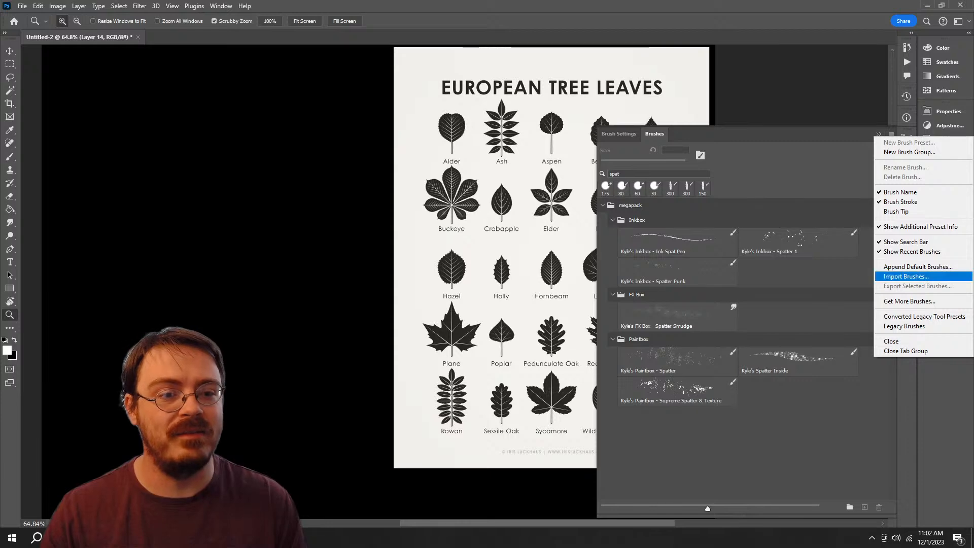
click(906, 276)
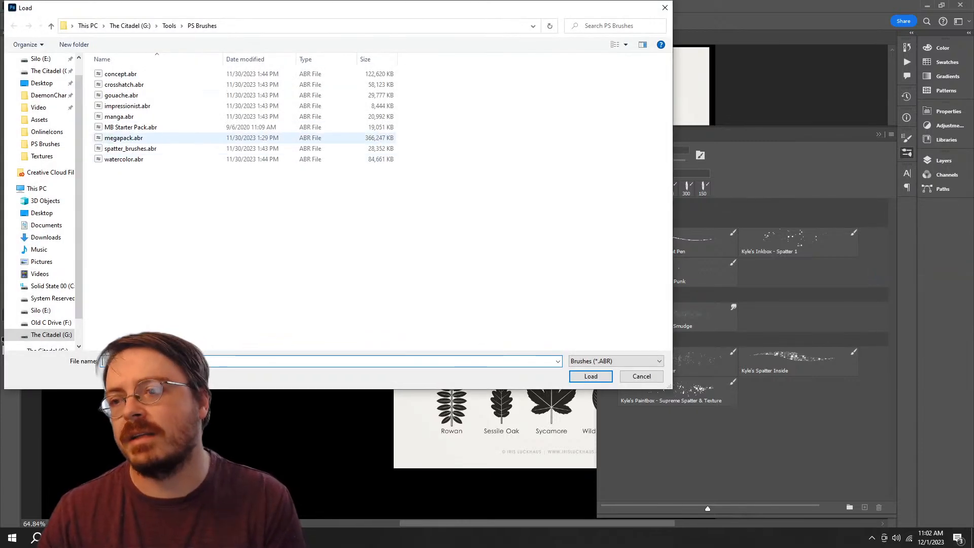
click(143, 137)
ctrl+click(143, 127)
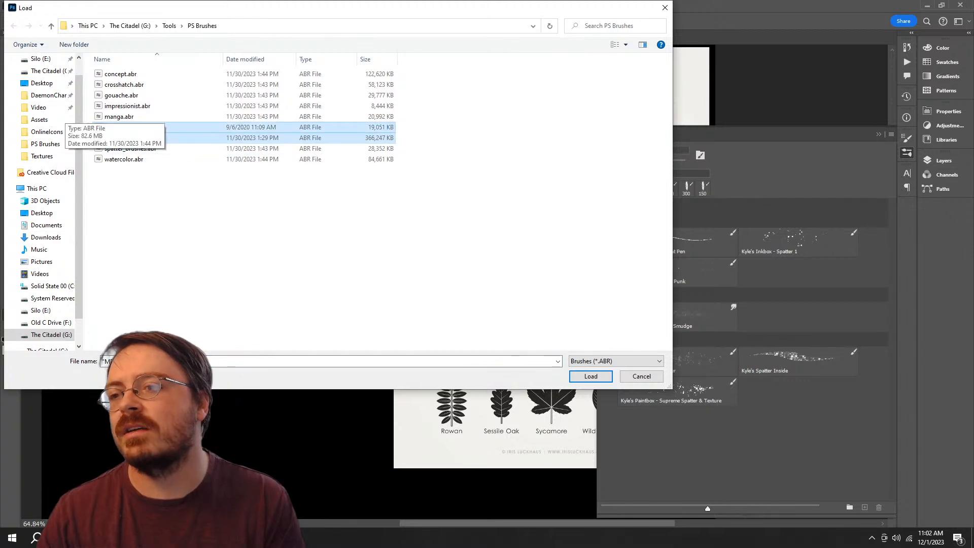
ctrl+click(130, 148)
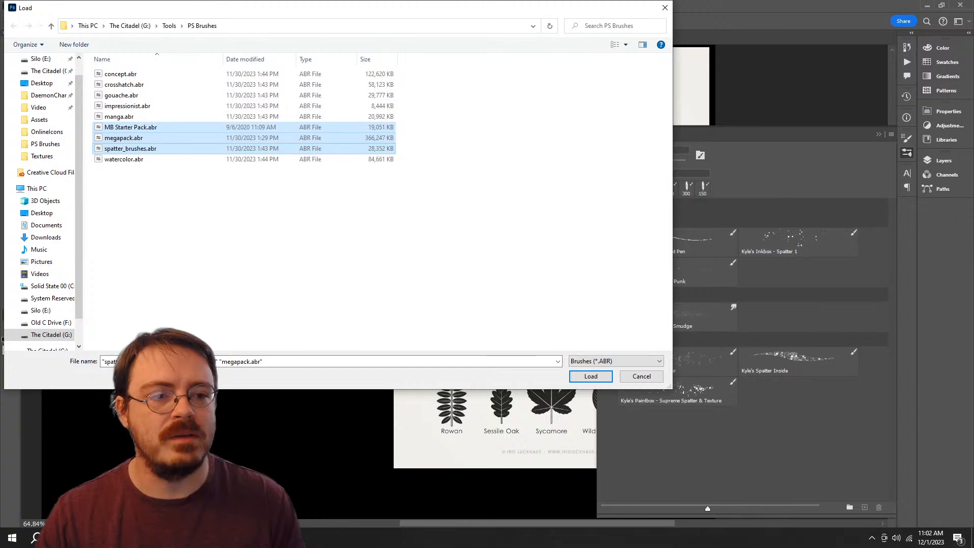
key(Return)
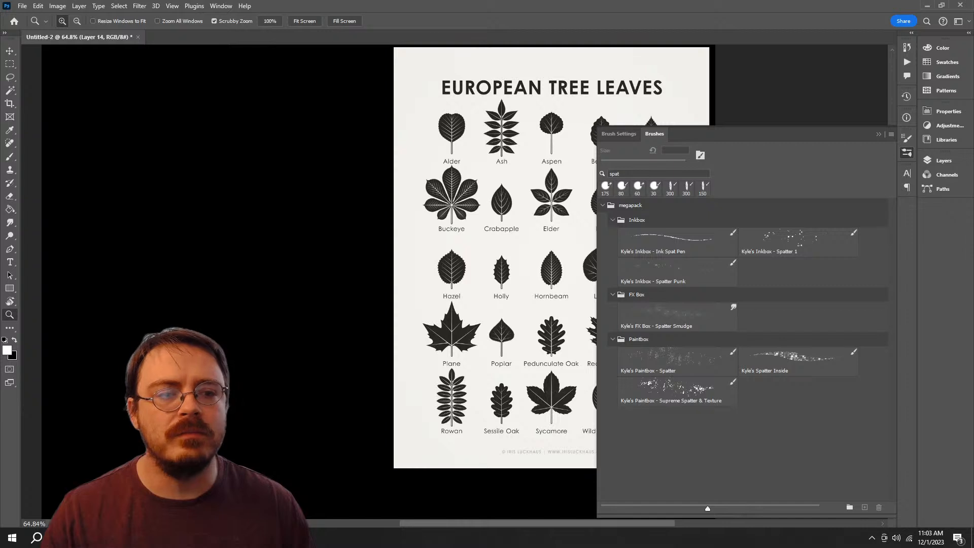
click(906, 152)
click(906, 152)
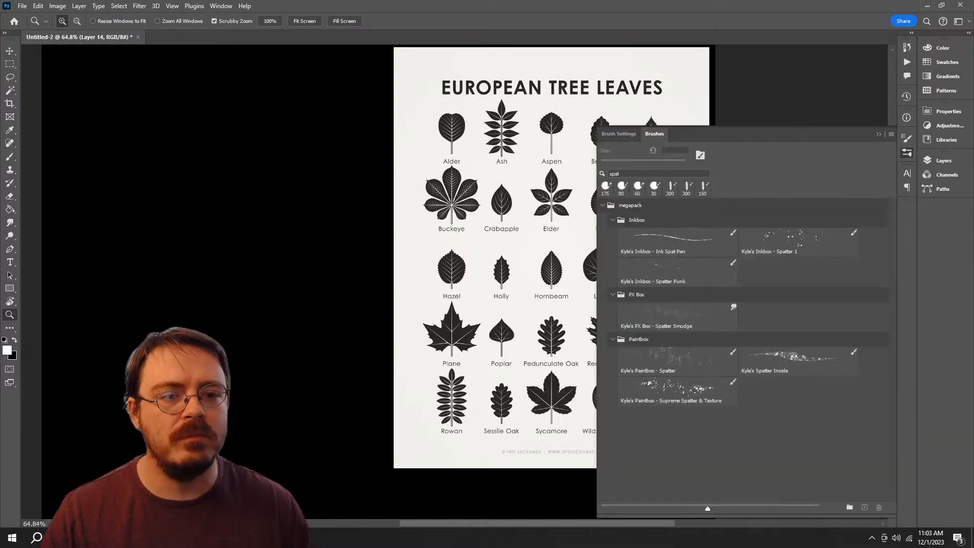
click(630, 206)
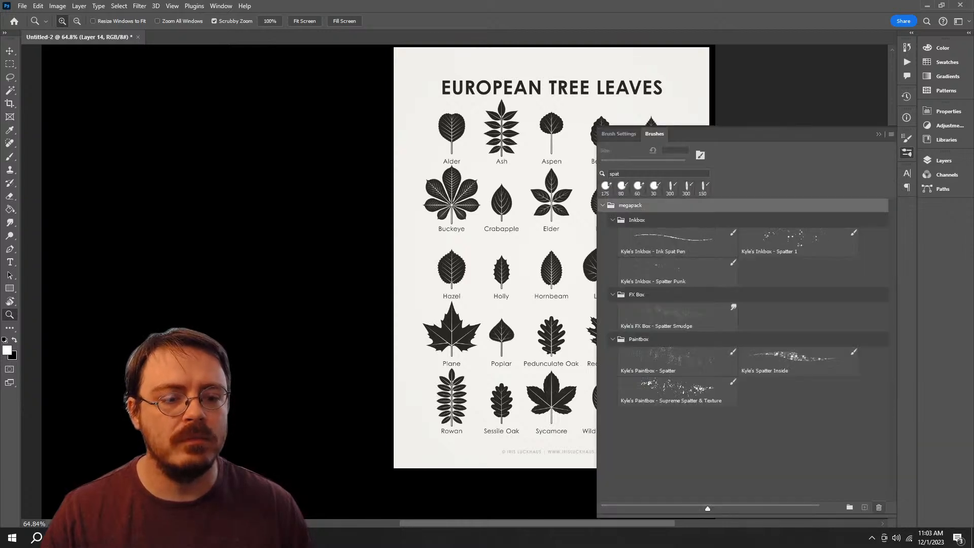
click(878, 507)
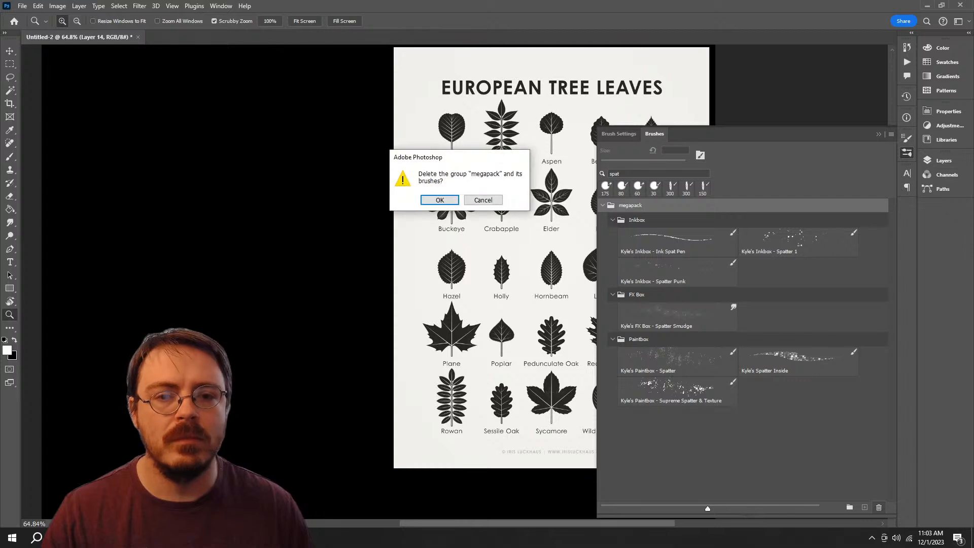
click(483, 200)
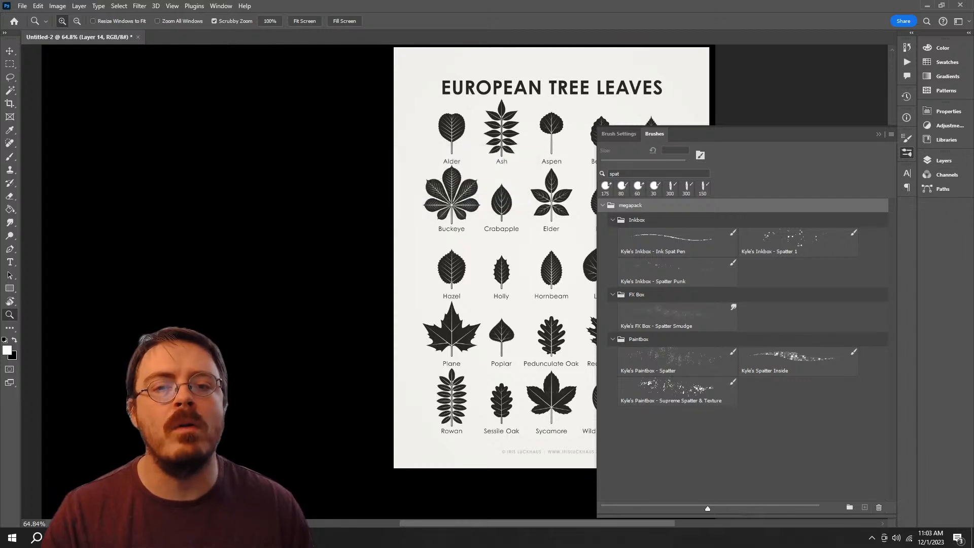
Step: Clear the "spat" brush search and delete the megapack brush group with its brushes
click(640, 174)
key(BackSpace)
key(BackSpace)
key(BackSpace)
key(BackSpace)
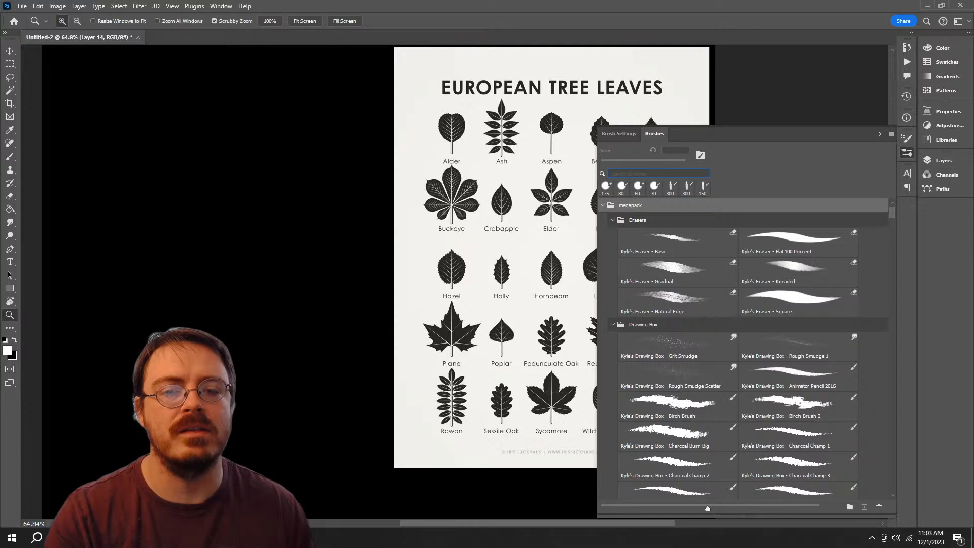
right_click(652, 206)
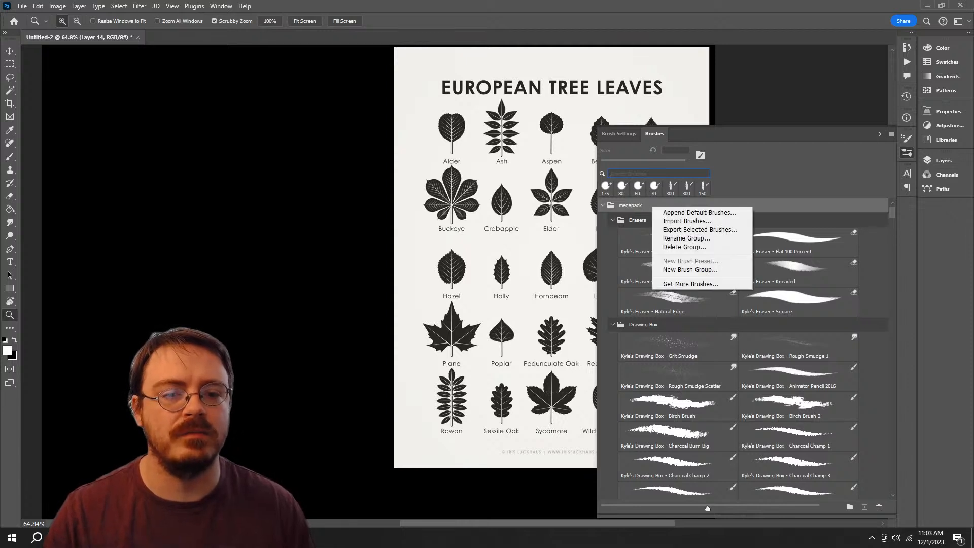
click(685, 246)
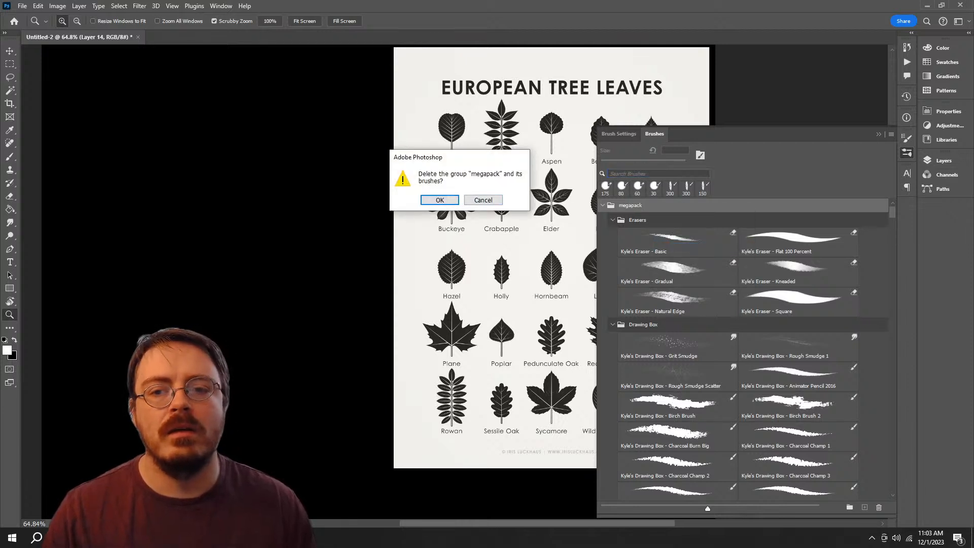
click(439, 199)
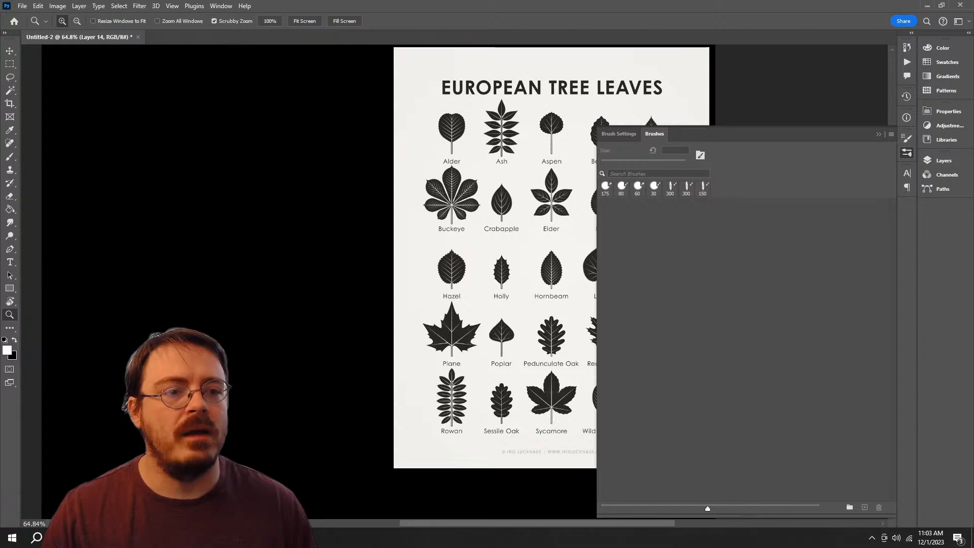
Step: Import the concept, impressionist, MB Starter Pack, megapack, spatter_brushes and watercolor brush files from the PS Brushes folder
click(890, 134)
click(905, 274)
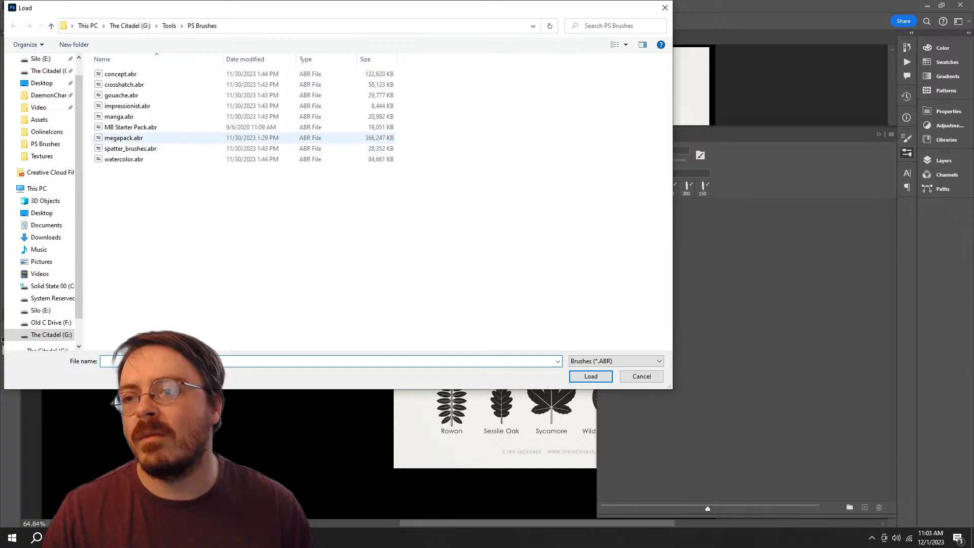
click(144, 138)
ctrl+click(145, 128)
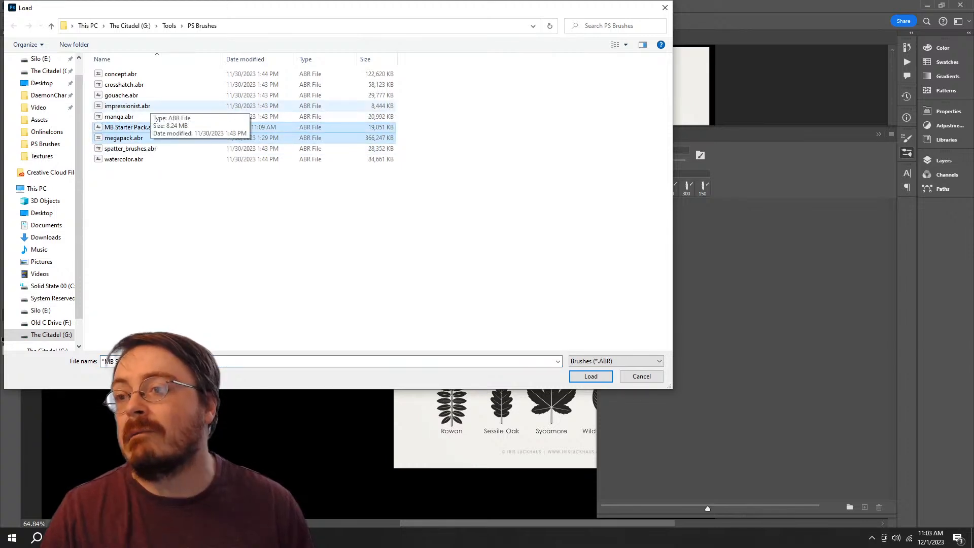
ctrl+click(120, 74)
ctrl+click(127, 106)
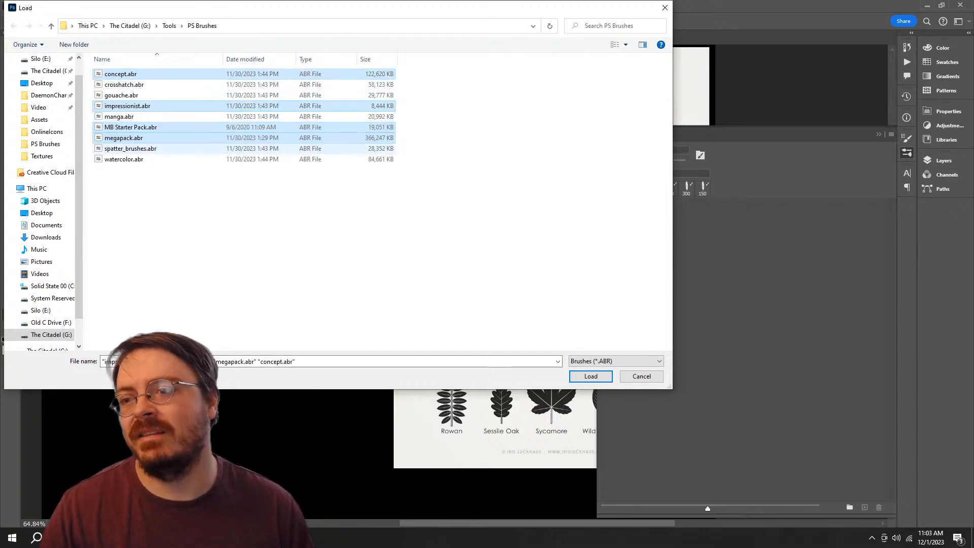
ctrl+click(130, 149)
ctrl+click(123, 160)
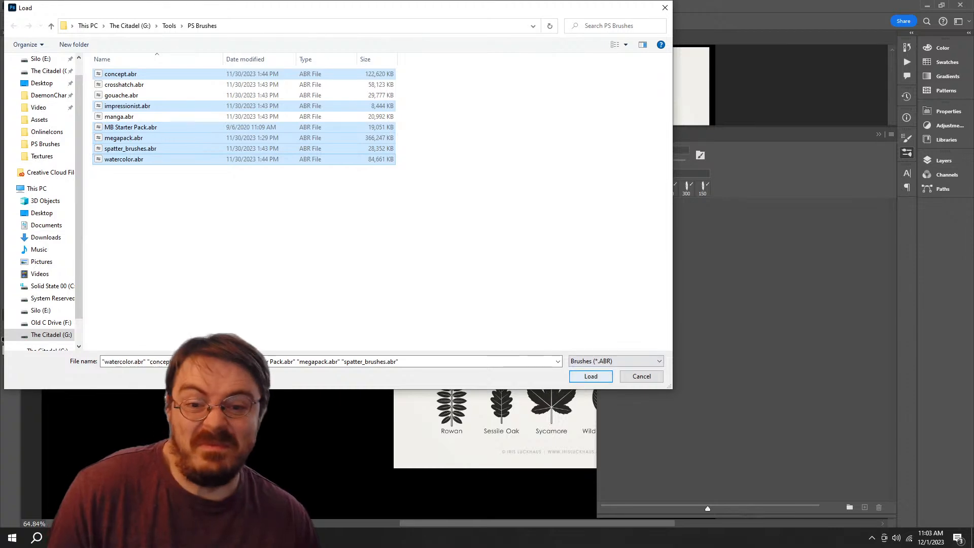
click(590, 376)
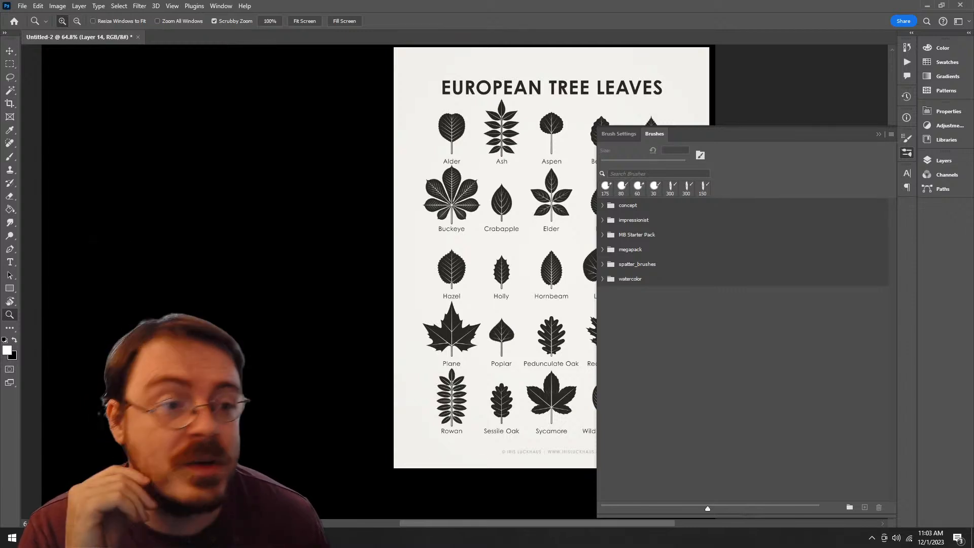
Step: Put the brush library away and examine the leaf shapes in the European tree leaves chart up close
click(943, 161)
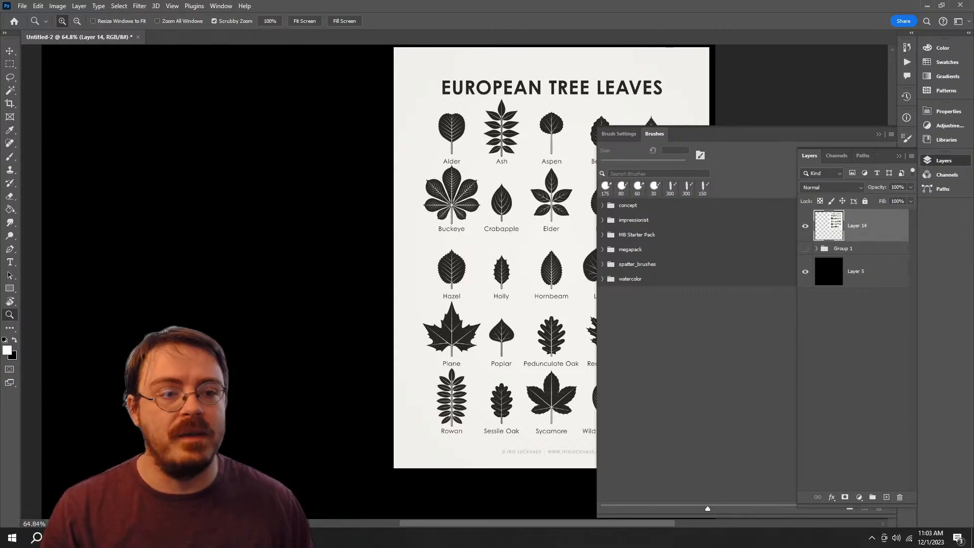
click(943, 161)
click(943, 161)
click(943, 160)
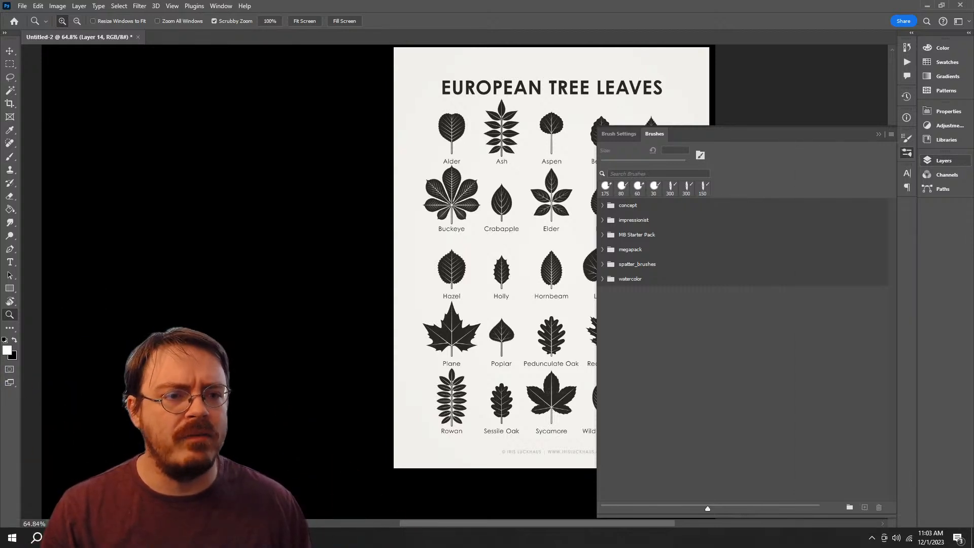
click(907, 153)
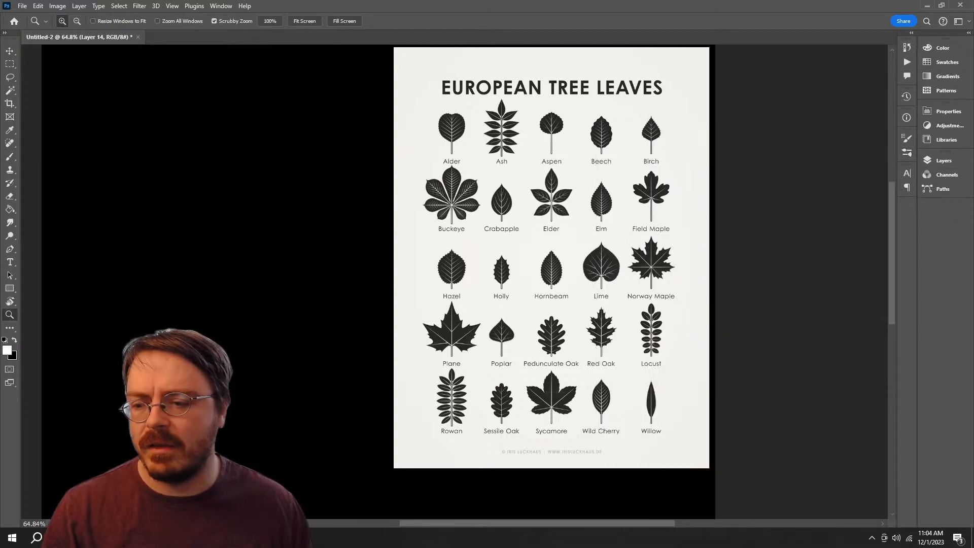
mouse_move(109, 538)
mouse_move(51, 510)
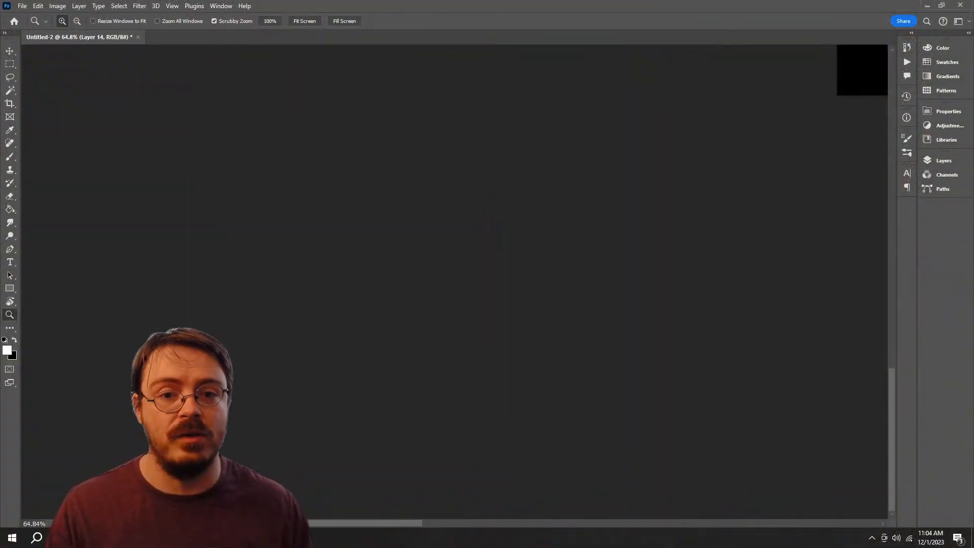
scroll(454, 281, right, 16)
scroll(455, 281, up, 12)
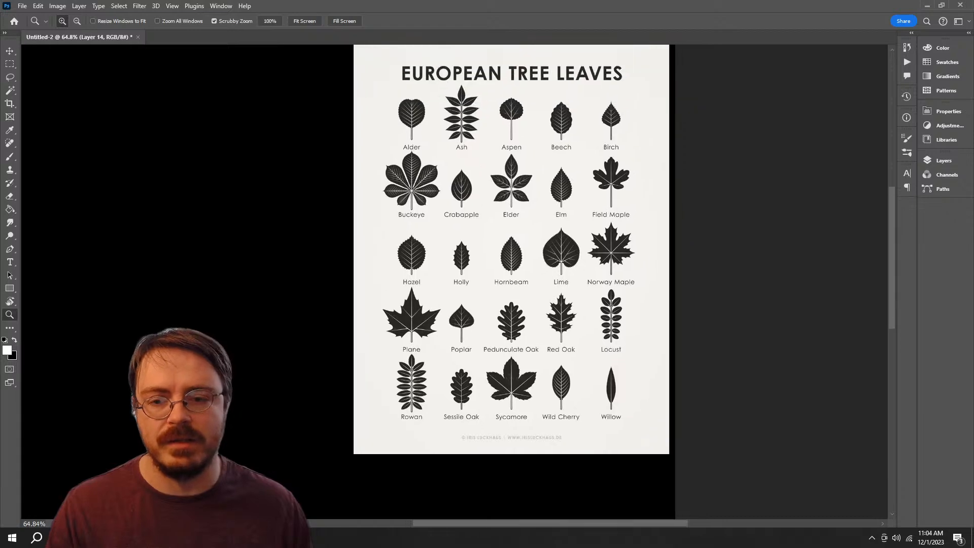
scroll(522, 281, up, 3)
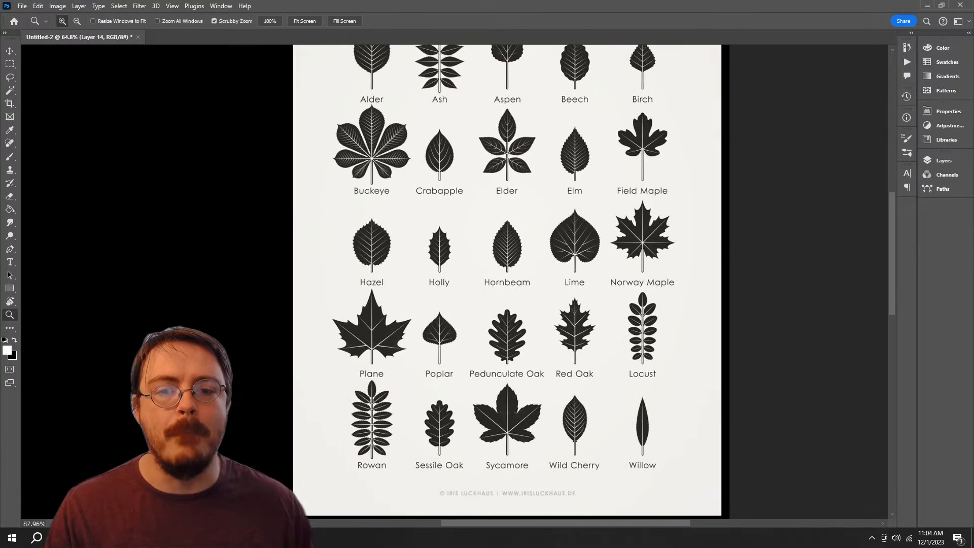
Step: Invert the colours of the European tree leaves chart layer and set its blend mode to Hard Light
scroll(523, 282, right, 2)
scroll(522, 281, up, 1)
scroll(523, 281, right, 1)
scroll(522, 282, up, 1)
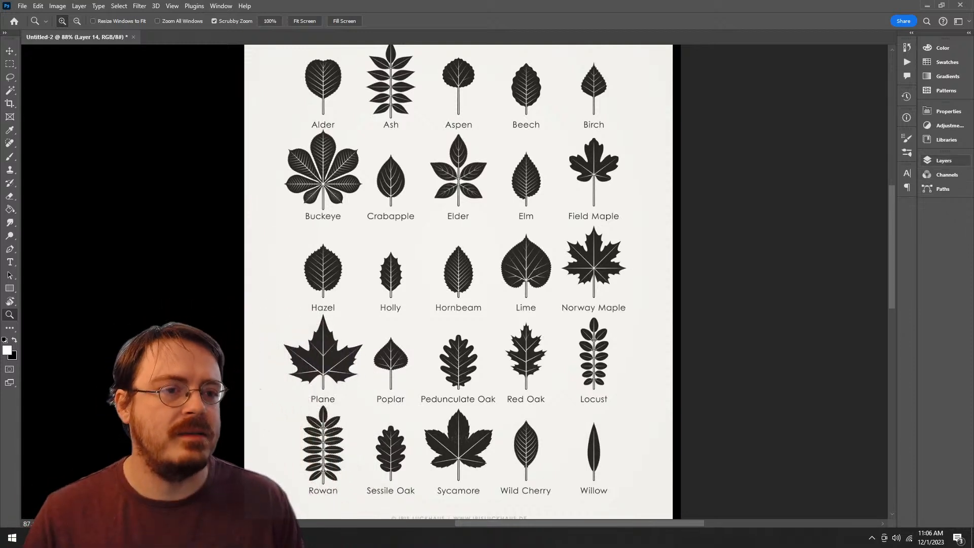
click(944, 161)
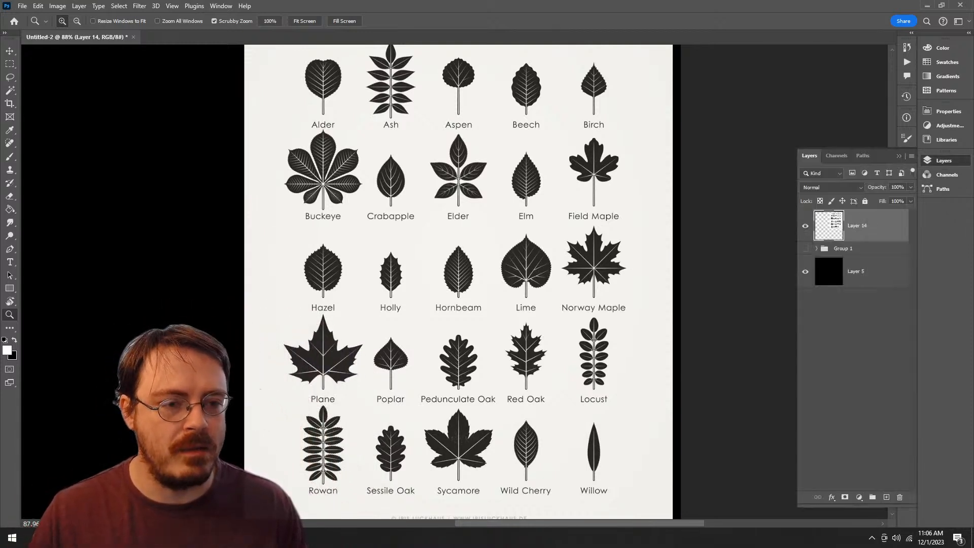
click(831, 188)
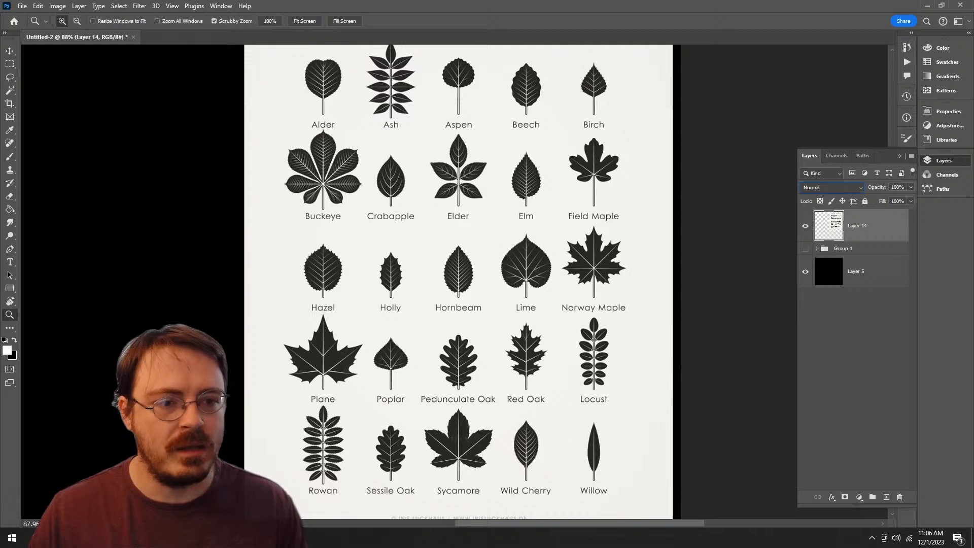
key(ctrl+i)
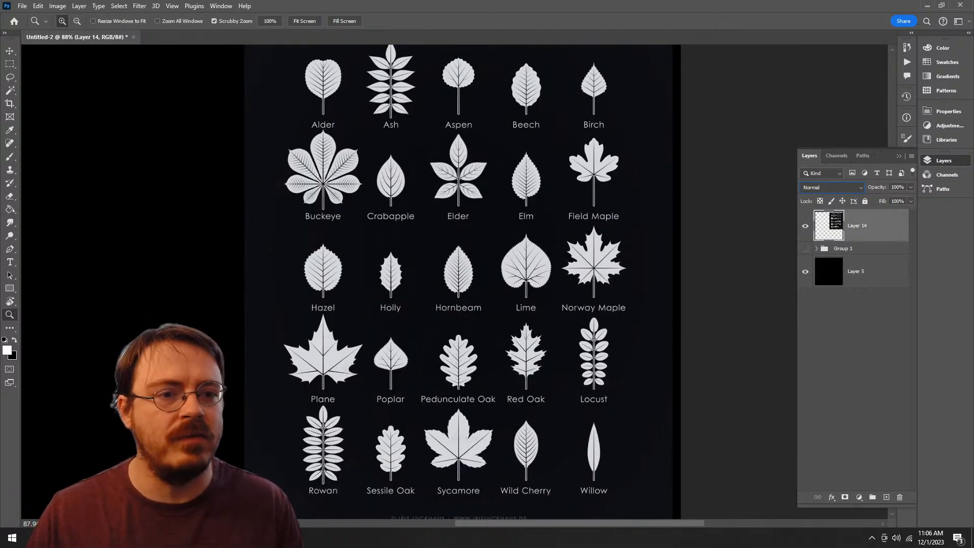
click(831, 188)
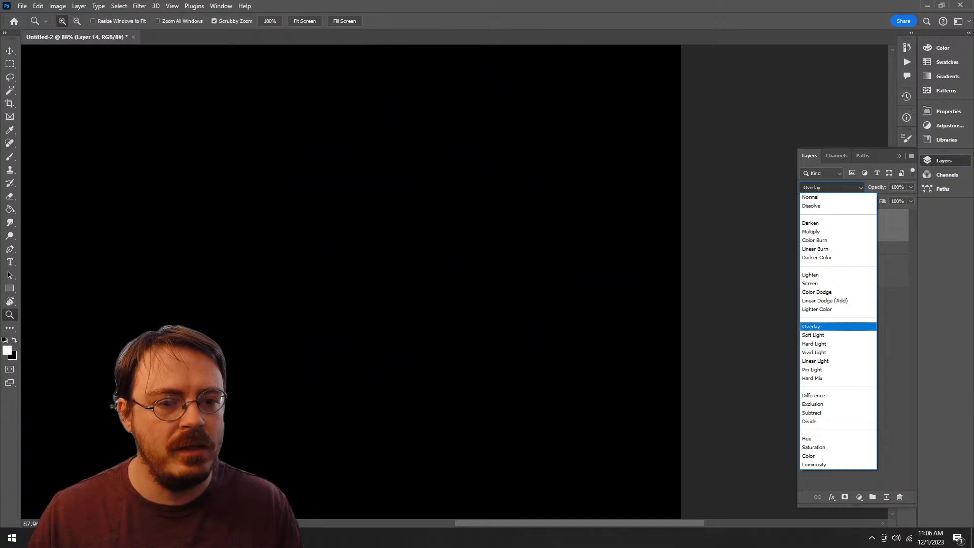
click(832, 344)
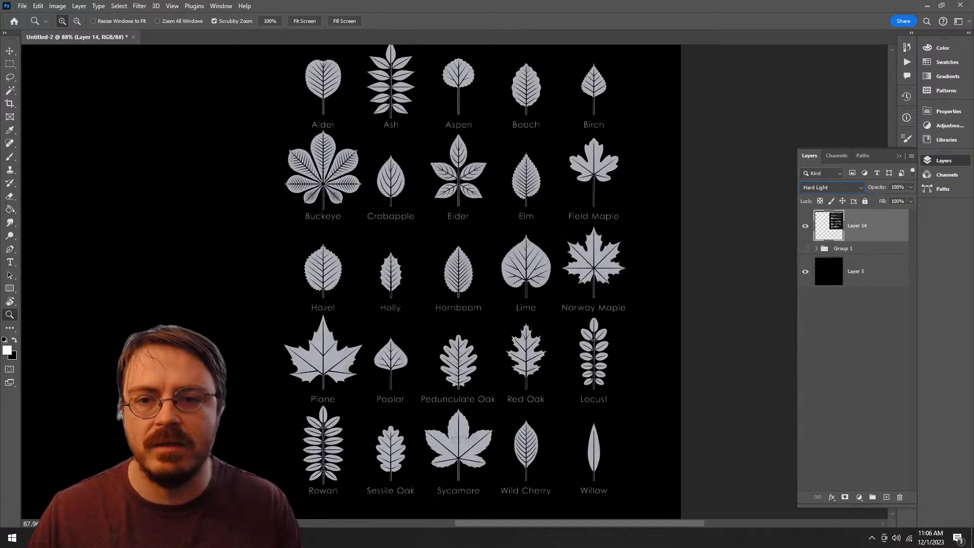
Step: Place the leaf chart layer beneath Group 1 and add a new empty layer on top for brush painting
drag(456, 253, 625, 327)
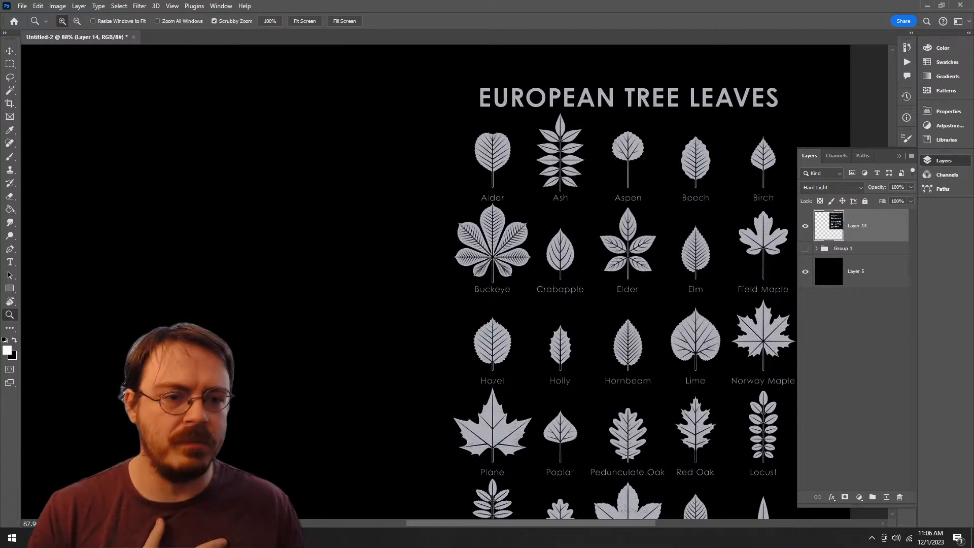
drag(858, 226, 858, 252)
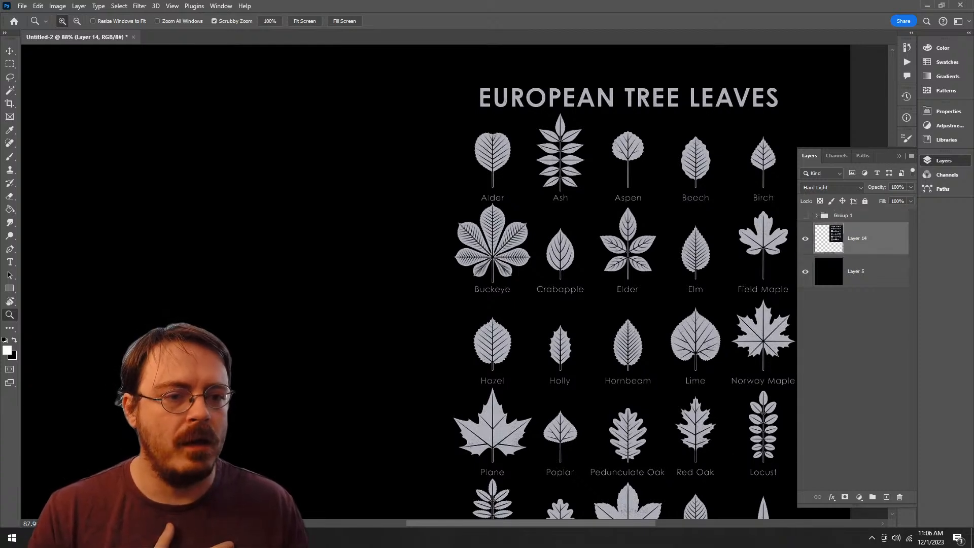
click(858, 216)
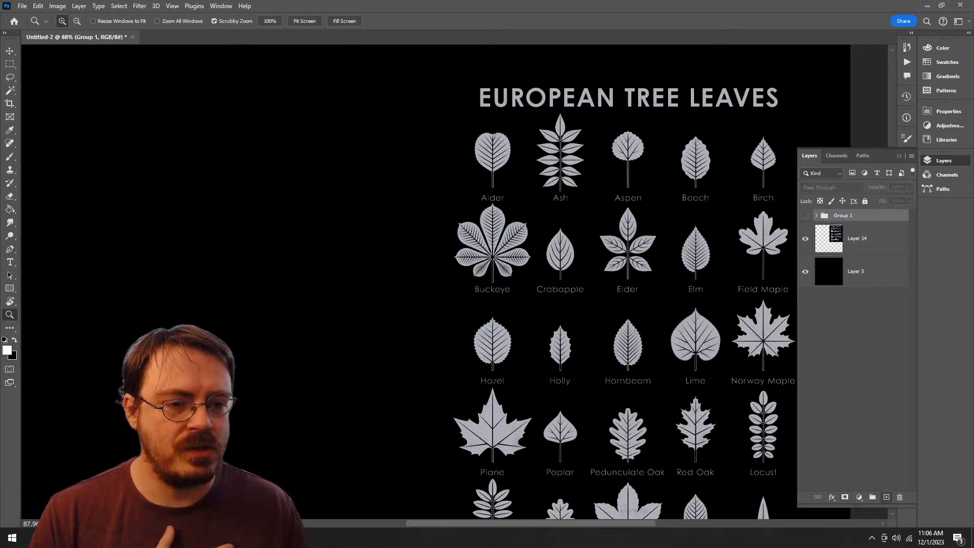
key(ctrl+shift+alt+n)
key(b)
drag(457, 254, 682, 288)
key(F7)
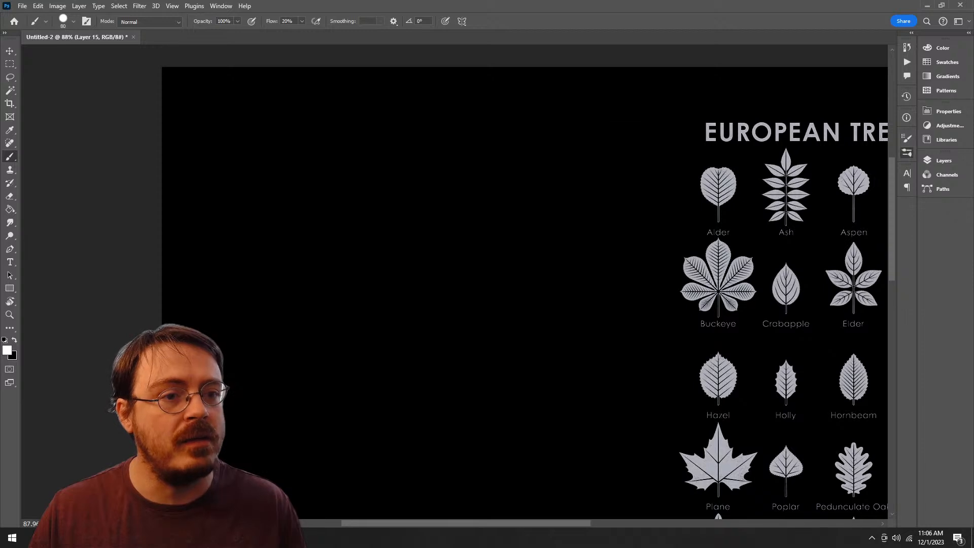
Step: Expand the watercolor group in the brush library and browse through its brush presets
key(F5)
click(602, 278)
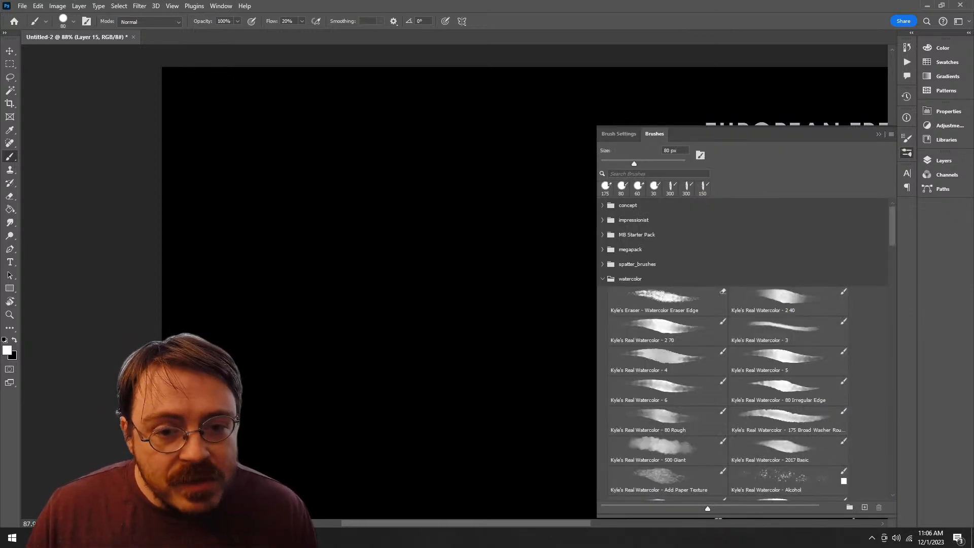
click(667, 301)
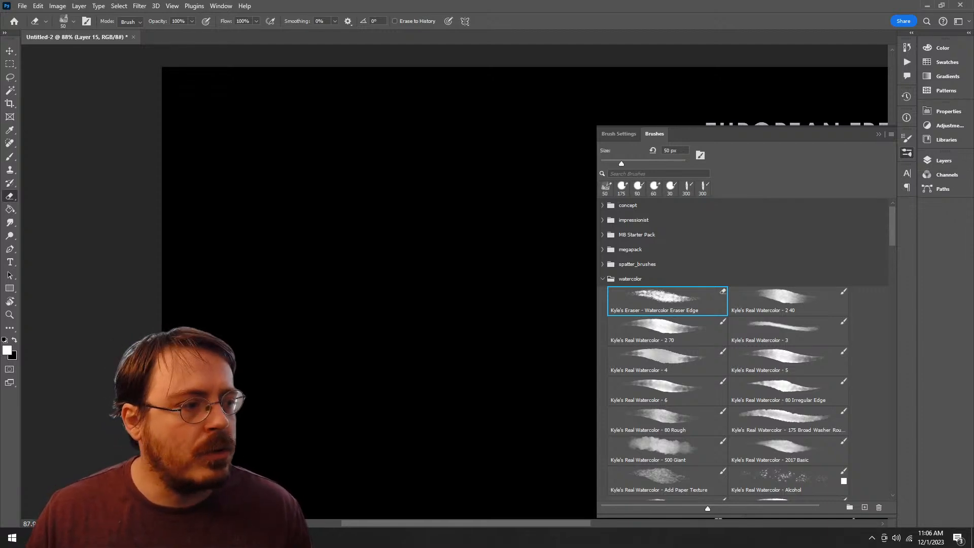
scroll(746, 350, down, 10)
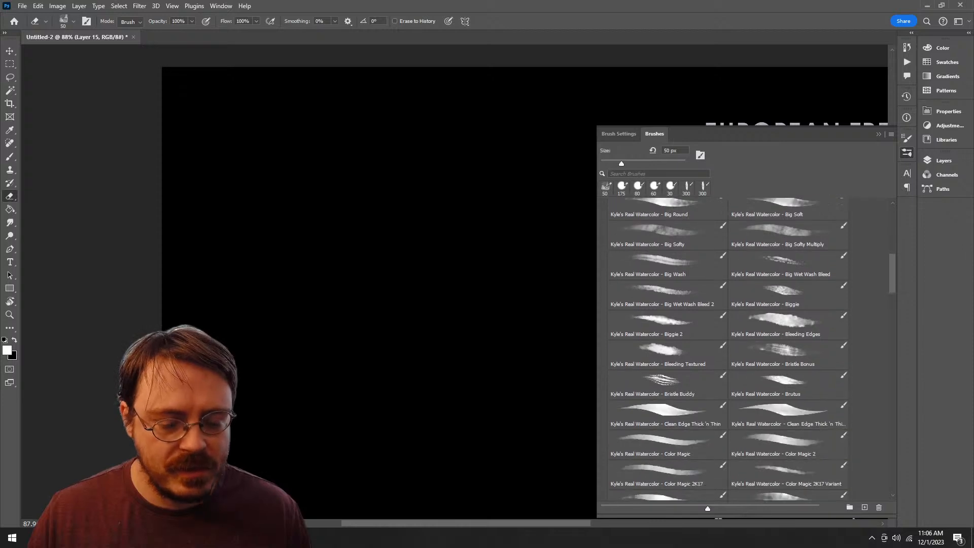
scroll(727, 350, down, 3)
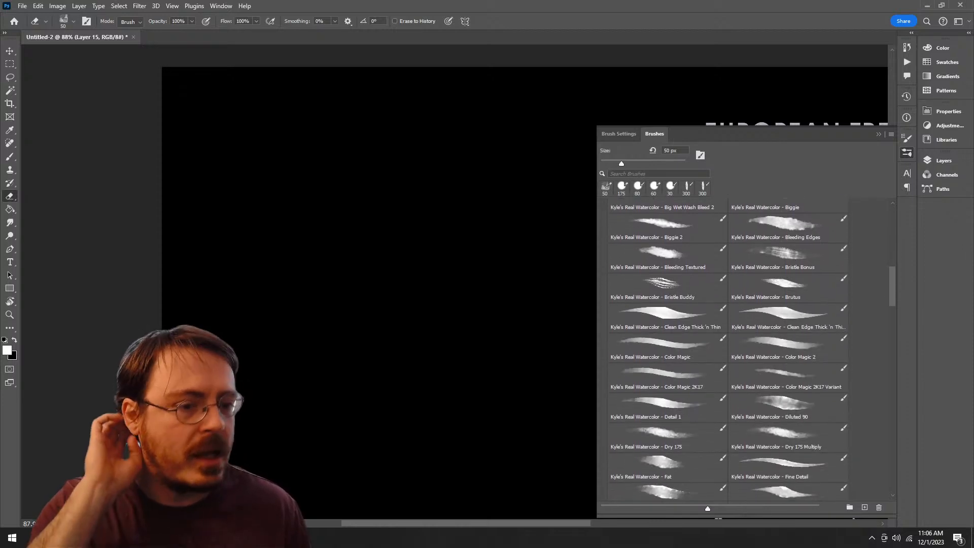
scroll(745, 350, down, 7)
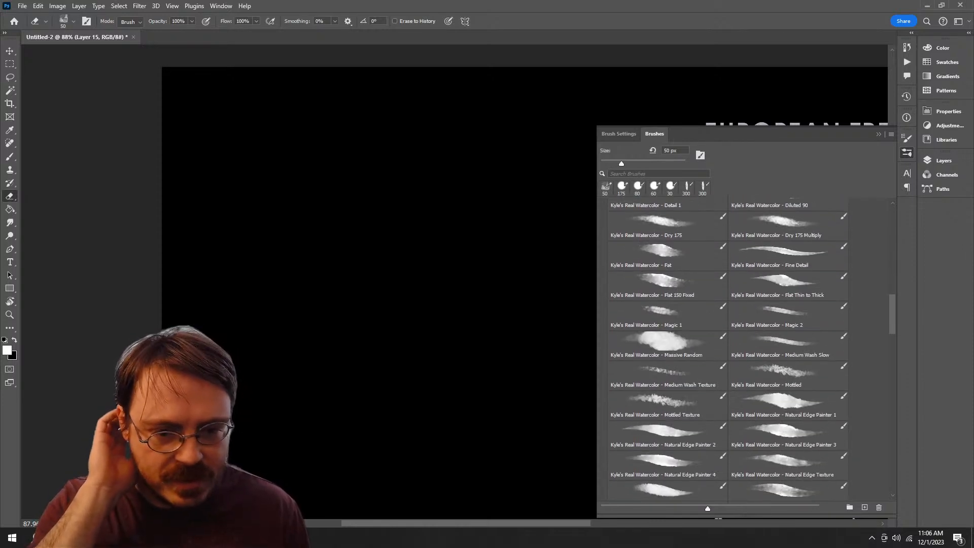
Step: Try the watercolor brushes Massive Random and Rough and Tumble Tilt with test strokes on the black canvas, undoing each stroke
click(664, 342)
drag(405, 203, 456, 421)
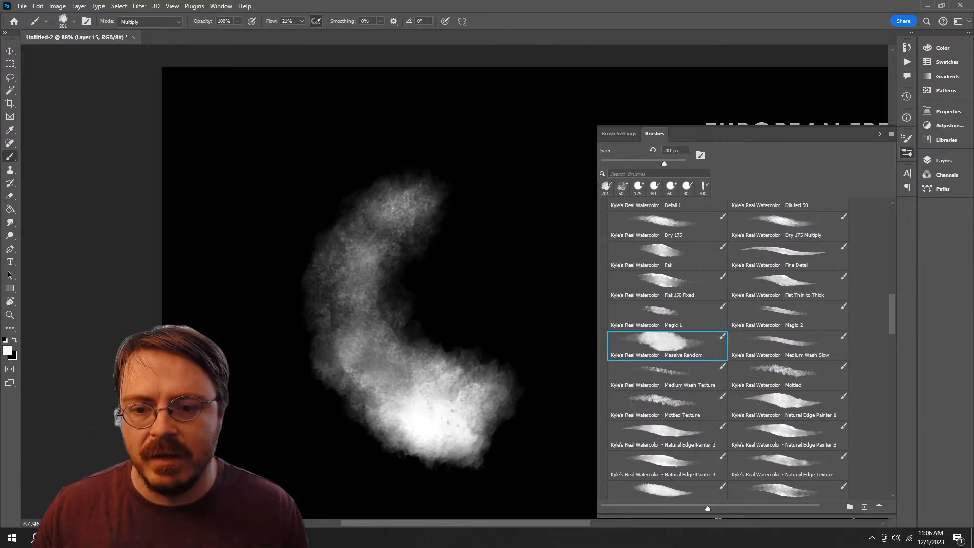
key(ctrl+z)
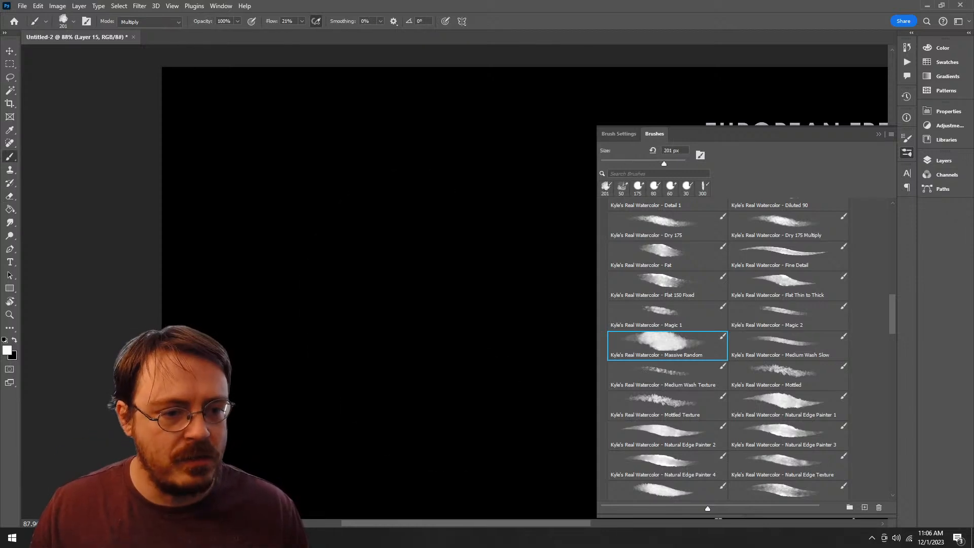
scroll(726, 350, down, 8)
click(787, 378)
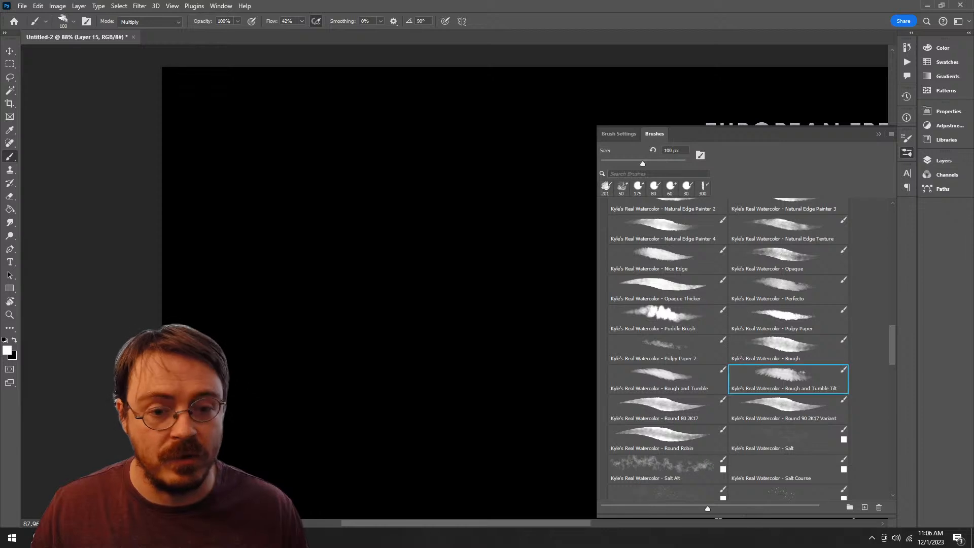
drag(339, 290, 446, 421)
key(ctrl+z)
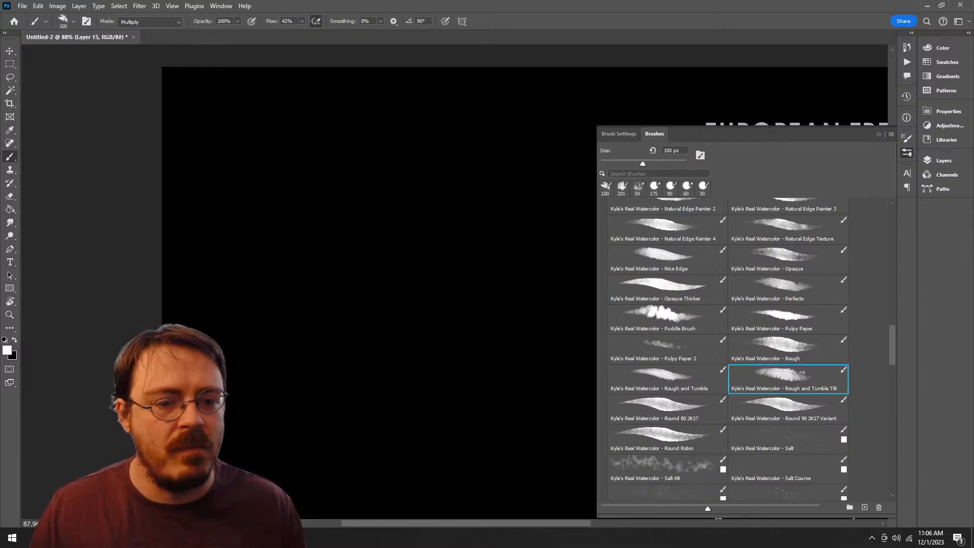
Step: Select the watercolor Spatter Opaque brush and paint a roughly round patch of white spatter, undoing and repainting it until satisfied
scroll(727, 349, down, 8)
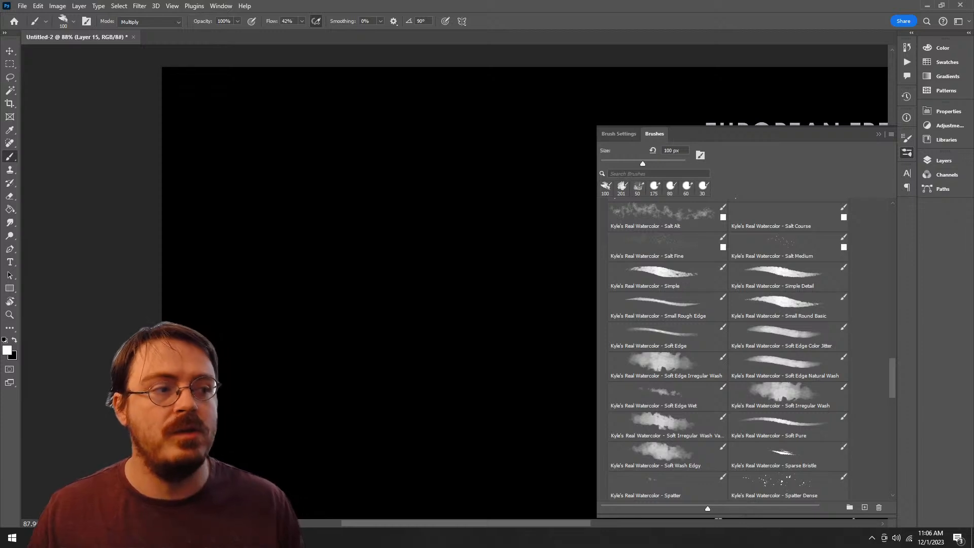
click(843, 381)
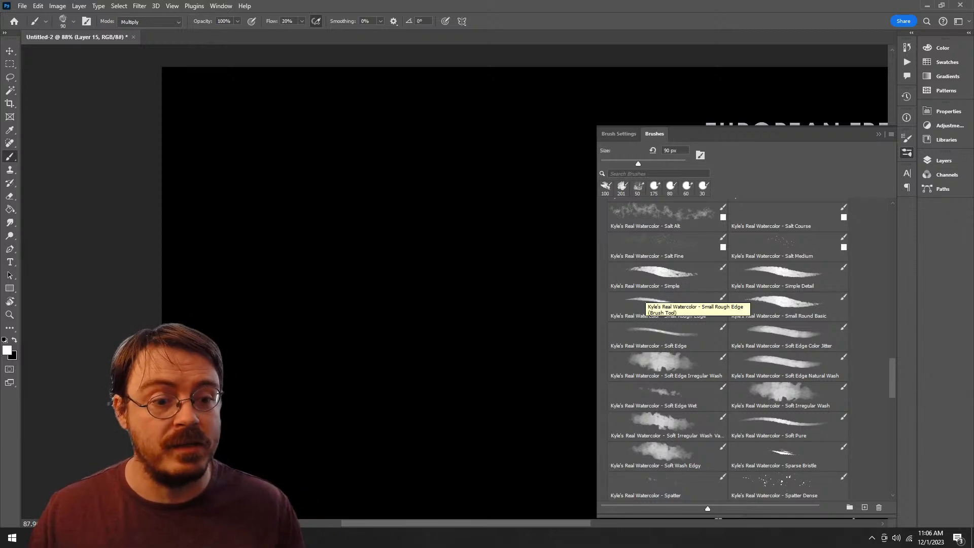
scroll(641, 295, down, 5)
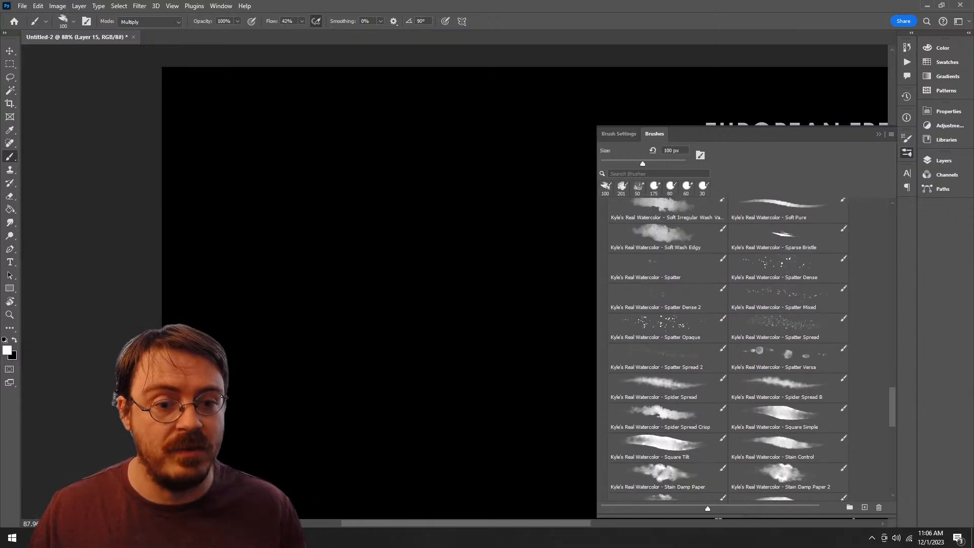
click(666, 327)
mouse_move(431, 203)
mouse_down()
mouse_move(339, 244)
mouse_move(436, 218)
mouse_up()
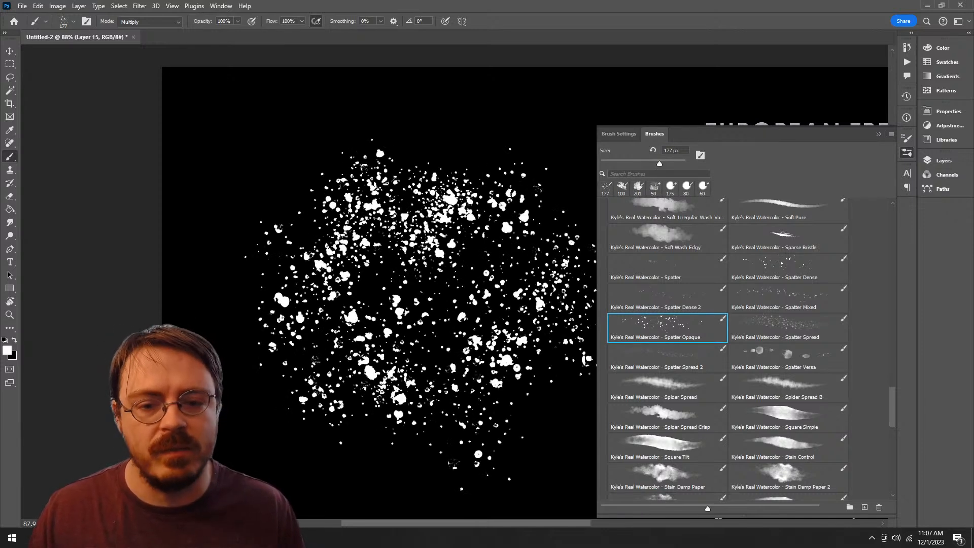
key(ctrl+z)
mouse_move(447, 223)
mouse_down()
mouse_move(302, 340)
mouse_move(365, 258)
mouse_move(358, 376)
mouse_up()
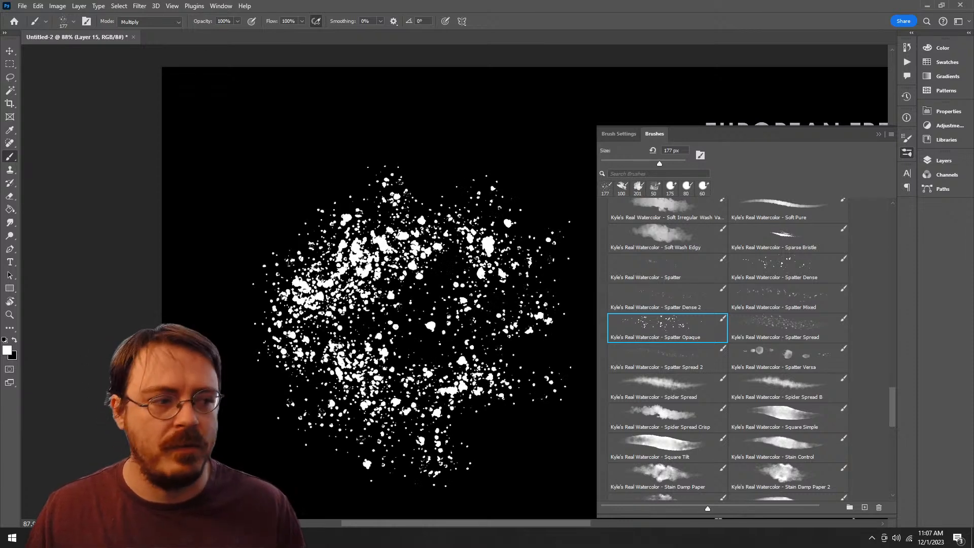
key(ctrl+z)
mouse_move(361, 254)
mouse_down()
mouse_move(347, 345)
mouse_move(406, 282)
mouse_move(355, 340)
mouse_up()
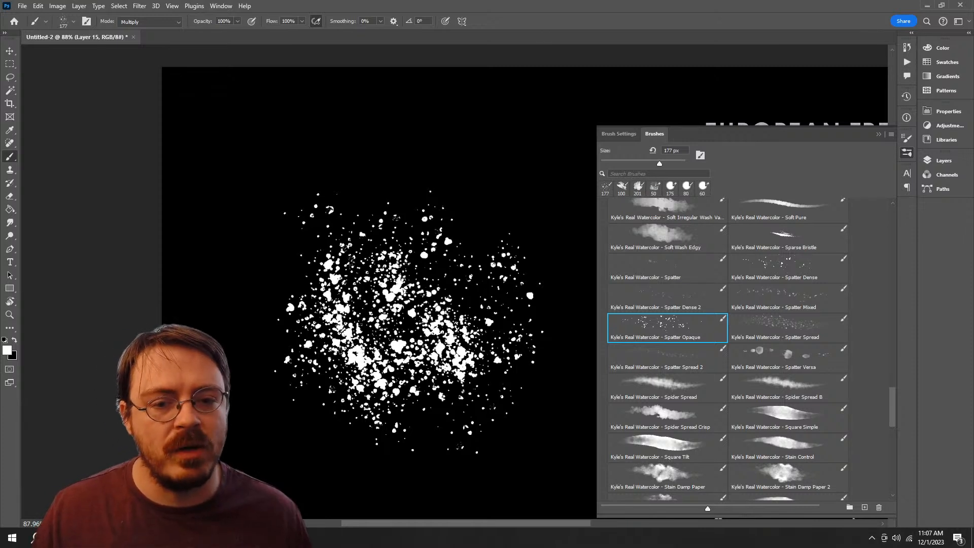
Step: Create a new brush group named "Alpha Brushes" from the Spatter Opaque brush's place in the watercolor set
scroll(728, 350, down, 5)
scroll(727, 350, up, 4)
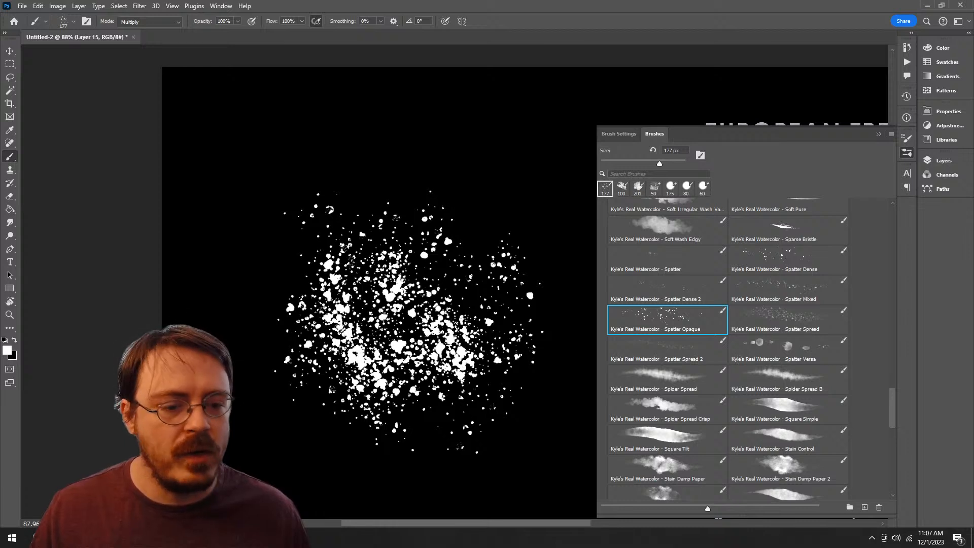
scroll(727, 348, down, 3)
right_click(660, 300)
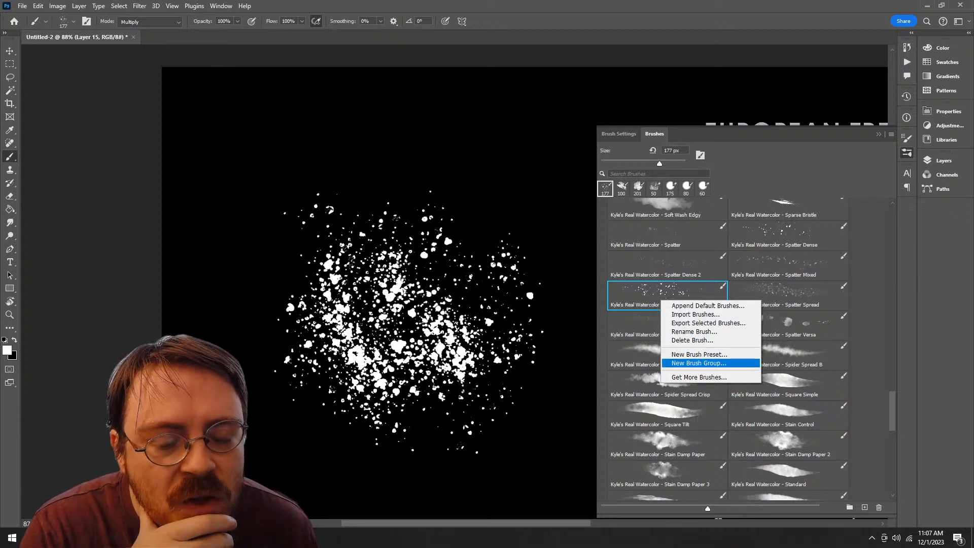
click(698, 363)
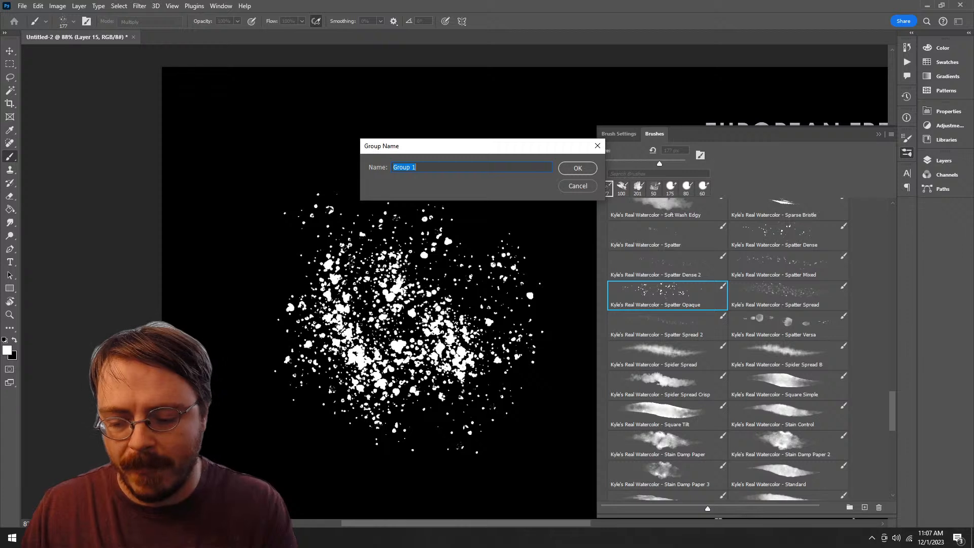
text(Alpha Brus)
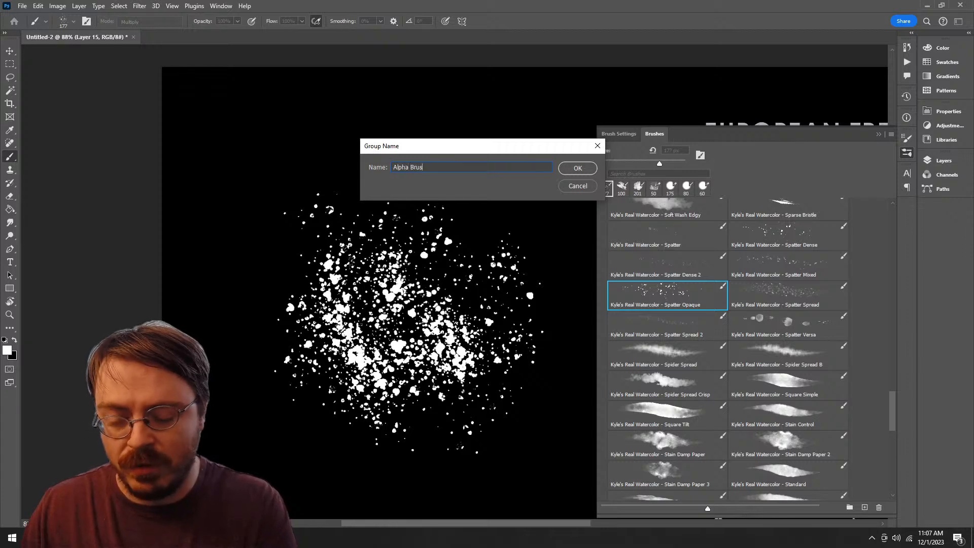
text(hes)
key(Return)
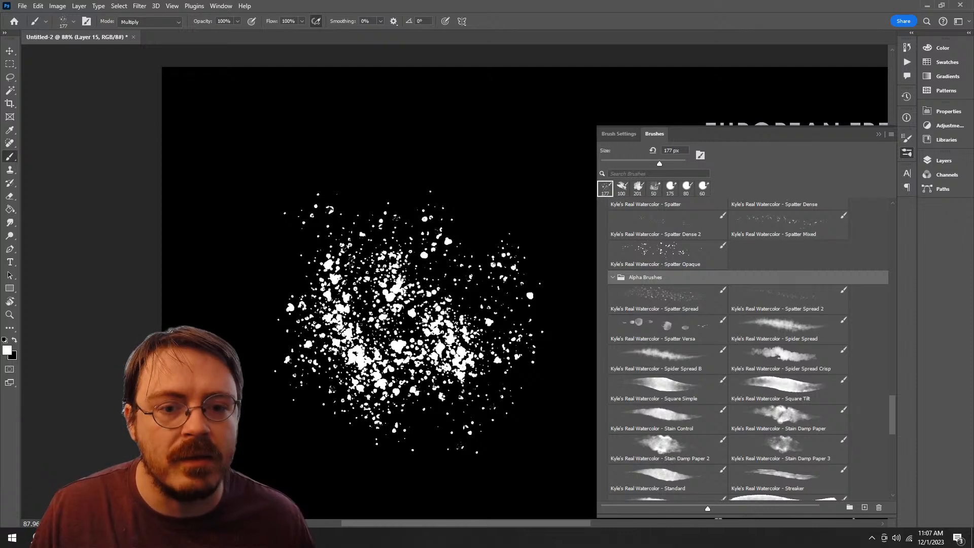
Step: Extend the white spatter upward with the Spatter Opaque brush and move that brush into the Alpha Brushes group
click(668, 255)
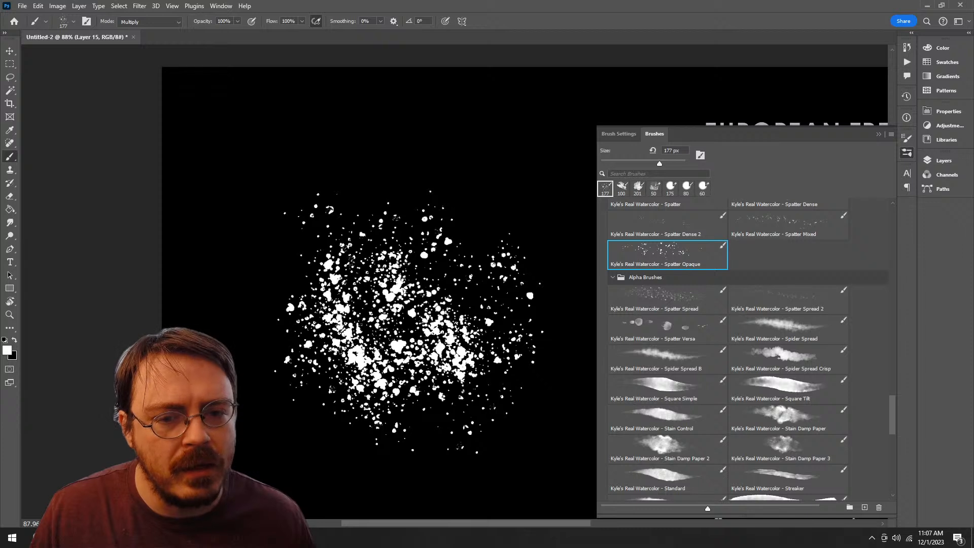
scroll(747, 349, up, 1)
mouse_move(406, 274)
mouse_down()
mouse_move(447, 223)
mouse_move(421, 167)
mouse_up()
mouse_move(667, 274)
mouse_down()
mouse_move(678, 289)
mouse_move(670, 295)
mouse_up()
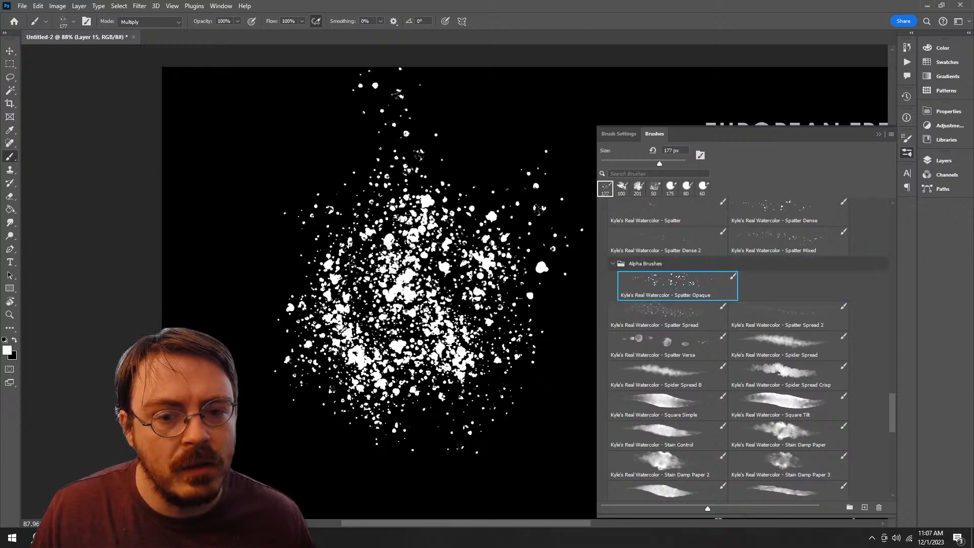
Step: Collapse the Alpha Brushes group and move it further down the watercolor set, between Stain Damp Paper 3 and Standard
click(613, 264)
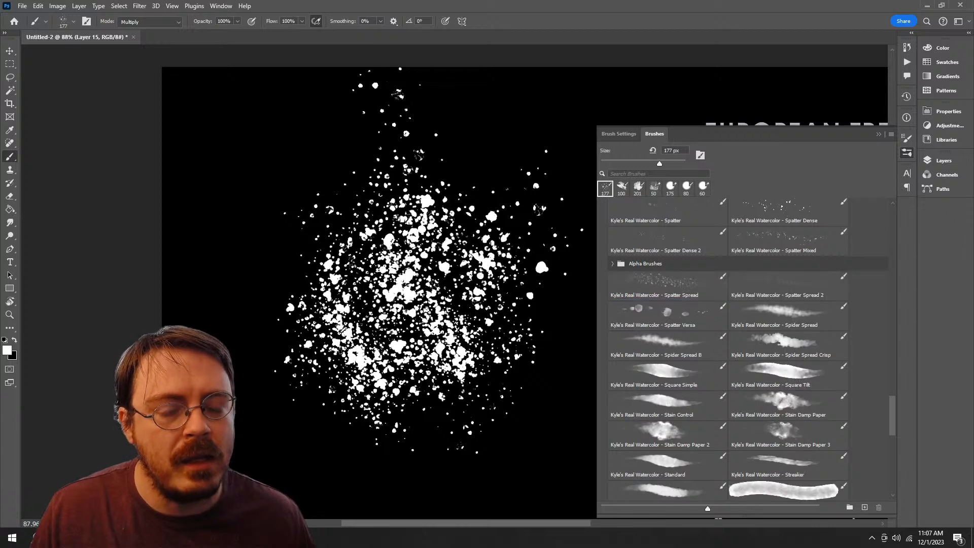
drag(655, 264, 655, 441)
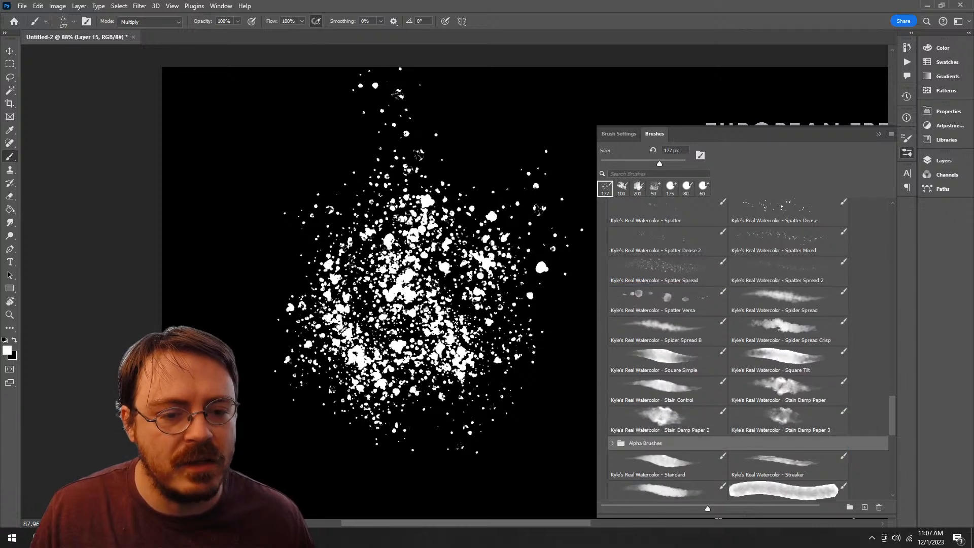
scroll(748, 349, up, 3)
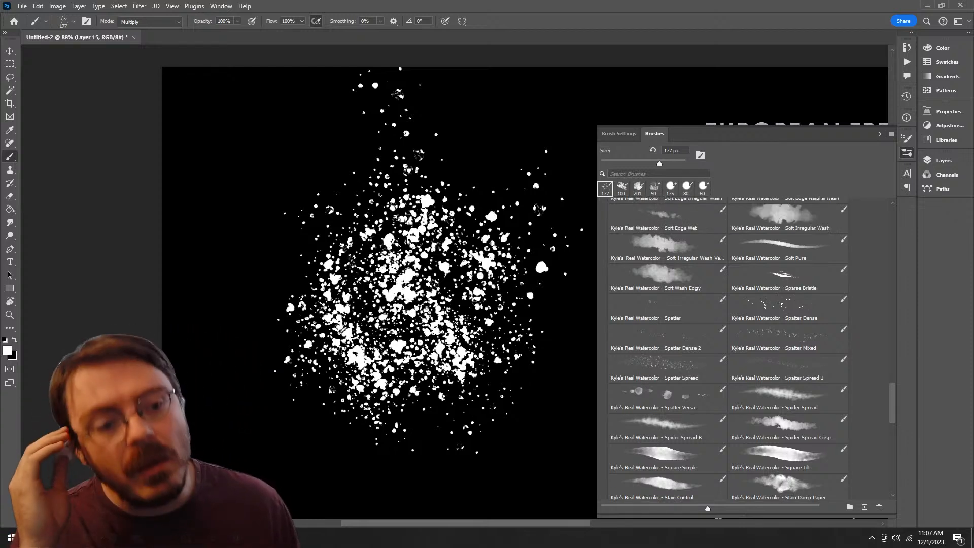
Step: Undo the white spatter strokes on the current layer until the canvas is clear
click(752, 373)
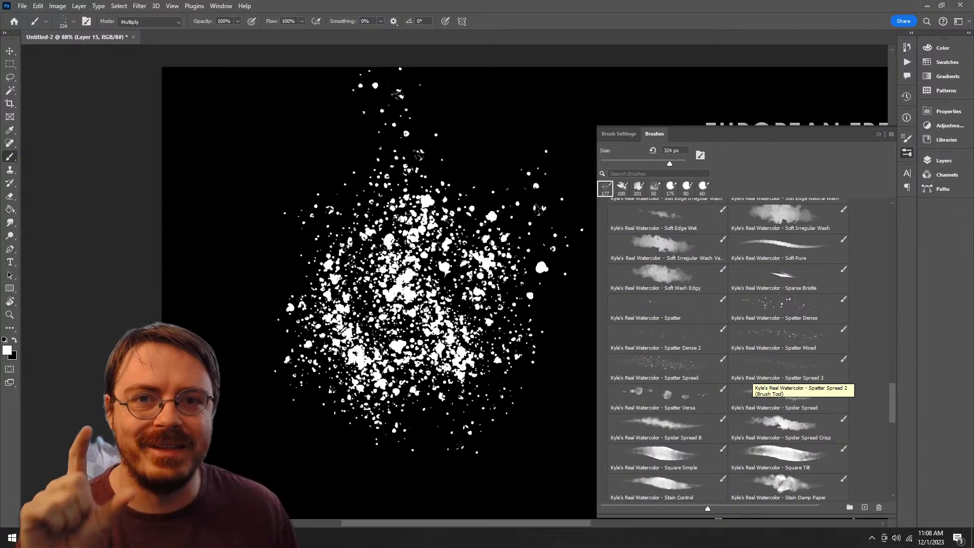
click(710, 370)
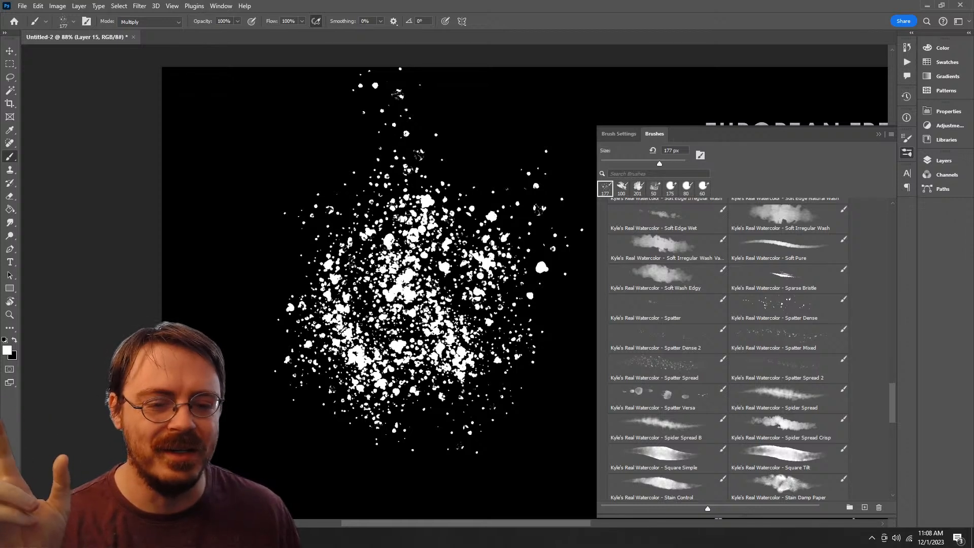
scroll(748, 350, down, 2)
scroll(748, 350, up, 2)
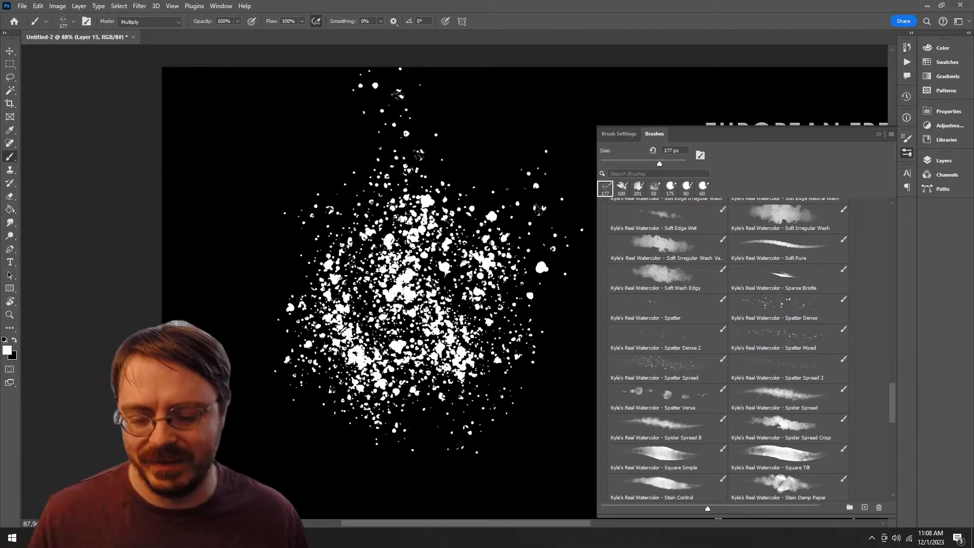
key(ctrl+z)
key(ctrl+z)
key(ctrl+z)
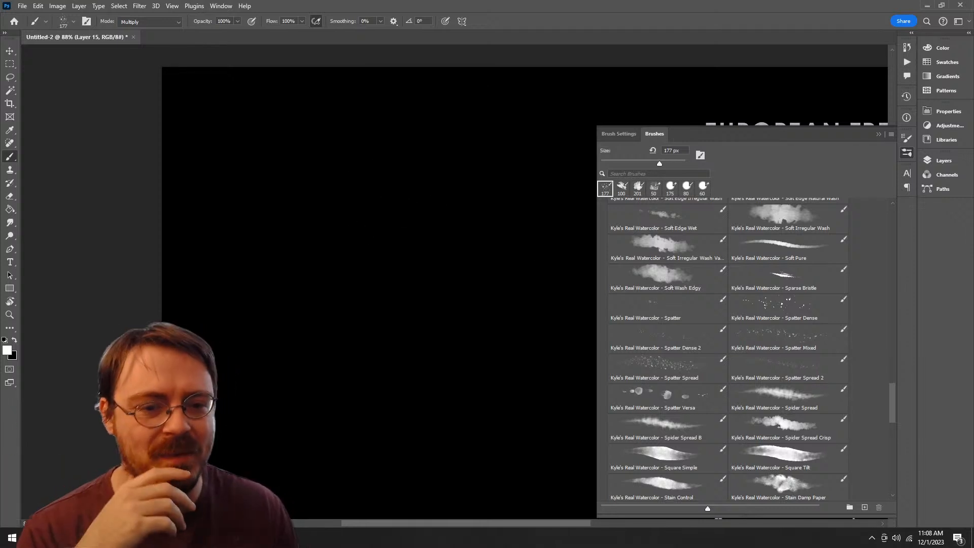
Step: Try the watercolor Spatter Dense, Spatter and Spatter Spread brushes on the black canvas, undoing each test stroke
click(788, 308)
drag(378, 233, 530, 334)
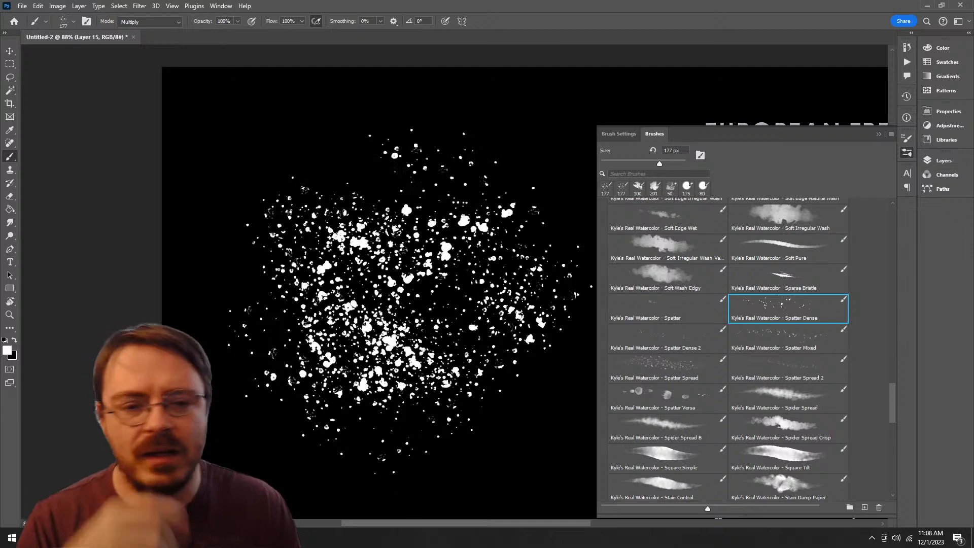
key(ctrl+z)
click(666, 308)
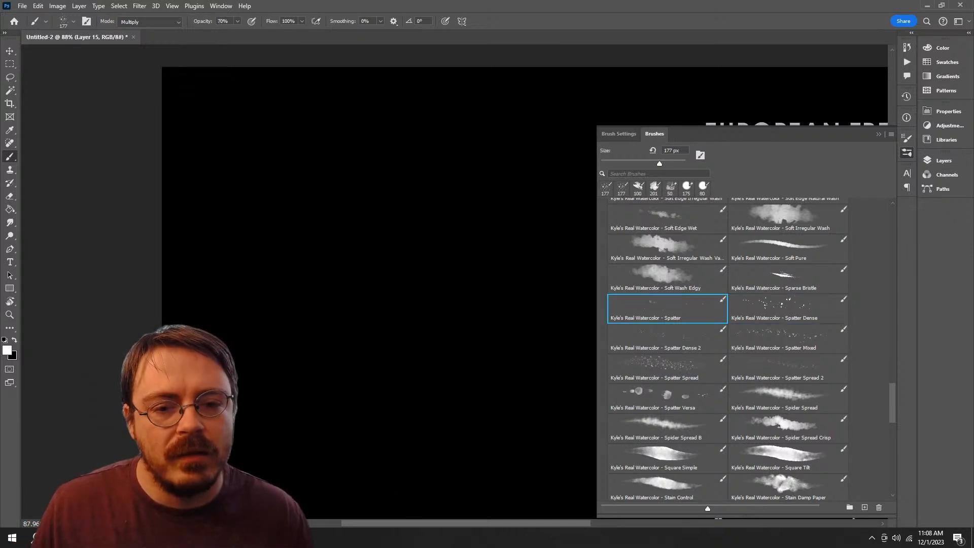
mouse_move(406, 259)
mouse_down()
mouse_move(325, 377)
mouse_move(345, 299)
mouse_up()
key(ctrl+z)
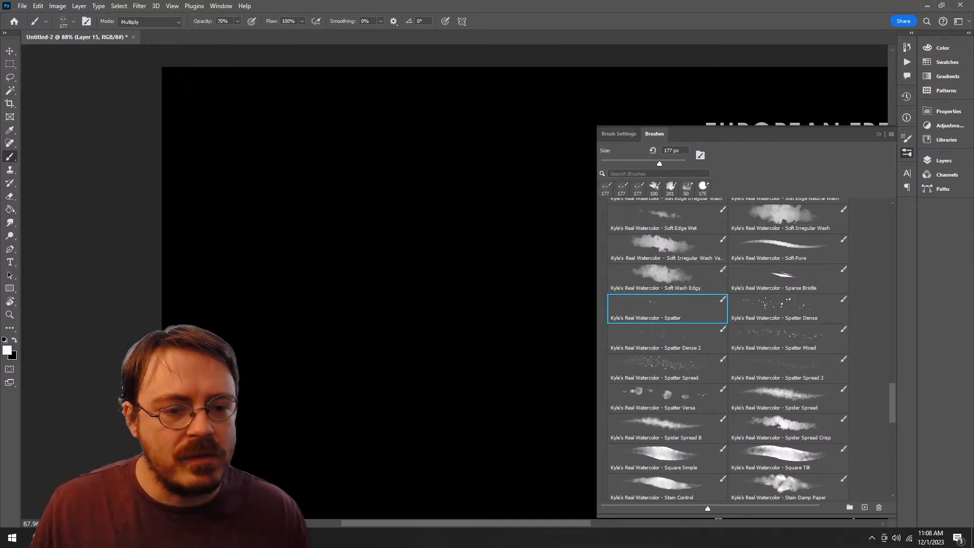
click(667, 368)
mouse_move(487, 350)
mouse_down()
mouse_move(355, 299)
mouse_move(502, 269)
mouse_up()
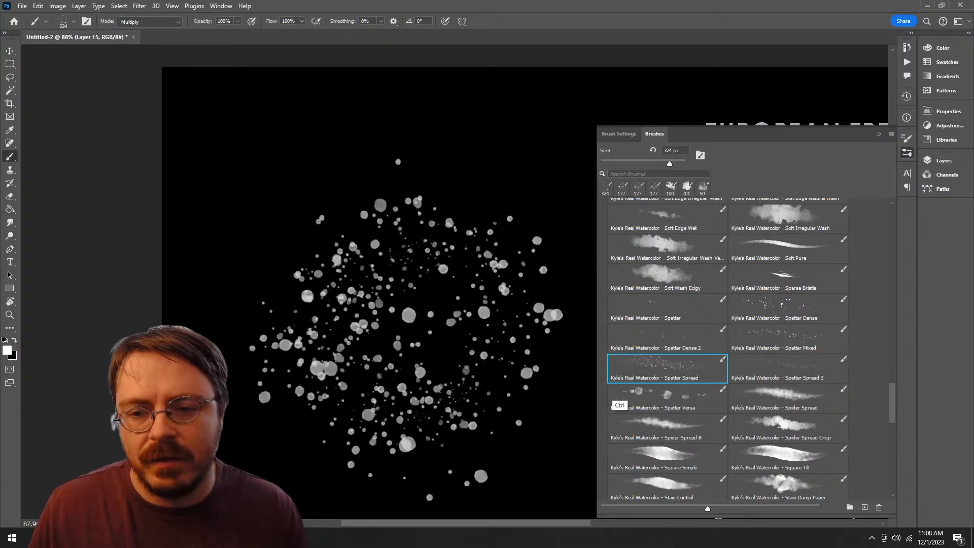
key(ctrl+z)
Step: Look through the watercolor set for other brushes suitable for foliage alphas
scroll(748, 347, down, 5)
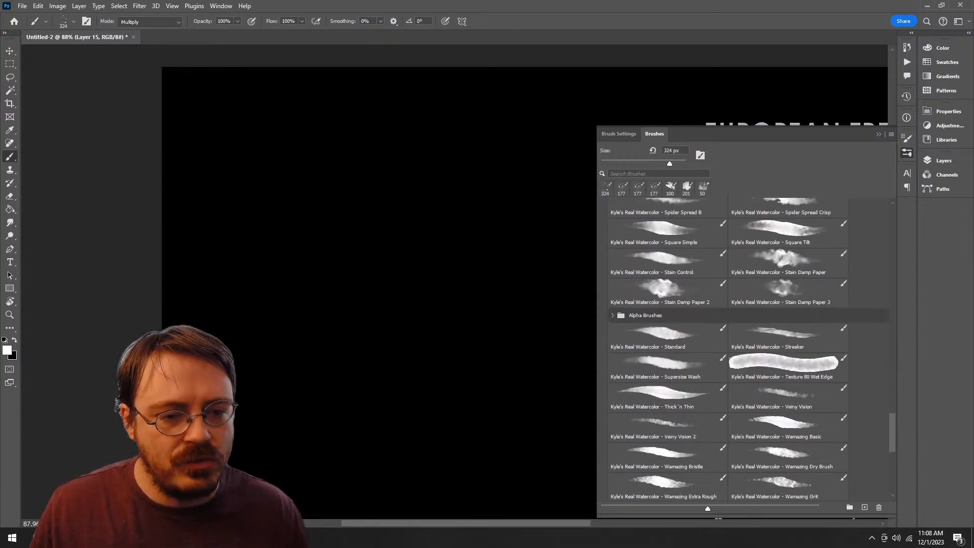
scroll(748, 347, down, 5)
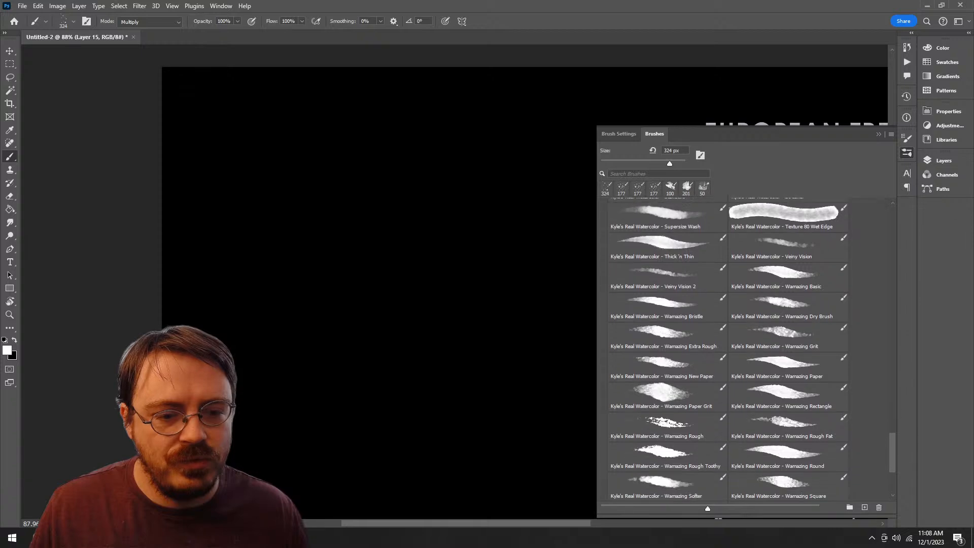
scroll(748, 348, down, 2)
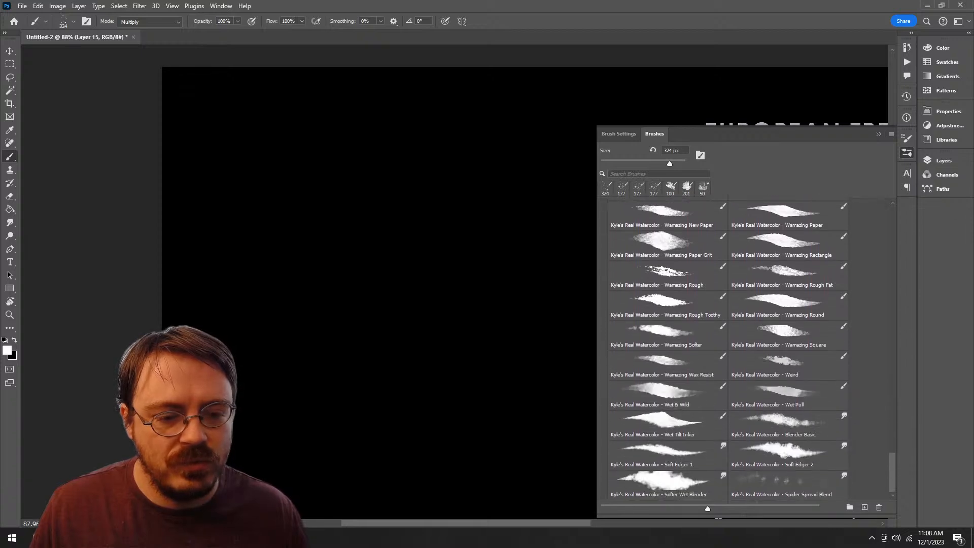
scroll(748, 348, up, 10)
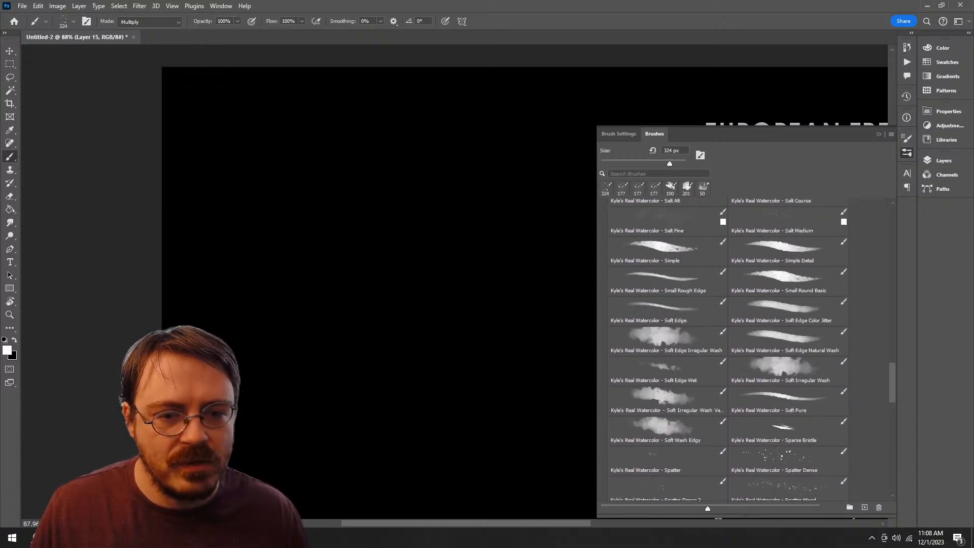
scroll(748, 348, up, 2)
scroll(748, 348, down, 8)
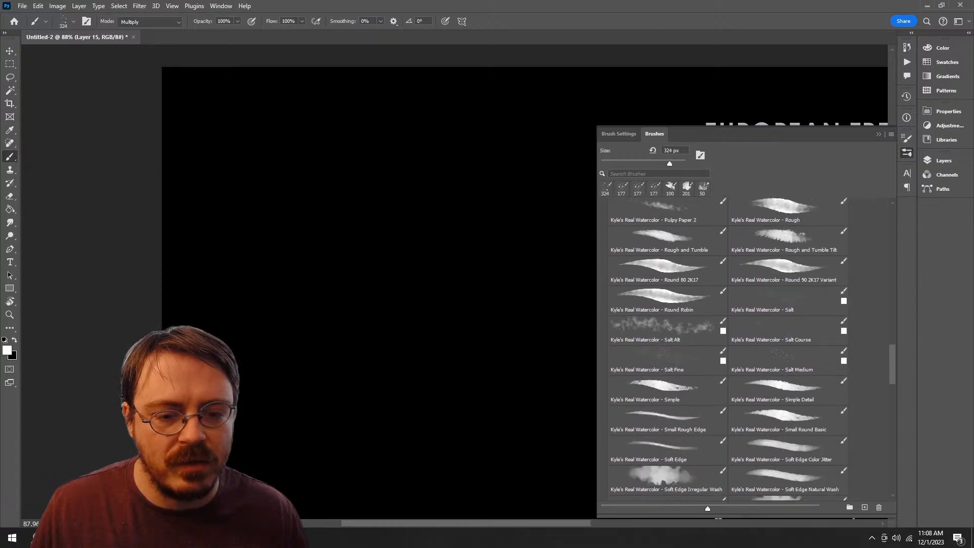
scroll(748, 348, up, 6)
scroll(748, 347, up, 10)
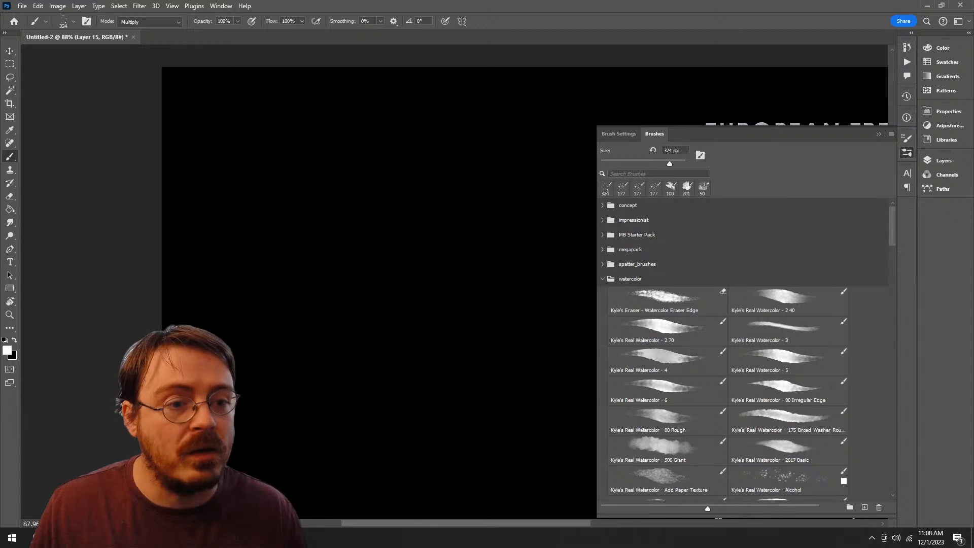
Step: Move the Alpha Brushes group out of the watercolor set to sit below spatter_brushes, and collapse the watercolor set
scroll(748, 348, down, 15)
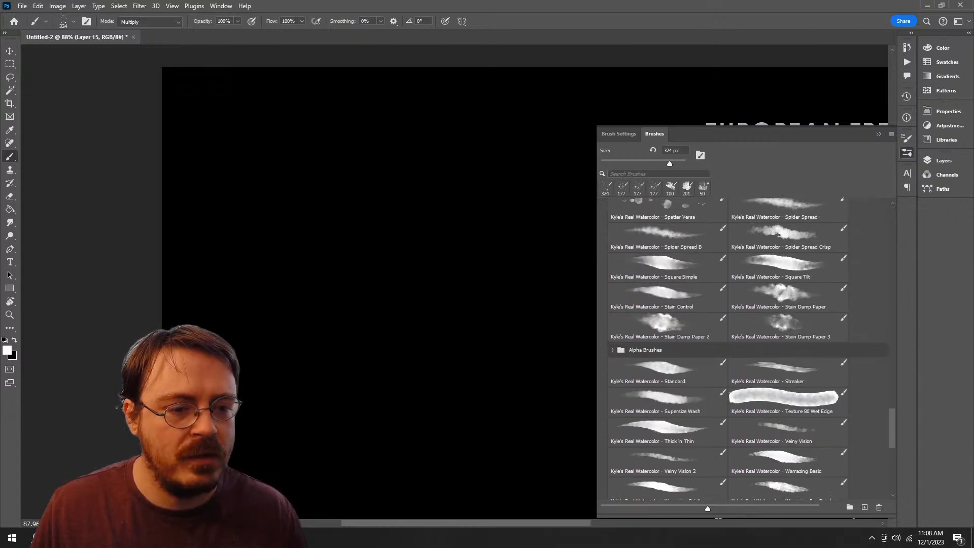
mouse_move(645, 269)
mouse_down()
mouse_move(643, 205)
mouse_move(637, 339)
mouse_move(636, 274)
mouse_up()
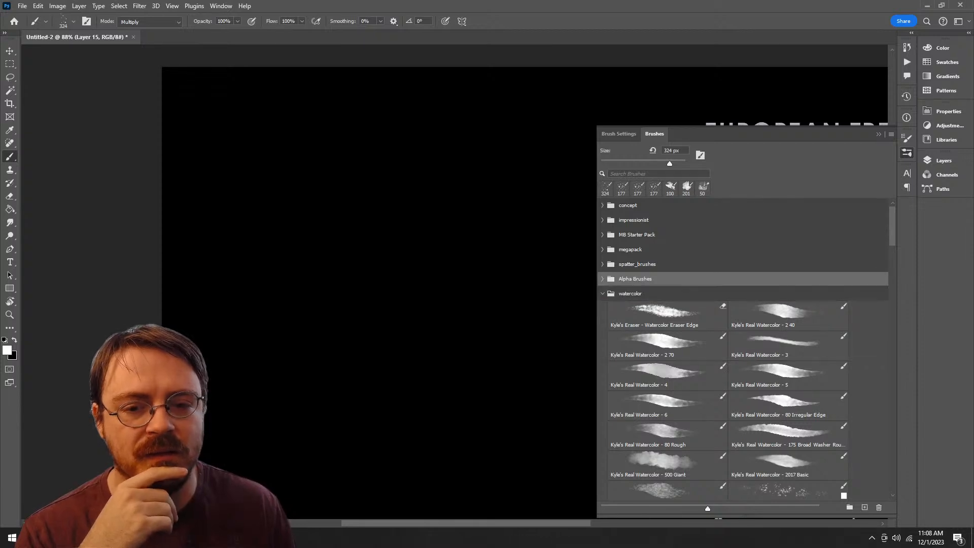
click(602, 294)
Step: Delete the whole watercolor brush group
click(630, 294)
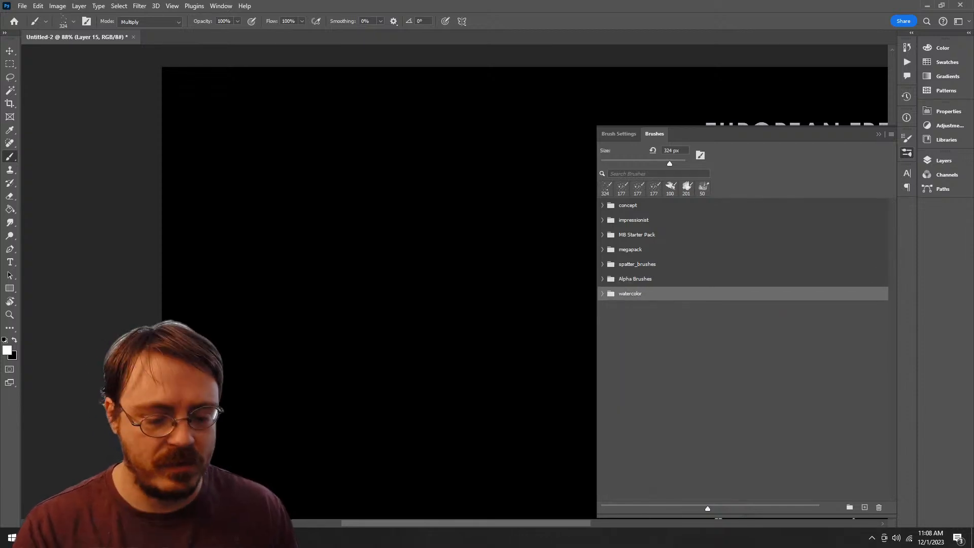
key(ctrl+g)
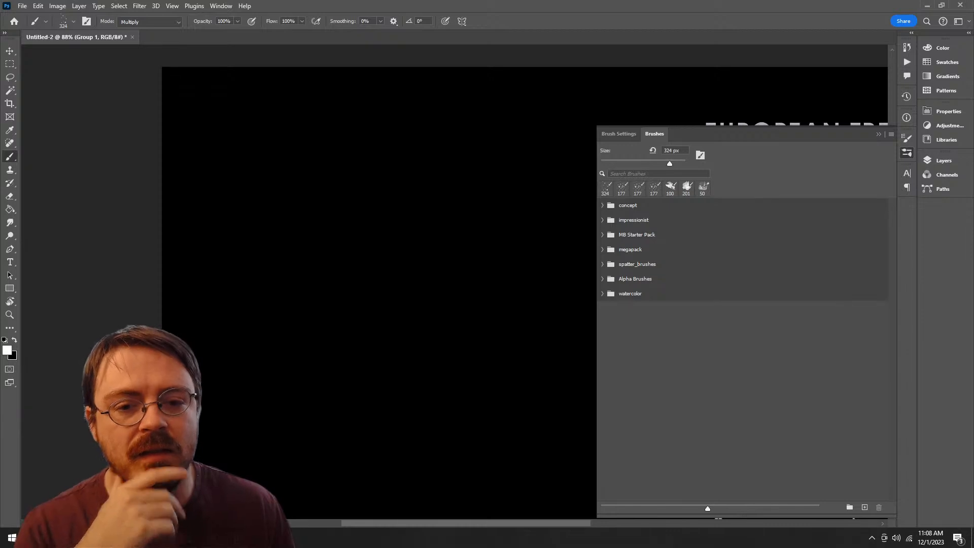
key(ctrl+z)
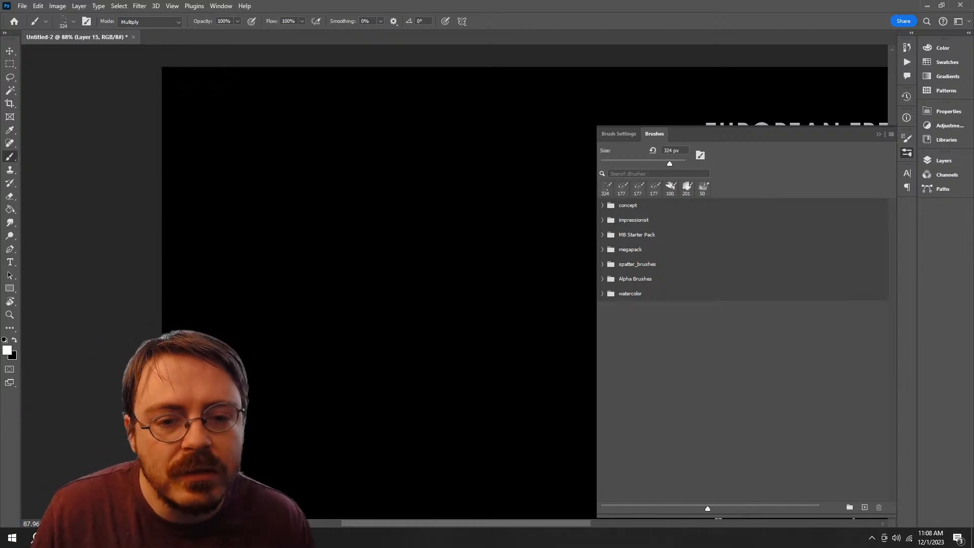
click(602, 294)
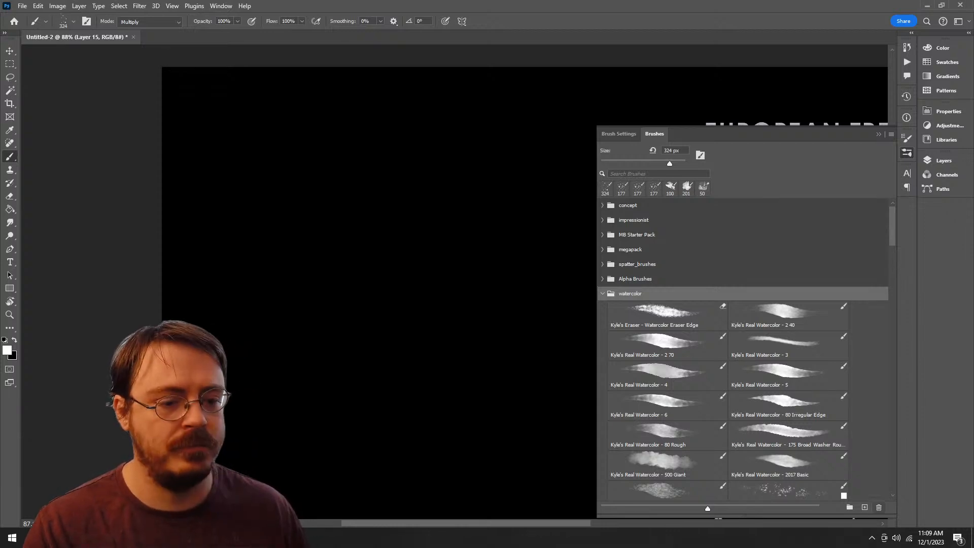
key(Delete)
key(Return)
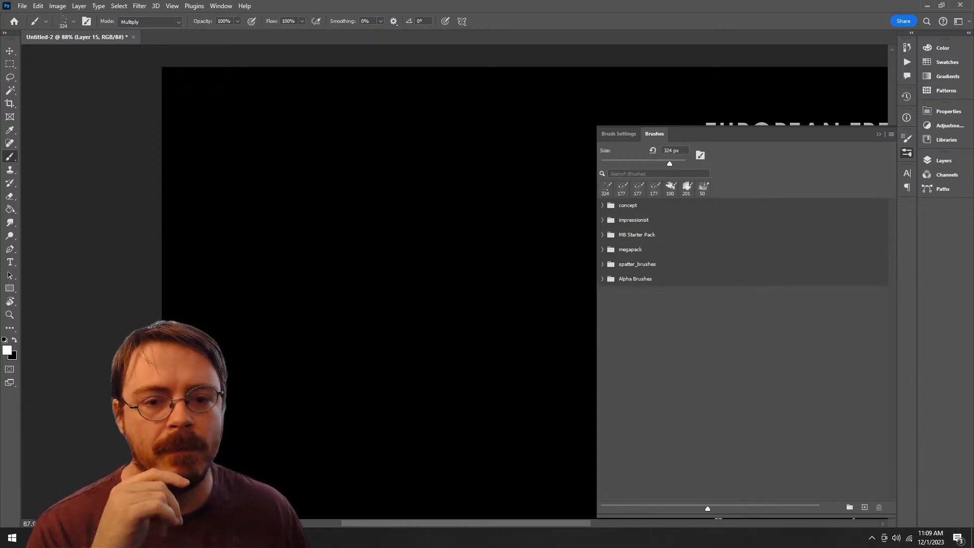
Step: Select the Spatter Opaque brush in the Alpha Brushes group, then collapse that group and expand spatter_brushes
click(603, 278)
click(666, 301)
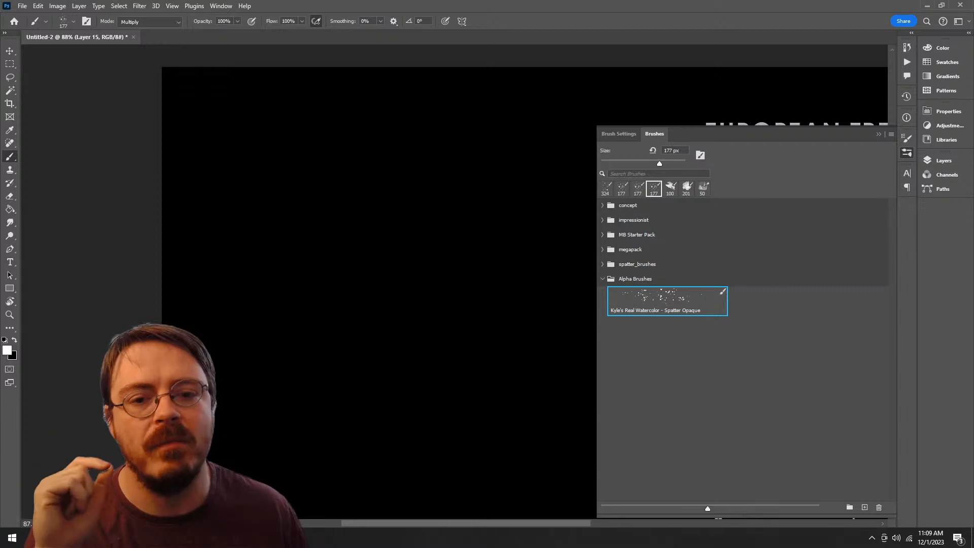
click(602, 278)
click(637, 265)
click(602, 264)
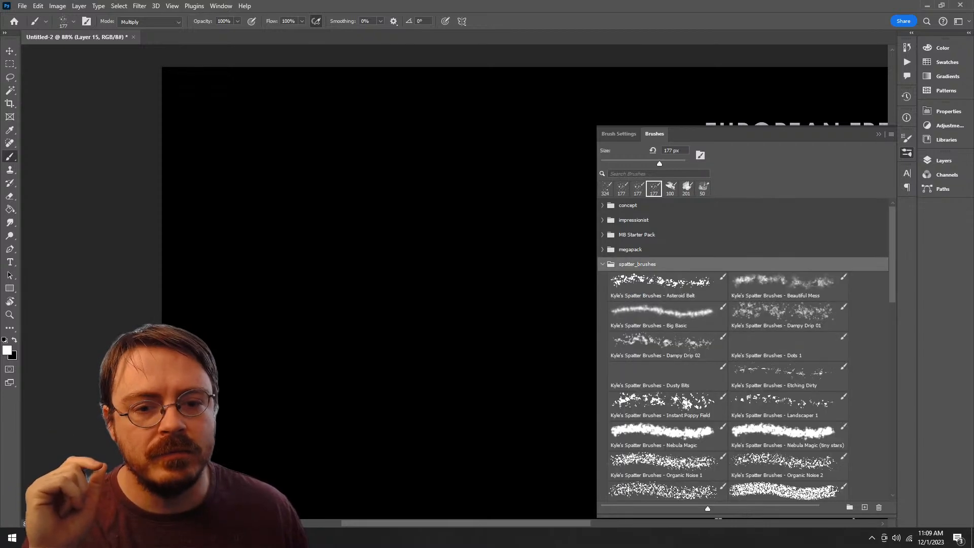
Step: Try the Asteroid Belt and Dampy Drip 01 brushes from the spatter set, undoing each test stroke
click(666, 286)
mouse_move(377, 195)
mouse_down()
mouse_move(407, 247)
mouse_move(385, 234)
mouse_up()
key(ctrl+z)
click(784, 284)
click(784, 315)
key(ctrl+z)
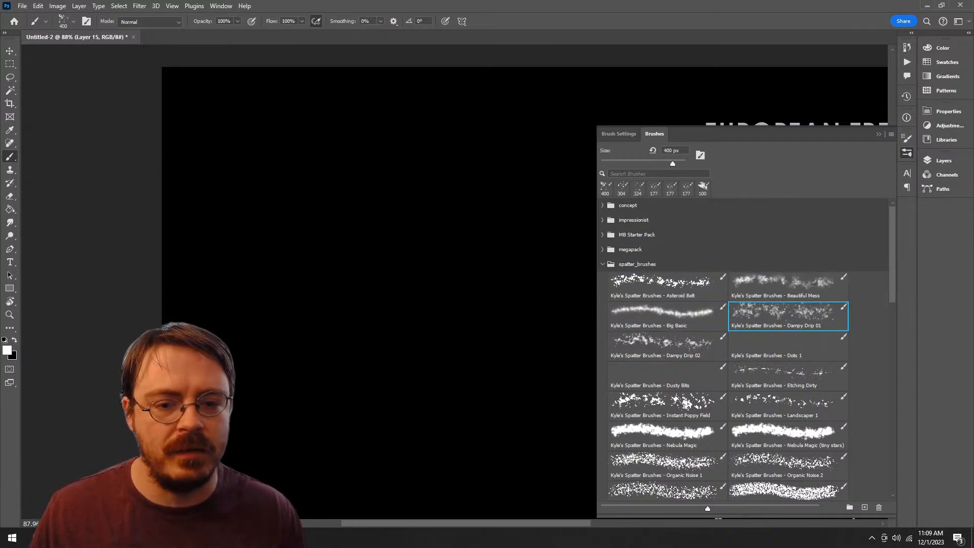
Step: Try the Dusty Bits and Dampy Drip 02 brushes on the canvas, undoing the test strokes
click(667, 376)
drag(342, 203, 353, 282)
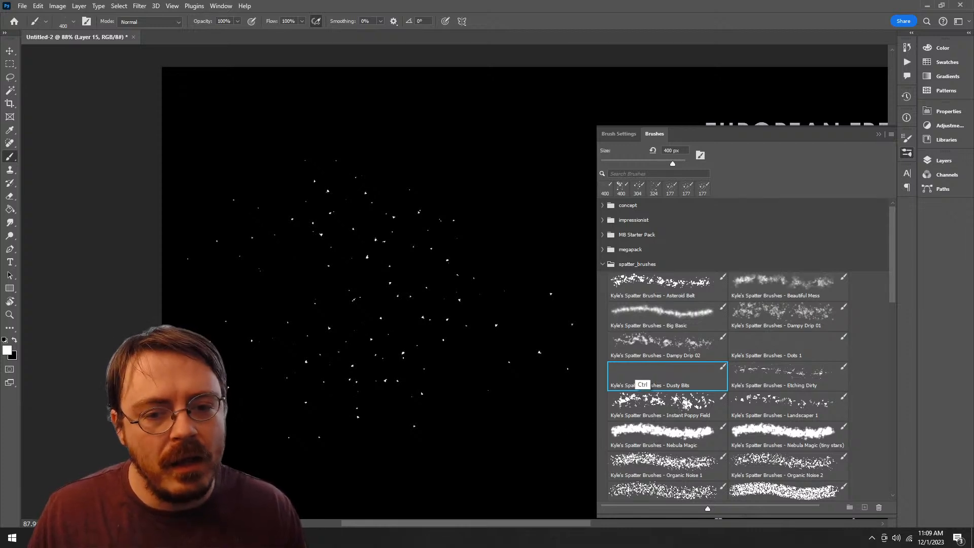
click(659, 344)
mouse_move(372, 192)
mouse_down()
mouse_move(324, 253)
mouse_move(371, 191)
mouse_up()
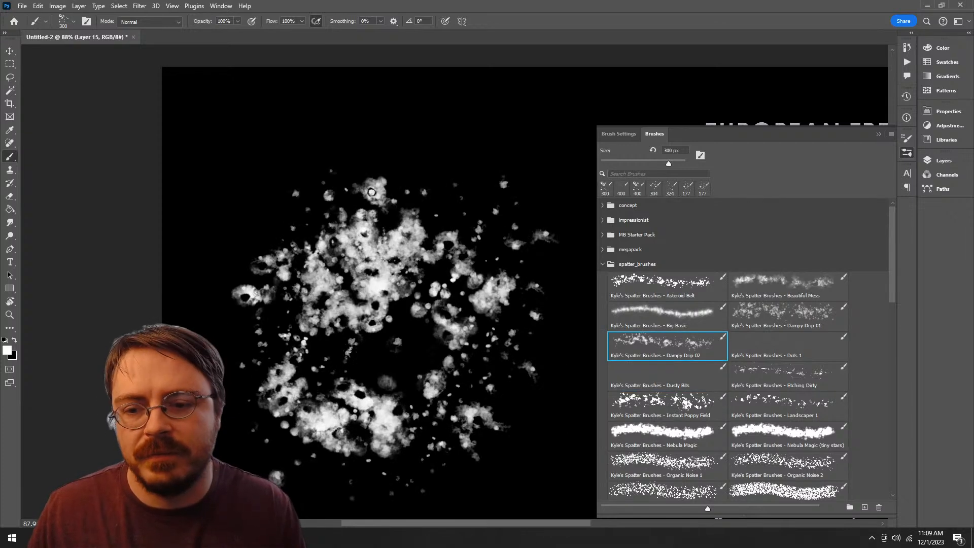
key(ctrl+z)
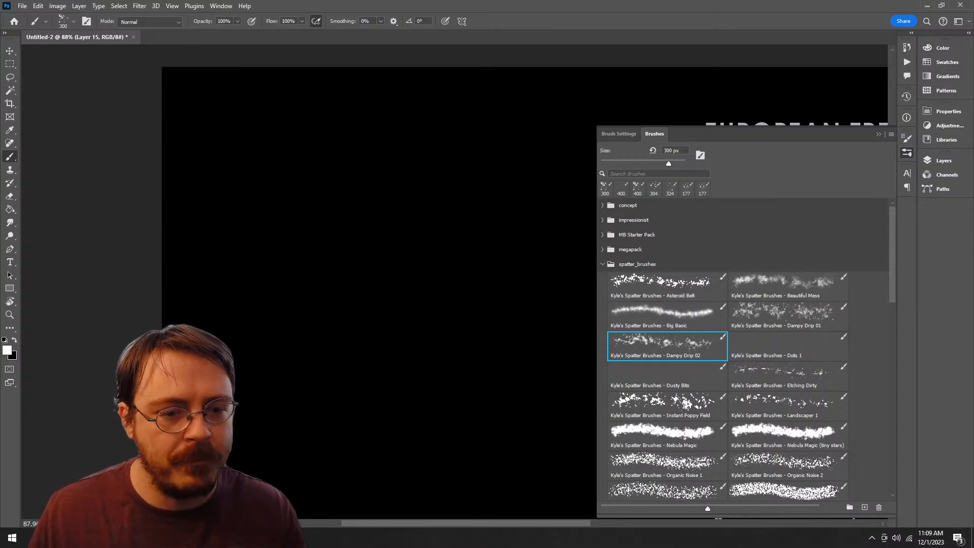
Step: Test the Dots 1 brush on the canvas, undo the marks, and move the brush into the Alpha Brushes group
click(787, 345)
click(429, 281)
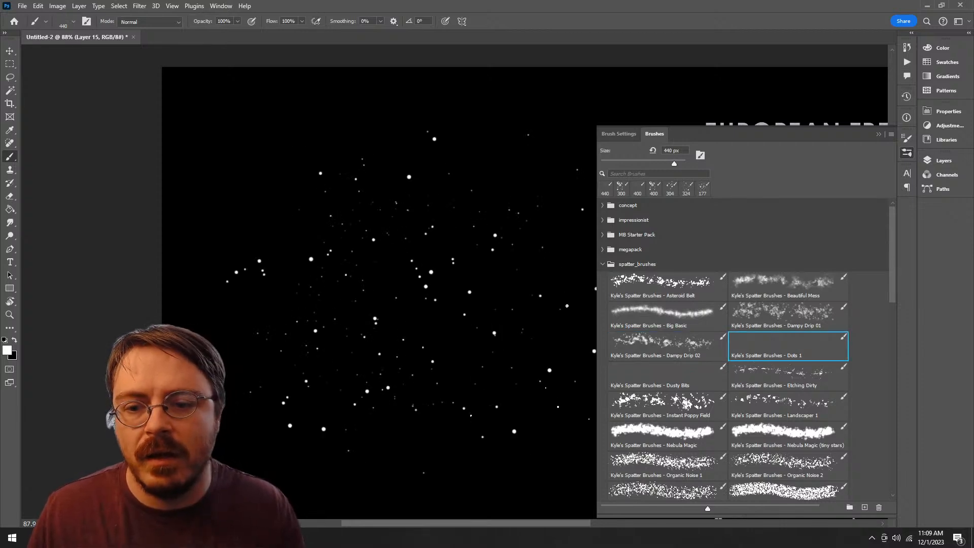
key(ctrl+z)
scroll(746, 350, down, 5)
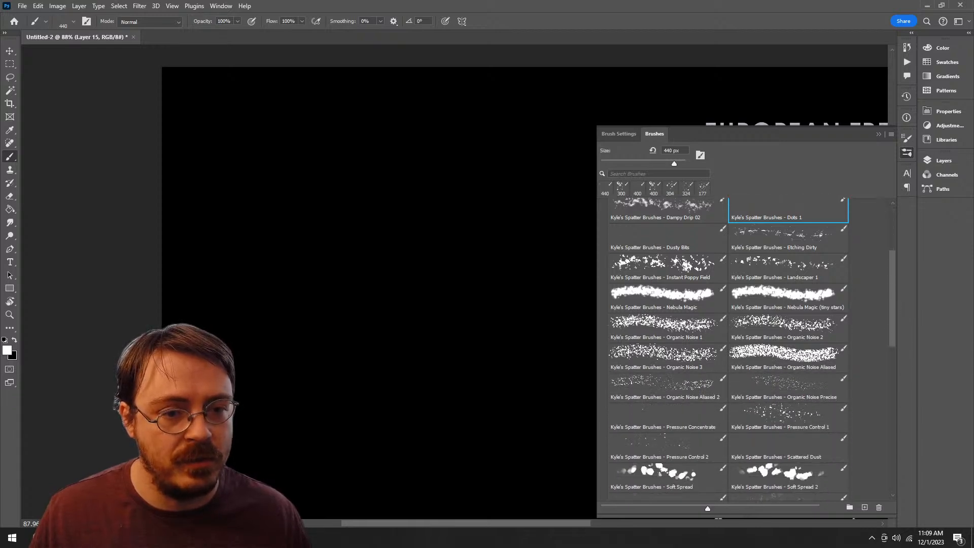
mouse_move(786, 211)
mouse_down()
mouse_move(827, 491)
mouse_move(659, 492)
mouse_up()
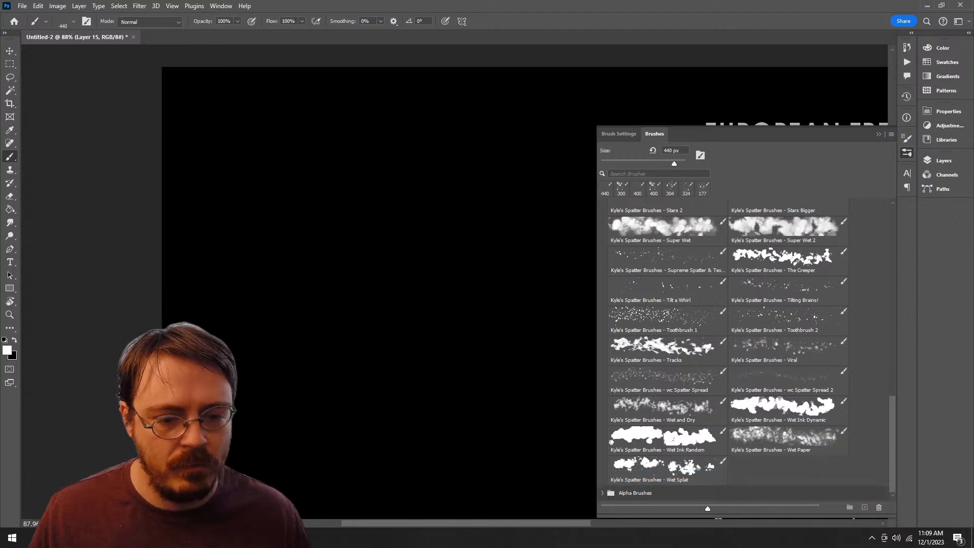
Step: Try the Instant Poppy Field and Etching Dirty brushes with looping strokes, undoing each one
scroll(745, 350, up, 5)
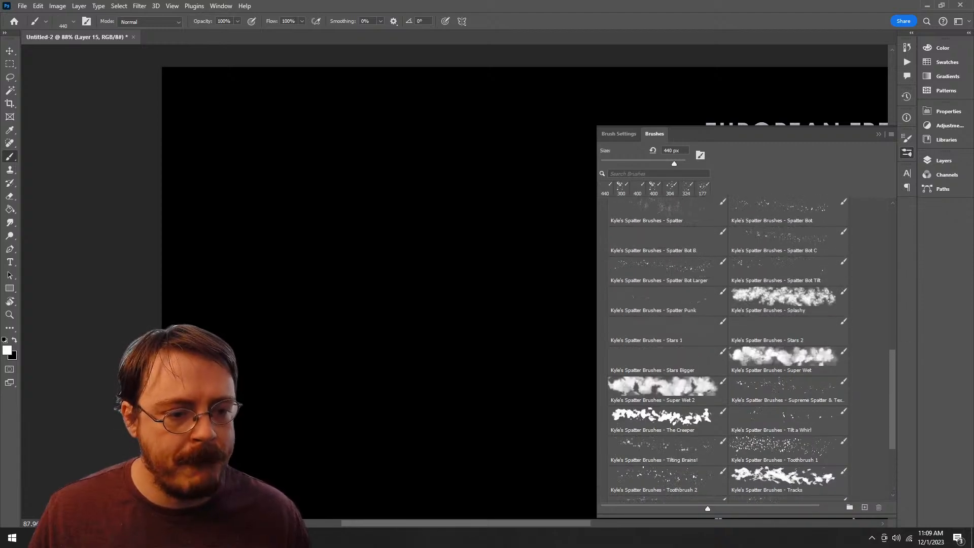
scroll(745, 350, up, 10)
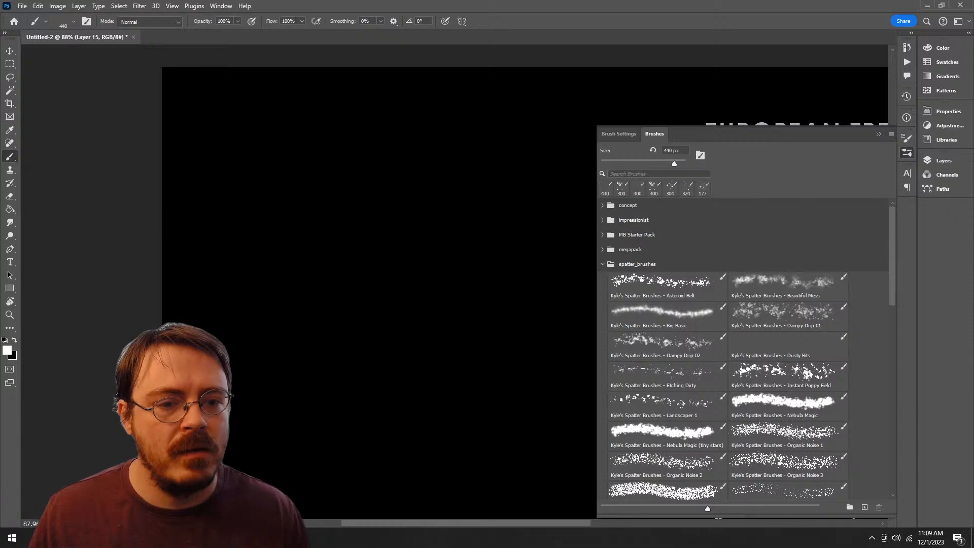
click(787, 373)
mouse_move(281, 289)
mouse_down()
mouse_move(477, 339)
mouse_move(438, 230)
mouse_move(507, 259)
mouse_up()
key(ctrl+z)
click(665, 373)
mouse_move(398, 256)
mouse_down()
mouse_move(340, 395)
mouse_move(476, 268)
mouse_move(421, 363)
mouse_up()
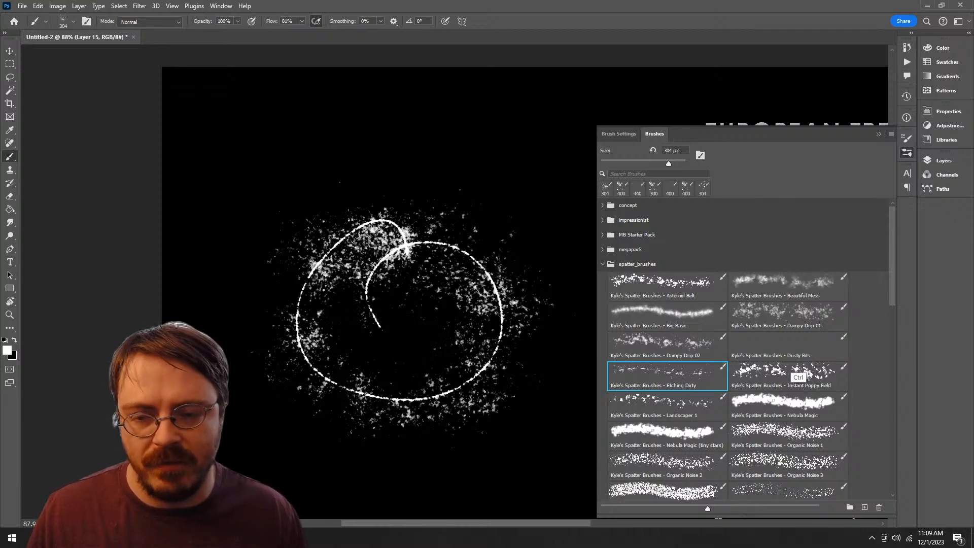
key(ctrl+z)
Step: Select the Organic Noise 1 spatter brush and paint a dense round patch of white noise as a test
scroll(799, 376, down, 3)
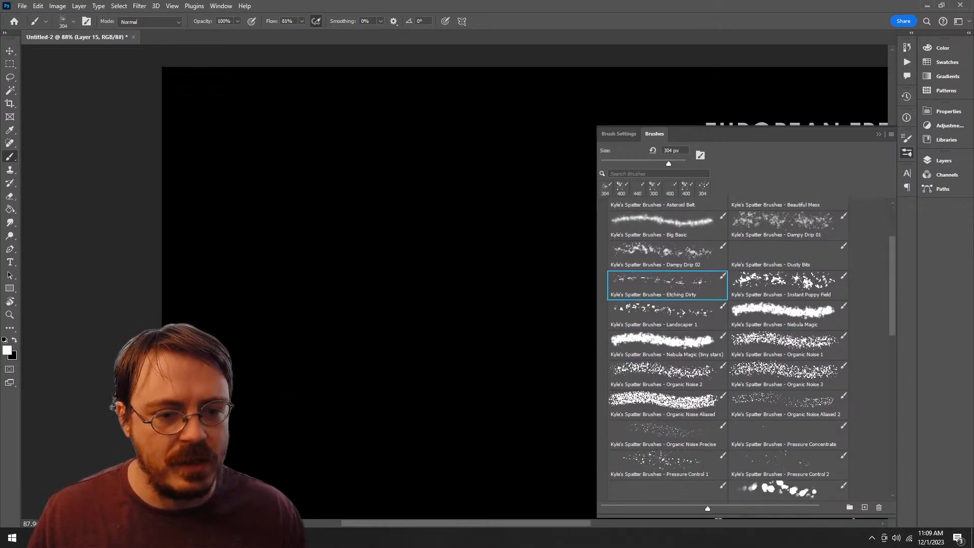
click(788, 344)
mouse_move(466, 177)
mouse_down()
mouse_move(423, 413)
mouse_move(482, 239)
mouse_move(396, 279)
mouse_move(406, 294)
mouse_move(370, 355)
mouse_move(482, 294)
mouse_move(446, 340)
mouse_move(411, 361)
mouse_move(451, 334)
mouse_up()
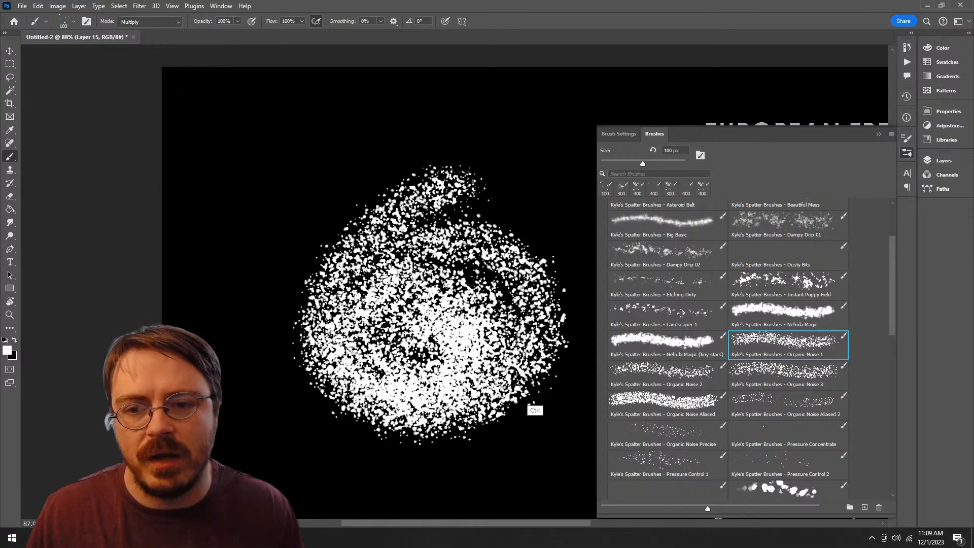
Step: Undo the Organic Noise 1 test patch, try a short stroke with the Organic Noise 2 brush, and undo it
key(ctrl+z)
key(ctrl+z)
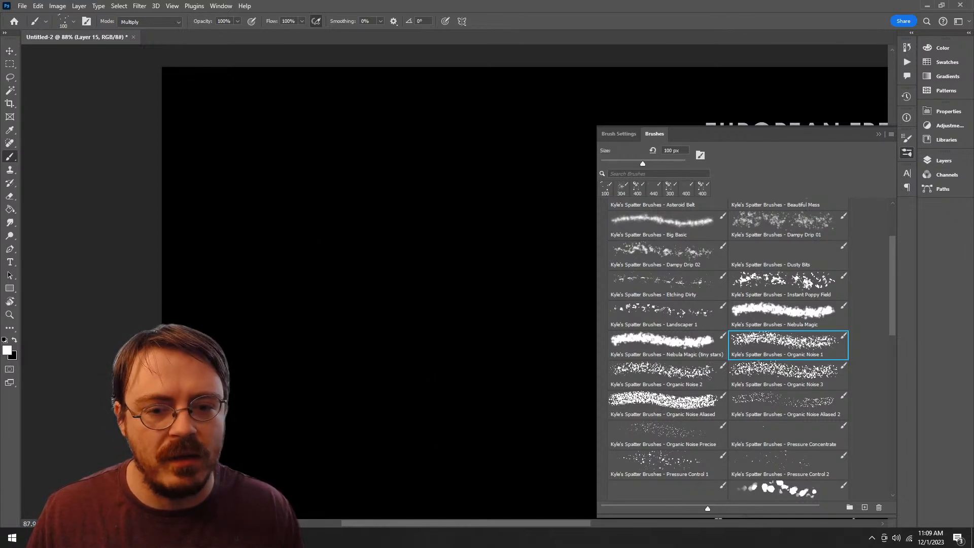
click(666, 375)
mouse_move(400, 203)
mouse_down()
mouse_move(512, 386)
mouse_move(395, 233)
mouse_up()
key(ctrl+z)
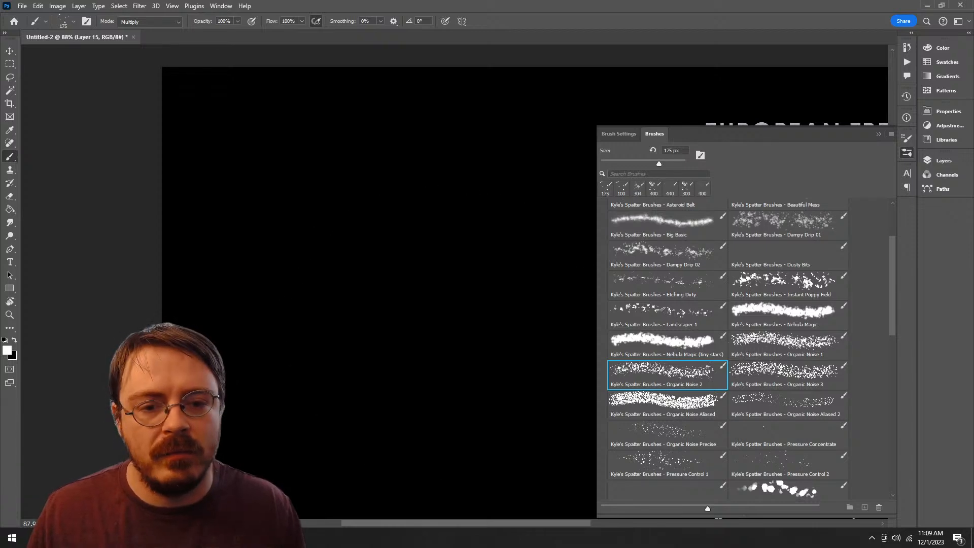
Step: Try the Nebula Magic (tiny stars) brush with two broad looping strokes on the black canvas, undoing each one
click(667, 345)
mouse_move(373, 165)
mouse_down()
mouse_move(345, 215)
mouse_move(527, 314)
mouse_up()
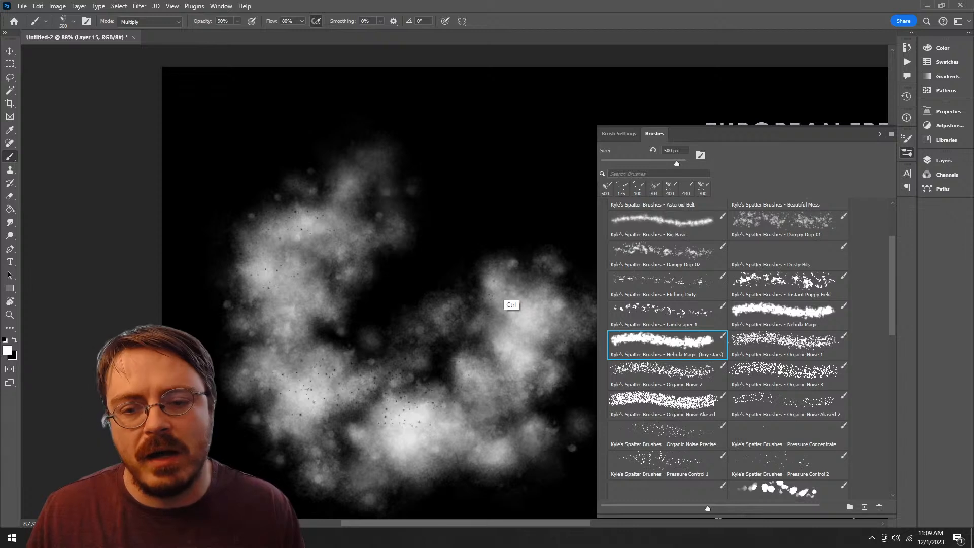
key(ctrl+z)
mouse_move(421, 168)
mouse_down()
mouse_move(400, 187)
mouse_move(532, 436)
mouse_move(431, 329)
mouse_move(375, 325)
mouse_up()
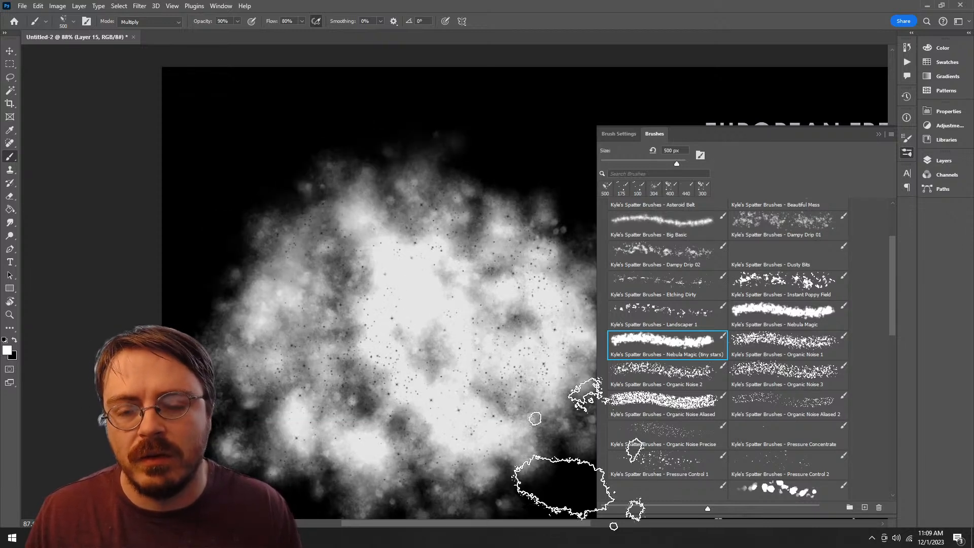
key(ctrl+z)
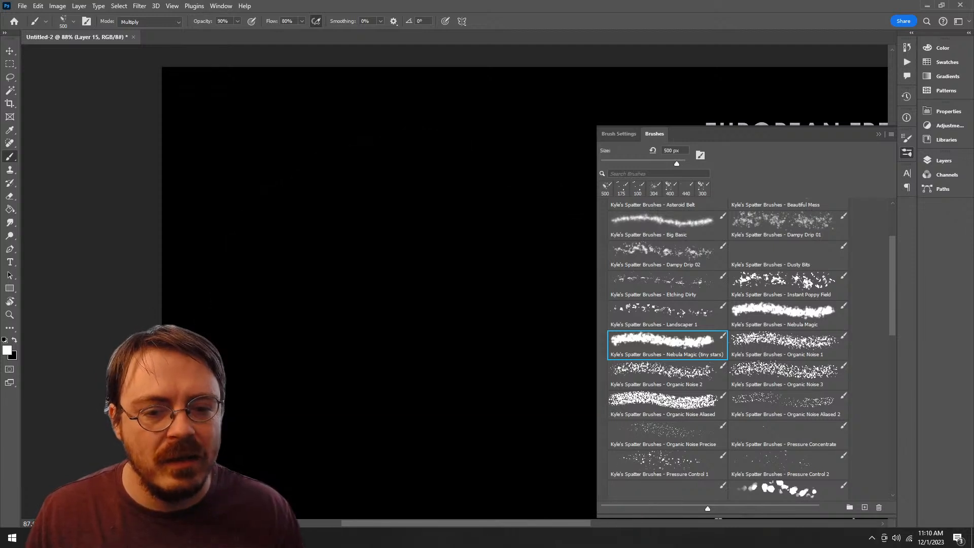
Step: Test the Organic Noise Precise brush by painting round patches of dots on the canvas, undoing each patch
click(666, 435)
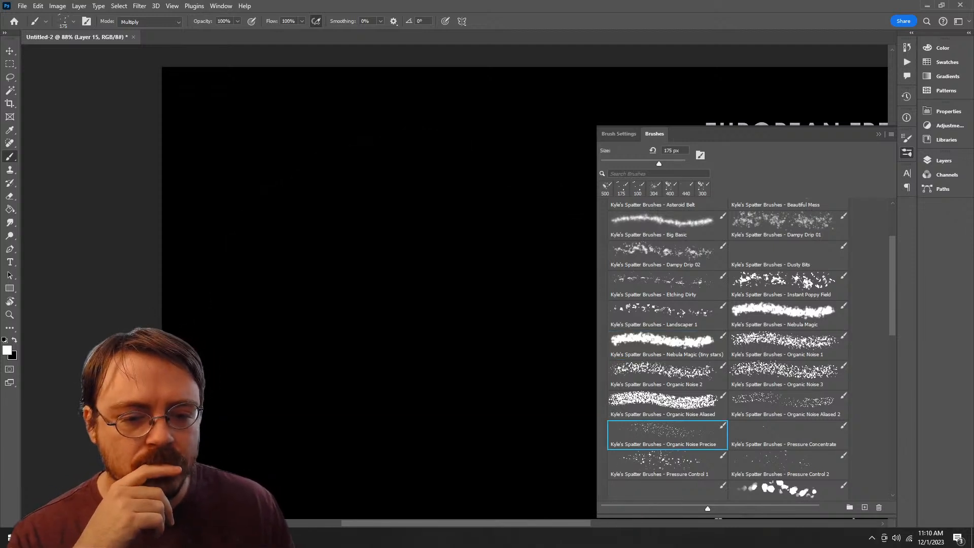
click(377, 268)
mouse_move(376, 268)
mouse_down()
mouse_move(337, 299)
mouse_move(440, 358)
mouse_up()
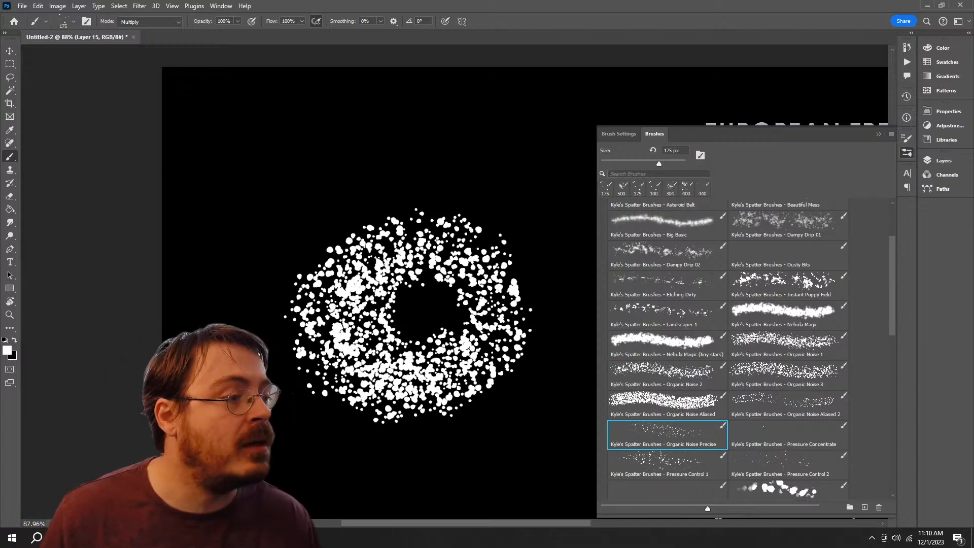
key(ctrl+z)
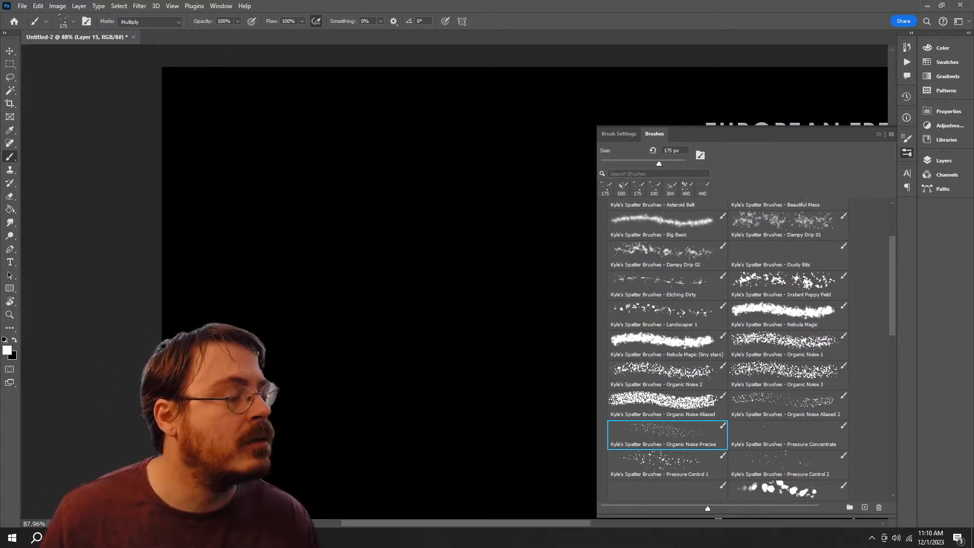
mouse_move(456, 272)
mouse_down()
mouse_move(415, 441)
mouse_move(400, 355)
mouse_move(447, 355)
mouse_up()
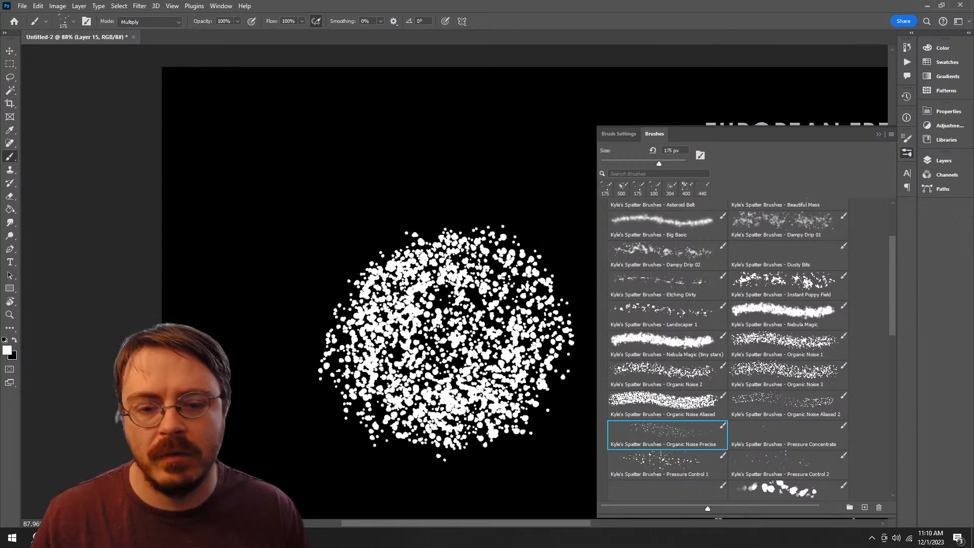
key(ctrl+z)
Step: Try the Pressure Concentrate brush with an oval loop and another long stroke, undoing both
scroll(788, 350, down, 5)
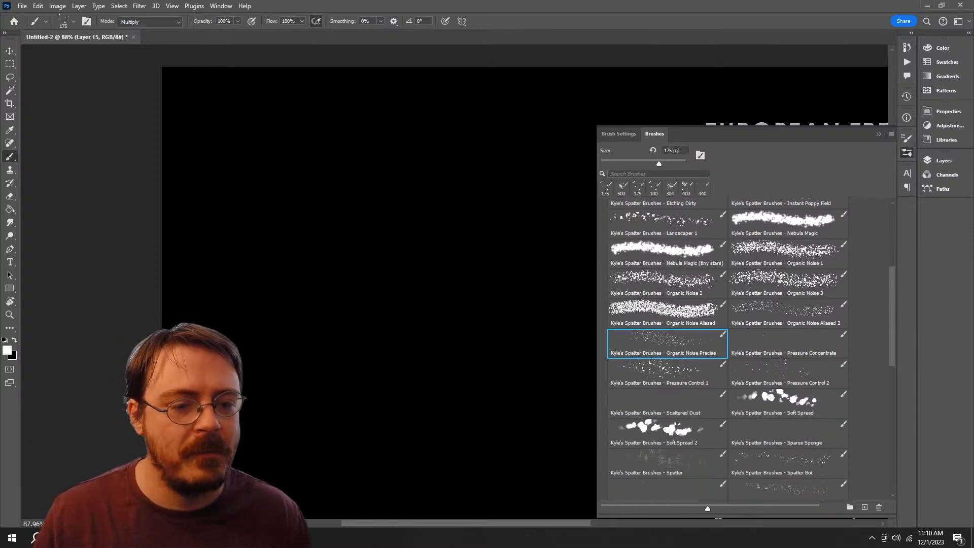
click(788, 283)
mouse_move(441, 238)
mouse_down()
mouse_move(329, 345)
mouse_move(441, 254)
mouse_up()
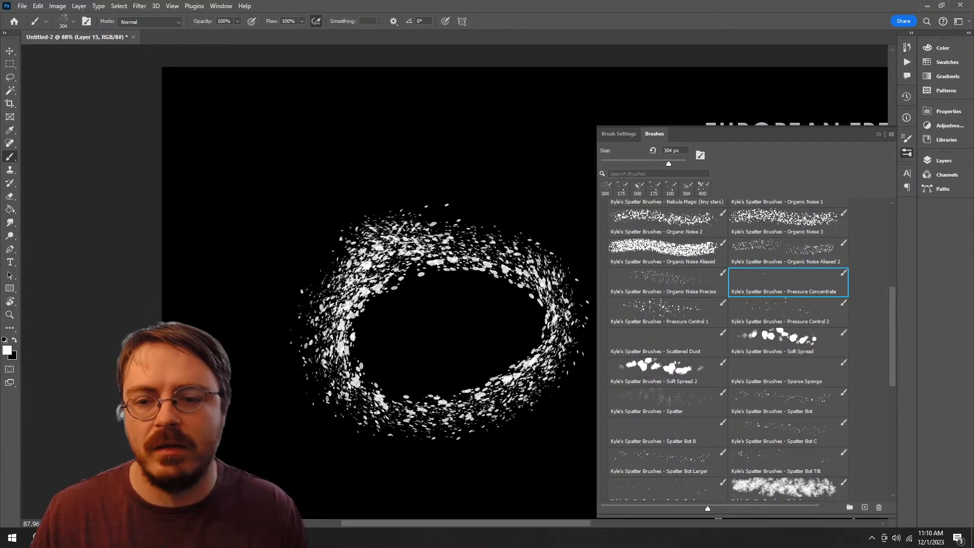
key(ctrl+z)
drag(348, 132, 401, 512)
key(ctrl+z)
Step: Try the Pressure Control 1 and Scattered Dust brushes on the canvas, undoing each test stroke
click(667, 312)
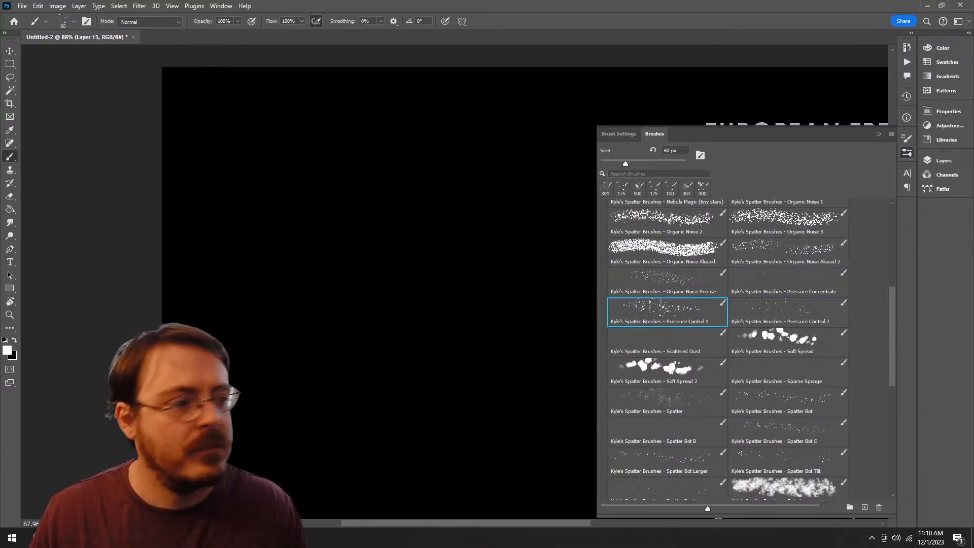
mouse_move(386, 208)
mouse_down()
mouse_move(456, 418)
mouse_move(355, 234)
mouse_up()
key(ctrl+z)
click(667, 341)
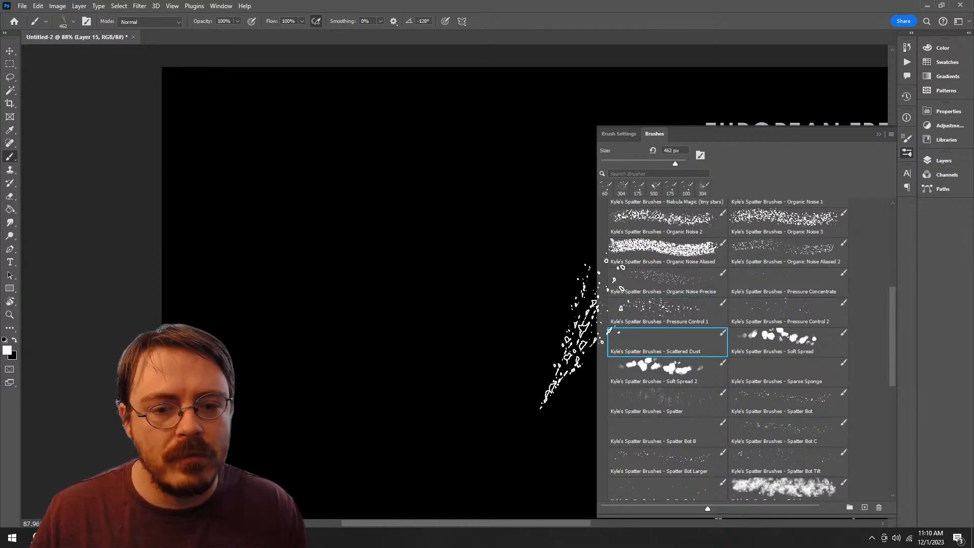
mouse_move(582, 334)
mouse_down()
mouse_move(494, 375)
mouse_move(382, 246)
mouse_move(365, 258)
mouse_up()
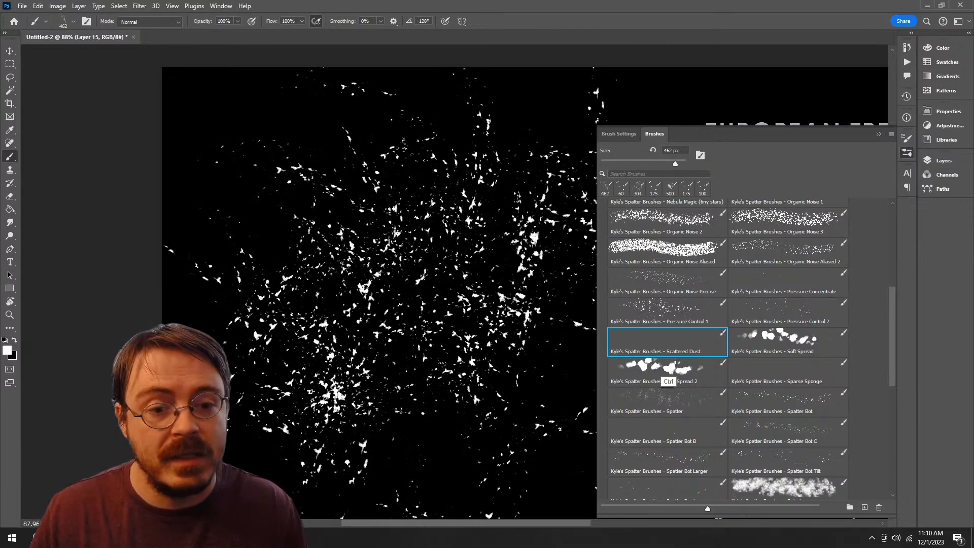
key(ctrl+z)
Step: Try the Soft Spread and Sparse Sponge brushes on the canvas, undoing each test stroke
click(788, 342)
mouse_move(344, 324)
mouse_down()
mouse_move(537, 340)
mouse_move(349, 456)
mouse_up()
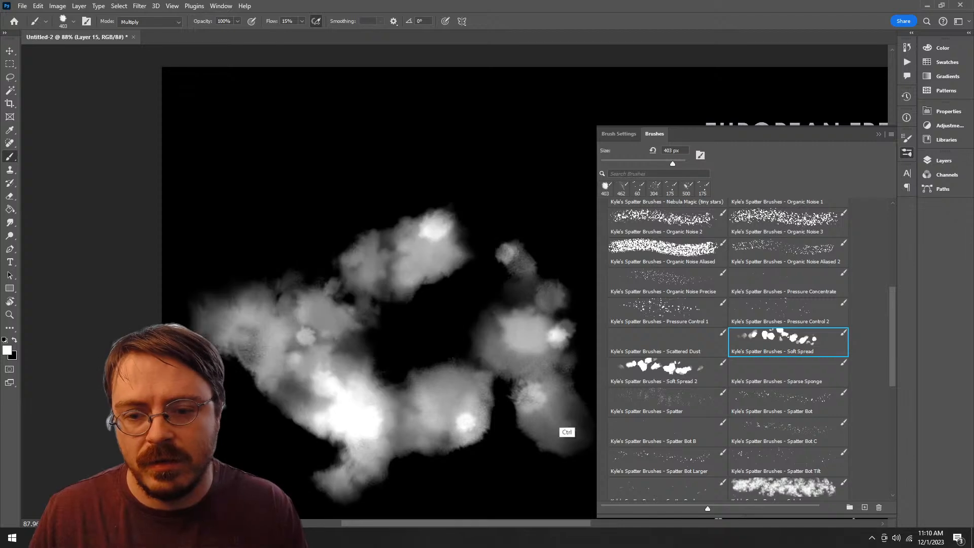
key(ctrl+z)
click(787, 372)
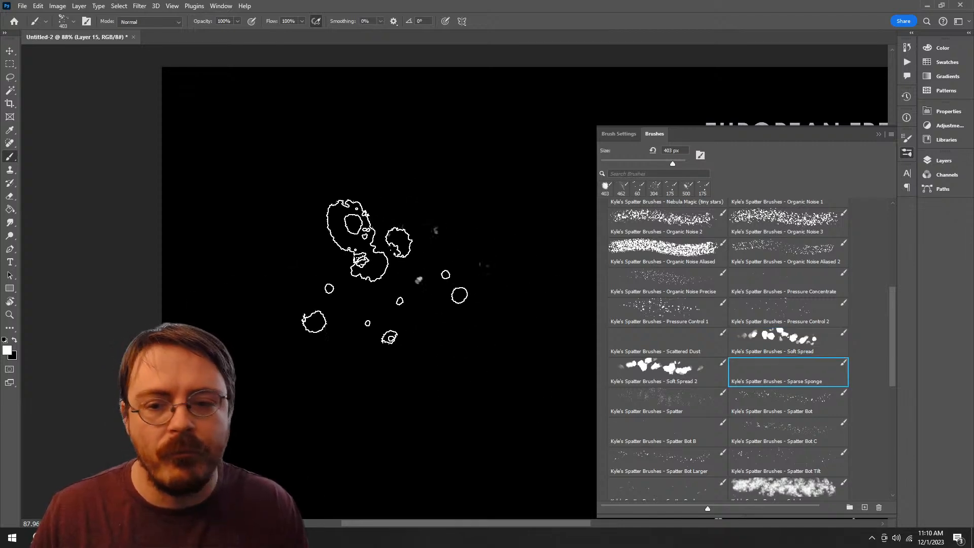
mouse_move(387, 274)
mouse_down()
mouse_move(384, 294)
mouse_move(512, 376)
mouse_up()
key(ctrl+z)
Step: Try the Spatter brush with a short test stroke and undo it
click(667, 402)
mouse_move(431, 286)
mouse_down()
mouse_move(385, 299)
mouse_move(528, 350)
mouse_up()
key(ctrl+z)
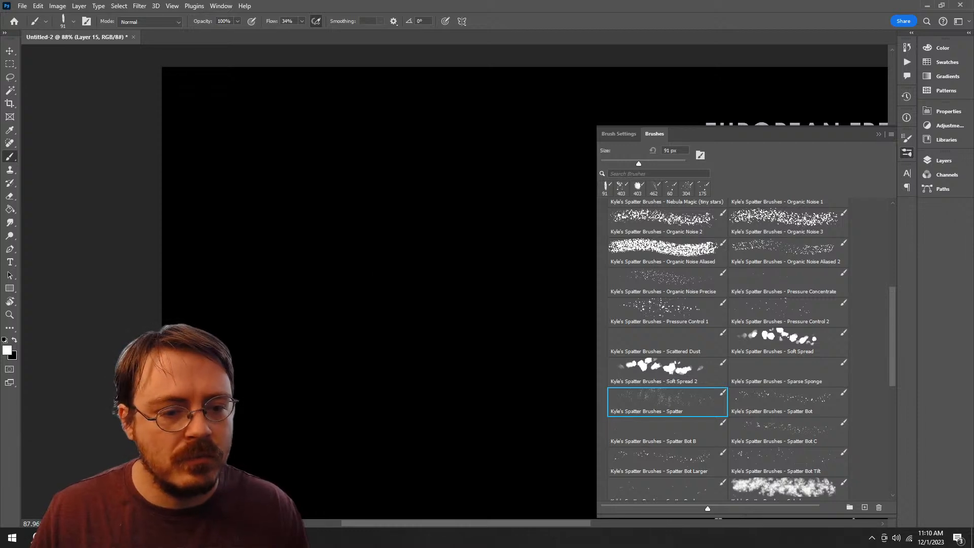
Step: Try the Stars 2 and Stars Bigger brushes with scattered strokes across the canvas, undoing each one
scroll(725, 350, down, 3)
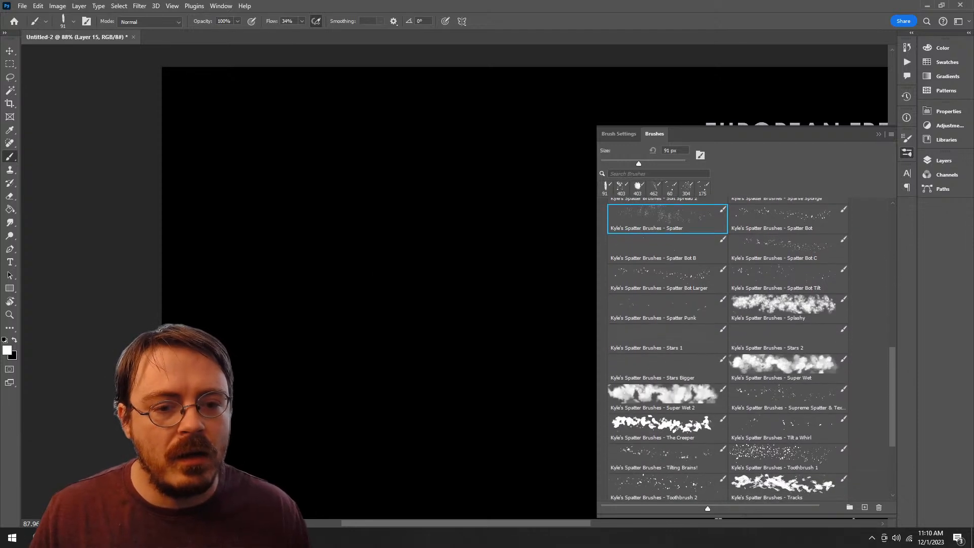
click(788, 338)
drag(500, 406, 431, 375)
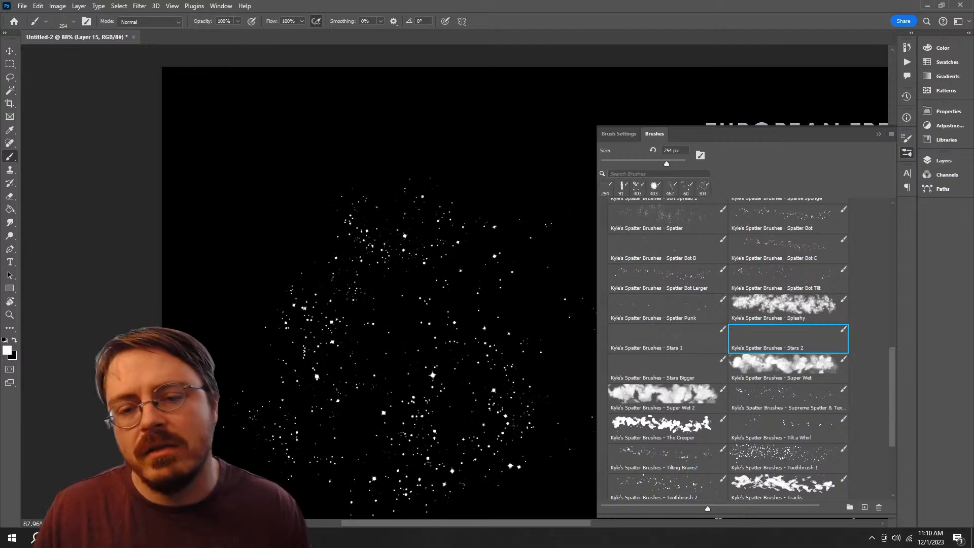
key(ctrl+z)
key(period)
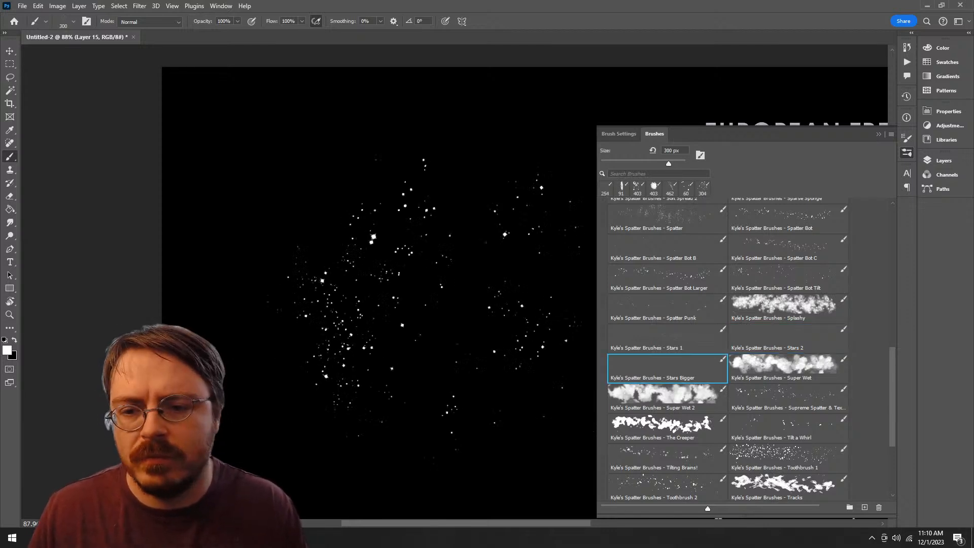
key(ctrl+z)
Step: Try the Supreme Spatter and Tilt a Whirl brushes with looping strokes, undoing each one
key(period)
key(period)
key(period)
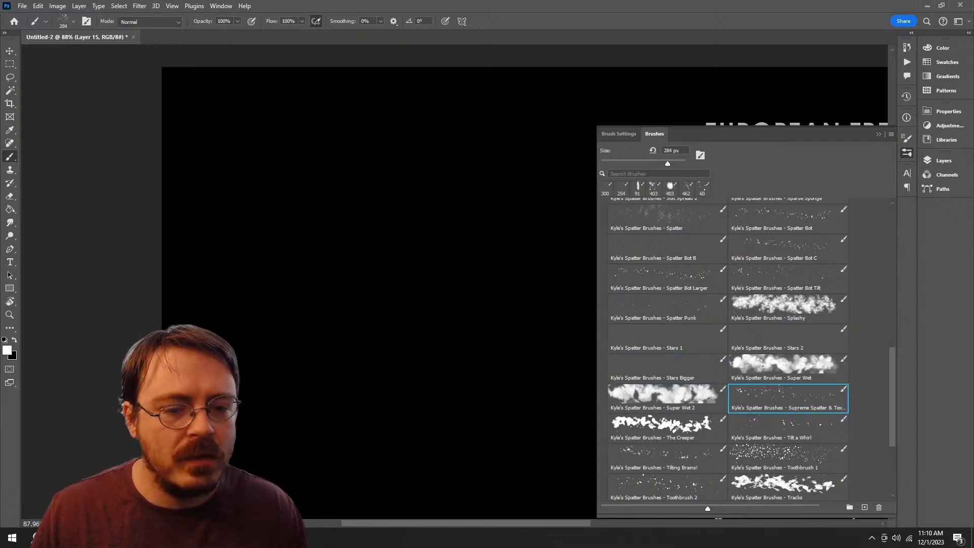
mouse_move(387, 249)
mouse_down()
mouse_move(492, 268)
mouse_move(436, 340)
mouse_up()
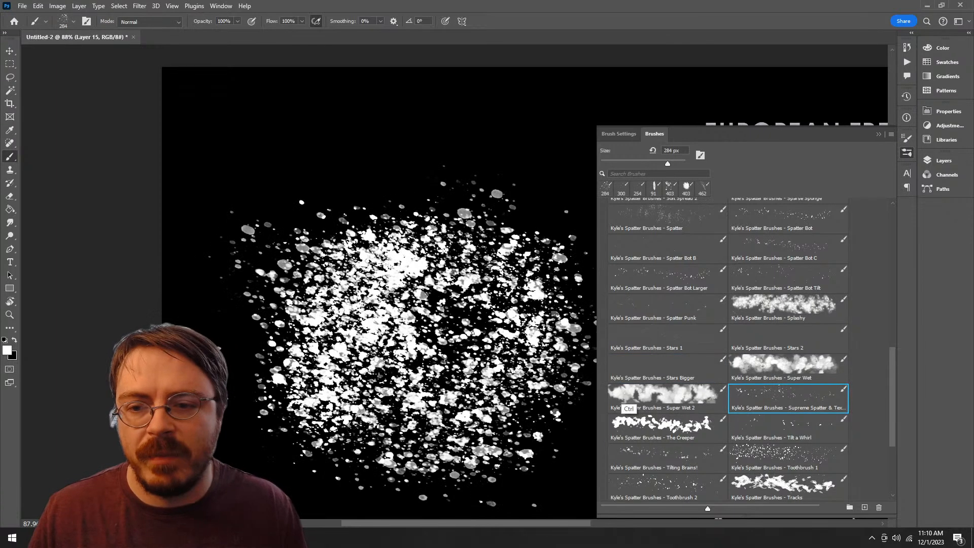
key(ctrl+z)
key(period)
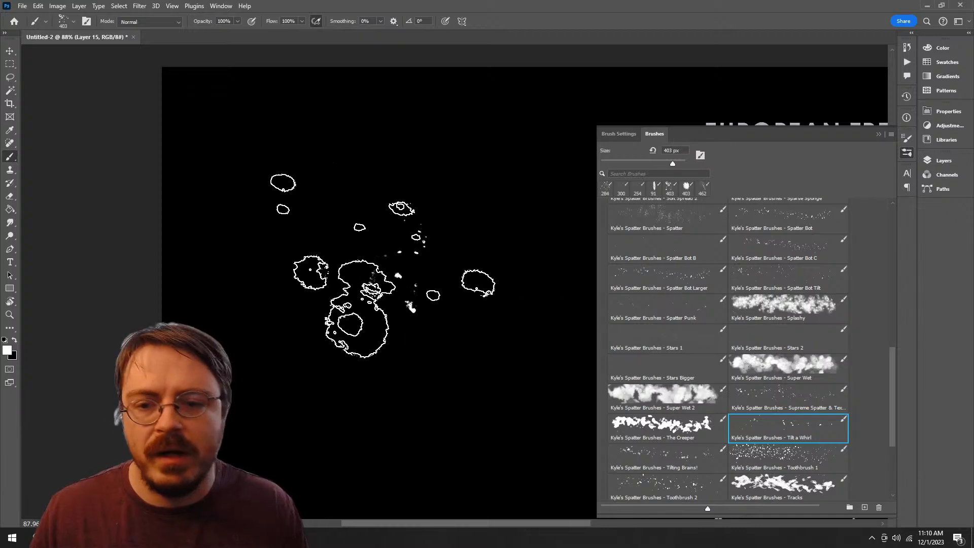
drag(385, 288, 344, 388)
key(ctrl+z)
Step: Try the Viral spatter brush with one stroke on the canvas and undo it
scroll(725, 350, down, 3)
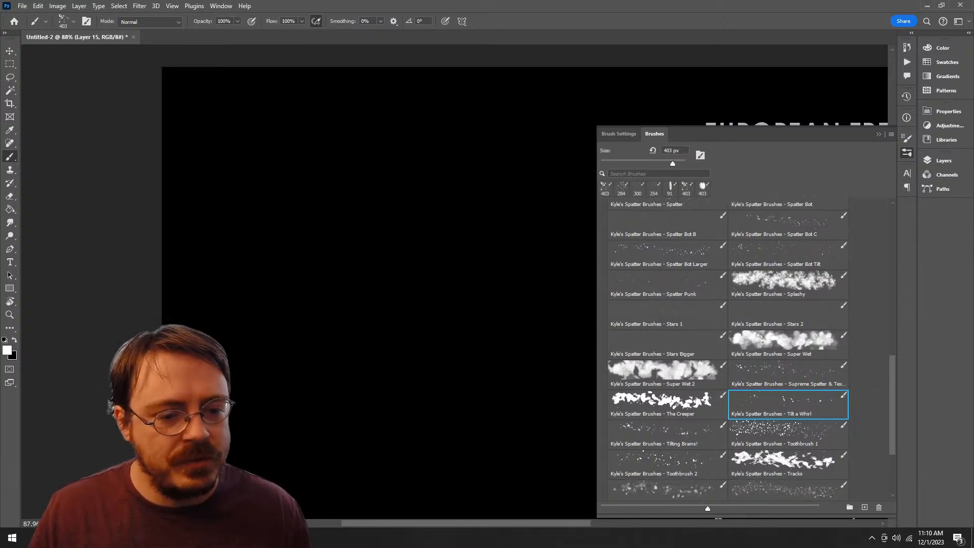
click(667, 380)
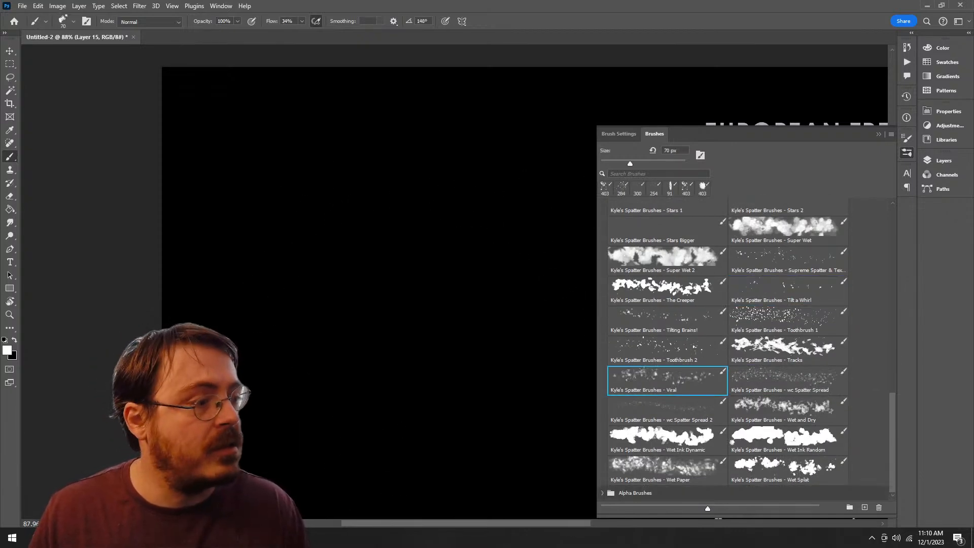
mouse_move(391, 406)
mouse_down()
mouse_move(304, 304)
mouse_move(502, 314)
mouse_up()
key(ctrl+z)
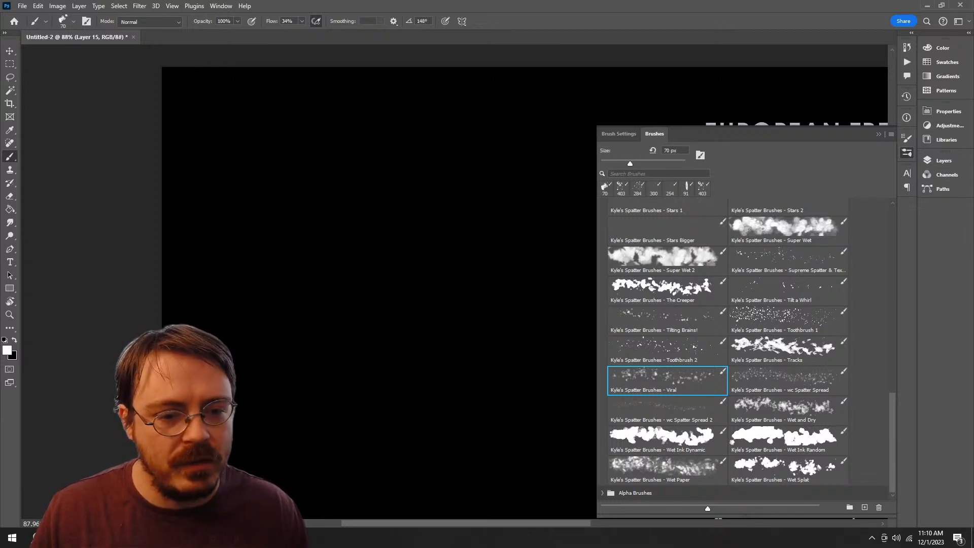
Step: Try the wc Spatter Spread and wc Spatter Spread 2 brushes with circular strokes, undoing each one
click(788, 380)
mouse_move(411, 203)
mouse_down()
mouse_move(299, 279)
mouse_move(386, 223)
mouse_move(325, 365)
mouse_up()
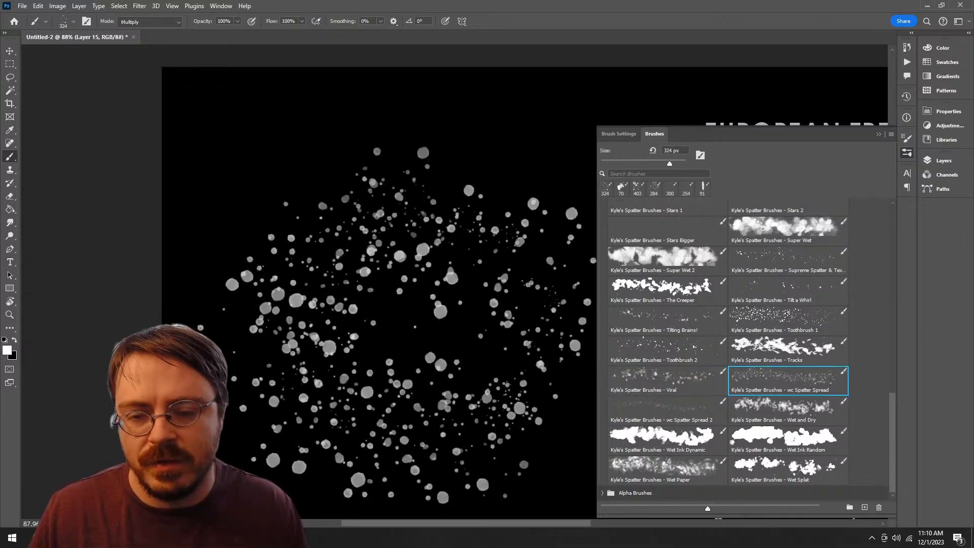
key(ctrl+z)
click(667, 409)
mouse_move(382, 209)
mouse_down()
mouse_move(487, 408)
mouse_move(447, 193)
mouse_up()
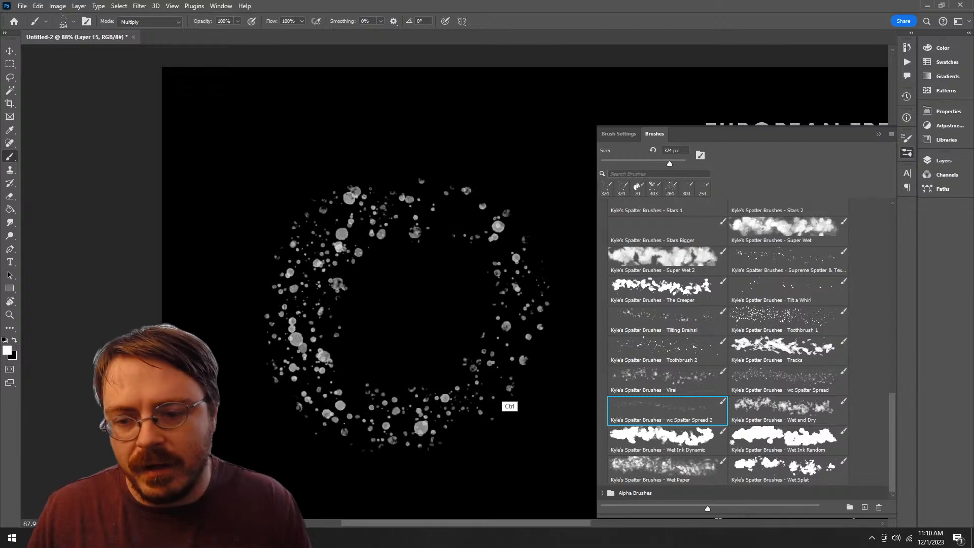
key(ctrl+z)
Step: Select the Wet Ink Dynamic, Wet Ink Random and Wet Splat brushes in turn to preview their tips
click(667, 439)
click(788, 440)
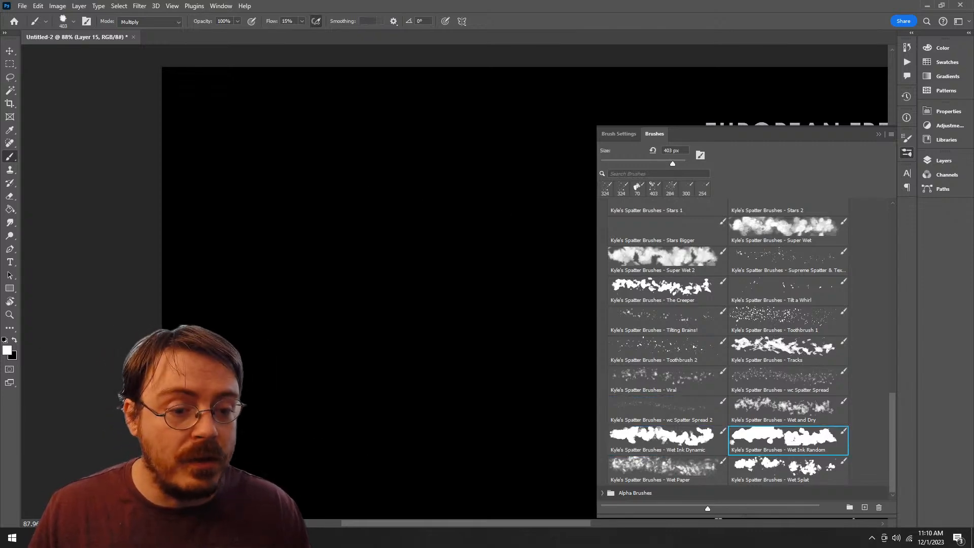
click(787, 469)
Step: Test the Asteroid Belt brush with a large curved stroke, undo it, and move the brush into the Alpha Brushes group
scroll(745, 350, up, 15)
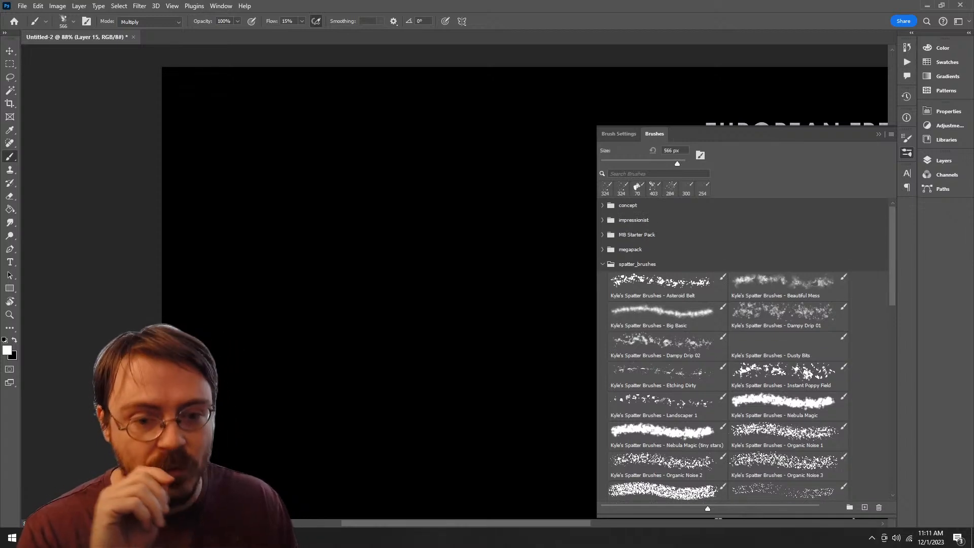
click(668, 286)
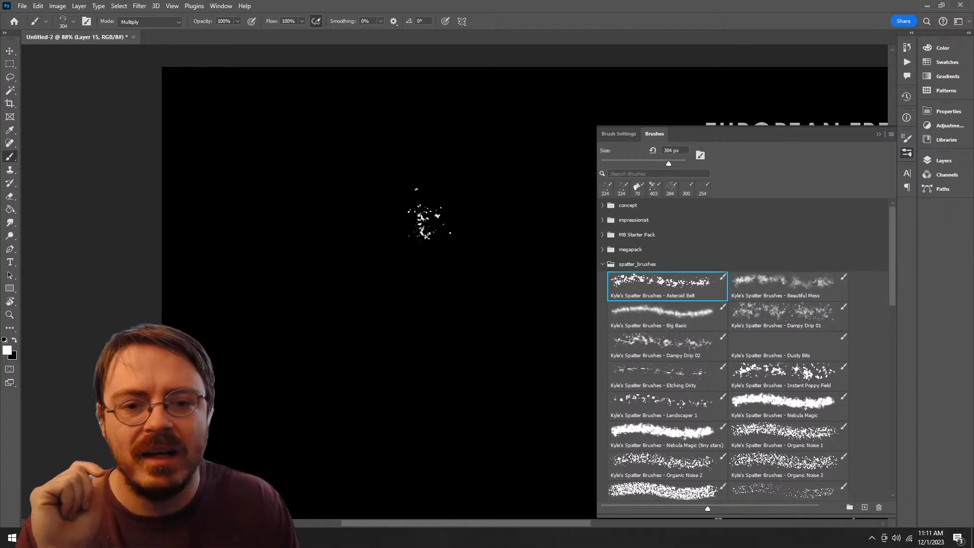
mouse_move(425, 223)
mouse_down()
mouse_move(471, 471)
mouse_move(510, 236)
mouse_up()
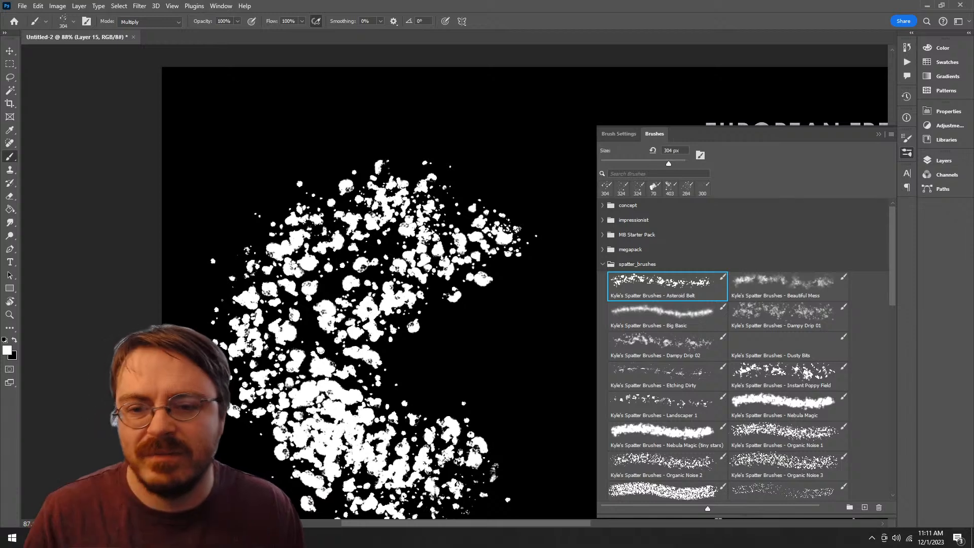
key(ctrl+z)
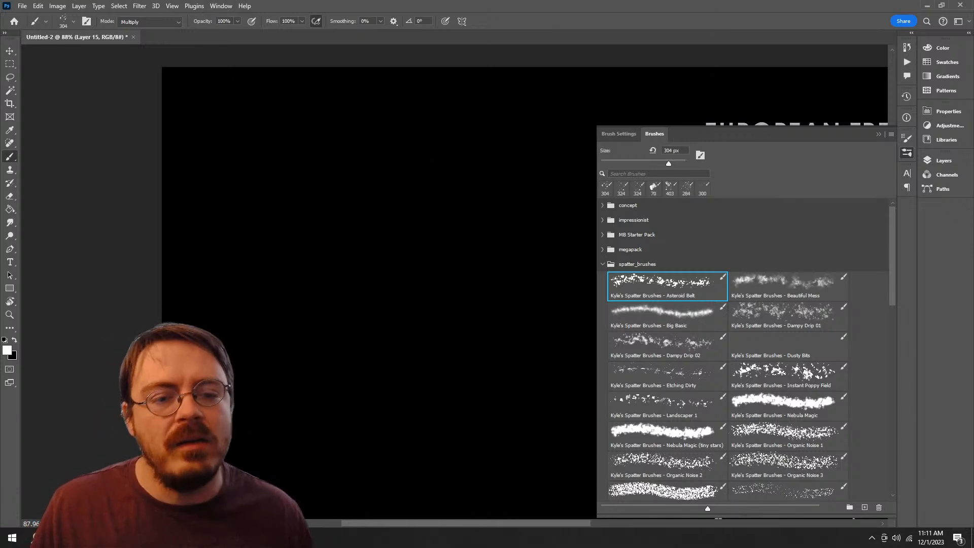
mouse_move(665, 284)
mouse_down()
mouse_move(847, 487)
mouse_move(846, 517)
mouse_move(852, 494)
mouse_move(812, 494)
mouse_up()
Step: Delete the spatter_brushes group with its remaining brushes and confirm the deletion
scroll(743, 350, up, 10)
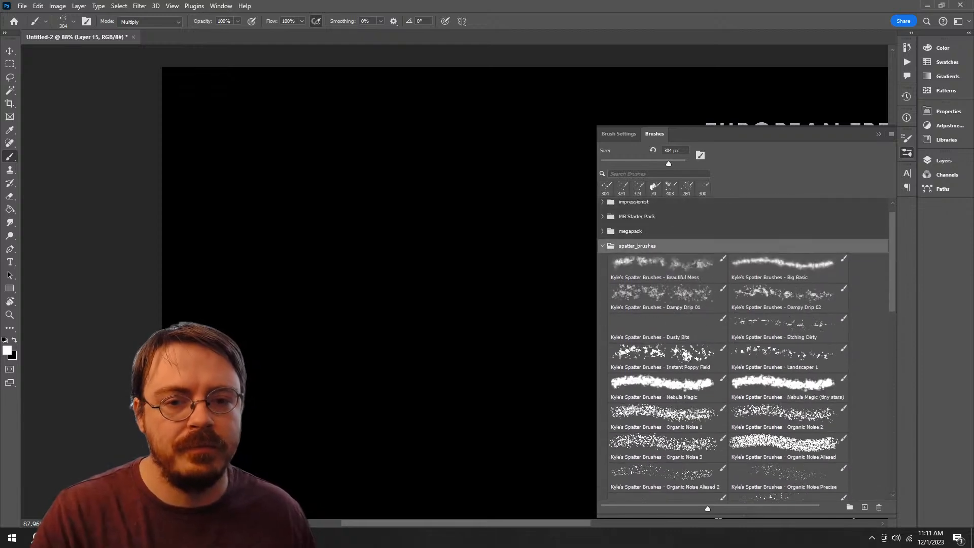
key(Delete)
key(Return)
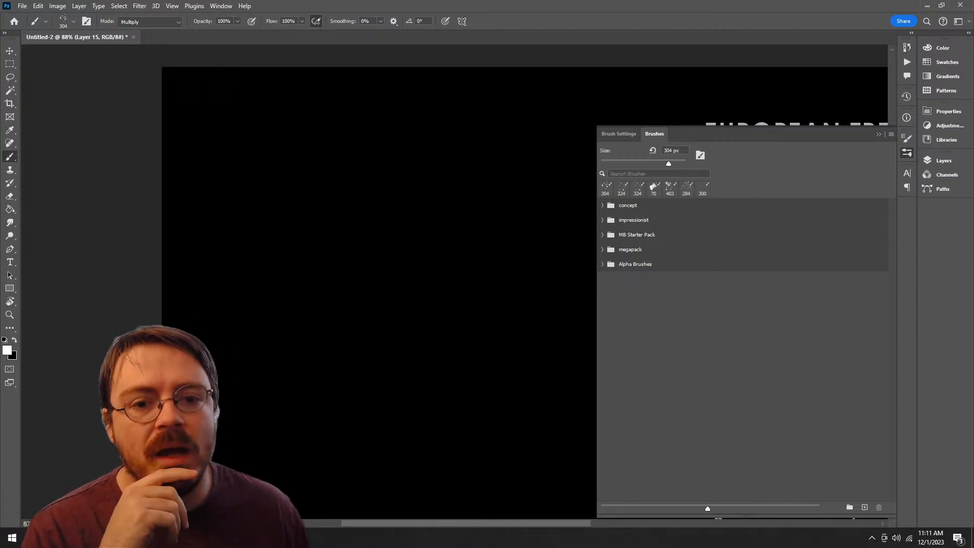
Step: Expand the MB Starter Pack group, test the 54 px MB Rough Dry brush with a short stroke, and undo it
click(636, 234)
click(602, 235)
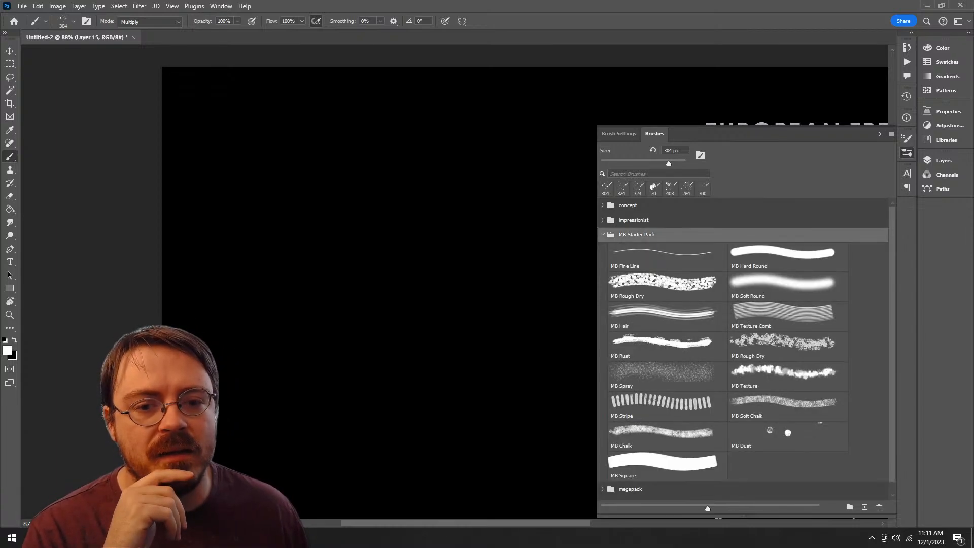
scroll(743, 350, down, 2)
scroll(743, 350, up, 2)
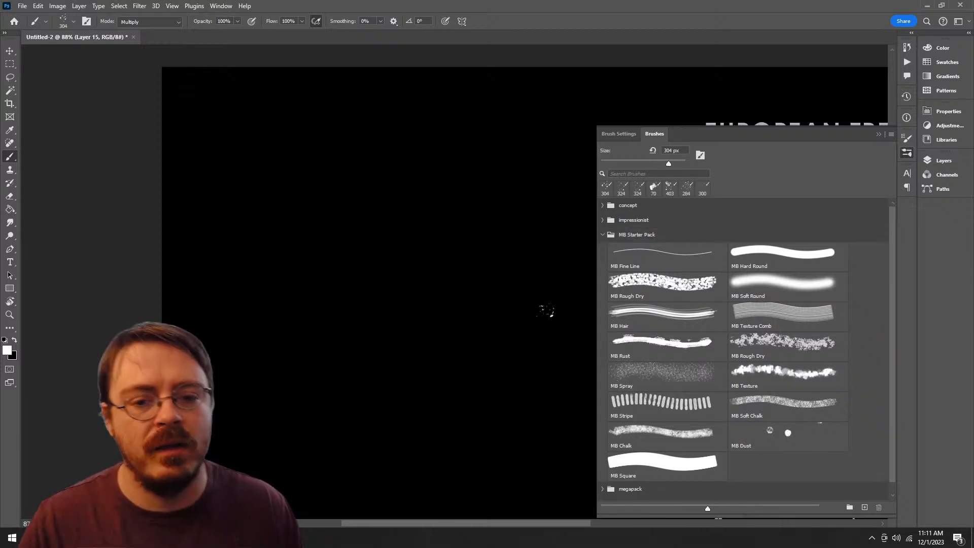
click(662, 284)
mouse_move(410, 209)
mouse_down()
mouse_move(454, 464)
mouse_move(450, 205)
mouse_up()
key(ctrl+z)
Step: Try the MB Hair and MB Rust brushes with freehand strokes on the black canvas, undoing each one
click(669, 318)
mouse_move(413, 239)
mouse_down()
mouse_move(358, 354)
mouse_move(425, 227)
mouse_up()
key(ctrl+z)
click(668, 347)
drag(328, 169, 405, 426)
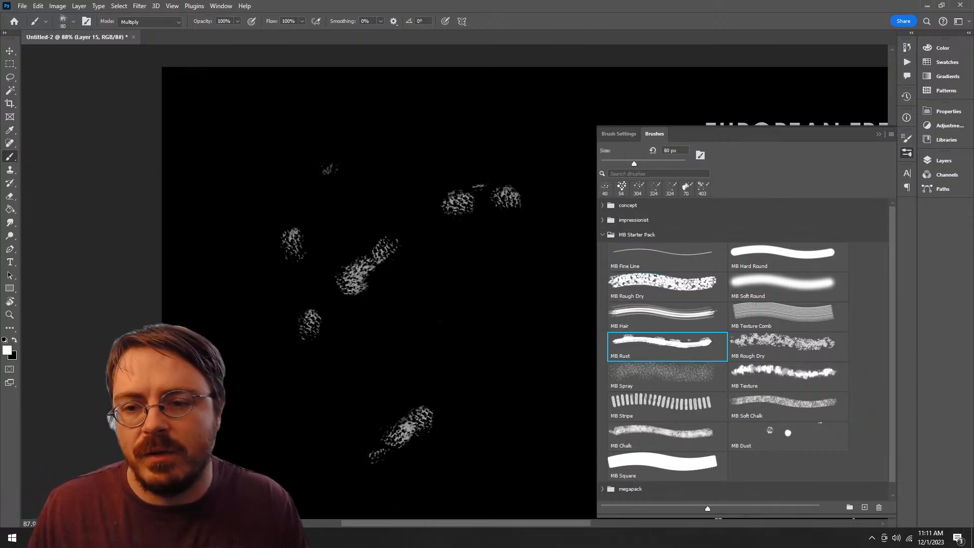
key(ctrl+z)
Step: Try the 175 px MB Rough Dry brush and the MB Spray brush with large curved strokes, undoing each one
click(782, 342)
mouse_move(472, 233)
mouse_down()
mouse_move(502, 335)
mouse_move(365, 274)
mouse_up()
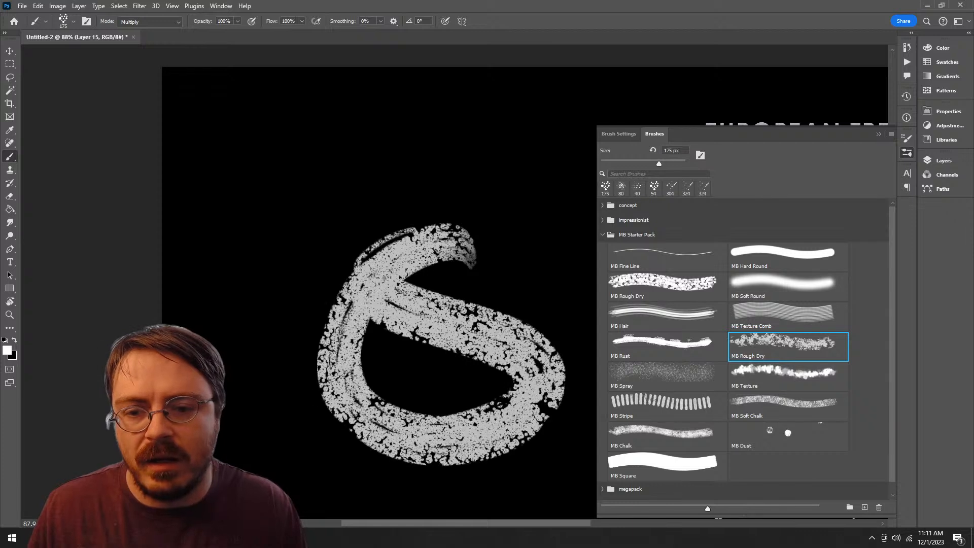
key(ctrl+z)
click(667, 375)
drag(391, 203, 487, 431)
key(ctrl+z)
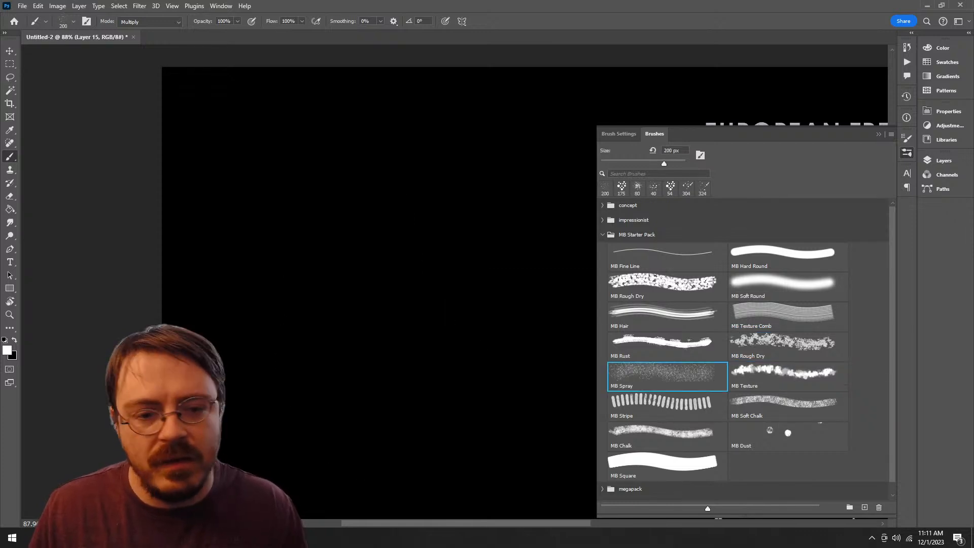
Step: Test the MB Texture brush with a stroke, undo it, and paint a broad textured patch across the black canvas
click(781, 375)
mouse_move(405, 167)
mouse_down()
mouse_move(385, 355)
mouse_move(471, 400)
mouse_up()
key(ctrl+z)
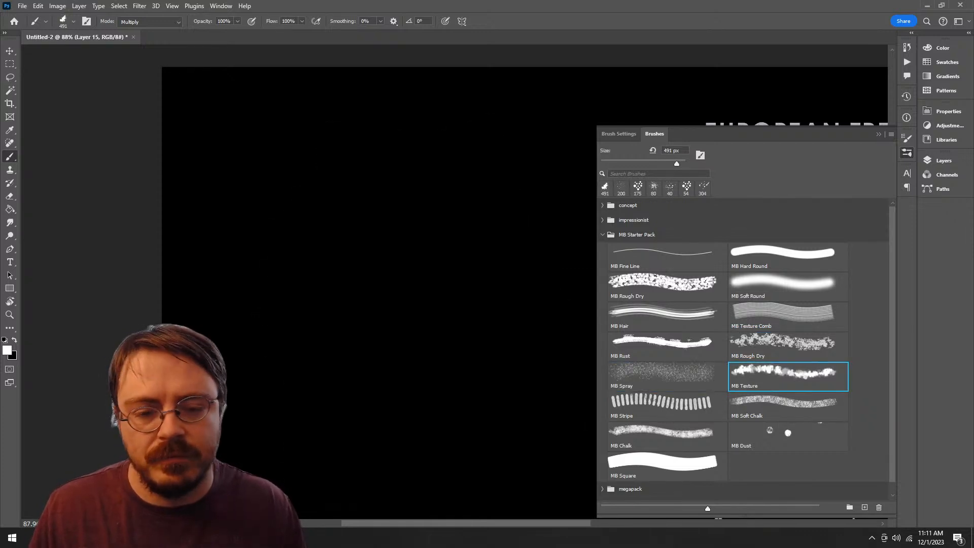
mouse_move(385, 229)
mouse_down()
mouse_move(348, 350)
mouse_move(527, 350)
mouse_up()
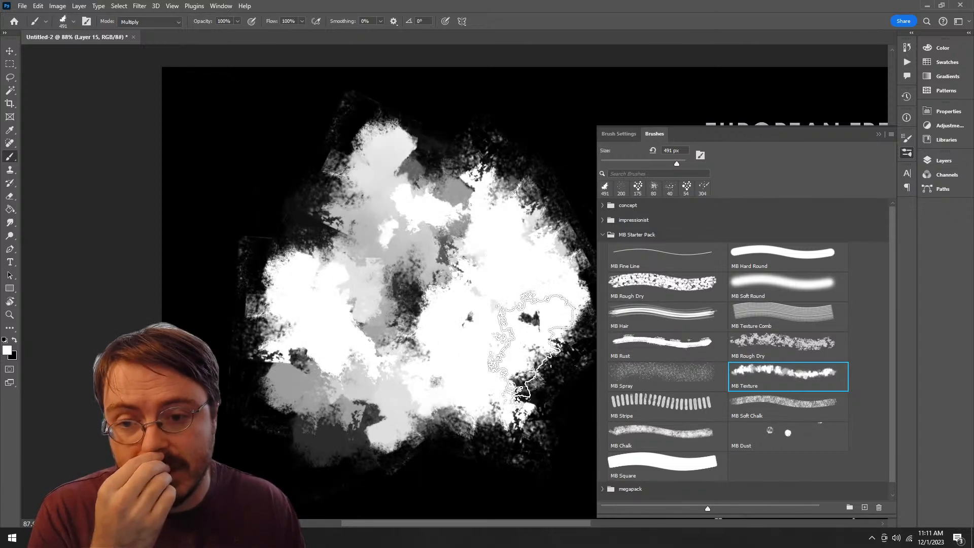
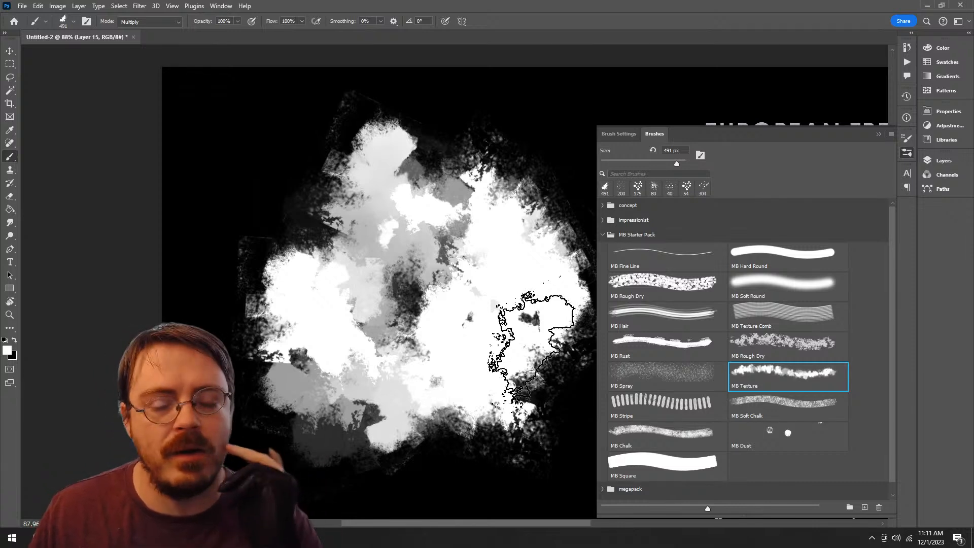
Step: Undo the textured patch, try the MB Texture brush again with a freehand stroke on the black canvas, and undo it
key(ctrl+z)
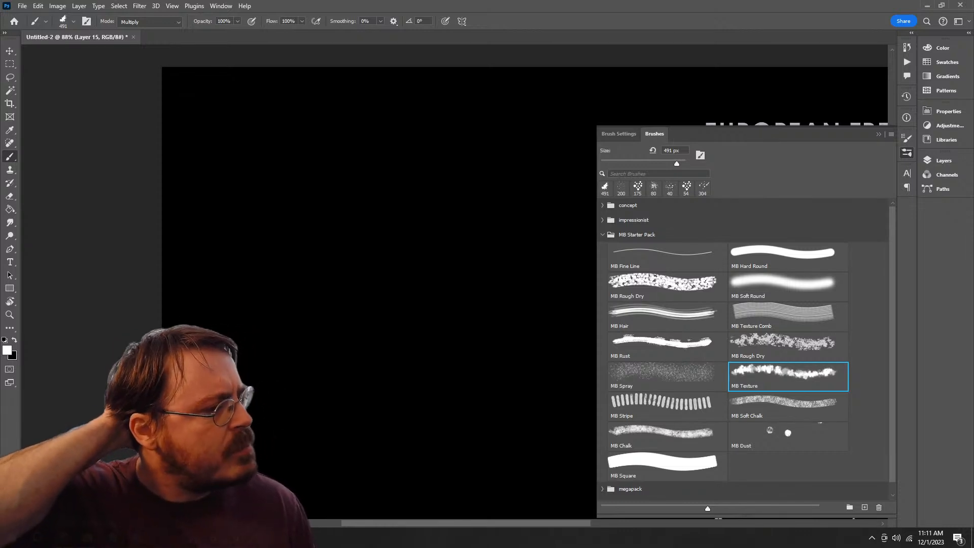
mouse_move(410, 203)
mouse_down()
mouse_move(283, 278)
mouse_move(346, 249)
mouse_move(416, 345)
mouse_move(381, 338)
mouse_up()
key(ctrl+z)
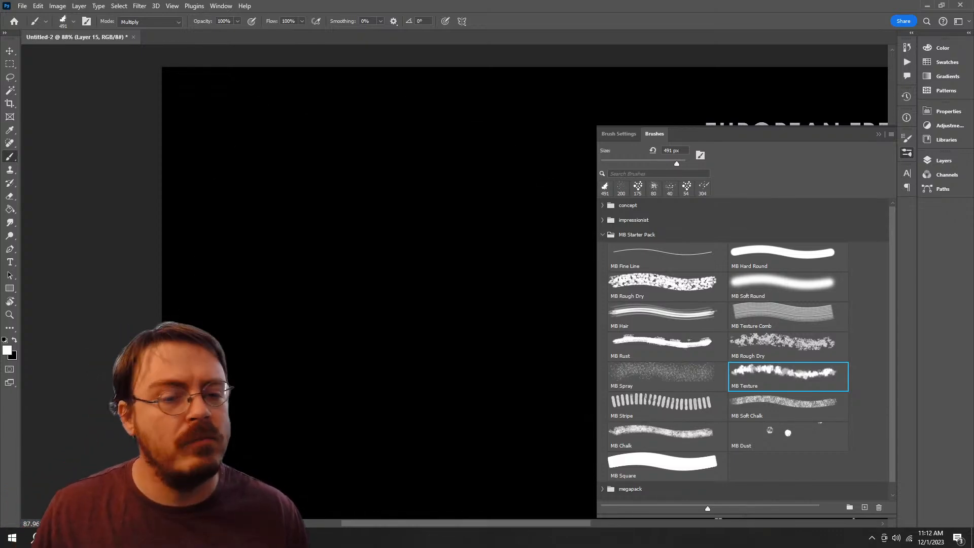
Step: Try the MB Stripe and MB Soft Chalk brushes with freehand strokes on the black canvas, undoing each one
click(672, 407)
click(781, 407)
click(662, 404)
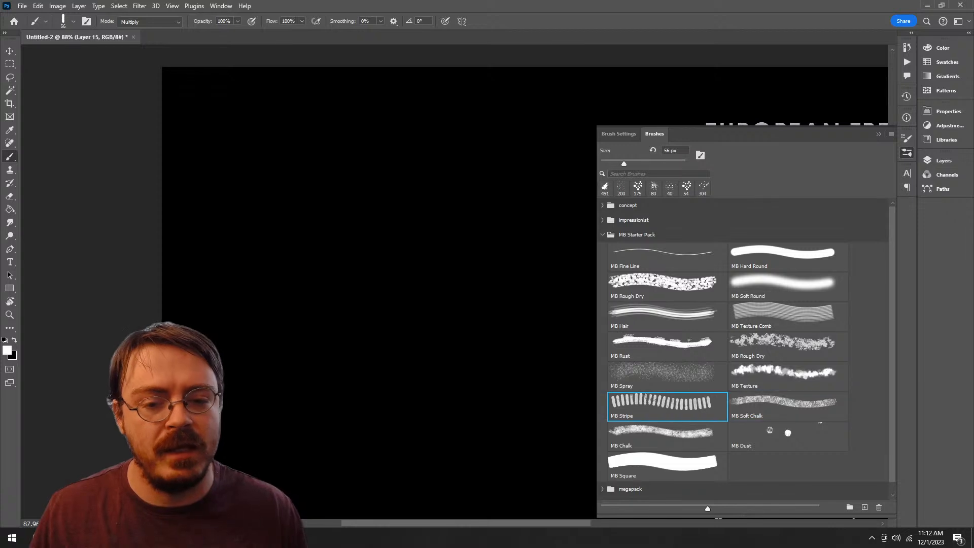
mouse_move(435, 205)
mouse_down()
mouse_move(315, 364)
mouse_move(500, 456)
mouse_up()
key(ctrl+z)
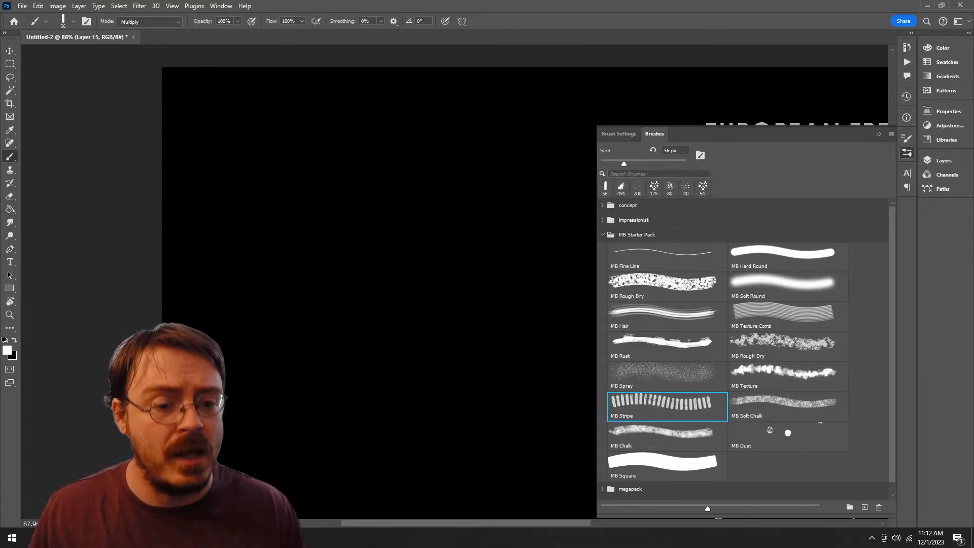
click(781, 406)
mouse_move(436, 203)
mouse_down()
mouse_move(533, 467)
mouse_move(436, 193)
mouse_up()
key(ctrl+z)
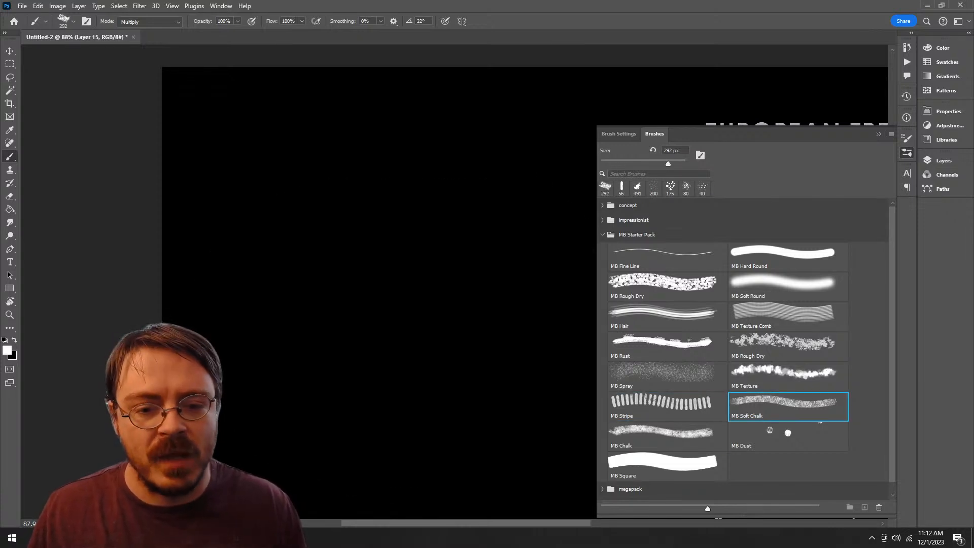
Step: Try the MB Chalk, MB Dust and MB Square brushes with freehand strokes on the canvas, undoing each one
click(667, 435)
mouse_move(355, 238)
mouse_down()
mouse_move(413, 211)
mouse_move(365, 305)
mouse_up()
key(ctrl+z)
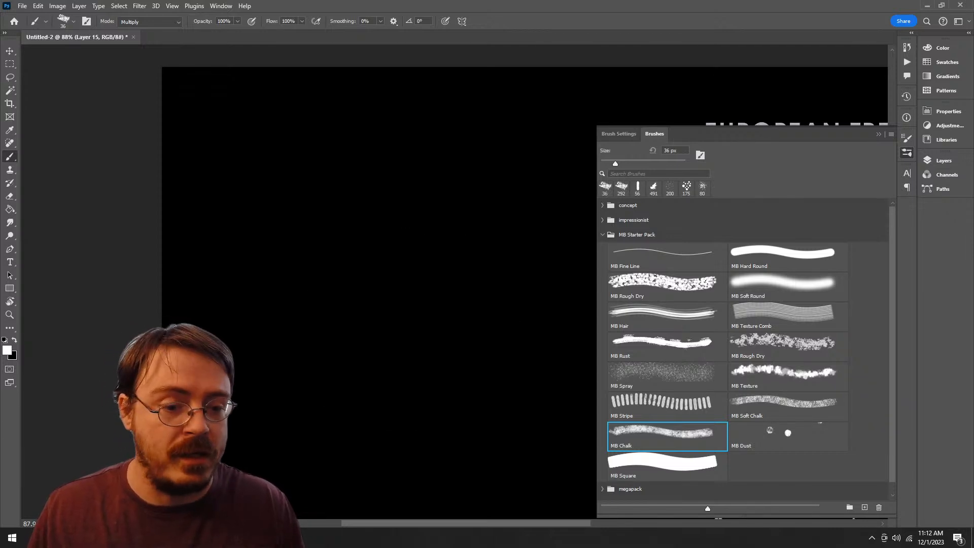
click(788, 436)
mouse_move(421, 213)
mouse_down()
mouse_move(370, 367)
mouse_move(370, 249)
mouse_up()
key(ctrl+z)
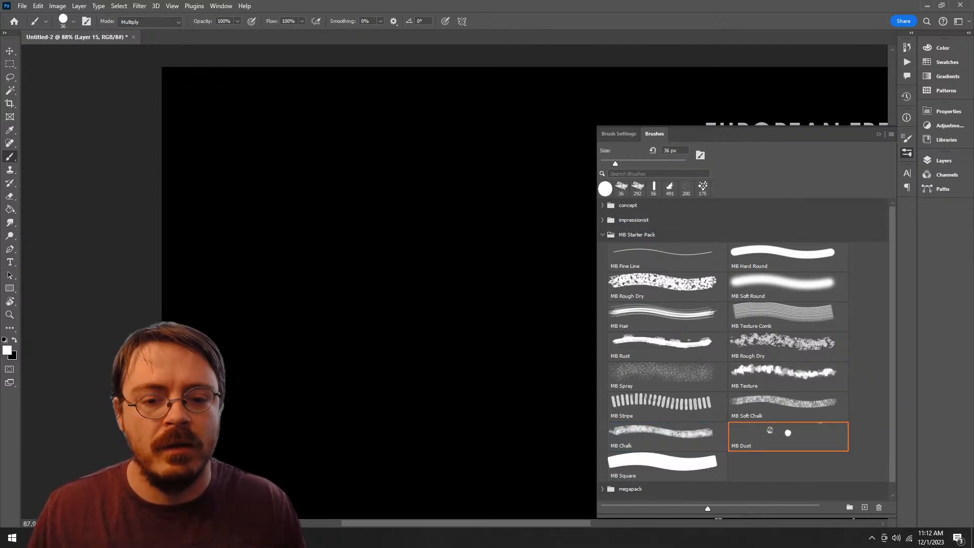
click(666, 465)
drag(421, 197, 357, 504)
key(ctrl+z)
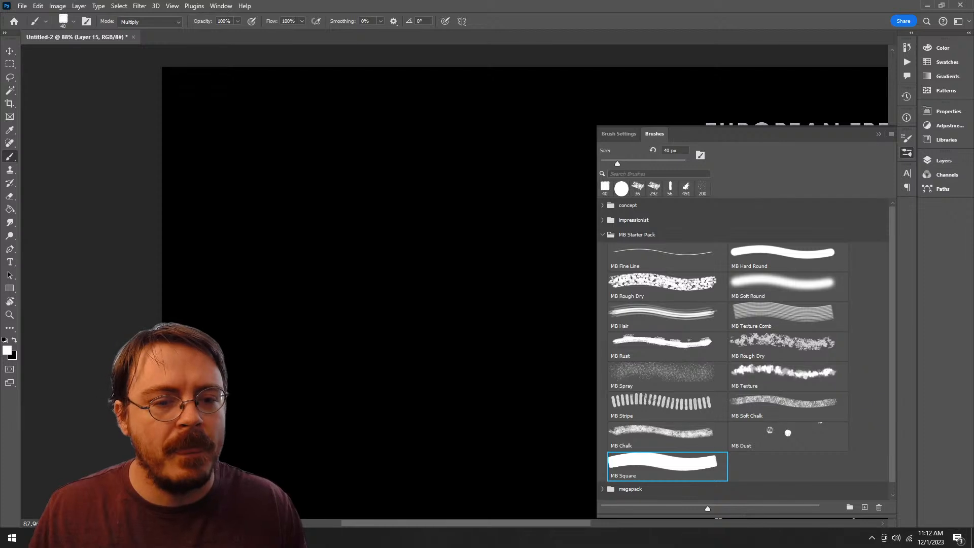
Step: Compare the 175 px MB Rough Dry brush and the 491 px MB Texture brush with broad strokes, undoing each one
click(787, 347)
mouse_move(403, 173)
mouse_down()
mouse_move(490, 449)
mouse_move(390, 286)
mouse_up()
key(ctrl+z)
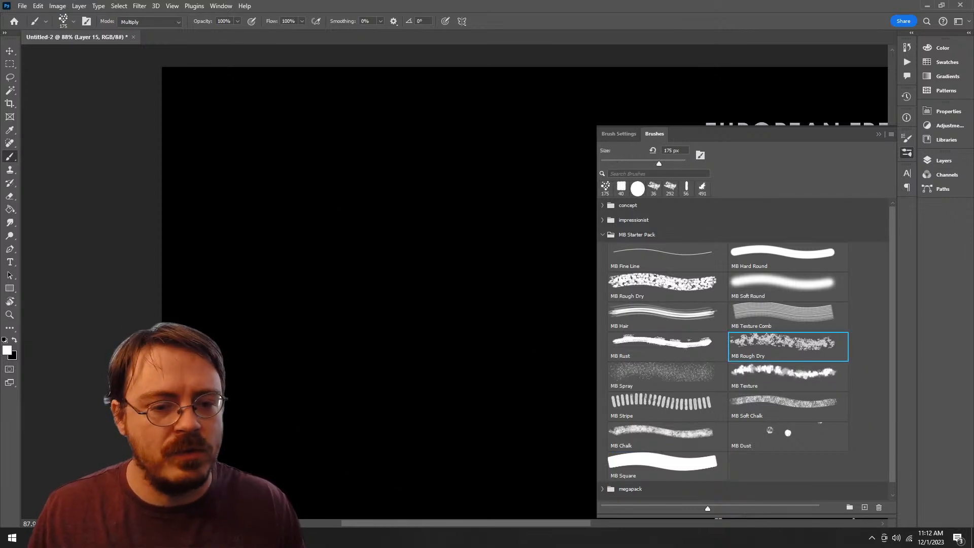
click(787, 375)
mouse_move(482, 167)
mouse_down()
mouse_move(425, 447)
mouse_move(324, 416)
mouse_up()
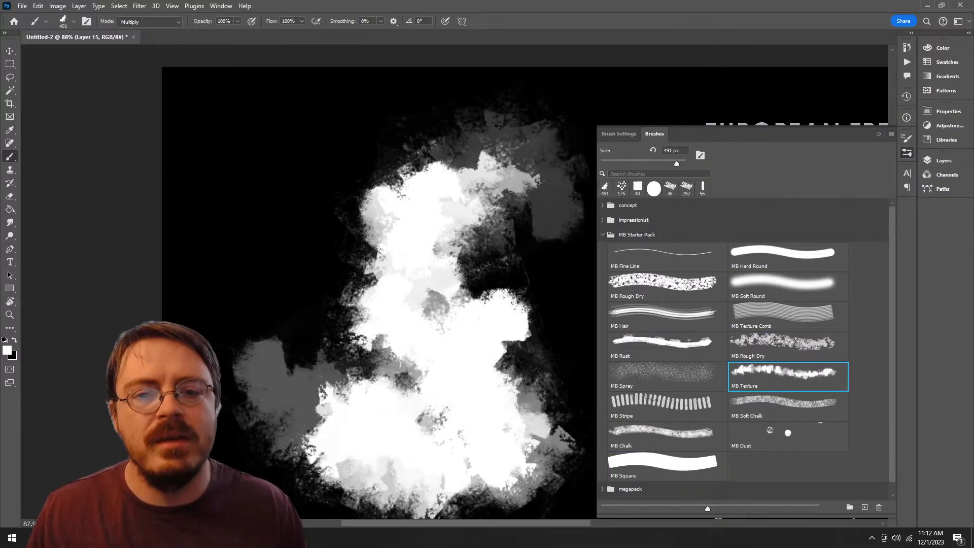
key(ctrl+z)
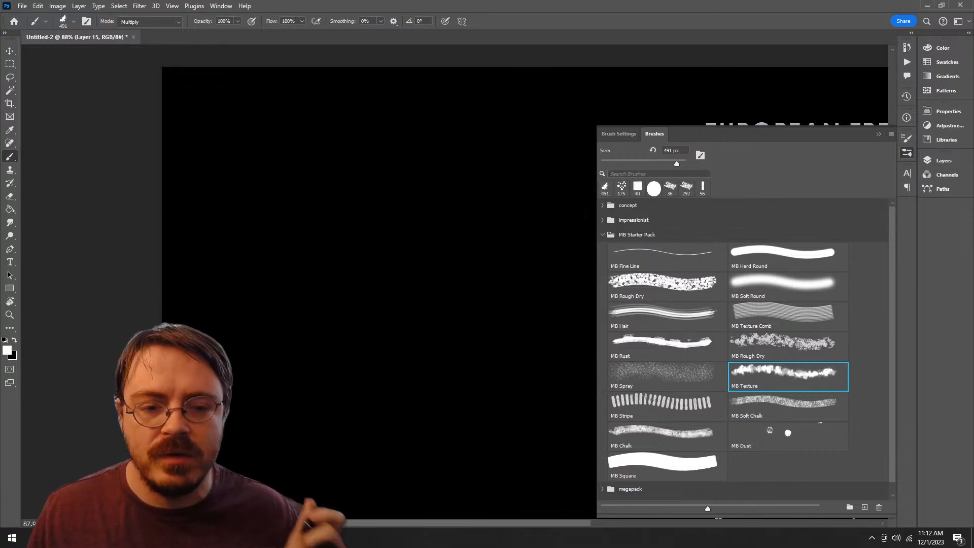
Step: Move the MB Texture brush into the Alpha Brushes group and delete the MB Starter Pack group
scroll(745, 350, down, 1)
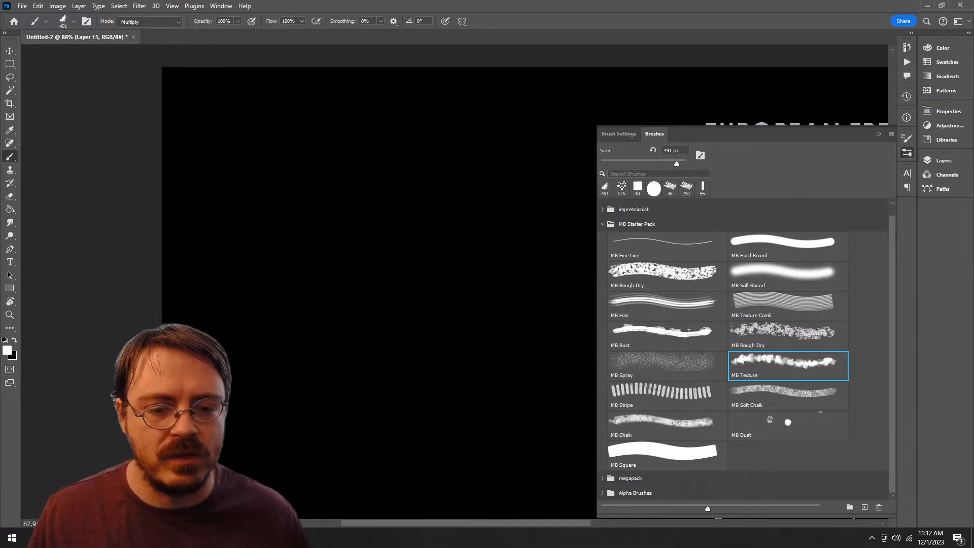
drag(776, 371, 653, 492)
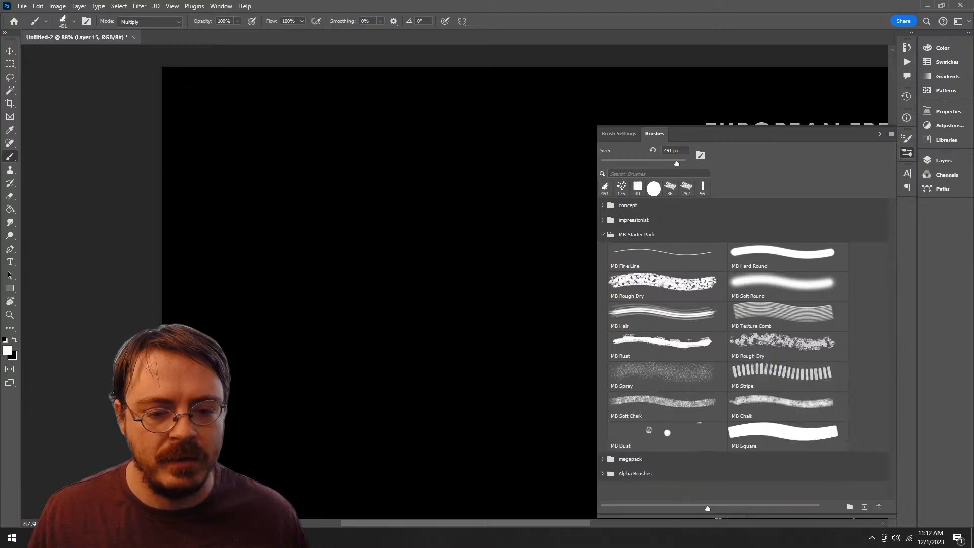
scroll(659, 456, up, 1)
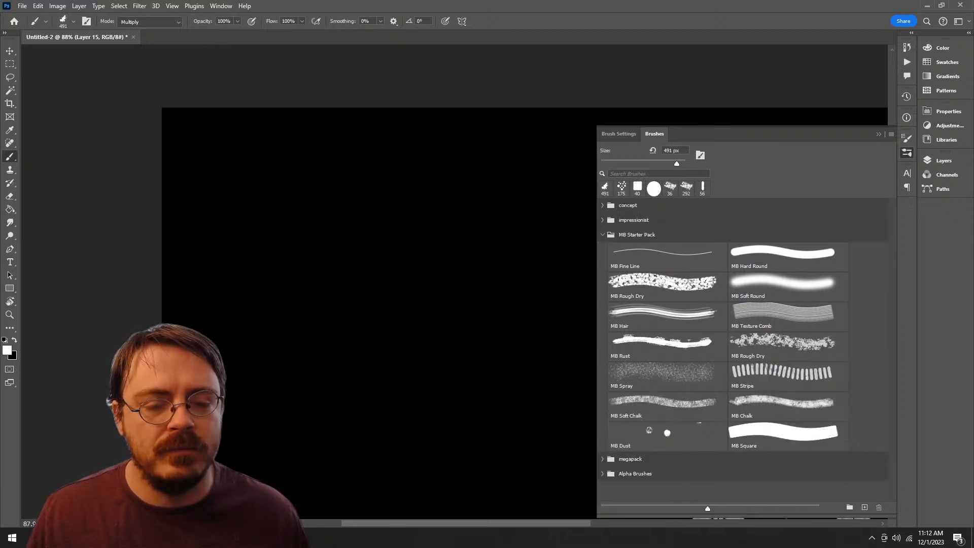
click(637, 235)
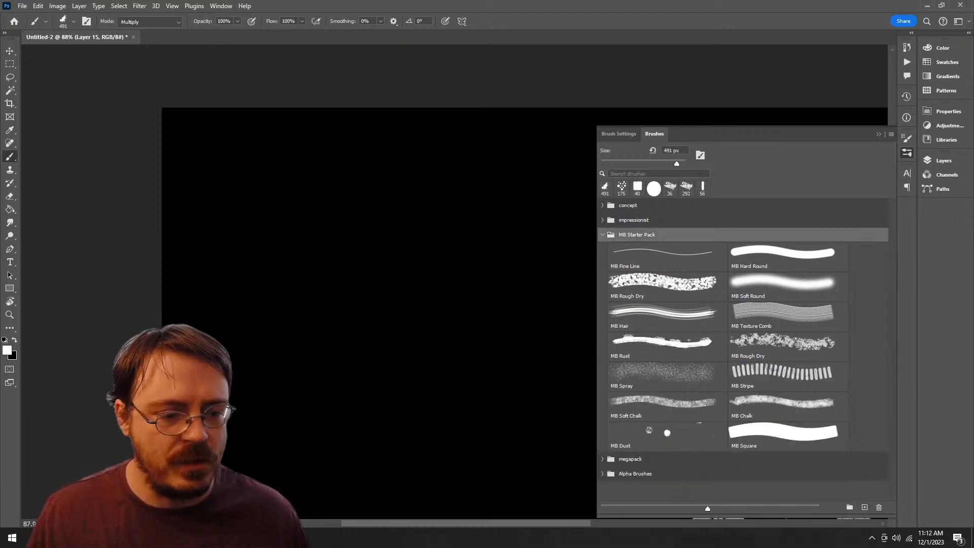
click(879, 507)
key(Return)
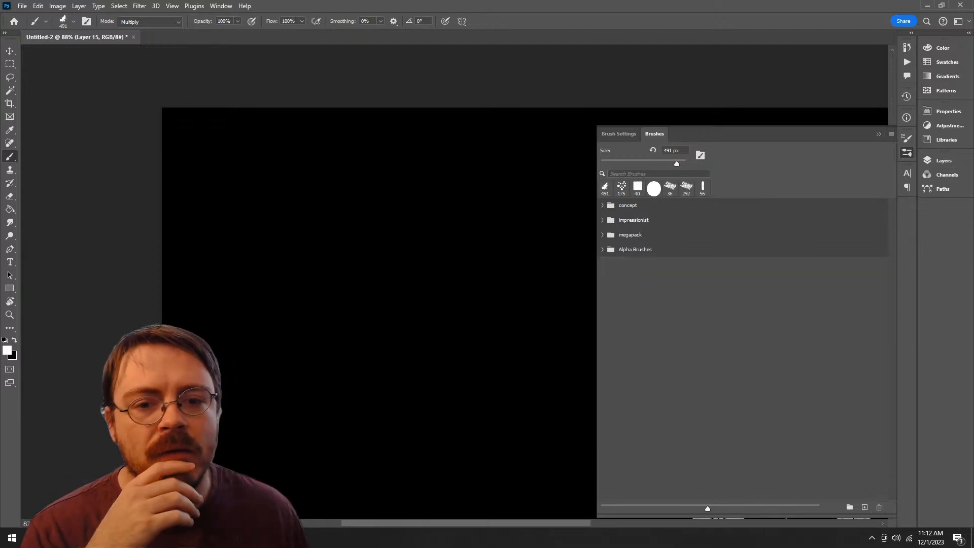
Step: Expand the impressionist group, test the Kyle's Paintbox - Cezanne brush with a looping stroke, and undo it
click(602, 220)
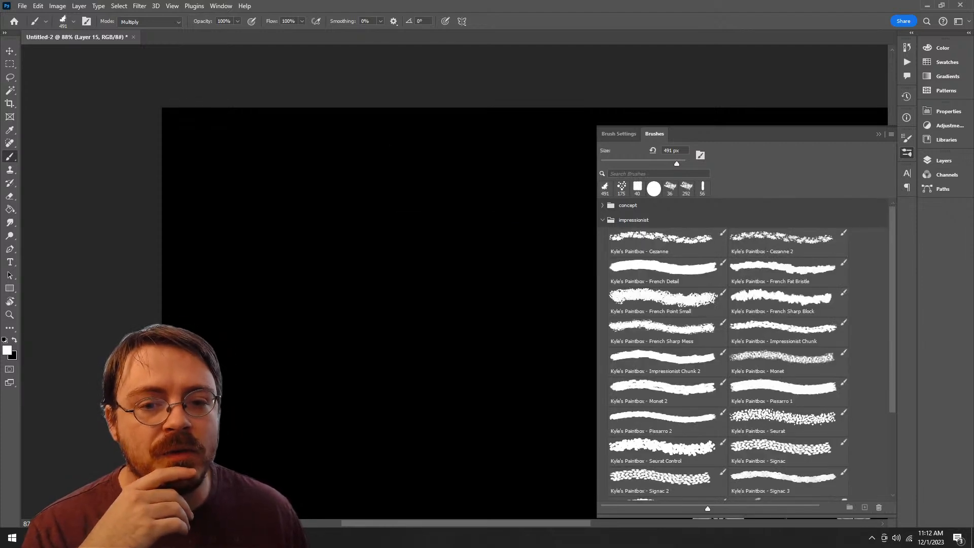
click(667, 242)
mouse_move(378, 196)
mouse_down()
mouse_move(471, 390)
mouse_move(410, 228)
mouse_up()
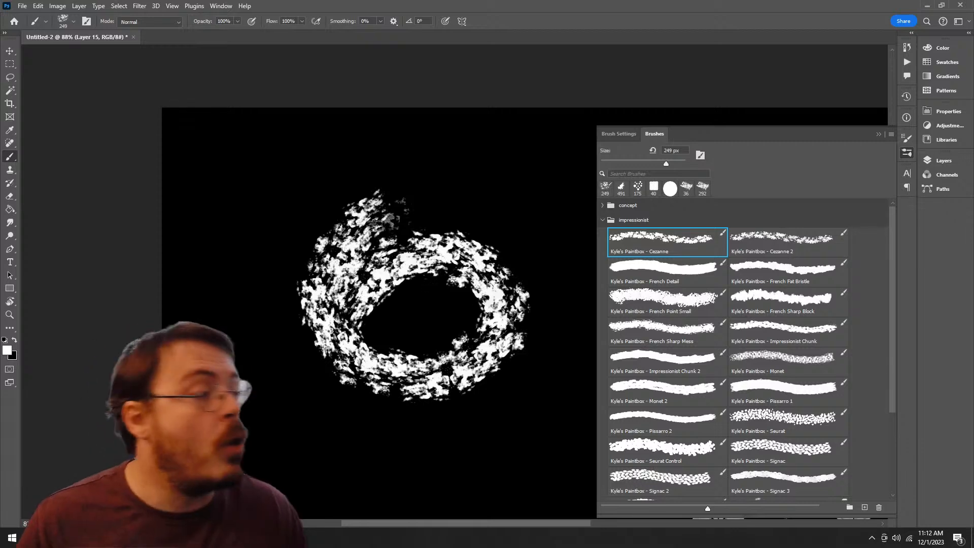
key(ctrl+z)
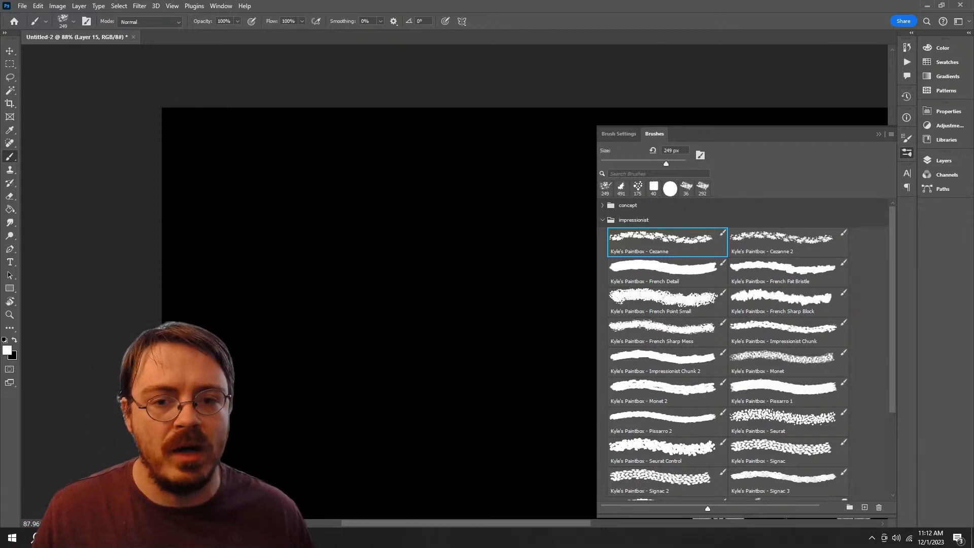
Step: Search the brushes for "pina", clear the search, and collapse the concept group
text(pina)
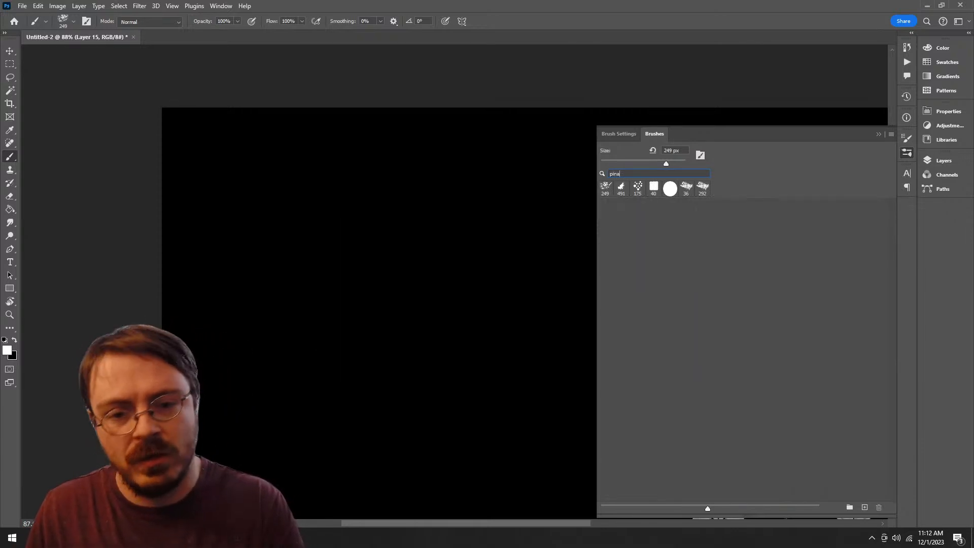
key(BackSpace)
key(BackSpace)
key(BackSpace)
key(BackSpace)
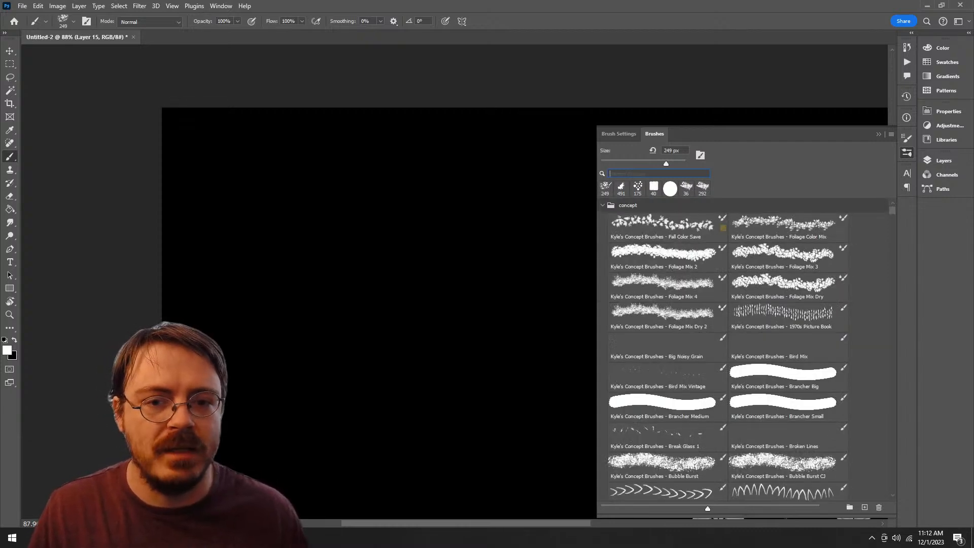
click(603, 205)
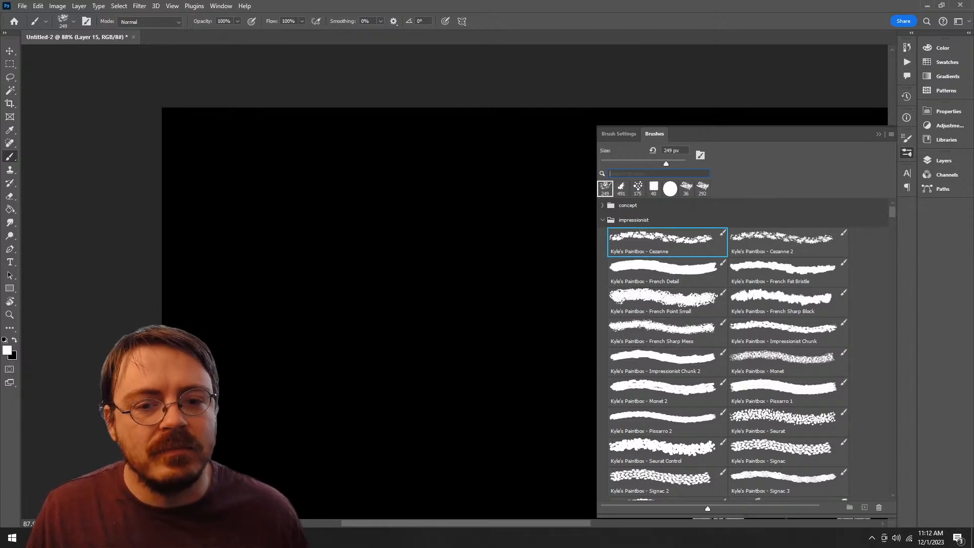
Step: Try the Kyle's Paintbox French Detail and French Fat Bristle brushes on the black canvas, undoing the test strokes
click(666, 273)
mouse_move(365, 200)
mouse_down()
mouse_move(282, 403)
mouse_move(458, 204)
mouse_move(276, 431)
mouse_up()
key(ctrl+z)
click(788, 273)
key(ctrl+z)
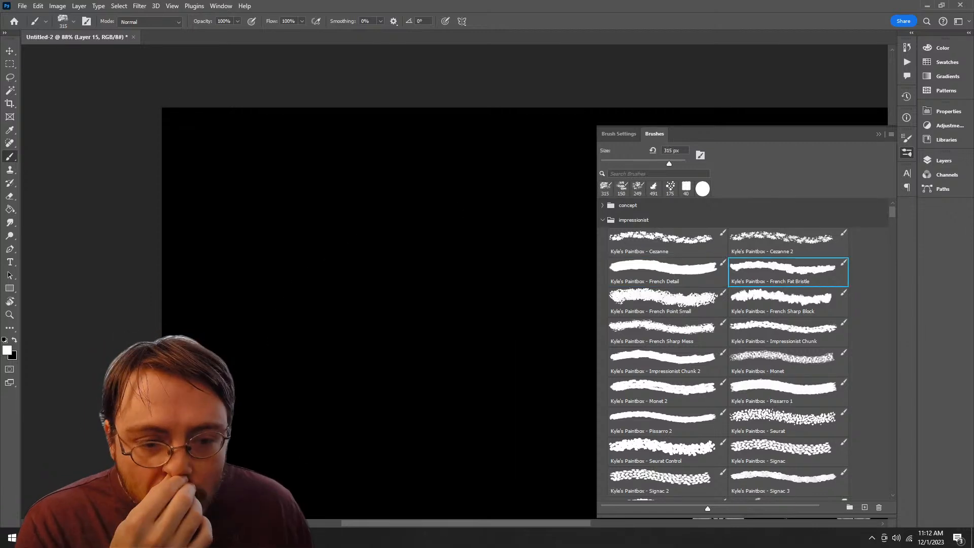
Step: Try the Kyle's Paintbox Seurat and Van Gogh Blocky brushes with large curved strokes, undoing each one
scroll(725, 350, down, 1)
scroll(725, 350, down, 3)
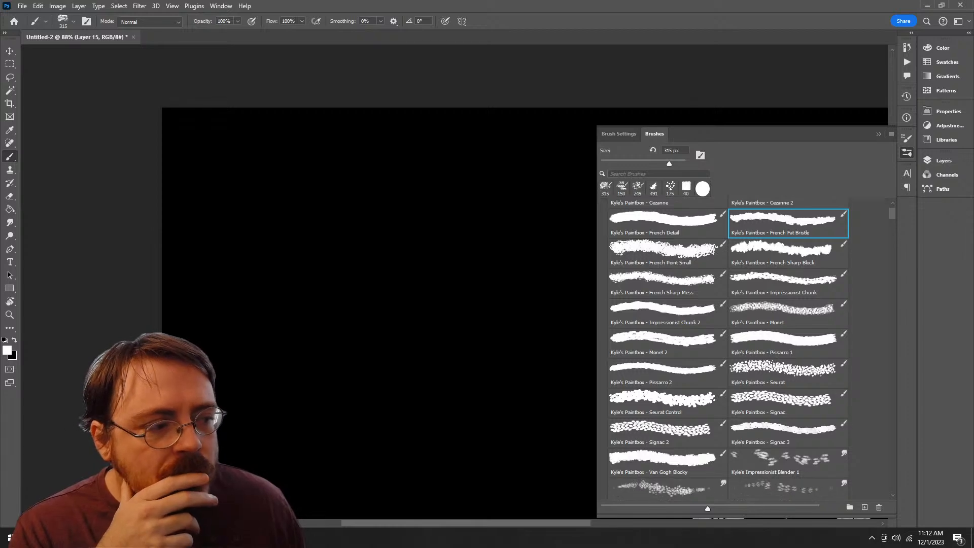
scroll(725, 345, down, 1)
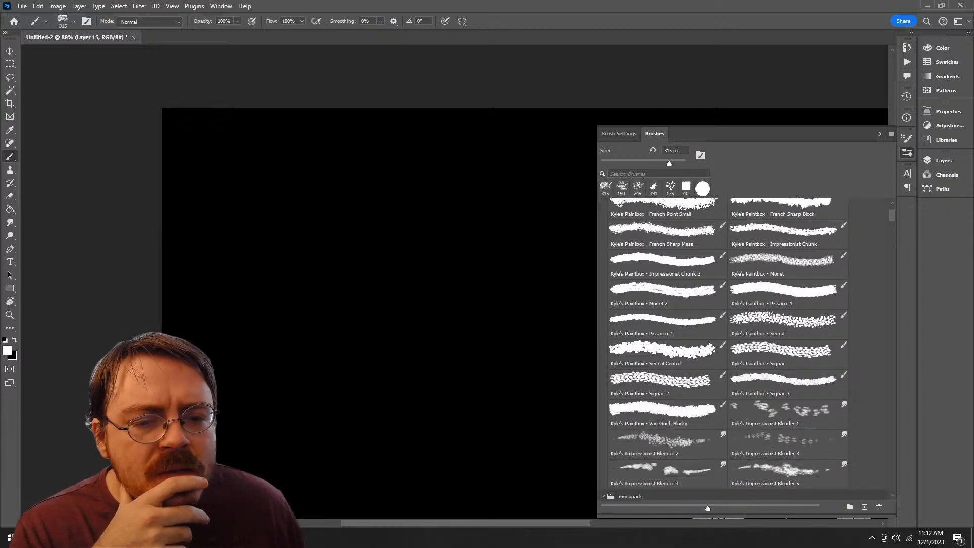
click(781, 319)
mouse_move(406, 163)
mouse_down()
mouse_move(482, 380)
mouse_move(289, 325)
mouse_up()
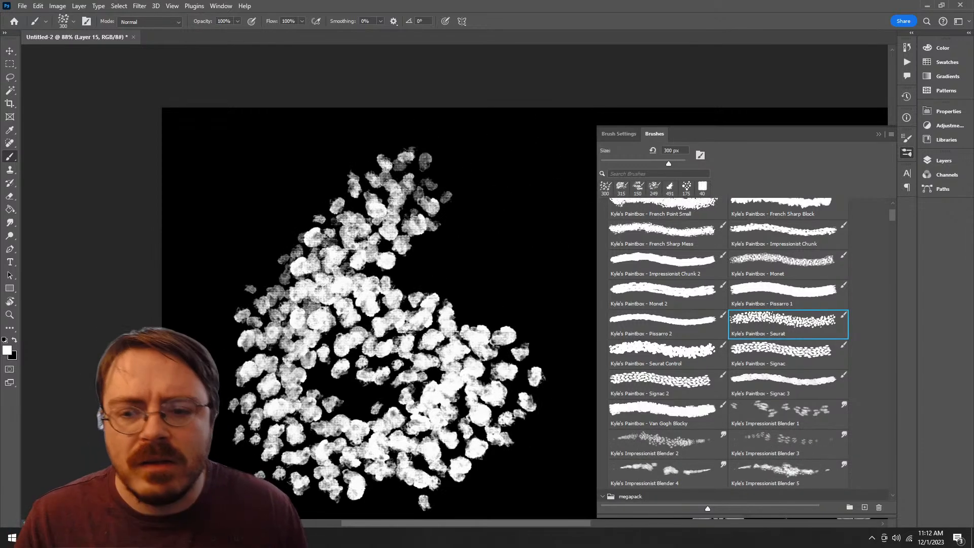
scroll(385, 324, up, 1)
key(ctrl+z)
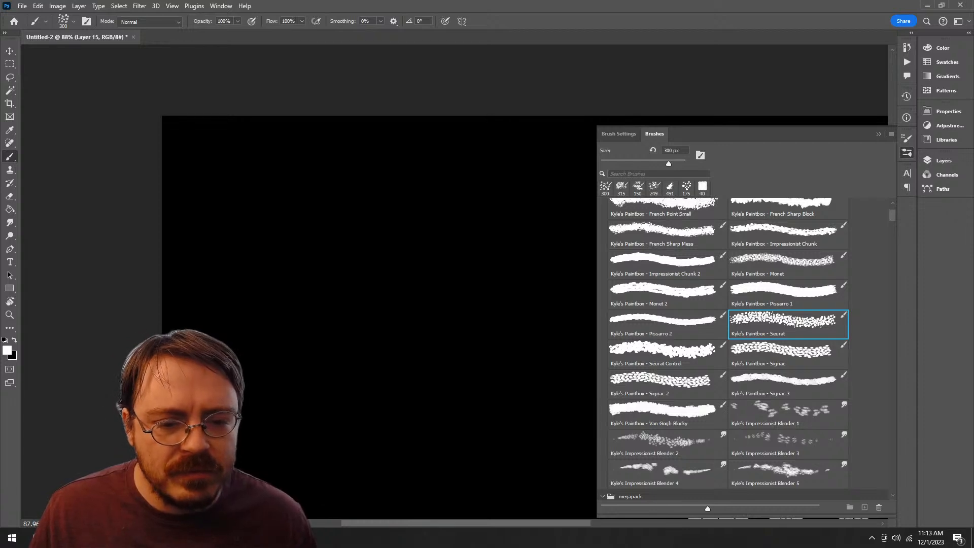
click(665, 410)
mouse_move(373, 210)
mouse_down()
mouse_move(391, 403)
mouse_move(426, 340)
mouse_move(507, 360)
mouse_up()
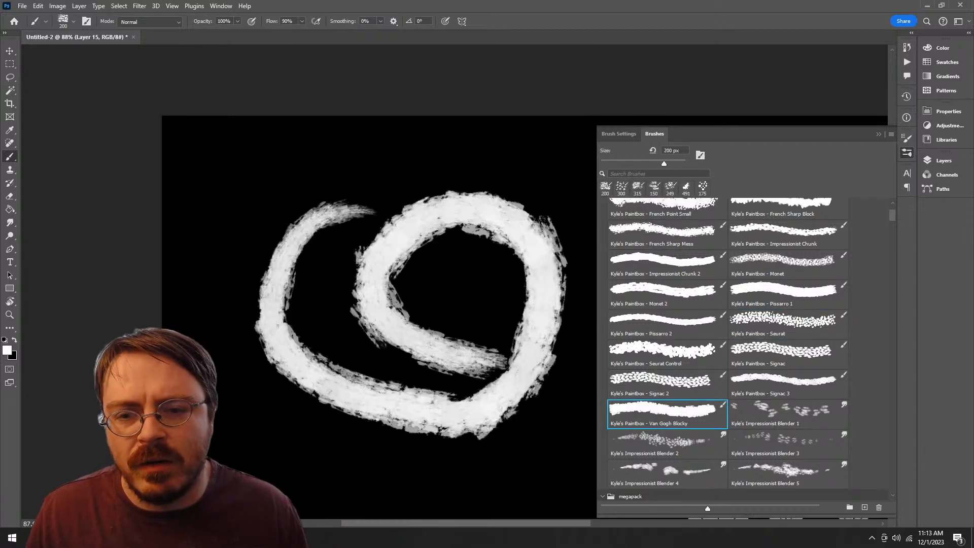
key(ctrl+z)
Step: Select the Kyle's Impressionist Blender 2 brush and look through the other brushes in the impressionist group
scroll(742, 348, down, 2)
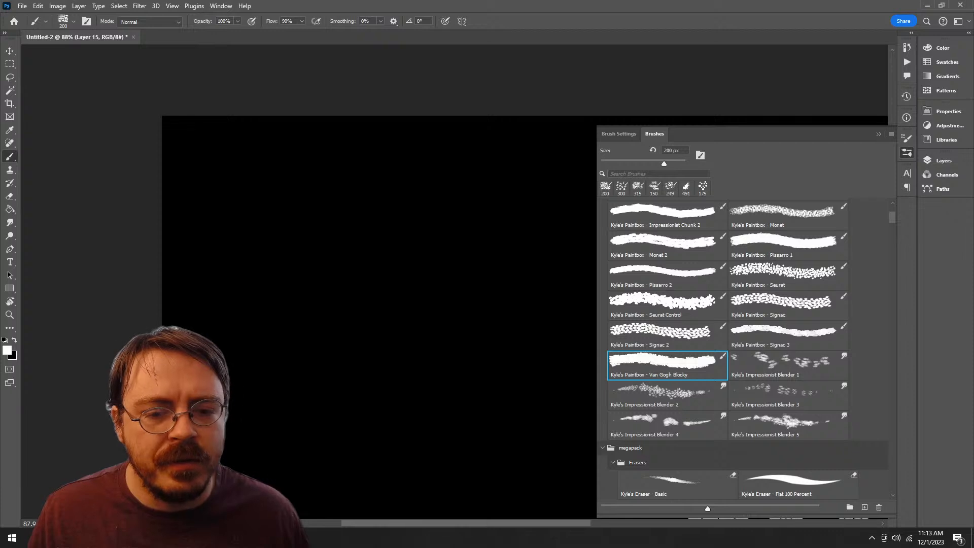
click(666, 395)
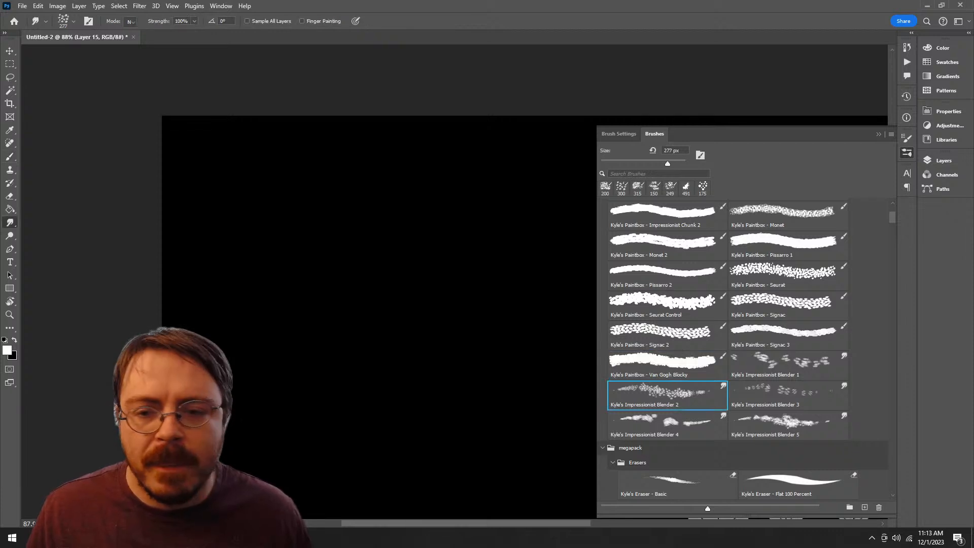
scroll(742, 348, up, 6)
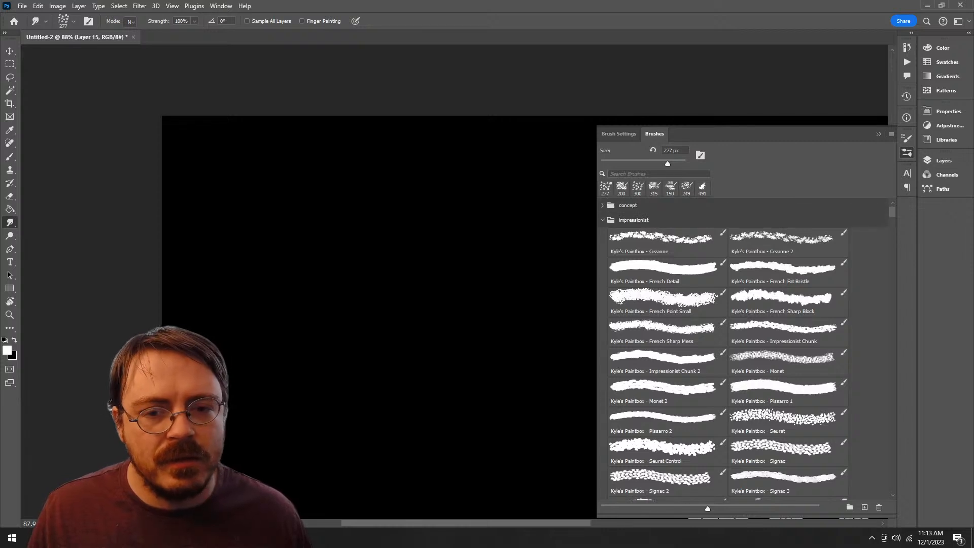
scroll(743, 348, down, 6)
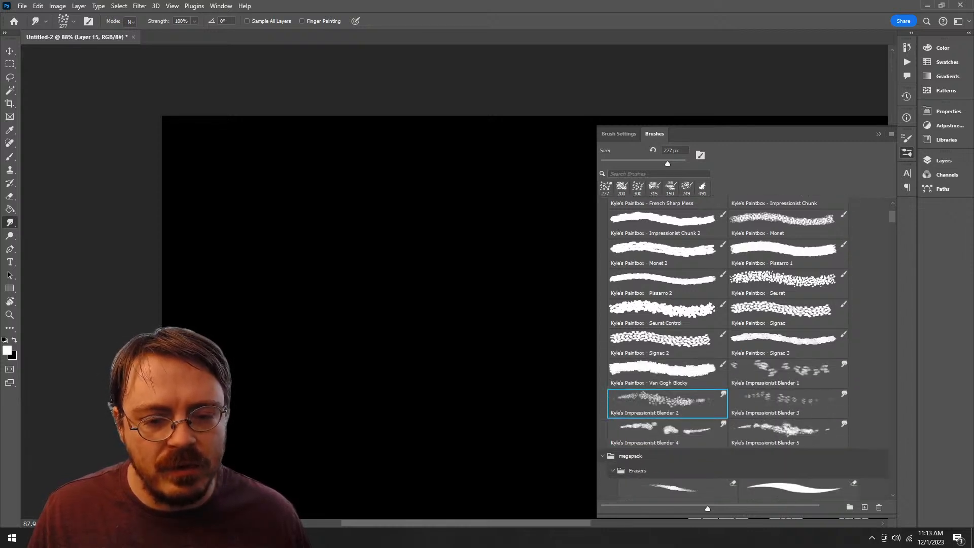
scroll(742, 349, up, 1)
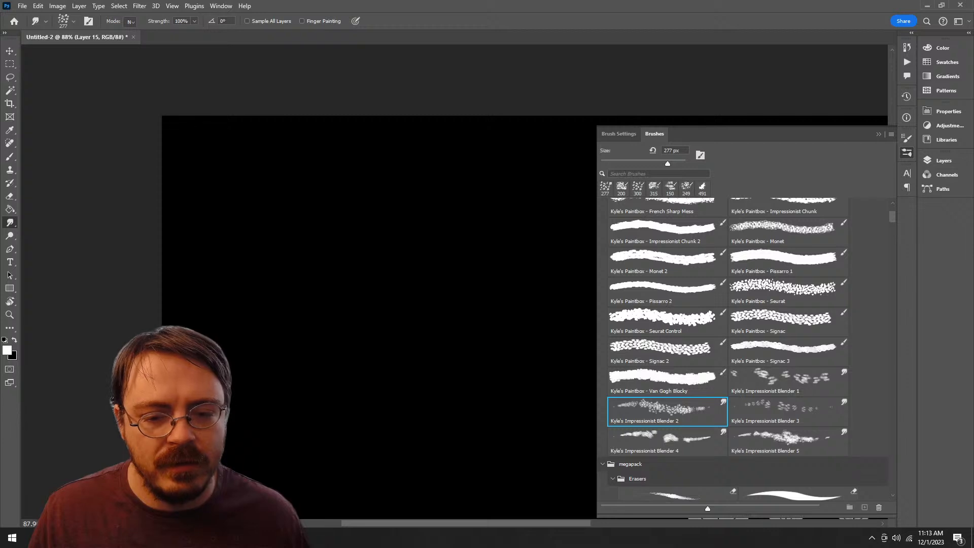
Step: Collapse the megapack group and return to the start of the impressionist brushes
click(630, 464)
click(603, 464)
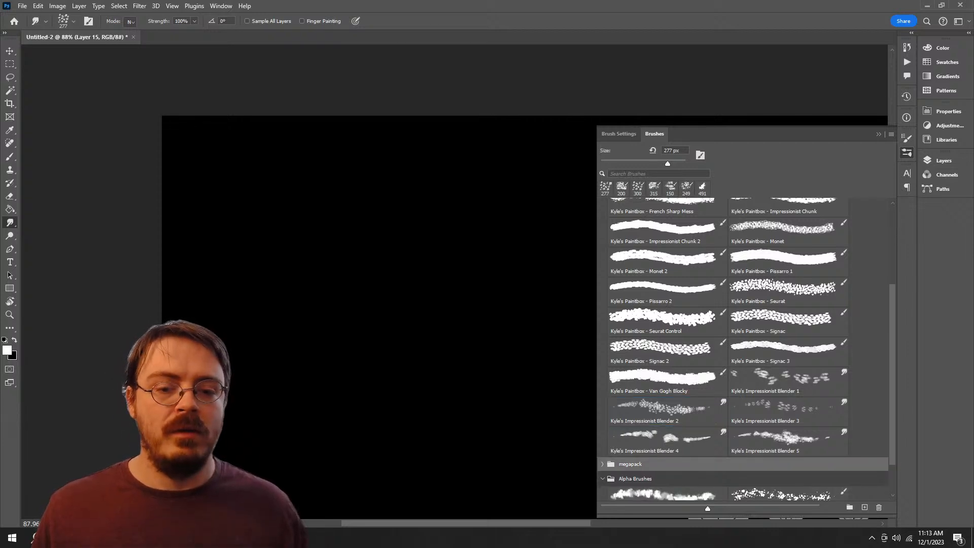
scroll(742, 350, up, 8)
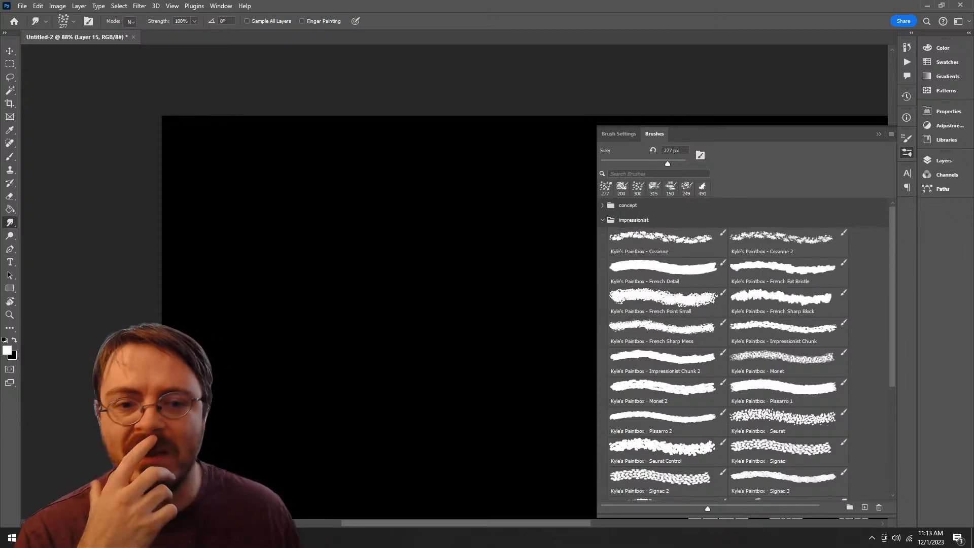
Step: Delete the impressionist brush group together with its brushes
click(633, 220)
key(Delete)
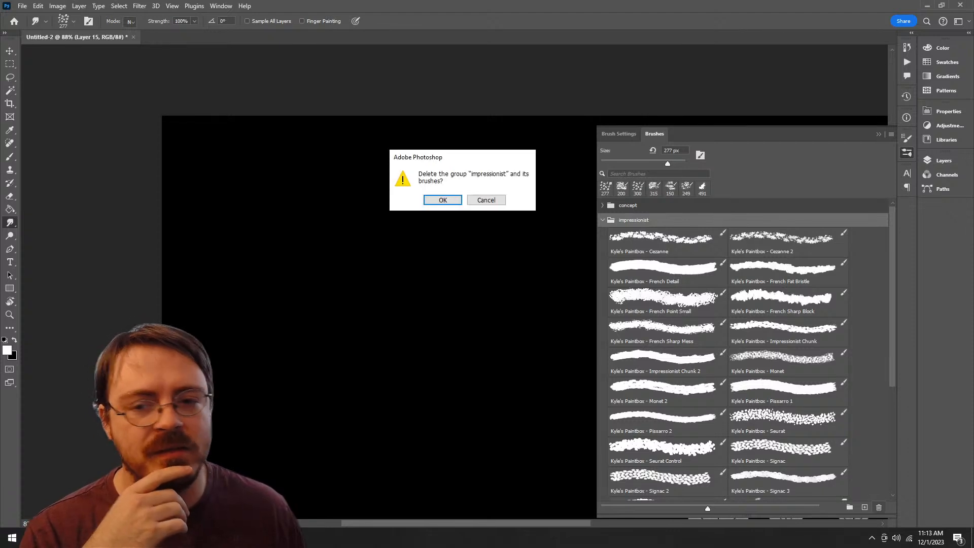
key(Return)
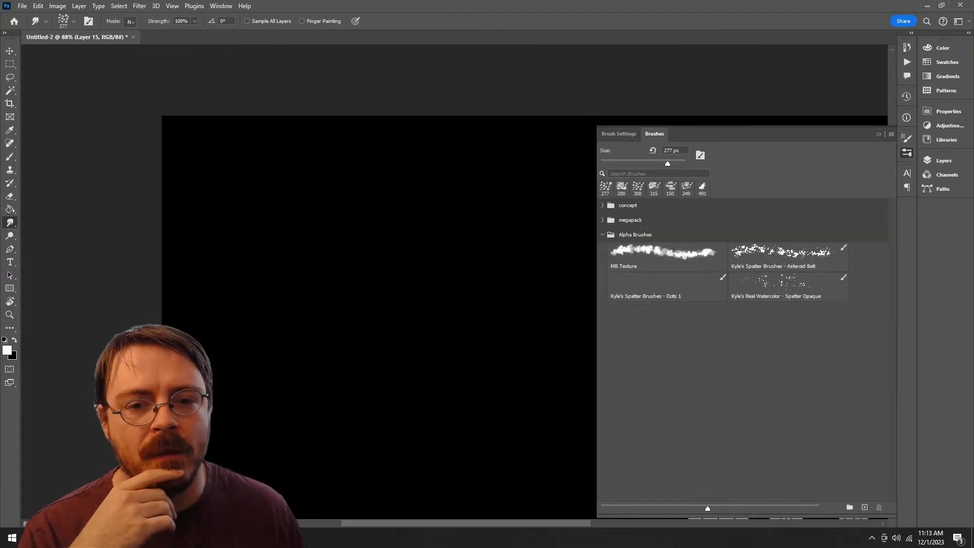
Step: Expand the concept group and try the Fall Color Save brush with a long winding stroke, undoing the test
click(602, 205)
click(667, 227)
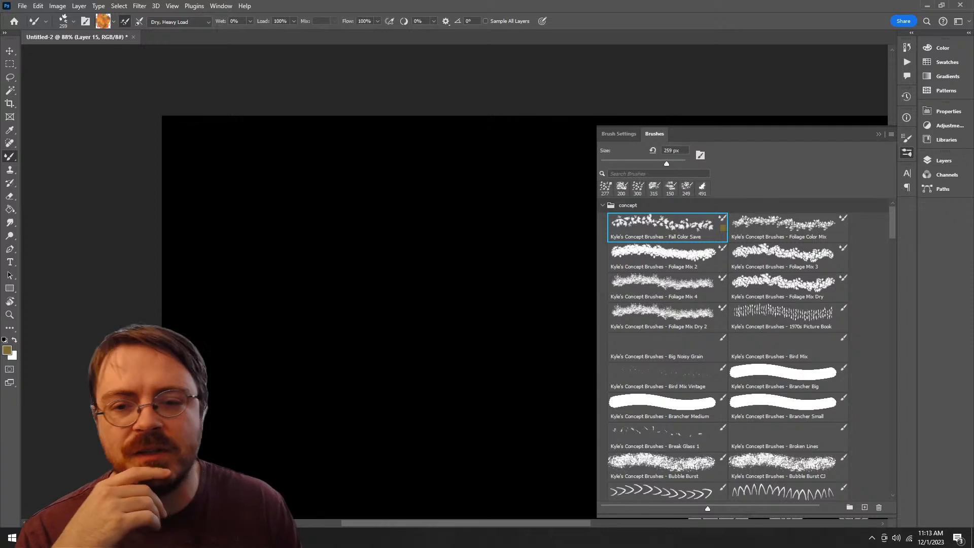
mouse_move(369, 223)
mouse_down()
mouse_move(414, 444)
mouse_move(393, 243)
mouse_up()
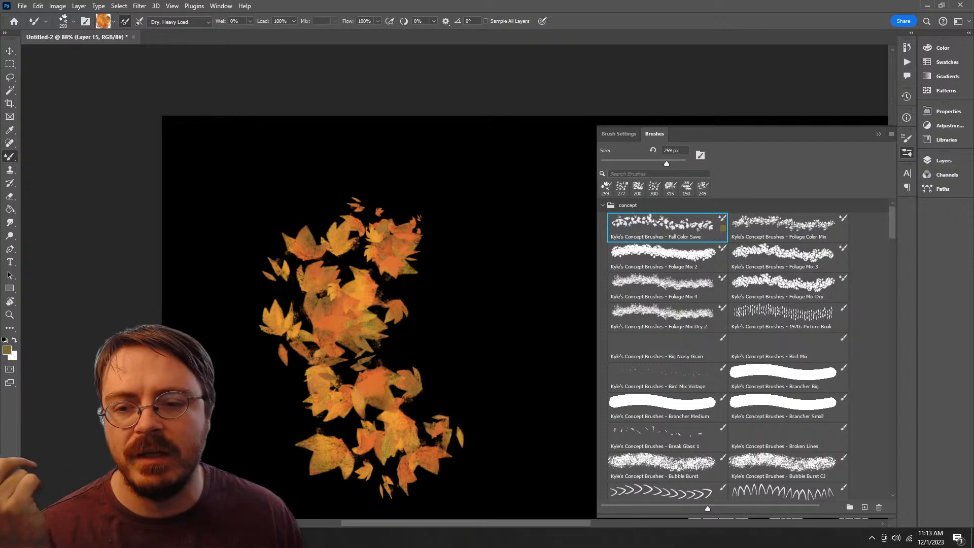
key(ctrl+z)
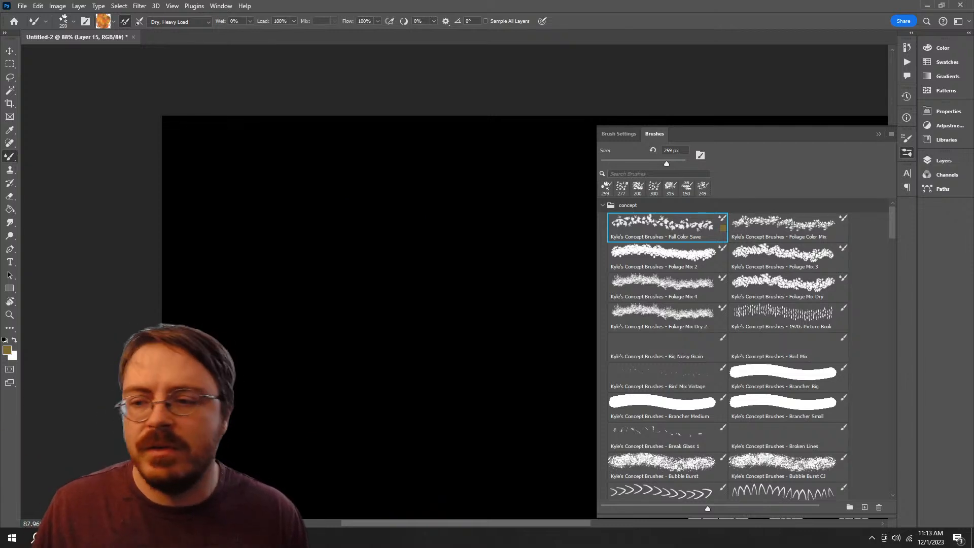
Step: Reset the colors to the defaults and sample concept brushes from Foliage Color Mix through Brancher Big
key(d)
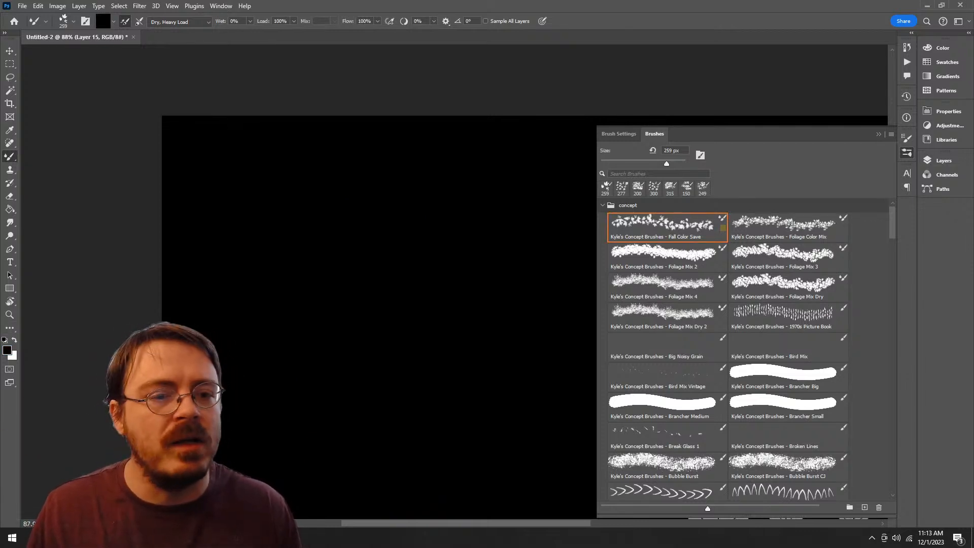
click(788, 227)
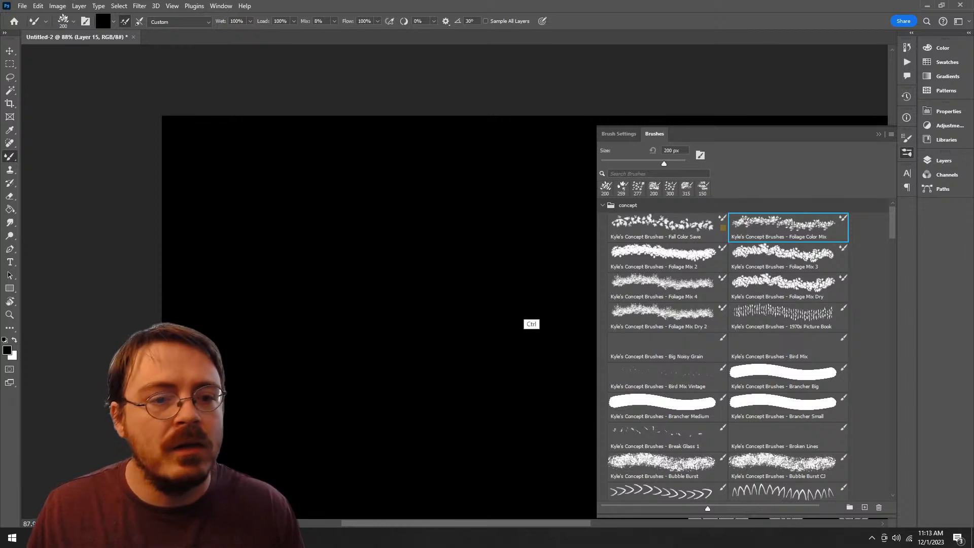
click(667, 257)
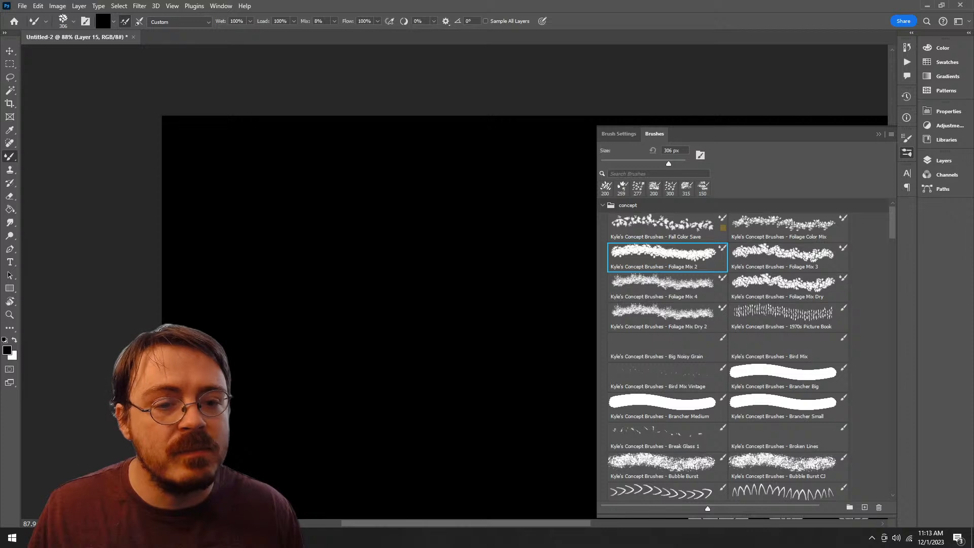
click(788, 317)
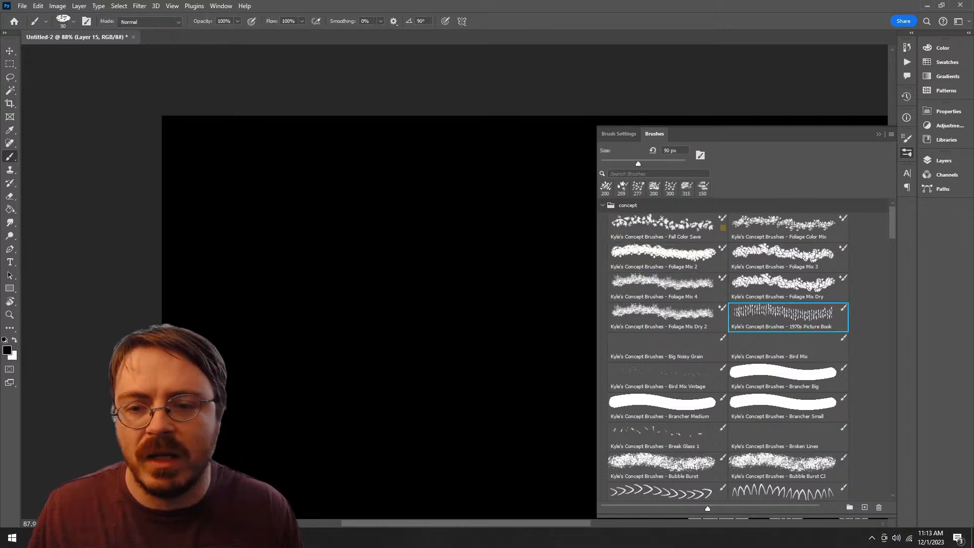
key(ctrl)
key(period)
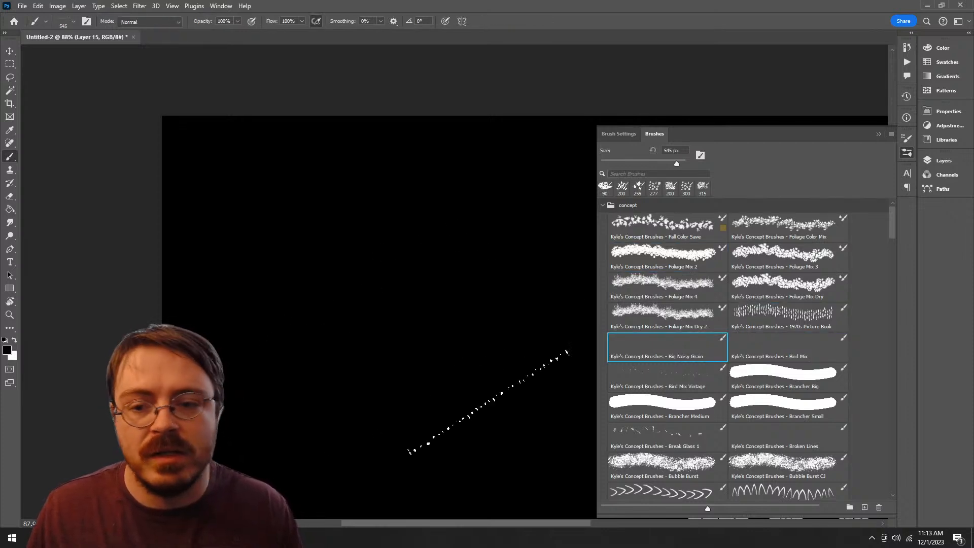
key(period)
key(period)
key(period)
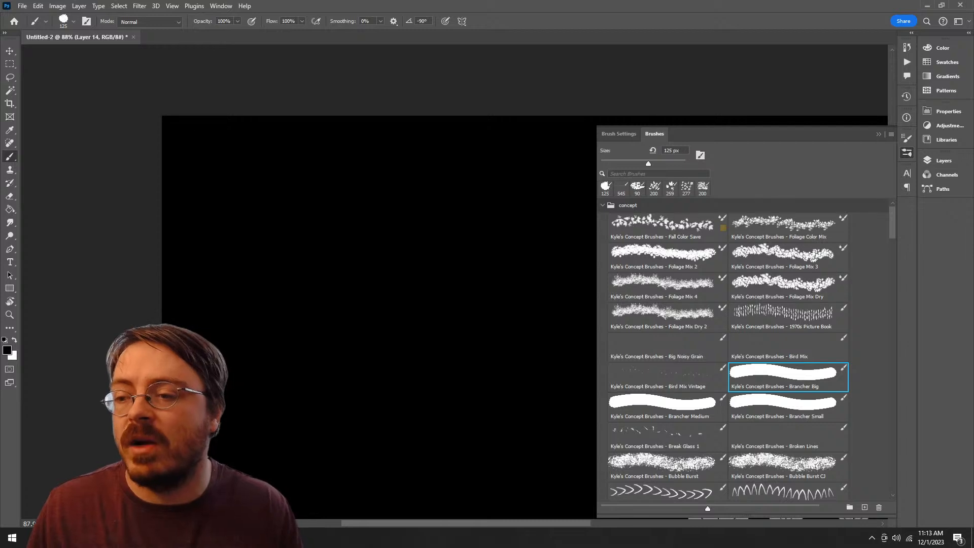
Step: Try the Foliage Mix 2 and Foliage Color Mix brushes on the black canvas, undoing each stroke
click(666, 258)
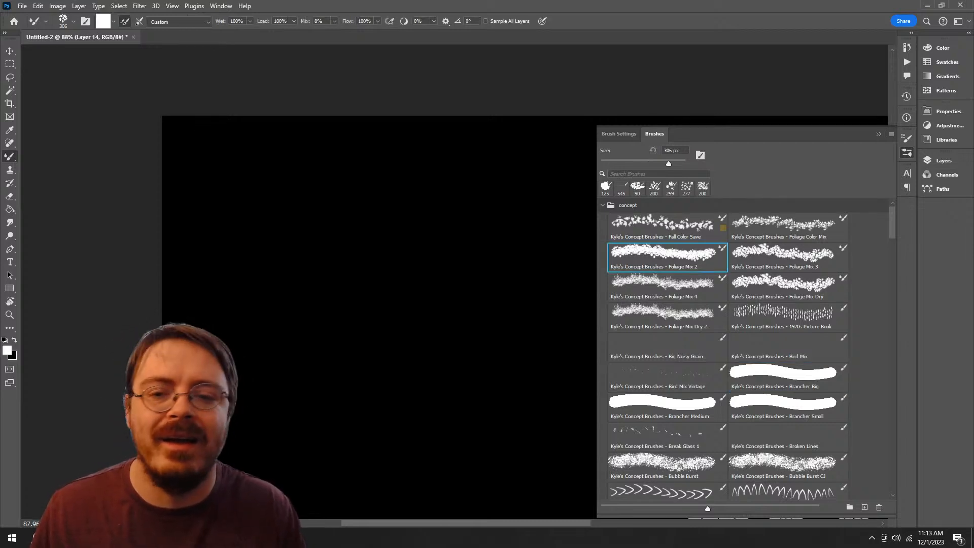
mouse_move(363, 248)
mouse_down()
mouse_move(418, 447)
mouse_move(462, 219)
mouse_up()
key(ctrl+z)
click(788, 228)
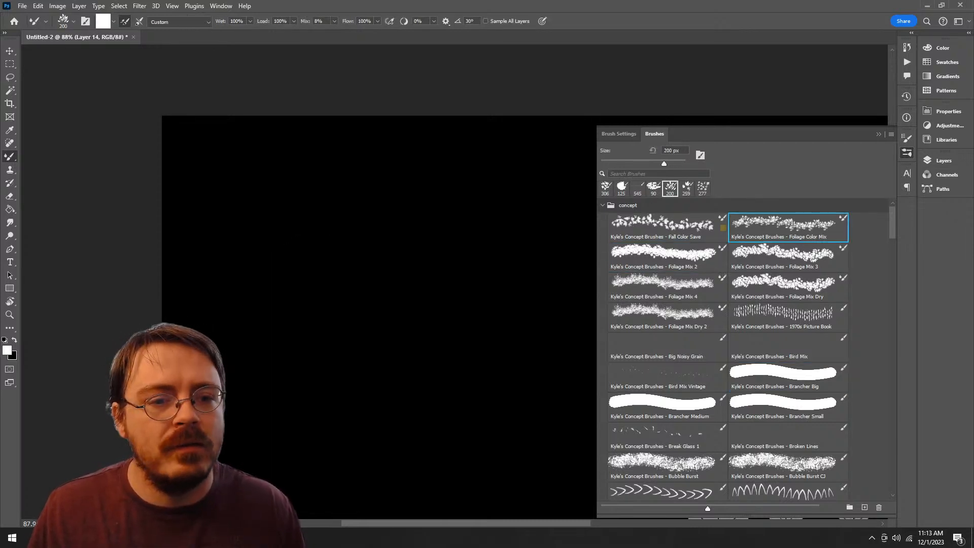
mouse_move(512, 193)
mouse_down()
mouse_move(395, 390)
mouse_move(325, 421)
mouse_up()
key(ctrl+z)
Step: Try the Foliage Mix 3 and Foliage Mix 4 brushes with one stroke each, undoing both
click(788, 258)
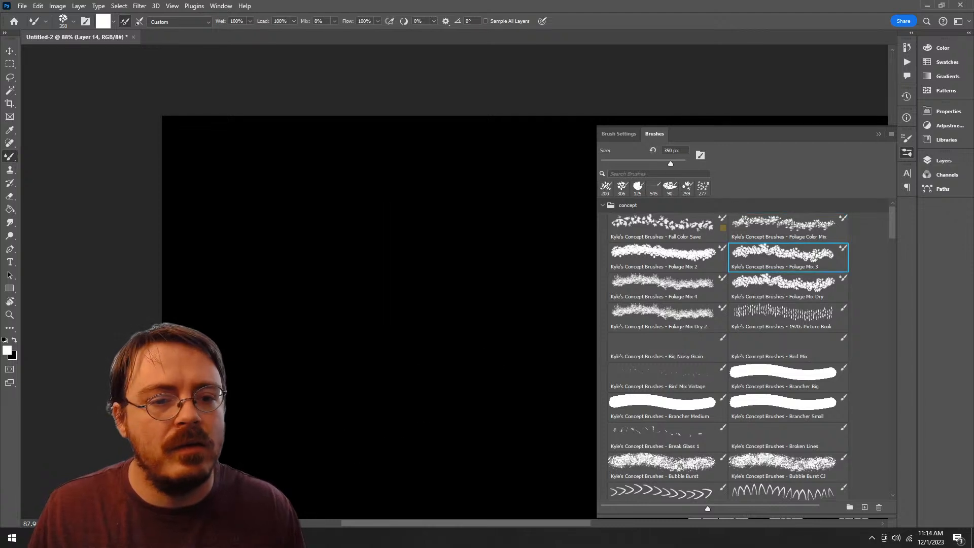
mouse_move(456, 223)
mouse_down()
mouse_move(365, 405)
mouse_move(431, 482)
mouse_up()
key(ctrl+z)
click(667, 287)
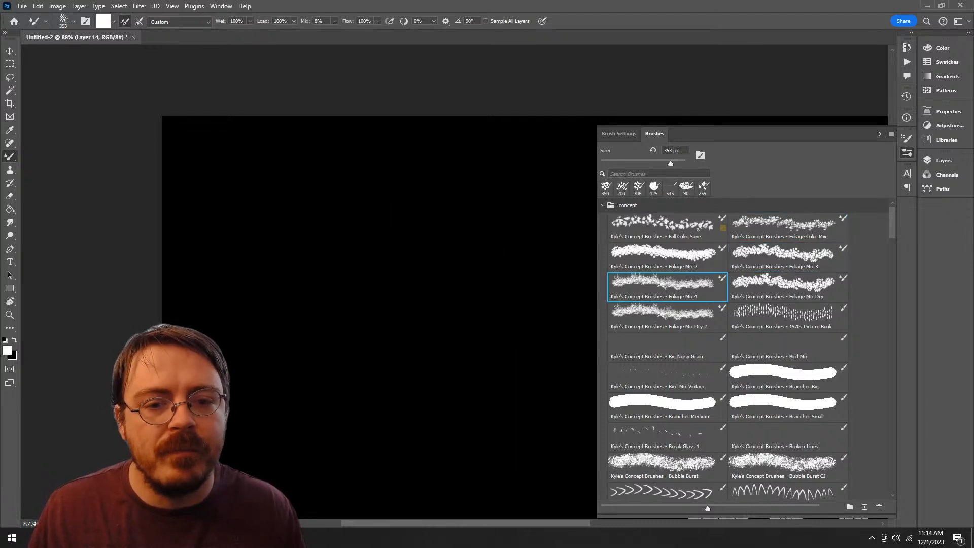
drag(426, 276, 391, 464)
key(ctrl+z)
Step: Test the Foliage Mix Dry 2 and Big Noisy Grain brushes on the canvas, undoing the strokes
click(667, 318)
mouse_move(446, 256)
mouse_down()
mouse_move(294, 335)
mouse_move(304, 454)
mouse_up()
key(ctrl+z)
click(666, 348)
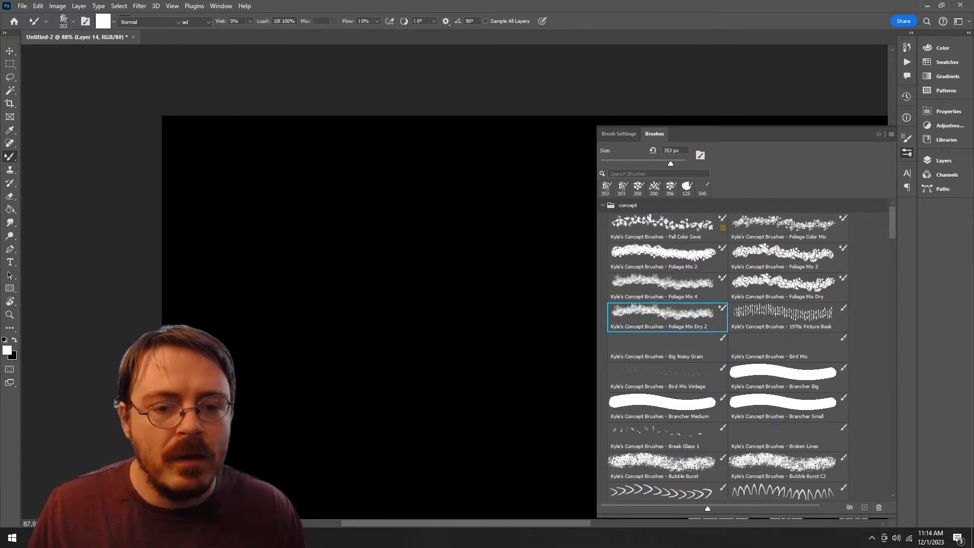
mouse_move(469, 292)
mouse_down()
mouse_move(406, 394)
mouse_move(510, 415)
mouse_up()
key(ctrl+z)
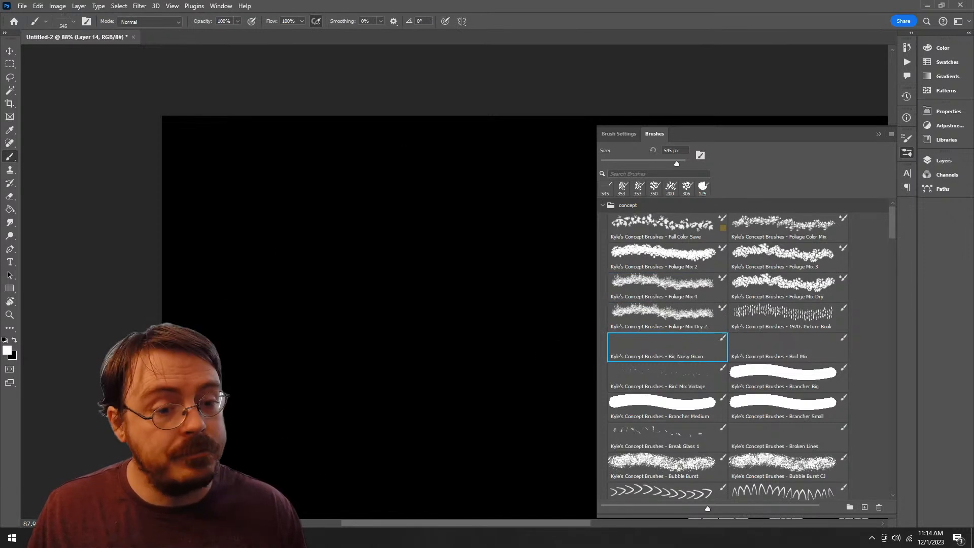
Step: Try the Bird Mix and Break Glass 1 concept brushes with loose strokes, undoing the results
click(788, 347)
mouse_move(449, 225)
mouse_down()
mouse_move(337, 345)
mouse_move(355, 385)
mouse_up()
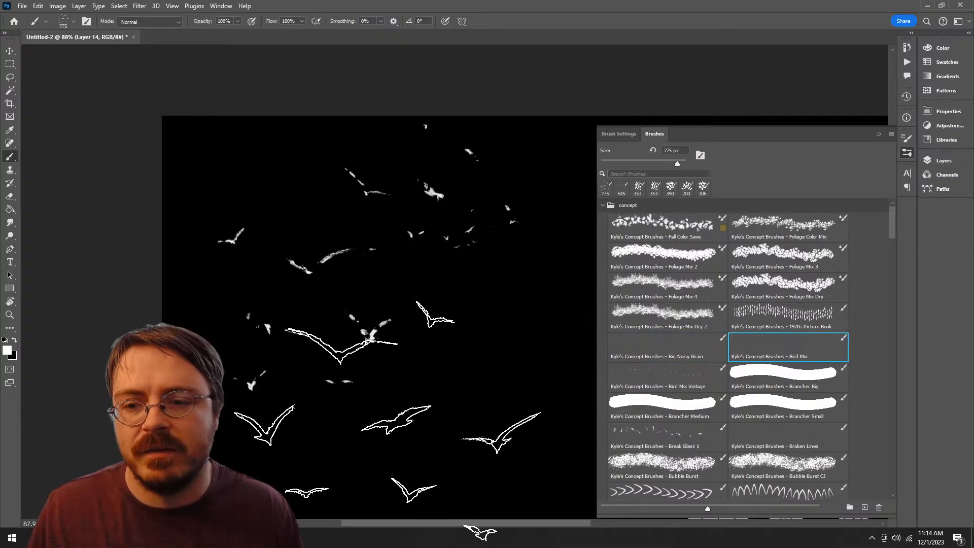
key(ctrl+z)
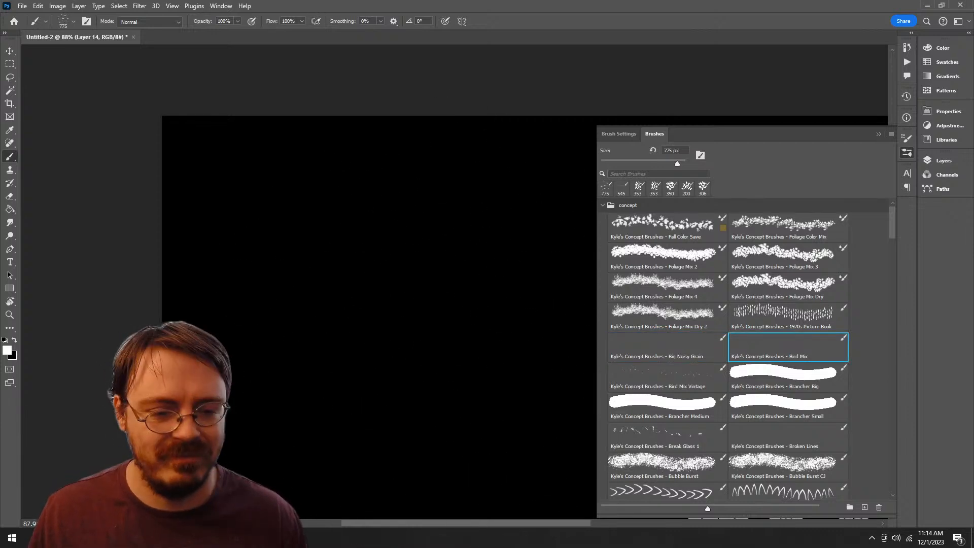
click(667, 436)
drag(362, 315, 359, 460)
drag(451, 229, 331, 379)
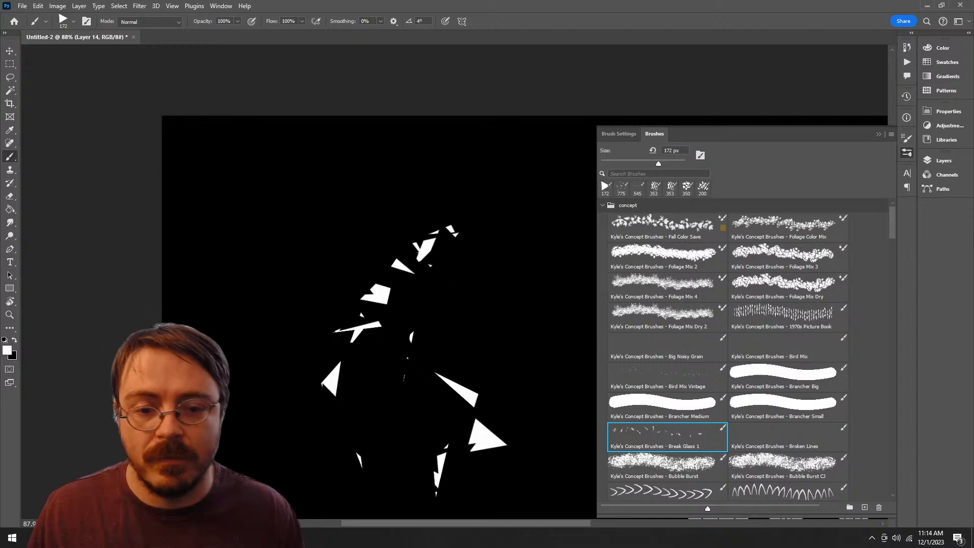
key(ctrl+z)
Step: Try the Bubble Burst CJ brush with a large curved stroke and undo it
scroll(725, 349, down, 8)
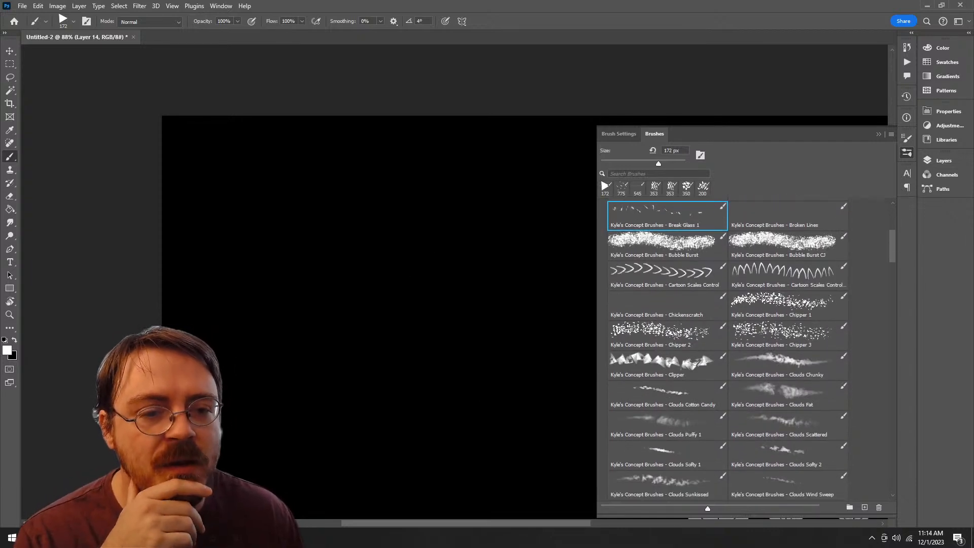
click(781, 243)
mouse_move(380, 218)
mouse_down()
mouse_move(304, 350)
mouse_move(522, 187)
mouse_move(492, 259)
mouse_up()
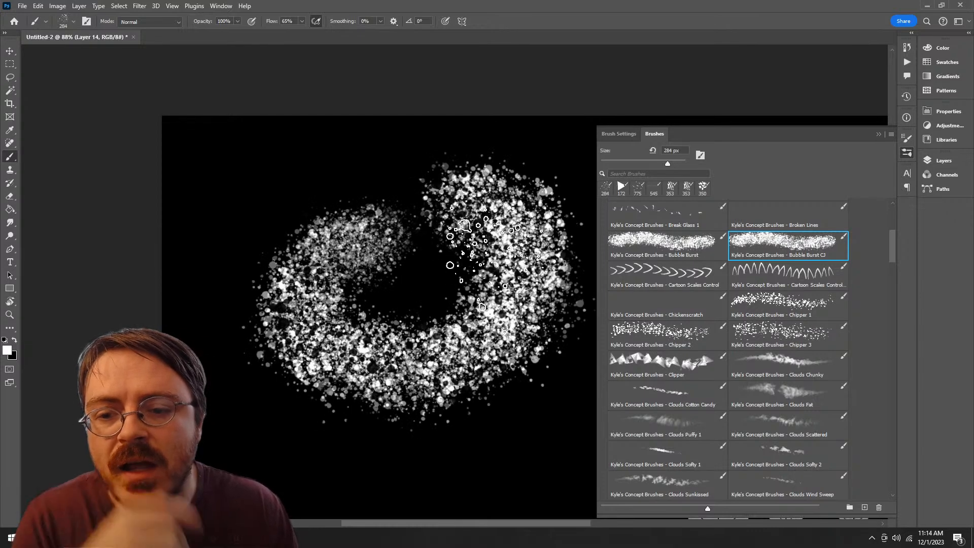
key(ctrl+z)
Step: Build up a dense round patch with overlapping strokes of the Bubble Burst brush, and undo all of them
click(661, 243)
mouse_move(431, 213)
mouse_down()
mouse_move(419, 225)
mouse_move(494, 251)
mouse_move(482, 327)
mouse_move(447, 350)
mouse_up()
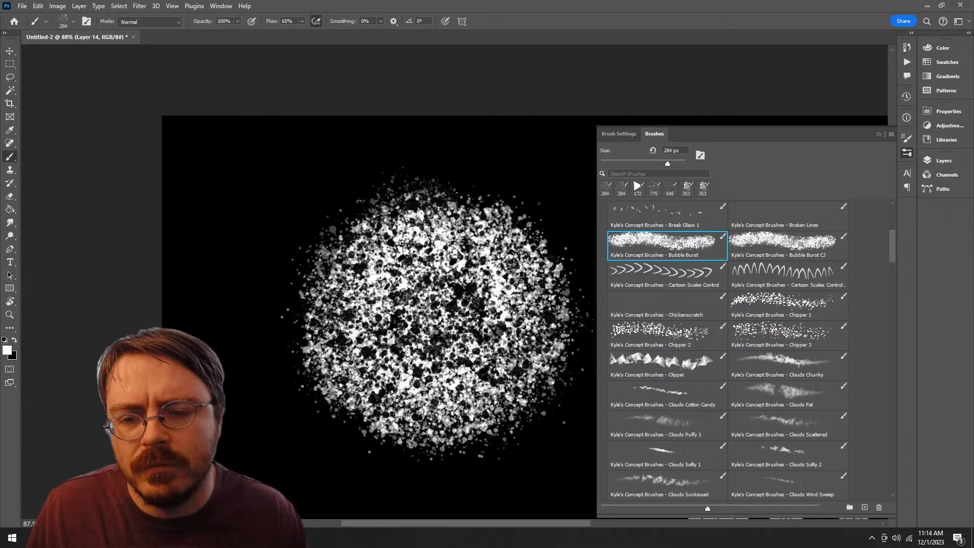
mouse_move(431, 261)
mouse_down()
mouse_move(484, 350)
mouse_move(411, 365)
mouse_move(388, 350)
mouse_move(454, 315)
mouse_up()
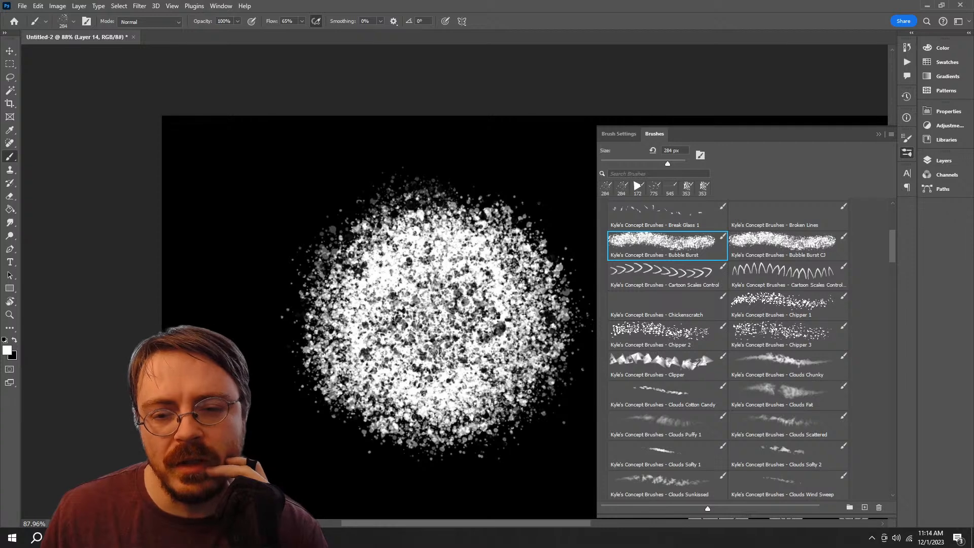
mouse_move(464, 289)
mouse_down()
mouse_move(408, 370)
mouse_move(373, 361)
mouse_move(439, 295)
mouse_move(474, 397)
mouse_move(477, 288)
mouse_up()
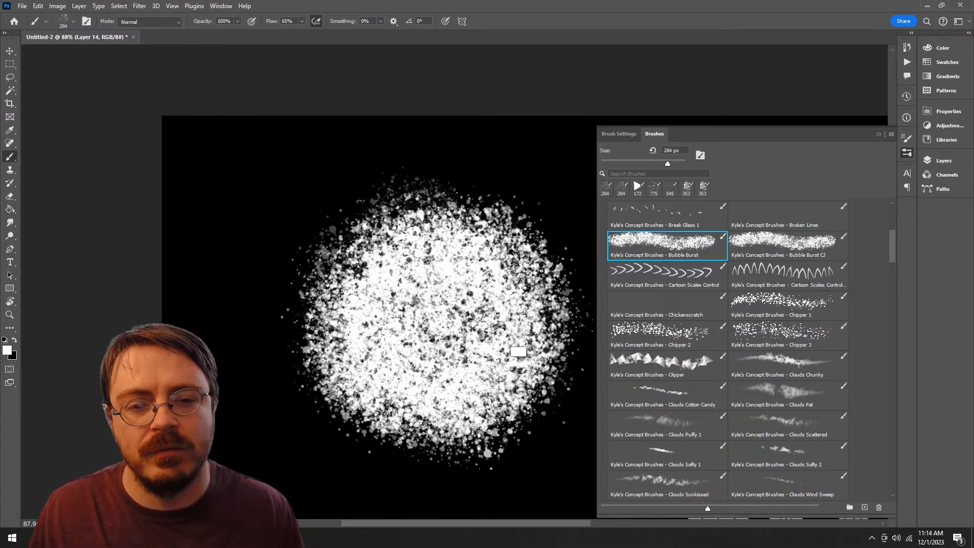
key(ctrl+z)
key(ctrl+z)
key(ctrl+z)
key(ctrl+z)
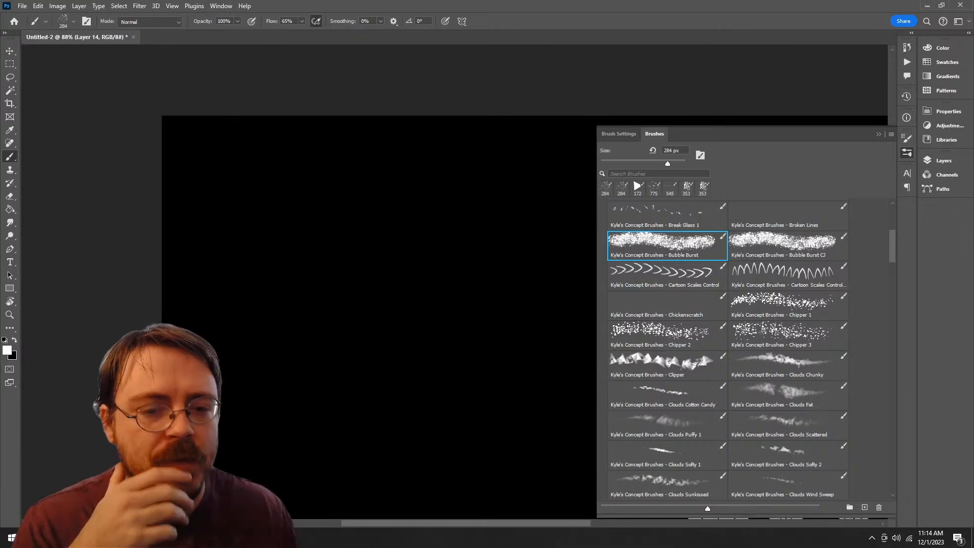
Step: Try the Chickenscratch and Clouds Chunky brushes with broad strokes, undoing each one
click(667, 306)
mouse_move(408, 218)
mouse_down()
mouse_move(350, 416)
mouse_move(367, 440)
mouse_up()
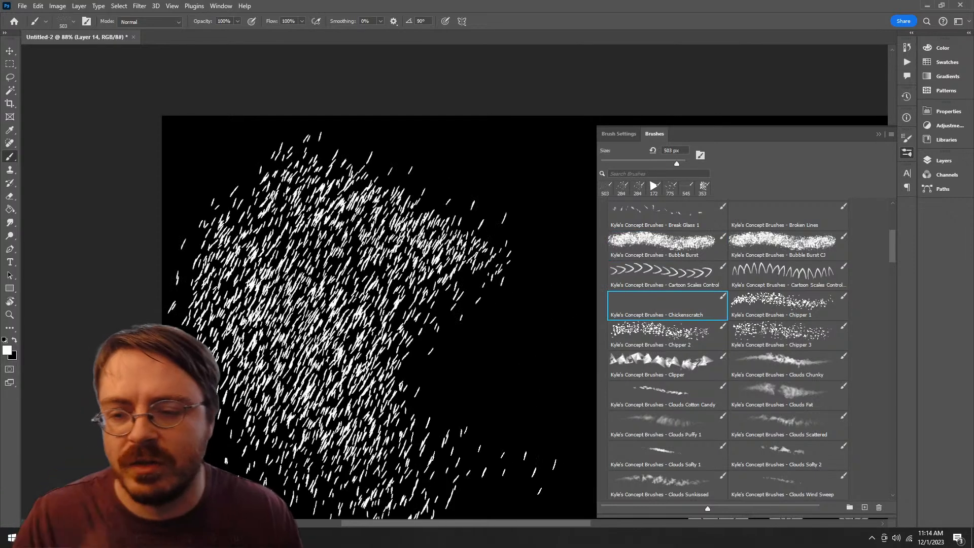
key(ctrl+z)
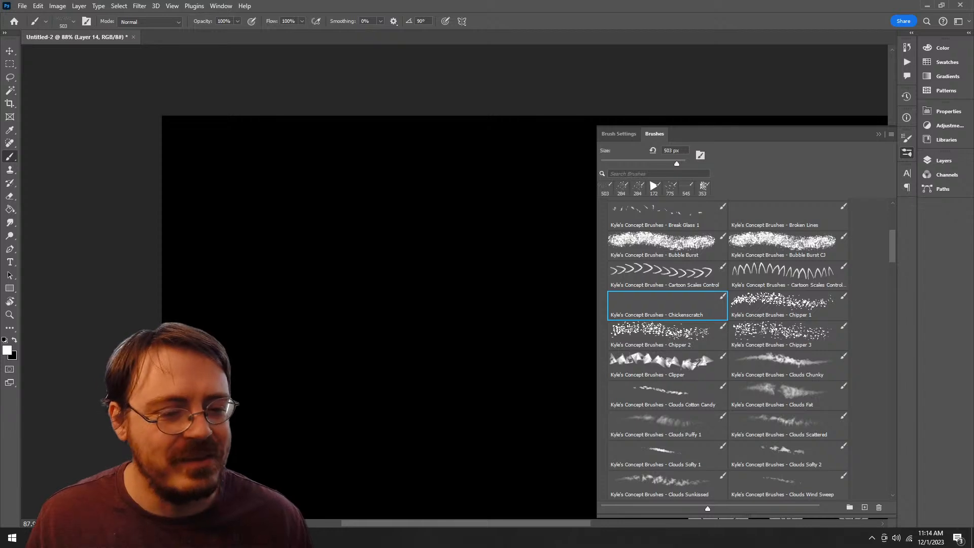
click(783, 363)
mouse_move(401, 246)
mouse_down()
mouse_move(334, 324)
mouse_move(509, 369)
mouse_move(571, 336)
mouse_up()
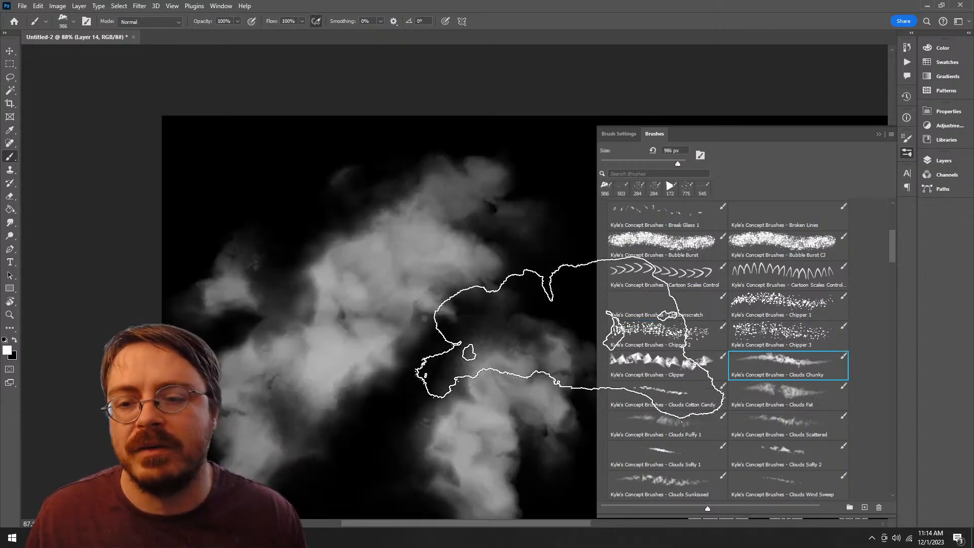
key(ctrl+z)
Step: Try the Downpour 1 and Downpour Control brushes with repeated strokes on the canvas, undoing all the streaks
scroll(727, 350, down, 7)
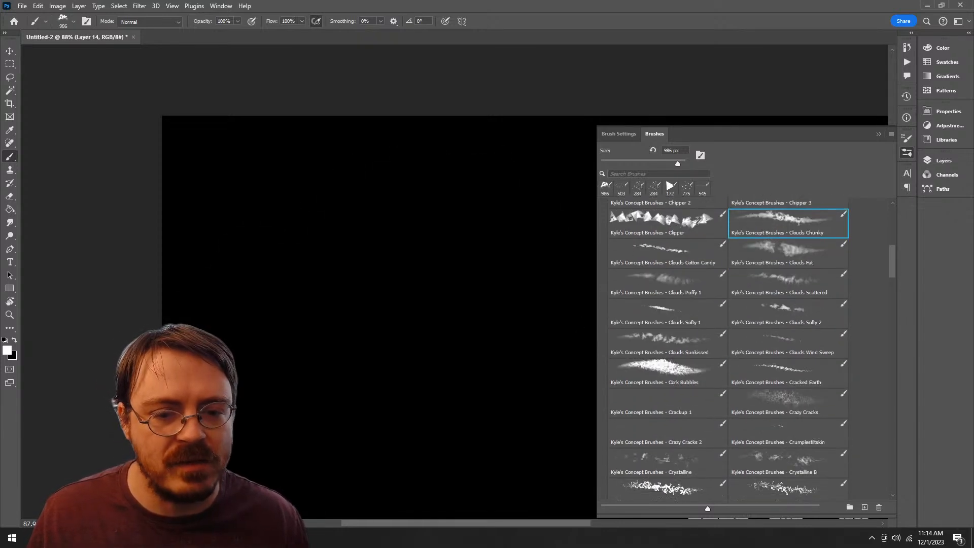
scroll(729, 349, down, 3)
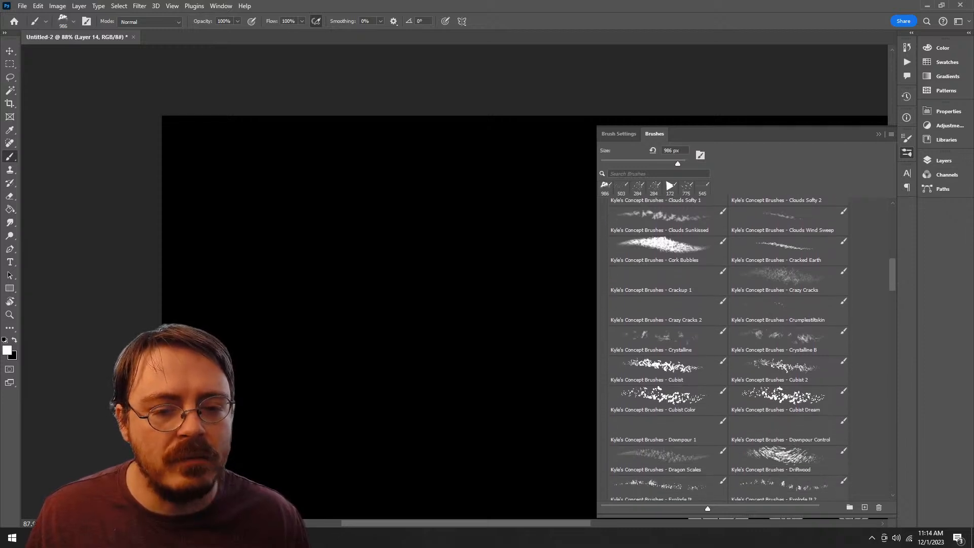
scroll(728, 350, down, 2)
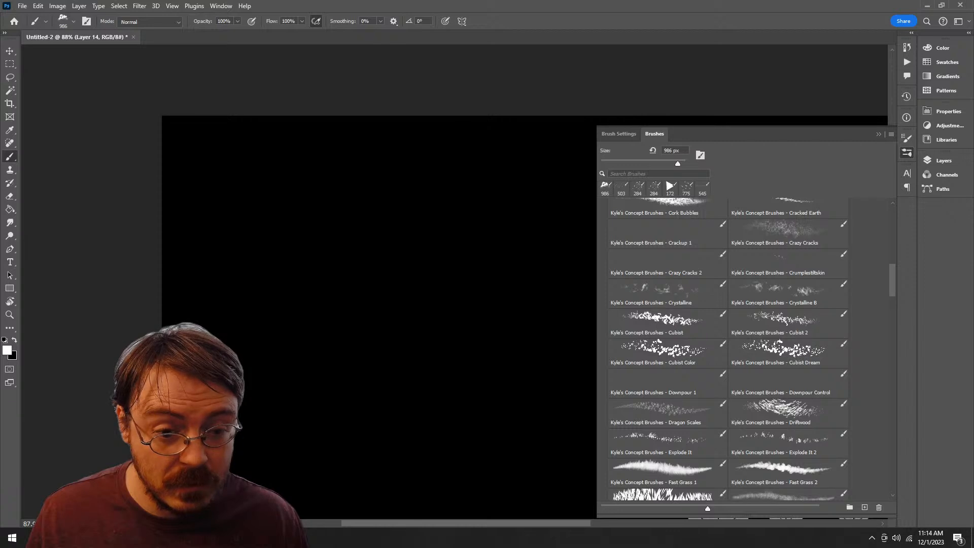
scroll(728, 349, down, 1)
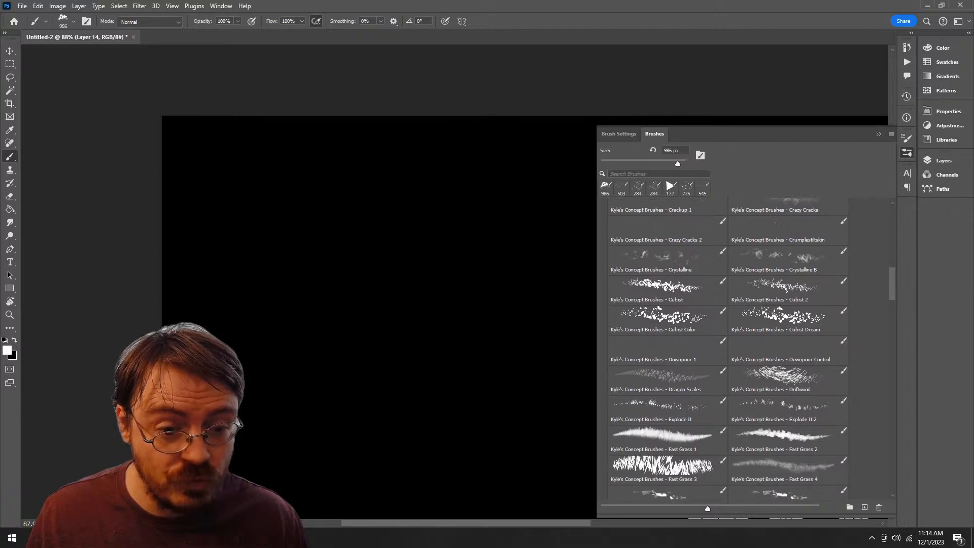
click(760, 350)
click(695, 350)
mouse_move(363, 256)
mouse_down()
mouse_move(300, 399)
mouse_move(306, 365)
mouse_up()
mouse_move(385, 315)
mouse_down()
mouse_move(477, 335)
mouse_move(375, 375)
mouse_move(426, 386)
mouse_move(486, 355)
mouse_move(387, 231)
mouse_up()
key(z)
mouse_move(442, 292)
mouse_down()
mouse_move(370, 293)
mouse_move(386, 294)
mouse_move(365, 325)
mouse_move(402, 355)
mouse_move(438, 355)
mouse_move(400, 350)
mouse_up()
key(ctrl+z)
key(ctrl+z)
key(b)
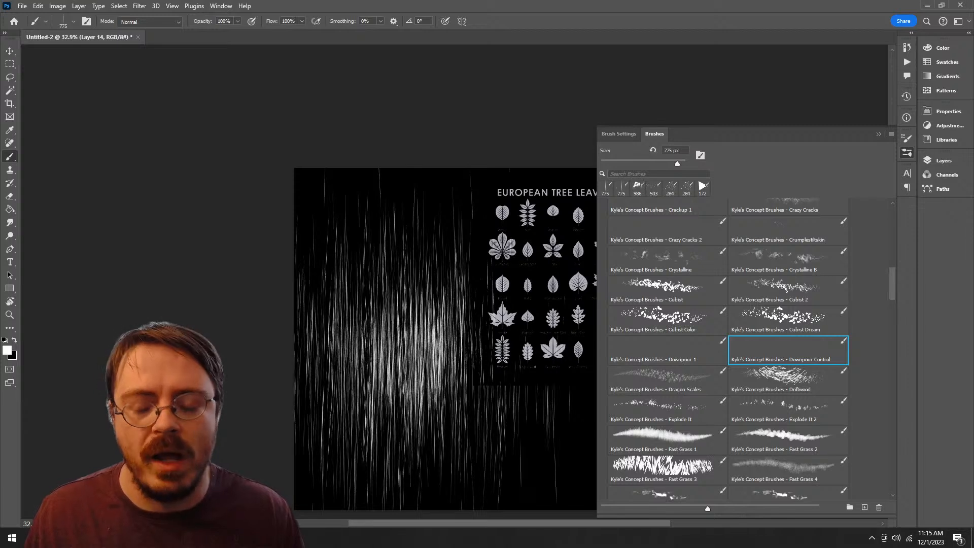
key(ctrl+z)
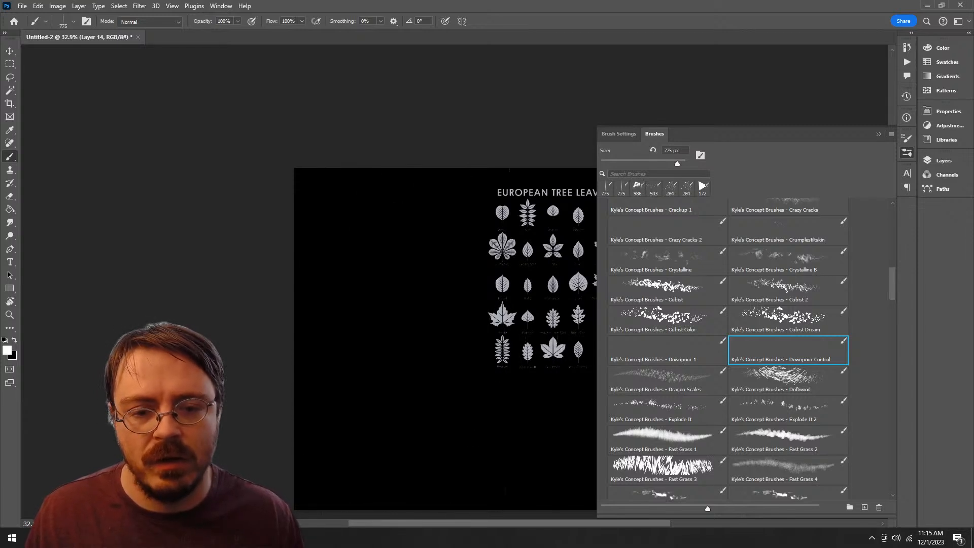
Step: Try the Downpour 1 and Downpour Control brushes again with strokes on the canvas, undoing each one
click(667, 350)
mouse_move(441, 335)
mouse_down()
mouse_move(406, 340)
mouse_move(391, 370)
mouse_move(457, 360)
mouse_move(462, 339)
mouse_up()
key(ctrl+z)
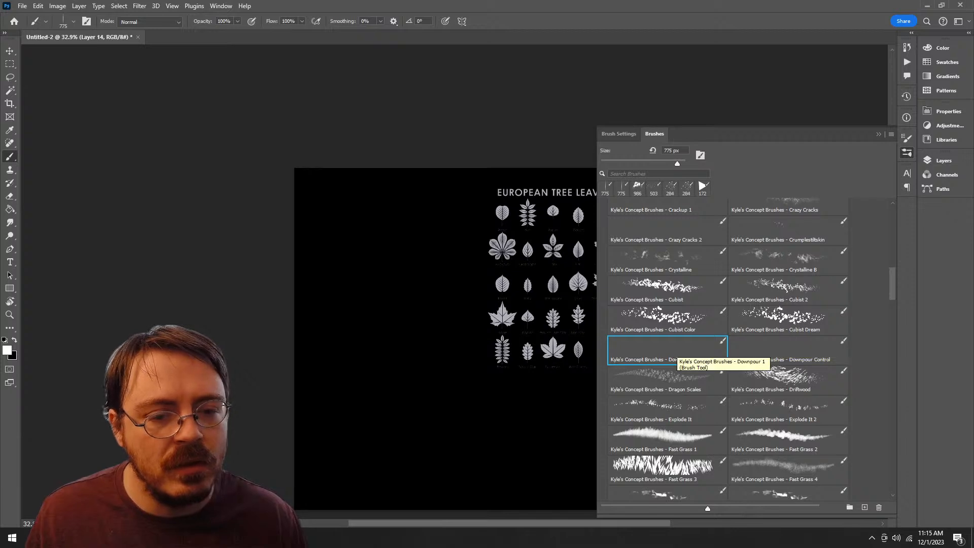
click(760, 350)
mouse_move(335, 249)
mouse_down()
mouse_move(426, 259)
mouse_move(396, 360)
mouse_move(446, 330)
mouse_up()
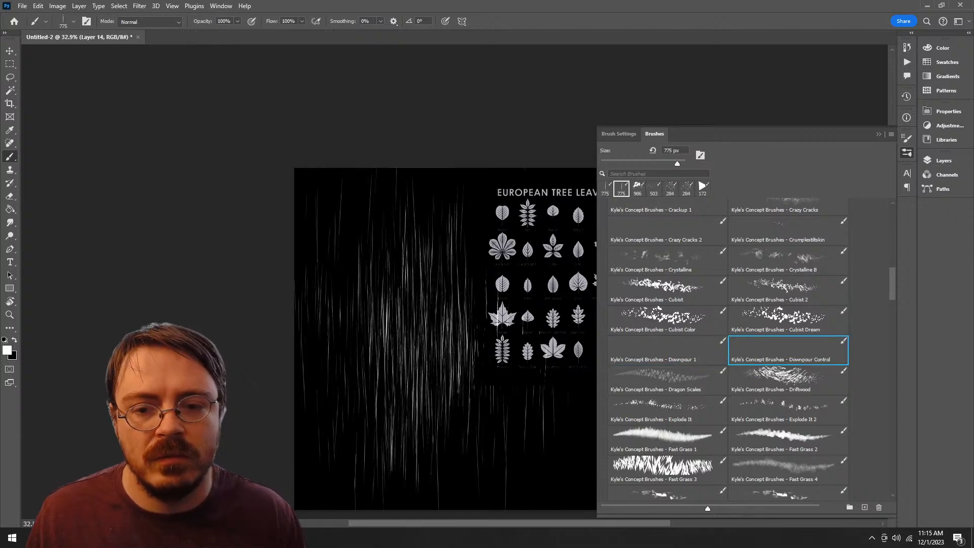
key(ctrl+z)
Step: Move the Downpour Control brush into the Alpha Brushes group and collapse that group
mouse_move(814, 354)
mouse_down()
mouse_move(807, 498)
mouse_move(755, 496)
mouse_move(695, 434)
mouse_up()
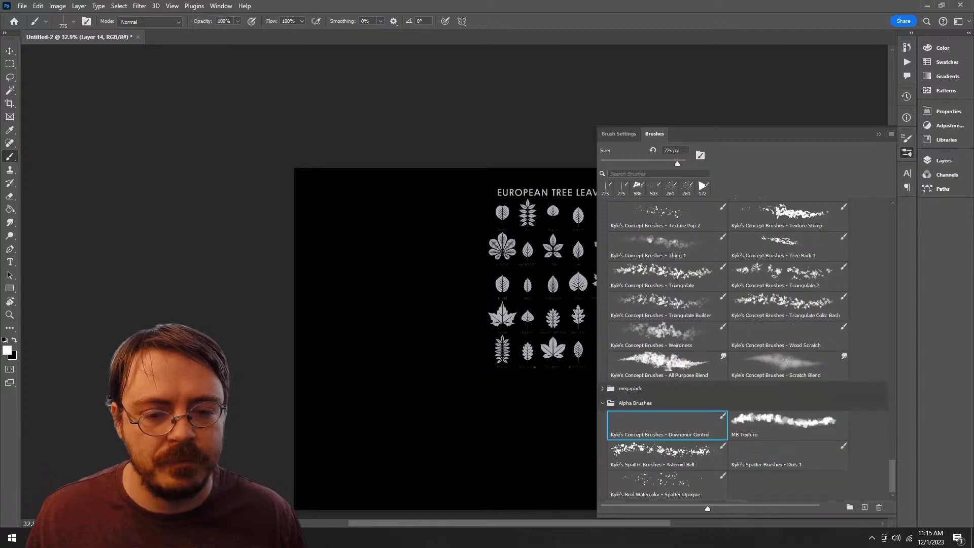
click(602, 403)
scroll(751, 350, up, 15)
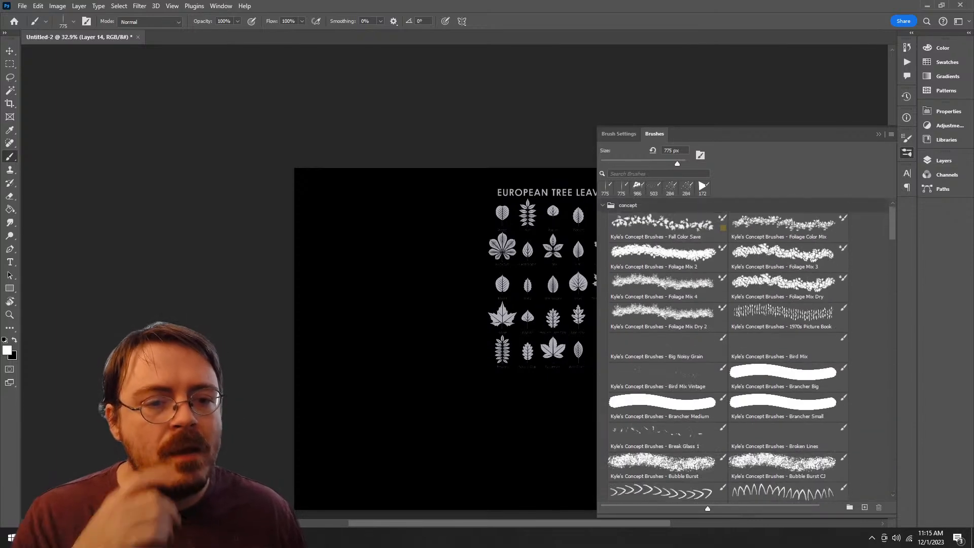
Step: Try the Flame On and Fast Grass 4 brushes with broad strokes on the canvas, undoing each one
scroll(751, 350, down, 10)
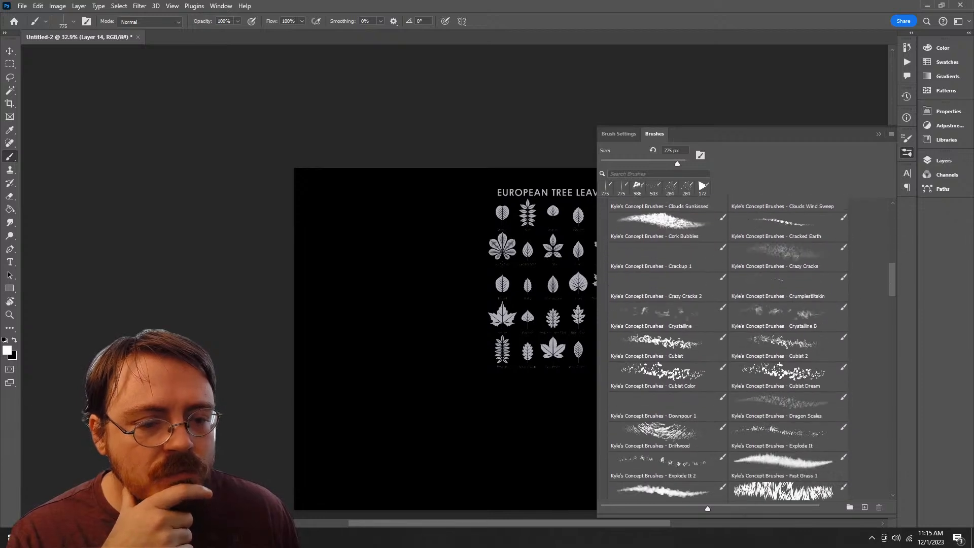
scroll(750, 350, up, 1)
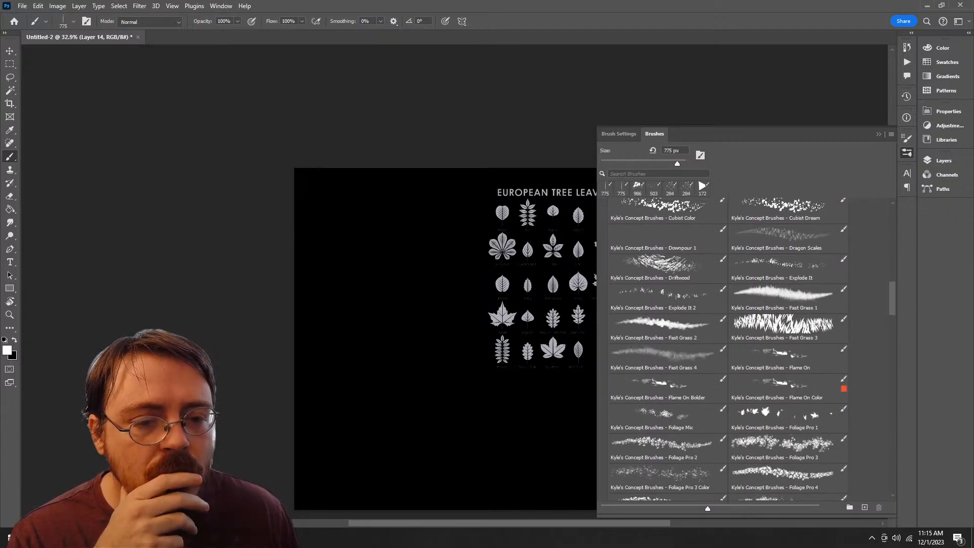
click(787, 359)
mouse_move(435, 278)
mouse_down()
mouse_move(451, 428)
mouse_move(447, 293)
mouse_up()
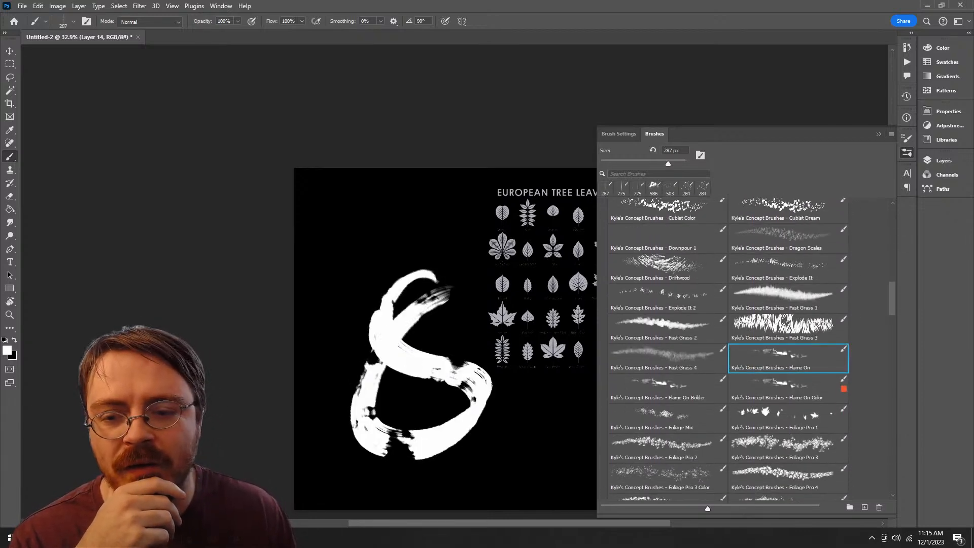
key(ctrl+z)
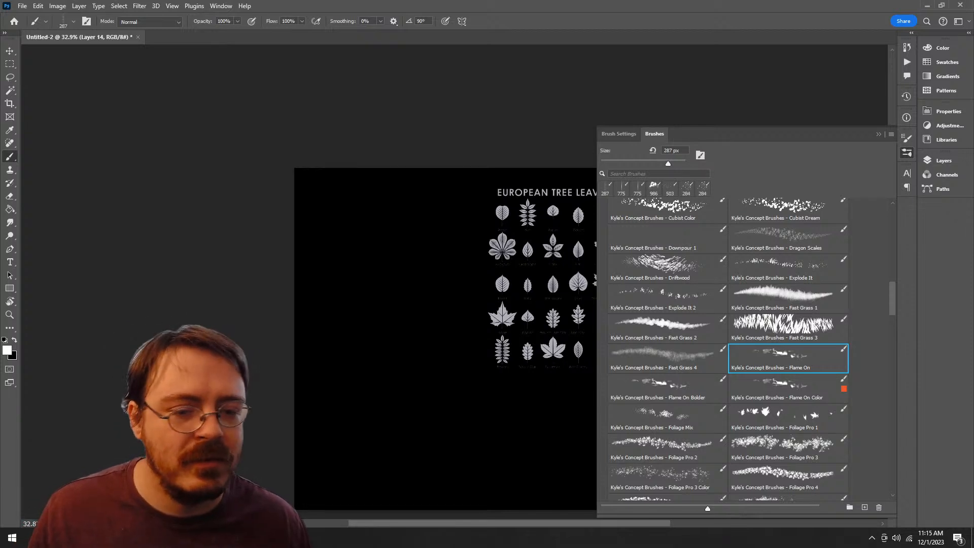
click(666, 357)
mouse_move(395, 279)
mouse_down()
mouse_move(358, 314)
mouse_move(406, 396)
mouse_move(499, 334)
mouse_up()
key(ctrl+z)
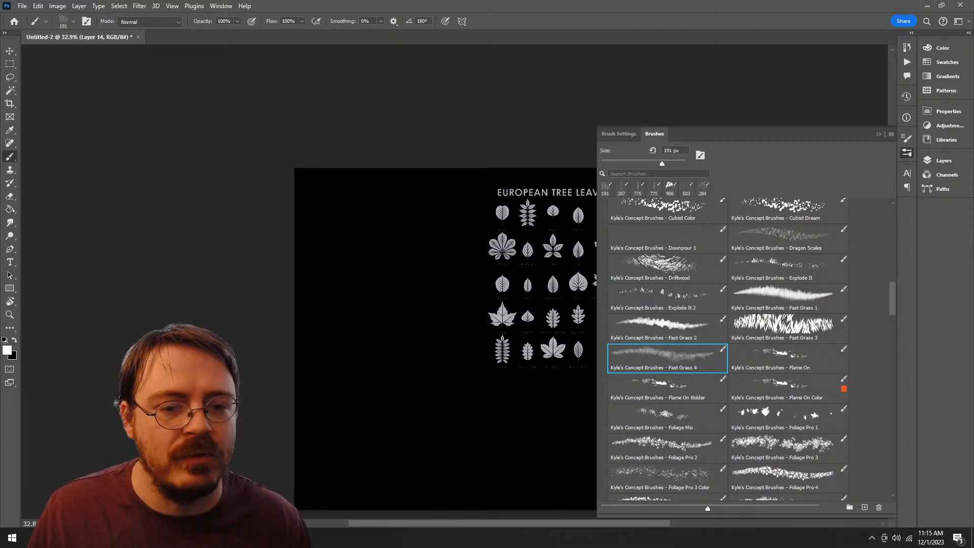
Step: Try a horizontal stroke with the Fast Grass 3 brush and a broad one with Driftwood, undoing both
click(788, 328)
drag(408, 368, 590, 368)
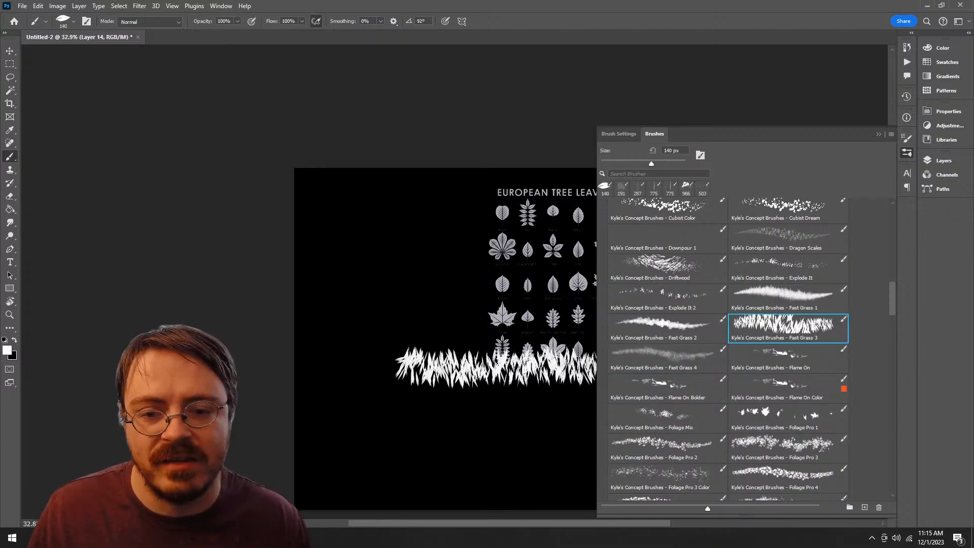
key(ctrl+z)
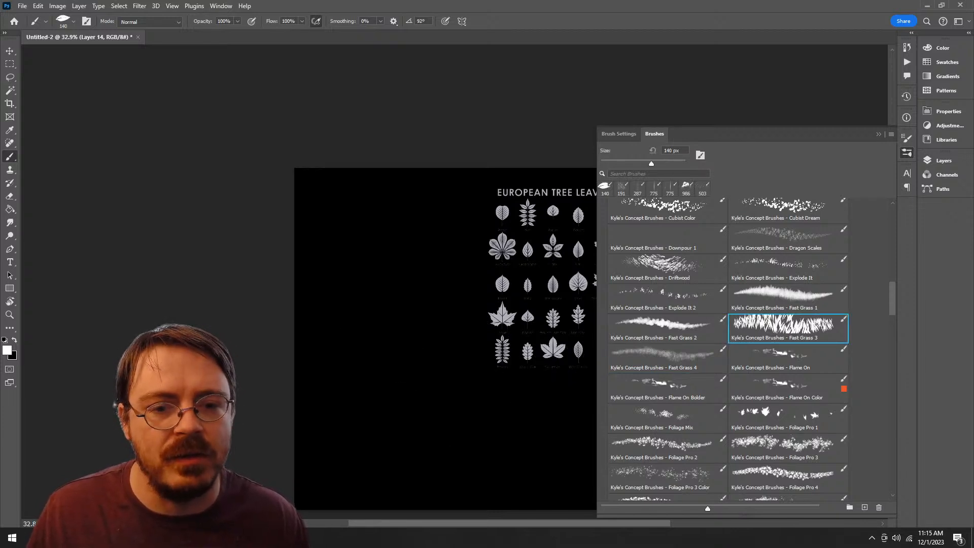
click(665, 268)
mouse_move(424, 261)
mouse_down()
mouse_move(573, 329)
mouse_move(538, 433)
mouse_up()
key(ctrl+z)
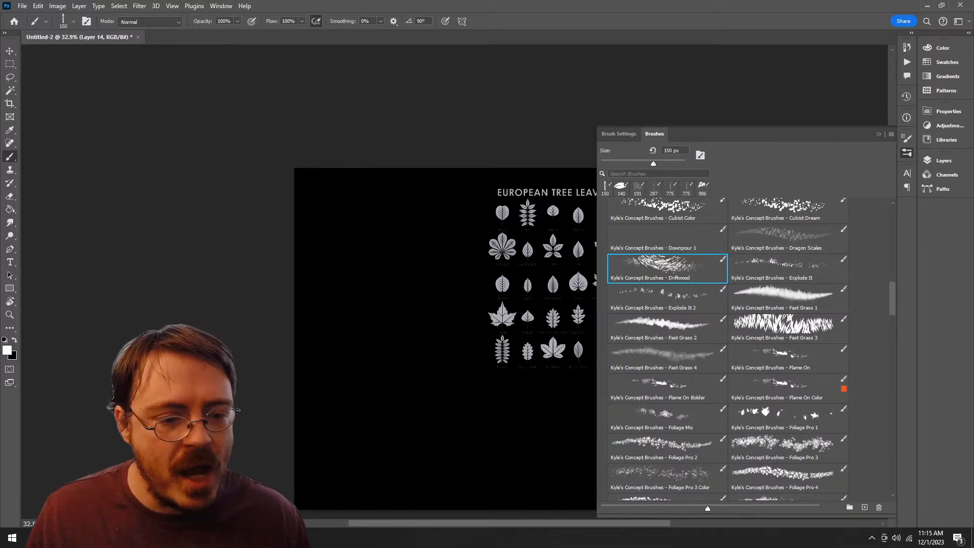
Step: Try the Foliage Pro 7 and Foliage Silhoutte brushes with winding strokes, undoing each one
scroll(728, 350, down, 5)
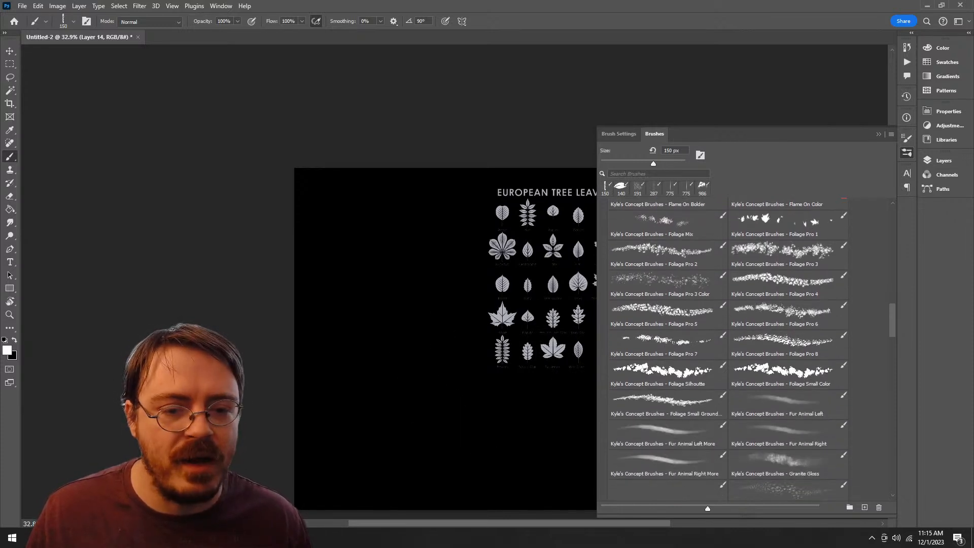
click(664, 345)
mouse_move(458, 234)
mouse_down()
mouse_move(445, 366)
mouse_move(395, 449)
mouse_up()
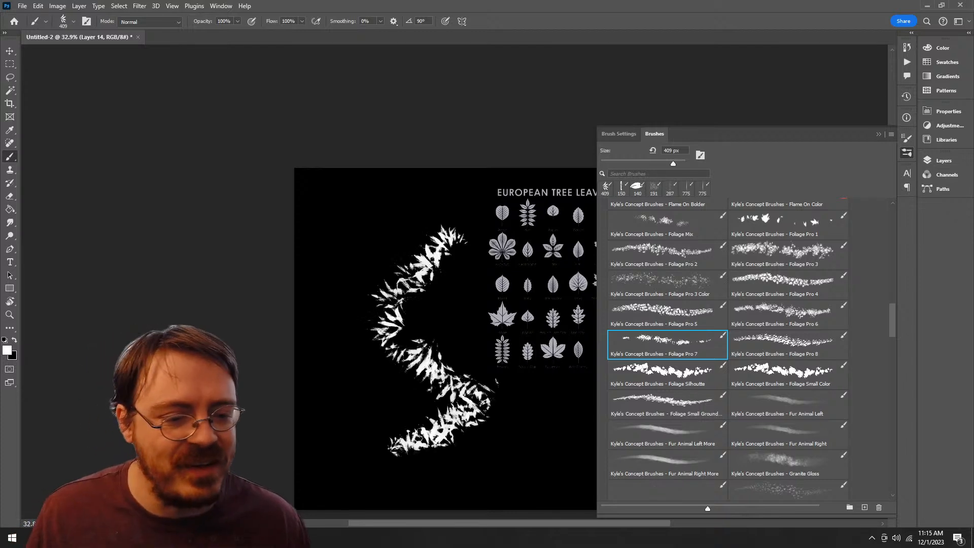
key(ctrl+z)
click(666, 374)
mouse_move(452, 278)
mouse_down()
mouse_move(475, 423)
mouse_move(381, 404)
mouse_up()
key(ctrl+space)
drag(403, 330, 449, 335)
key(ctrl+z)
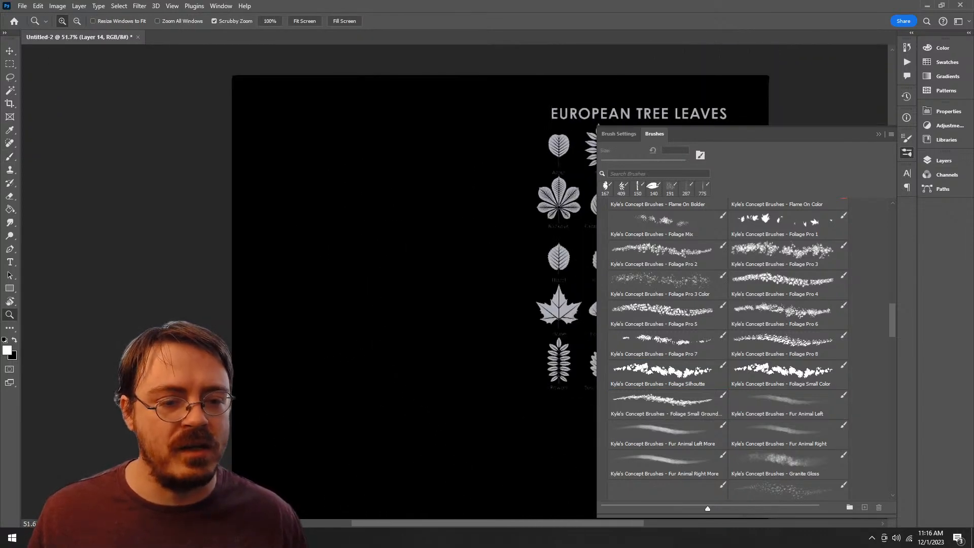
Step: Enlarge the Foliage Silhoutte brush to 900 px and paint a large foliage mass plus smaller clumps beside it
click(787, 374)
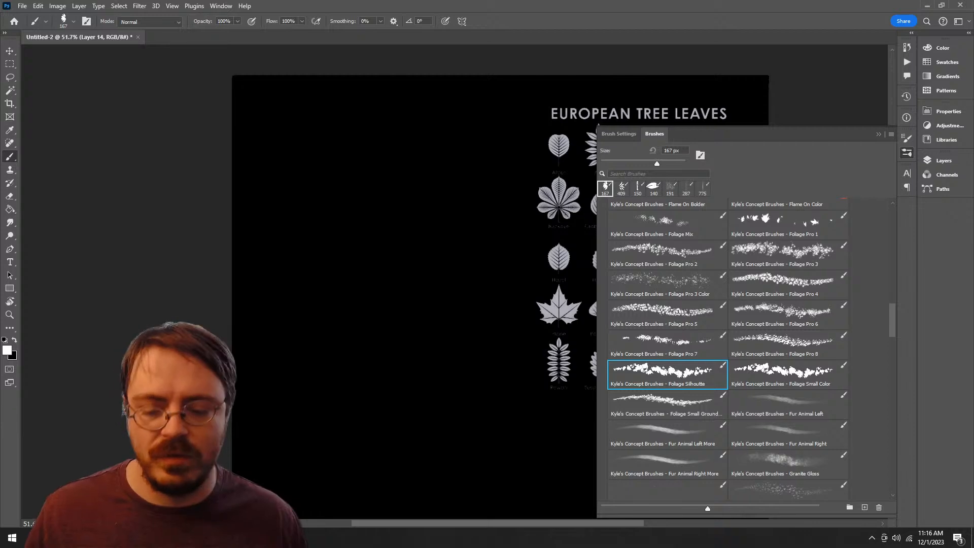
key(bracketright)
key(bracketright)
key(bracketright)
key(bracketright)
key(bracketright)
key(bracketright)
key(bracketright)
key(bracketright)
key(bracketright)
key(bracketright)
mouse_move(431, 273)
mouse_down()
mouse_move(436, 233)
mouse_move(456, 457)
mouse_move(350, 482)
mouse_up()
mouse_move(408, 419)
mouse_down()
mouse_move(350, 299)
mouse_move(515, 274)
mouse_move(537, 365)
mouse_move(538, 304)
mouse_move(563, 244)
mouse_up()
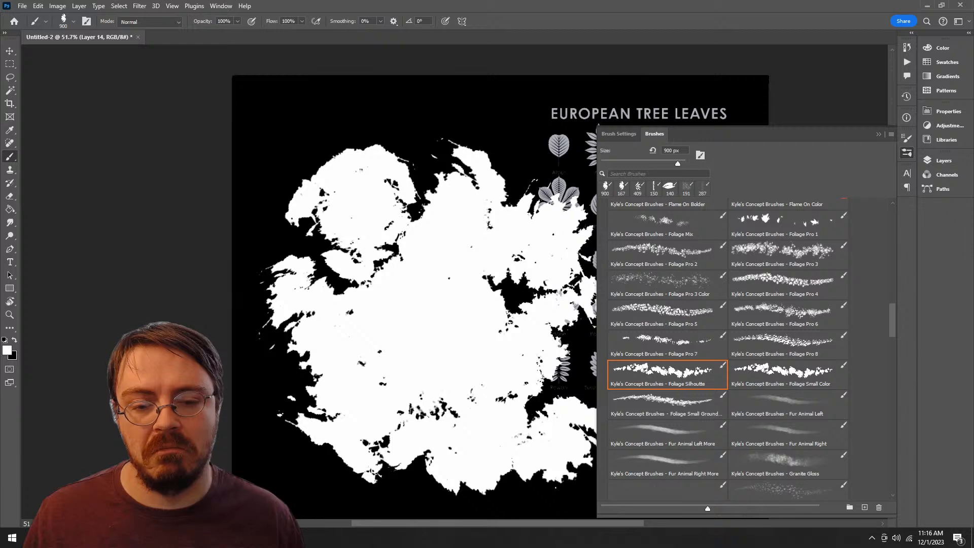
drag(558, 264, 424, 223)
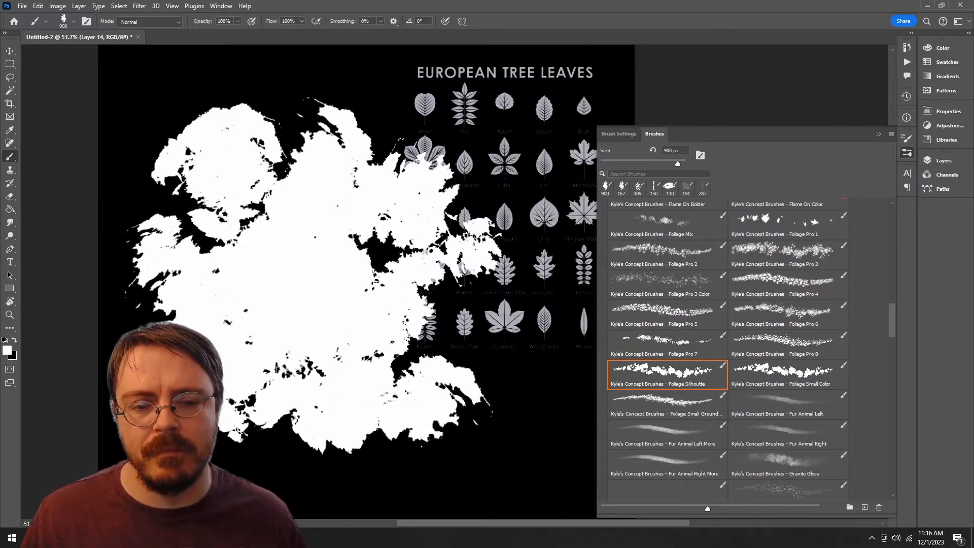
drag(570, 324, 560, 426)
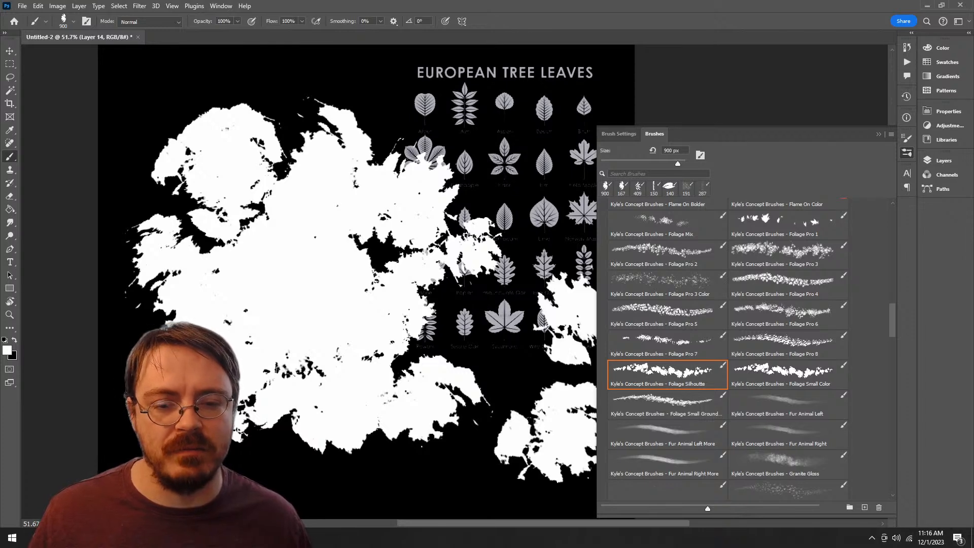
Step: Move the Foliage Silhoutte brush into the Alpha Brushes group
mouse_move(667, 375)
mouse_down()
mouse_move(776, 489)
mouse_move(751, 500)
mouse_move(734, 487)
mouse_move(636, 488)
mouse_up()
scroll(725, 350, up, 10)
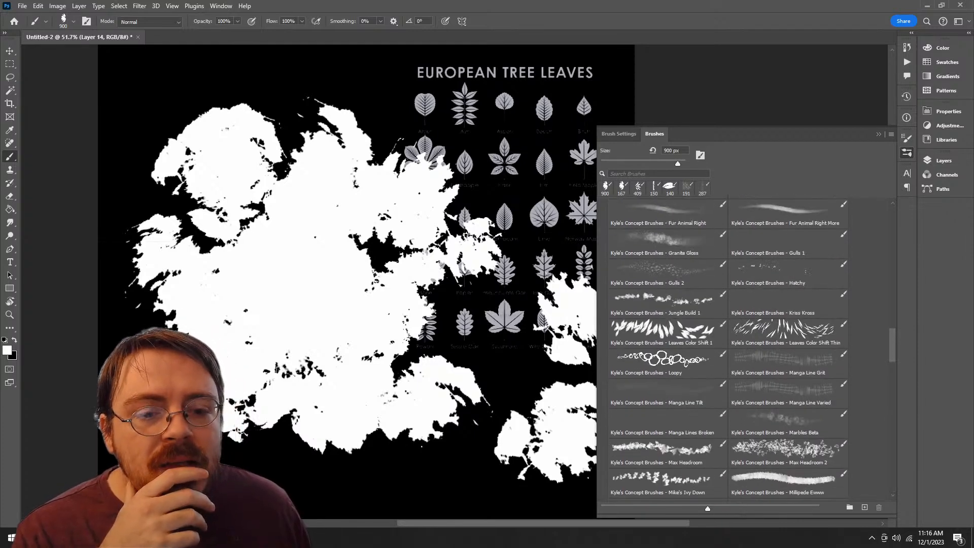
Step: Paint streaks with the Raindrops Cartoon brush at 58 px over the leaf chart and the area below it
scroll(725, 349, down, 5)
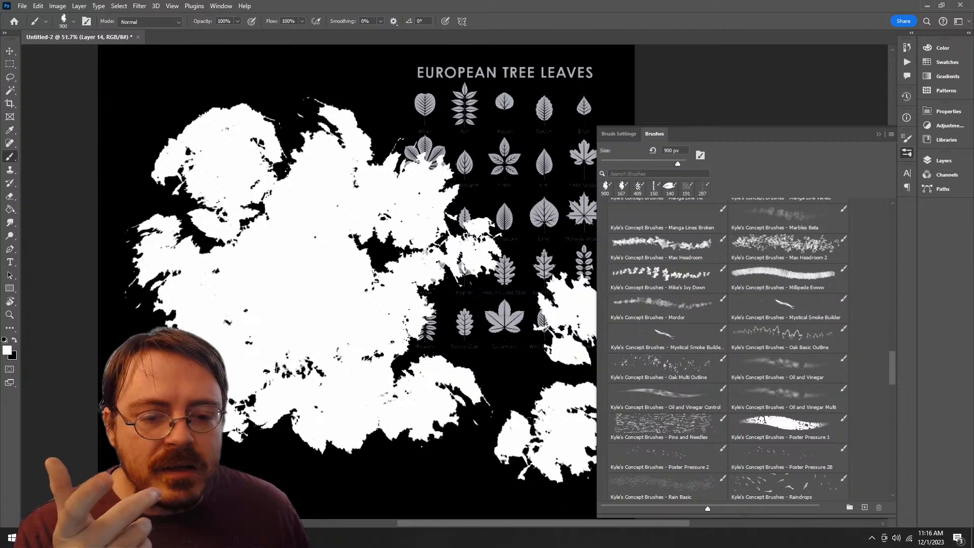
scroll(725, 350, up, 5)
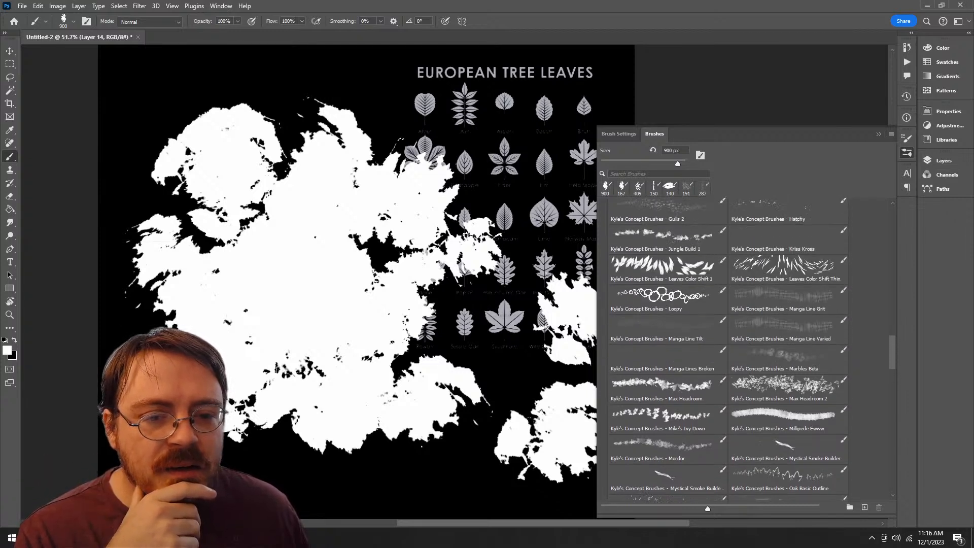
scroll(725, 350, down, 5)
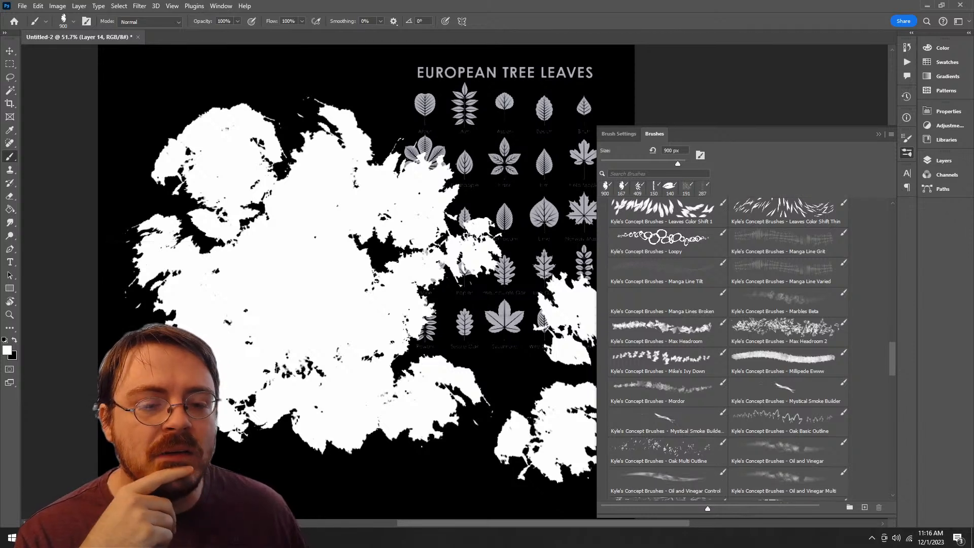
scroll(753, 349, down, 3)
scroll(753, 348, down, 2)
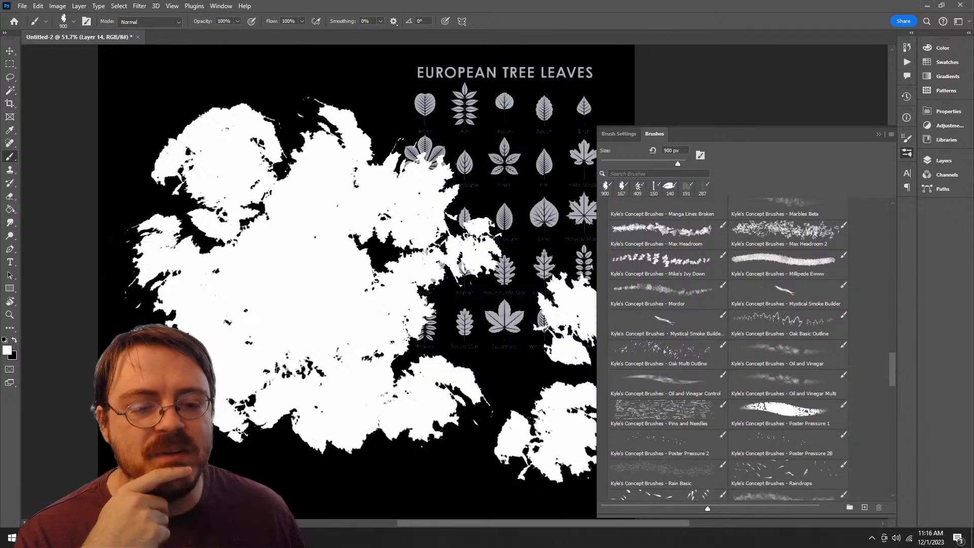
scroll(729, 348, down, 3)
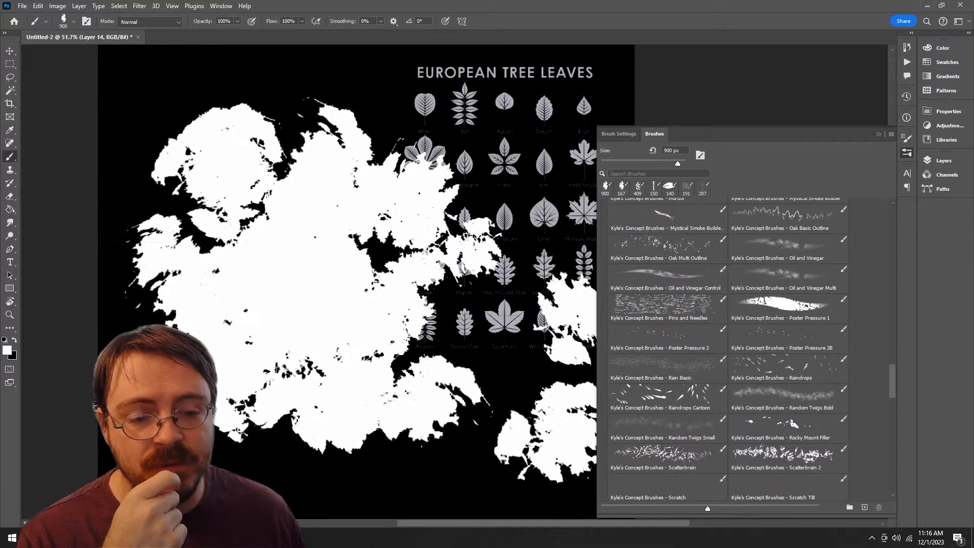
click(667, 398)
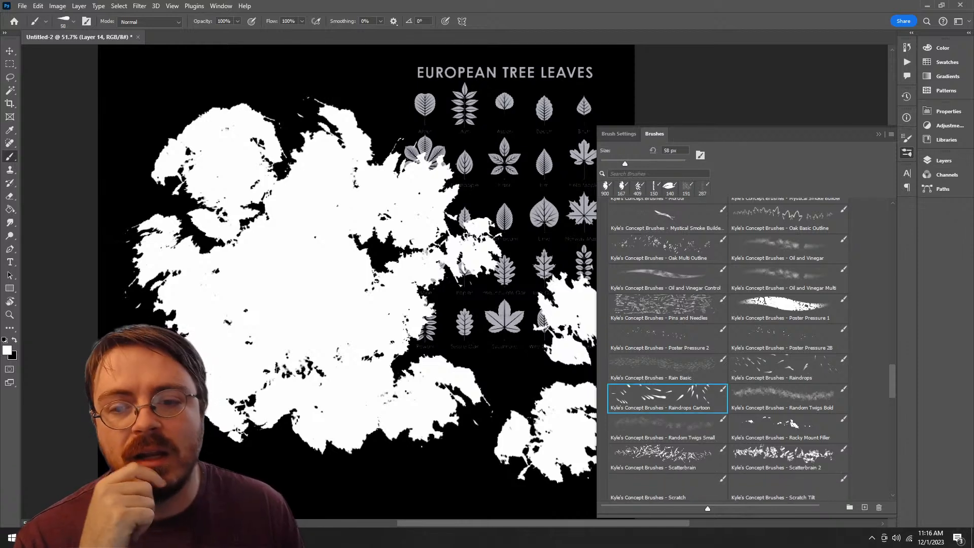
mouse_move(502, 185)
mouse_down()
mouse_move(494, 390)
mouse_move(472, 451)
mouse_move(548, 268)
mouse_up()
Step: Paint fine drops with the Raindrops brush at 40 px below the foliage mass, and return to Raindrops Cartoon
click(788, 398)
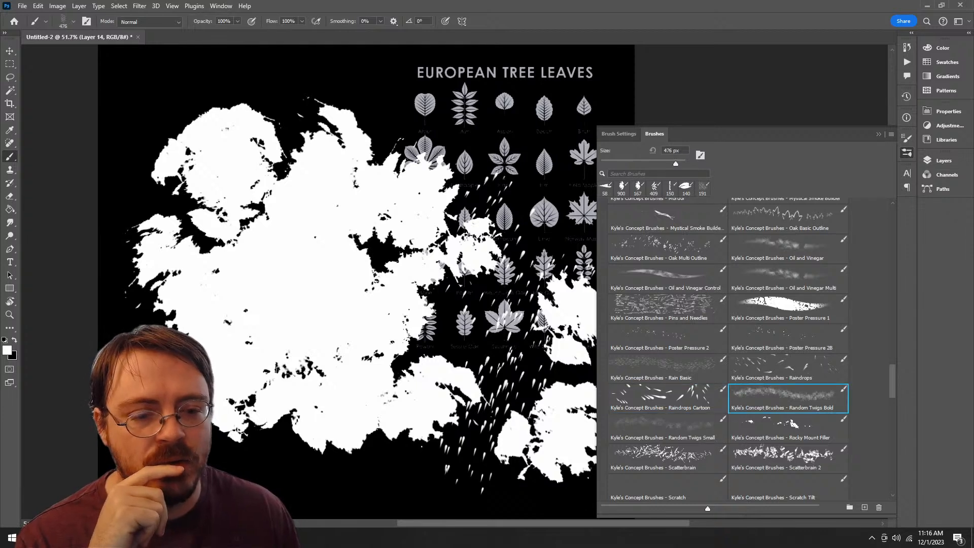
click(788, 368)
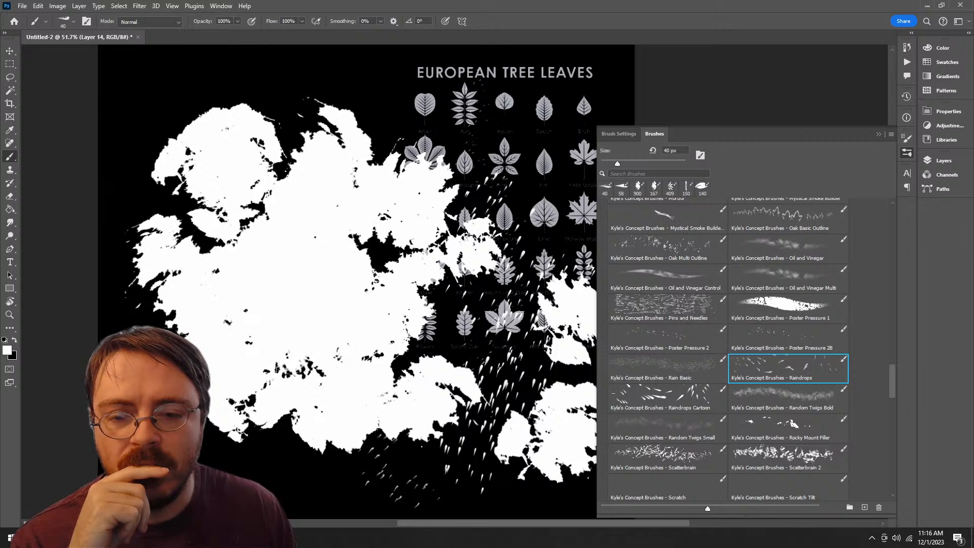
click(667, 398)
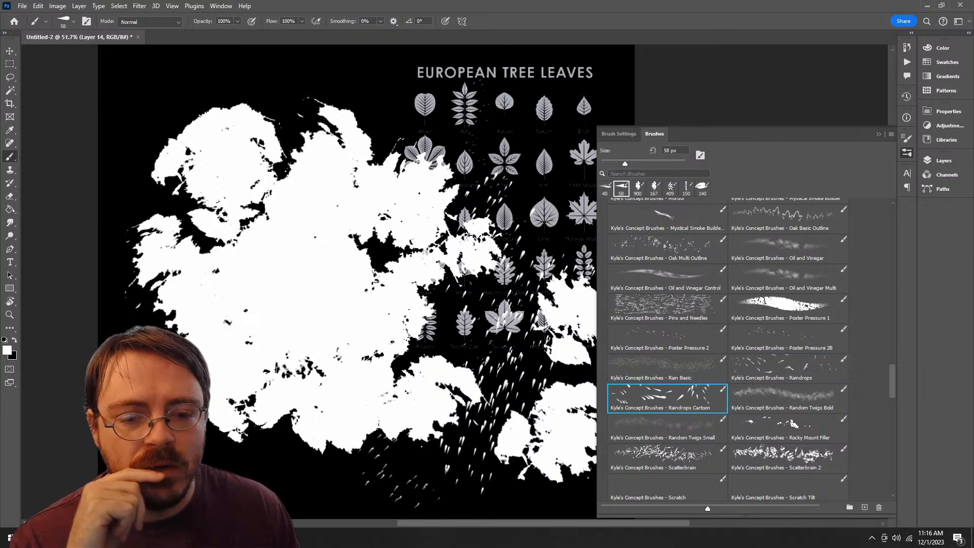
Step: Paint texture along the foliage mass's lower edge with the Random Twigs Bold brush and the Scatterbrain 2 brush
click(788, 398)
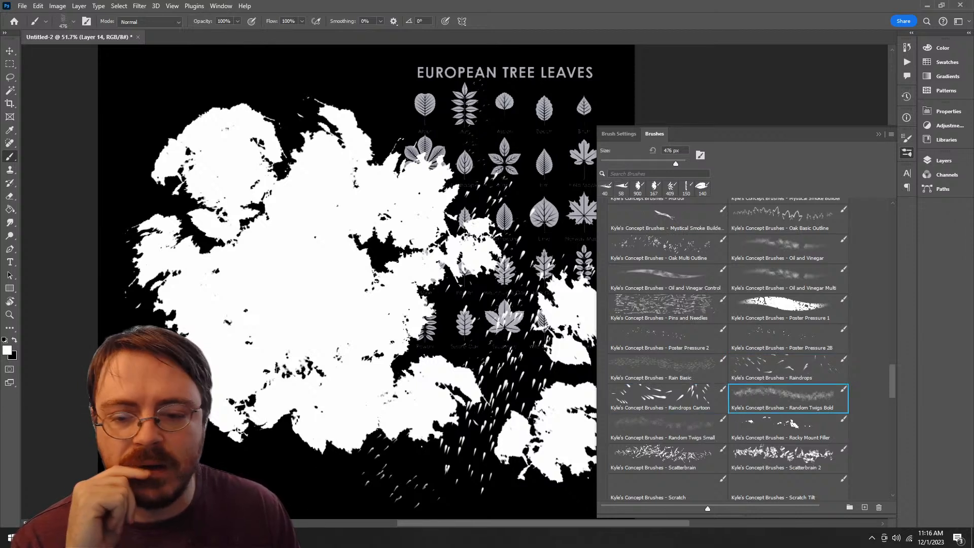
mouse_move(360, 469)
mouse_down()
mouse_move(274, 454)
mouse_move(320, 456)
mouse_move(271, 438)
mouse_move(281, 456)
mouse_up()
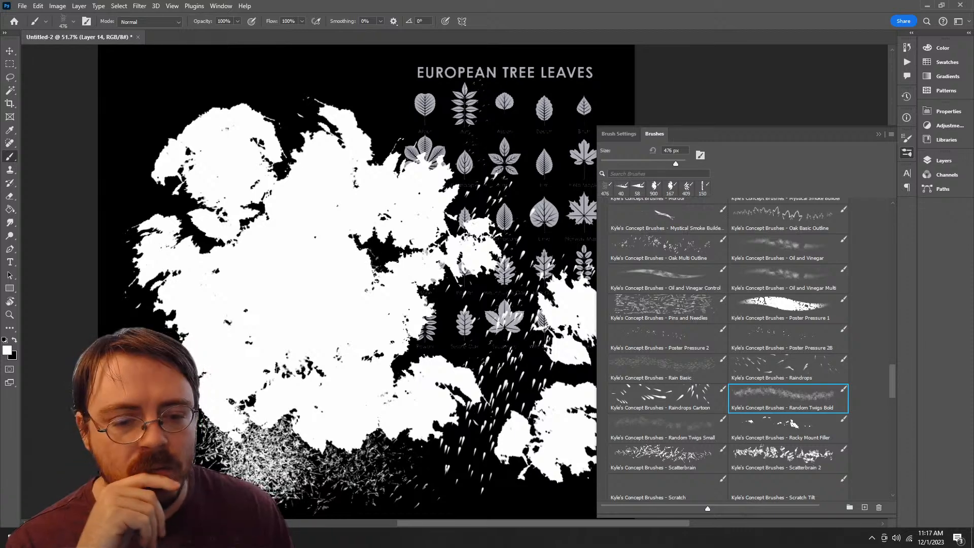
scroll(788, 385, down, 3)
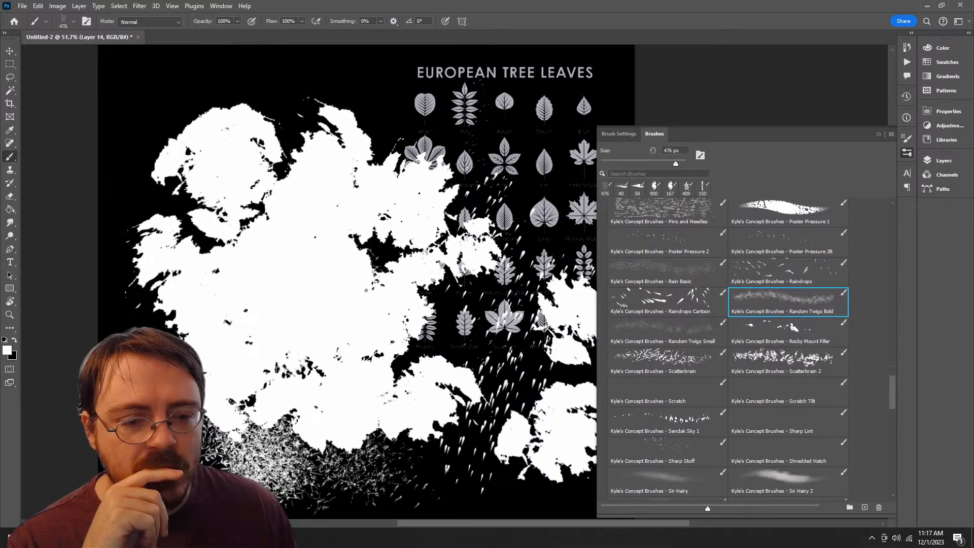
click(788, 357)
mouse_move(395, 476)
mouse_down()
mouse_move(451, 451)
mouse_move(431, 449)
mouse_up()
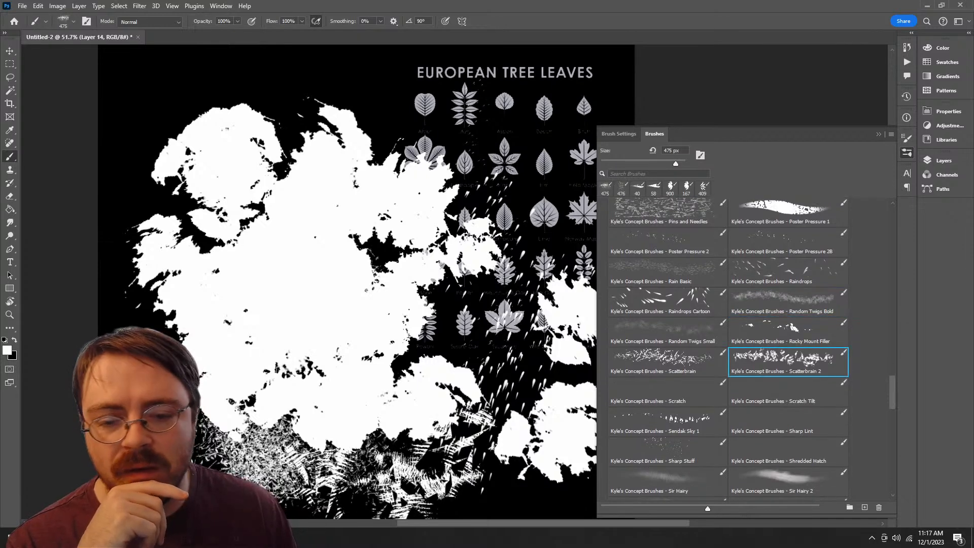
Step: Try the Small Branch Mix brush at 277 px with a stroke across the top of the leaf chart
scroll(728, 350, down, 7)
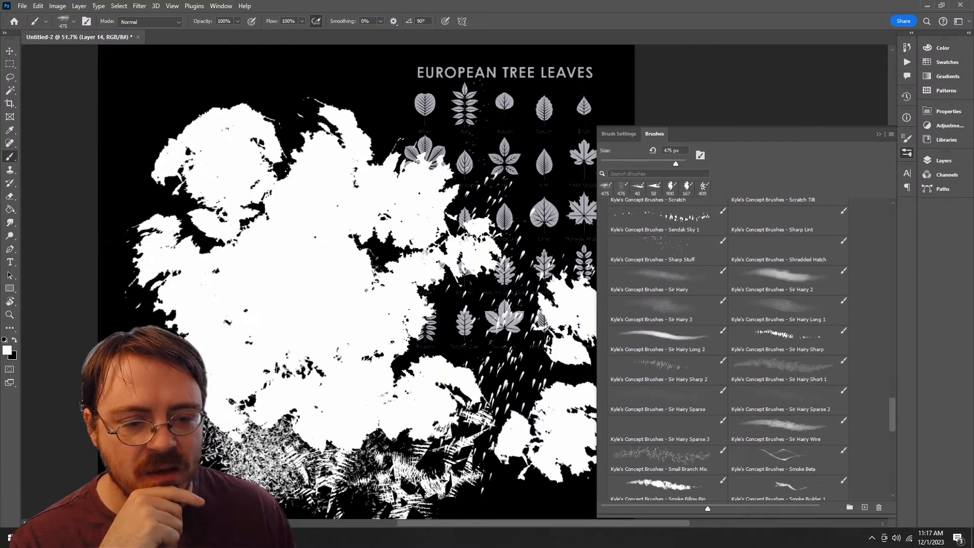
scroll(728, 349, down, 1)
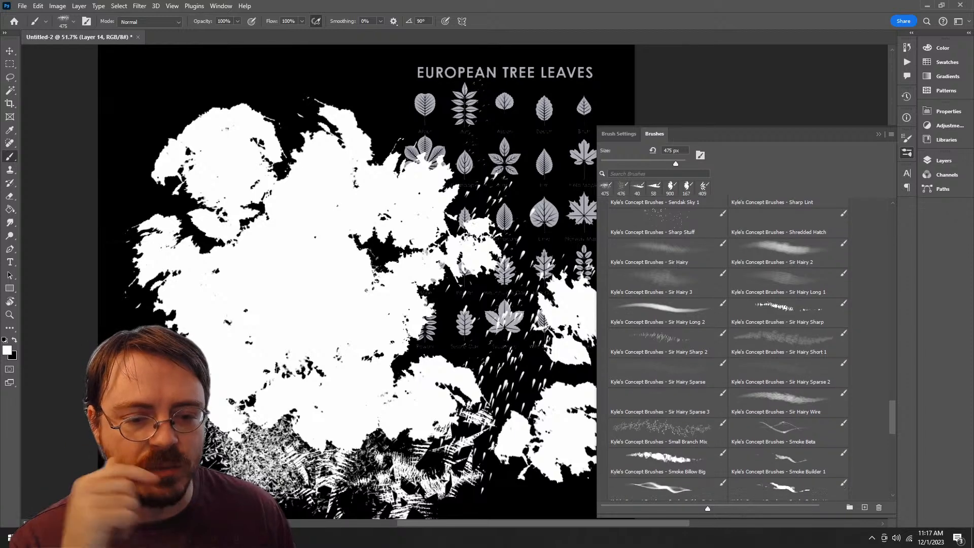
click(666, 424)
mouse_move(355, 102)
mouse_down()
mouse_move(472, 96)
mouse_move(500, 119)
mouse_up()
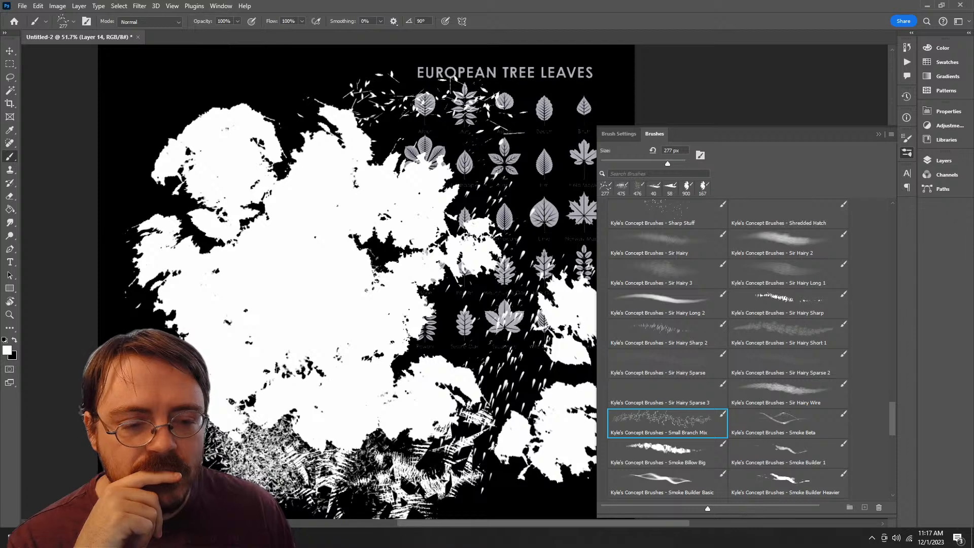
Step: Try the Smoke Fluid brush at 390 px with a long S-shaped stroke down through the leaf chart
click(787, 424)
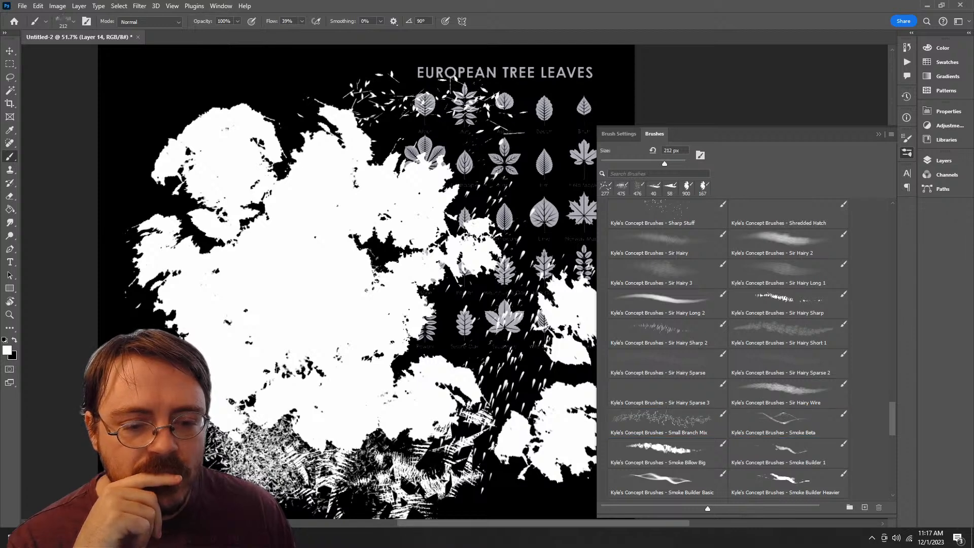
scroll(728, 350, down, 5)
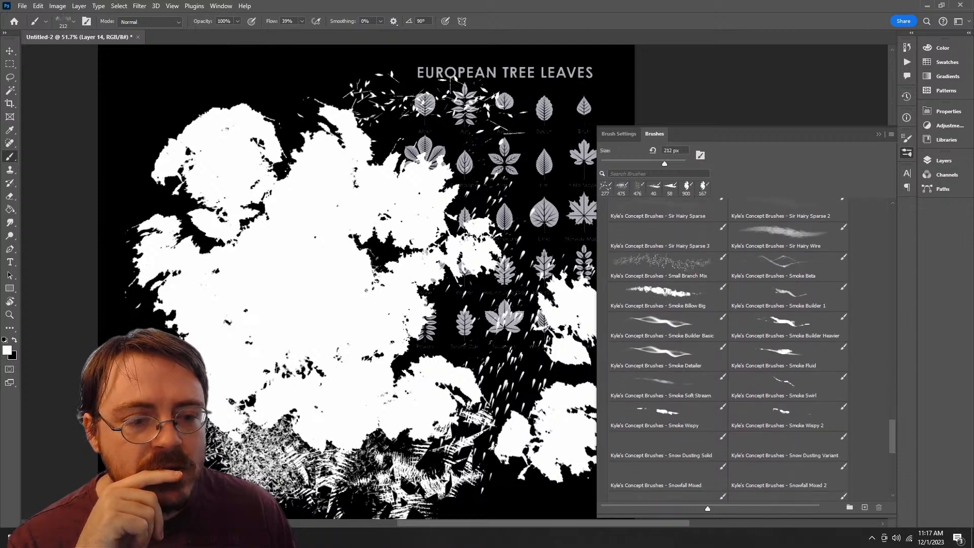
click(787, 355)
mouse_move(504, 125)
mouse_down()
mouse_move(532, 304)
mouse_move(447, 464)
mouse_move(535, 505)
mouse_up()
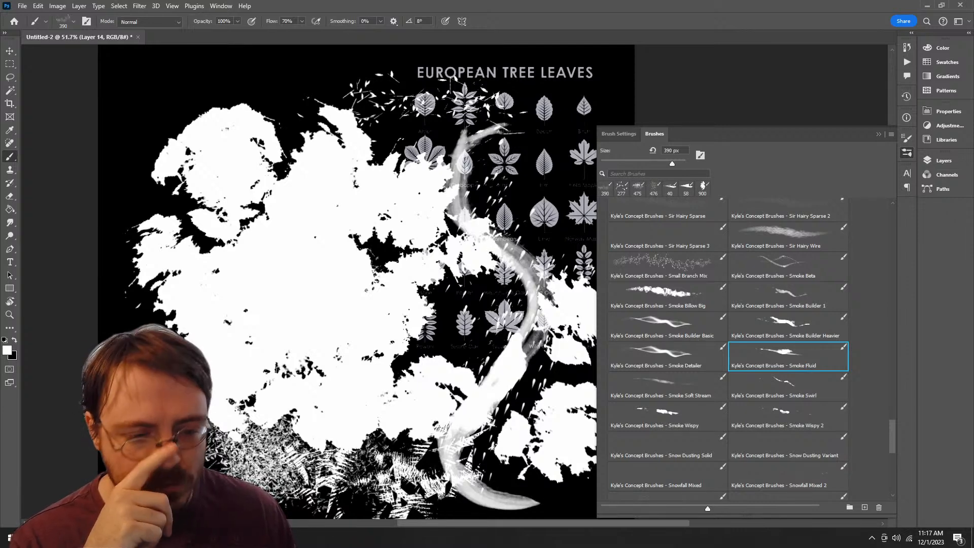
Step: Try the All Purpose Blend smudge brush at 174 px over the foliage mass beside the leaf chart
scroll(729, 348, down, 5)
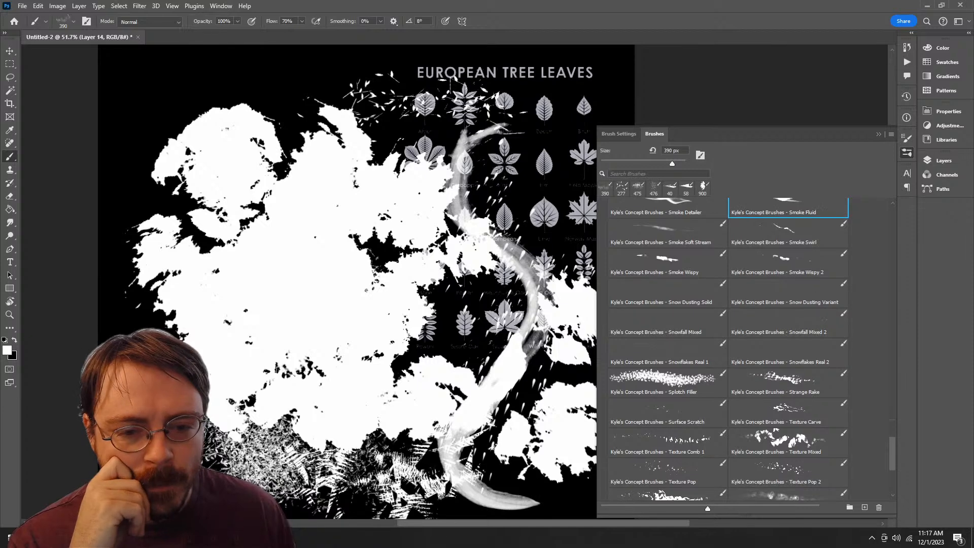
click(787, 349)
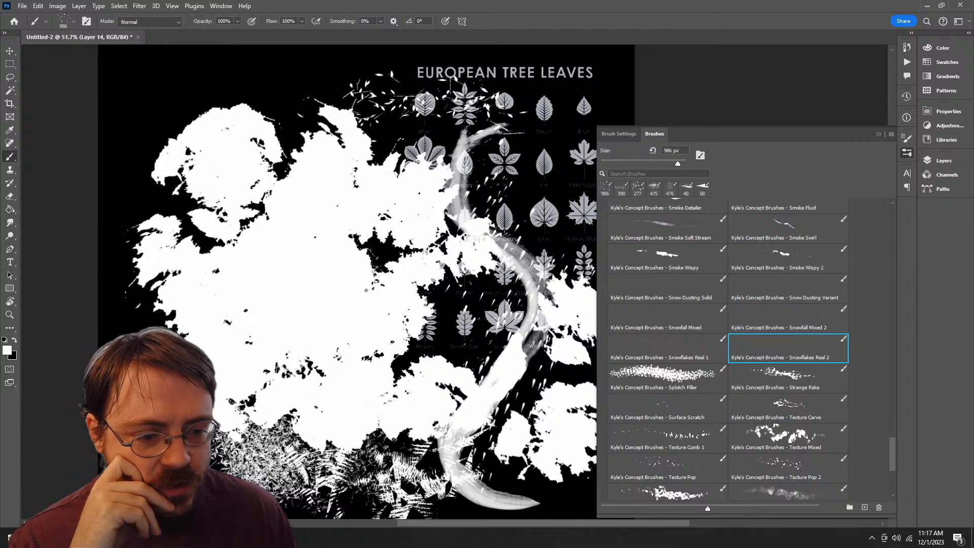
scroll(725, 345, down, 5)
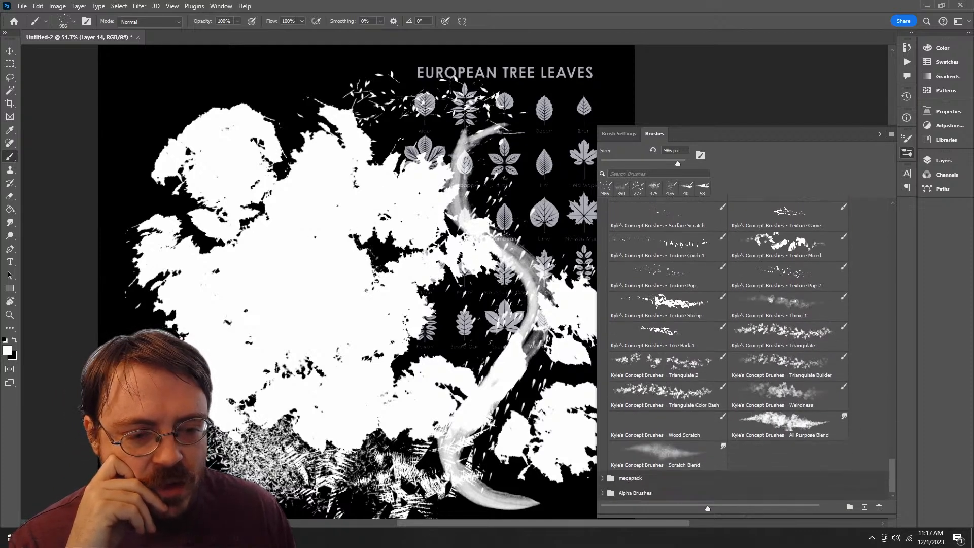
click(788, 425)
mouse_move(386, 233)
mouse_down()
mouse_move(416, 258)
mouse_move(406, 345)
mouse_move(482, 304)
mouse_move(446, 279)
mouse_move(426, 400)
mouse_move(380, 386)
mouse_move(350, 355)
mouse_move(409, 330)
mouse_up()
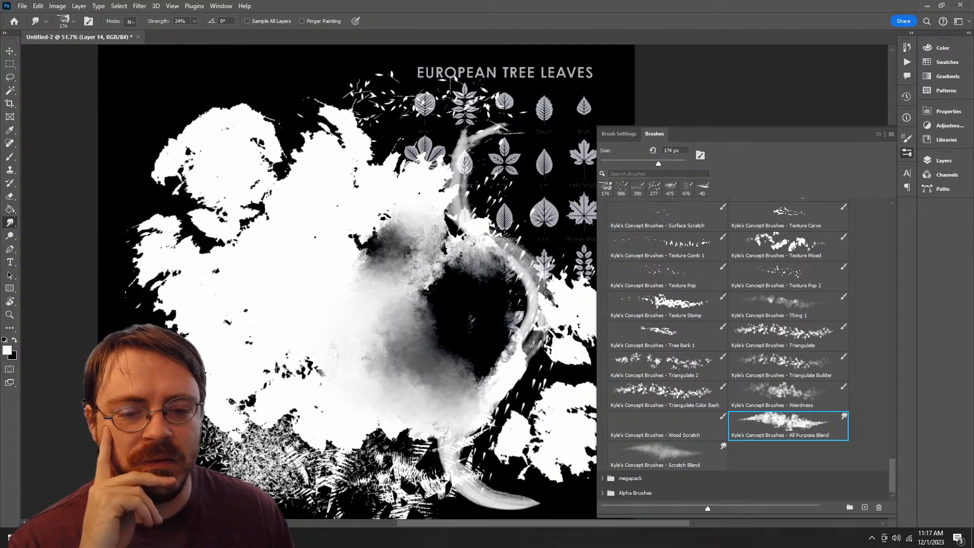
Step: Delete the concept brush group together with its remaining brushes
drag(892, 476, 892, 222)
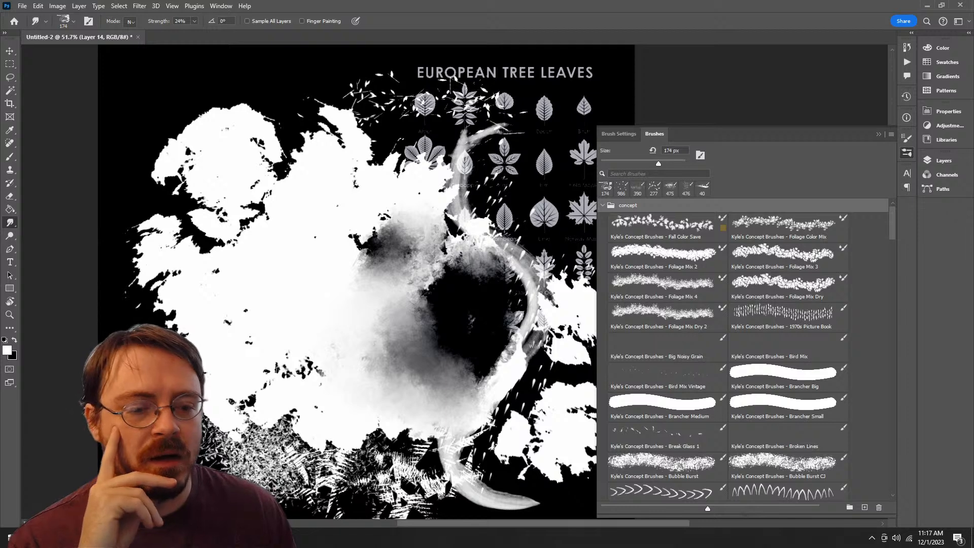
click(879, 507)
click(439, 200)
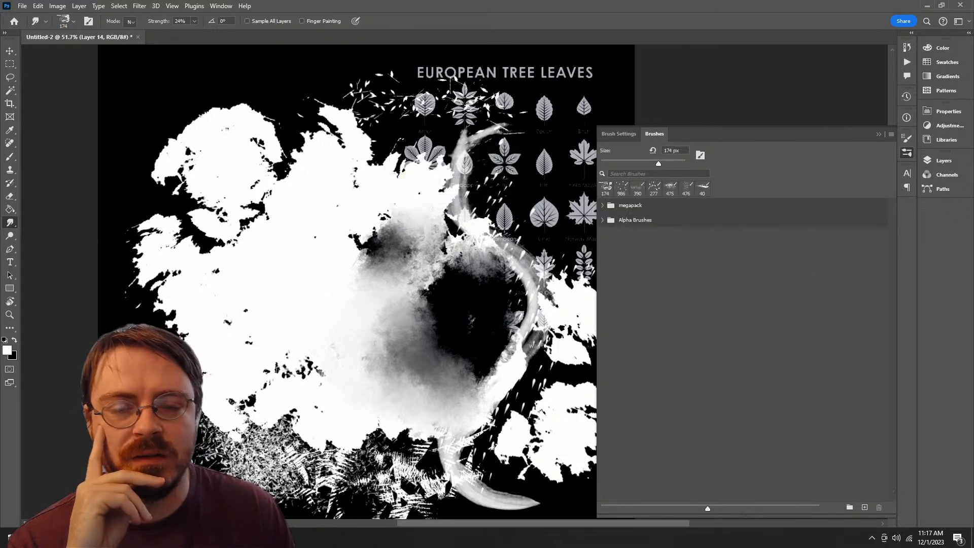
Step: Undo all the test brush strokes on Layer 14 back to the plain leaf chart
click(944, 160)
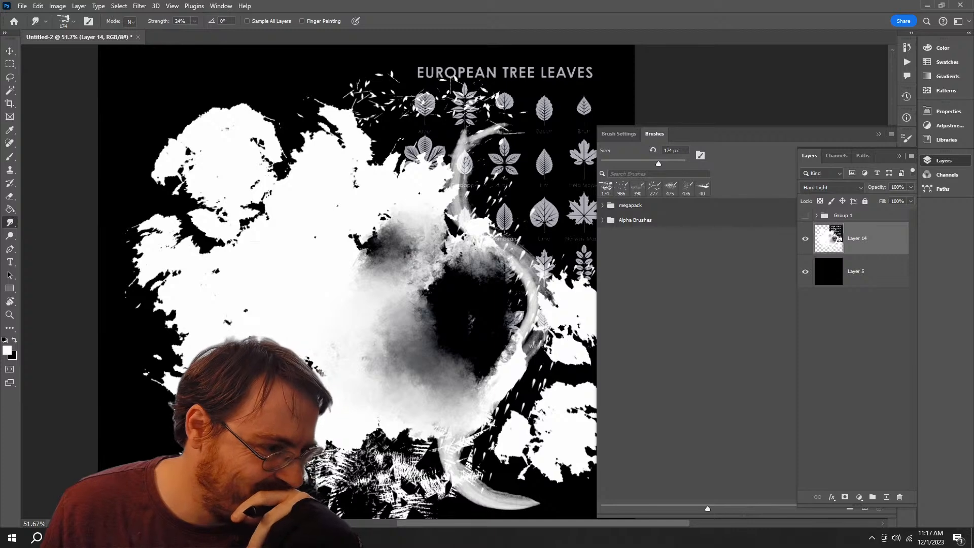
key(ctrl+z)
key(ctrl+z)
key(ctrl+z)
key(ctrl+z)
key(ctrl+z)
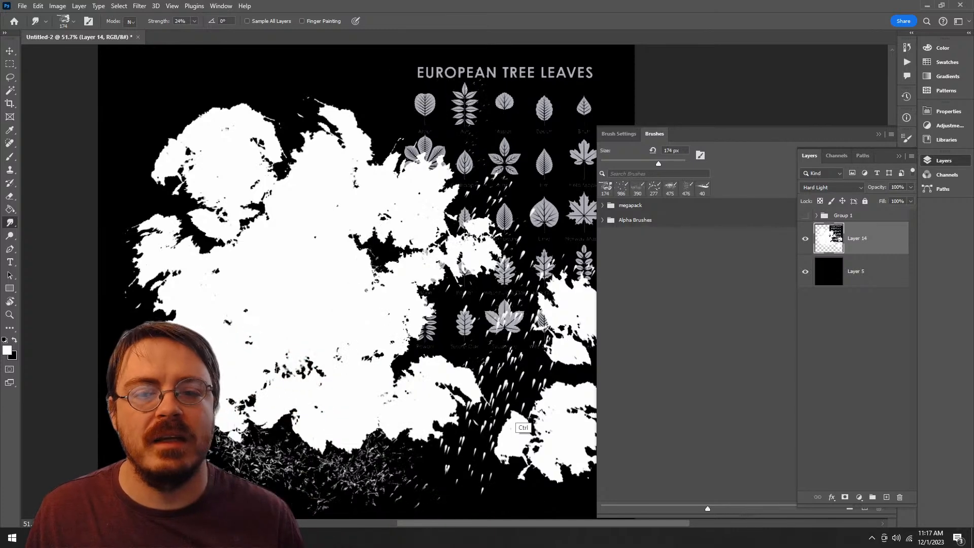
key(ctrl+z)
key(ctrl+z)
key(ctrl+z)
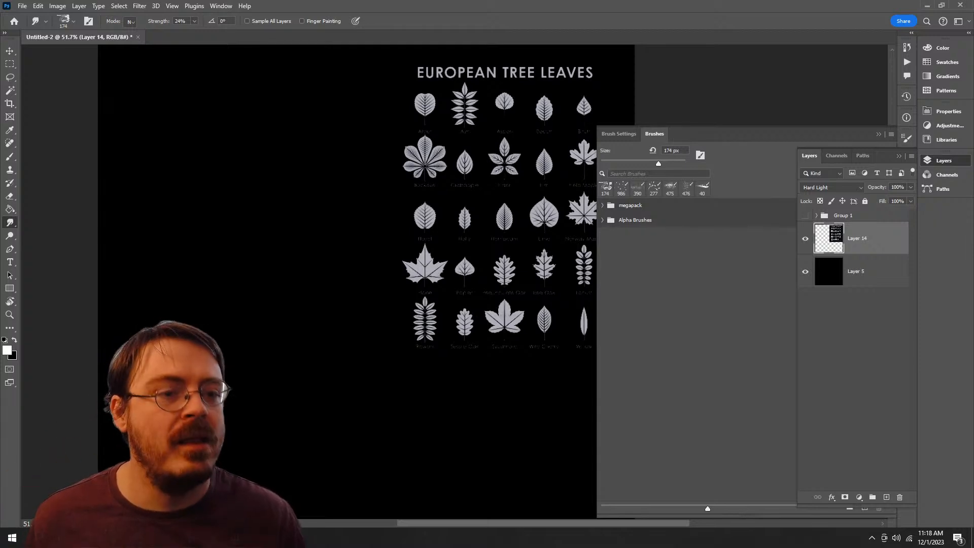
Step: Add a new layer above Group 1 and try the Snowflakes Real 2 brush at 986 px on it
click(852, 216)
click(886, 496)
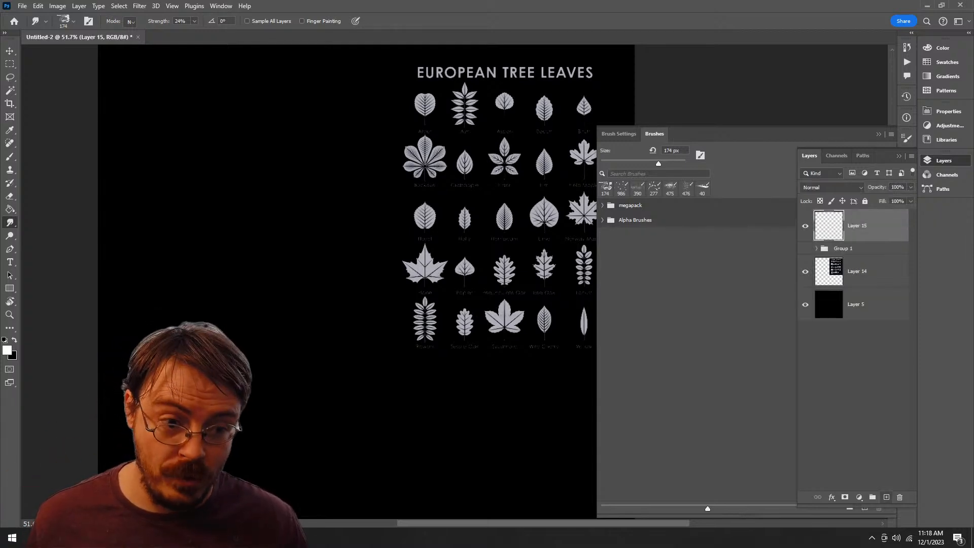
key(b)
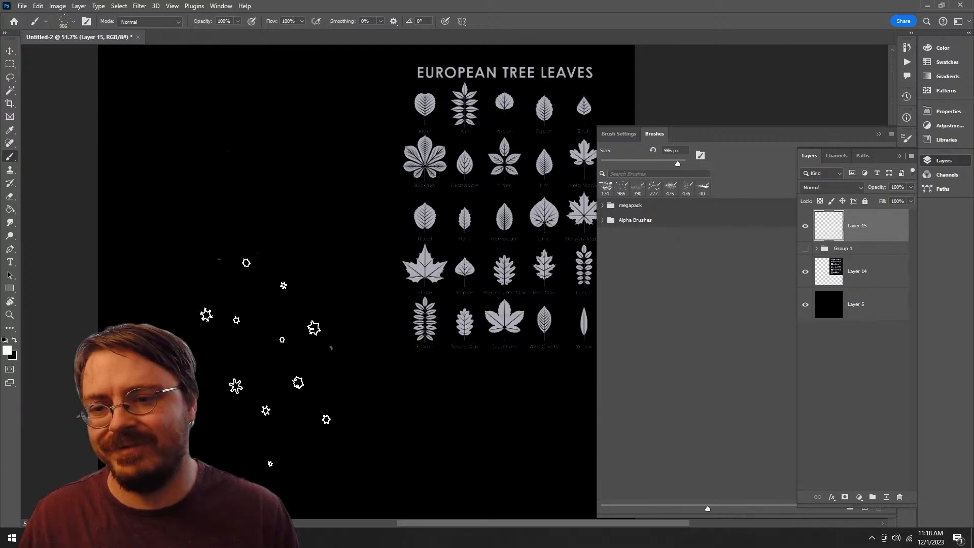
drag(259, 361, 440, 284)
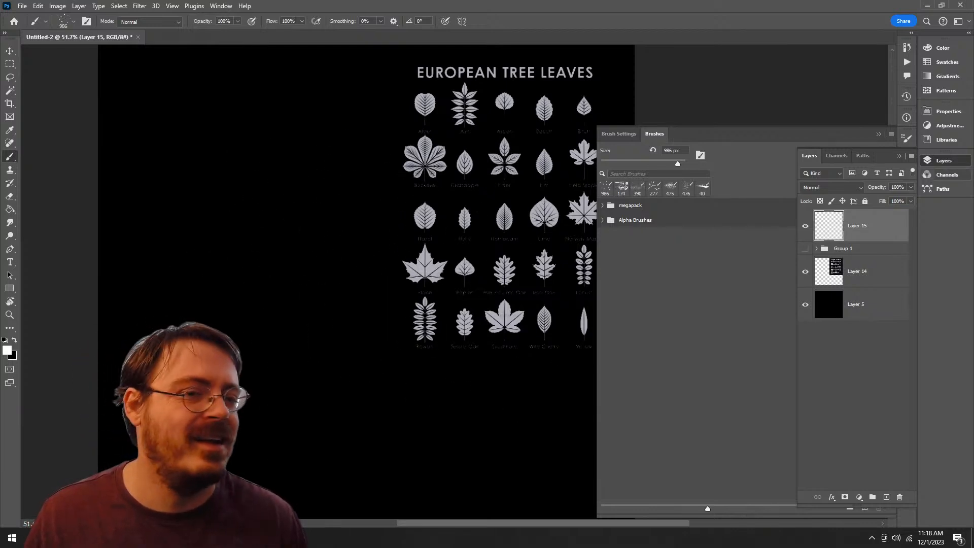
Step: Browse the megapack brush group and delete its Tech Pens subgroup with its brushes
click(603, 206)
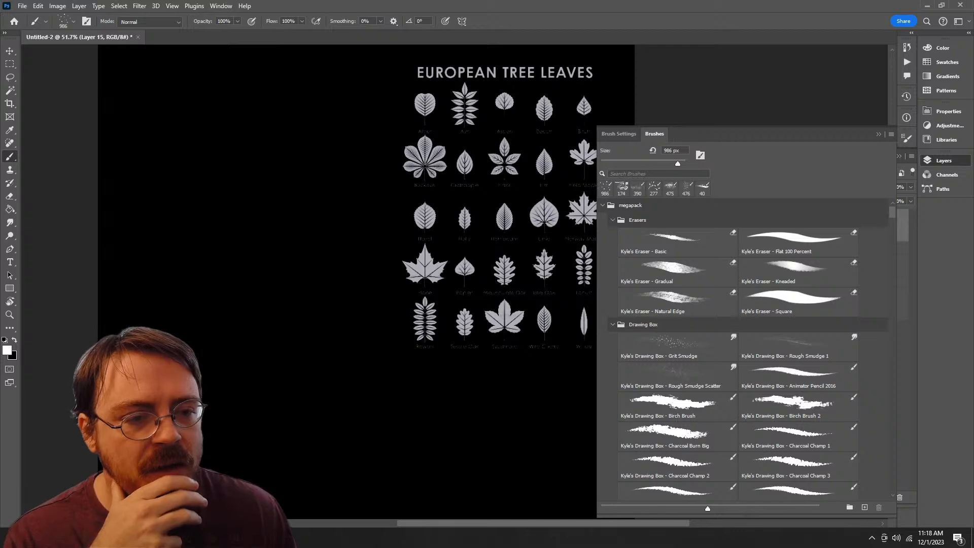
scroll(745, 350, down, 15)
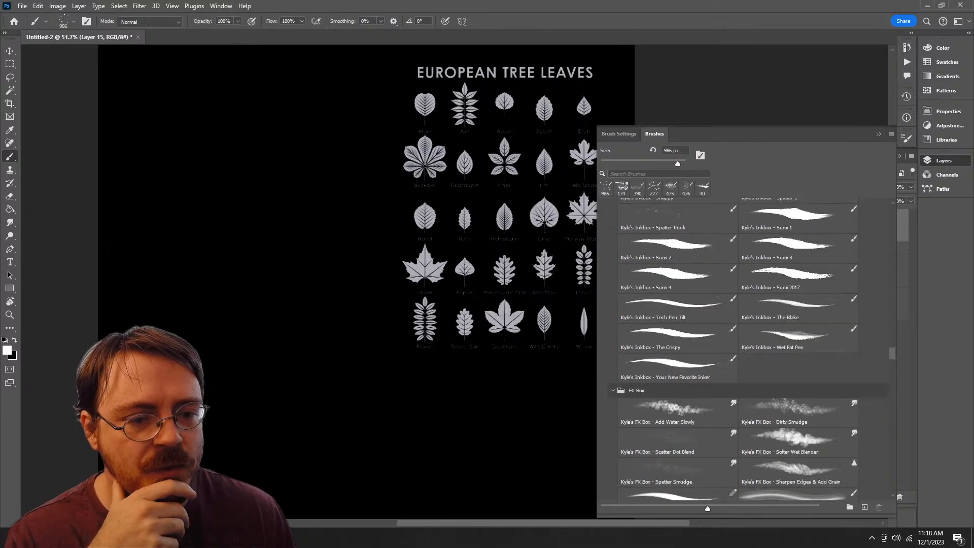
scroll(745, 350, down, 15)
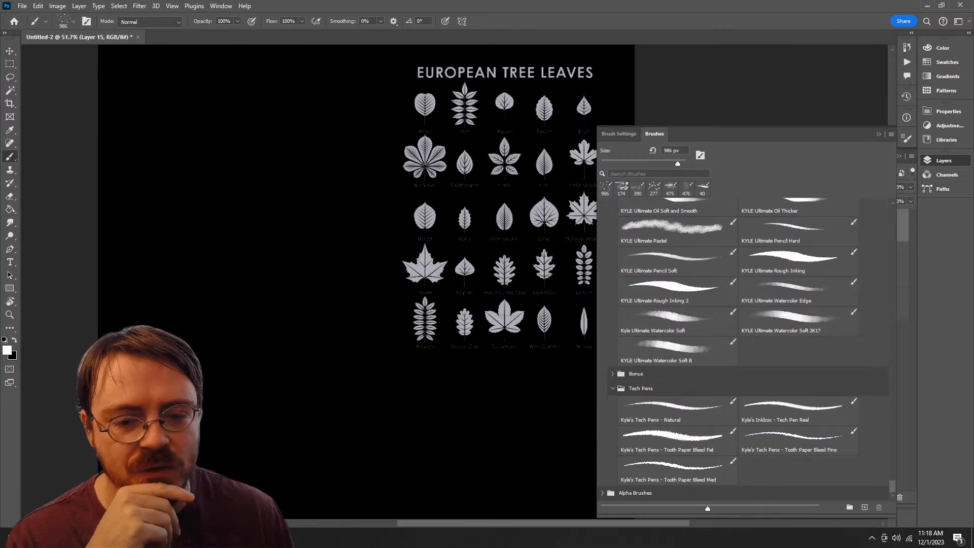
click(879, 507)
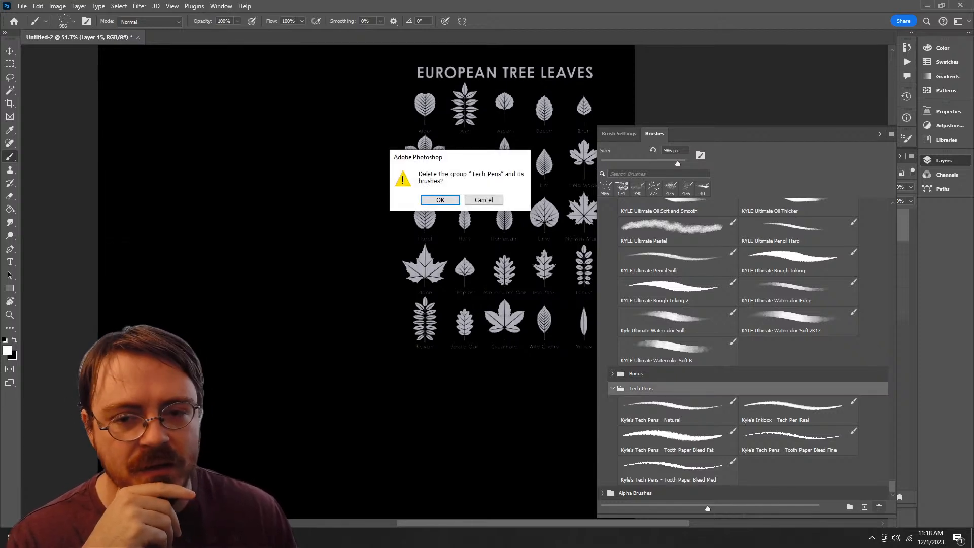
key(Return)
Step: Try the Chunky Charcoal brush from the Bonus group at 112 px on the empty canvas, and undo the stroke
click(612, 479)
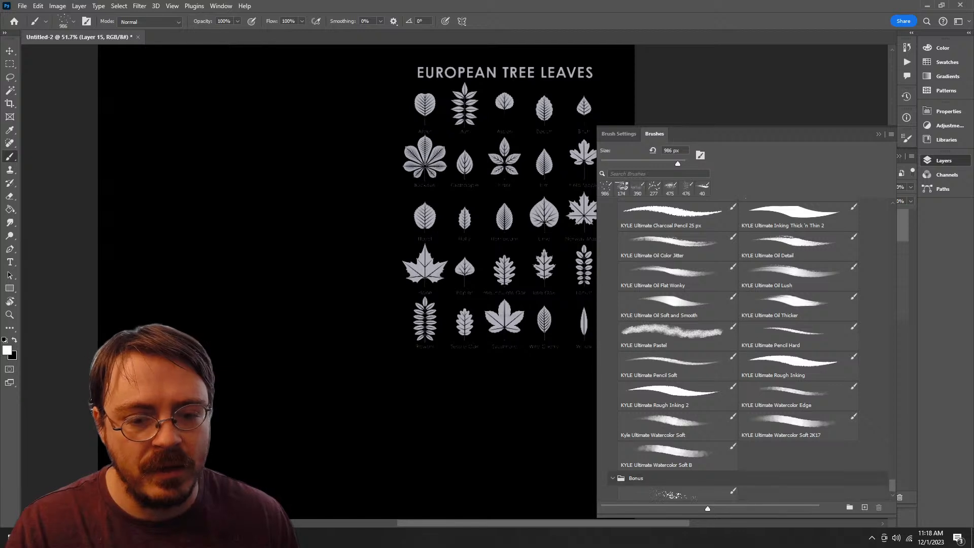
scroll(741, 345, down, 1)
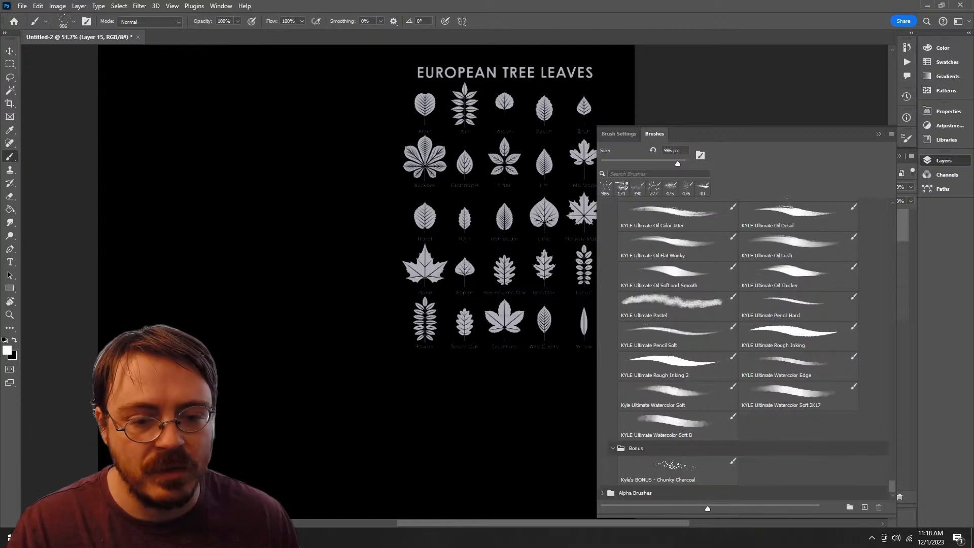
click(677, 471)
mouse_move(339, 223)
mouse_down()
mouse_move(213, 337)
mouse_move(308, 298)
mouse_up()
key(ctrl+z)
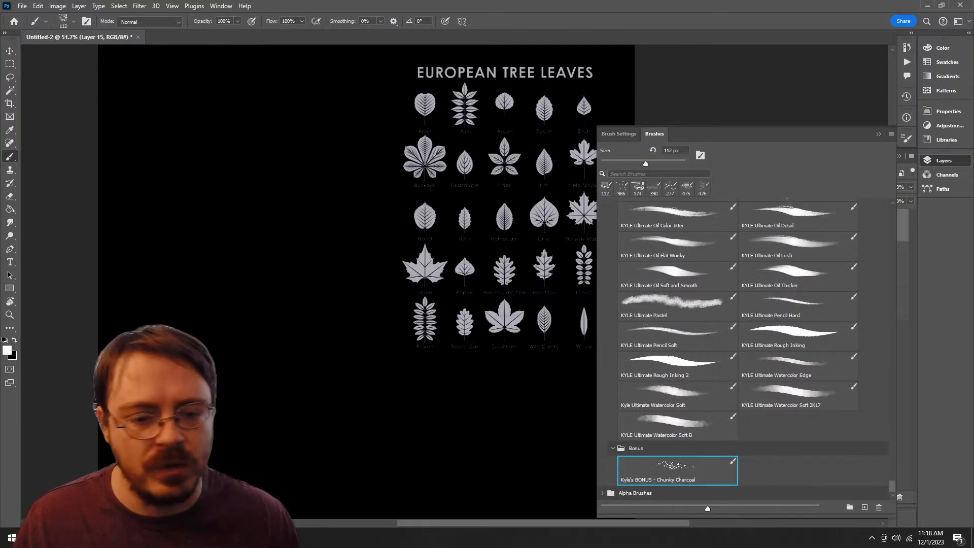
Step: Delete the Bonus brush group together with its brush
click(636, 448)
click(878, 507)
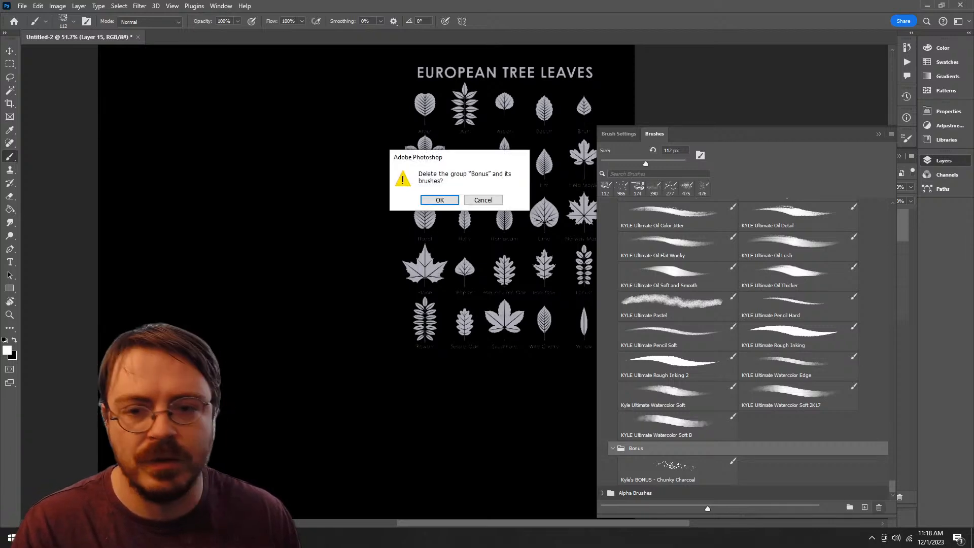
key(Return)
Step: Collapse all the megapack subgroups, from Erasers and Drawing Box down to Real Oils and Classic
scroll(732, 308, up, 20)
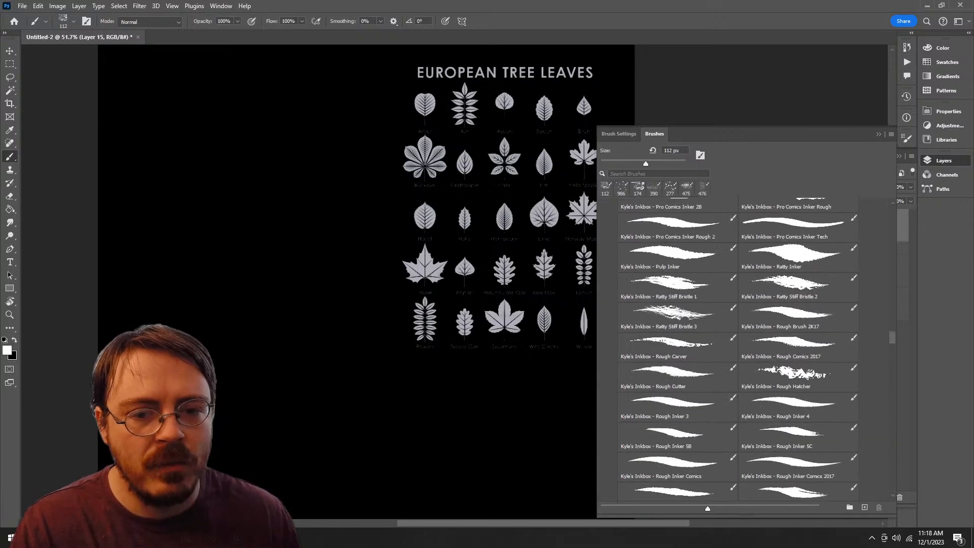
scroll(732, 345, up, 5)
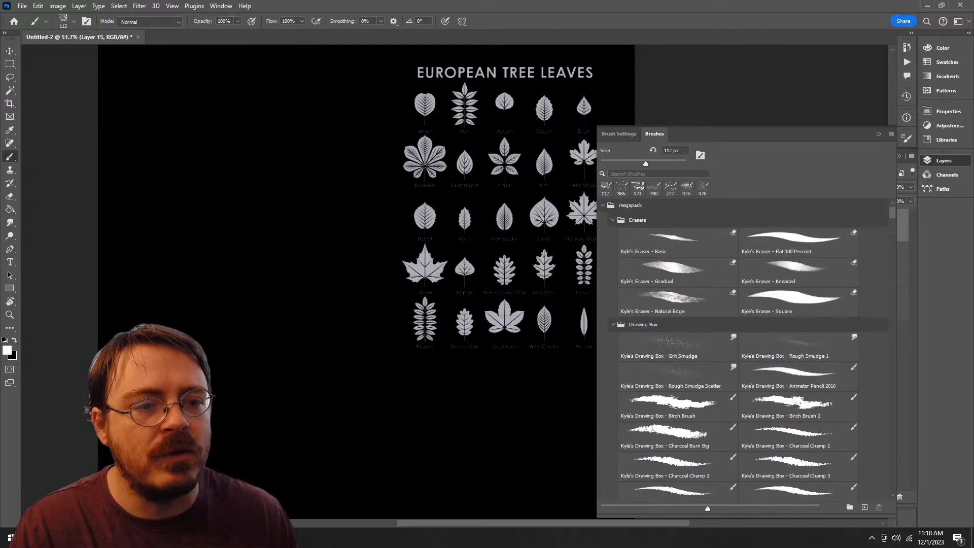
click(612, 220)
click(613, 234)
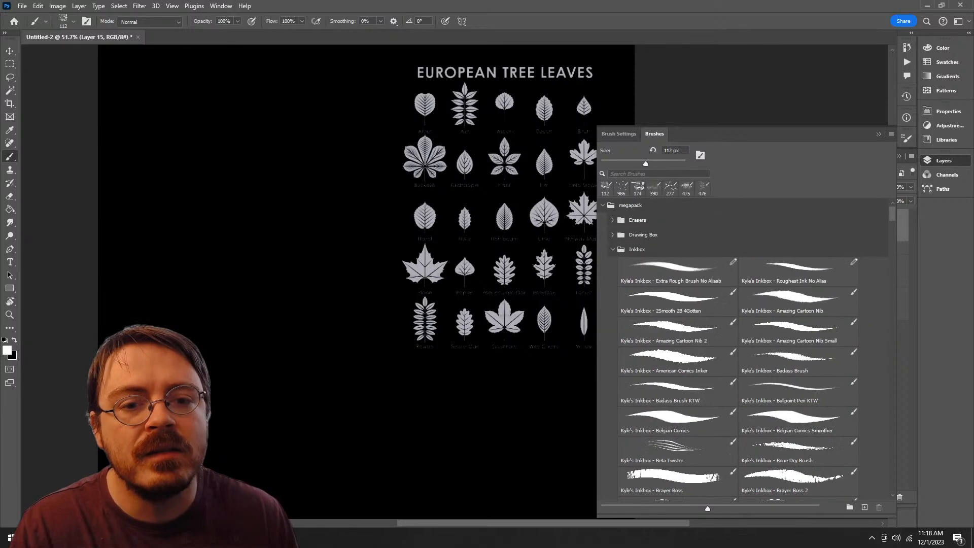
click(612, 249)
click(612, 264)
click(612, 278)
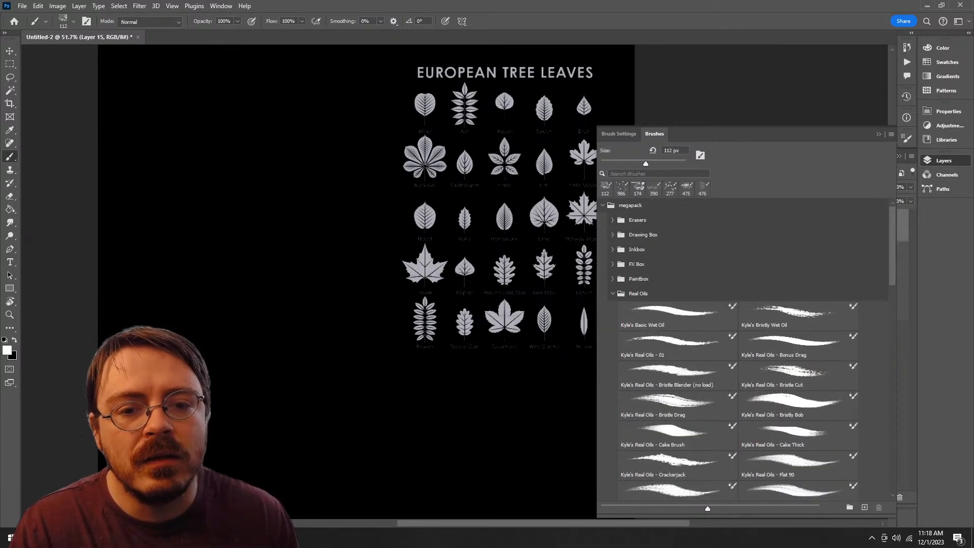
click(612, 293)
click(612, 308)
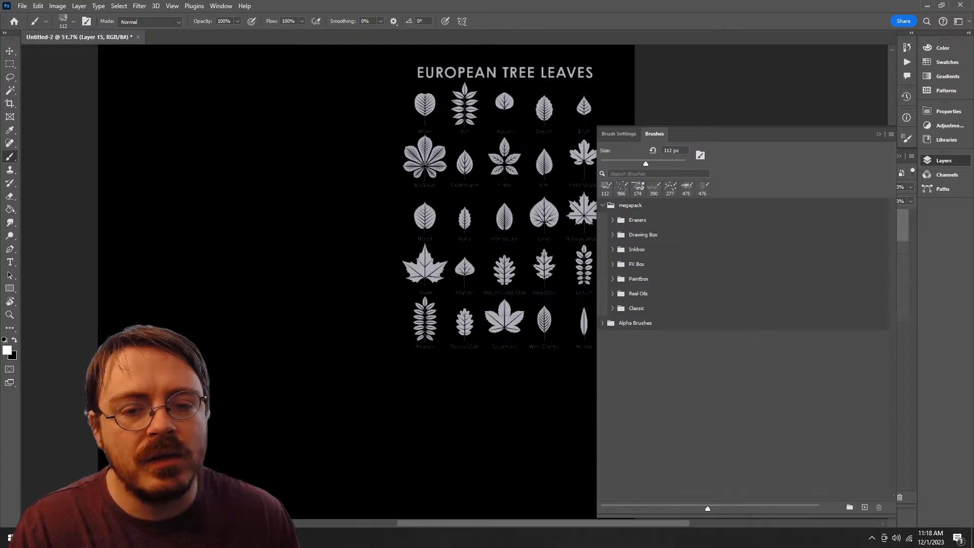
Step: Delete the Erasers brush group together with its brushes
click(637, 220)
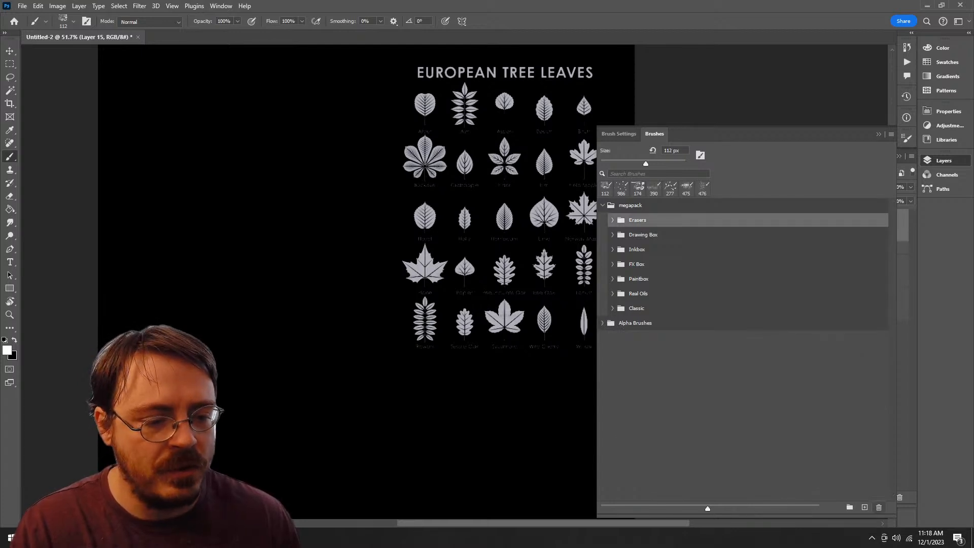
key(Delete)
key(Return)
Step: Look into the megapack's Drawing Box brush group, collapse it and expand the Inkbox group
click(612, 220)
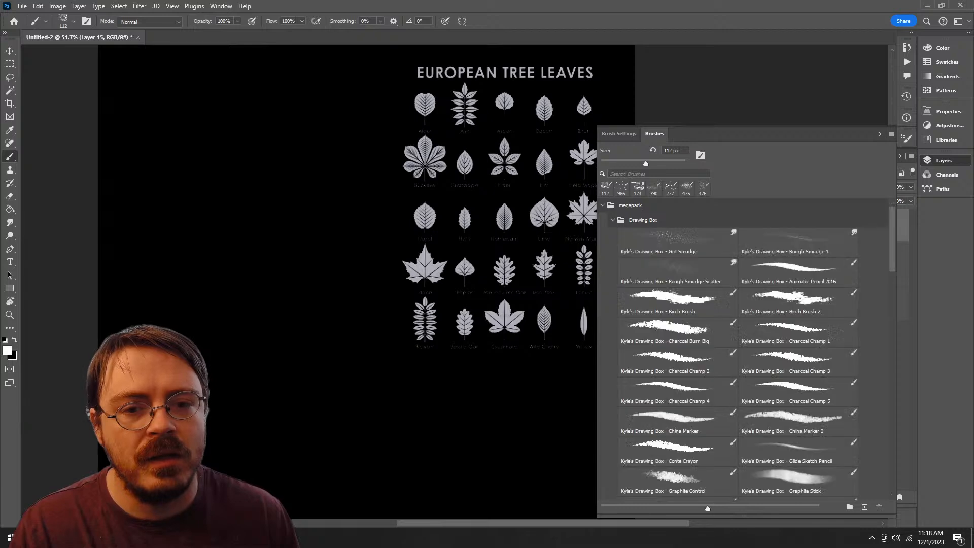
click(612, 219)
click(612, 235)
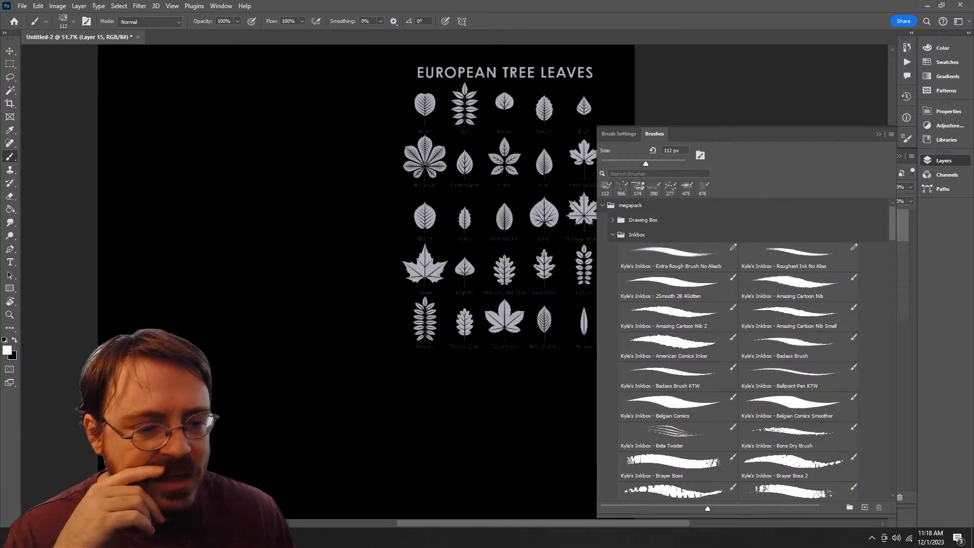
Step: Try the Inkbox brushes Brayer Boss 3 and Brayer Boss 2 at 433 px on the empty canvas, undoing each stroke
scroll(738, 349, down, 5)
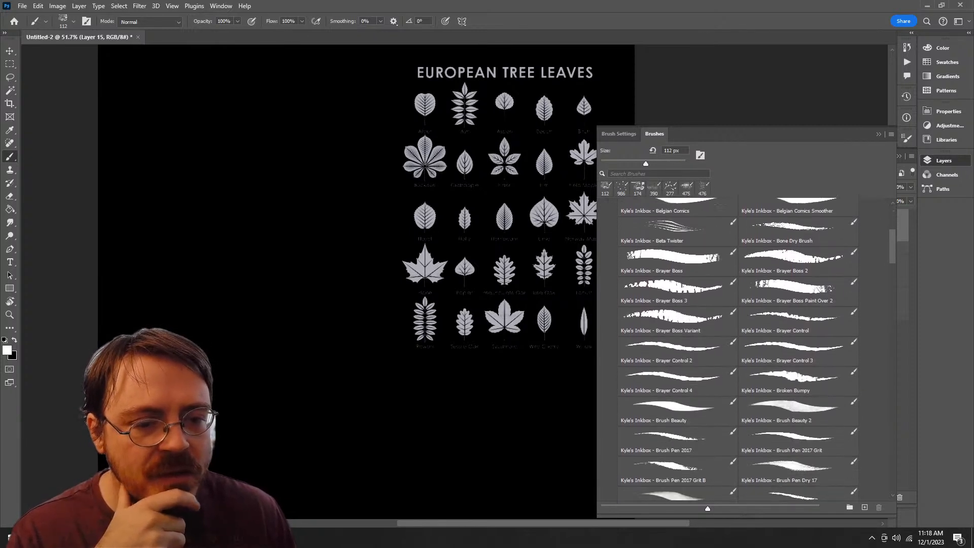
click(675, 288)
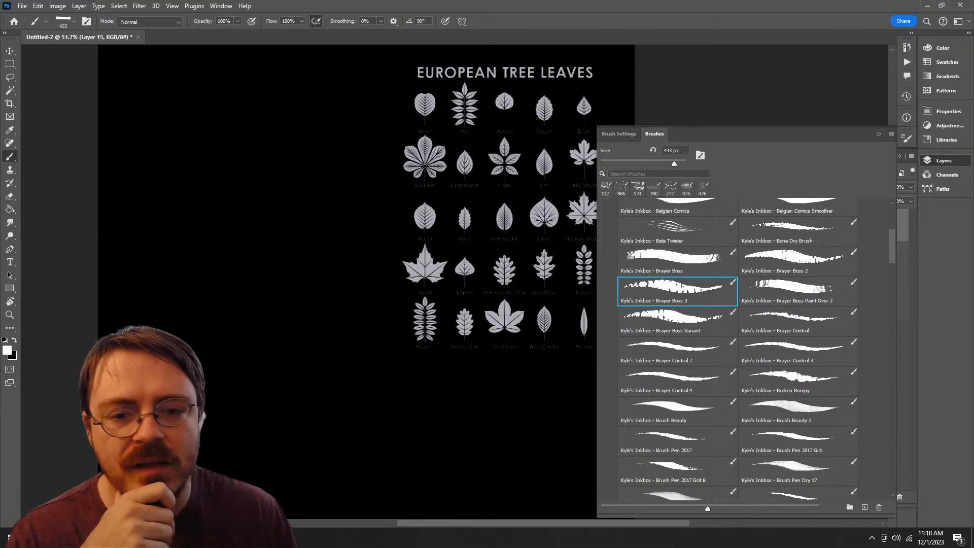
mouse_move(284, 213)
mouse_down()
mouse_move(256, 411)
mouse_move(345, 441)
mouse_up()
key(ctrl+z)
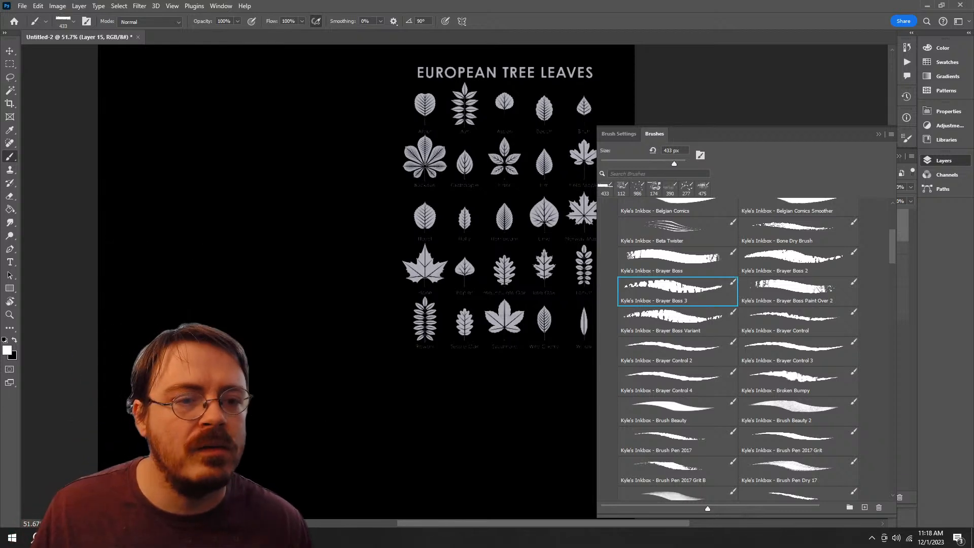
click(797, 260)
mouse_move(355, 231)
mouse_down()
mouse_move(325, 244)
mouse_move(299, 406)
mouse_up()
key(ctrl+z)
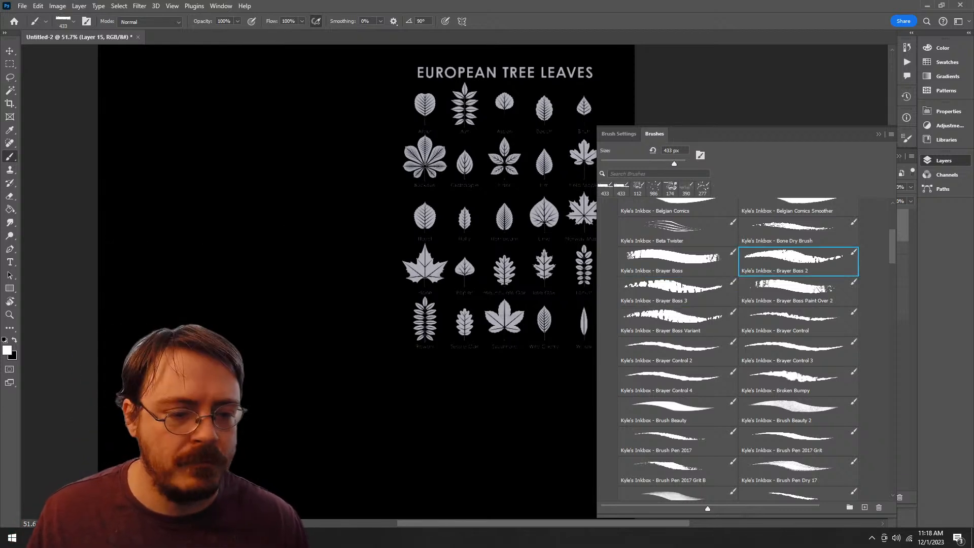
Step: Try the Inkbox brushes Brush Pen Dry Wow 2 and Brush Pen Dry Wow 3 at 62 px, undoing each stroke
scroll(738, 350, down, 5)
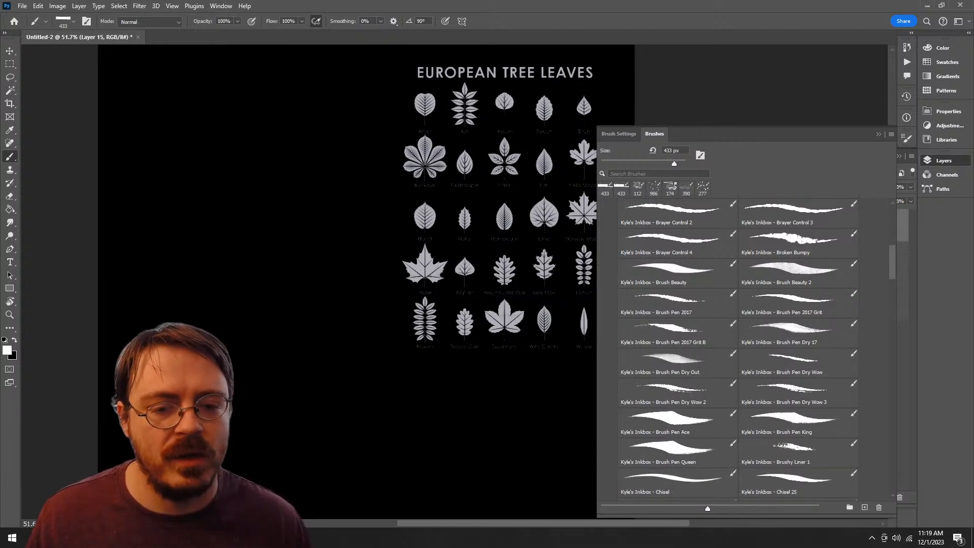
click(674, 390)
drag(284, 172, 355, 435)
key(ctrl+z)
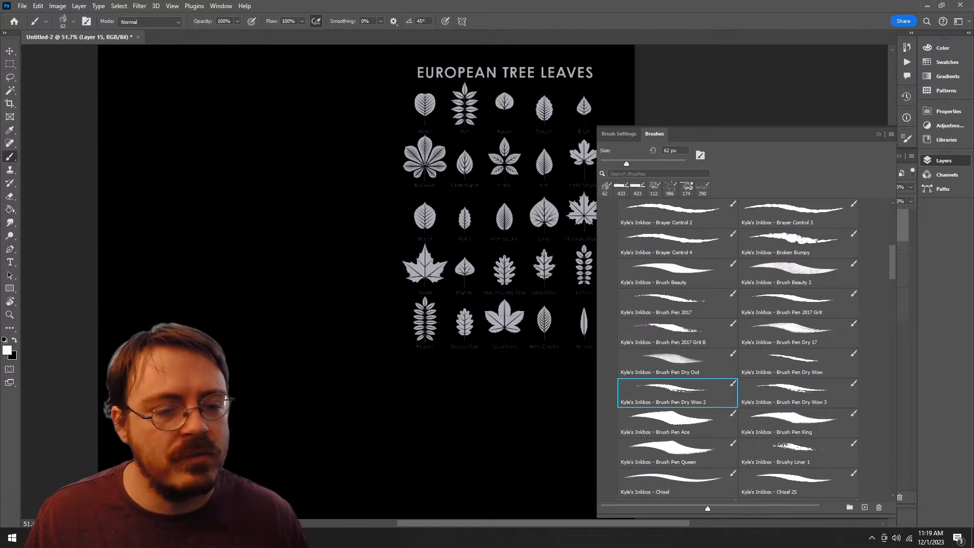
click(798, 392)
mouse_move(296, 152)
mouse_down()
mouse_move(282, 462)
mouse_move(330, 297)
mouse_up()
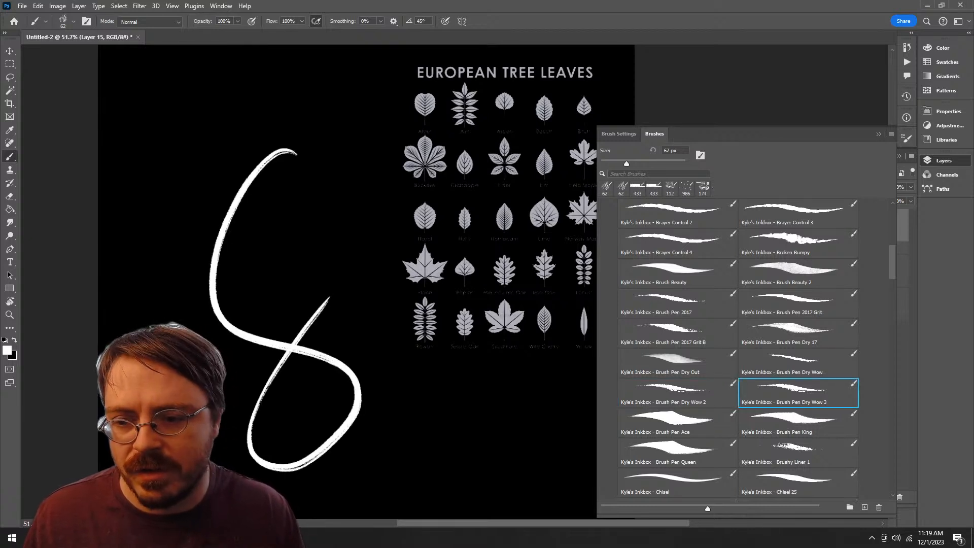
key(ctrl+z)
Step: Enlarge Brush Pen Dry Wow 3 to 700 px, paint a test stroke and undo it
key(bracketright)
key(bracketright)
key(bracketright)
key(bracketright)
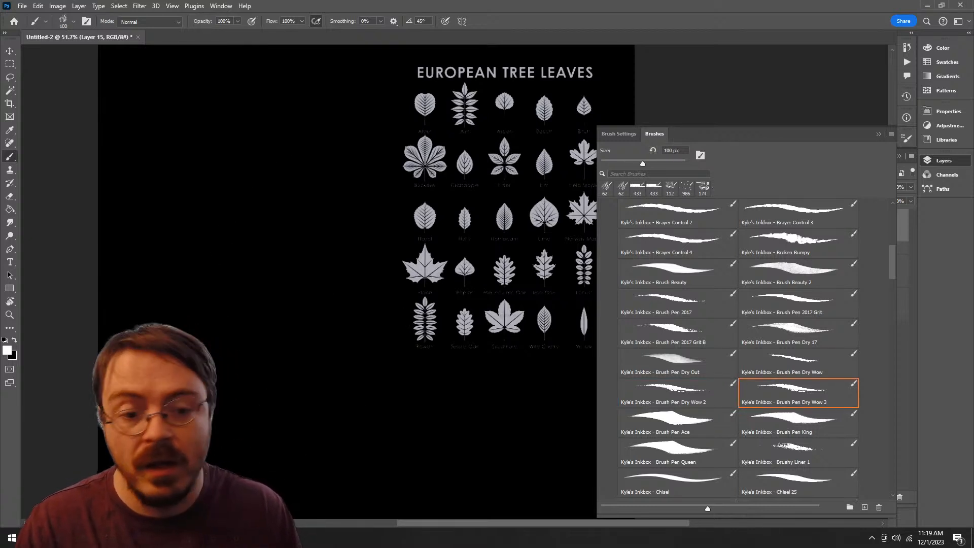
key(bracketright)
key(bracketright)
key(bracketright)
key(bracketright)
key(bracketright)
key(bracketright)
key(bracketright)
mouse_move(311, 206)
mouse_down()
mouse_move(314, 219)
mouse_move(249, 414)
mouse_up()
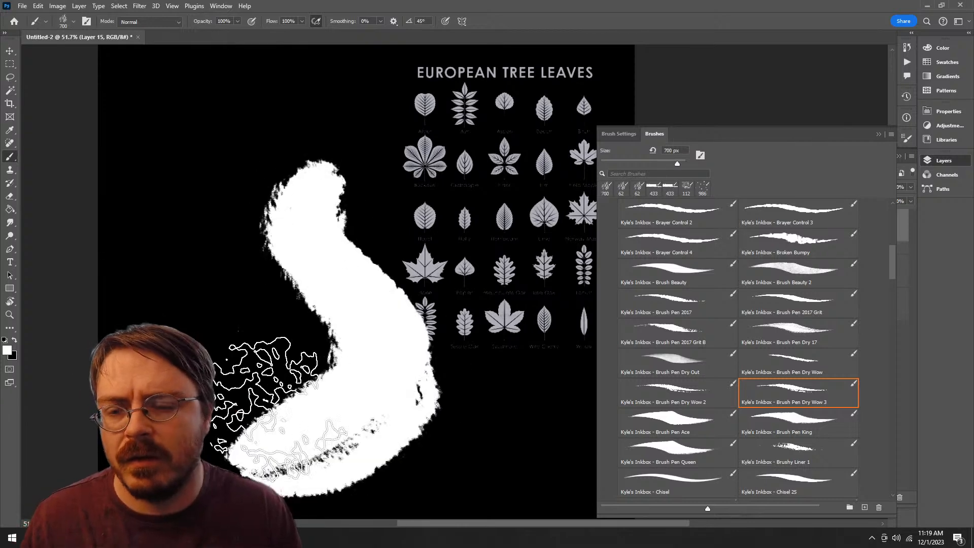
key(ctrl+z)
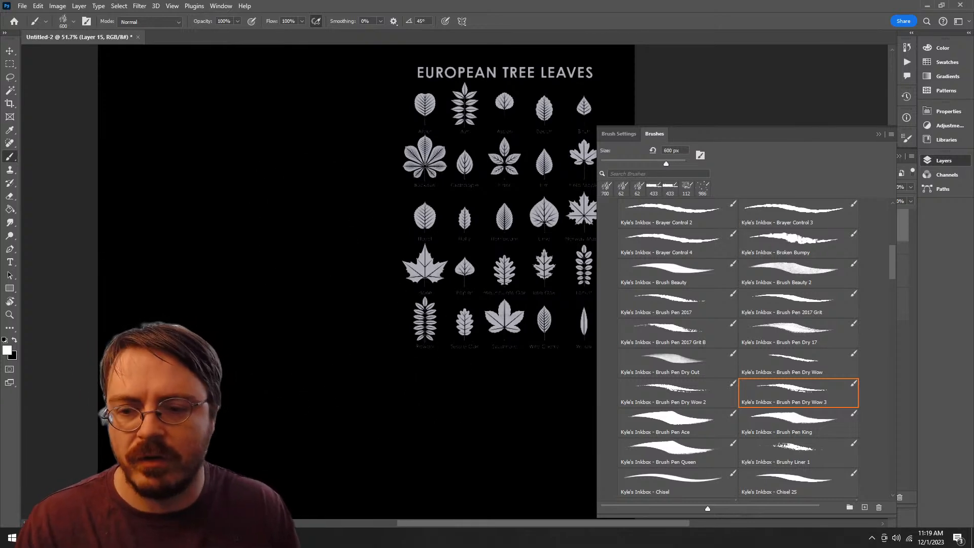
Step: Reduce Brush Pen Dry Wow 3 to 175 px, undo a first test stroke and paint a curved one on the canvas
key(bracketleft)
key(bracketleft)
key(bracketleft)
key(bracketleft)
key(bracketleft)
key(bracketleft)
key(bracketleft)
mouse_move(324, 373)
mouse_down()
mouse_move(292, 274)
mouse_move(412, 153)
mouse_up()
key(ctrl+z)
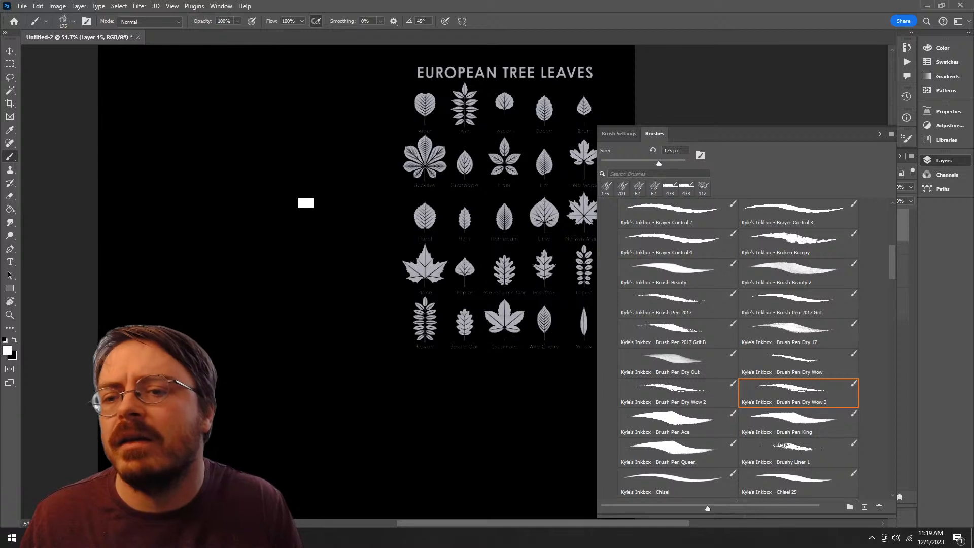
mouse_move(286, 149)
mouse_down()
mouse_move(243, 229)
mouse_move(223, 434)
mouse_move(266, 148)
mouse_up()
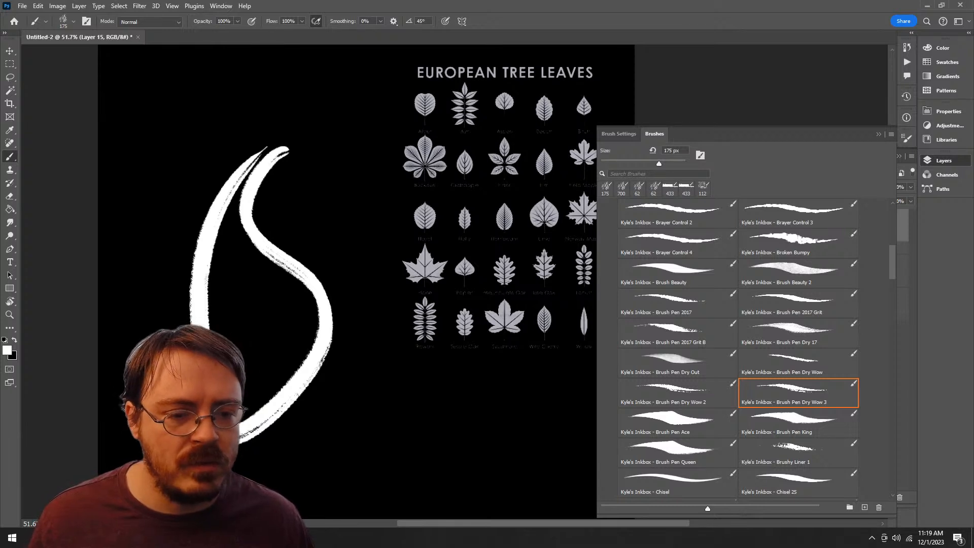
Step: Try Brush Pen Dry Wow at 50 px and Brush Pen Dry Wow 2 at 62 px for comparison, undoing each stroke
click(798, 363)
mouse_move(365, 248)
mouse_down()
mouse_move(309, 449)
mouse_move(283, 393)
mouse_up()
key(ctrl+z)
click(677, 392)
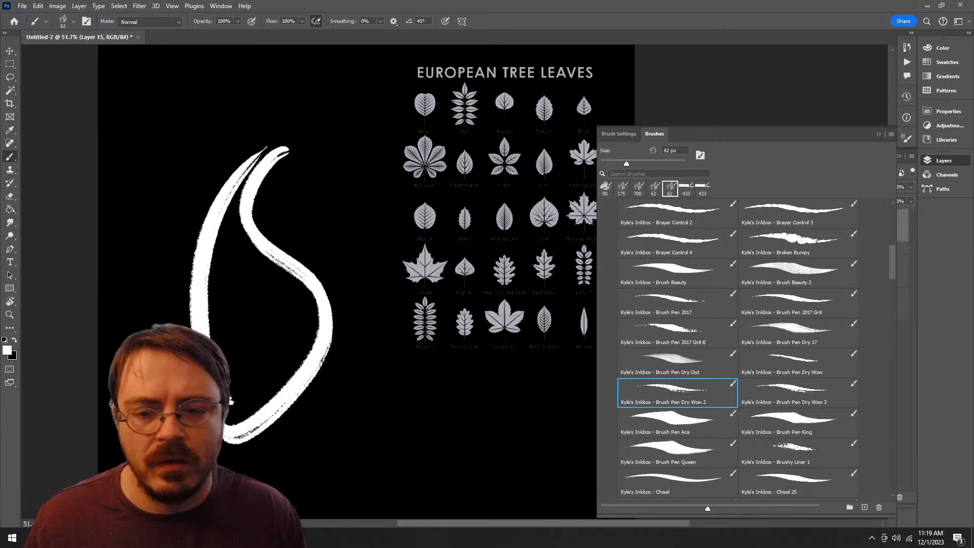
drag(333, 297, 310, 482)
key(ctrl+z)
Step: Paint a comparison stroke with Brush Pen Dry Wow 3 at 62 px and raise its size to 150 px
click(798, 393)
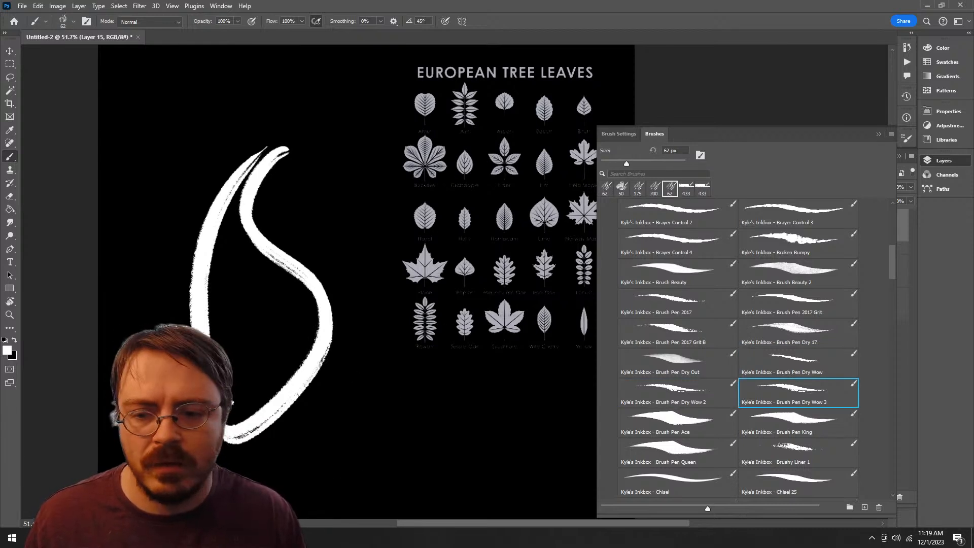
mouse_move(457, 330)
mouse_down()
mouse_move(337, 436)
mouse_move(365, 396)
mouse_up()
key(bracketright)
key(bracketright)
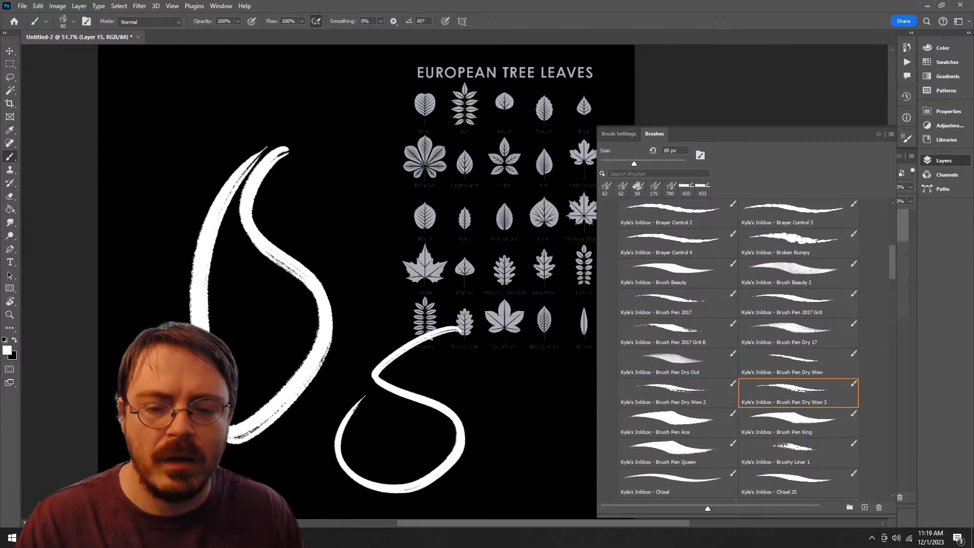
key(bracketright)
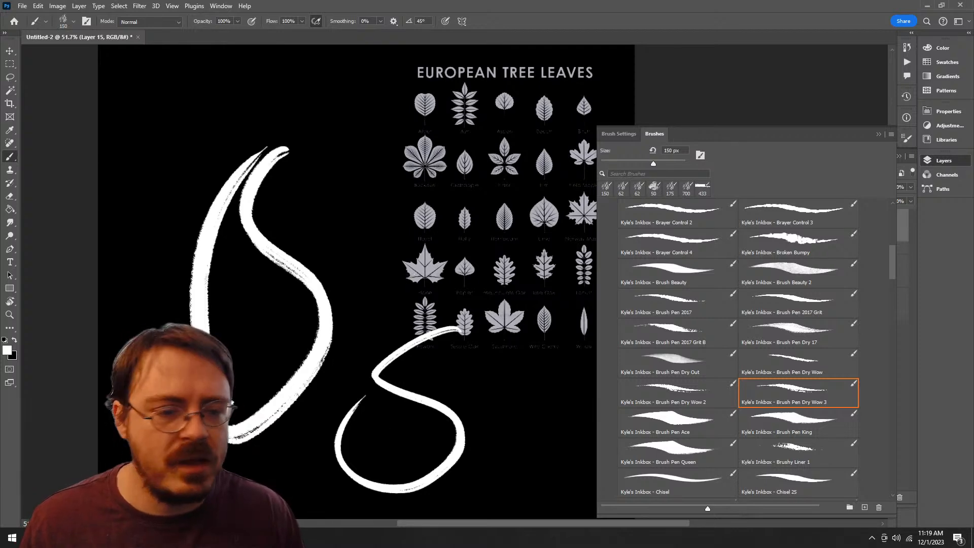
Step: Undo the remaining test strokes and move the Brush Pen Dry Wow 3 brush from Inkbox to the Alpha Brushes group
key(ctrl+z)
key(ctrl+z)
key(ctrl+z)
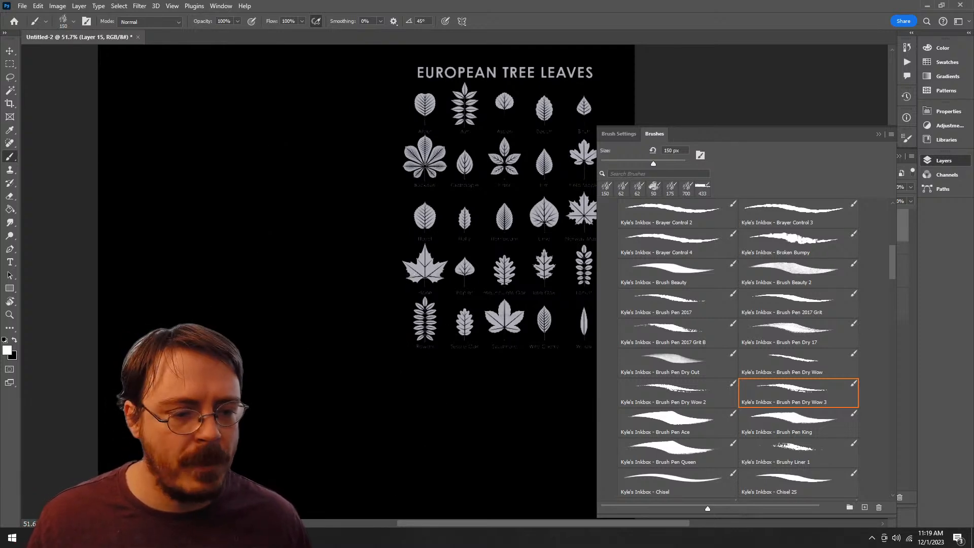
mouse_move(798, 393)
mouse_down()
mouse_move(761, 486)
mouse_move(658, 486)
mouse_up()
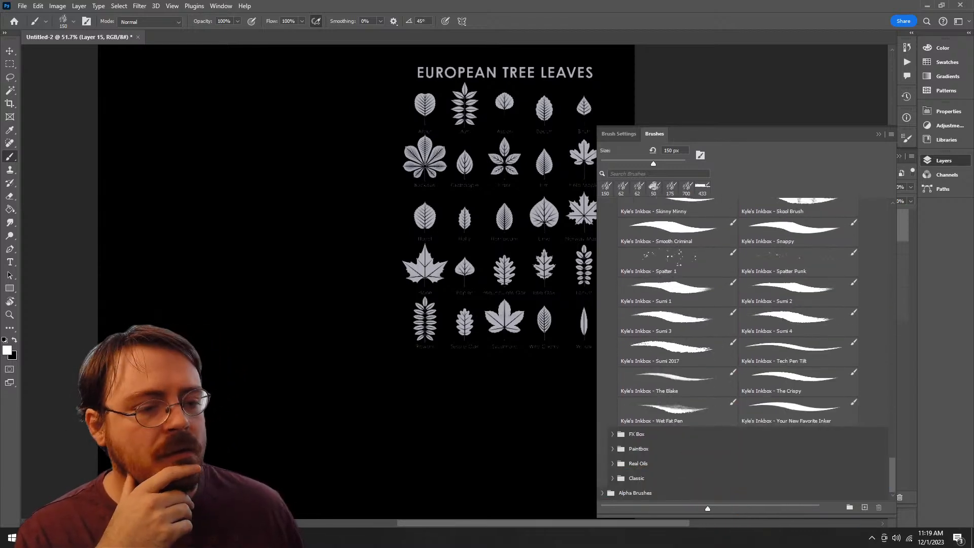
Step: Try the Inkbox brush Brushy Liner 1 at 60 px on the empty canvas, and undo the stroke
drag(892, 475, 892, 240)
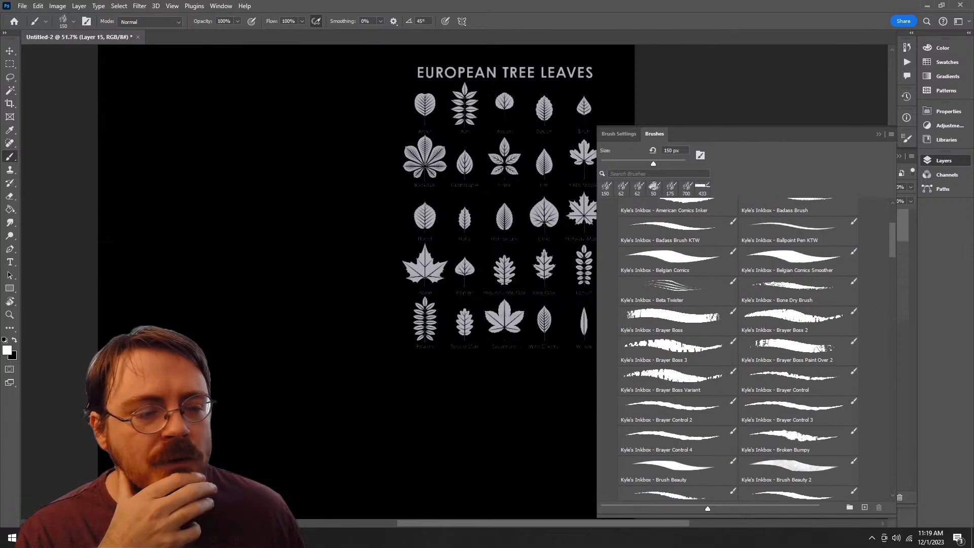
scroll(738, 350, down, 5)
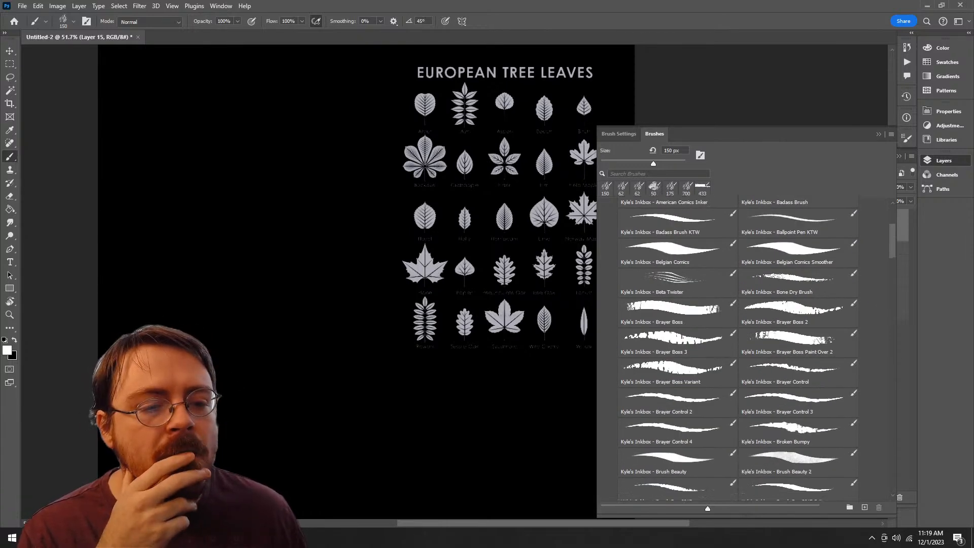
scroll(798, 334, down, 2)
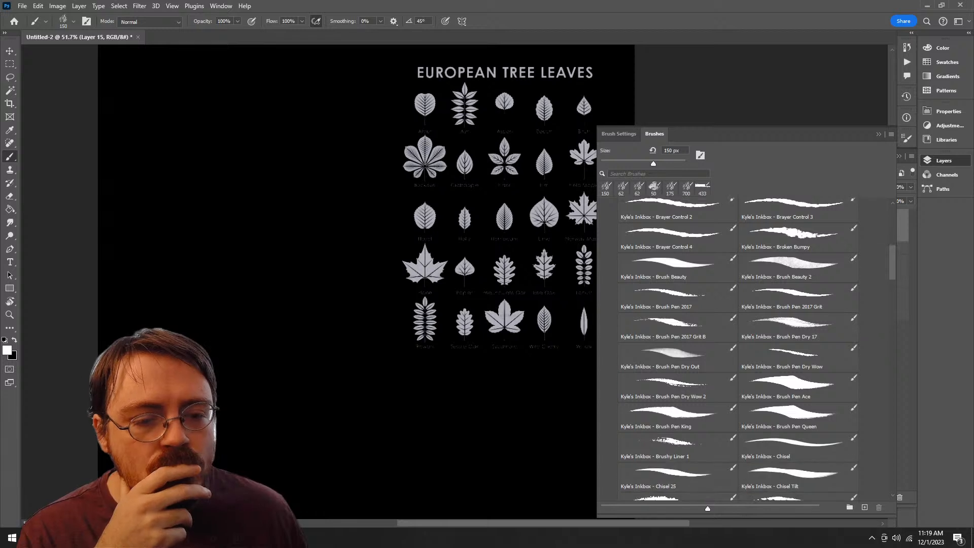
click(798, 333)
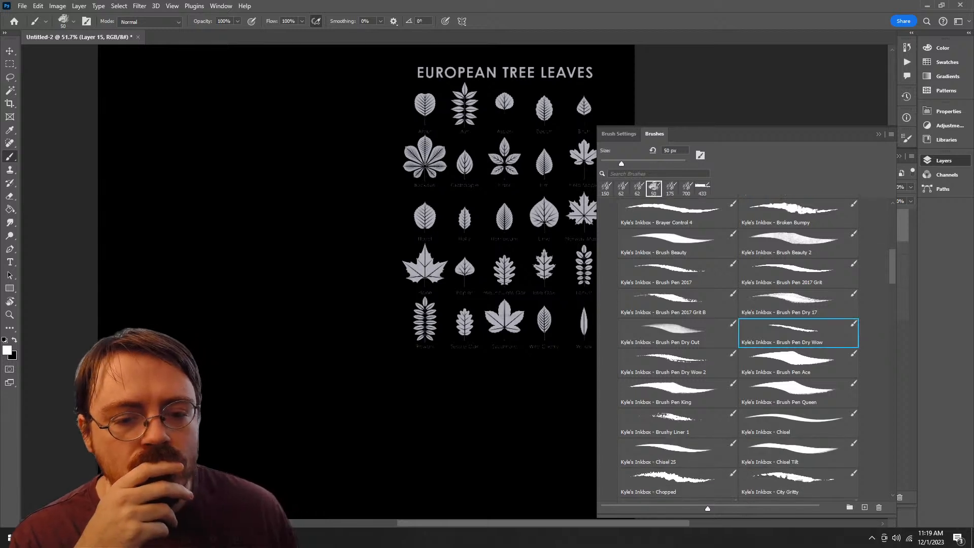
scroll(730, 355, down, 2)
click(720, 386)
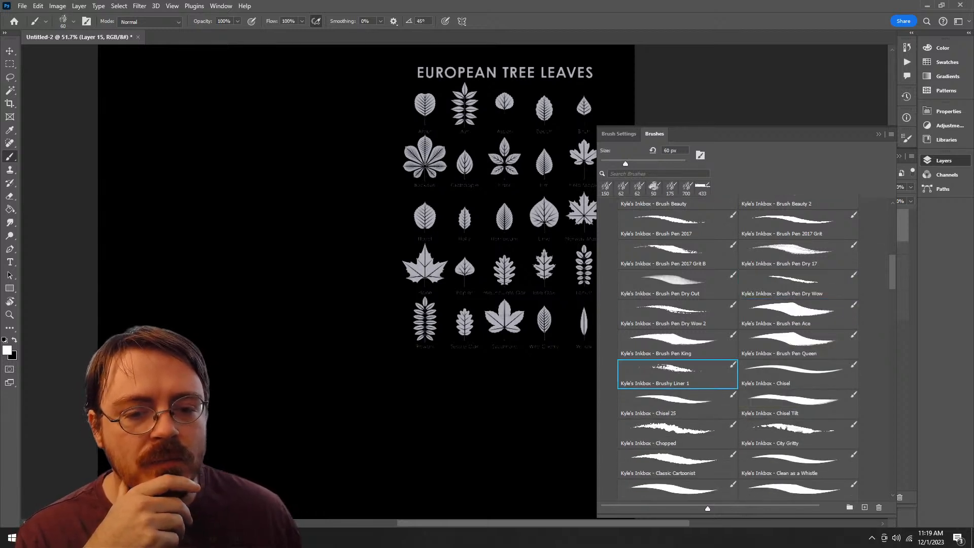
mouse_move(365, 226)
mouse_down()
mouse_move(346, 451)
mouse_move(423, 233)
mouse_up()
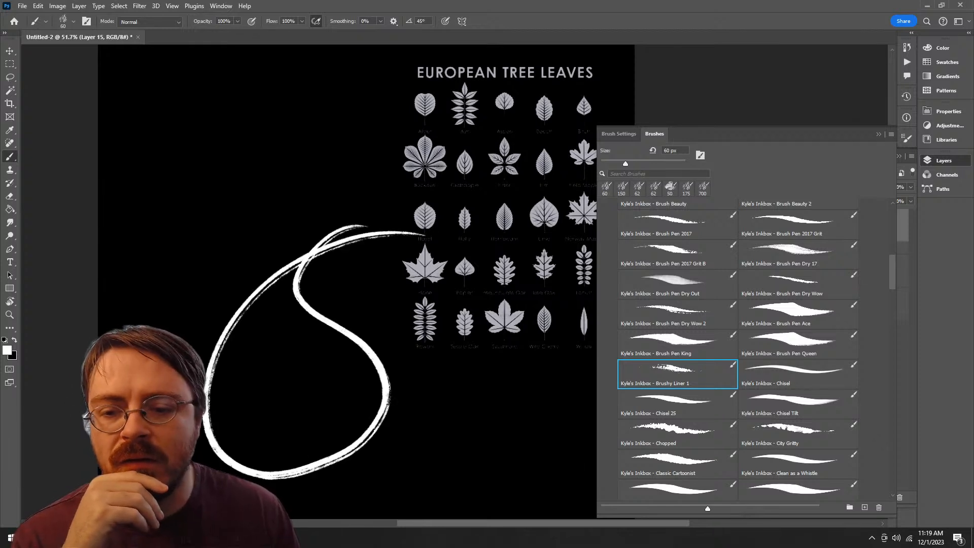
key(ctrl+z)
key(ctrl+z)
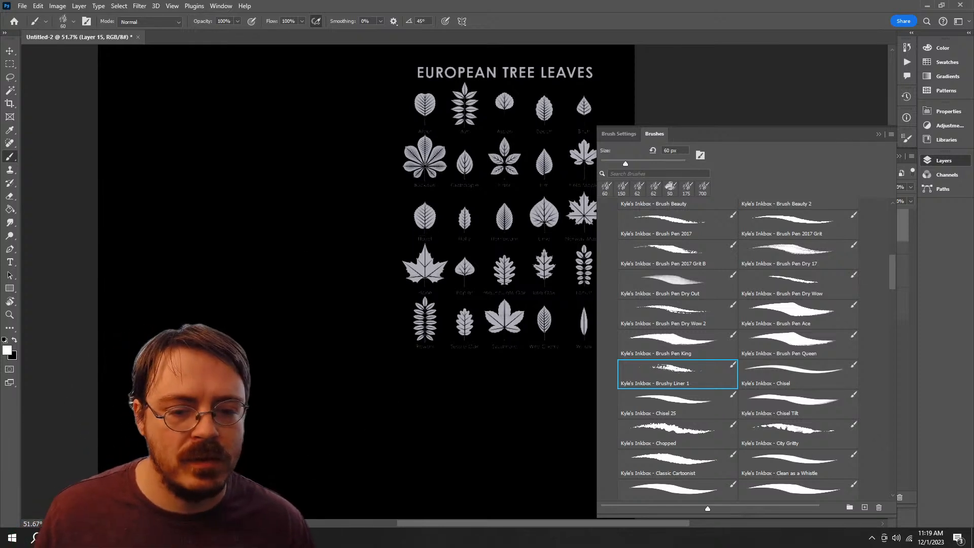
Step: Try the Inkbox brushes Chopped at 40 px and City Gritty at 70 px, undoing each stroke
click(796, 431)
click(675, 431)
drag(383, 256, 281, 491)
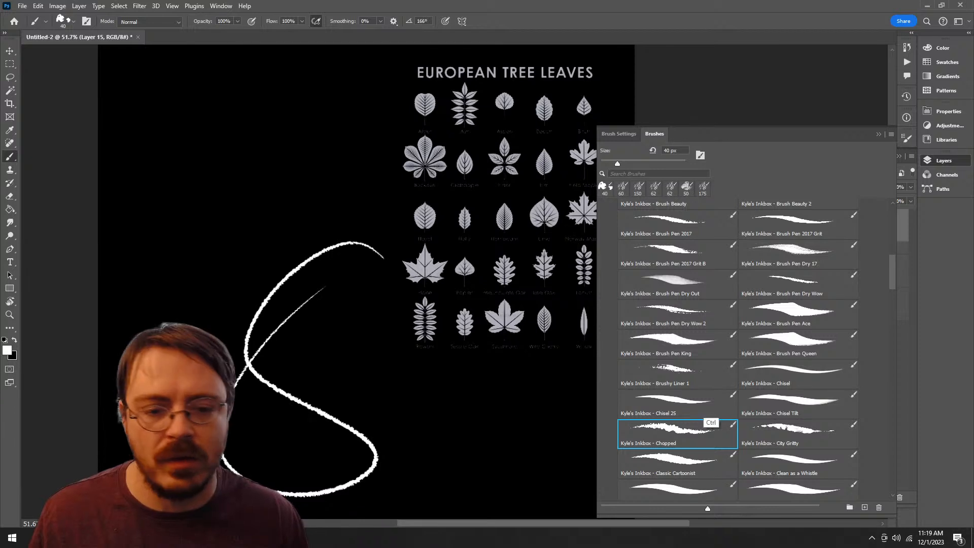
key(ctrl+z)
click(797, 431)
mouse_move(349, 269)
mouse_down()
mouse_move(309, 217)
mouse_move(276, 488)
mouse_up()
key(ctrl+z)
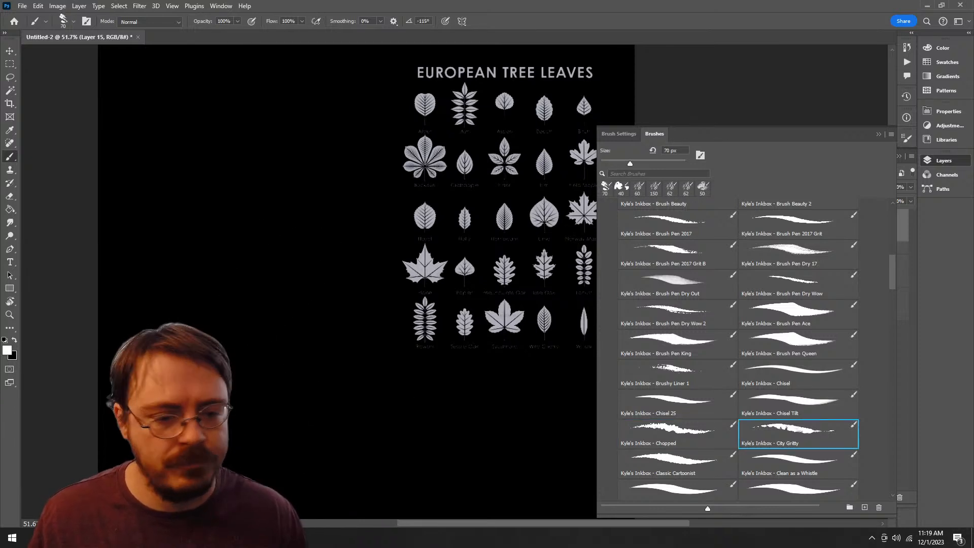
Step: Try the Inkbox brushes Classic Cartoonist at 30 px and Comics Background Breaker at 433 px, undoing each stroke
click(677, 462)
mouse_move(350, 129)
mouse_down()
mouse_move(299, 400)
mouse_move(294, 504)
mouse_up()
key(ctrl+z)
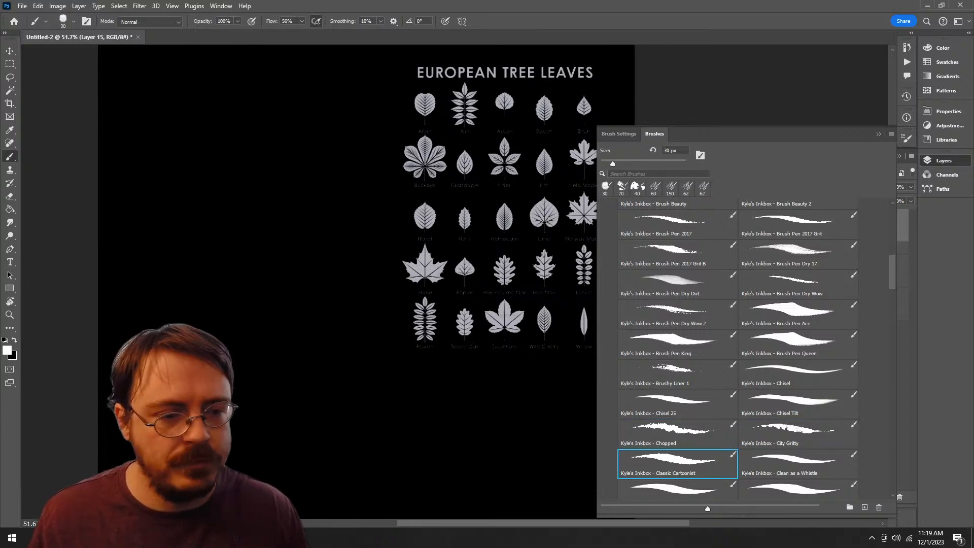
scroll(756, 350, down, 5)
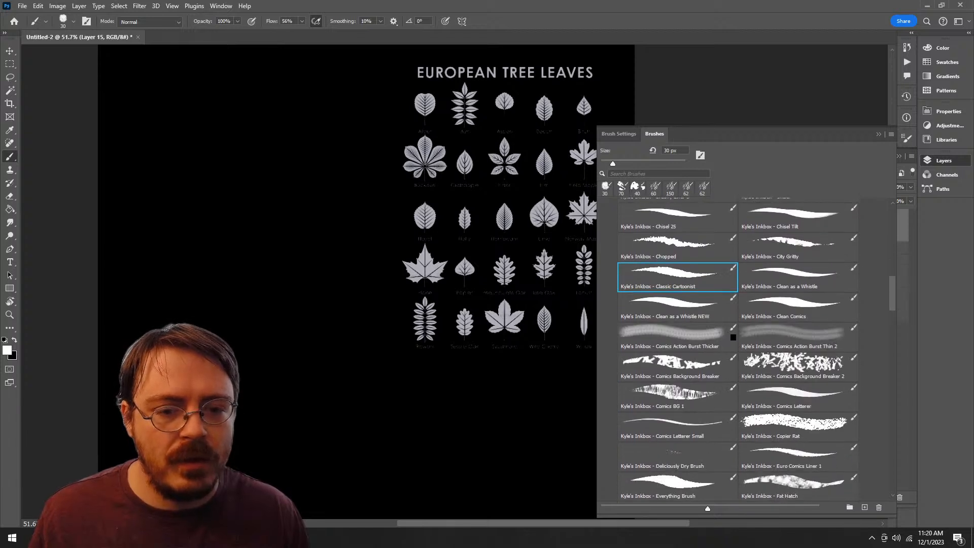
click(677, 353)
mouse_move(325, 200)
mouse_down()
mouse_move(284, 411)
mouse_move(451, 401)
mouse_up()
key(ctrl+z)
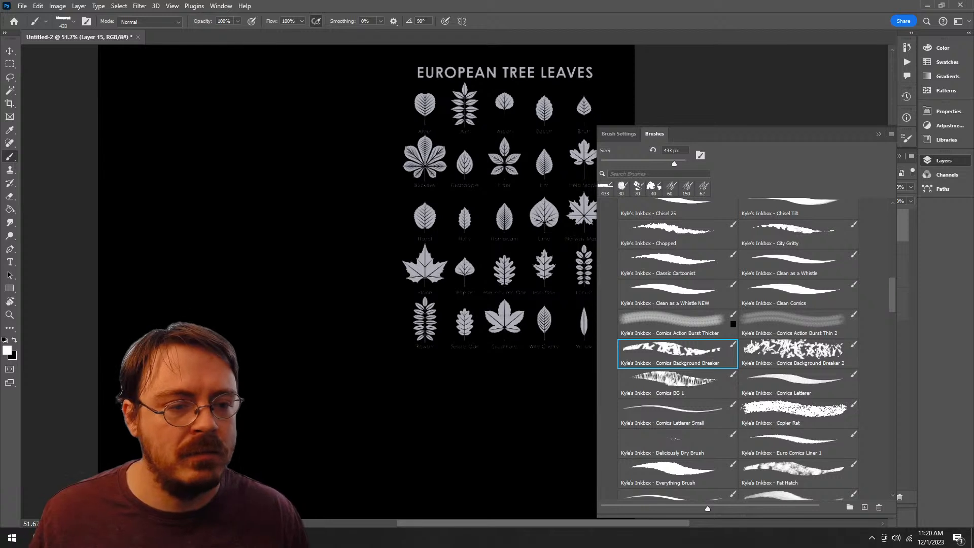
Step: Try the Inkbox brush Fountain of Yoots at 20 px on the empty canvas, and undo the stroke
scroll(738, 350, down, 4)
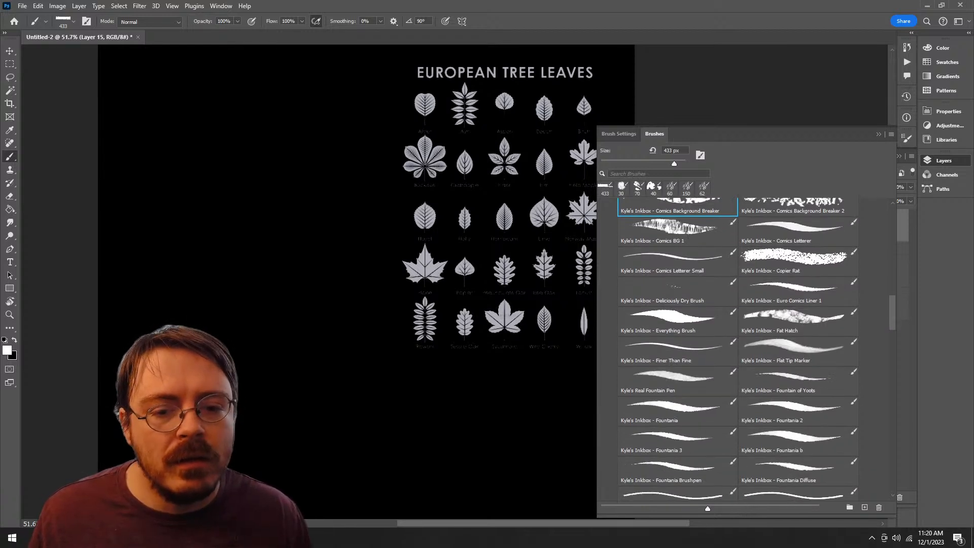
click(797, 381)
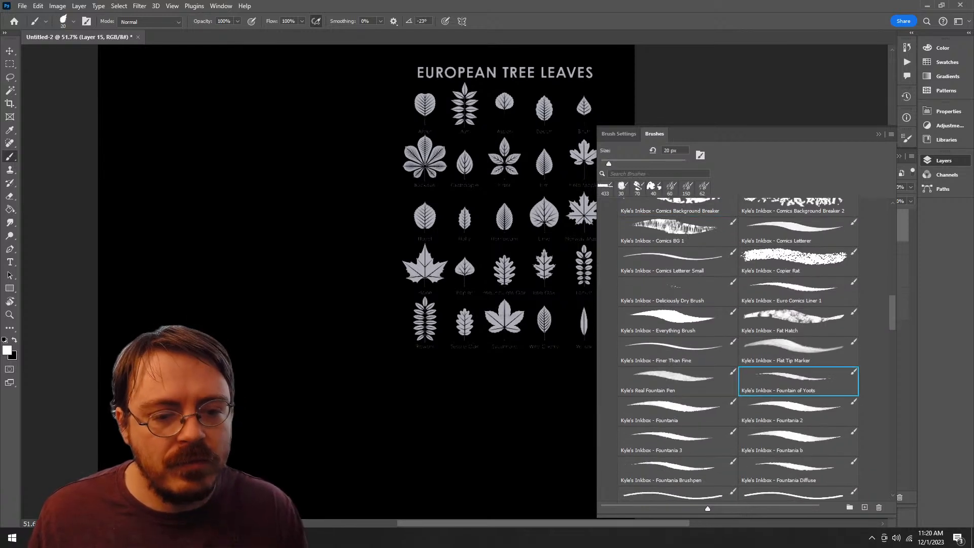
mouse_move(339, 207)
mouse_down()
mouse_move(266, 462)
mouse_move(455, 221)
mouse_up()
key(ctrl+z)
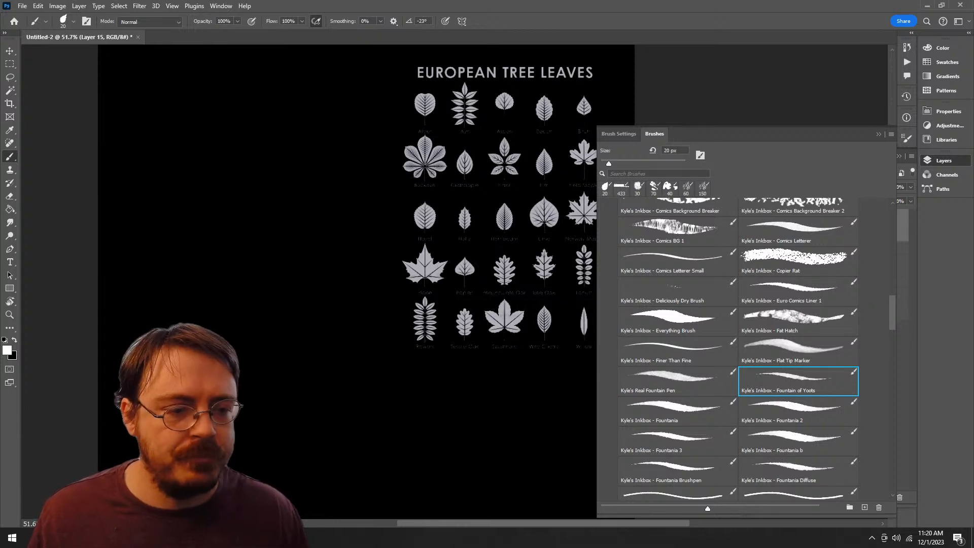
Step: Try the Inkbox brush Go Gritty 2 at 30 px and 90 px on the empty canvas, undoing each stroke
scroll(738, 350, down, 5)
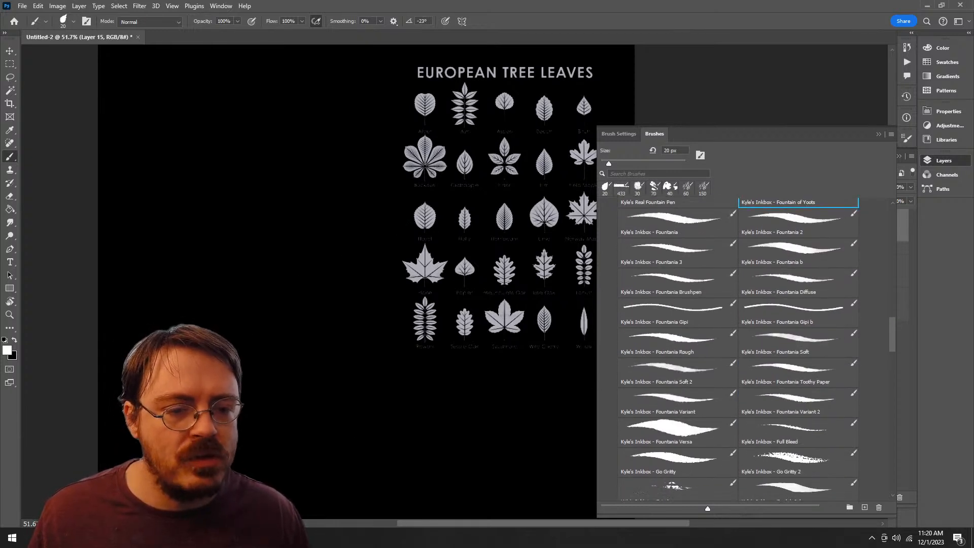
scroll(738, 350, down, 2)
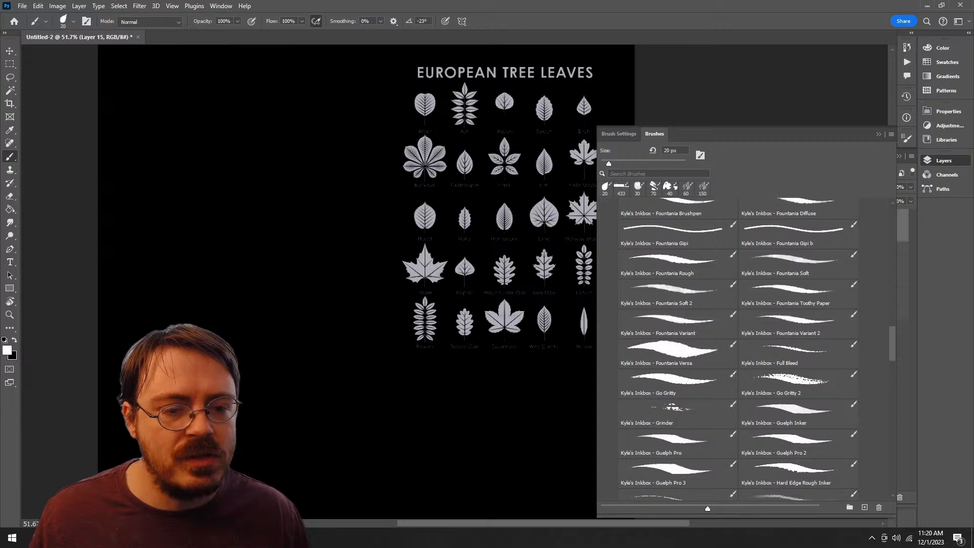
click(798, 383)
mouse_move(327, 156)
mouse_down()
mouse_move(402, 403)
mouse_move(276, 312)
mouse_up()
key(ctrl+z)
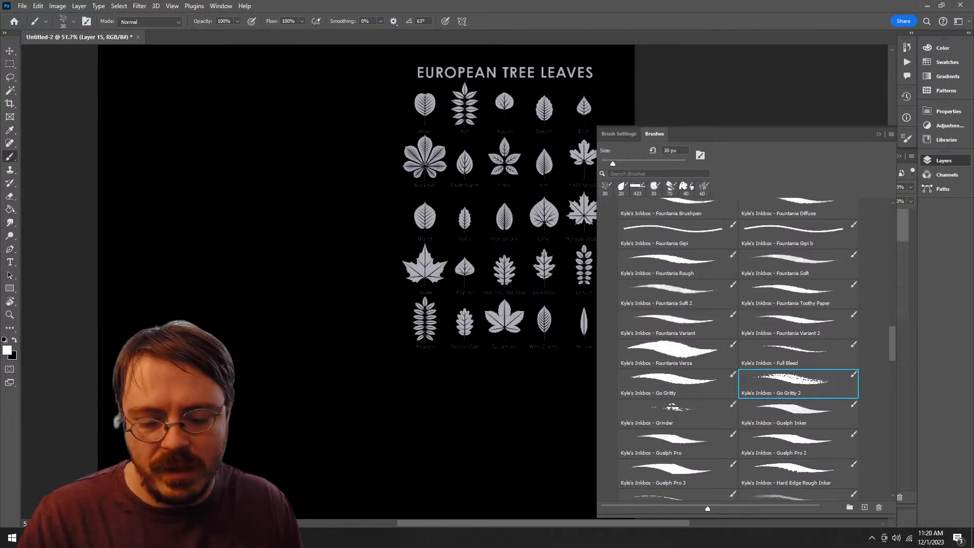
key(bracketright)
key(bracketright)
key(bracketright)
key(bracketright)
key(bracketright)
key(bracketright)
mouse_move(361, 183)
mouse_down()
mouse_move(283, 202)
mouse_move(263, 317)
mouse_up()
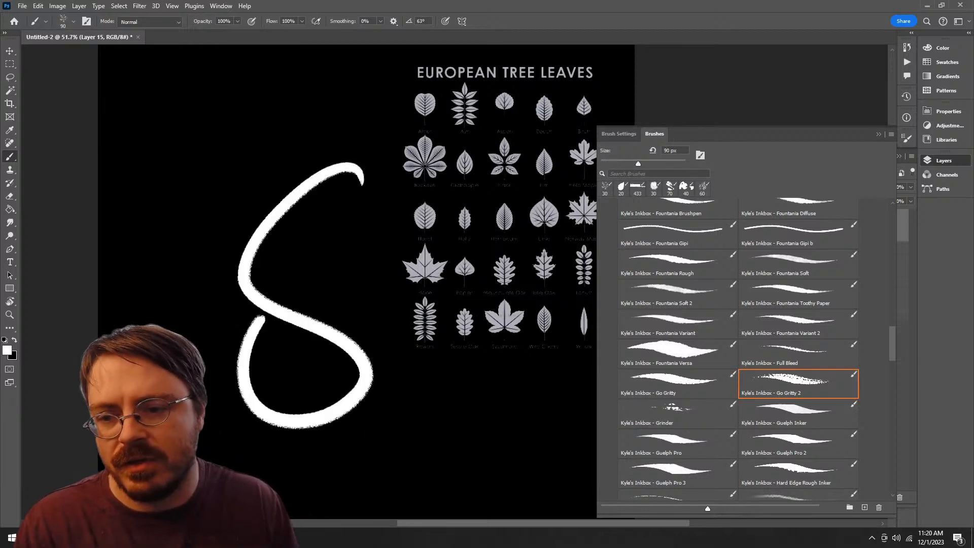
key(ctrl+z)
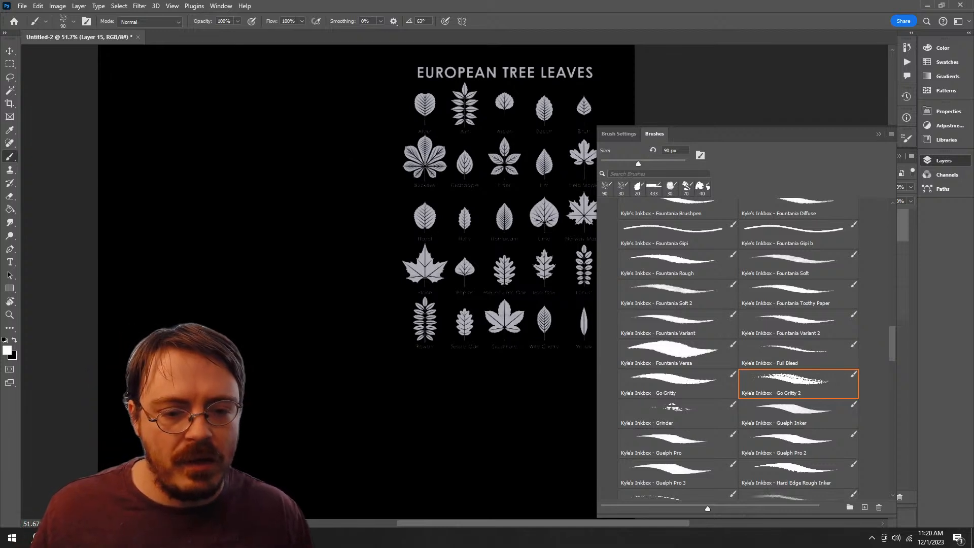
Step: Try the Inkbox brushes Grinder at 120 px and Ketchup at 25 px, undoing each stroke
click(677, 414)
mouse_move(325, 163)
mouse_down()
mouse_move(310, 294)
mouse_move(215, 305)
mouse_up()
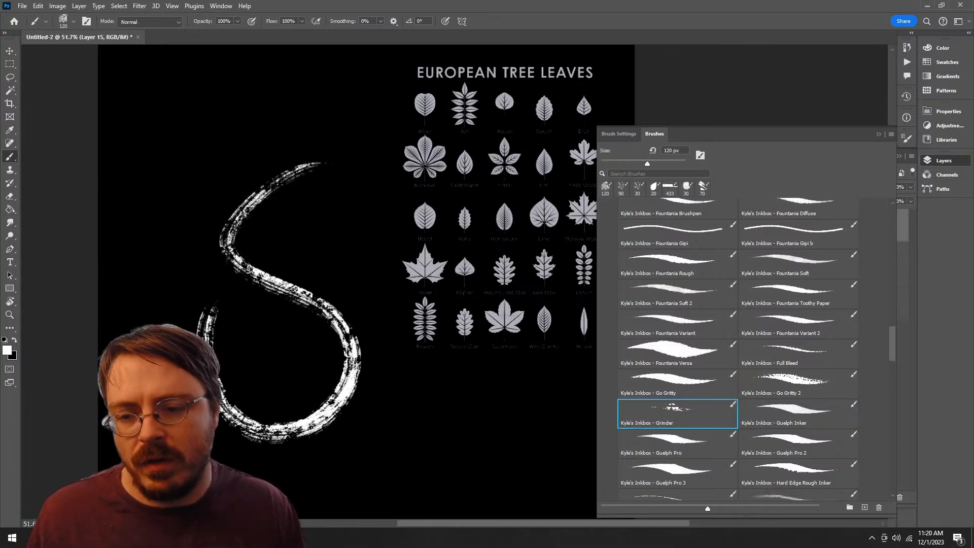
key(ctrl+z)
scroll(737, 350, down, 5)
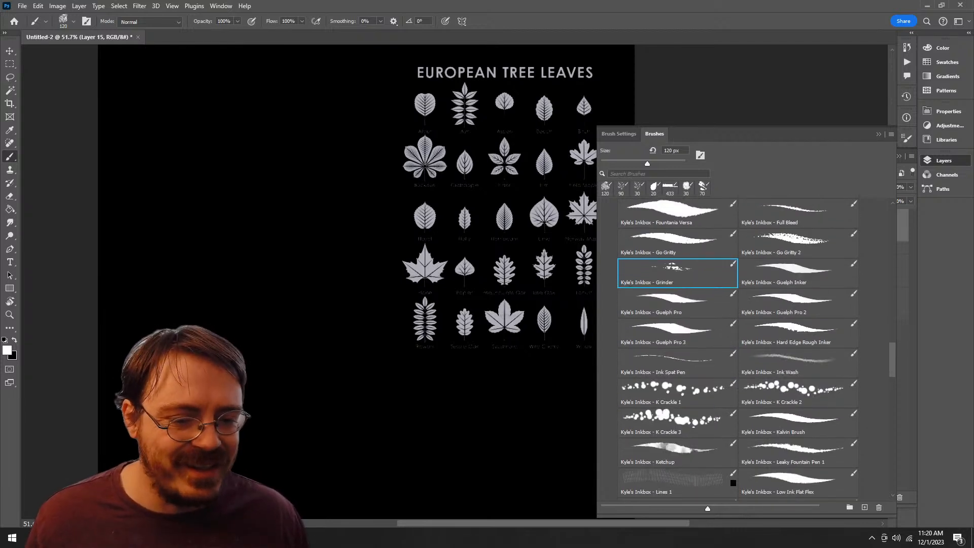
click(677, 449)
mouse_move(344, 142)
mouse_down()
mouse_move(219, 211)
mouse_move(227, 309)
mouse_move(324, 242)
mouse_up()
key(ctrl+z)
Step: Try the Inkbox brush Old Brush Ink 2 at 30 px and 125 px, undoing each stroke
scroll(738, 355, down, 5)
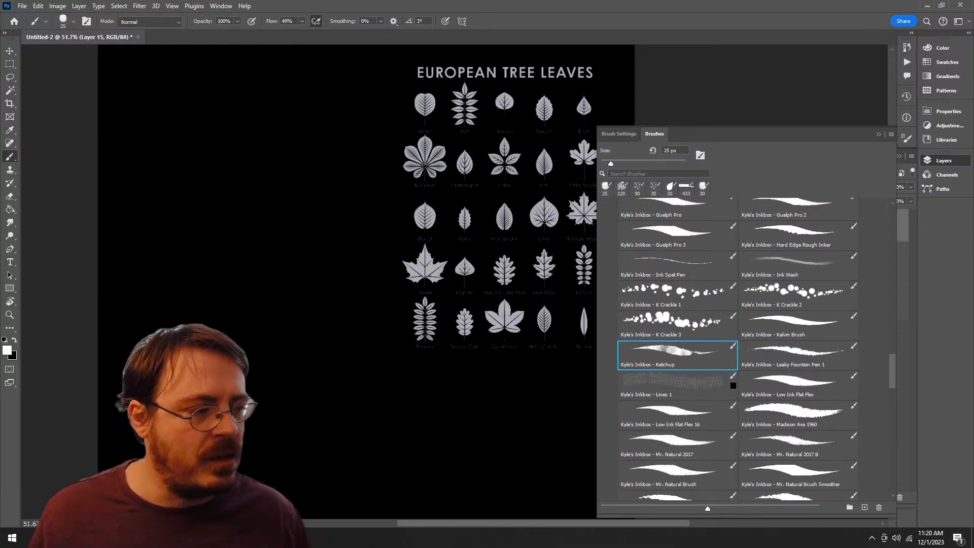
scroll(738, 350, down, 1)
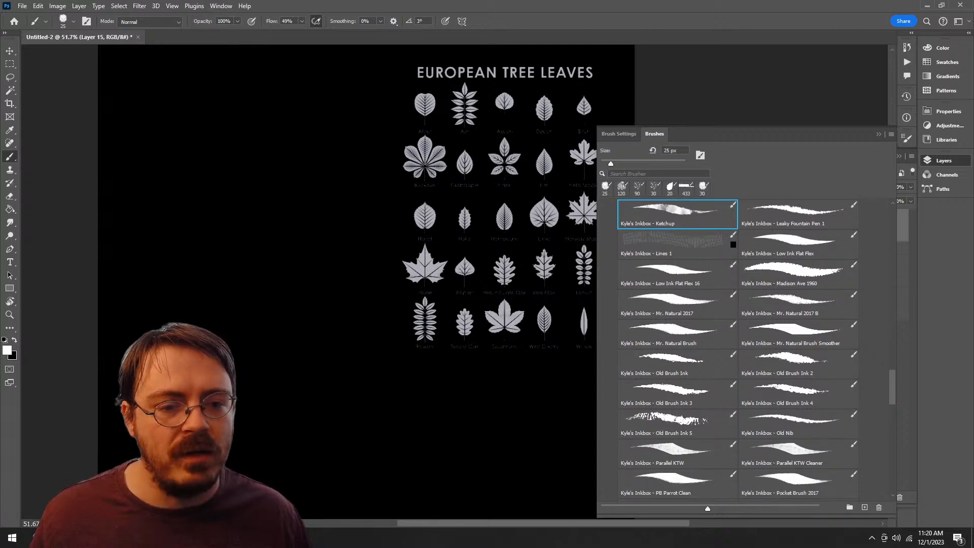
scroll(738, 350, down, 2)
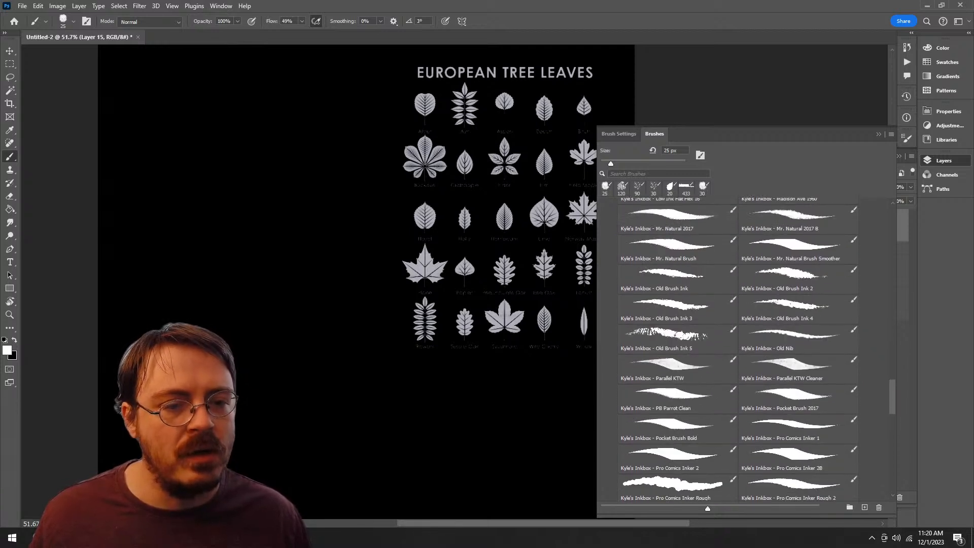
click(798, 279)
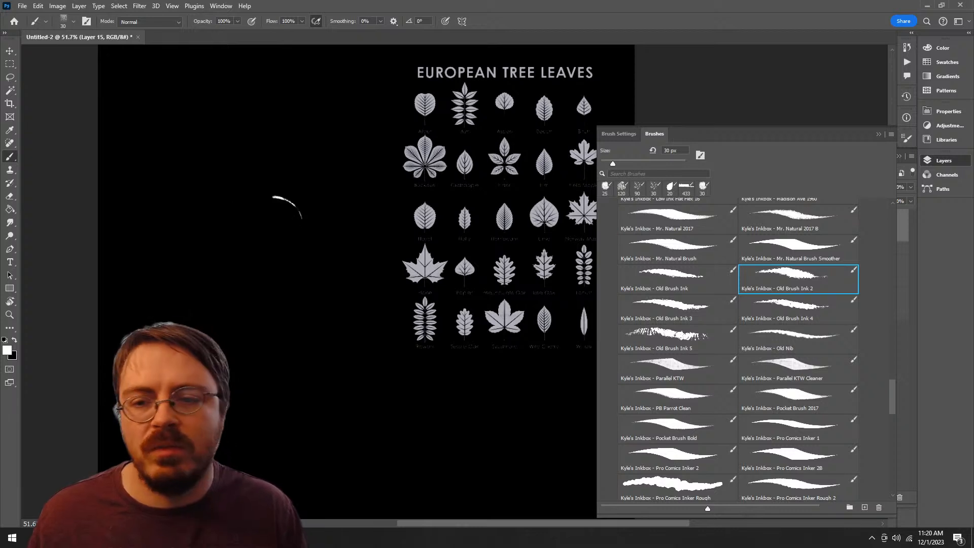
drag(272, 196, 269, 426)
key(ctrl+z)
key(bracketright)
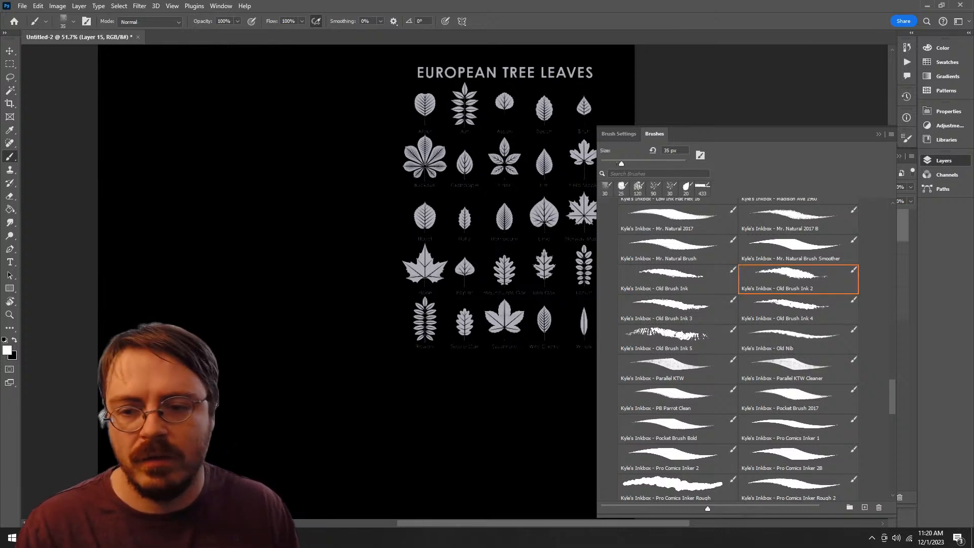
key(bracketright)
key(bracketright)
key(bracketright)
key(bracketright)
key(bracketright)
key(bracketright)
key(bracketright)
key(bracketright)
key(bracketright)
mouse_move(367, 167)
mouse_down()
mouse_move(306, 172)
mouse_move(284, 401)
mouse_move(243, 401)
mouse_up()
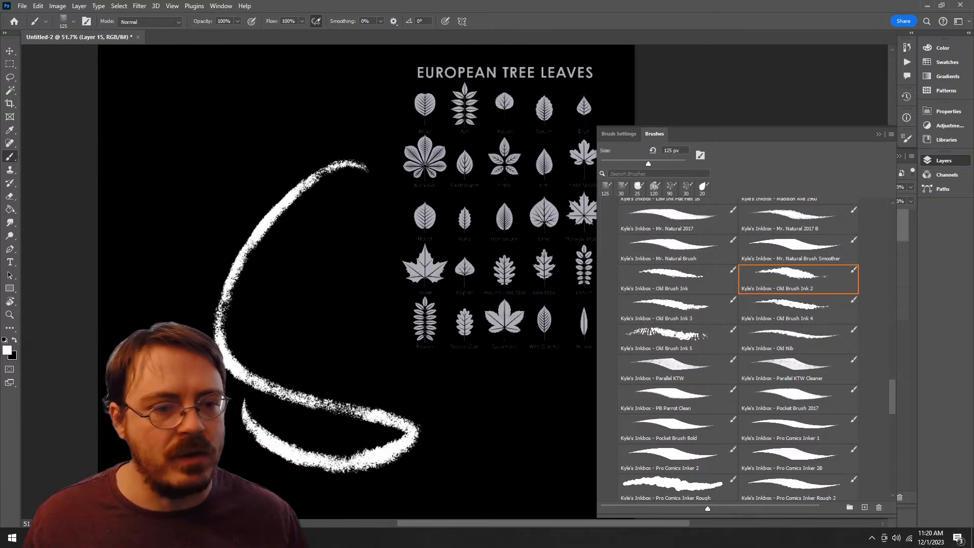
key(ctrl+z)
Step: Try the Inkbox brush Ratty Stiff Bristle 1 at 35 px and 90 px, undoing each stroke
scroll(738, 350, down, 4)
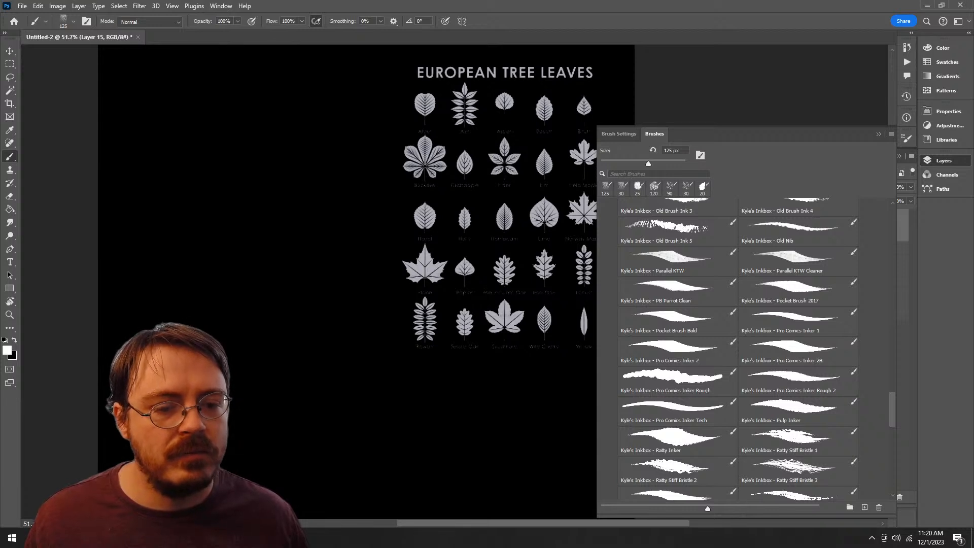
scroll(737, 350, down, 3)
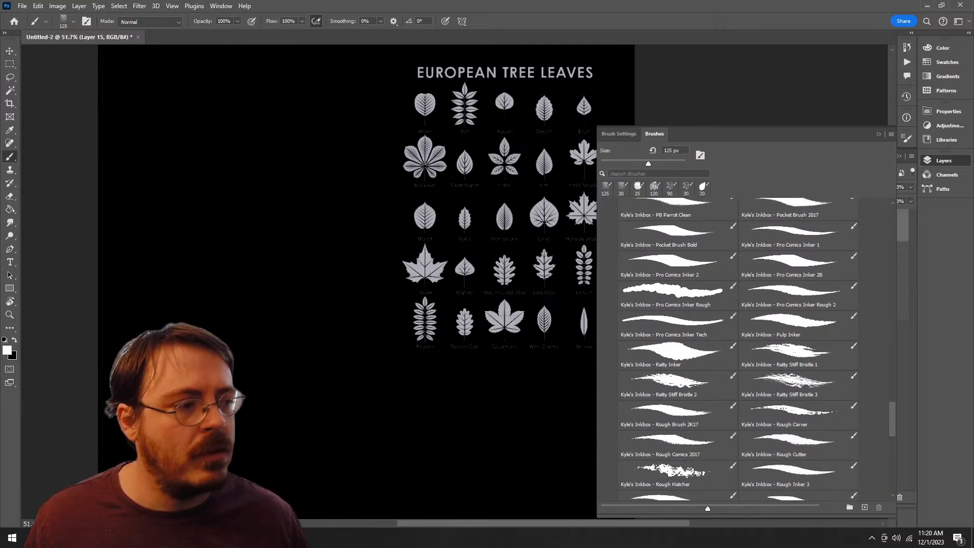
click(798, 384)
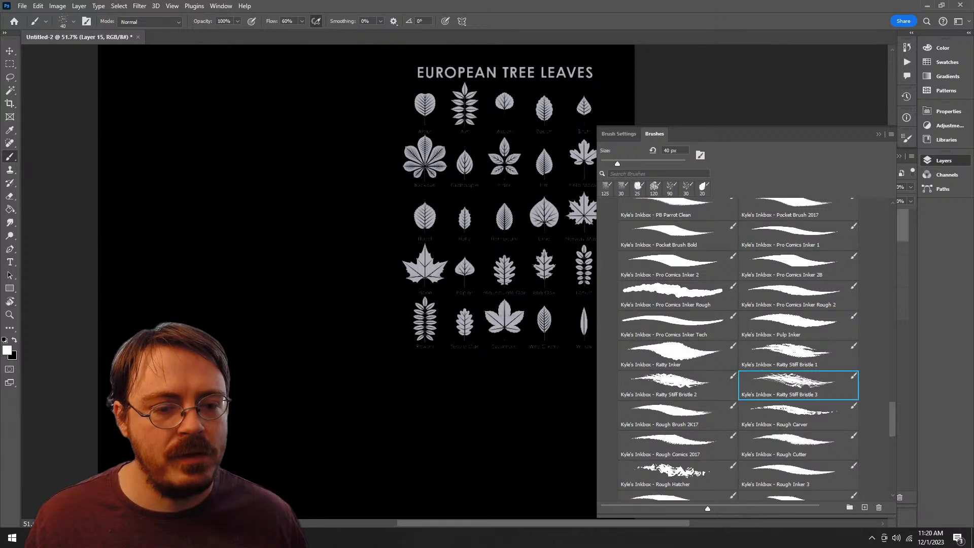
click(798, 355)
mouse_move(335, 191)
mouse_down()
mouse_move(378, 389)
mouse_move(305, 446)
mouse_up()
key(ctrl+z)
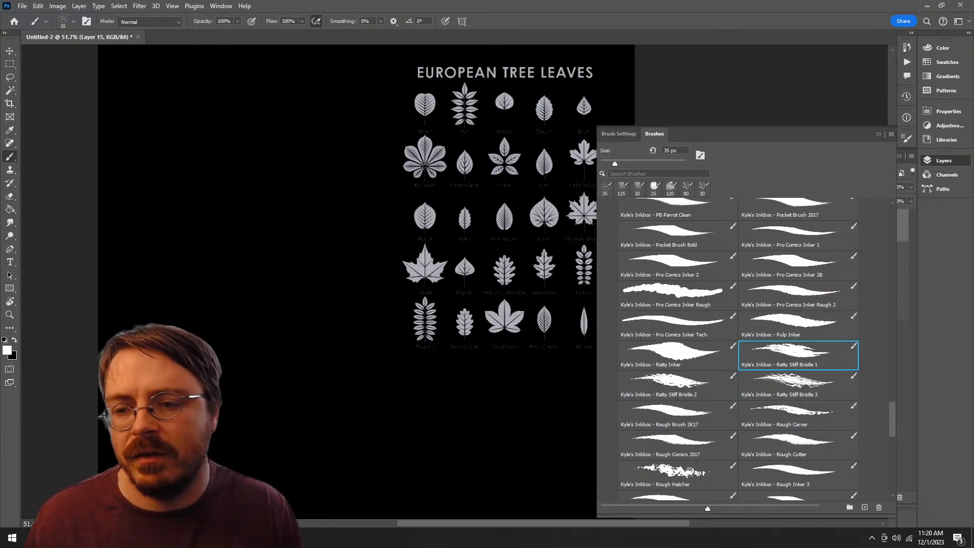
key(bracketright)
mouse_move(322, 198)
mouse_down()
mouse_move(353, 320)
mouse_move(318, 414)
mouse_move(233, 393)
mouse_move(337, 238)
mouse_up()
key(ctrl+z)
Step: Try the Inkbox brush Rough Carver at 112 px on the empty canvas, and undo the stroke
key(period)
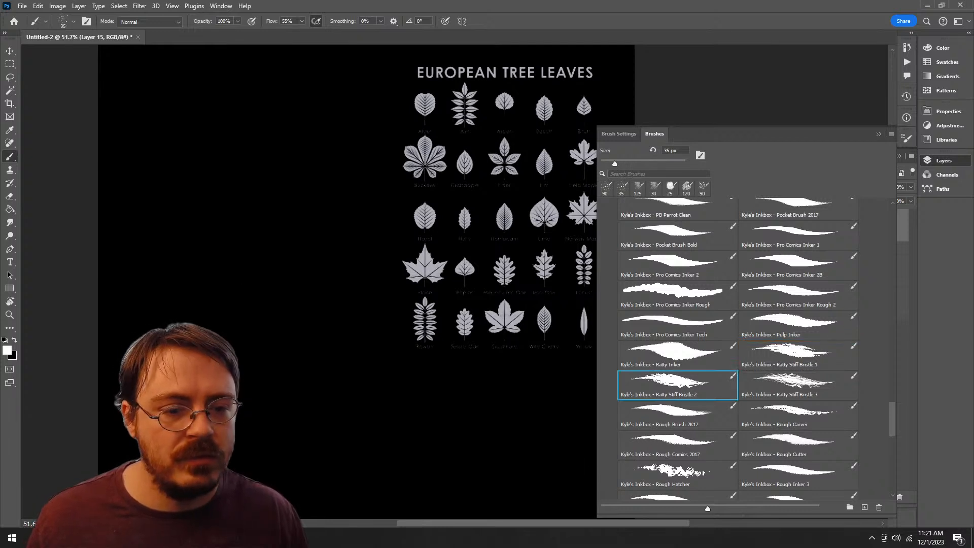
key(period)
key(period)
mouse_move(420, 212)
mouse_down()
mouse_move(295, 253)
mouse_move(283, 399)
mouse_move(277, 379)
mouse_up()
key(ctrl+z)
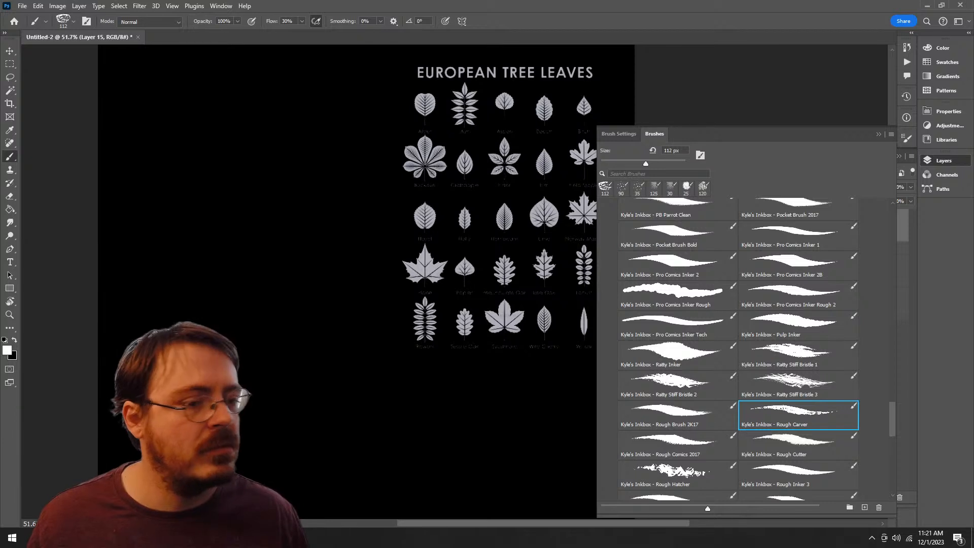
Step: Try the Inkbox brush Rough Hatcher at 126 px on the empty canvas, and undo the stroke
drag(892, 419, 892, 433)
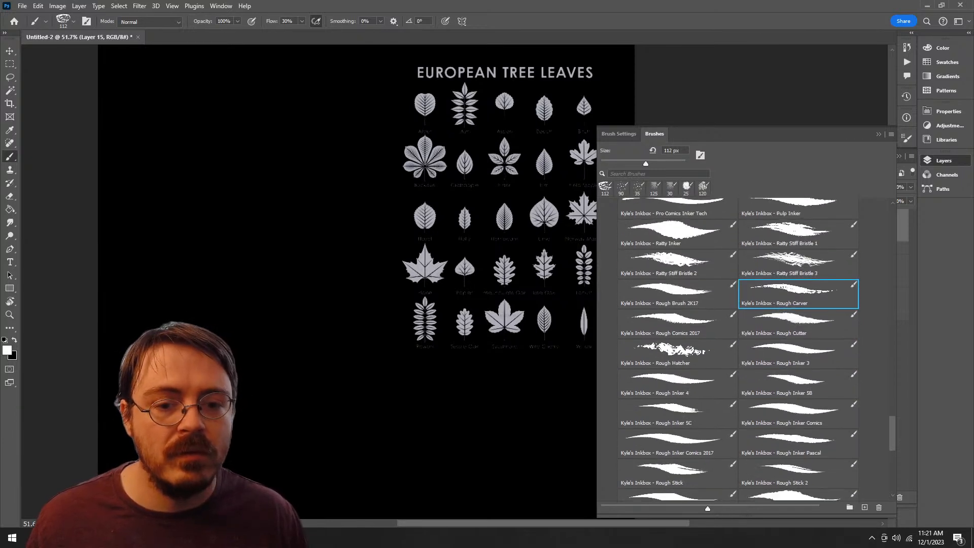
key(period)
key(period)
key(period)
mouse_move(350, 167)
mouse_down()
mouse_move(329, 344)
mouse_move(296, 464)
mouse_up()
key(ctrl+z)
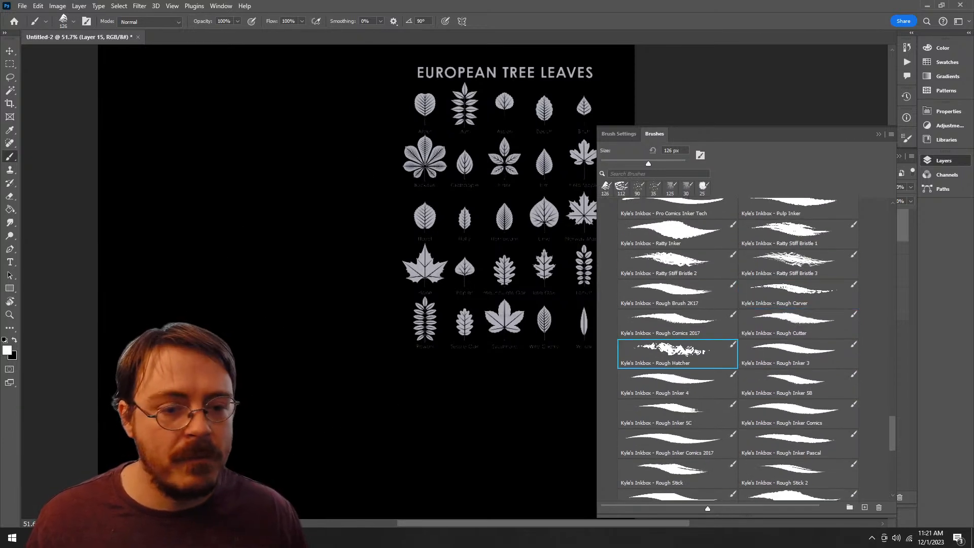
Step: Try the Inkbox brushes Skool Brush at 25 px and Wet Fat Pen at 70 px, undoing each stroke
scroll(736, 348, down, 3)
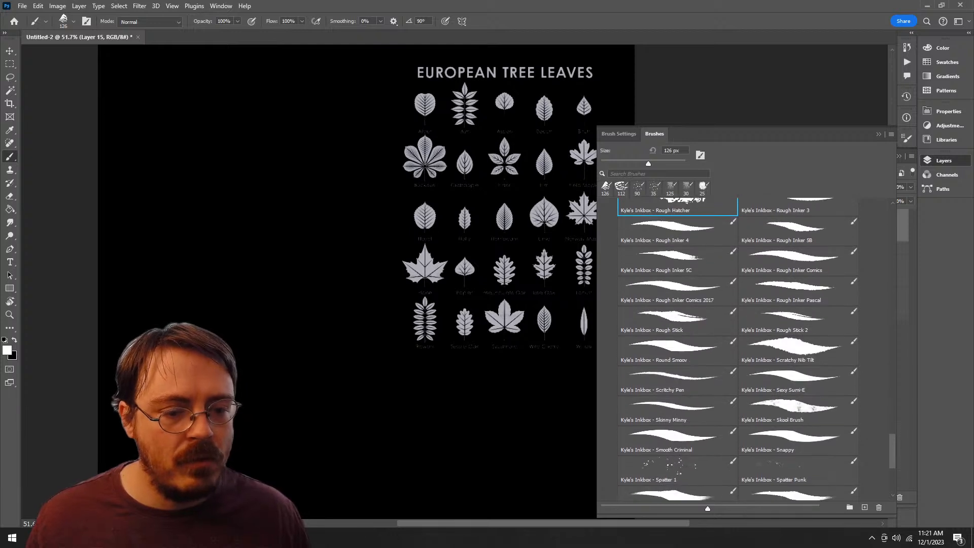
click(798, 411)
mouse_move(385, 189)
mouse_down()
mouse_move(283, 227)
mouse_move(227, 460)
mouse_up()
key(ctrl+z)
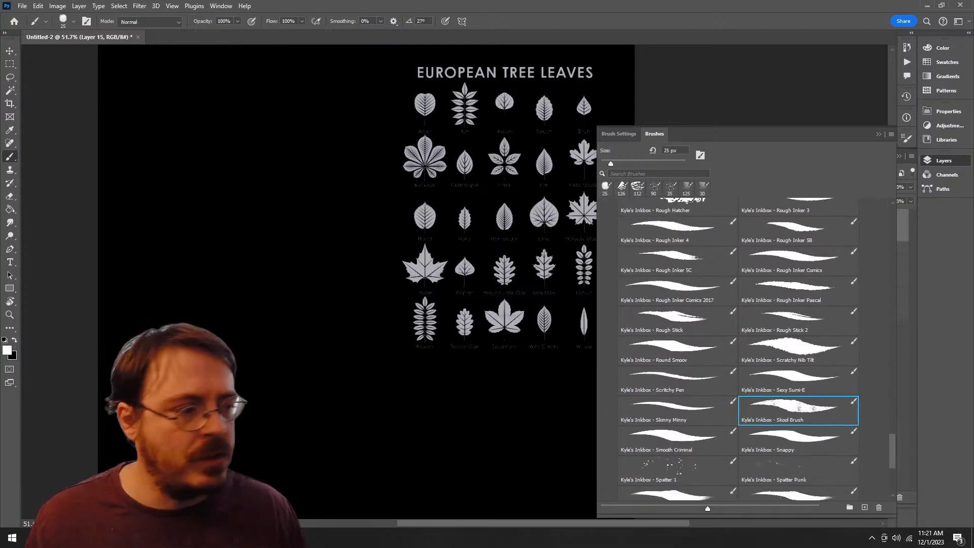
scroll(738, 349, down, 4)
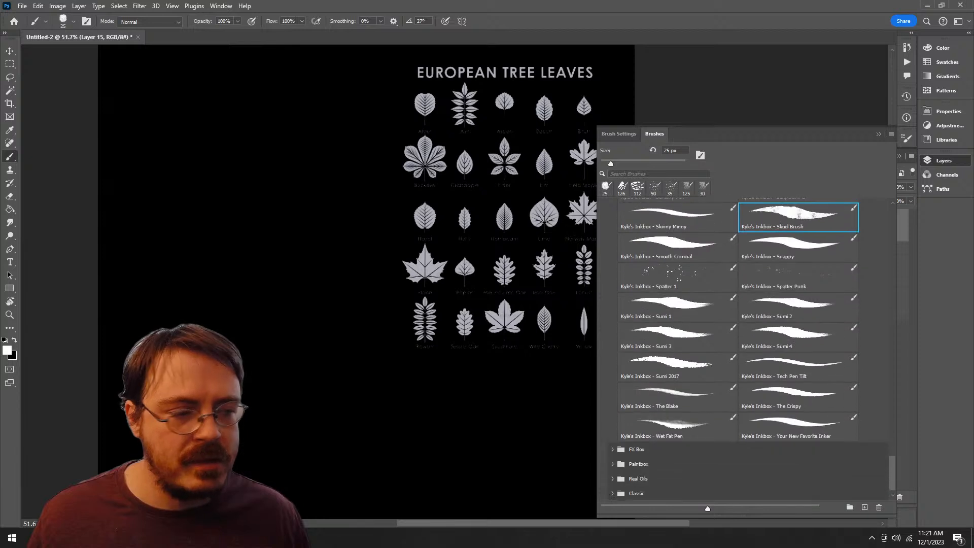
click(677, 425)
mouse_move(332, 180)
mouse_down()
mouse_move(261, 201)
mouse_move(238, 456)
mouse_move(337, 296)
mouse_up()
key(ctrl+z)
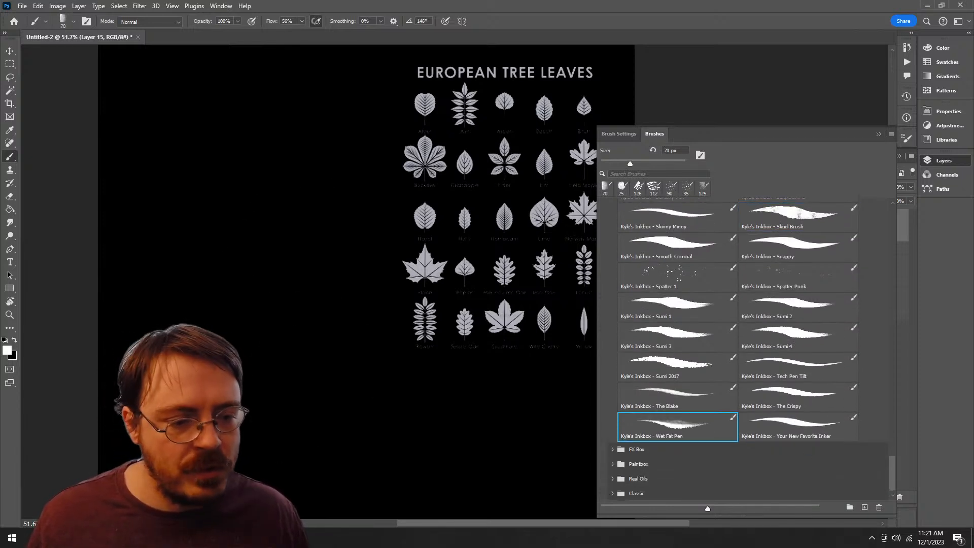
Step: Delete the Inkbox brush group and its brushes from the megapack, undoing any accidental layer deletion
scroll(738, 349, up, 10)
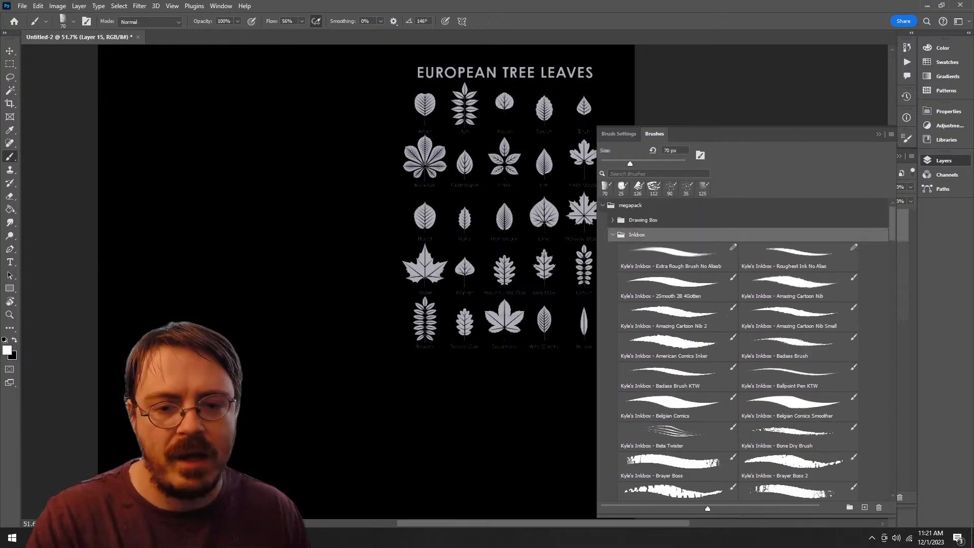
key(Delete)
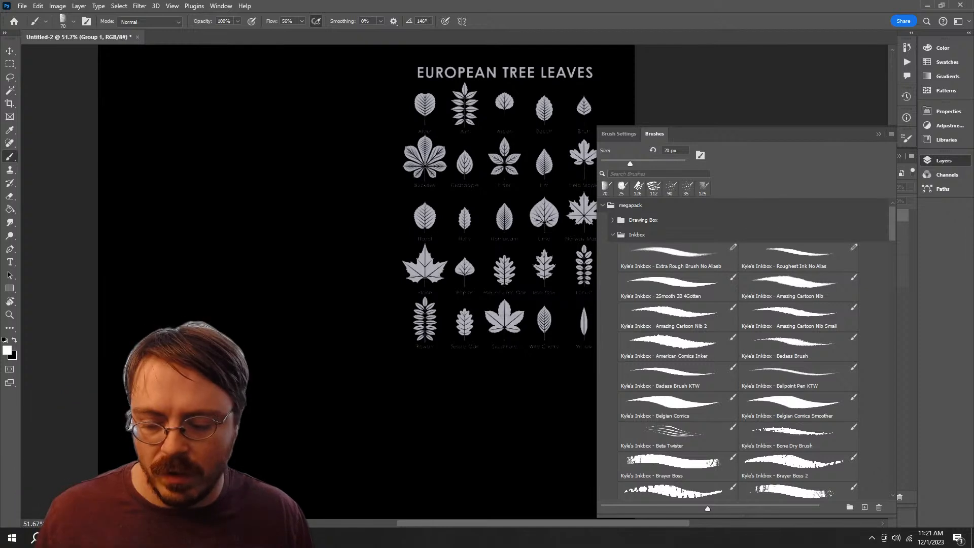
key(ctrl+z)
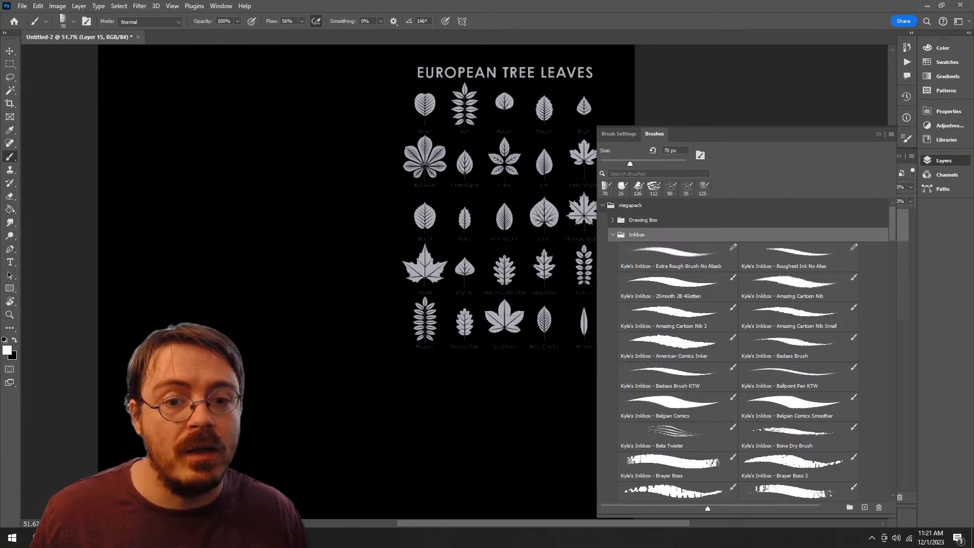
click(879, 507)
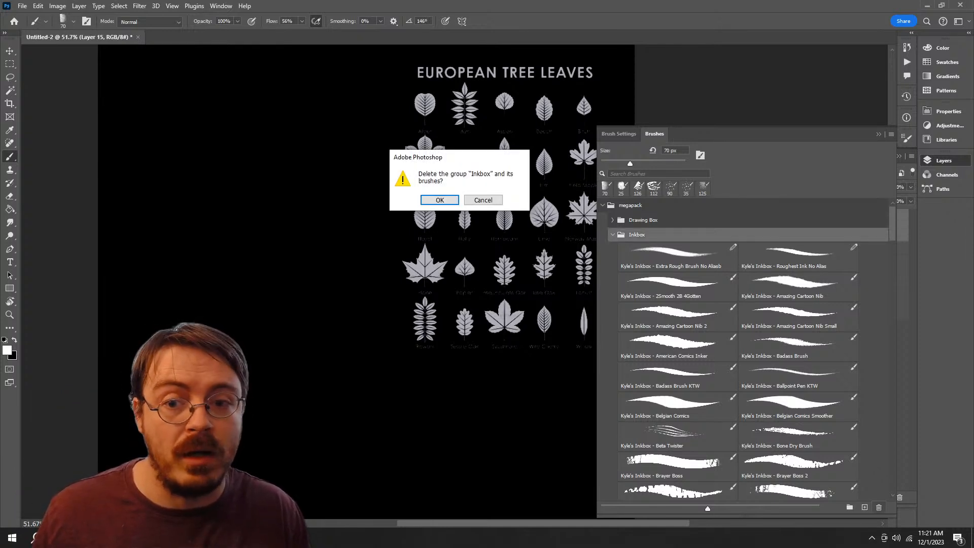
click(440, 200)
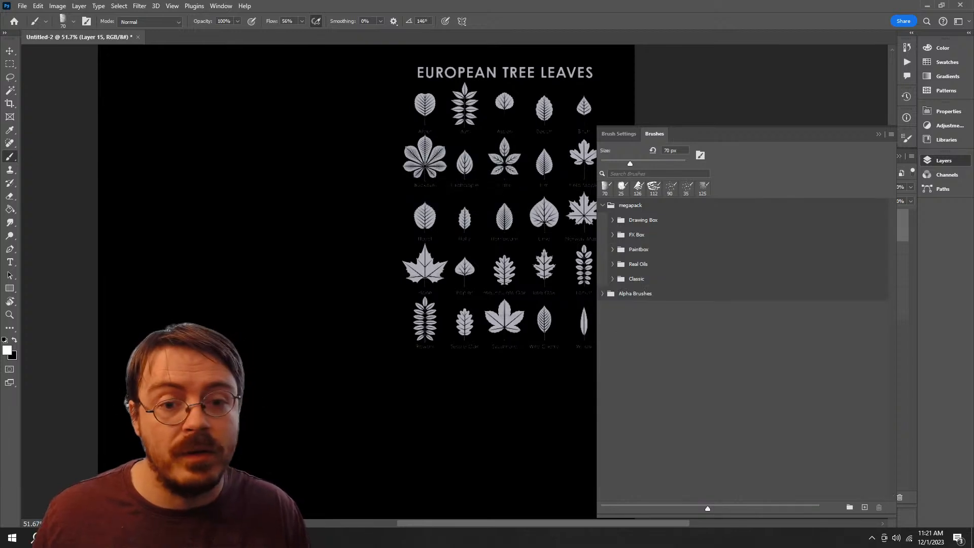
Step: Review the brushes collected in the Alpha Brushes group and collapse the group again
click(602, 294)
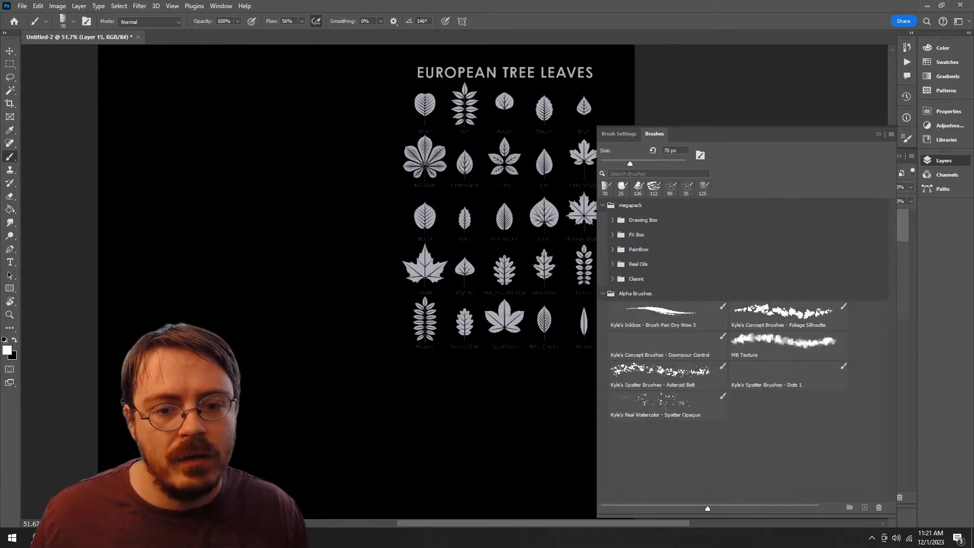
click(635, 294)
click(602, 294)
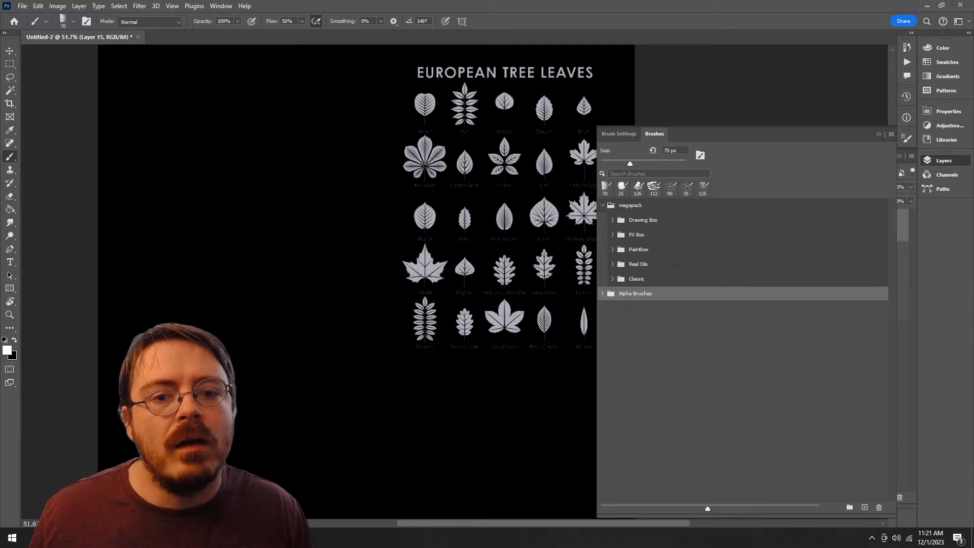
Step: Try the FX Box brushes Bristle Blender 2 at 120 px and Aquatint 2 at 125 px, undoing each stroke
click(612, 235)
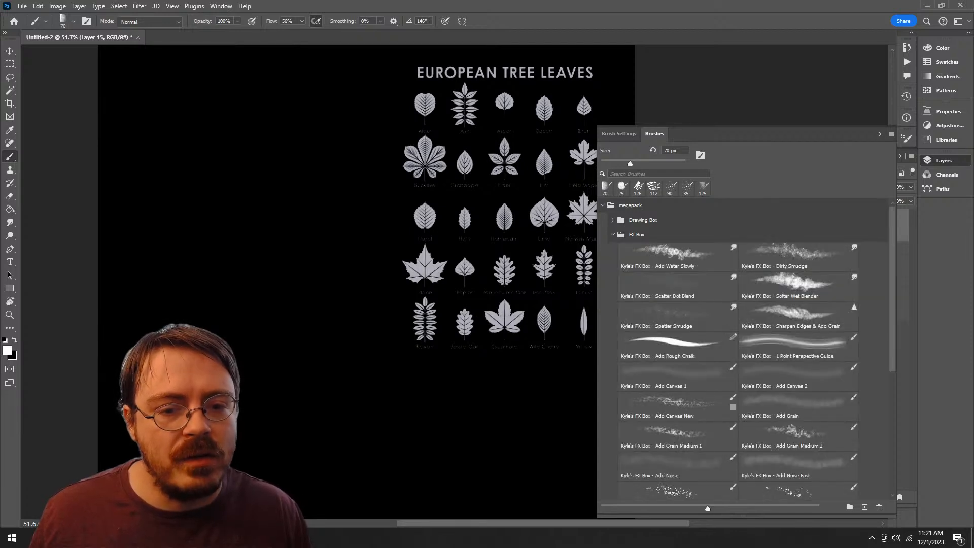
scroll(738, 350, down, 5)
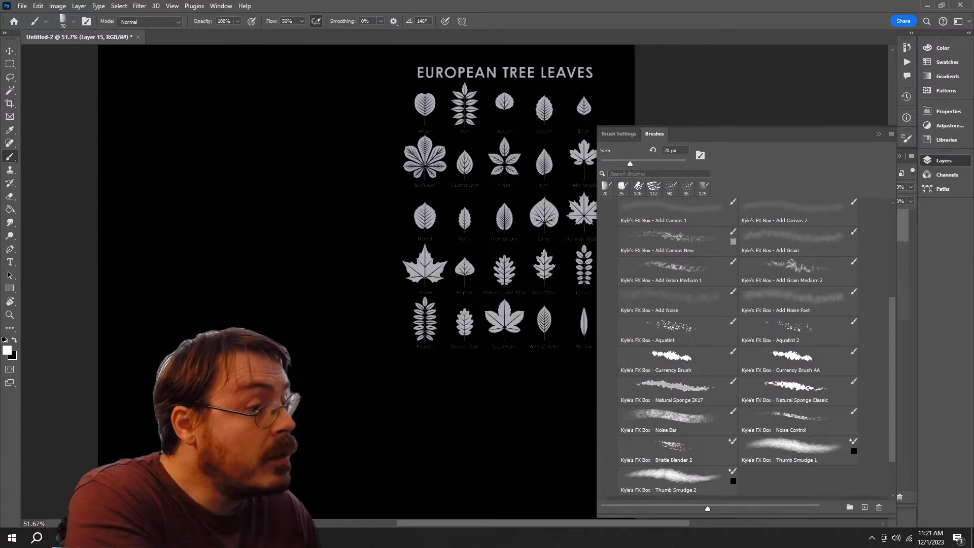
click(678, 450)
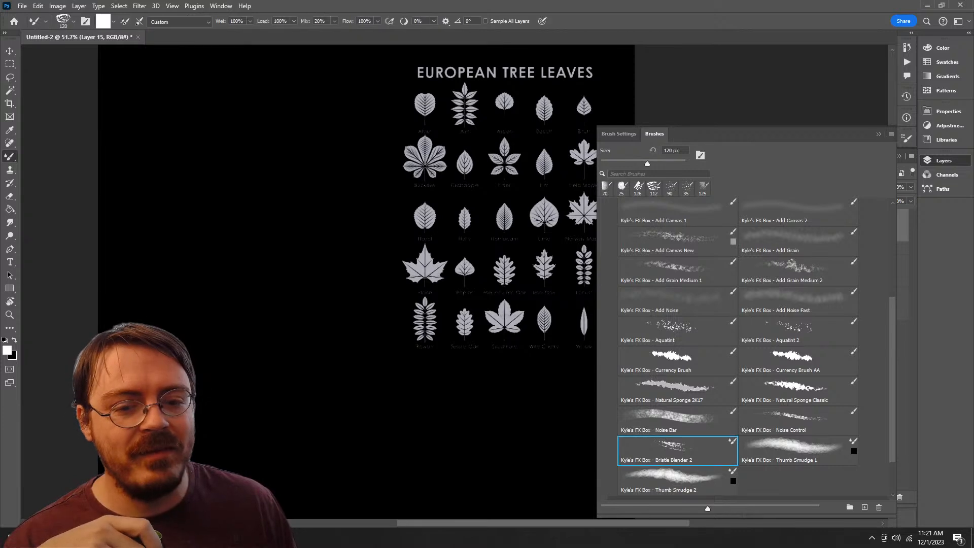
mouse_move(327, 184)
mouse_down()
mouse_move(331, 352)
mouse_move(331, 236)
mouse_up()
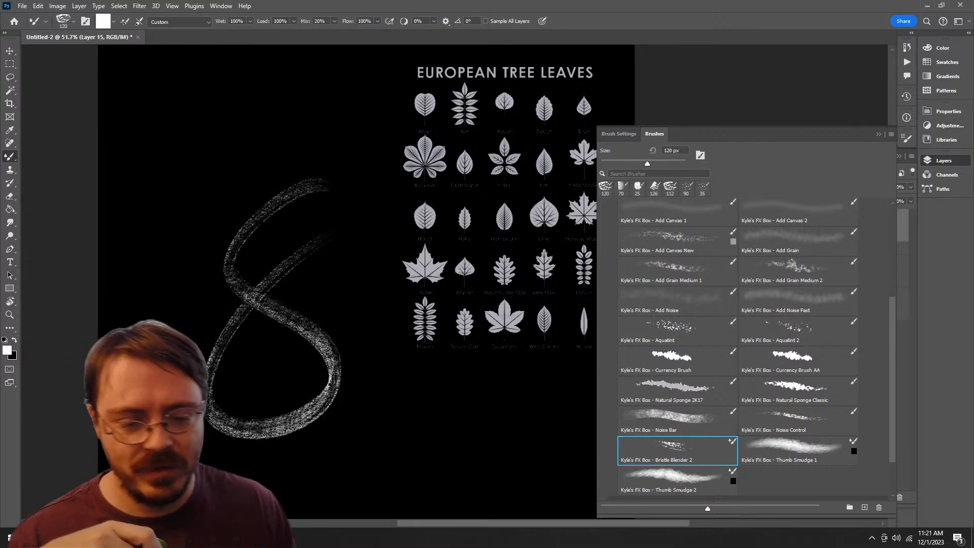
key(ctrl+z)
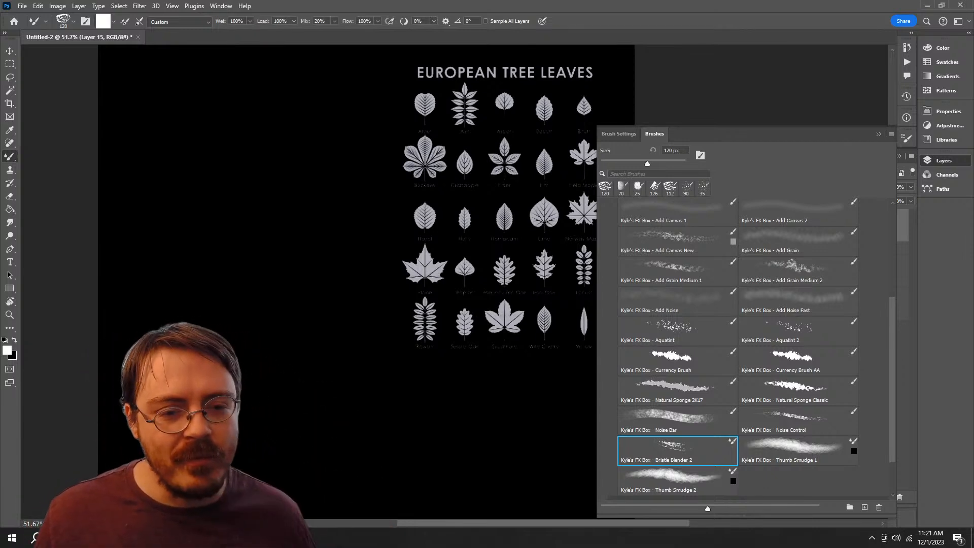
click(798, 331)
mouse_move(385, 233)
mouse_down()
mouse_move(406, 386)
mouse_move(317, 449)
mouse_up()
key(ctrl+z)
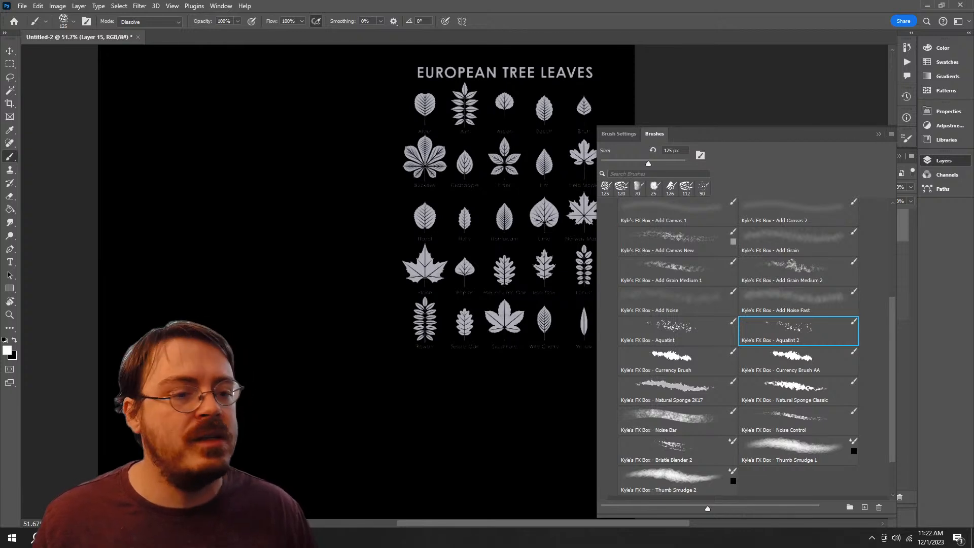
Step: Try the FX Box smudge brushes Add Water Slowly, Dirty Smudge and Softer Wet Blender, undoing any mark on the canvas
scroll(738, 350, up, 3)
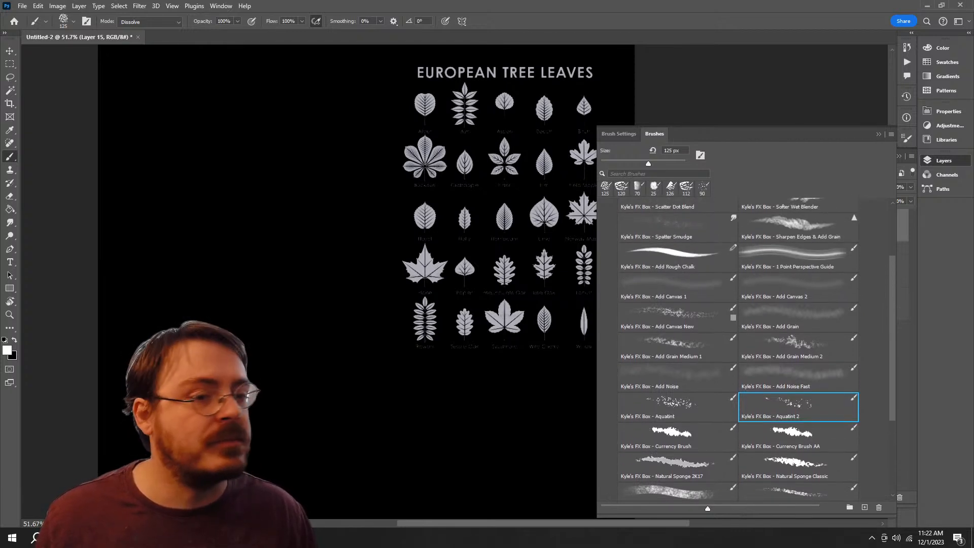
scroll(737, 350, up, 2)
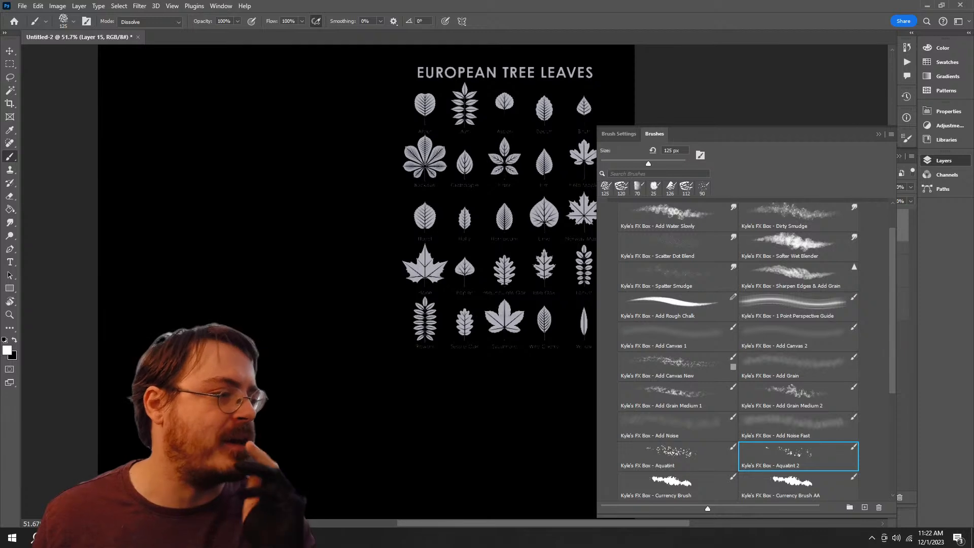
click(675, 275)
click(793, 257)
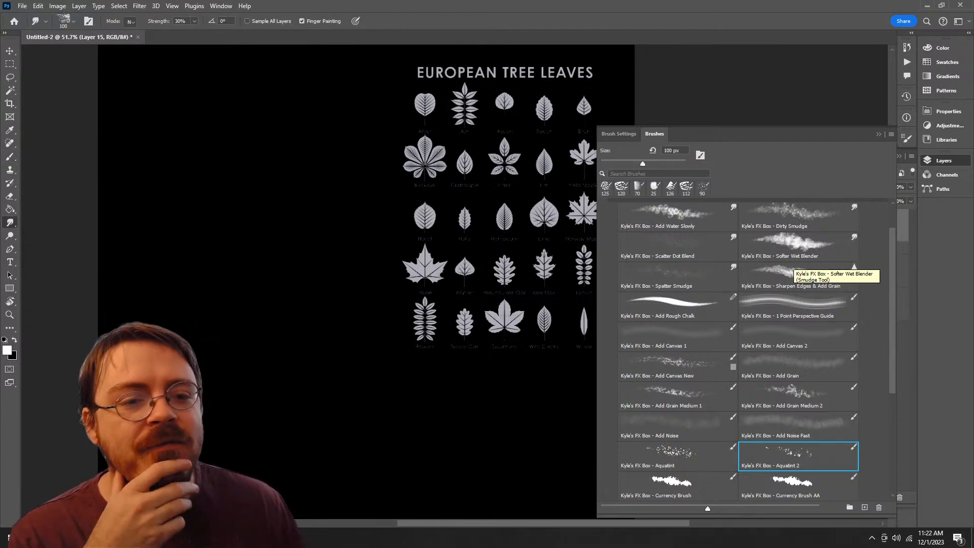
key(b)
scroll(793, 258, up, 2)
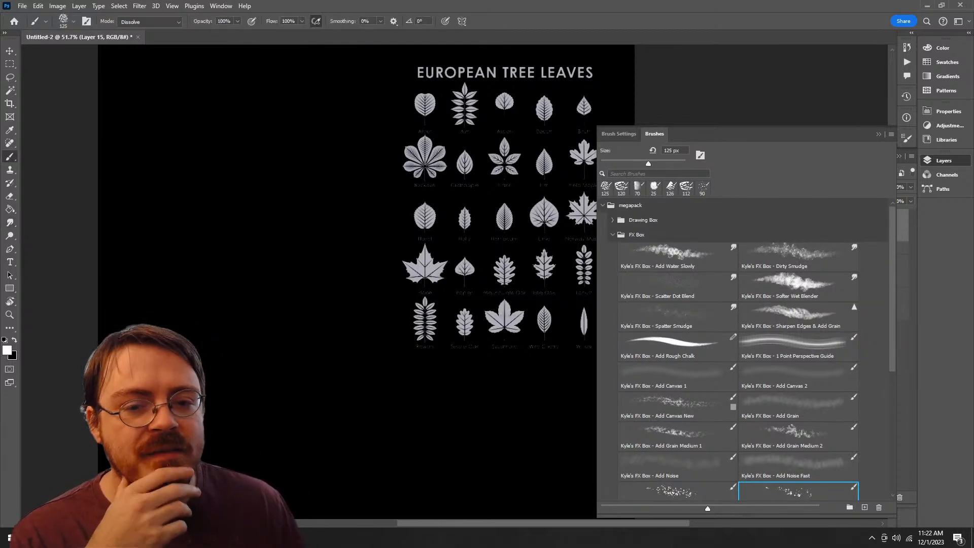
click(677, 257)
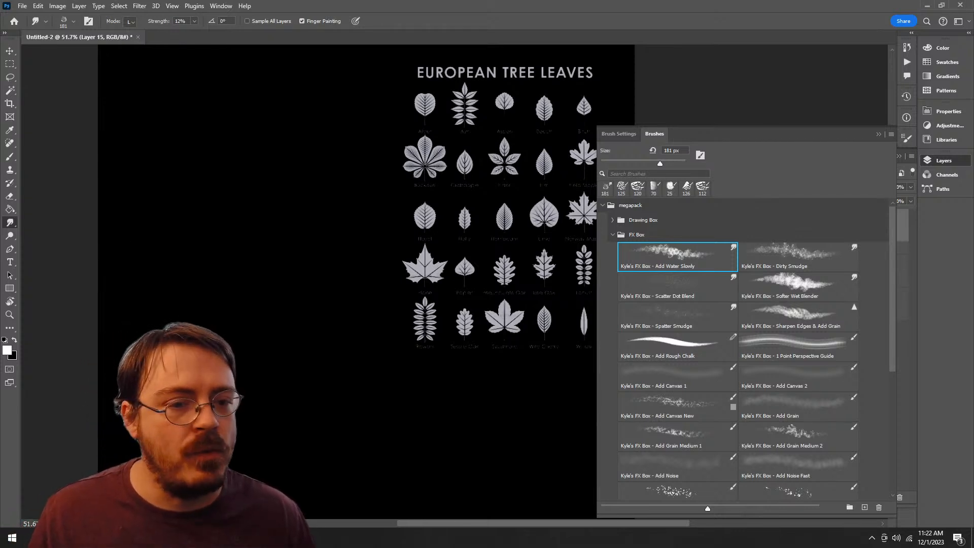
click(797, 257)
ctrl+click(593, 369)
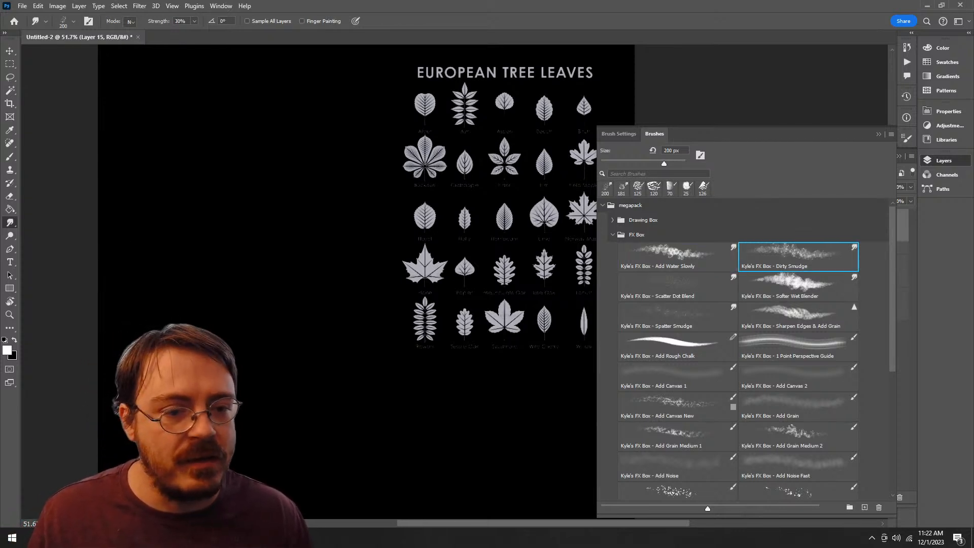
click(798, 286)
key(ctrl+z)
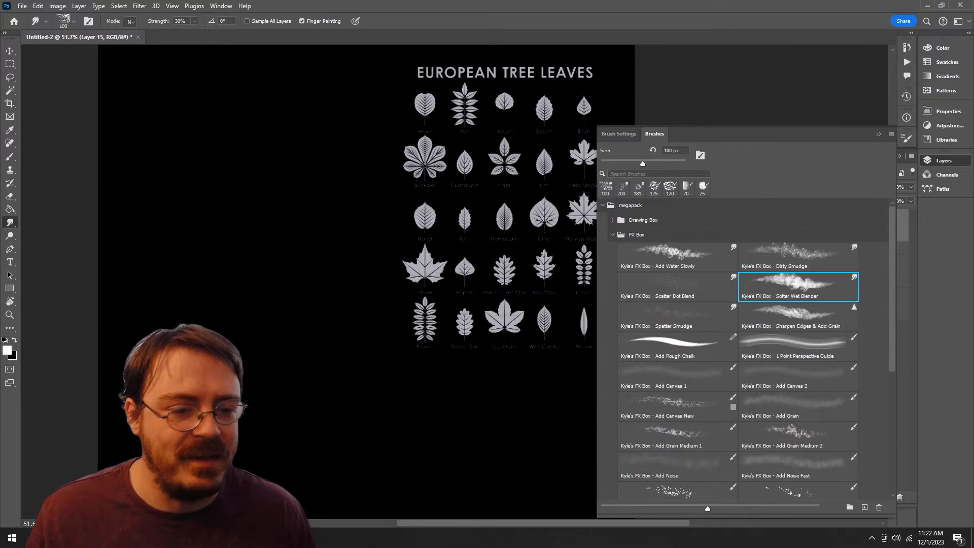
Step: Delete the FX Box brush group and its brushes from the megapack
scroll(743, 350, down, 8)
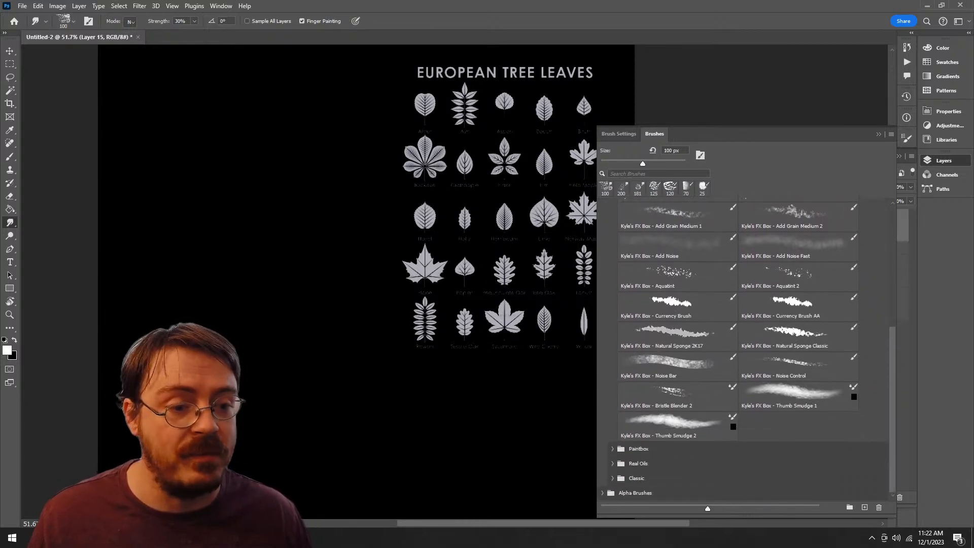
scroll(743, 350, up, 5)
click(636, 235)
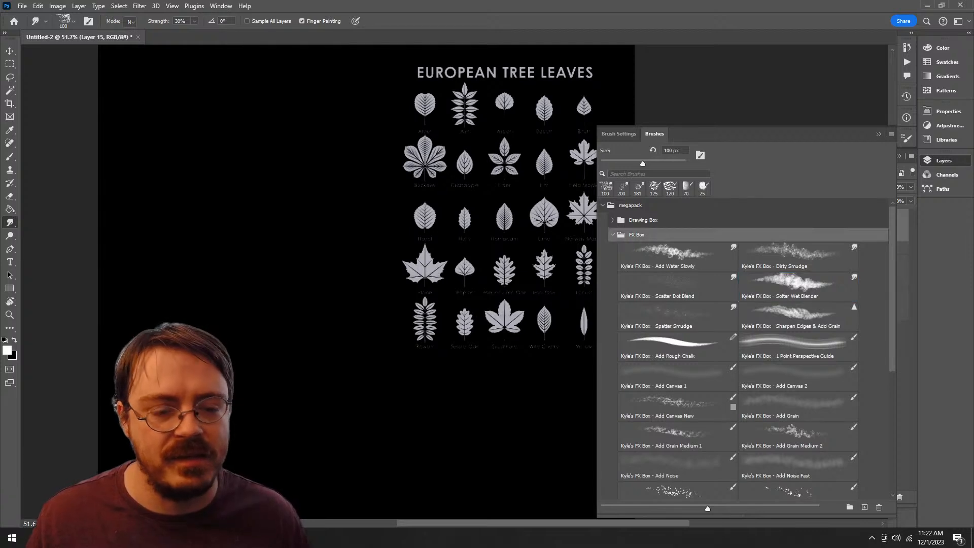
click(879, 507)
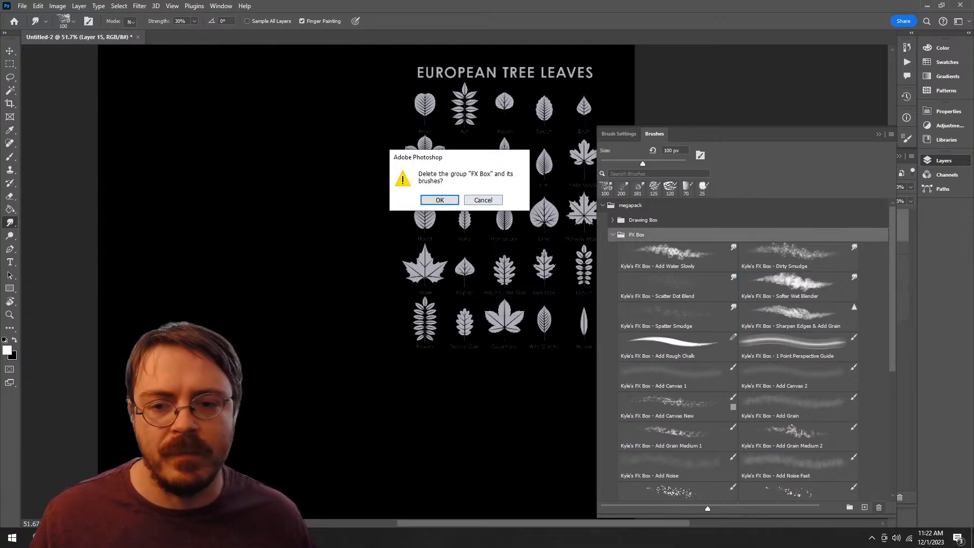
key(Return)
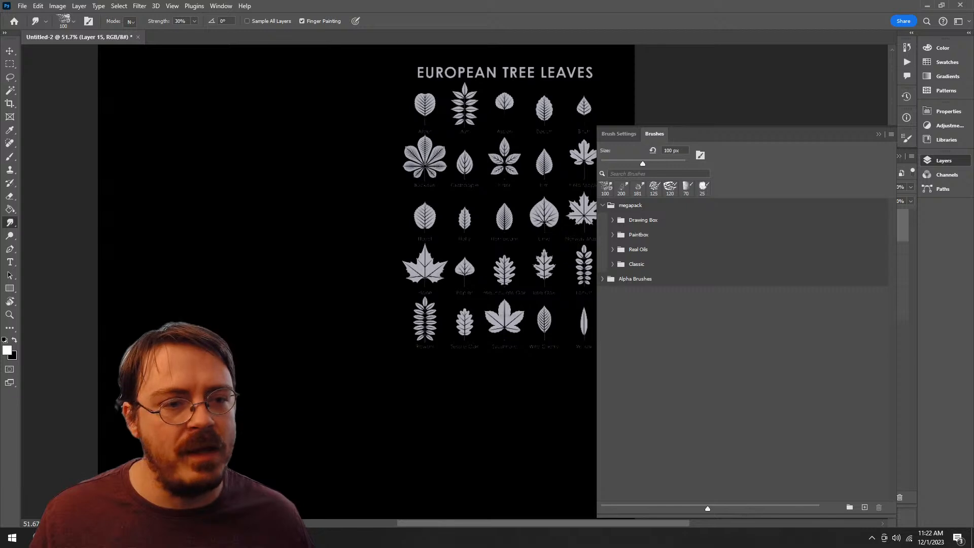
Step: Clear the view of the canvas and examine the European tree leaves chart up close
click(943, 160)
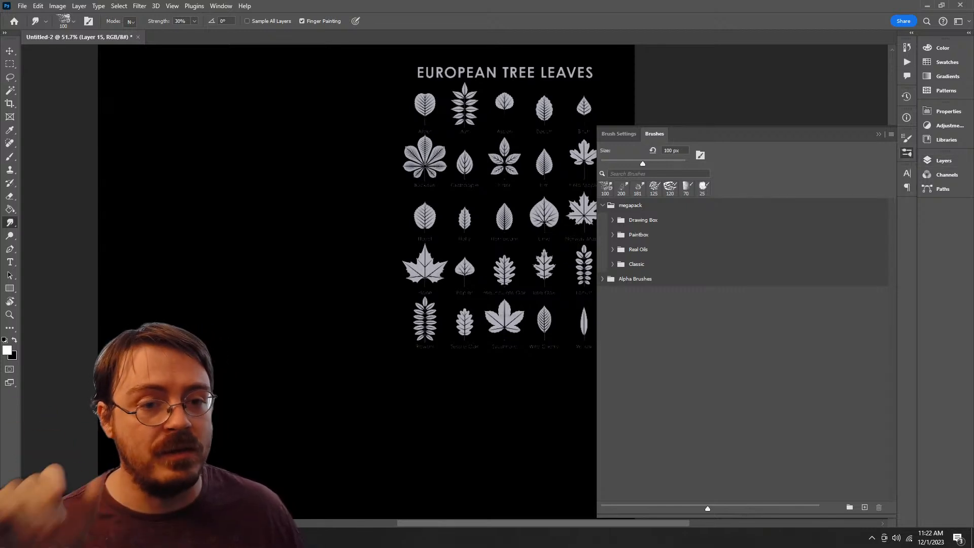
click(907, 152)
key(ctrl+plus)
key(ctrl+plus)
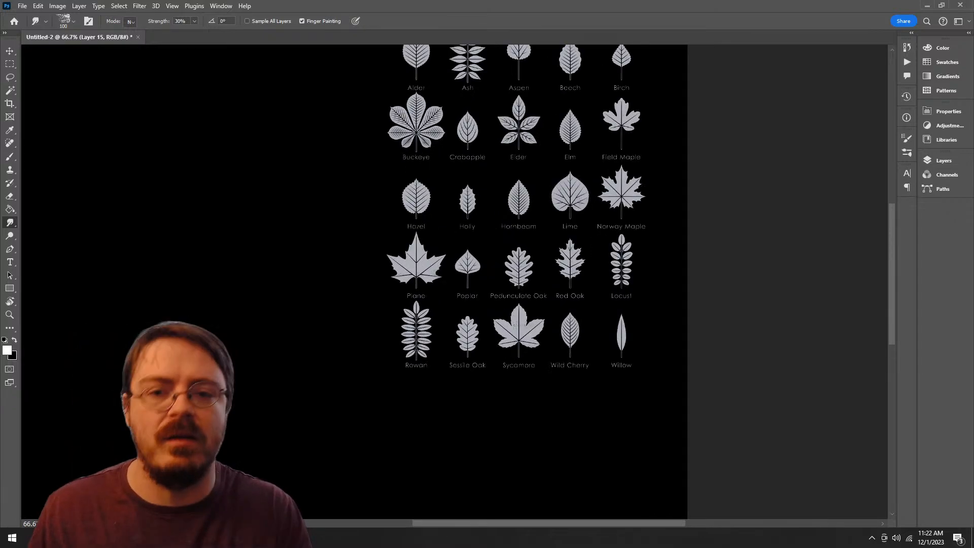
drag(558, 254, 449, 328)
key(z)
drag(477, 387, 452, 387)
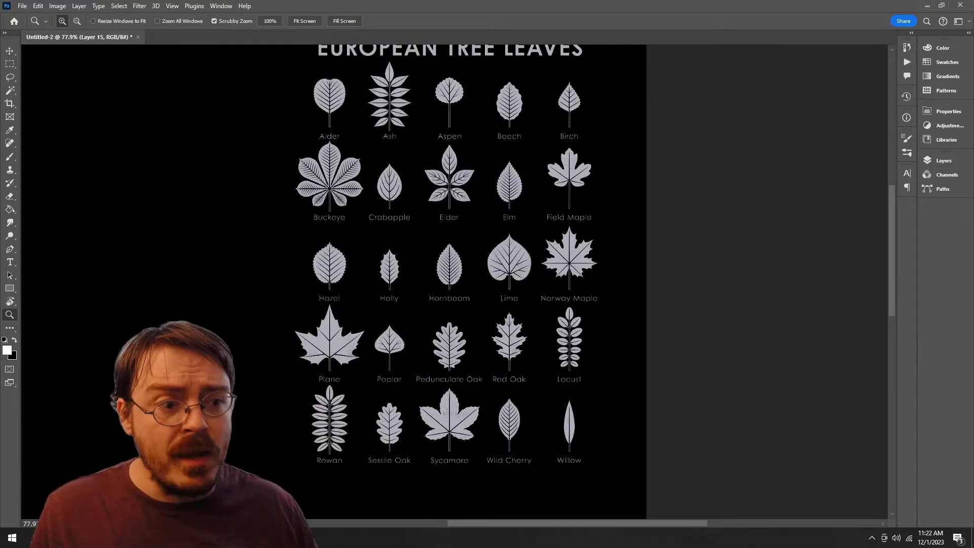
Step: Check the foliage list in Notepad, then return to Photoshop and review the layer stack
key(alt+Tab)
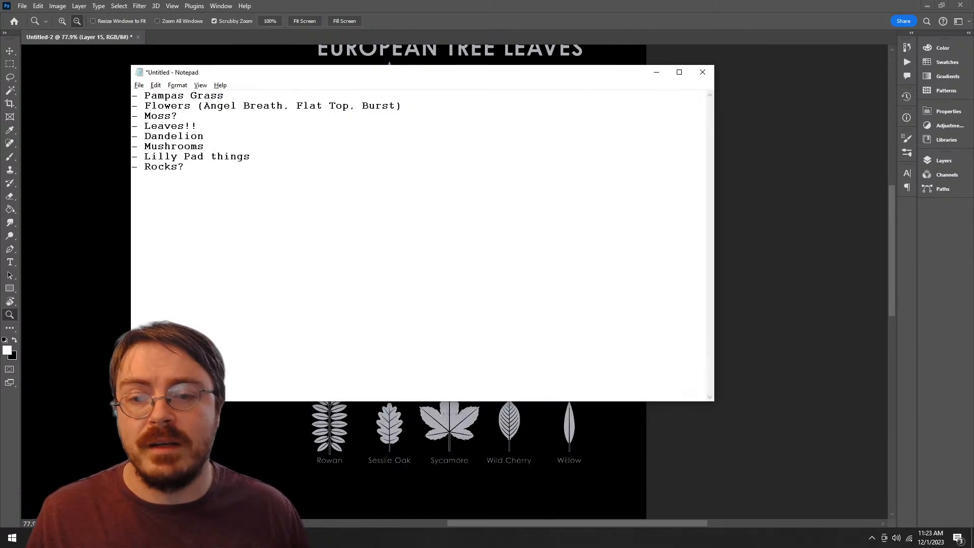
key(alt+Tab)
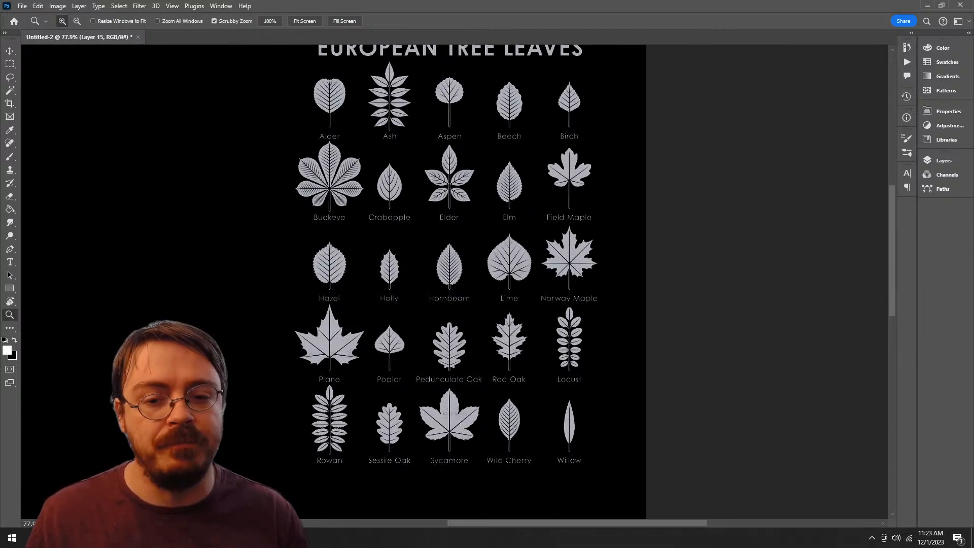
click(943, 160)
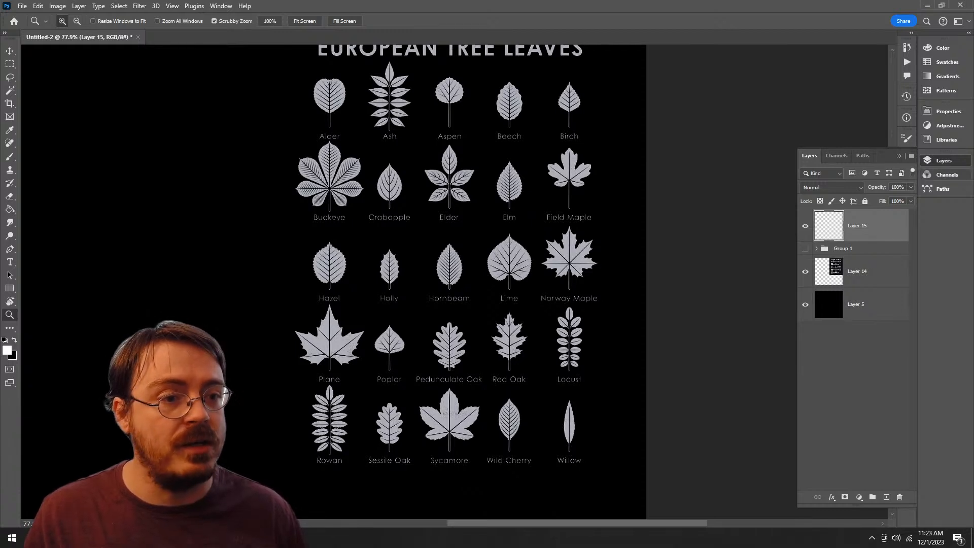
click(943, 160)
Step: Expand the megapack's Classic group and try the current 125 px brush and Ultimate Oil Flat Wonky at 101 px, undoing each stroke
click(906, 153)
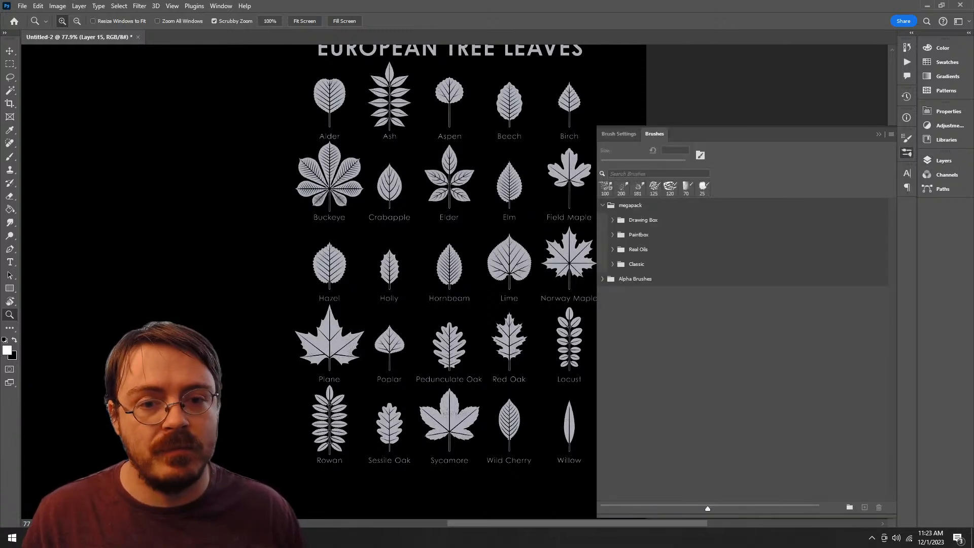
click(612, 264)
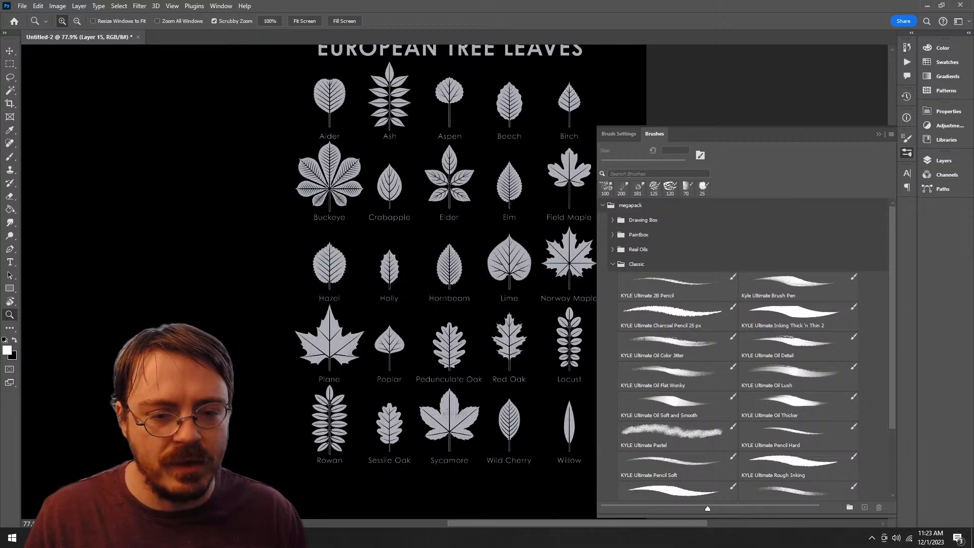
mouse_move(244, 325)
mouse_down()
mouse_move(510, 184)
mouse_move(463, 238)
mouse_up()
key(b)
drag(377, 183, 406, 282)
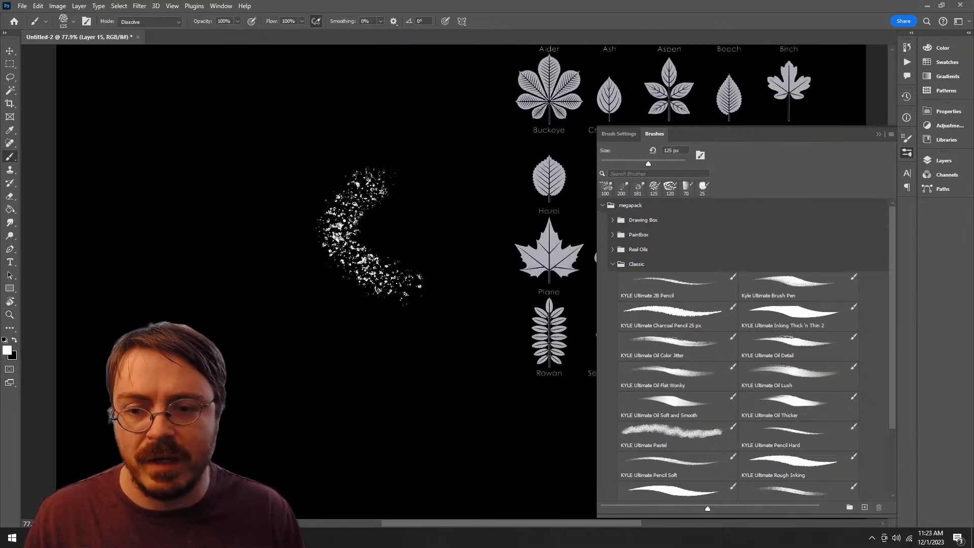
key(ctrl+z)
click(674, 375)
mouse_move(395, 187)
mouse_down()
mouse_move(358, 401)
mouse_move(282, 338)
mouse_up()
key(ctrl+z)
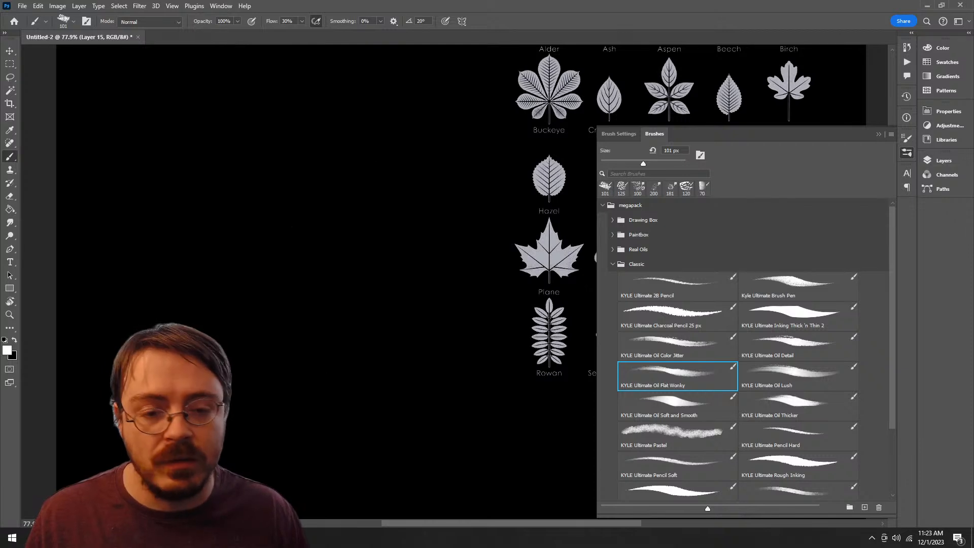
Step: Try the Classic brushes Ultimate Oil Color Jitter at 80 px and Ultimate Oil Detail at 39 px, undoing each stroke
click(677, 347)
mouse_move(372, 191)
mouse_down()
mouse_move(292, 250)
mouse_move(264, 356)
mouse_up()
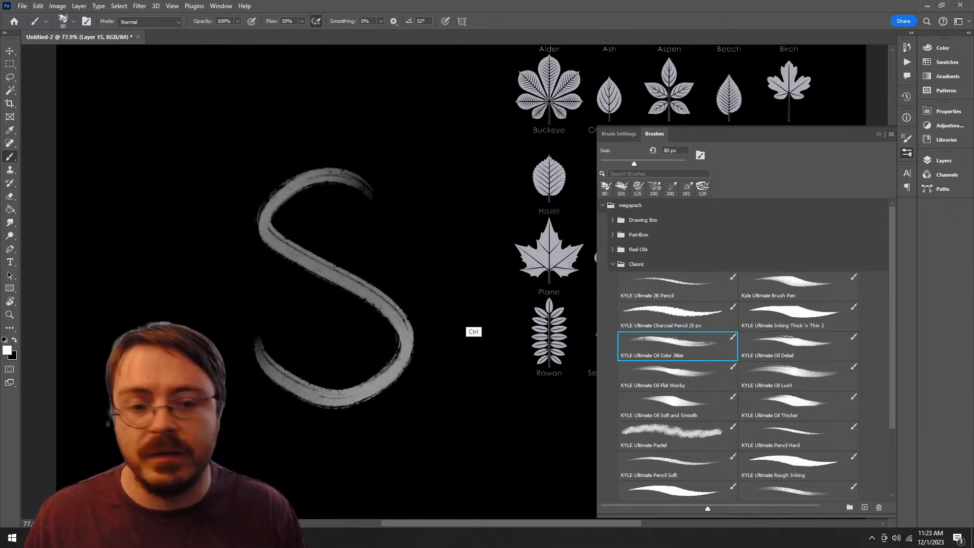
key(ctrl+z)
click(797, 346)
drag(387, 164, 262, 323)
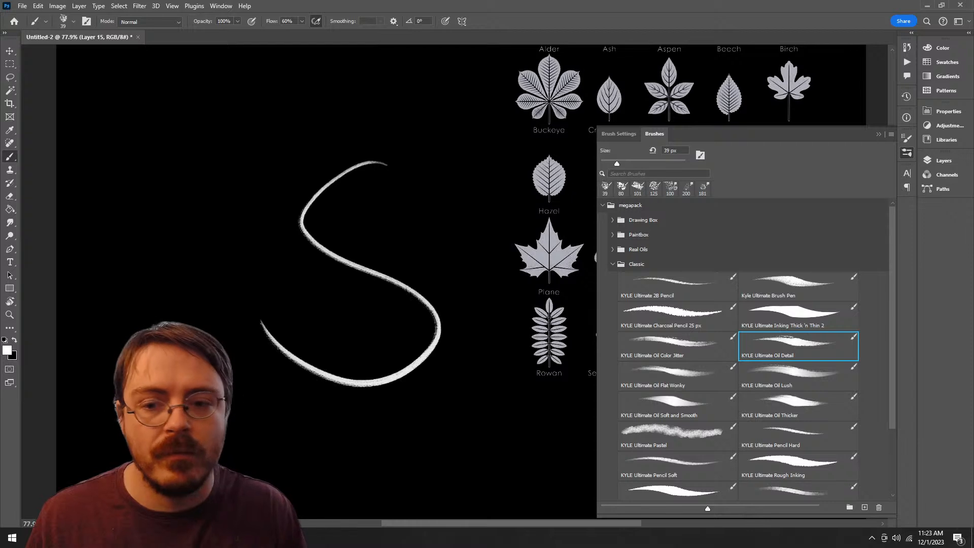
key(ctrl+z)
scroll(743, 350, down, 3)
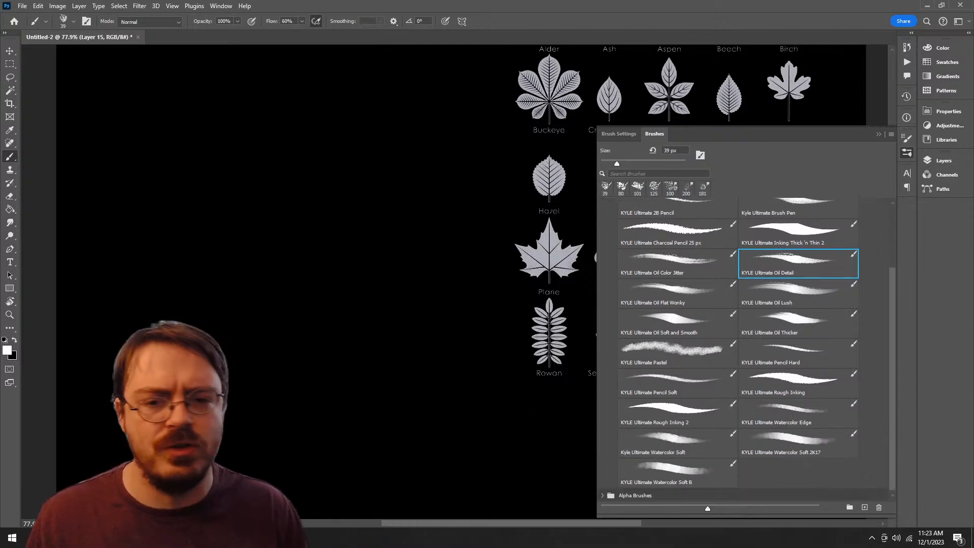
drag(387, 148, 284, 333)
key(ctrl+z)
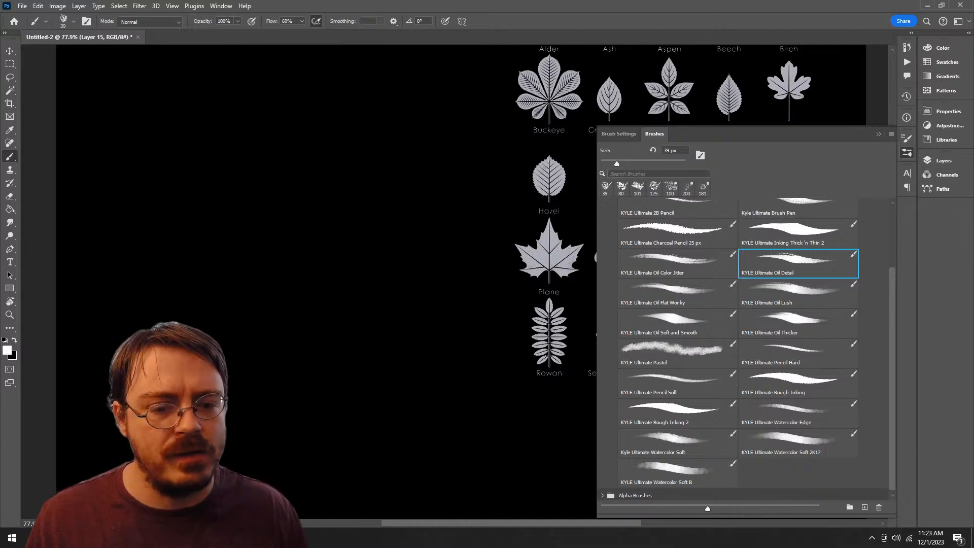
Step: Try the Classic brushes Ultimate Watercolor Soft at 174 px and Ultimate Pastel at 60 px, undoing each stroke
click(677, 443)
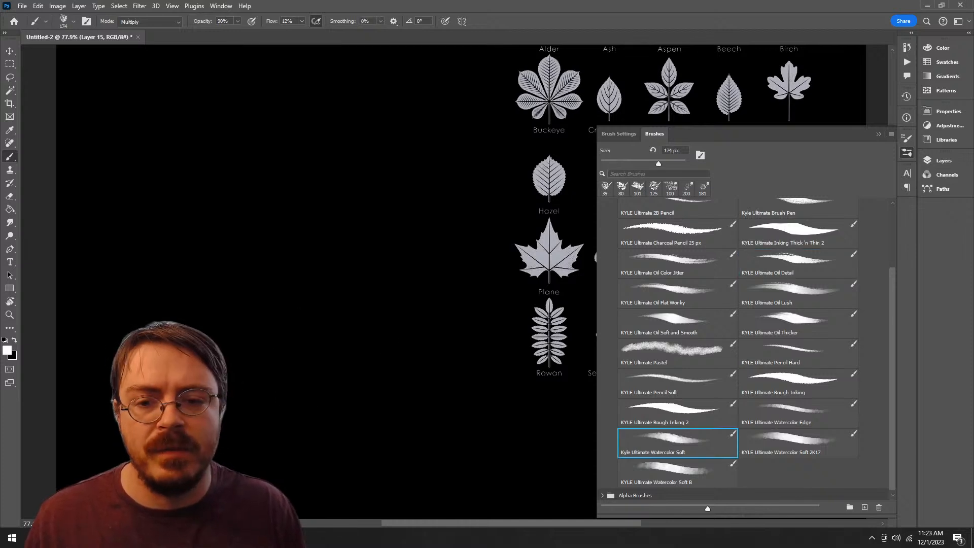
drag(426, 175, 327, 476)
key(ctrl+z)
click(677, 350)
mouse_move(310, 147)
mouse_down()
mouse_move(394, 142)
mouse_move(325, 456)
mouse_up()
key(ctrl+z)
Step: Try the Classic brushes Ultimate Watercolor Edge at 125 px and Ultimate Pencil Soft at 8 px, undoing each stroke
click(798, 412)
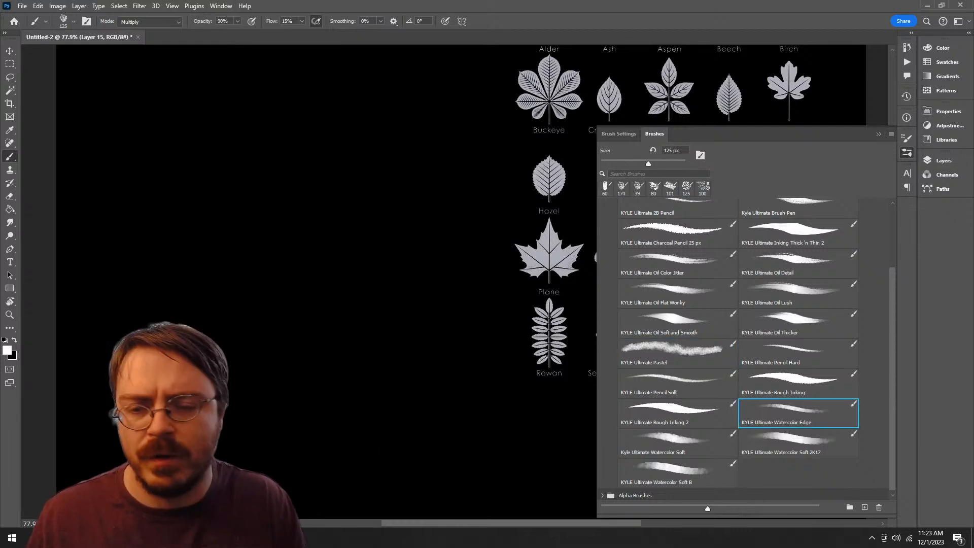
mouse_move(355, 104)
mouse_down()
mouse_move(426, 437)
mouse_move(272, 451)
mouse_up()
key(ctrl+z)
click(677, 414)
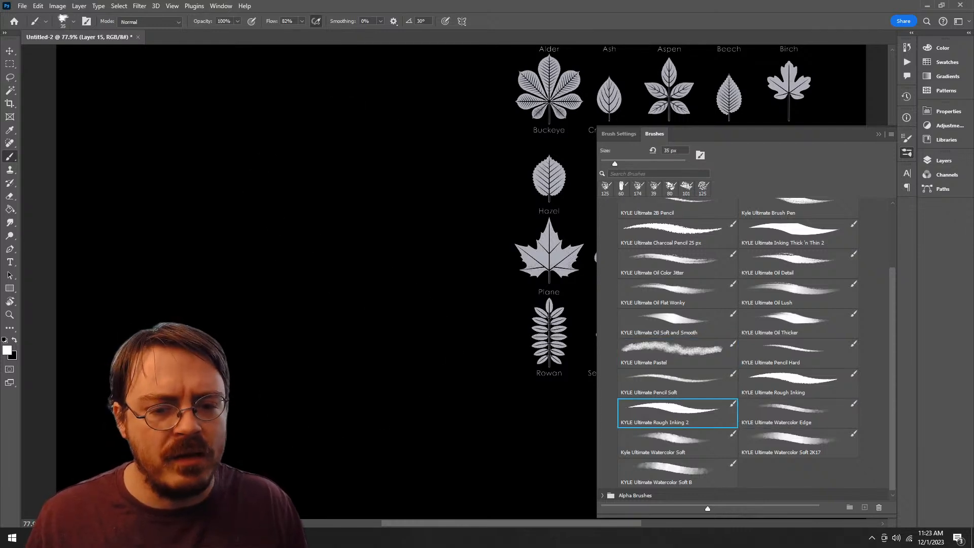
click(677, 383)
mouse_move(414, 192)
mouse_down()
mouse_move(375, 385)
mouse_move(335, 371)
mouse_up()
key(ctrl+z)
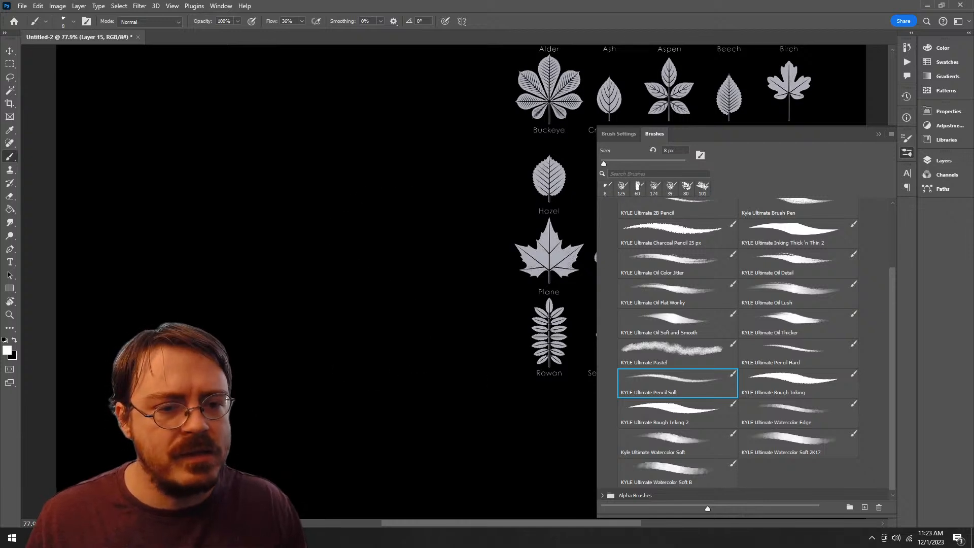
Step: Try Ultimate Oil Detail once more at 39 px on the empty canvas, and undo the stroke
click(798, 263)
mouse_move(378, 175)
mouse_down()
mouse_move(337, 417)
mouse_move(268, 421)
mouse_up()
key(ctrl+z)
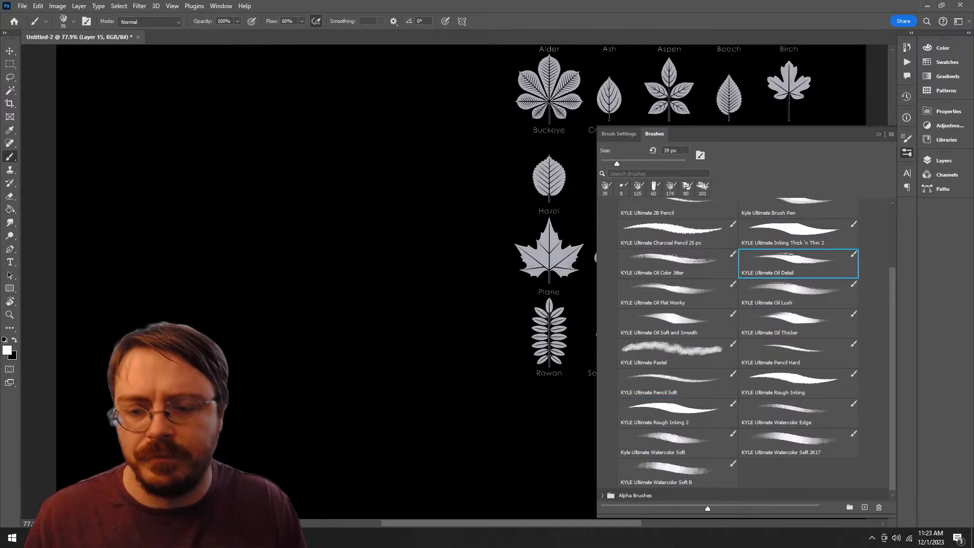
Step: Enlarge the Ultimate Oil Detail brush to 125 px, try two curved strokes on the empty canvas, and undo each one
key(bracketright)
key(bracketright)
key(bracketright)
key(bracketright)
key(bracketright)
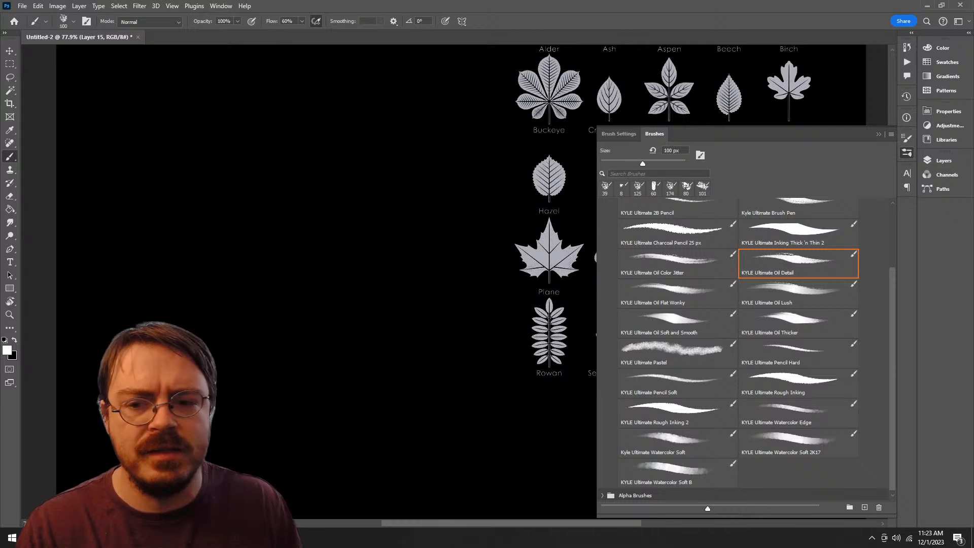
drag(318, 376, 419, 159)
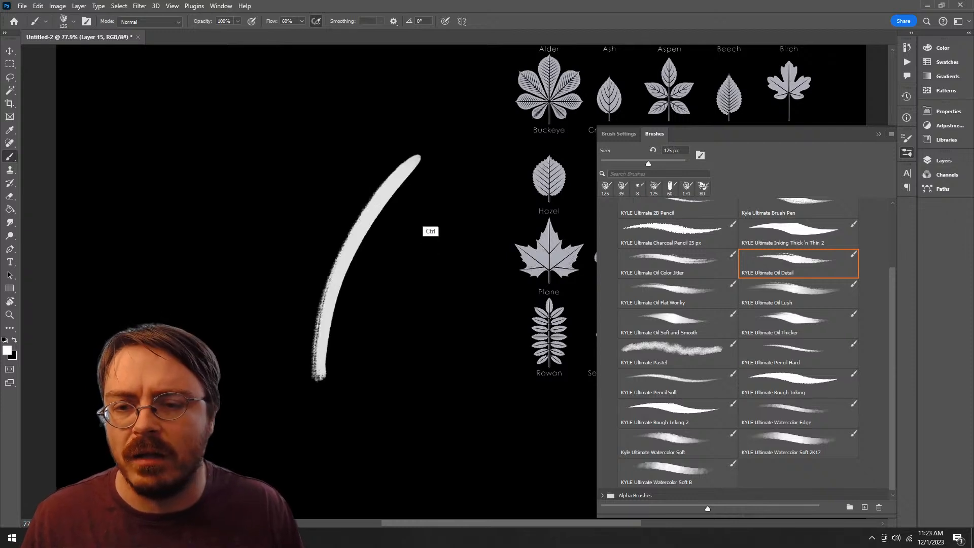
key(ctrl+z)
mouse_move(422, 121)
mouse_down()
mouse_move(387, 137)
mouse_move(264, 446)
mouse_up()
key(ctrl+z)
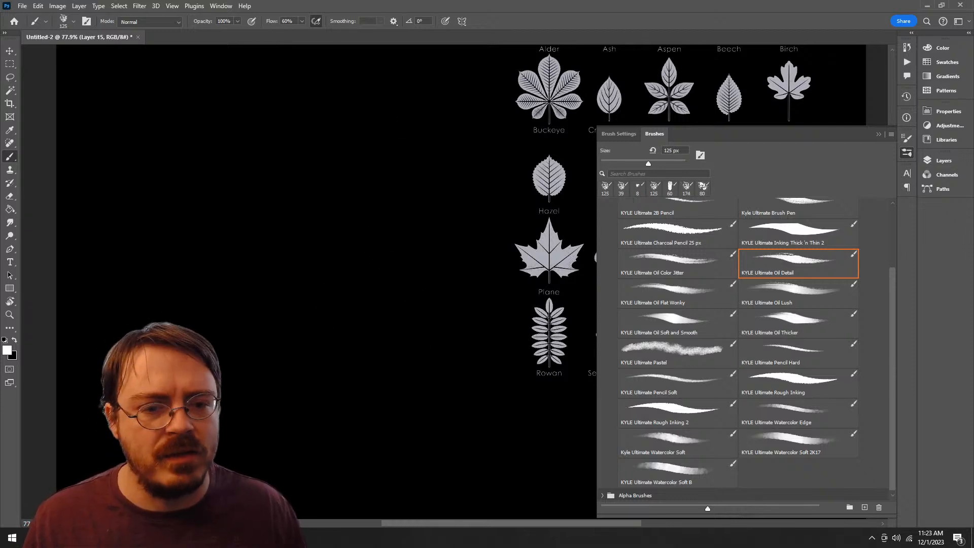
Step: Try the Classic brush Ultimate Oil Lush at 60 px with an S-shaped stroke, and undo it
click(791, 294)
mouse_move(446, 162)
mouse_down()
mouse_move(326, 446)
mouse_move(271, 448)
mouse_up()
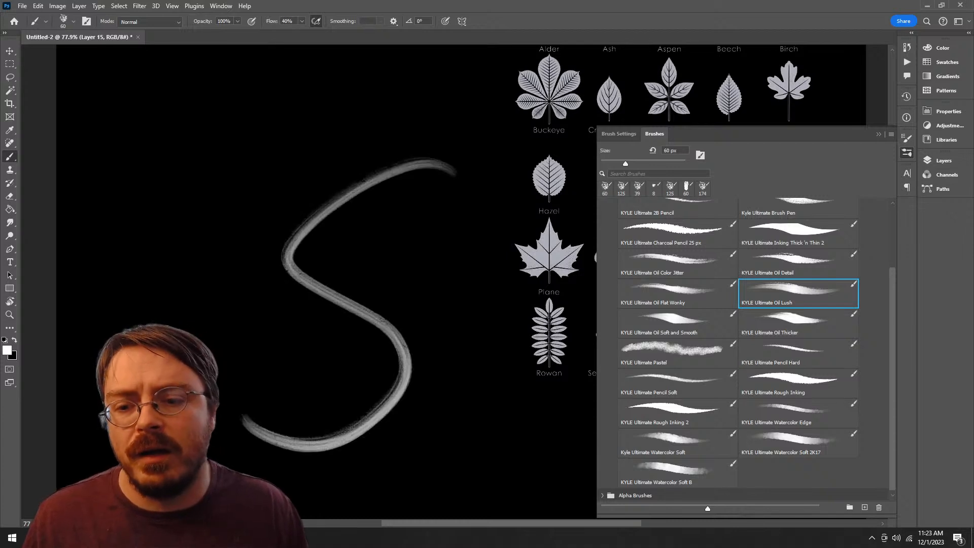
key(ctrl+z)
Step: Delete the Classic brush group and its remaining brushes from the megapack
scroll(745, 345, down, 1)
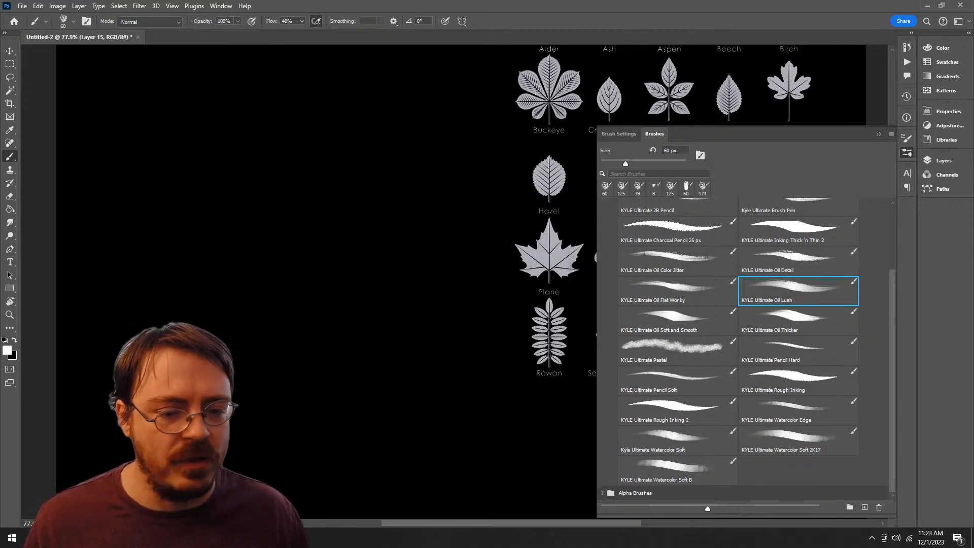
scroll(745, 344, up, 3)
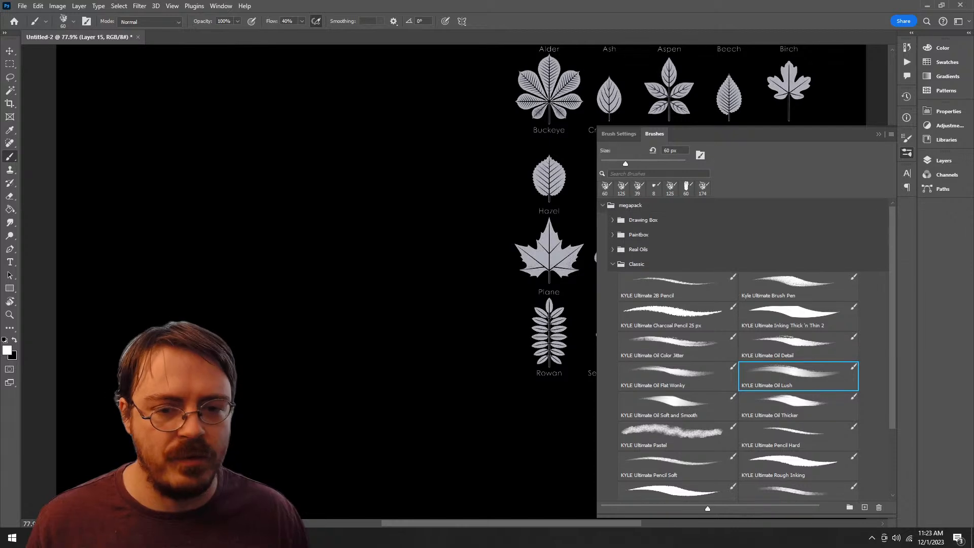
click(612, 265)
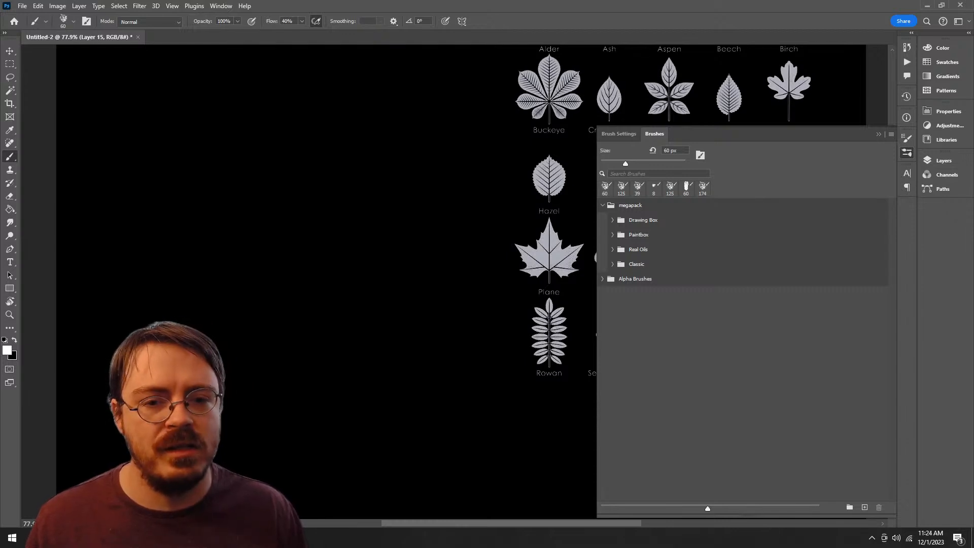
click(612, 264)
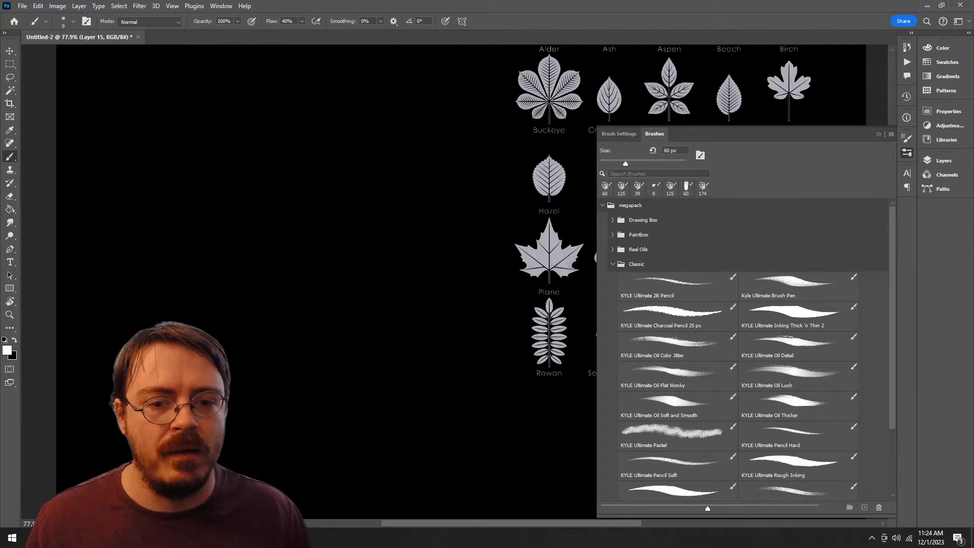
key(Delete)
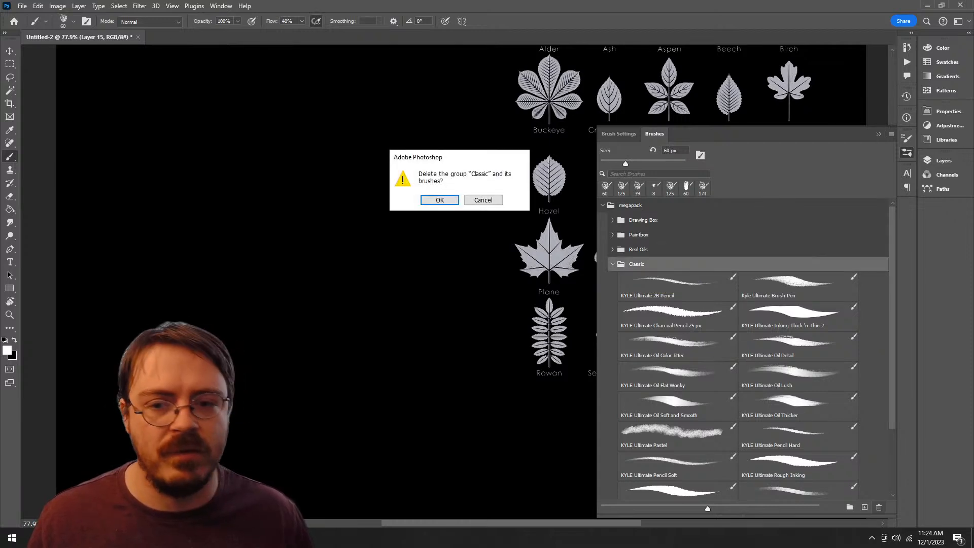
key(Return)
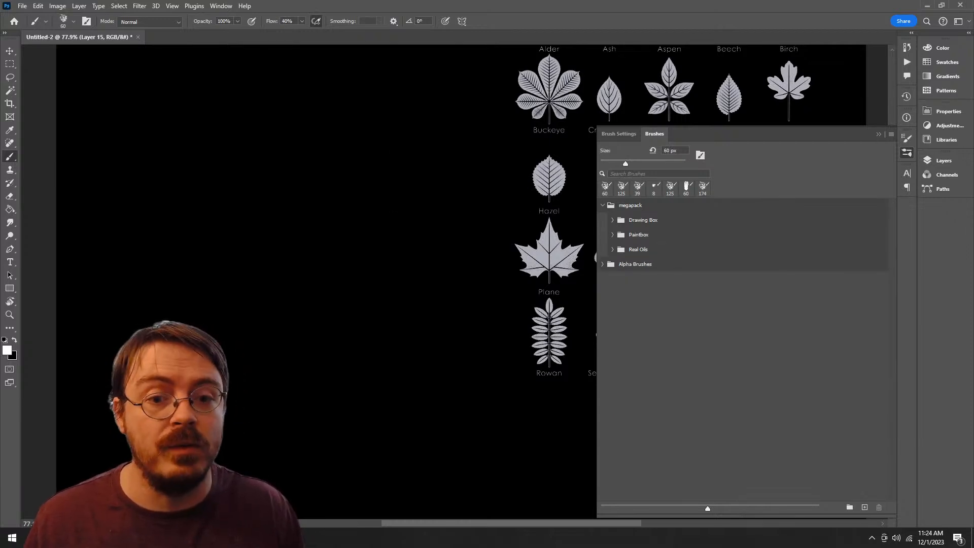
Step: Glance into the Real Oils group and collapse it, open the Paintbox group, and select Big Painty Blender
click(612, 250)
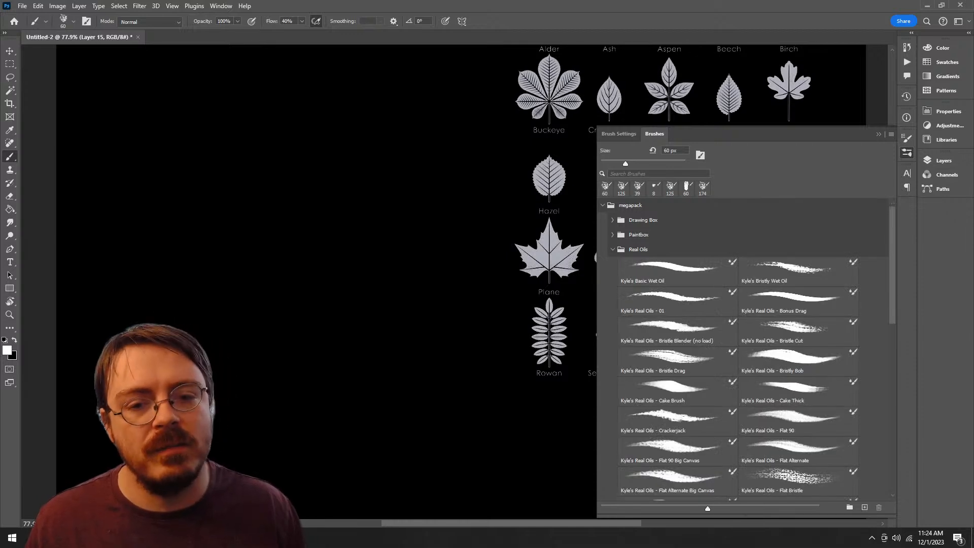
click(612, 250)
click(612, 234)
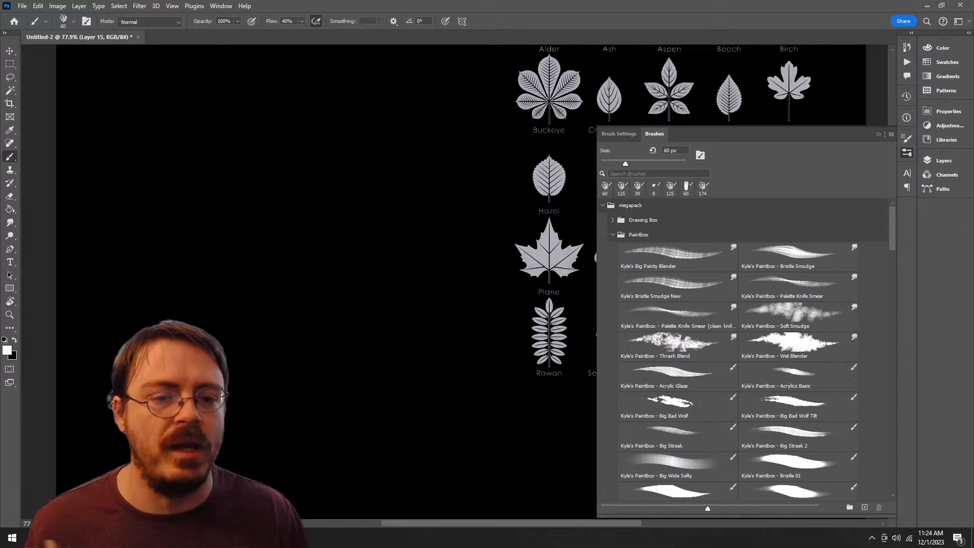
click(676, 257)
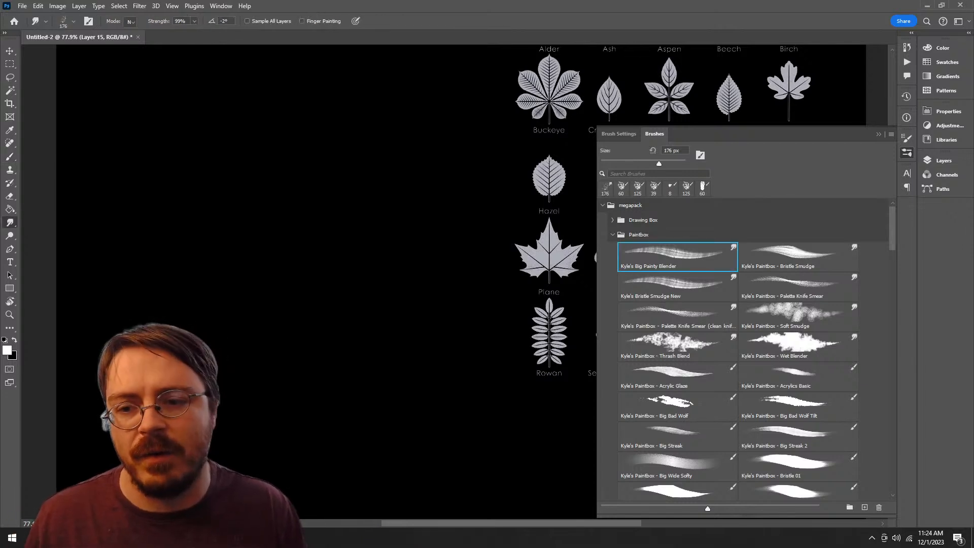
scroll(738, 350, down, 4)
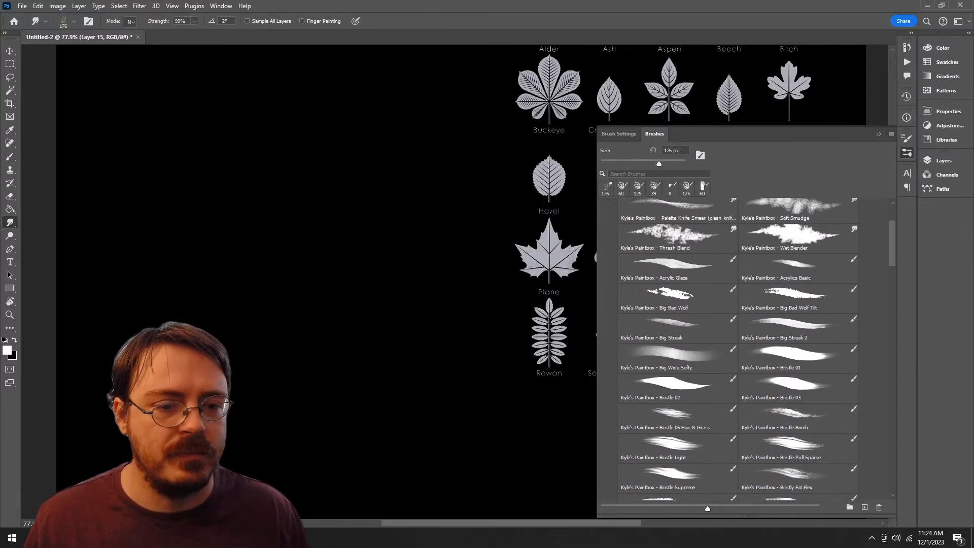
Step: Try the Paintbox brushes Big Bad Wolf and Big Bad Wolf Tilt at 175 px, undoing each stroke
click(675, 288)
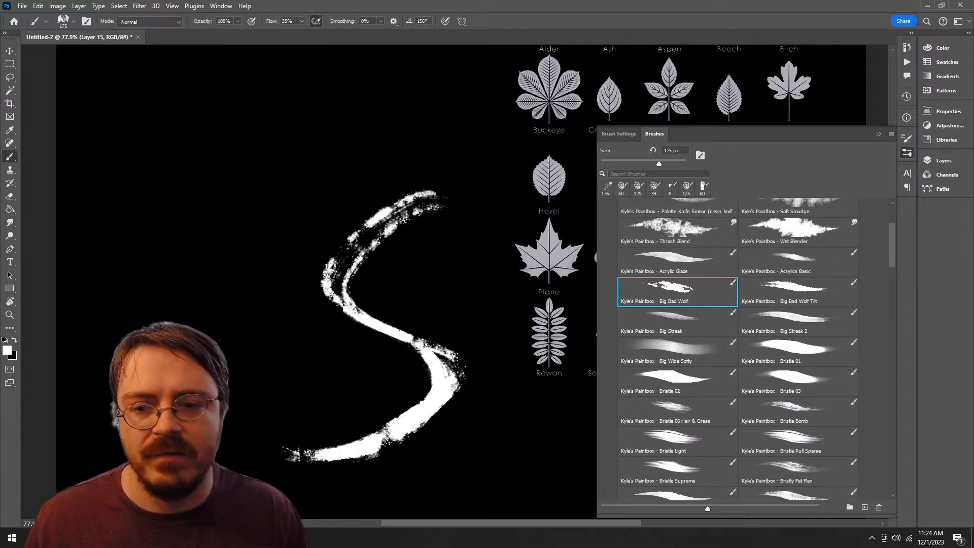
click(797, 288)
mouse_move(405, 171)
mouse_down()
mouse_move(320, 274)
mouse_move(221, 459)
mouse_up()
key(ctrl+z)
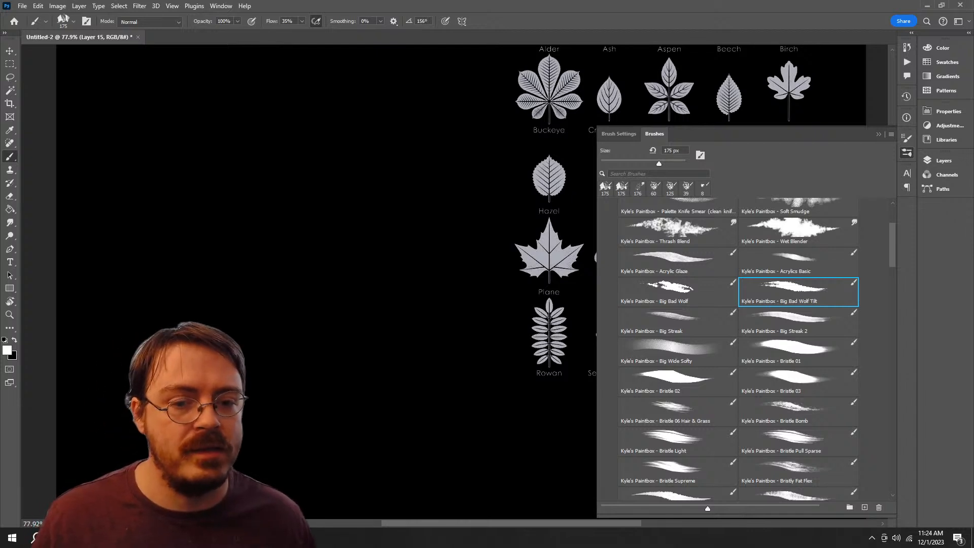
Step: Try a stroke with the next Paintbox brush, undo it, and return to Big Bad Wolf Tilt
key(period)
mouse_move(327, 268)
mouse_down()
mouse_move(277, 334)
mouse_move(337, 474)
mouse_move(319, 494)
mouse_up()
key(ctrl+z)
key(comma)
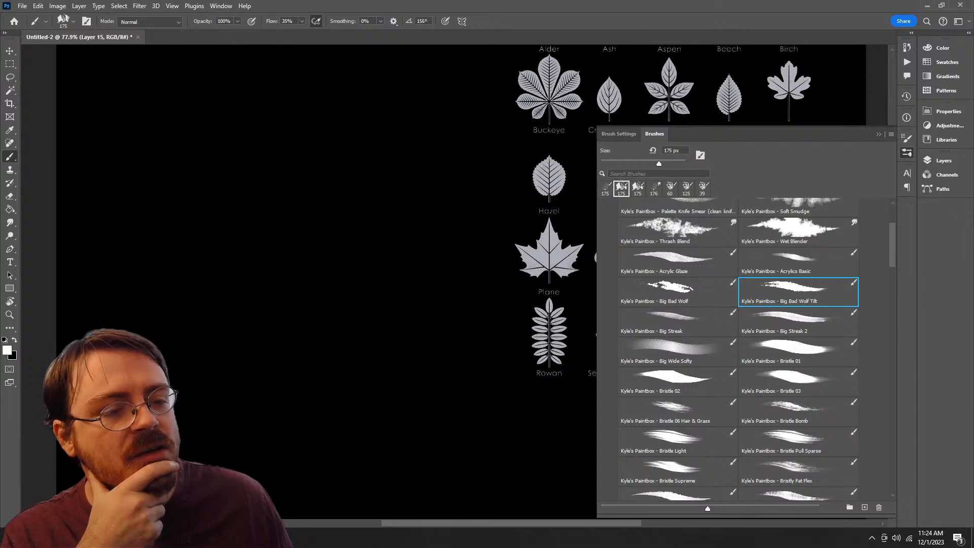
Step: Move the Big Bad Wolf Tilt brush from Paintbox into the Alpha Brushes group, and select Big Streak
mouse_move(798, 292)
mouse_down()
mouse_move(826, 487)
mouse_move(703, 487)
mouse_up()
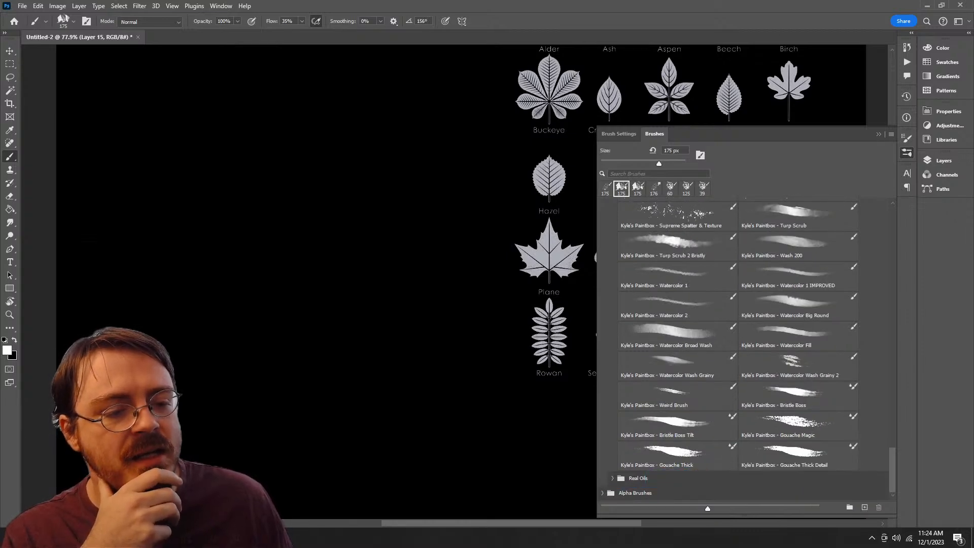
scroll(745, 350, up, 20)
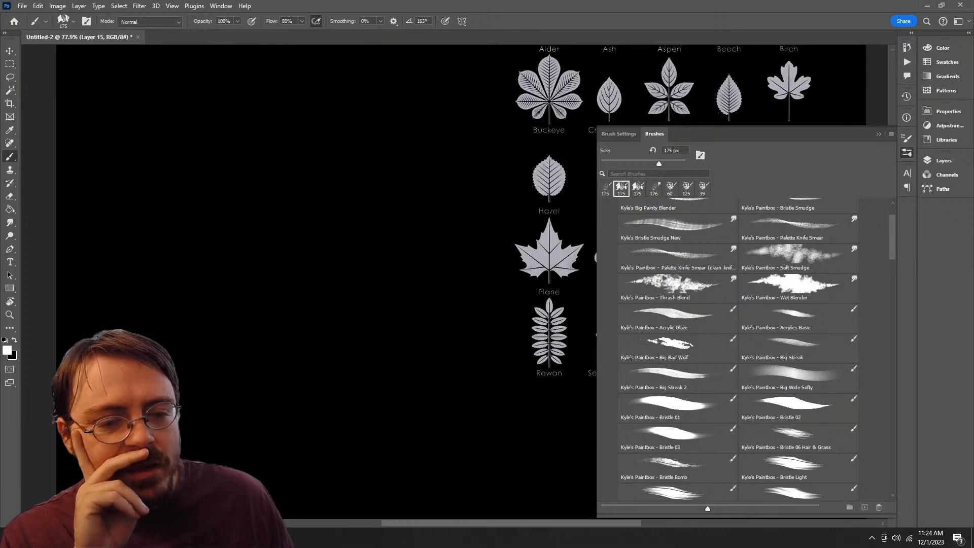
click(796, 345)
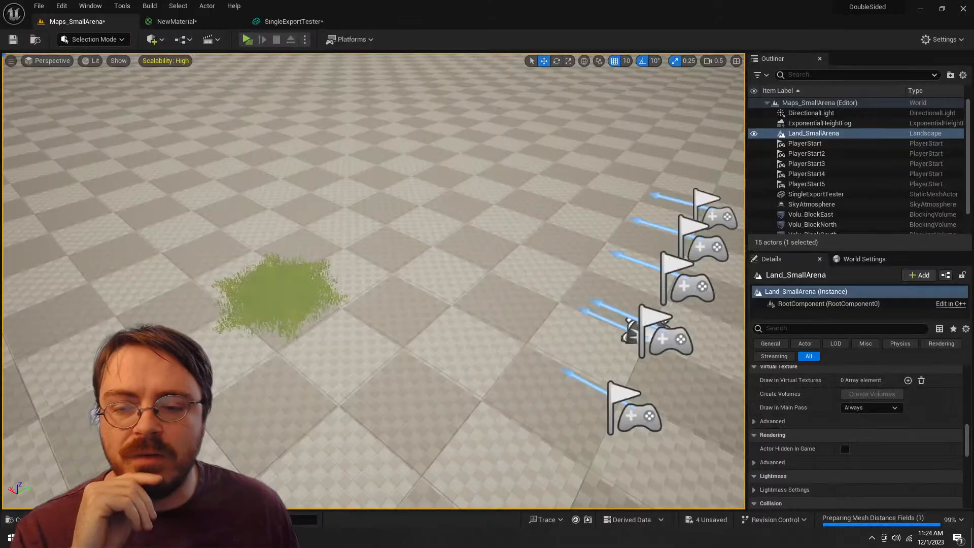
Step: In Unreal Editor, examine the grass patch and player starts in Maps_SmallArena from several distances and angles, raising the camera speed to 1
key(d)
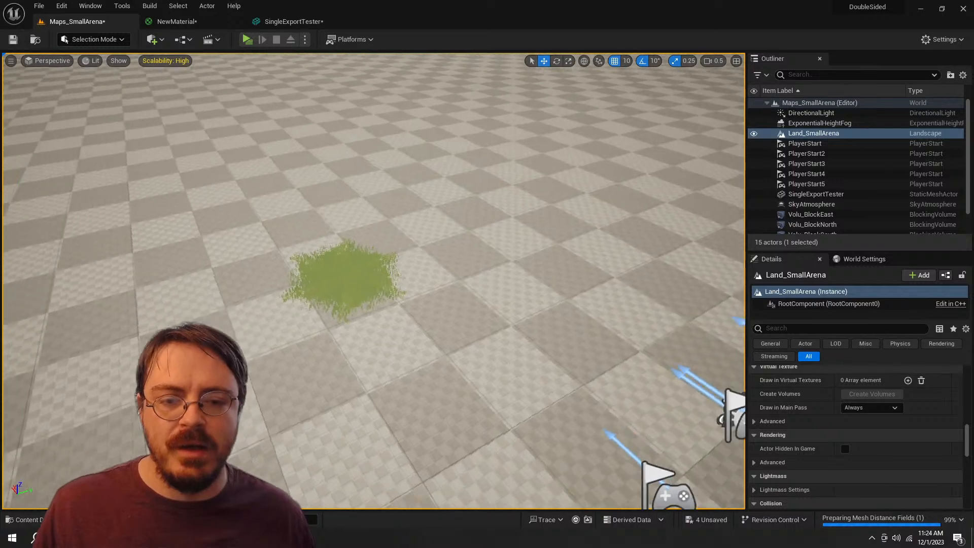
key(s)
key(w)
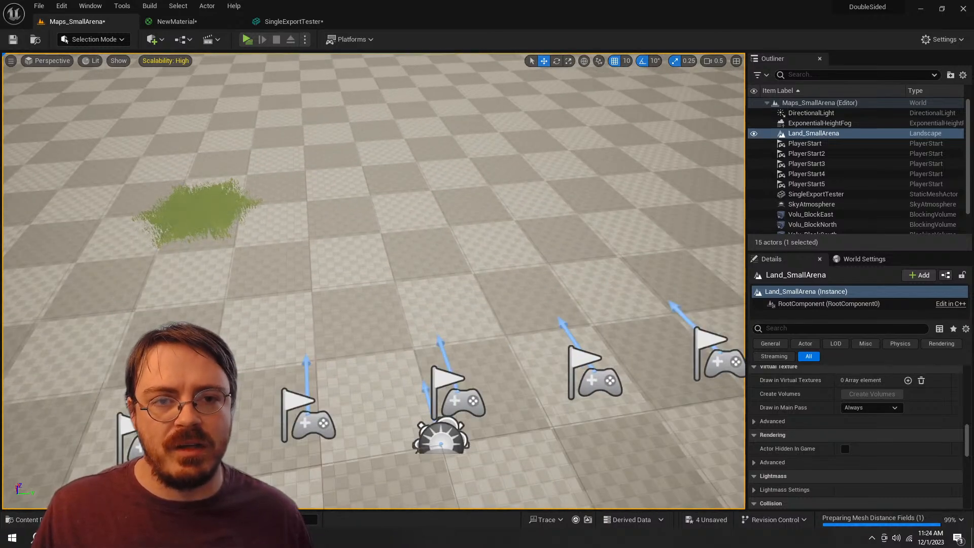
key(s)
key(w)
key(d)
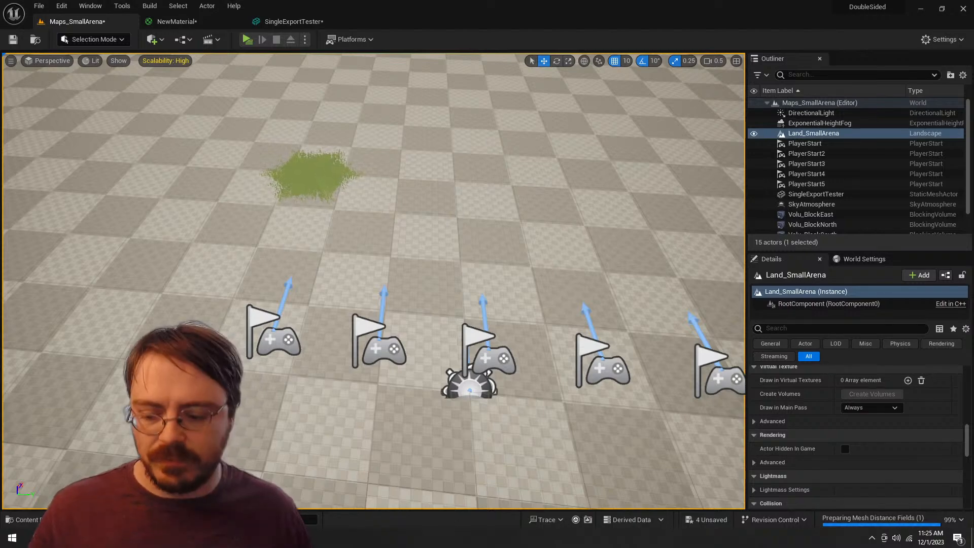
key(w)
key(s)
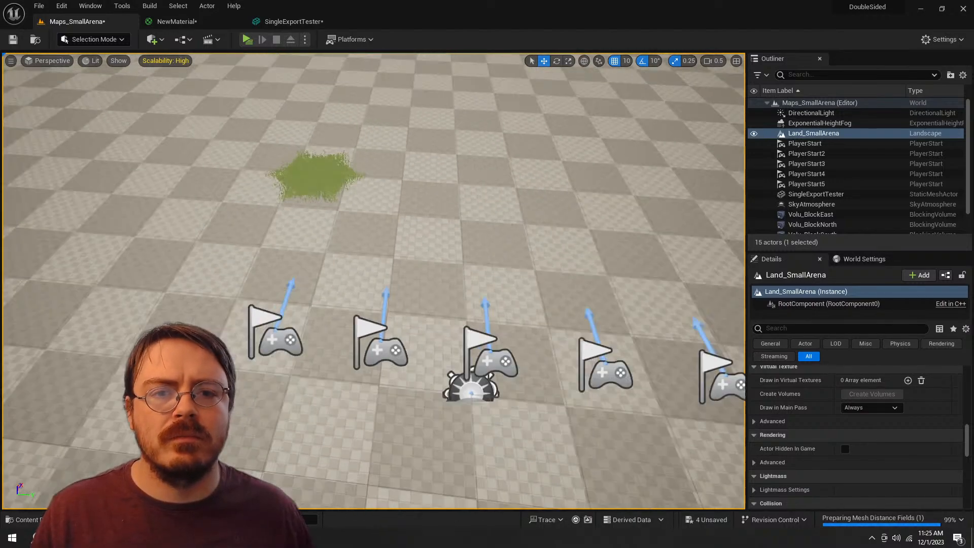
key(w)
key(s)
key(w)
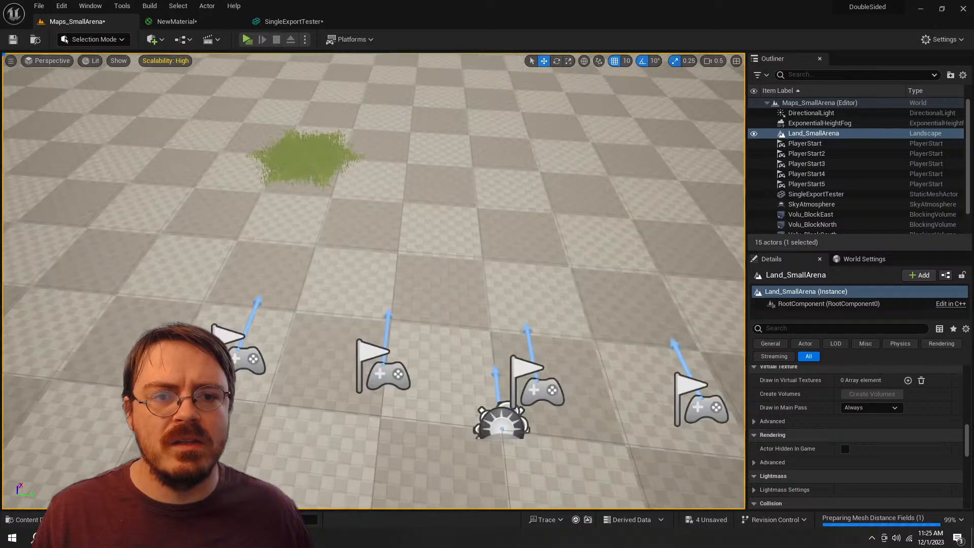
key(s)
scroll(374, 281, up, 2)
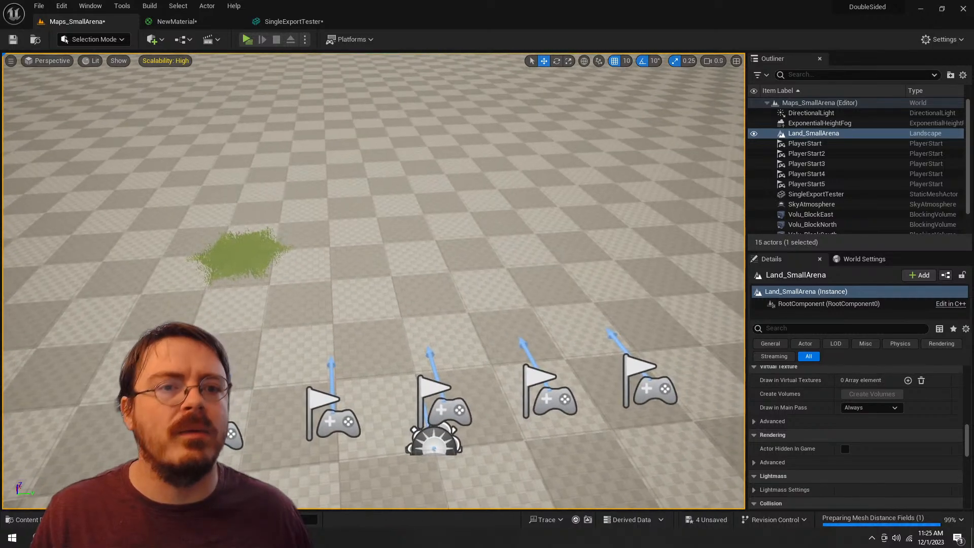
scroll(373, 281, up, 1)
key(s)
key(a)
key(w)
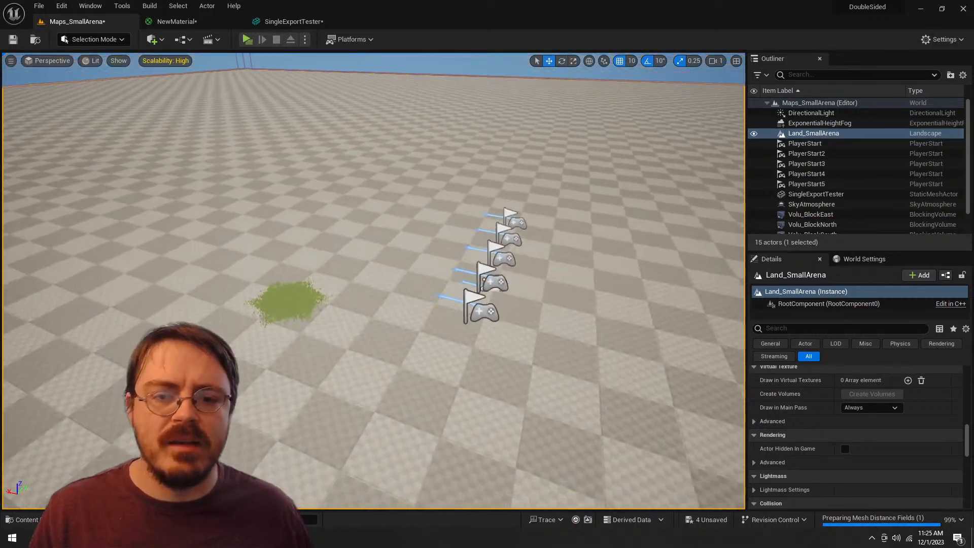
Step: Play-test Maps_SmallArena and move the server character around the grass patch, examining how it reads from the gameplay camera near and far
click(247, 39)
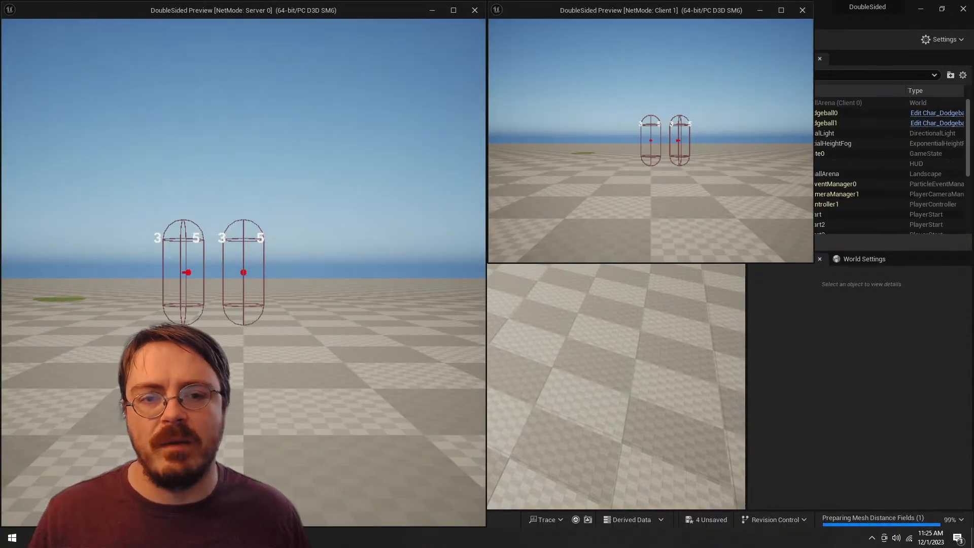
key(d)
key(s)
key(a)
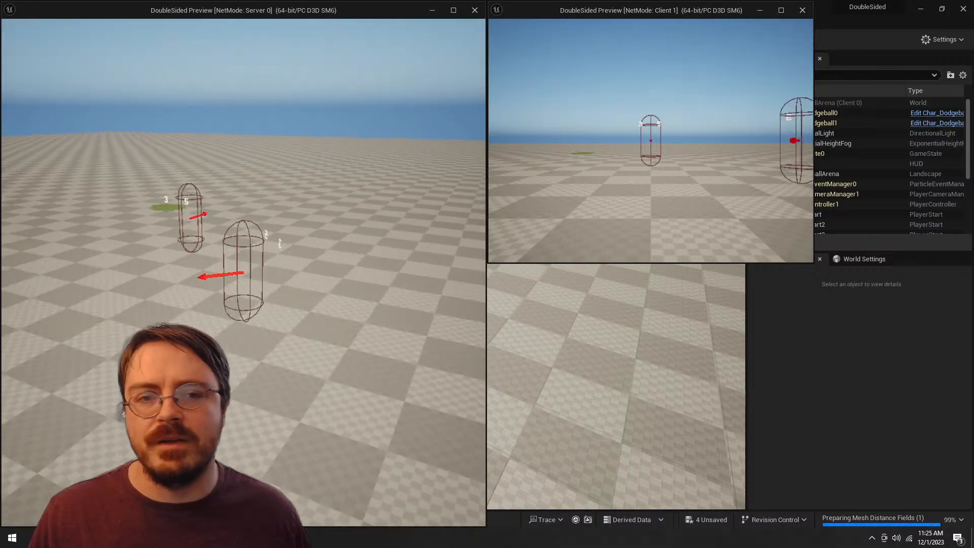
key(w)
key(d)
key(a)
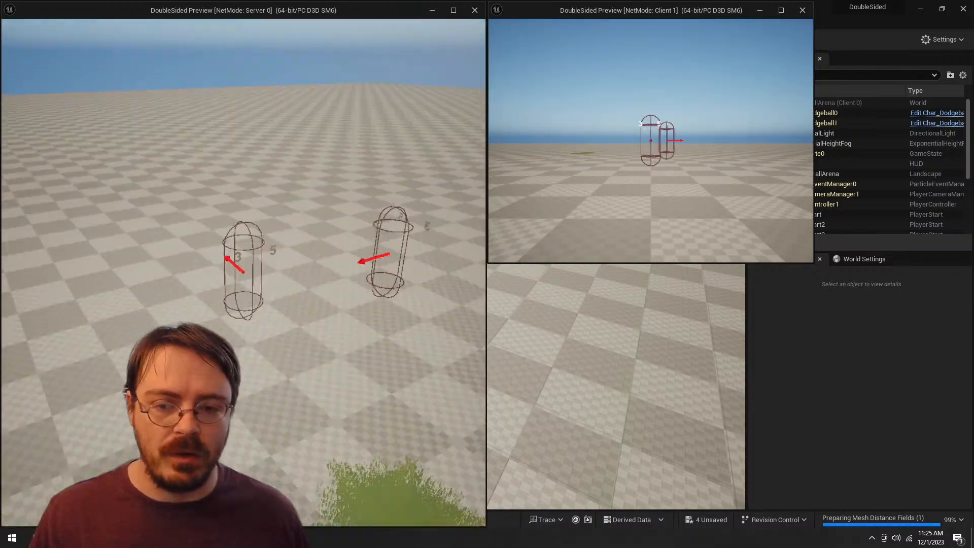
key(s)
key(d)
key(s)
key(a)
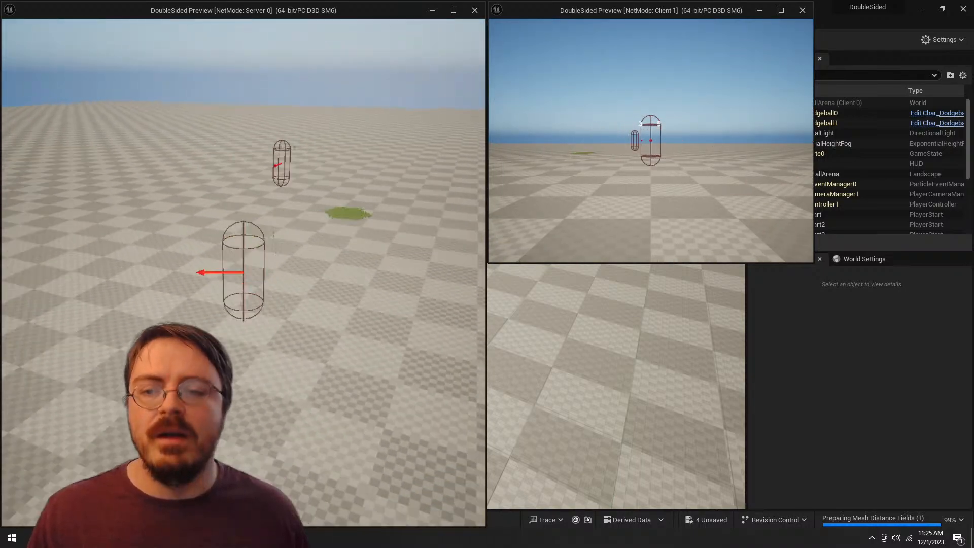
key(w)
key(d)
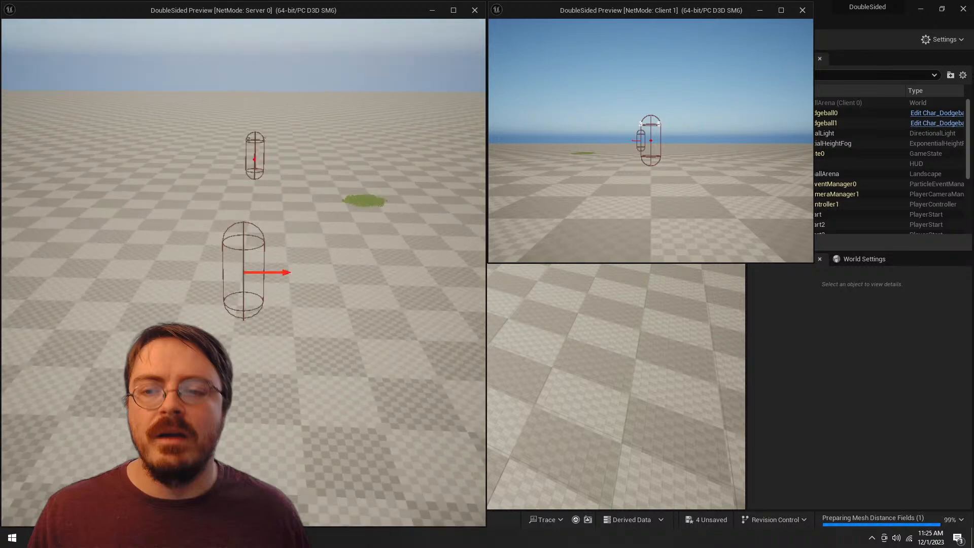
key(w)
key(a)
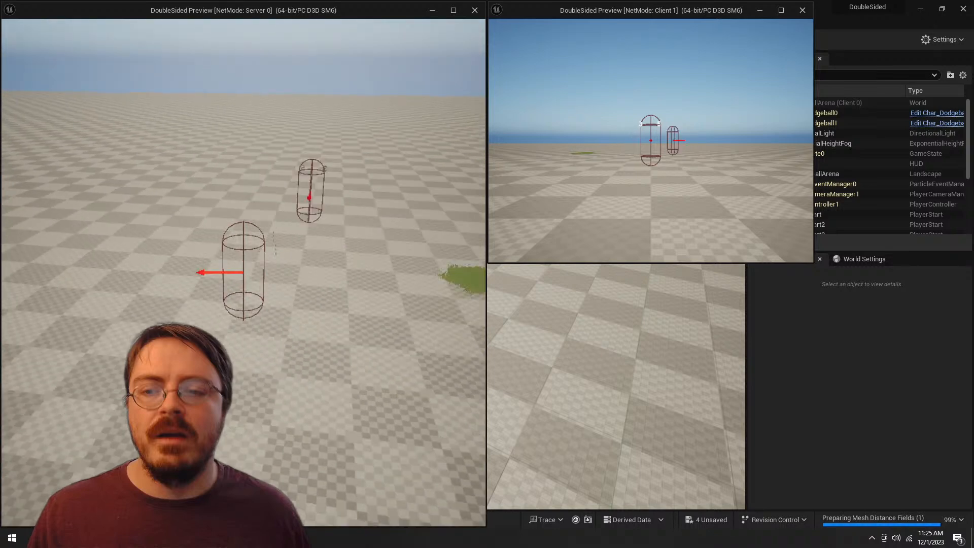
Step: Back the character away to gameplay distance and strafe, checking how the grass patch reads beside the other player
key(d)
key(s)
key(a)
key(w)
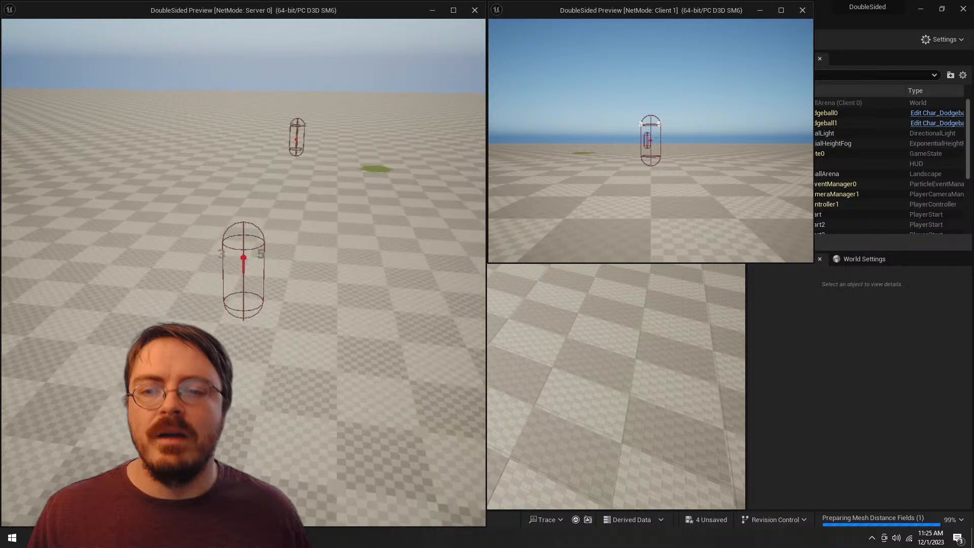
key(d)
key(s)
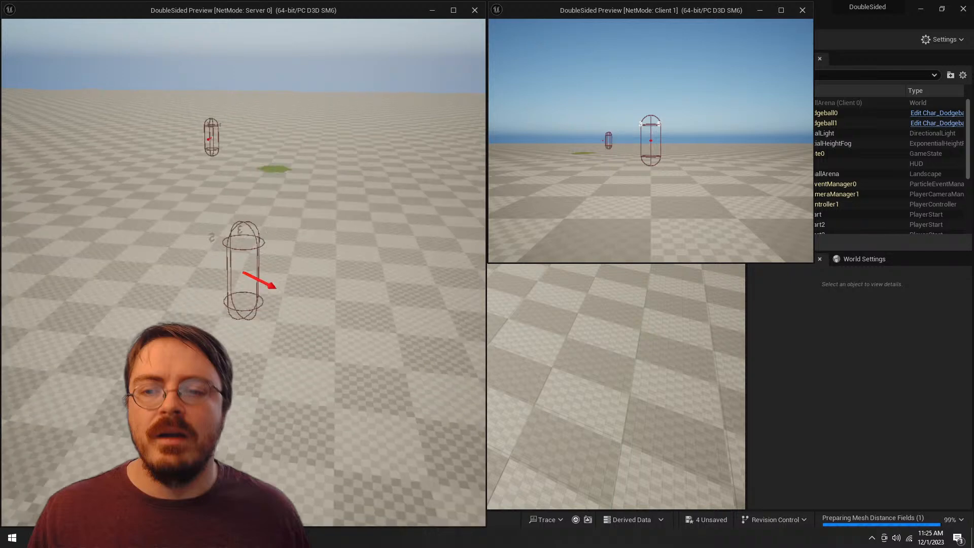
key(a)
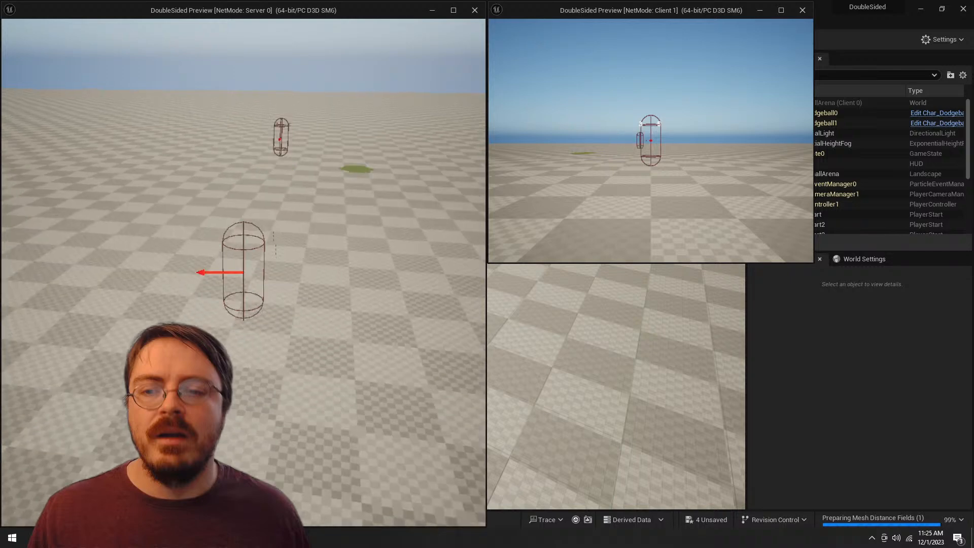
key(w)
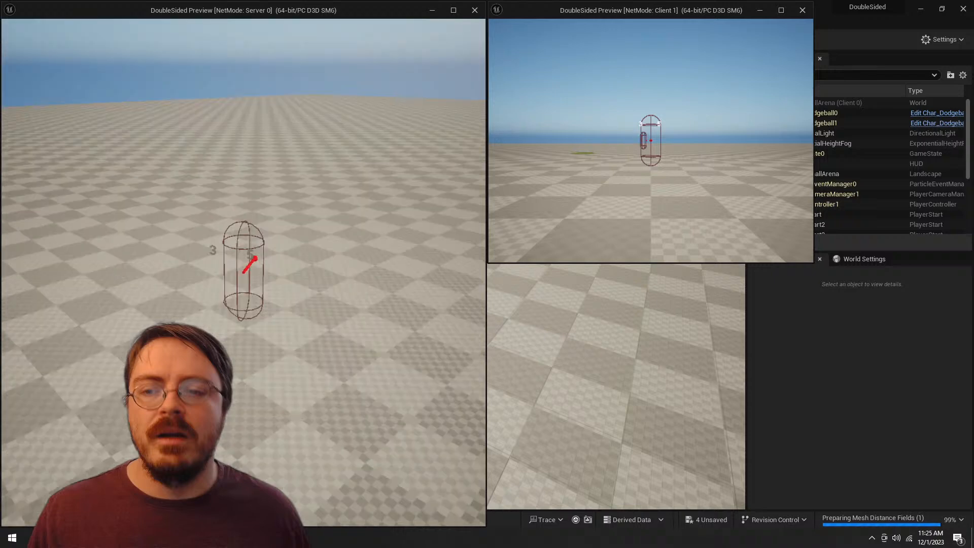
key(s)
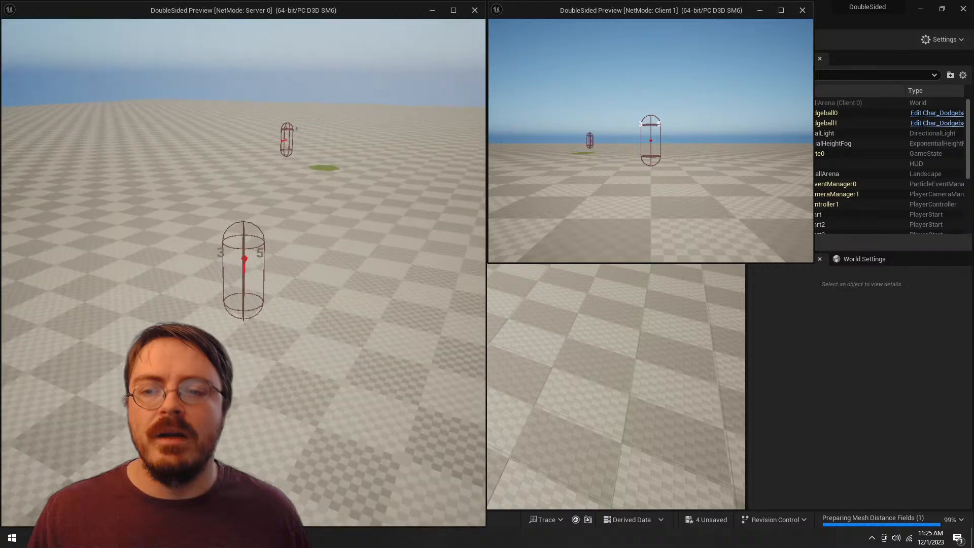
key(w)
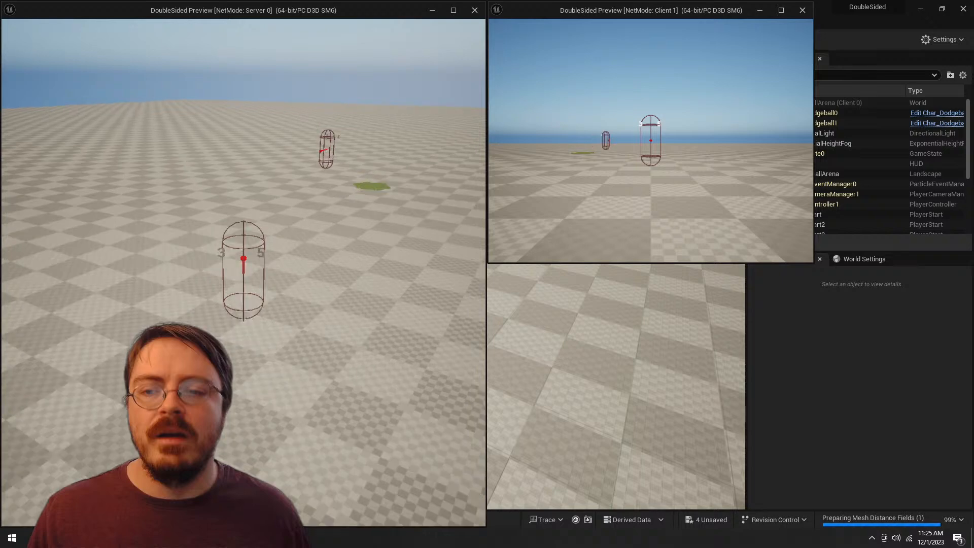
key(s)
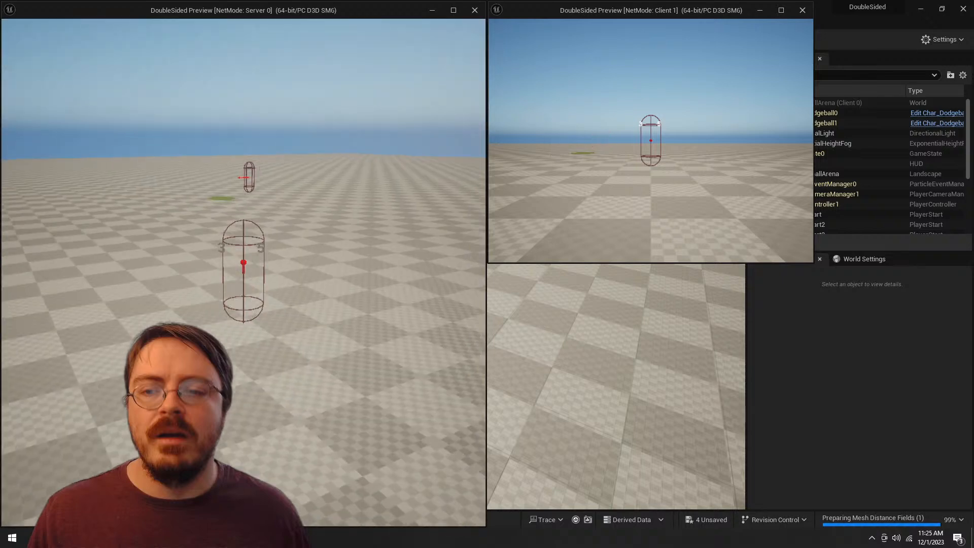
Step: Throw several dodgeballs toward the other player while moving around the arena, judging the grass patch during actual play
key(w)
click(243, 272)
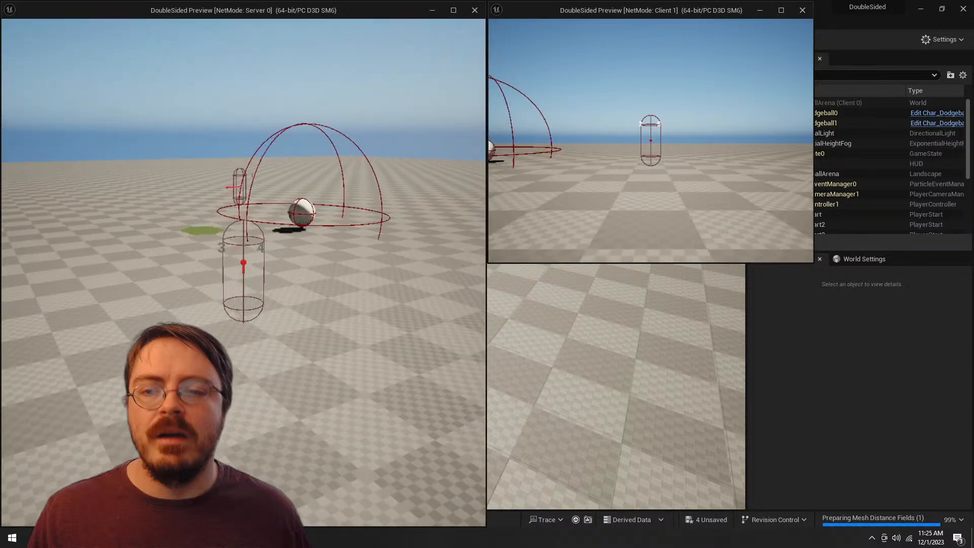
click(243, 272)
key(w)
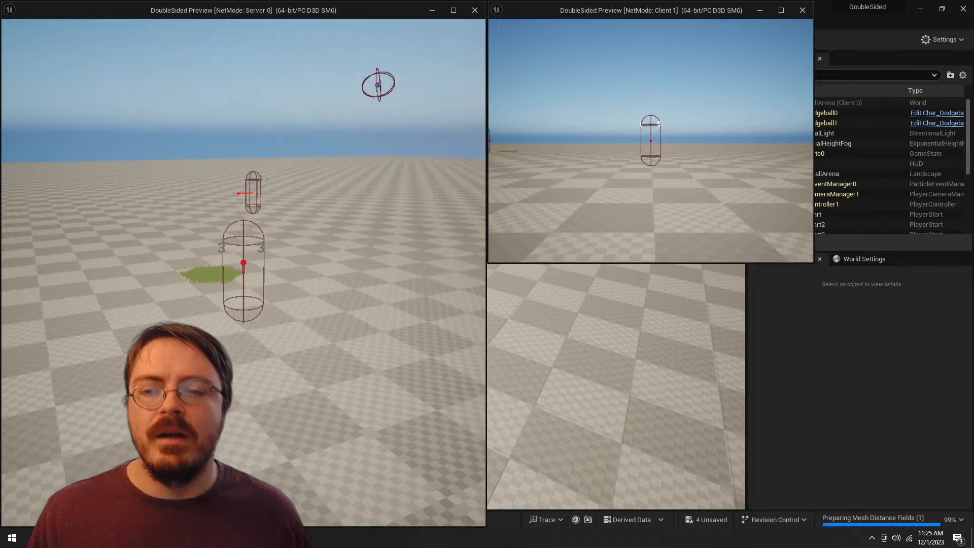
click(243, 272)
key(s)
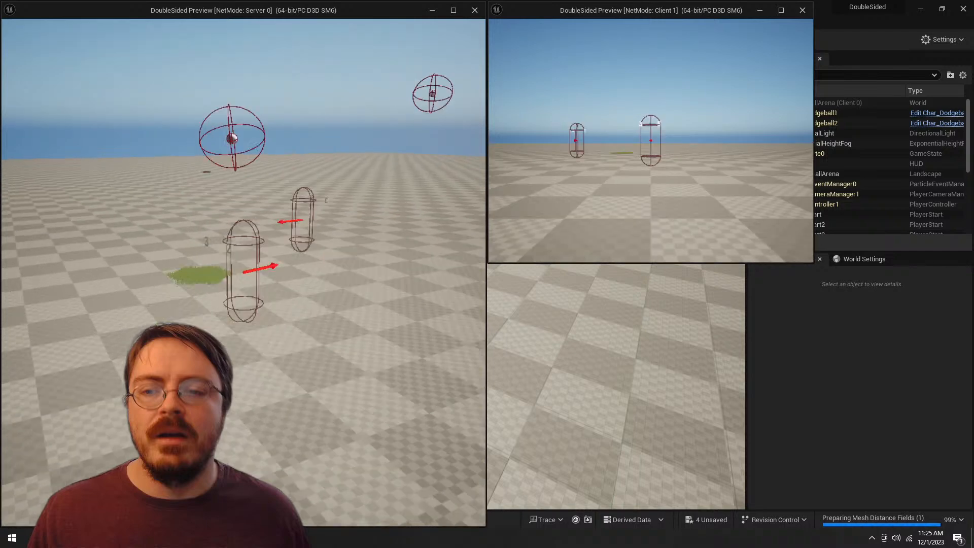
key(d)
key(s)
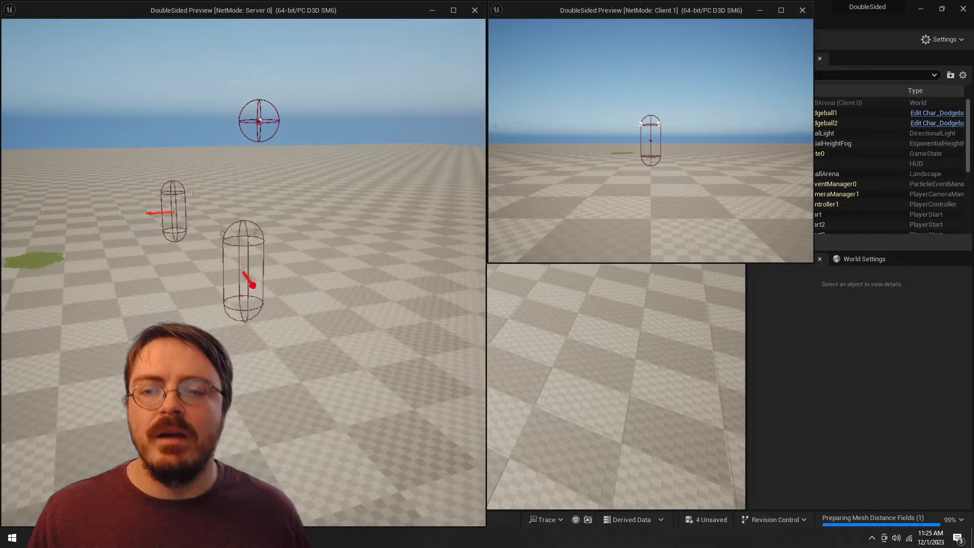
key(w)
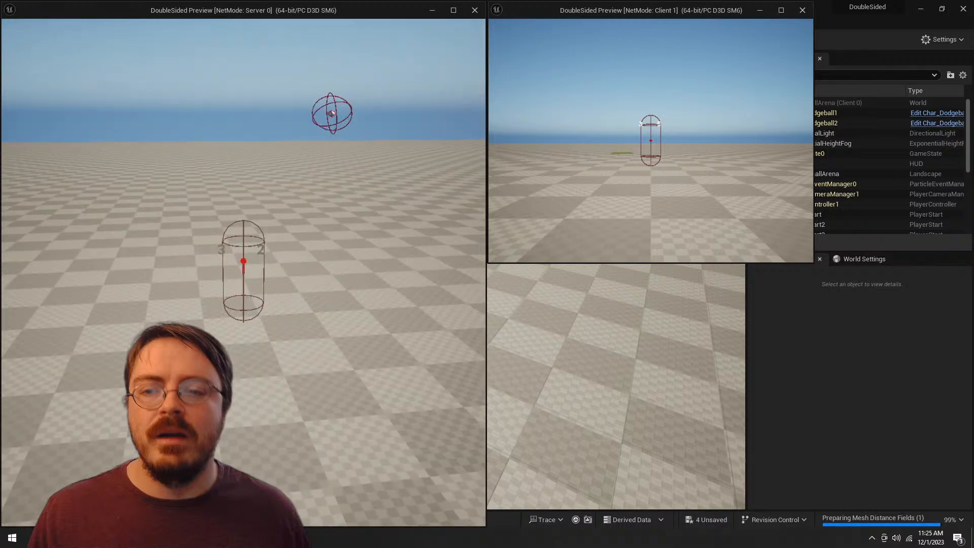
key(d)
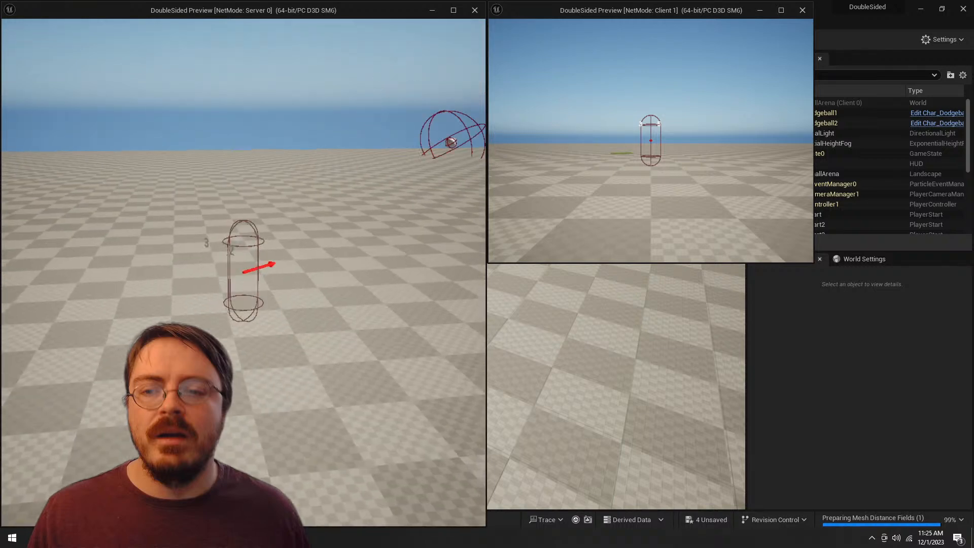
Step: End the play session and view the grass patch and player starts from farther back in the level editor
key(Escape)
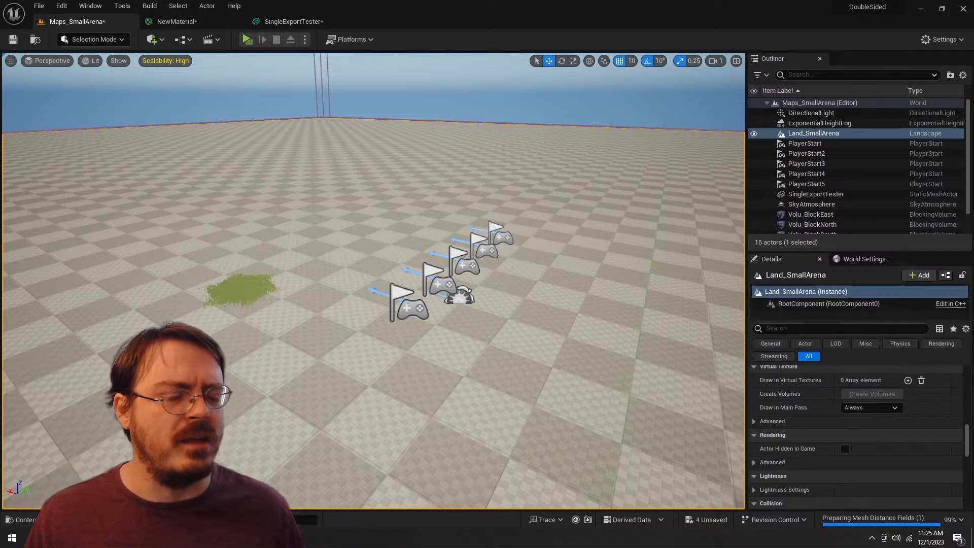
key(s)
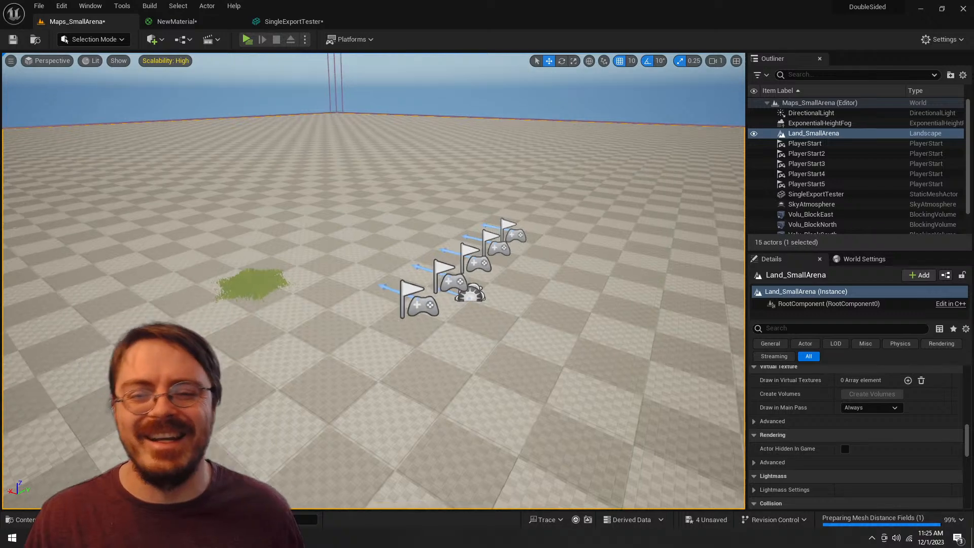
key(d)
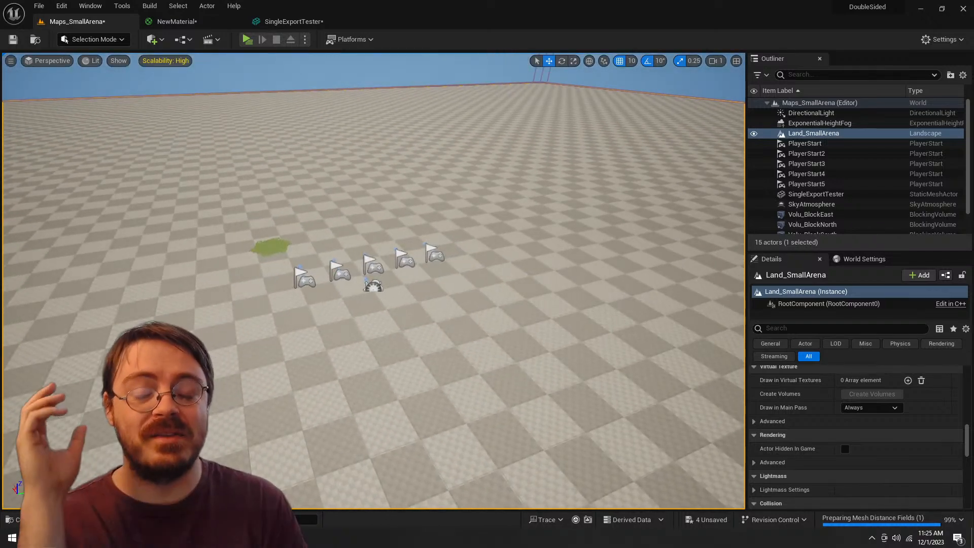
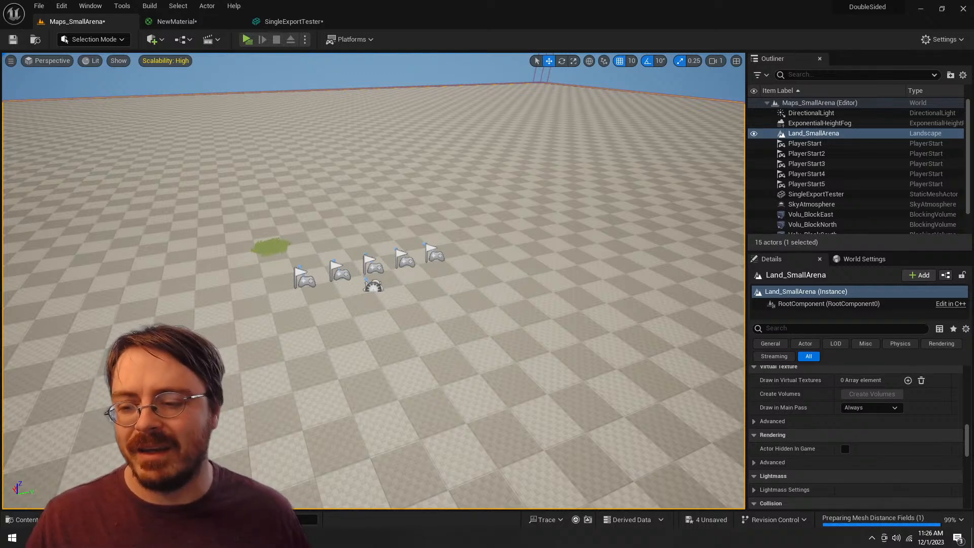
Step: Switch to Photoshop, try a freehand stroke with the Kyle's Paintbox - Big Streak brush and undo it
key(alt+Tab)
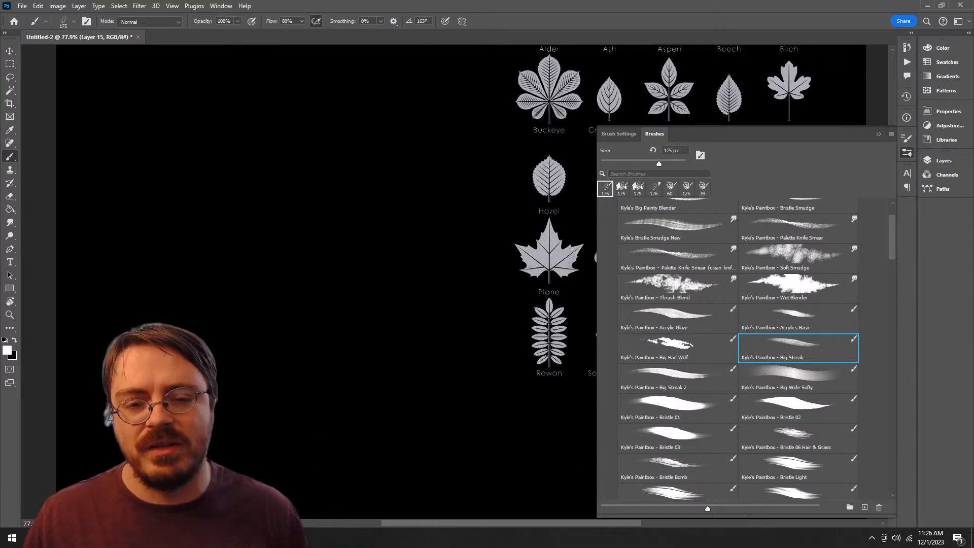
scroll(324, 254, right, 3)
mouse_move(441, 208)
mouse_down()
mouse_move(347, 224)
mouse_move(326, 420)
mouse_move(231, 290)
mouse_up()
key(ctrl+z)
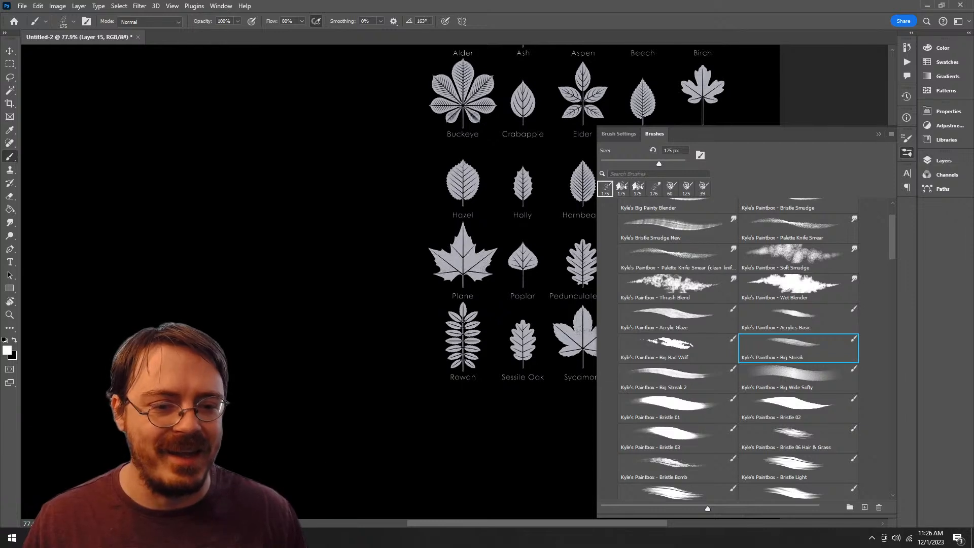
Step: Try one stroke each with the Kyle's Paintbox brushes Bristly Fat Flex and Cool Drag, undoing each stroke
scroll(738, 350, down, 6)
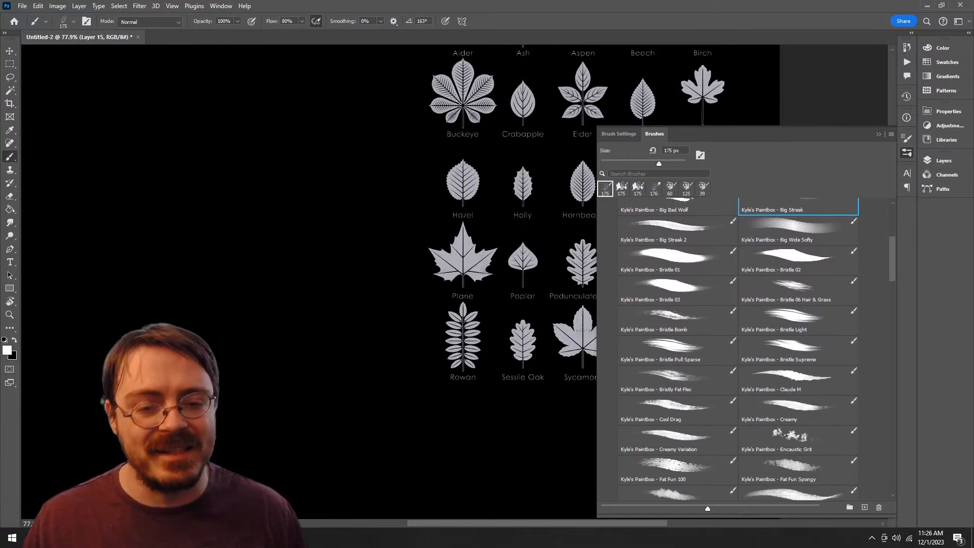
click(677, 335)
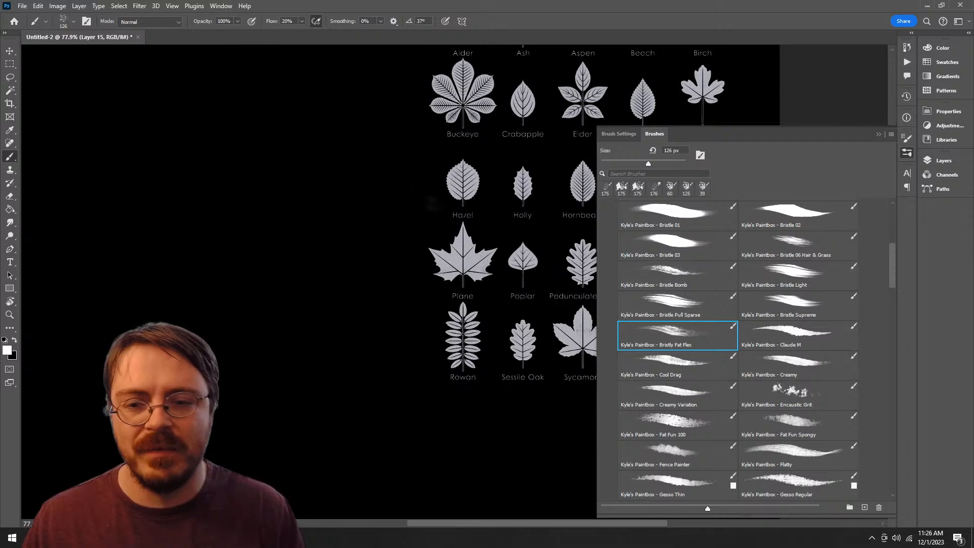
drag(425, 199, 278, 440)
key(ctrl+z)
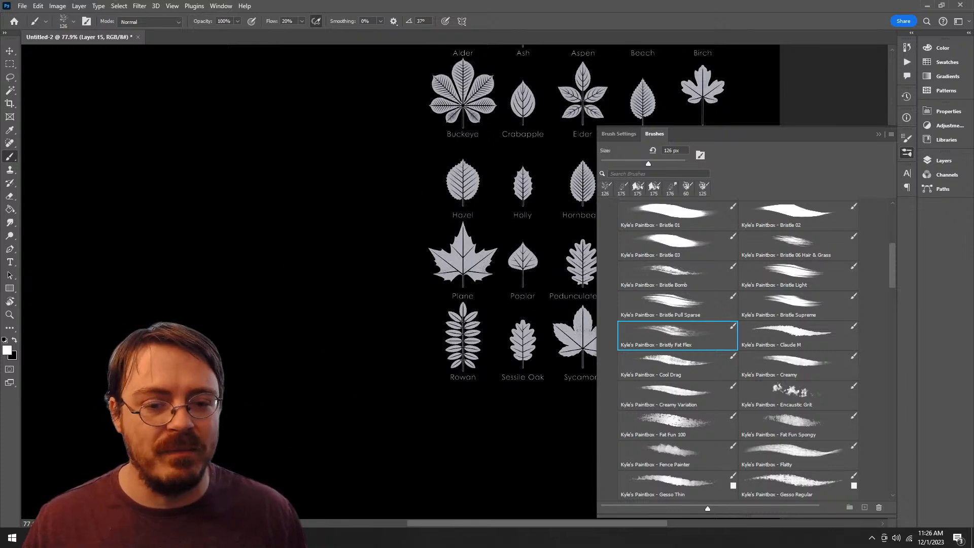
click(677, 365)
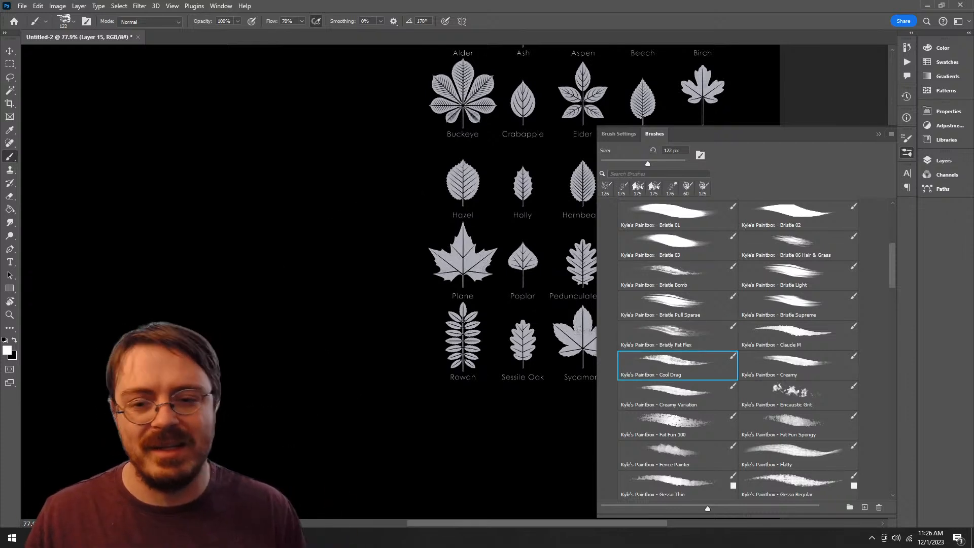
mouse_move(390, 178)
mouse_down()
mouse_move(405, 375)
mouse_move(292, 385)
mouse_up()
key(ctrl+z)
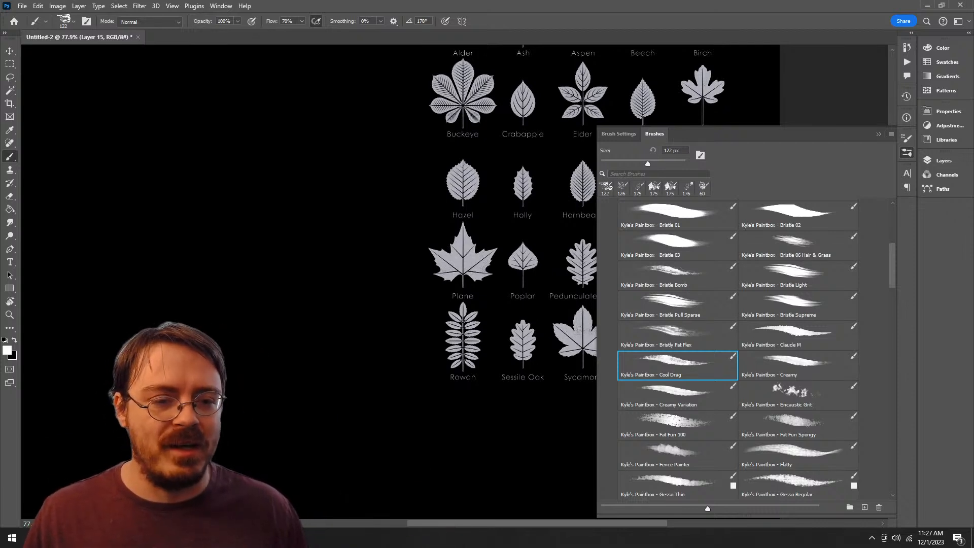
Step: Select the Kyle's Paintbox - Gooey C brush, try a short stroke on the black canvas and undo it
scroll(737, 350, down, 4)
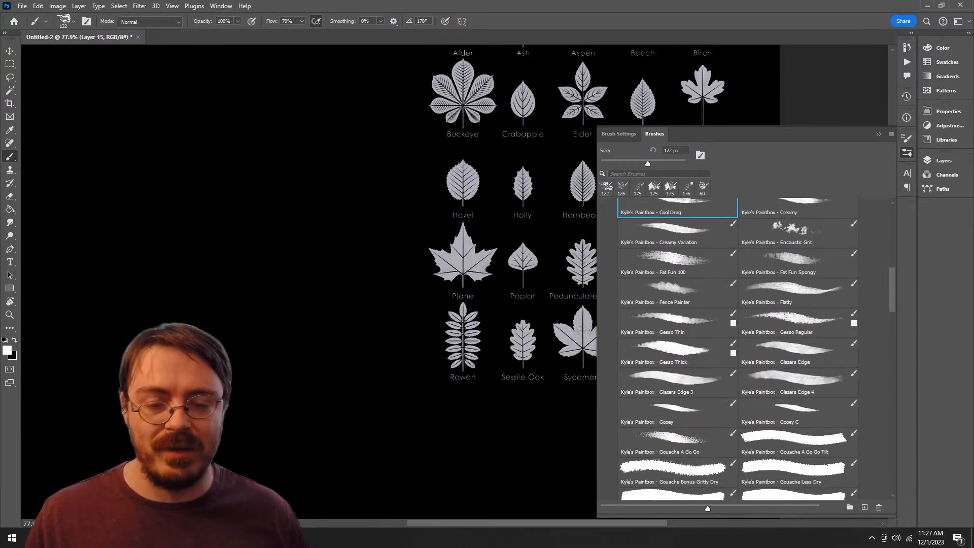
click(791, 387)
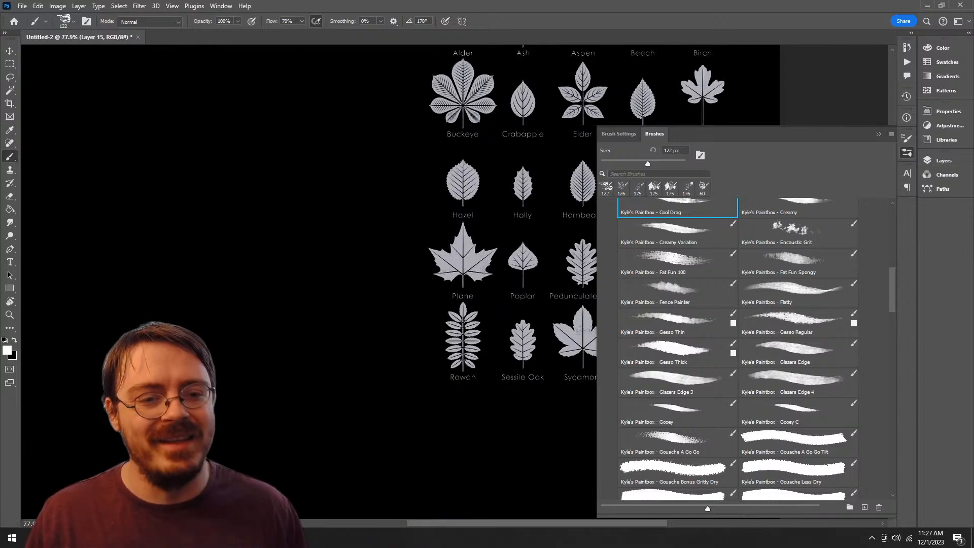
scroll(737, 349, down, 3)
click(798, 273)
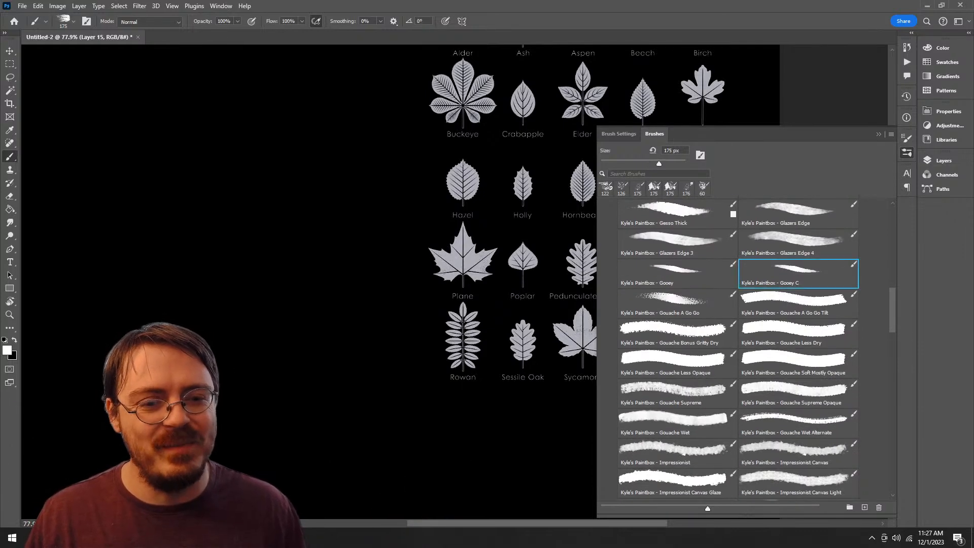
mouse_move(326, 243)
mouse_down()
mouse_move(355, 277)
mouse_move(284, 360)
mouse_up()
key(ctrl+z)
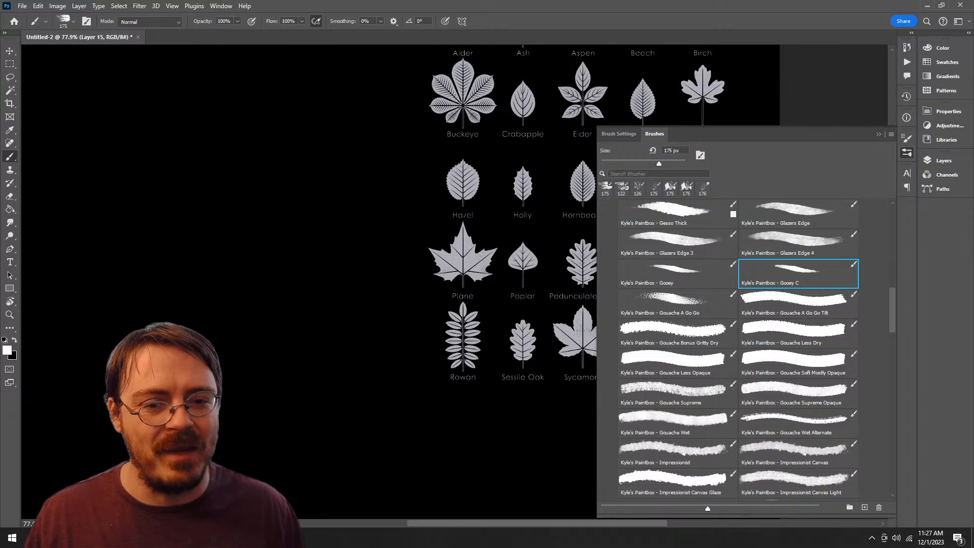
Step: Select the Kyle's Paintbox - Gouache A Go Go brush, try an S-shaped stroke and undo it
click(677, 273)
click(677, 303)
mouse_move(446, 203)
mouse_down()
mouse_move(357, 290)
mouse_move(347, 426)
mouse_up()
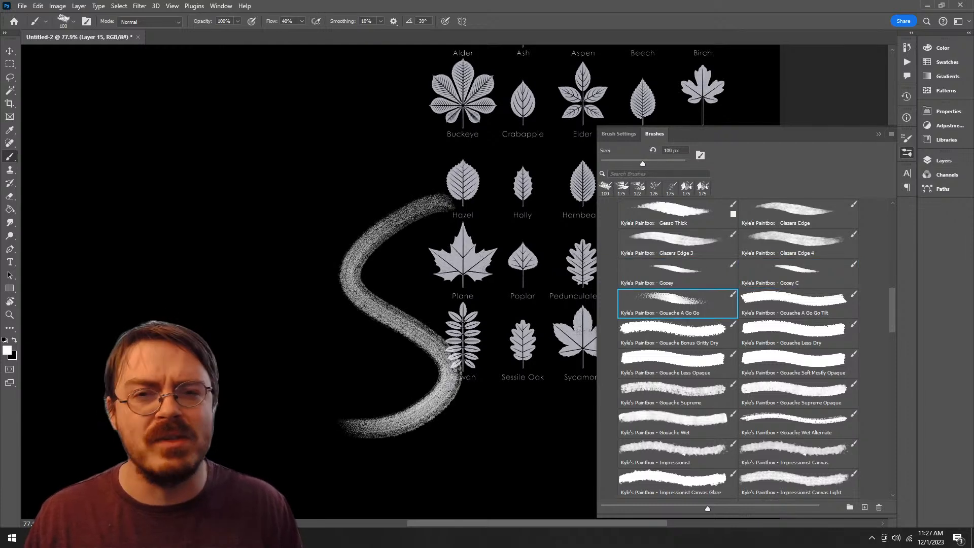
key(ctrl+z)
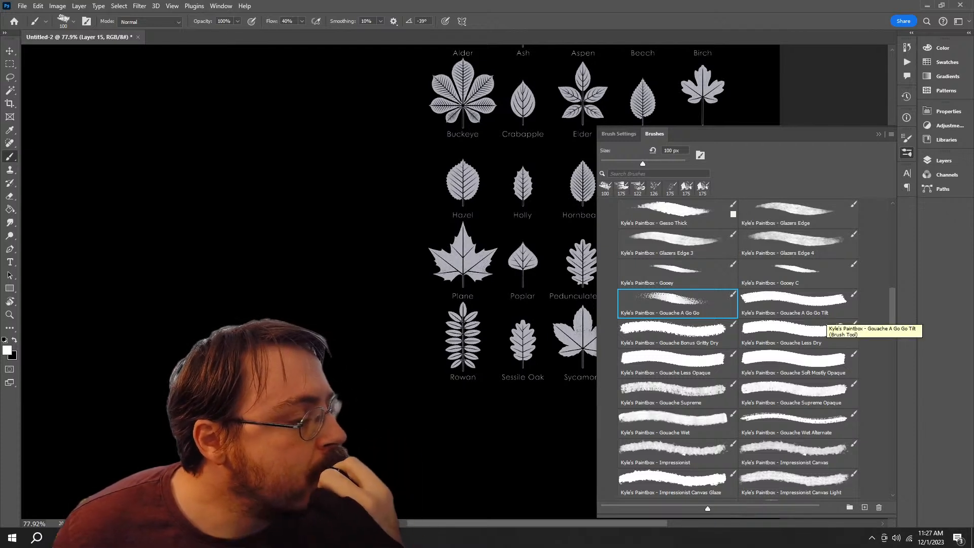
click(827, 313)
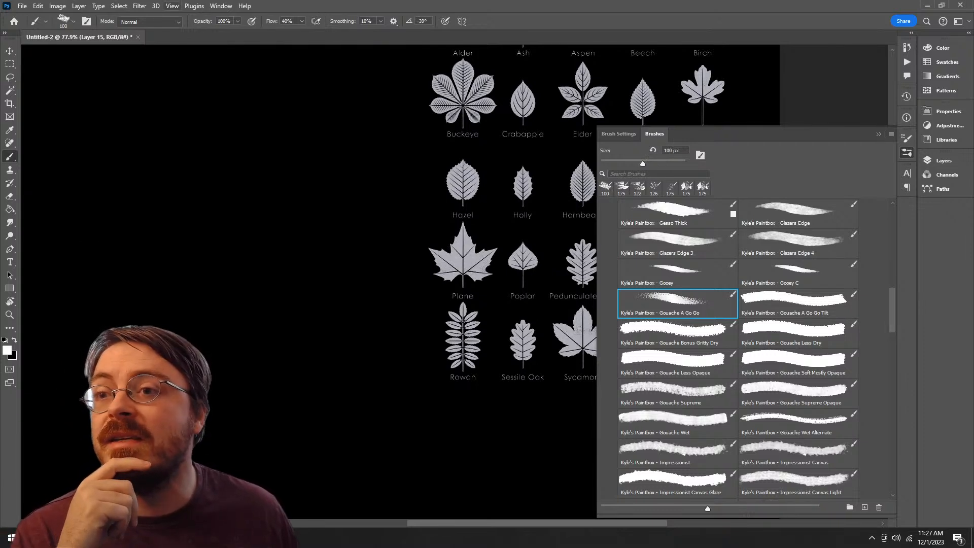
click(140, 5)
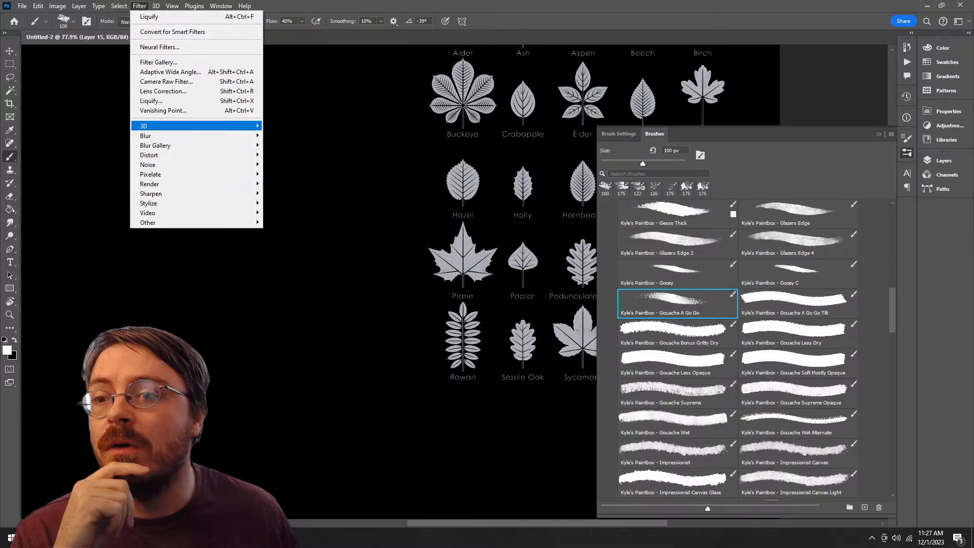
mouse_move(152, 125)
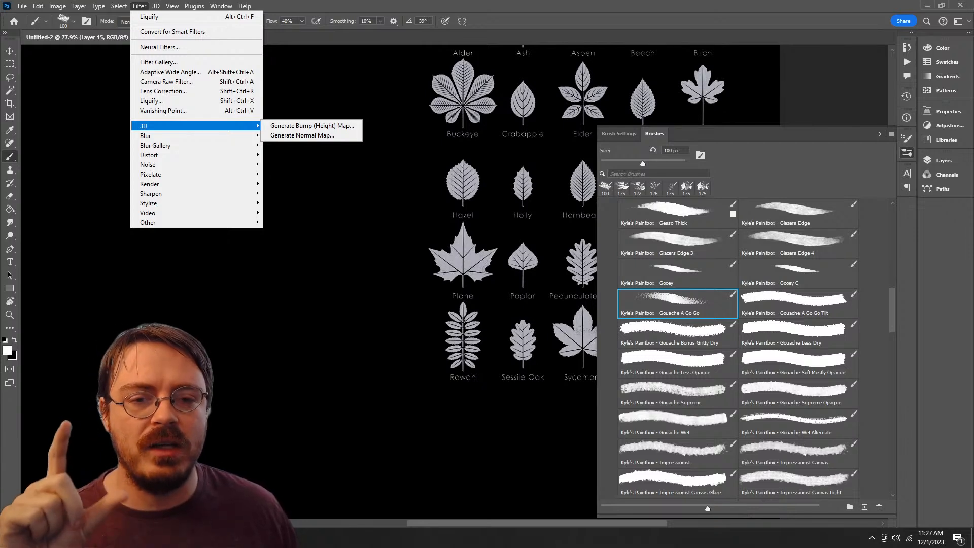
key(Escape)
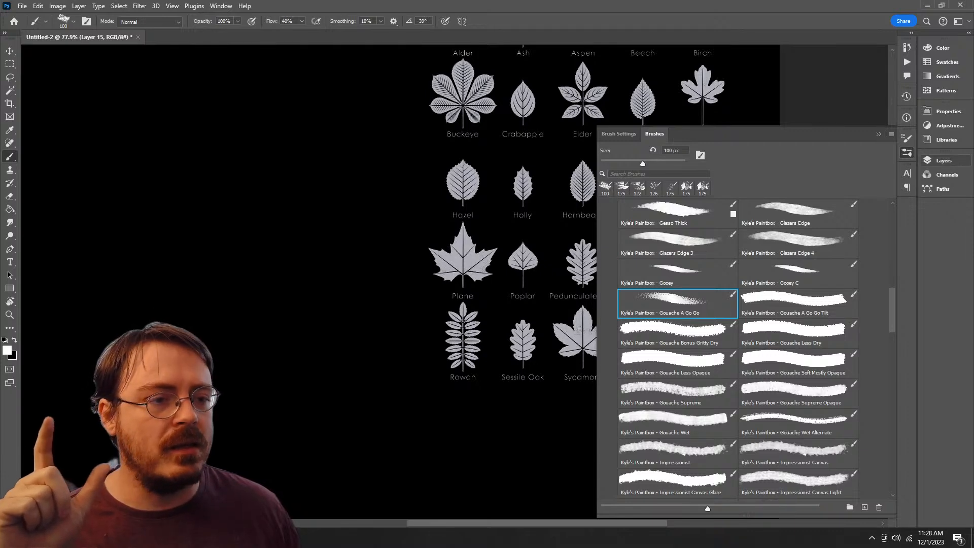
Step: Hide Layer 5 and Layer 14, and add a new empty layer above Layer 15
click(943, 160)
click(806, 304)
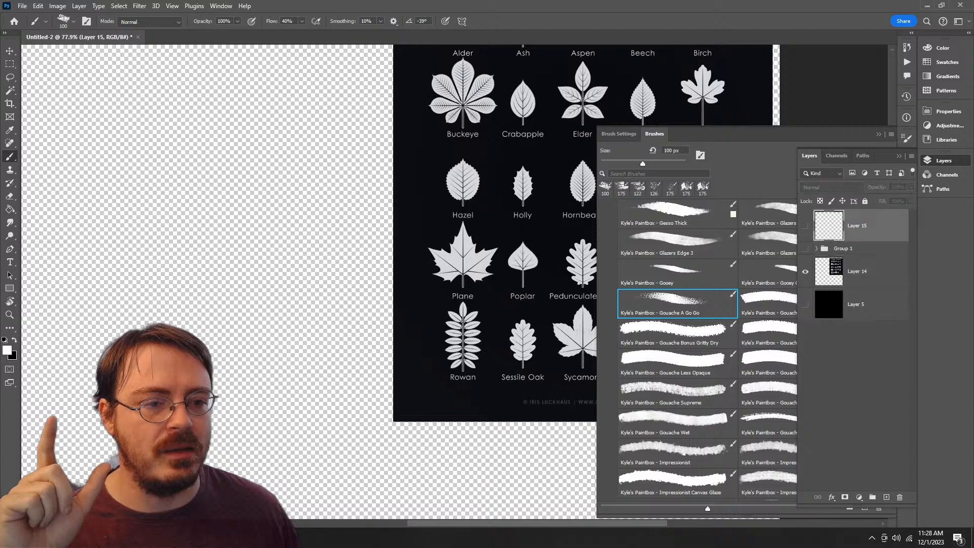
click(805, 271)
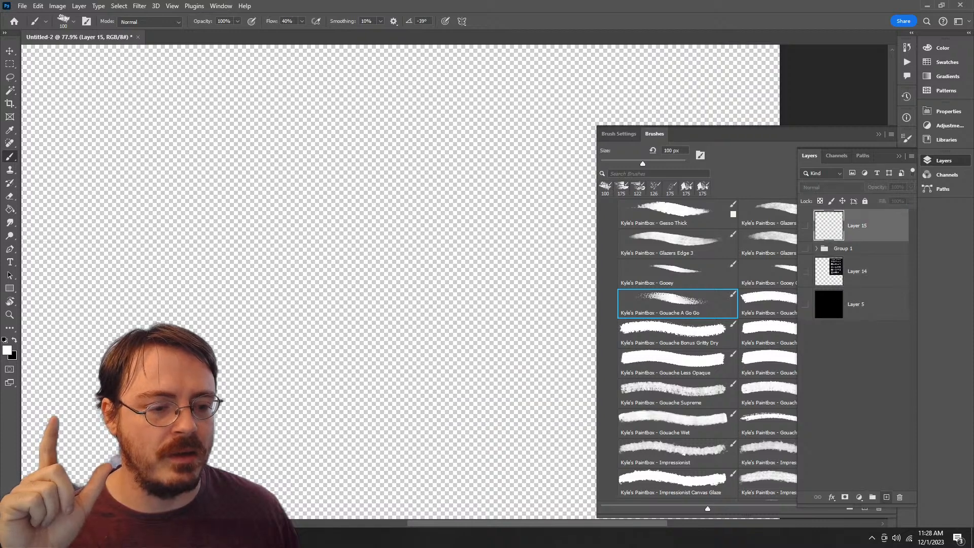
click(886, 497)
Step: Duplicate the black Layer 5 directly above Layer 15 and make the copy visible
click(880, 344)
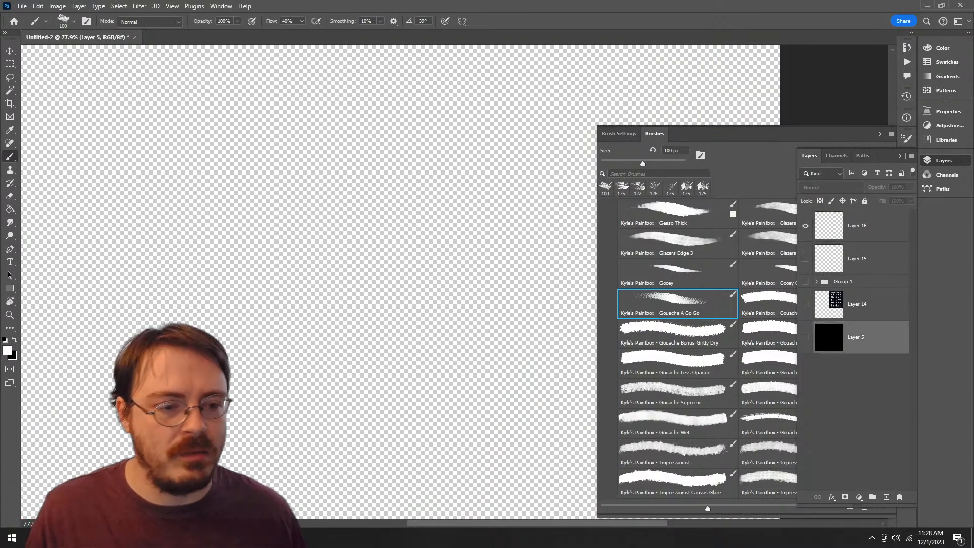
drag(880, 344, 877, 249)
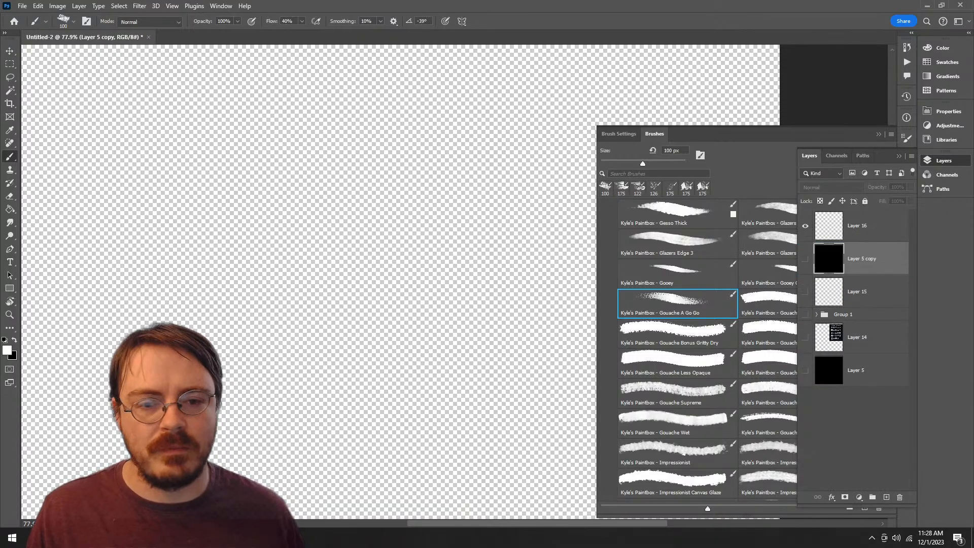
click(805, 259)
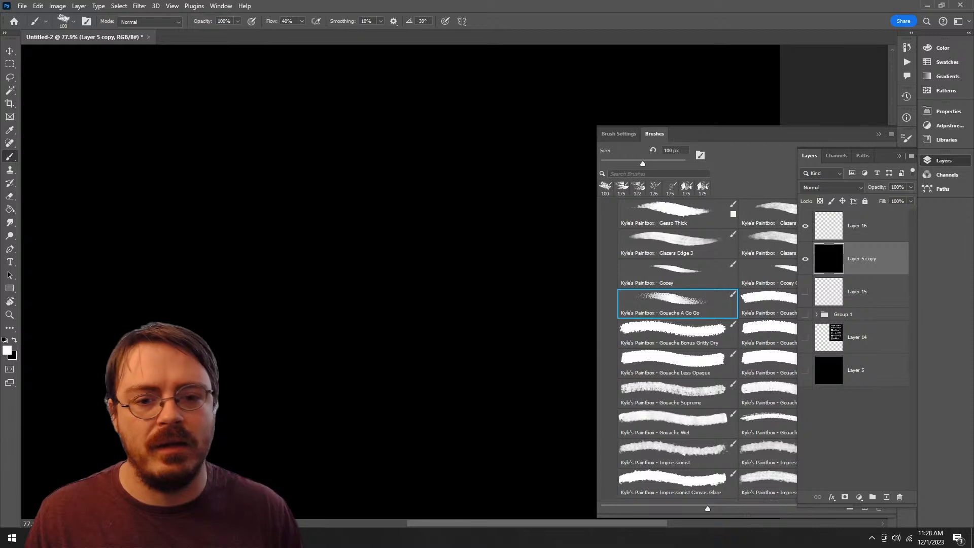
Step: Scribble overlapping white loops on the black layer copy with the Gouache A Go Go brush and start the Generate Normal Map filter
mouse_move(405, 119)
mouse_down()
mouse_move(244, 304)
mouse_move(309, 309)
mouse_move(477, 218)
mouse_move(365, 403)
mouse_move(289, 385)
mouse_move(527, 395)
mouse_move(456, 469)
mouse_up()
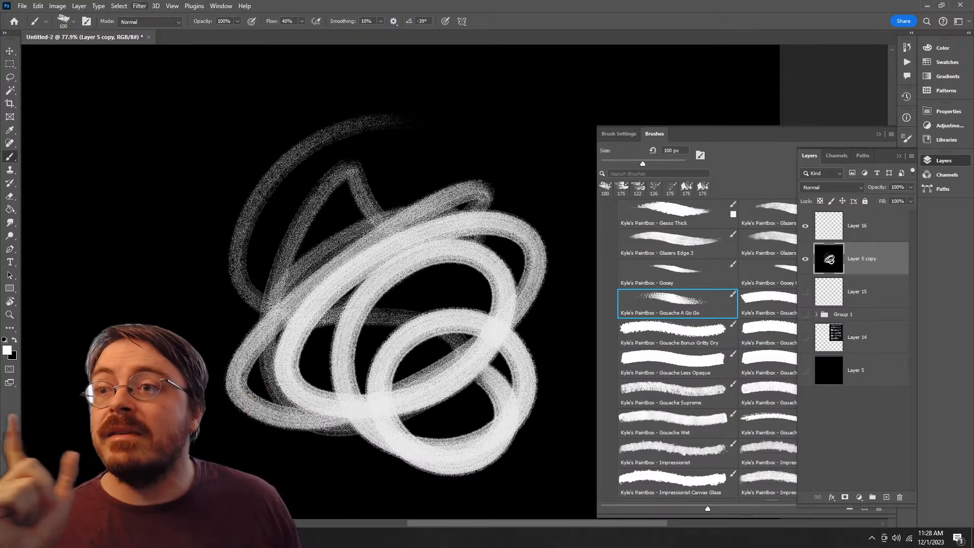
click(140, 6)
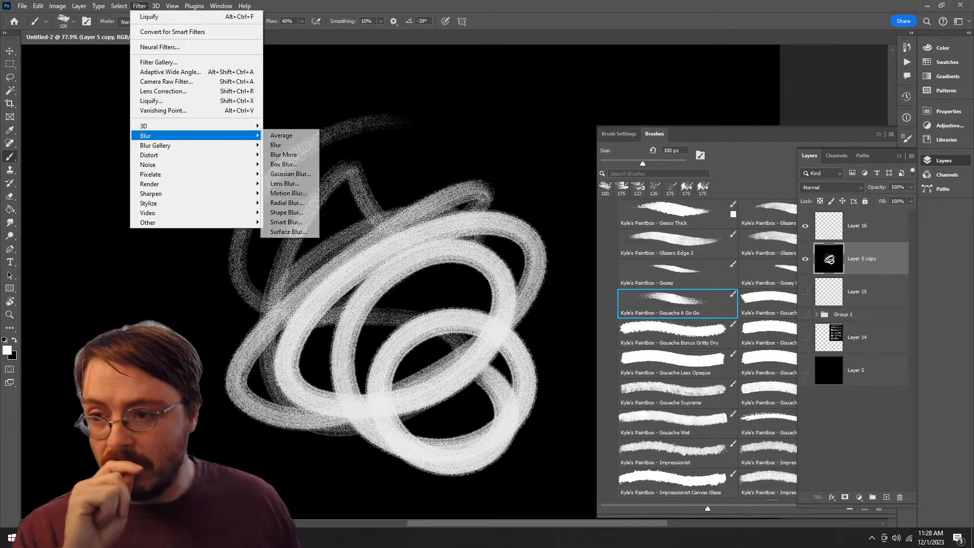
key(Escape)
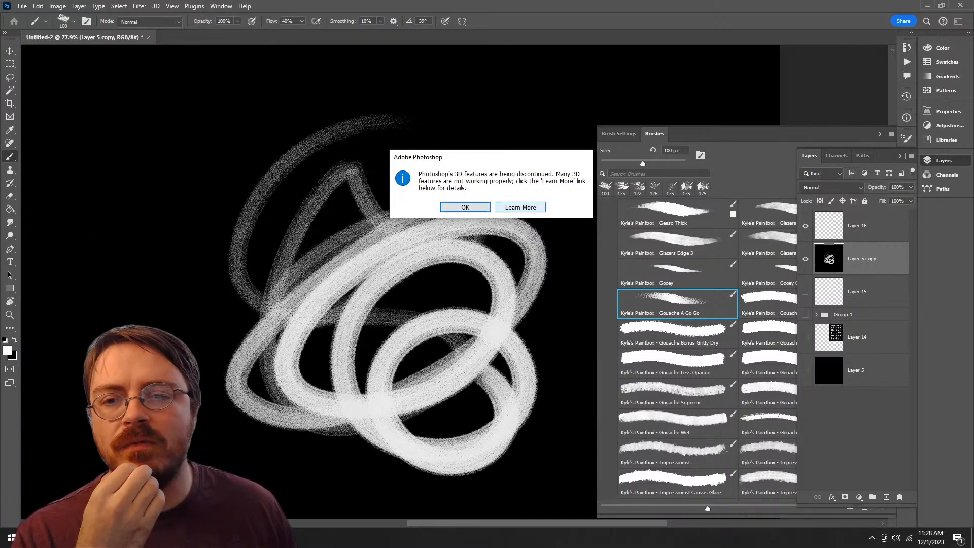
Step: Open Adobe's help article on the discontinued 3D features and move the Generate Normal Map dialog aside
click(521, 207)
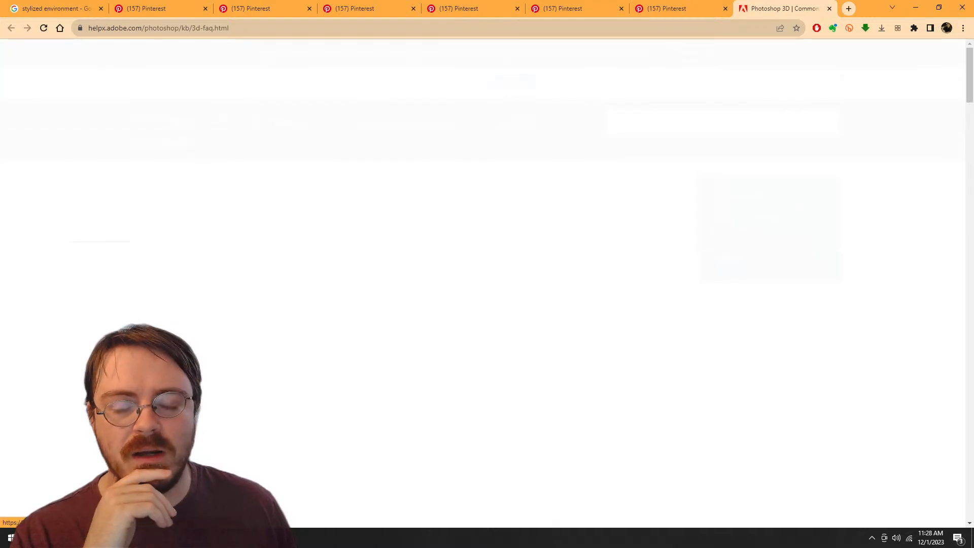
key(alt+Tab)
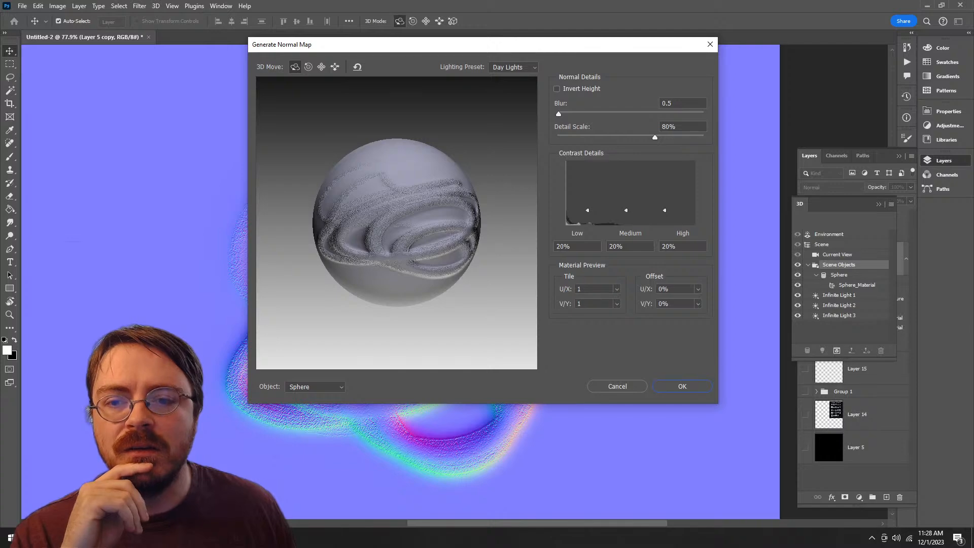
drag(456, 44, 323, 83)
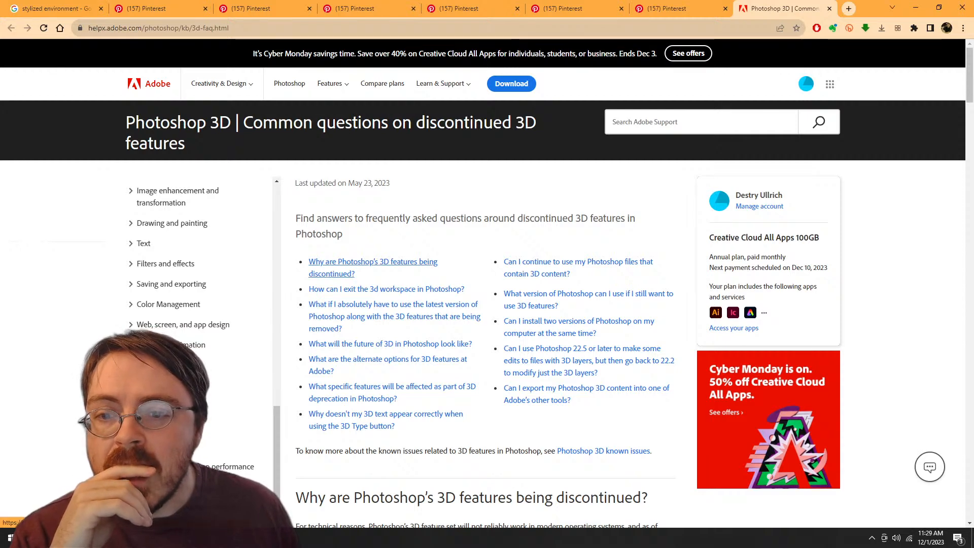
Step: Read the Photoshop 3D help article's section on why the 3D features are being discontinued
scroll(486, 304, down, 3)
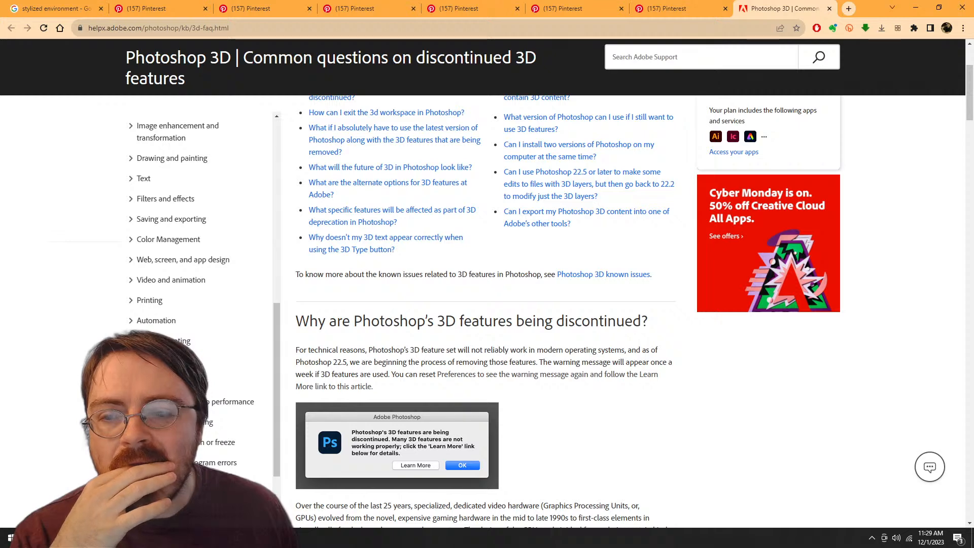
scroll(543, 349, down, 1)
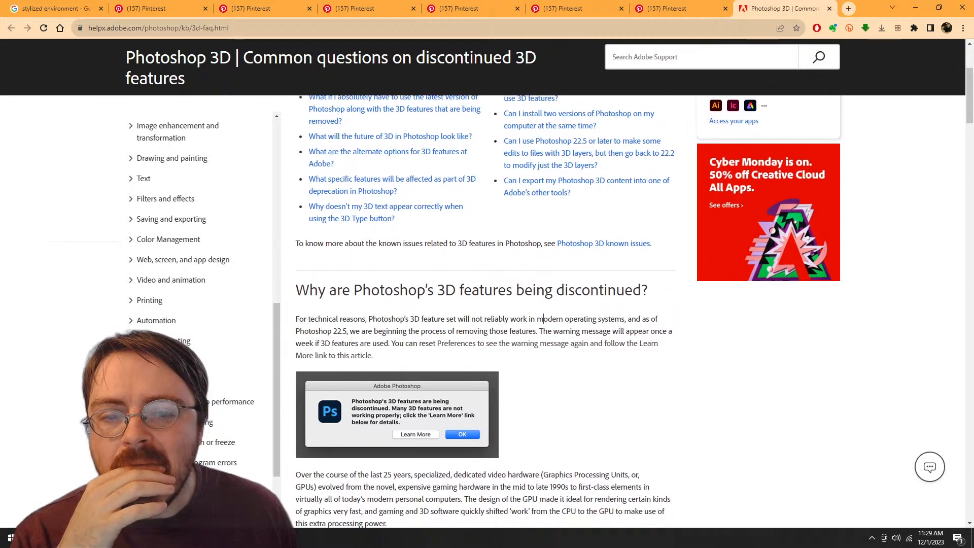
scroll(487, 304, down, 3)
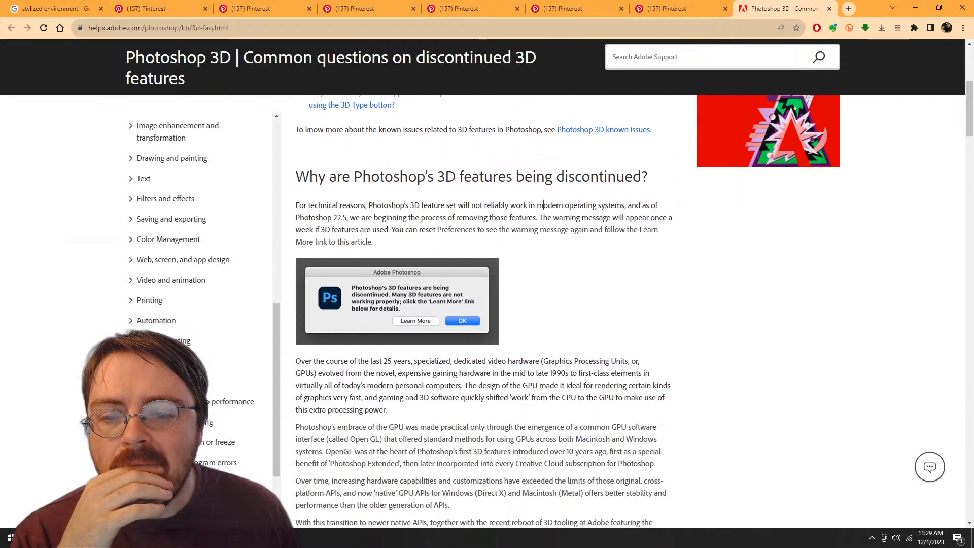
scroll(568, 310, down, 1)
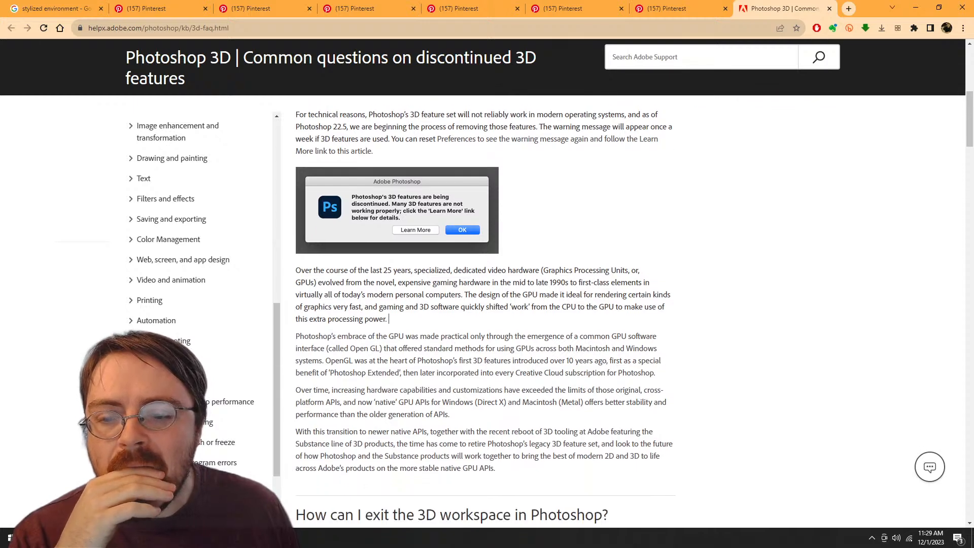
scroll(388, 279, down, 1)
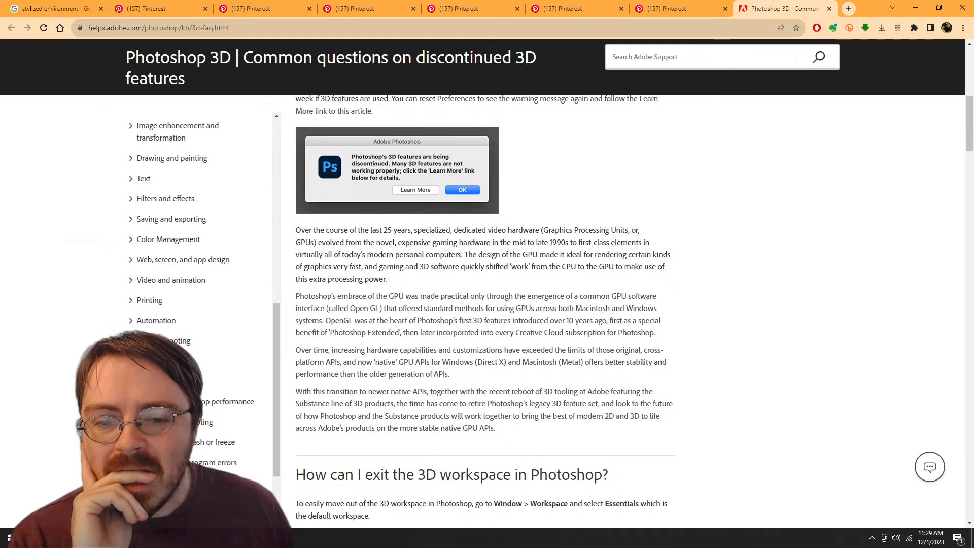
scroll(485, 304, down, 1)
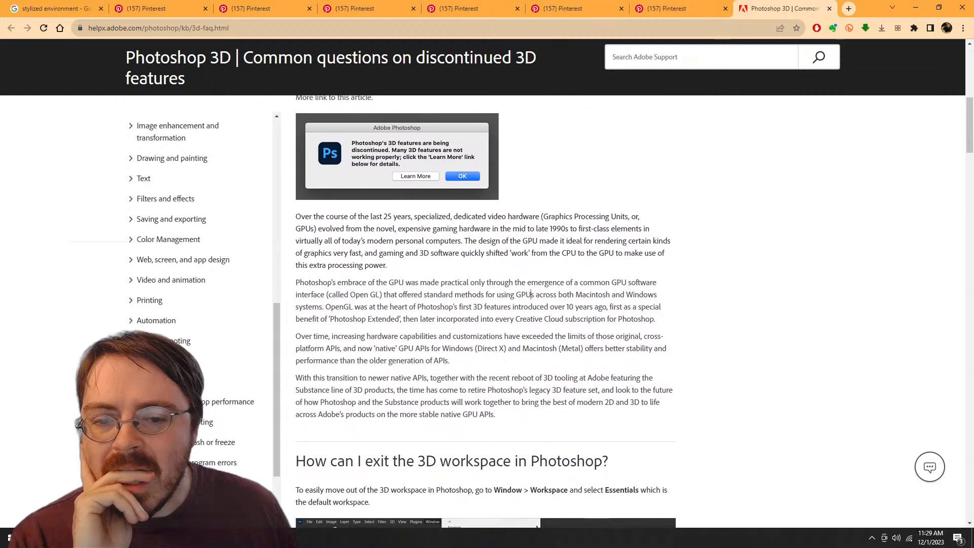
scroll(485, 304, down, 1)
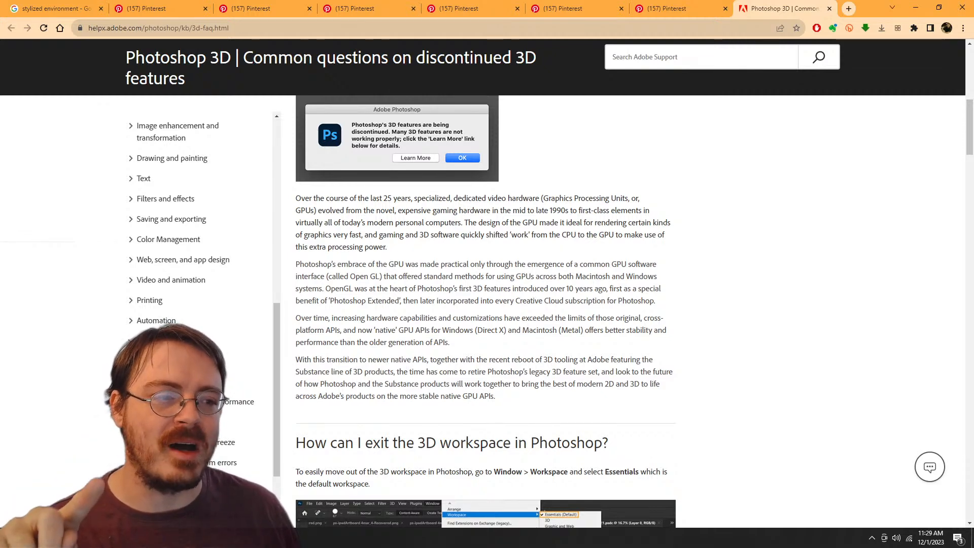
Step: Read the help article's sections on exiting the 3D workspace, the future of Photoshop 3D and alternative 3D options
scroll(532, 276, down, 7)
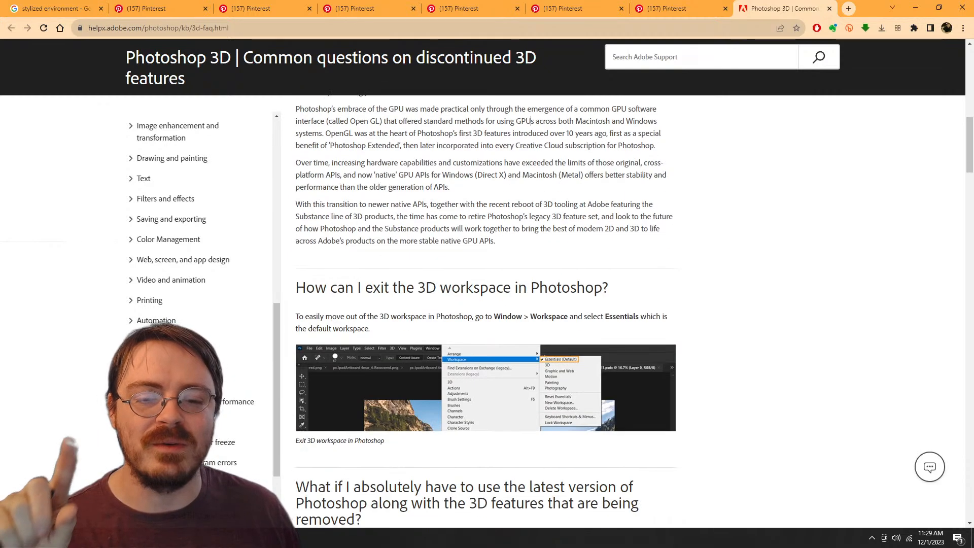
scroll(485, 310, down, 1)
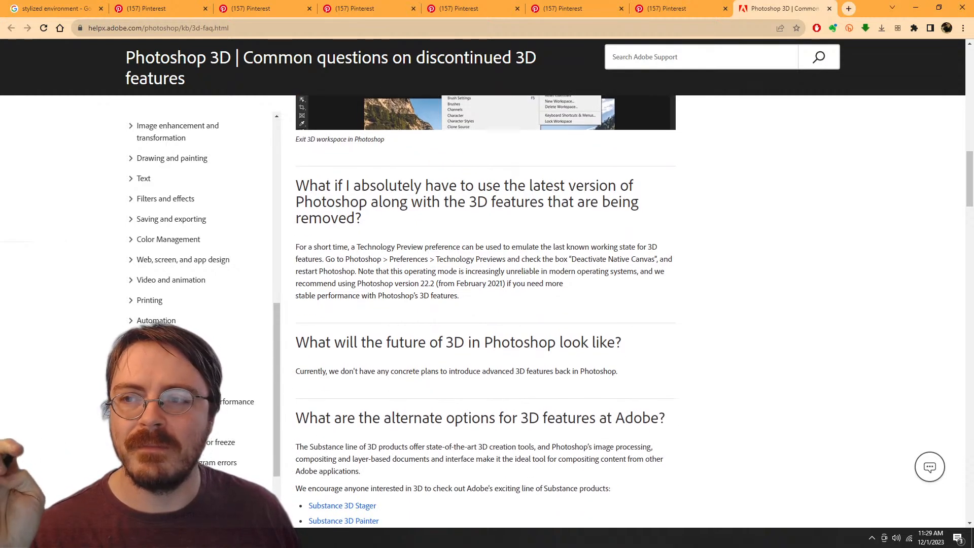
scroll(486, 310, up, 1)
scroll(486, 310, up, 7)
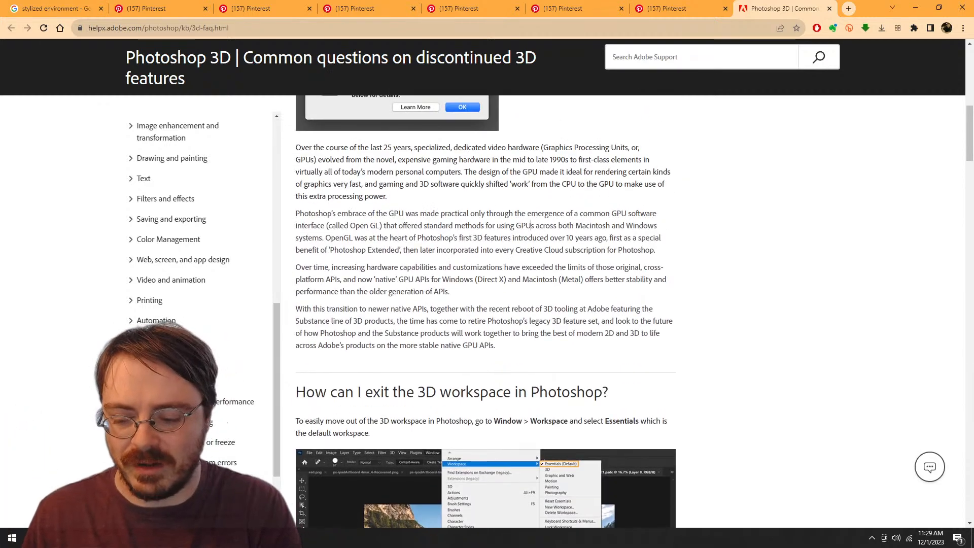
Step: Search the web for adobe, check the Substance 3D team collection page on Adobe's site, and close it
key(ctrl+t)
text(adobe)
key(Return)
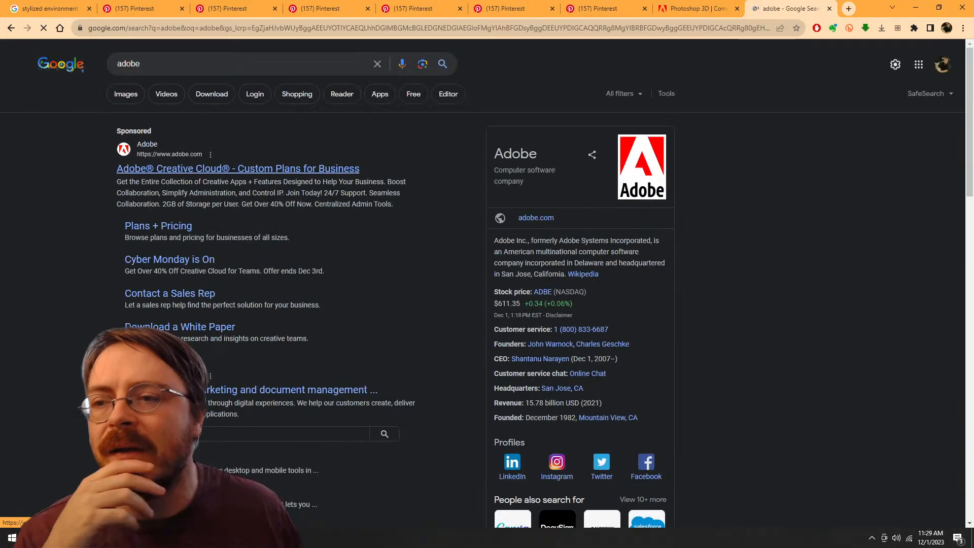
click(237, 169)
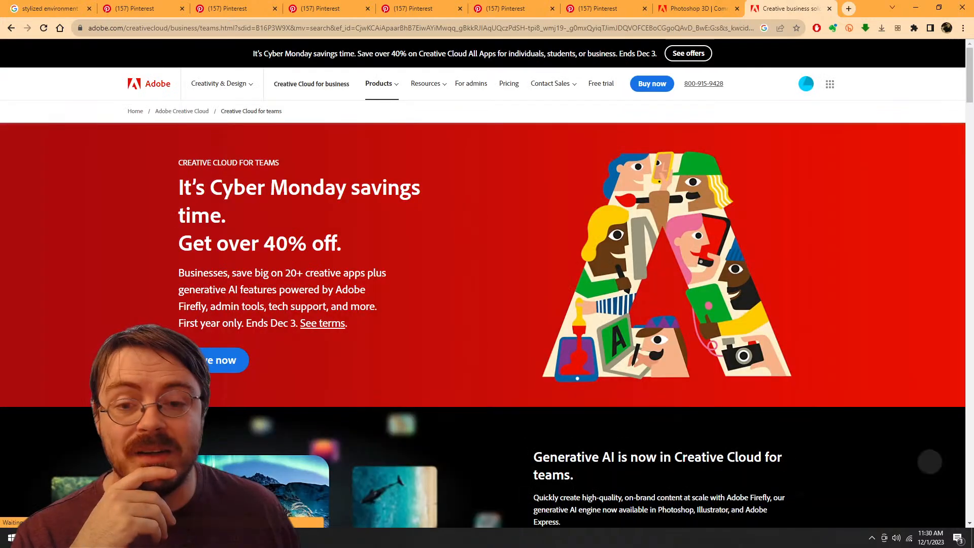
click(381, 84)
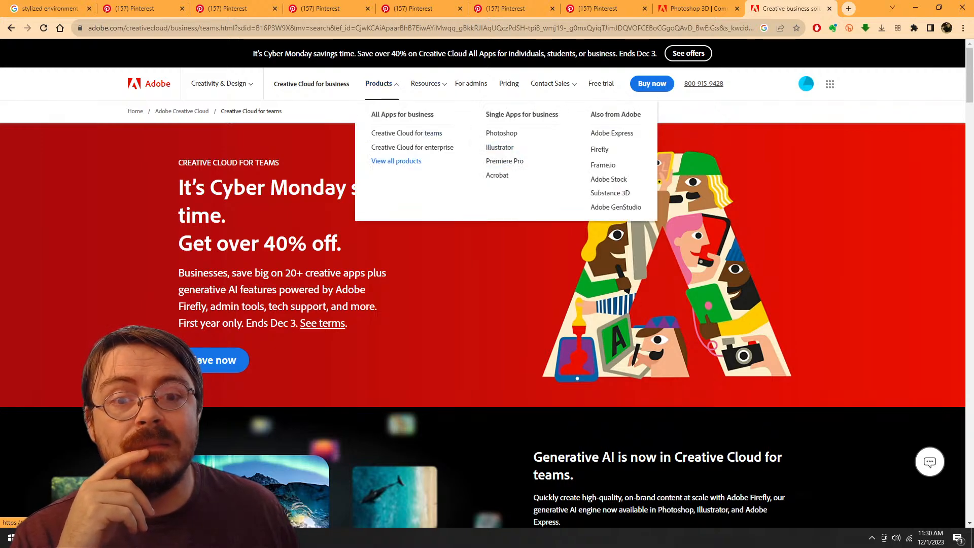
click(610, 193)
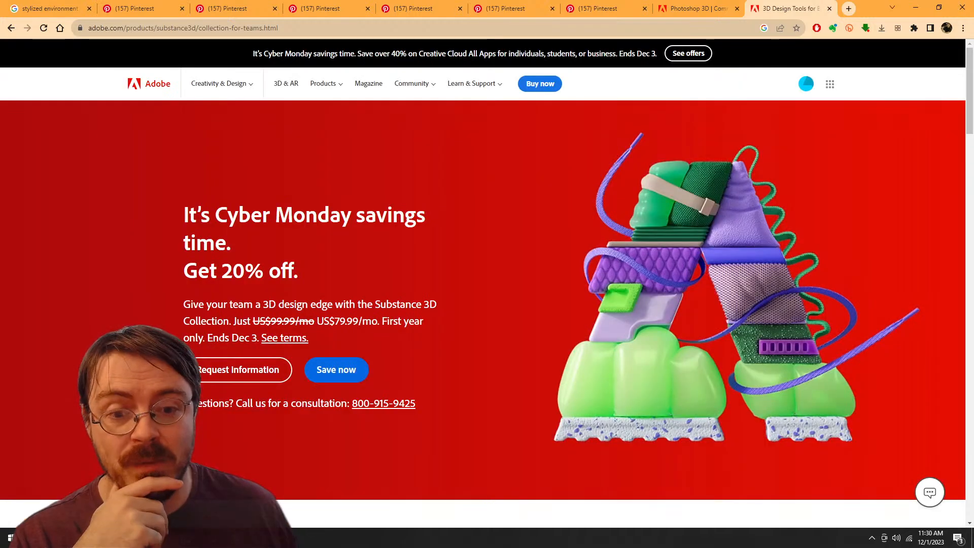
scroll(487, 283, down, 4)
key(ctrl+w)
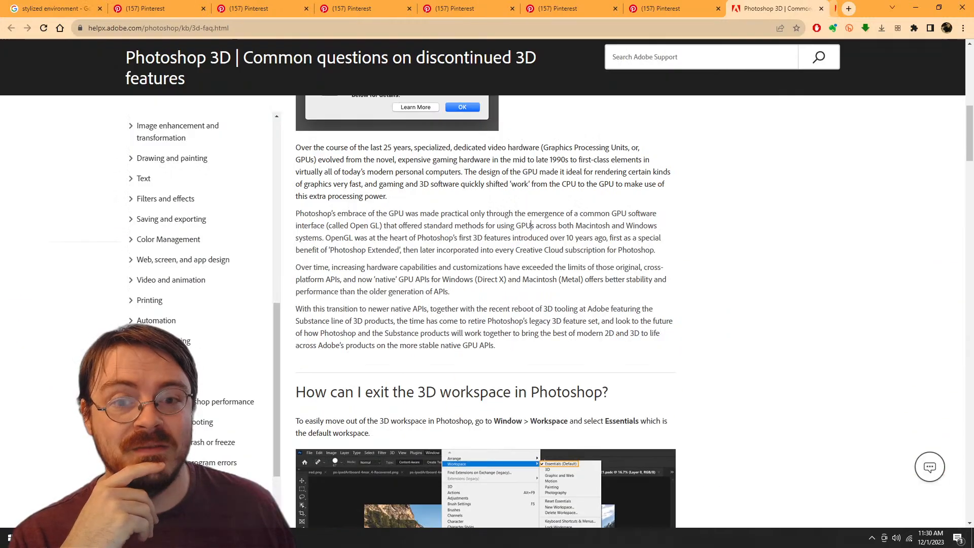
Step: Reread the help article's passage on retiring Photoshop's legacy 3D feature set, highlighting it, and review the list of questions
scroll(487, 305, up, 1)
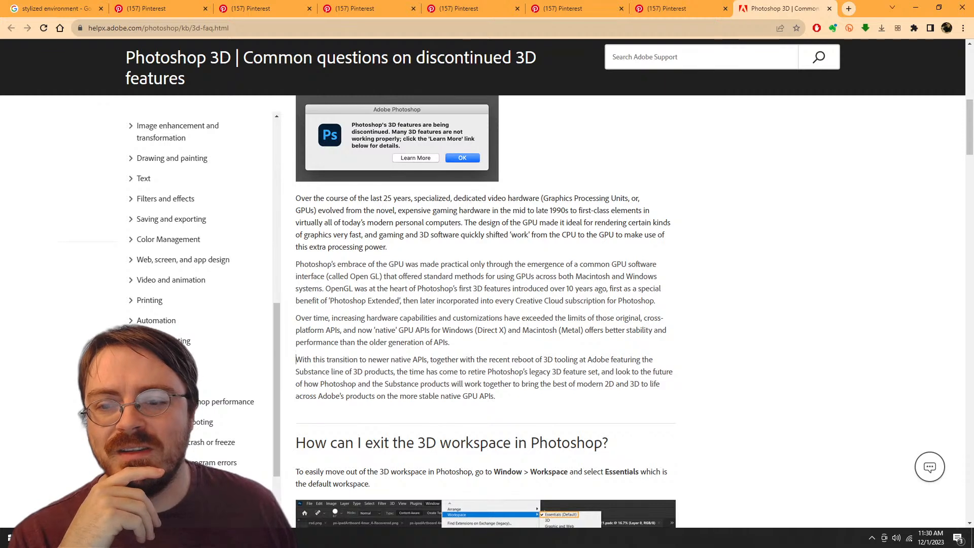
drag(296, 359, 467, 372)
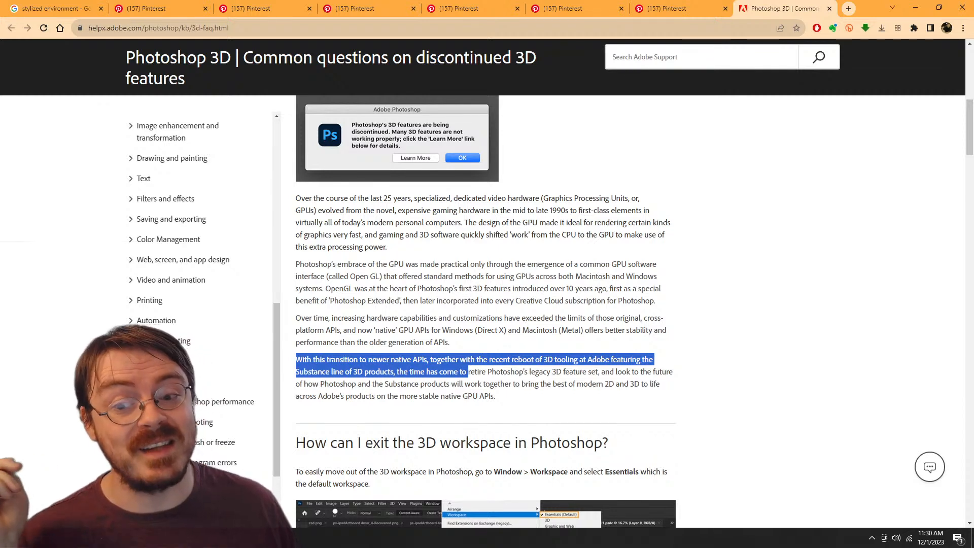
click(435, 396)
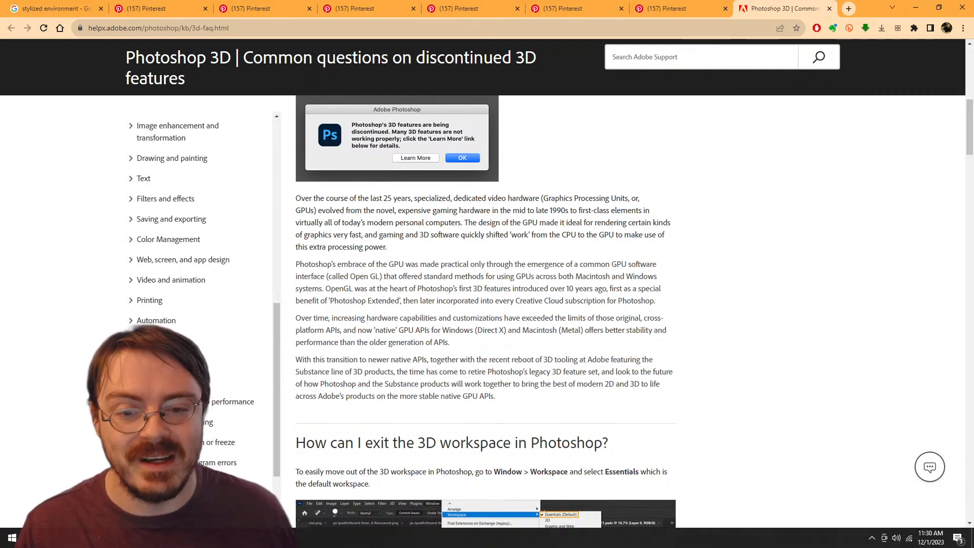
drag(395, 371, 587, 371)
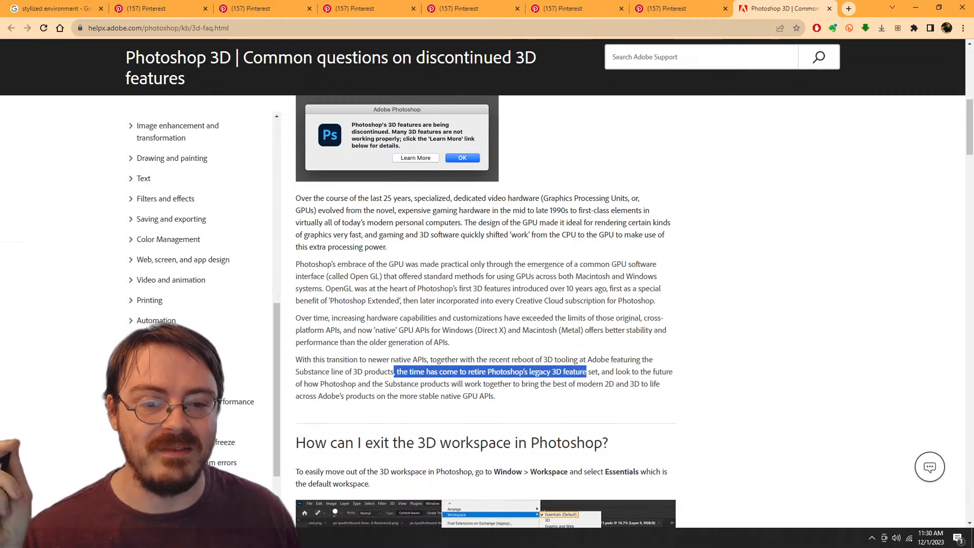
scroll(485, 310, up, 6)
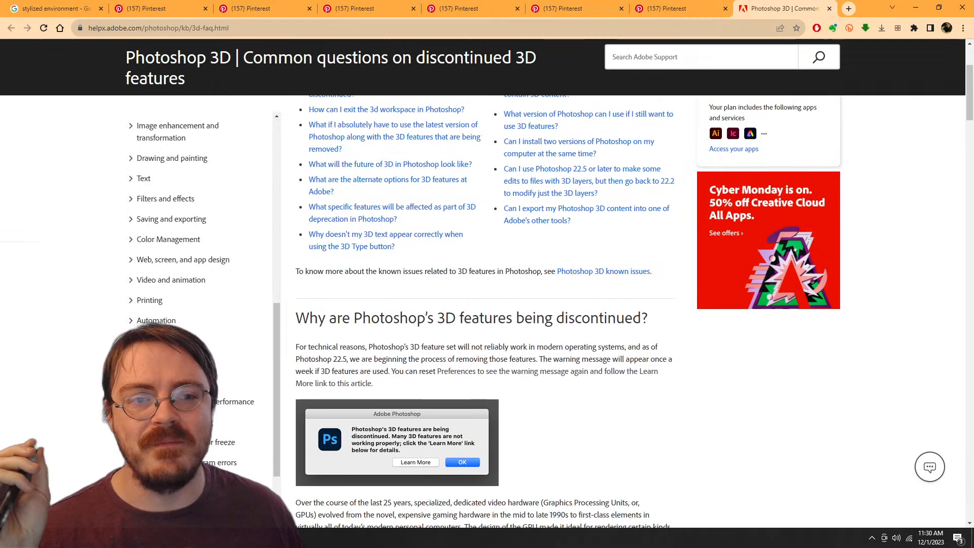
scroll(486, 310, up, 4)
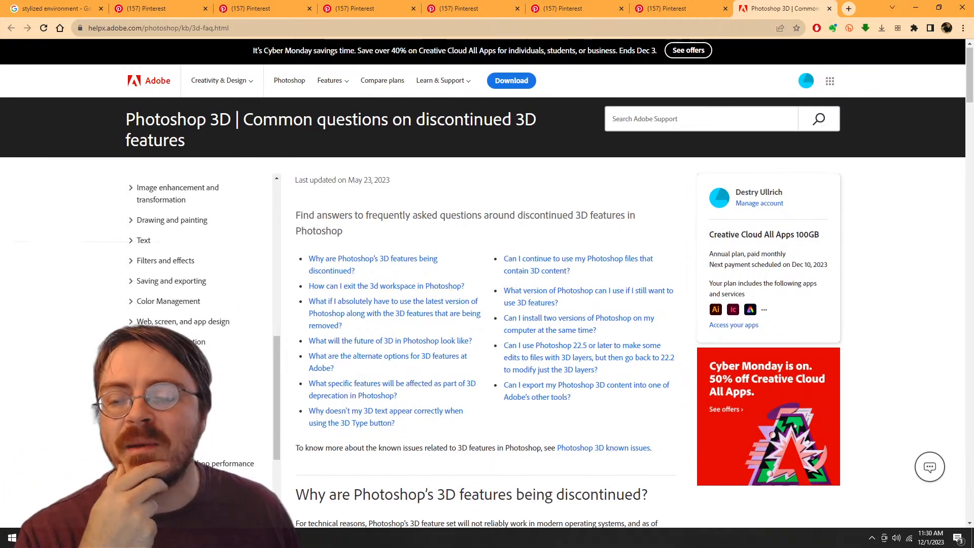
Step: Switch back to Photoshop and apply the Generate Normal Map filter to the scribbled black layer copy
key(alt+Tab)
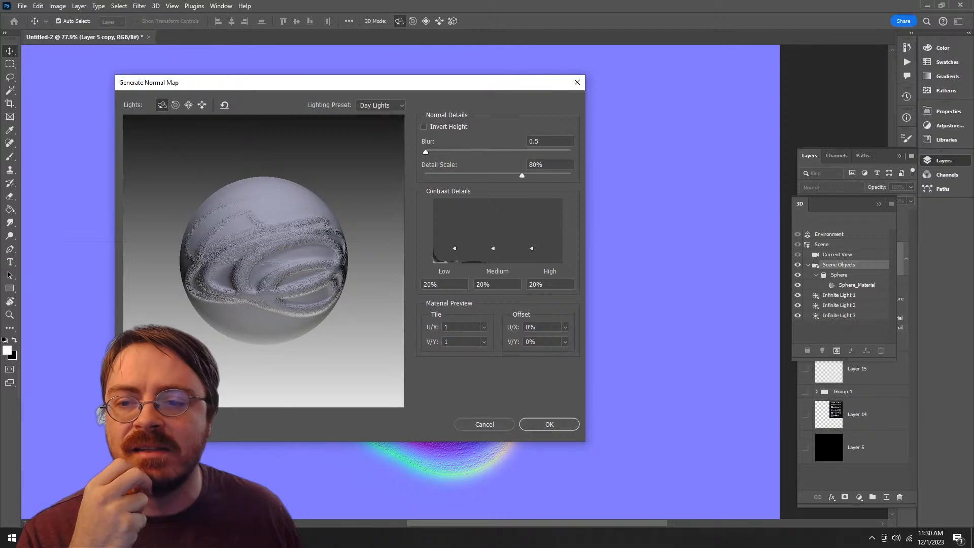
drag(306, 86, 368, 86)
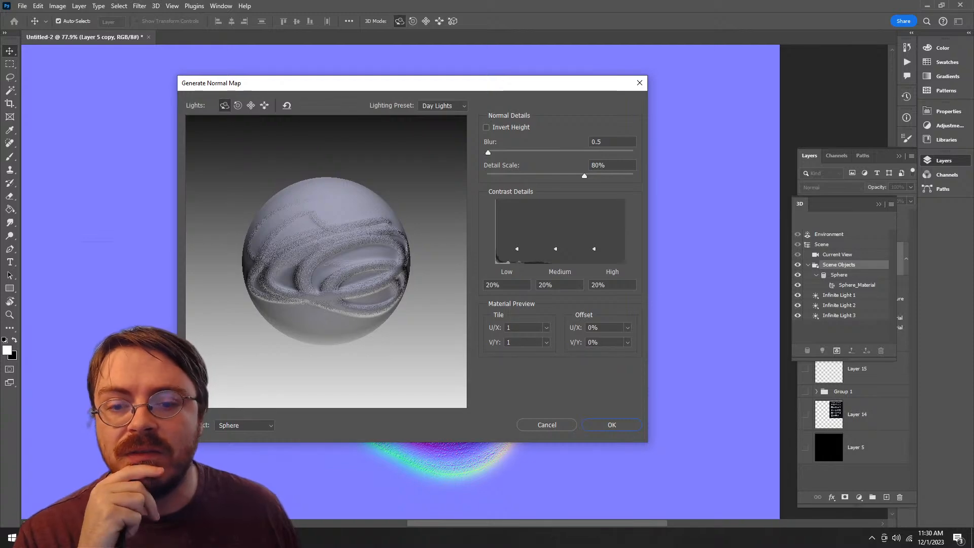
key(Return)
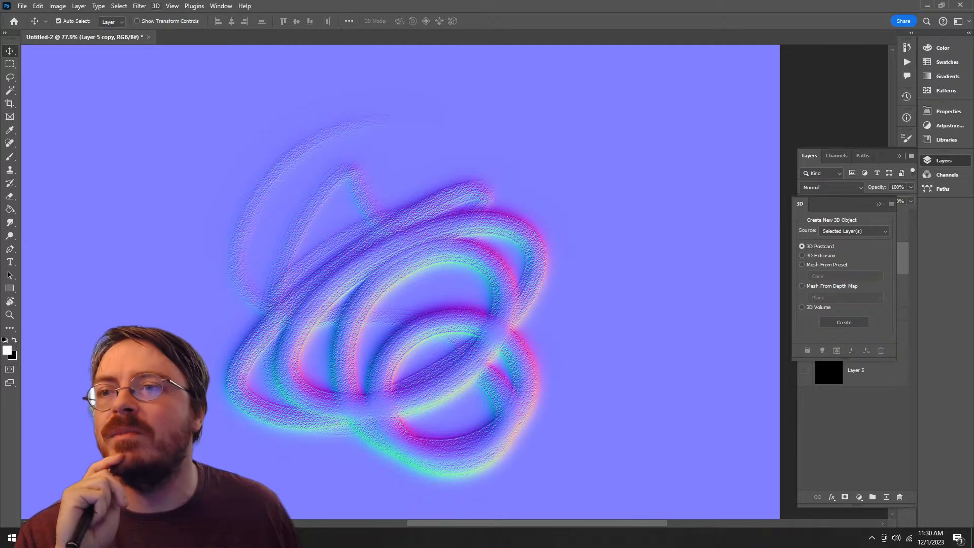
Step: Look over the available 3D commands and 3D filters, and close the 3D object creation panel
click(156, 5)
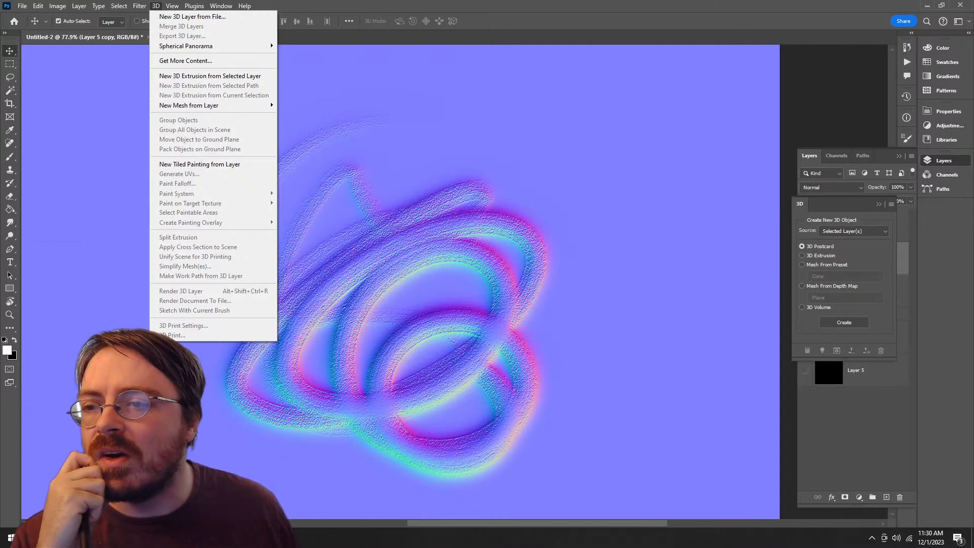
mouse_move(147, 125)
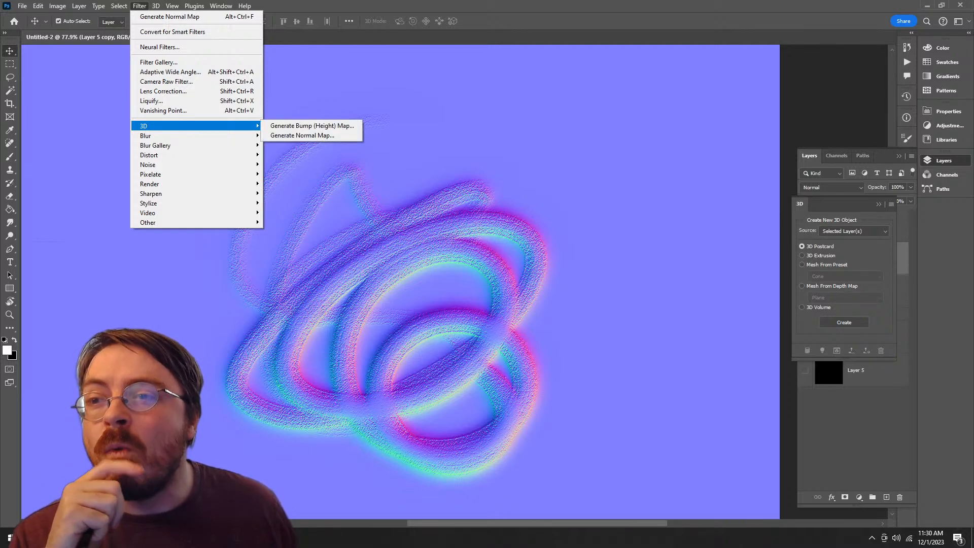
key(Escape)
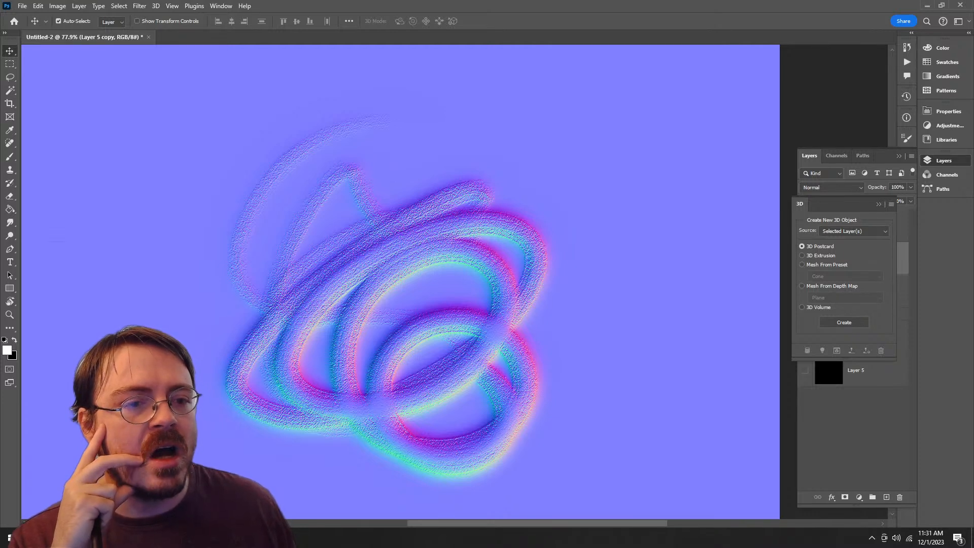
drag(799, 204, 635, 203)
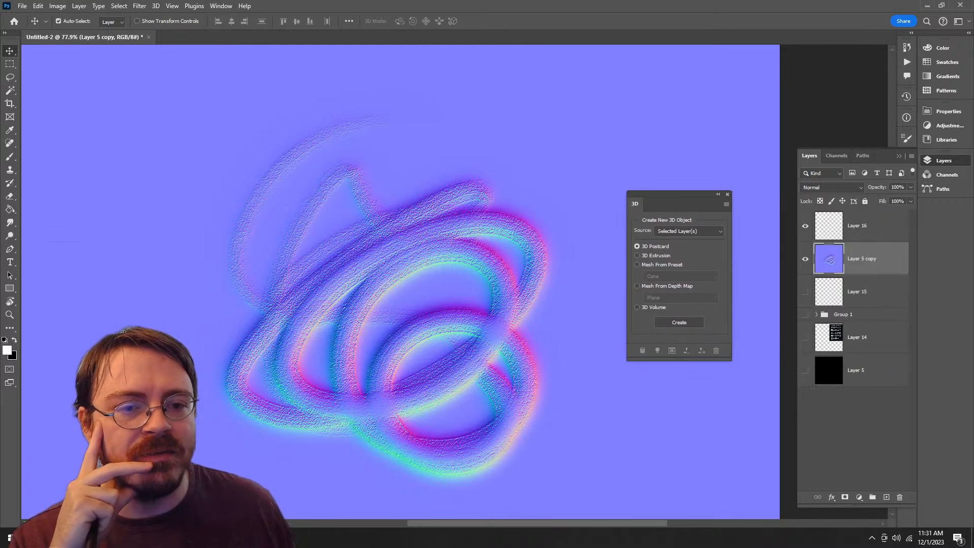
click(726, 194)
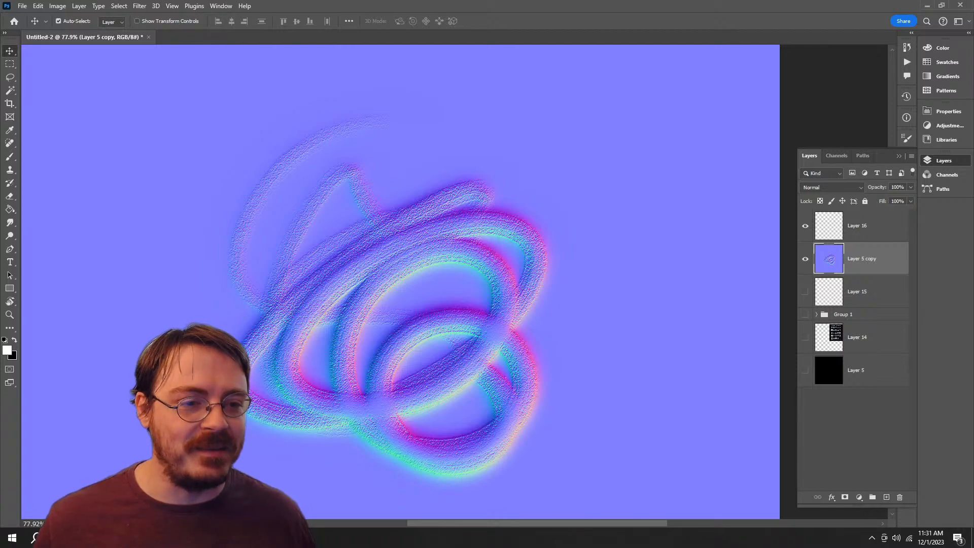
Step: Delete Layer 16 and the normal-mapped Layer 5 copy, and make Layer 15 and the black Layer 5 visible
click(857, 226)
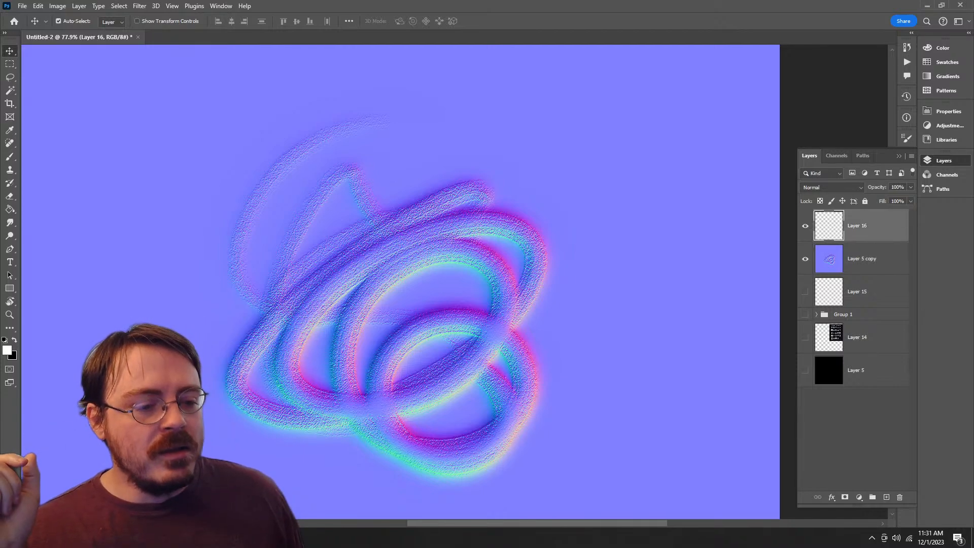
click(899, 497)
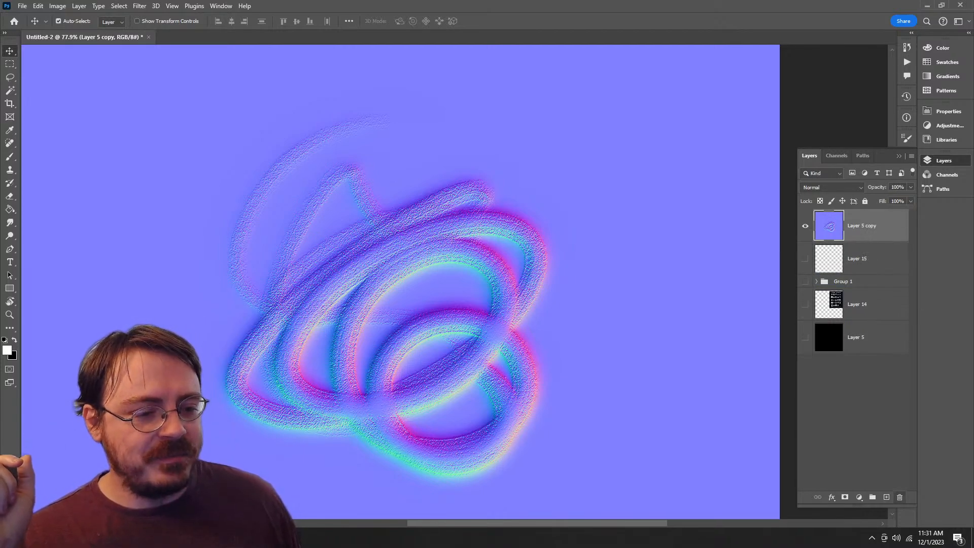
click(900, 497)
click(805, 303)
click(805, 225)
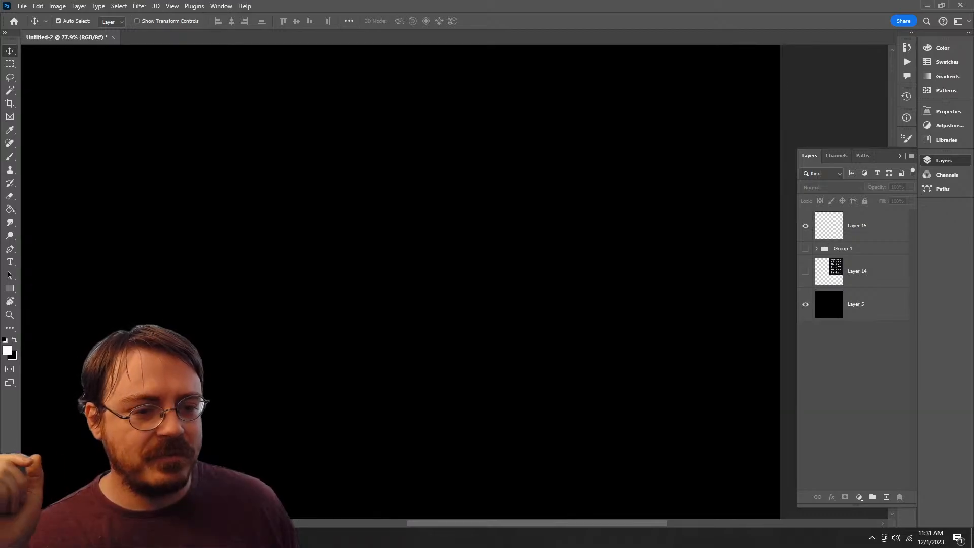
Step: Activate the Brush tool and bring up the library of brush presets
key(b)
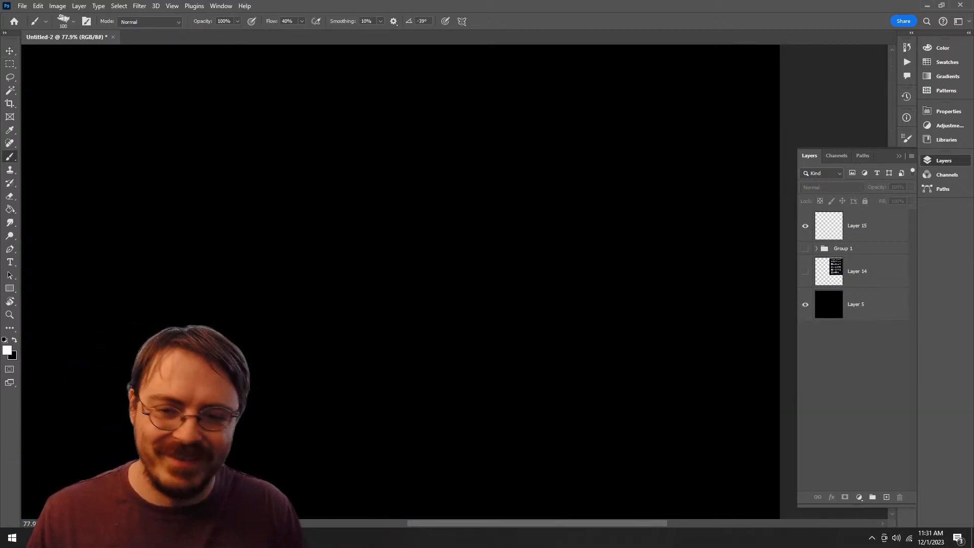
mouse_move(478, 148)
mouse_down()
mouse_move(385, 394)
mouse_move(400, 221)
mouse_up()
key(ctrl+z)
key(F7)
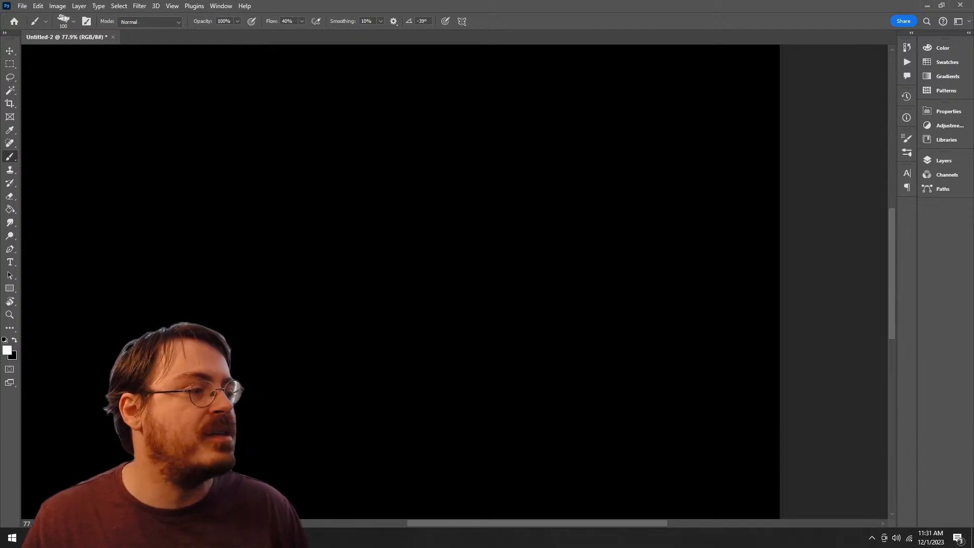
key(F7)
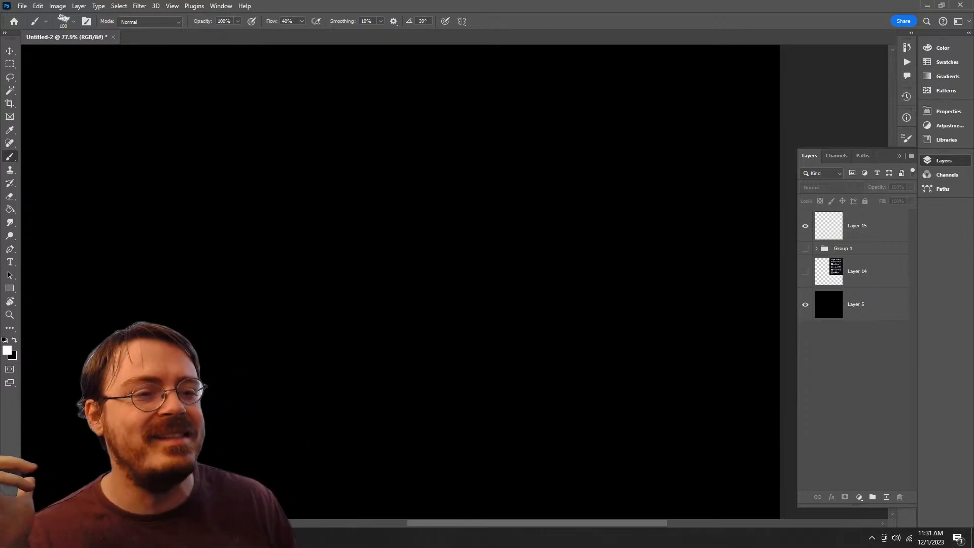
click(944, 160)
click(906, 153)
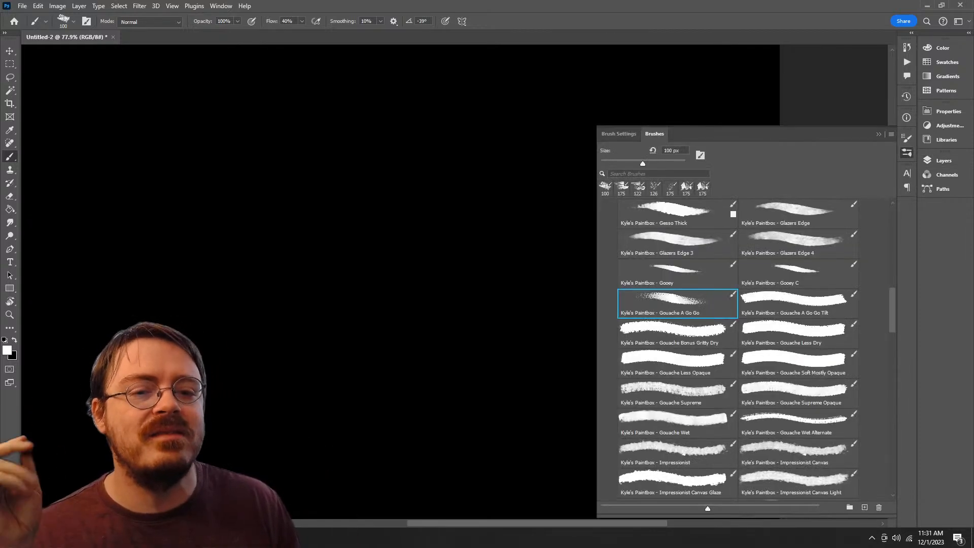
Step: Try a stroke on the black canvas with Kyle's Paintbox Gouache Wet Alternate brush and clear it
scroll(737, 350, down, 1)
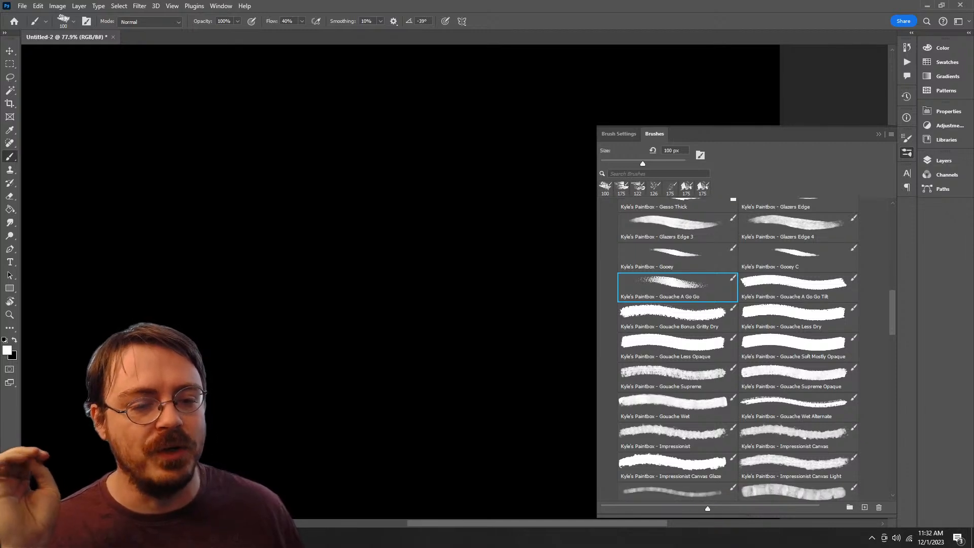
click(798, 407)
mouse_move(398, 185)
mouse_down()
mouse_move(274, 395)
mouse_move(426, 233)
mouse_up()
key(Delete)
Step: Test Kyle's Paintbox Natural Chunky brush with a diagonal stroke on the black canvas and remove the stroke
scroll(738, 350, down, 9)
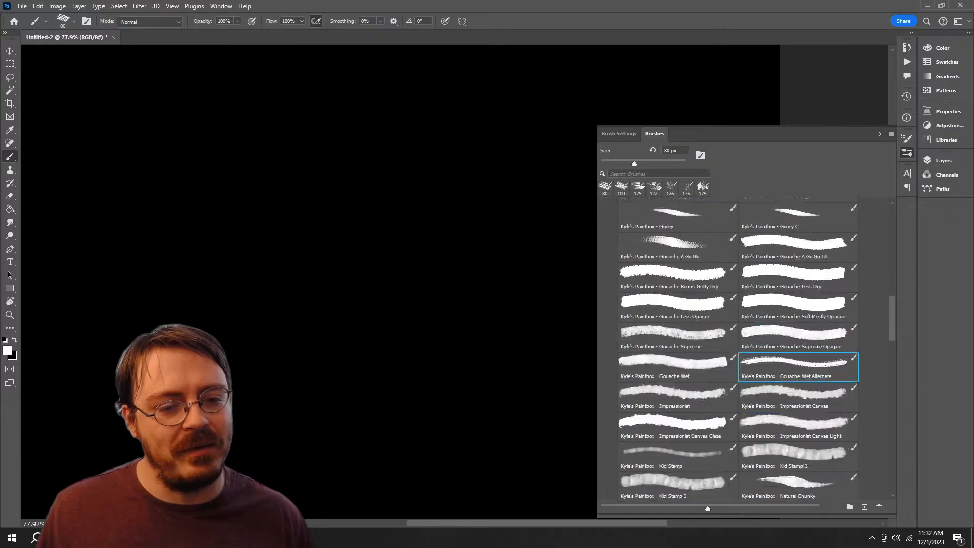
scroll(738, 350, up, 1)
click(799, 356)
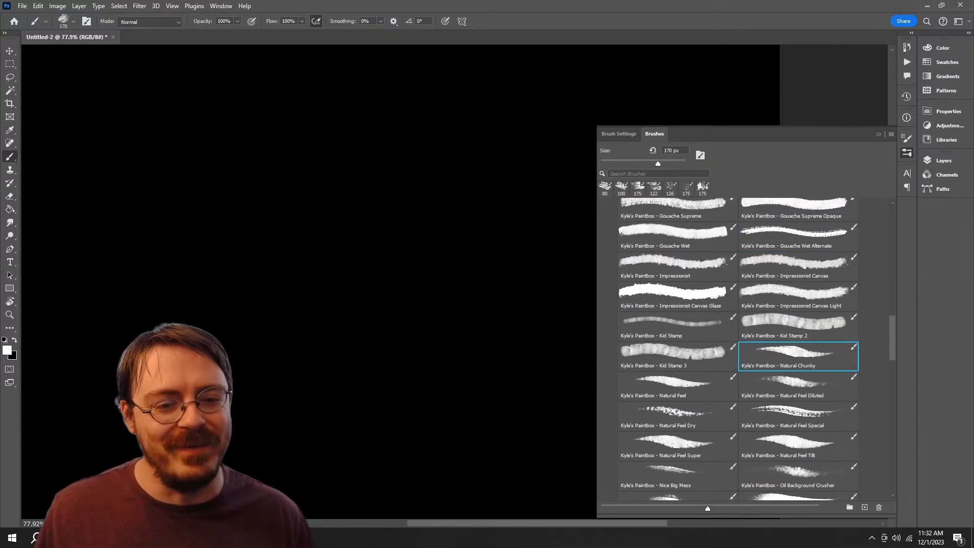
mouse_move(494, 172)
mouse_down()
mouse_move(451, 154)
mouse_move(296, 401)
mouse_up()
key(Delete)
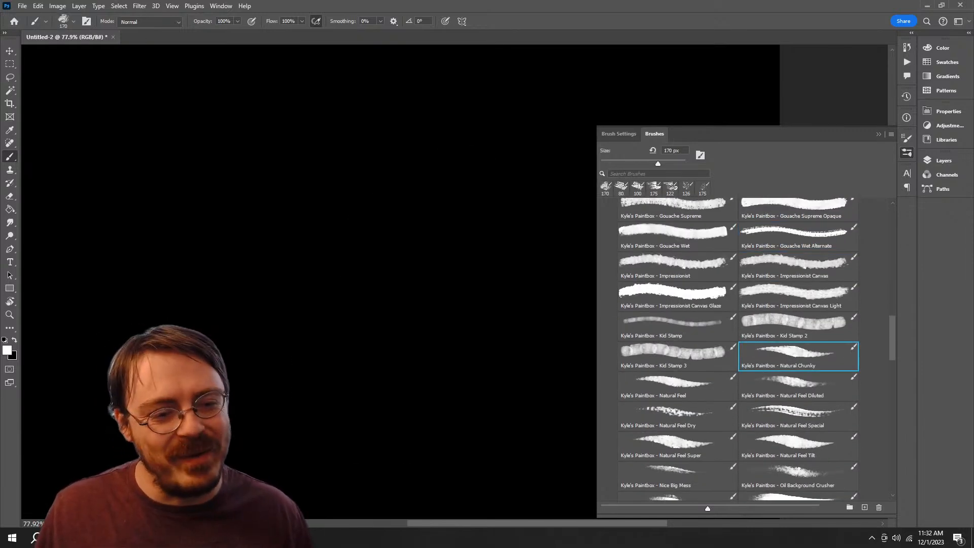
Step: Try out Kyle's Paintbox Nice Big Mess brush with a short diagonal stroke and erase the result
scroll(738, 350, down, 5)
click(677, 342)
mouse_move(437, 175)
mouse_down()
mouse_move(376, 239)
mouse_move(348, 459)
mouse_move(355, 259)
mouse_up()
key(Delete)
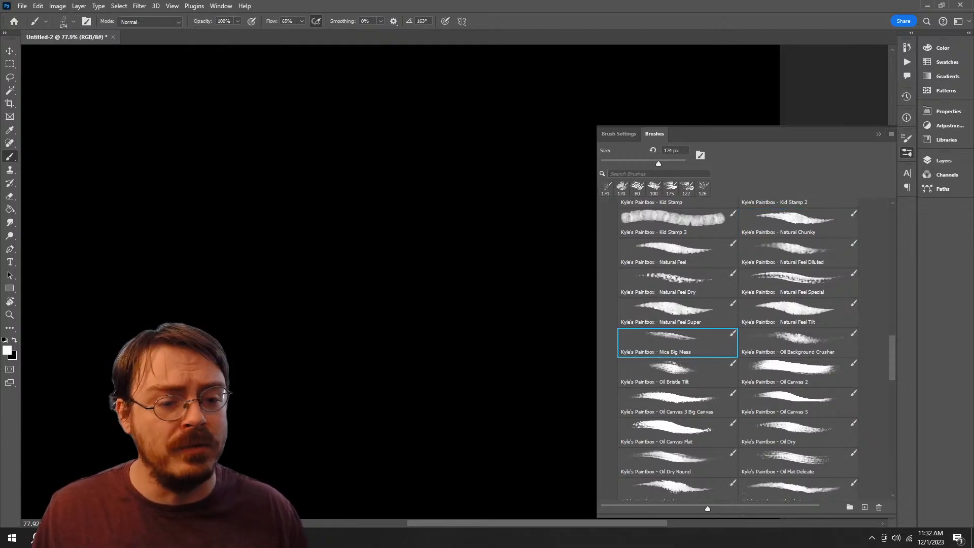
Step: Test Kyle's Paintbox Oil Rich B and Oil Rich brushes with one diagonal stroke each on the black canvas, undoing both strokes
scroll(738, 350, down, 6)
click(798, 310)
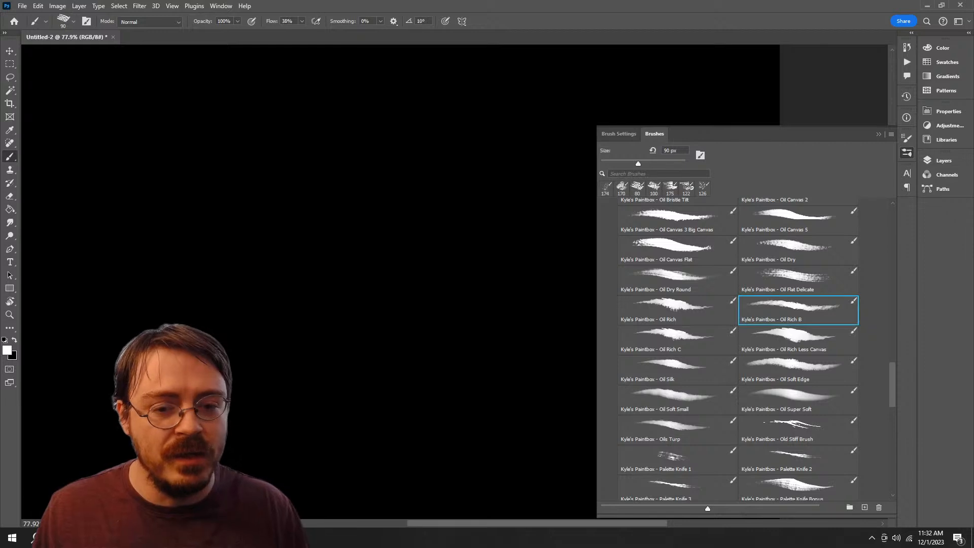
mouse_move(467, 130)
mouse_down()
mouse_move(472, 325)
mouse_move(343, 317)
mouse_up()
key(ctrl+z)
click(677, 310)
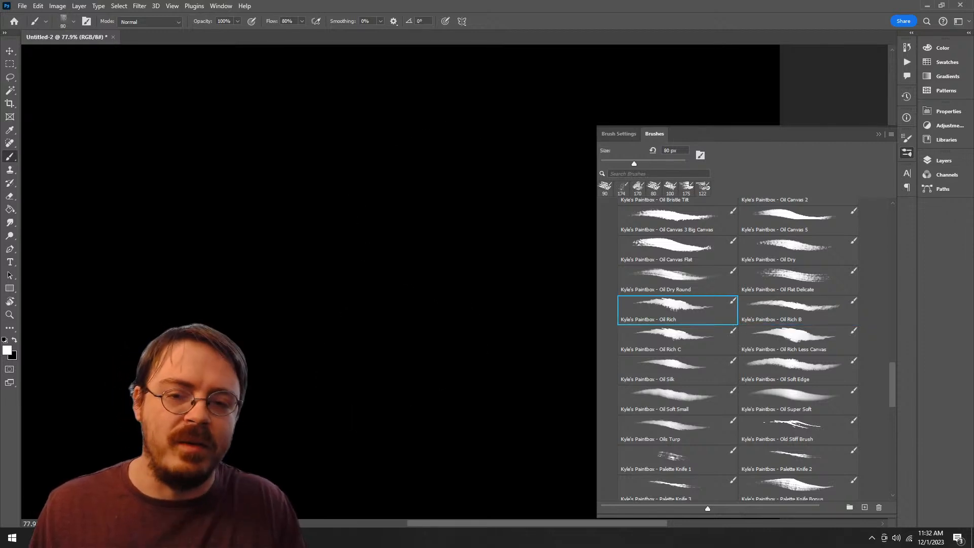
mouse_move(452, 148)
mouse_down()
mouse_move(348, 463)
mouse_move(337, 310)
mouse_up()
key(ctrl+z)
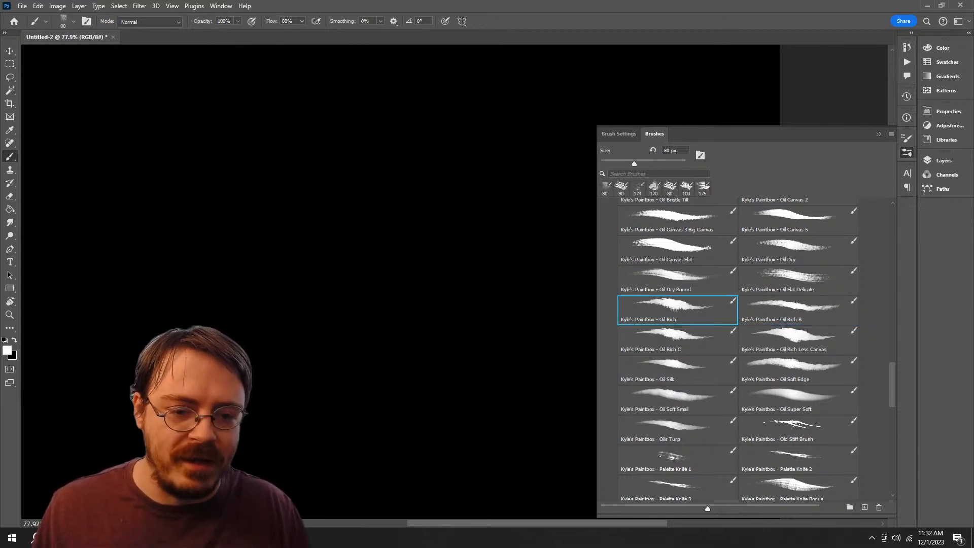
Step: Test Kyle's Paintbox Old Stiff Brush with a stroke, clear it, and move the preset into the Alpha Brushes group
click(677, 400)
scroll(737, 349, down, 4)
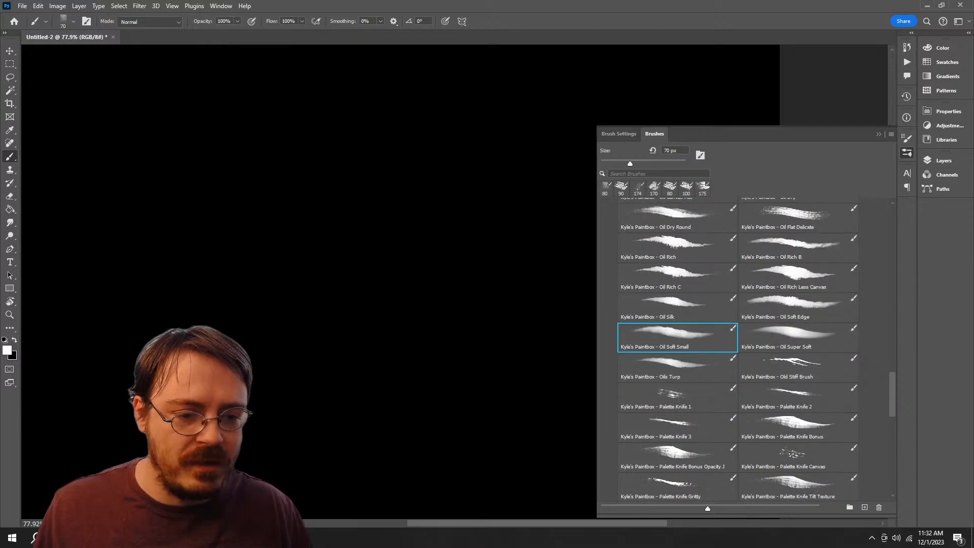
click(798, 314)
key(ctrl+shift+alt+n)
mouse_move(457, 132)
mouse_down()
mouse_move(332, 226)
mouse_move(355, 400)
mouse_up()
key(ctrl+z)
key(ctrl+z)
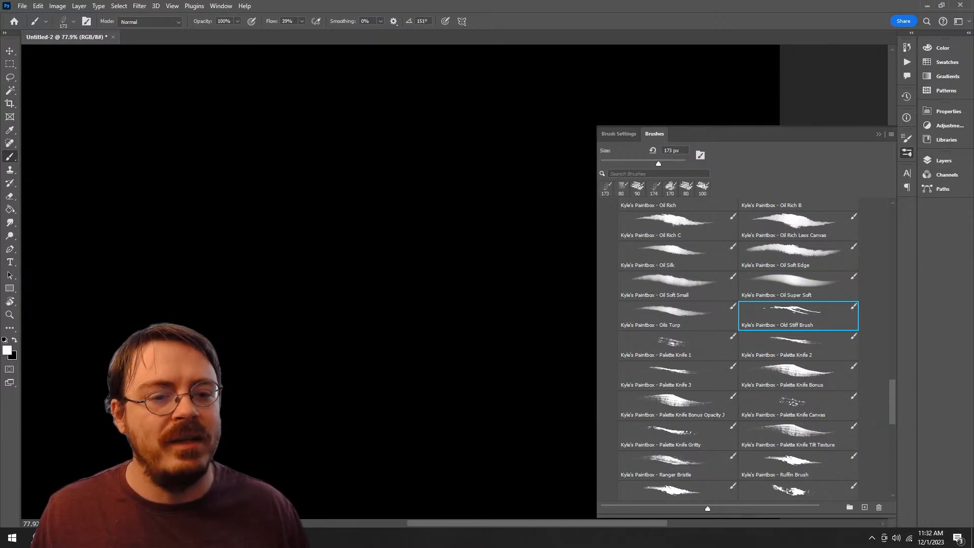
mouse_move(798, 315)
mouse_down()
mouse_move(801, 484)
mouse_move(658, 481)
mouse_up()
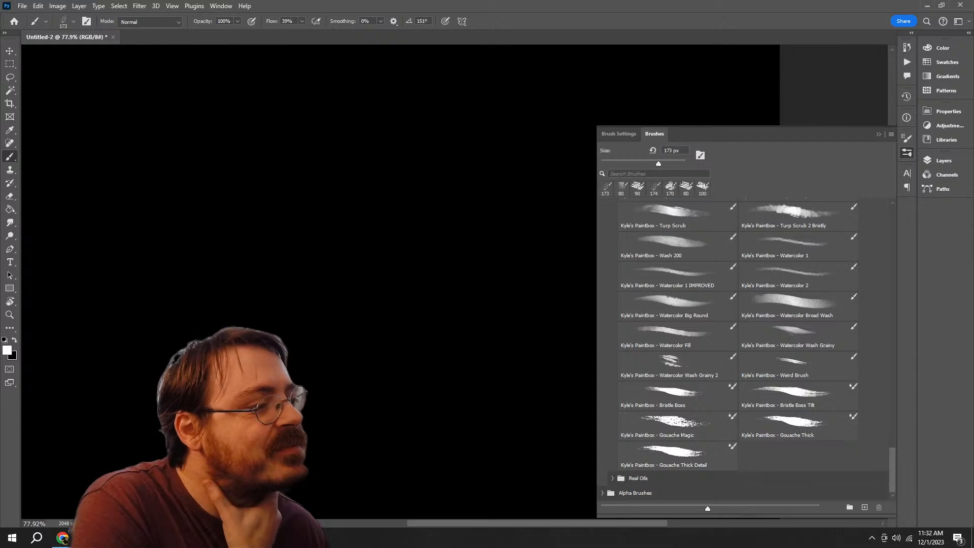
Step: Browse the remaining Kyle's Paintbox presets, previewing the Weird Brush, Oil Super Soft and Palette Knife brushes for suitable alpha textures
click(677, 394)
click(757, 374)
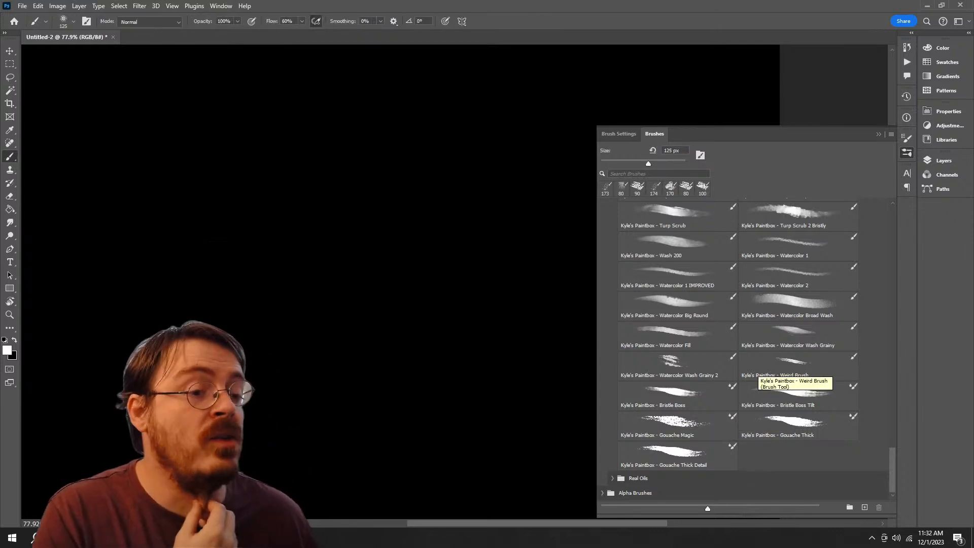
scroll(738, 350, up, 3)
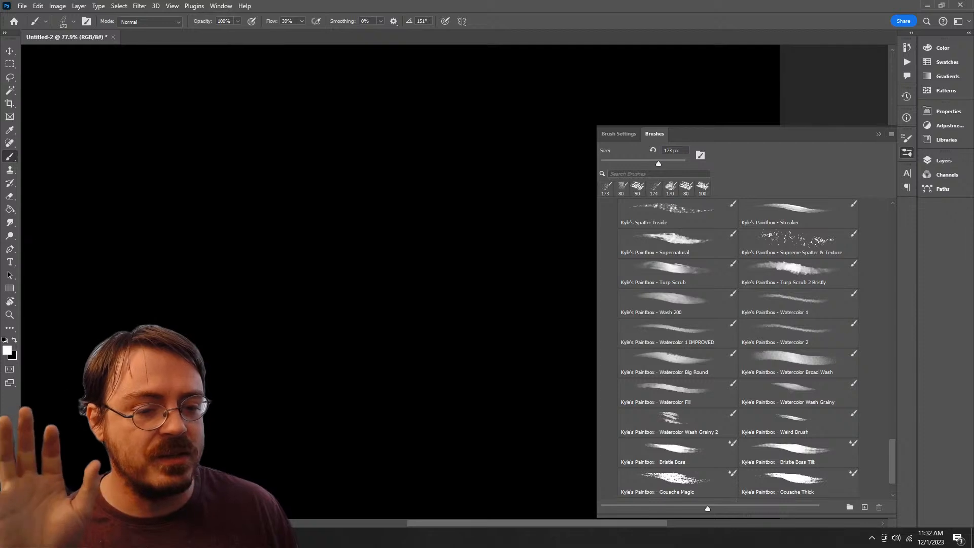
scroll(738, 349, up, 8)
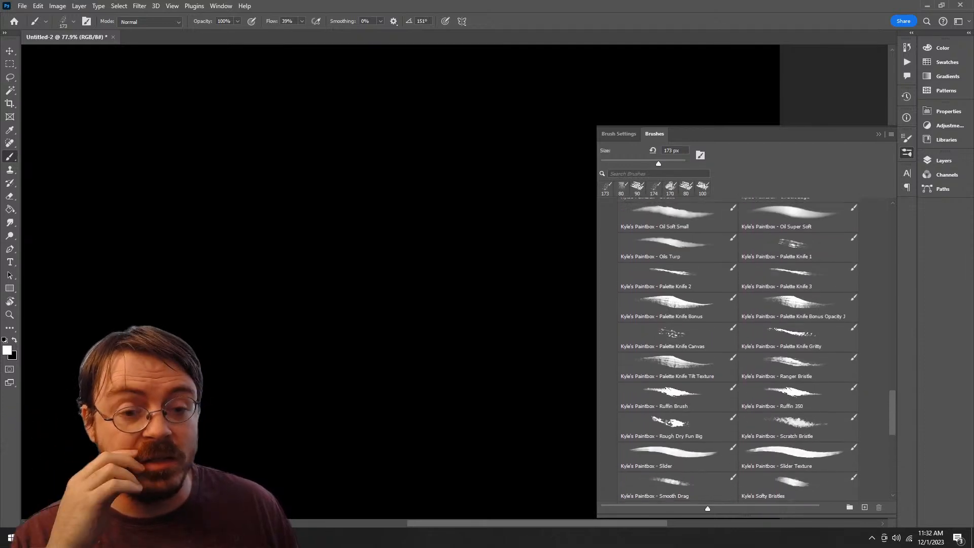
scroll(738, 350, up, 3)
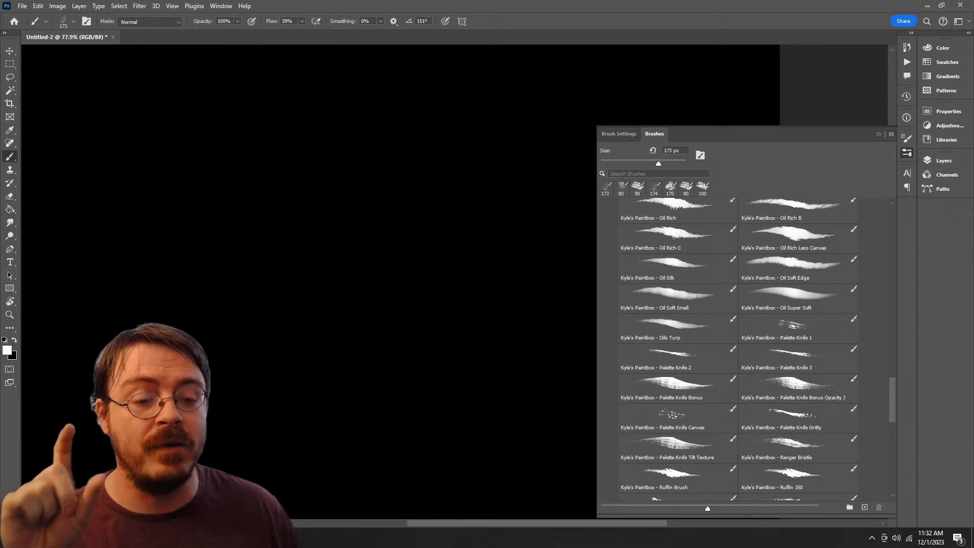
click(795, 299)
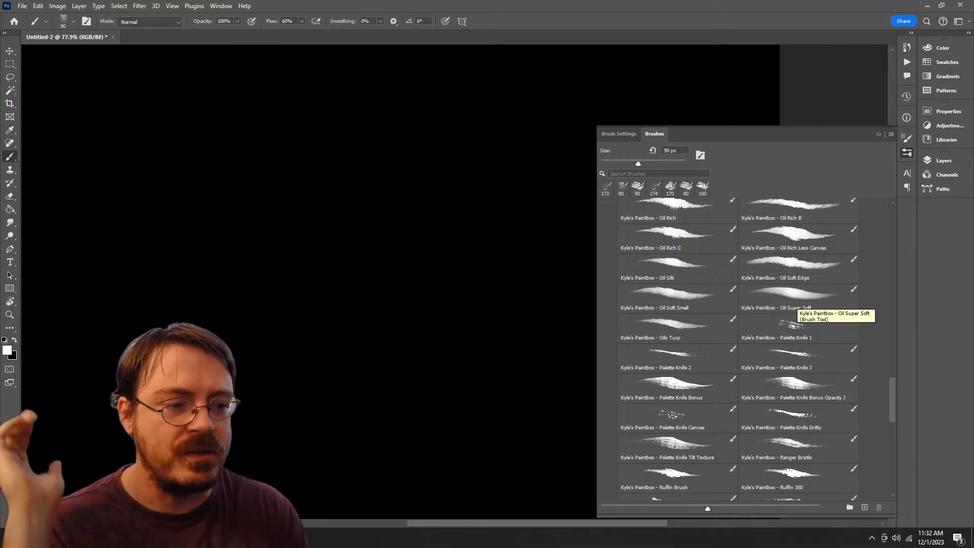
click(691, 418)
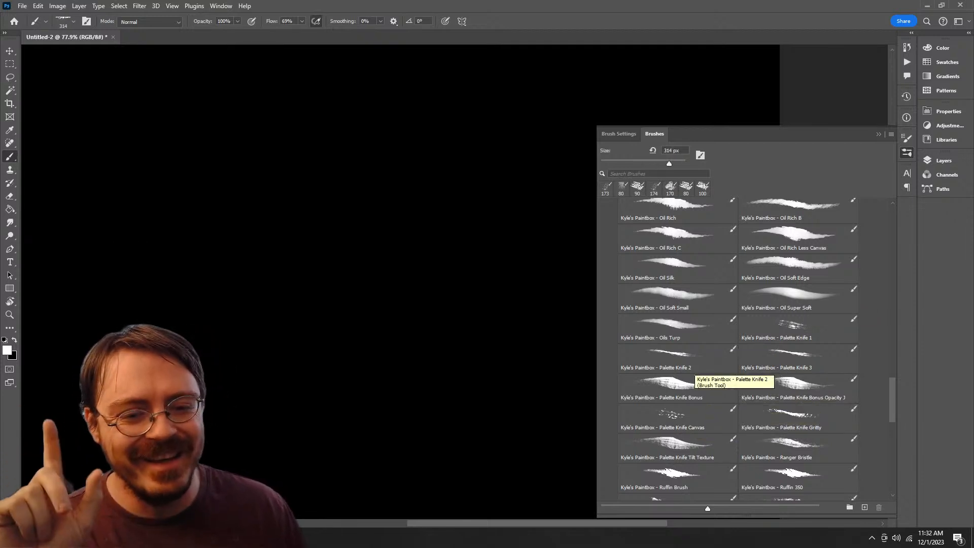
click(755, 358)
Step: Try out Kyle's Paintbox Palette Knife 2 and Palette Knife 3 brushes on the canvas and undo their strokes
click(669, 355)
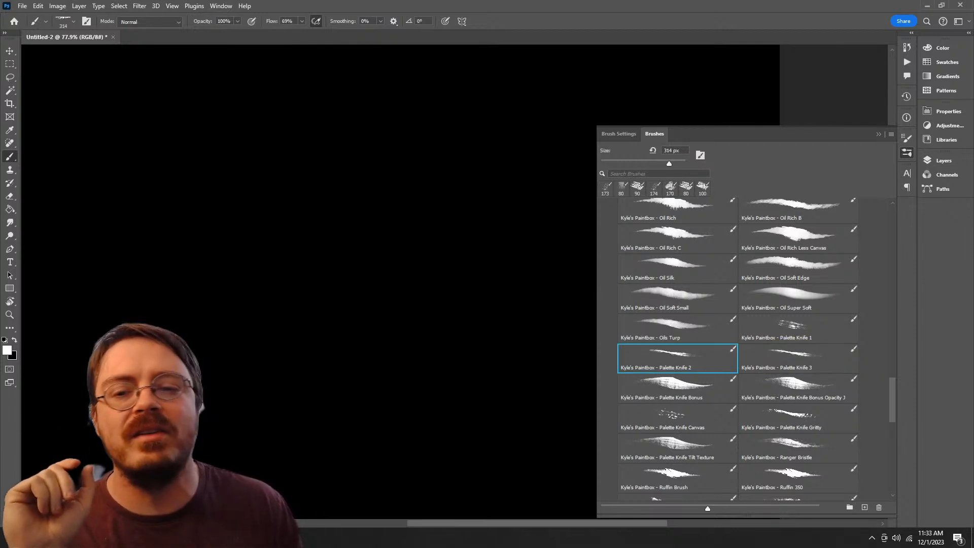
drag(437, 147, 508, 318)
drag(488, 349, 470, 330)
key(ctrl+z)
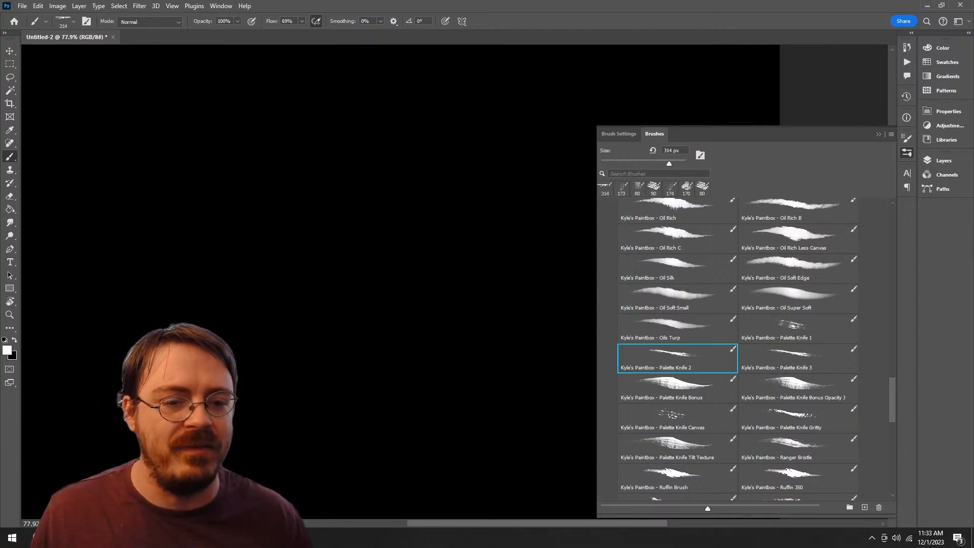
click(791, 358)
mouse_move(482, 147)
mouse_down()
mouse_move(418, 345)
mouse_move(477, 240)
mouse_up()
key(ctrl+z)
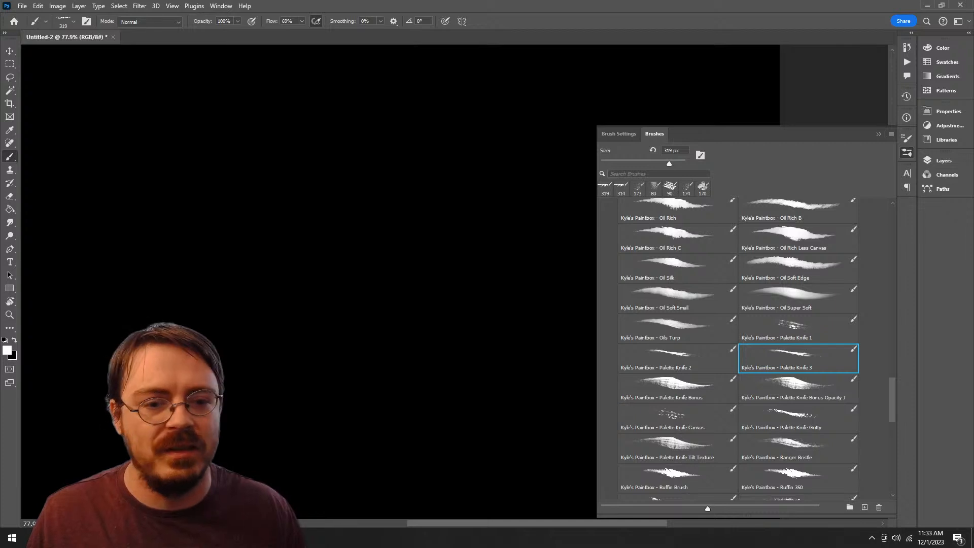
Step: Test Kyle's Paintbox Palette Knife 1 with a hooked stroke, undo it, and move the preset into the Alpha Brushes group
click(791, 327)
drag(462, 122, 421, 375)
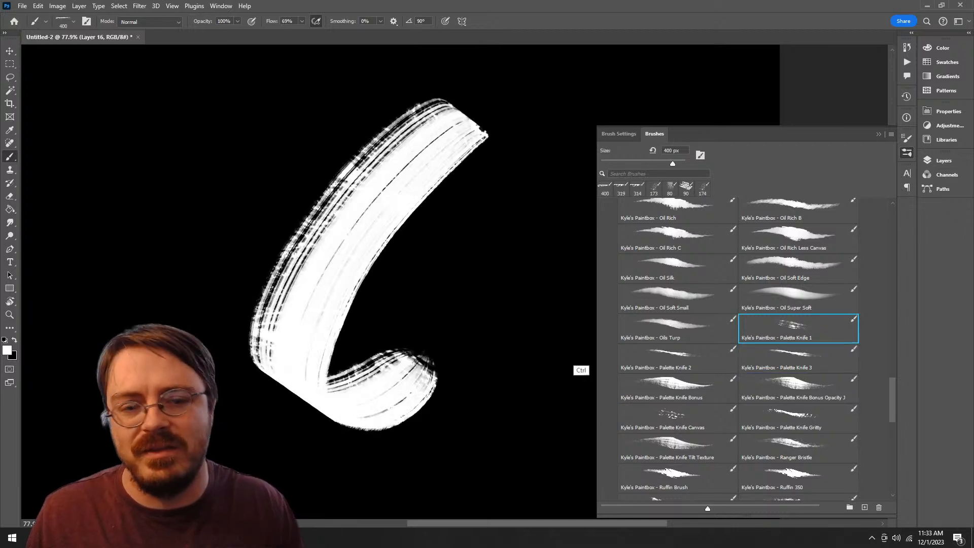
key(ctrl+z)
mouse_move(794, 327)
mouse_down()
mouse_move(791, 375)
mouse_move(735, 485)
mouse_move(780, 487)
mouse_move(677, 479)
mouse_up()
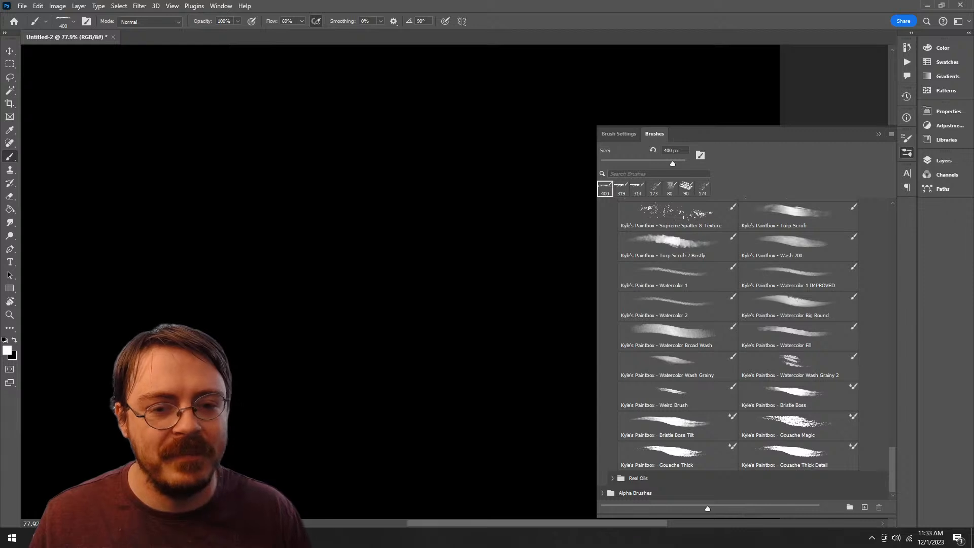
Step: Sample the Watercolor 1 IMPROVED, Big Round, Fill and Wash Grainy 2 brushes, clearing the short test stroke from the canvas
click(657, 275)
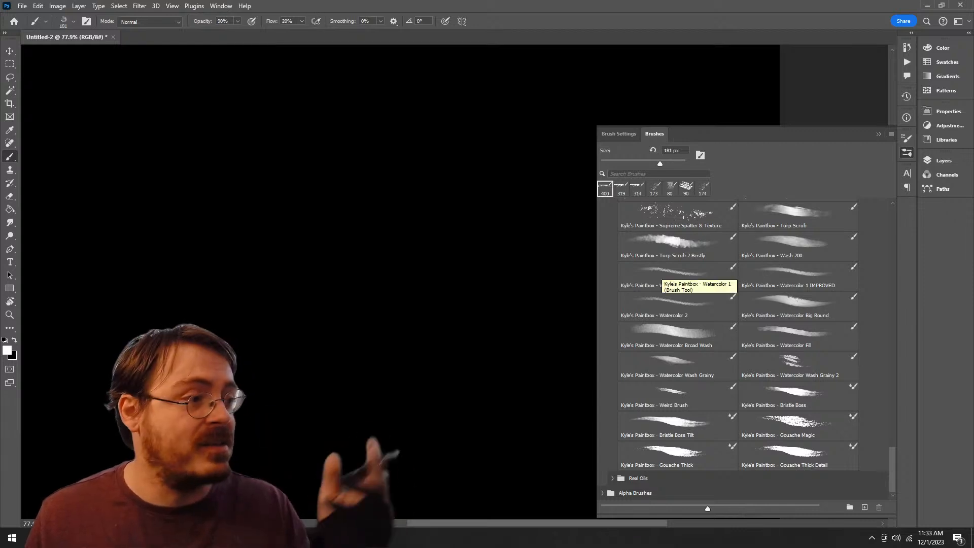
click(690, 257)
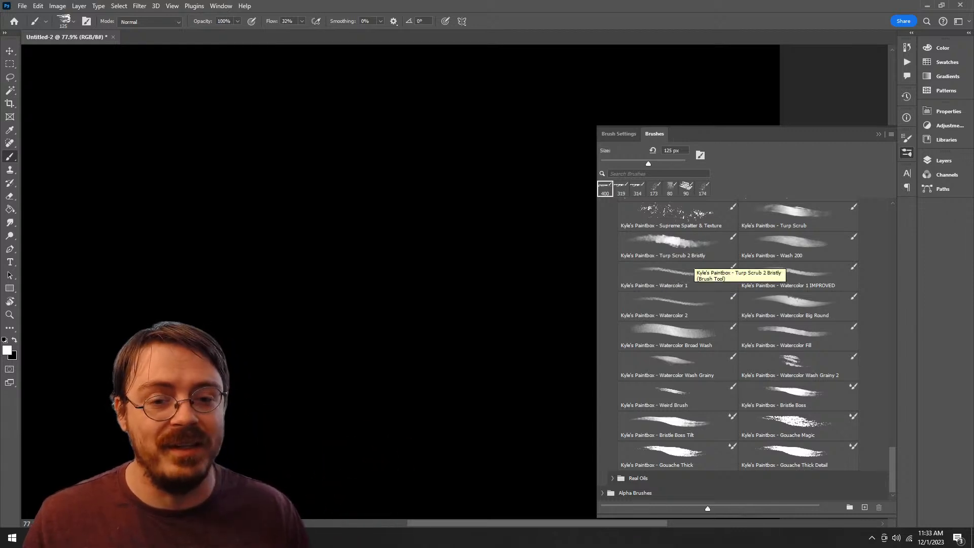
click(791, 273)
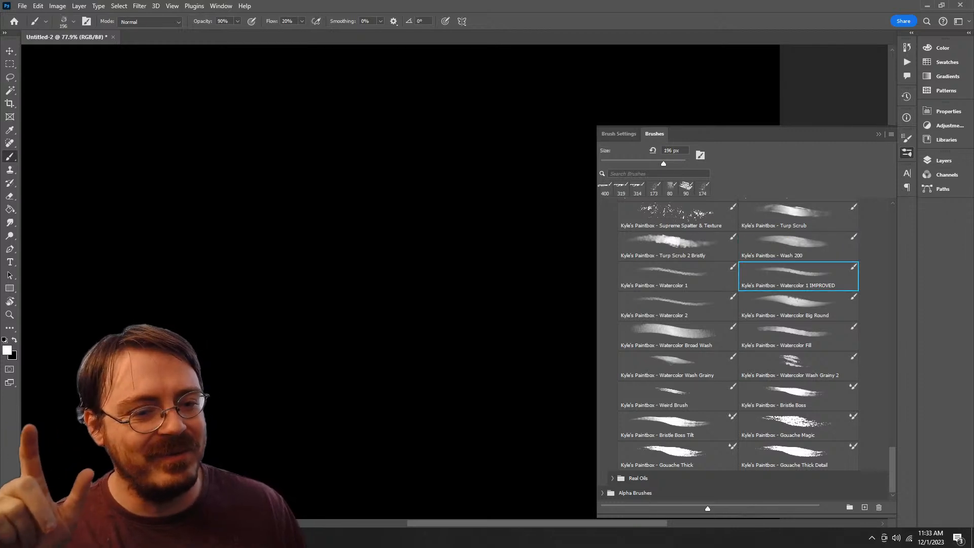
click(797, 306)
mouse_move(464, 167)
mouse_down()
mouse_move(390, 487)
mouse_move(430, 233)
mouse_up()
key(Delete)
click(798, 337)
click(798, 366)
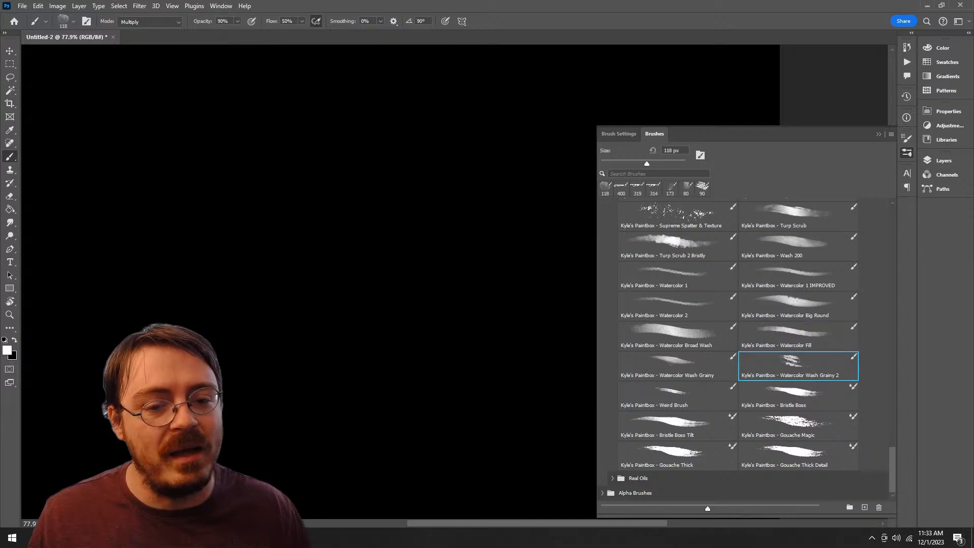
Step: Test Kyle's Paintbox Weird Brush with a looping S-shaped stroke and undo it
click(677, 396)
mouse_move(482, 146)
mouse_down()
mouse_move(371, 199)
mouse_move(382, 300)
mouse_up()
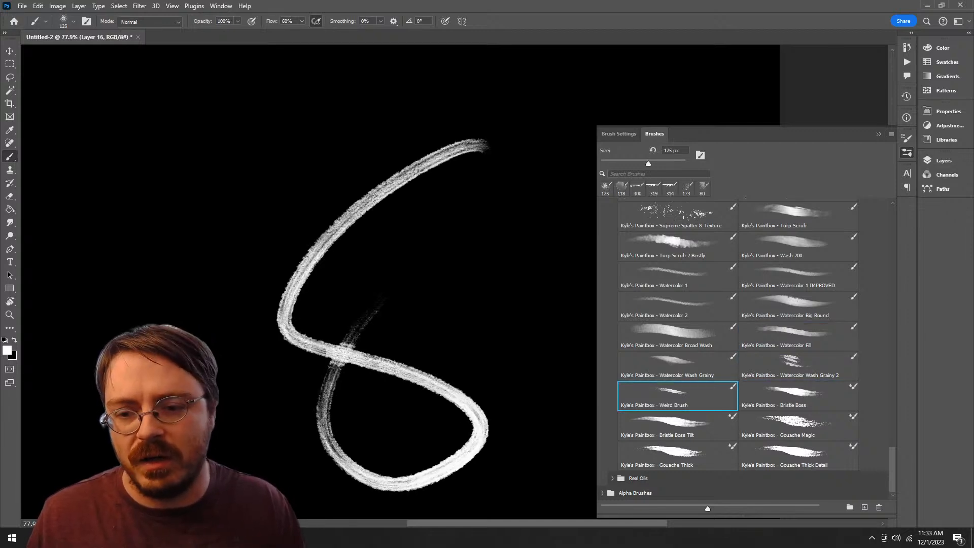
key(ctrl+z)
Step: Try to paint on the canvas with Kyle's Paintbox Bristle Boss and Gouache Magic mixer brushes
click(798, 396)
click(477, 152)
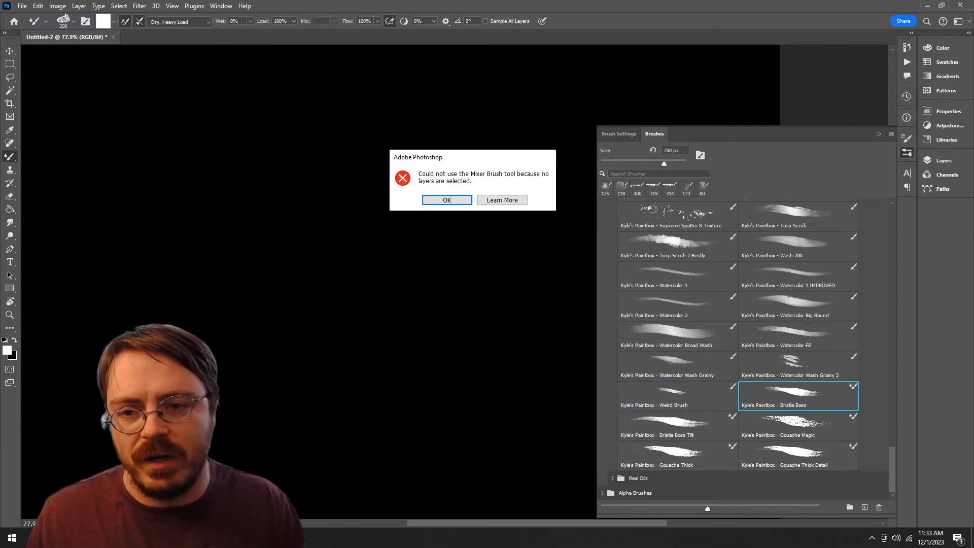
key(Return)
click(798, 426)
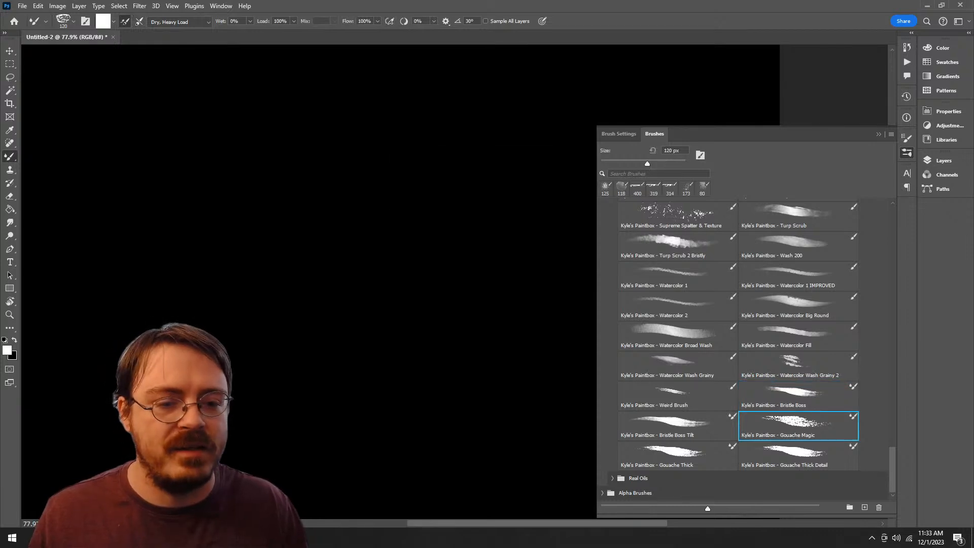
click(472, 177)
key(Return)
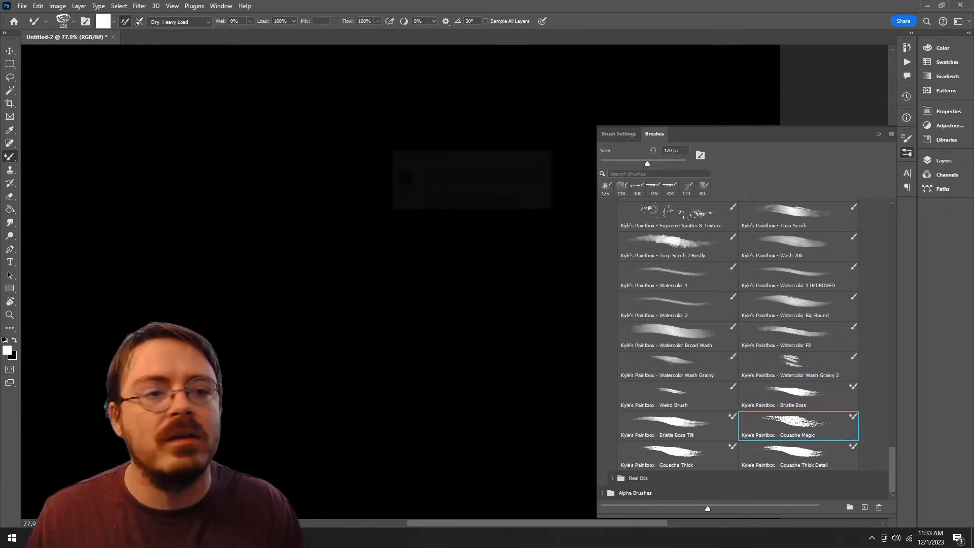
Step: Make Layer 15 the active layer and test the Gouache Magic brush on it with a diagonal stroke, undoing the stroke
click(943, 160)
click(857, 225)
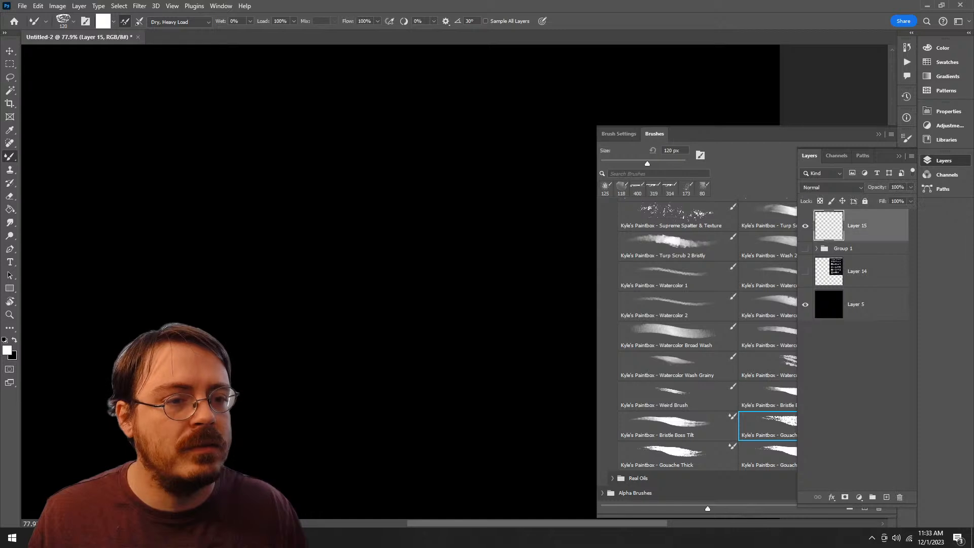
click(943, 161)
mouse_move(502, 136)
mouse_down()
mouse_move(326, 235)
mouse_move(307, 380)
mouse_up()
key(ctrl+z)
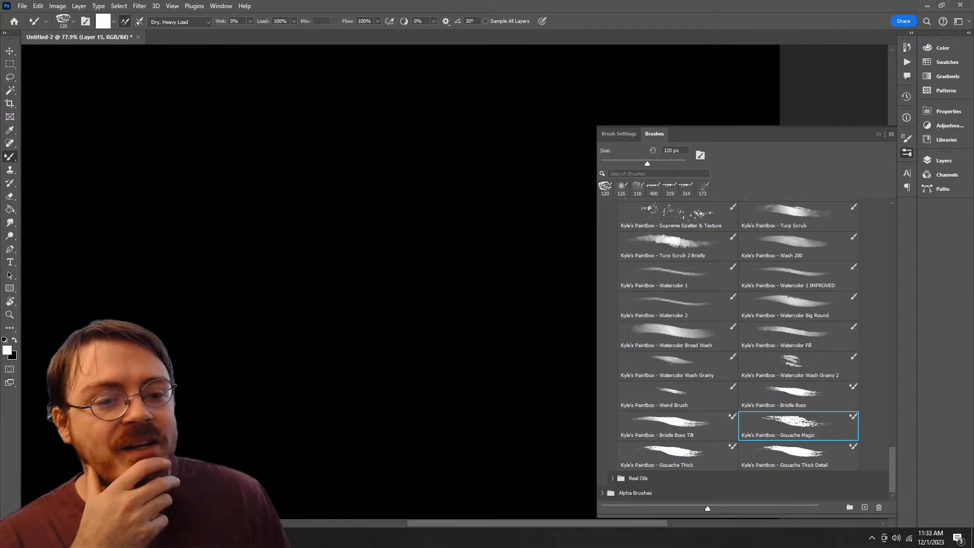
Step: Try strokes on Layer 15 with the Watercolor Wash Grainy 2 and Watercolor 2 brushes and remove both
click(798, 366)
mouse_move(392, 160)
mouse_down()
mouse_move(371, 164)
mouse_move(270, 388)
mouse_move(297, 254)
mouse_move(317, 260)
mouse_up()
key(ctrl+z)
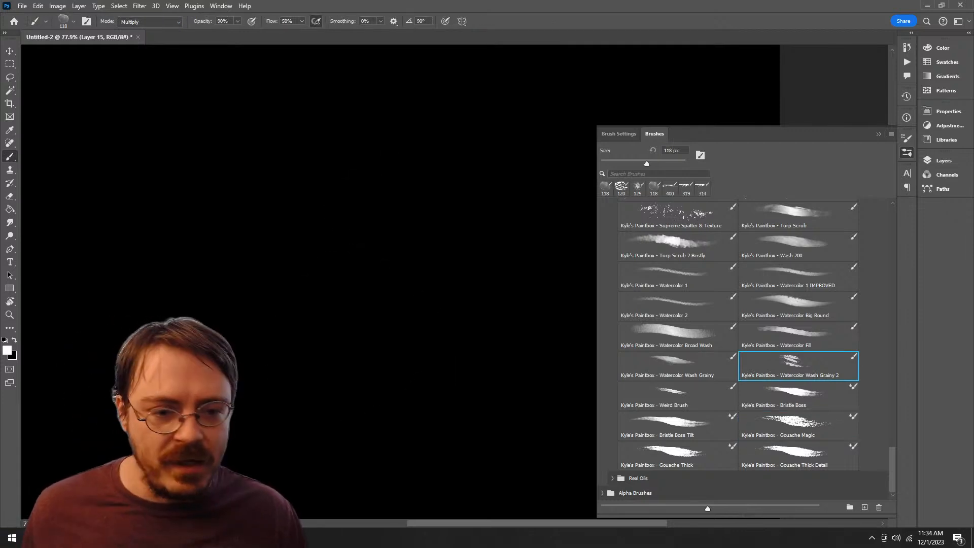
click(677, 304)
mouse_move(436, 184)
mouse_down()
mouse_move(365, 214)
mouse_move(322, 261)
mouse_up()
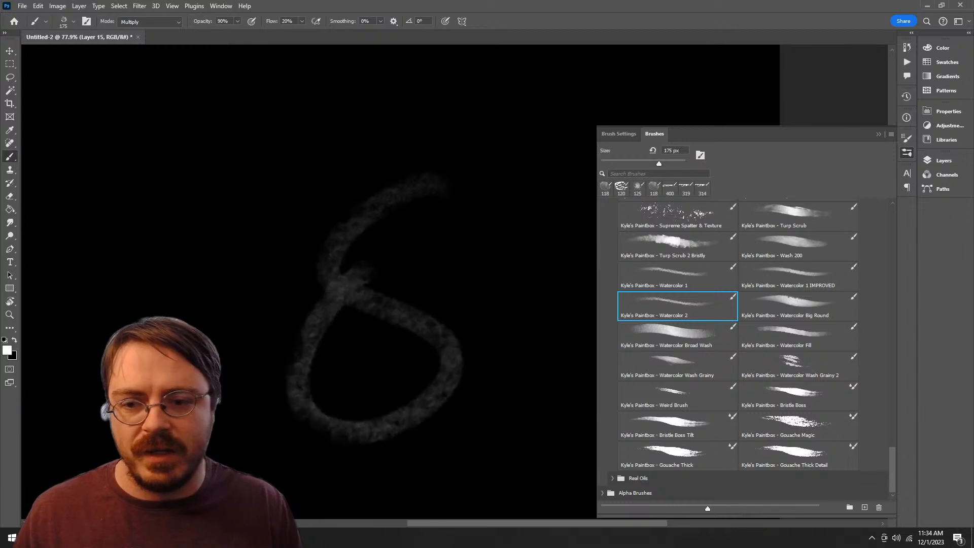
key(ctrl+z)
Step: Skim the Watercolor Fill and spatter presets, test Kyle's Paintbox Supernatural brush with an S-shaped stroke, and undo the stroke
click(787, 366)
click(789, 336)
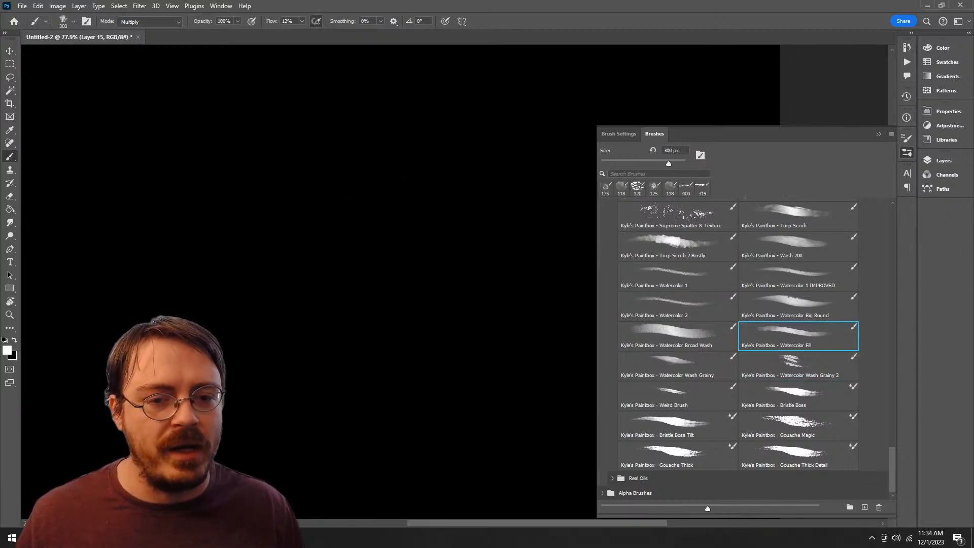
click(677, 216)
scroll(738, 349, up, 5)
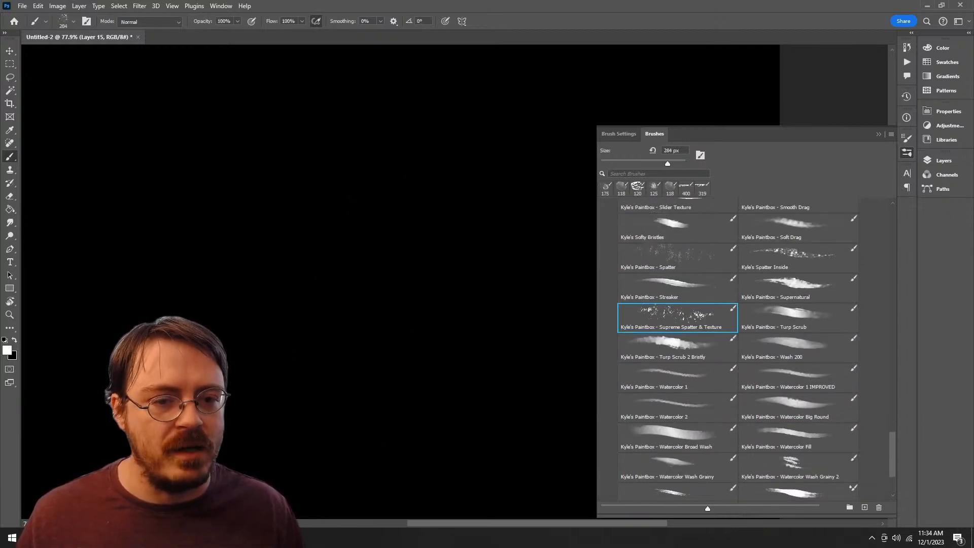
click(798, 304)
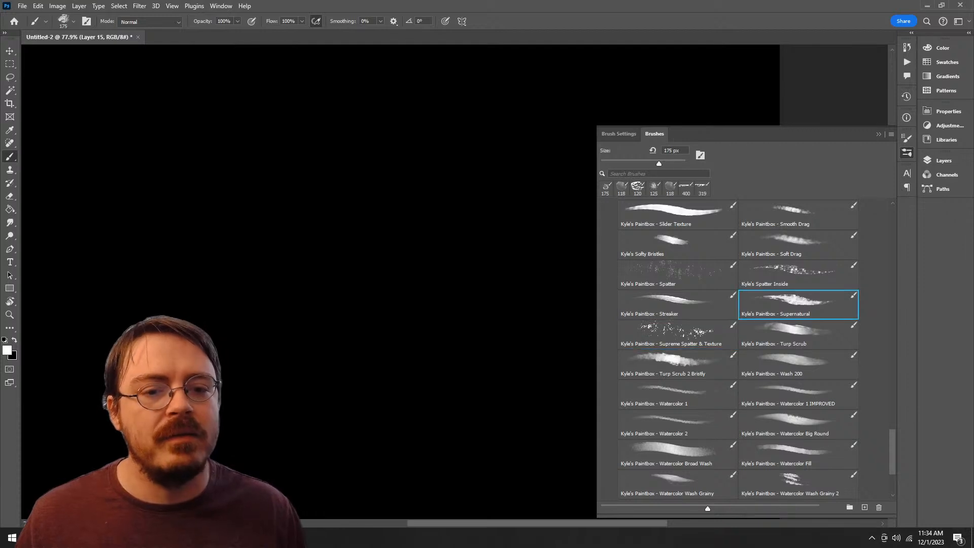
drag(466, 188, 292, 502)
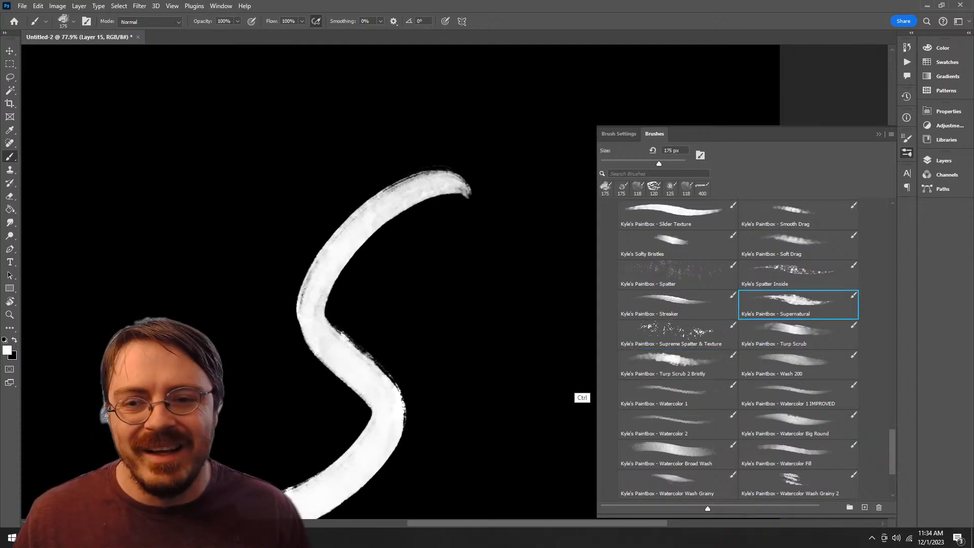
key(ctrl+z)
Step: Paint a dense cluster of white spatter on Layer 15 with Kyle's Paintbox Supreme Spatter & Texture brush
click(677, 335)
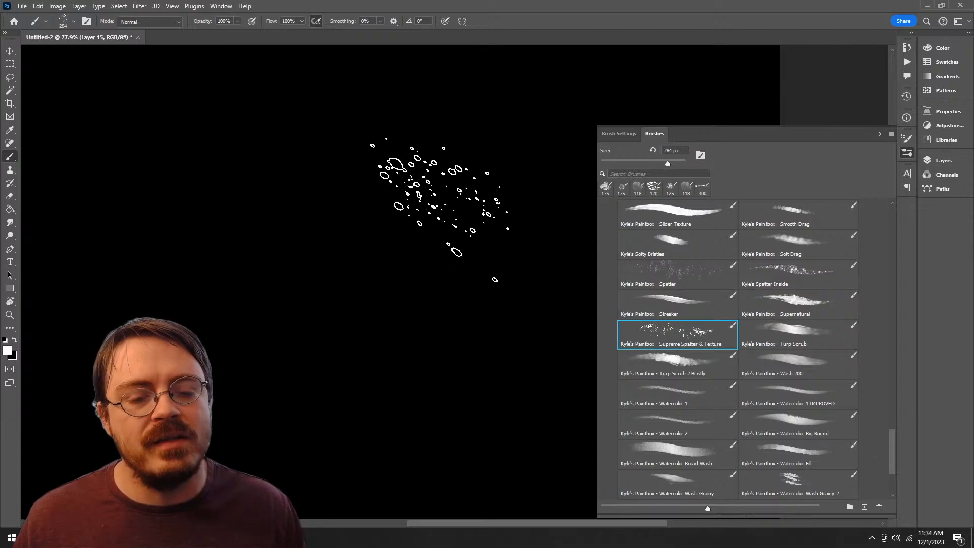
mouse_move(441, 161)
mouse_down()
mouse_move(424, 350)
mouse_move(294, 381)
mouse_up()
mouse_move(436, 172)
mouse_down()
mouse_move(431, 213)
mouse_move(447, 294)
mouse_move(396, 289)
mouse_move(370, 363)
mouse_move(405, 401)
mouse_up()
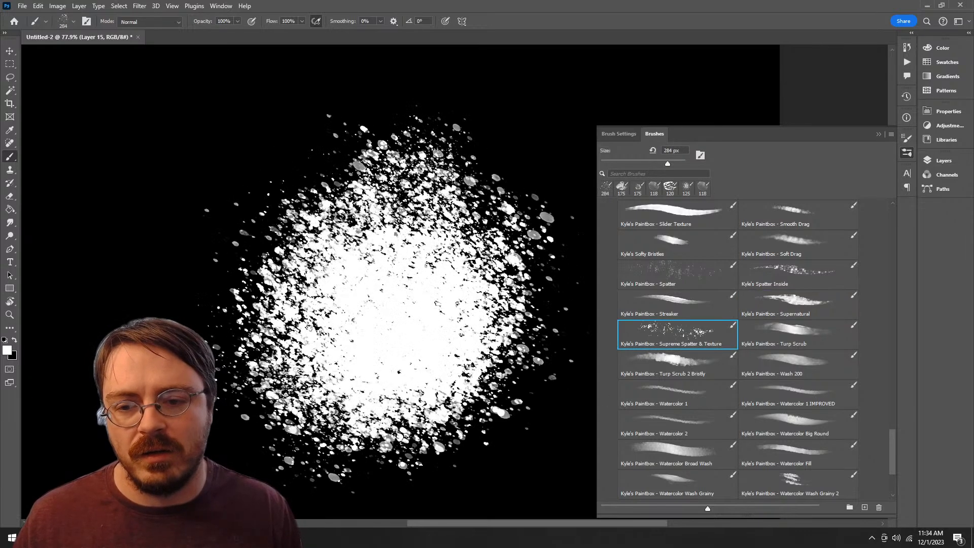
Step: Undo the white spatter strokes on Layer 15
key(ctrl+z)
key(ctrl+z)
key(ctrl+z)
key(ctrl+z)
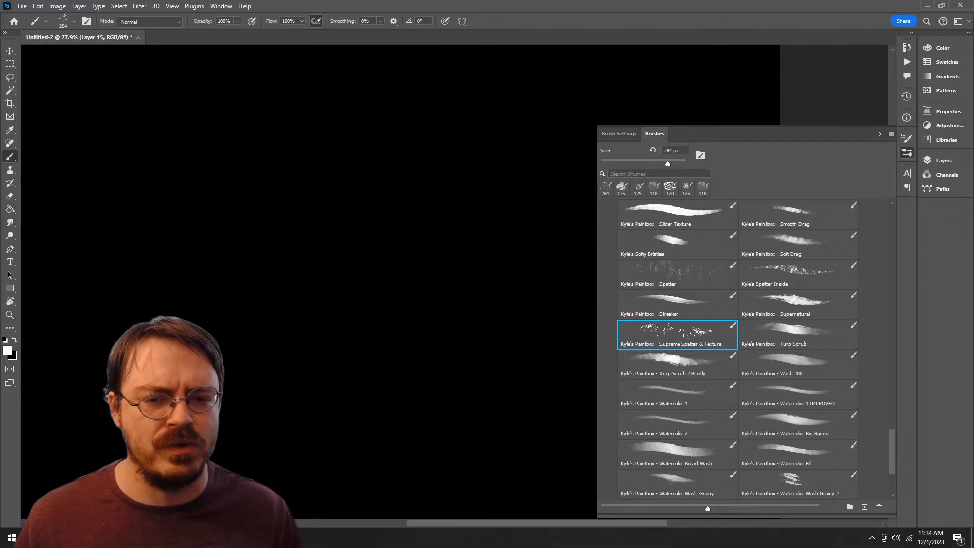
Step: Test Kyle's Paintbox Streaker and Spatter brushes on Layer 15 with one stroke each, undoing both strokes
click(668, 306)
mouse_move(435, 143)
mouse_down()
mouse_move(353, 451)
mouse_move(435, 177)
mouse_up()
key(ctrl+z)
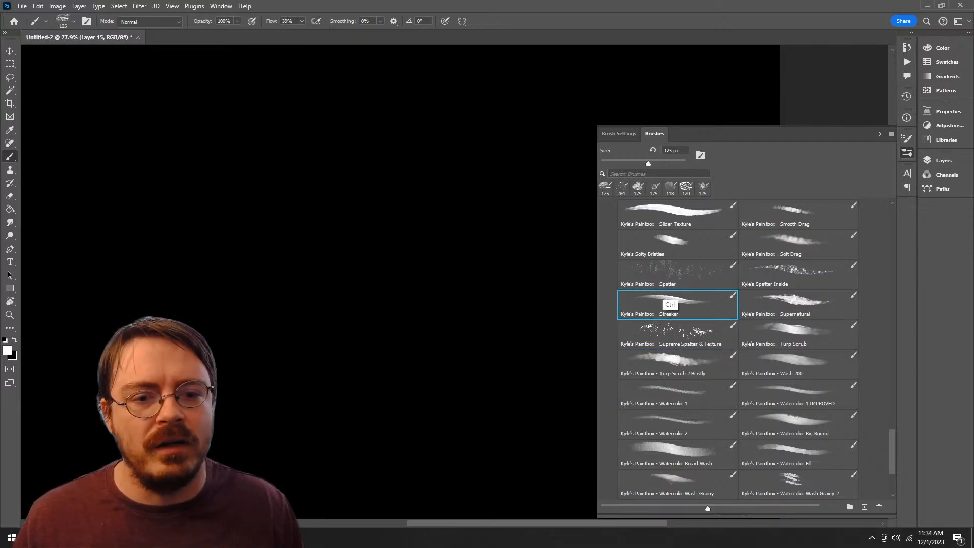
click(669, 277)
mouse_move(456, 98)
mouse_down()
mouse_move(294, 229)
mouse_move(426, 314)
mouse_up()
key(ctrl+z)
Step: Try Kyle's Softy Bristles brush with two looping strokes, undo them, and move the brush into the Alpha Brushes group
click(669, 243)
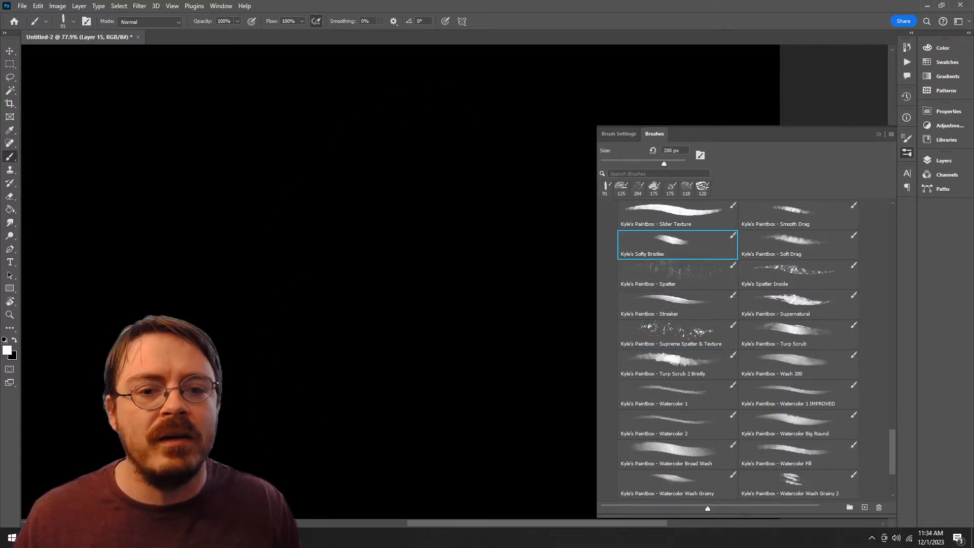
mouse_move(400, 122)
mouse_down()
mouse_move(264, 225)
mouse_move(372, 195)
mouse_move(426, 155)
mouse_up()
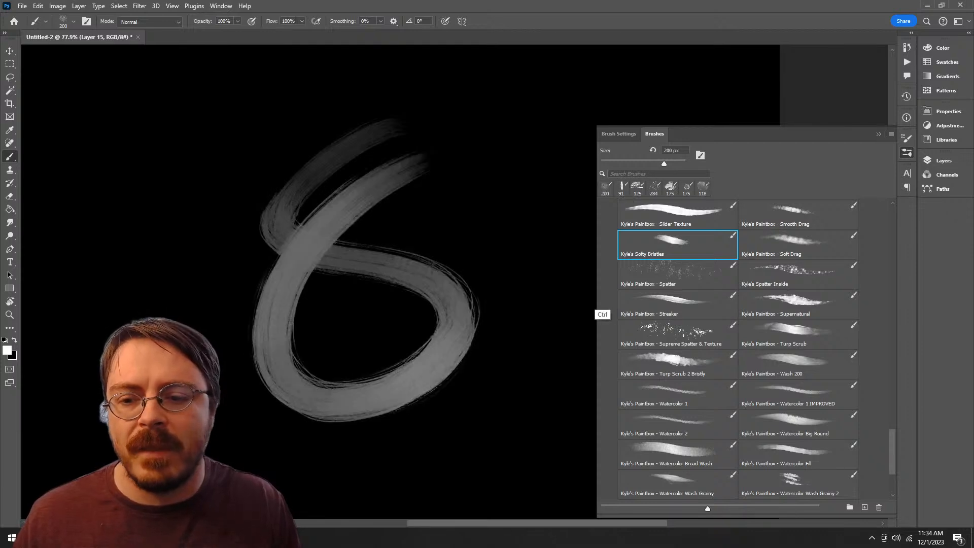
key(ctrl+z)
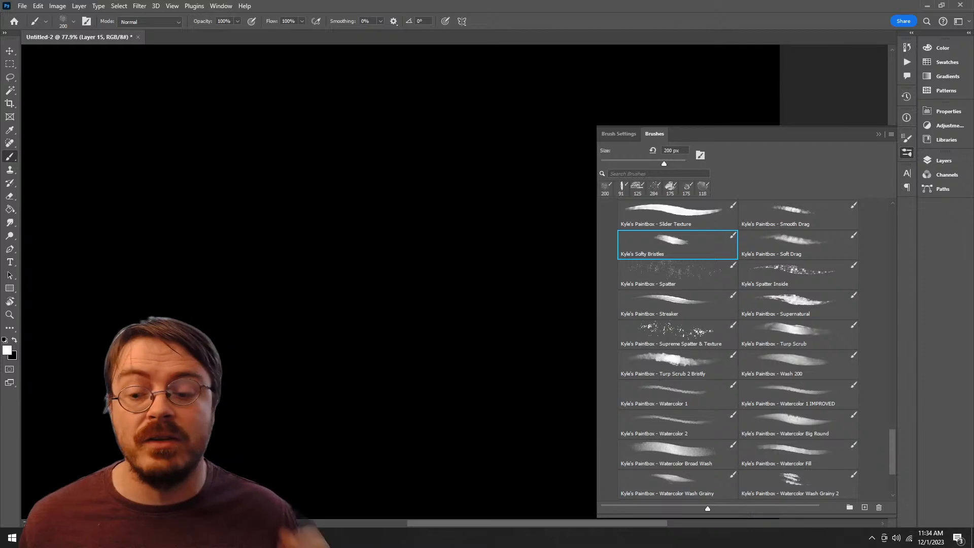
mouse_move(400, 170)
mouse_down()
mouse_move(487, 355)
mouse_move(462, 243)
mouse_up()
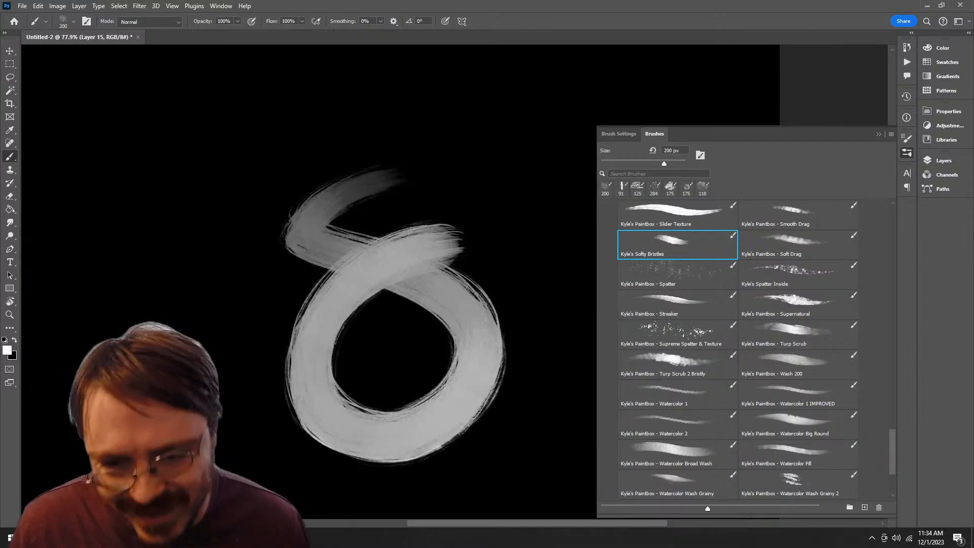
key(ctrl+z)
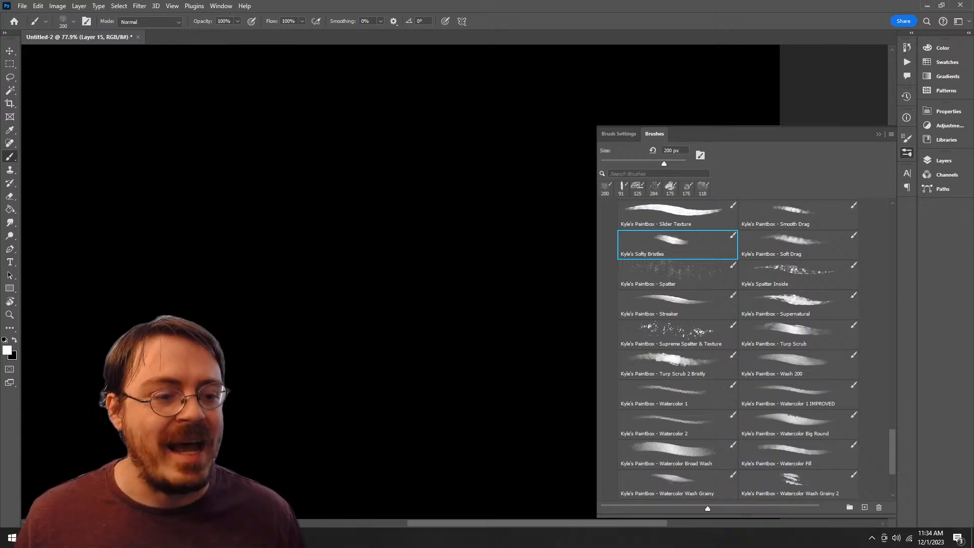
mouse_move(677, 244)
mouse_down()
mouse_move(770, 525)
mouse_move(761, 508)
mouse_move(763, 514)
mouse_move(767, 484)
mouse_move(746, 487)
mouse_up()
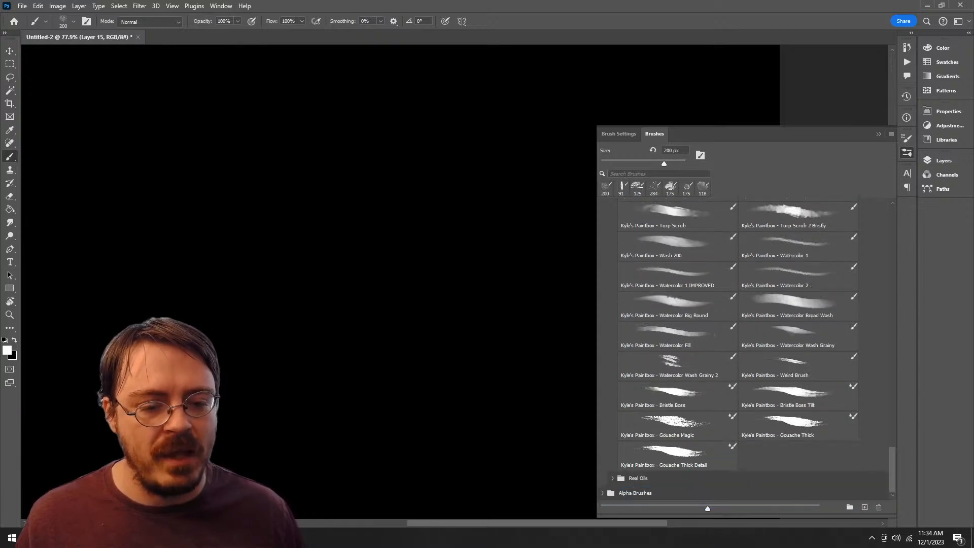
Step: Look through the bristle and smudge presets, selecting Bristle 02, Bristle Smudge New and Bristle Smudge in turn
scroll(738, 349, up, 10)
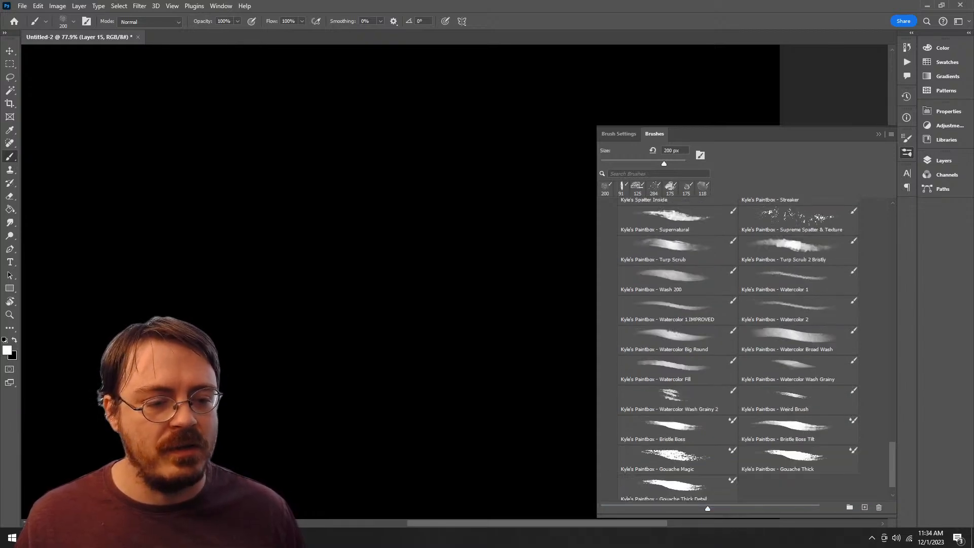
scroll(738, 350, down, 2)
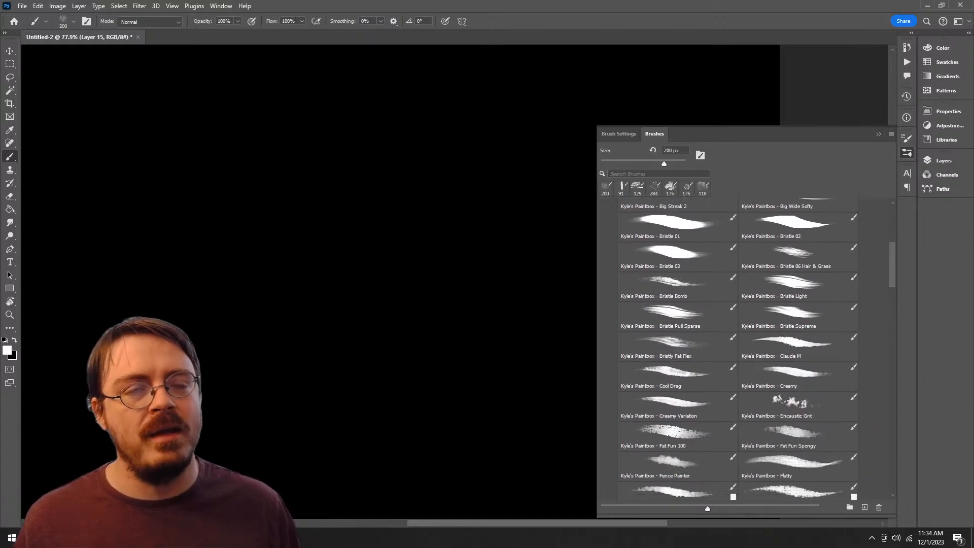
click(842, 223)
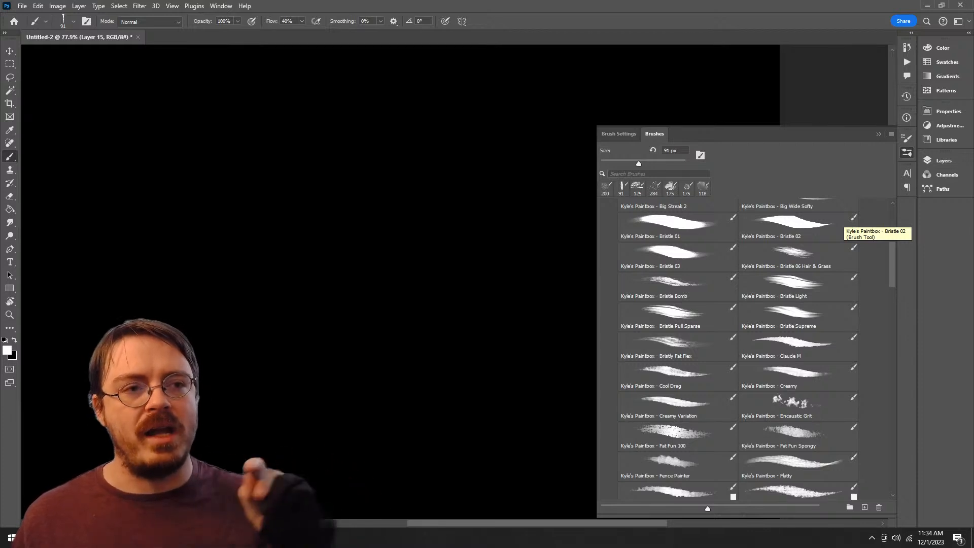
click(604, 188)
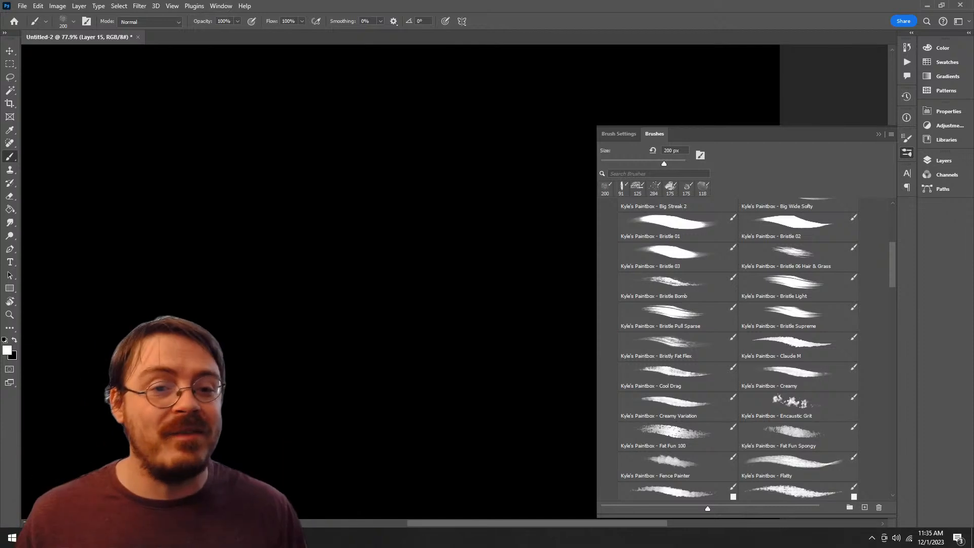
scroll(738, 349, up, 5)
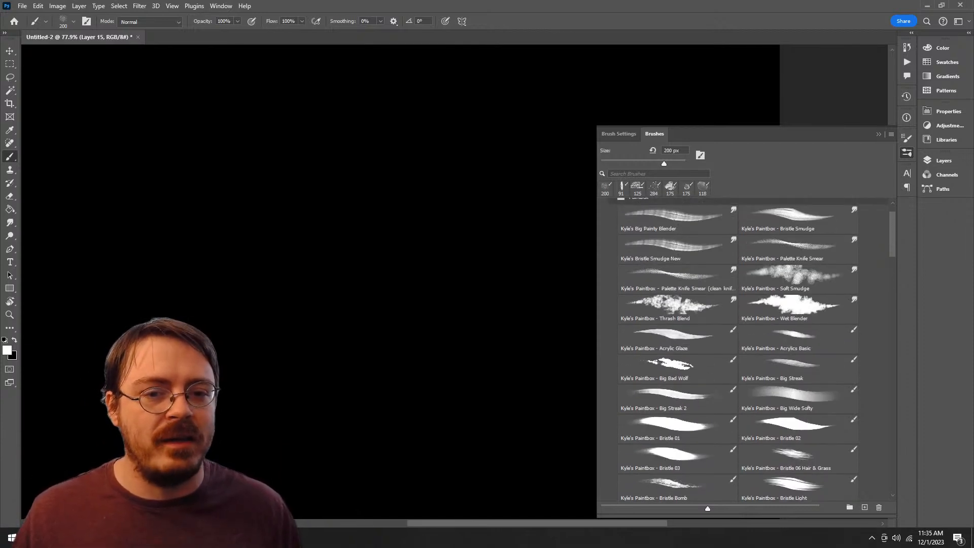
click(677, 249)
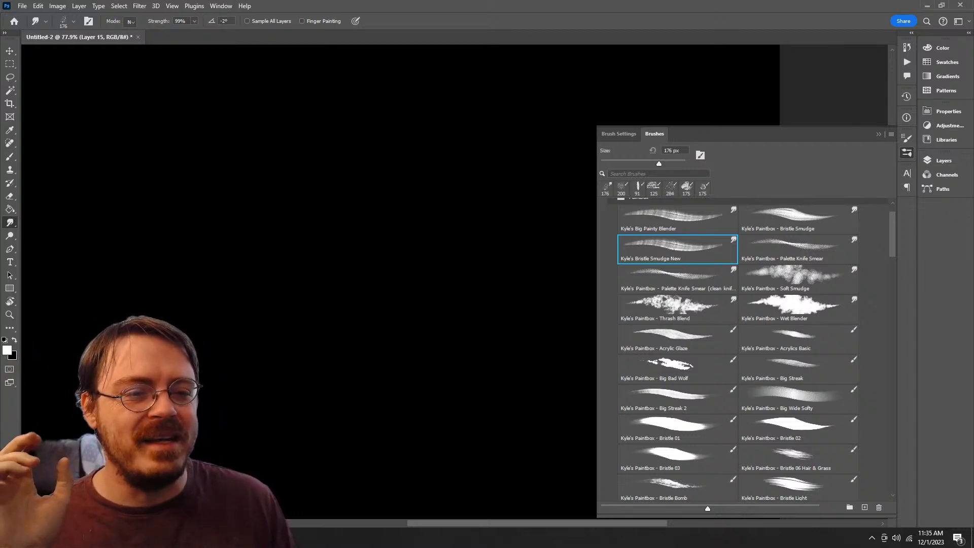
click(798, 219)
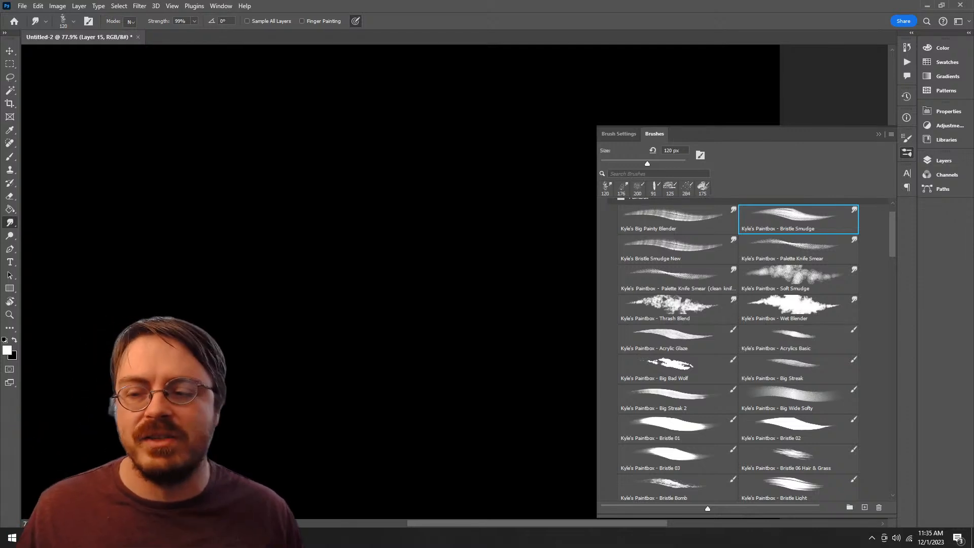
Step: Test the Bristly Fat Flex brush on Layer 15 with a single stroke and undo it
scroll(798, 352, down, 5)
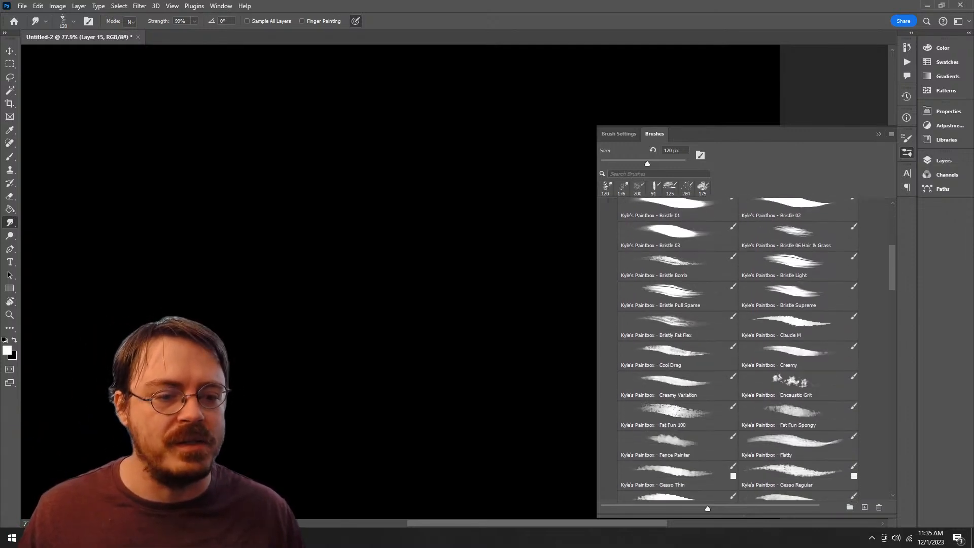
click(798, 352)
click(678, 322)
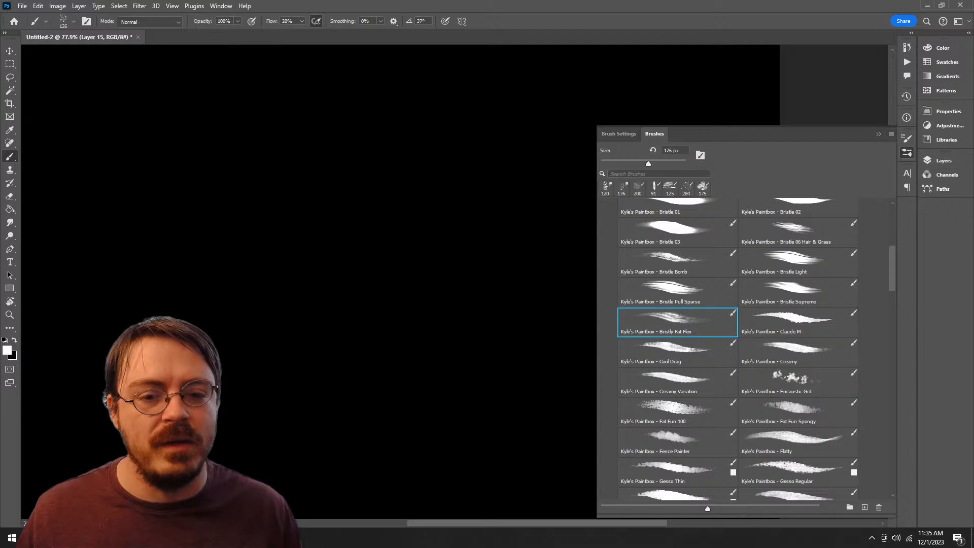
mouse_move(501, 190)
mouse_down()
mouse_move(474, 343)
mouse_move(491, 216)
mouse_up()
key(ctrl+z)
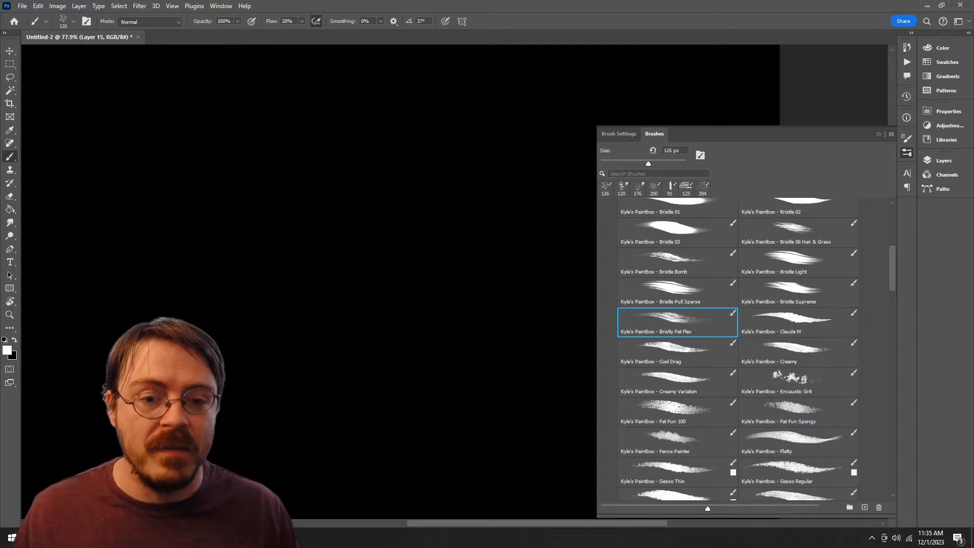
Step: Try a stroke each with the Bristle Pull Sparse and Bristle Light brushes on Layer 15, removing both
click(677, 293)
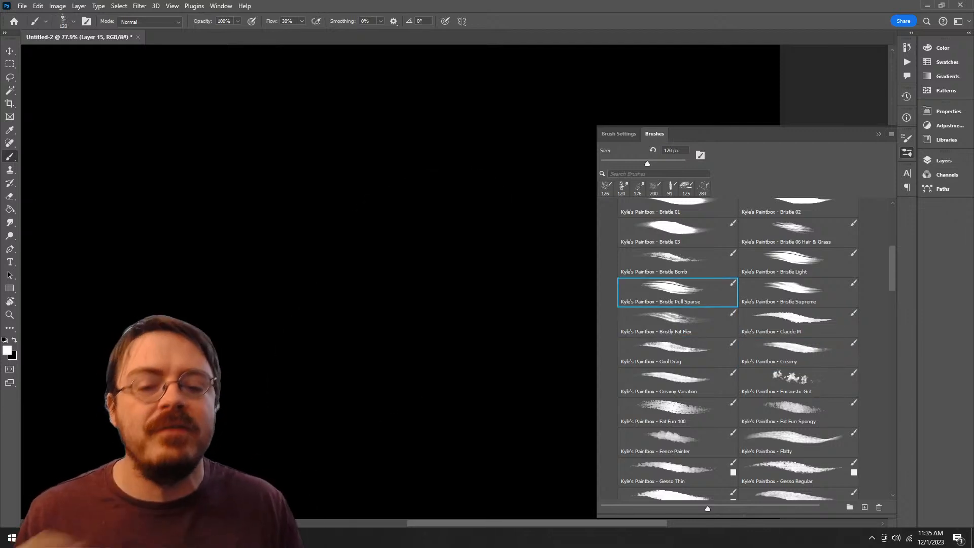
mouse_move(439, 152)
mouse_down()
mouse_move(444, 333)
mouse_move(361, 274)
mouse_up()
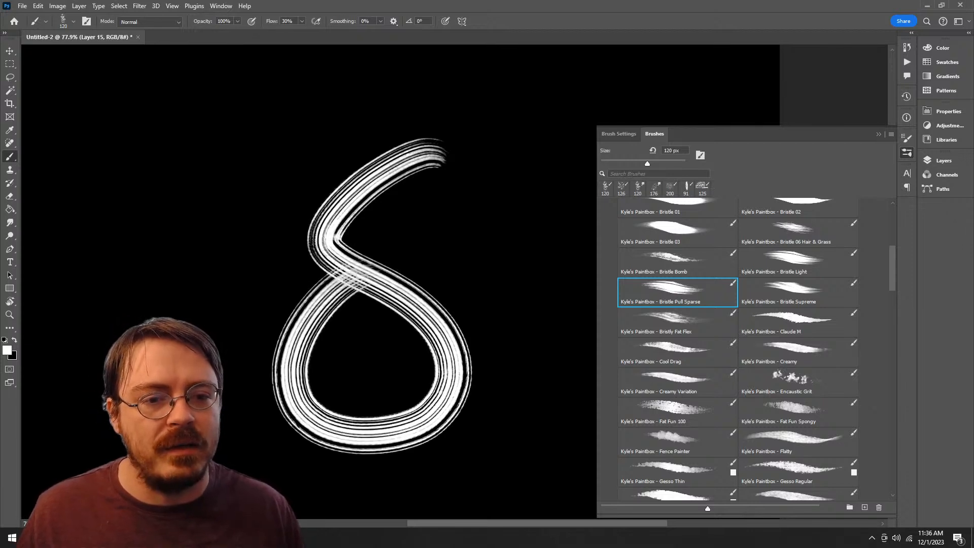
key(ctrl+z)
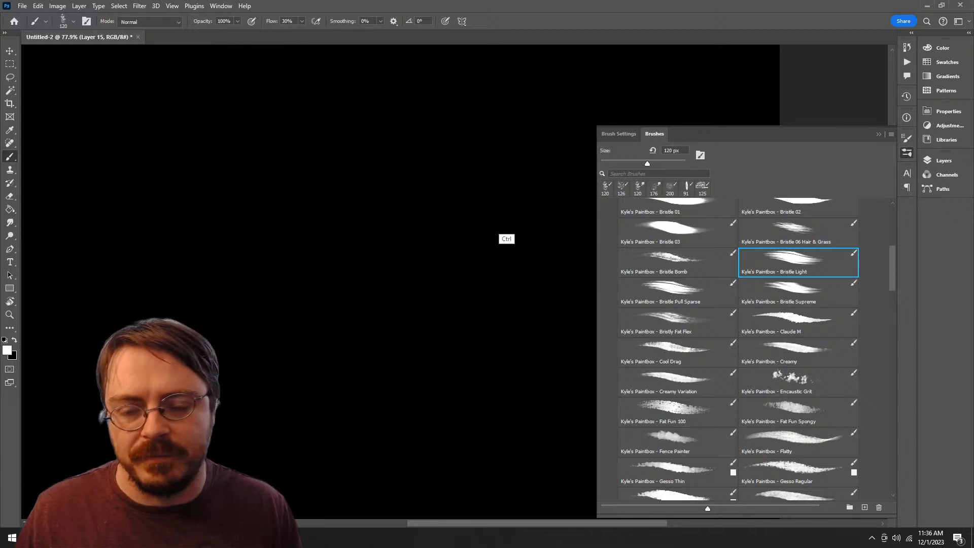
mouse_move(479, 186)
mouse_down()
mouse_move(304, 277)
mouse_move(335, 315)
mouse_move(391, 286)
mouse_up()
key(ctrl+z)
Step: Test the Bristle Bomb brush with a short stroke and a large looping stroke, undoing each one
click(677, 263)
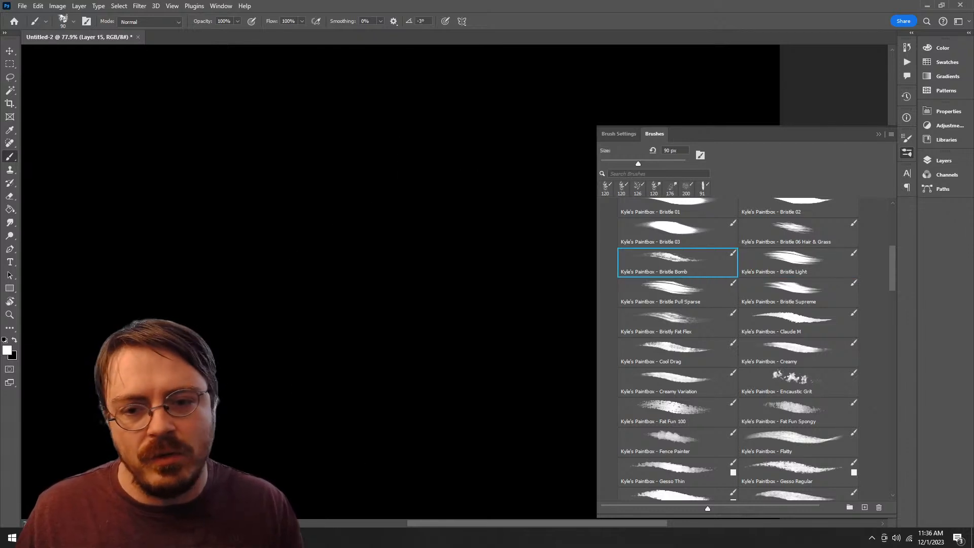
mouse_move(399, 174)
mouse_down()
mouse_move(334, 440)
mouse_move(399, 233)
mouse_up()
key(ctrl+z)
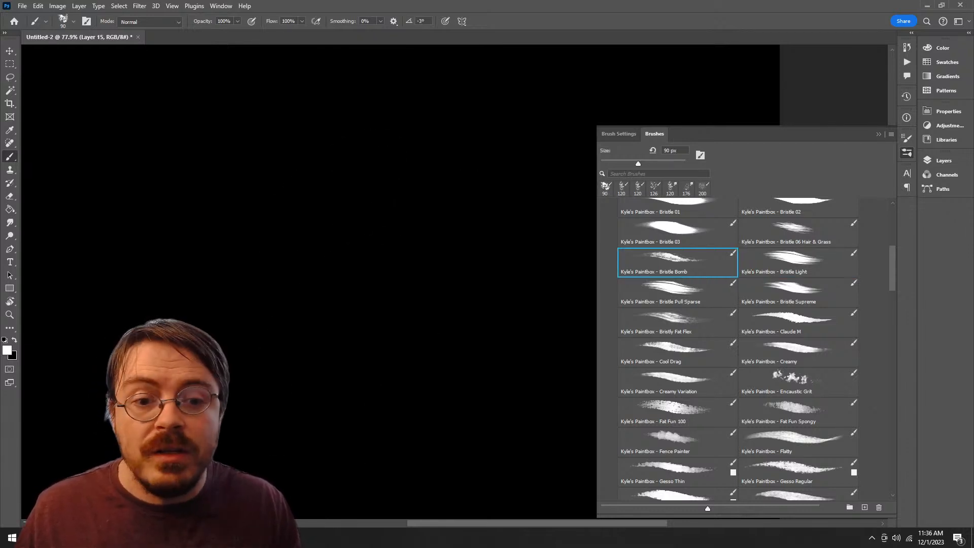
mouse_move(401, 167)
mouse_down()
mouse_move(287, 266)
mouse_move(446, 385)
mouse_move(340, 377)
mouse_up()
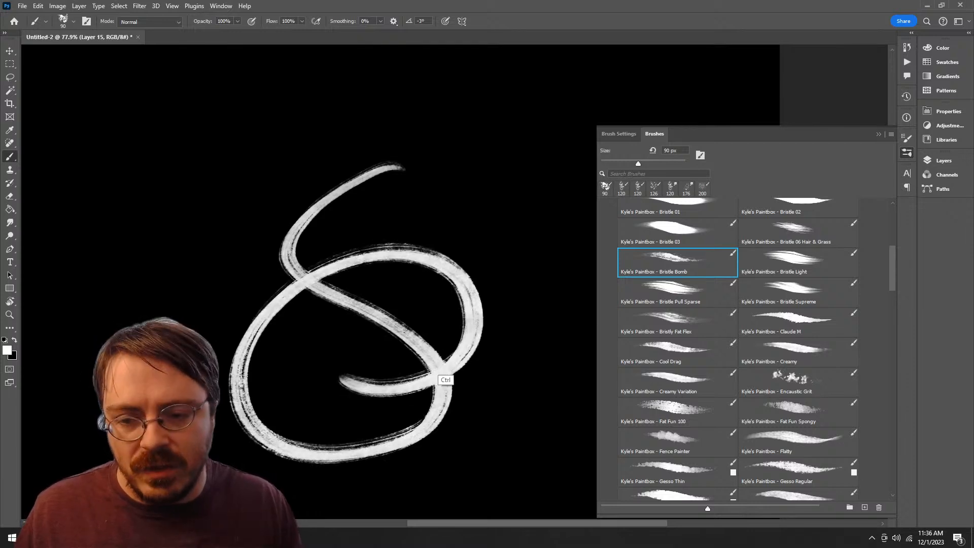
key(ctrl+z)
Step: Compare the Bristle 06 Hair & Grass and Bristle 03 brushes with one test stroke each, undoing both
click(798, 233)
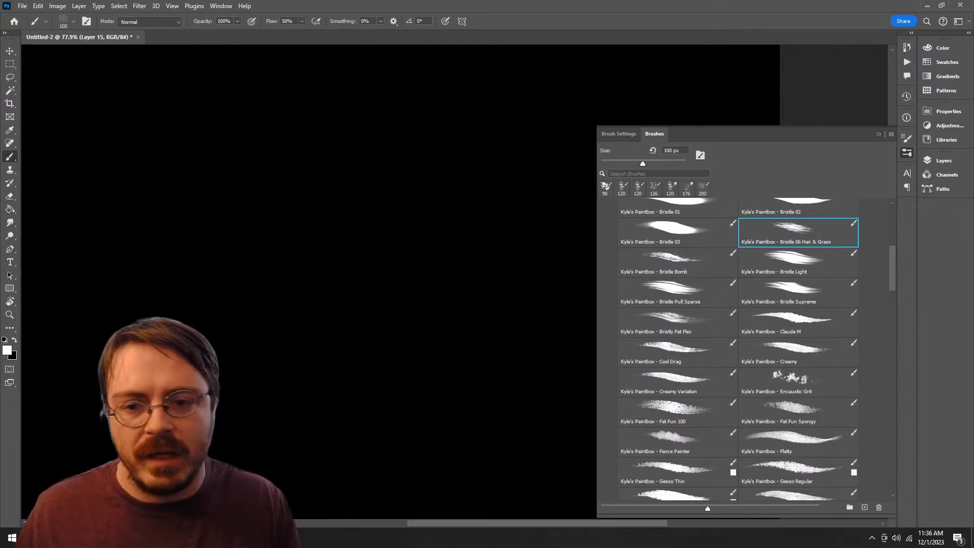
mouse_move(412, 162)
mouse_down()
mouse_move(348, 424)
mouse_move(393, 243)
mouse_up()
key(ctrl+z)
click(677, 232)
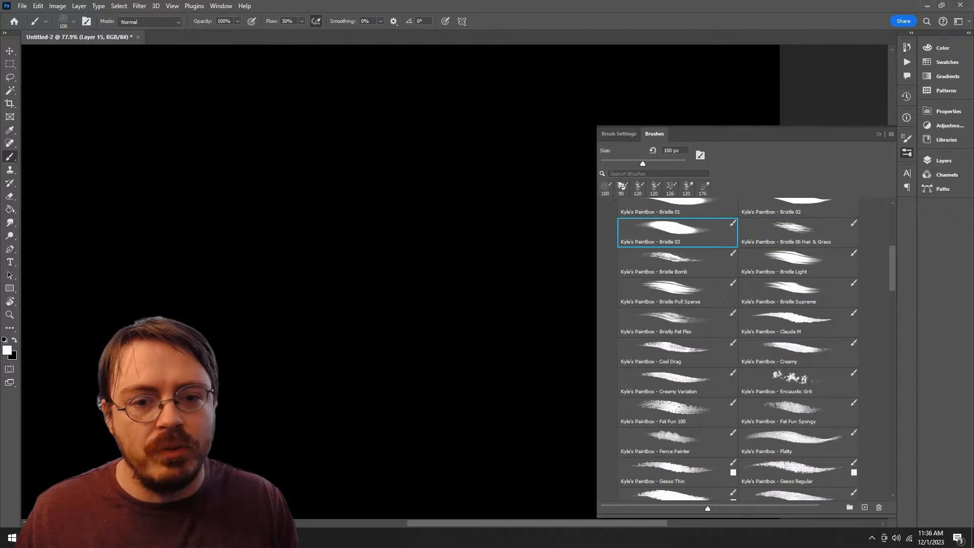
mouse_move(400, 170)
mouse_down()
mouse_move(446, 391)
mouse_move(325, 305)
mouse_up()
key(ctrl+z)
Step: Retest the Bristle Bomb brush with a stroke, undo it, and move the brush into the Alpha Brushes group
click(677, 262)
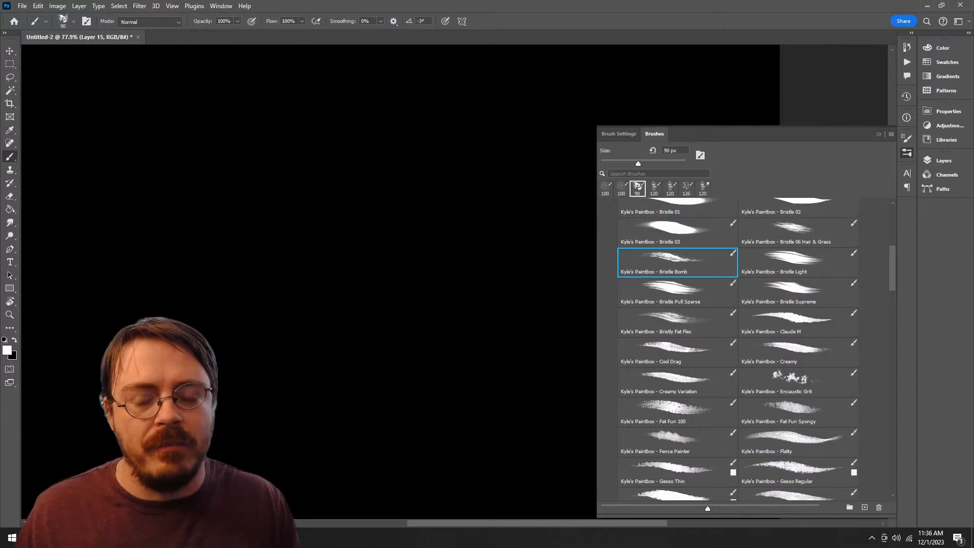
mouse_move(451, 168)
mouse_down()
mouse_move(472, 330)
mouse_move(439, 232)
mouse_up()
key(ctrl+z)
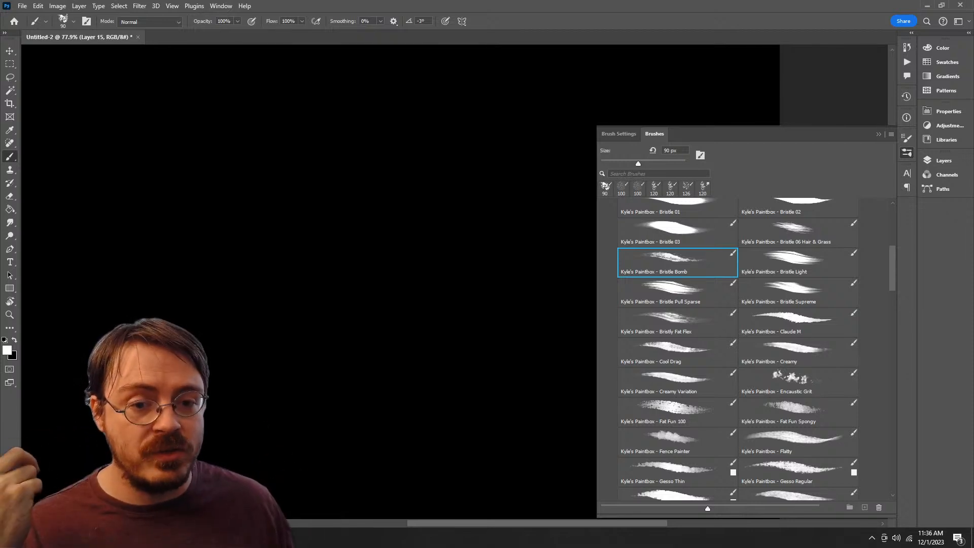
drag(677, 262, 771, 485)
Step: Test the Gouache Thick Detail and Gouache Thick mixer brushes on Layer 15 with one stroke each and undo both
scroll(781, 451, up, 3)
scroll(781, 451, down, 3)
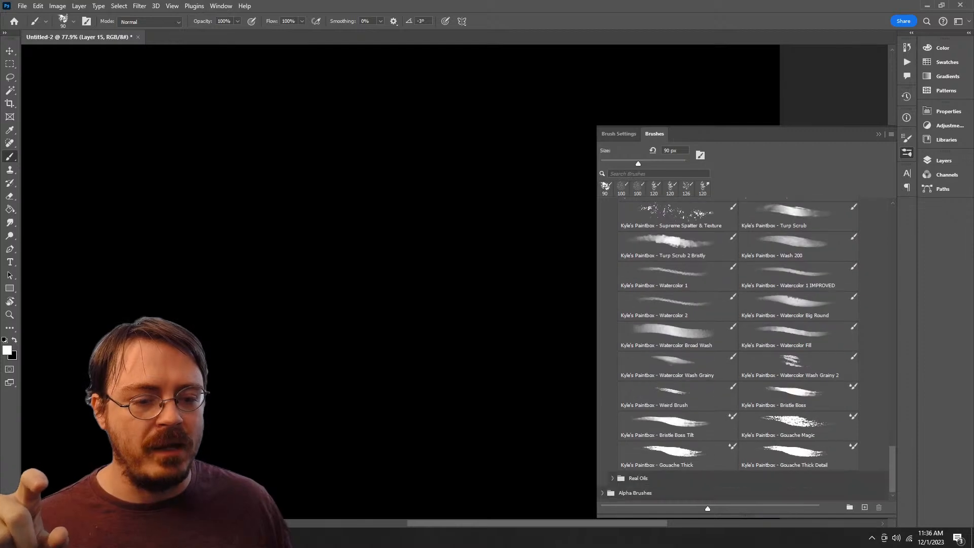
click(798, 456)
mouse_move(500, 209)
mouse_down()
mouse_move(504, 383)
mouse_move(581, 291)
mouse_move(583, 303)
mouse_up()
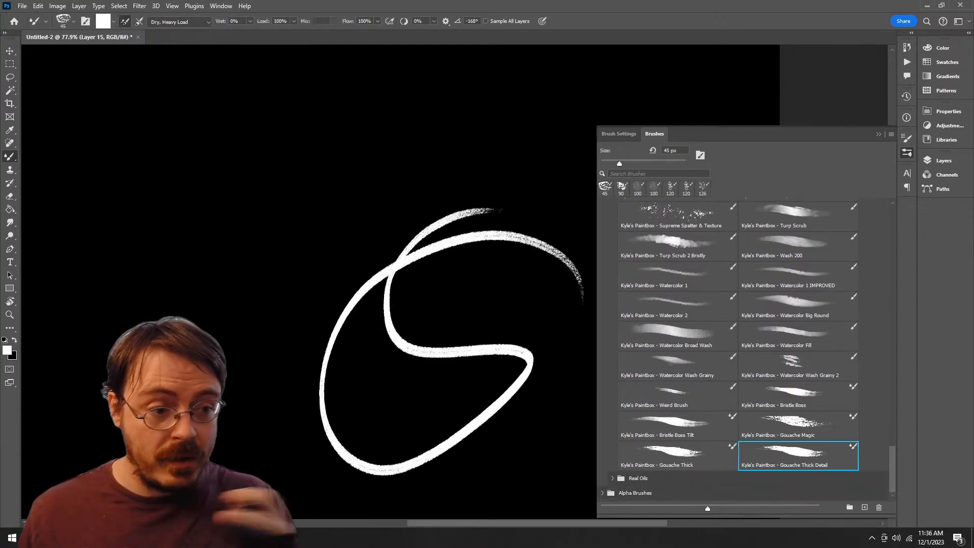
key(ctrl+z)
click(677, 455)
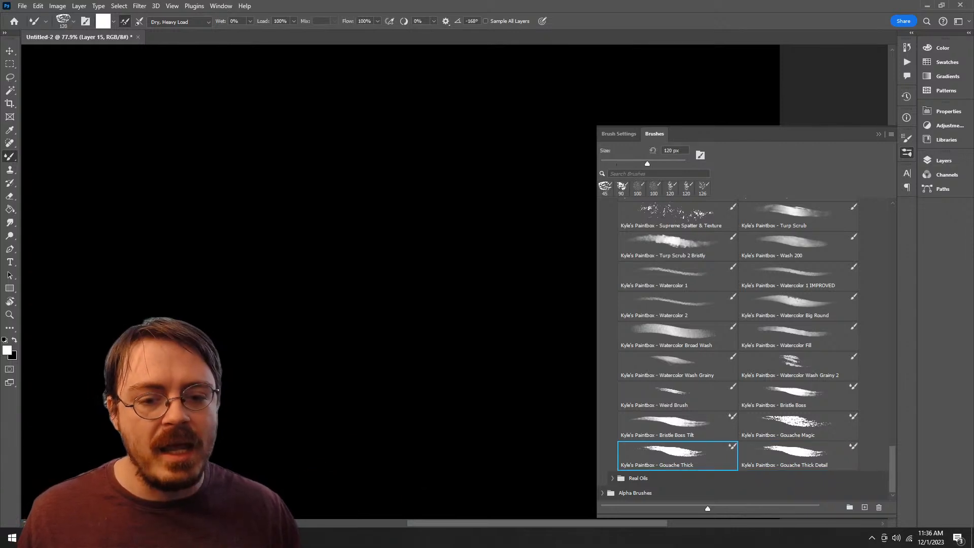
mouse_move(436, 204)
mouse_down()
mouse_move(393, 370)
mouse_move(361, 263)
mouse_up()
key(ctrl+z)
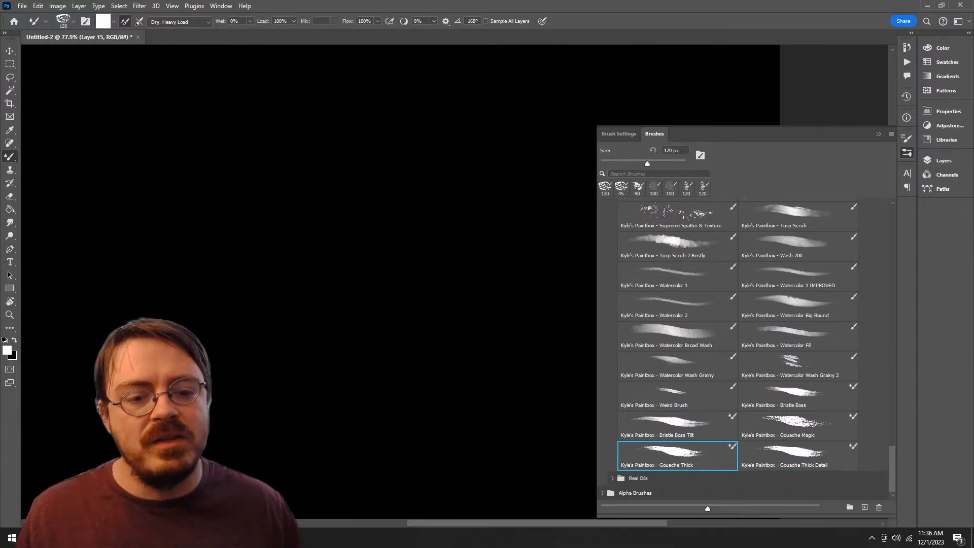
Step: Try strokes with the Bristle Boss Tilt and Weird Brush presets on Layer 15 and remove both
click(678, 425)
mouse_move(372, 188)
mouse_down()
mouse_move(345, 200)
mouse_move(365, 431)
mouse_move(269, 457)
mouse_up()
key(ctrl+z)
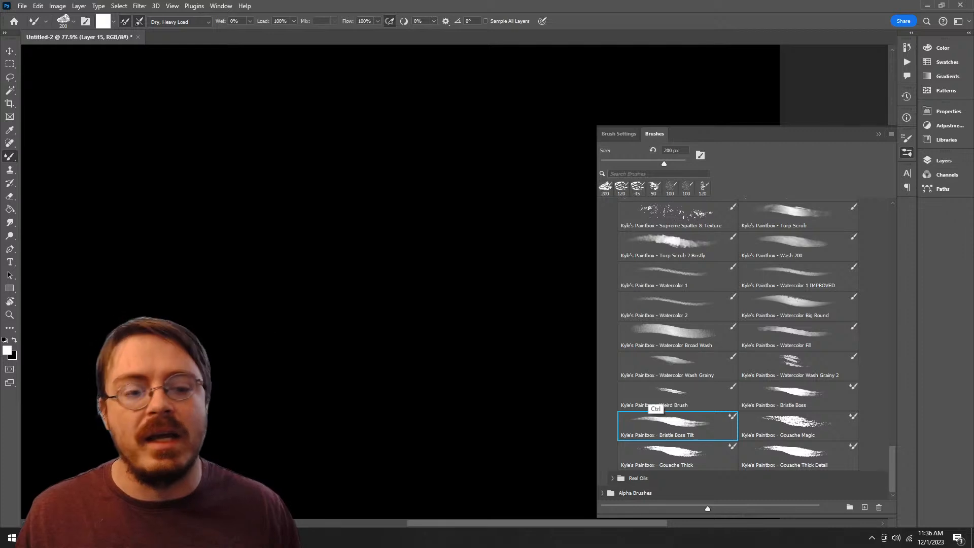
click(797, 425)
click(678, 395)
mouse_move(431, 192)
mouse_down()
mouse_move(348, 435)
mouse_move(304, 378)
mouse_up()
key(ctrl+z)
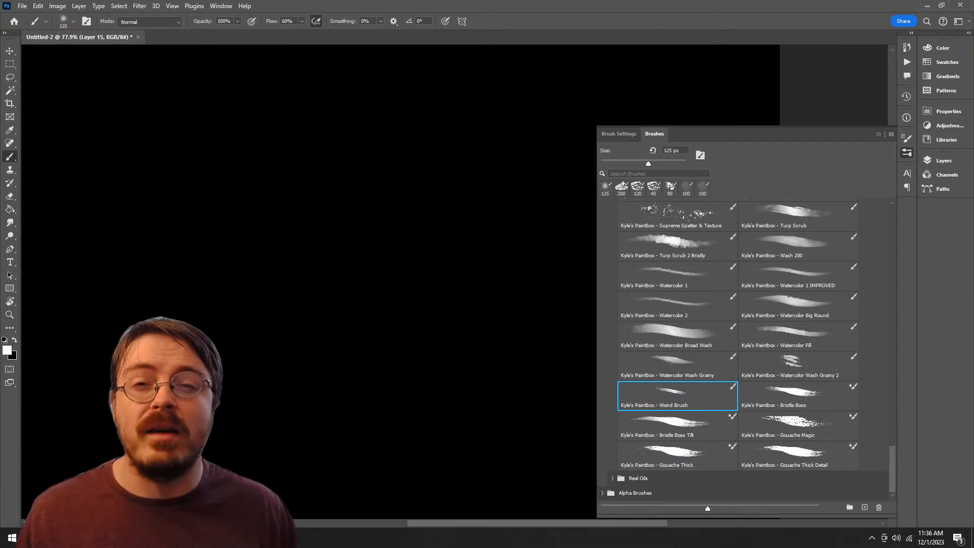
Step: Test the Watercolor Wash Grainy 2 and Turp Scrub 2 Bristly brushes on Layer 15 with one stroke each and undo both
click(797, 365)
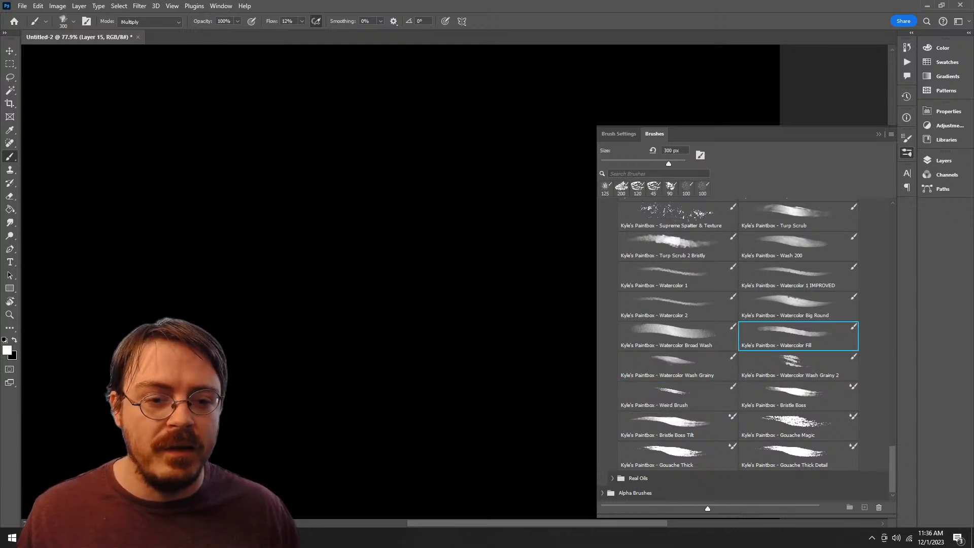
mouse_move(472, 212)
mouse_down()
mouse_move(451, 207)
mouse_move(441, 429)
mouse_move(360, 327)
mouse_up()
key(ctrl+z)
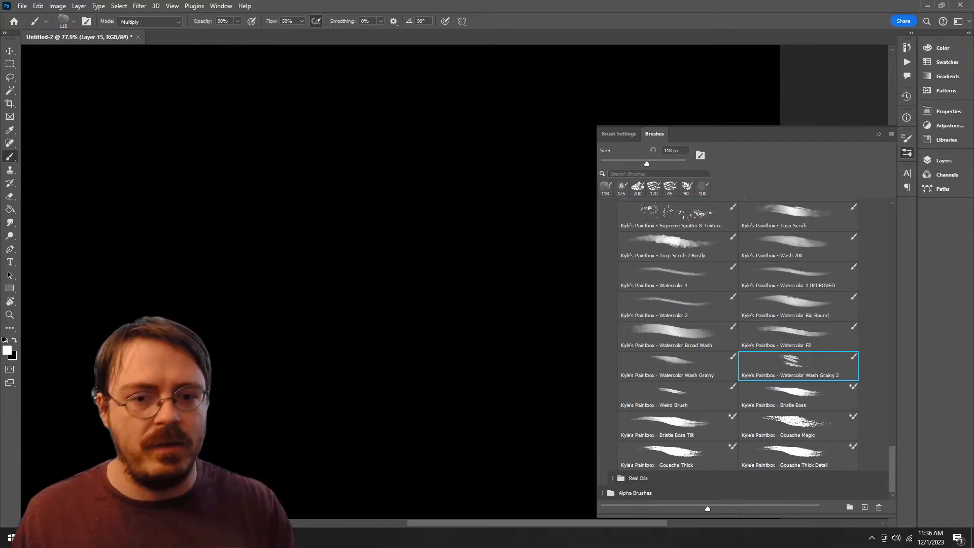
click(677, 246)
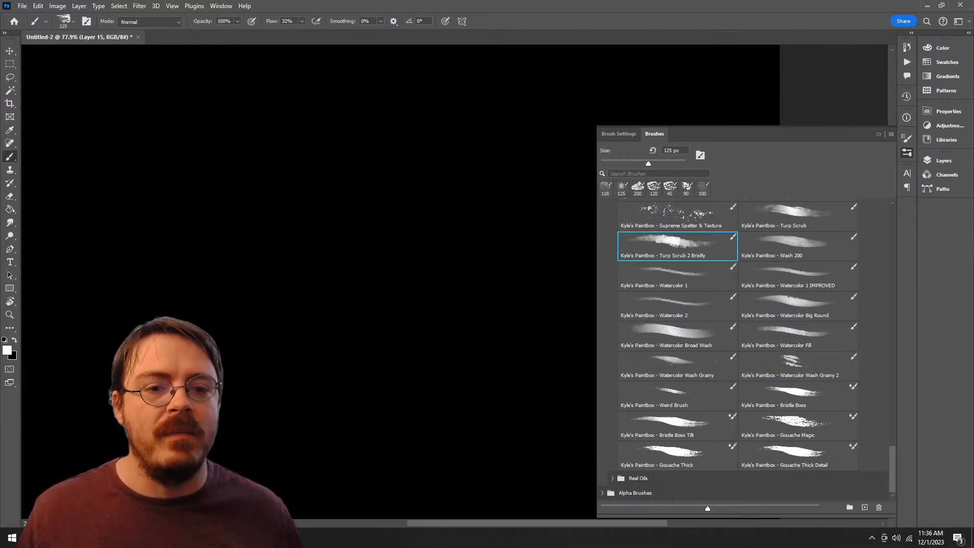
mouse_move(425, 233)
mouse_down()
mouse_move(333, 341)
mouse_move(388, 377)
mouse_up()
key(ctrl+z)
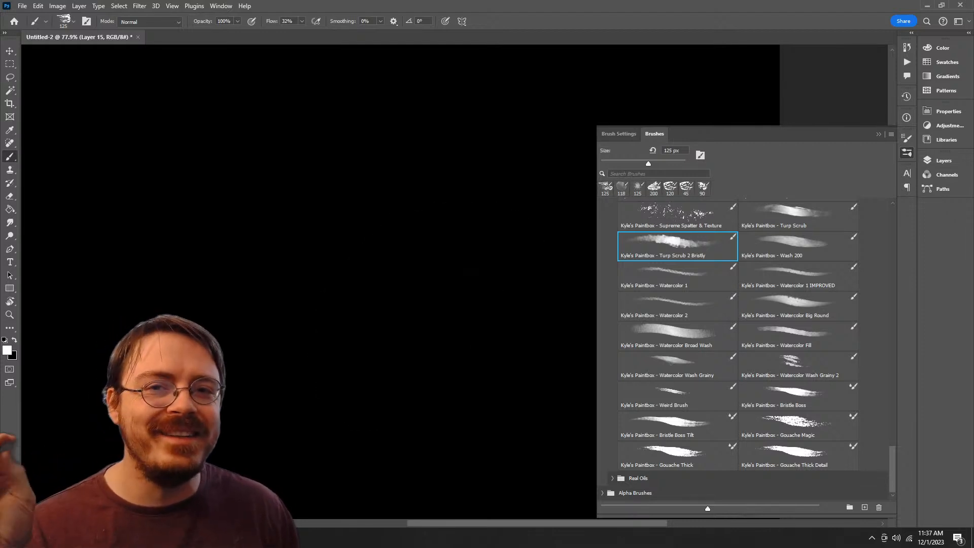
Step: Retest the Turp Scrub 2 Bristly brush with one long stroke on the black canvas and undo it
scroll(738, 349, up, 3)
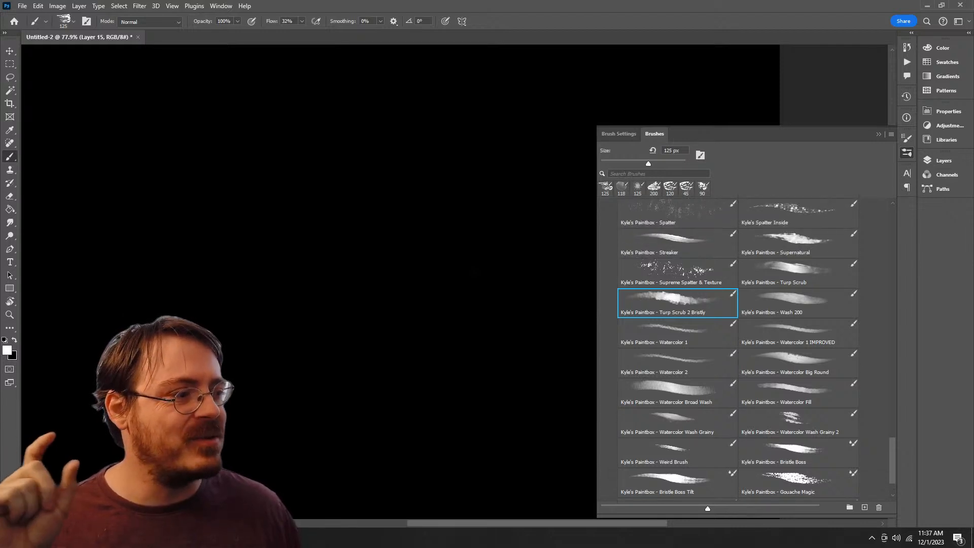
click(771, 403)
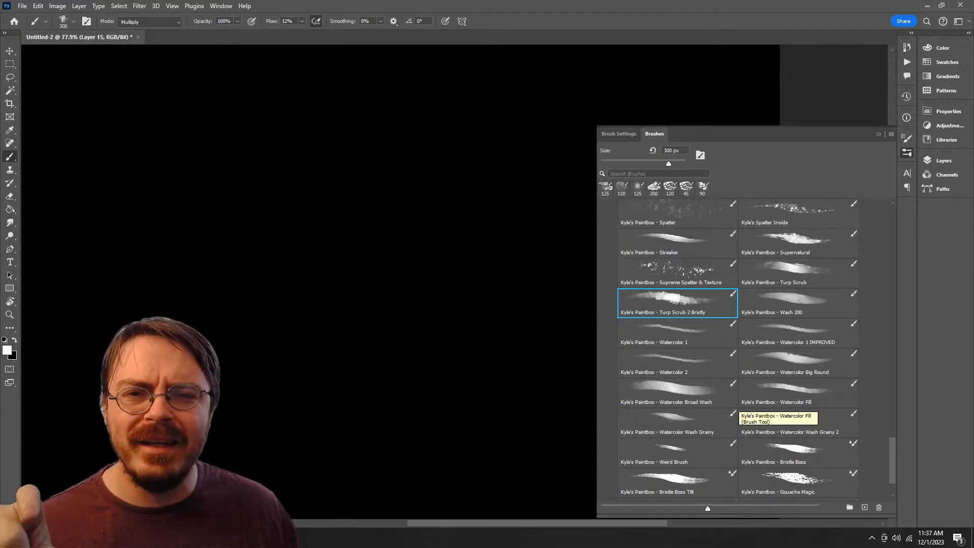
click(734, 386)
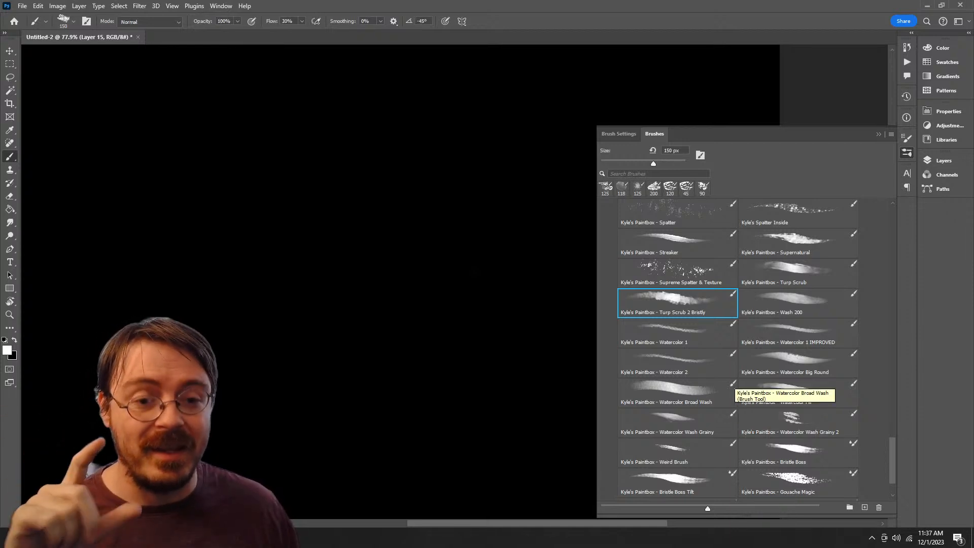
scroll(735, 355, up, 2)
click(698, 302)
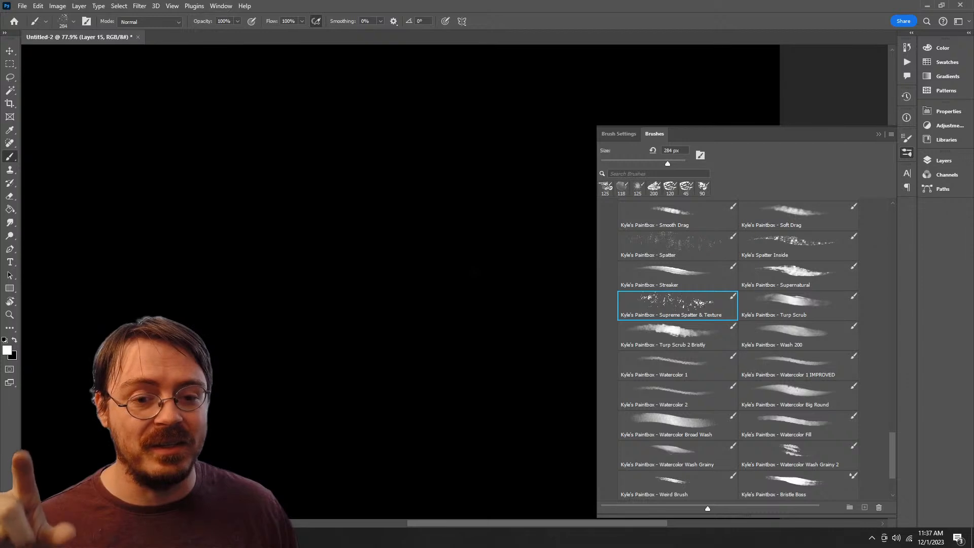
click(696, 334)
drag(428, 198, 433, 454)
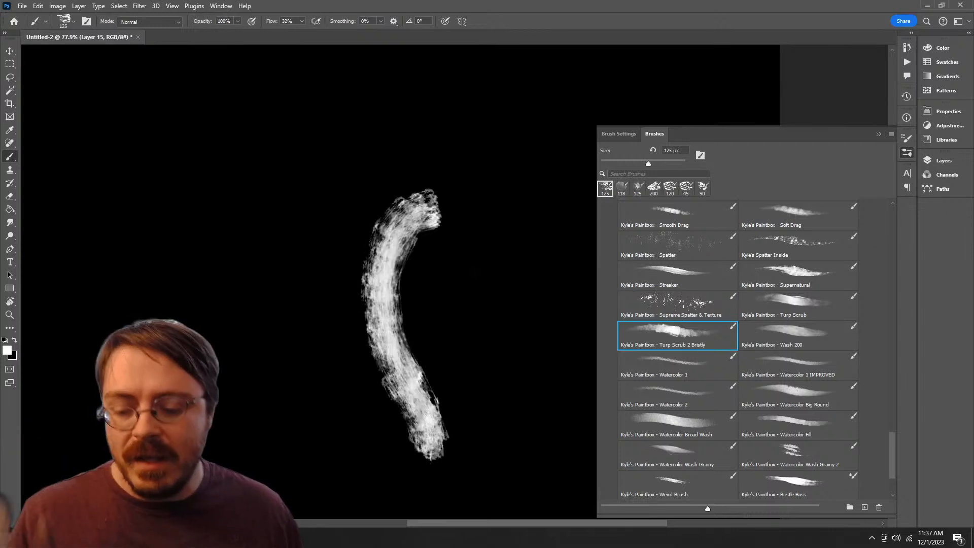
key(ctrl+z)
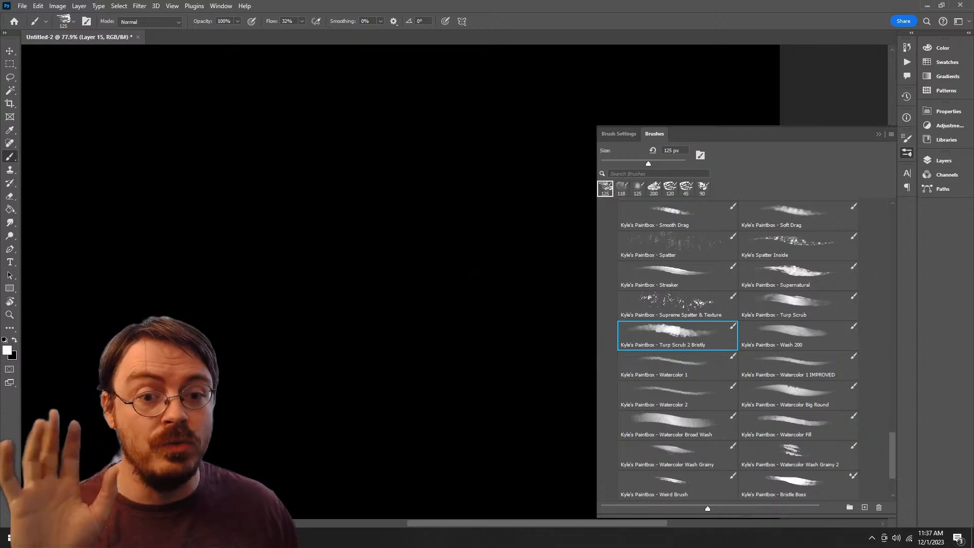
scroll(738, 350, up, 4)
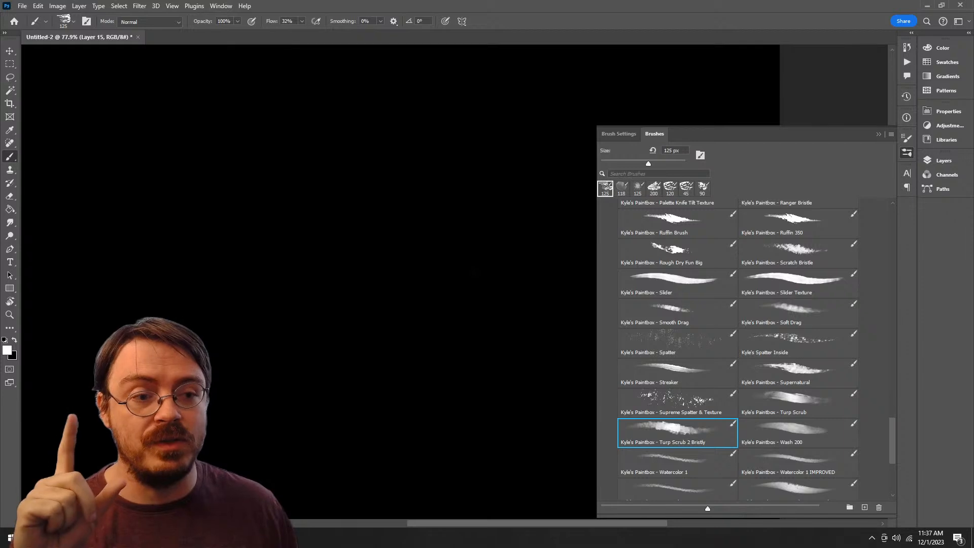
click(658, 344)
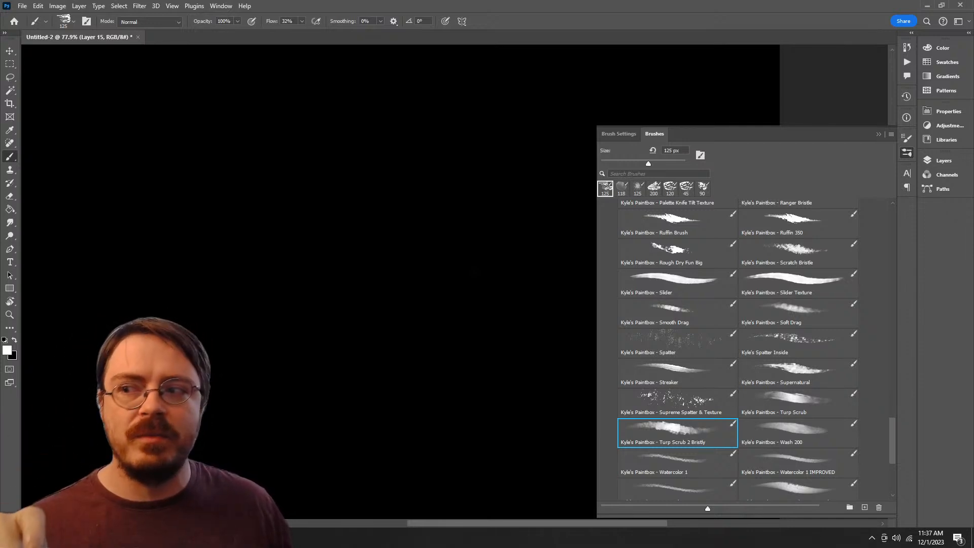
click(665, 315)
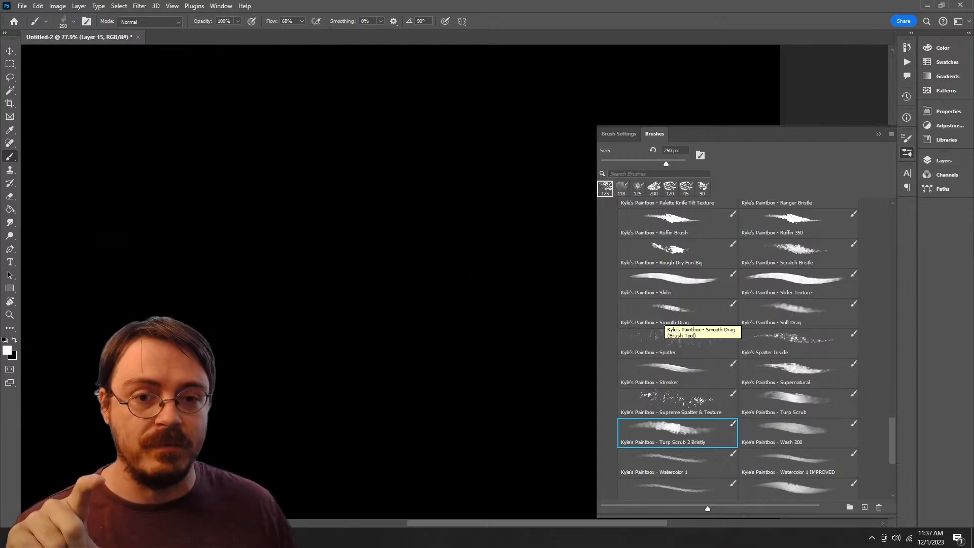
scroll(665, 314, up, 2)
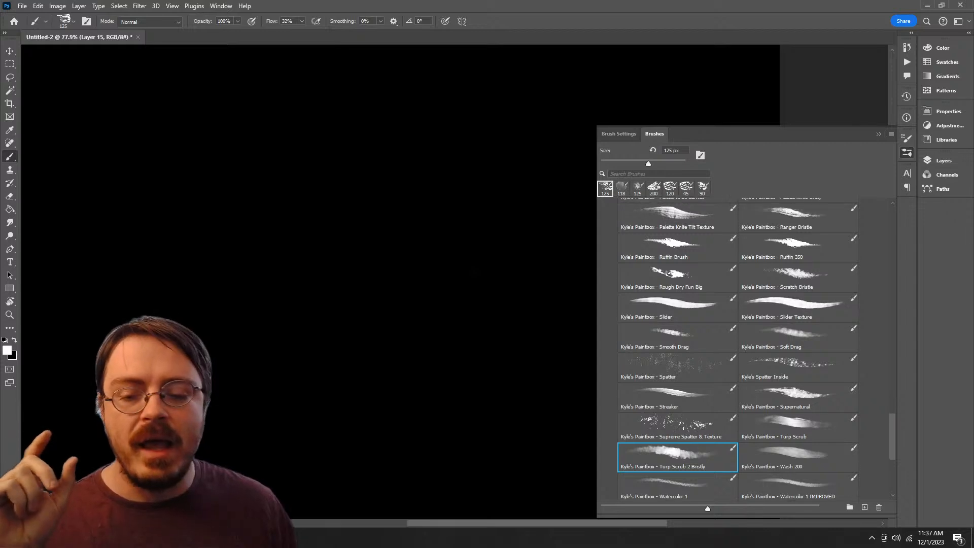
scroll(738, 350, up, 1)
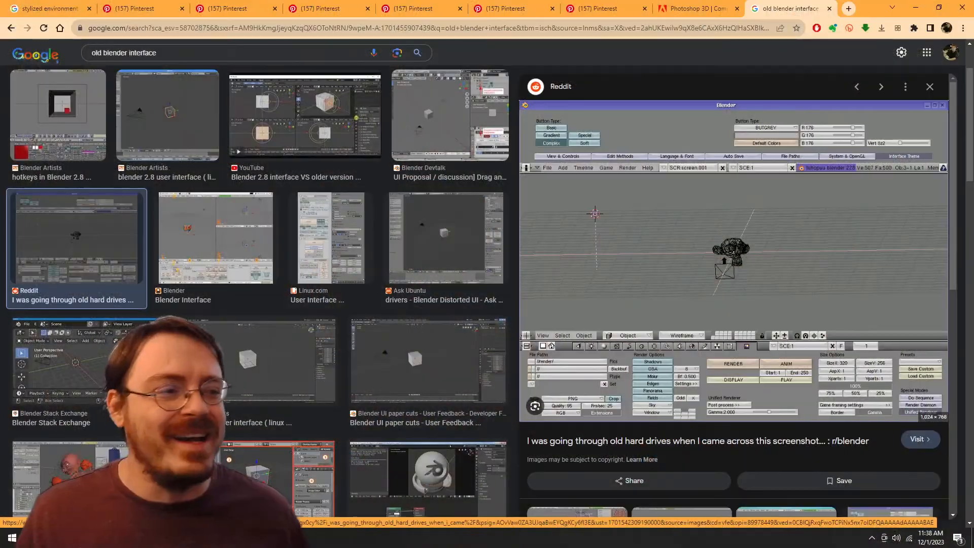
Step: Switch to Chrome and open the Reddit screenshot of the old Blender interface in a new tab for viewing
right_click(722, 300)
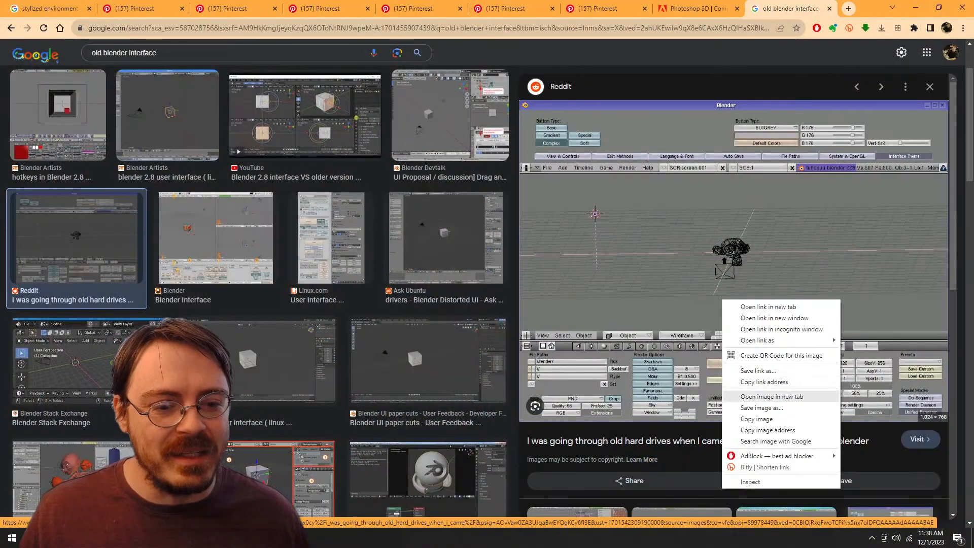
click(771, 396)
click(794, 9)
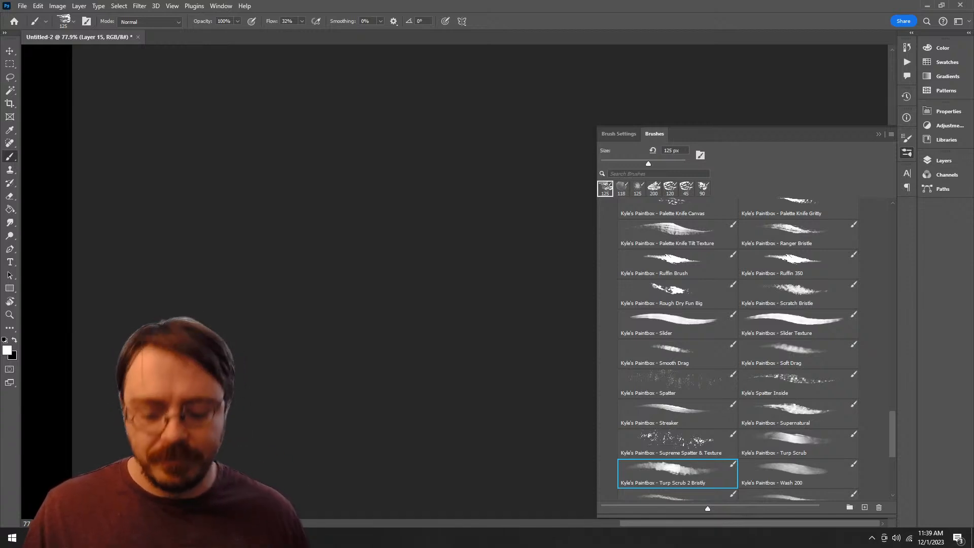
Step: Return to Photoshop, test the Rough Dry Fun Big brush with a stroke on the black canvas, and undo it
key(z)
drag(330, 323, 208, 323)
drag(208, 323, 468, 302)
drag(270, 298, 409, 178)
click(677, 294)
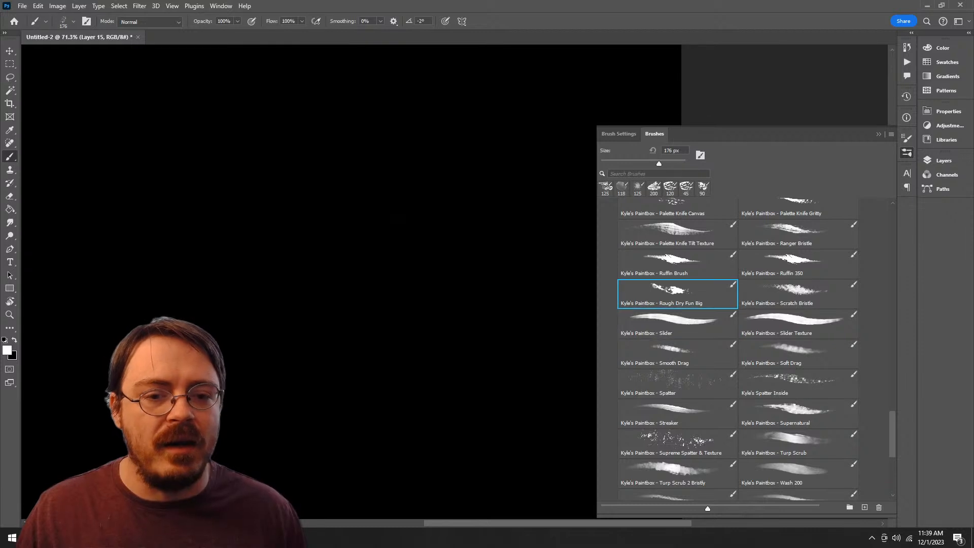
mouse_move(391, 158)
mouse_down()
mouse_move(288, 193)
mouse_move(331, 305)
mouse_up()
key(ctrl+z)
Step: Try the Ruffin Brush and Ruffin 350 presets with one stroke each on Layer 15 and undo both
click(677, 262)
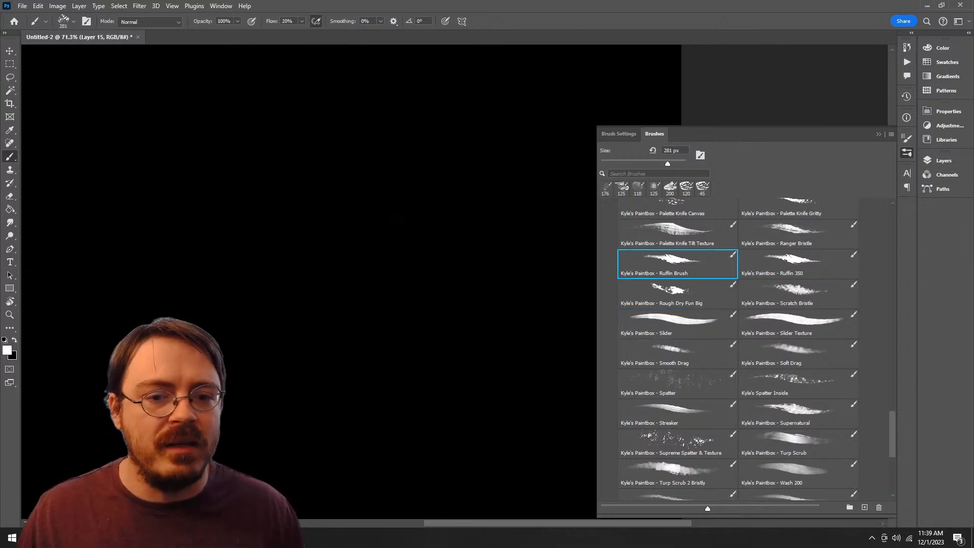
mouse_move(453, 161)
mouse_down()
mouse_move(420, 166)
mouse_move(250, 401)
mouse_move(345, 226)
mouse_up()
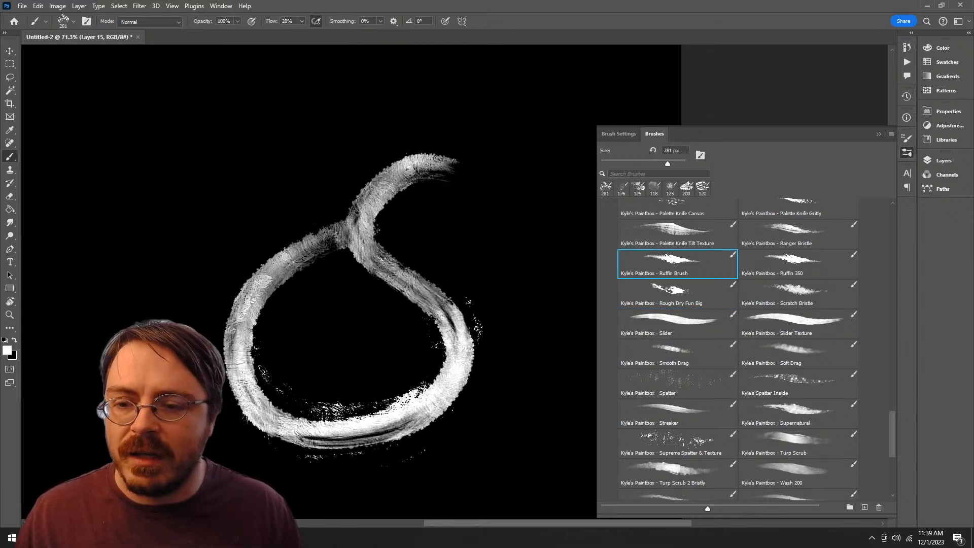
key(ctrl+z)
click(798, 263)
mouse_move(456, 294)
mouse_down()
mouse_move(461, 218)
mouse_move(324, 284)
mouse_move(446, 293)
mouse_up()
key(ctrl+z)
Step: Test the Ranger Bristle brush with a stroke, undo it, and move the brush into the Alpha Brushes group
click(797, 234)
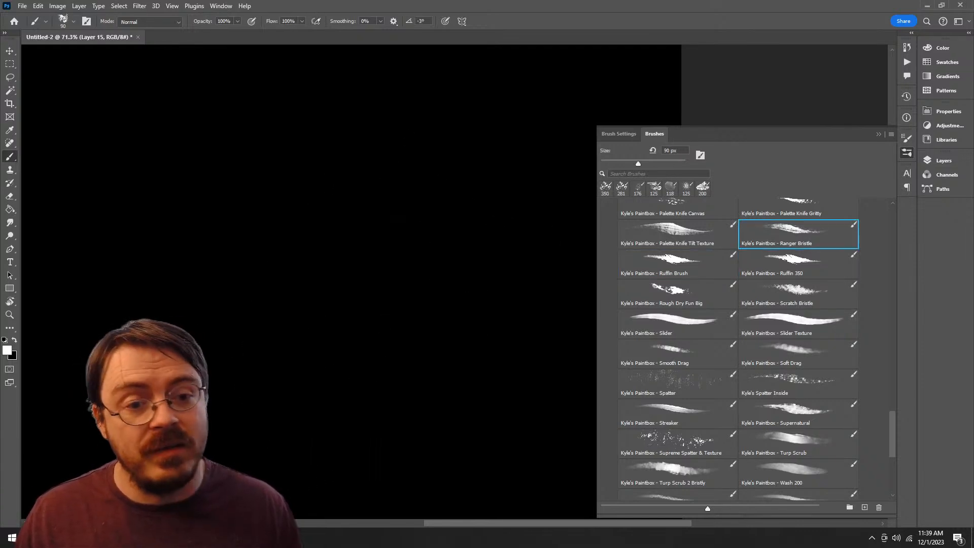
mouse_move(479, 175)
mouse_down()
mouse_move(435, 334)
mouse_move(360, 292)
mouse_up()
key(ctrl+z)
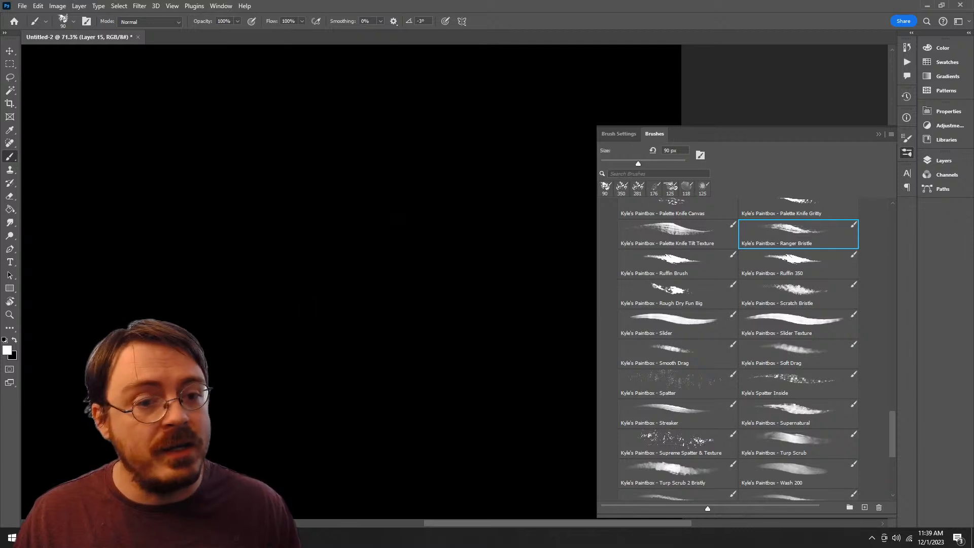
mouse_move(798, 233)
mouse_down()
mouse_move(817, 322)
mouse_move(818, 484)
mouse_move(659, 479)
mouse_up()
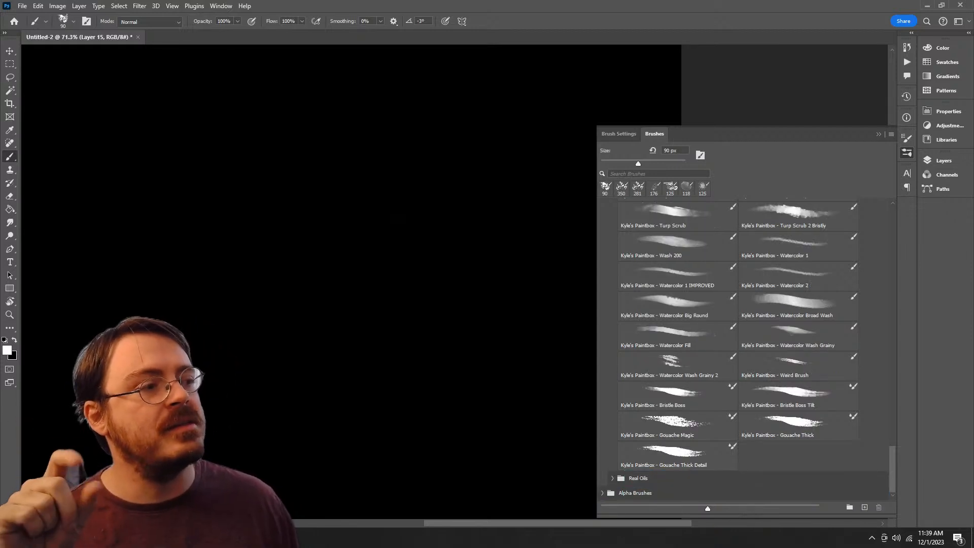
Step: Find the Gooey C brush in the Kyle's Paintbox set, test it with one stroke, and undo the stroke
scroll(737, 350, up, 15)
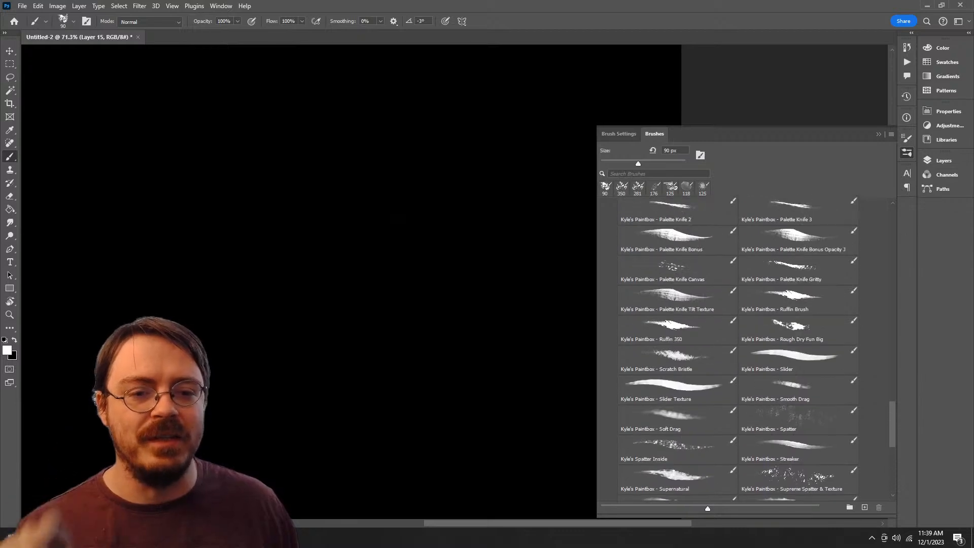
scroll(737, 350, up, 1)
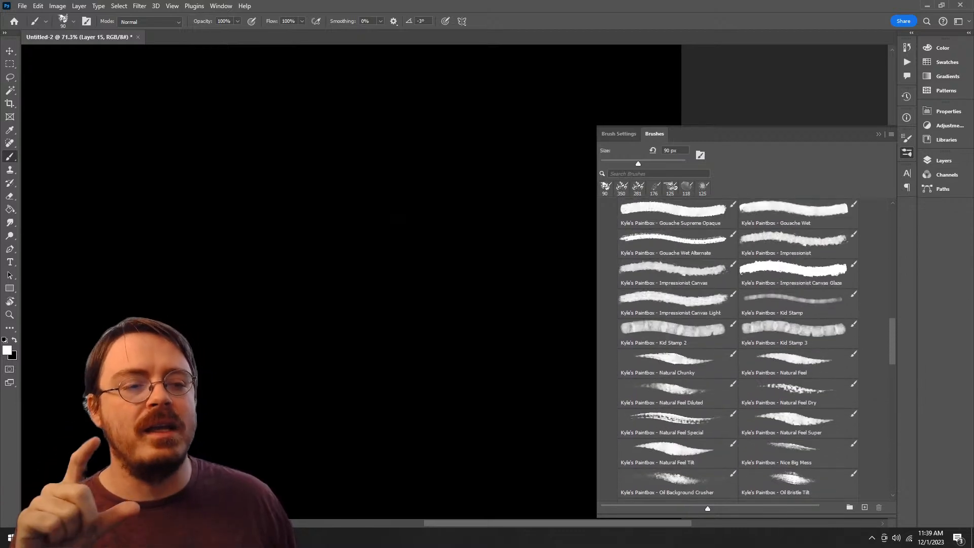
click(680, 391)
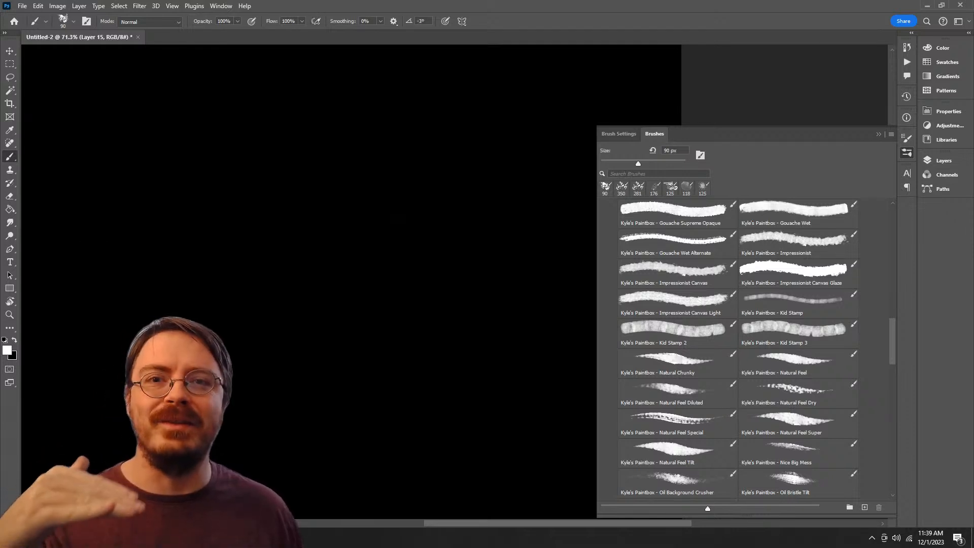
scroll(737, 349, up, 1)
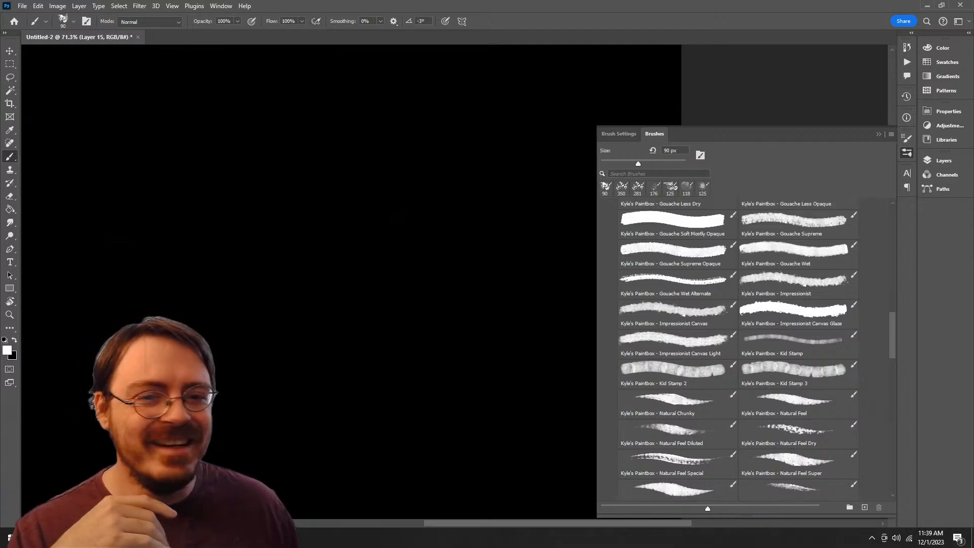
scroll(738, 350, up, 4)
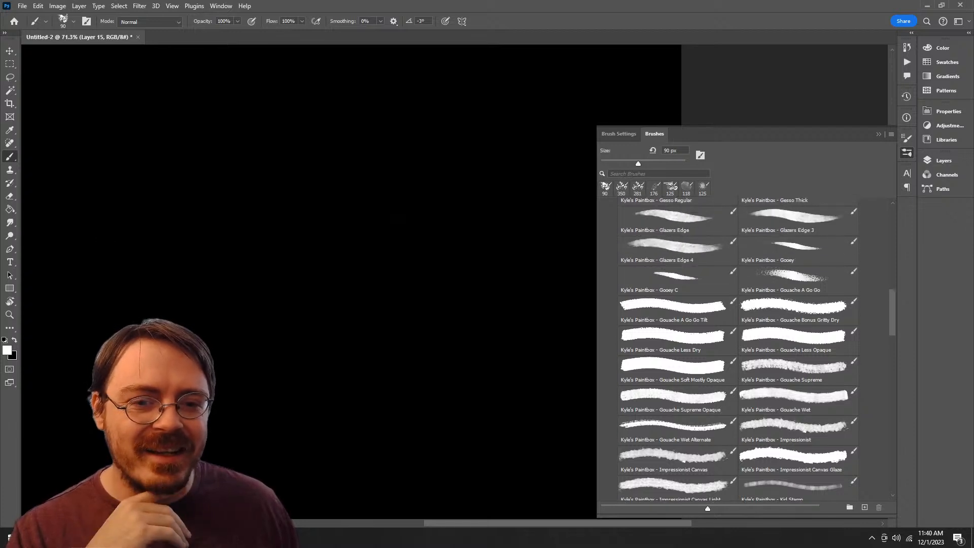
click(674, 279)
mouse_move(365, 167)
mouse_down()
mouse_move(332, 500)
mouse_move(409, 206)
mouse_up()
key(ctrl+z)
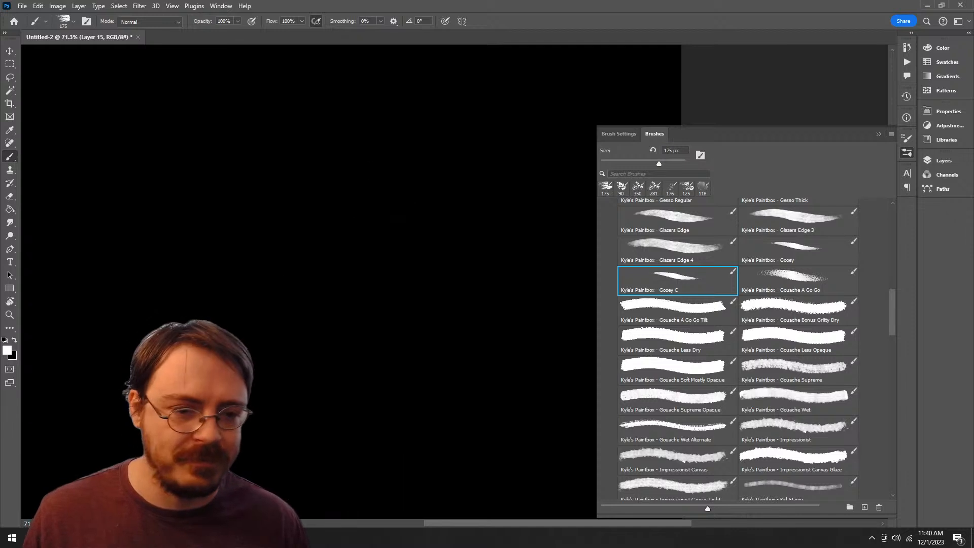
Step: Test the Fat Fun Spongy and Fence Painter brushes with one stroke each on the canvas and undo both
drag(892, 312, 892, 284)
click(798, 315)
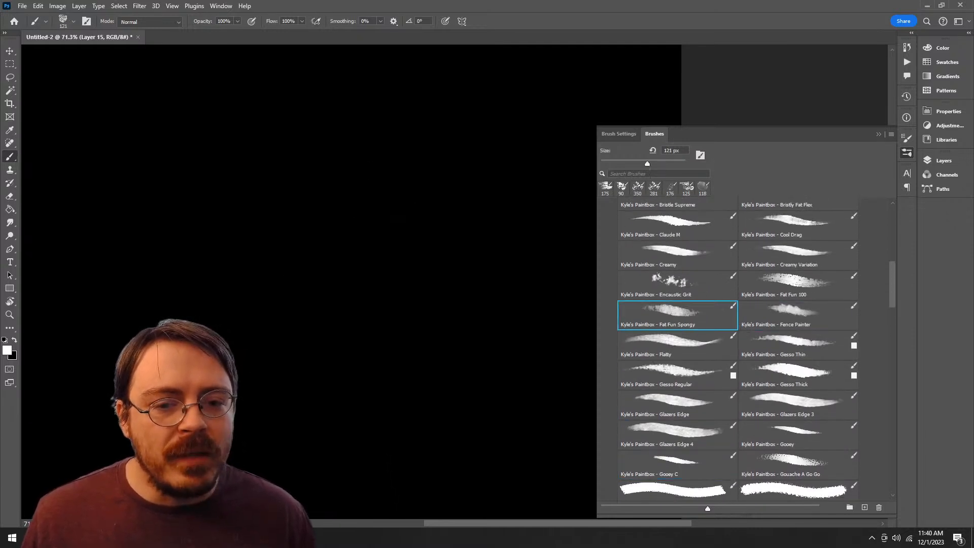
mouse_move(472, 180)
mouse_down()
mouse_move(459, 363)
mouse_move(299, 469)
mouse_up()
key(ctrl+z)
mouse_move(452, 192)
mouse_down()
mouse_move(476, 317)
mouse_move(328, 317)
mouse_up()
key(ctrl+z)
Step: Compare the Encaustic Grit and Fat Fun 100 brushes with a test stroke each, undoing both
click(677, 284)
mouse_move(431, 271)
mouse_down()
mouse_move(482, 352)
mouse_move(442, 274)
mouse_up()
key(ctrl+z)
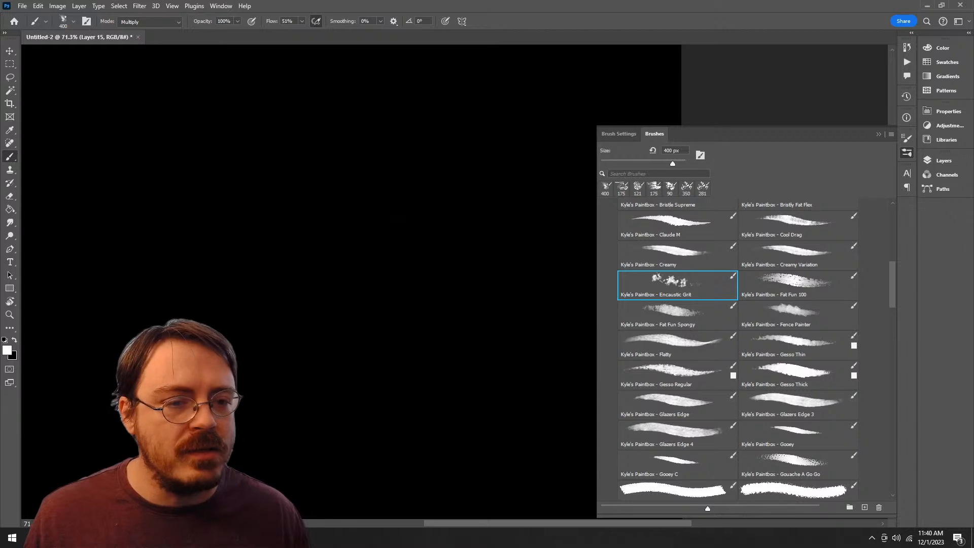
click(798, 285)
mouse_move(427, 231)
mouse_down()
mouse_move(414, 330)
mouse_move(492, 238)
mouse_up()
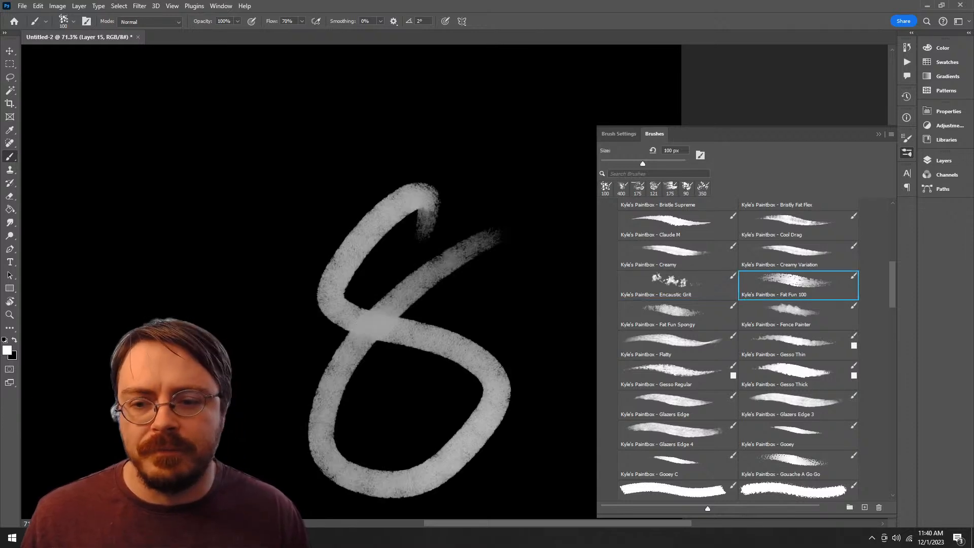
key(ctrl+z)
Step: Test the Bristle Pull Sparse brush from the Paintbox set with one stroke on the canvas and undo it
scroll(738, 350, up, 5)
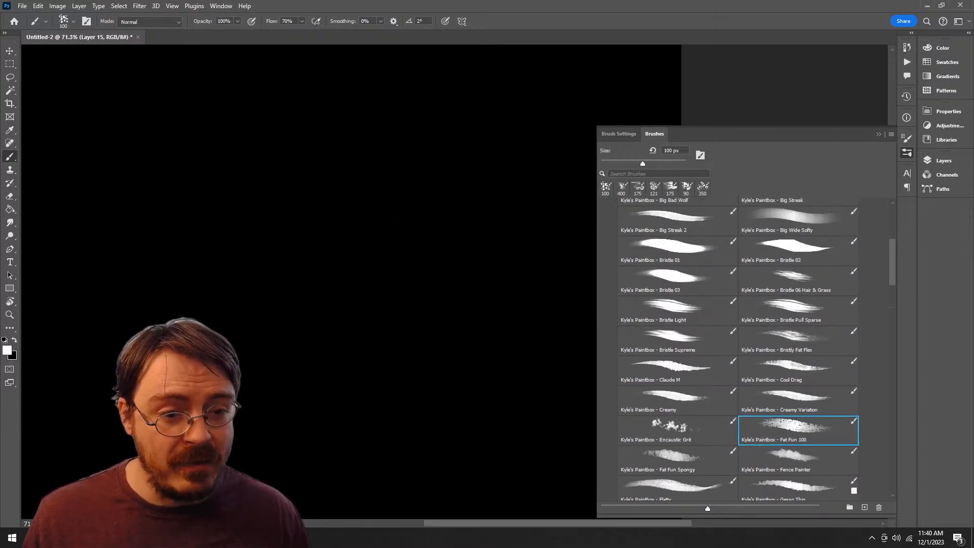
click(798, 311)
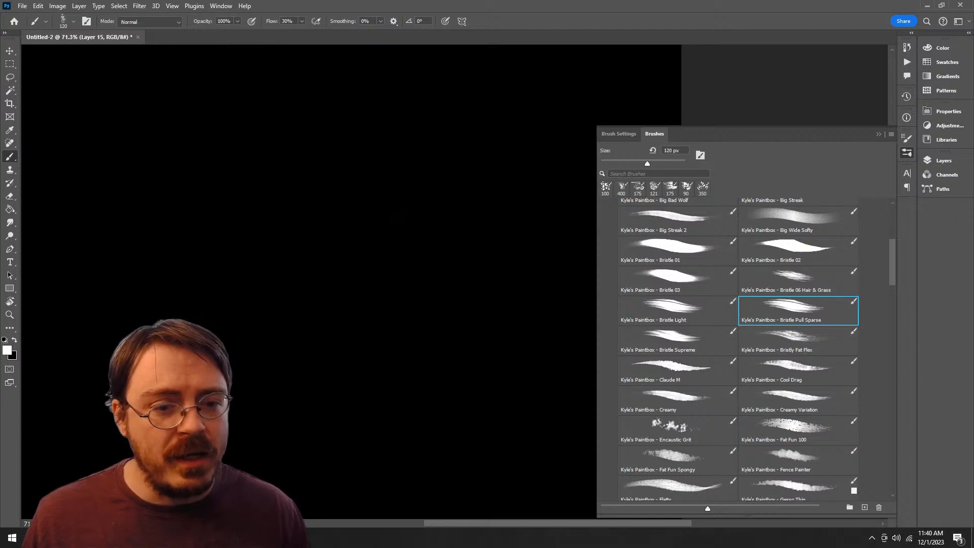
mouse_move(469, 194)
mouse_down()
mouse_move(436, 191)
mouse_move(324, 428)
mouse_move(350, 287)
mouse_up()
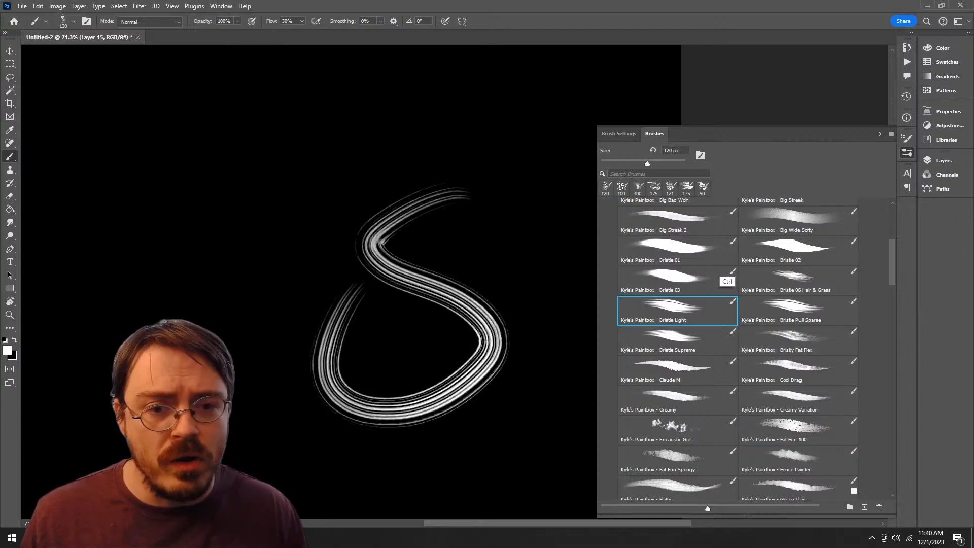
key(ctrl+z)
Step: Compare the Big Streak 2 and Big Bad Wolf brushes with one test stroke each and undo both strokes
click(677, 251)
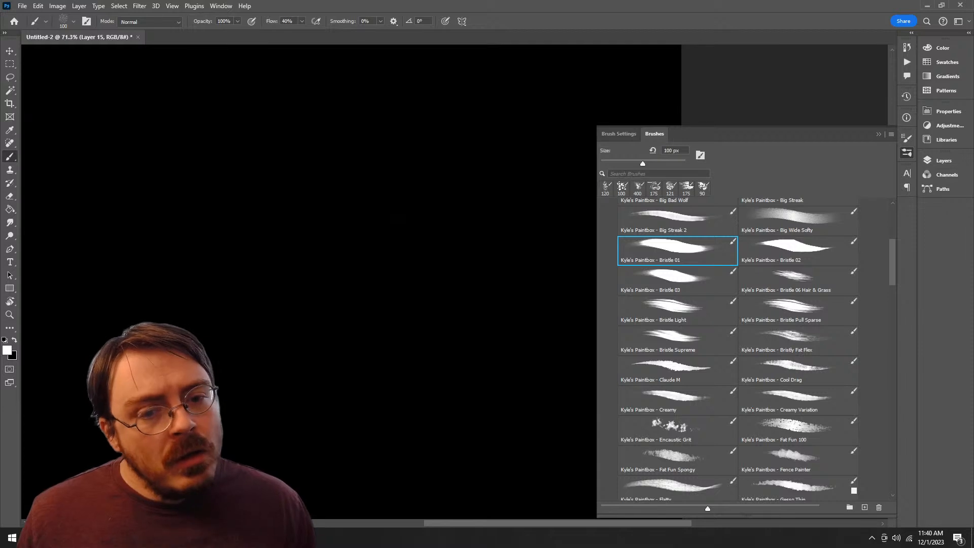
click(677, 221)
mouse_move(476, 198)
mouse_down()
mouse_move(452, 364)
mouse_move(350, 386)
mouse_up()
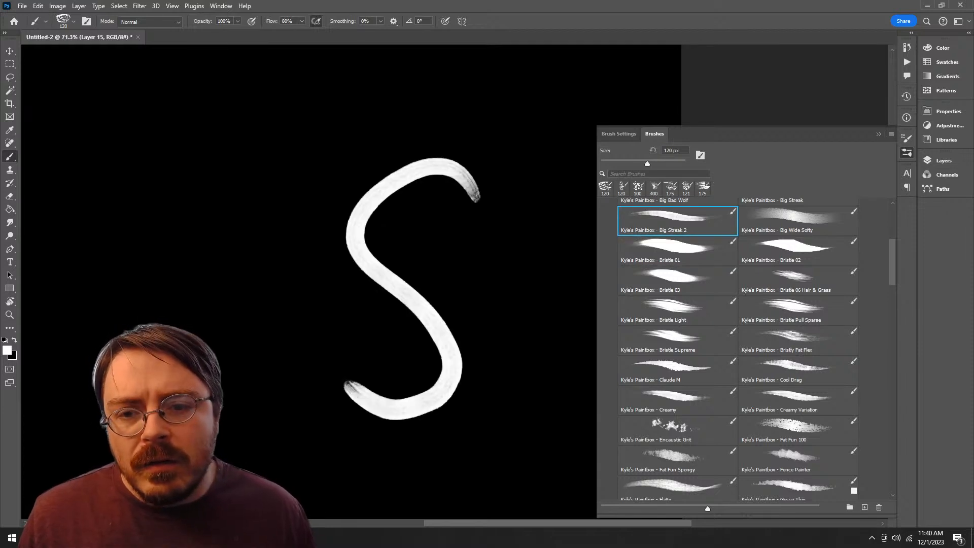
scroll(737, 350, up, 5)
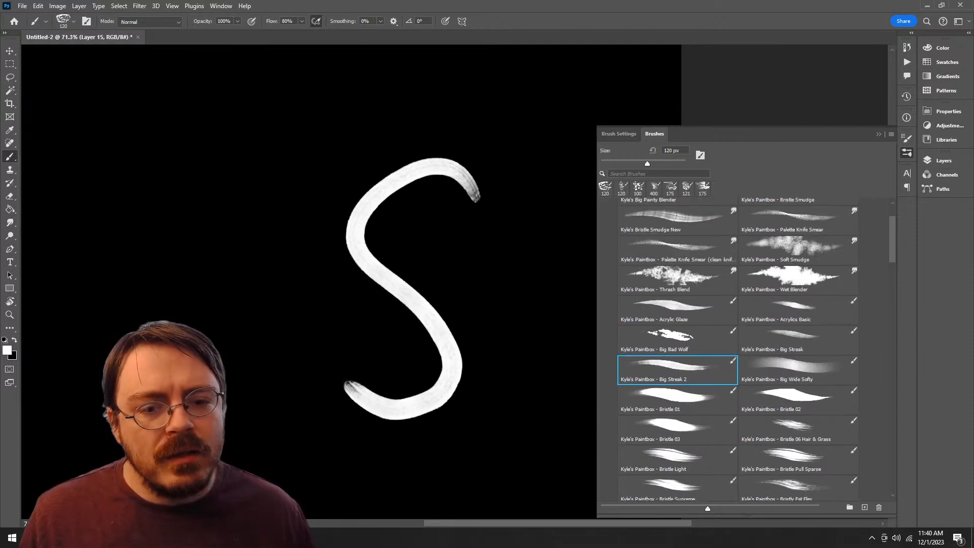
click(677, 340)
mouse_move(451, 241)
mouse_down()
mouse_move(398, 266)
mouse_move(324, 398)
mouse_up()
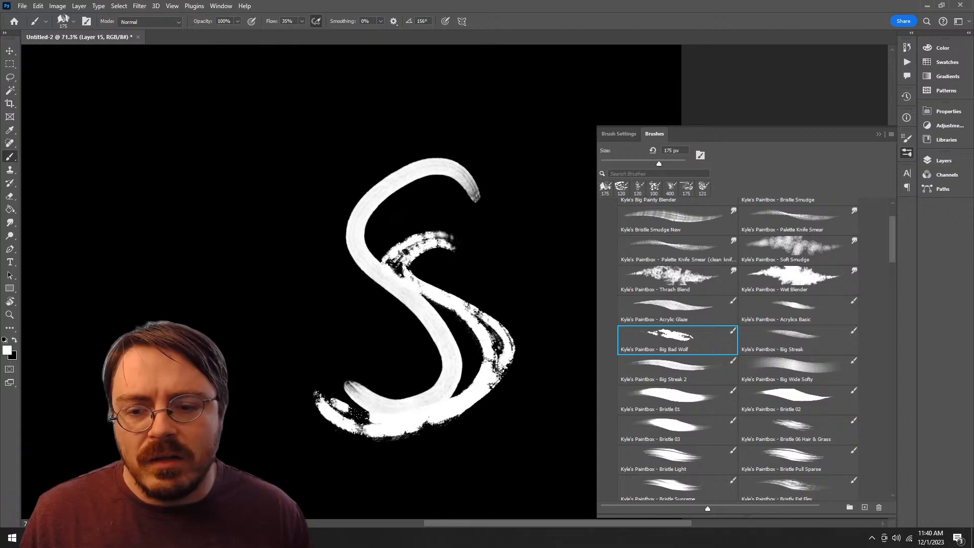
key(ctrl+z)
key(ctrl+z)
Step: Paint a test stroke with Acrylics Basic, smear it with Thrash Blend, and undo everything
key(comma)
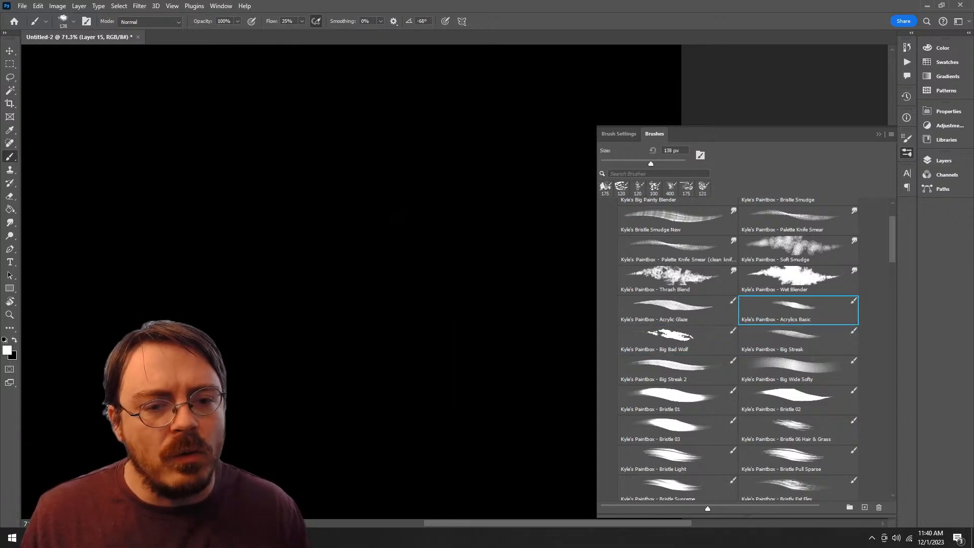
mouse_move(448, 200)
mouse_down()
mouse_move(445, 420)
mouse_move(325, 408)
mouse_up()
click(676, 280)
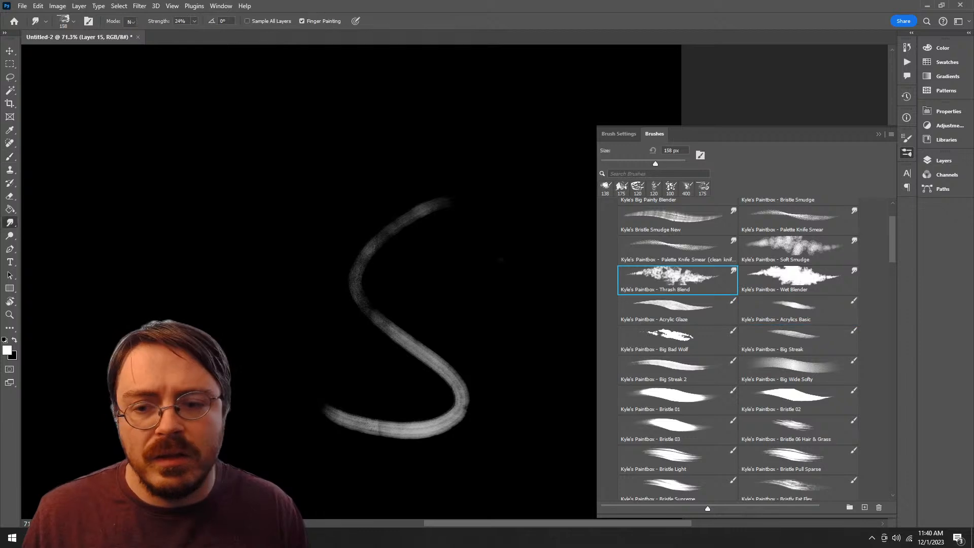
drag(395, 309, 378, 353)
drag(428, 398, 457, 436)
key(ctrl+z)
key(ctrl+z)
key(ctrl+z)
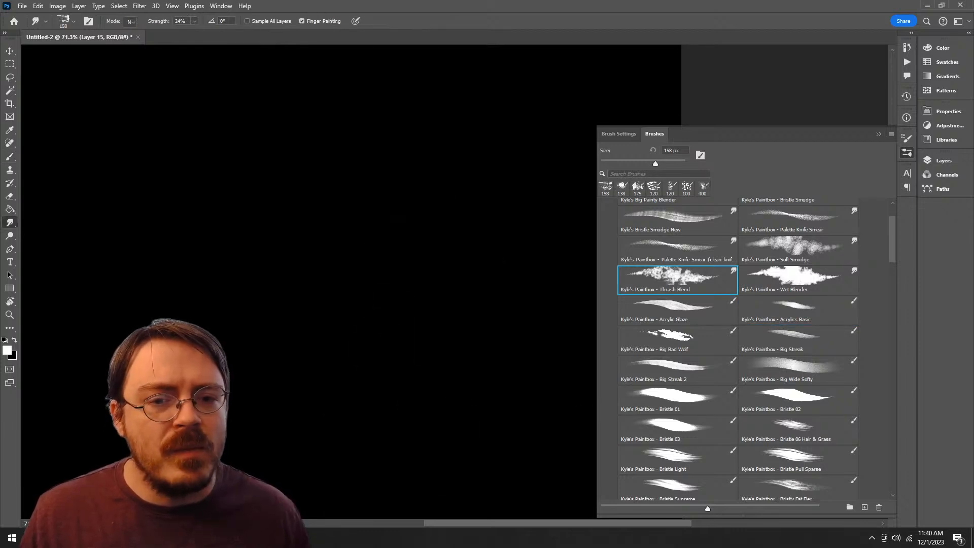
Step: Delete the Paintbox group and its brushes from the megapack
scroll(737, 350, up, 3)
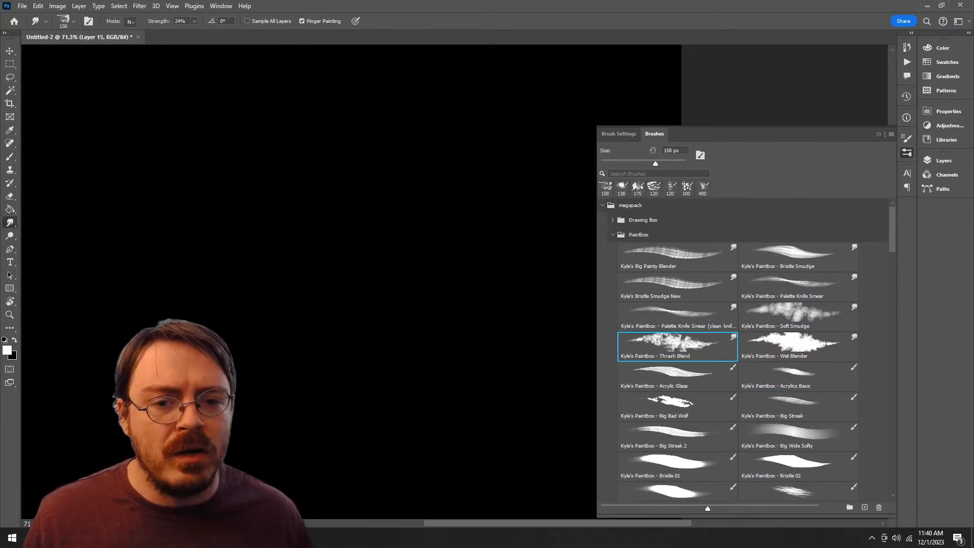
click(612, 234)
click(639, 234)
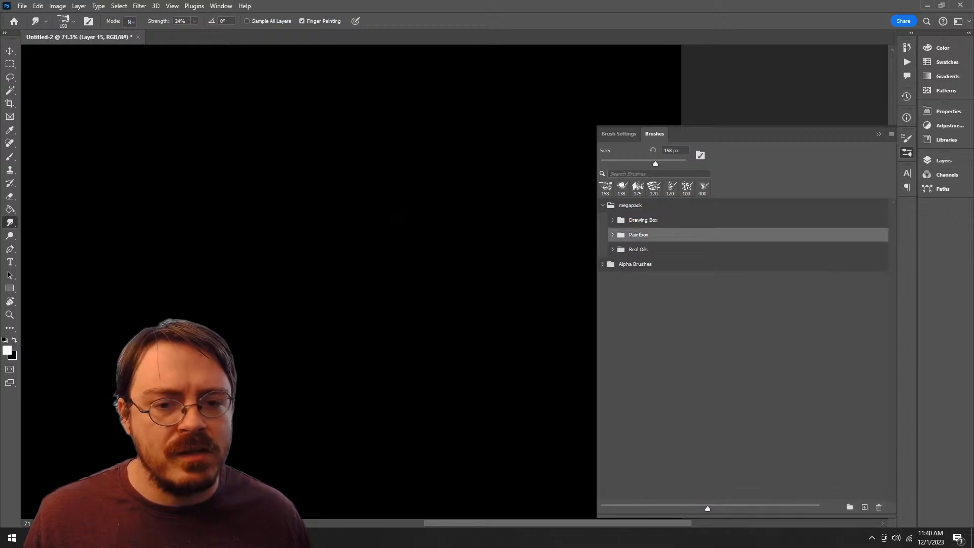
key(Delete)
key(Return)
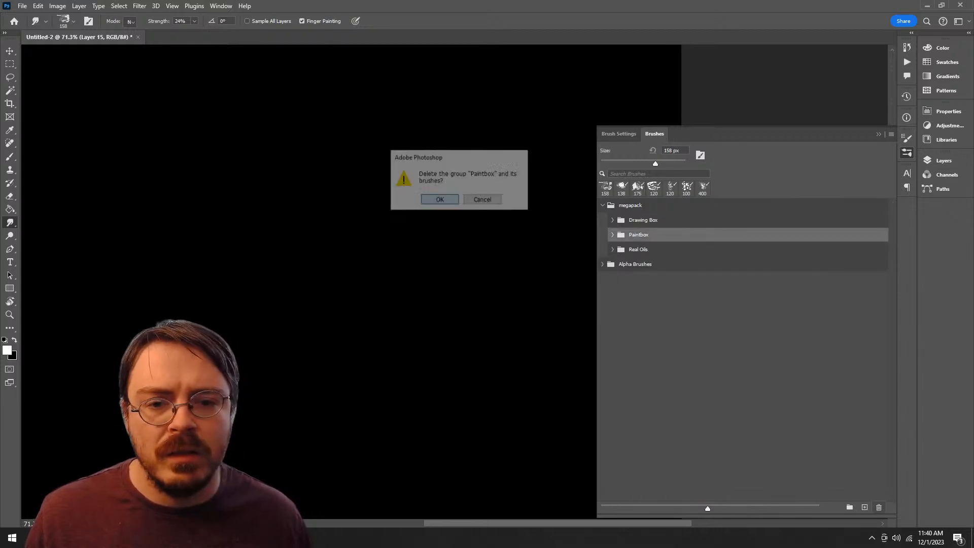
Step: Browse the brushes in the Drawing Box group of the megapack and collapse the group again
click(641, 220)
click(612, 220)
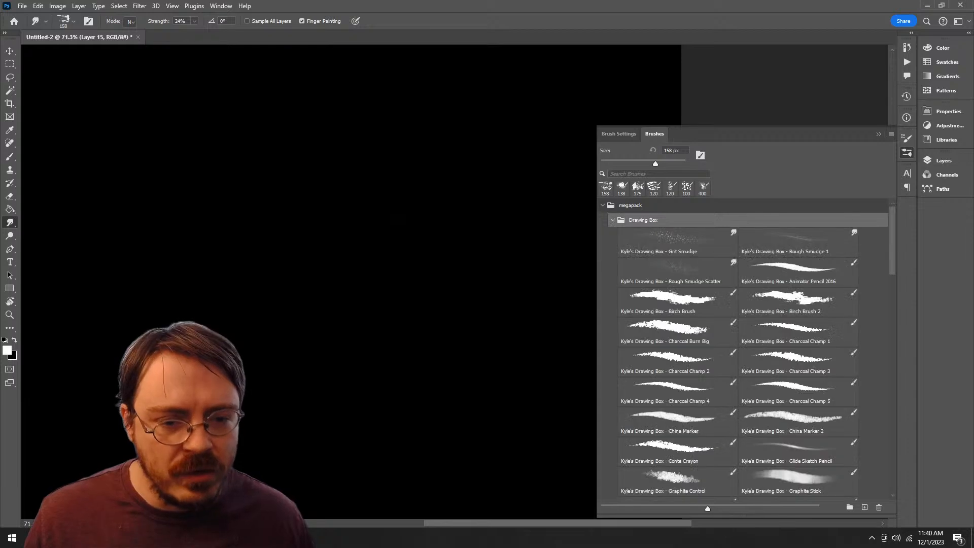
scroll(738, 330, down, 4)
scroll(738, 350, down, 6)
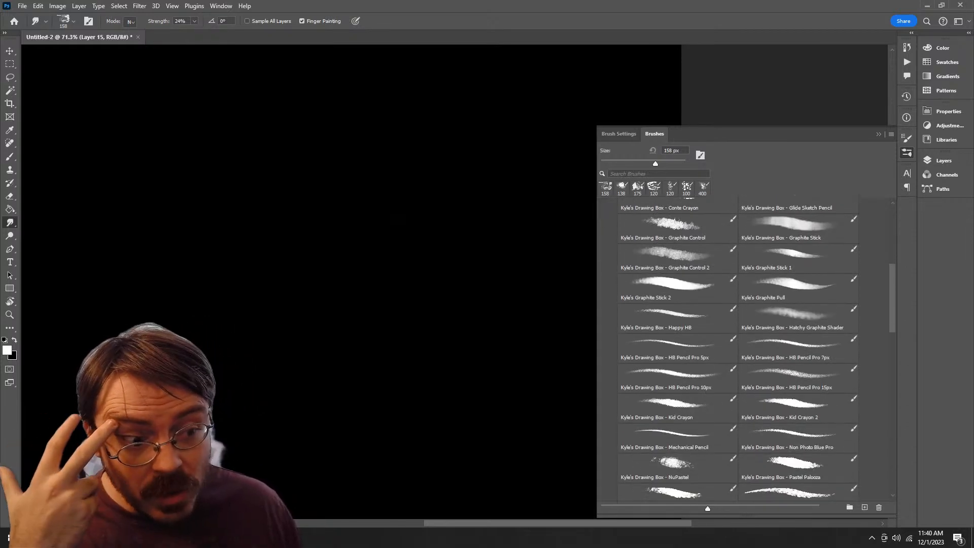
scroll(738, 350, down, 8)
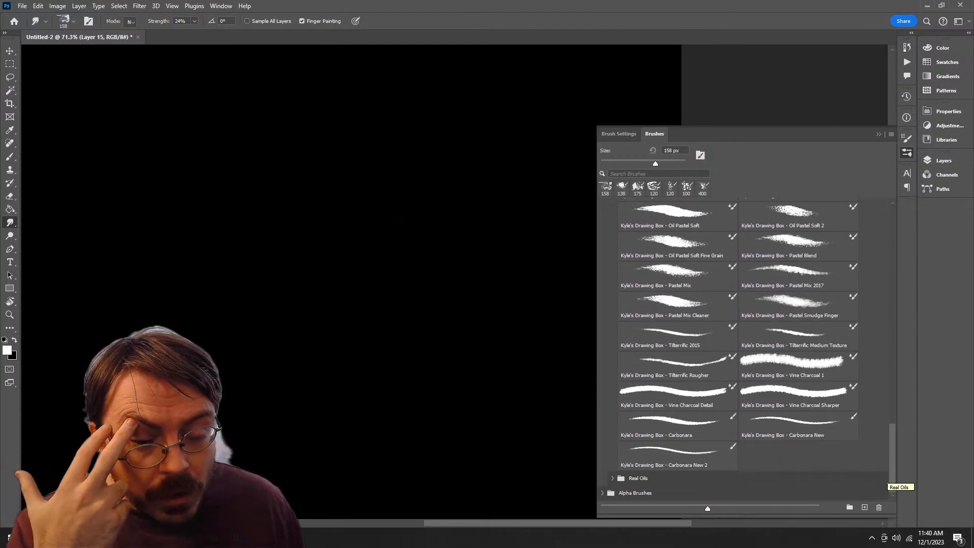
scroll(738, 350, up, 14)
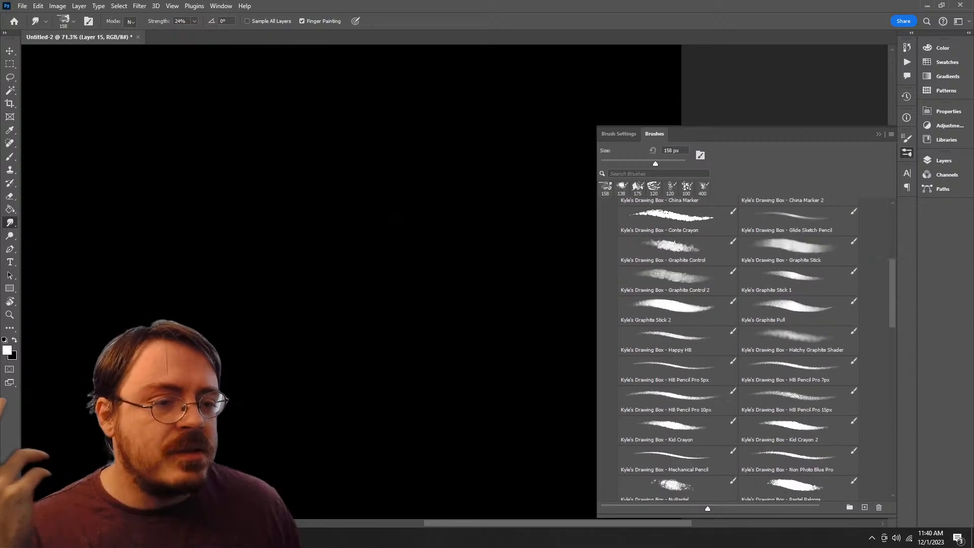
scroll(738, 349, up, 5)
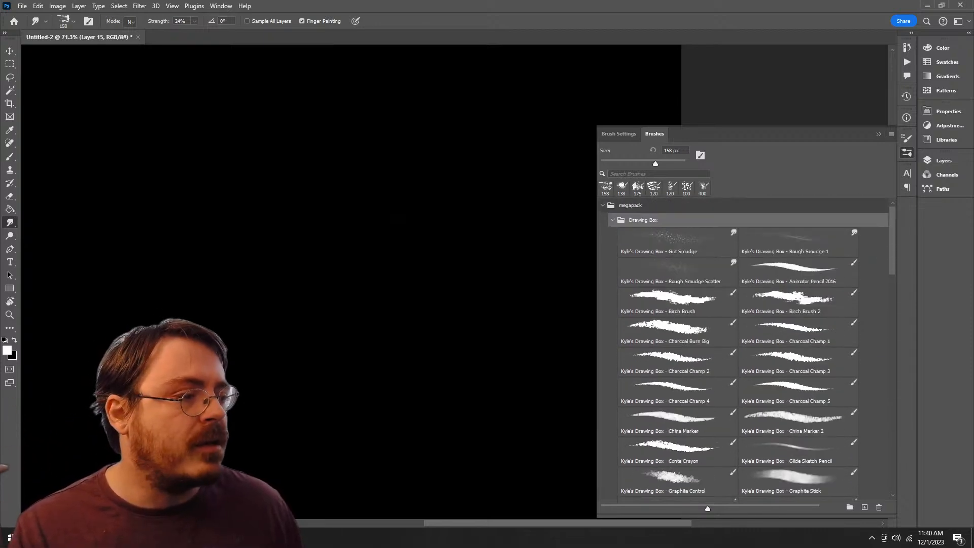
scroll(738, 350, down, 5)
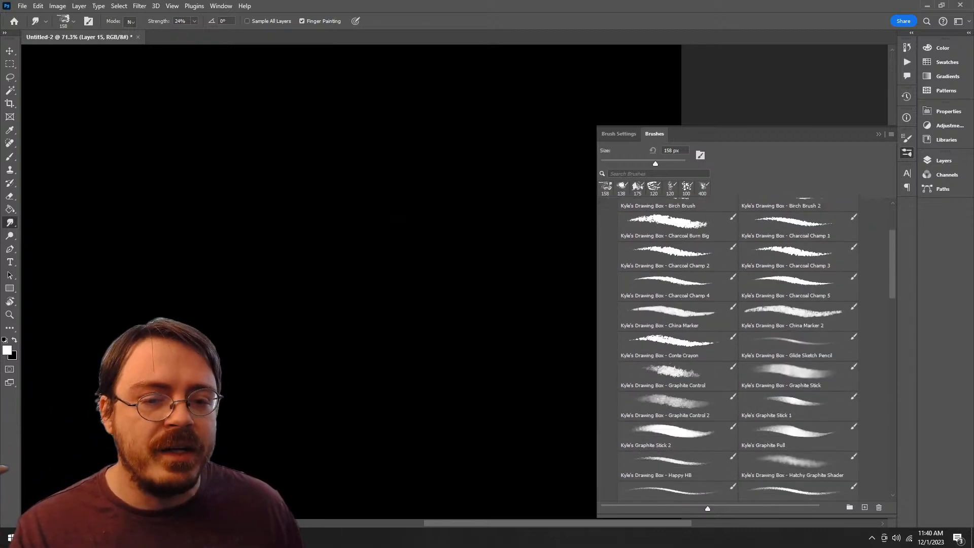
scroll(737, 350, up, 5)
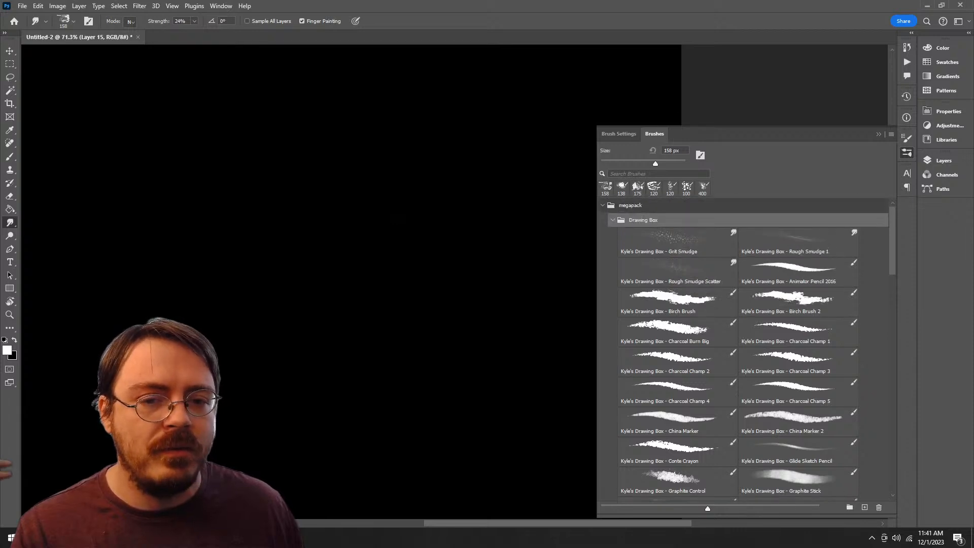
click(613, 220)
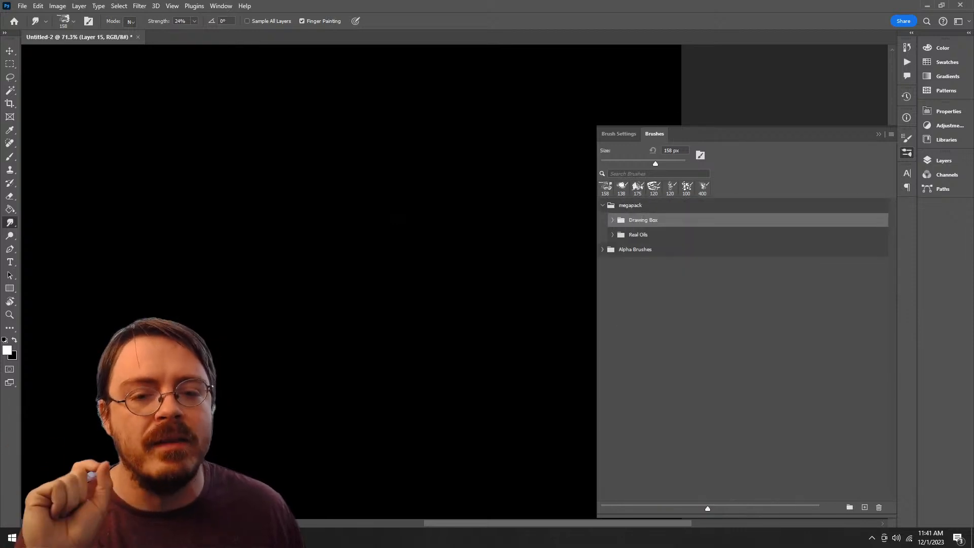
Step: Review the brushes collected in the Alpha Brushes group, fit the whole canvas in view, and show the document's layers
click(603, 250)
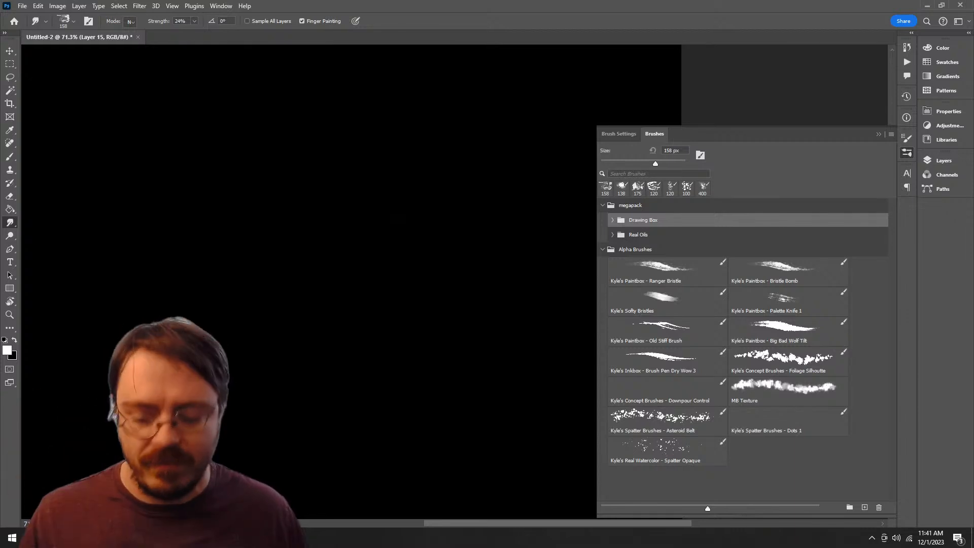
key(z)
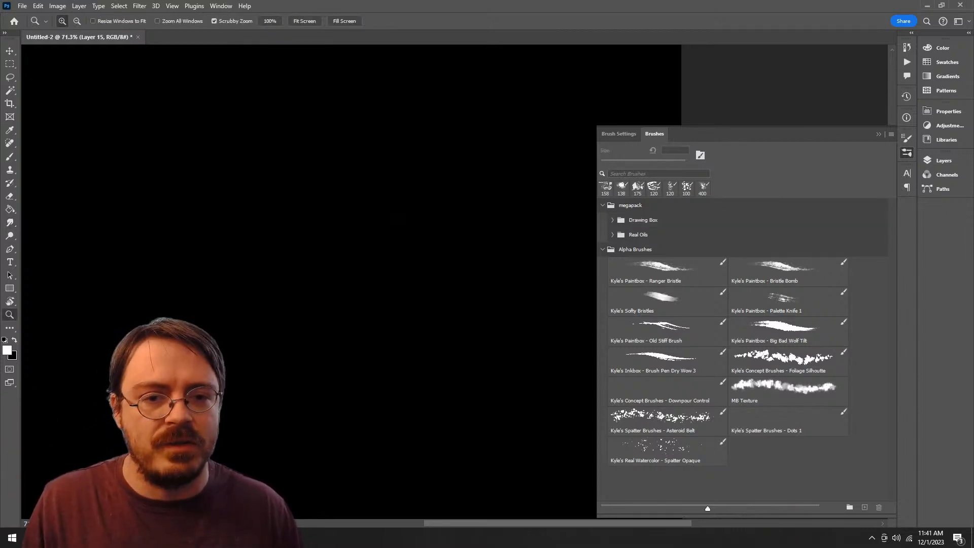
drag(441, 322, 427, 301)
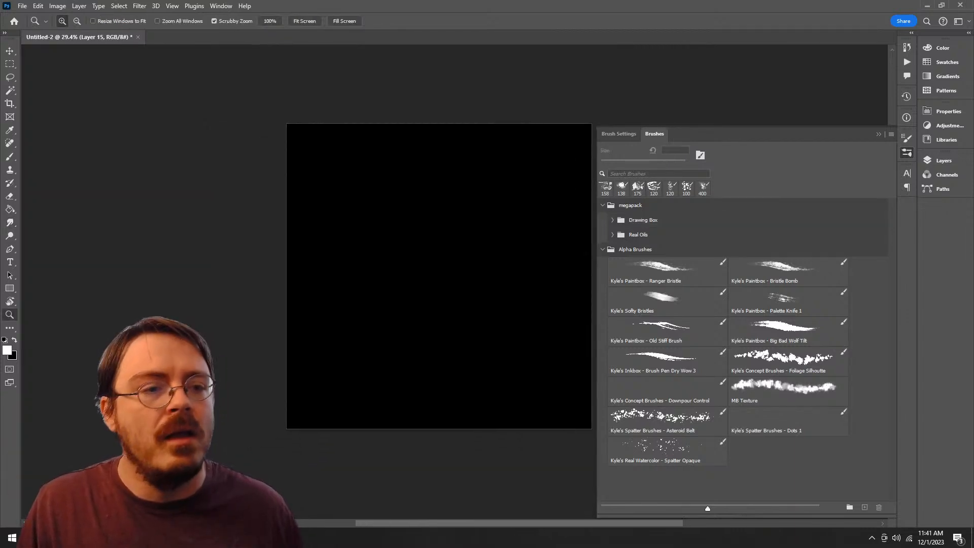
click(943, 160)
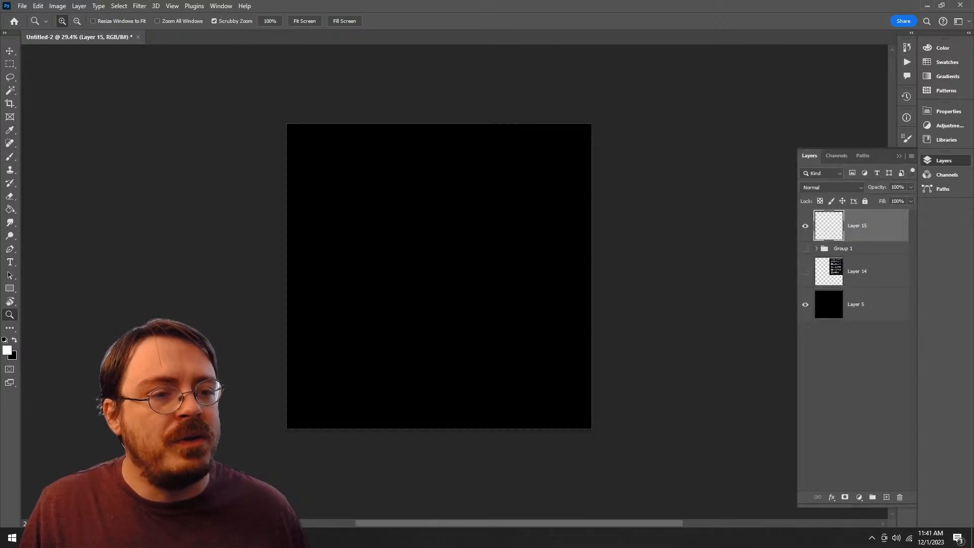
Step: Switch to the Unreal level and the Notepad list of foliage ideas to review them, and return to Photoshop
key(alt+Tab)
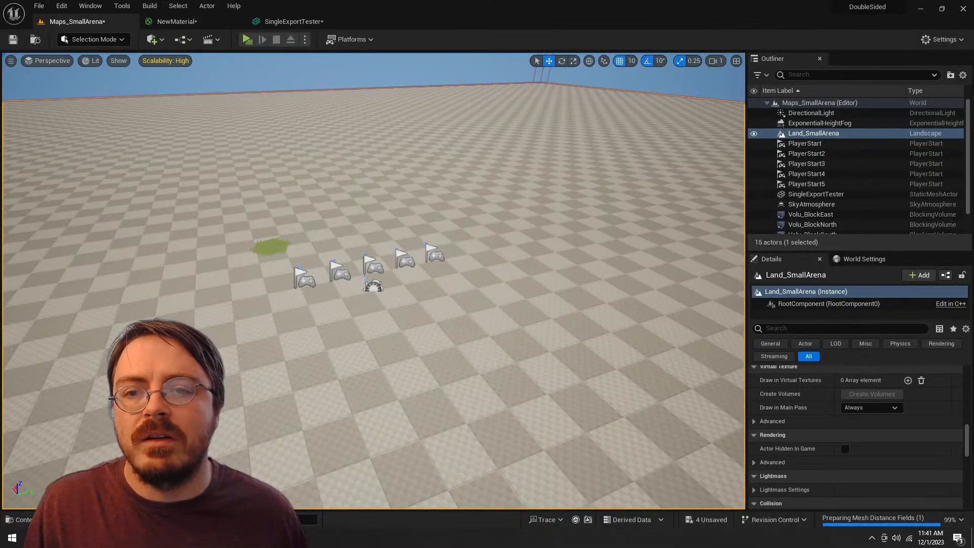
key(alt+Tab)
key(alt+Tab)
key(alt+Tab)
key(alt+Tab)
key(alt+Tab)
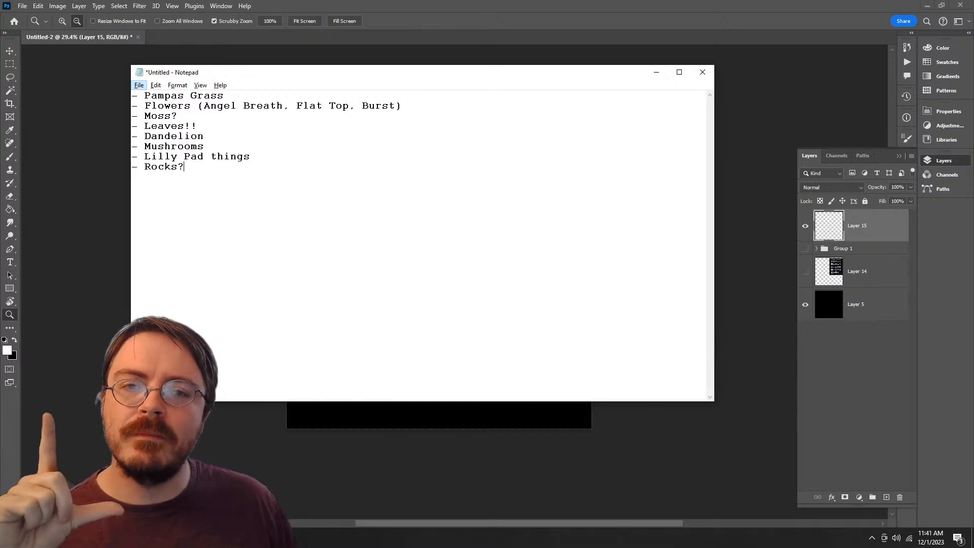
key(super+Down)
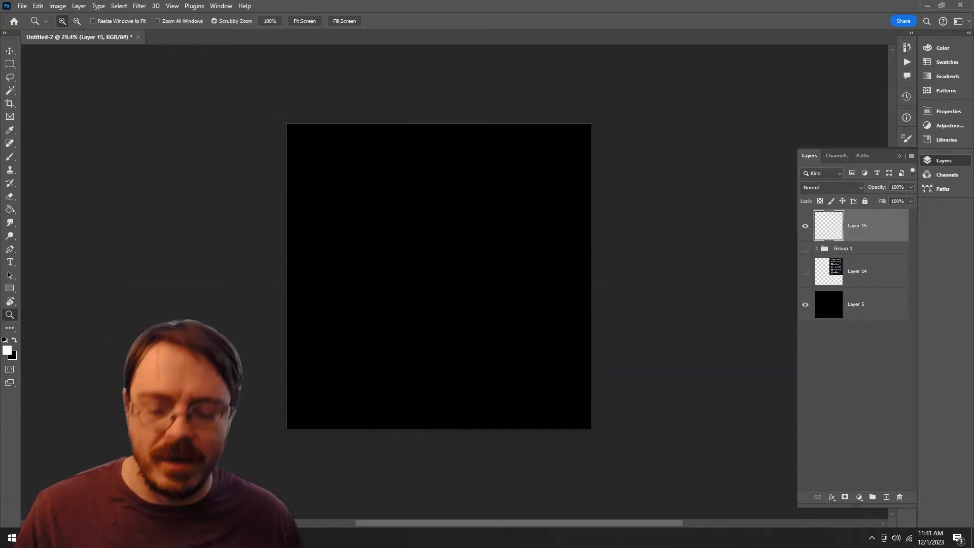
Step: Activate the Brush tool and select the Ranger Bristle brush from the Alpha Brushes group
mouse_move(392, 235)
mouse_down()
mouse_move(447, 235)
mouse_move(512, 377)
mouse_up()
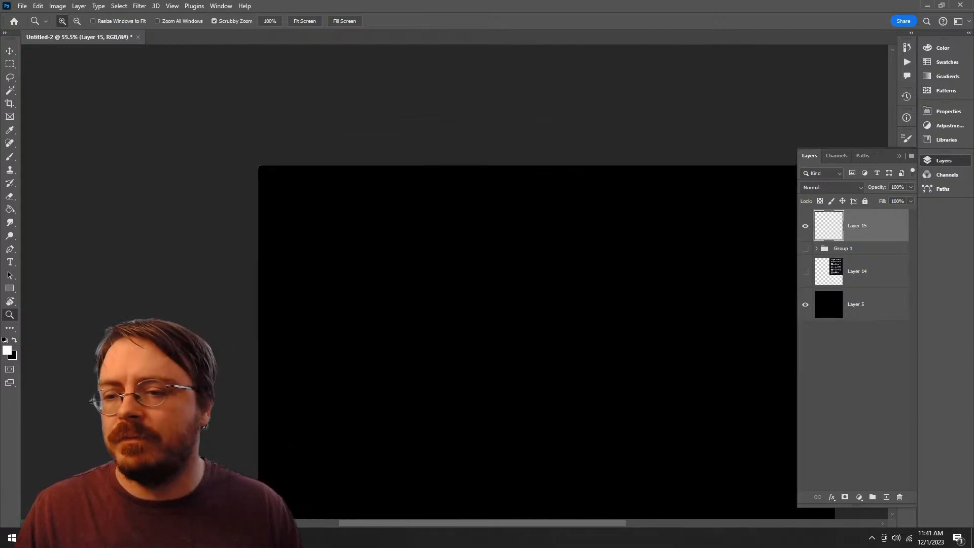
key(b)
right_click(488, 314)
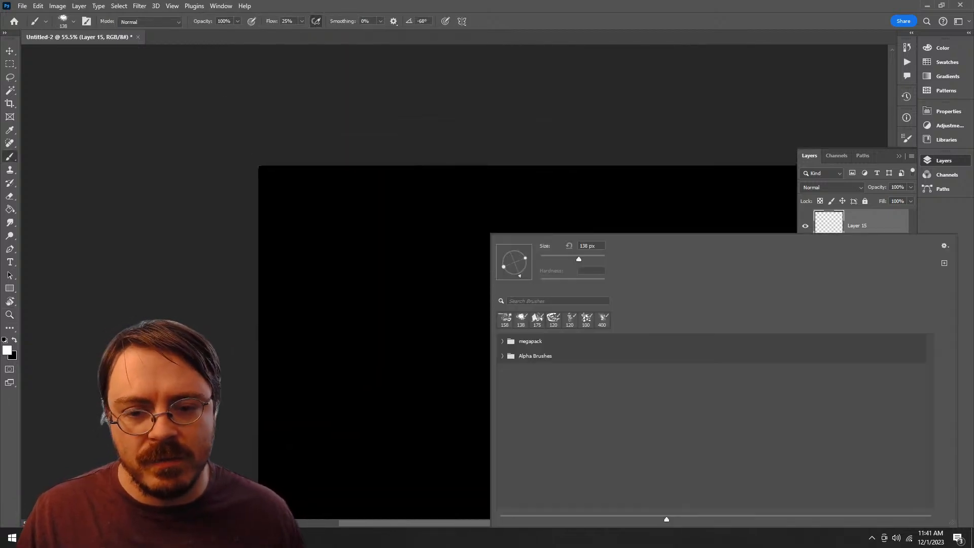
click(502, 355)
click(560, 377)
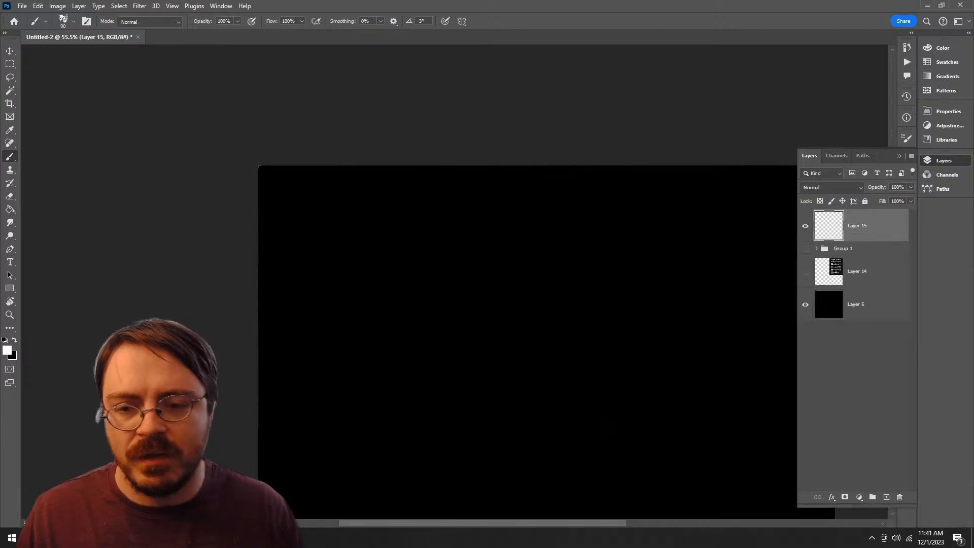
Step: Try out Ranger Bristle enlarged to 200 px with several short curved strokes near the canvas's upper-left corner and undo them all
mouse_move(394, 224)
mouse_down()
mouse_move(415, 310)
mouse_move(459, 237)
mouse_move(409, 239)
mouse_move(327, 269)
mouse_up()
key(ctrl+z)
key(])
key(])
key(])
key(])
key(])
mouse_move(422, 248)
mouse_down()
mouse_move(337, 265)
mouse_move(298, 308)
mouse_up()
drag(432, 264, 321, 303)
mouse_move(415, 282)
mouse_down()
mouse_move(320, 301)
mouse_move(361, 299)
mouse_move(318, 336)
mouse_up()
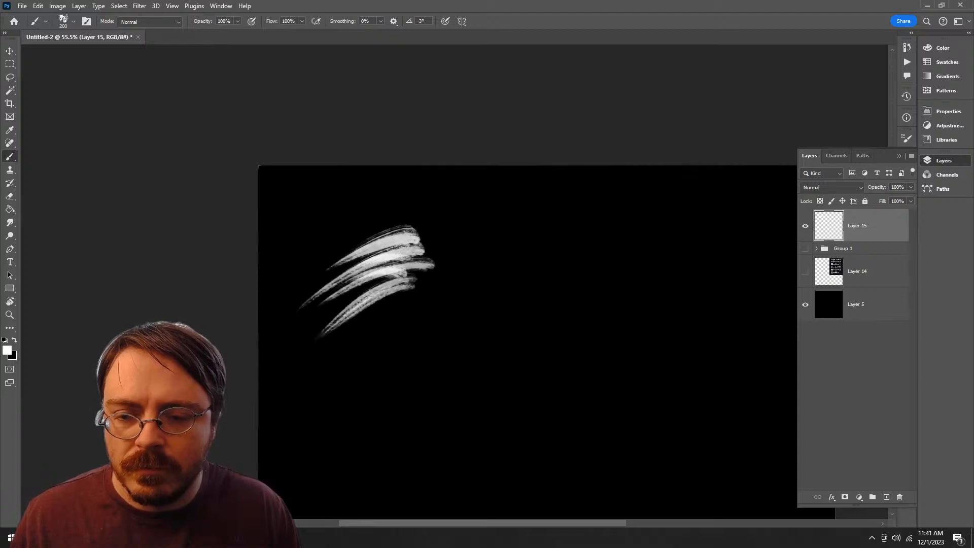
key(ctrl+z)
key(ctrl+z)
key(ctrl+z)
key(ctrl+z)
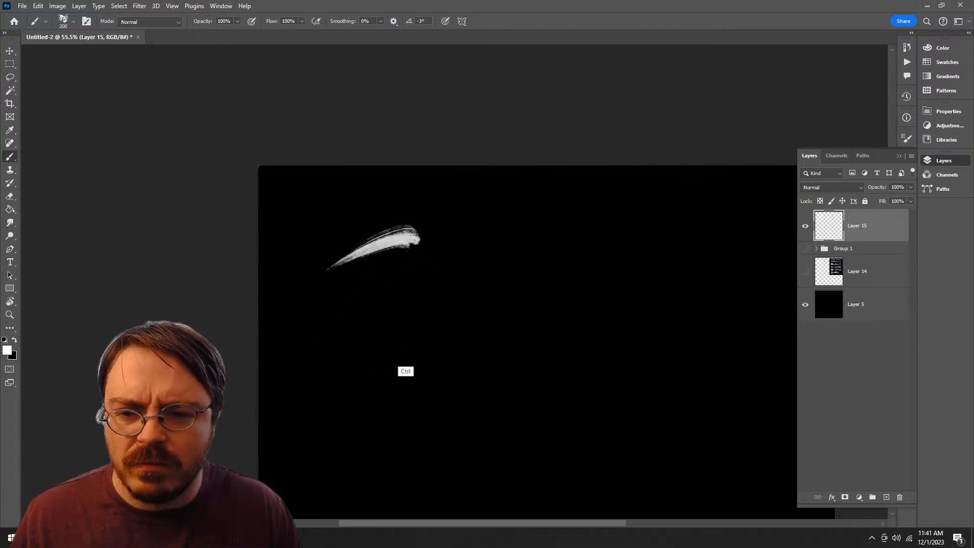
Step: Select the Bristle Bomb brush from the Alpha Brushes group, try it with large looping strokes and a short curve, and undo them
right_click(407, 234)
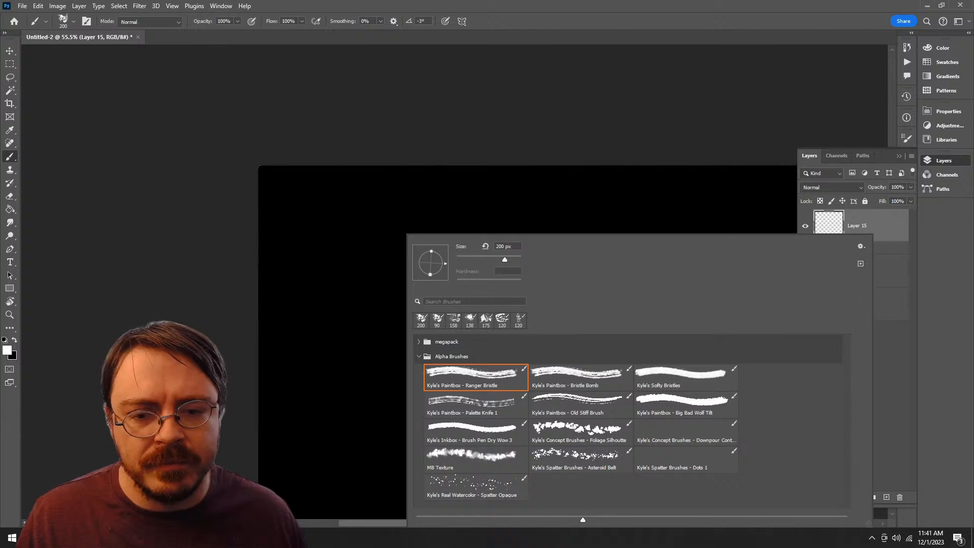
click(580, 377)
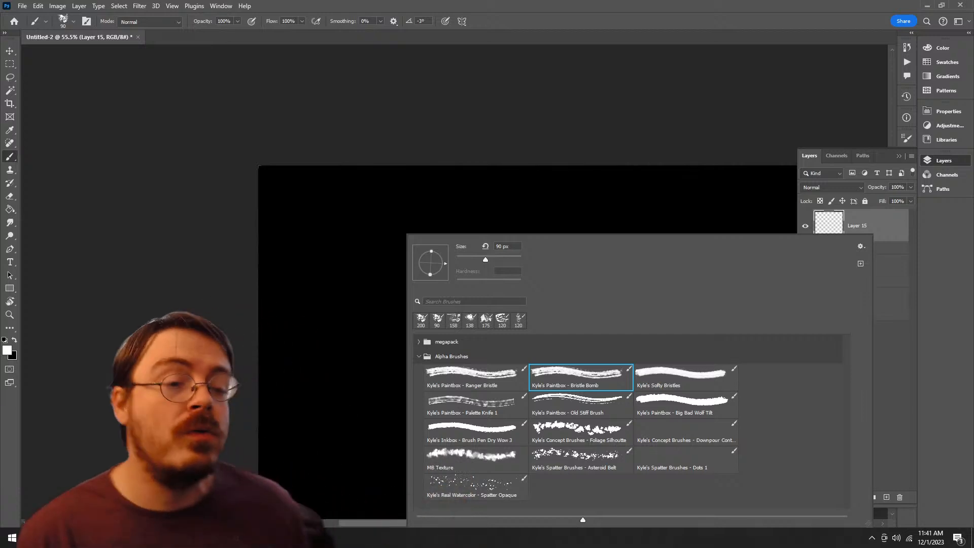
key(Escape)
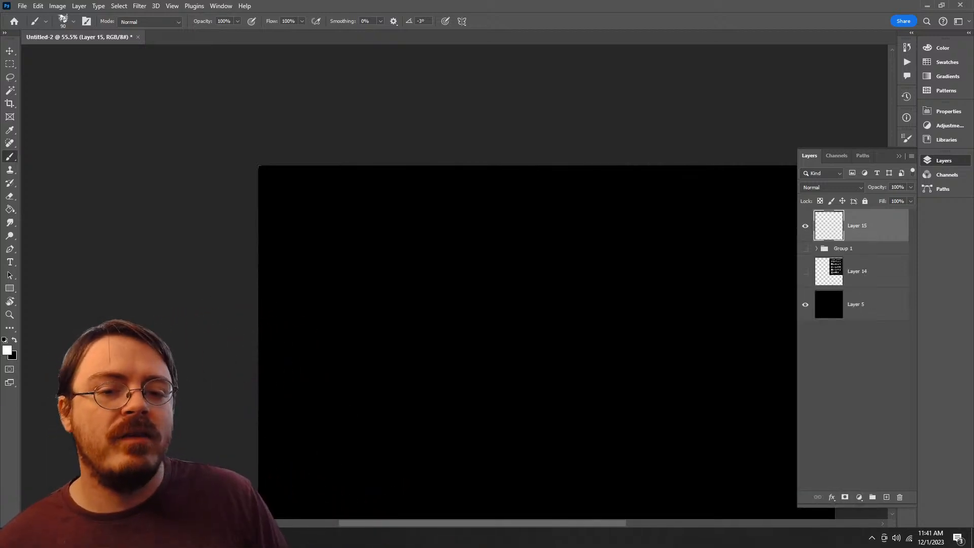
mouse_move(501, 235)
mouse_down()
mouse_move(439, 224)
mouse_move(552, 284)
mouse_move(516, 264)
mouse_up()
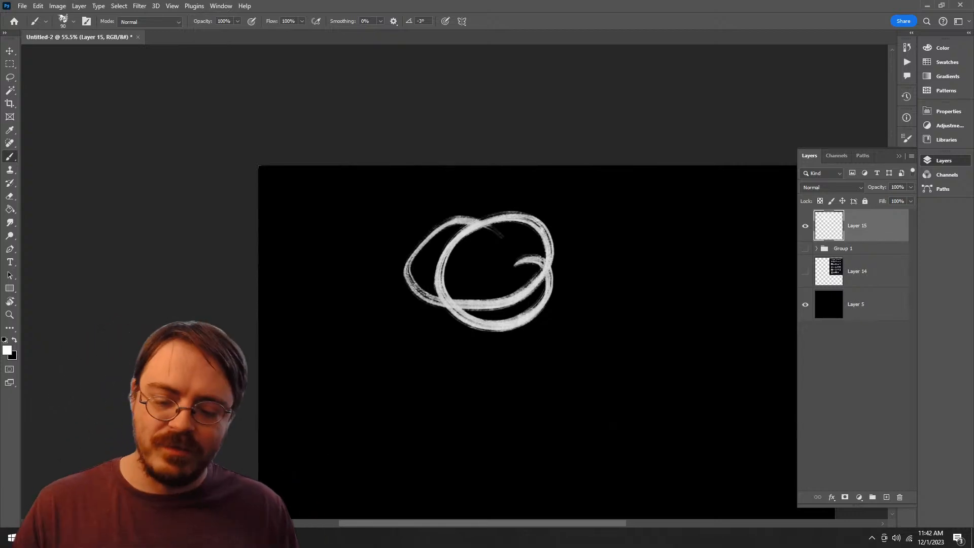
drag(612, 426, 585, 351)
key(z)
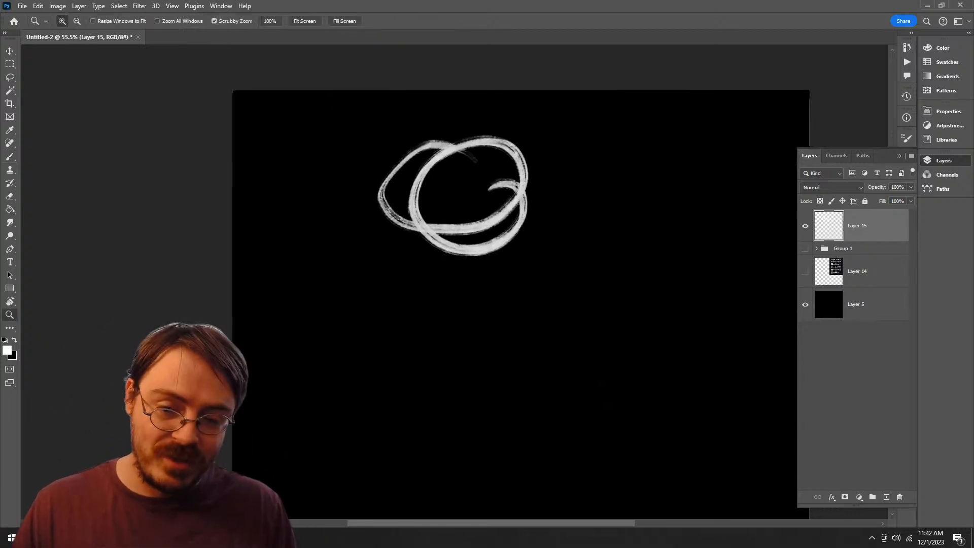
drag(398, 208, 439, 208)
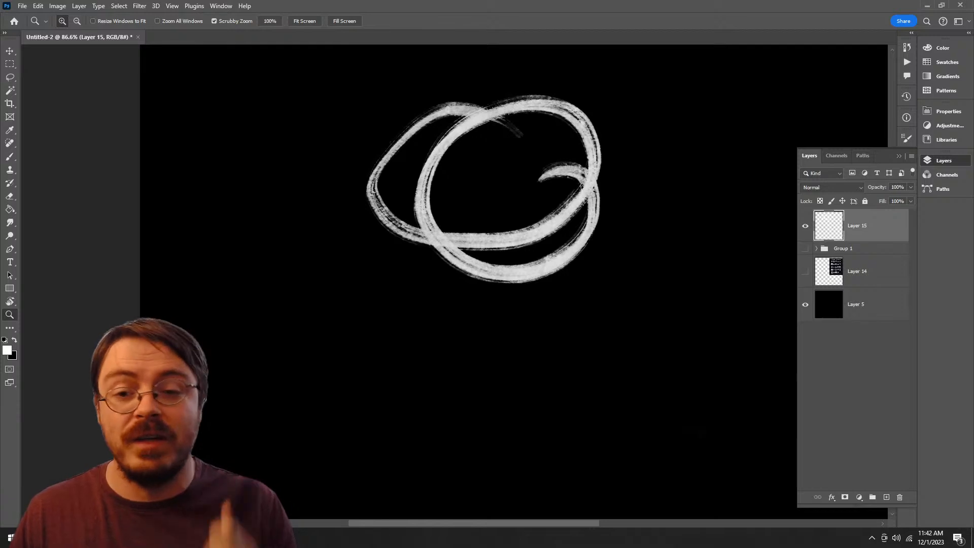
key(ctrl+z)
key(b)
mouse_move(391, 142)
mouse_down()
mouse_move(450, 260)
mouse_move(286, 238)
mouse_move(317, 239)
mouse_up()
key(ctrl+z)
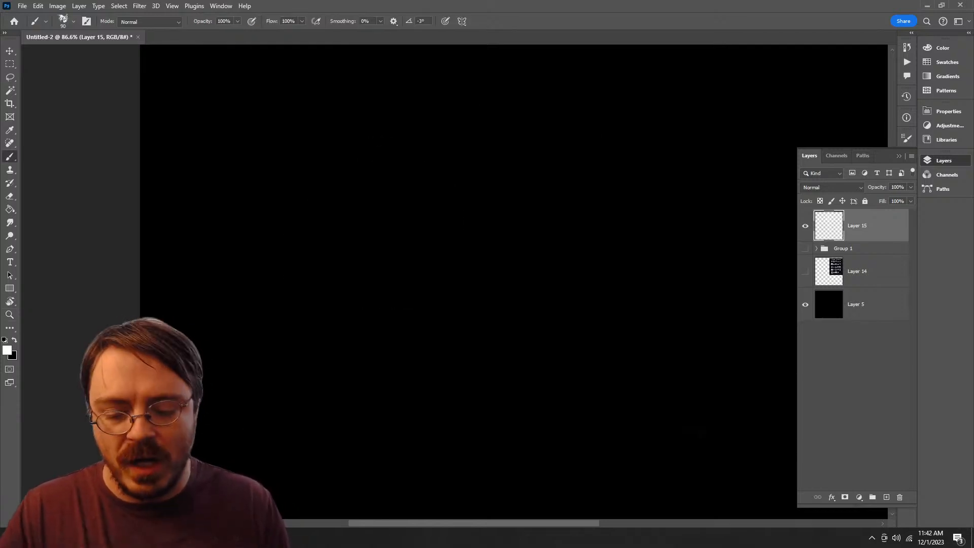
Step: Enlarge Bristle Bomb to 200 px and paint a dense block of stacked, slightly slanted strokes near the canvas's upper-left corner on Layer 15
key(bracketright)
key(bracketright)
key(bracketright)
key(bracketright)
key(bracketright)
mouse_move(401, 147)
mouse_down()
mouse_move(327, 155)
mouse_move(268, 179)
mouse_move(309, 187)
mouse_up()
drag(401, 172, 278, 194)
drag(378, 189, 269, 208)
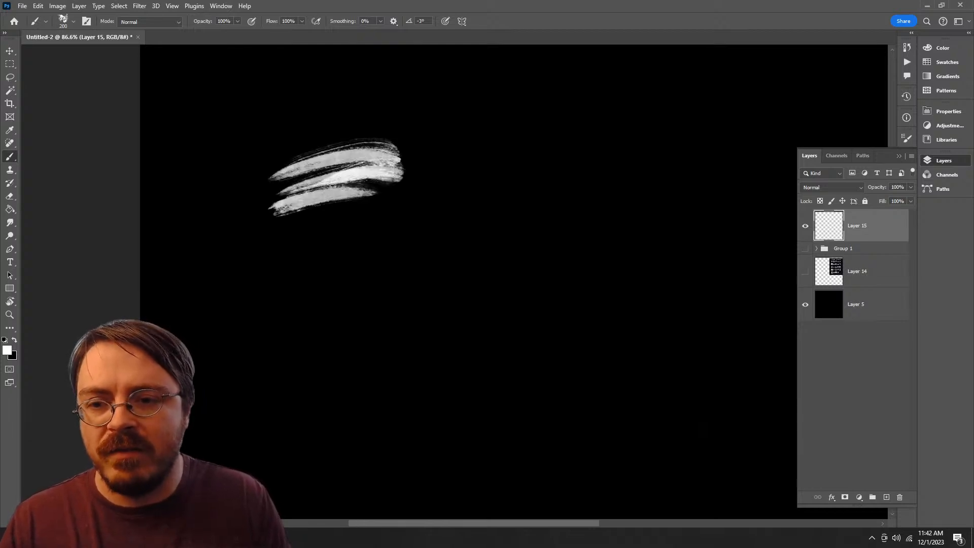
mouse_move(412, 191)
mouse_down()
mouse_move(280, 218)
mouse_move(295, 215)
mouse_up()
drag(401, 172, 322, 192)
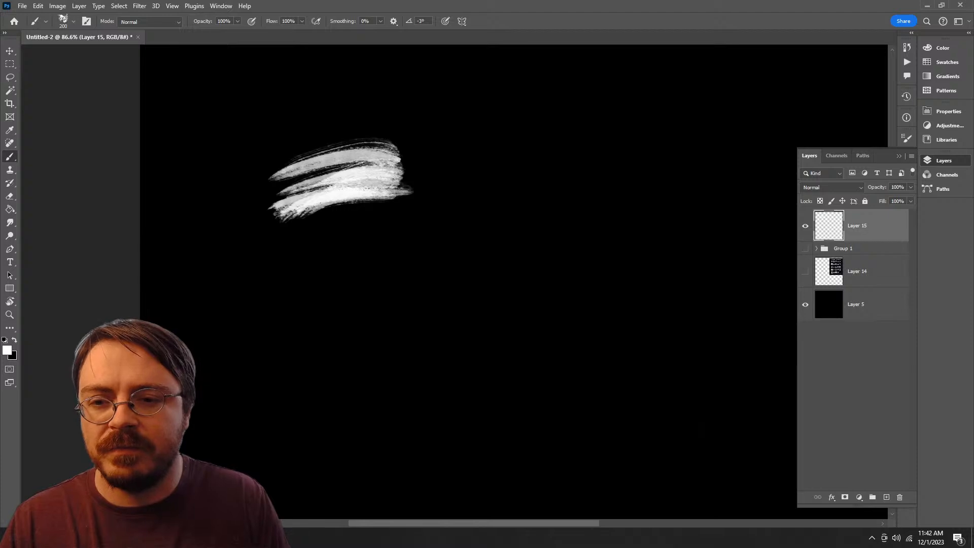
mouse_move(388, 191)
mouse_down()
mouse_move(318, 213)
mouse_move(366, 215)
mouse_move(290, 235)
mouse_up()
drag(345, 207, 269, 220)
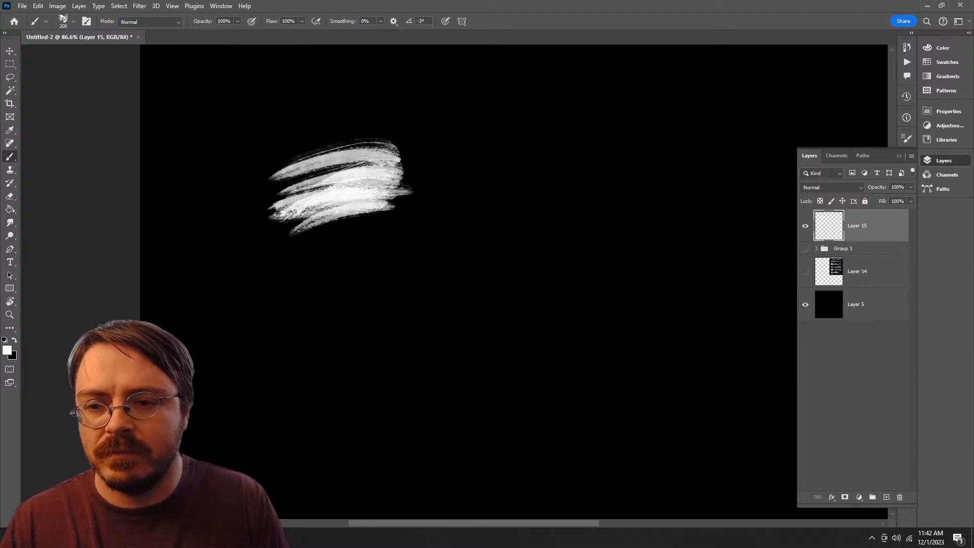
mouse_move(380, 213)
mouse_down()
mouse_move(278, 242)
mouse_move(275, 262)
mouse_move(303, 229)
mouse_move(277, 260)
mouse_up()
drag(397, 207, 305, 239)
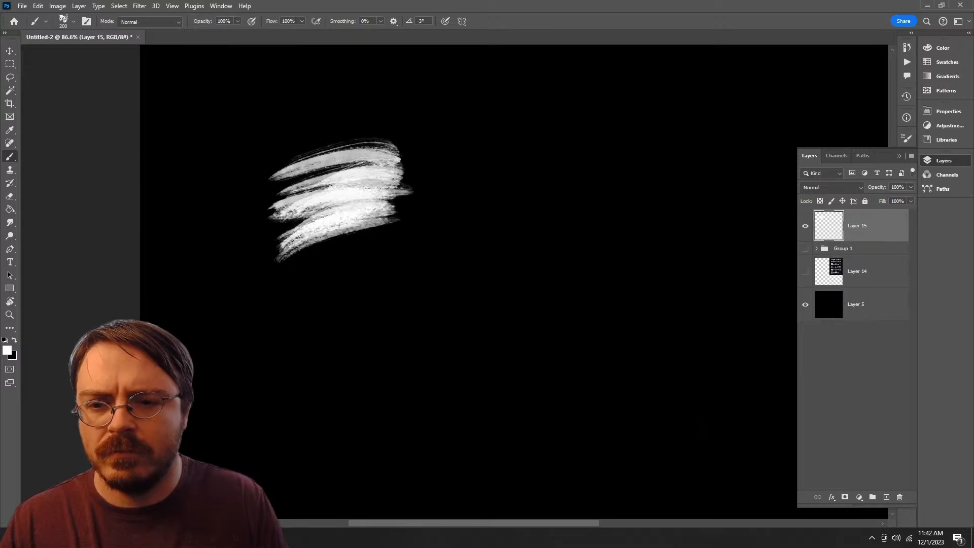
drag(398, 233, 272, 272)
drag(401, 208, 274, 258)
mouse_move(406, 234)
mouse_down()
mouse_move(255, 281)
mouse_move(265, 261)
mouse_up()
mouse_move(389, 232)
mouse_down()
mouse_move(264, 274)
mouse_move(256, 289)
mouse_up()
mouse_move(384, 240)
mouse_down()
mouse_move(285, 272)
mouse_move(258, 298)
mouse_move(279, 286)
mouse_up()
drag(393, 258, 290, 298)
drag(382, 166, 274, 191)
drag(354, 151, 302, 165)
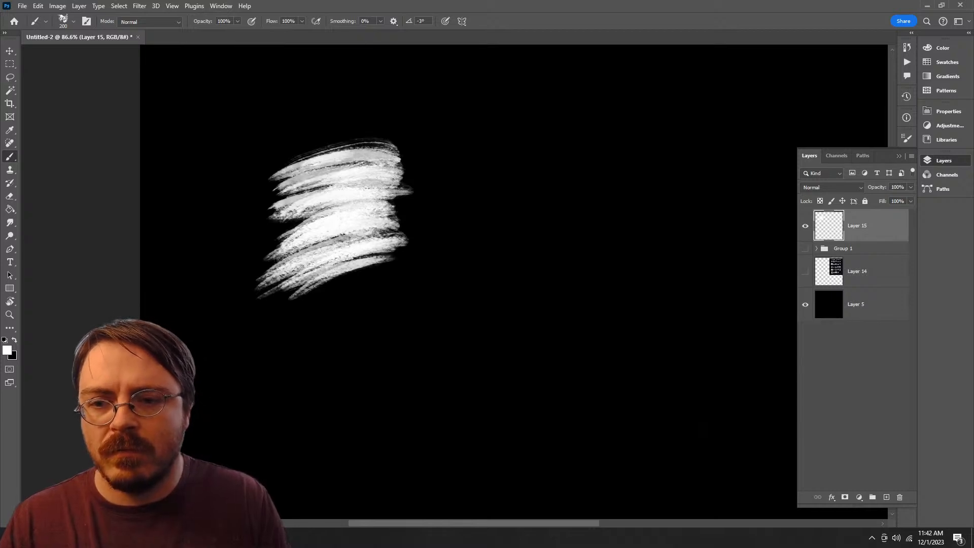
mouse_move(388, 151)
mouse_down()
mouse_move(306, 170)
mouse_move(288, 184)
mouse_up()
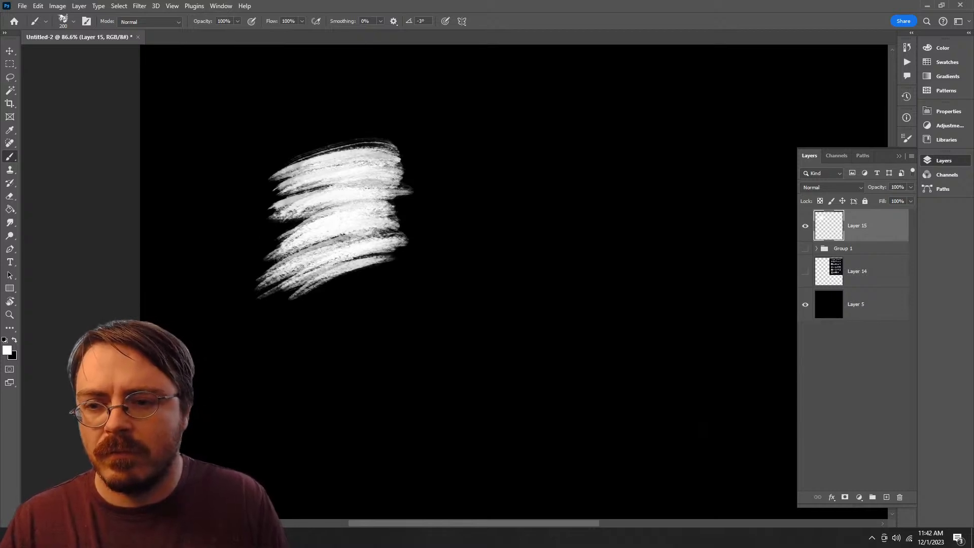
drag(355, 203, 260, 240)
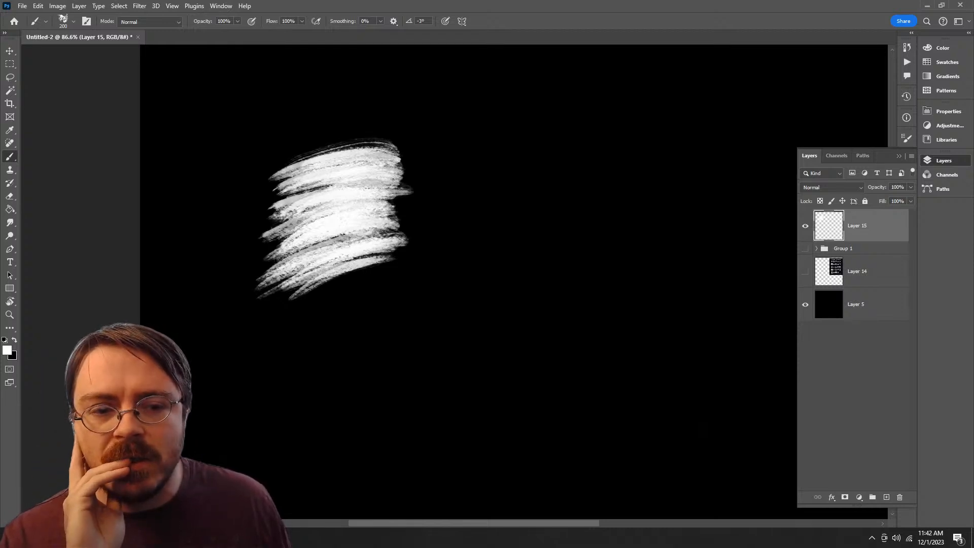
Step: Move Layer 15 directly above the black Layer 5 and merge it down
drag(857, 225, 862, 287)
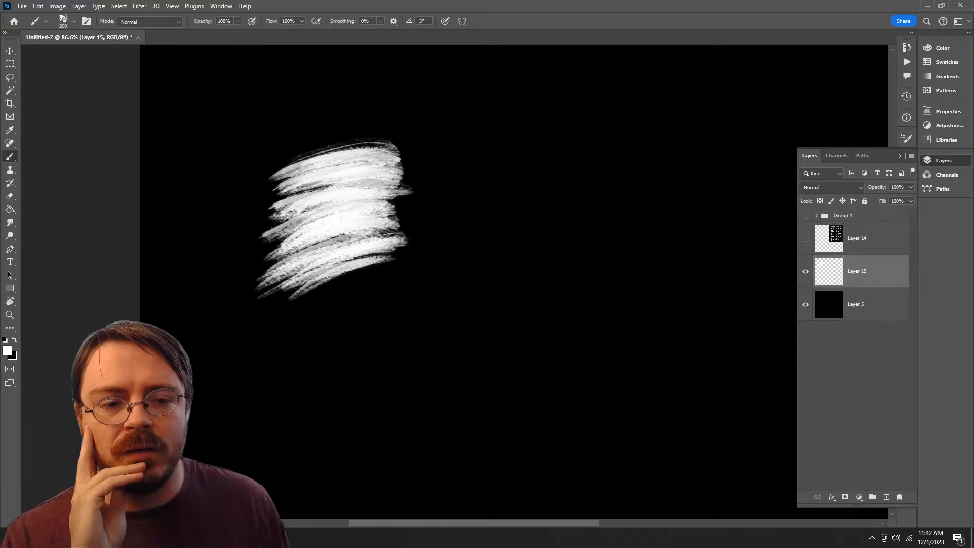
right_click(867, 272)
click(895, 429)
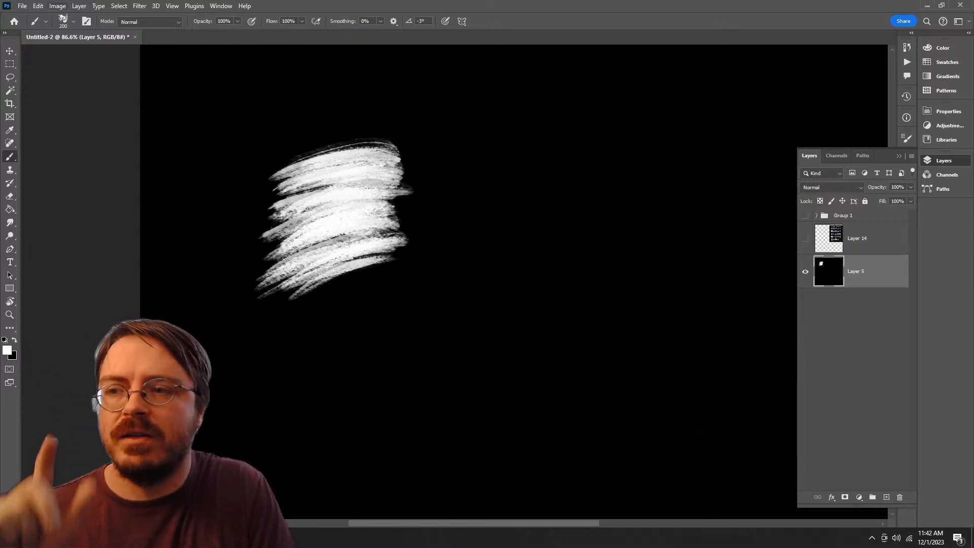
Step: Preview a hard black-and-white edge on the painted block using Levels with input black 164 and white 166, and cancel the adjustment
click(57, 6)
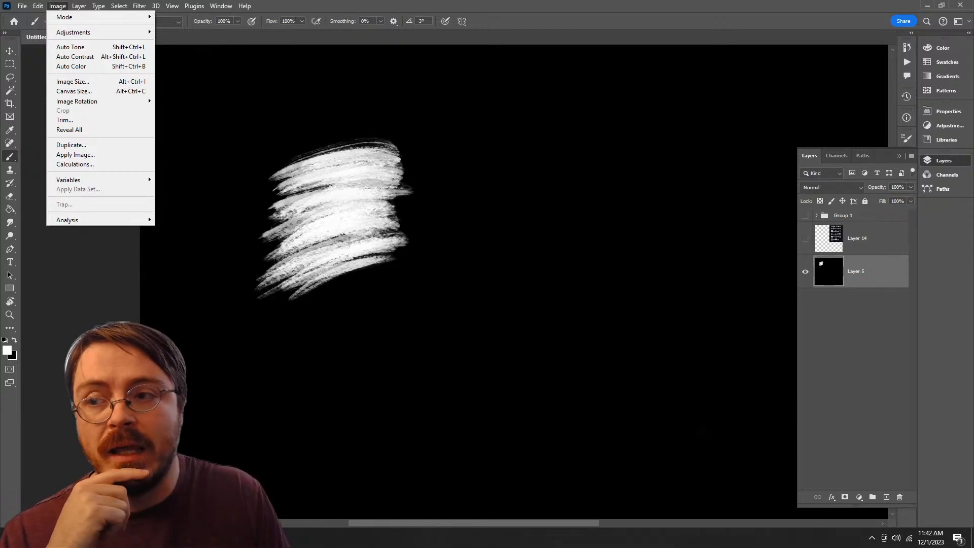
mouse_move(74, 32)
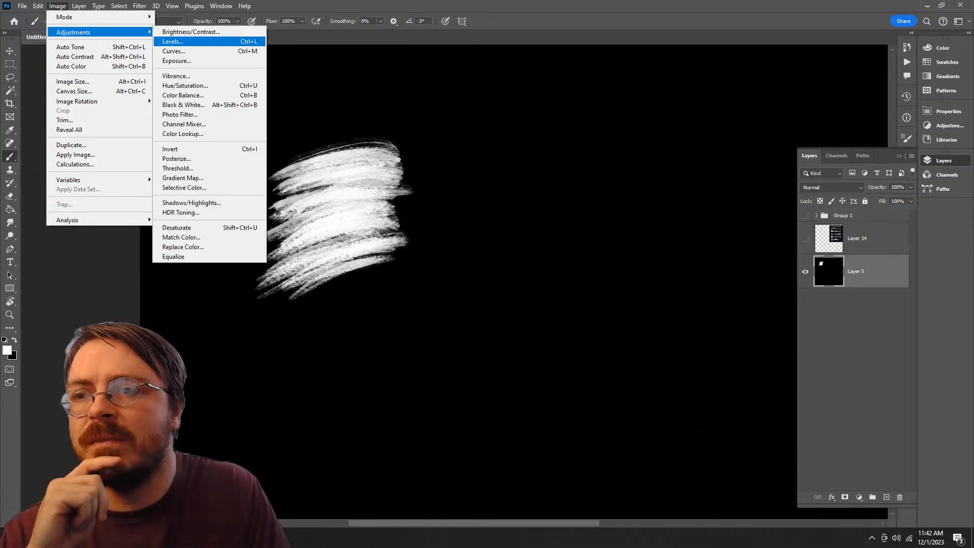
click(182, 41)
drag(814, 257, 709, 87)
drag(621, 199, 675, 198)
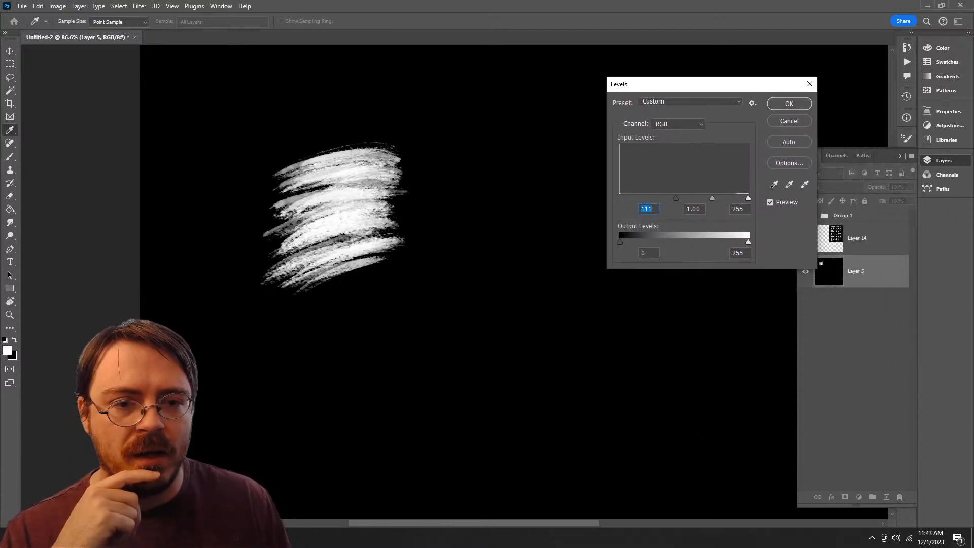
mouse_move(748, 198)
mouse_down()
mouse_move(689, 198)
mouse_move(702, 199)
mouse_up()
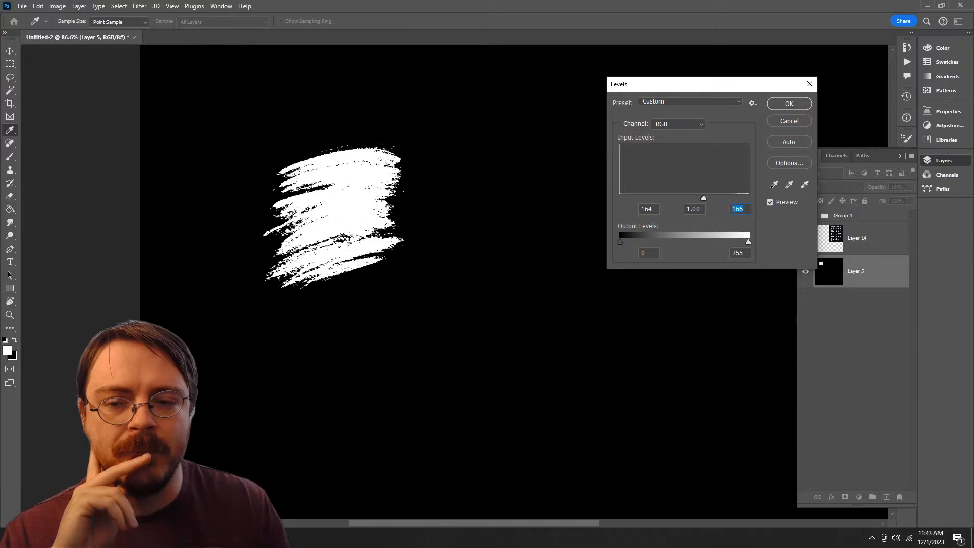
click(790, 122)
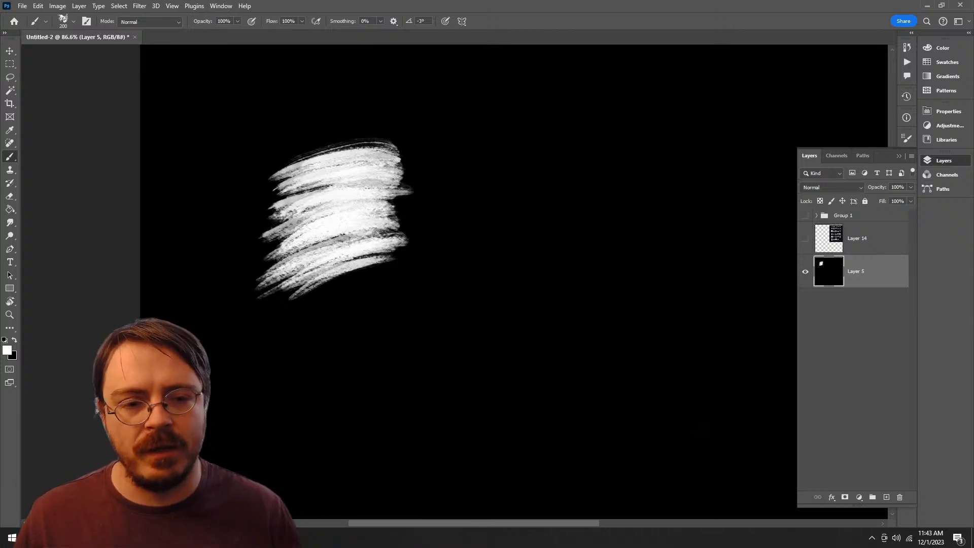
Step: Undo the layer merge and return Layer 15 to the top of the layer stack
key(ctrl+z)
drag(858, 271, 858, 211)
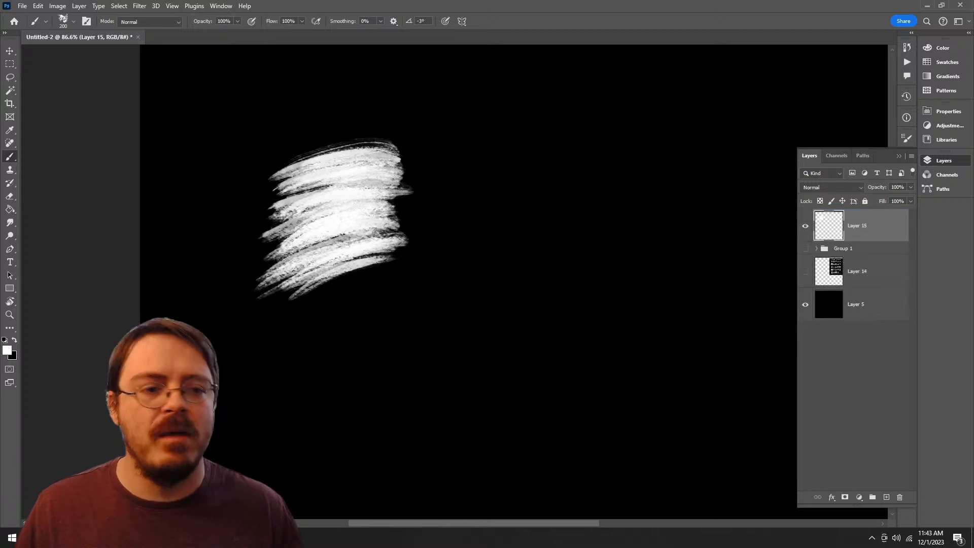
Step: Switch to the Notepad list of foliage ideas to check it, and return to Photoshop
key(alt+Tab)
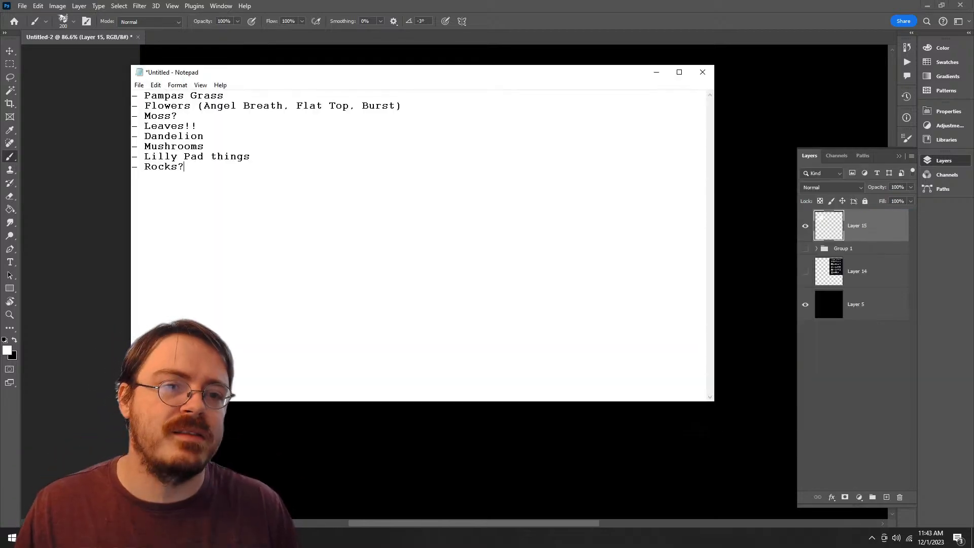
click(656, 71)
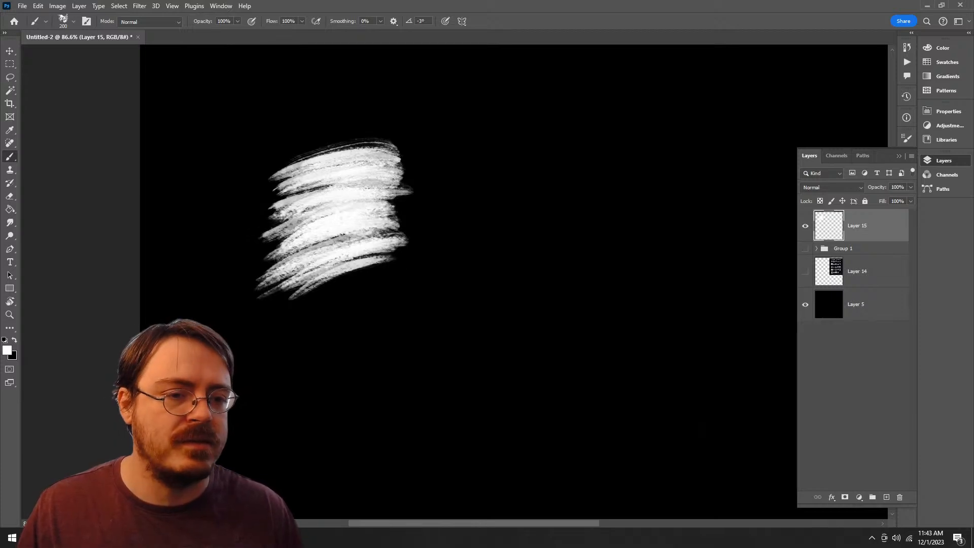
Step: Show the tree-leaf reference chart on Layer 14 and replace the painted Layer 15 with a new empty layer
click(805, 271)
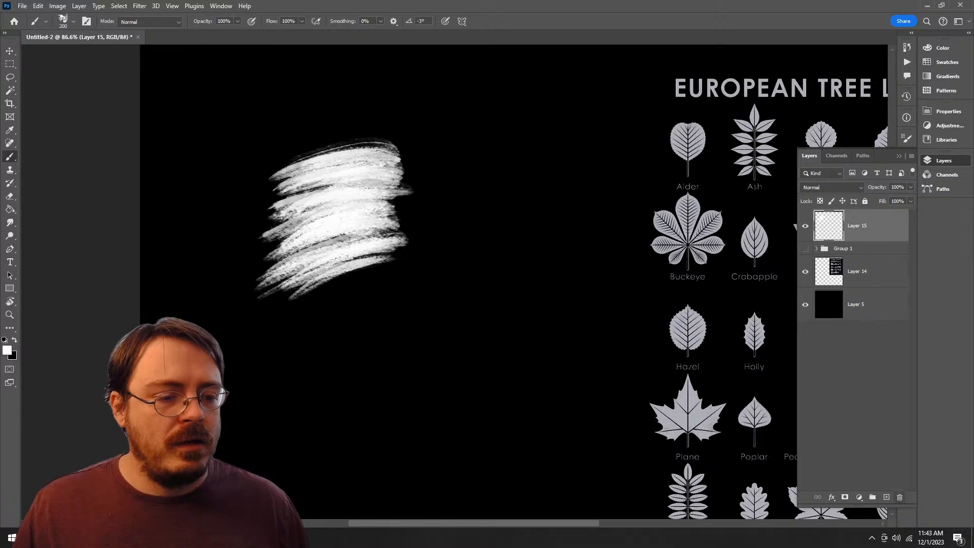
click(899, 497)
click(886, 497)
mouse_move(659, 325)
mouse_down()
mouse_move(406, 290)
mouse_move(503, 208)
mouse_move(333, 213)
mouse_move(248, 440)
mouse_move(323, 392)
mouse_move(627, 327)
mouse_up()
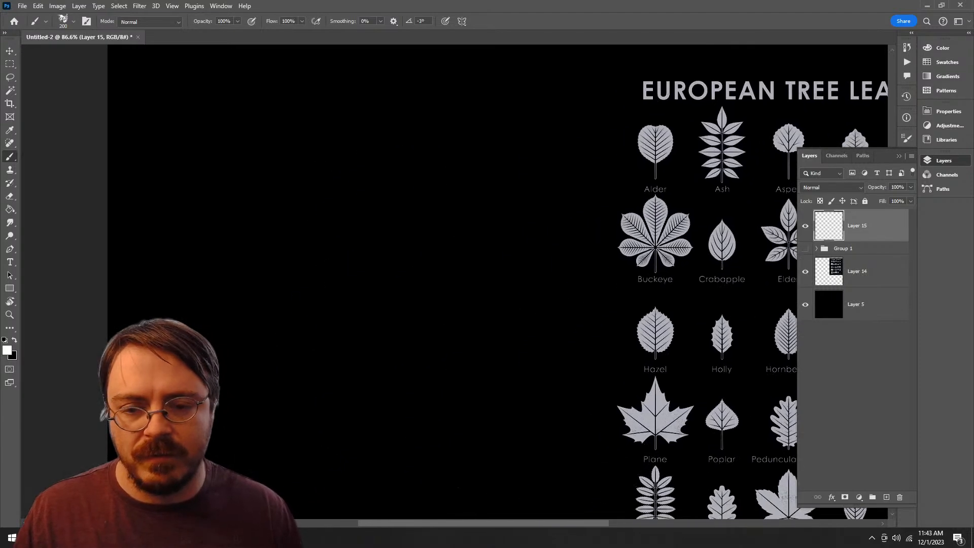
Step: Try out the Foliage Silhouette brush from the Alpha Brushes group with one stroke on the empty canvas area and undo it
right_click(313, 219)
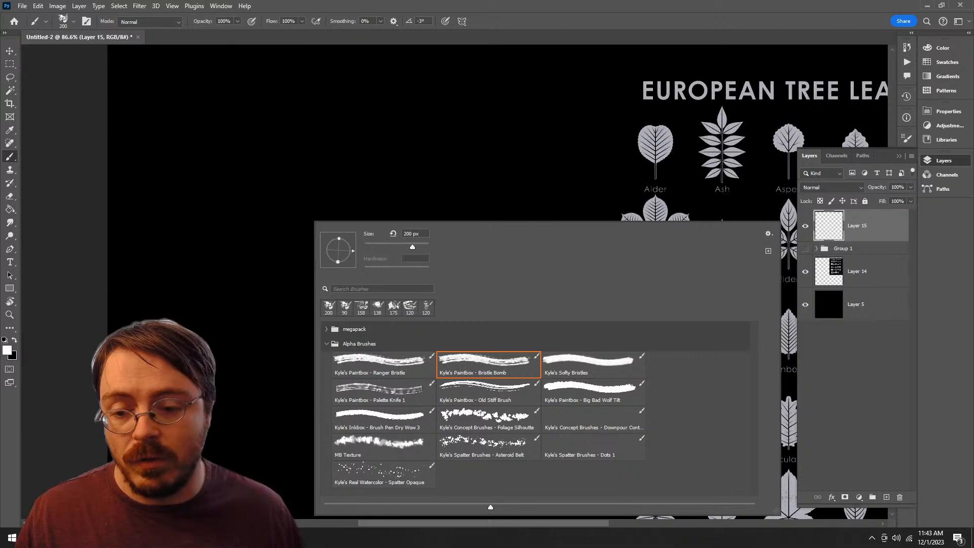
click(485, 416)
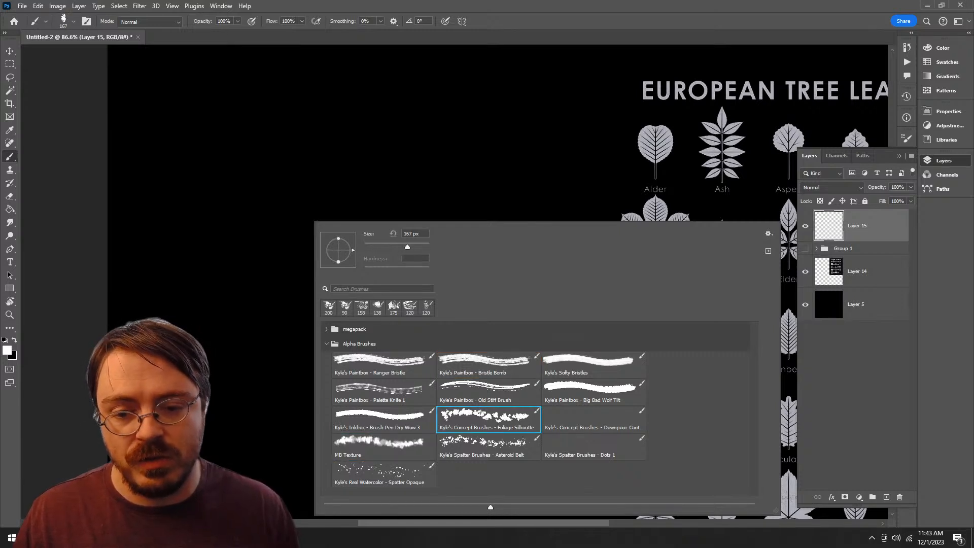
mouse_move(278, 170)
mouse_down()
mouse_move(235, 256)
mouse_move(337, 262)
mouse_up()
key(ctrl+z)
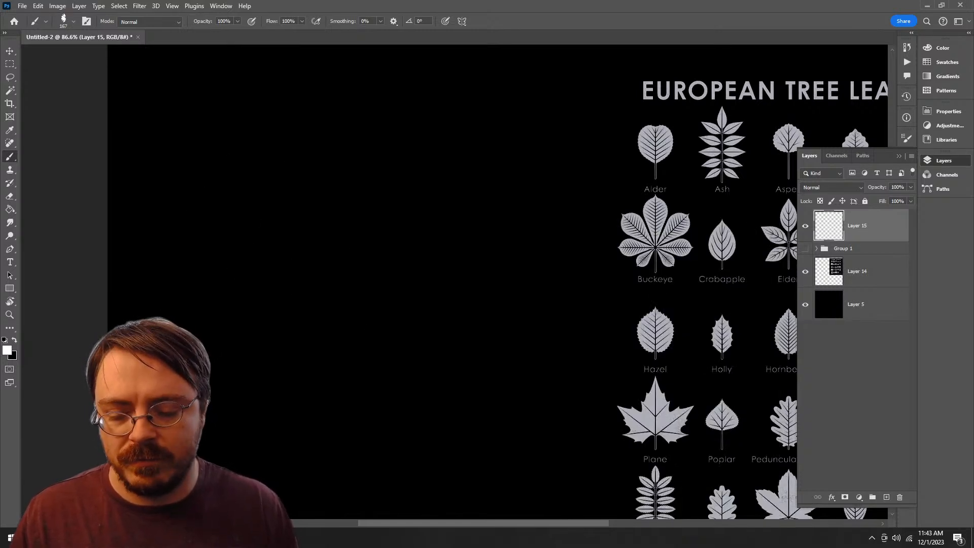
Step: Try out the Brush Pen Dry Wow 3 brush with one stroke beside the leaf chart and undo it
right_click(374, 254)
click(444, 432)
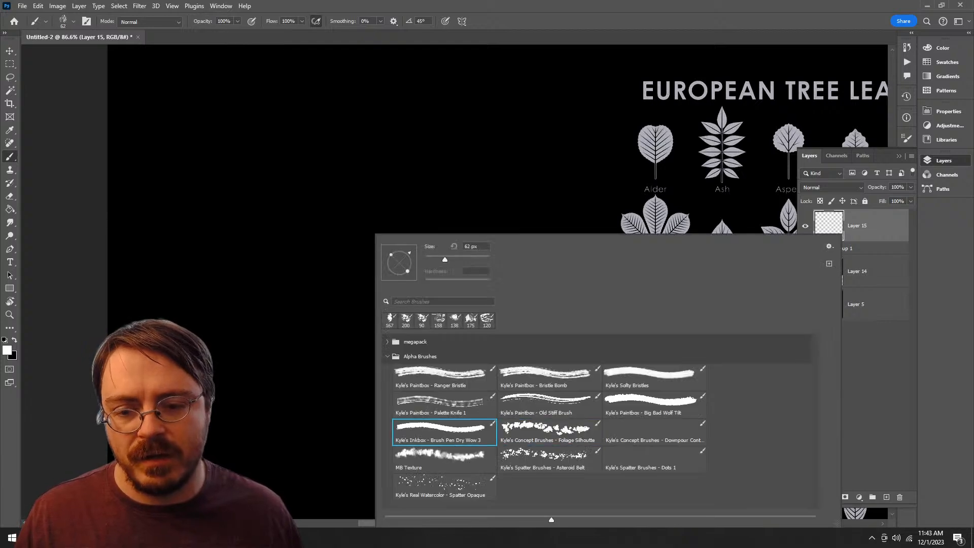
drag(250, 176, 327, 313)
key(ctrl+z)
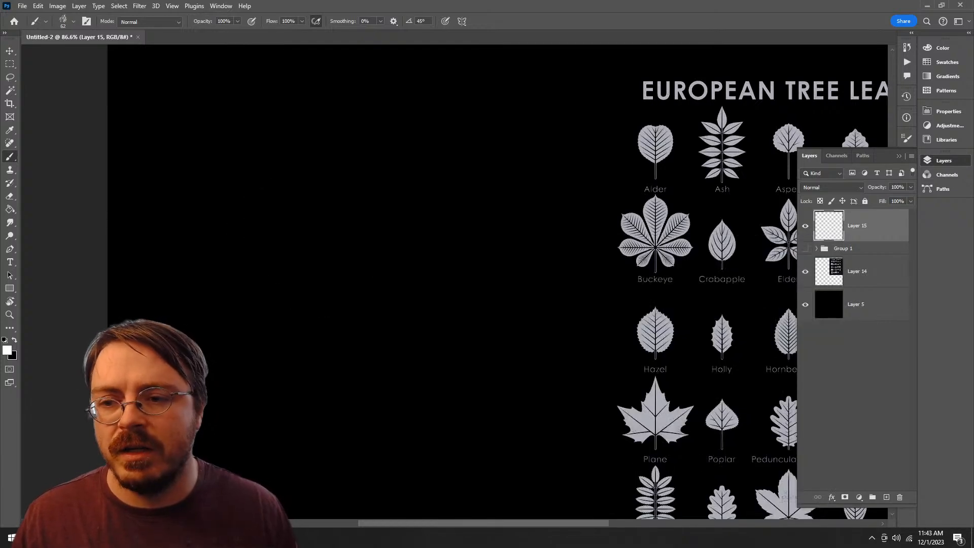
Step: Try out the Palette Knife 1 brush at 400 px with one long vertical stroke and undo it
right_click(476, 264)
click(541, 403)
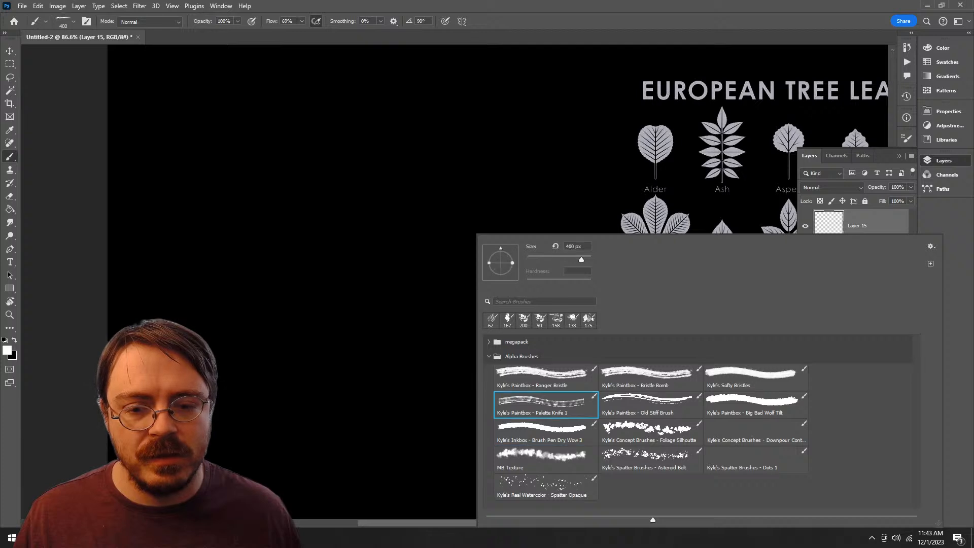
drag(284, 147, 309, 391)
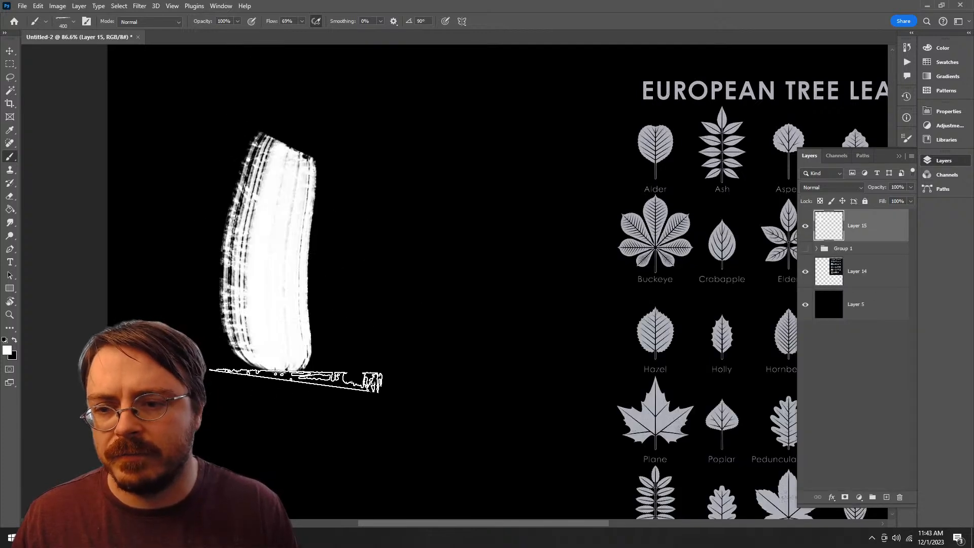
key(ctrl+z)
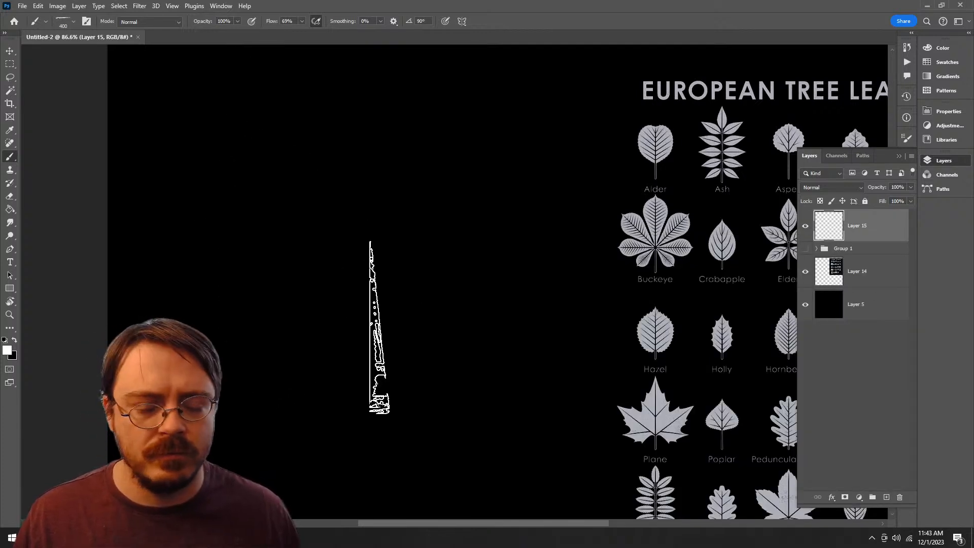
Step: Try out the Old Stiff Brush at 173 px with one curved vertical stroke on the empty canvas area and undo it
right_click(421, 261)
click(596, 402)
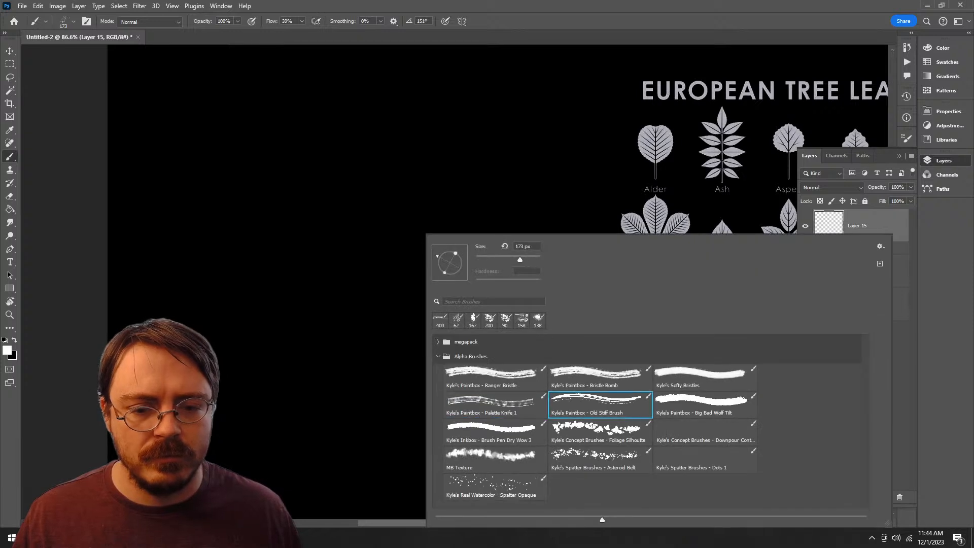
mouse_move(303, 156)
mouse_down()
mouse_move(274, 238)
mouse_move(266, 383)
mouse_up()
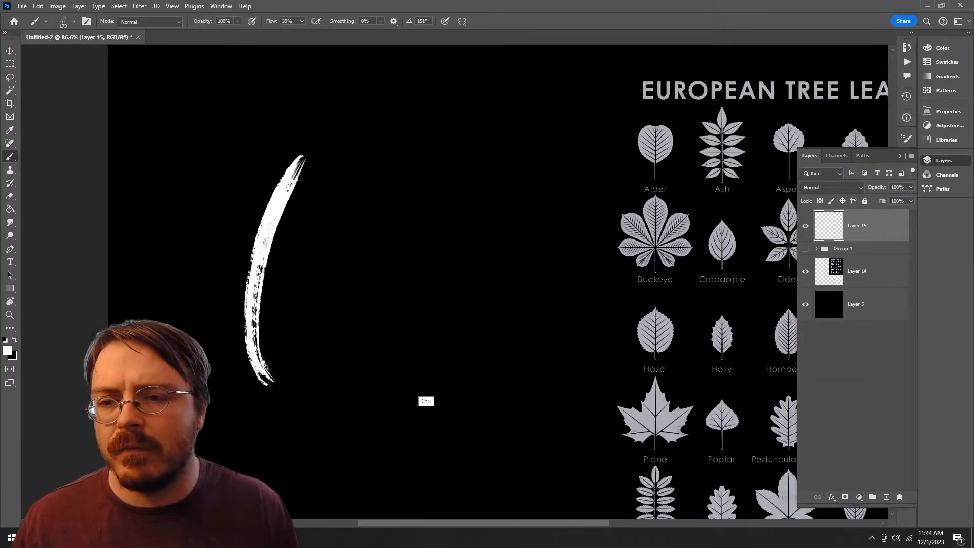
key(ctrl+z)
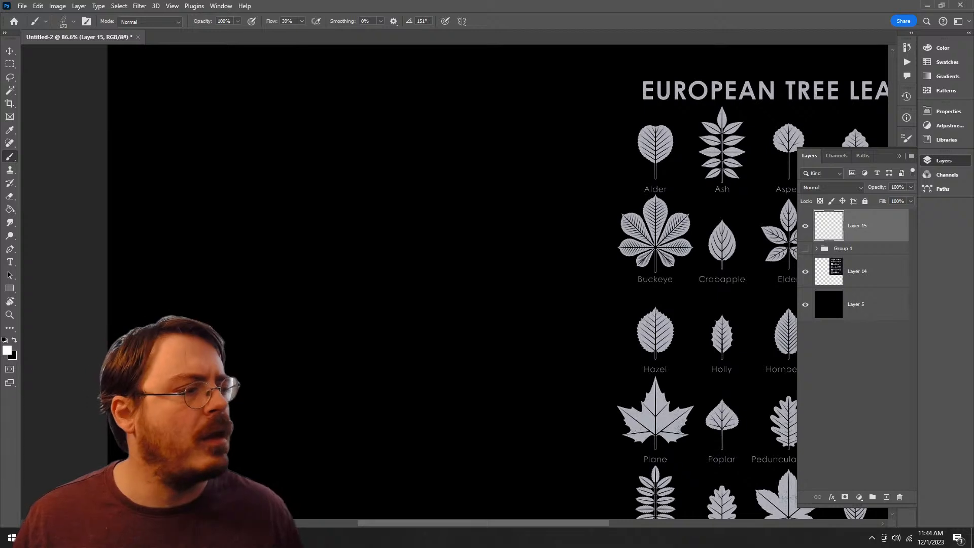
Step: Choose the Big Bad Wolf Tilt brush at 175 px, test it with one curved stroke, and undo the stroke
right_click(428, 403)
click(703, 401)
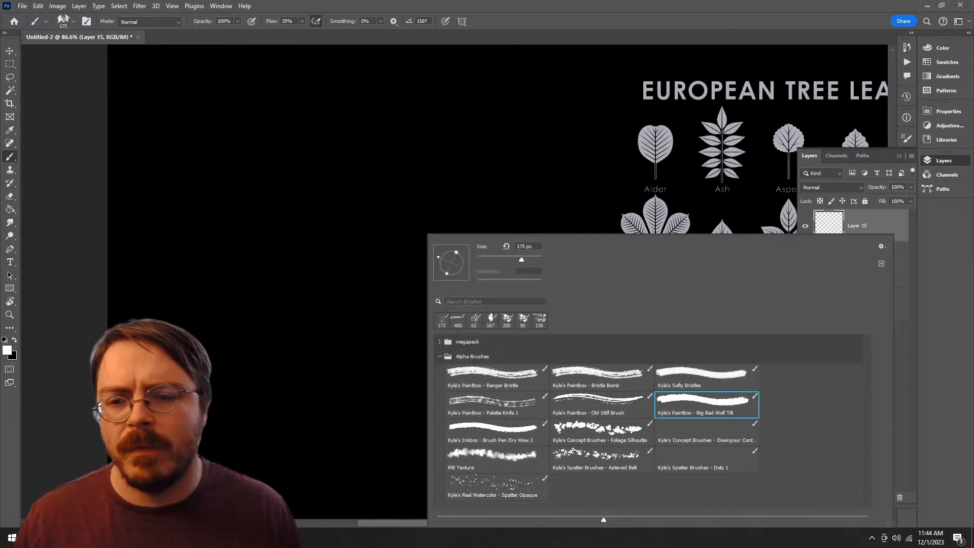
drag(341, 150, 323, 373)
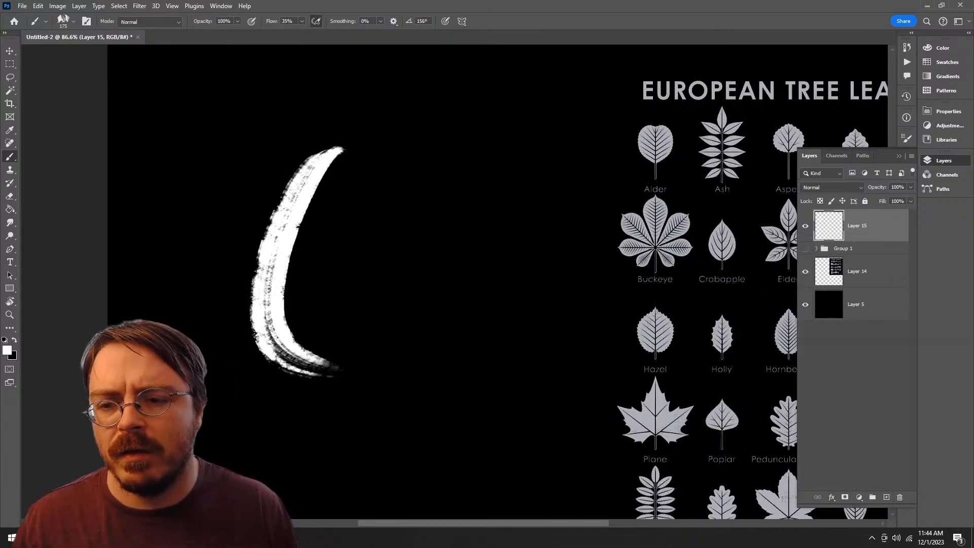
key(ctrl+z)
Step: Sketch a faint white teardrop leaf outline on Layer 15 in the empty area beside the leaf chart
mouse_move(472, 411)
mouse_down()
mouse_move(277, 409)
mouse_move(302, 497)
mouse_up()
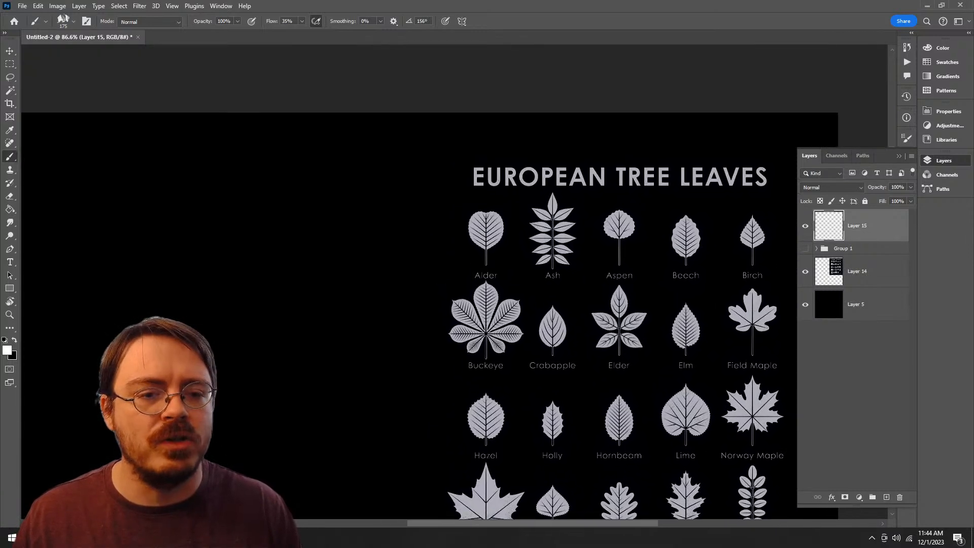
key(z)
drag(177, 251, 548, 253)
drag(540, 294, 470, 263)
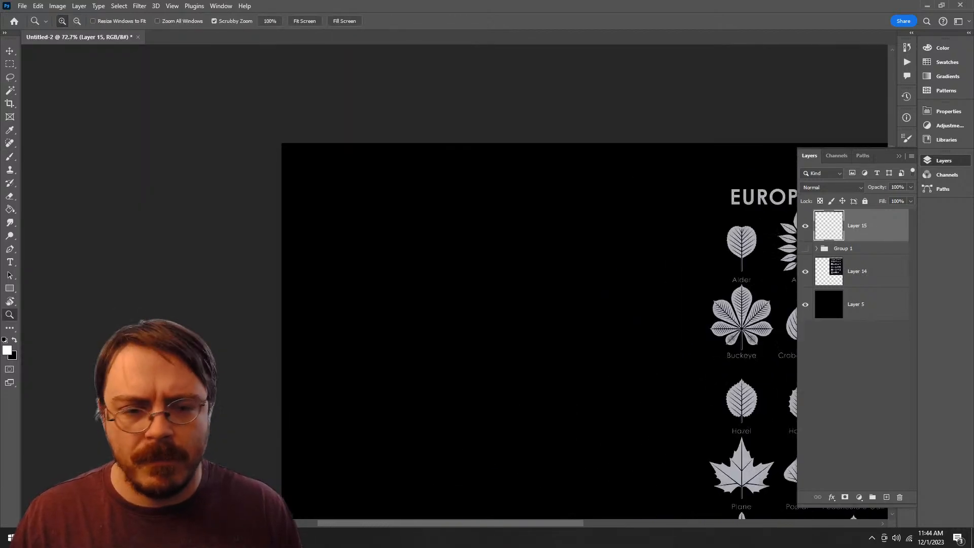
key(b)
mouse_move(461, 214)
mouse_down()
mouse_move(474, 324)
mouse_move(454, 354)
mouse_move(504, 366)
mouse_move(443, 419)
mouse_up()
drag(430, 221, 353, 370)
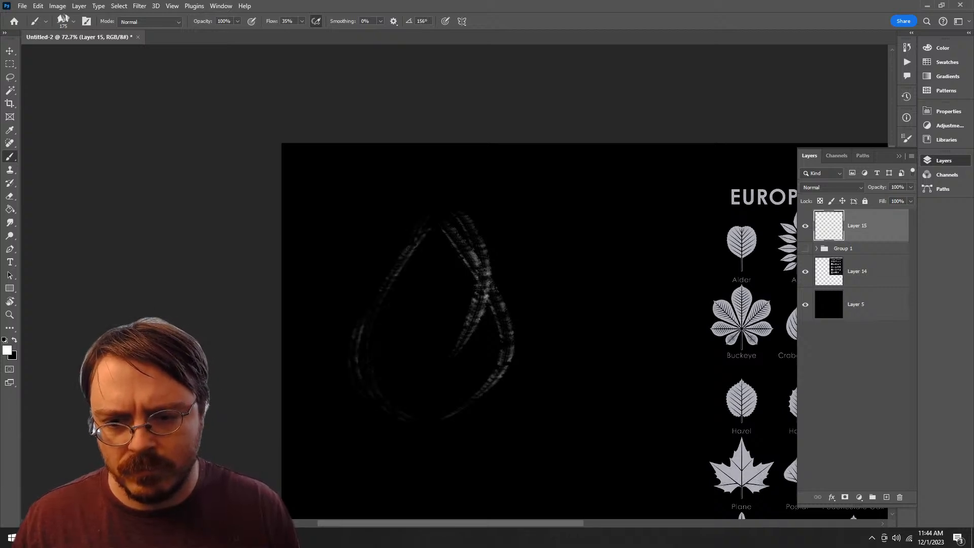
drag(429, 203, 374, 305)
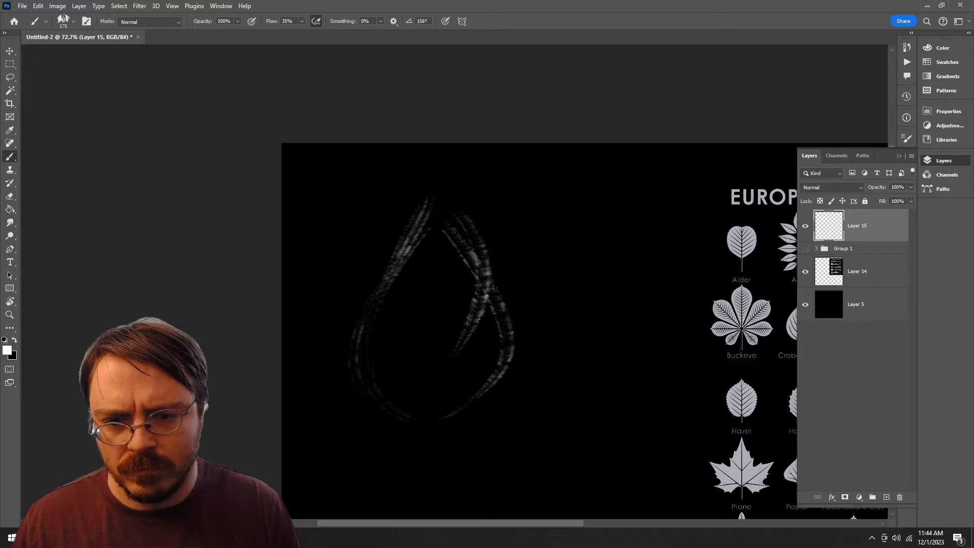
drag(442, 200, 486, 288)
Step: Paint the right half of the teardrop leaf solid white with curved strokes running from the tip to the base
drag(430, 226, 446, 395)
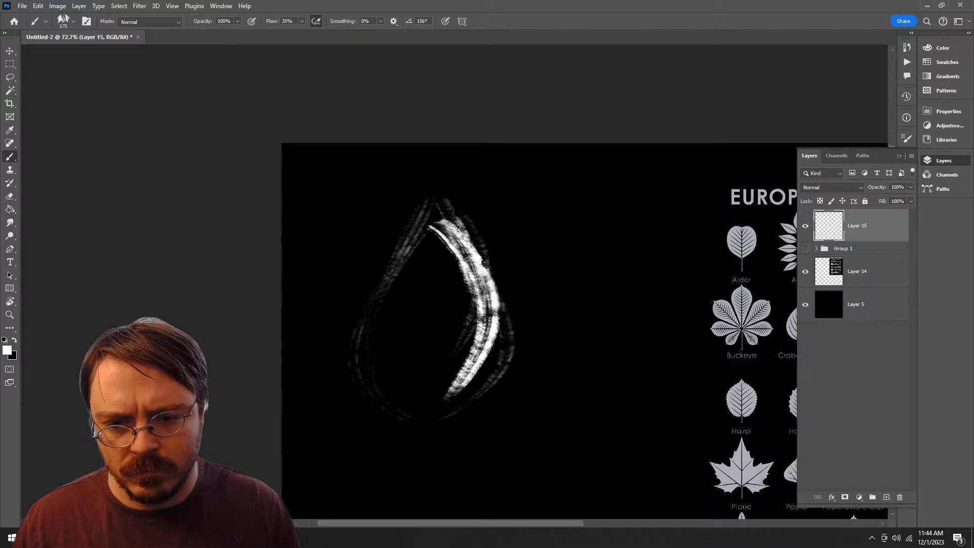
drag(476, 259, 417, 408)
mouse_move(496, 310)
mouse_down()
mouse_move(499, 361)
mouse_move(425, 412)
mouse_up()
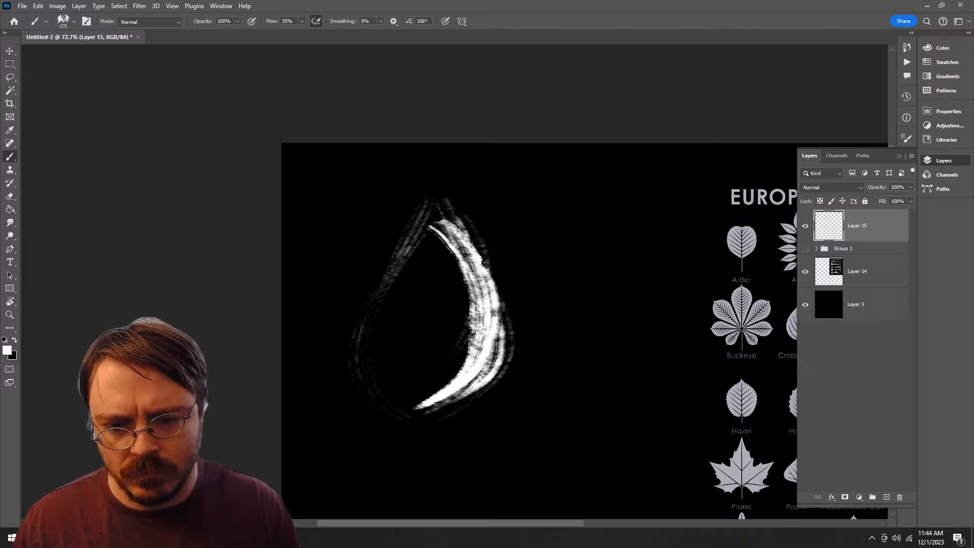
drag(429, 238, 445, 332)
mouse_move(435, 243)
mouse_down()
mouse_move(437, 390)
mouse_move(427, 401)
mouse_up()
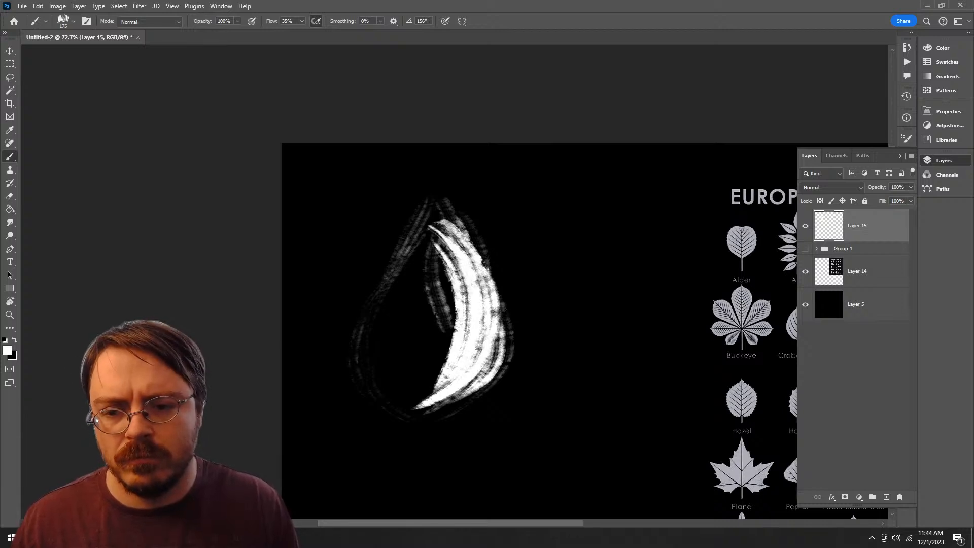
mouse_move(437, 234)
mouse_down()
mouse_move(381, 285)
mouse_move(400, 420)
mouse_up()
key(ctrl+z)
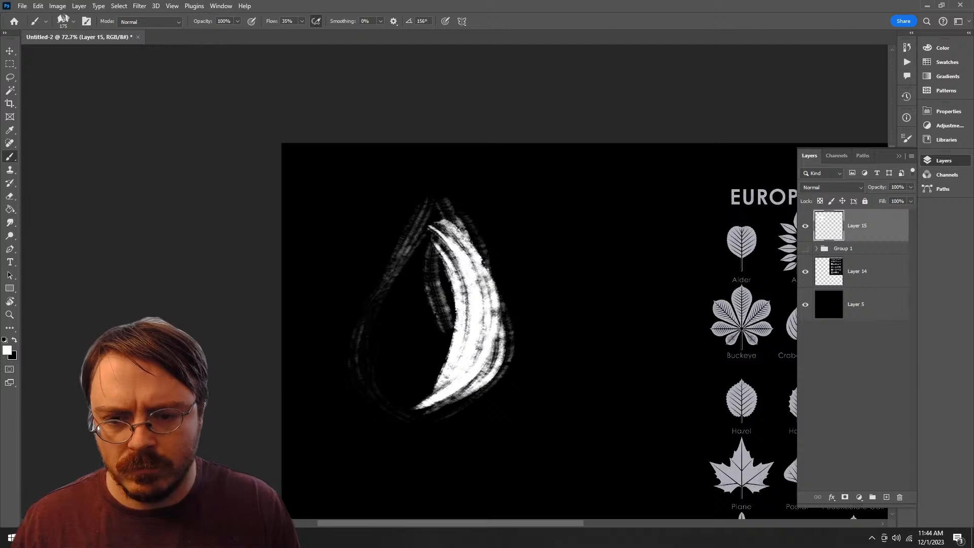
Step: Paint the left half of the leaf with curved white strokes from the tip down to the base
mouse_move(430, 230)
mouse_down()
mouse_move(431, 389)
mouse_move(399, 390)
mouse_move(381, 310)
mouse_up()
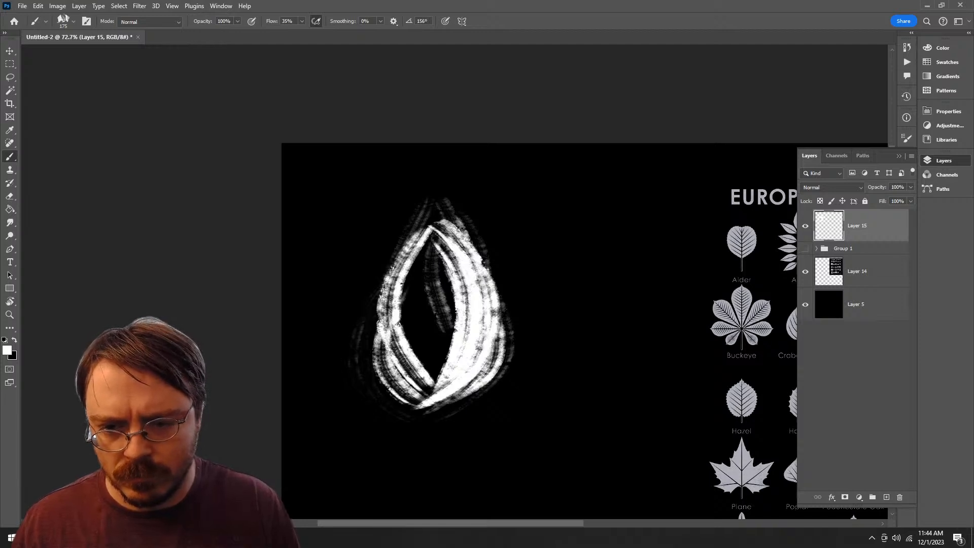
drag(394, 271, 397, 388)
mouse_move(417, 246)
mouse_down()
mouse_move(372, 327)
mouse_move(412, 396)
mouse_up()
drag(434, 229, 390, 341)
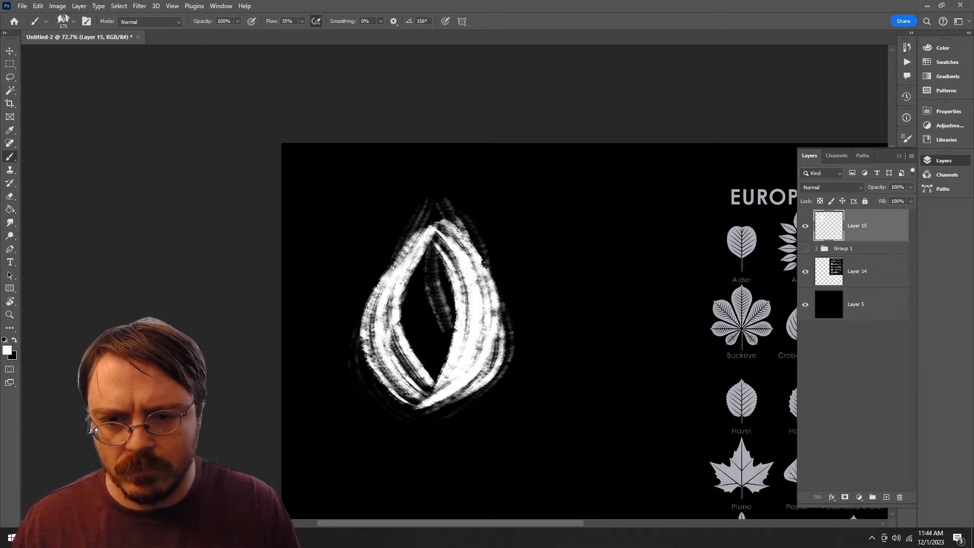
Step: Build up the leaf's pointed tip and both upper edges with short white strokes
drag(440, 198, 398, 317)
drag(433, 189, 405, 294)
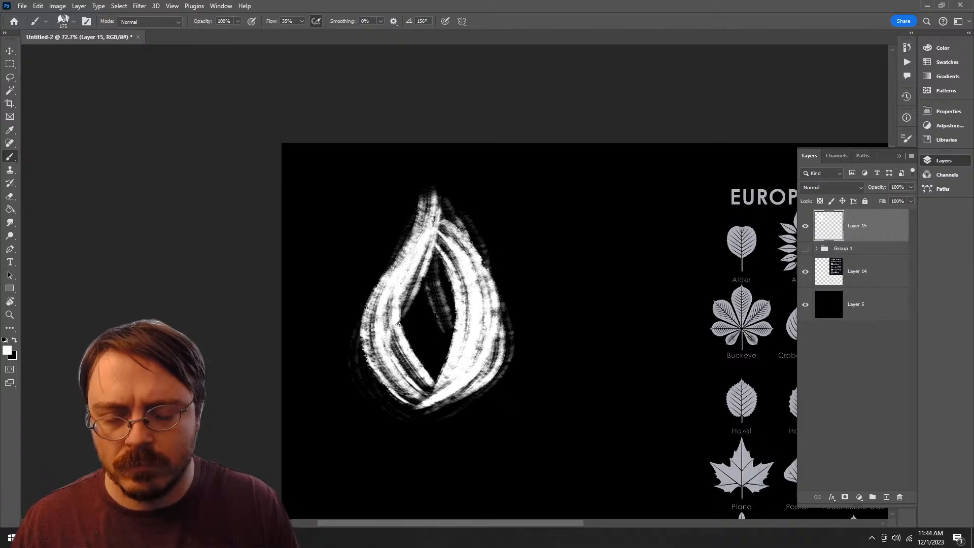
drag(437, 185, 390, 271)
drag(436, 189, 457, 286)
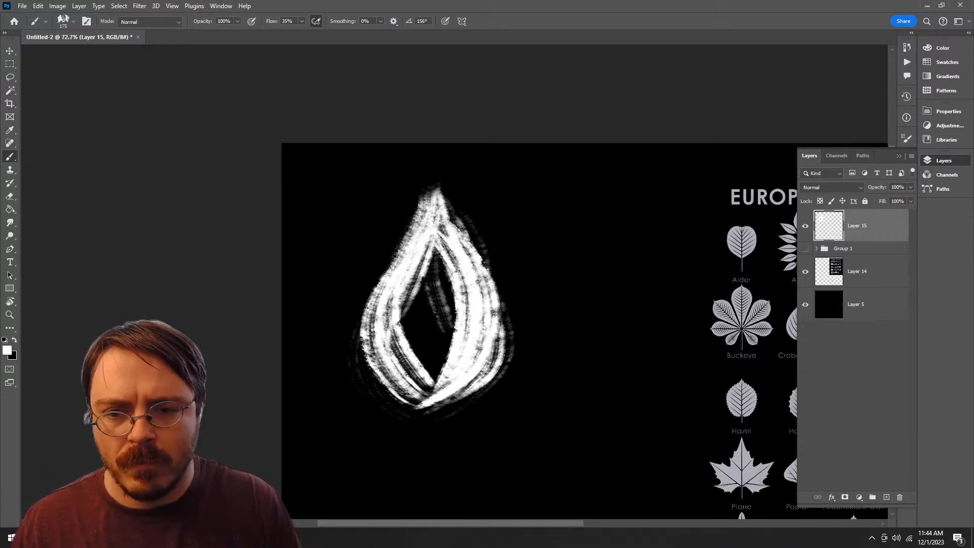
drag(437, 193, 488, 297)
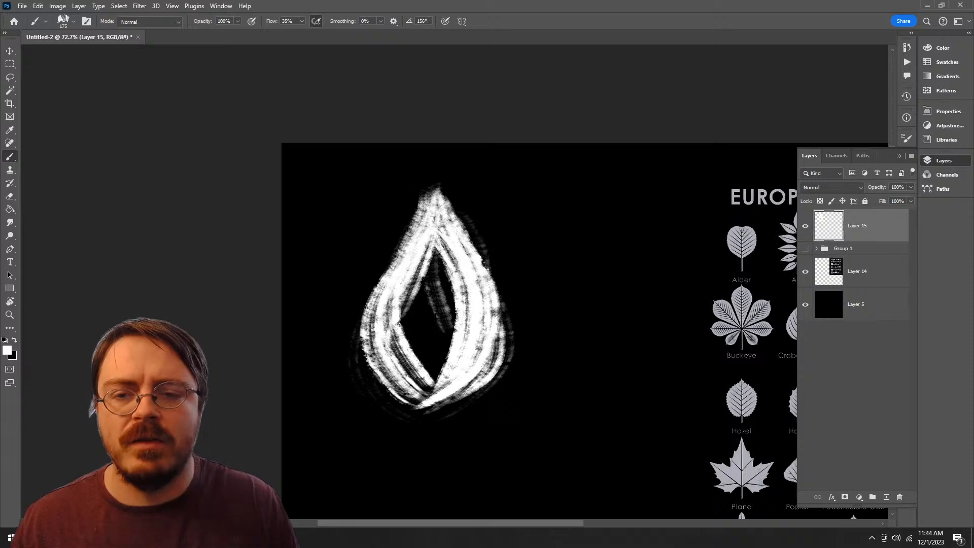
drag(429, 189, 372, 294)
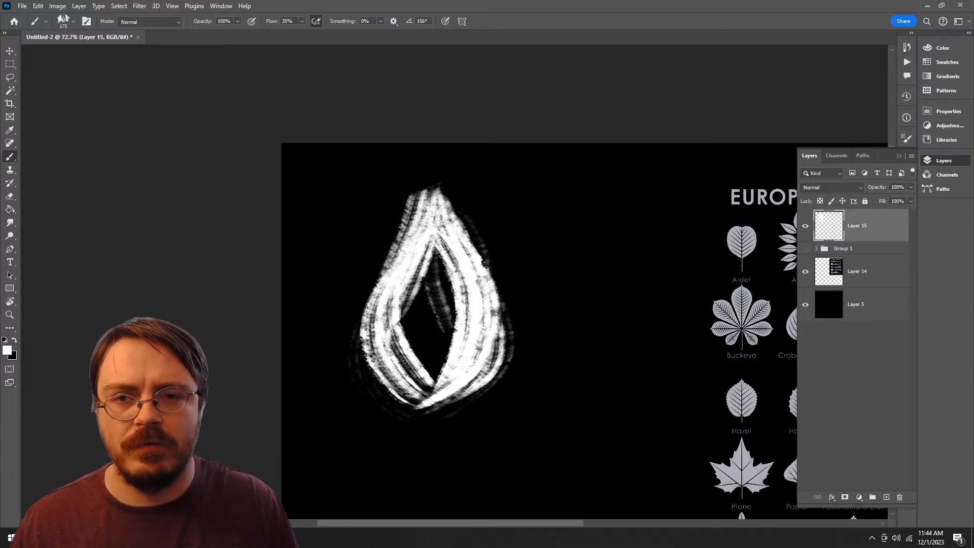
Step: Fill the leaf's dark centre with vertical white strokes, undoing the short stroke at its base
mouse_move(431, 237)
mouse_down()
mouse_move(408, 383)
mouse_move(429, 388)
mouse_move(393, 327)
mouse_move(440, 365)
mouse_up()
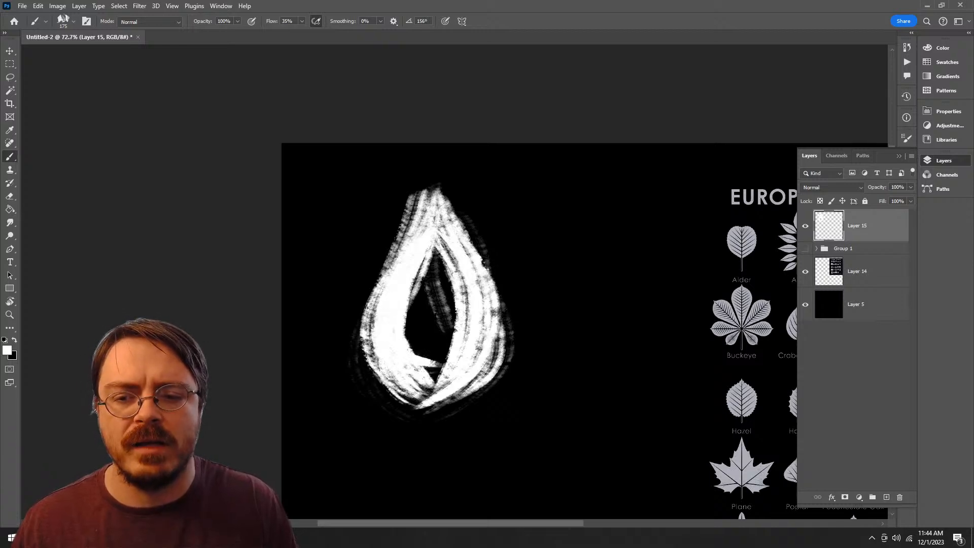
drag(432, 265, 446, 388)
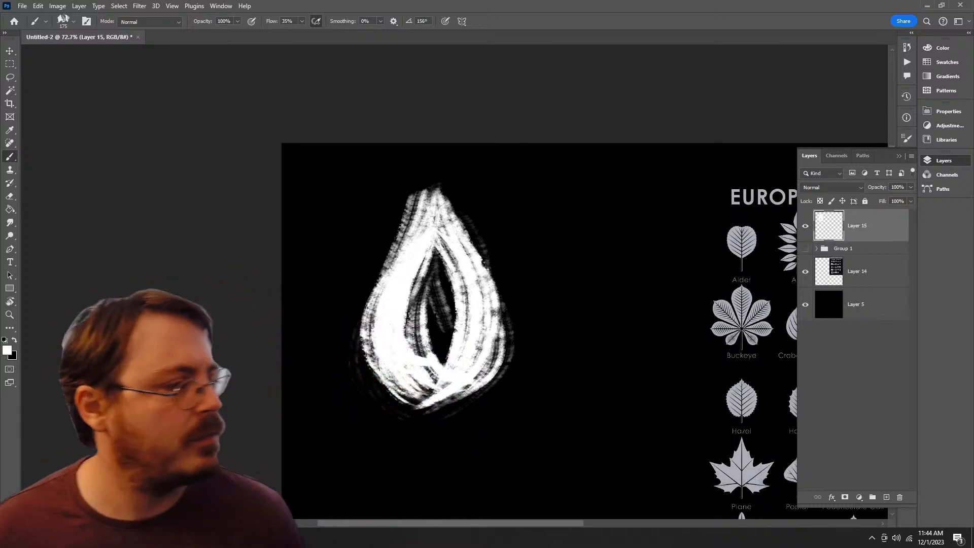
drag(438, 237, 439, 347)
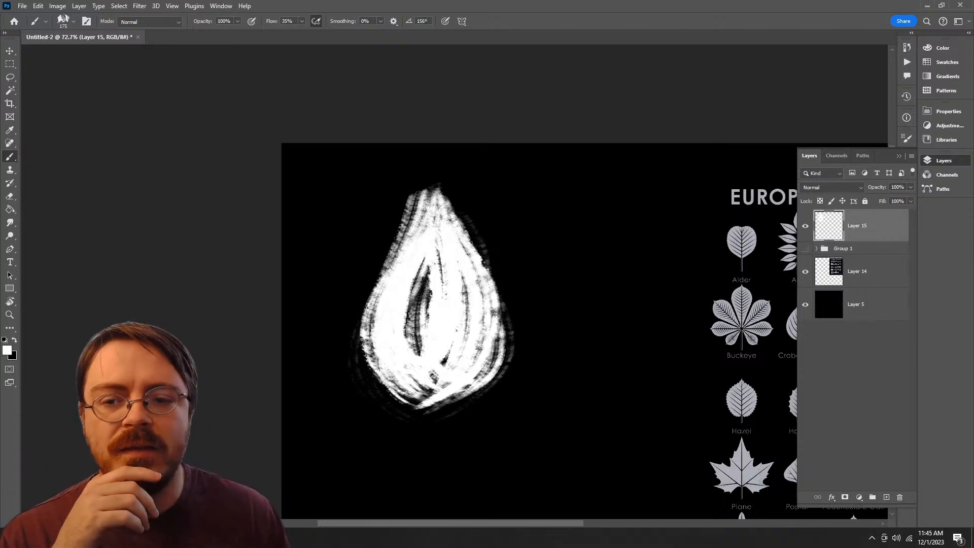
drag(443, 390, 415, 424)
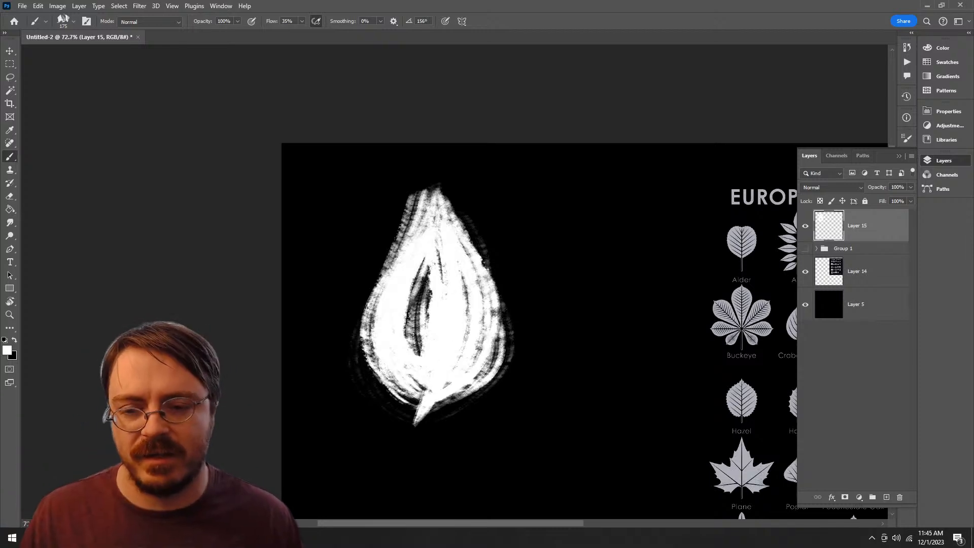
key(ctrl+z)
drag(437, 237, 417, 351)
drag(426, 274, 418, 355)
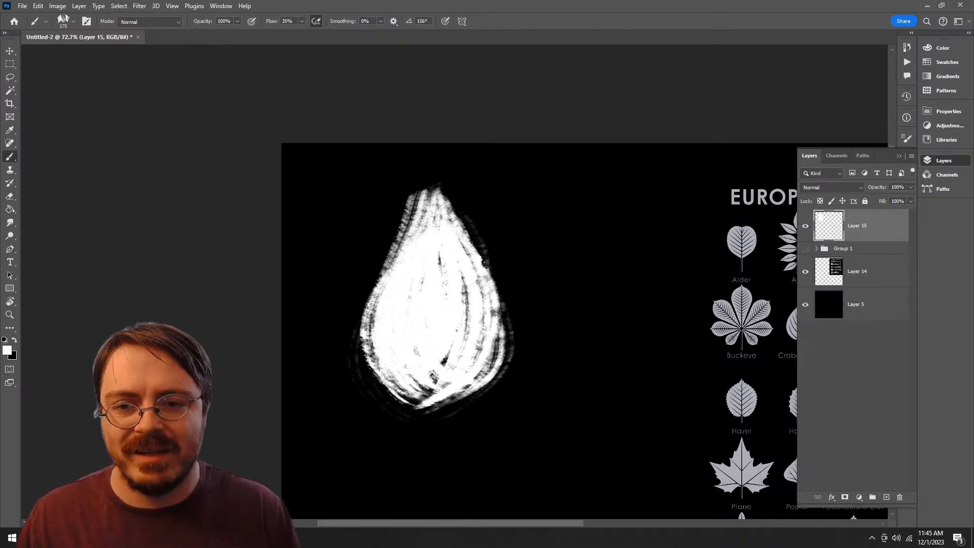
Step: Extend the leaf's tip upward into a narrow point and add a short stem below the base
drag(432, 192, 434, 152)
key(ctrl+z)
mouse_move(433, 191)
mouse_down()
mouse_move(431, 148)
mouse_move(422, 231)
mouse_up()
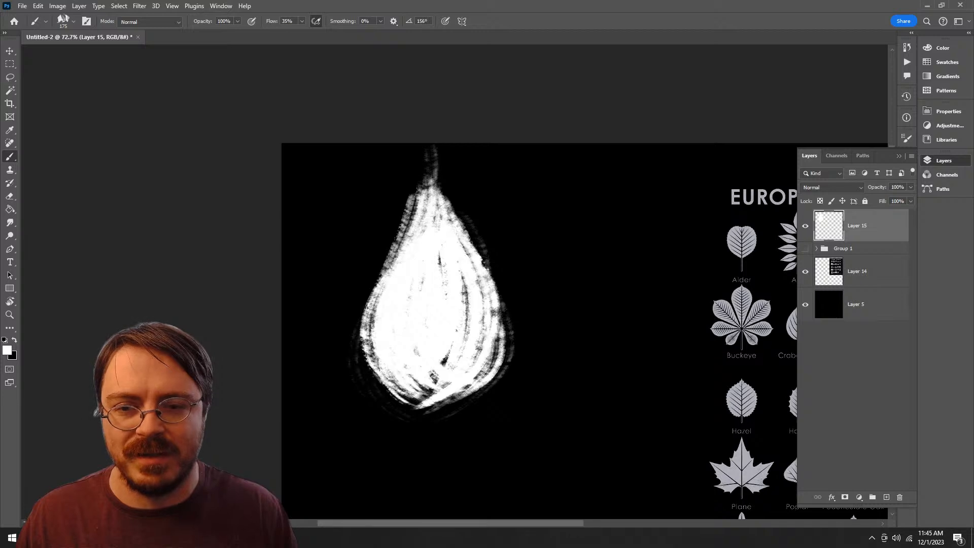
mouse_move(429, 189)
mouse_down()
mouse_move(431, 146)
mouse_move(417, 207)
mouse_up()
drag(447, 177, 441, 208)
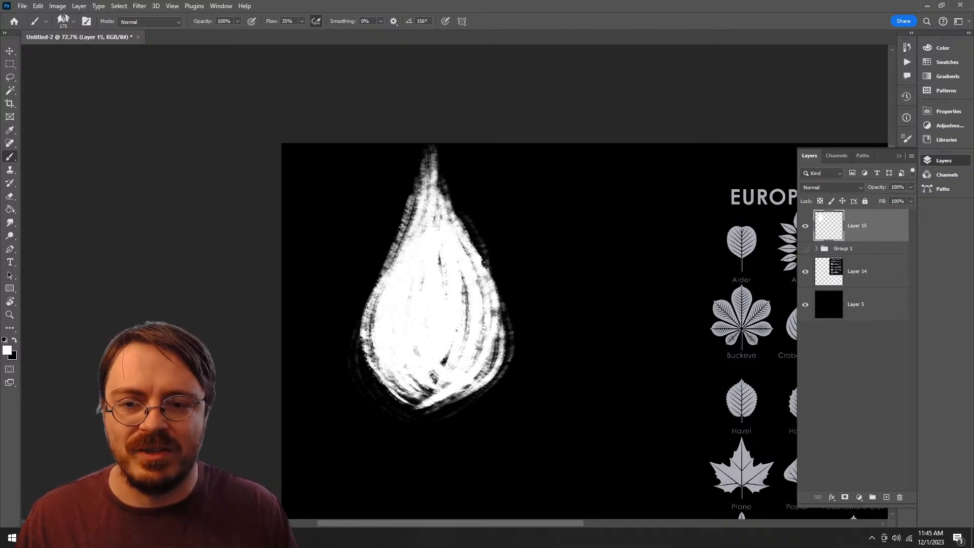
drag(438, 172, 445, 201)
mouse_move(489, 276)
mouse_down()
mouse_move(473, 375)
mouse_move(431, 447)
mouse_up()
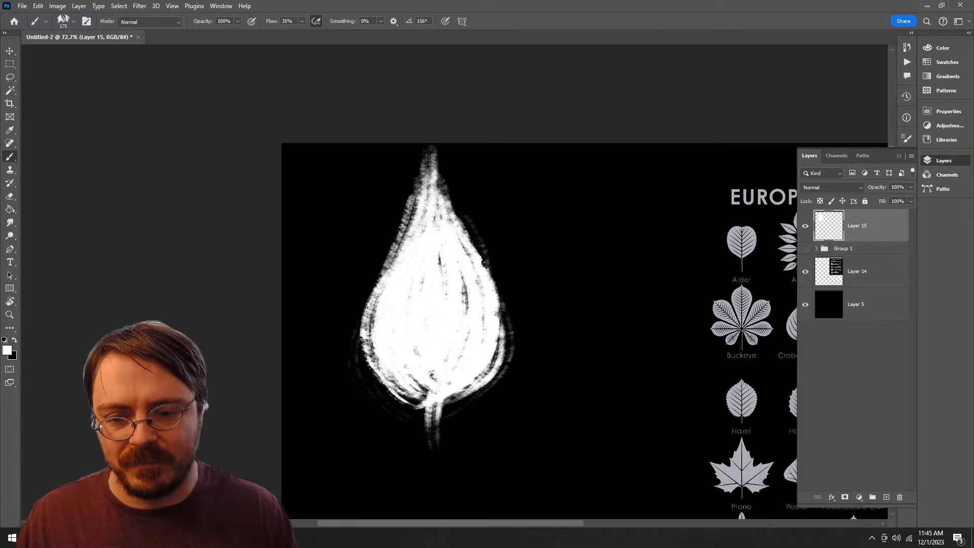
Step: Undo all the strokes of the painted teardrop leaf until Layer 15 is empty
mouse_move(495, 424)
mouse_down()
mouse_move(479, 325)
mouse_move(405, 325)
mouse_move(460, 349)
mouse_up()
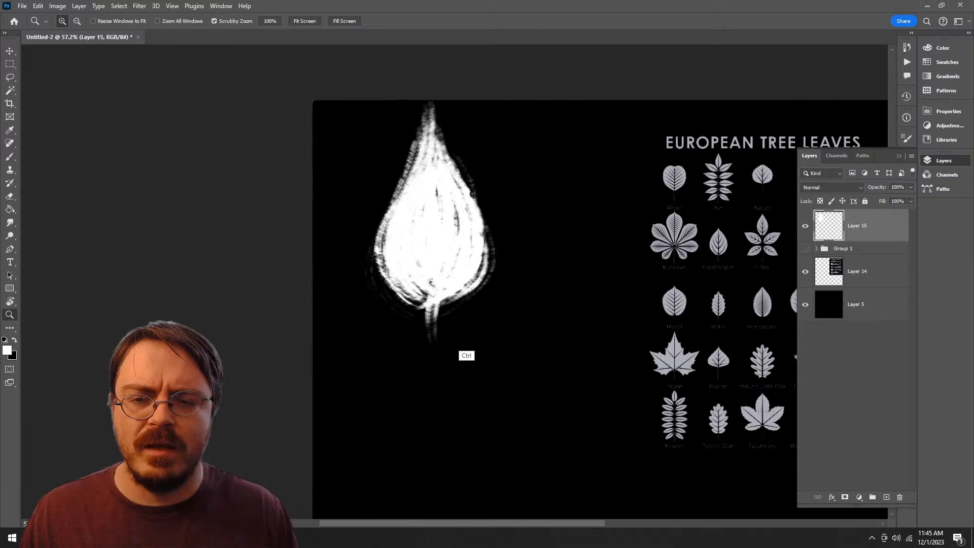
key(ctrl+z)
key(ctrl+z)
key(ctrl+z)
key(ctrl+z)
key(ctrl+z)
key(ctrl+z)
key(ctrl+z)
key(ctrl+z)
key(ctrl+z)
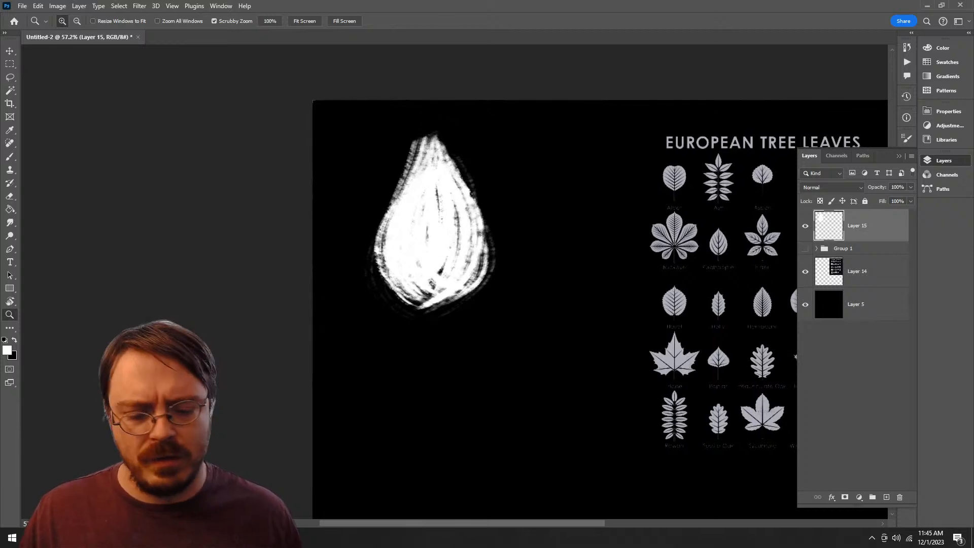
key(ctrl+z)
Step: Start a new leaf on Layer 15 with one long vertical white stroke of the Big Bad Wolf Tilt brush
key(b)
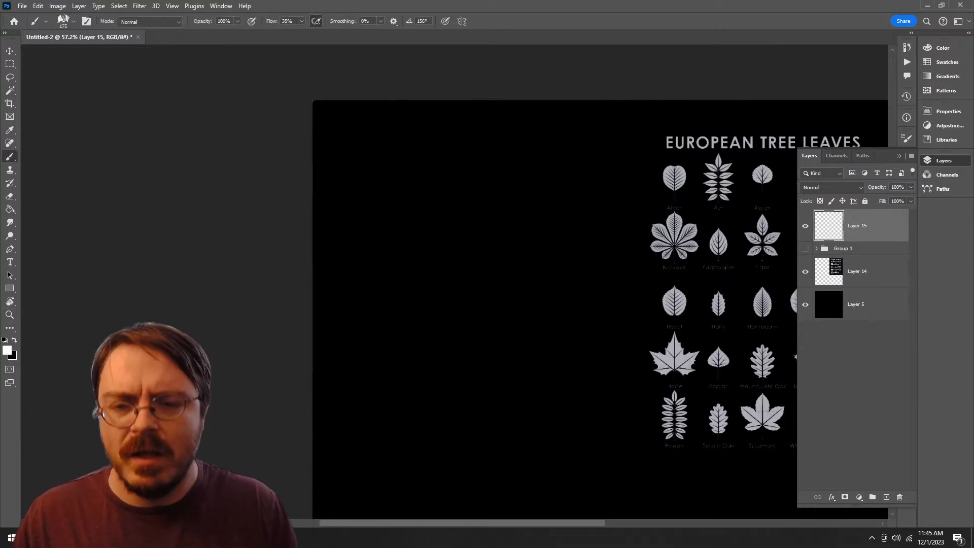
drag(432, 116, 434, 326)
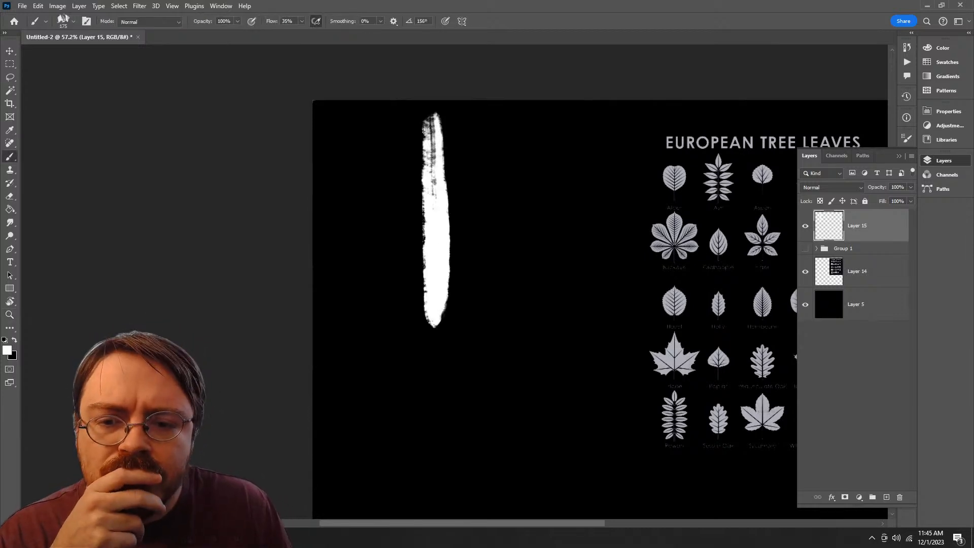
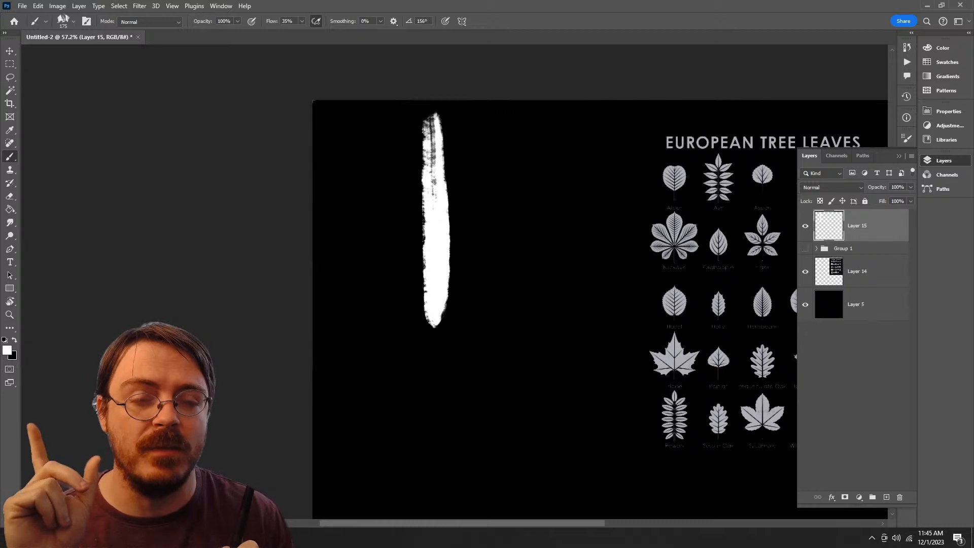
Step: Undo the narrow white stroke, try two wider vertical strokes with the brush enlarged to 500 px, and undo them
key(ctrl+z)
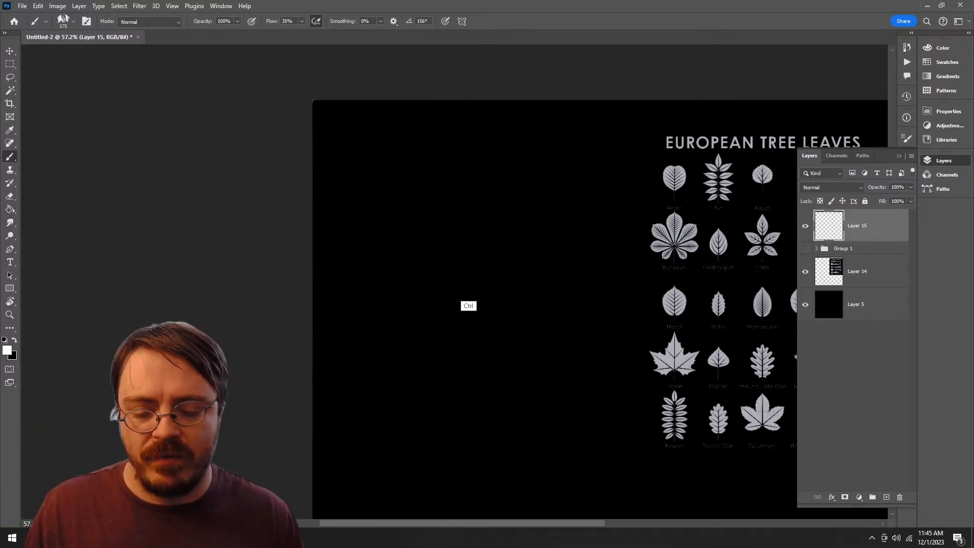
key(bracketright)
key(bracketright)
key(bracketright)
key(bracketright)
key(bracketright)
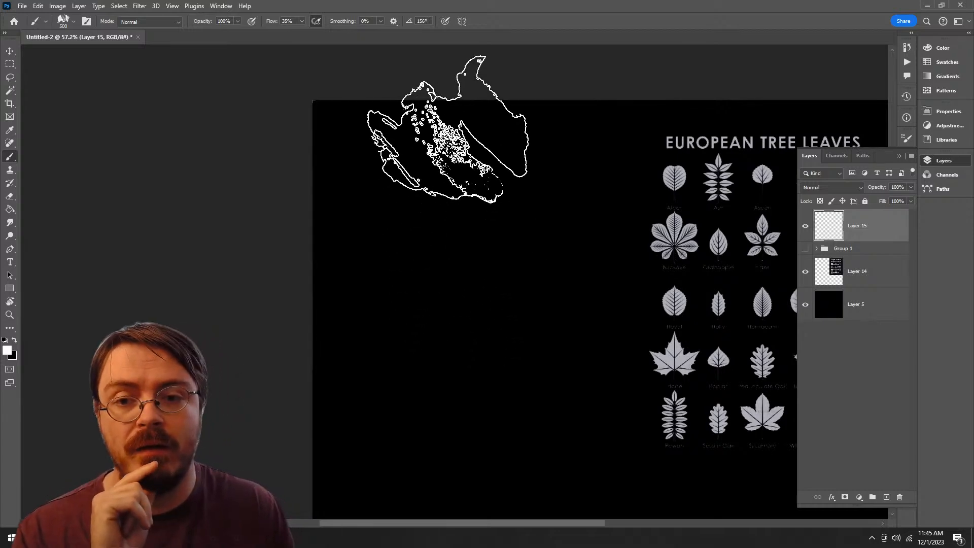
drag(445, 126, 446, 416)
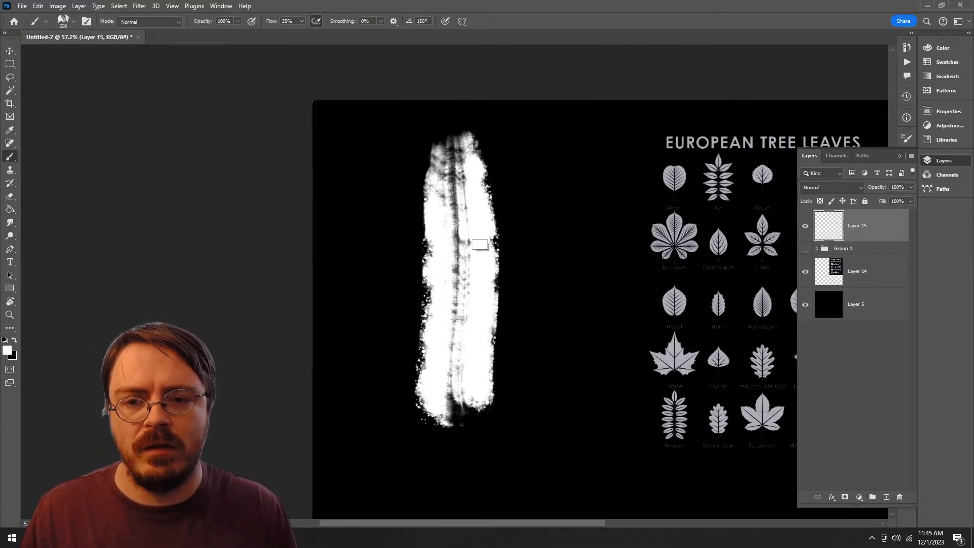
key(ctrl+z)
drag(468, 164, 468, 453)
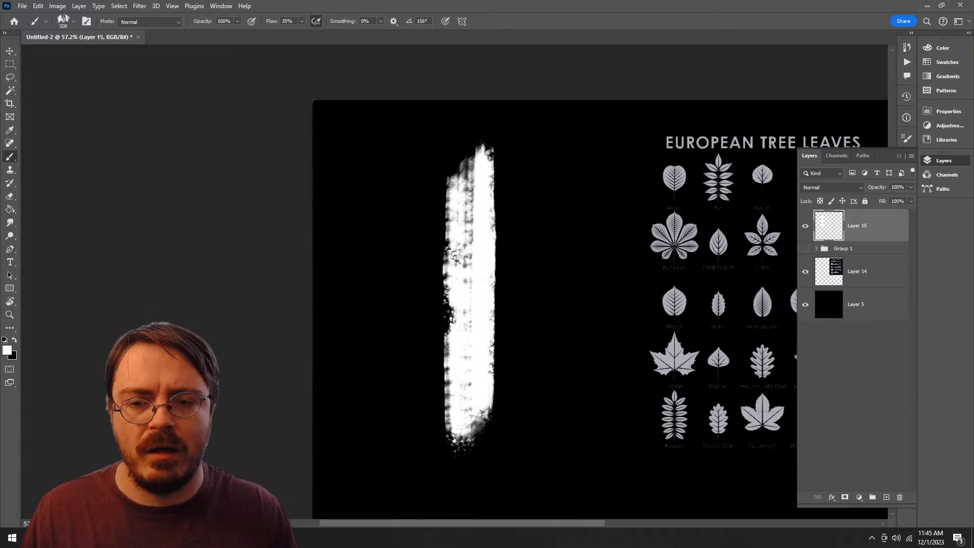
key(ctrl+z)
Step: Paint a vertical white stroke with the textured brush at 300 px, then duplicate Layer 15 and hide the original
key(bracketleft)
key(bracketleft)
key(bracketleft)
key(bracketleft)
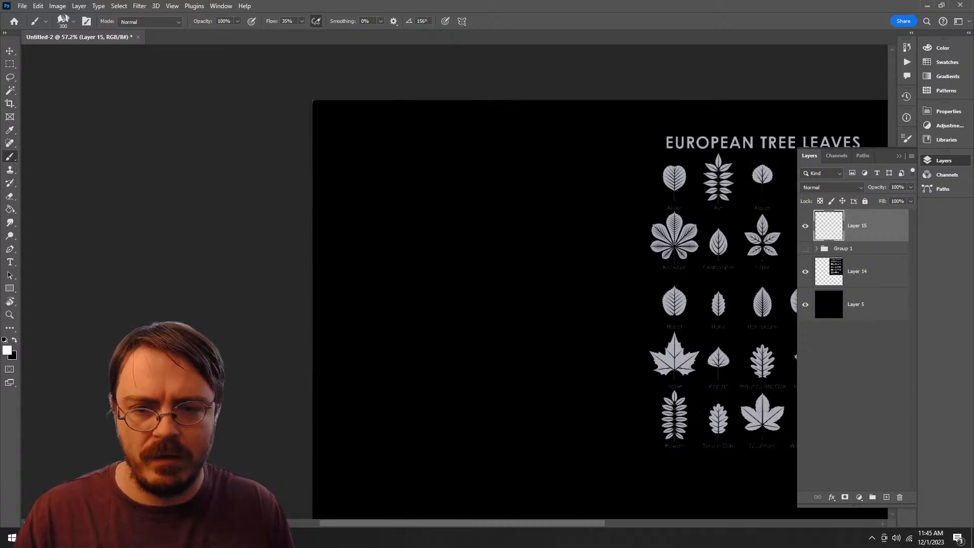
drag(480, 167, 479, 378)
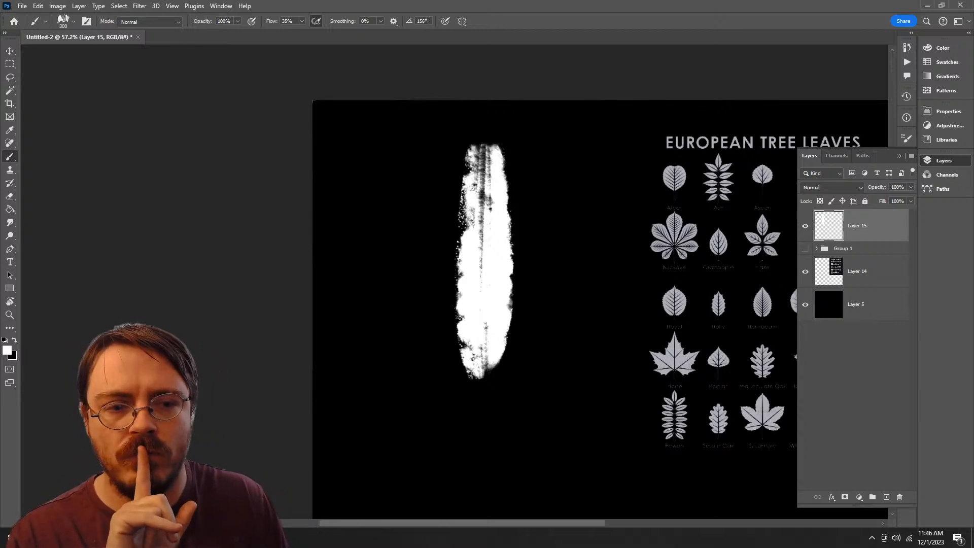
drag(857, 225, 886, 497)
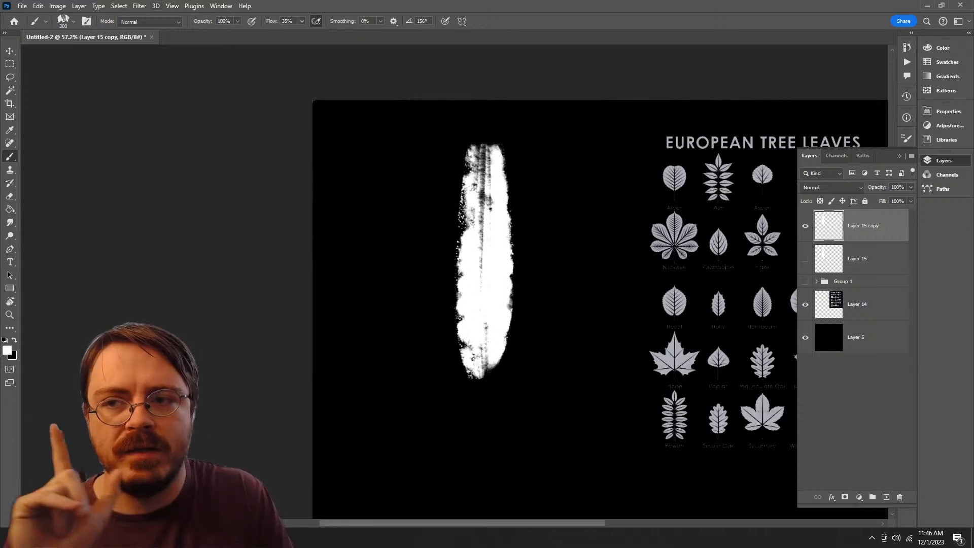
click(139, 6)
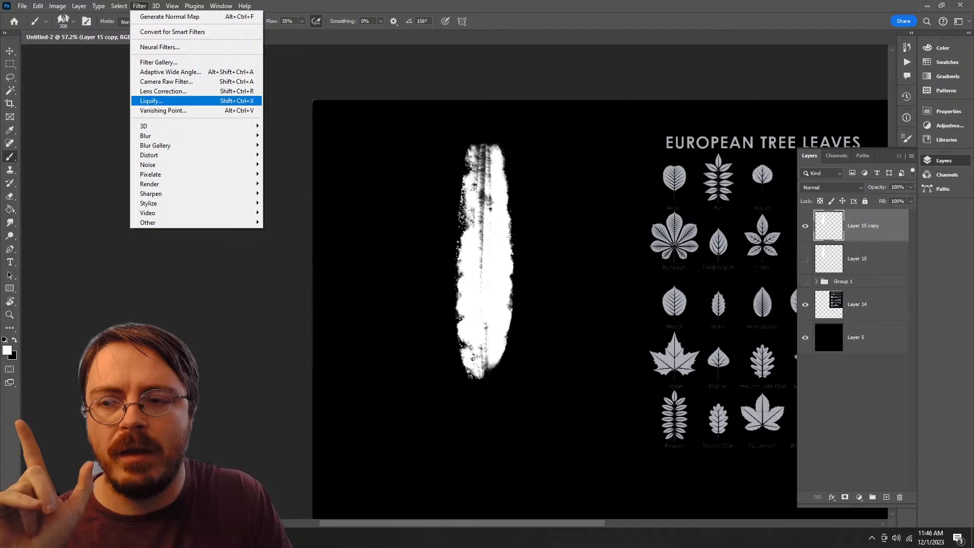
click(151, 100)
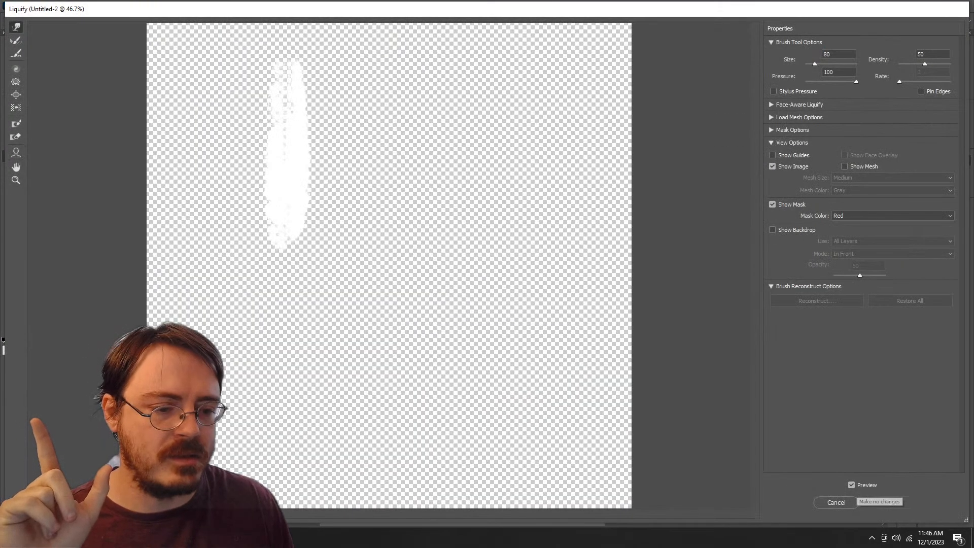
click(846, 501)
Step: Invert the duplicated stroke to black and open it in the Liquify filter
key(ctrl+i)
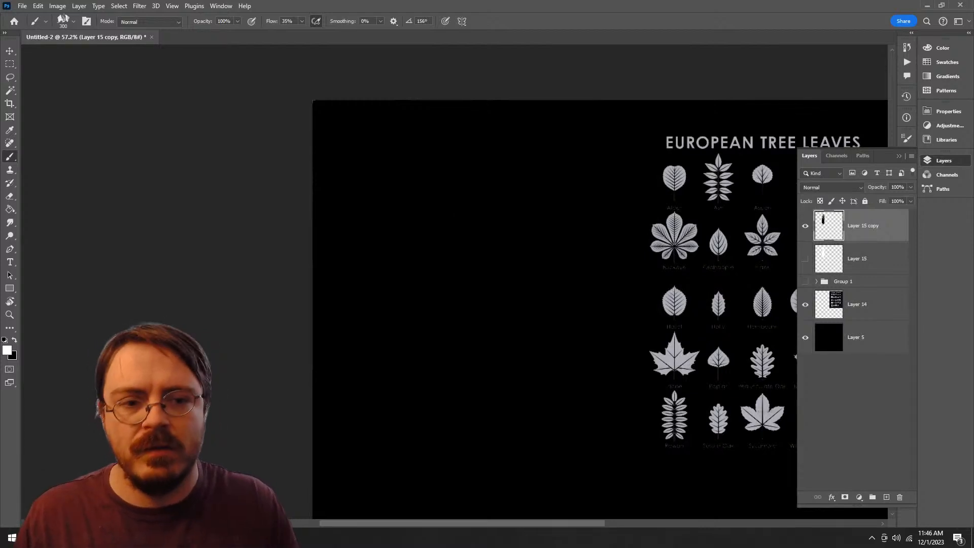
click(120, 6)
mouse_move(139, 6)
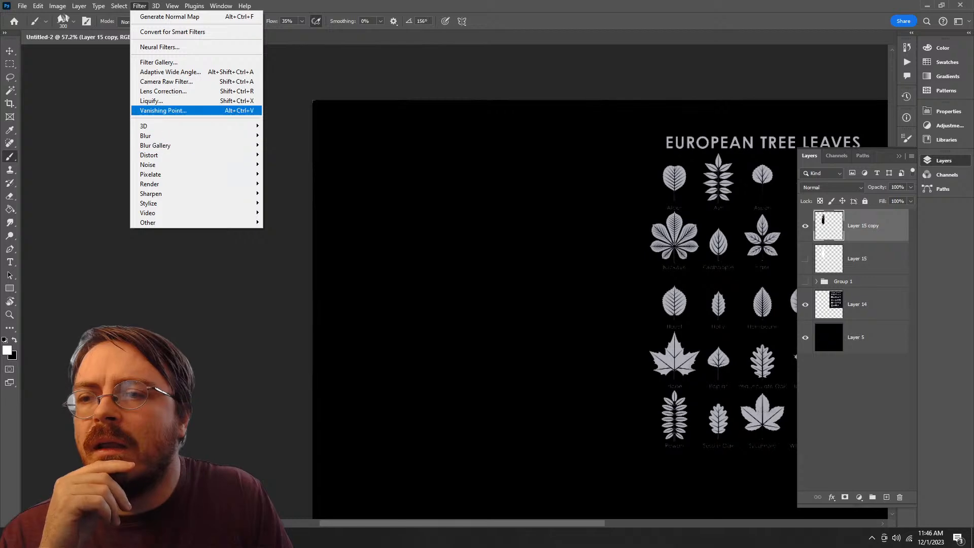
click(151, 101)
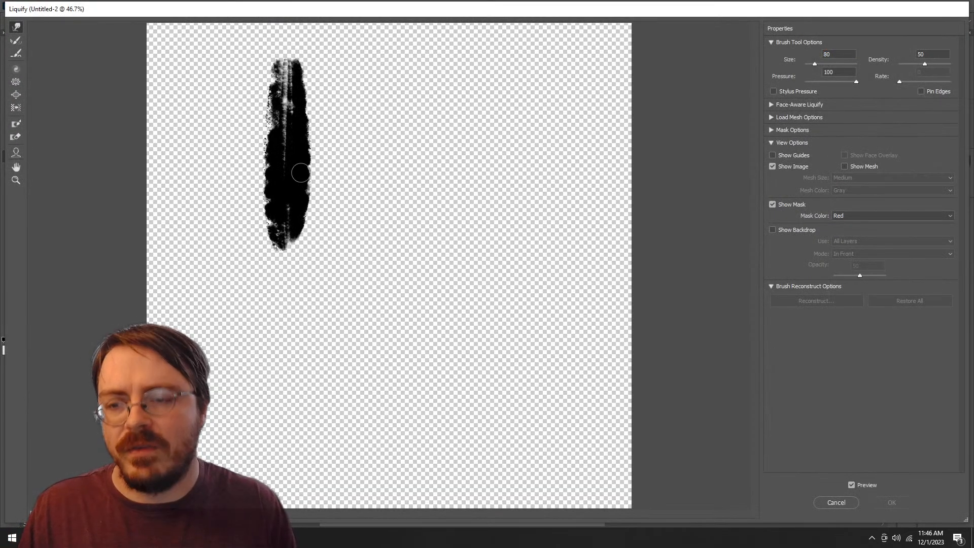
Step: Bulge the right side of the stroke's lower half outward using Forward Warp with a brush size of 600
drag(285, 161, 367, 188)
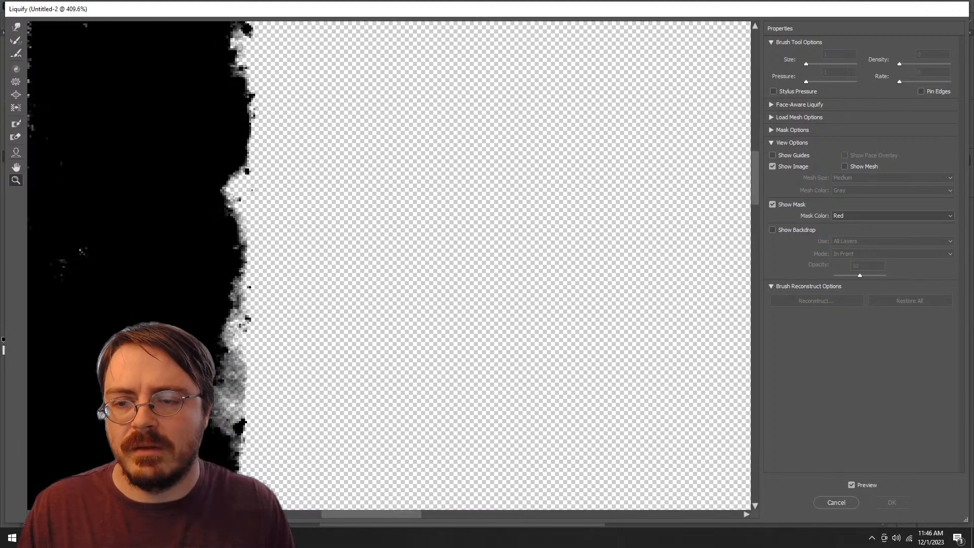
drag(259, 175, 350, 226)
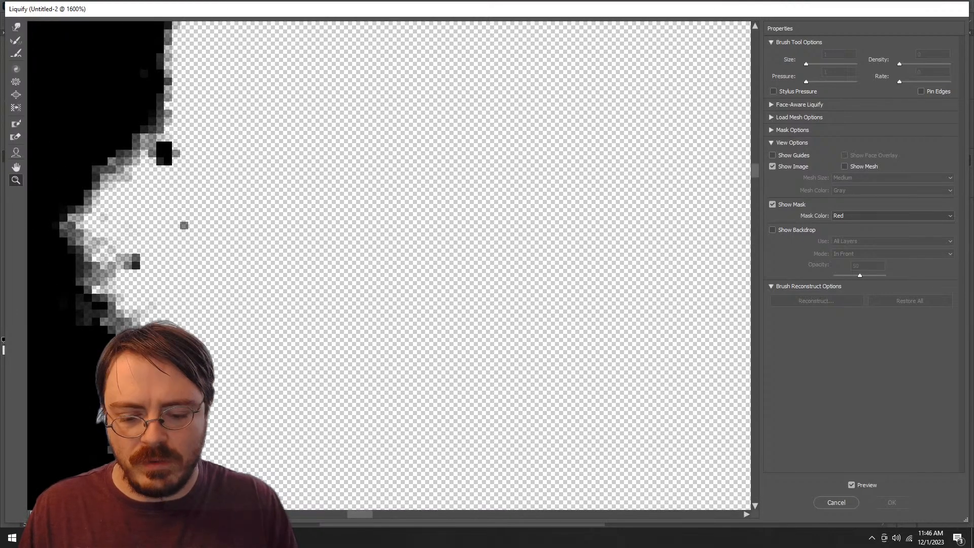
key(ctrl+minus)
key(ctrl+minus)
key(ctrl+minus)
key(ctrl+minus)
key(ctrl+minus)
key(ctrl+minus)
key(ctrl+minus)
key(ctrl+minus)
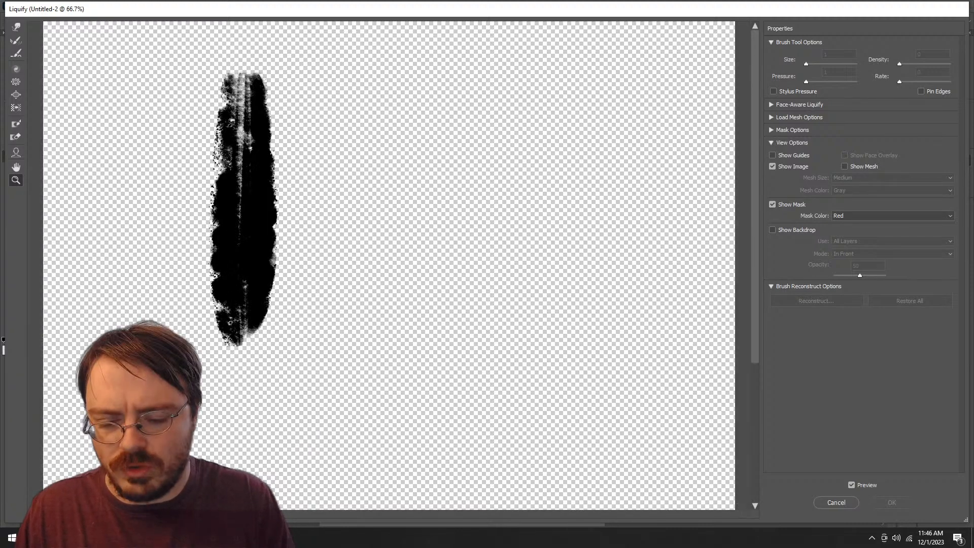
key(ctrl+plus)
drag(279, 202, 436, 270)
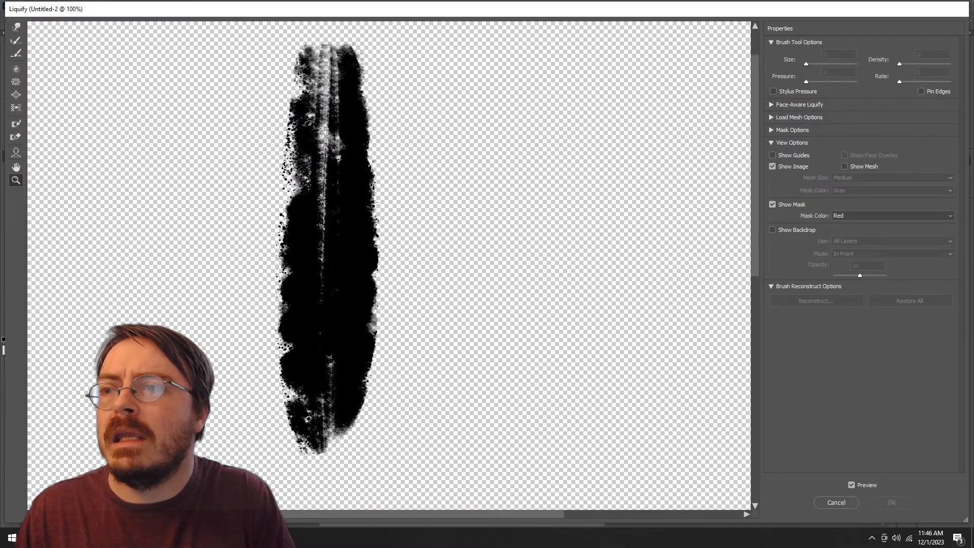
key(w)
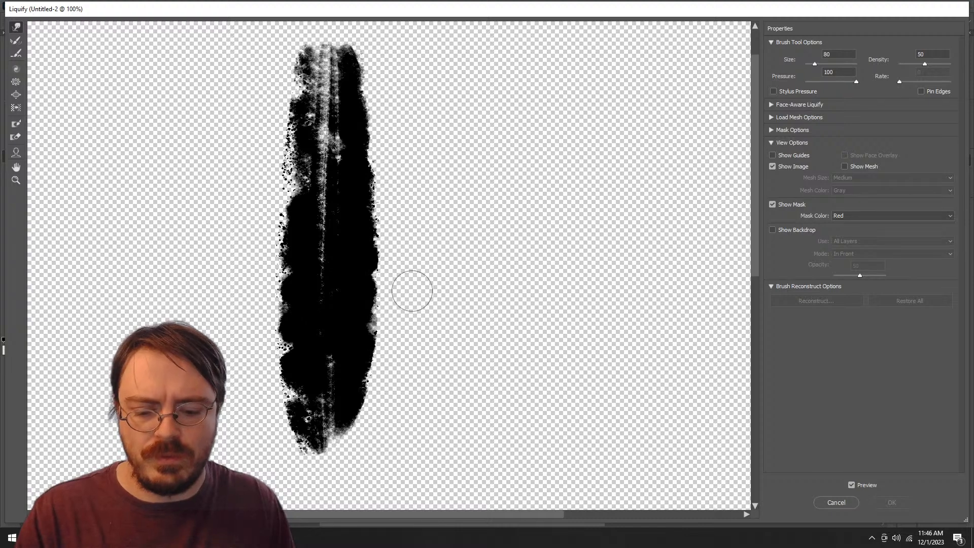
key(bracketright)
key(bracketright)
key(bracketright)
key(bracketright)
key(bracketright)
key(bracketright)
key(bracketright)
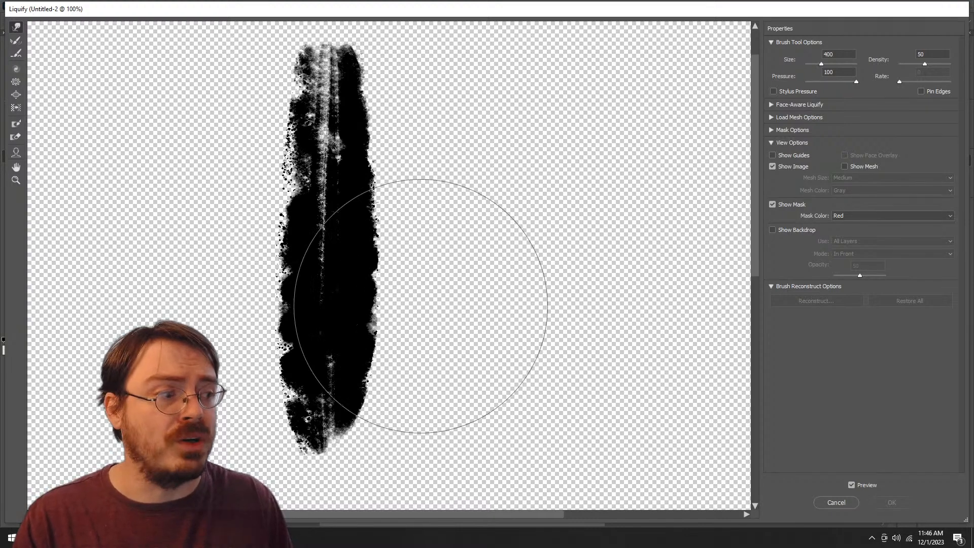
key(bracketleft)
key(bracketleft)
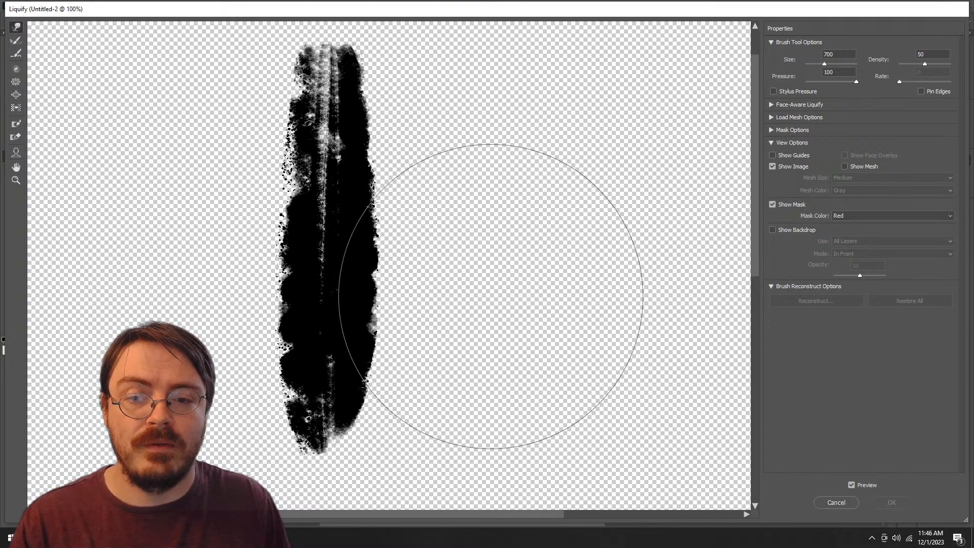
mouse_move(488, 294)
mouse_down()
mouse_move(508, 295)
mouse_move(477, 231)
mouse_move(510, 221)
mouse_move(475, 185)
mouse_move(510, 175)
mouse_move(477, 165)
mouse_move(461, 291)
mouse_move(485, 303)
mouse_move(472, 353)
mouse_move(496, 368)
mouse_move(487, 379)
mouse_move(509, 389)
mouse_up()
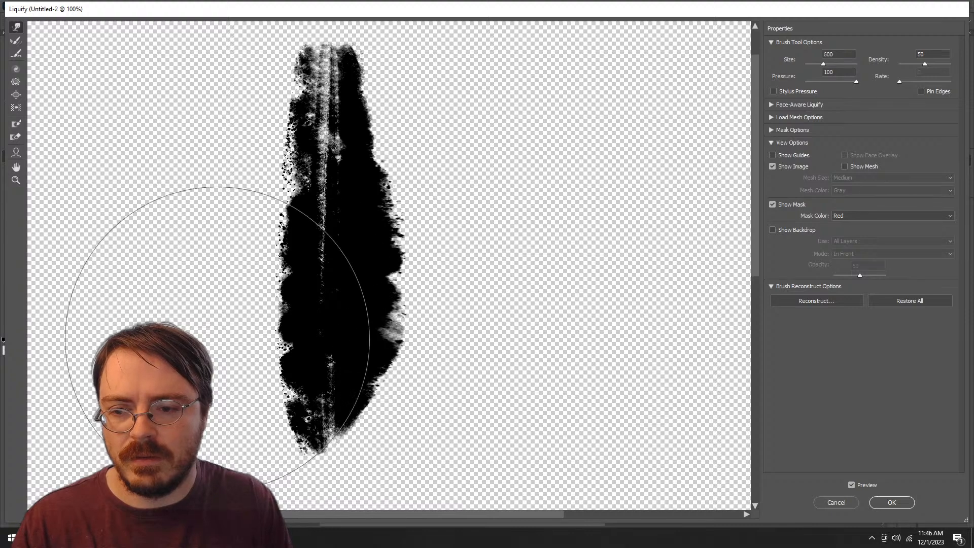
Step: Bulge the left side of the stroke outward with a progressively smaller Forward Warp brush to widen the leaf body
mouse_move(175, 305)
mouse_down()
mouse_move(171, 250)
mouse_move(151, 250)
mouse_move(167, 237)
mouse_move(158, 226)
mouse_move(176, 202)
mouse_move(157, 192)
mouse_move(179, 190)
mouse_move(178, 313)
mouse_move(194, 360)
mouse_up()
key(bracketleft)
key(bracketleft)
key(bracketleft)
key(bracketleft)
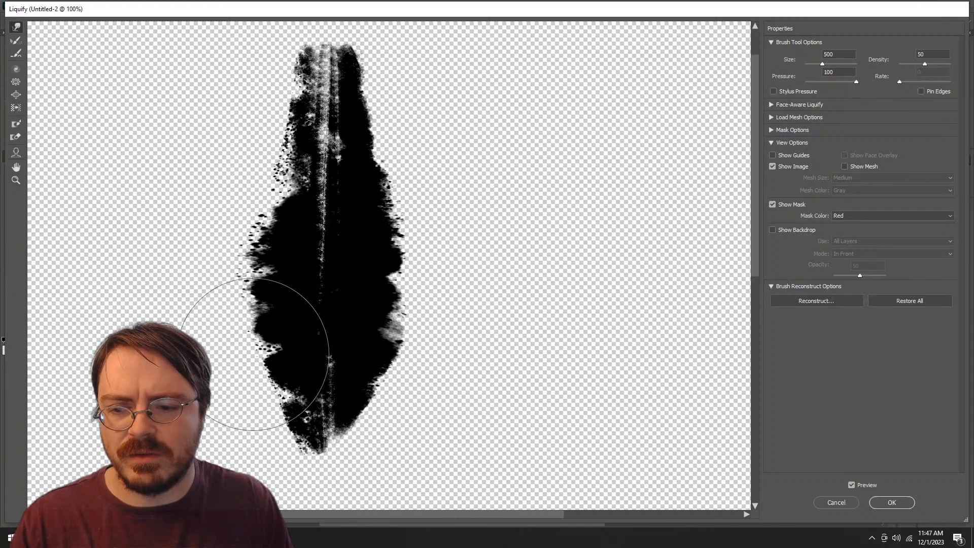
mouse_move(268, 349)
mouse_down()
mouse_move(276, 264)
mouse_move(305, 214)
mouse_move(283, 204)
mouse_move(331, 205)
mouse_up()
drag(321, 255, 325, 261)
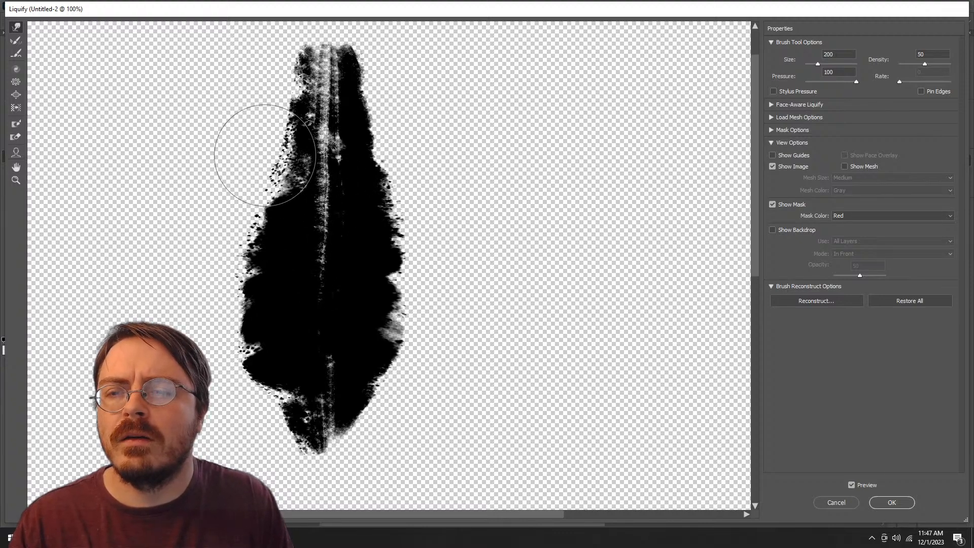
Step: Push the top end of the leaf shape downward with Forward Warp to shorten it
key(bracketleft)
key(bracketleft)
key(bracketleft)
key(bracketleft)
key(bracketleft)
key(bracketleft)
key(bracketleft)
key(f)
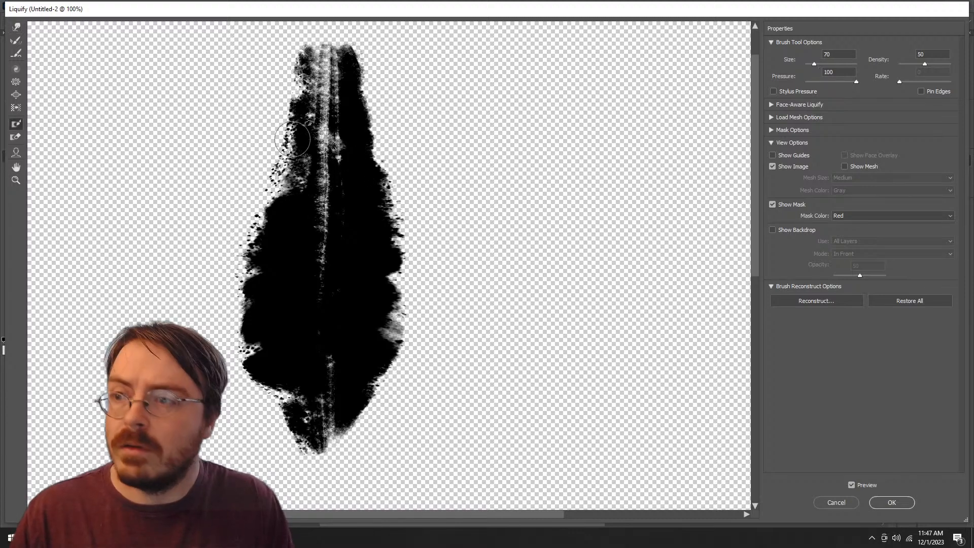
key(bracketright)
key(bracketright)
key(bracketright)
key(bracketright)
key(bracketright)
key(bracketright)
key(bracketright)
key(bracketright)
key(bracketright)
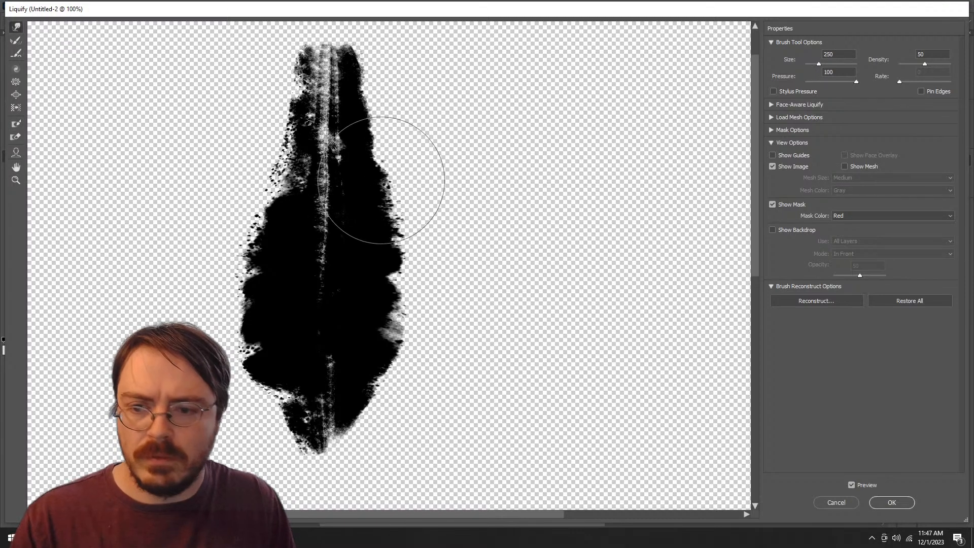
drag(318, 85, 310, 123)
Step: Widen the leaf's lower sides and squeeze its top end narrower using a warp brush size of 300
key(bracketleft)
key(bracketleft)
key(bracketleft)
key(bracketleft)
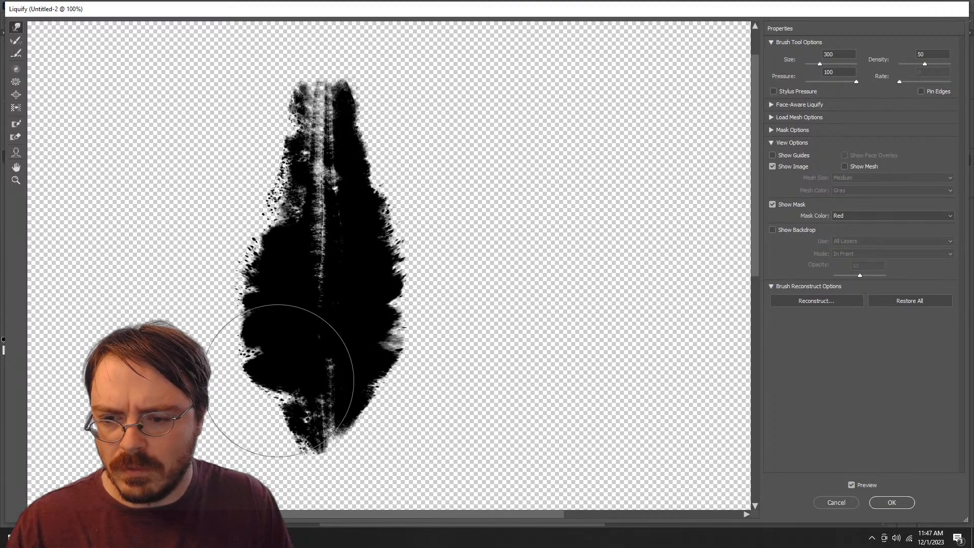
mouse_move(272, 407)
mouse_down()
mouse_move(273, 321)
mouse_move(248, 303)
mouse_up()
mouse_move(275, 134)
mouse_down()
mouse_move(287, 137)
mouse_move(289, 103)
mouse_up()
mouse_move(374, 100)
mouse_down()
mouse_move(364, 105)
mouse_move(377, 160)
mouse_up()
drag(382, 201, 389, 198)
mouse_move(389, 254)
mouse_down()
mouse_move(400, 348)
mouse_move(396, 341)
mouse_up()
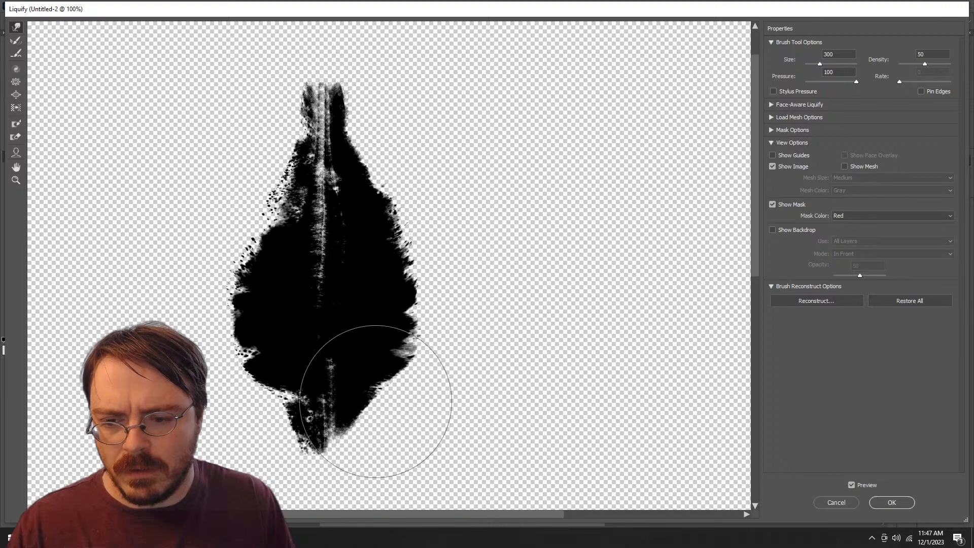
Step: Pull the leaf's bottom end down into a narrow point and thin its sides with the warp brush reduced to 175
mouse_move(273, 455)
mouse_down()
mouse_move(315, 429)
mouse_move(370, 426)
mouse_move(312, 431)
mouse_move(332, 445)
mouse_move(335, 471)
mouse_up()
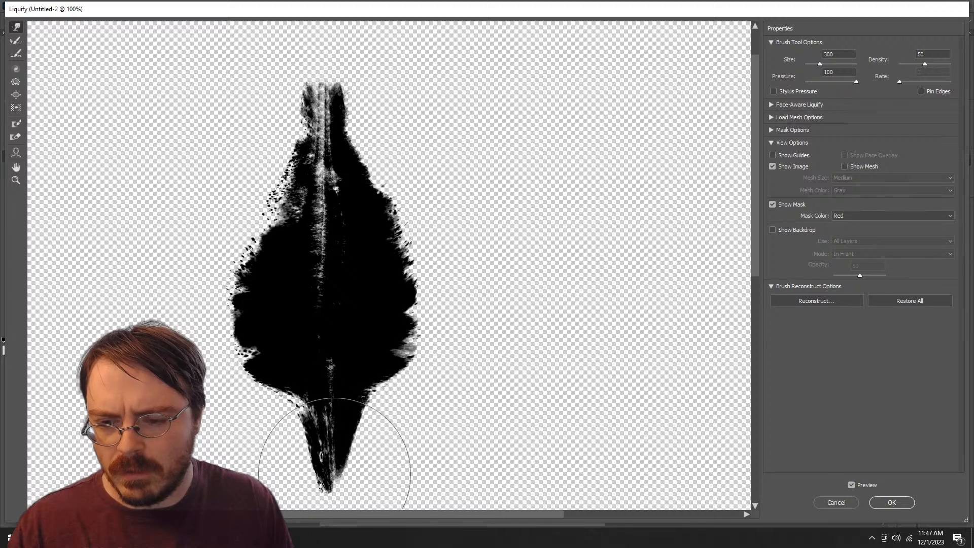
scroll(309, 341, down, 3)
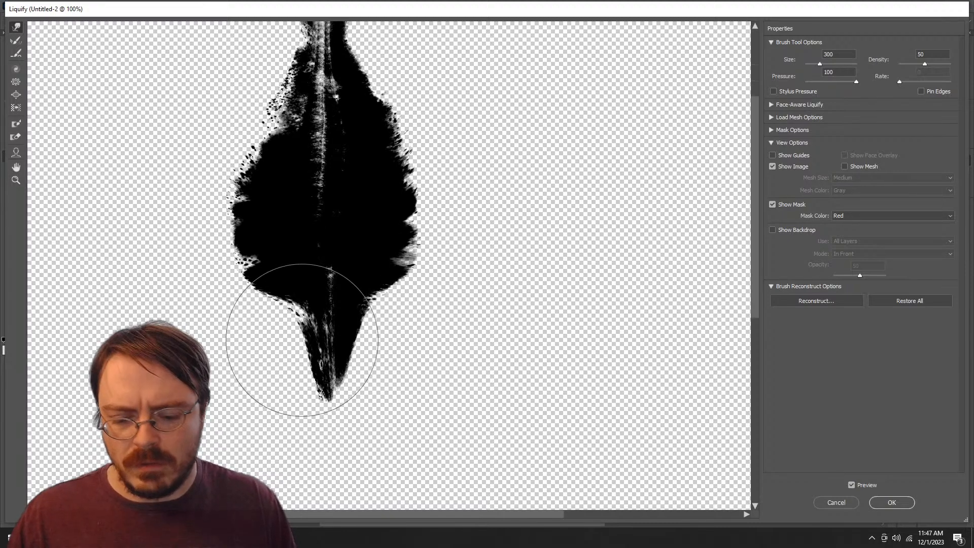
key(bracketleft)
key(bracketleft)
key(bracketleft)
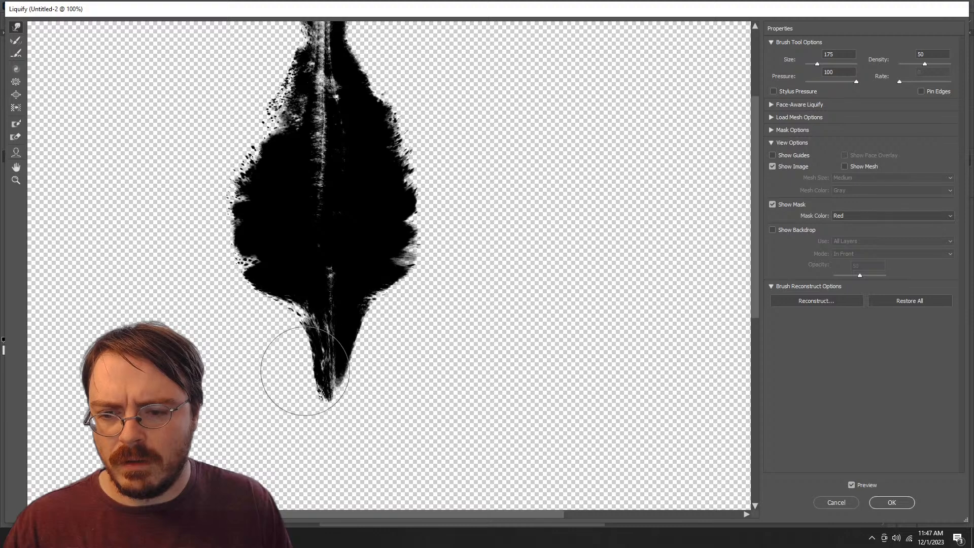
mouse_move(374, 330)
mouse_down()
mouse_move(363, 329)
mouse_move(366, 313)
mouse_move(387, 305)
mouse_move(396, 274)
mouse_up()
key(bracketleft)
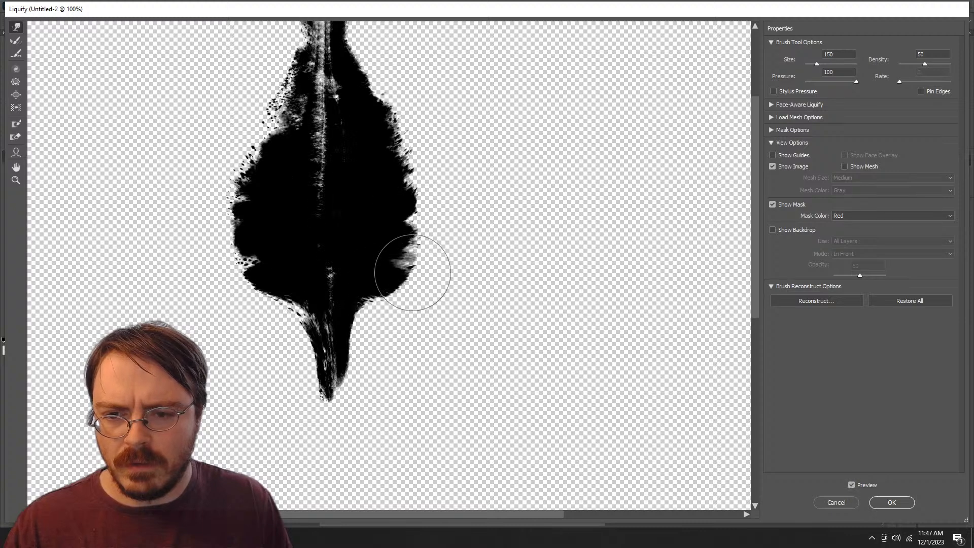
Step: Narrow the leaf's top end further from both sides using a warp brush size of 175
key(bracketright)
key(bracketright)
key(bracketright)
key(bracketright)
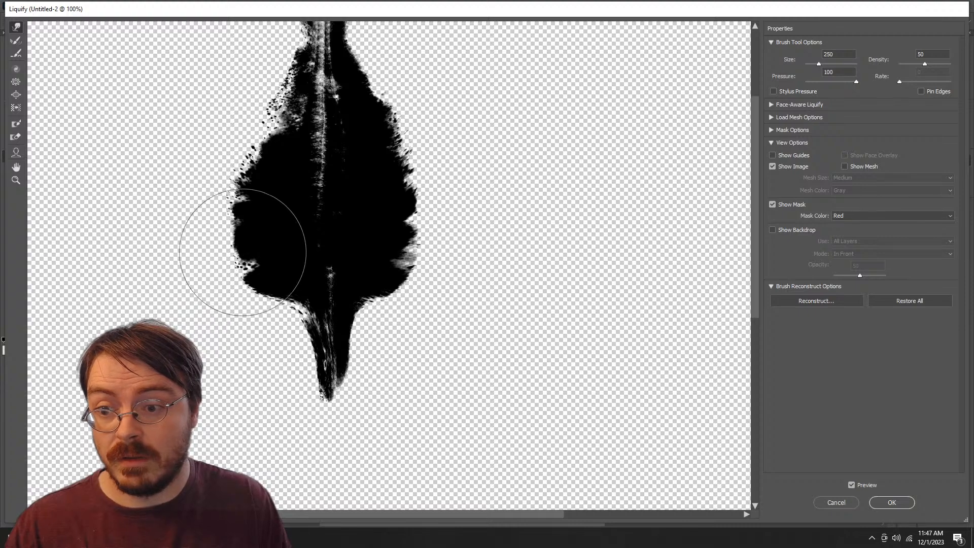
scroll(340, 208, up, 3)
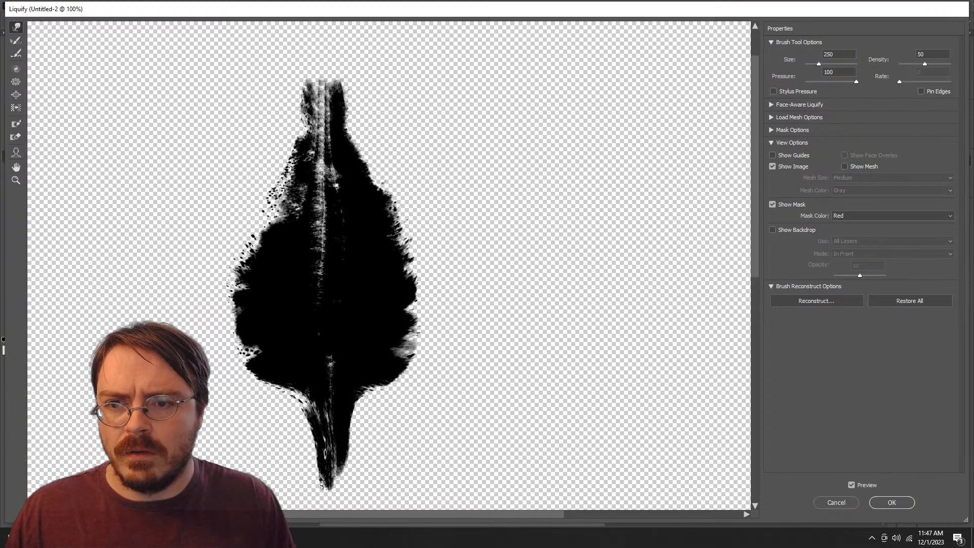
key(bracketright)
key(bracketright)
key(bracketright)
key(bracketright)
key(bracketright)
key(bracketright)
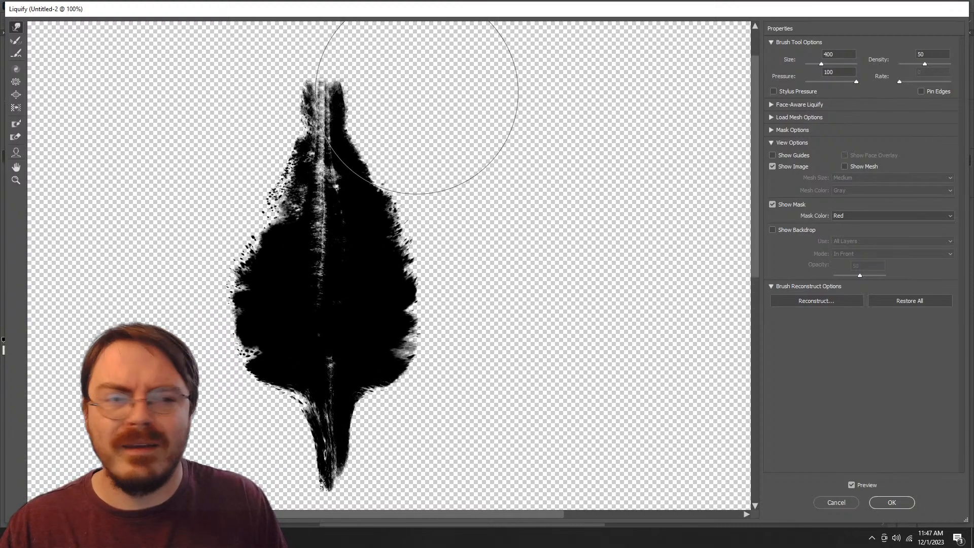
key(bracketleft)
key(bracketleft)
key(bracketleft)
key(bracketleft)
key(bracketleft)
key(bracketleft)
key(bracketleft)
key(bracketleft)
key(bracketleft)
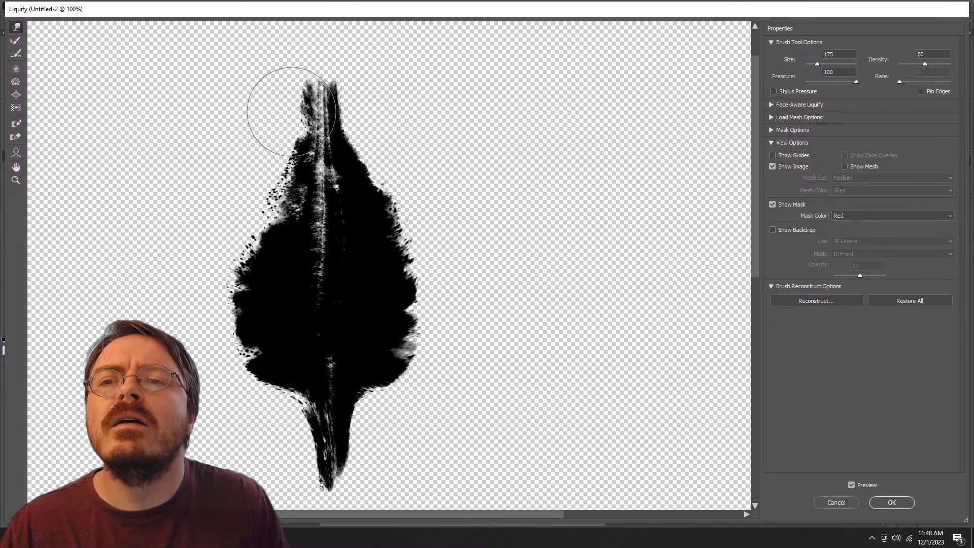
mouse_move(291, 111)
mouse_down()
mouse_move(287, 104)
mouse_move(293, 145)
mouse_up()
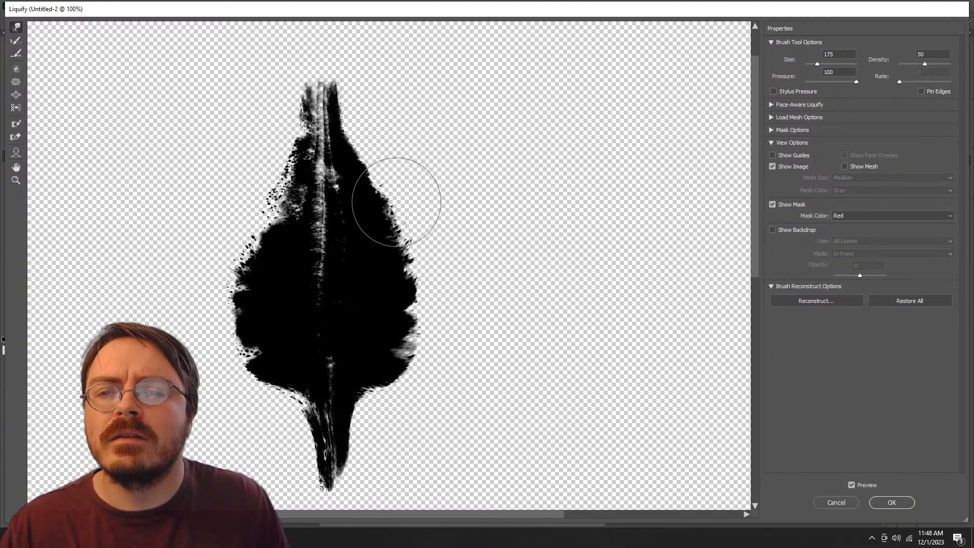
Step: Fill out the leaf's lower-left edge with a size 200 warp brush, nudge its upper-left side inward at size 250, and apply Liquify
key(bracketright)
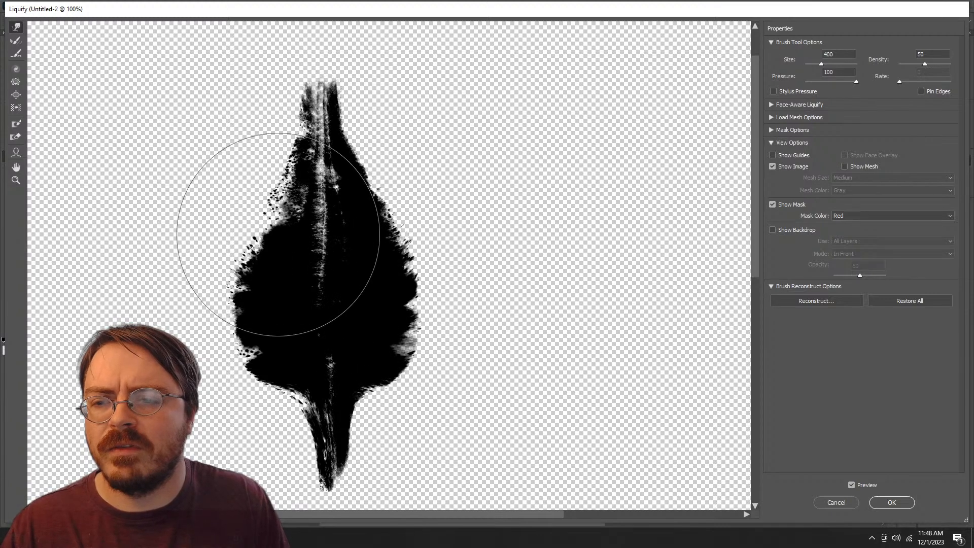
key(bracketleft)
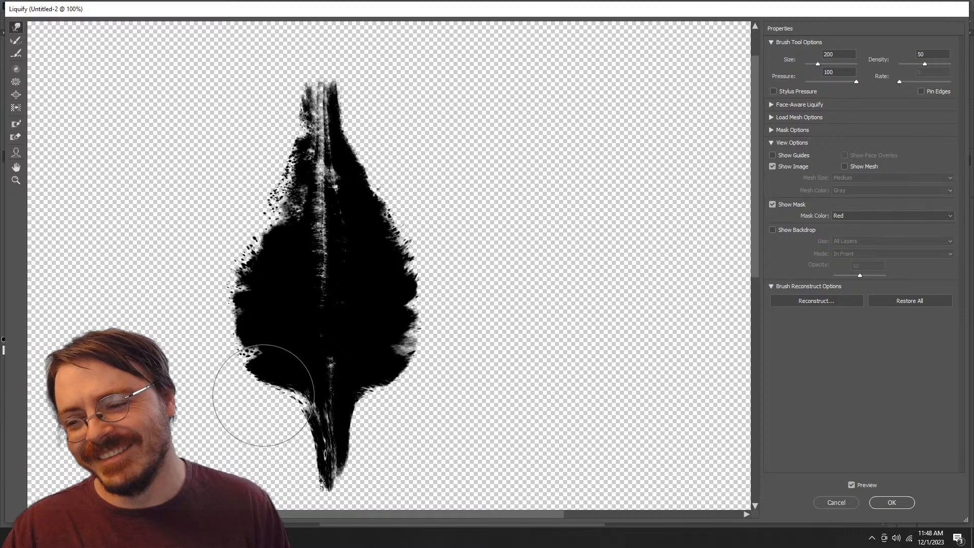
mouse_move(264, 396)
mouse_down()
mouse_move(300, 408)
mouse_move(299, 435)
mouse_move(314, 426)
mouse_move(311, 411)
mouse_up()
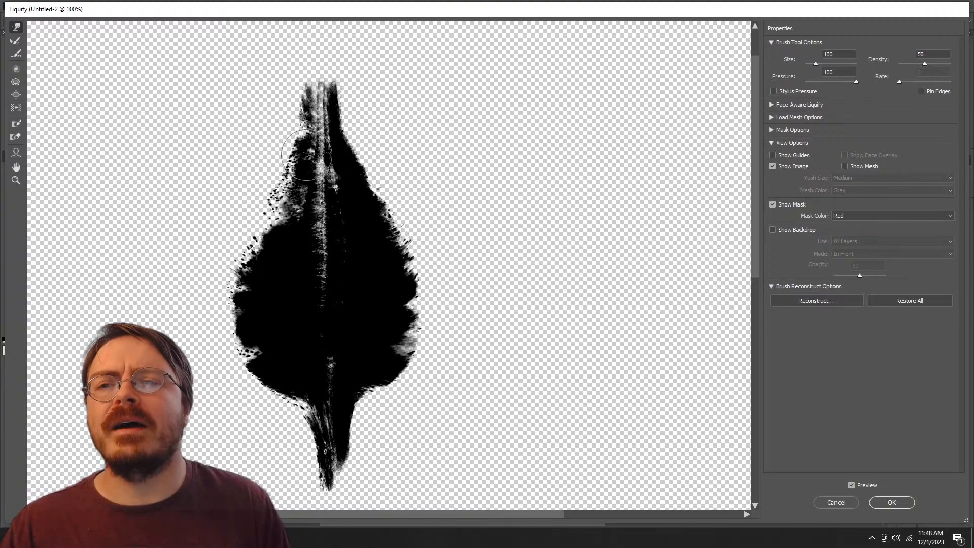
key(])
drag(271, 97, 277, 104)
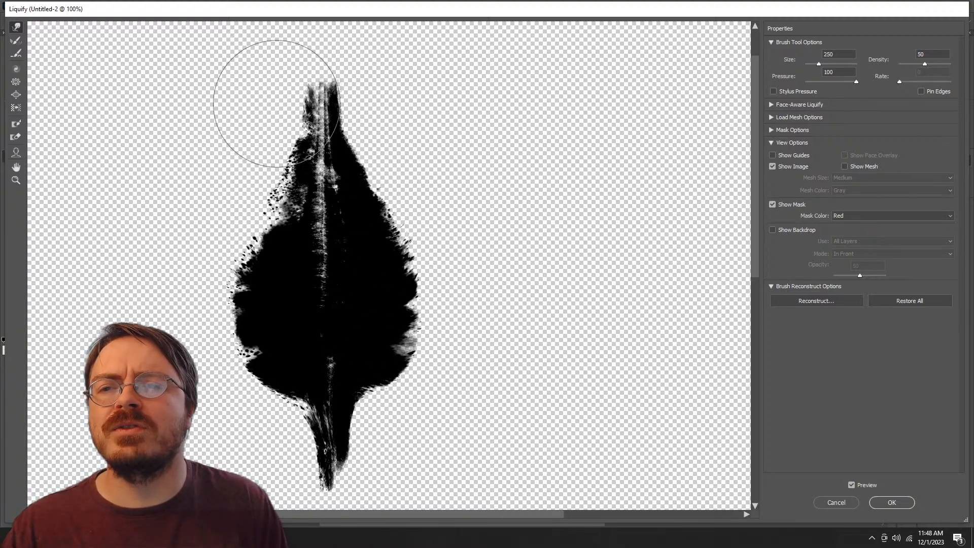
drag(264, 144, 270, 146)
key([)
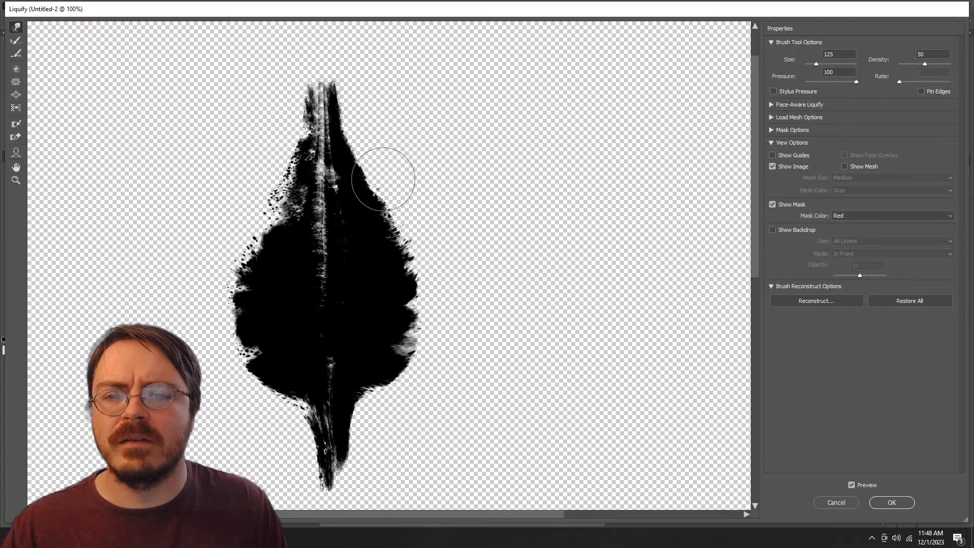
key(Return)
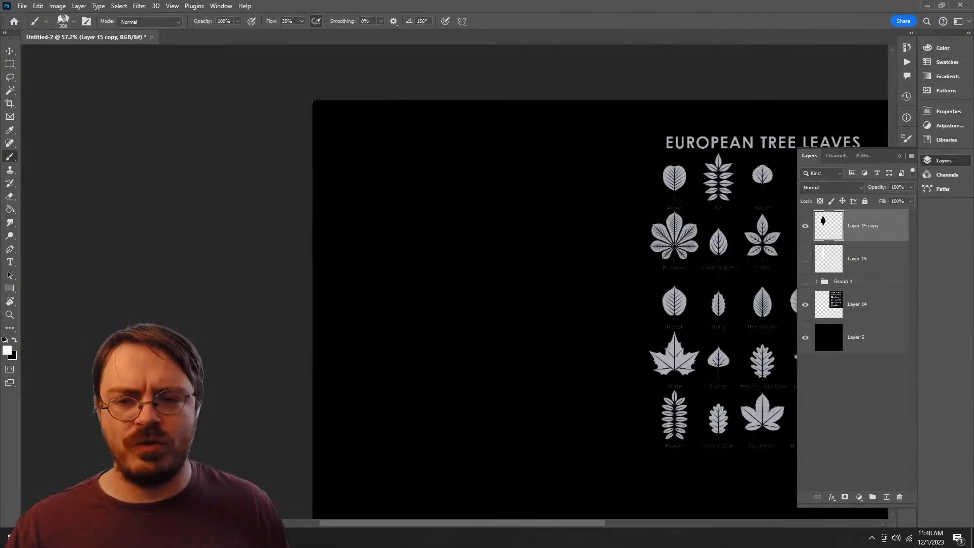
Step: Check the leaf in white beside the tree leaves reference by inverting its layer, and invert it back to black
key(ctrl+i)
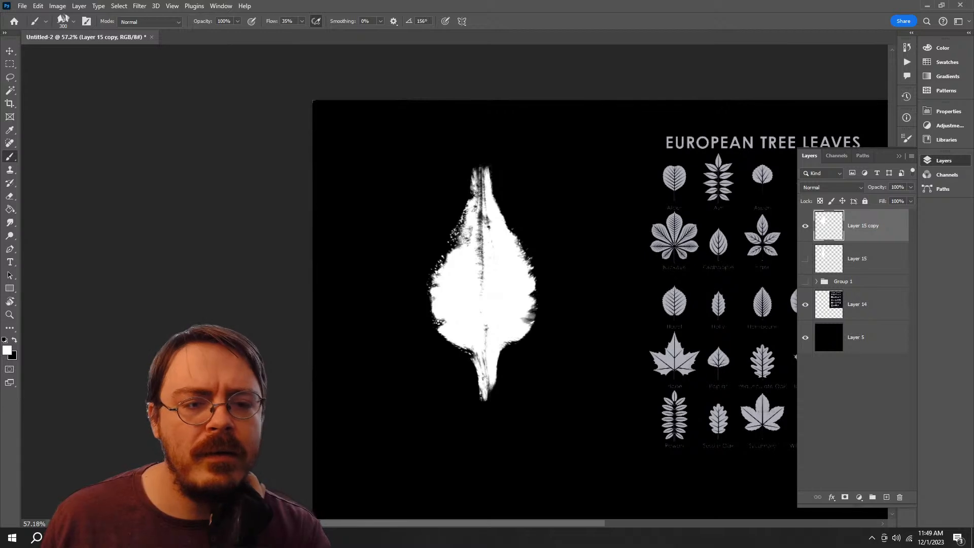
drag(557, 284, 394, 285)
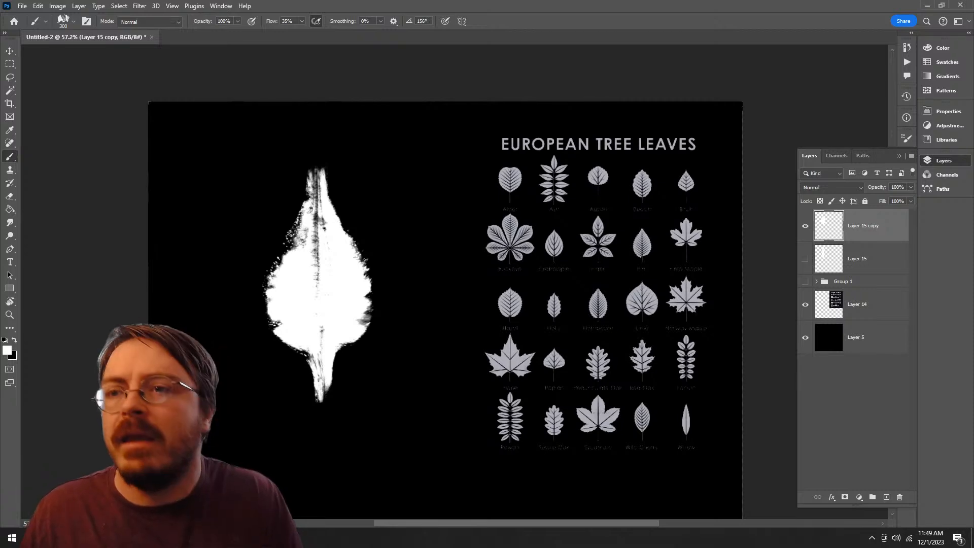
click(140, 6)
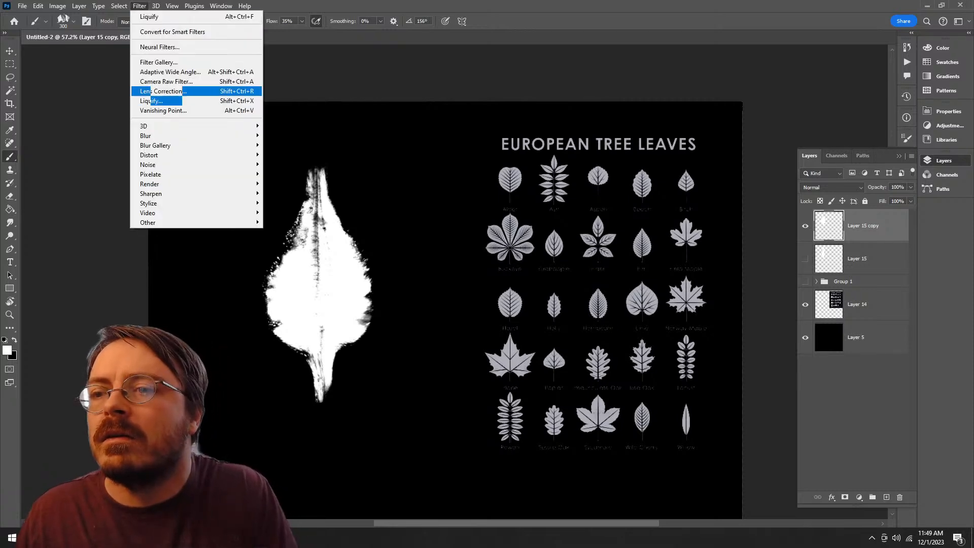
click(151, 100)
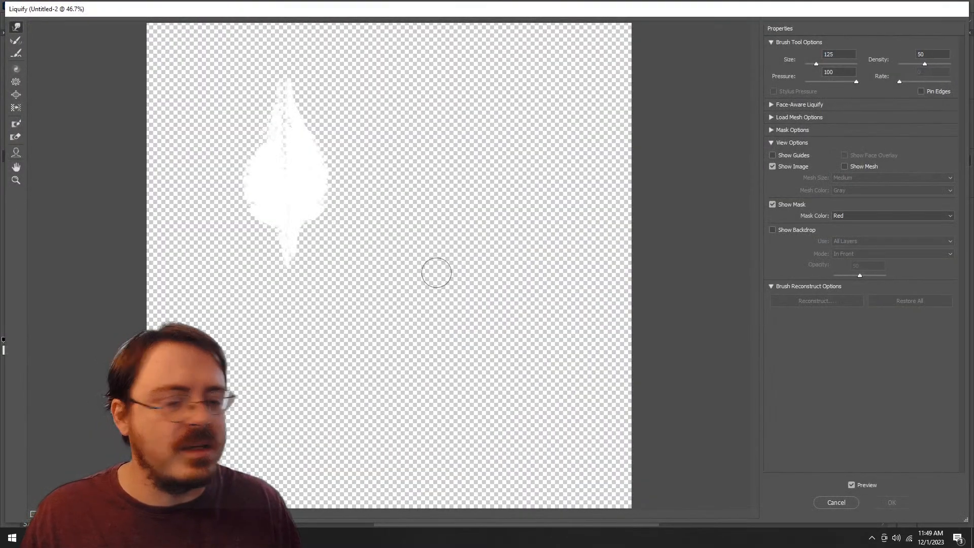
key(Escape)
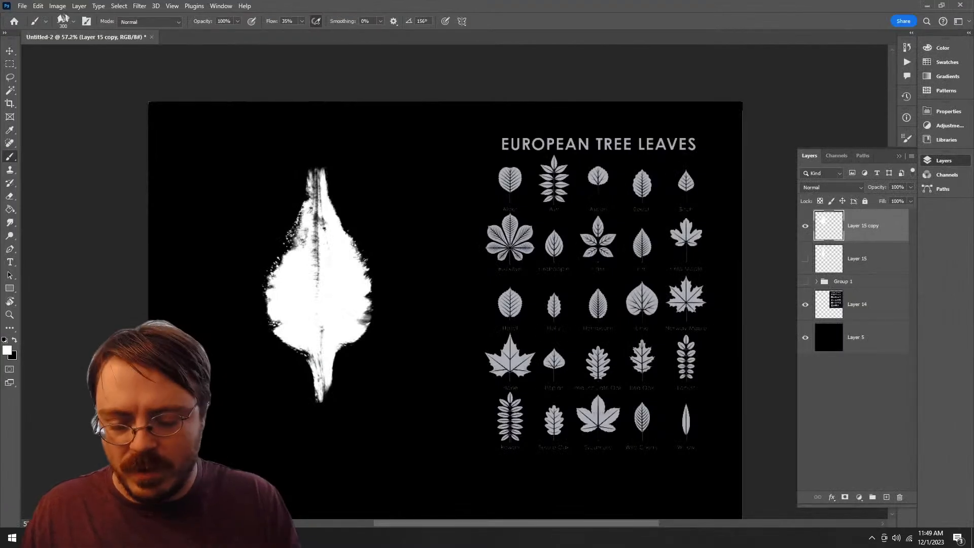
key(ctrl+i)
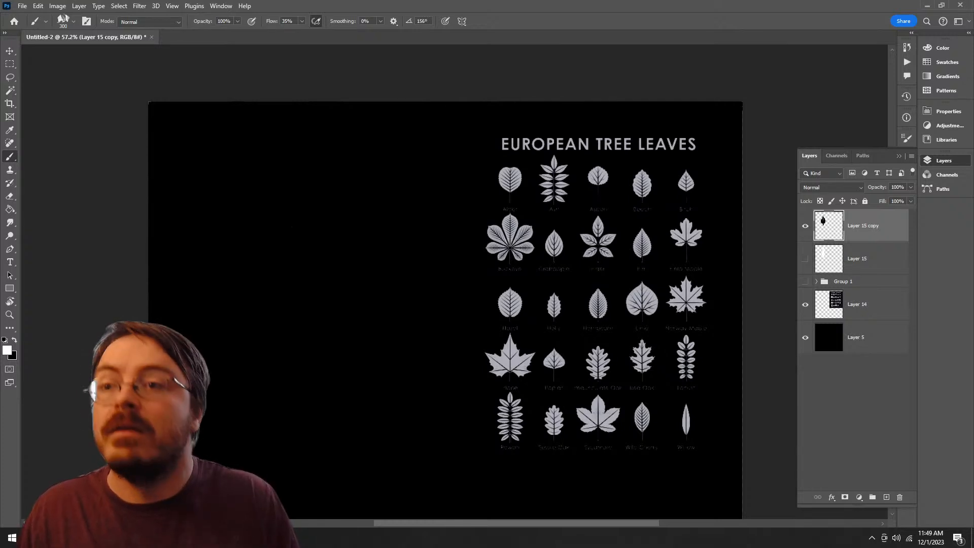
Step: Reopen the black leaf layer in the Liquify filter at 100% zoom
click(140, 5)
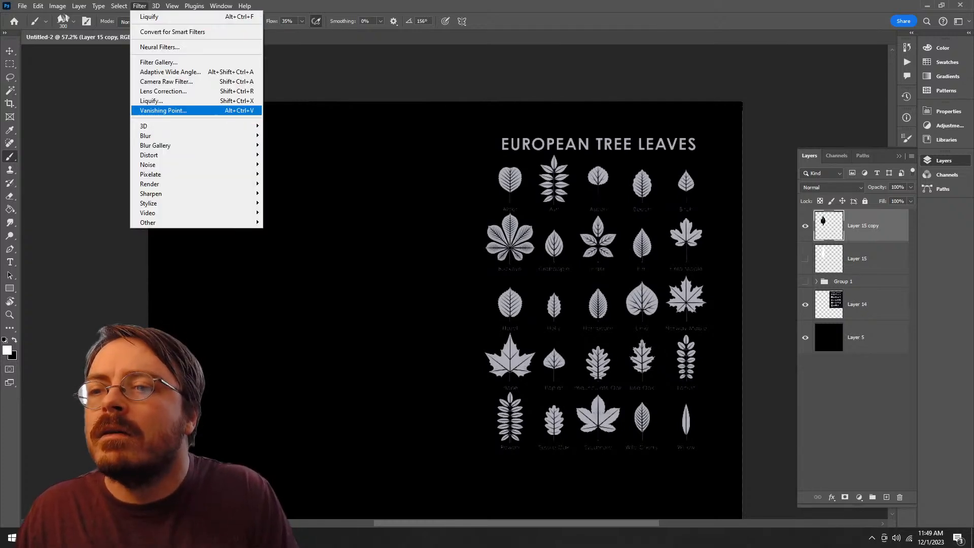
click(163, 101)
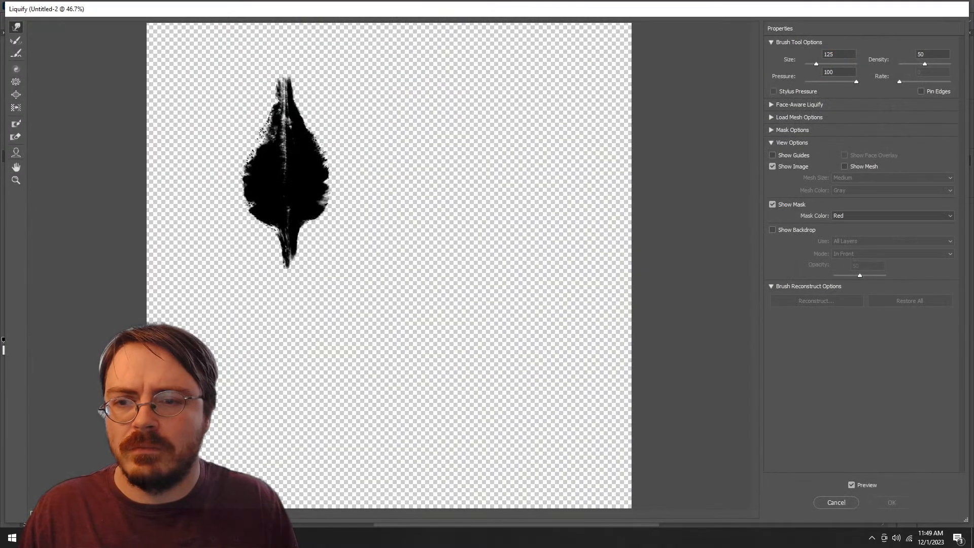
key(ctrl+plus)
key(ctrl+plus)
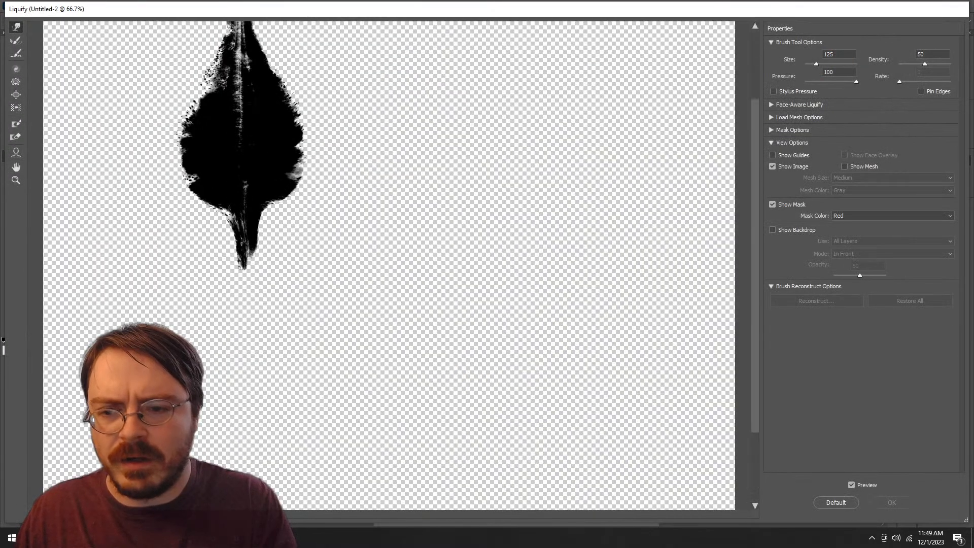
scroll(349, 213, up, 3)
key(ctrl+plus)
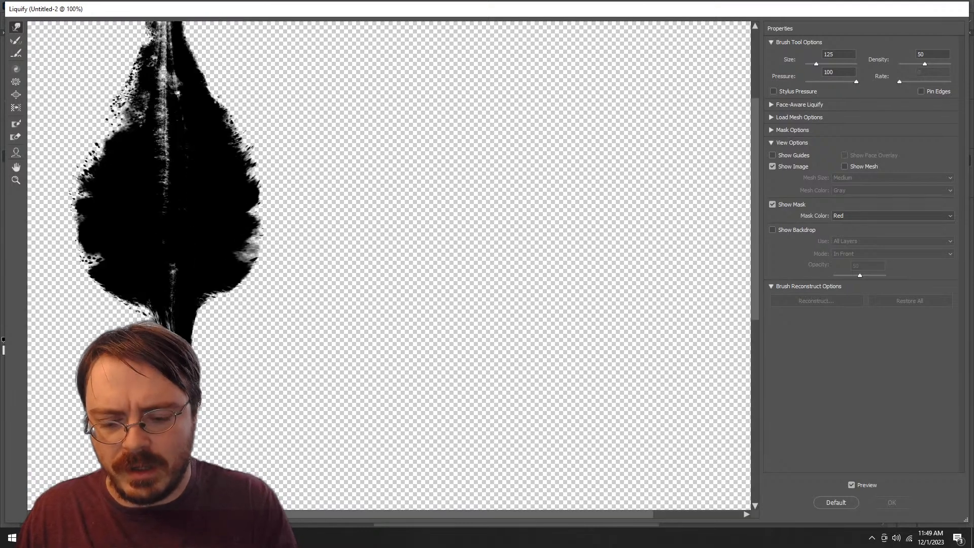
drag(286, 284, 442, 315)
Step: Bulge the leaf's lower right side outward using Forward Warp with a brush size of 500
key(b)
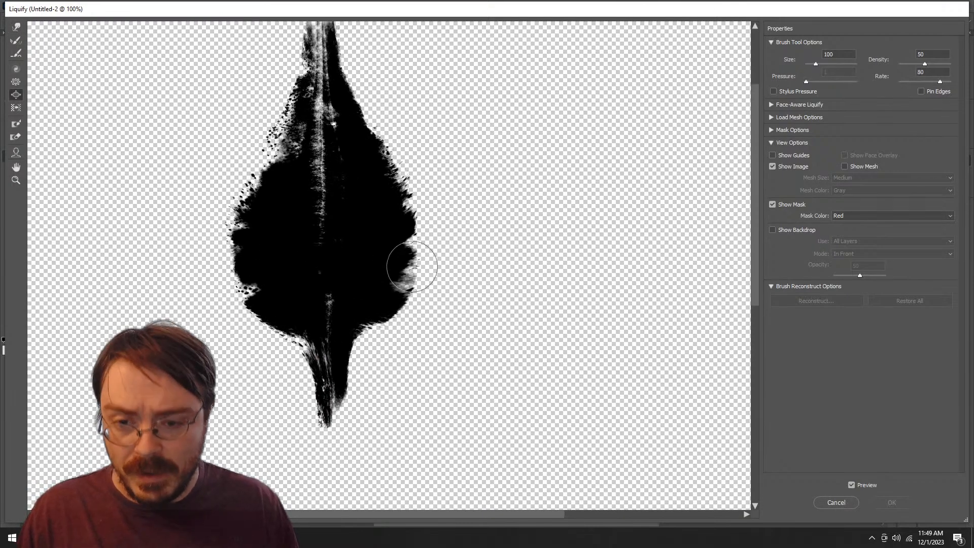
key(bracketright)
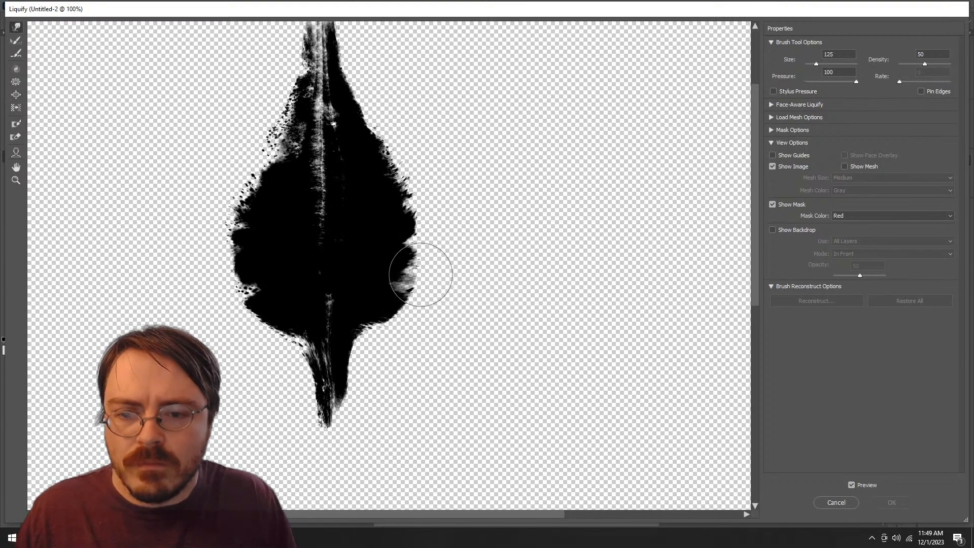
key(bracketright)
key(bracketright)
mouse_move(424, 262)
mouse_down()
mouse_move(452, 264)
mouse_move(421, 116)
mouse_move(435, 122)
mouse_up()
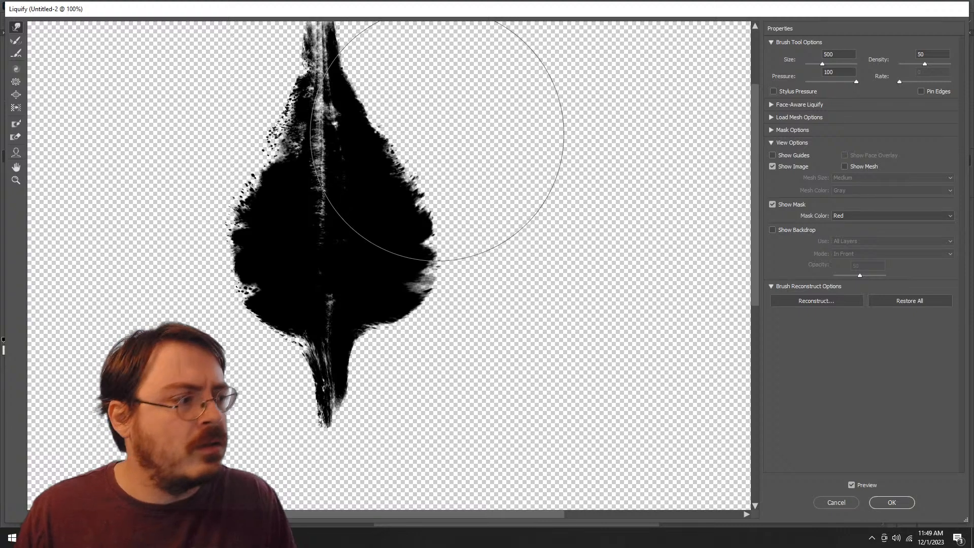
key(f)
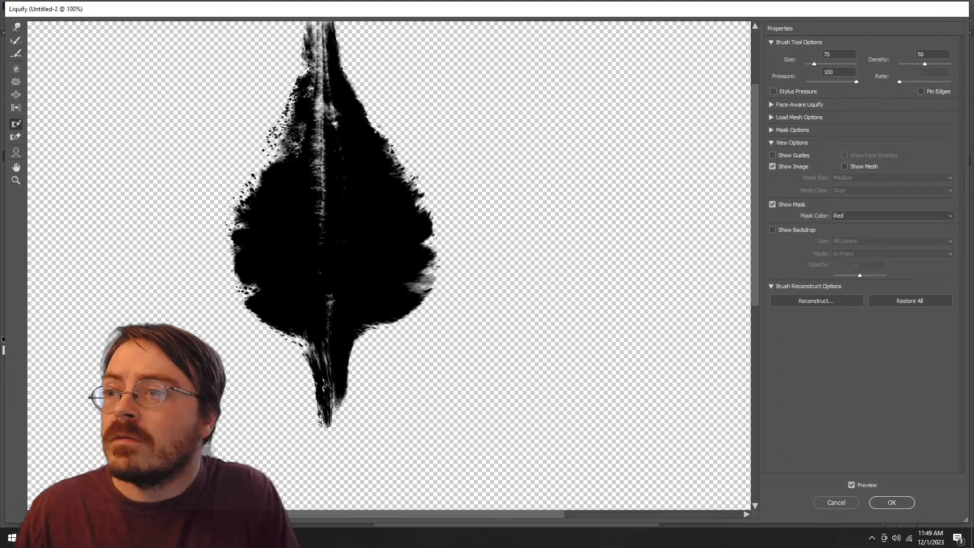
click(16, 27)
key(ctrl+z)
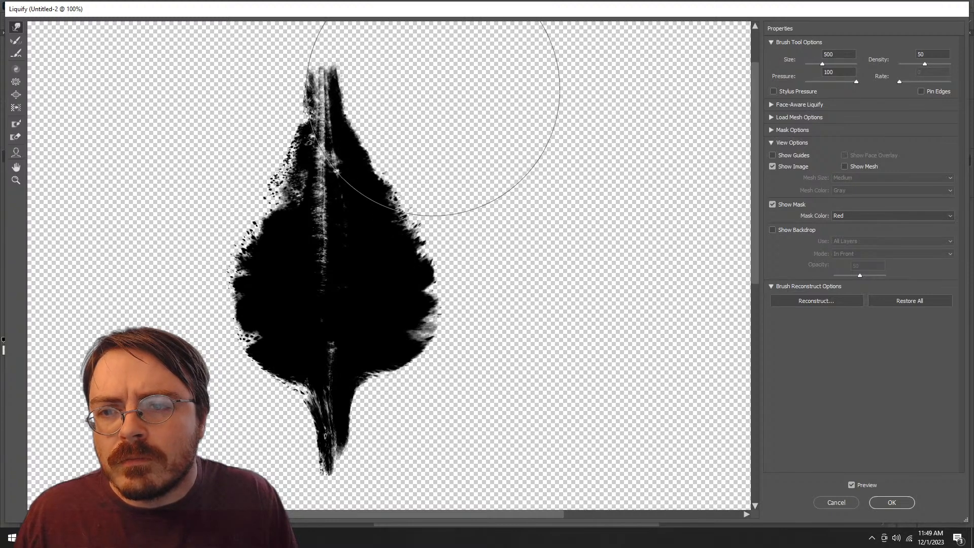
Step: Straighten and push out the leaf's right edge from the upper slope to the lower corner using a warp brush size of 200
key(bracketleft)
key(bracketleft)
key(bracketleft)
key(bracketleft)
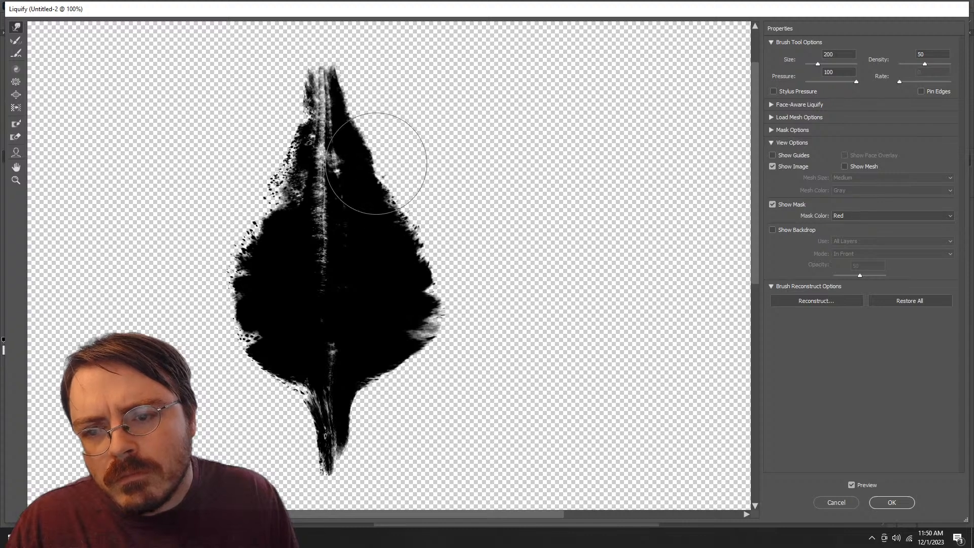
drag(388, 181, 389, 182)
drag(414, 254, 417, 255)
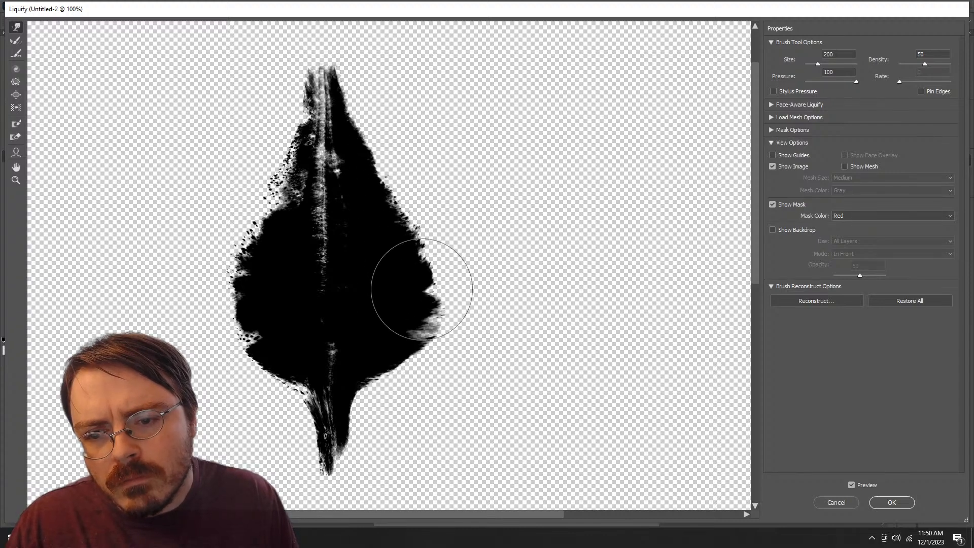
drag(422, 290, 426, 290)
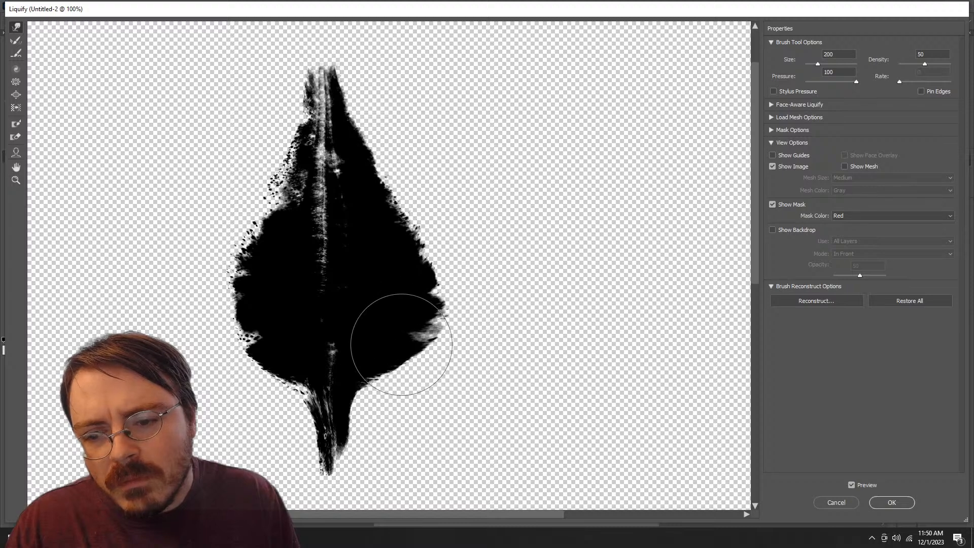
drag(416, 367, 422, 372)
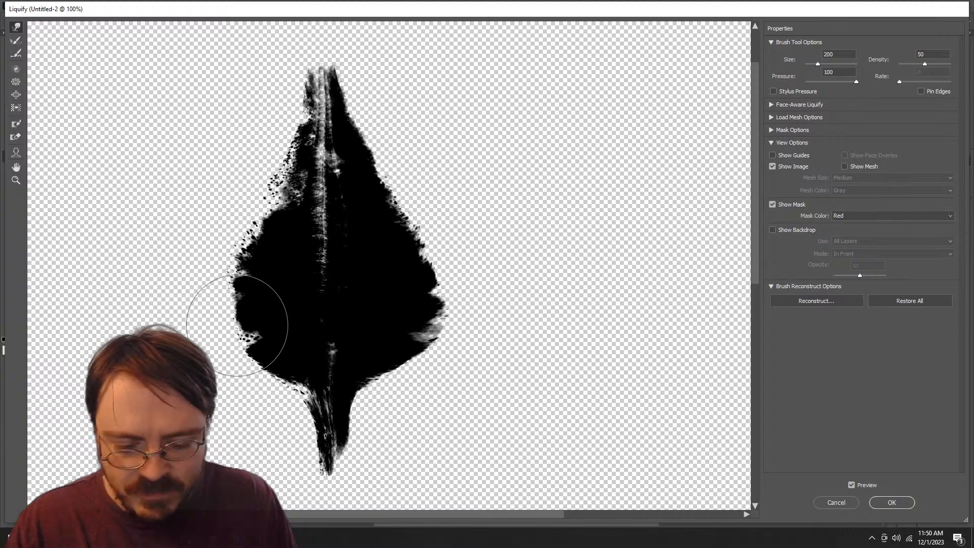
Step: Pull the leaf's lower left side outward to balance the right side using a warp brush size of 300
key(])
key(])
drag(217, 319, 196, 324)
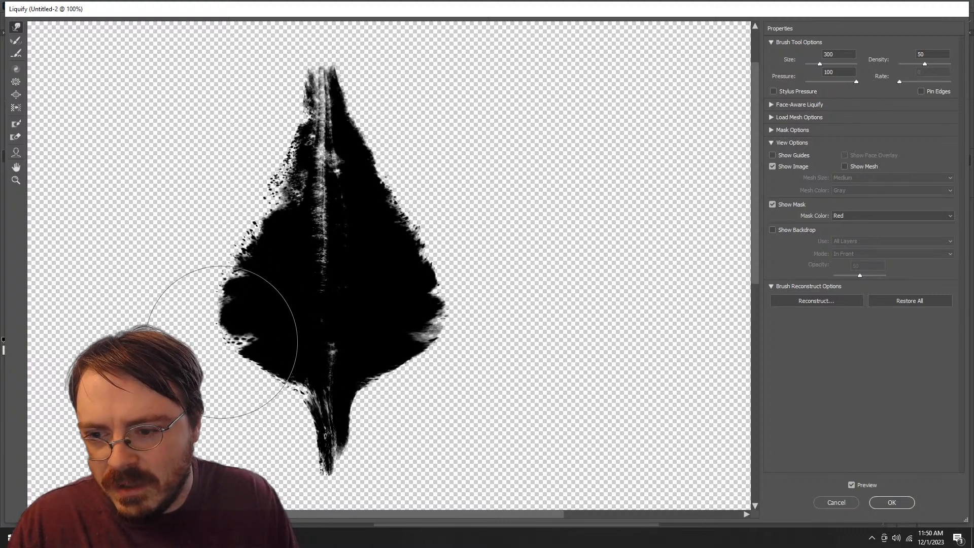
Step: Refine the leaf's left edge and shift its central vein slightly to the right using a warp brush size of 125
key(bracketleft)
key(bracketleft)
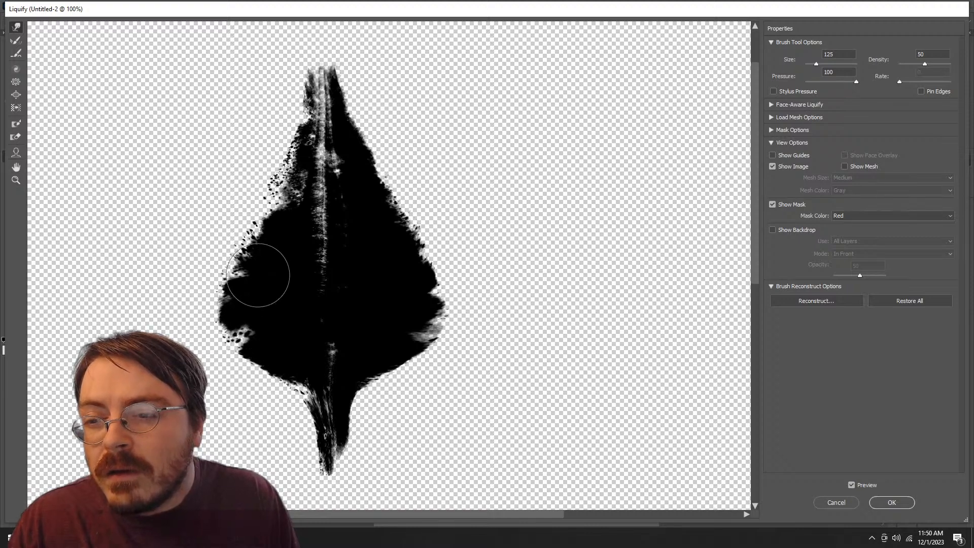
drag(244, 301, 246, 308)
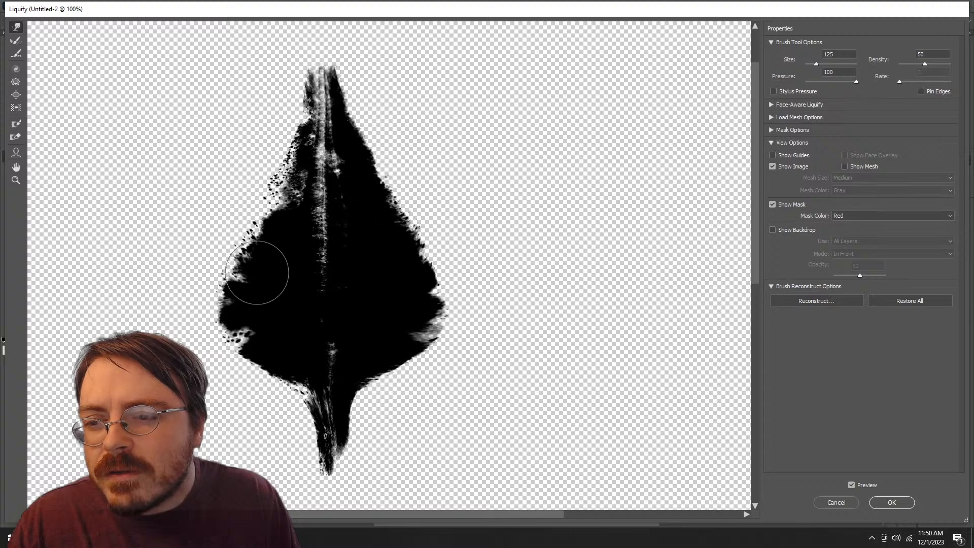
drag(257, 272, 264, 262)
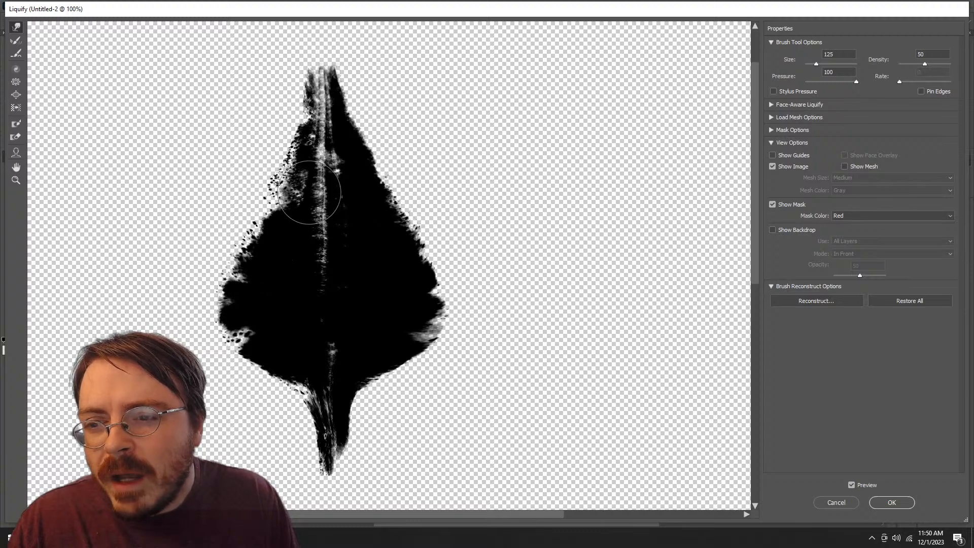
drag(311, 207, 320, 215)
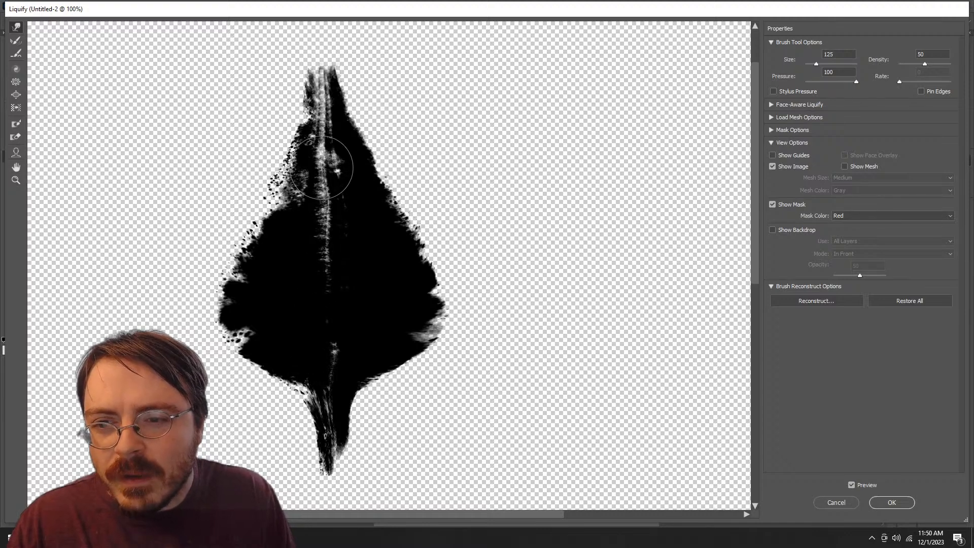
Step: Pull the leaf's upper left edge slightly outward and taper its top tip using a warp brush size of 200
key(bracketright)
key(bracketright)
key(bracketright)
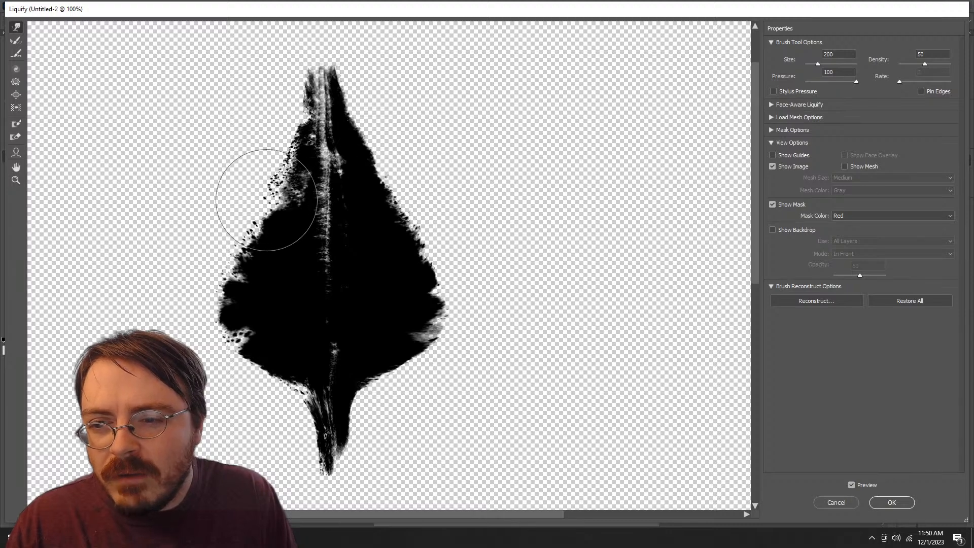
drag(264, 196, 261, 195)
drag(269, 152, 264, 151)
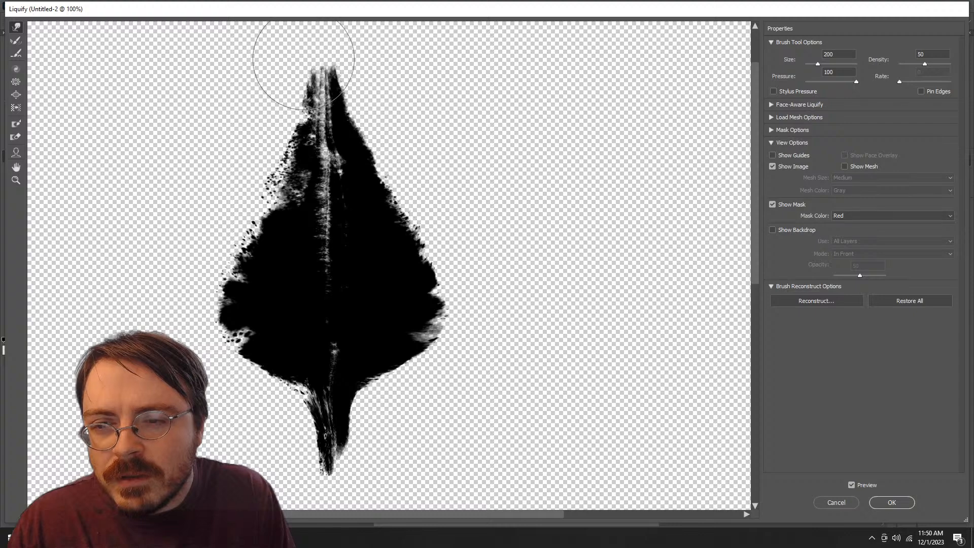
drag(305, 58, 314, 59)
drag(357, 99, 362, 98)
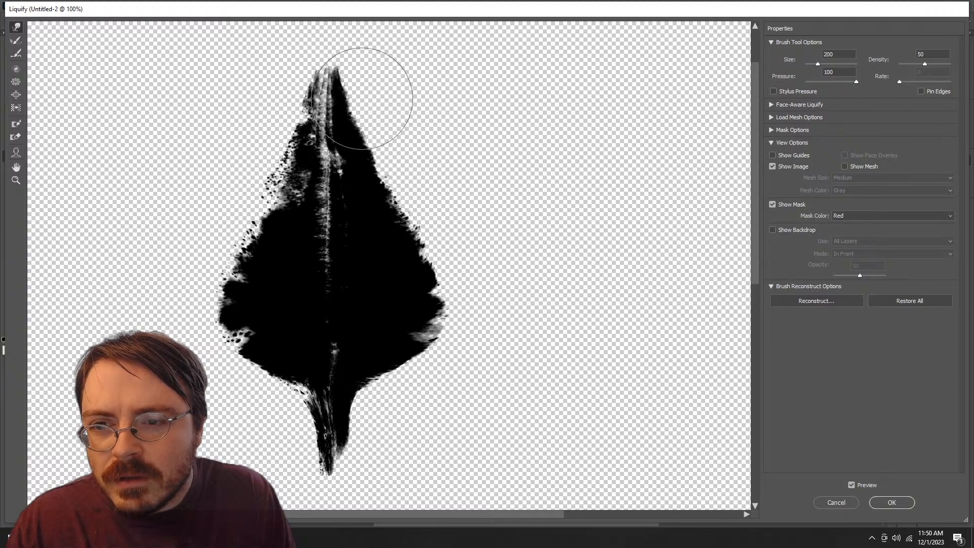
Step: Thin the left side of the leaf's stem using a warp brush size of 125
key(bracketleft)
key(bracketleft)
key(bracketleft)
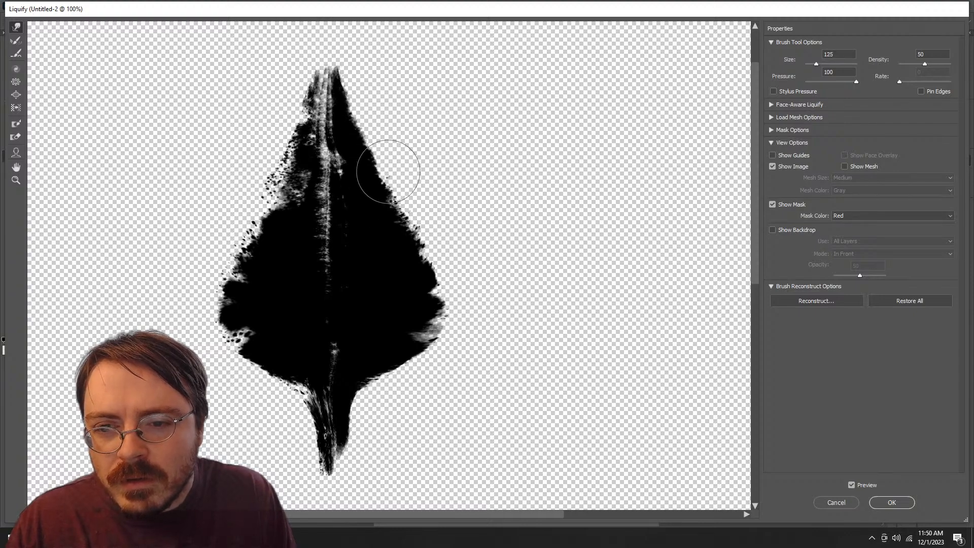
mouse_move(295, 412)
mouse_down()
mouse_move(306, 409)
mouse_move(321, 430)
mouse_move(318, 455)
mouse_move(316, 438)
mouse_up()
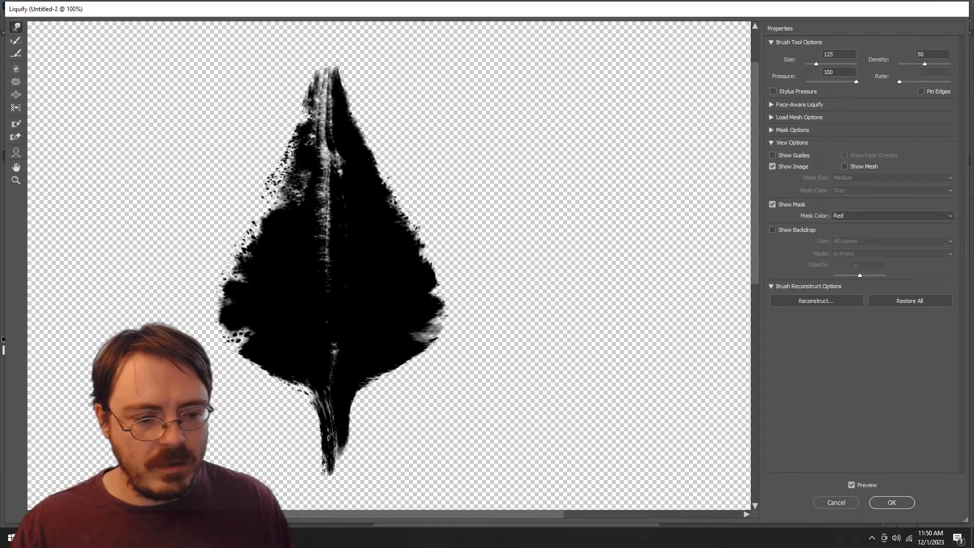
Step: Apply the Liquify warp and move the leaf to the canvas's upper left corner
click(891, 502)
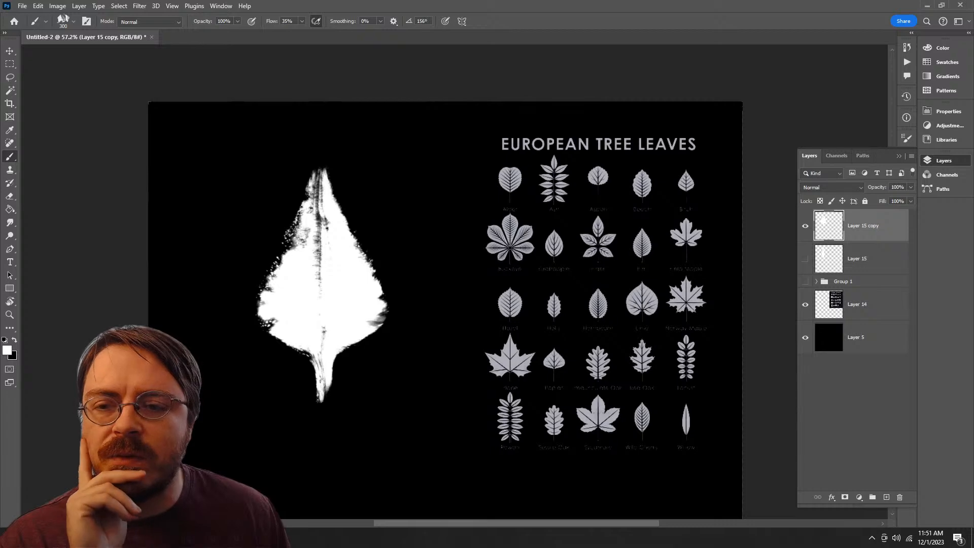
key(z)
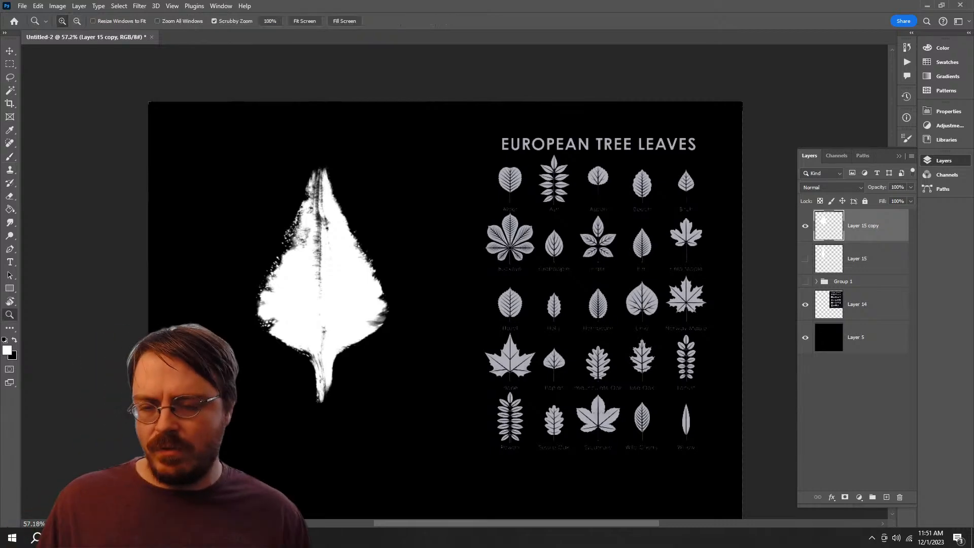
mouse_move(387, 355)
mouse_down()
mouse_move(297, 355)
mouse_move(418, 355)
mouse_up()
drag(221, 224, 330, 289)
mouse_move(331, 289)
mouse_down()
mouse_move(401, 288)
mouse_move(318, 289)
mouse_up()
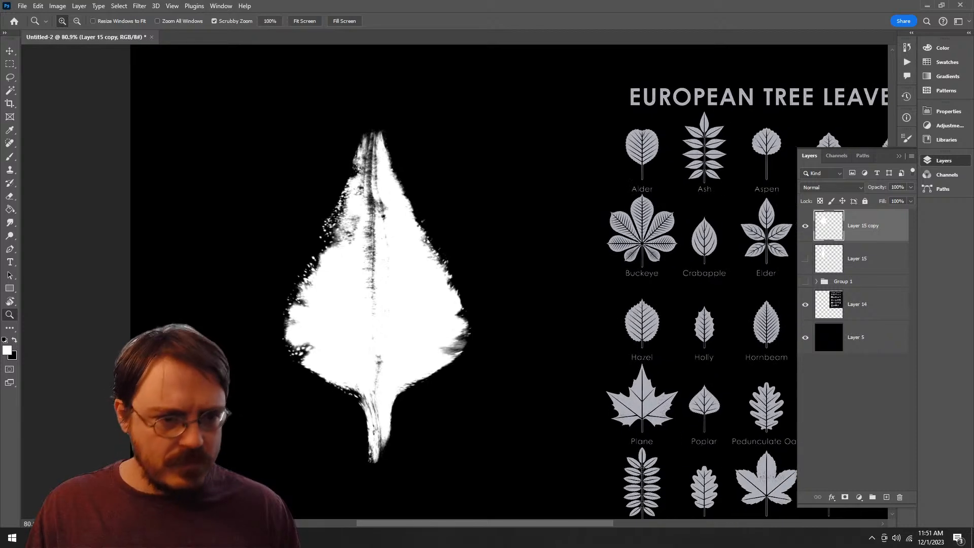
key(v)
drag(440, 343, 350, 264)
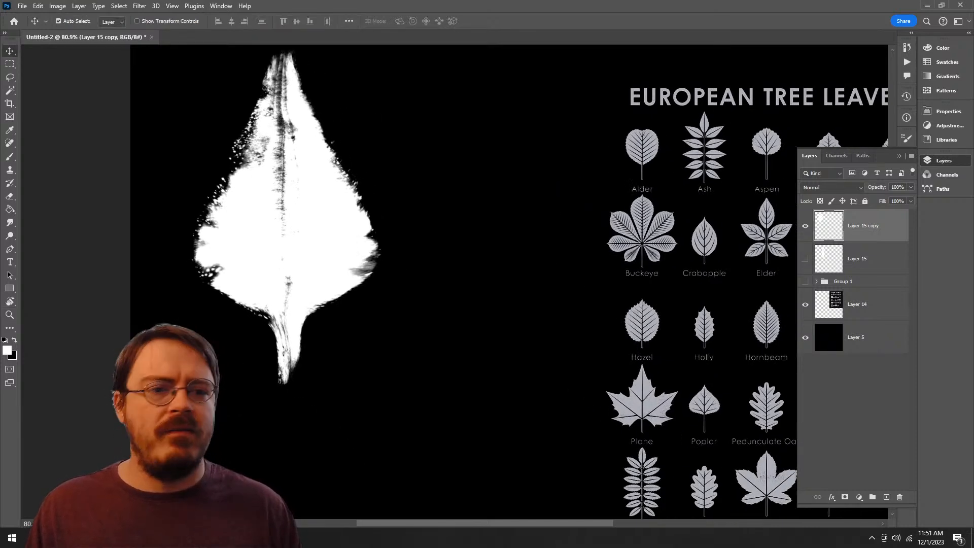
Step: Show Layer 15 with the original brush stroke, delete that layer, and select Layer 15 copy
key(z)
drag(489, 285, 504, 285)
drag(504, 285, 389, 256)
drag(428, 299, 390, 298)
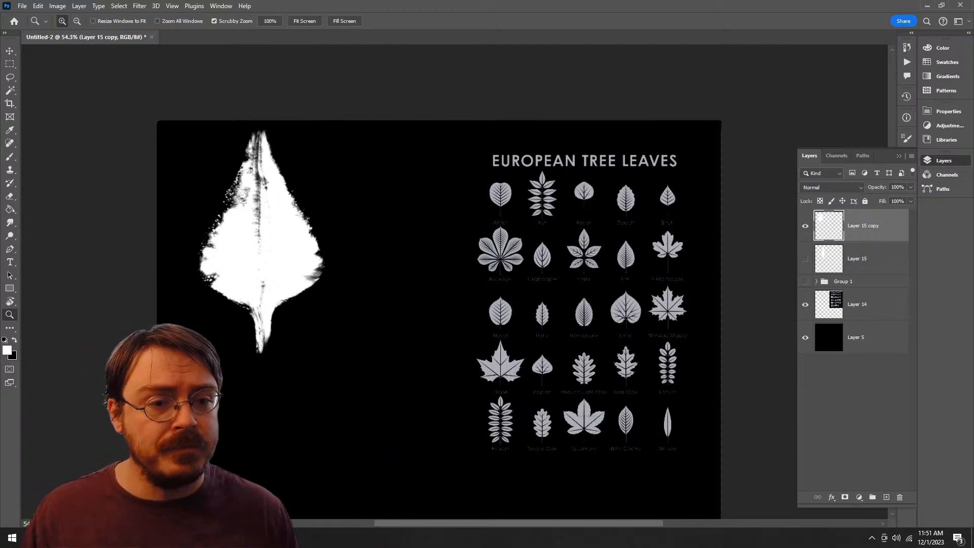
click(857, 258)
click(805, 259)
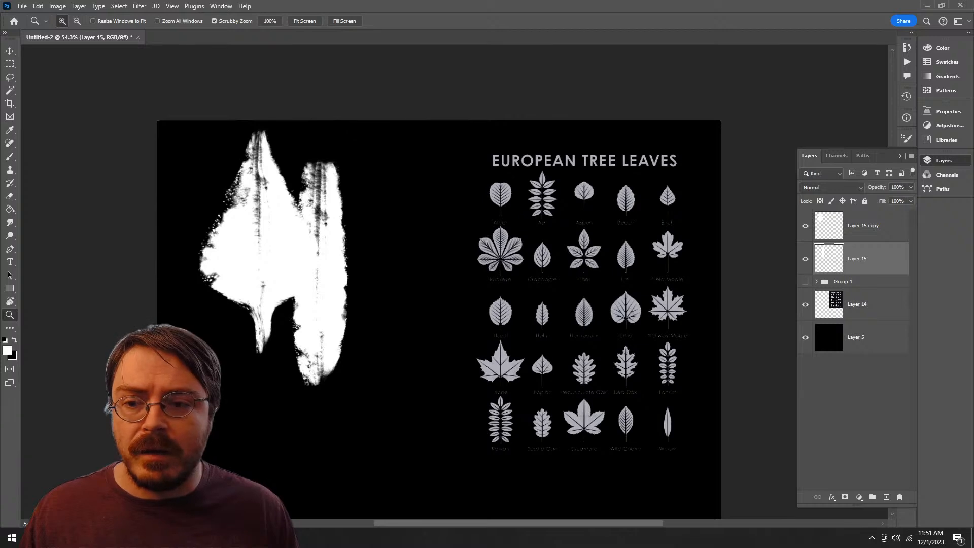
click(805, 258)
click(805, 259)
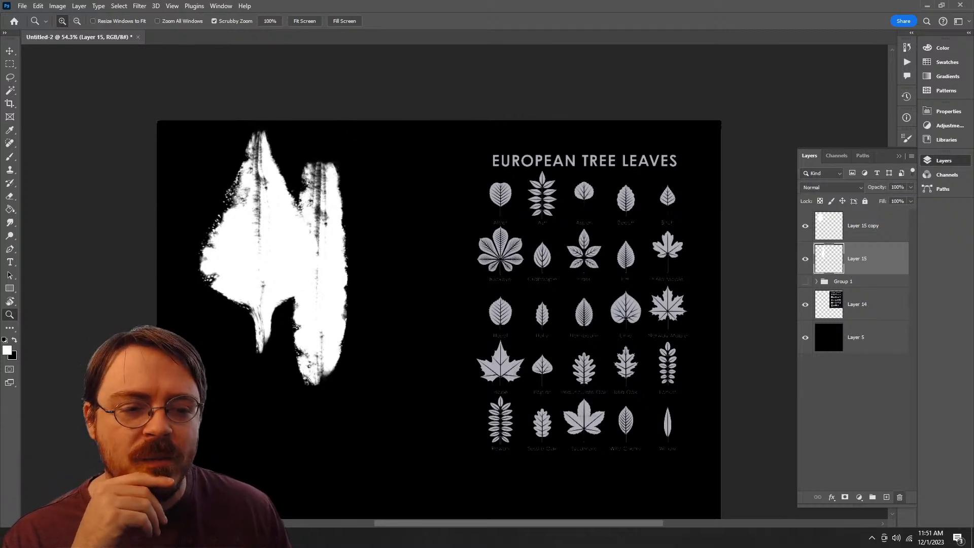
key(Delete)
click(863, 226)
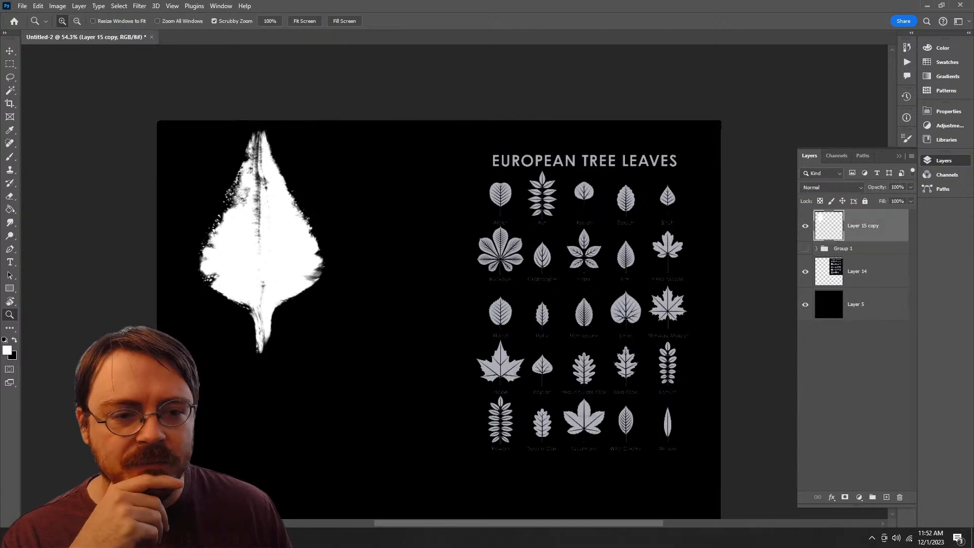
Step: Rename the warped leaf's layer "Birch Leaf" and undo both the rename and the deletion of Layer 15
double_click(863, 226)
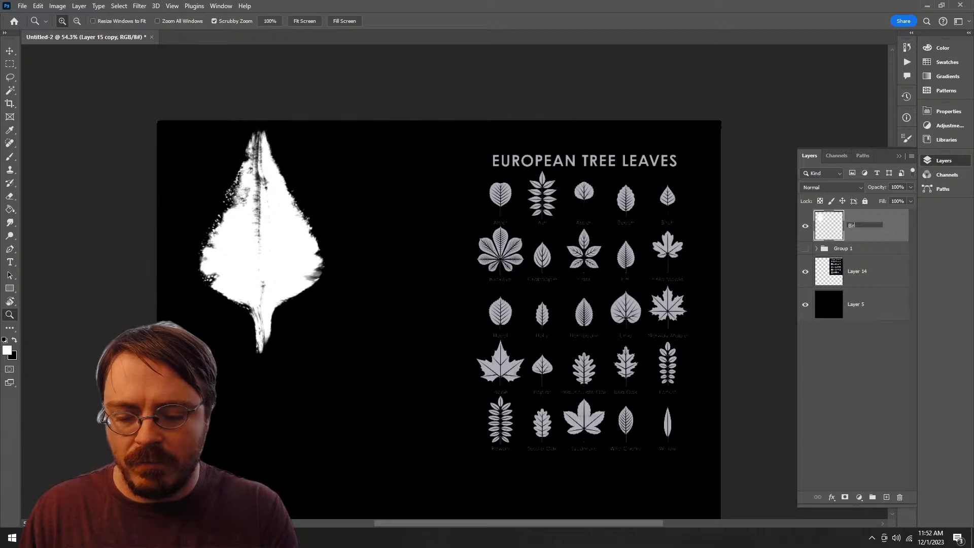
text(Birch Leaf)
key(Return)
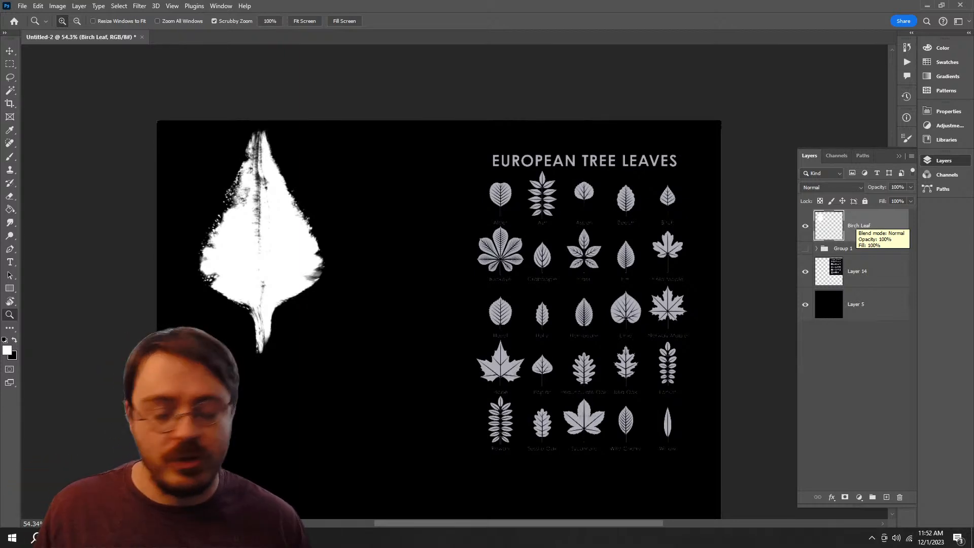
key(ctrl+z)
key(ctrl+z)
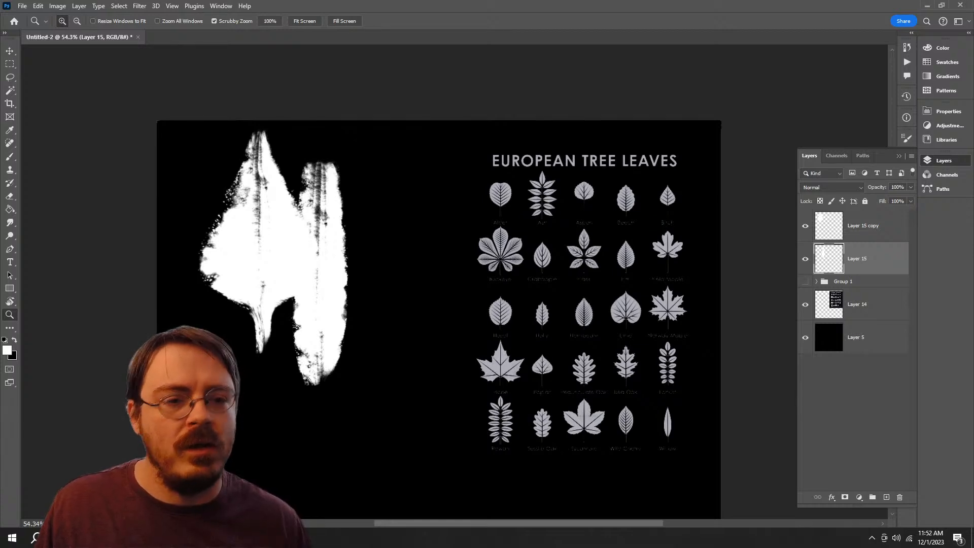
Step: Delete Layer 15 with the original brush stroke and rename Layer 15 copy to "Birch"
mouse_move(857, 258)
mouse_down()
mouse_move(832, 451)
mouse_move(841, 481)
mouse_move(899, 496)
mouse_up()
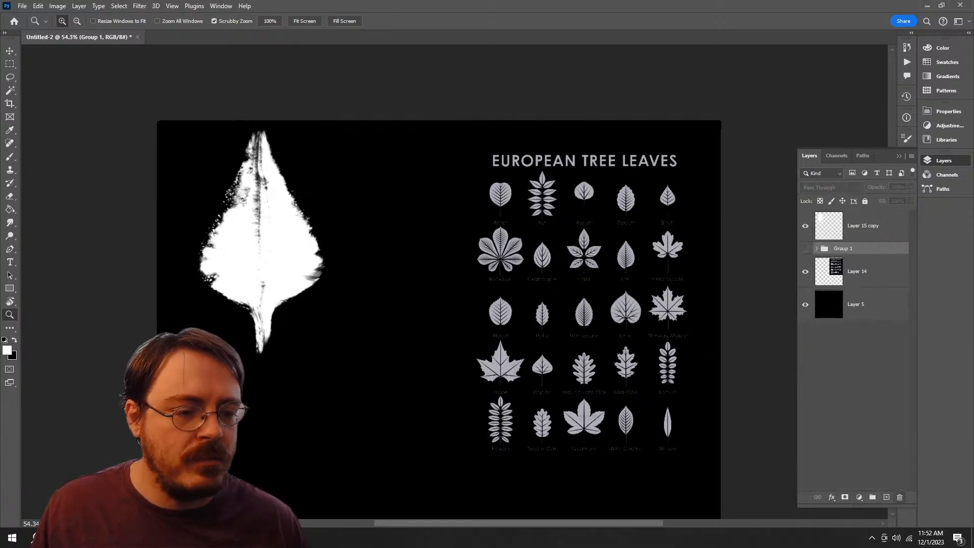
click(862, 225)
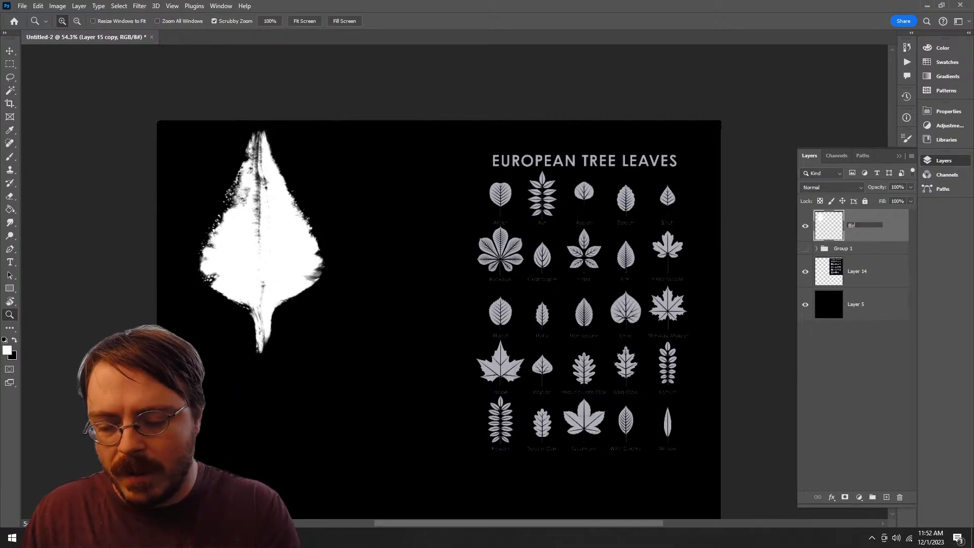
key(Return)
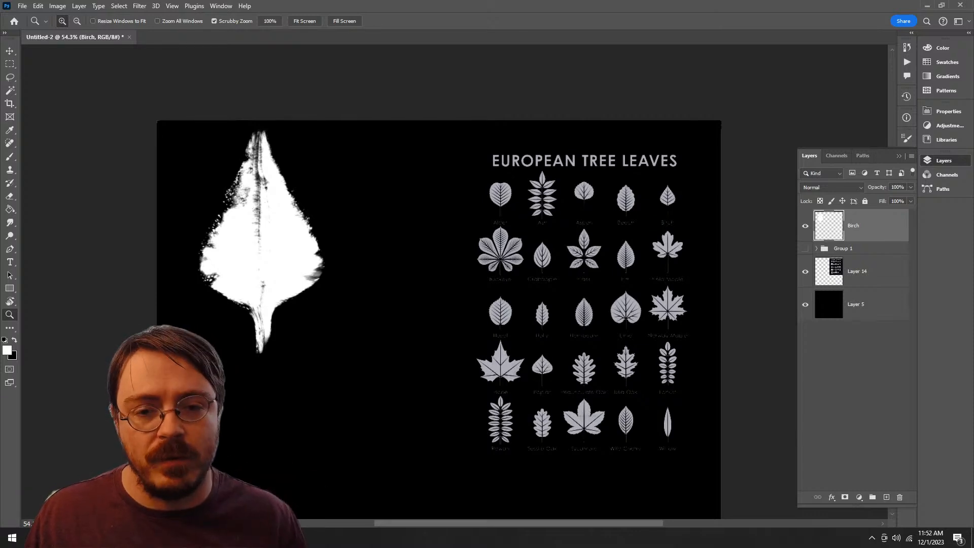
Step: Add a new empty layer above the Birch layer and hide the Birch layer
click(886, 497)
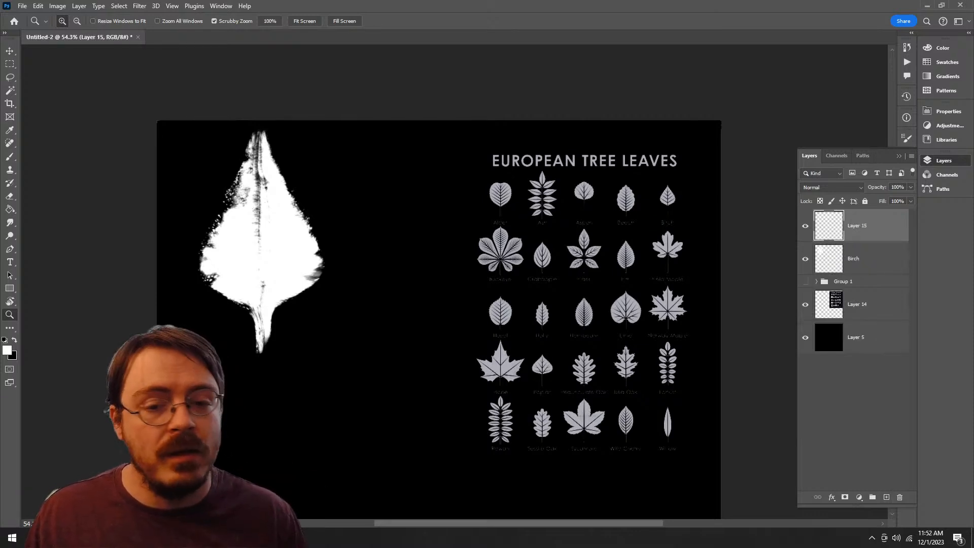
drag(564, 342, 586, 251)
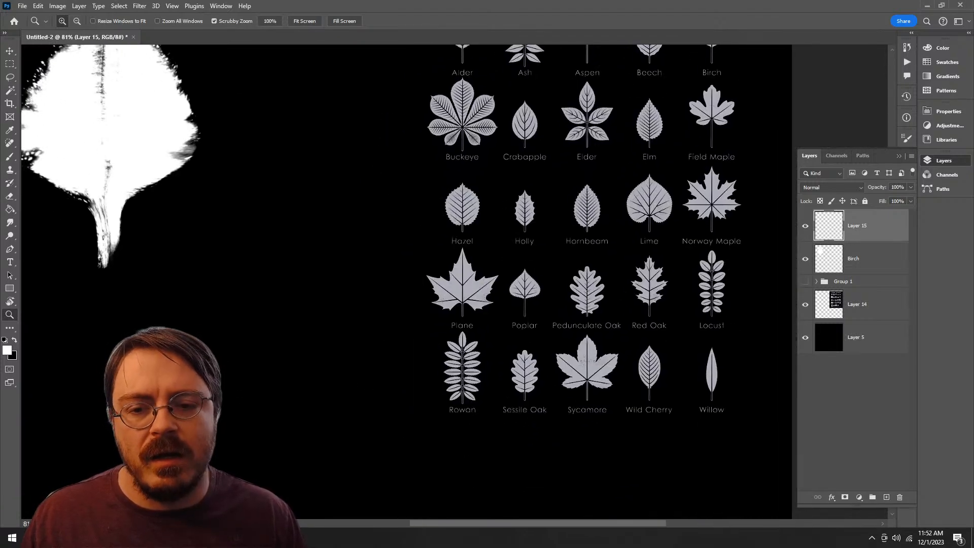
drag(587, 252, 652, 278)
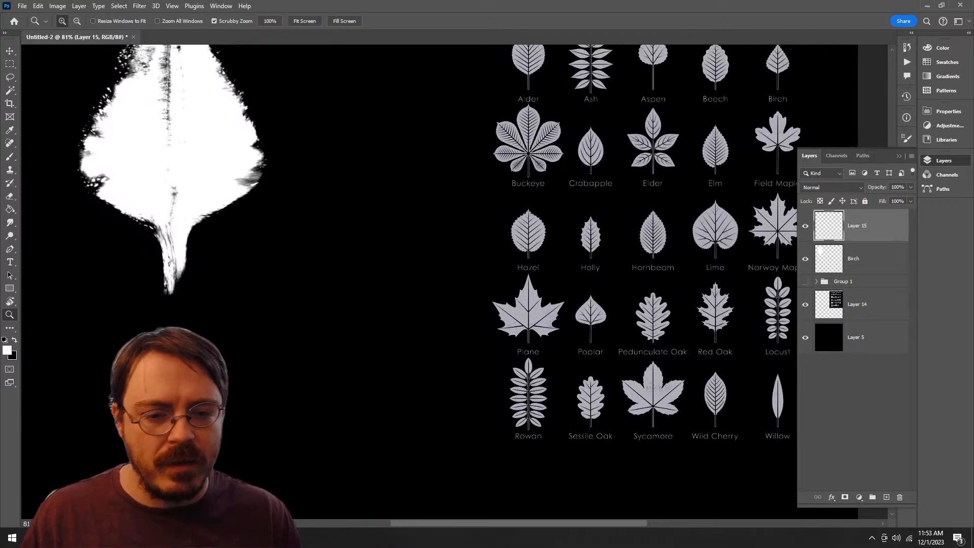
drag(415, 218, 485, 288)
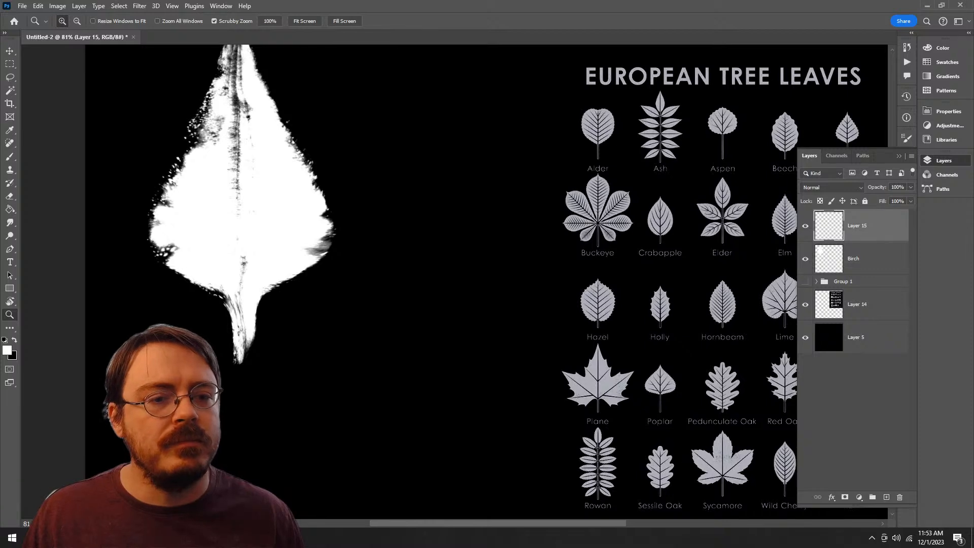
click(805, 259)
Step: Try a looping stroke and a curved stroke with Kyle's Paintbox - Old Stiff Brush at 173 px, undoing each
key(b)
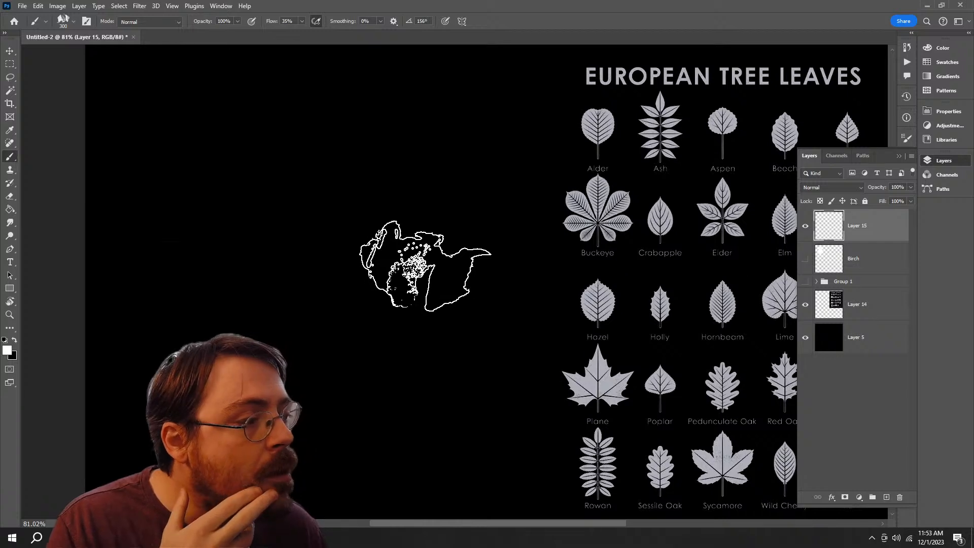
right_click(425, 264)
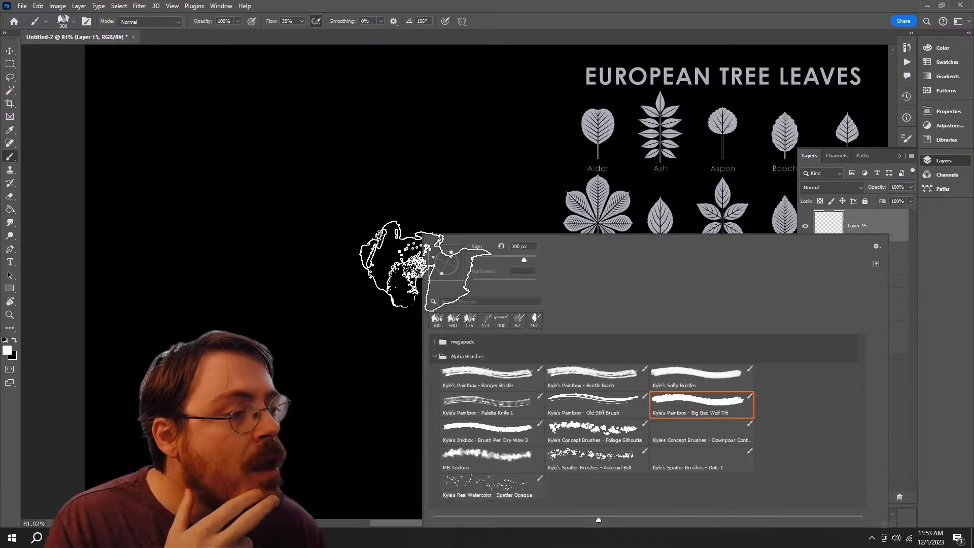
click(597, 405)
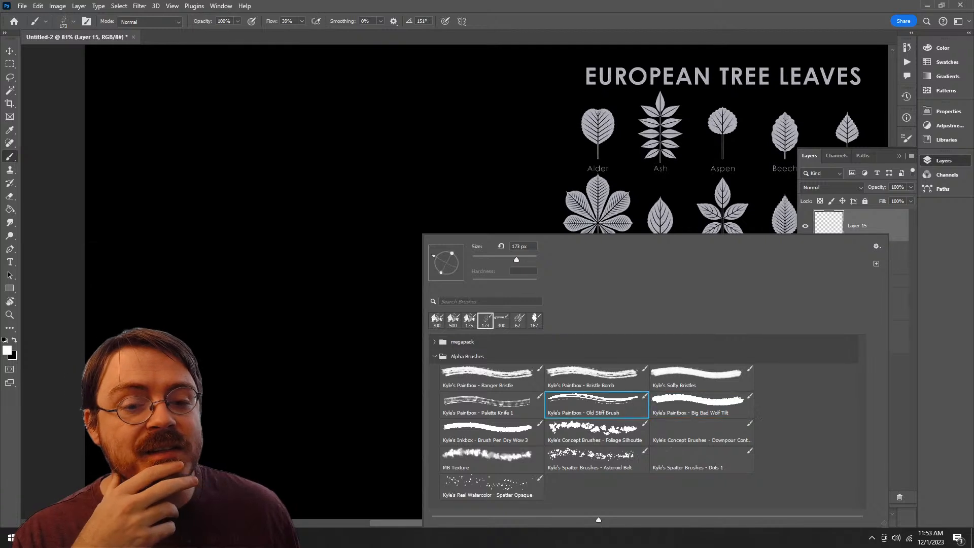
mouse_move(354, 117)
mouse_down()
mouse_move(365, 253)
mouse_move(299, 400)
mouse_move(535, 159)
mouse_up()
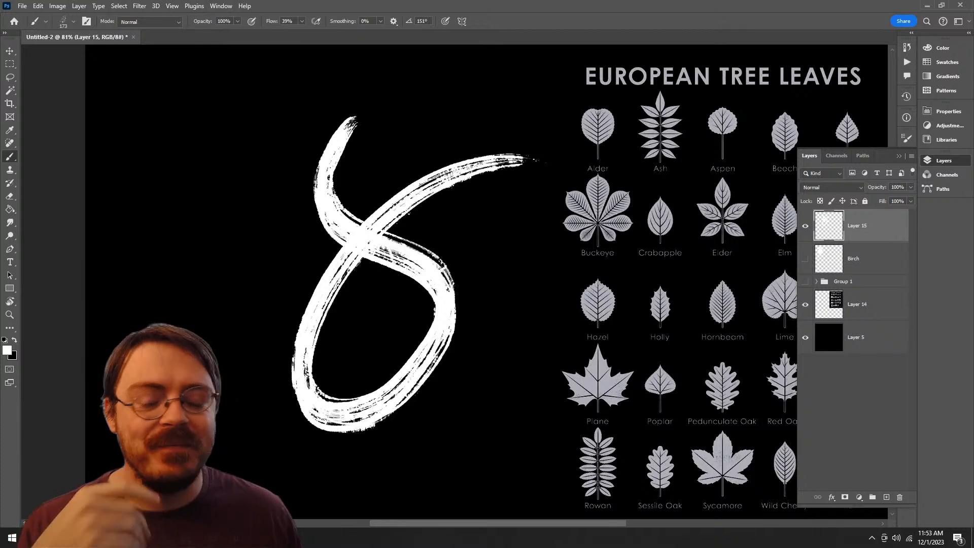
key(ctrl+z)
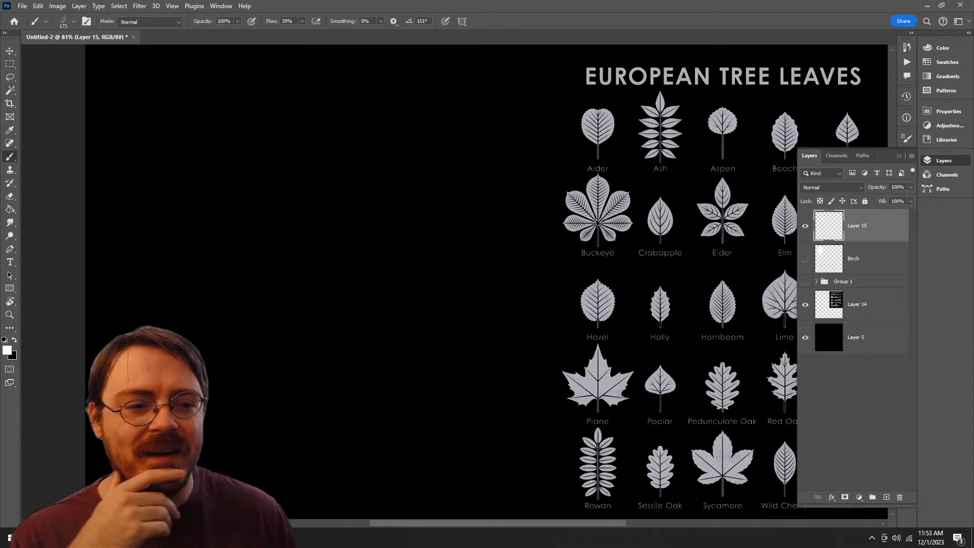
mouse_move(405, 127)
mouse_down()
mouse_move(415, 170)
mouse_move(373, 443)
mouse_up()
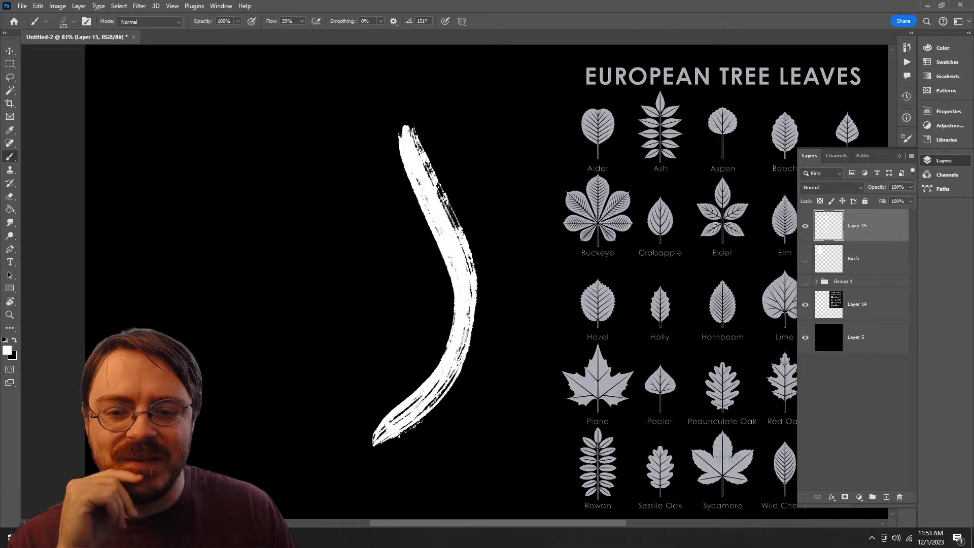
key(ctrl+z)
Step: Choose the Kyle's Paintbox - Palette Knife 1 brush at 400 px, test one broad downward stroke, and undo it
right_click(405, 219)
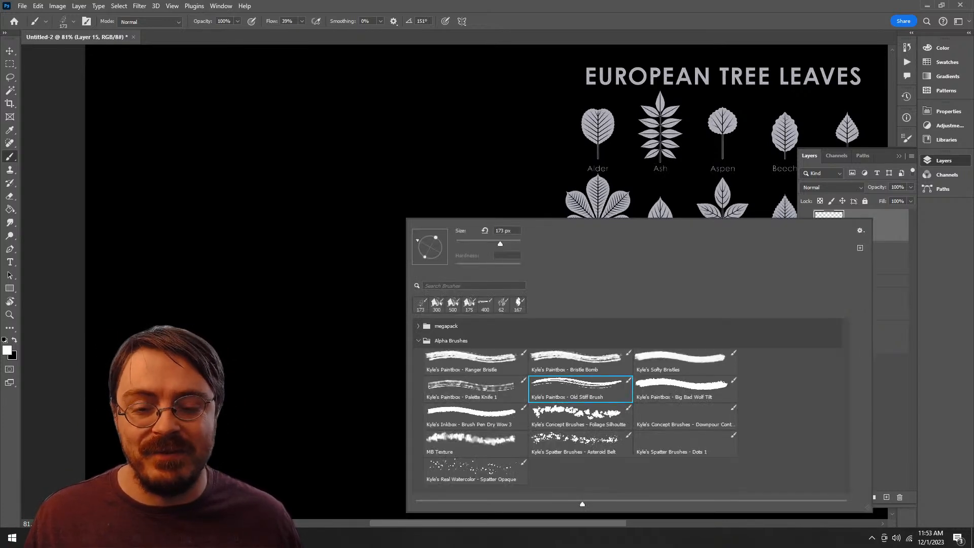
click(475, 389)
mouse_move(348, 147)
mouse_down()
mouse_move(303, 241)
mouse_move(279, 420)
mouse_up()
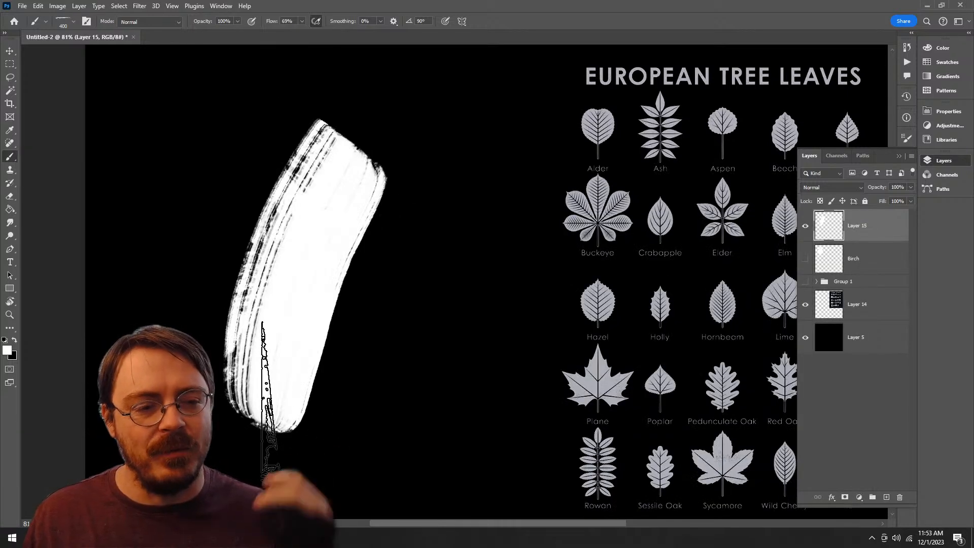
key(ctrl+z)
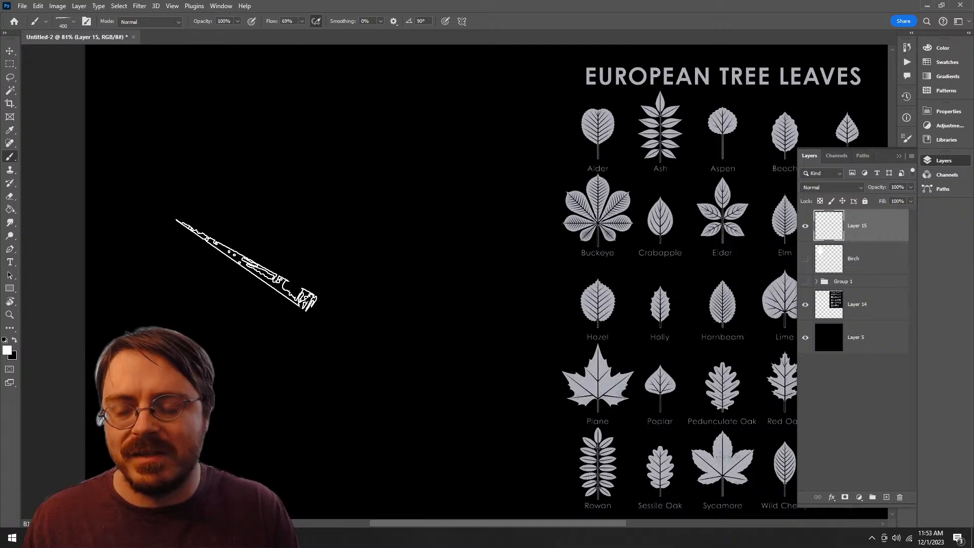
Step: Try diagonal palette knife strokes running from the canvas's upper left down to the lower right, undoing each one
drag(247, 259, 435, 387)
key(ctrl+z)
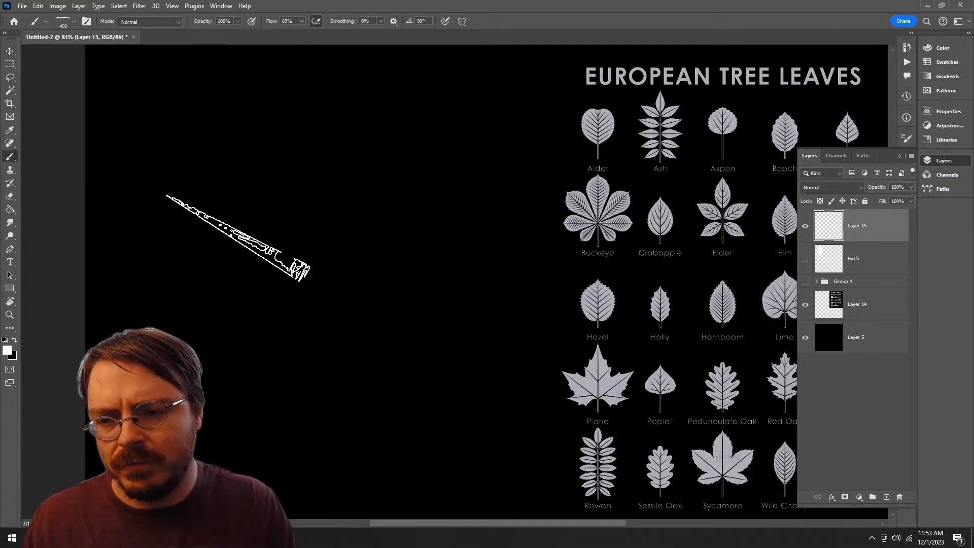
drag(247, 248, 509, 399)
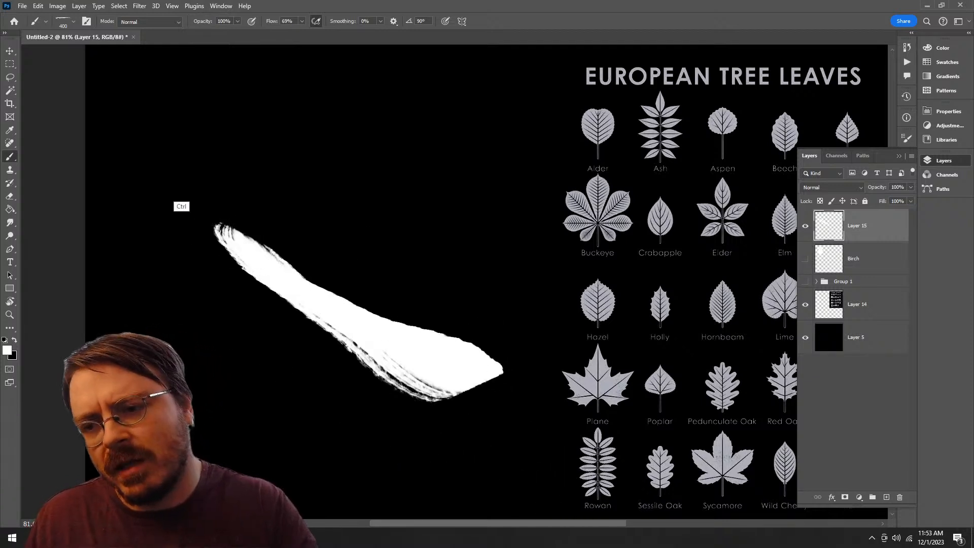
key(ctrl+z)
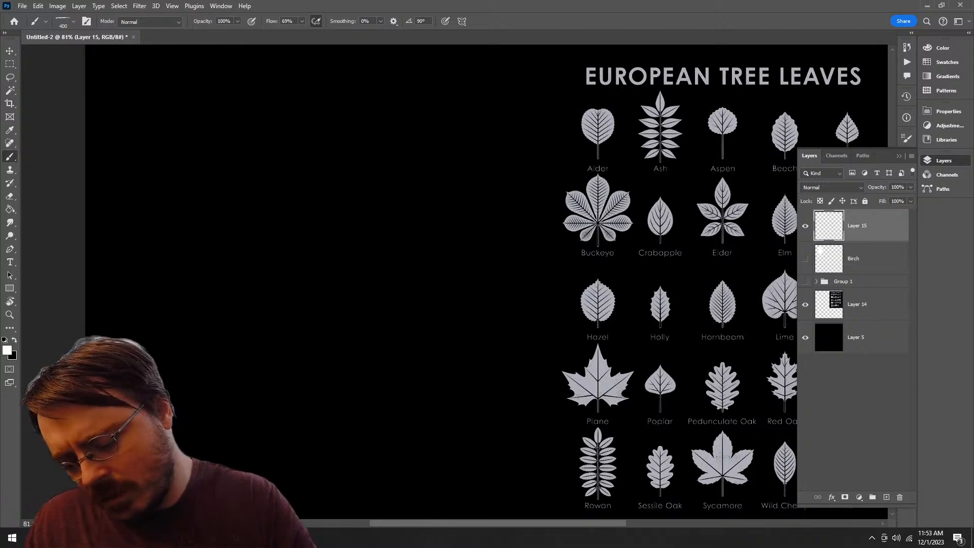
mouse_move(113, 155)
mouse_down()
mouse_move(398, 387)
mouse_move(417, 392)
mouse_up()
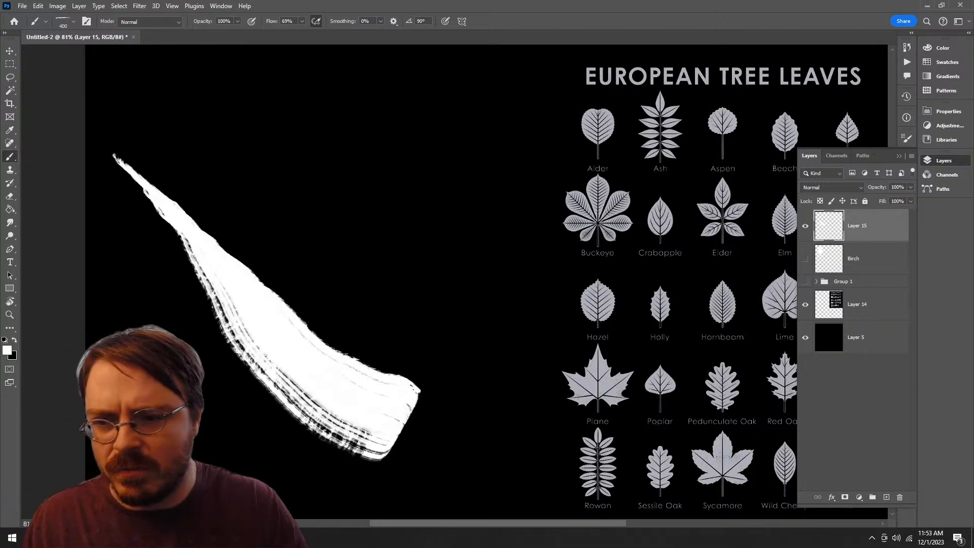
key(ctrl+z)
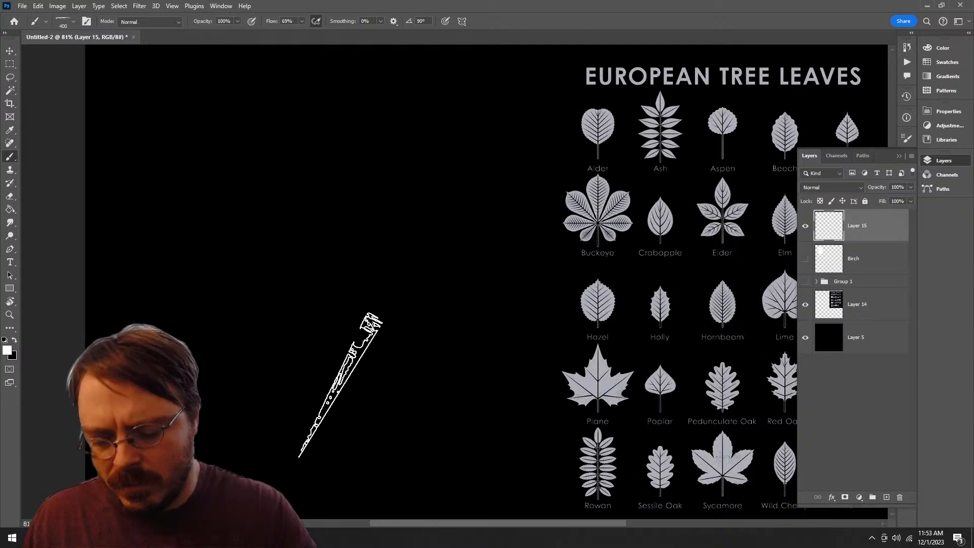
Step: Try diagonal palette knife strokes running from the canvas's lower middle up to the upper left, undoing each one
drag(347, 388, 258, 296)
key(ctrl+z)
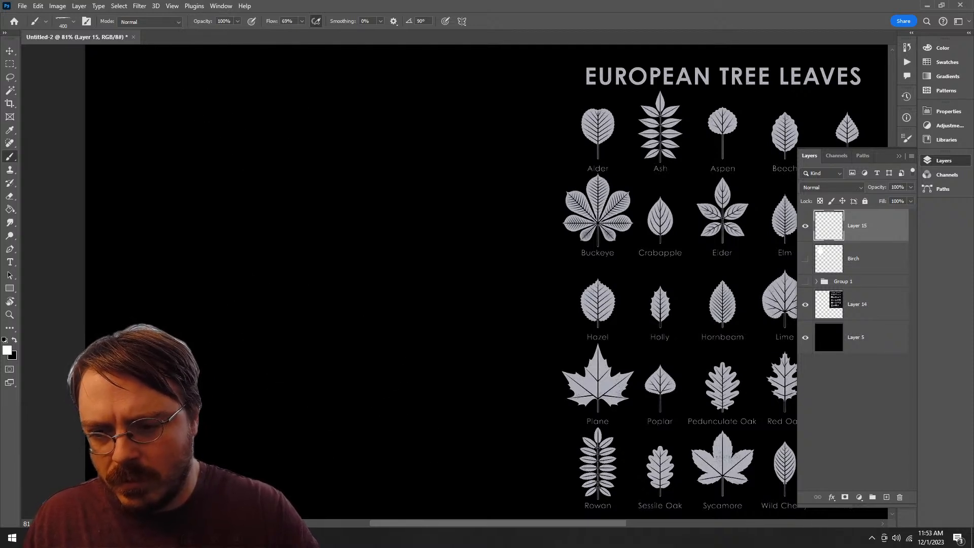
mouse_move(391, 413)
mouse_down()
mouse_move(333, 400)
mouse_move(238, 274)
mouse_up()
key(ctrl+z)
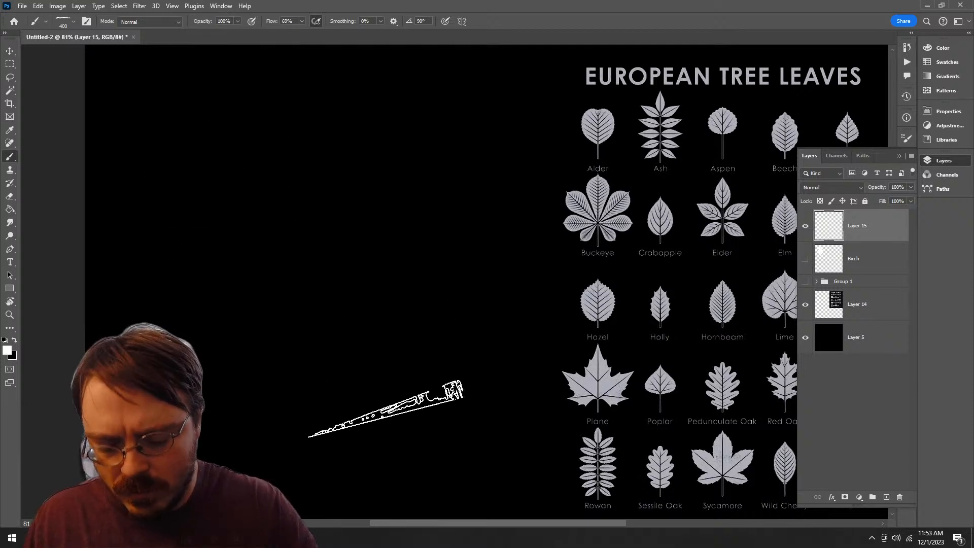
mouse_move(445, 465)
mouse_down()
mouse_move(328, 411)
mouse_move(223, 243)
mouse_up()
key(ctrl+z)
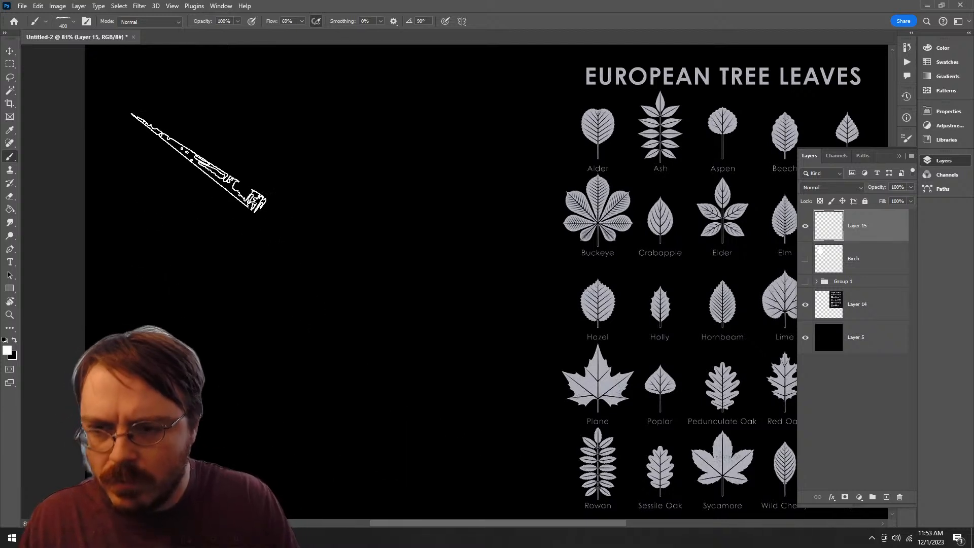
Step: Try a palette knife stroke running down to the lower right and two opposite diagonal ones, undoing each
mouse_move(202, 167)
mouse_down()
mouse_move(330, 289)
mouse_move(415, 401)
mouse_up()
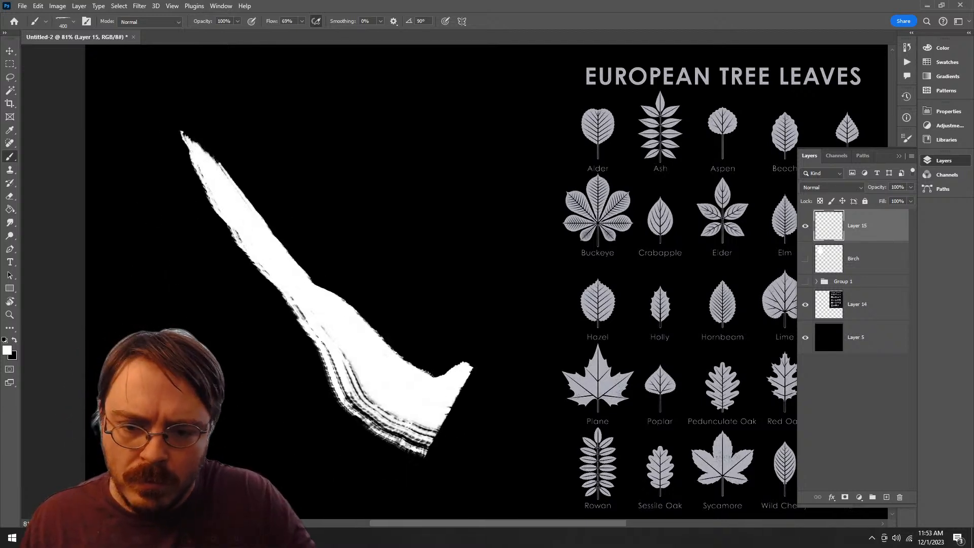
key(ctrl+z)
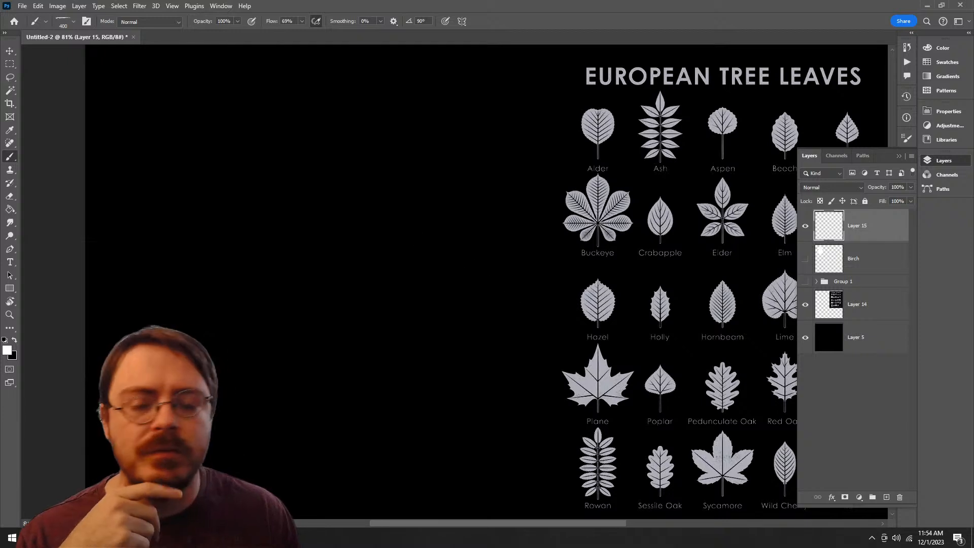
drag(490, 225, 327, 352)
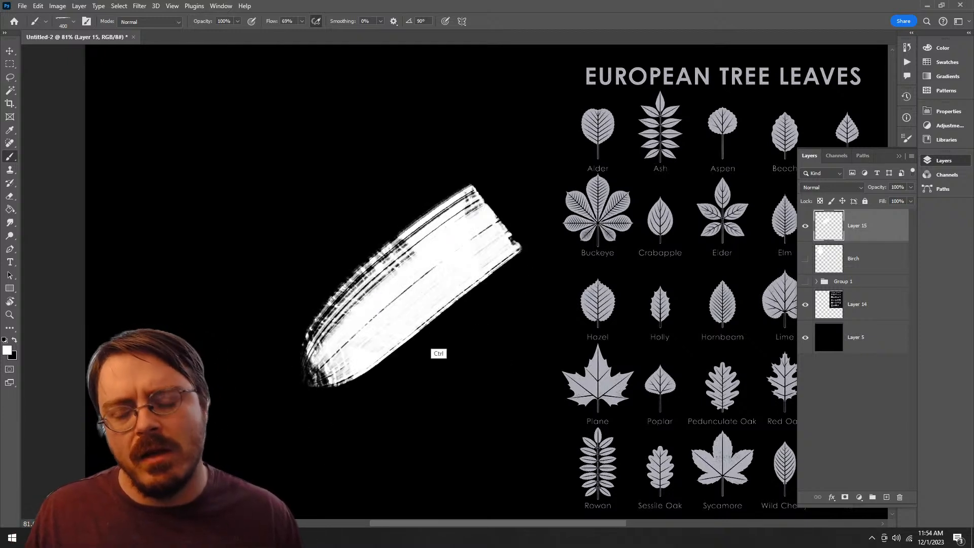
key(ctrl+z)
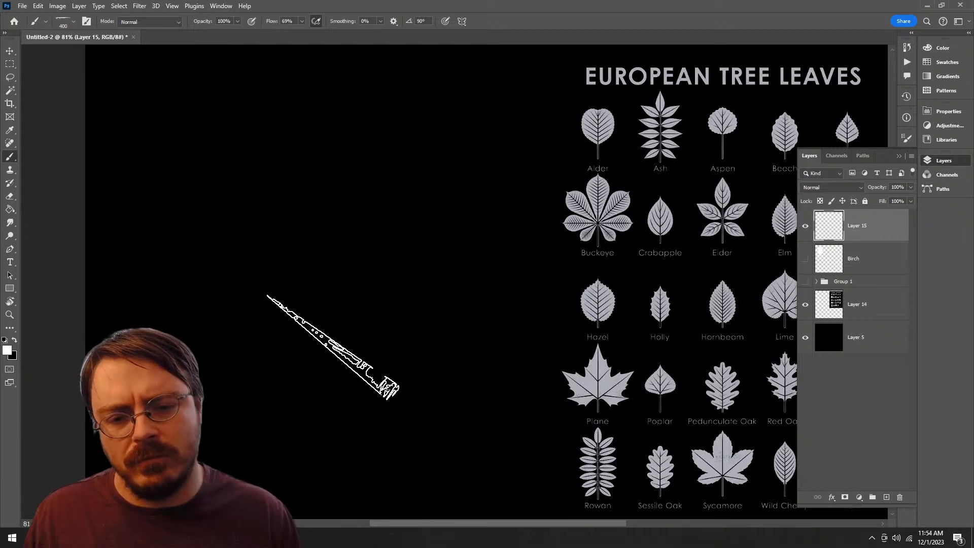
drag(272, 385, 445, 218)
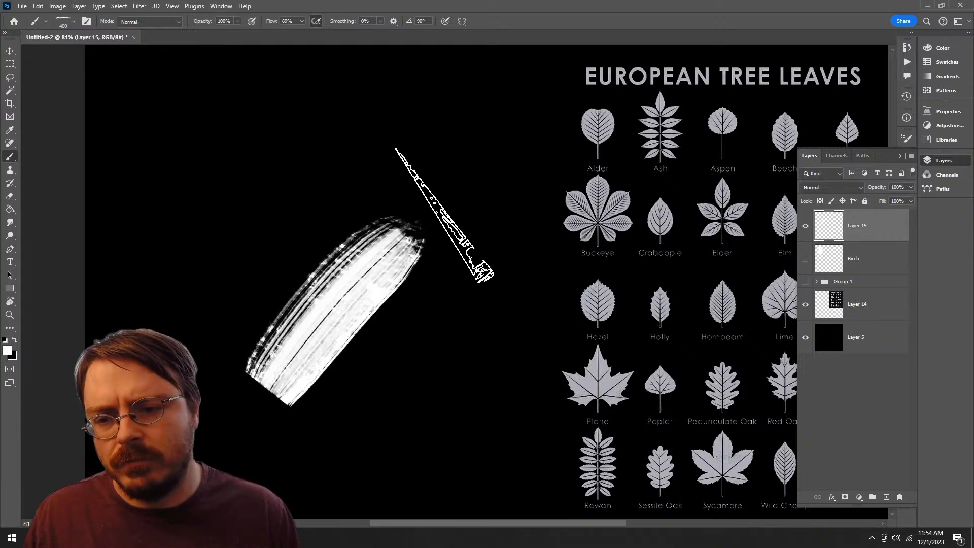
key(ctrl+z)
Step: Paint a long diagonal stroke from the canvas's lower left up to the upper middle, then try a second one across the reference and undo it
drag(213, 386, 421, 198)
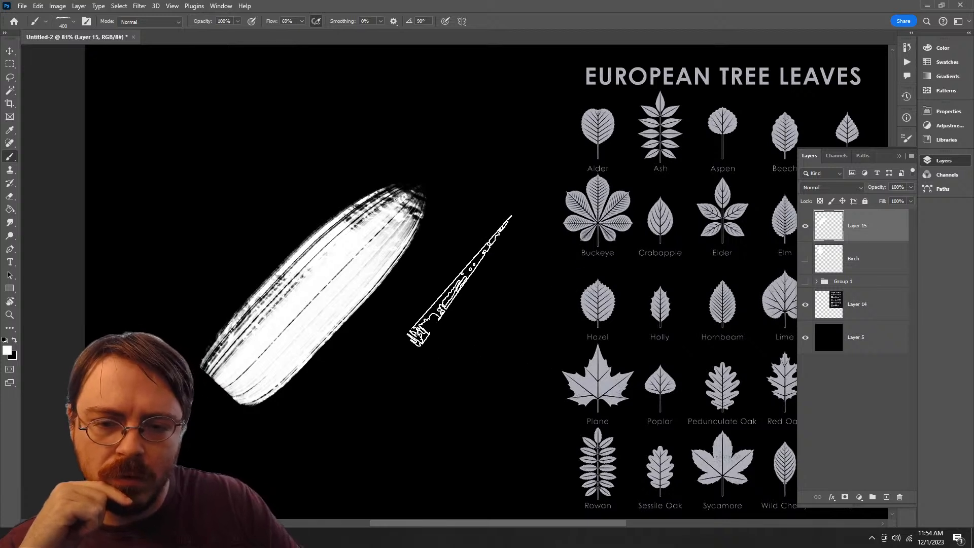
click(467, 301)
mouse_move(527, 355)
mouse_down()
mouse_move(585, 528)
mouse_move(625, 472)
mouse_up()
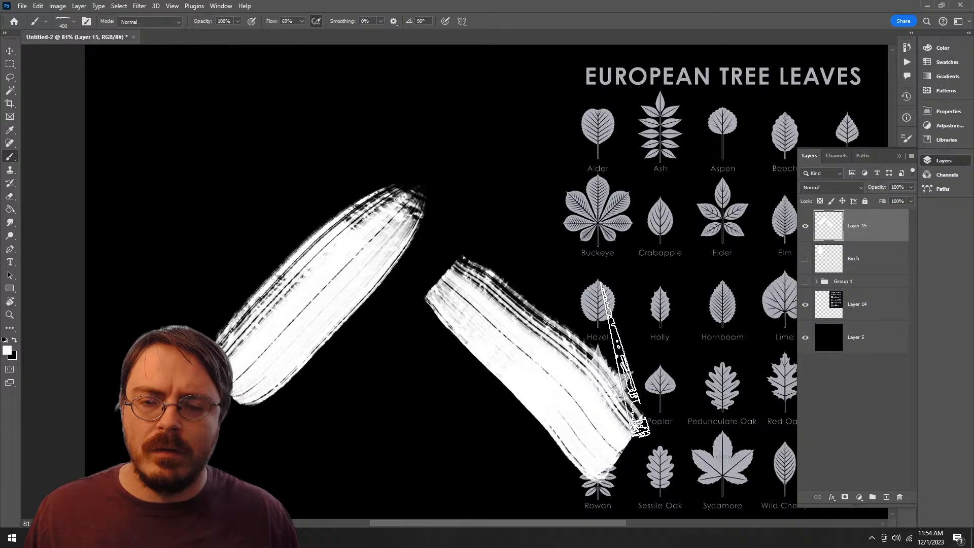
key(ctrl+z)
Step: Hide the leaf reference layer, Layer 14, and move the white stroke to the right part of the canvas
key(v)
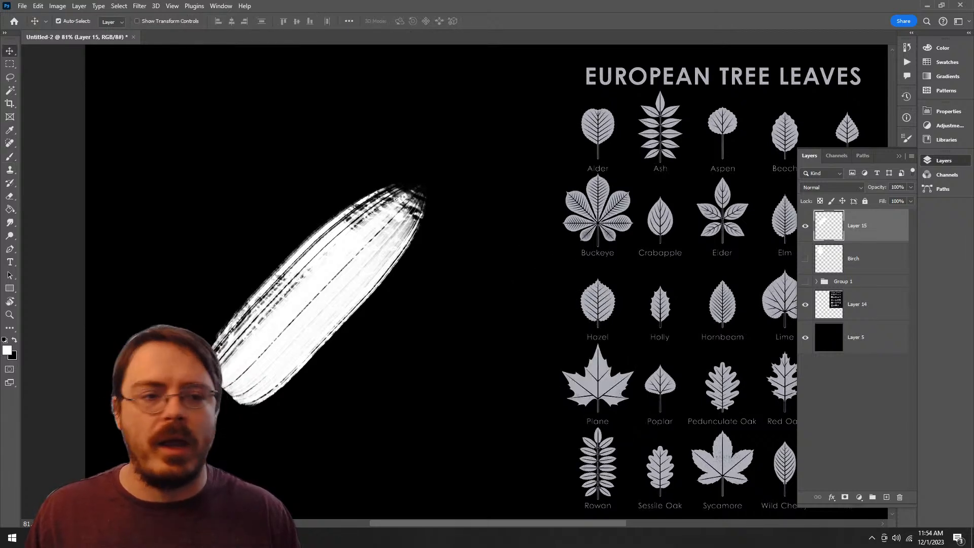
click(804, 304)
drag(360, 279, 695, 260)
key(b)
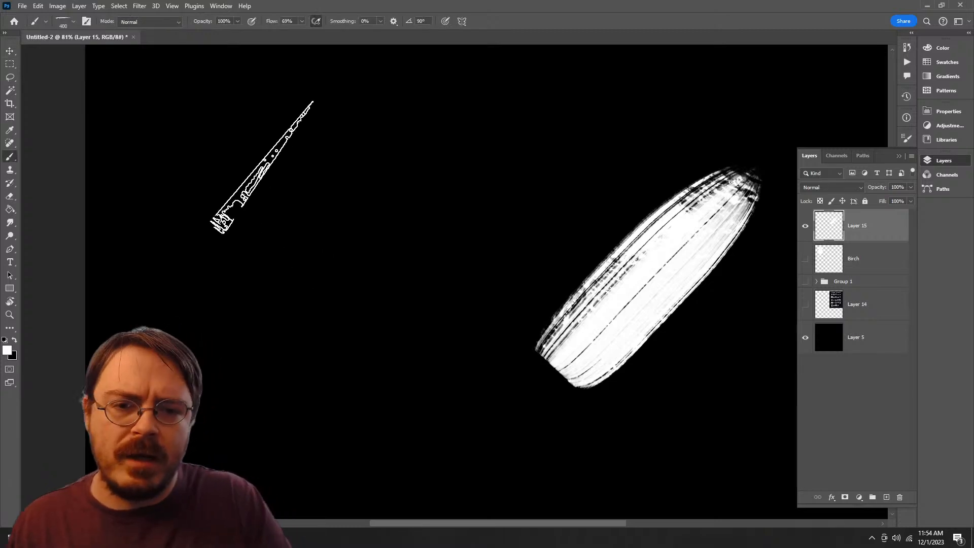
Step: Try another diagonal stroke, undo everything back to an empty Layer 15, and hide the leaf reference layer
drag(263, 163, 446, 294)
key(ctrl+z)
key(ctrl+z)
key(ctrl+z)
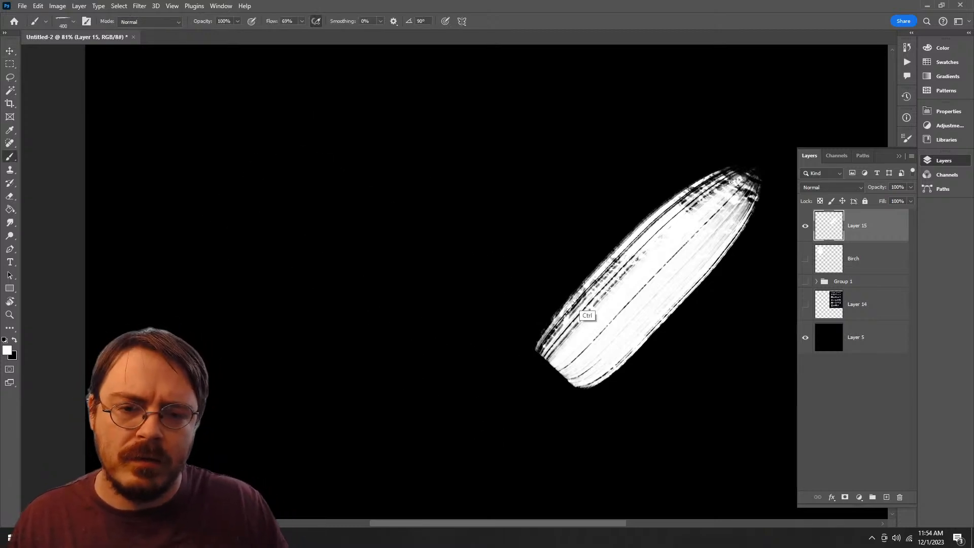
key(ctrl+z)
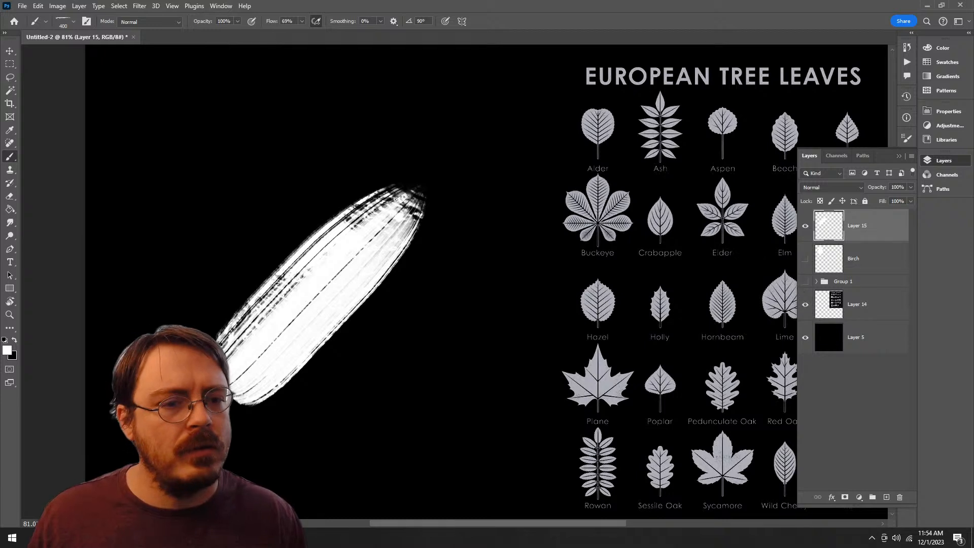
key(ctrl+z)
key(ctrl+z)
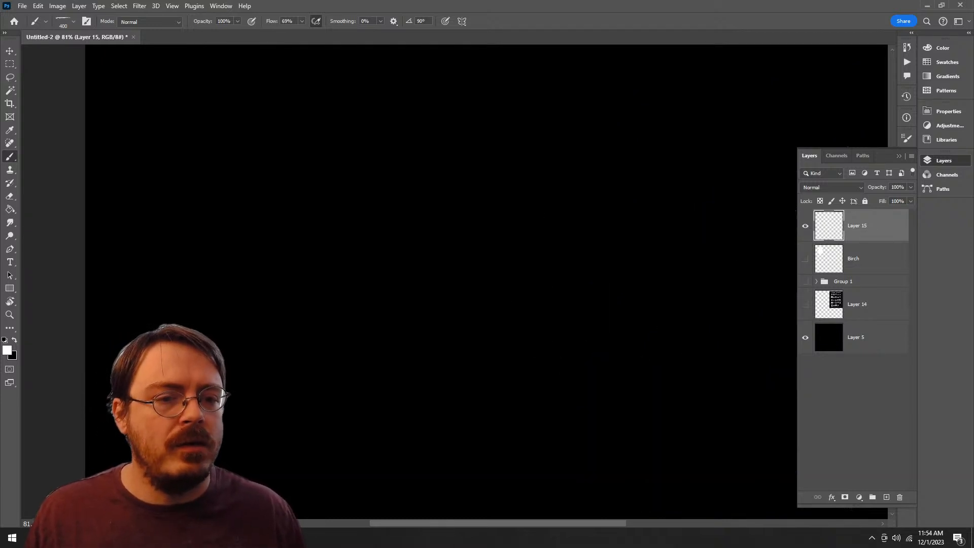
Step: Try palette knife strokes across the right half of the canvas at about 54% zoom, undoing each
key(z)
drag(568, 243, 492, 243)
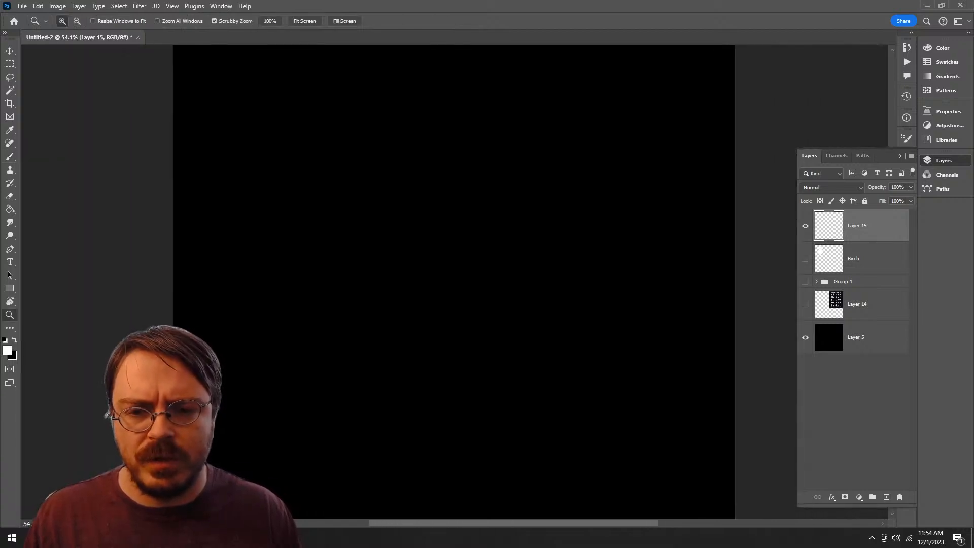
key(b)
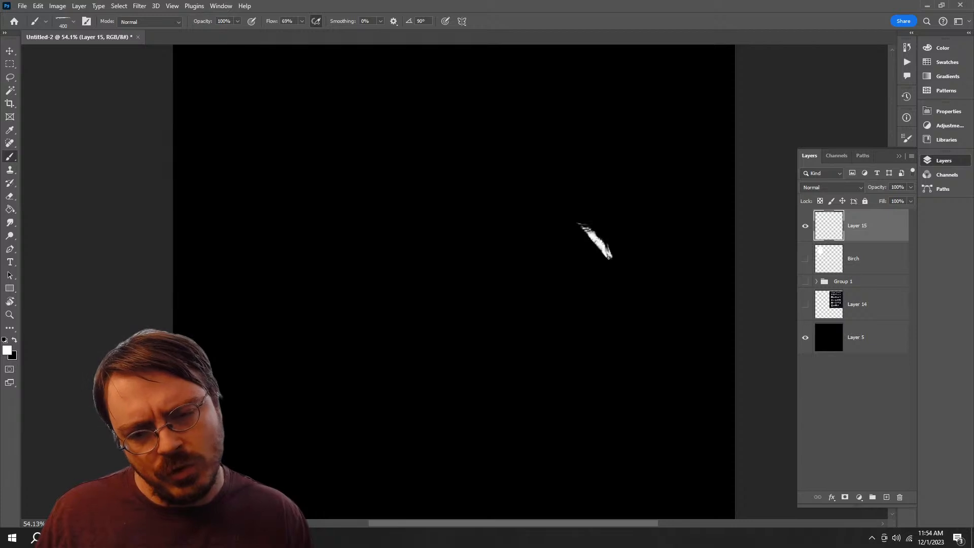
mouse_move(593, 243)
mouse_down()
mouse_move(451, 379)
mouse_move(622, 242)
mouse_up()
key(ctrl+z)
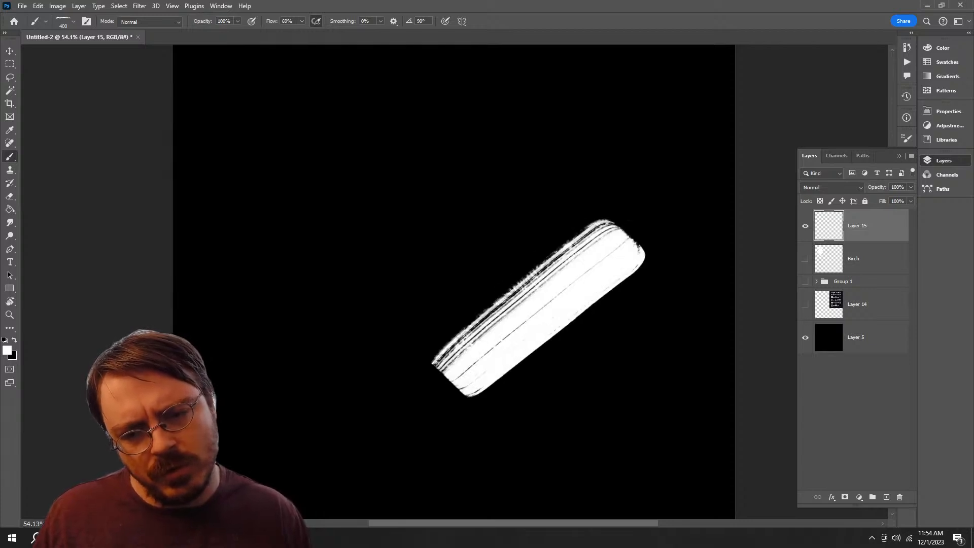
key(ctrl+z)
drag(479, 355, 627, 219)
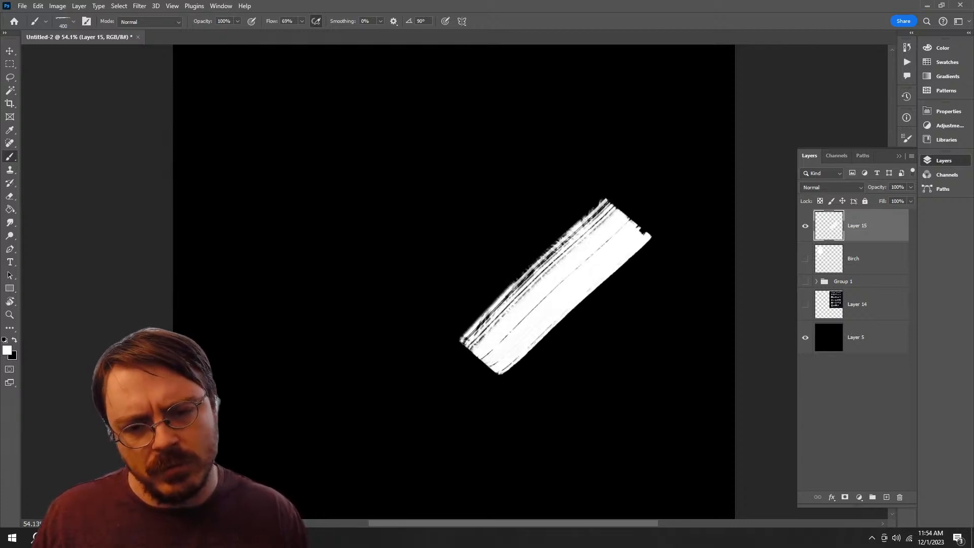
key(ctrl+z)
Step: Paint a short, broad diagonal stroke with a rounded upper end right of the canvas's middle, undoing the longer first attempt
drag(462, 358, 627, 212)
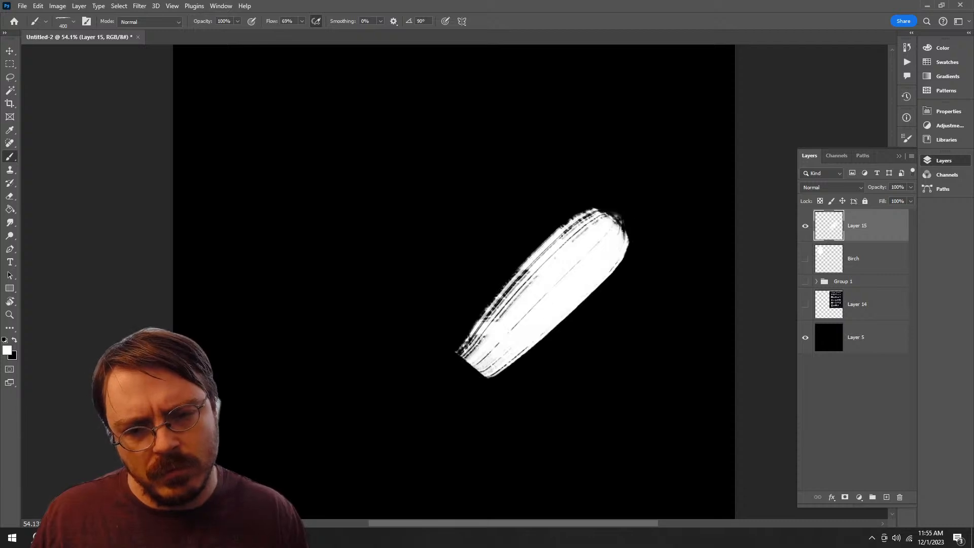
key(ctrl+z)
drag(469, 358, 576, 251)
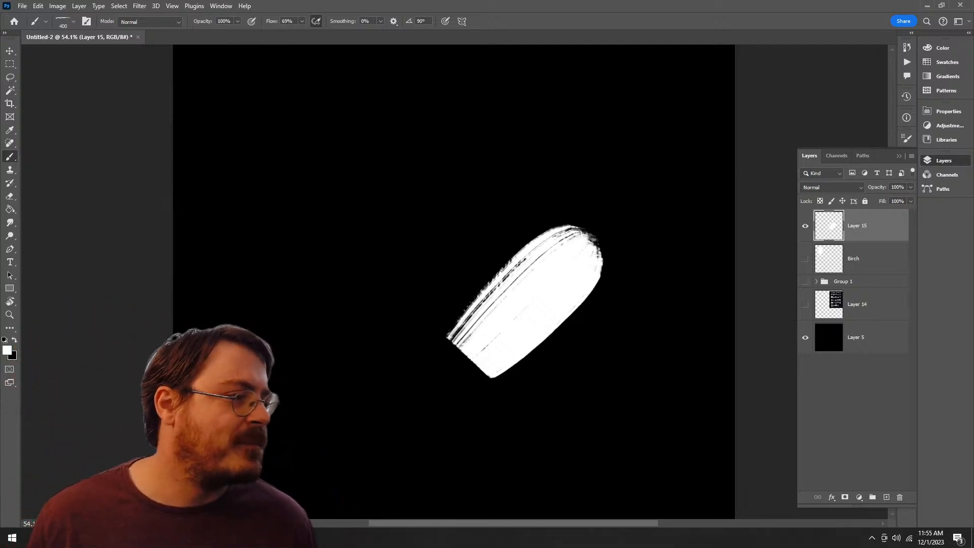
Step: Duplicate Layer 15 and place the copied stroke to the left of the original
drag(876, 233, 886, 497)
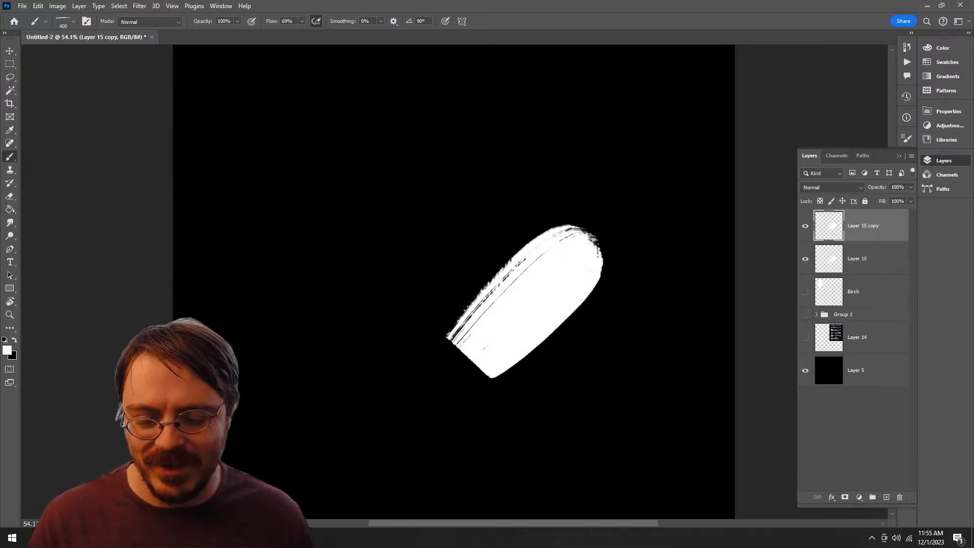
key(v)
drag(563, 274, 406, 265)
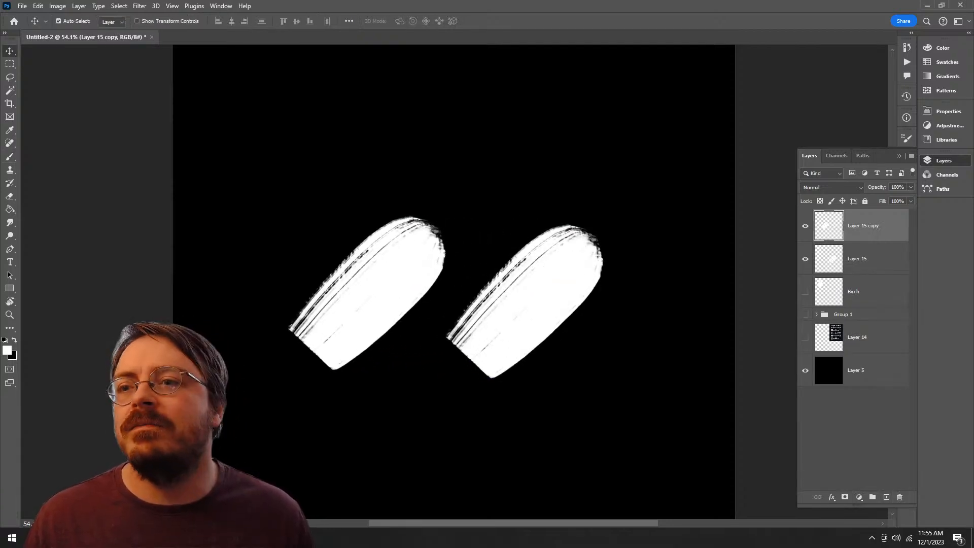
click(140, 7)
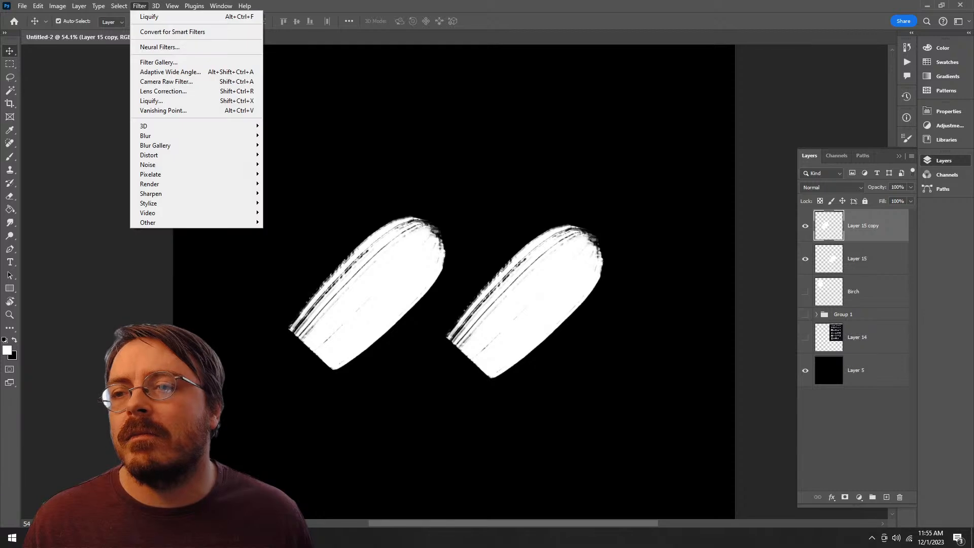
mouse_move(119, 6)
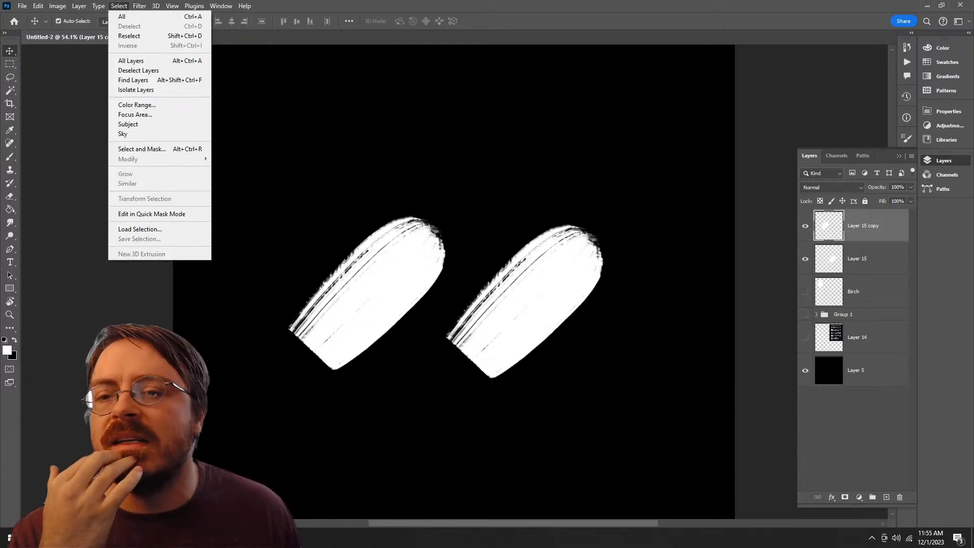
mouse_move(78, 6)
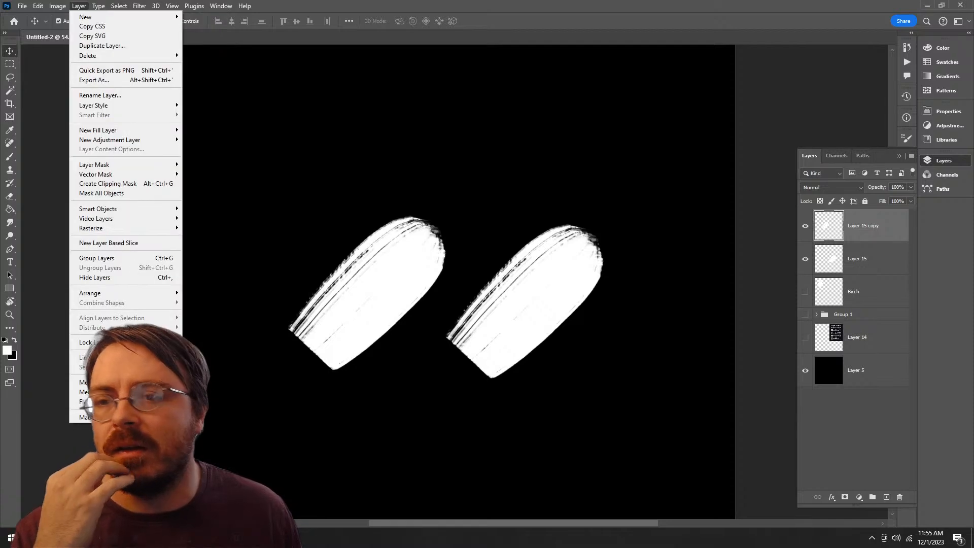
key(Escape)
Step: Try mirroring the copied stroke with a width scale of -100%, and delete the Layer 15 copy
key(ctrl+t)
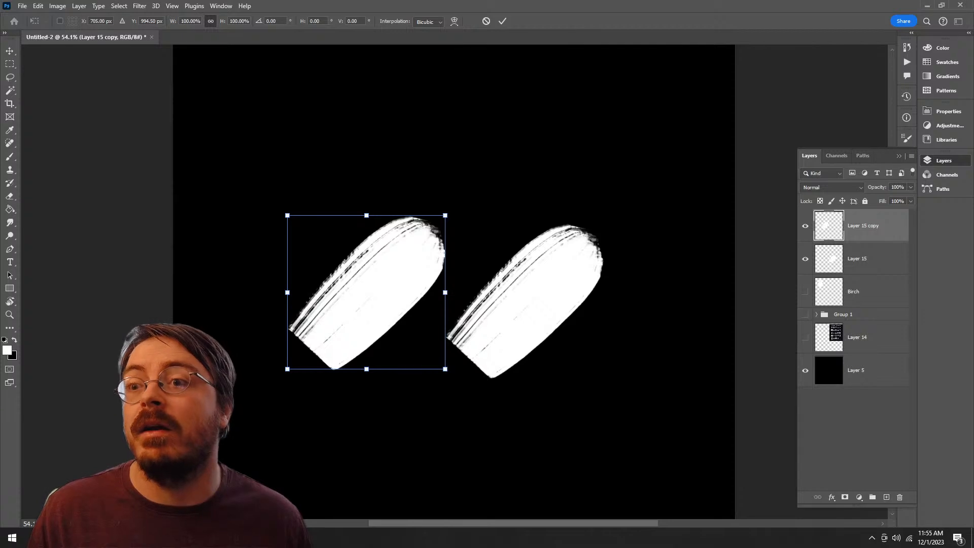
text(-)
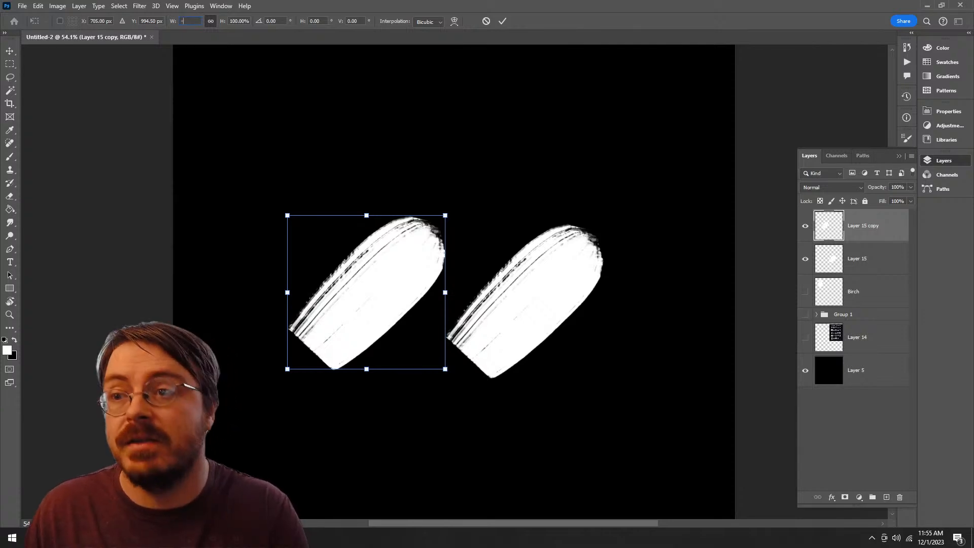
text(100)
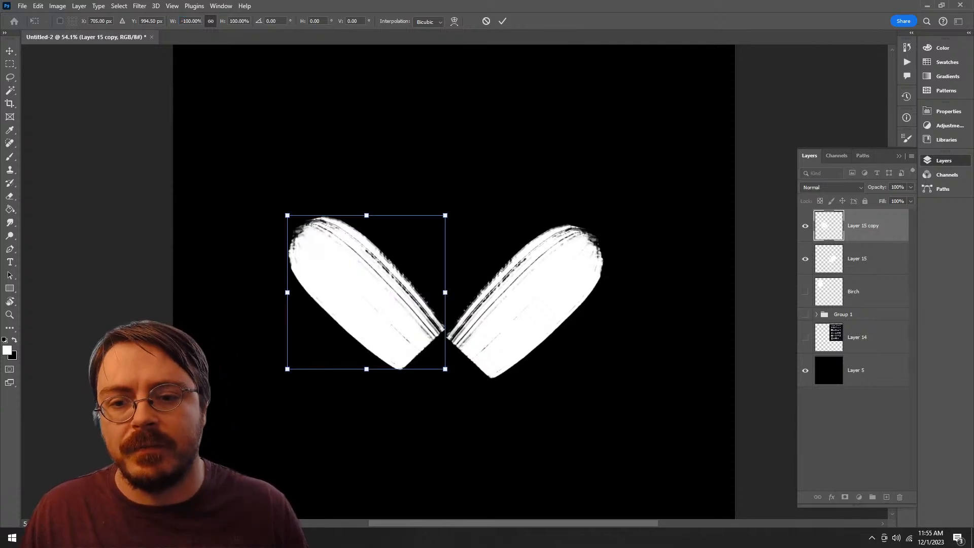
key(Return)
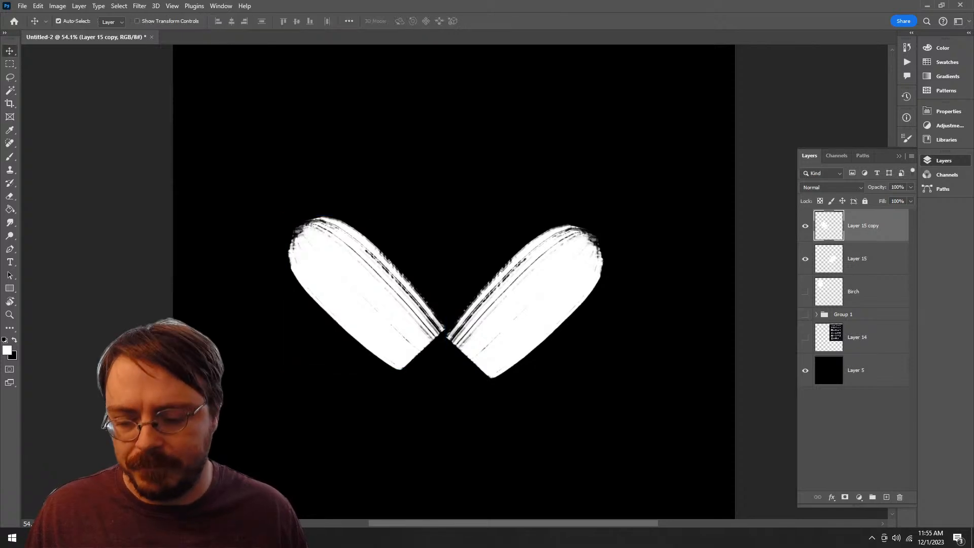
drag(395, 283, 338, 292)
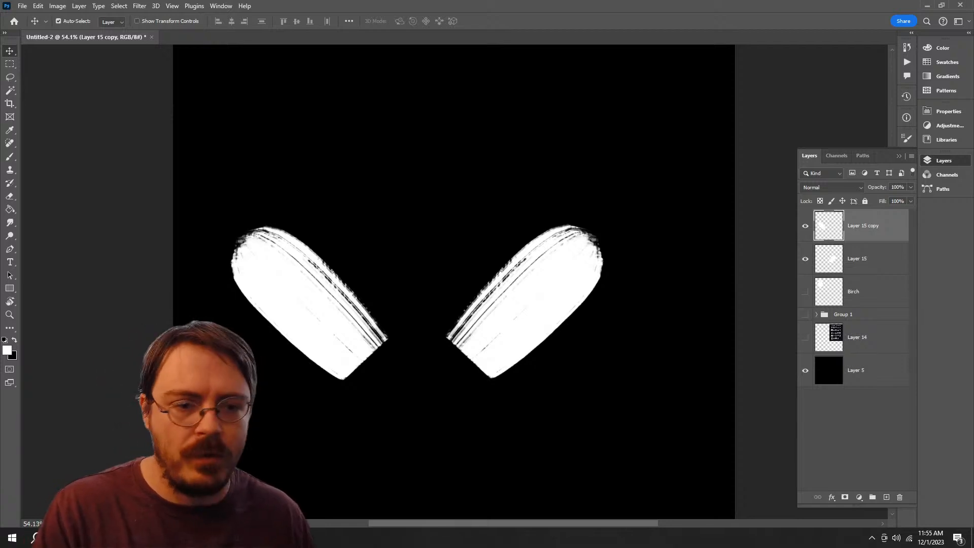
key(Delete)
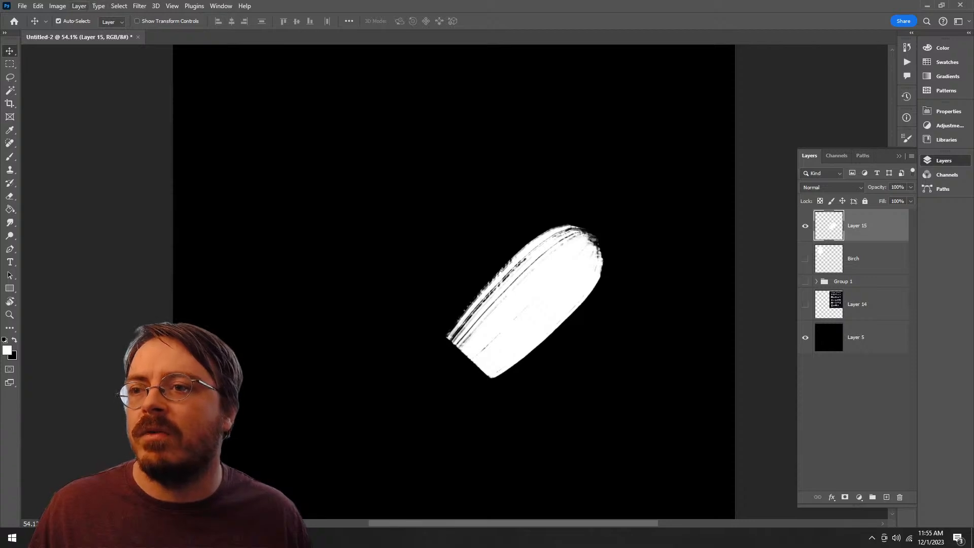
Step: Move the stroke to the canvas's upper left and warp its rounded upper end into a narrower tip
click(140, 5)
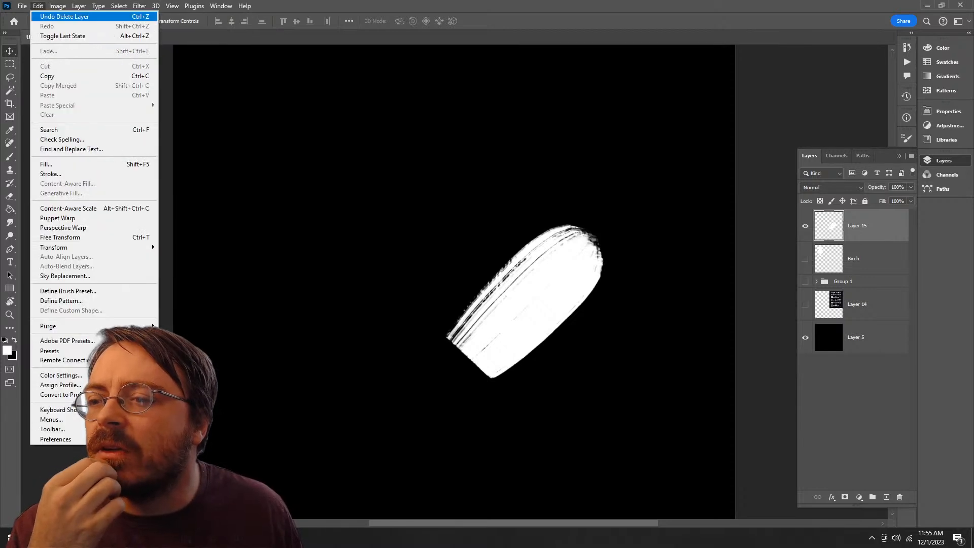
click(60, 237)
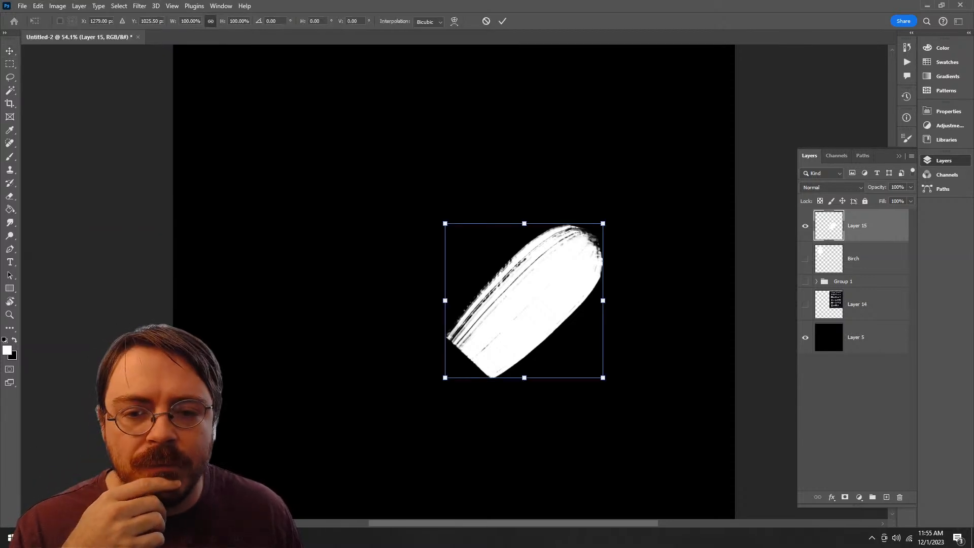
mouse_move(543, 238)
mouse_down()
mouse_move(530, 262)
mouse_move(320, 161)
mouse_up()
click(454, 22)
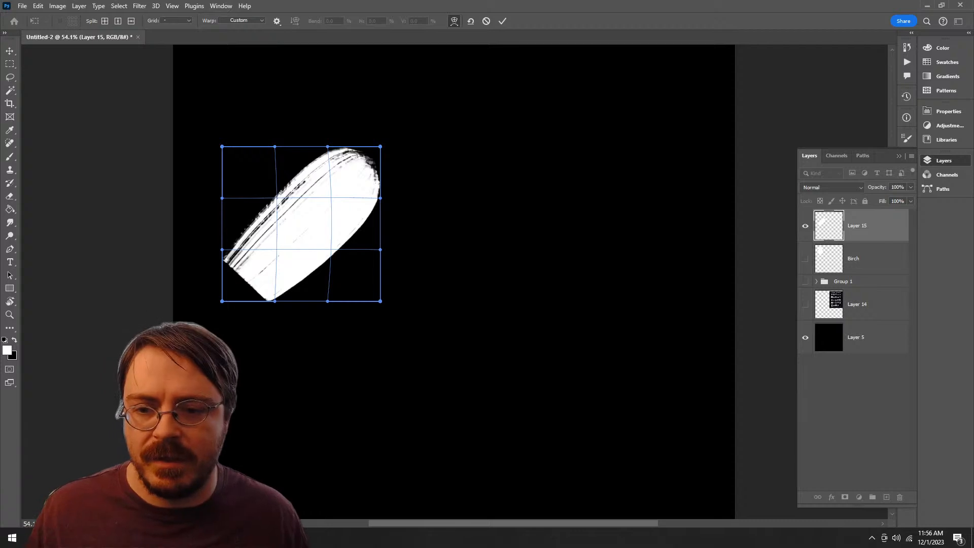
drag(379, 196, 371, 193)
mouse_move(327, 147)
mouse_down()
mouse_move(330, 163)
mouse_move(337, 159)
mouse_up()
drag(373, 209, 369, 207)
Step: Warp the stroke's lower end wider and bulge both long edges outward into a leaf-lobe shape
drag(275, 301, 306, 370)
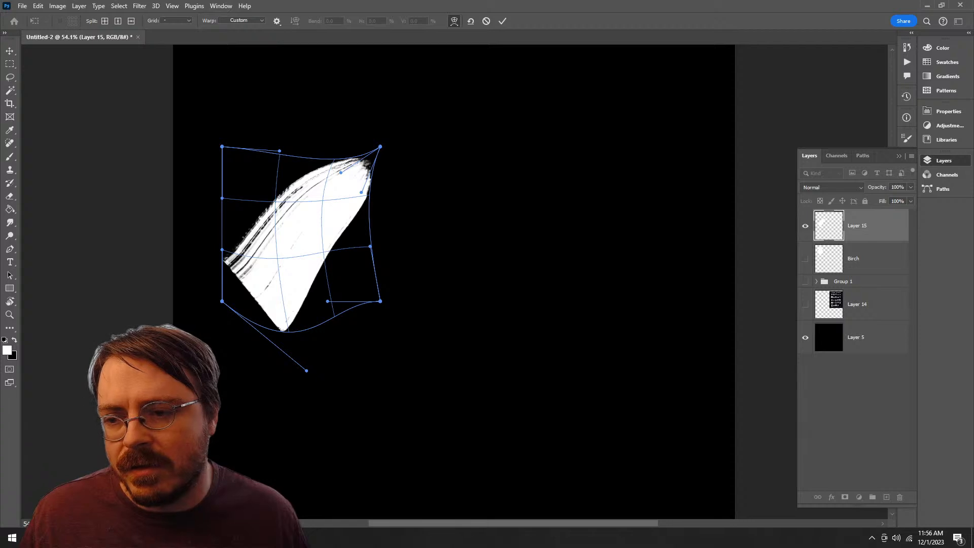
drag(222, 250, 155, 193)
mouse_move(273, 201)
mouse_down()
mouse_move(282, 211)
mouse_move(260, 188)
mouse_up()
drag(322, 247, 334, 258)
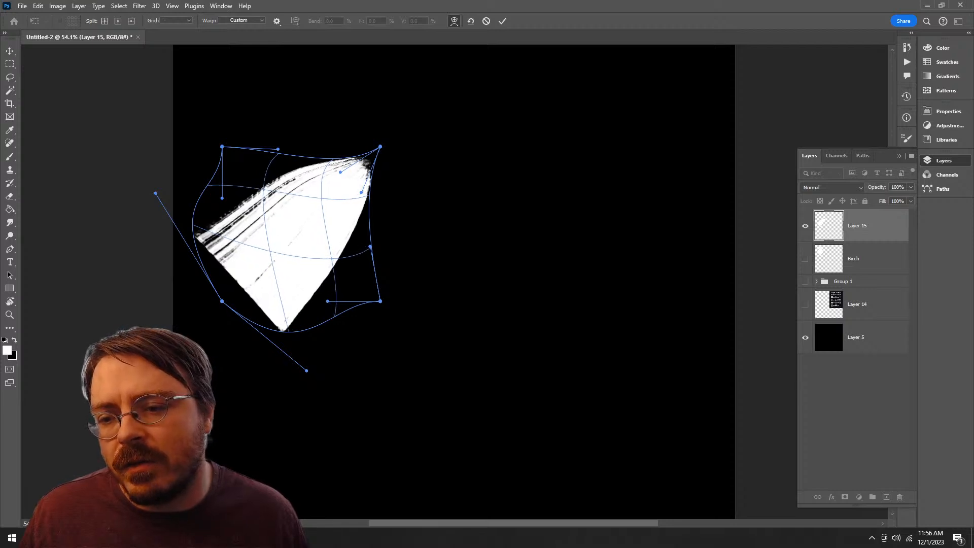
drag(307, 371, 277, 322)
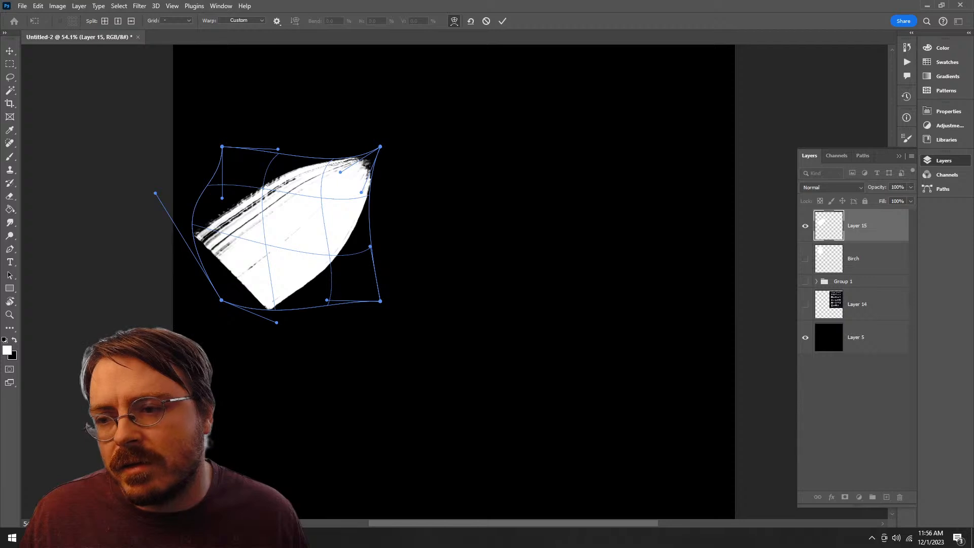
drag(155, 193, 180, 205)
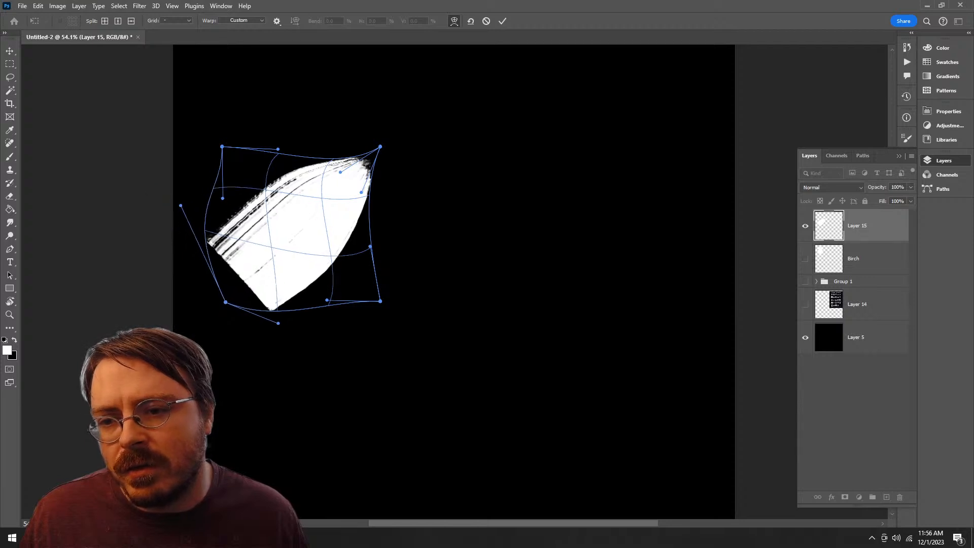
drag(331, 255, 336, 259)
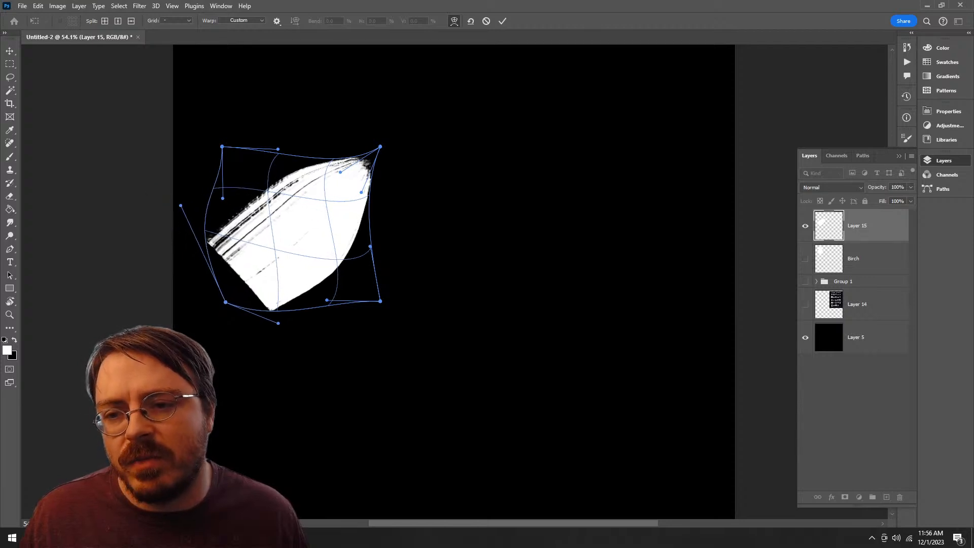
drag(268, 192, 259, 186)
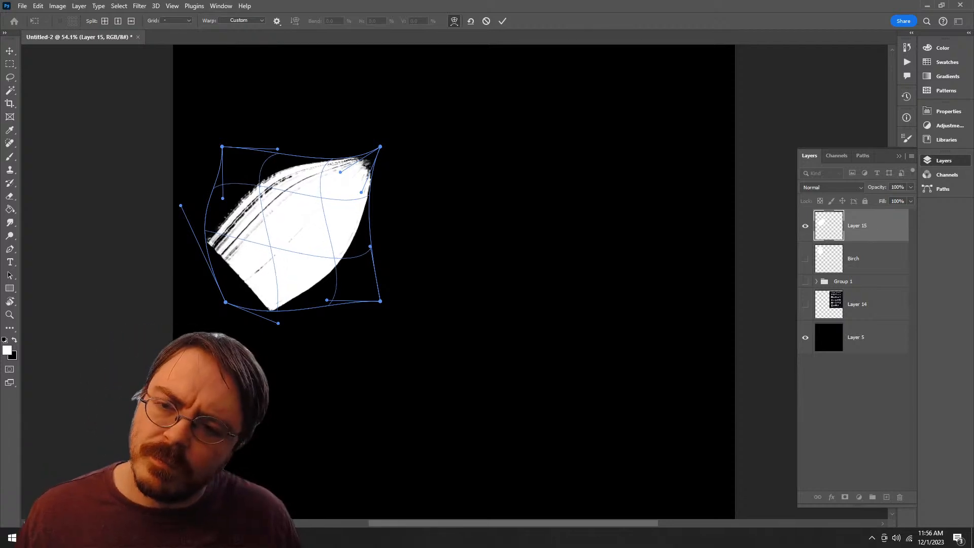
Step: Stretch the stroke's upper tip into a longer point, apply the warp, and move the shape to the canvas's middle
drag(379, 146, 395, 133)
drag(347, 184, 312, 206)
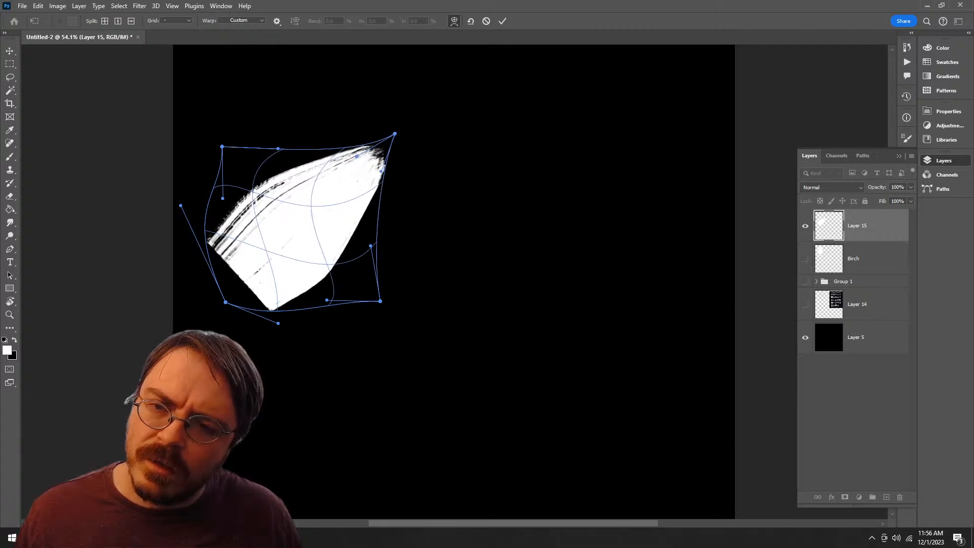
drag(395, 133, 420, 107)
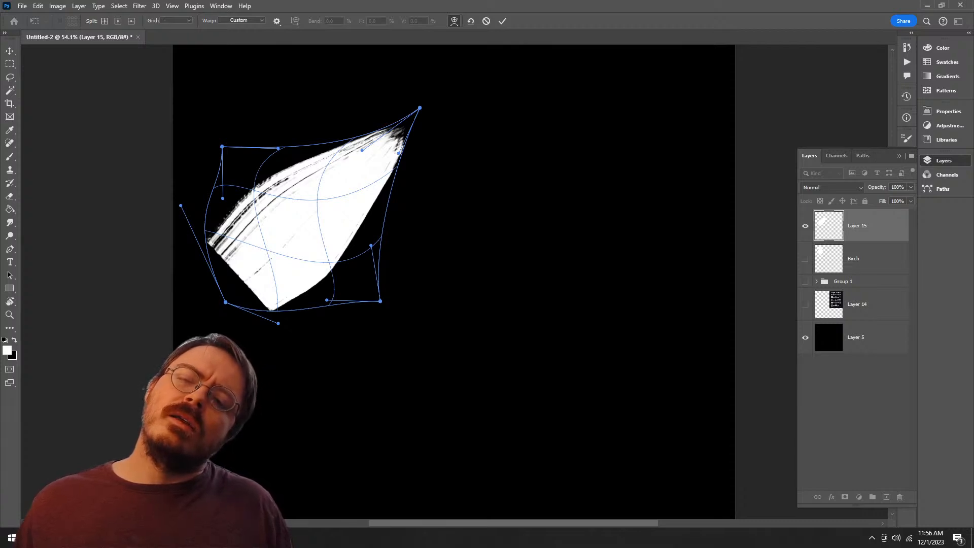
click(502, 21)
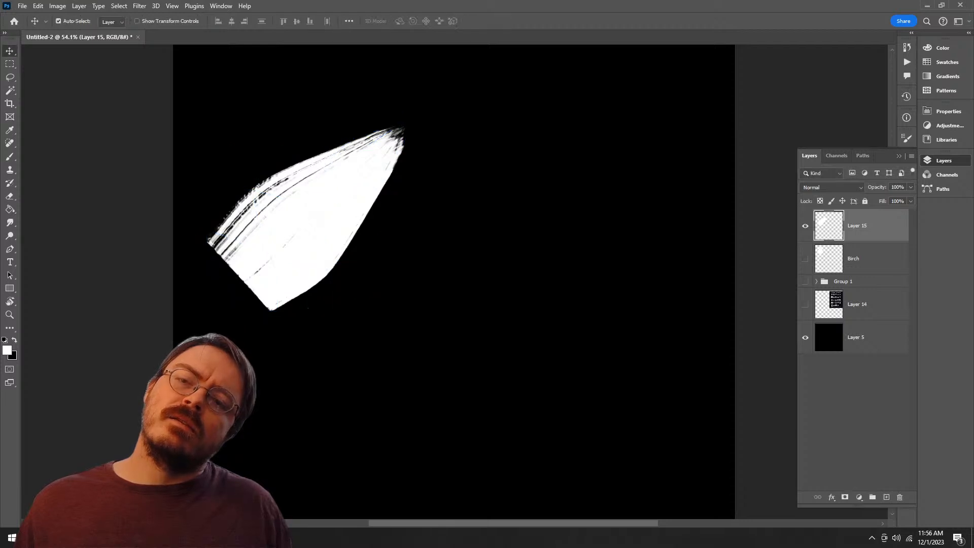
drag(315, 197, 431, 238)
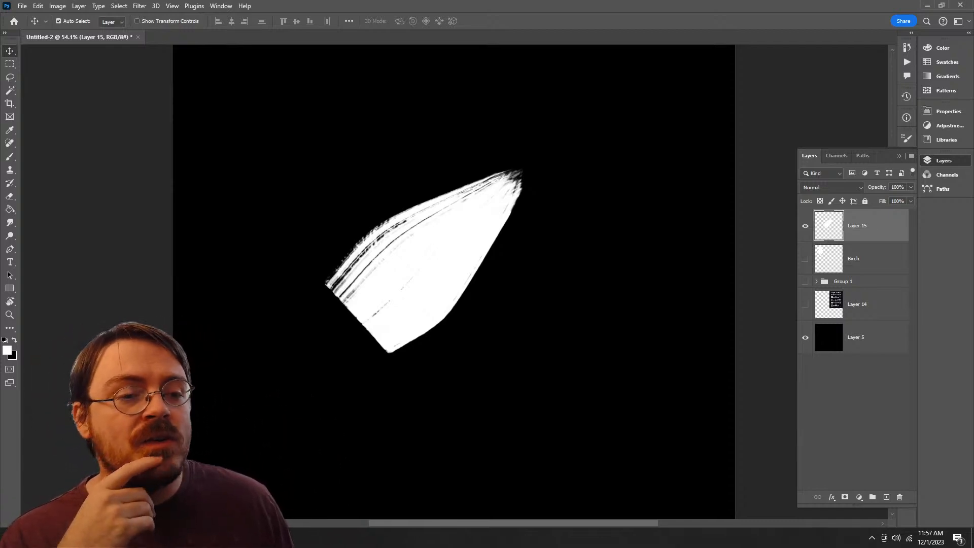
Step: Duplicate Layer 15 and mirror the copy horizontally with a width scale of -100%
mouse_move(874, 229)
mouse_down()
mouse_move(885, 509)
mouse_move(886, 497)
mouse_up()
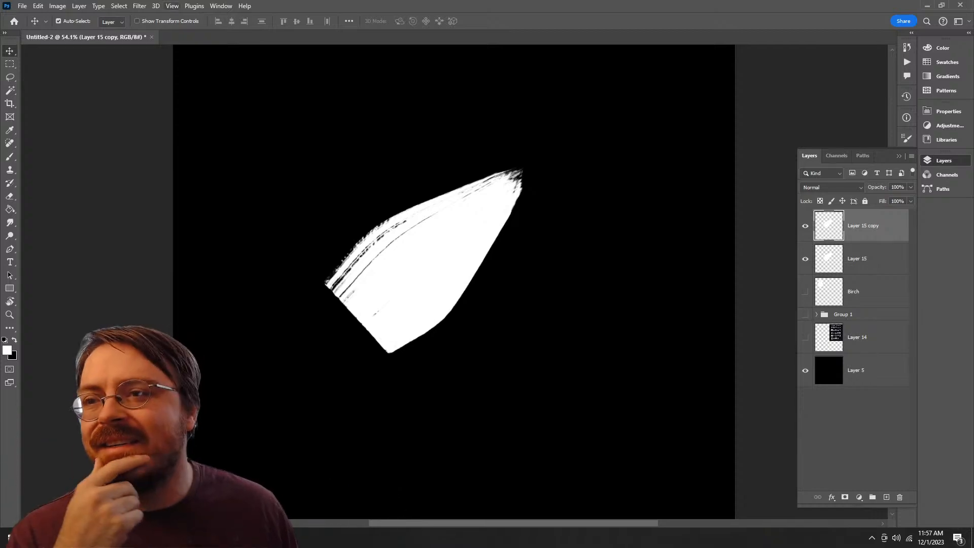
click(140, 6)
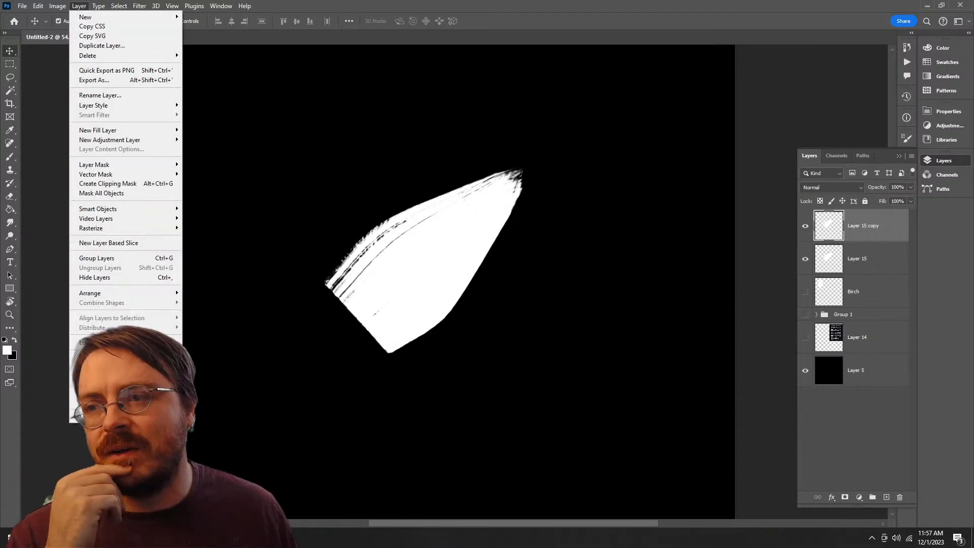
mouse_move(38, 6)
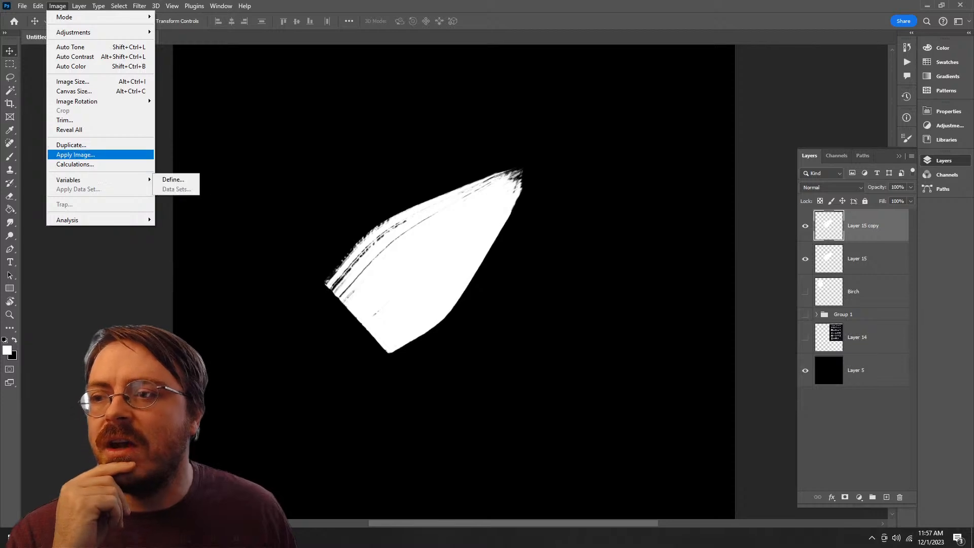
mouse_move(76, 100)
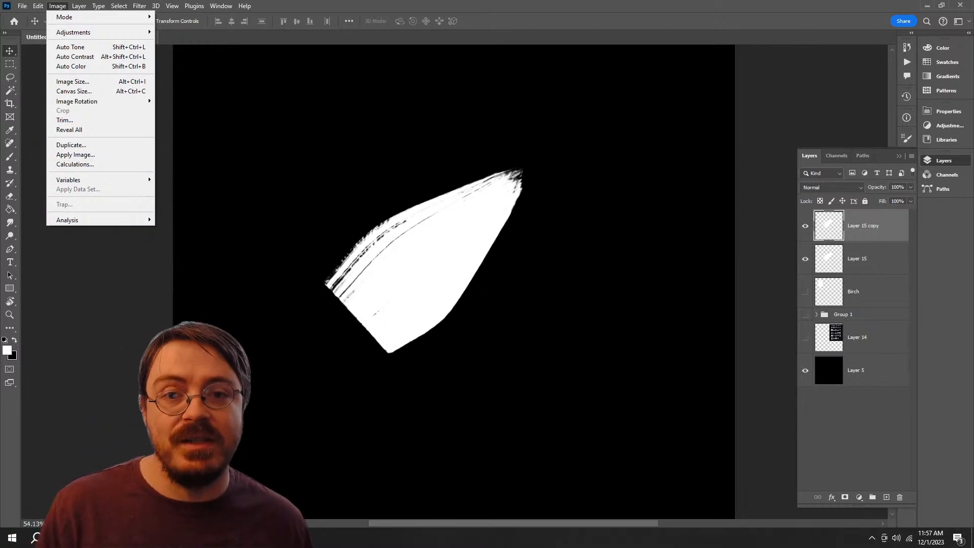
key(Escape)
key(ctrl+t)
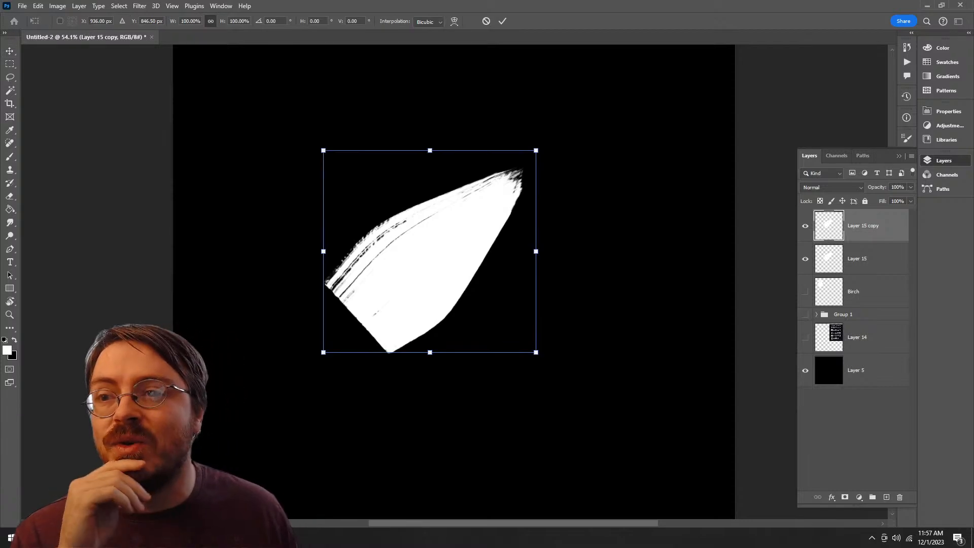
click(190, 22)
text(-)
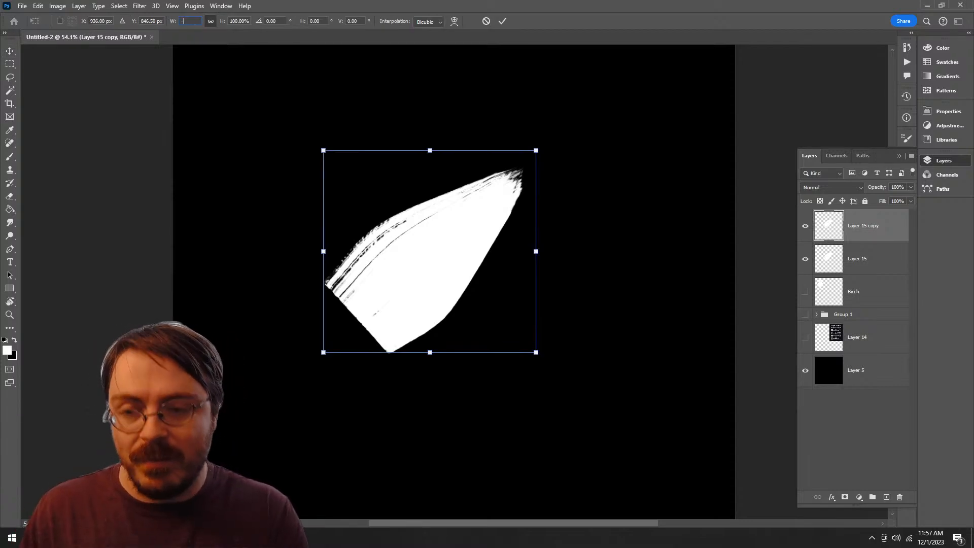
text(100)
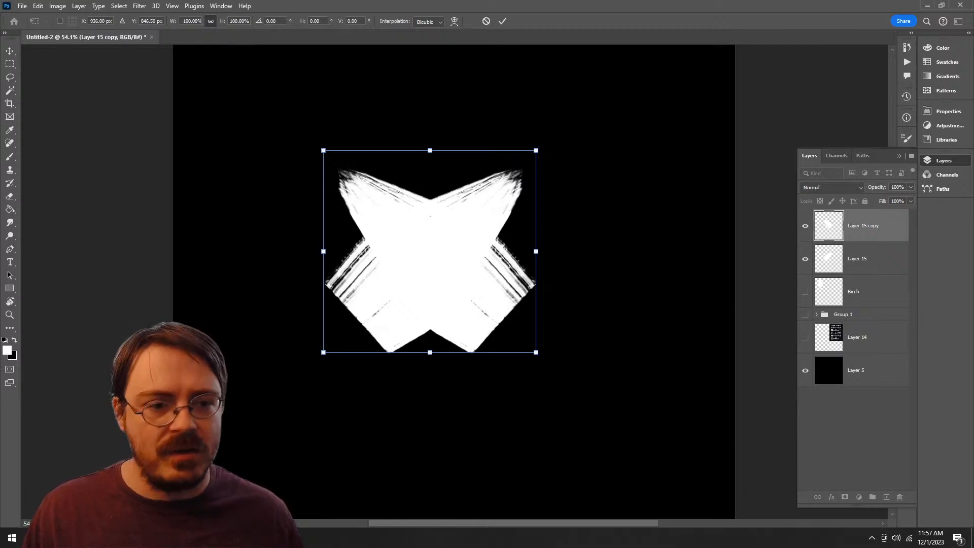
click(502, 20)
Step: Place the mirrored copy left of the original with their inner corners meeting, and center the pair horizontally on the canvas
drag(463, 254, 283, 253)
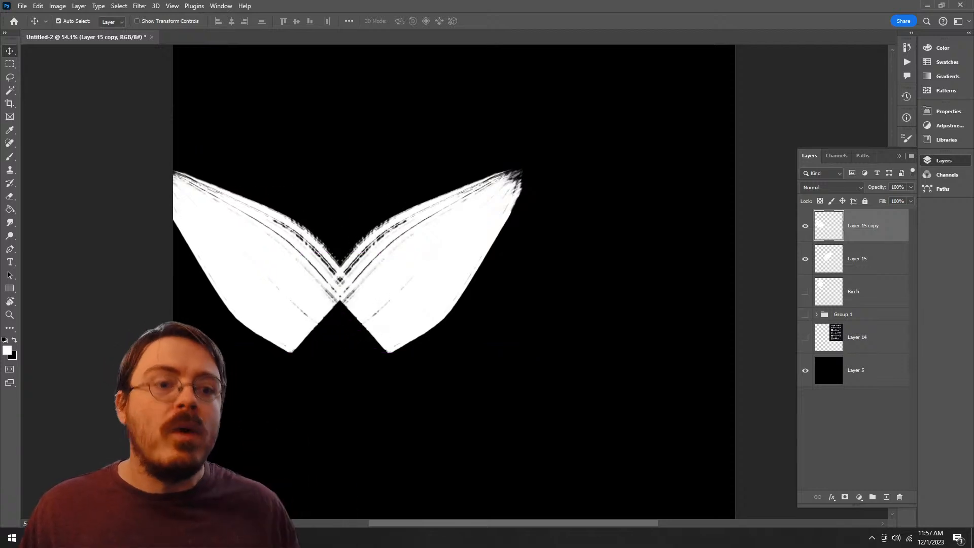
shift+click(863, 259)
drag(445, 254, 548, 266)
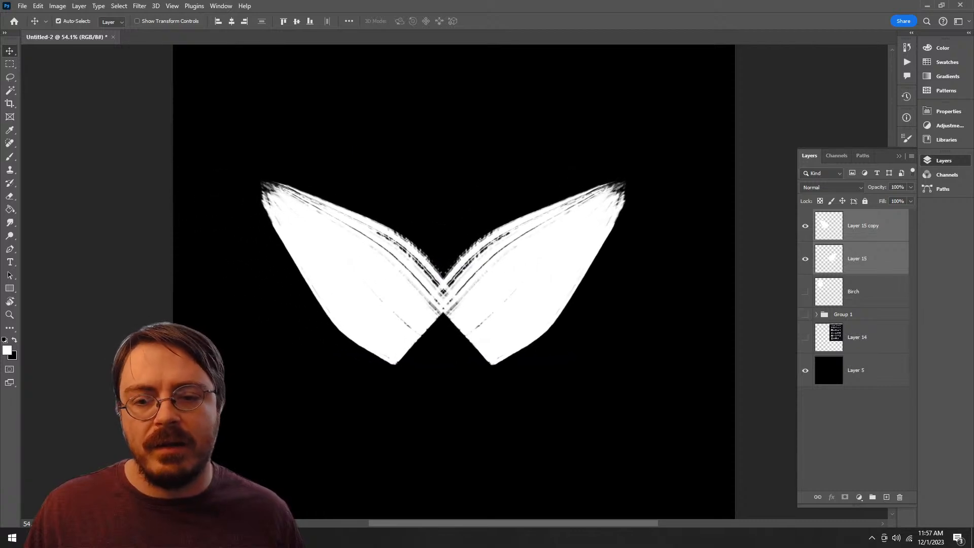
click(863, 226)
drag(357, 274, 325, 273)
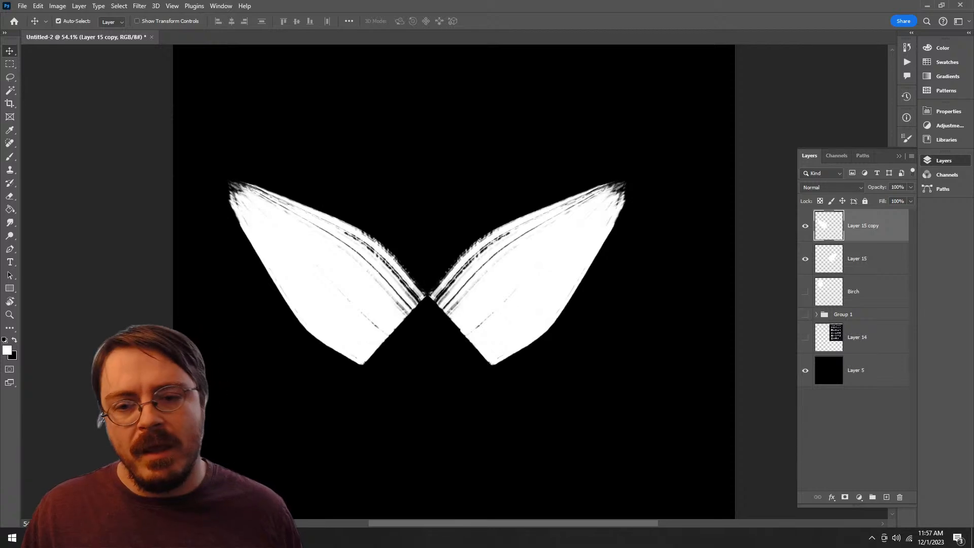
Step: Try painting two parallel vertical brush strokes between the mirrored shapes on the Layer 15 copy, and undo them
key(b)
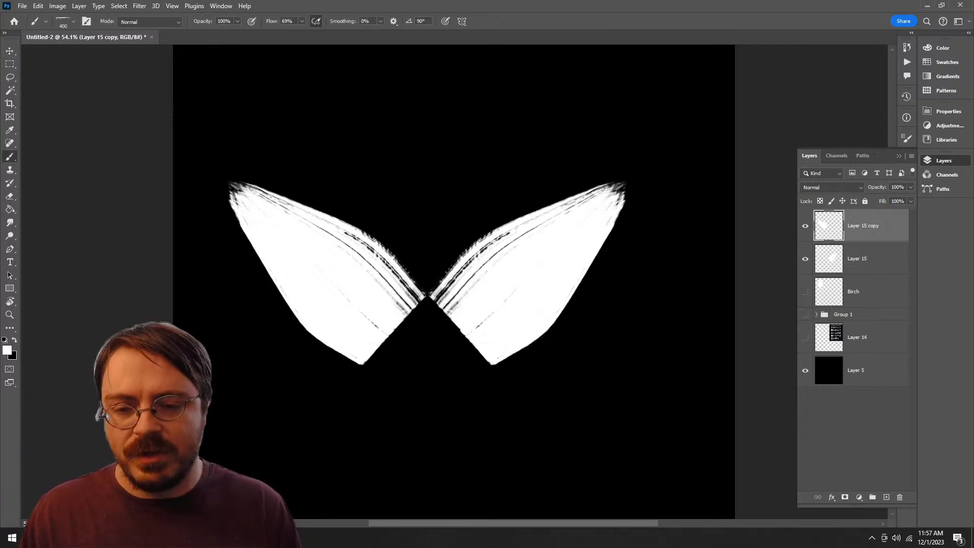
mouse_move(427, 335)
mouse_down()
mouse_move(427, 178)
mouse_move(428, 345)
mouse_up()
key(ctrl+z)
key(ctrl+z)
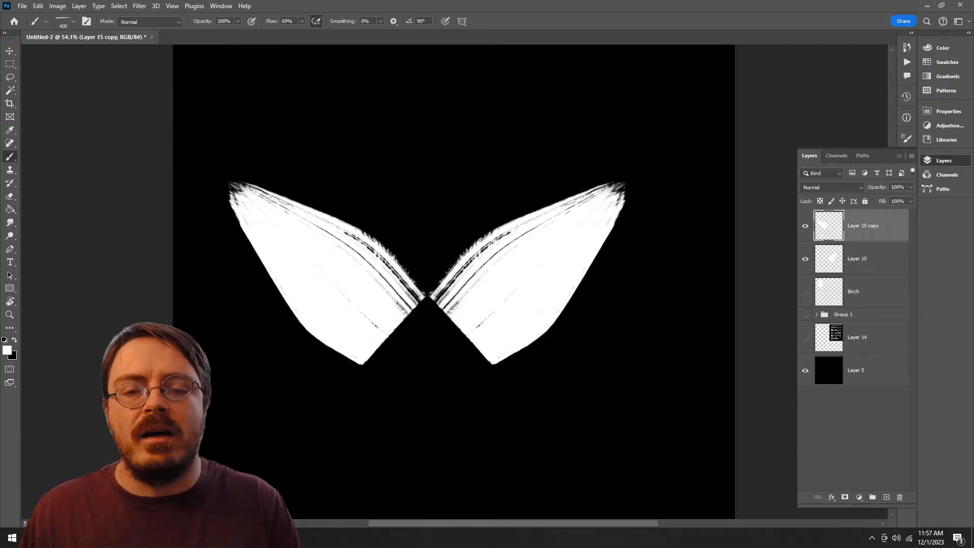
drag(390, 103, 390, 356)
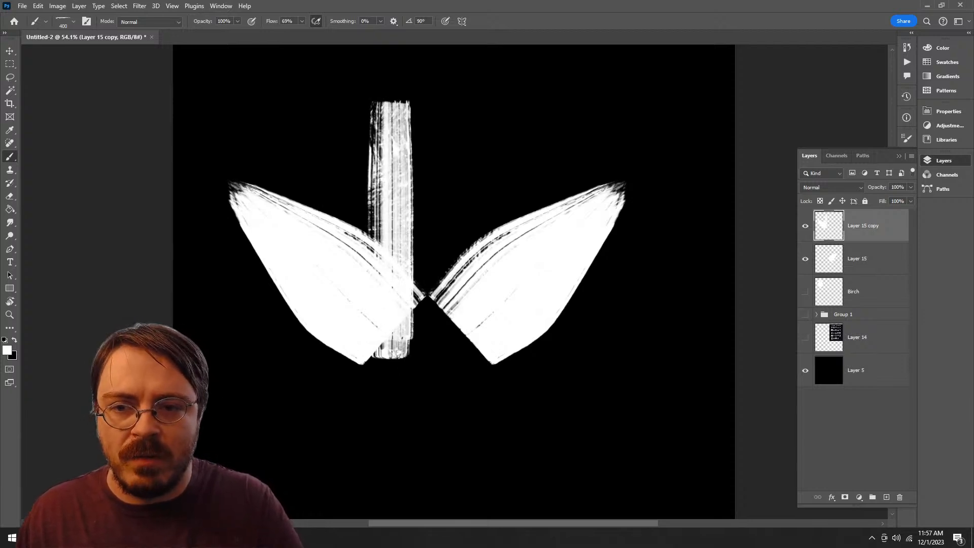
drag(447, 107, 446, 334)
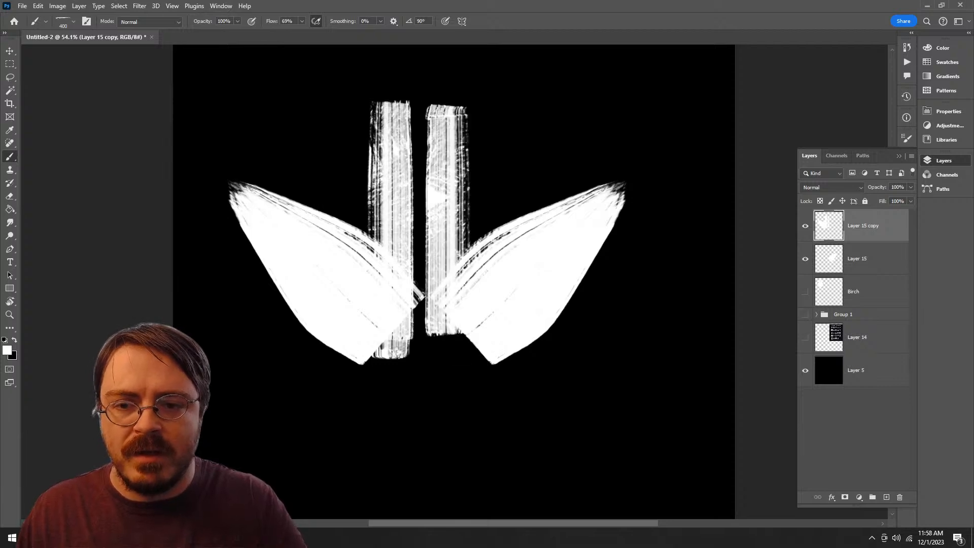
key(ctrl+z)
key(ctrl+z)
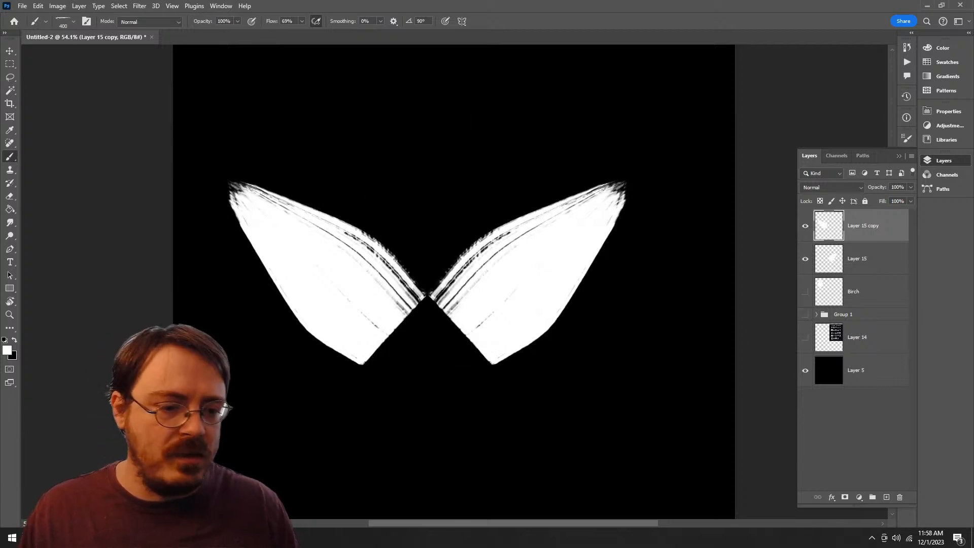
Step: Add a new layer on top and move the two mirrored shapes together to the canvas's lower edge
click(886, 497)
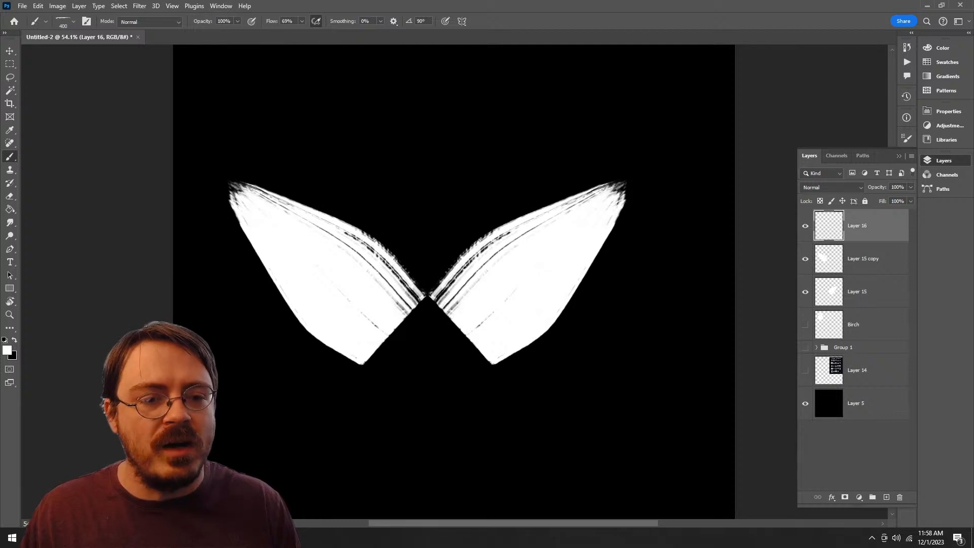
click(862, 258)
shift+click(862, 292)
key(v)
drag(530, 248, 552, 401)
click(863, 225)
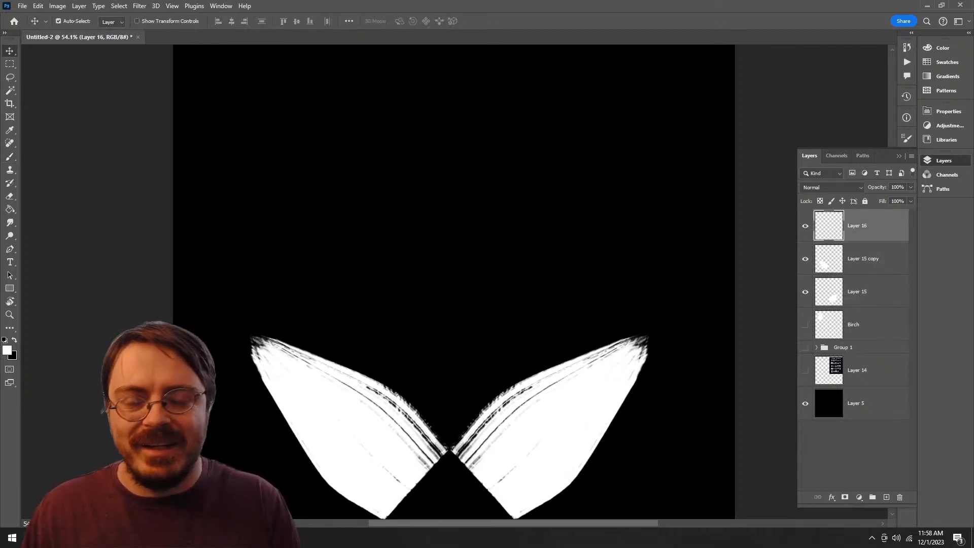
Step: Paint a vertical stroke with a tapered upper end on the new layer above the mirrored shapes, undoing the failed attempts
key(b)
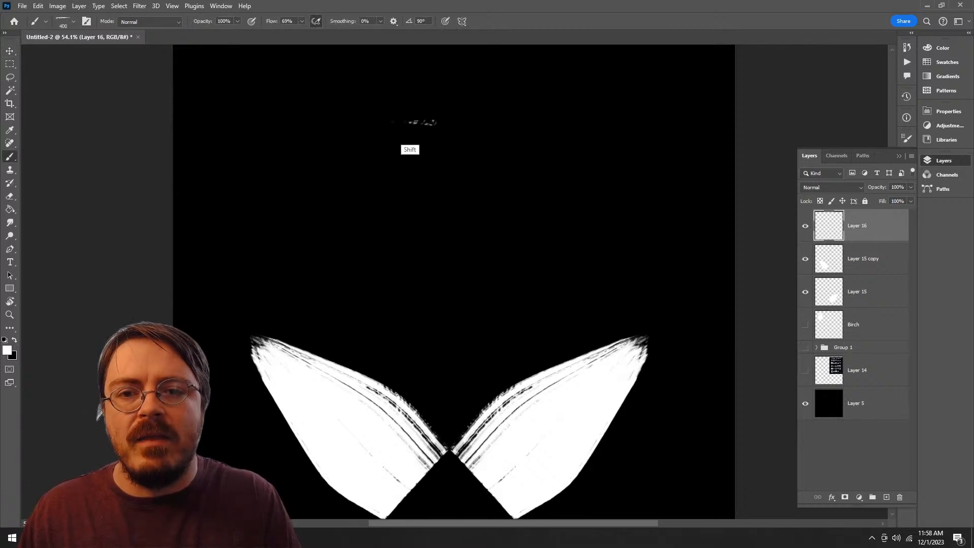
drag(413, 122, 413, 386)
key(ctrl+z)
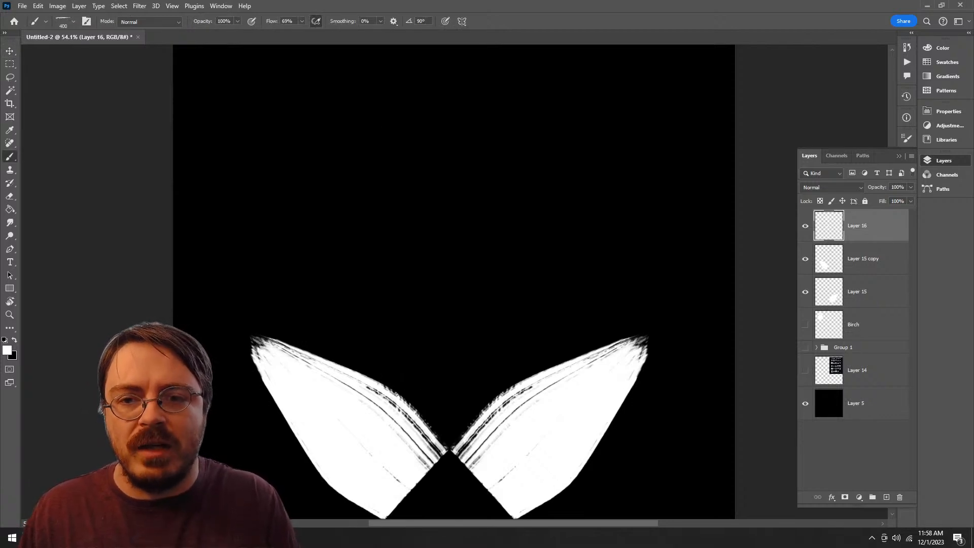
drag(419, 108, 418, 352)
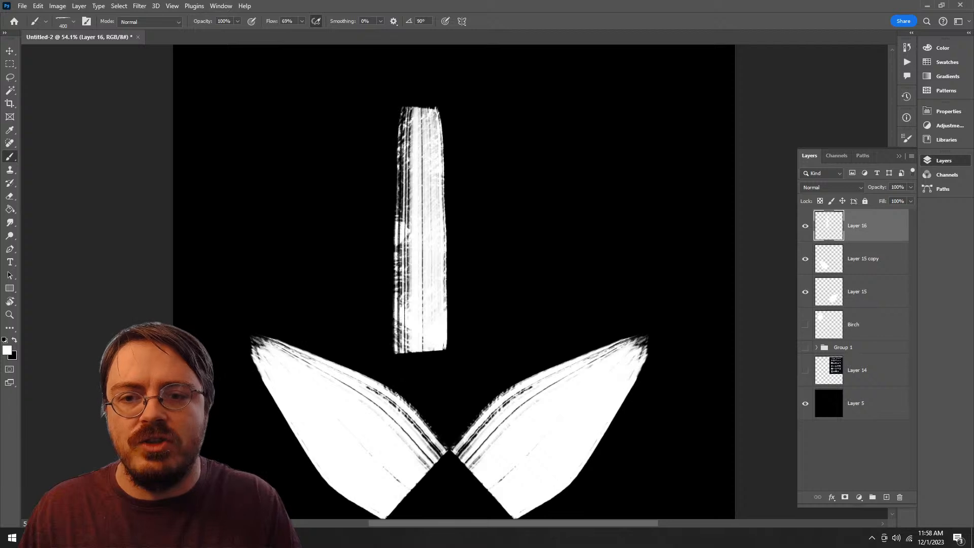
key(ctrl+z)
mouse_move(415, 99)
mouse_down()
mouse_move(415, 365)
mouse_move(416, 96)
mouse_up()
key(ctrl+z)
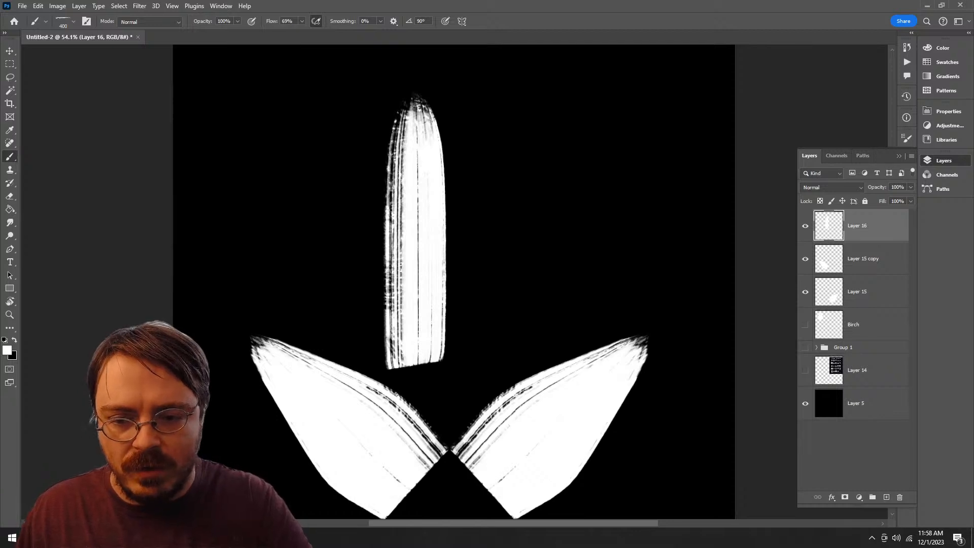
Step: Try painting a second vertical stroke upward along the right side of the first, undoing each attempt
drag(457, 358, 449, 69)
key(ctrl+z)
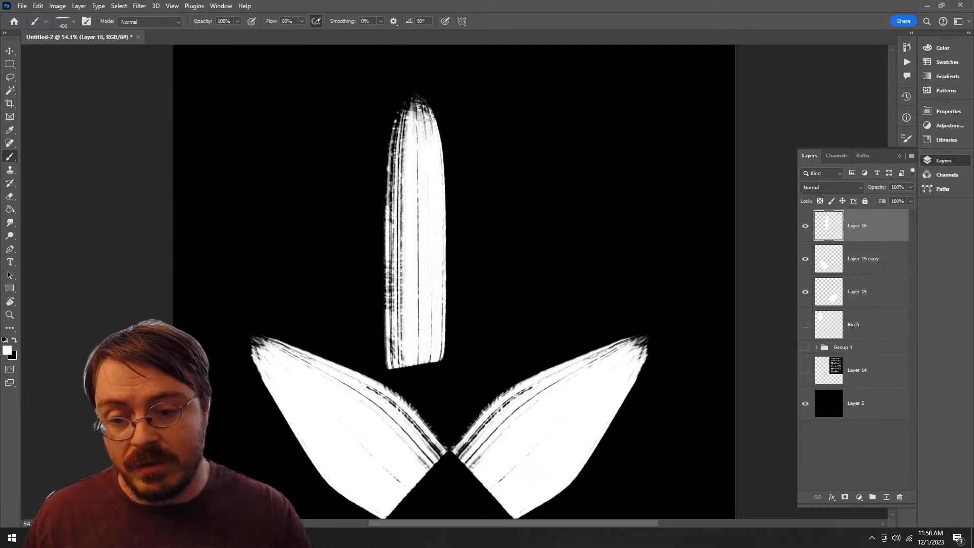
drag(462, 358, 461, 152)
key(ctrl+z)
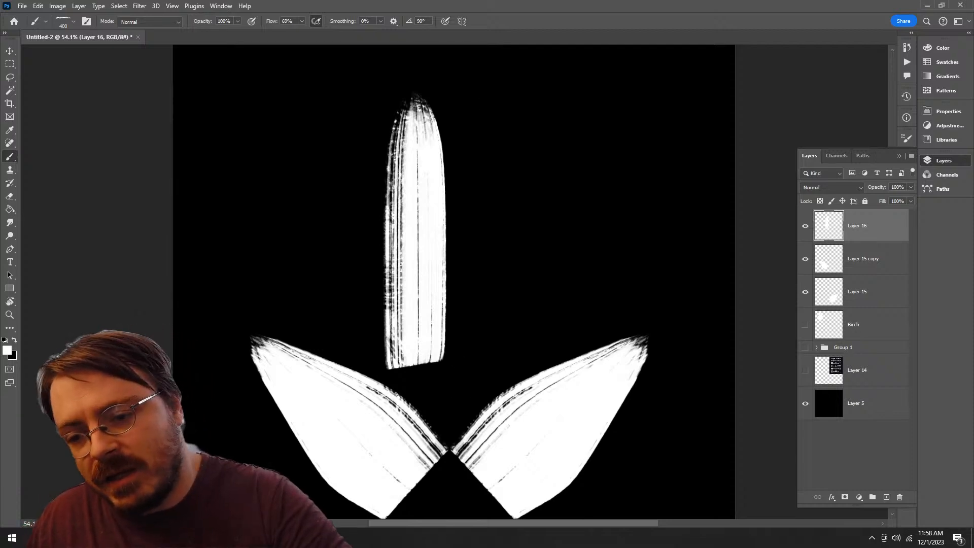
mouse_move(460, 357)
mouse_down()
mouse_move(468, 100)
mouse_move(406, 76)
mouse_up()
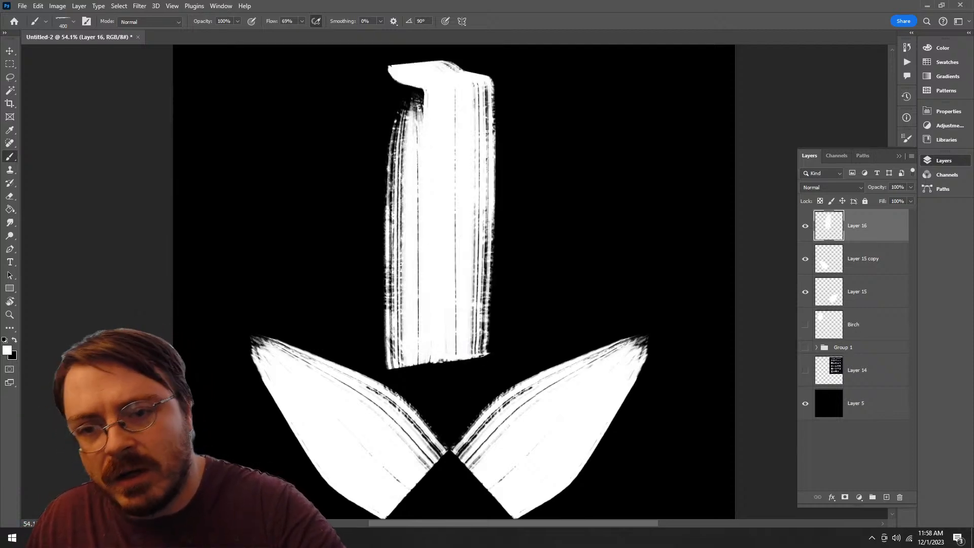
key(ctrl+z)
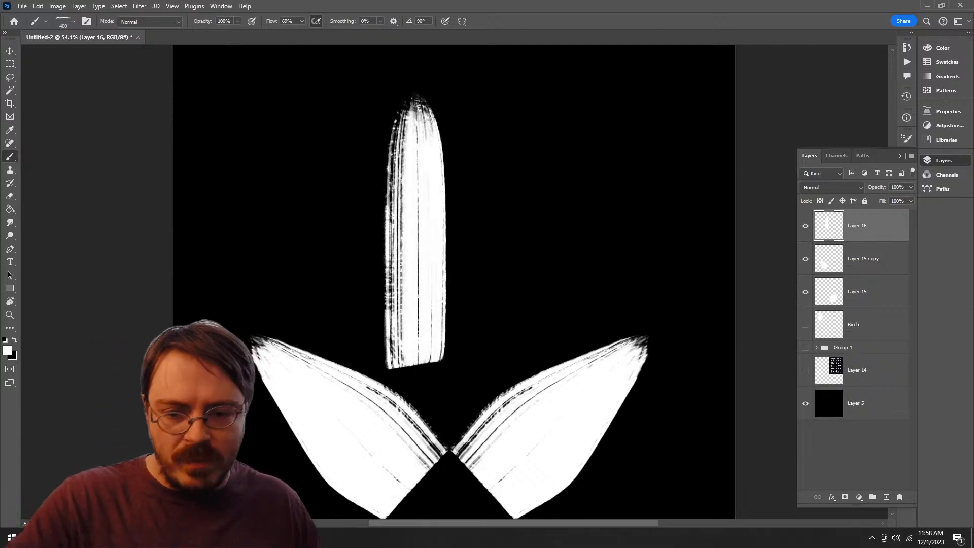
Step: Try painting a matching vertical stroke against the right edge of the existing one on Layer 16, and undo the attempts
scroll(399, 248, up, 1)
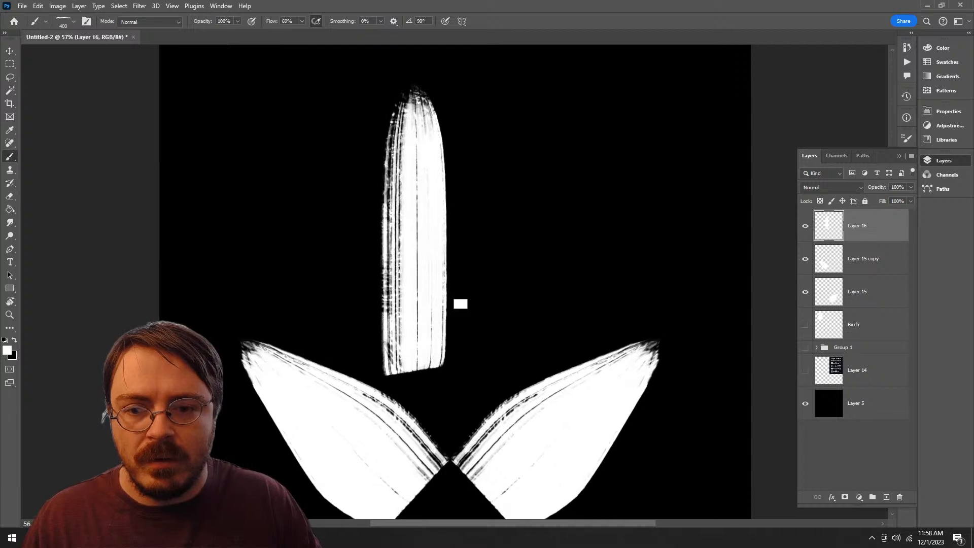
drag(459, 357, 474, 350)
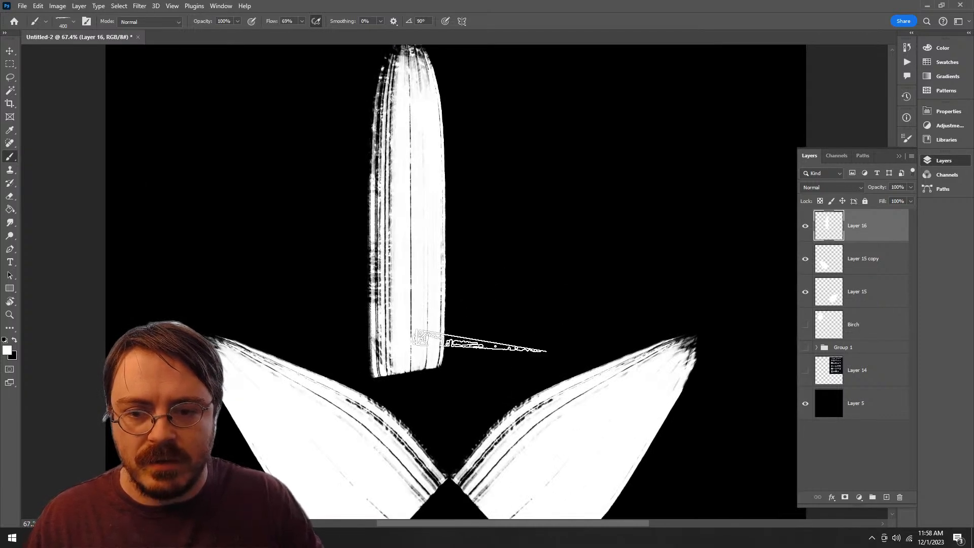
drag(485, 370, 484, 104)
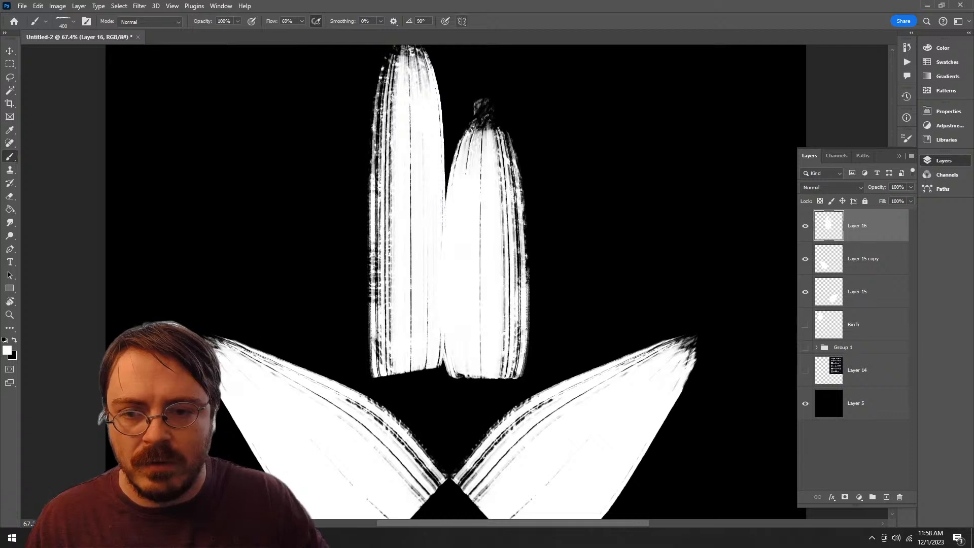
key(ctrl+z)
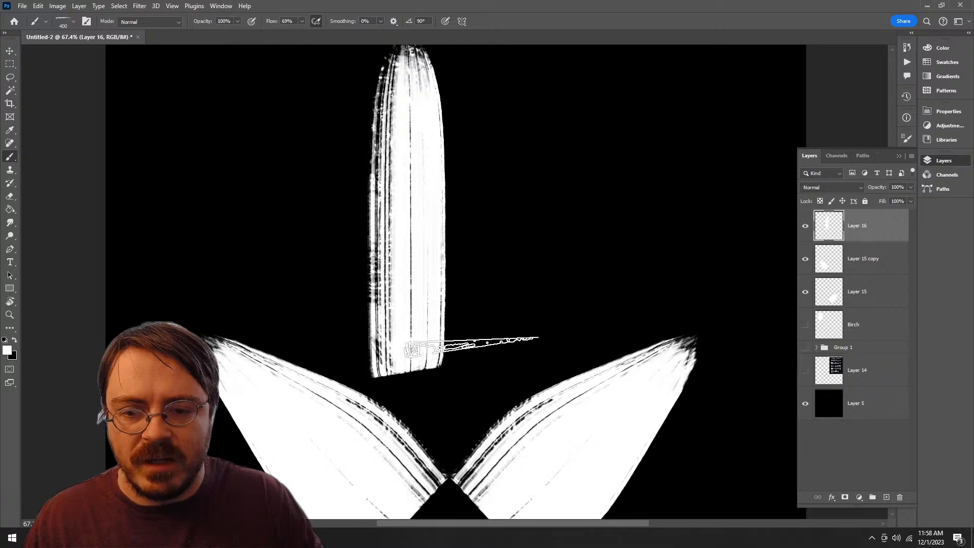
drag(472, 361, 464, 6)
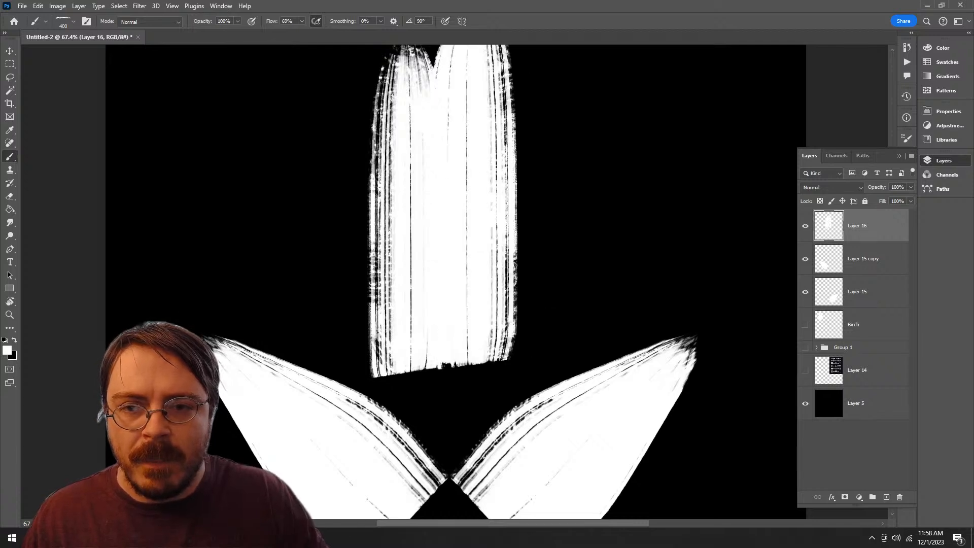
mouse_move(477, 340)
mouse_down()
mouse_move(470, 254)
mouse_move(481, 381)
mouse_up()
key(ctrl+z)
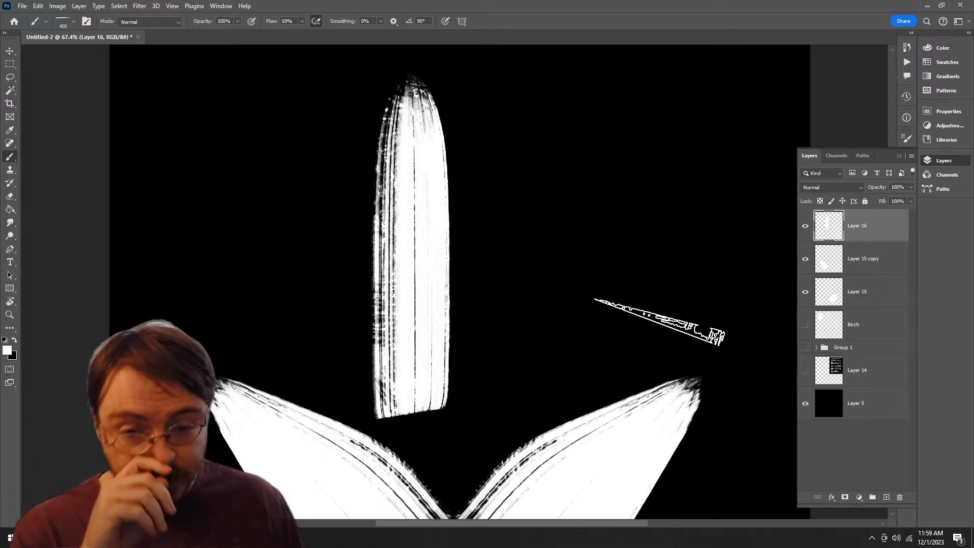
Step: Duplicate Layer 16 and flip the copied stroke horizontally by setting its width to -100%
mouse_move(857, 225)
mouse_down()
mouse_move(862, 469)
mouse_move(886, 496)
mouse_up()
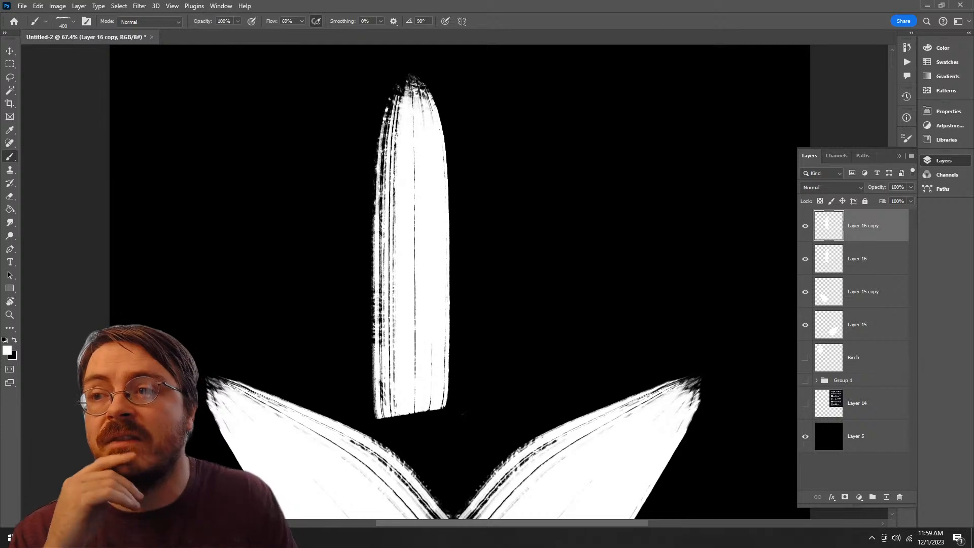
click(78, 5)
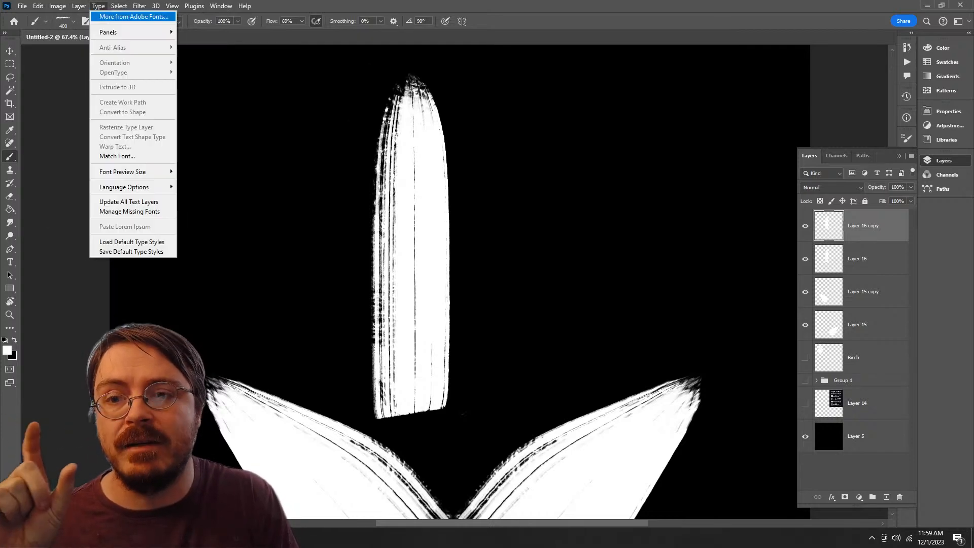
click(98, 6)
key(ctrl+t)
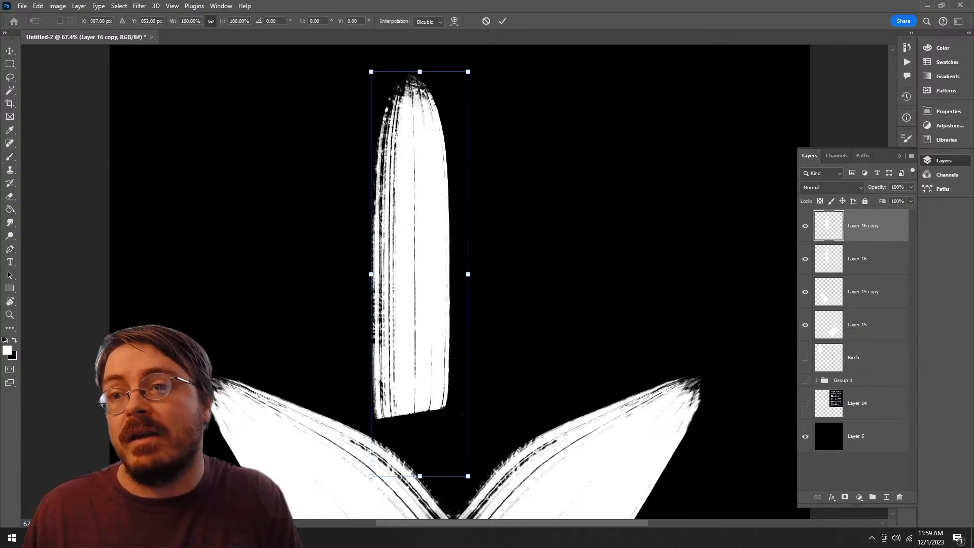
click(190, 22)
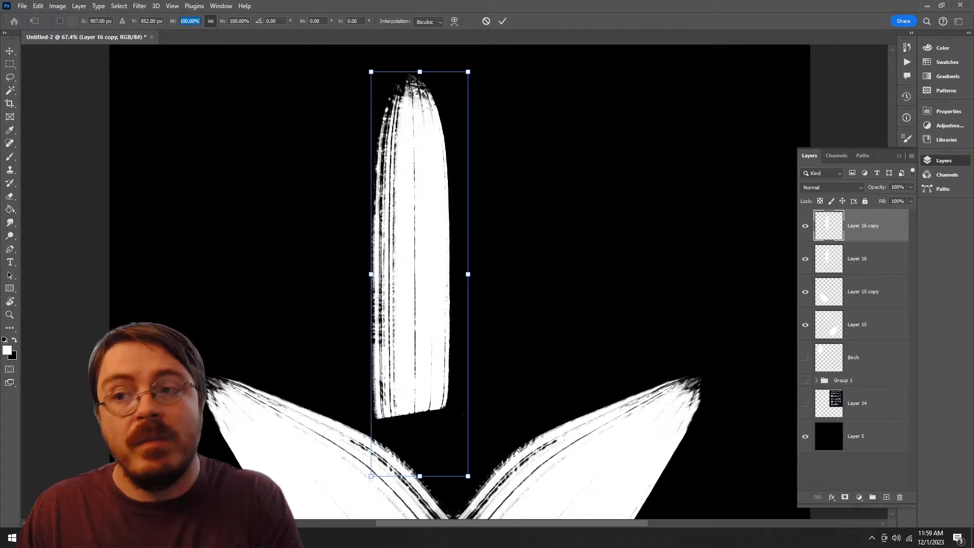
text(100)
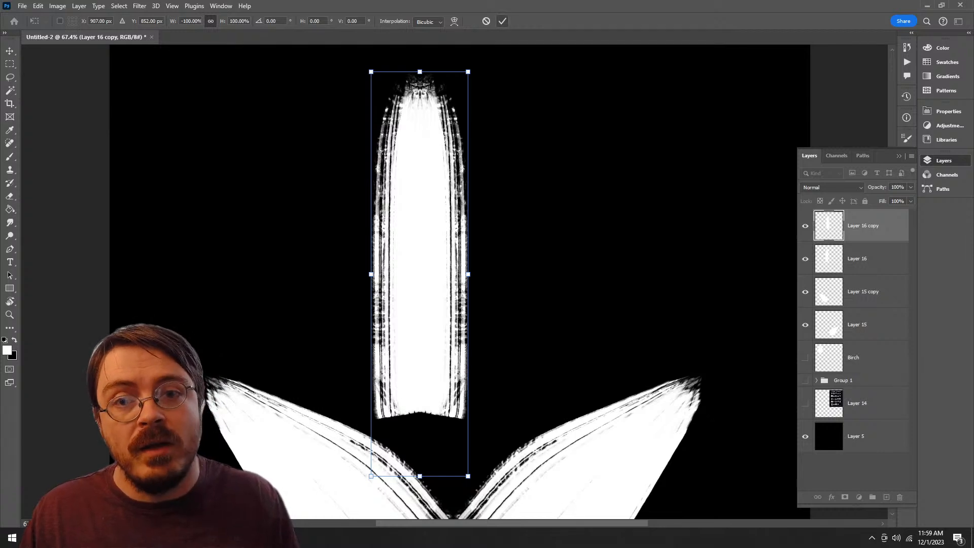
key(Return)
Step: Shift the flipped stroke copy to the right so it overlaps the original as a symmetrical two-tipped shape
key(ctrl+t)
drag(432, 295, 464, 294)
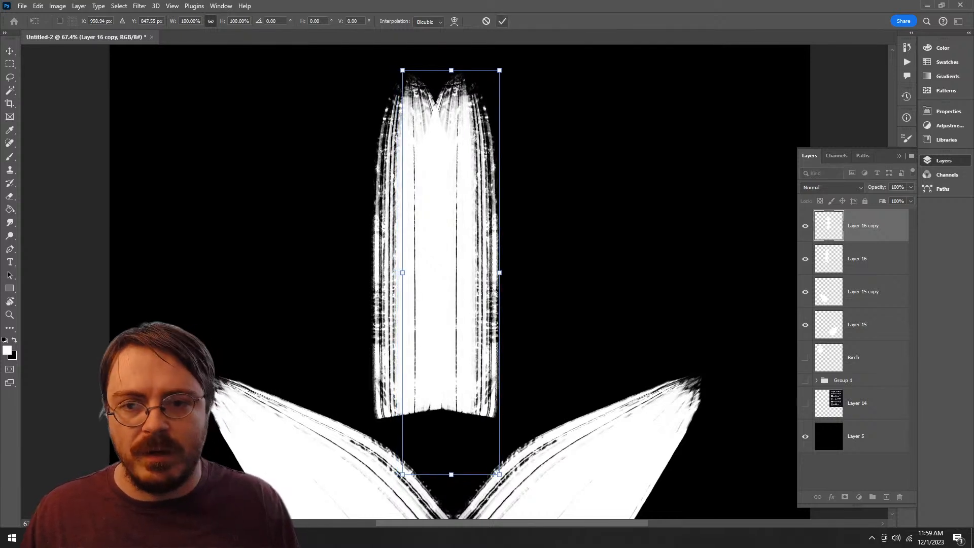
key(b)
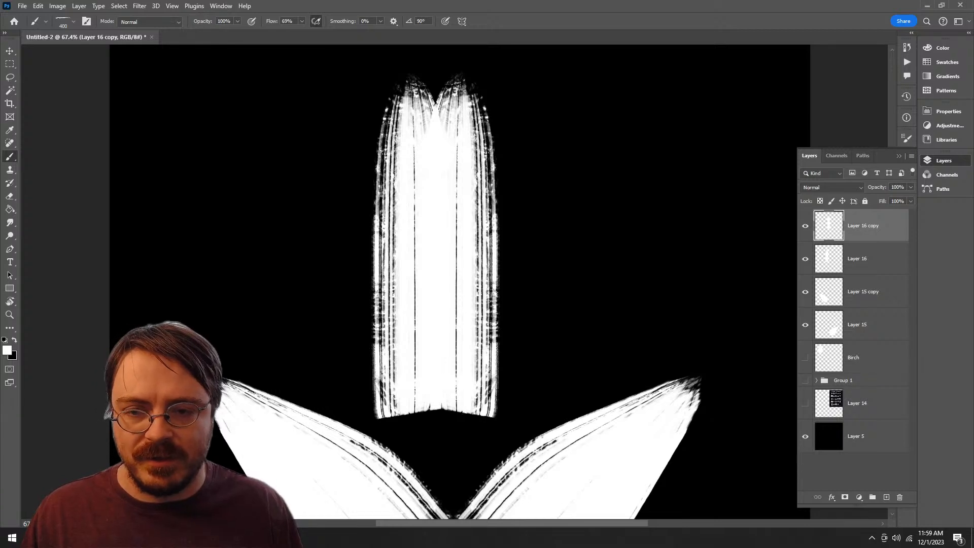
Step: Compare the shape with and without the flipped copy, and merge Layer 16 copy with Layer 16
key(z)
drag(529, 345, 461, 347)
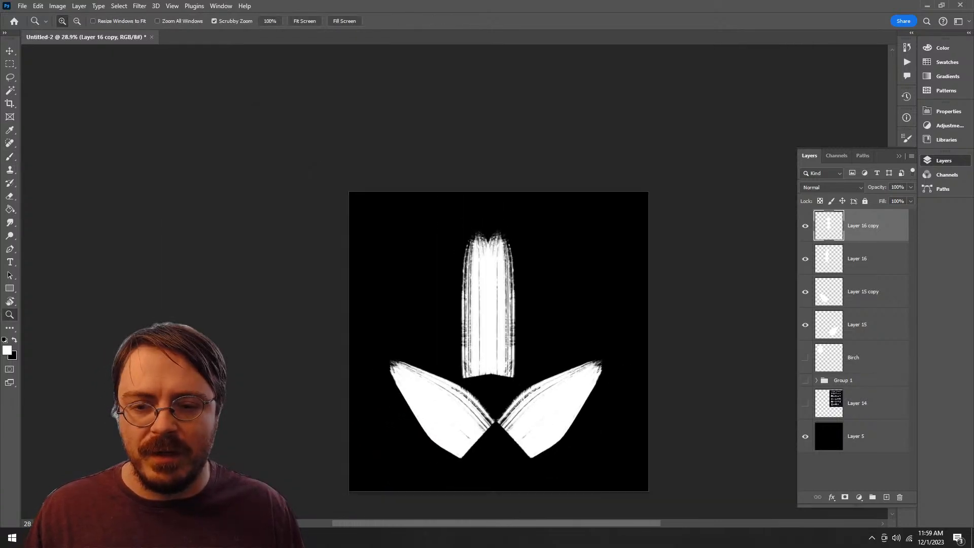
drag(464, 289, 480, 289)
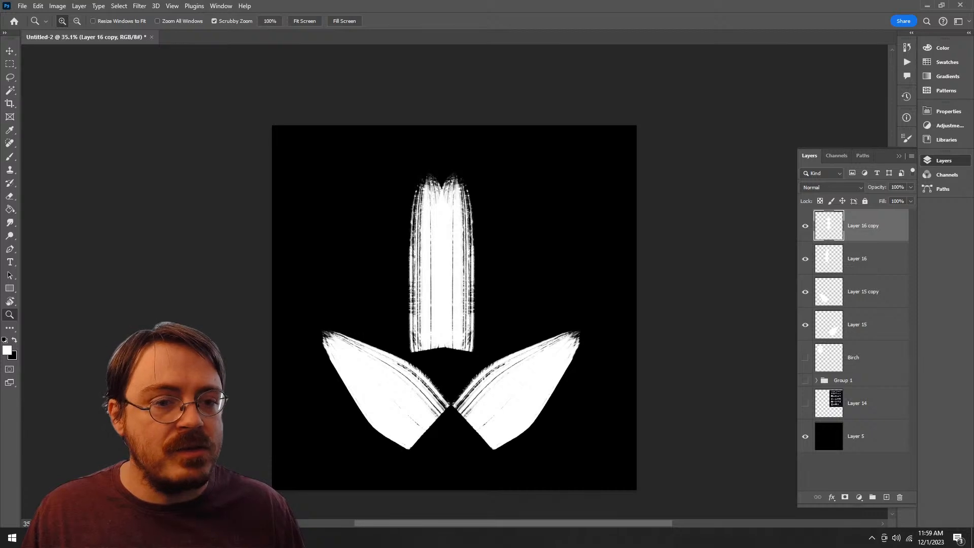
click(805, 226)
click(804, 225)
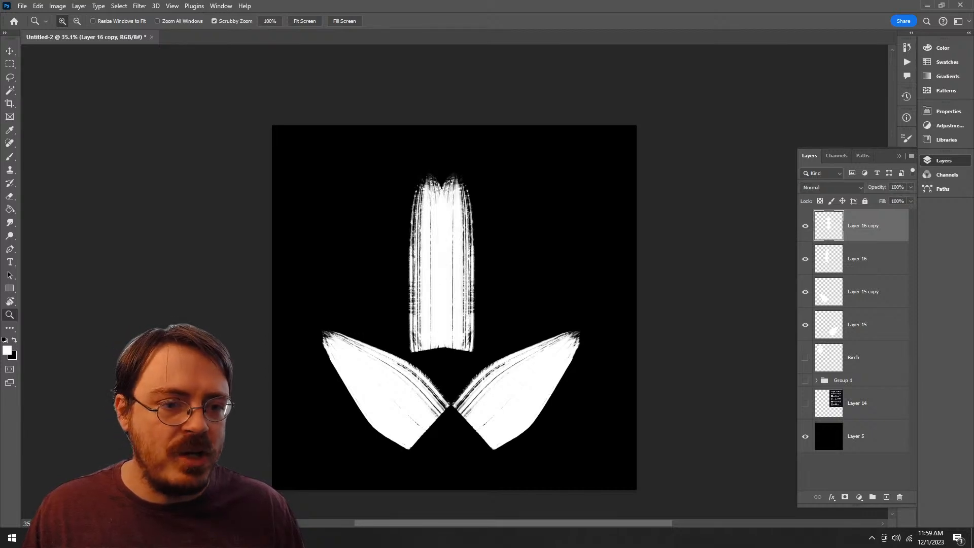
shift+click(875, 264)
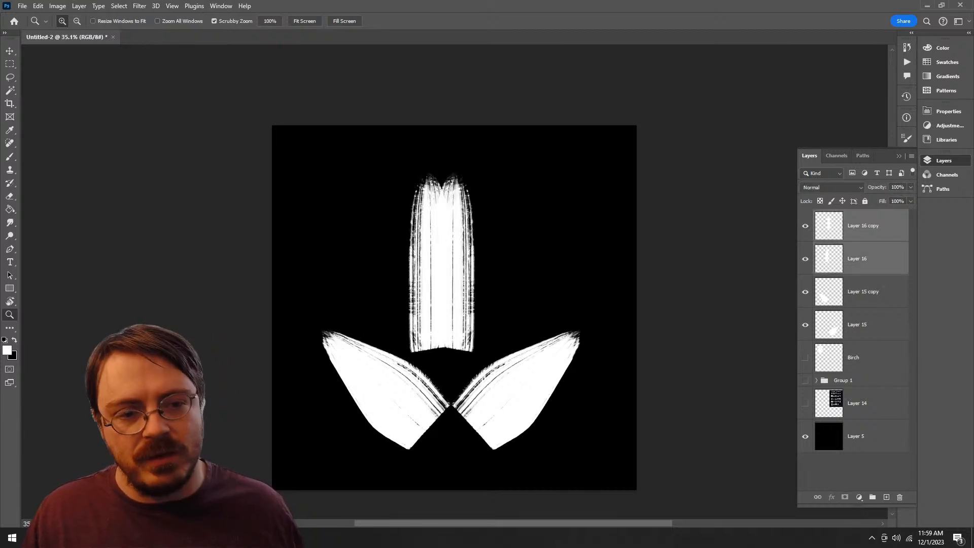
right_click(887, 261)
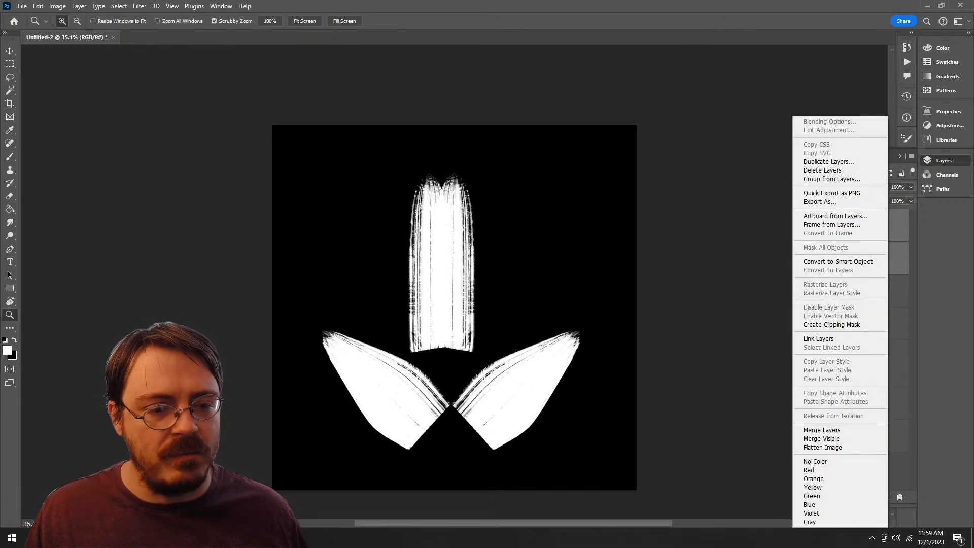
click(832, 429)
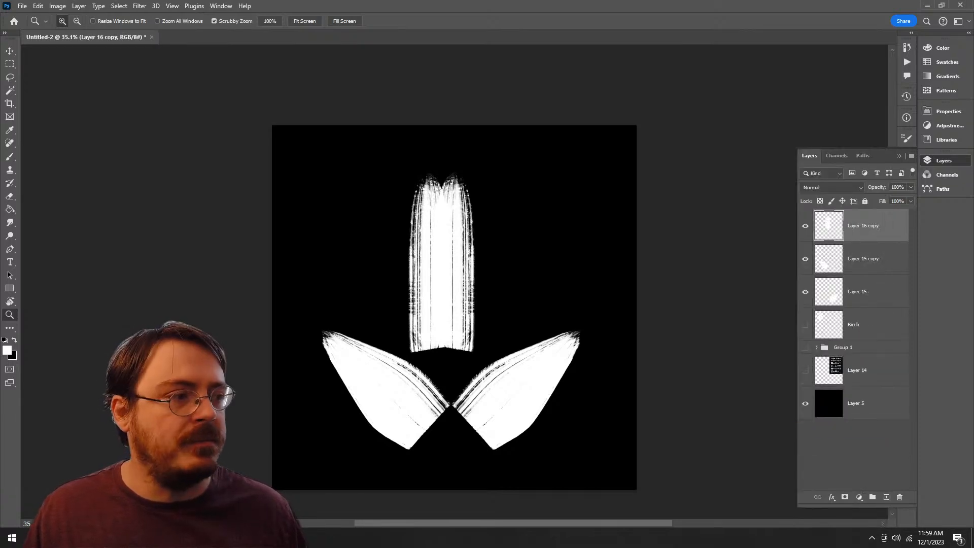
Step: Start a warp on the merged vertical shape and bulge its lower left and right sides outward
drag(460, 290, 487, 290)
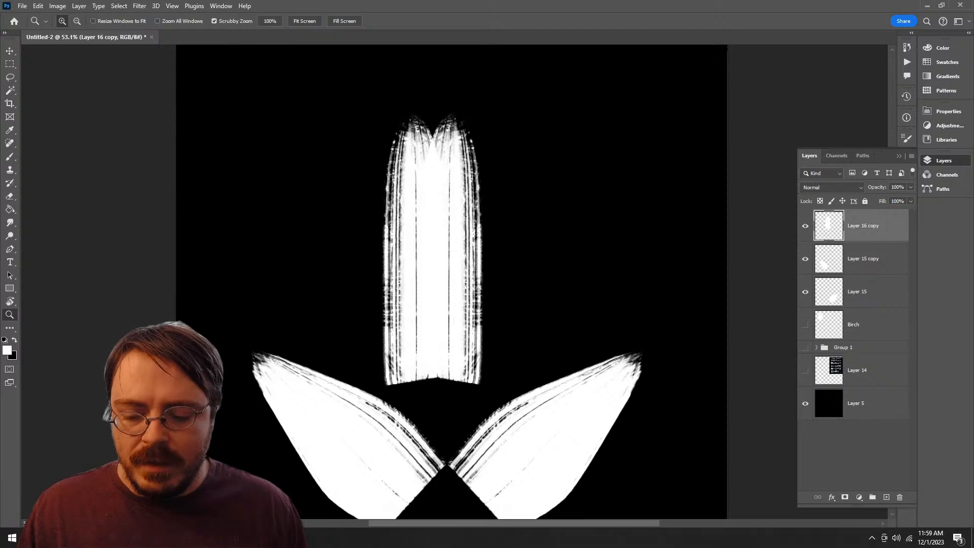
key(b)
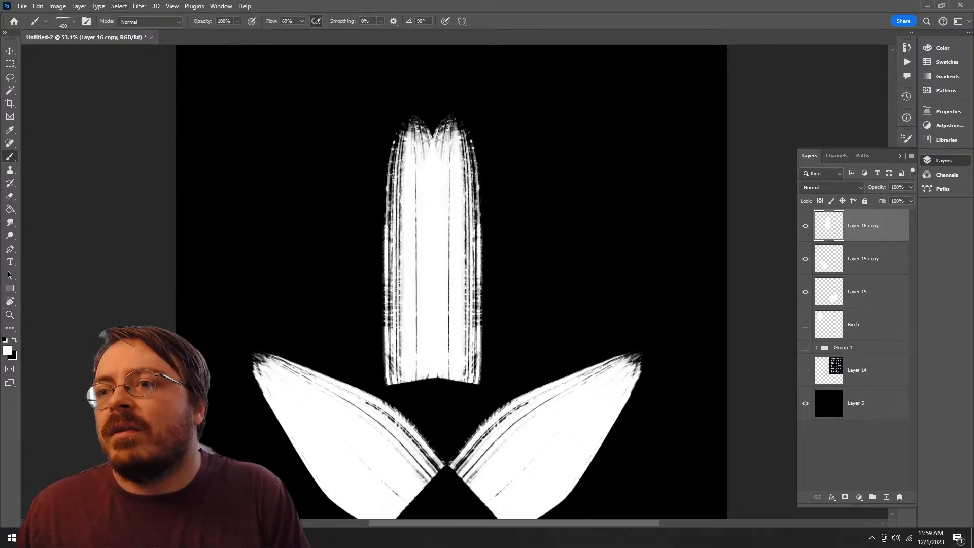
click(57, 5)
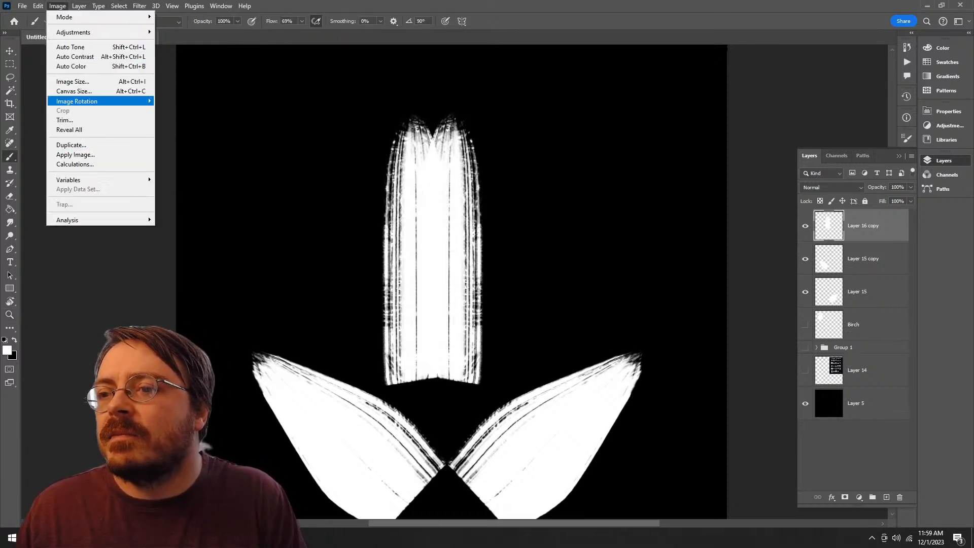
mouse_move(38, 6)
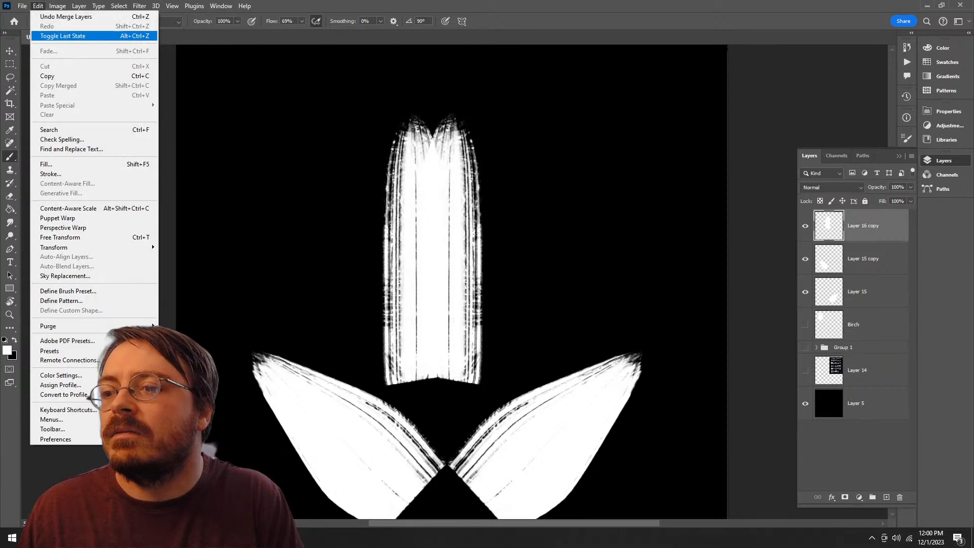
click(60, 237)
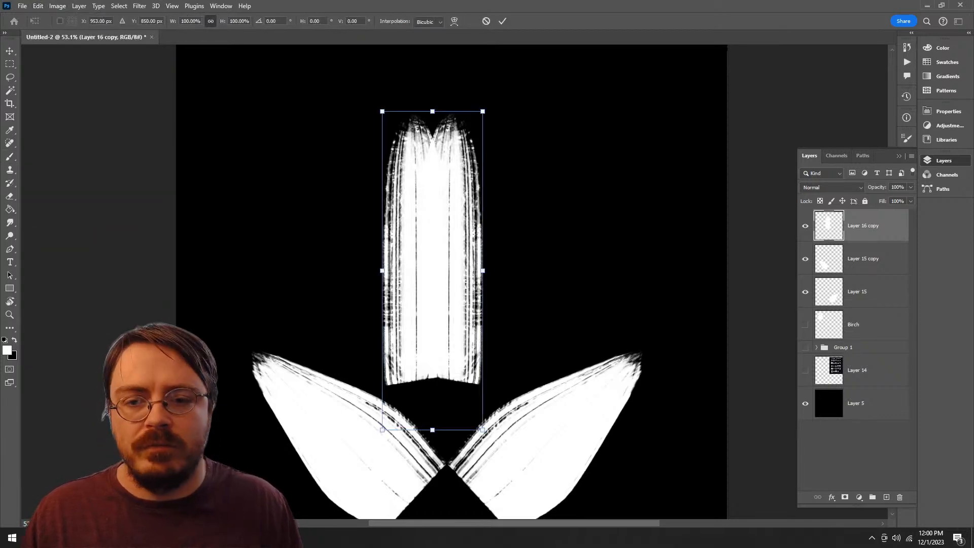
click(454, 21)
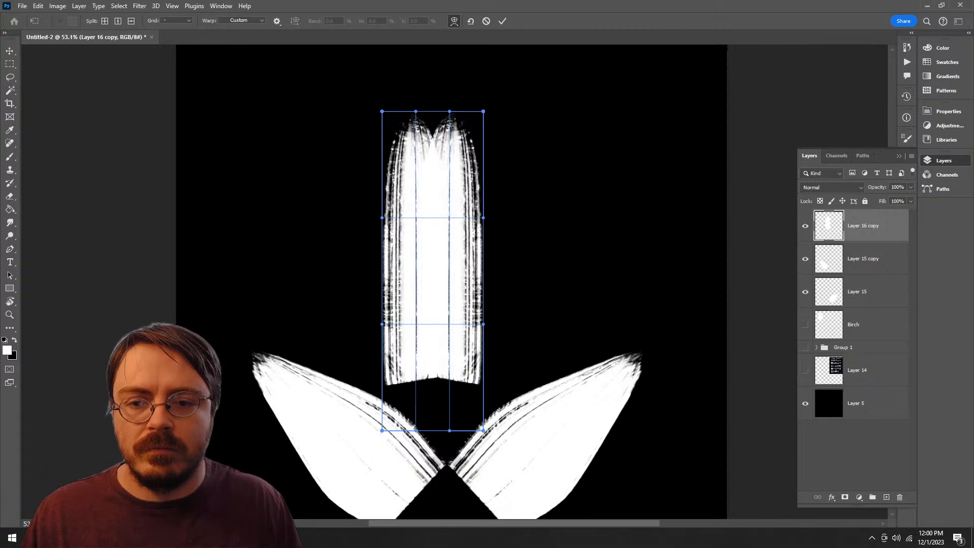
drag(483, 323, 539, 332)
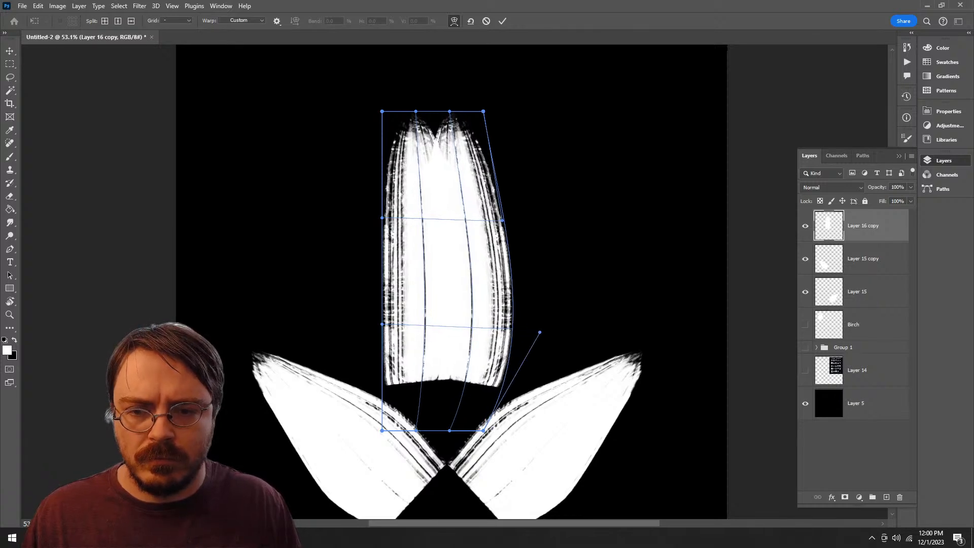
drag(382, 324, 315, 329)
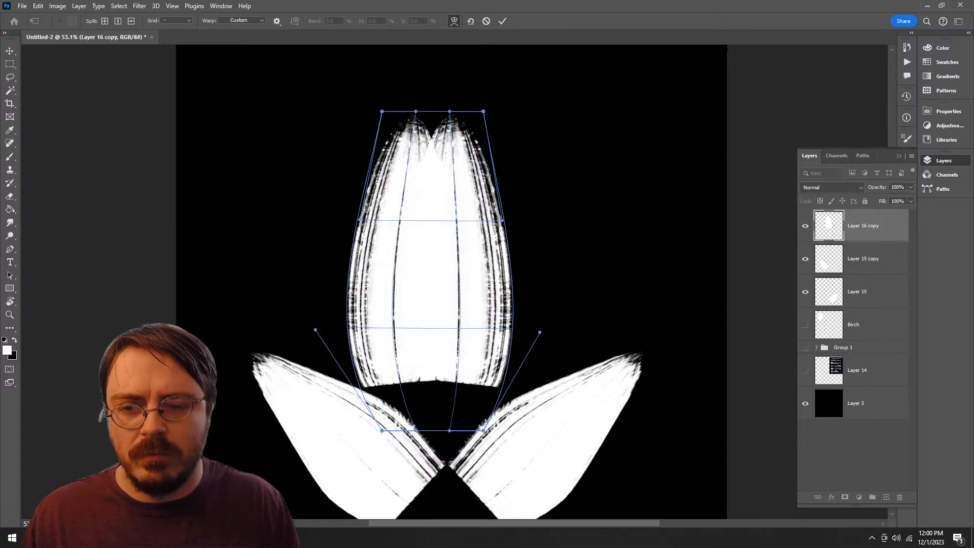
Step: Pull the warp's two upper corners together into a narrow tip and bulge both lower sides further outward
drag(382, 111, 411, 114)
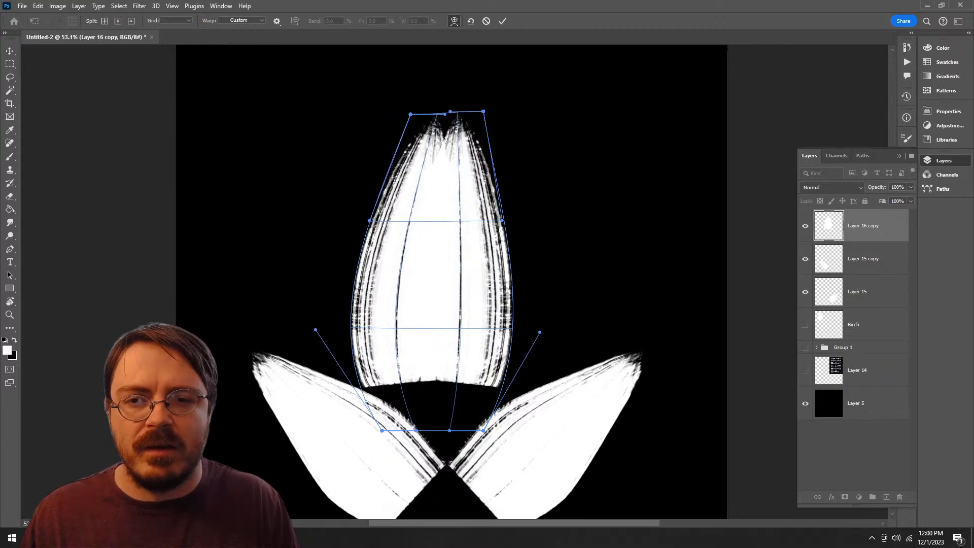
drag(483, 111, 448, 115)
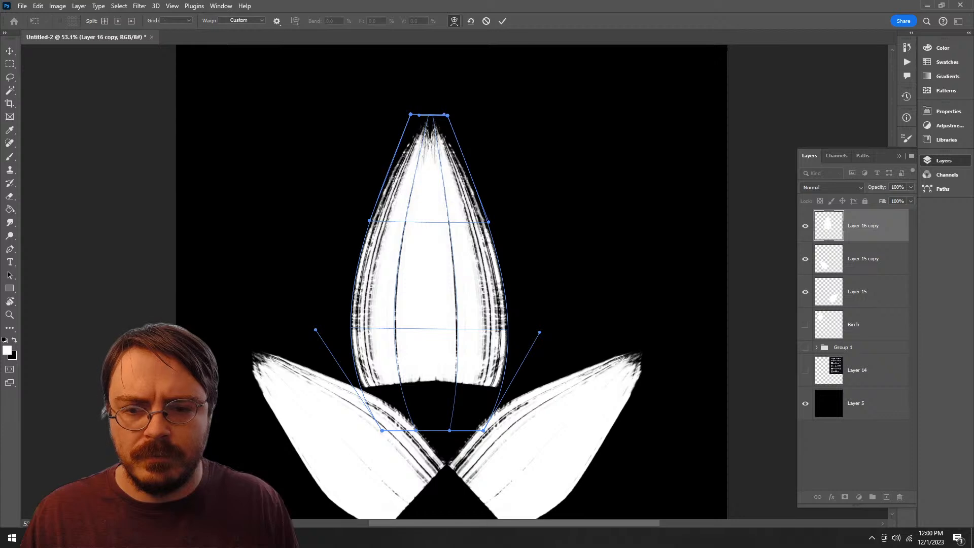
drag(539, 332, 581, 337)
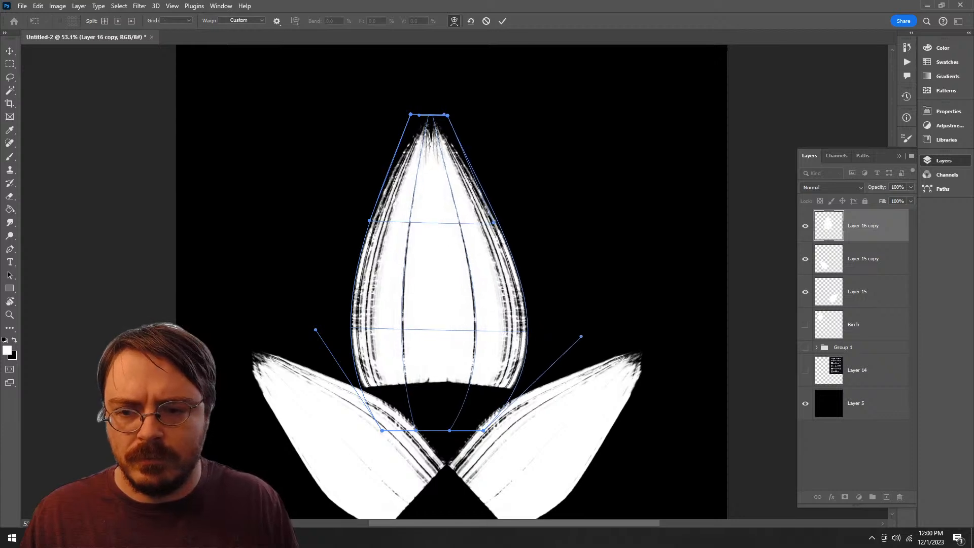
drag(388, 300, 365, 303)
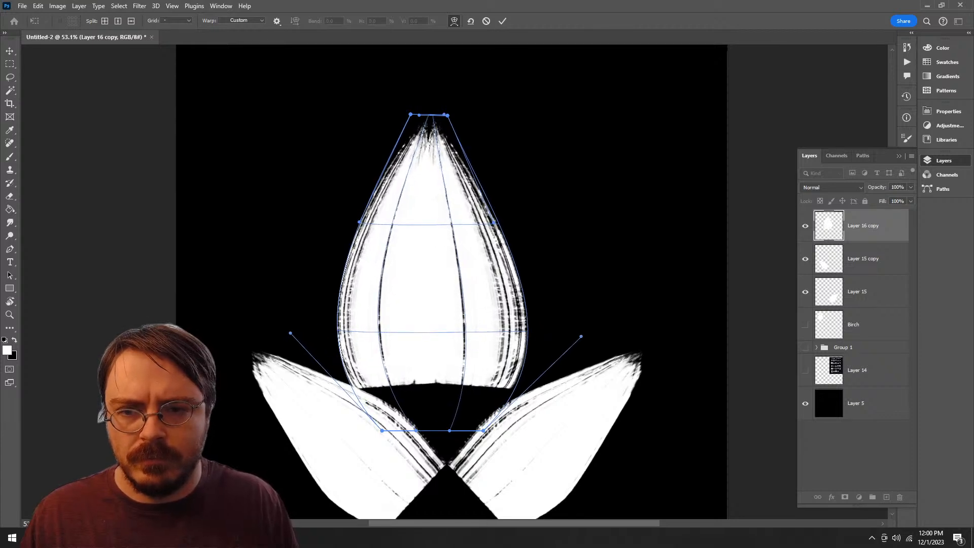
Step: Raise the warp's tip, spread its two upper corners apart, pull the left side inward, and commit the warp
drag(431, 147, 427, 121)
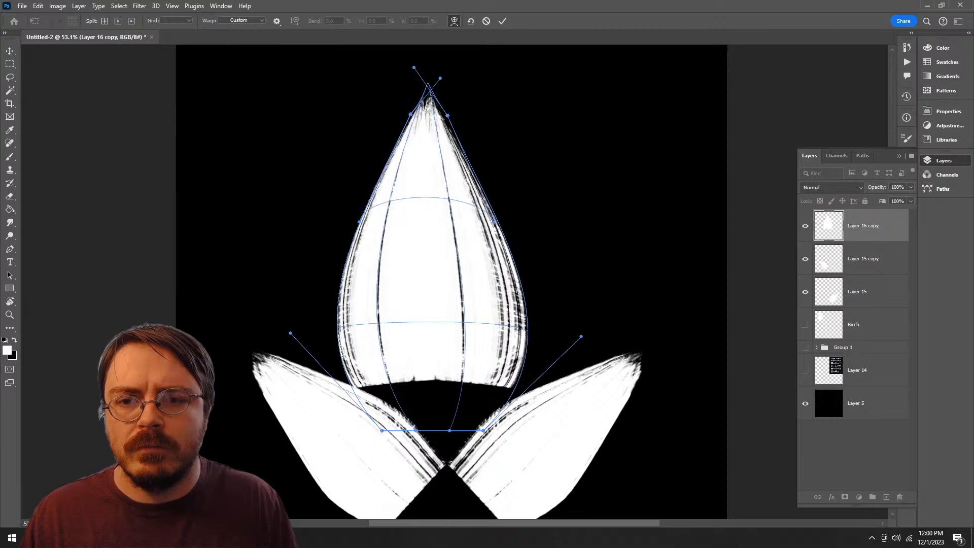
drag(411, 114, 378, 106)
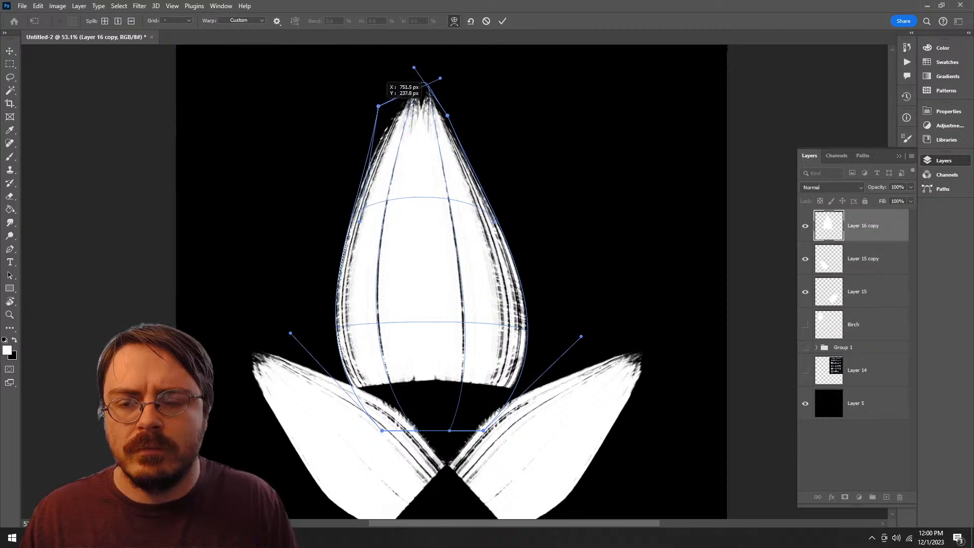
drag(447, 116, 471, 106)
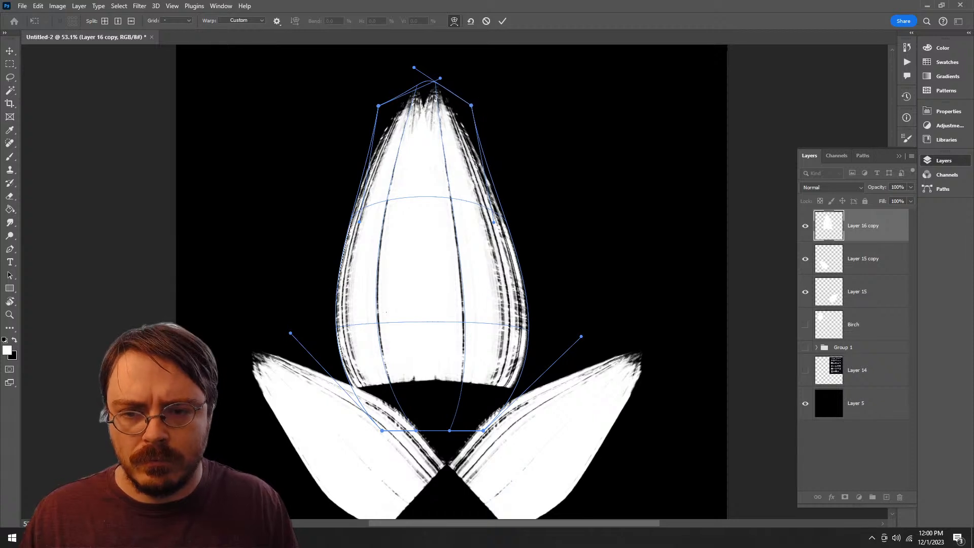
drag(360, 222, 386, 233)
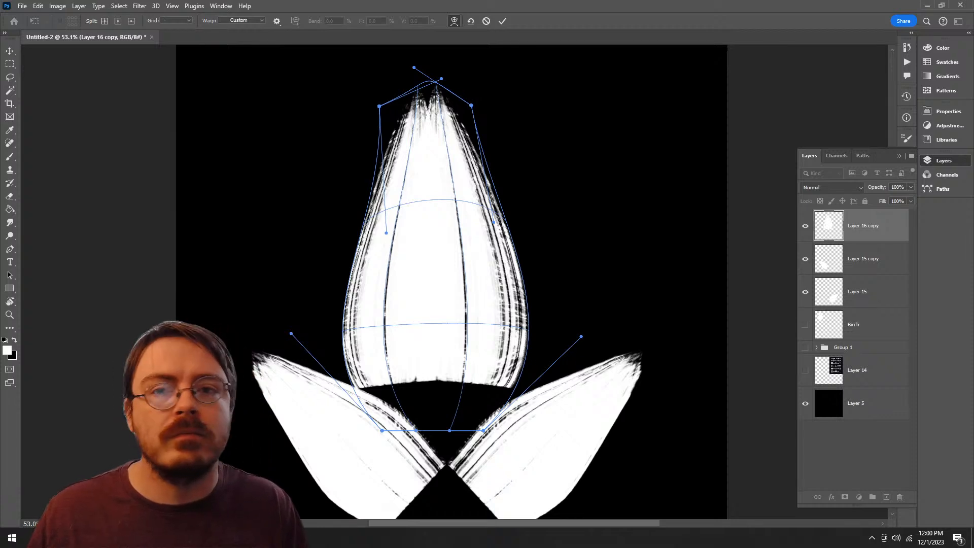
key(Return)
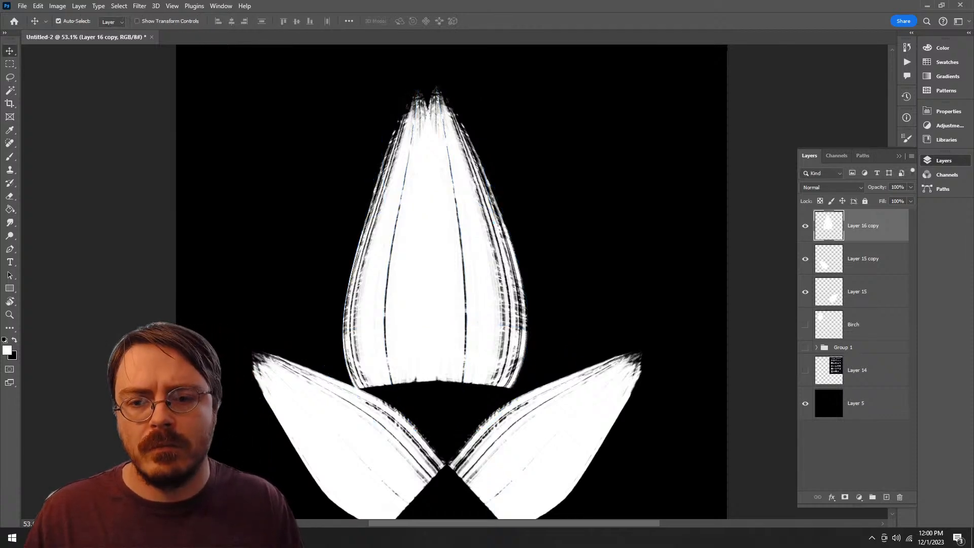
Step: Try lowering the central lobe over the two side lobes, and undo the move
drag(470, 233, 483, 321)
drag(482, 321, 470, 189)
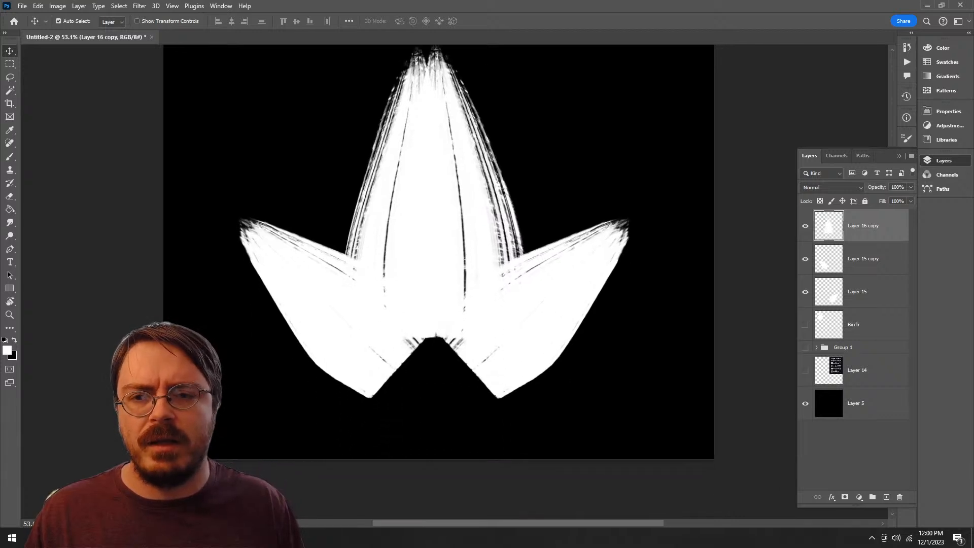
key(ctrl+z)
drag(462, 189, 470, 267)
key(ctrl+z)
key(ctrl+shift+z)
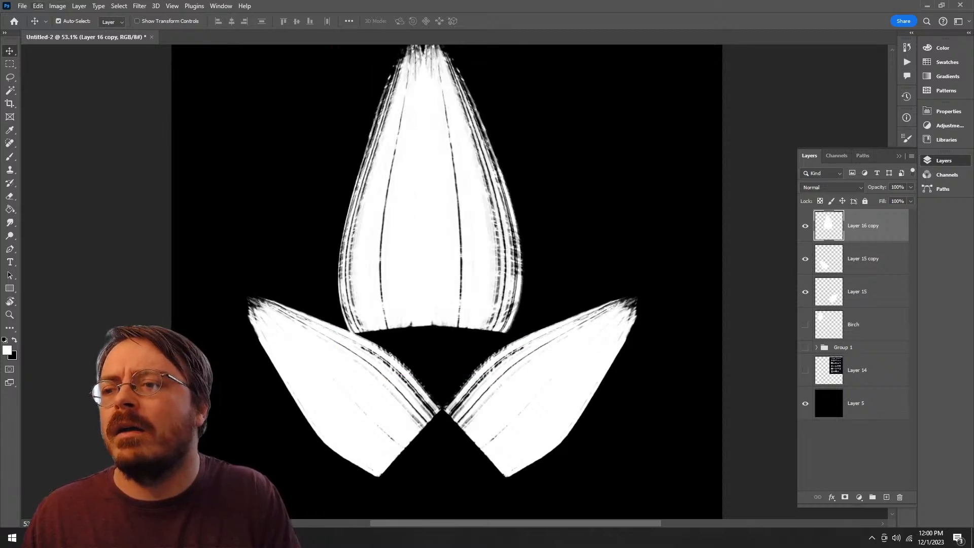
Step: Start a new warp on the central lobe and pinch its upper left and right sides inward
click(38, 6)
mouse_move(91, 247)
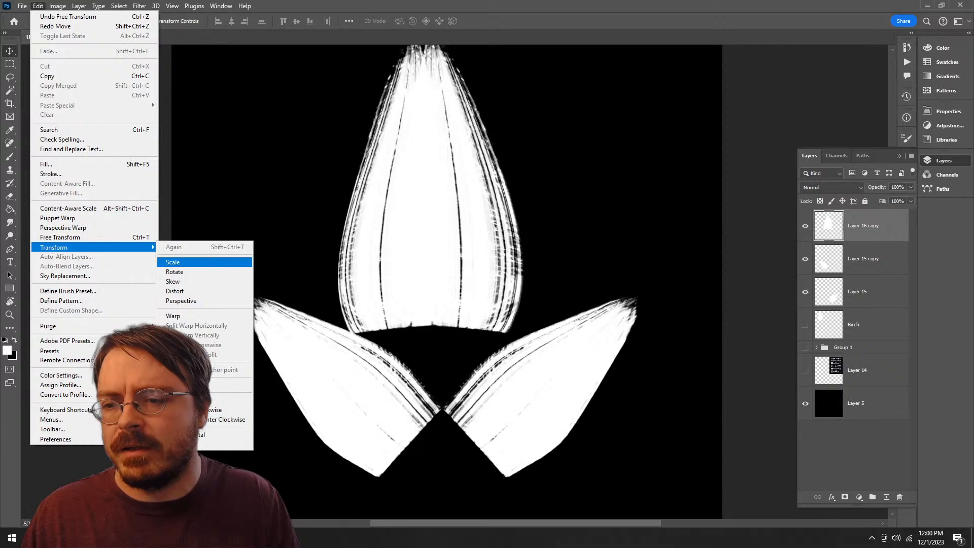
click(183, 315)
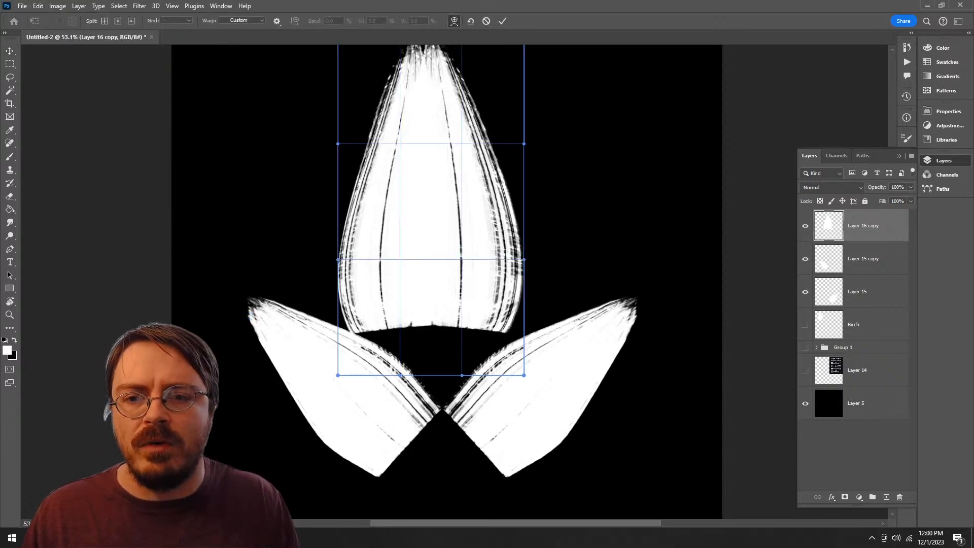
drag(337, 144, 358, 158)
drag(523, 143, 505, 156)
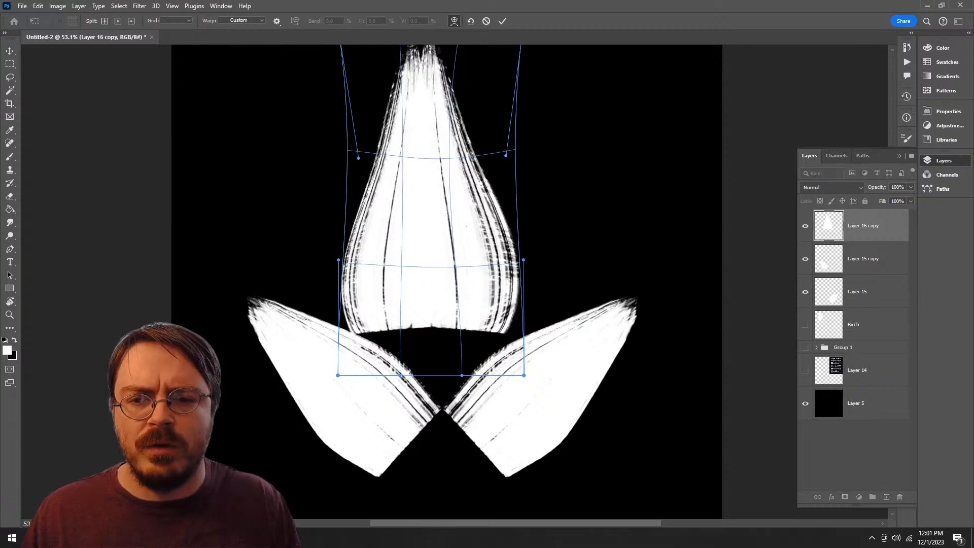
Step: Bulge the central lobe's lower sides outward, commit the warp, and lower the lobe so its base overlaps the side lobes
drag(523, 260, 552, 256)
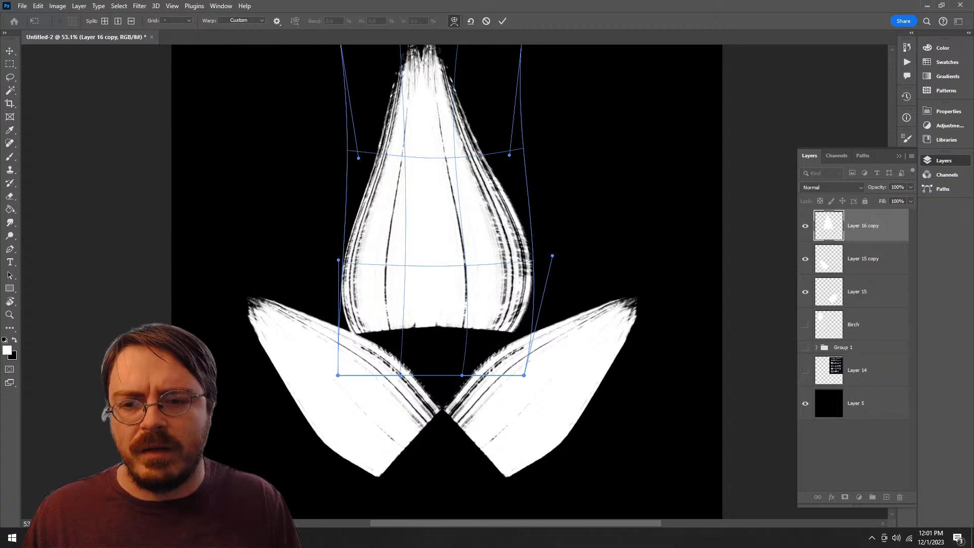
drag(346, 284, 331, 285)
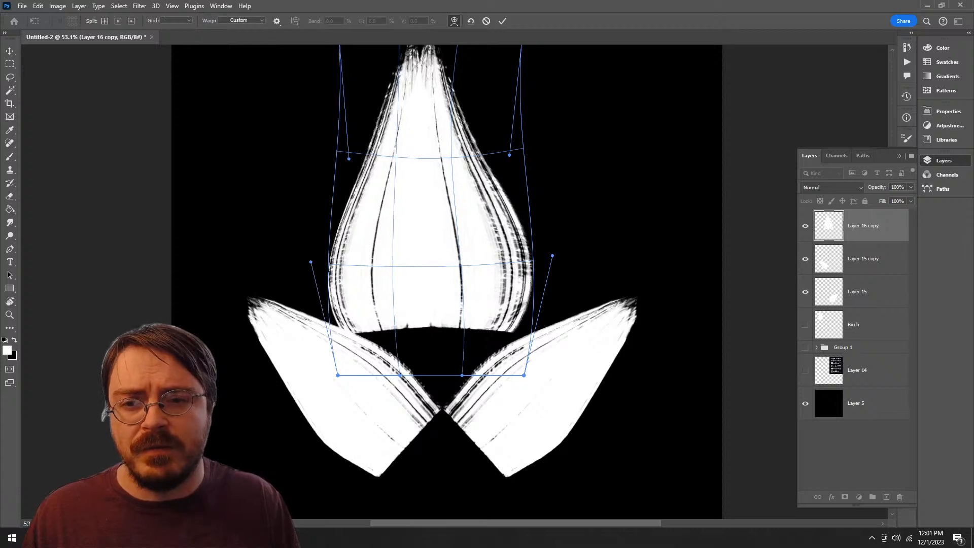
drag(349, 159, 359, 165)
drag(510, 154, 463, 242)
key(Return)
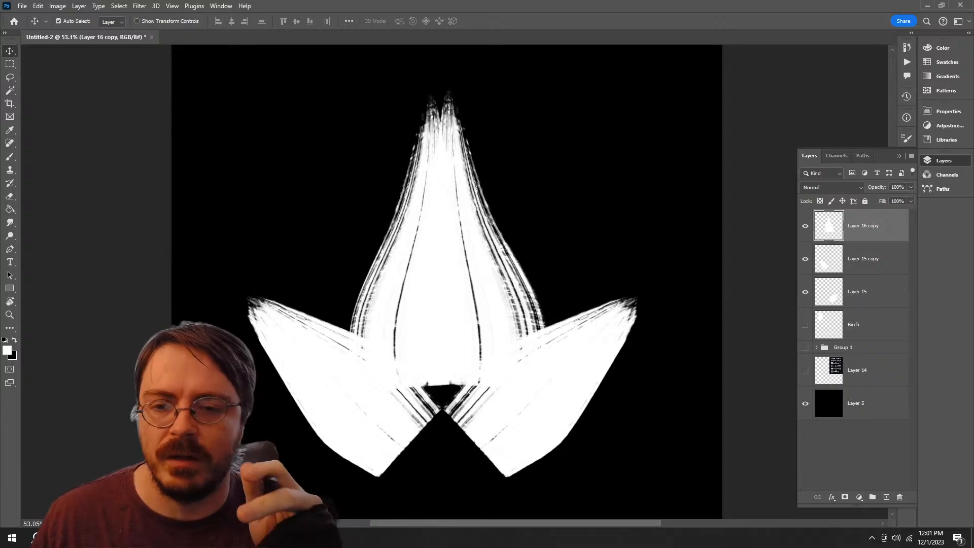
Step: Move the Layer 15 copy and Layer 15 side lobes upward and outward to the central lobe's lower corners
click(863, 259)
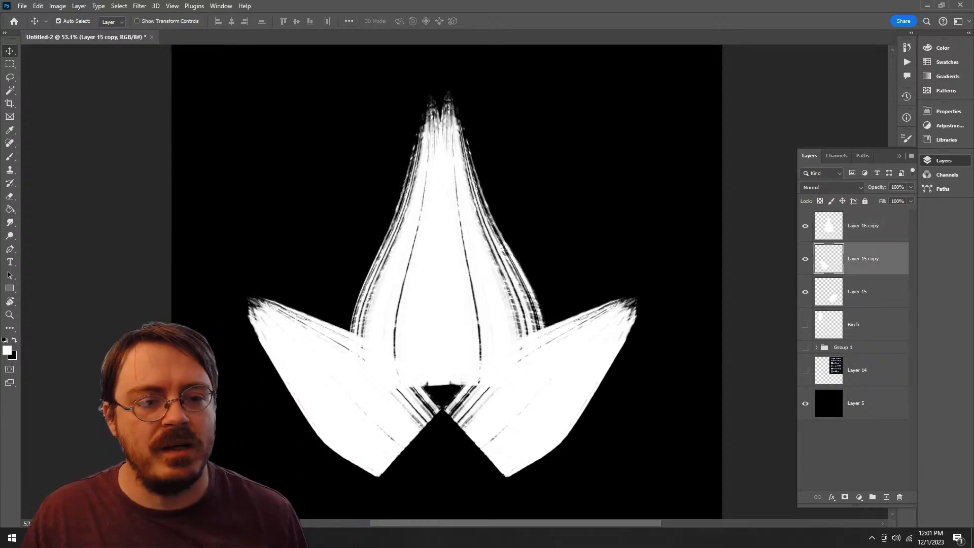
drag(395, 387, 361, 351)
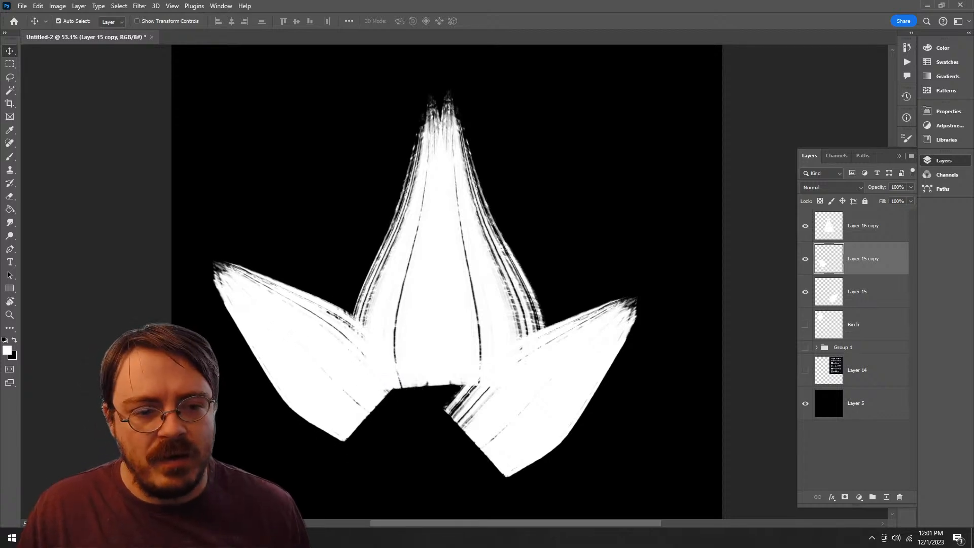
click(863, 292)
drag(546, 406, 593, 369)
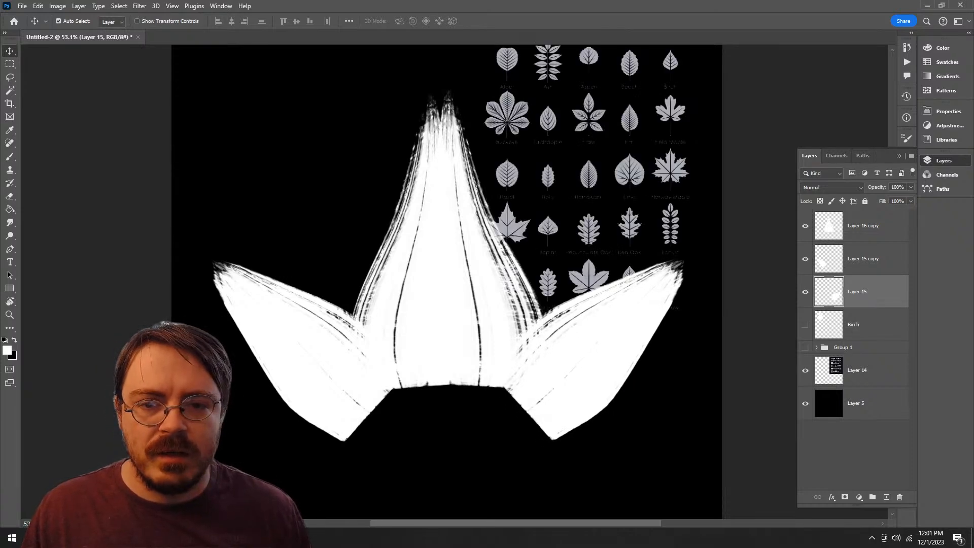
Step: Shift both side lobes inward over the central lobe's base, and move the left lobe back outward
drag(609, 348, 574, 329)
drag(324, 364, 349, 348)
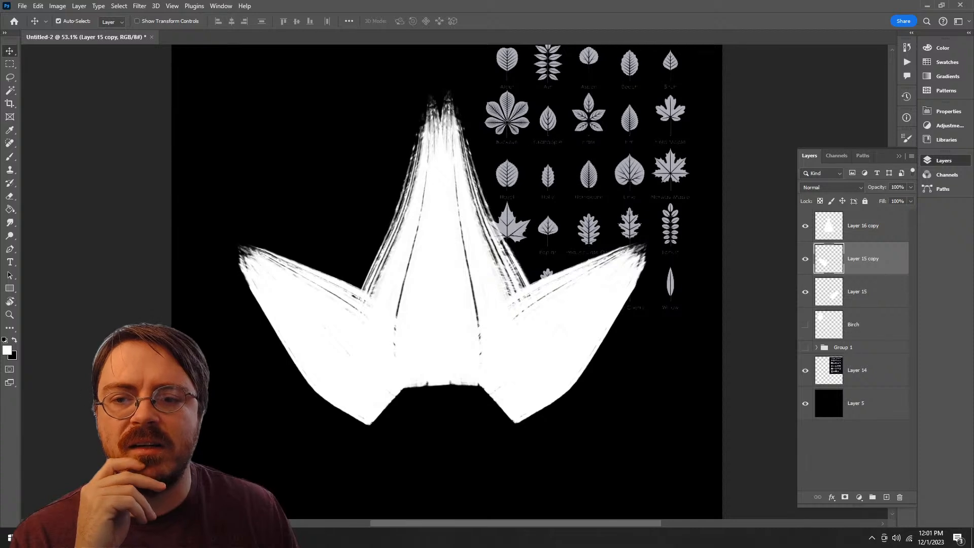
drag(352, 334, 301, 352)
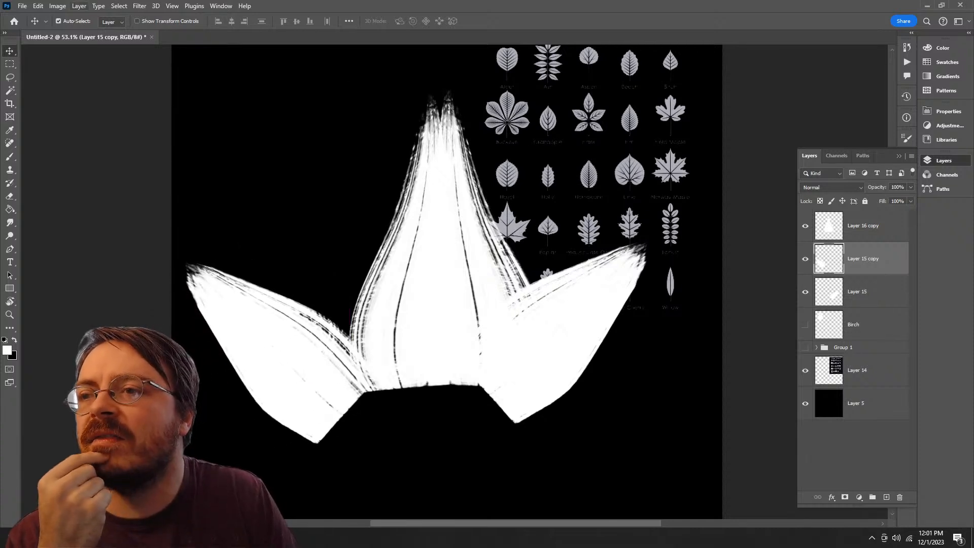
click(57, 5)
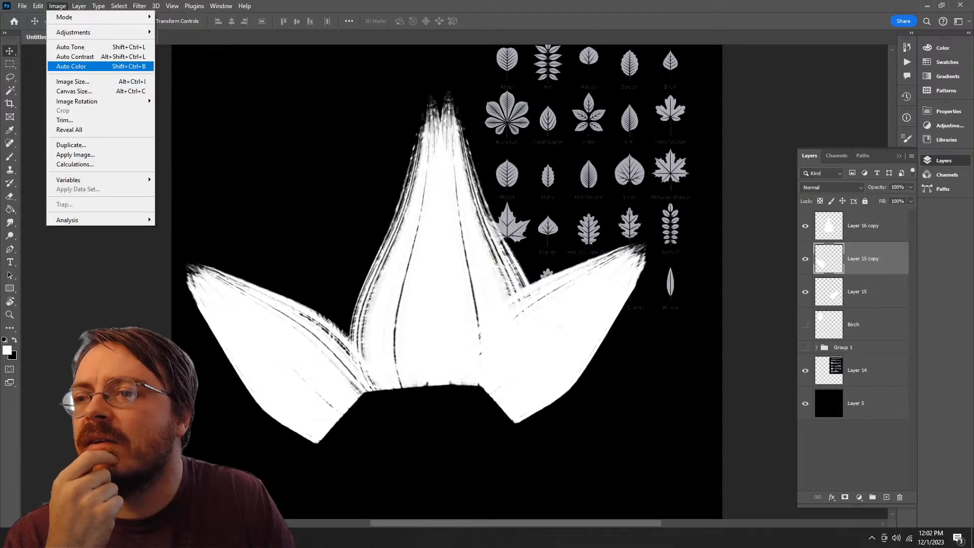
key(Escape)
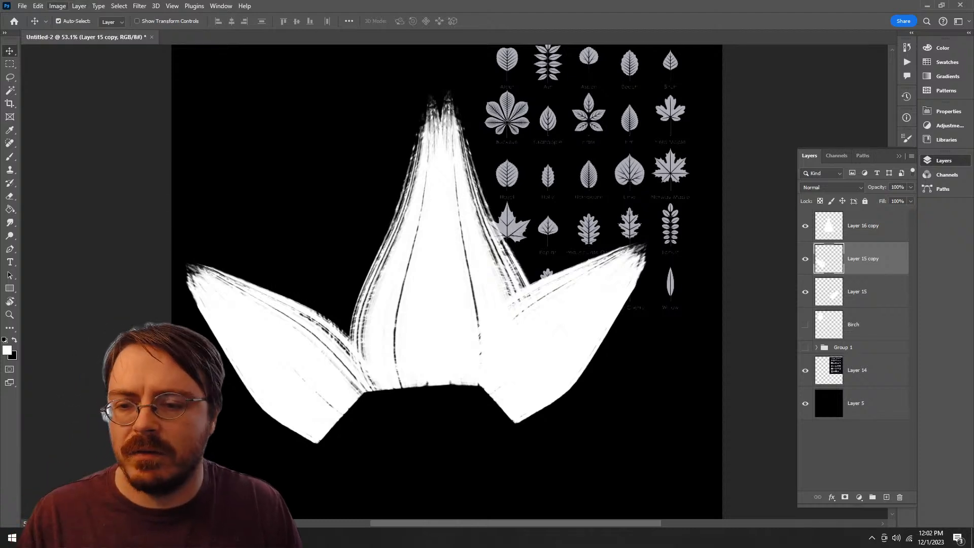
Step: Free-transform the left lobe on Layer 15 copy, setting both its width and height to -100%
key(ctrl+t)
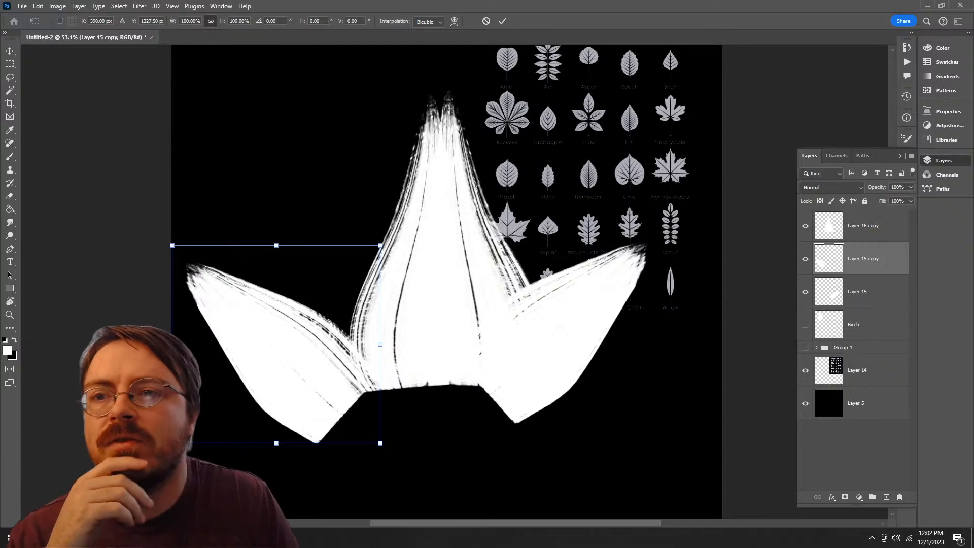
double_click(190, 21)
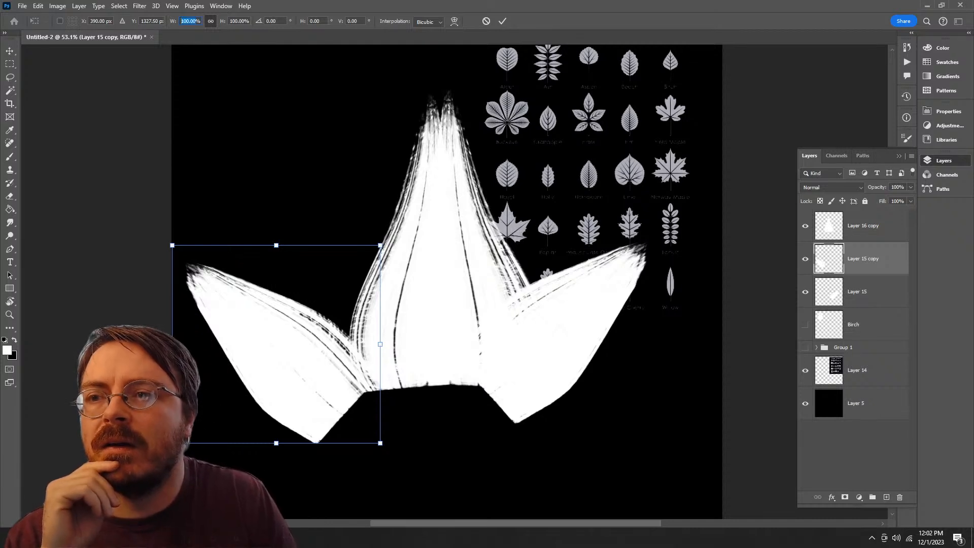
text(-100)
key(Return)
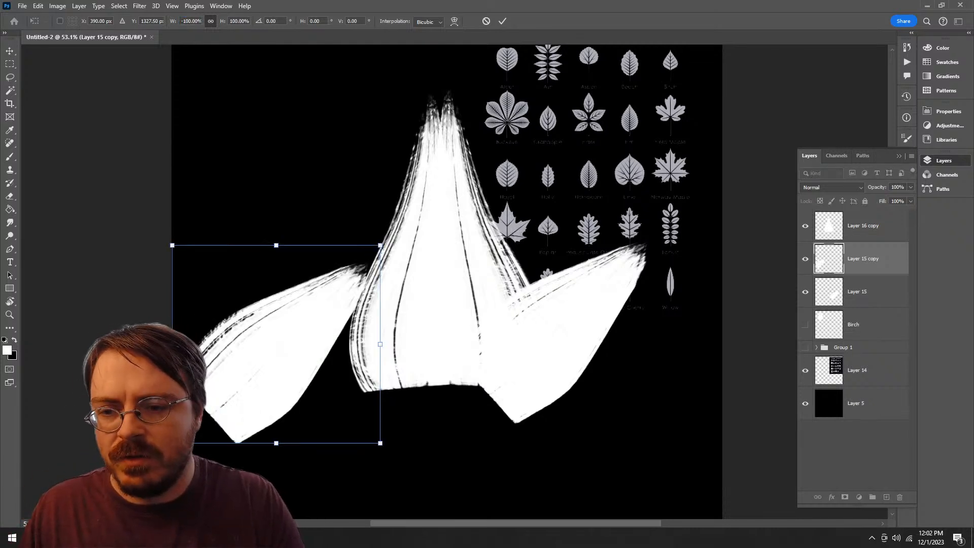
double_click(241, 21)
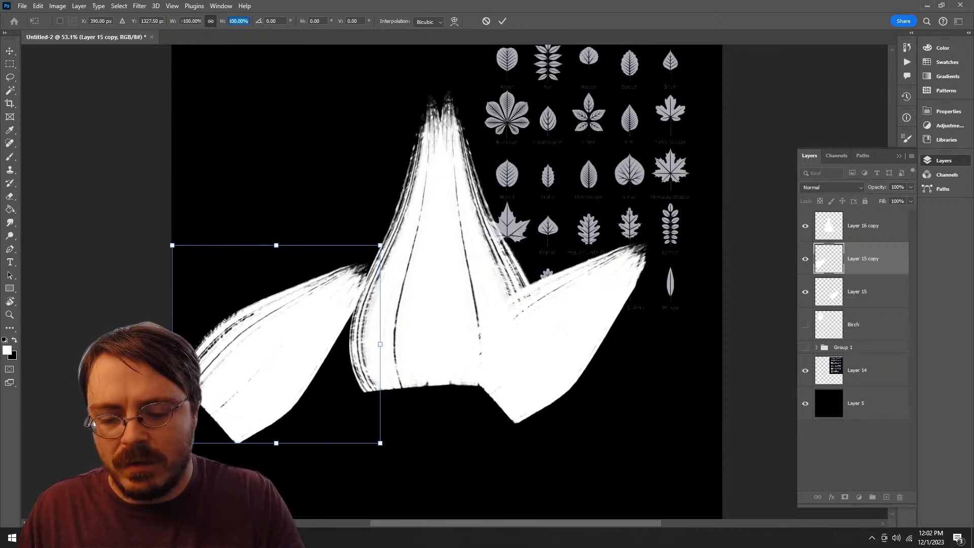
text(-100)
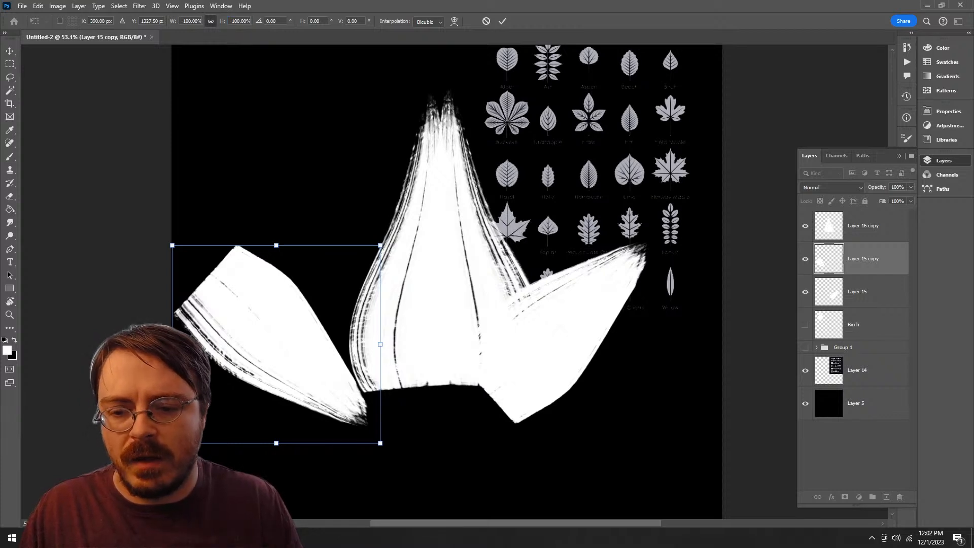
Step: Rotate the Layer 15 copy lobe so its tip points up and right, set the angle to exactly 90°, and commit
drag(401, 459, 439, 174)
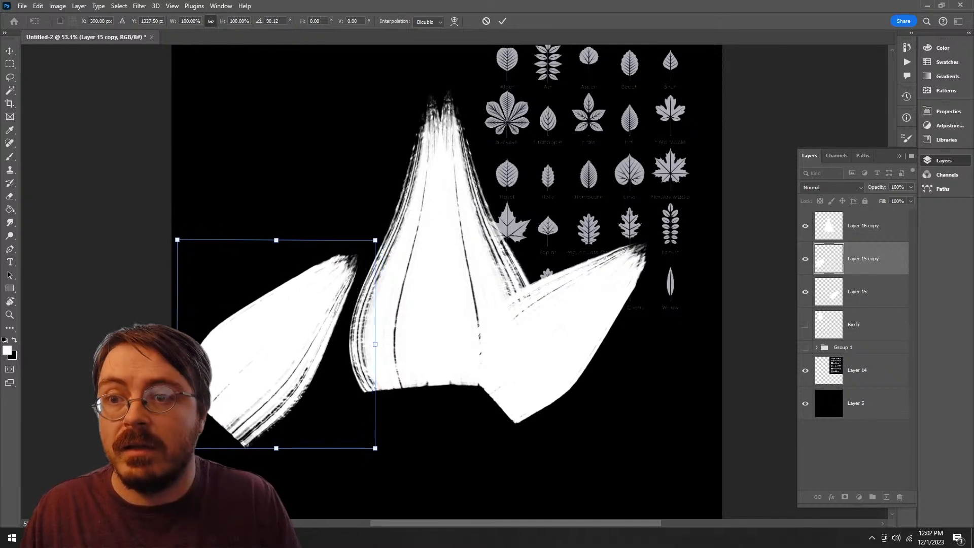
double_click(272, 21)
text(90)
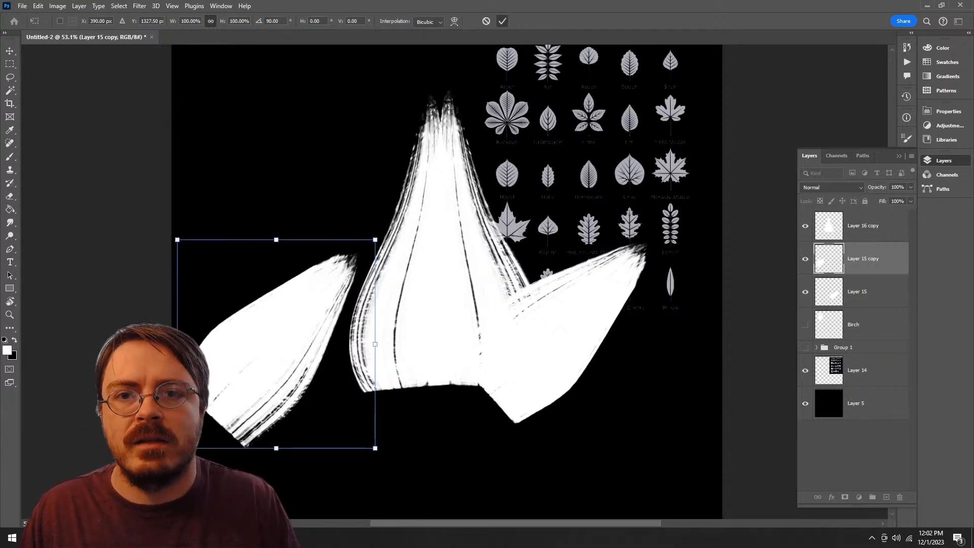
key(Return)
Step: Swap the side lobes by moving Layer 15 copy to the central lobe's right side and Layer 15 to its left
drag(286, 342, 623, 340)
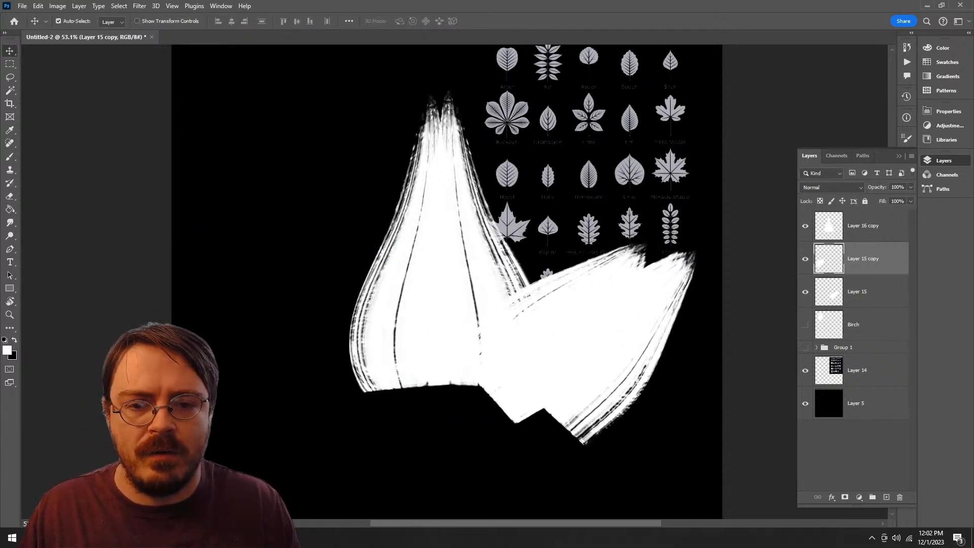
click(591, 285)
drag(550, 299, 276, 305)
Step: Free-transform Layer 15's lobe with a height of -100% and a rotation of 180° so it mirrors to the left, and commit
key(ctrl+t)
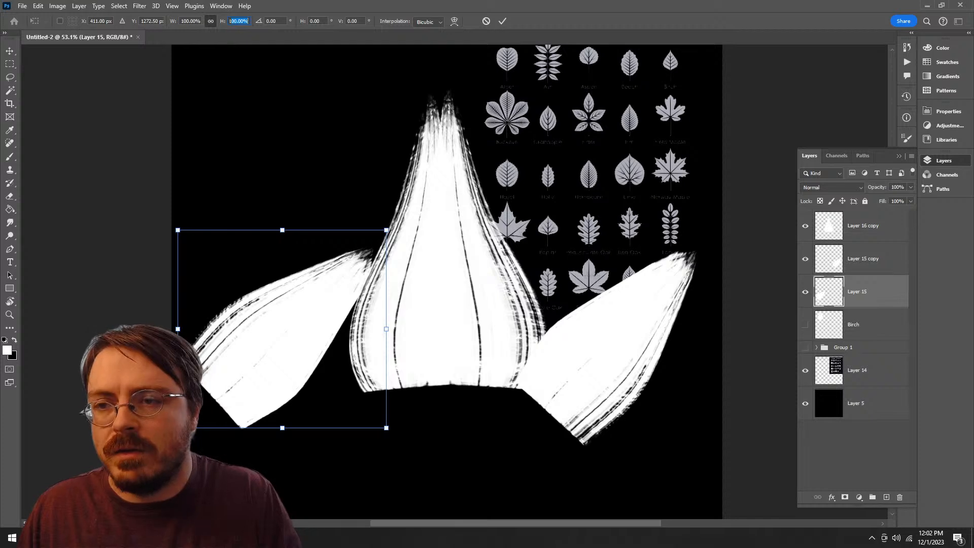
text(1)
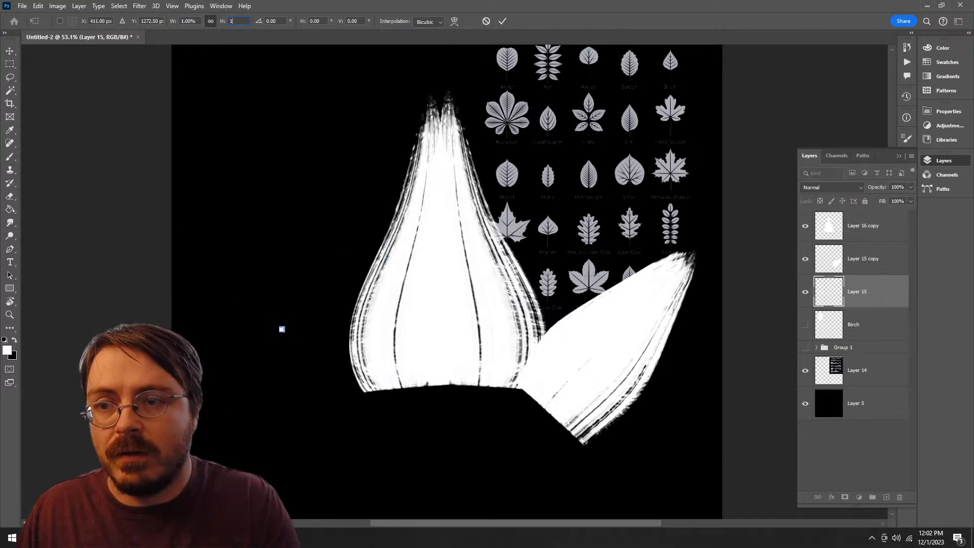
text(-100)
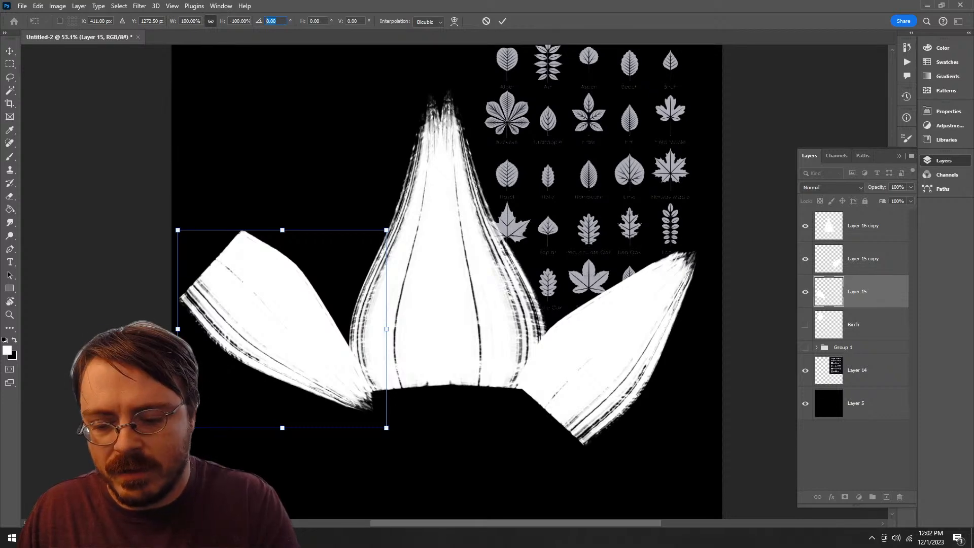
text(90)
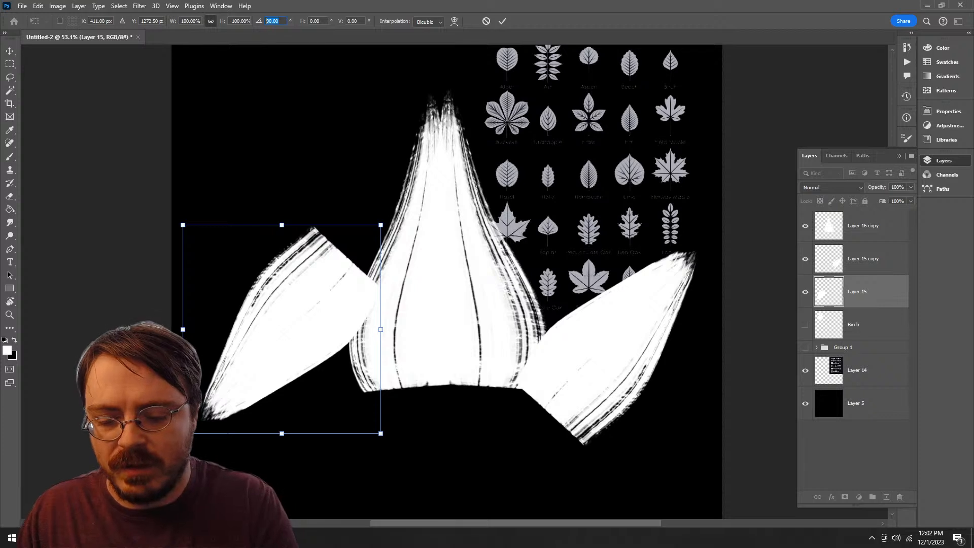
text(270)
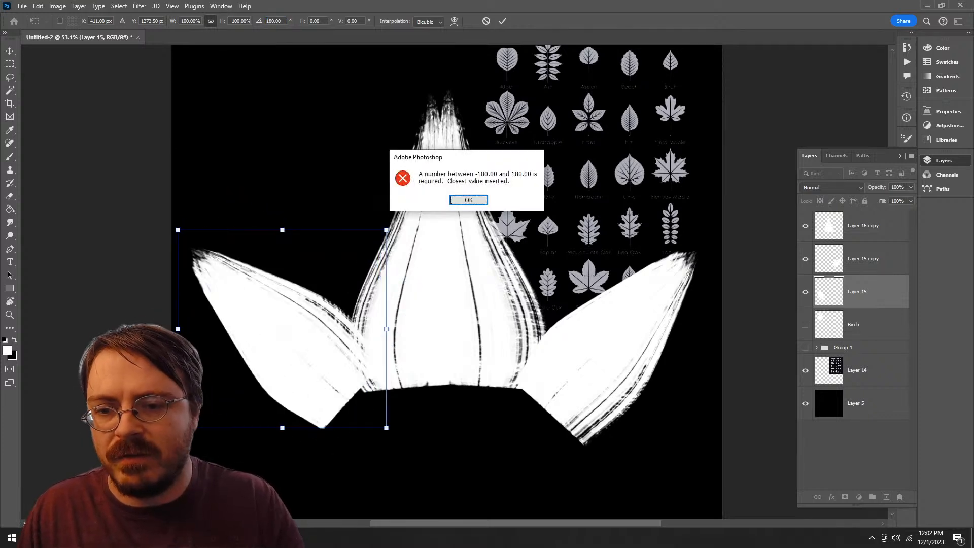
key(Return)
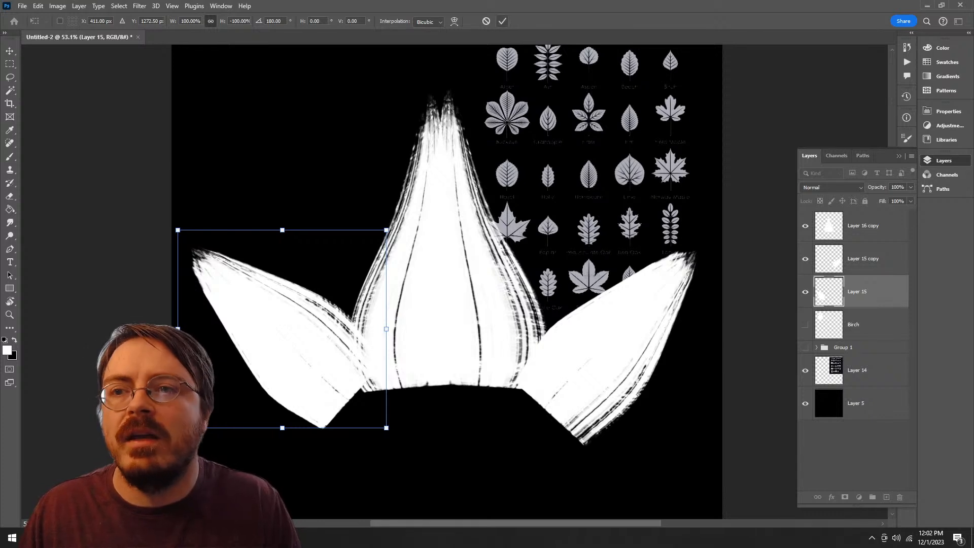
key(Return)
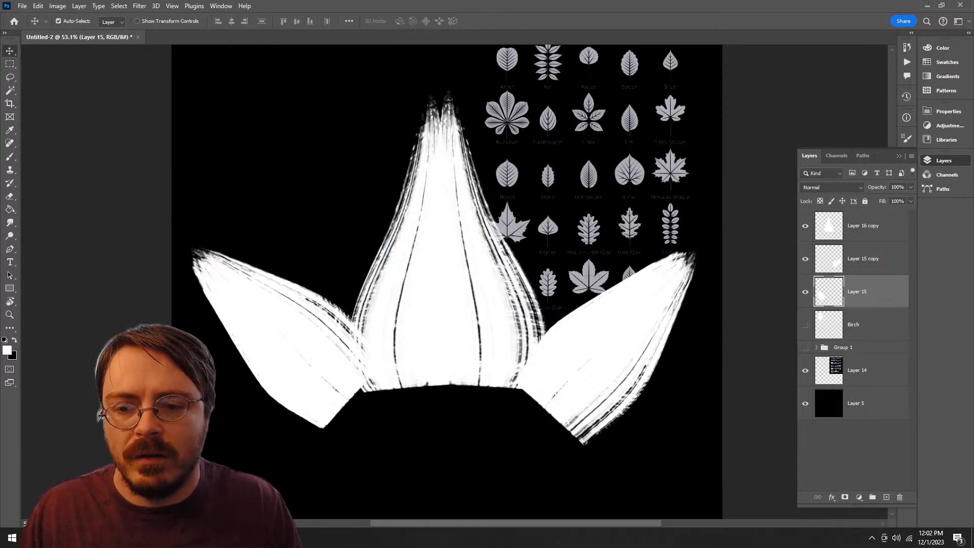
Step: Undo Layer 15's last transform and move, flip its lobe with a height of -100%, and place it on the central lobe's left
key(ctrl+z)
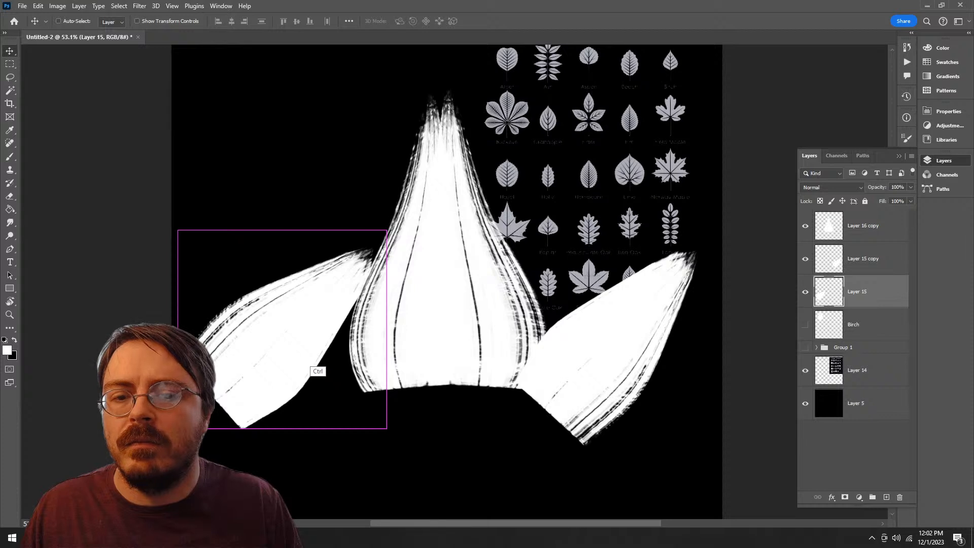
key(ctrl+z)
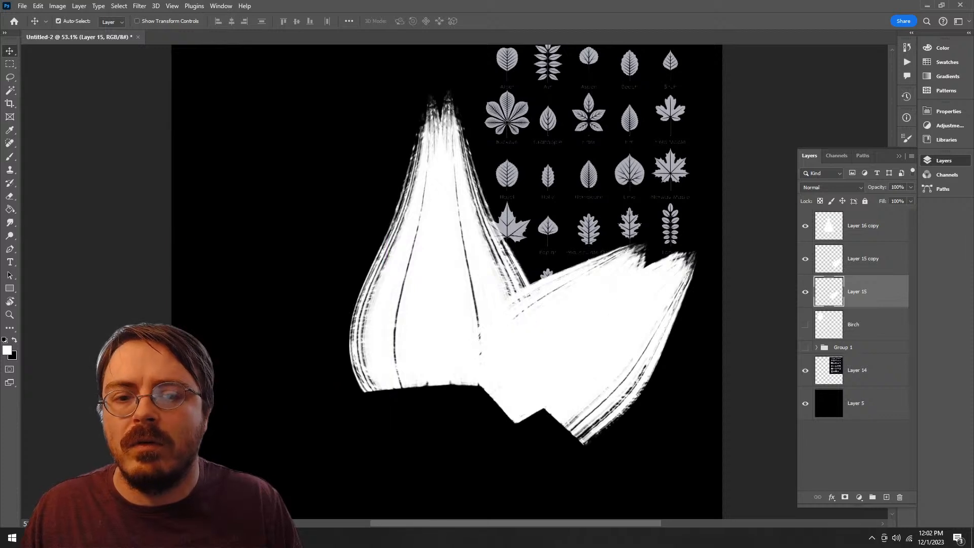
key(ctrl+t)
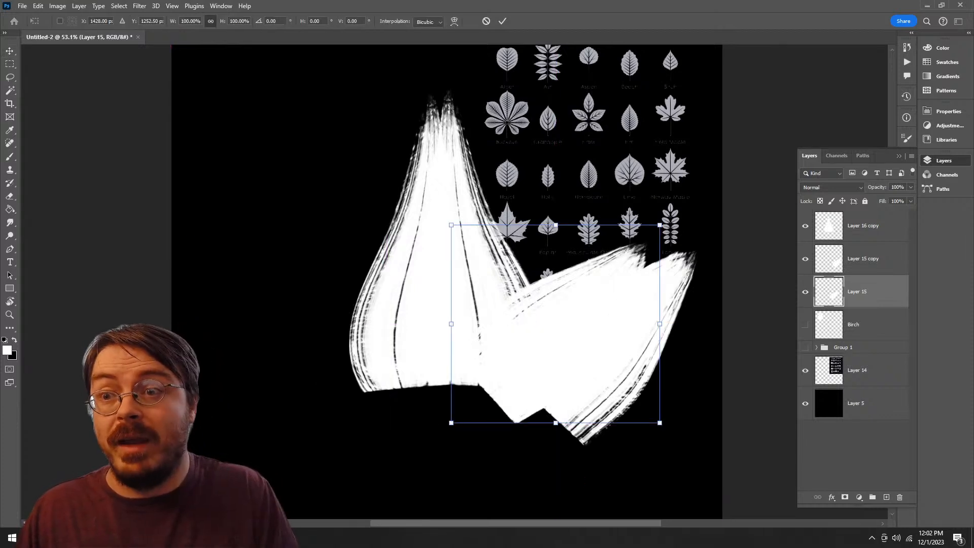
double_click(239, 20)
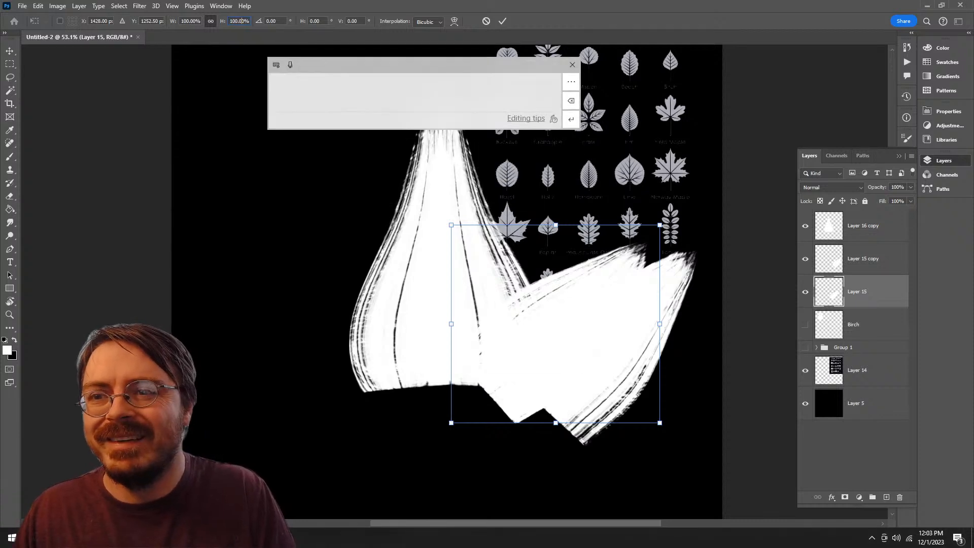
text(-100)
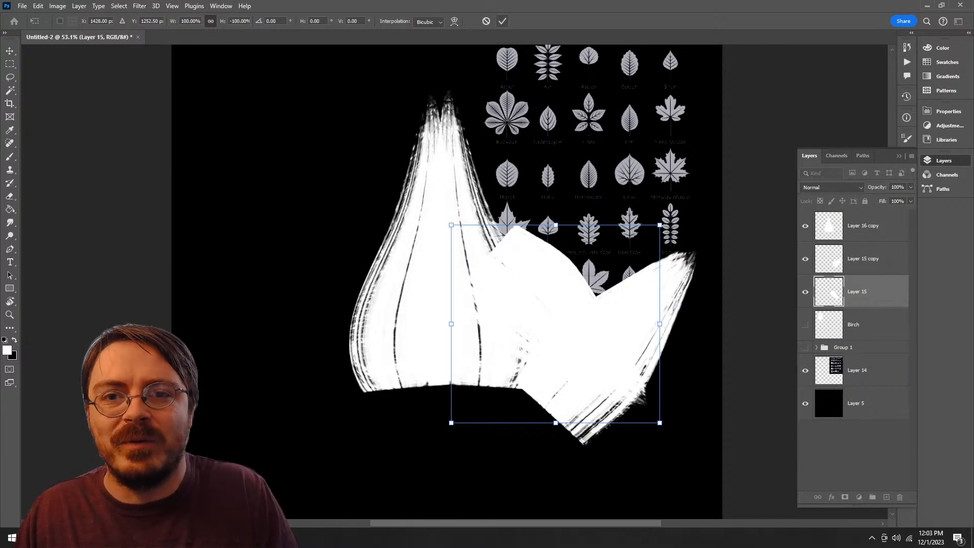
click(502, 21)
drag(541, 281, 267, 334)
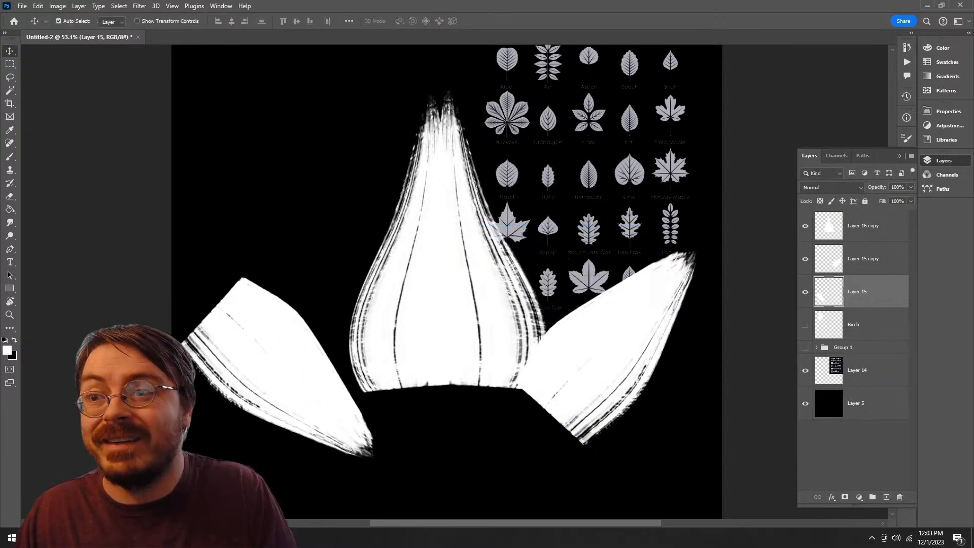
Step: Try rotating Layer 15's lobe 180° and moving it up against the central lobe, and undo both changes
key(ctrl+t)
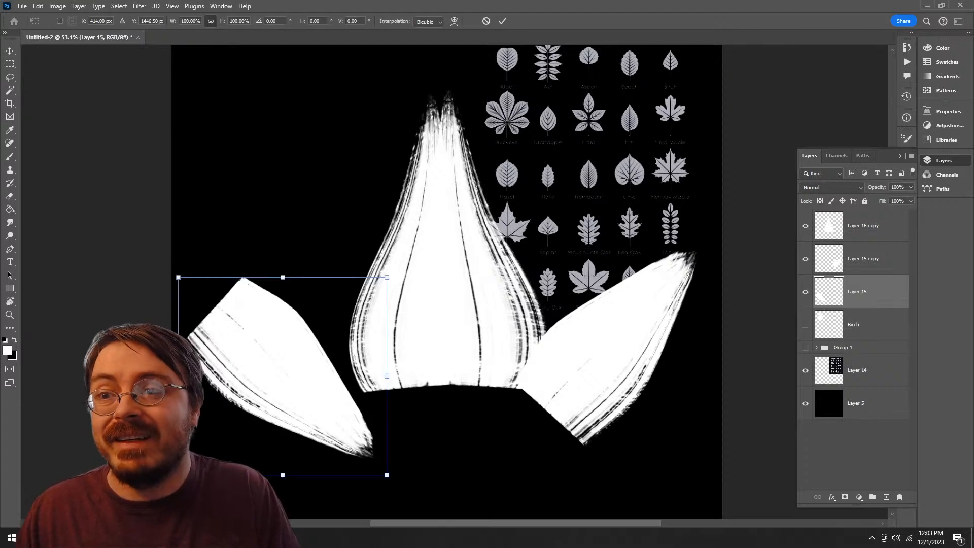
text(180)
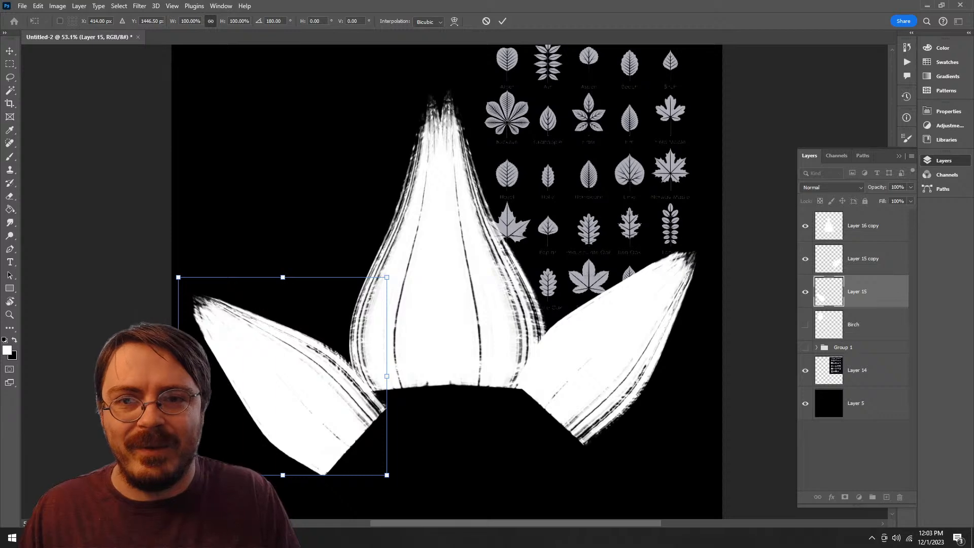
click(502, 21)
drag(331, 369, 341, 335)
key(ctrl+z)
key(ctrl+z)
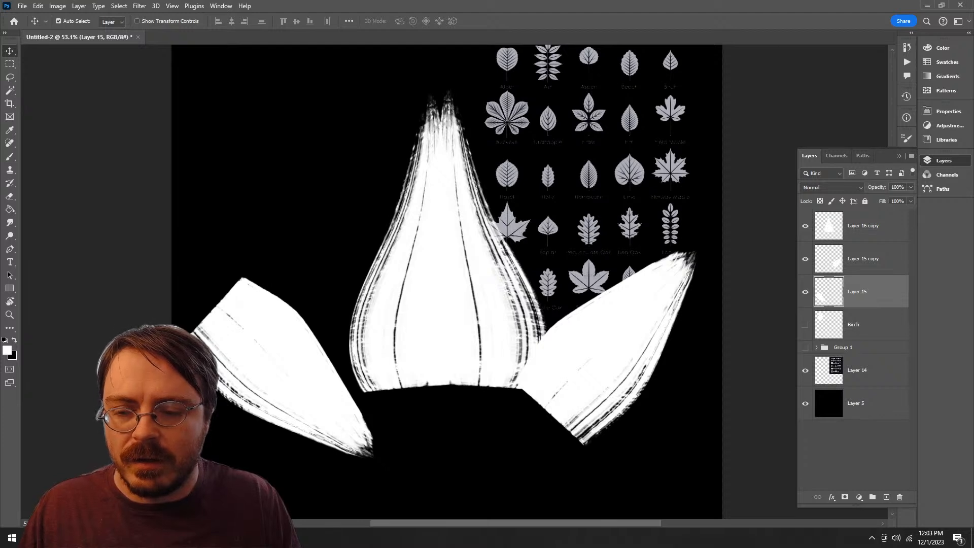
Step: Flip Layer 15's lobe horizontally with a free-transform width of -100% and commit
key(ctrl+t)
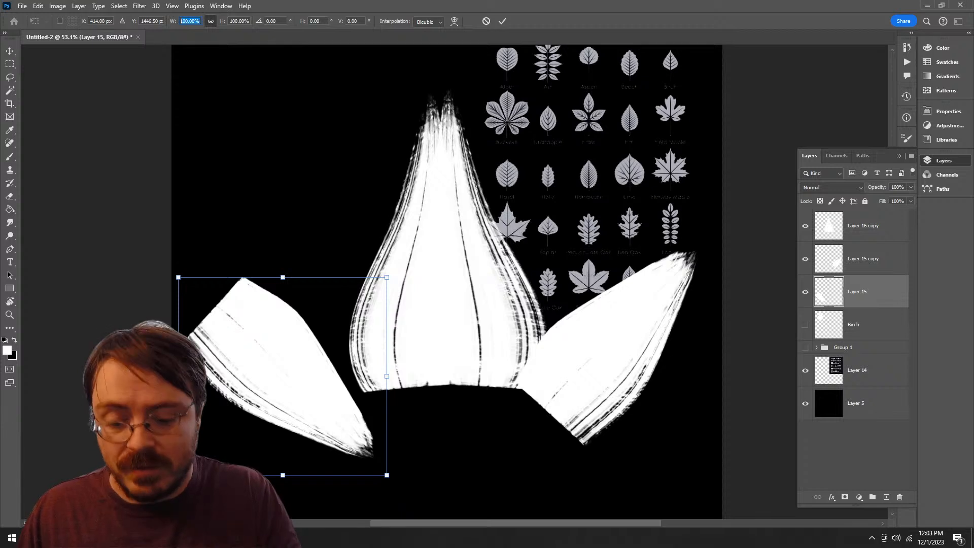
text(-100)
key(Return)
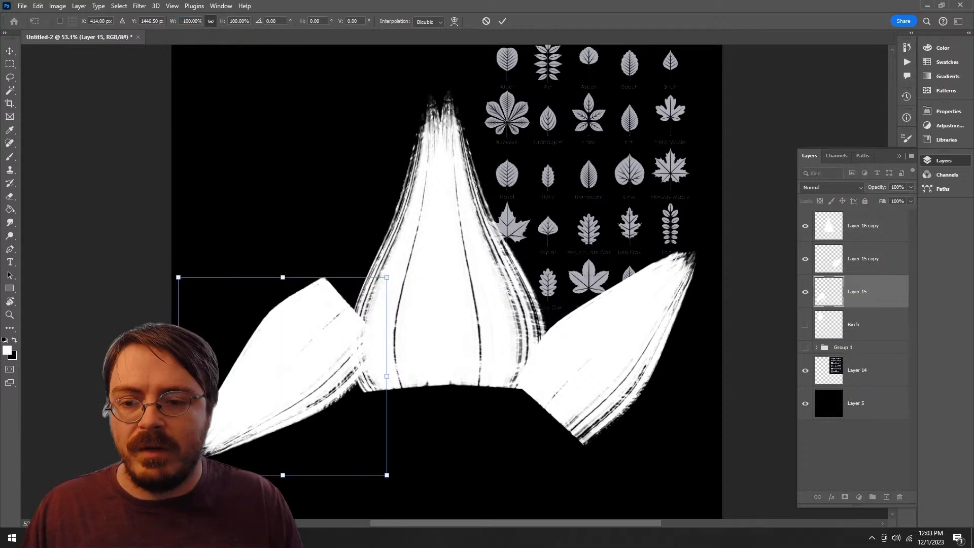
key(Return)
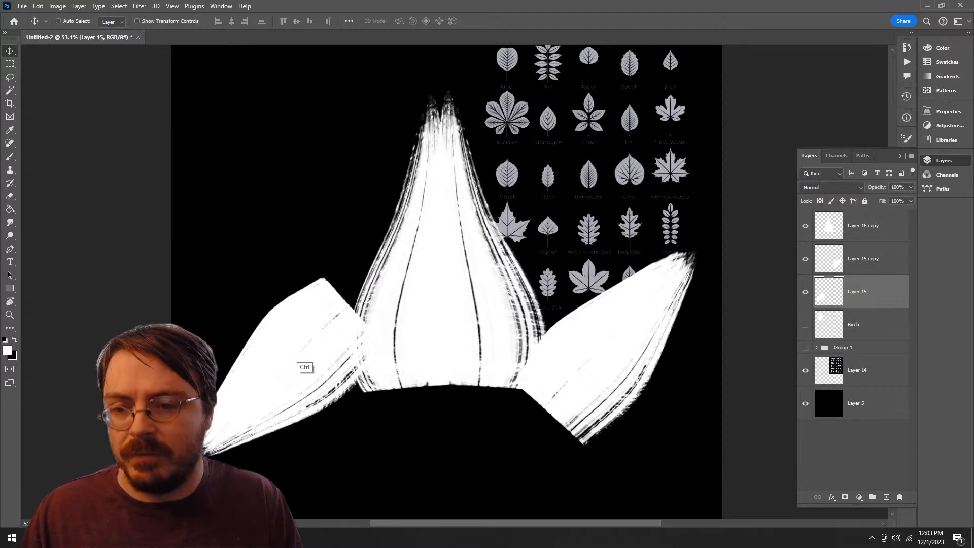
Step: Rotate Layer 15's lobe 90° so its tip points up and left, and move it over the central lobe's lower left edge
key(ctrl+t)
text(90)
key(Return)
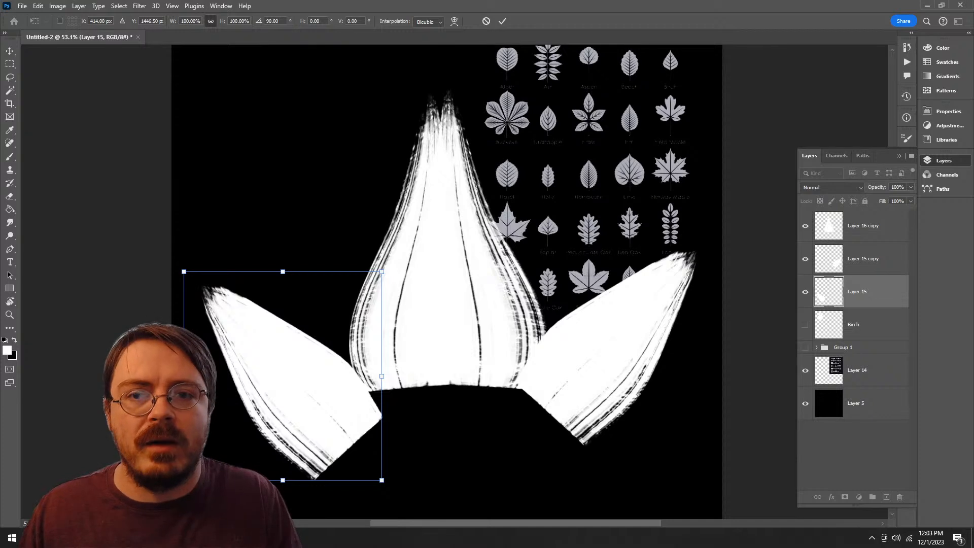
click(502, 20)
drag(334, 363, 373, 324)
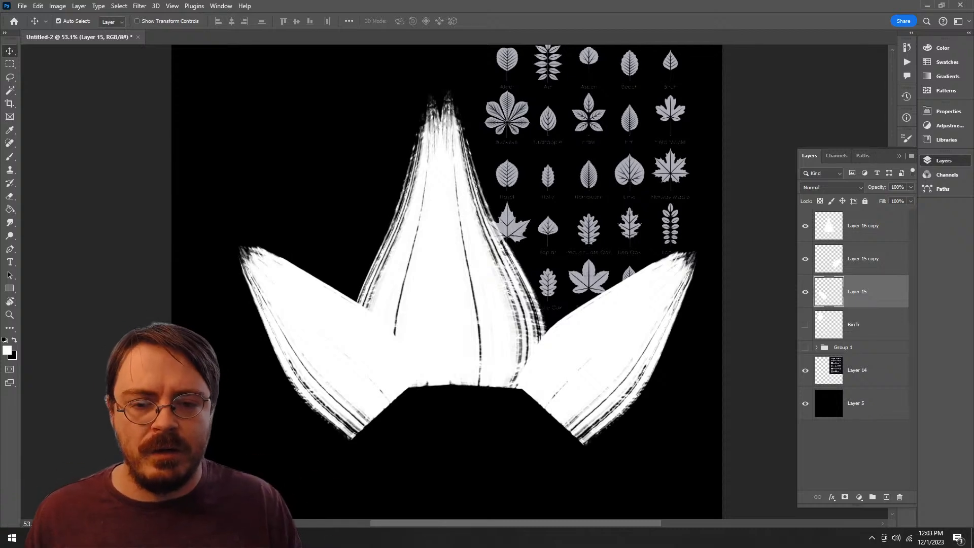
Step: Move Layer 15 copy's lobe inward and up over the central lobe's right edge, rotate it about 2.67°, and commit
drag(639, 340, 541, 324)
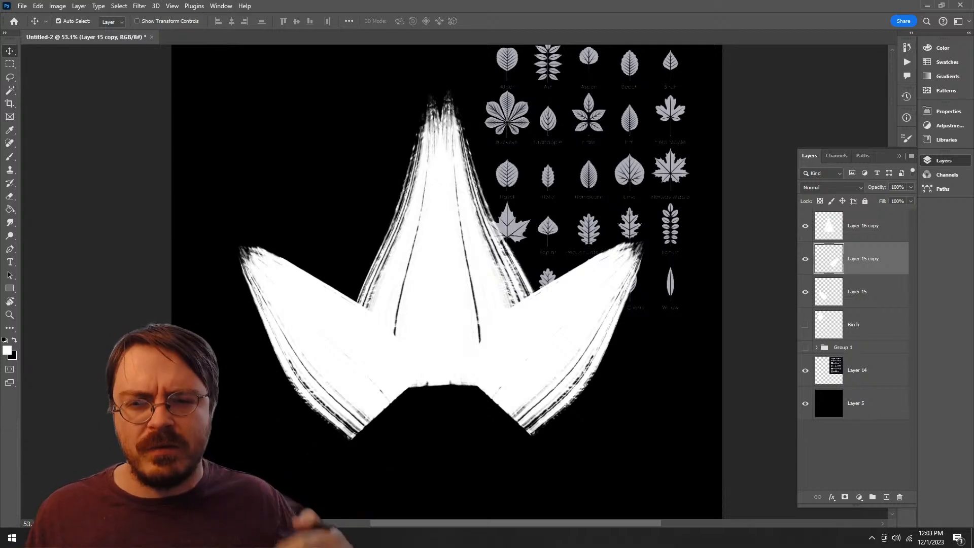
drag(620, 272, 613, 259)
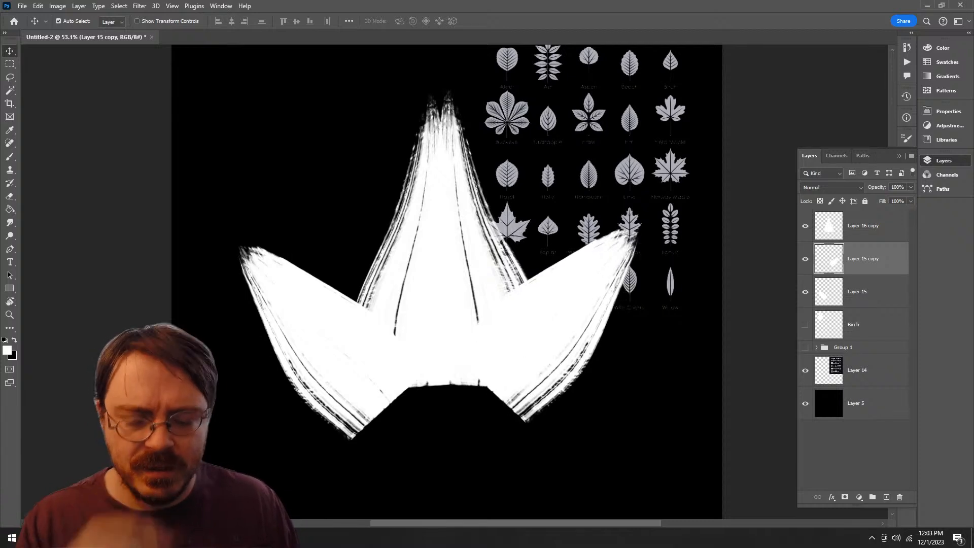
key(ctrl+t)
mouse_move(674, 200)
mouse_down()
mouse_move(669, 179)
mouse_move(688, 201)
mouse_up()
drag(575, 268, 570, 267)
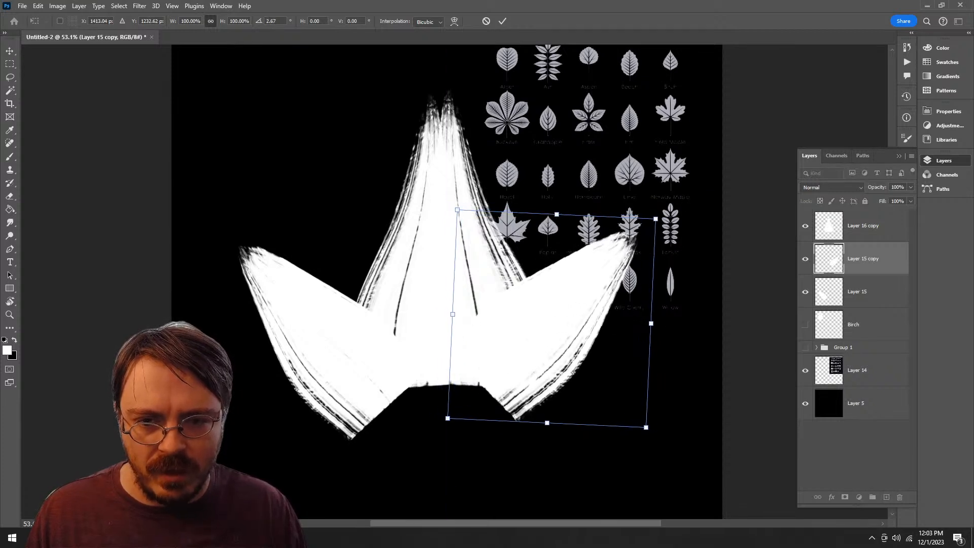
click(502, 21)
Step: Nudge Layer 15's lobe up and inward to match the right lobe, and select Layer 16 copy, Layer 15 copy and Layer 15 together
drag(314, 301, 321, 289)
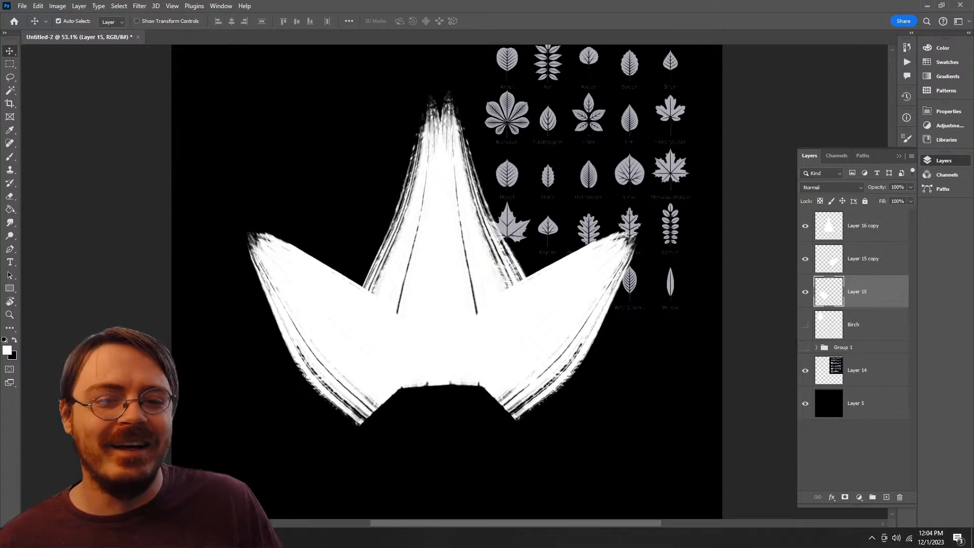
mouse_move(339, 317)
mouse_down()
mouse_move(342, 304)
mouse_move(346, 312)
mouse_up()
click(862, 226)
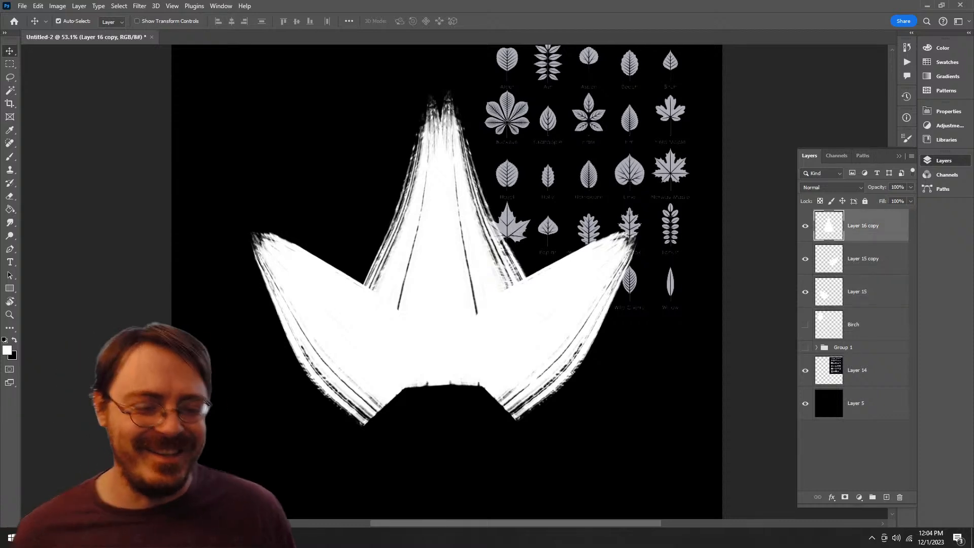
shift+click(856, 299)
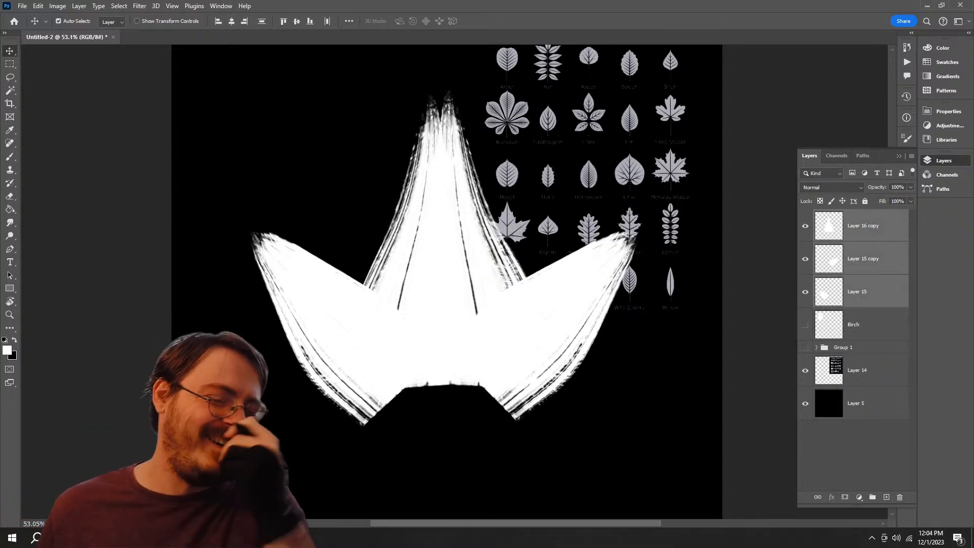
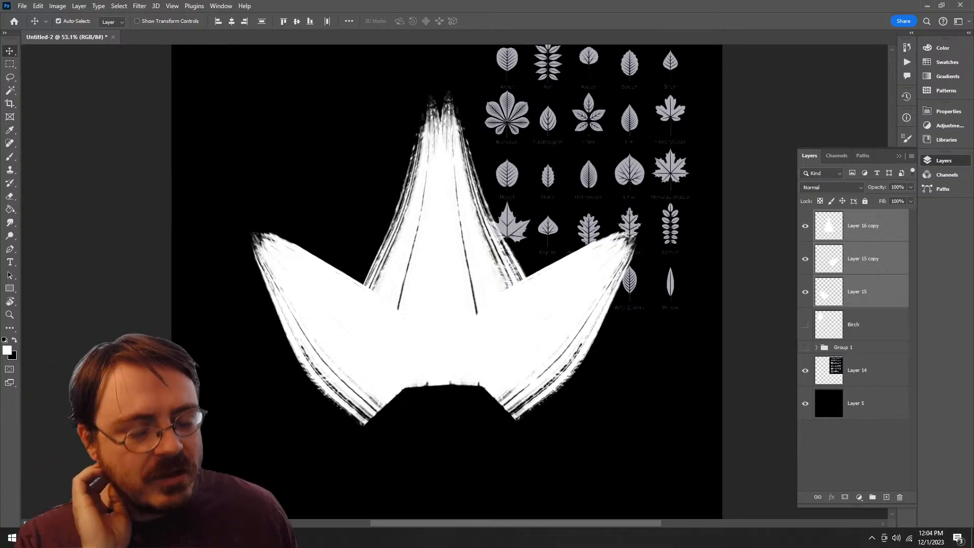
Step: Merge the three selected lobe layers into a single leaf layer
right_click(880, 258)
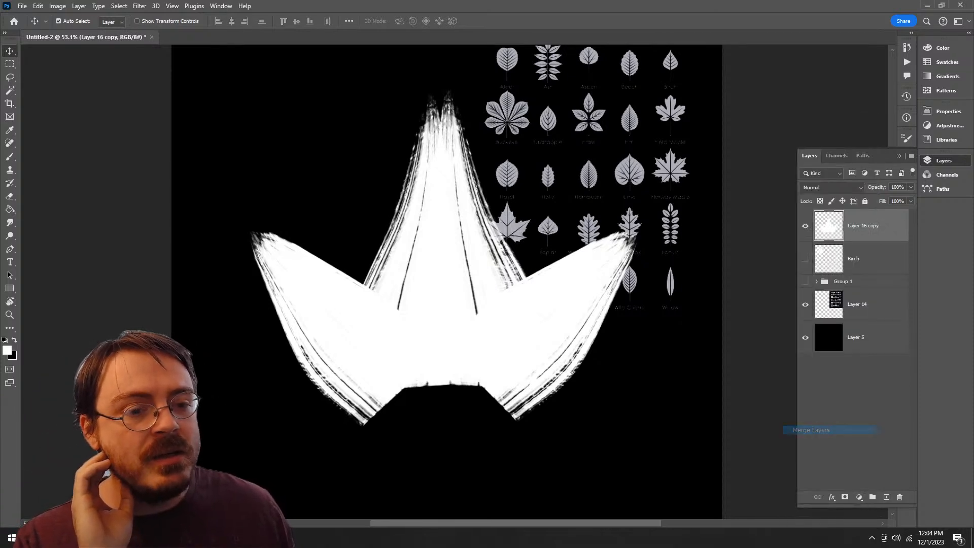
click(824, 430)
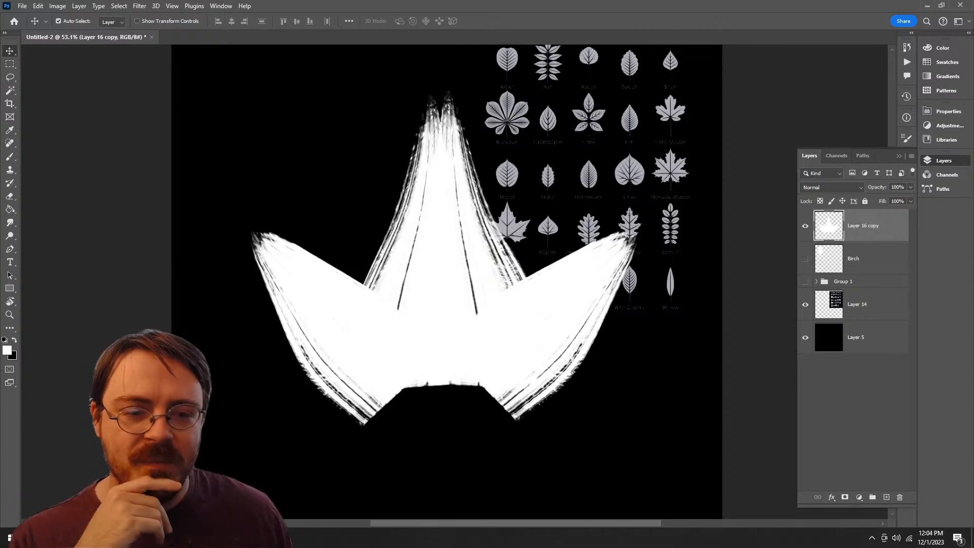
right_click(633, 344)
key(Escape)
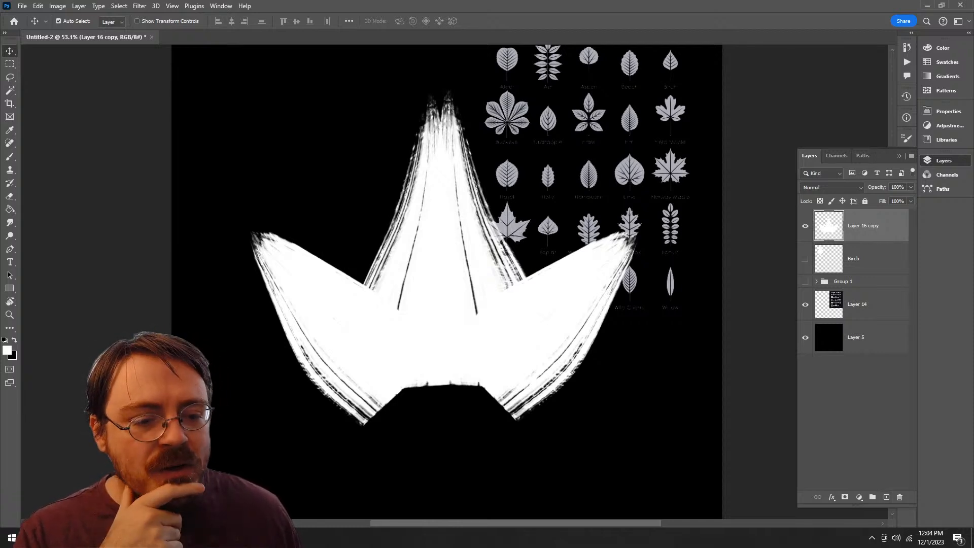
Step: Add a layer mask to the merged leaf and try curving its base with a 400 px Palette Knife 1 stroke
click(844, 497)
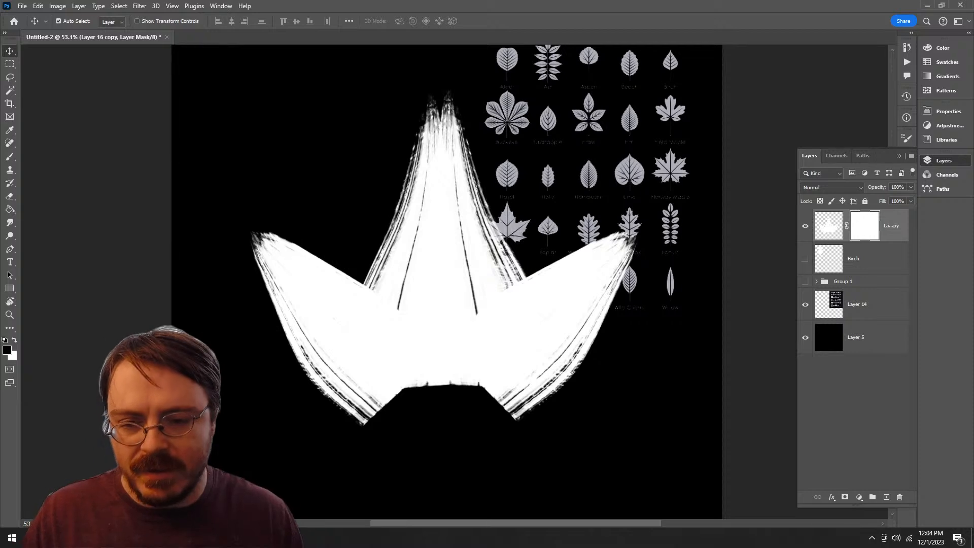
key(b)
mouse_move(362, 422)
mouse_down()
mouse_move(510, 392)
mouse_move(526, 413)
mouse_up()
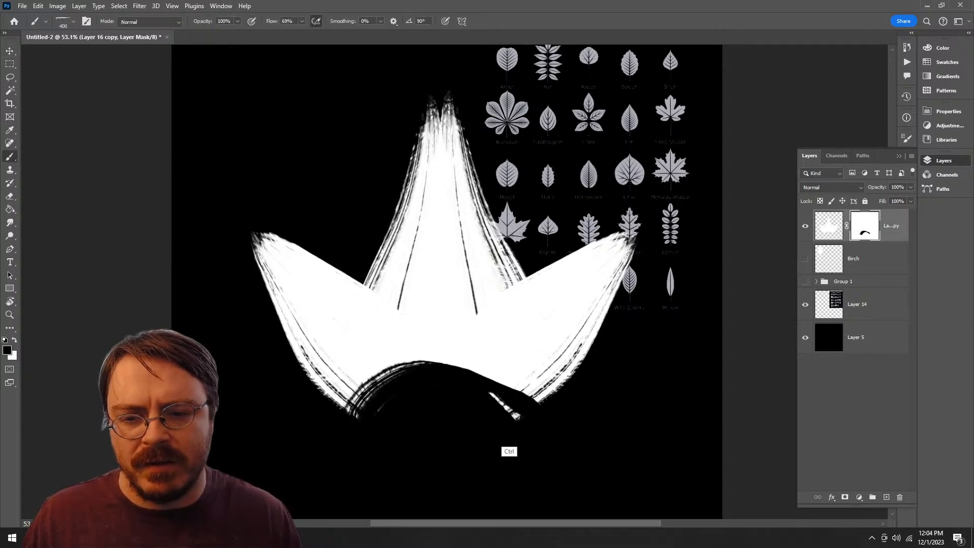
key(ctrl+z)
Step: Try masking a curved base on the leaf with the Bristle Bomb brush enlarged to 250 px
right_click(487, 355)
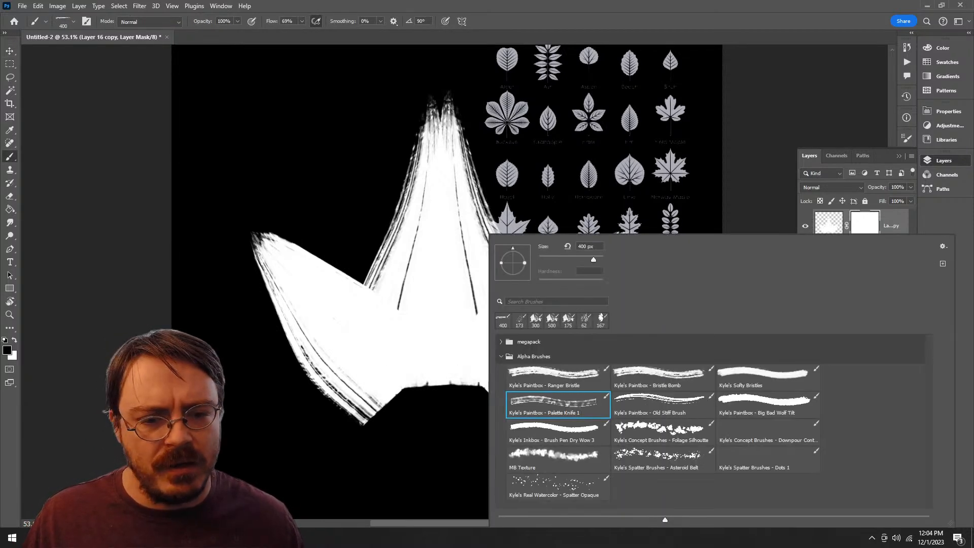
click(663, 377)
key(Return)
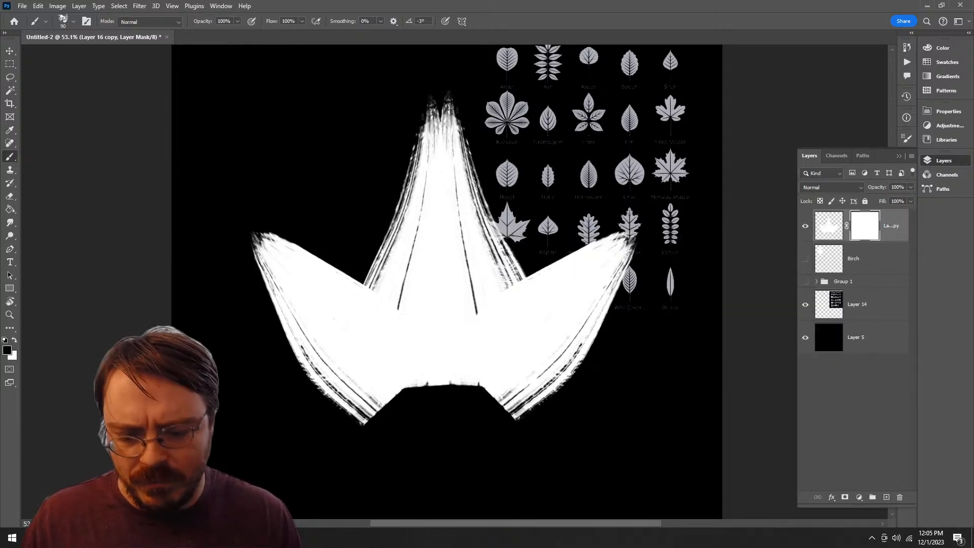
key(bracketright)
key(bracketright)
mouse_move(362, 421)
mouse_down()
mouse_move(456, 386)
mouse_move(533, 405)
mouse_move(367, 426)
mouse_move(466, 390)
mouse_move(530, 408)
mouse_up()
key(ctrl+z)
key(ctrl+z)
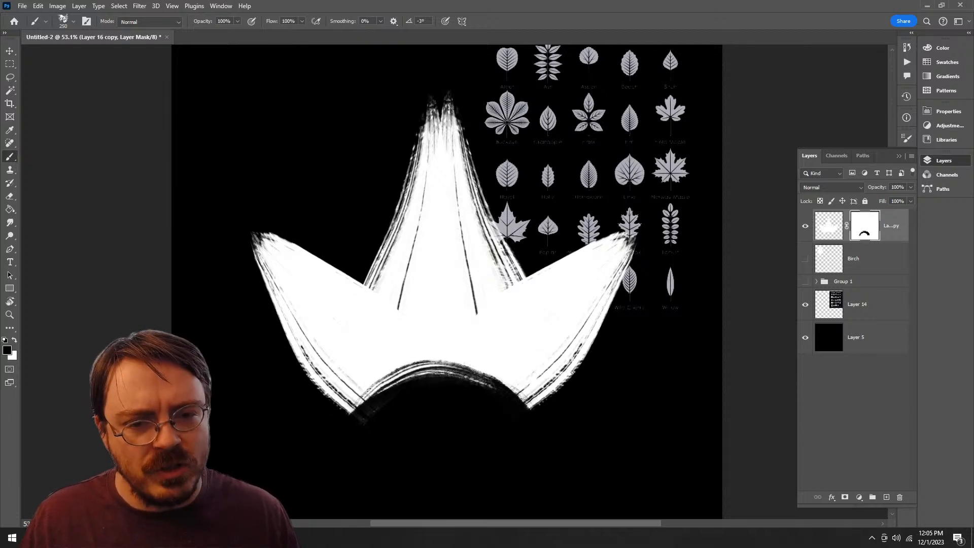
Step: Try a mask stroke at the right lobe's tip, and undo back to the leaf without its layer mask
drag(633, 237, 596, 255)
key(ctrl+z)
key(ctrl+z)
key(ctrl+z)
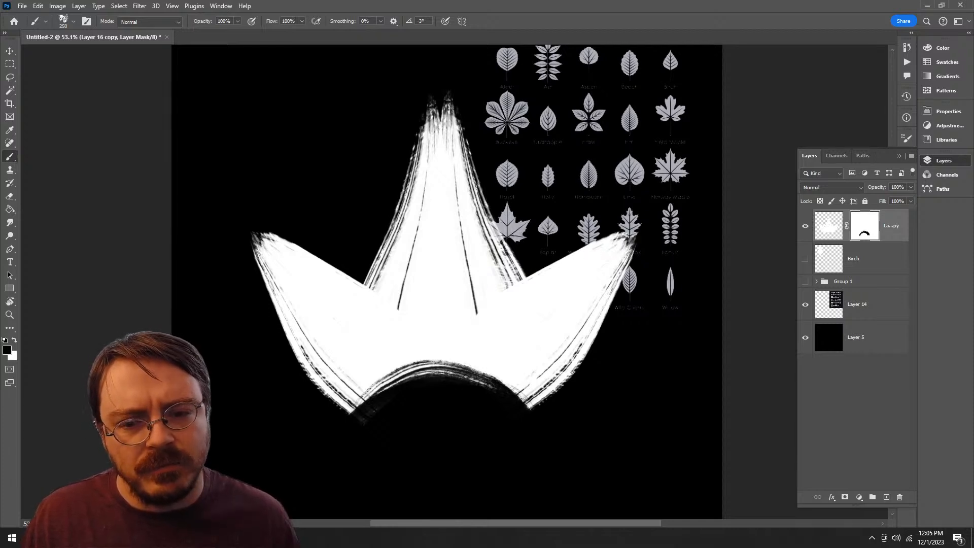
key(ctrl+z)
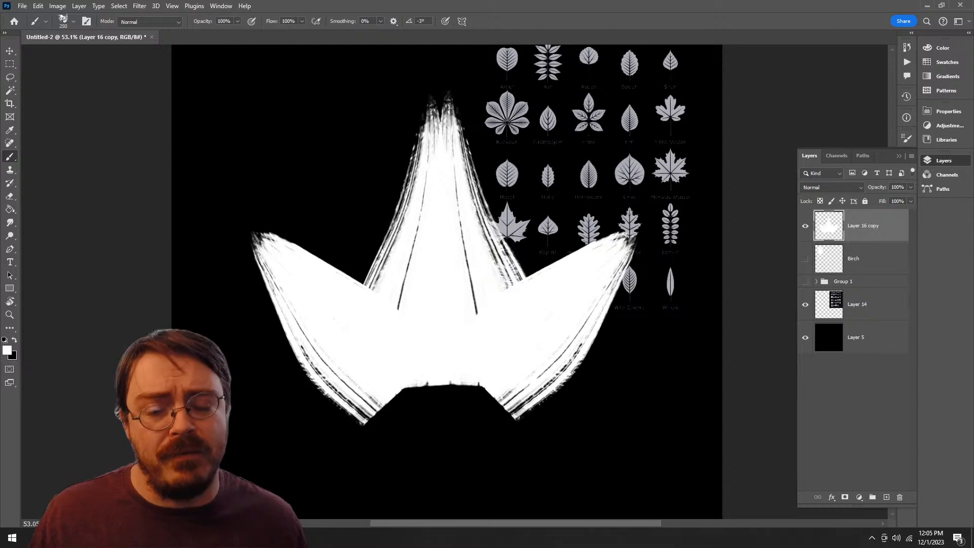
Step: Add a fresh layer mask to the merged Layer 16 copy
right_click(598, 274)
click(943, 160)
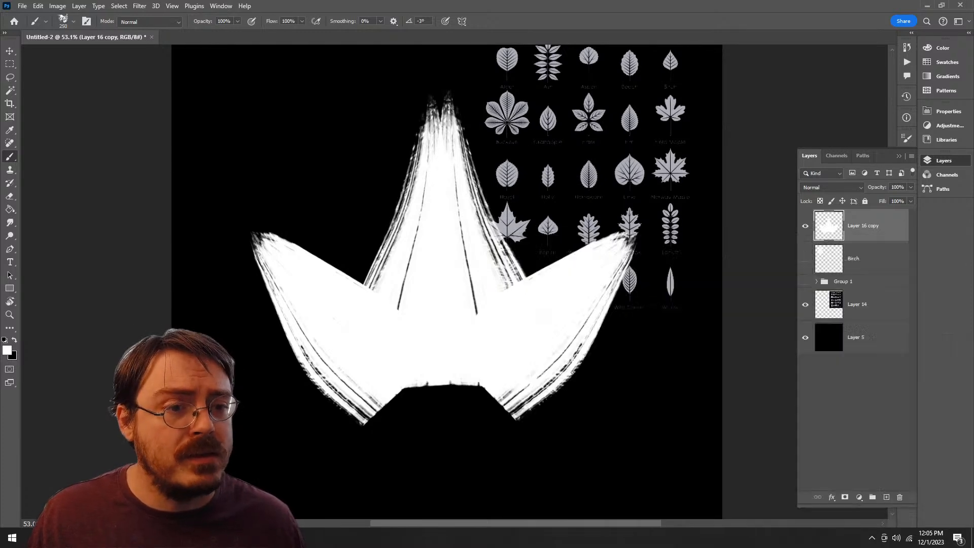
click(943, 161)
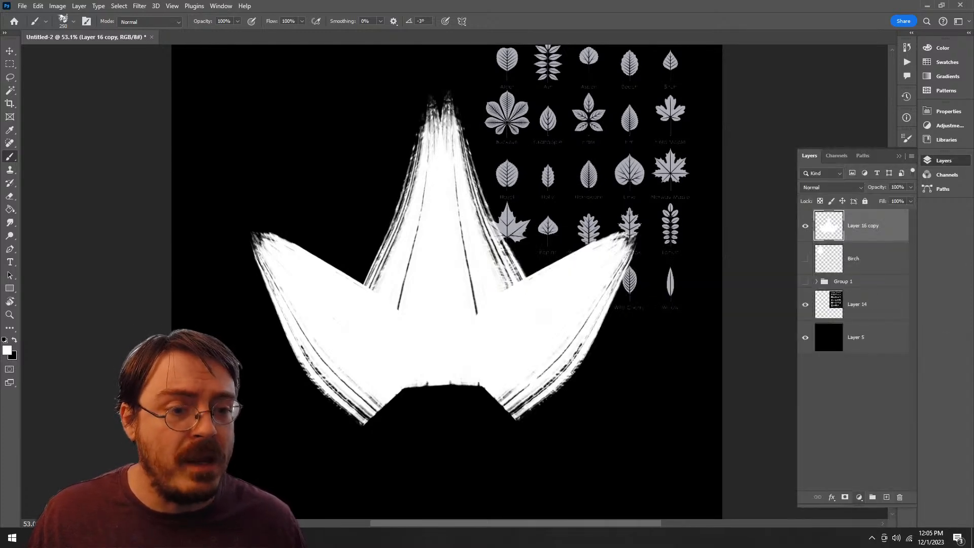
click(845, 497)
Step: Try a mask stroke across the leaf with the Softy Bristles brush at 200 px
right_click(604, 314)
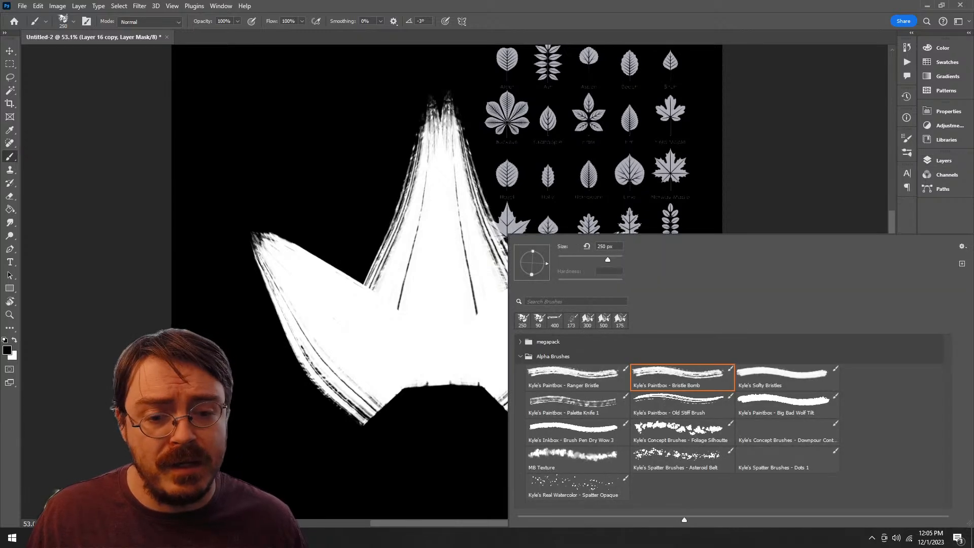
click(787, 377)
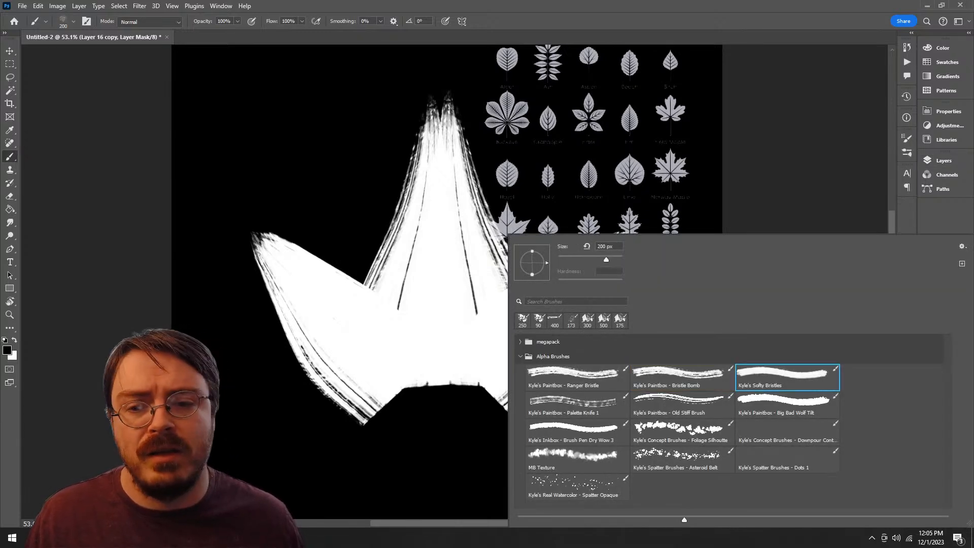
mouse_move(417, 257)
mouse_down()
mouse_move(405, 369)
mouse_move(583, 274)
mouse_up()
key(ctrl+z)
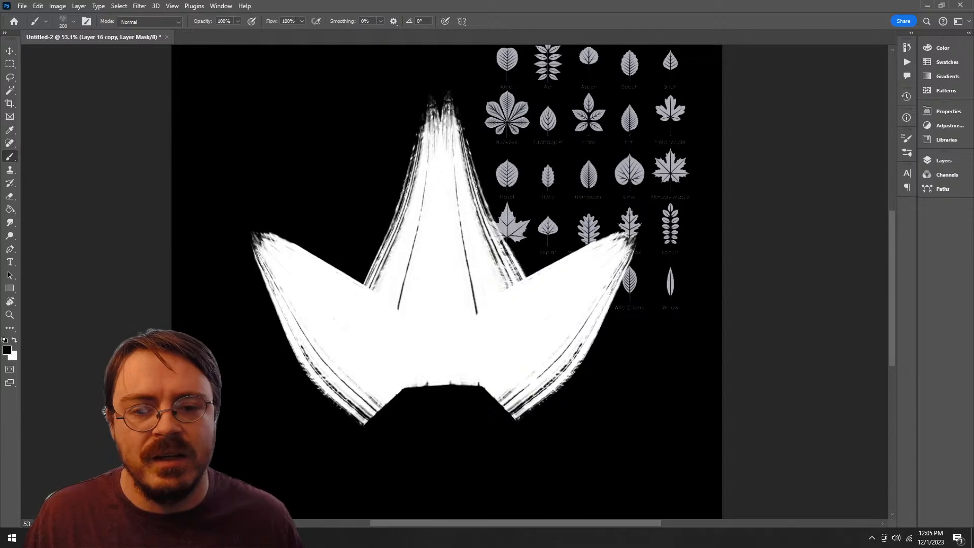
Step: Try a mask stroke down the left lobe with the Ranger Bristle brush at 90 px
right_click(589, 304)
click(577, 378)
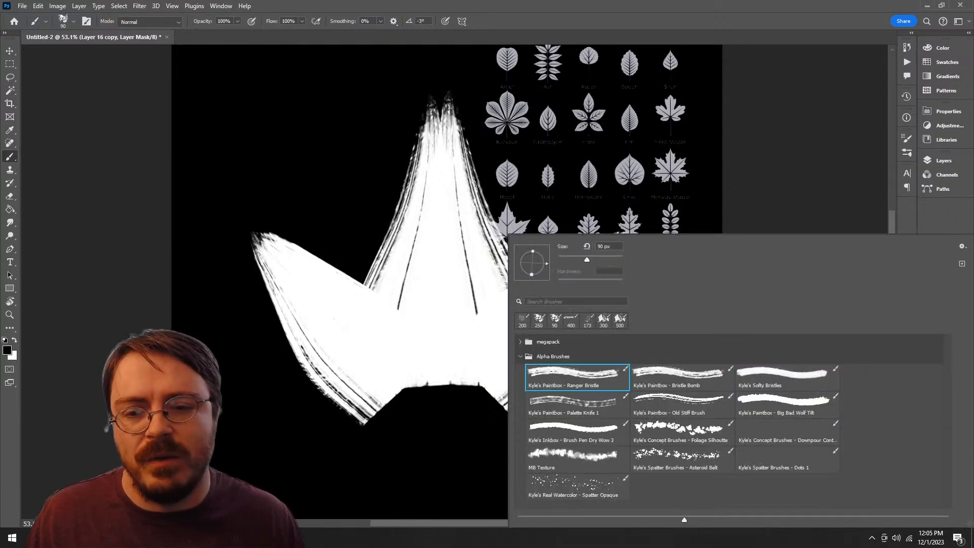
mouse_move(262, 244)
mouse_down()
mouse_move(285, 269)
mouse_move(339, 275)
mouse_move(337, 343)
mouse_up()
key(ctrl+z)
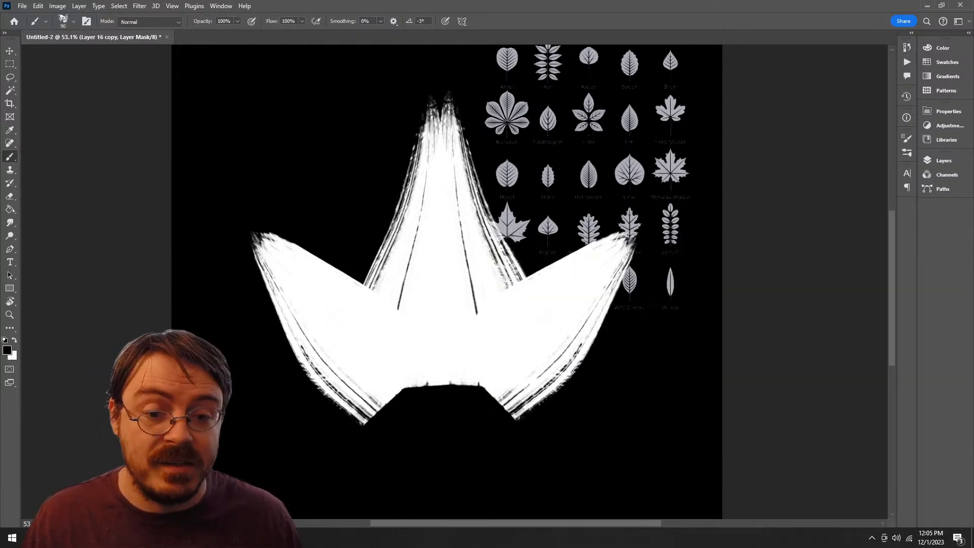
Step: Select the Big Bad Wolf Tilt brush at 175 px, test mask strokes on the central and right lobes, and undo them
right_click(584, 284)
click(787, 405)
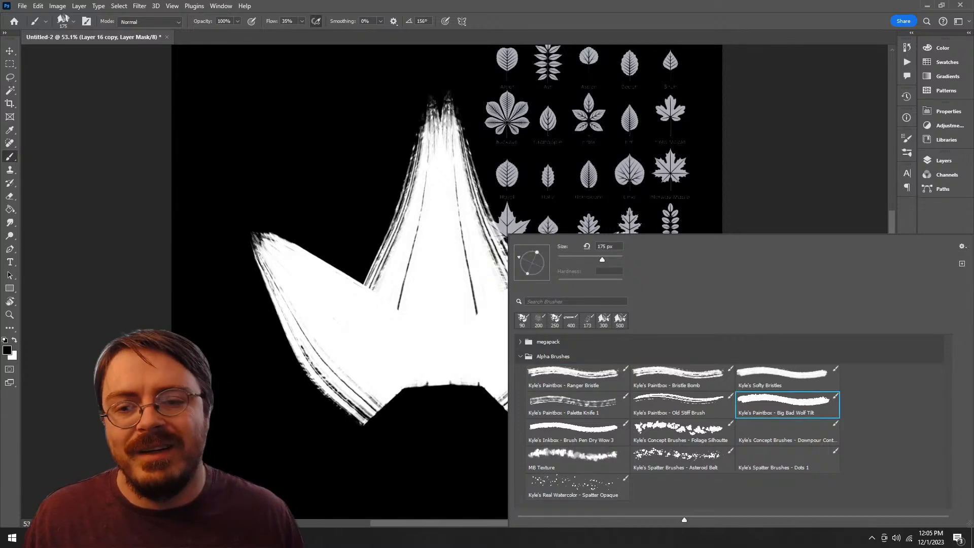
mouse_move(382, 264)
mouse_down()
mouse_move(454, 322)
mouse_move(468, 380)
mouse_up()
key(ctrl+z)
drag(629, 237, 545, 317)
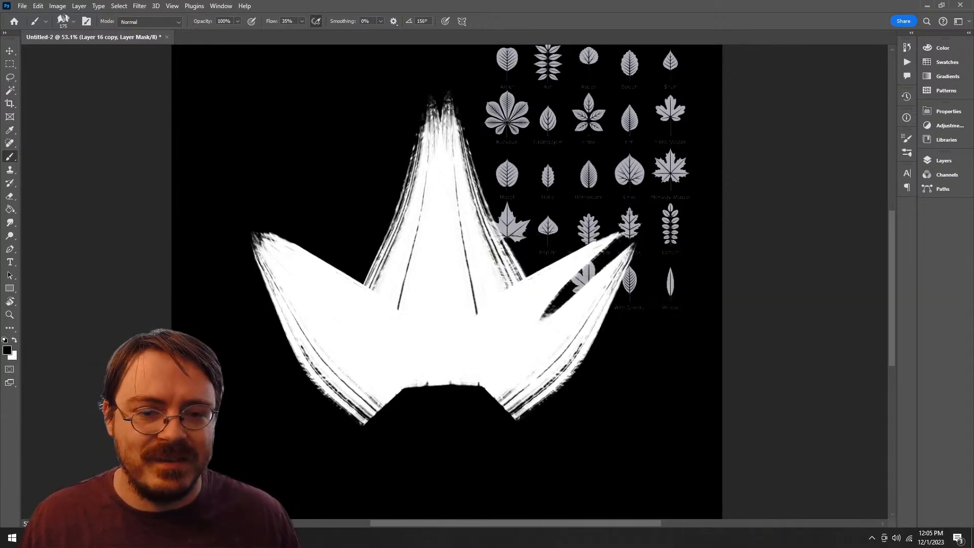
key(ctrl+z)
Step: Try masking an arch along the leaf's base with the brush at 175 px and at 400 px
drag(512, 425, 366, 428)
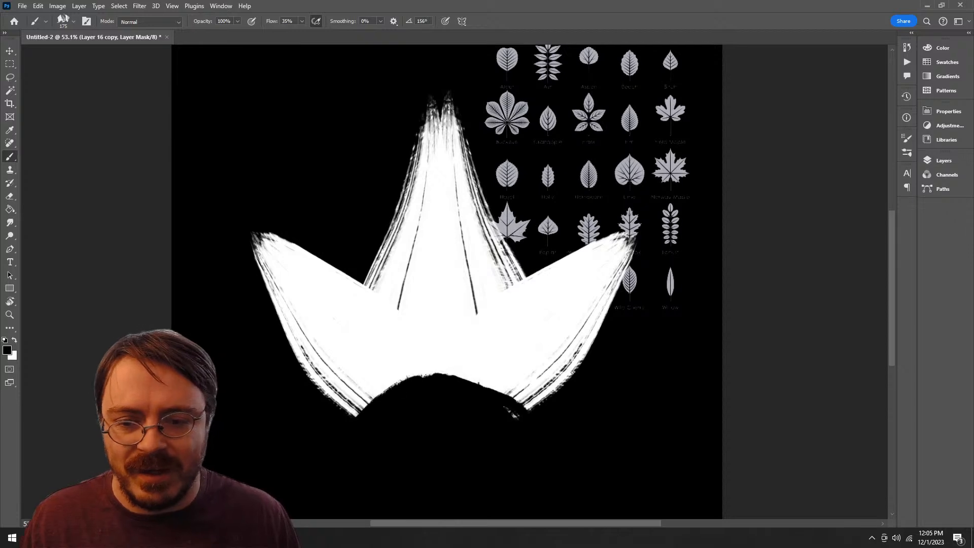
key(ctrl+z)
key(bracketright)
key(bracketright)
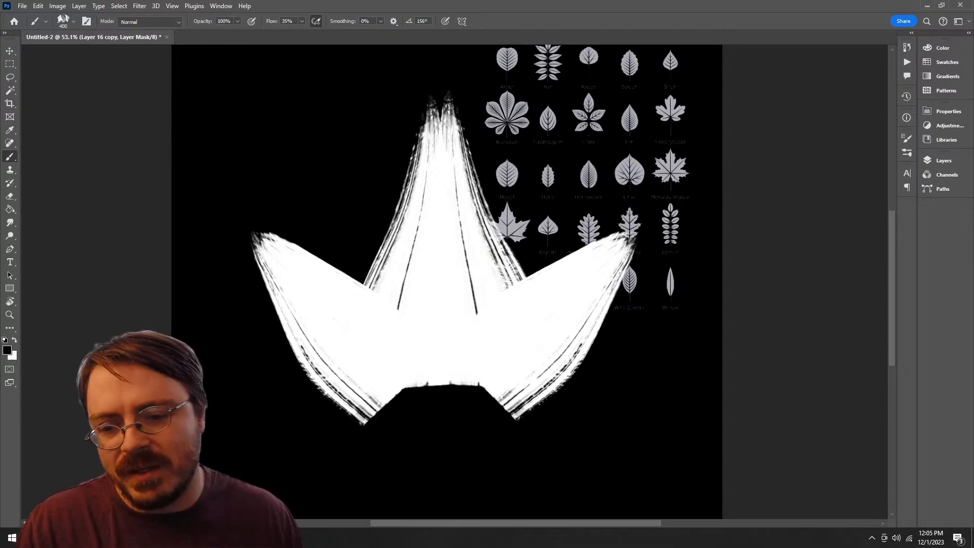
mouse_move(357, 421)
mouse_down()
mouse_move(389, 394)
mouse_move(469, 379)
mouse_move(492, 382)
mouse_move(515, 416)
mouse_up()
key(ctrl+z)
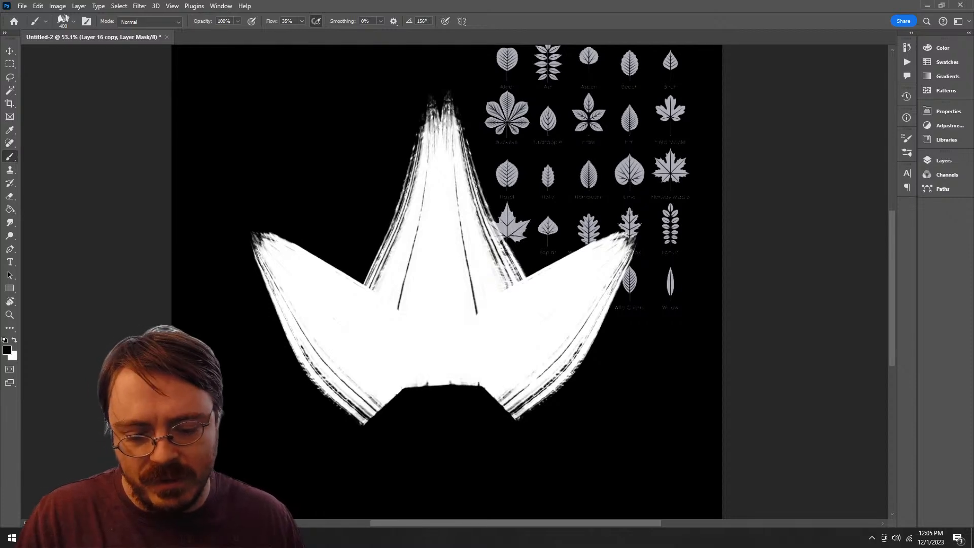
Step: Reduce the brush to 200 px and mask the leaf's base into a smooth concave arch between the side lobes
key(bracketleft)
key(bracketleft)
key(bracketleft)
mouse_move(517, 414)
mouse_down()
mouse_move(420, 379)
mouse_move(350, 421)
mouse_up()
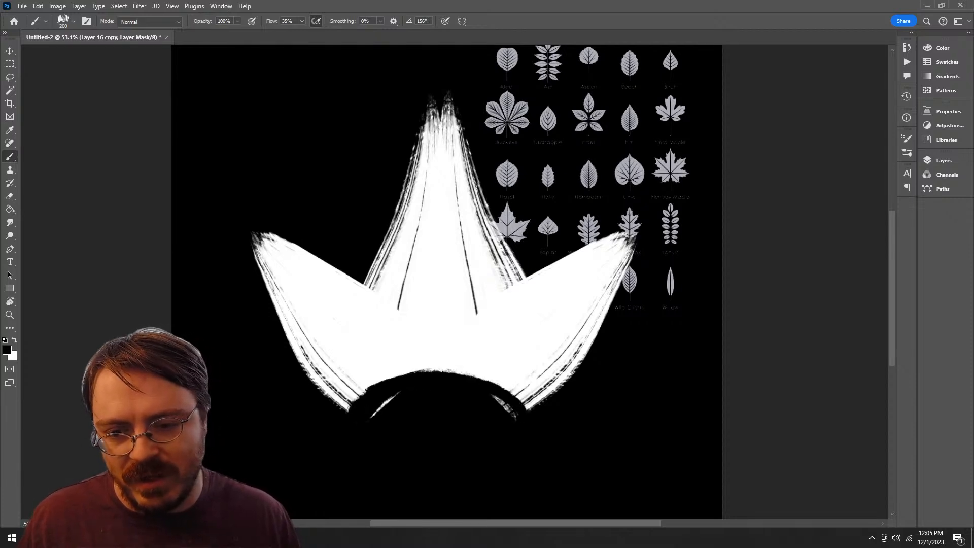
key(ctrl+z)
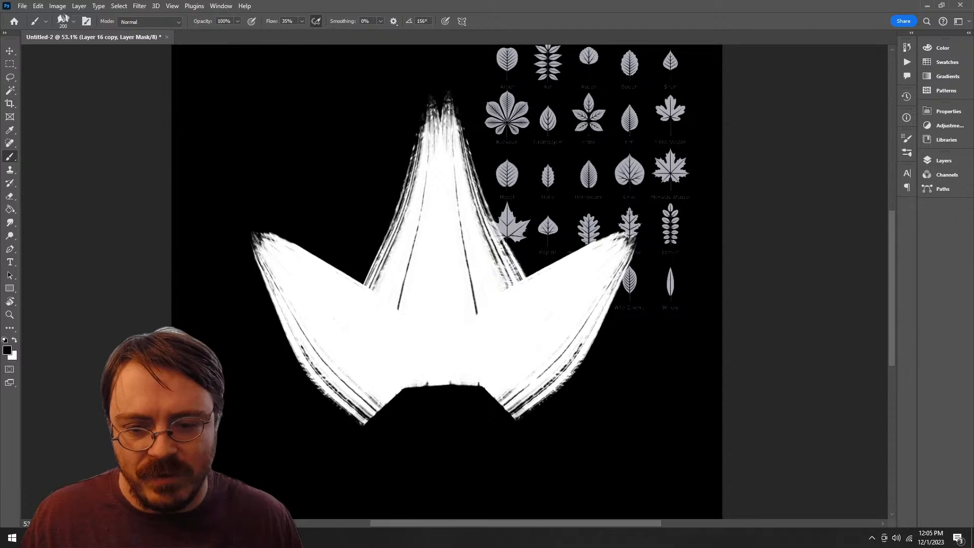
mouse_move(518, 413)
mouse_down()
mouse_move(373, 388)
mouse_move(350, 421)
mouse_up()
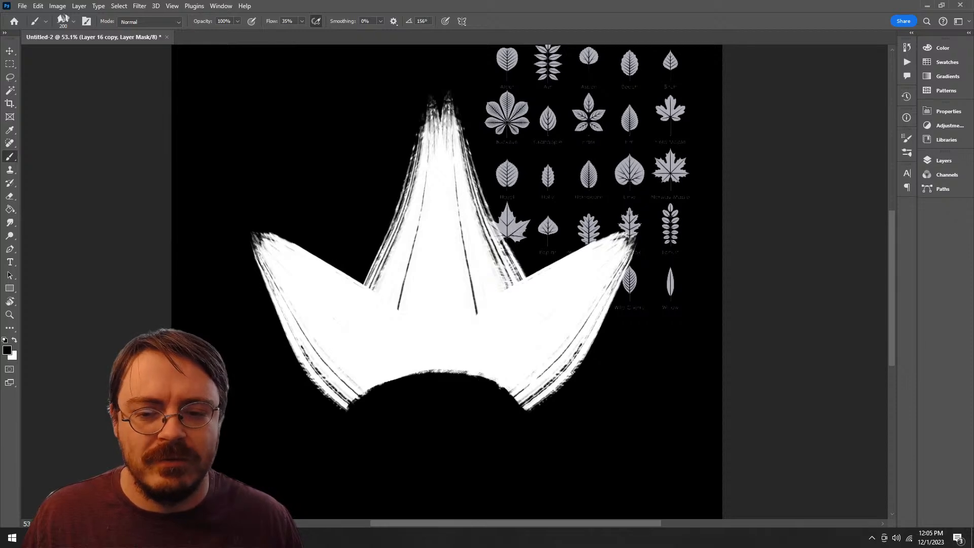
key(ctrl)
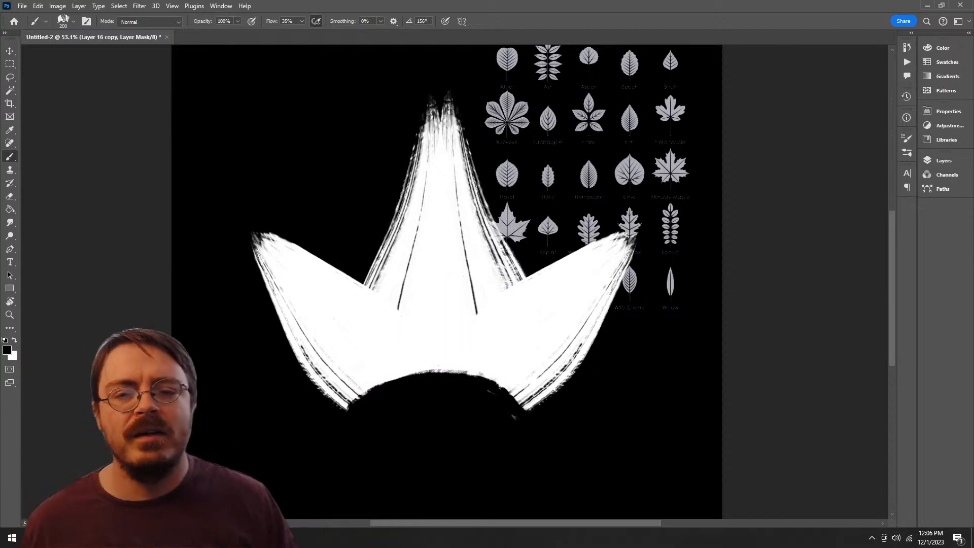
Step: Move the masked leaf down and left of the Plane leaf in the reference, and examine that leaf up close
key(v)
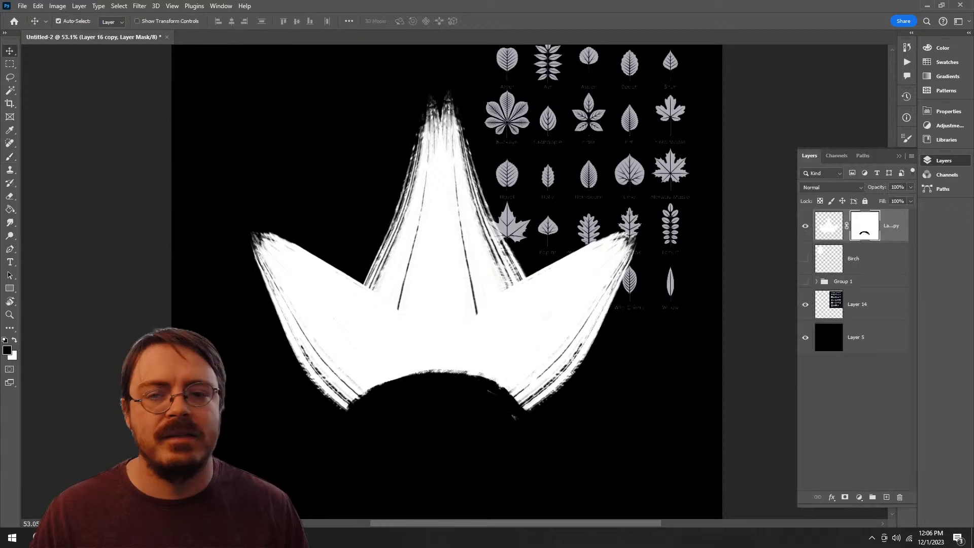
drag(490, 298, 393, 341)
key(z)
drag(507, 233, 528, 259)
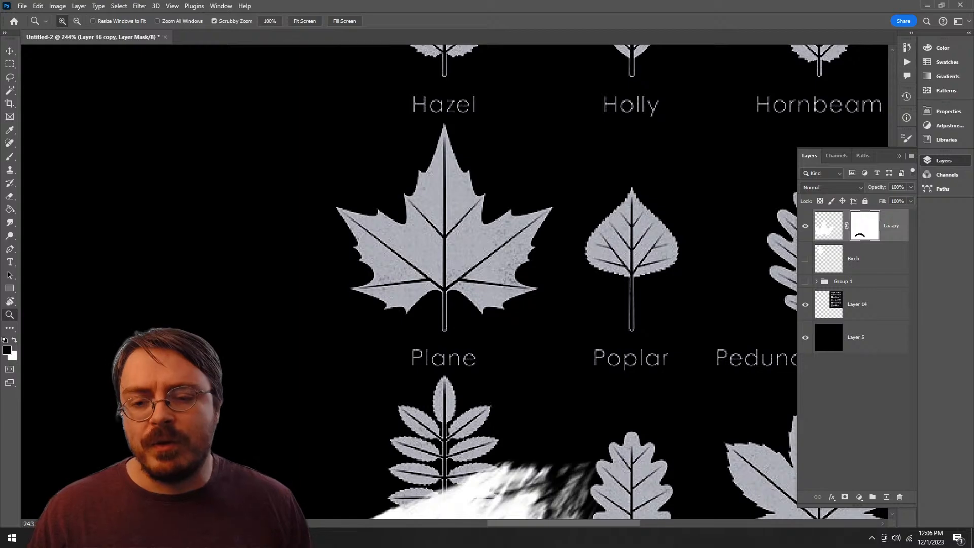
key(ctrl+0)
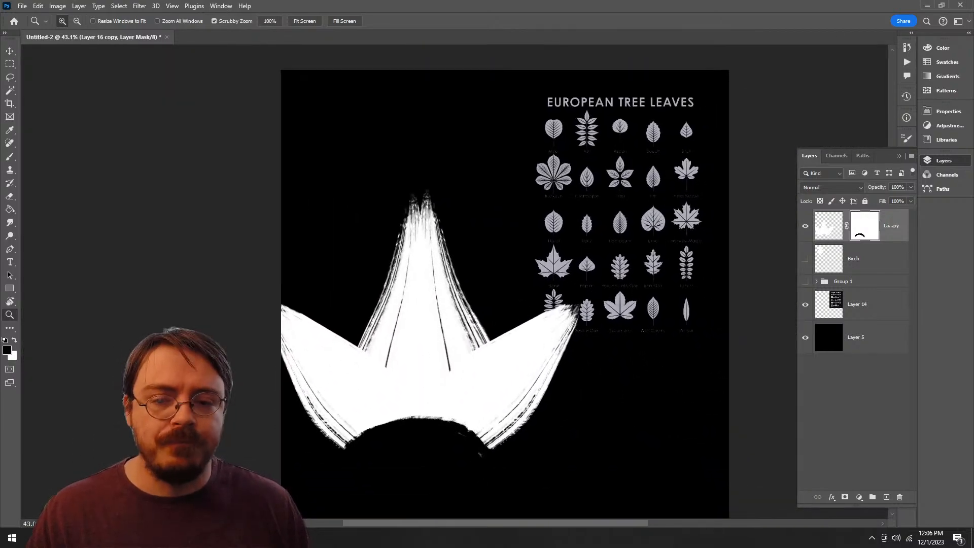
key(v)
drag(452, 342, 483, 315)
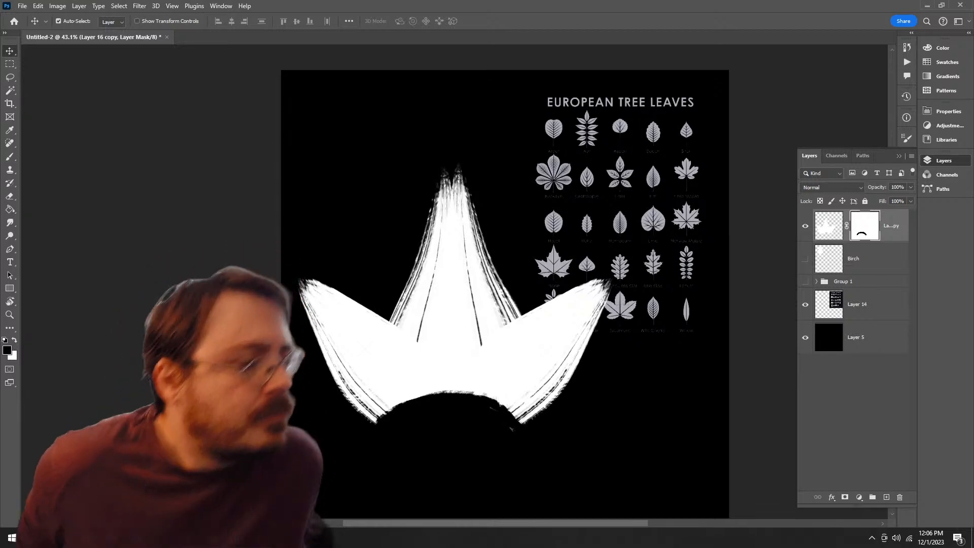
Step: Select the Brush Pen Dry Wow 3 brush at 62 px, test a mask stroke across the leaf, and undo it
key(b)
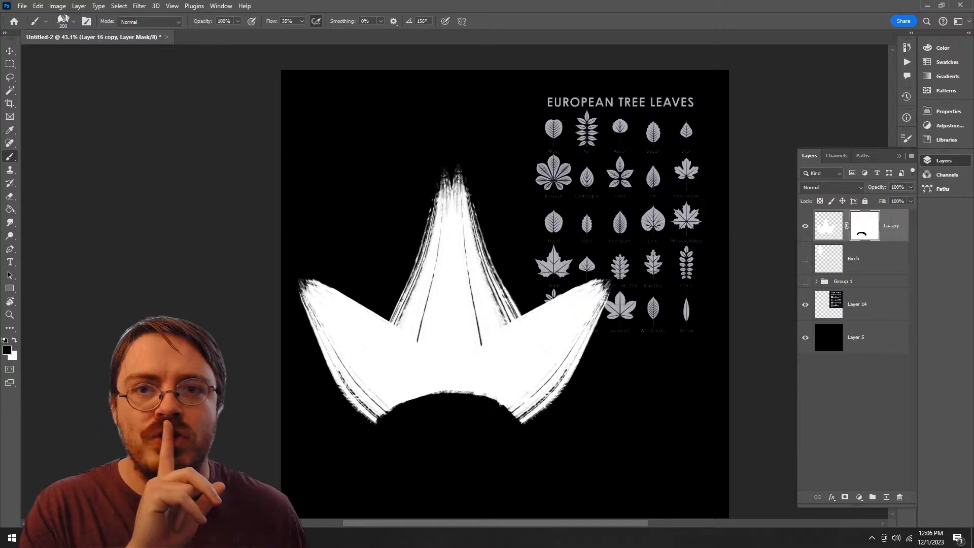
right_click(433, 324)
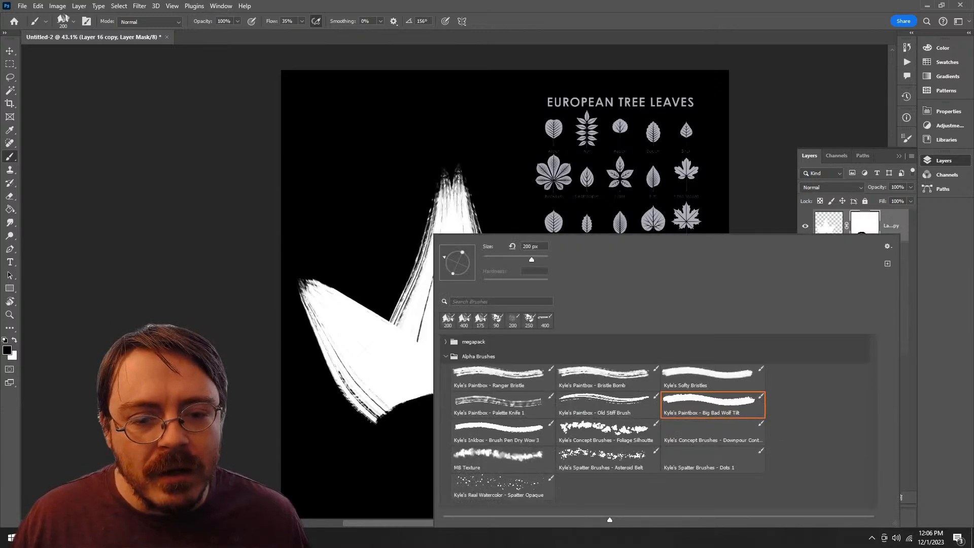
click(503, 432)
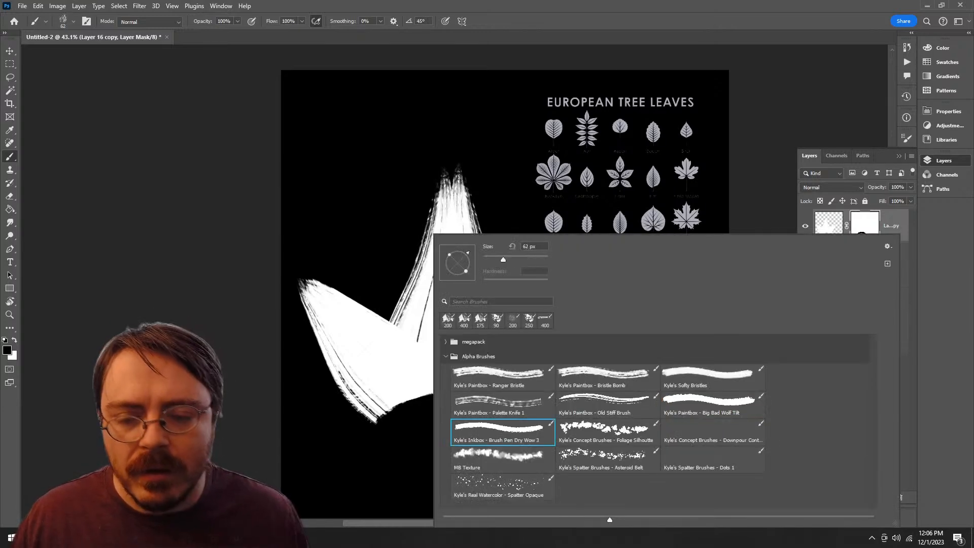
drag(326, 285, 500, 332)
key(ctrl+z)
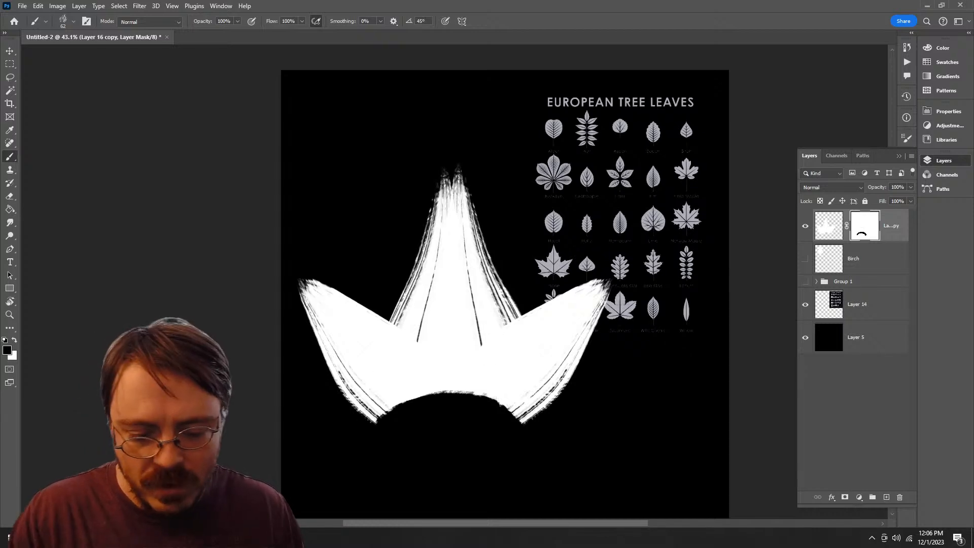
Step: Enlarge the brush to 200 px and mask a small notch into the right lobe's tip
key(bracketright)
key(bracketright)
key(bracketright)
key(bracketright)
key(bracketright)
key(bracketright)
click(603, 284)
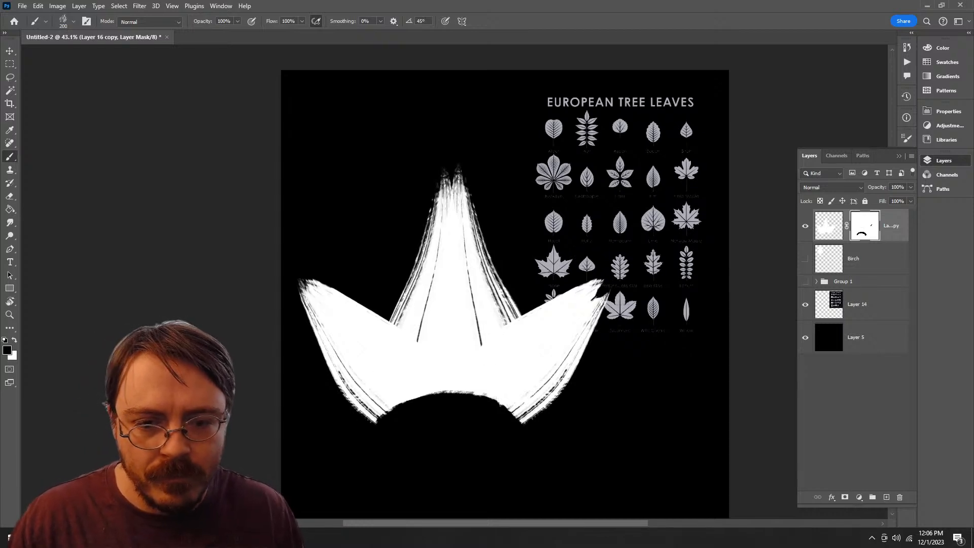
key(ctrl+z)
drag(608, 292, 560, 379)
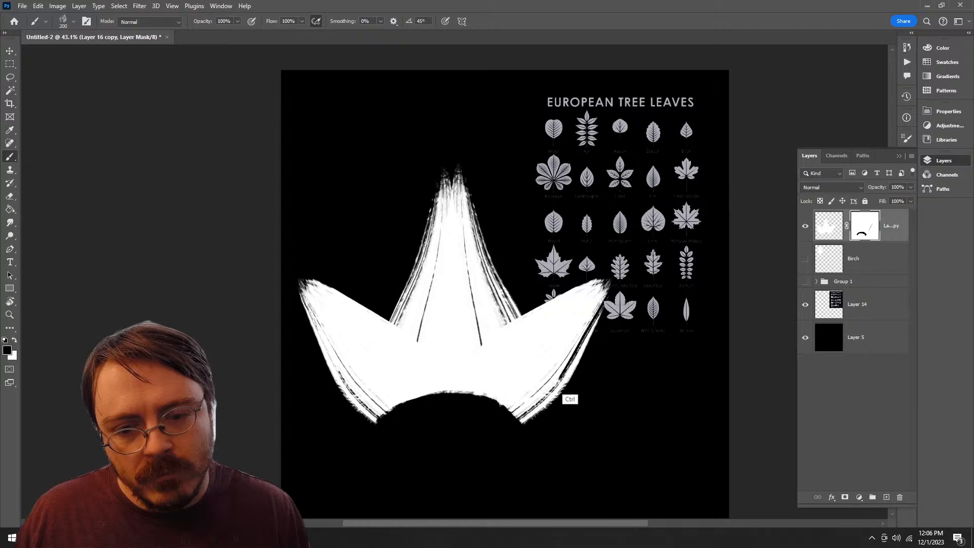
key(ctrl+z)
drag(588, 345, 524, 420)
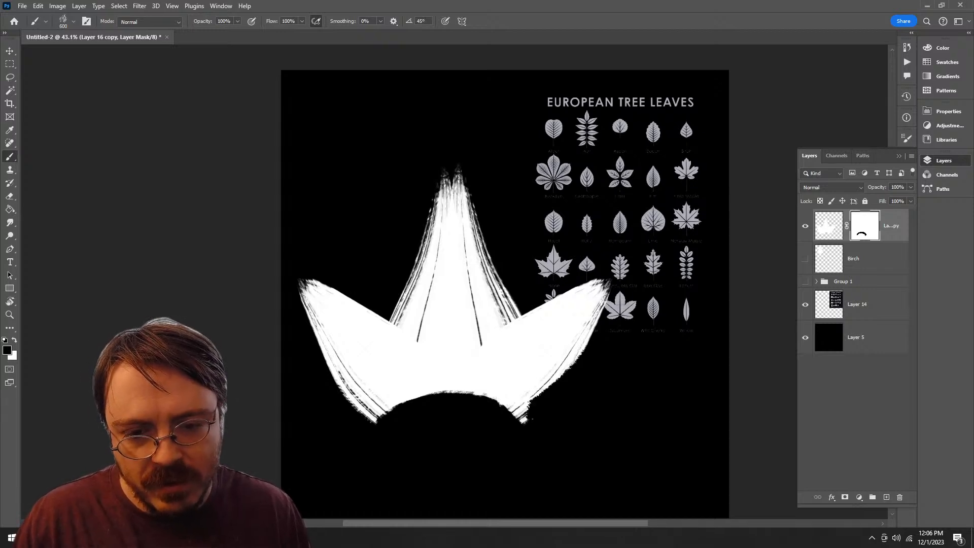
key(ctrl+z)
drag(600, 275, 553, 329)
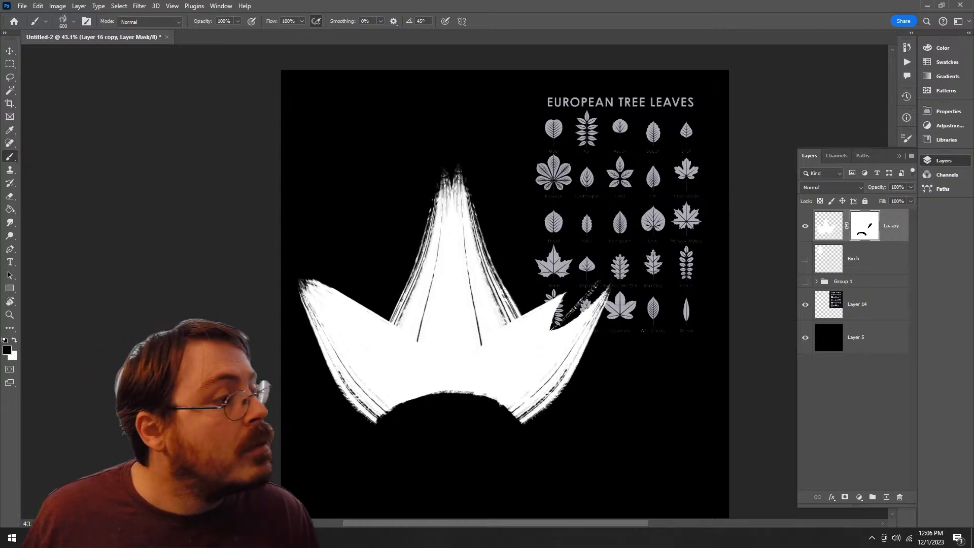
key(ctrl+z)
click(595, 286)
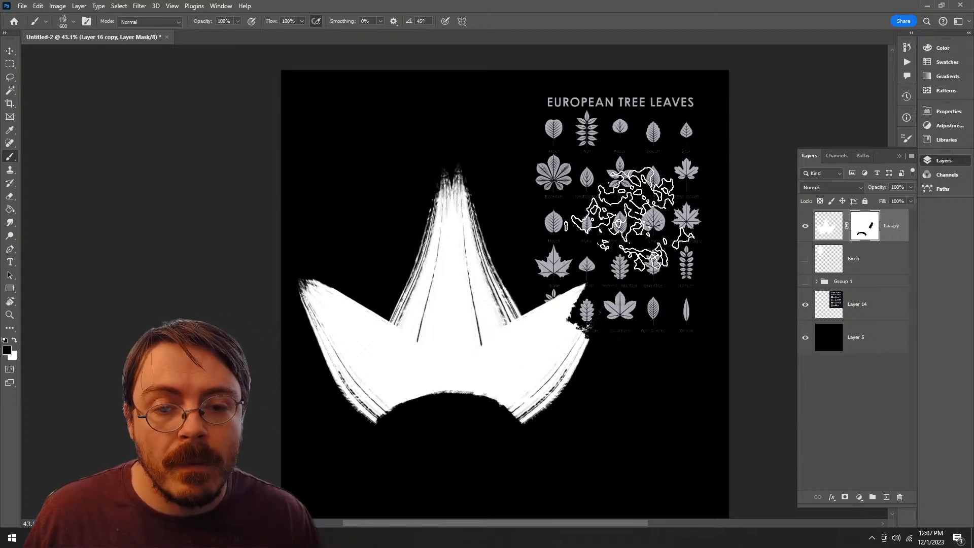
key(ctrl+z)
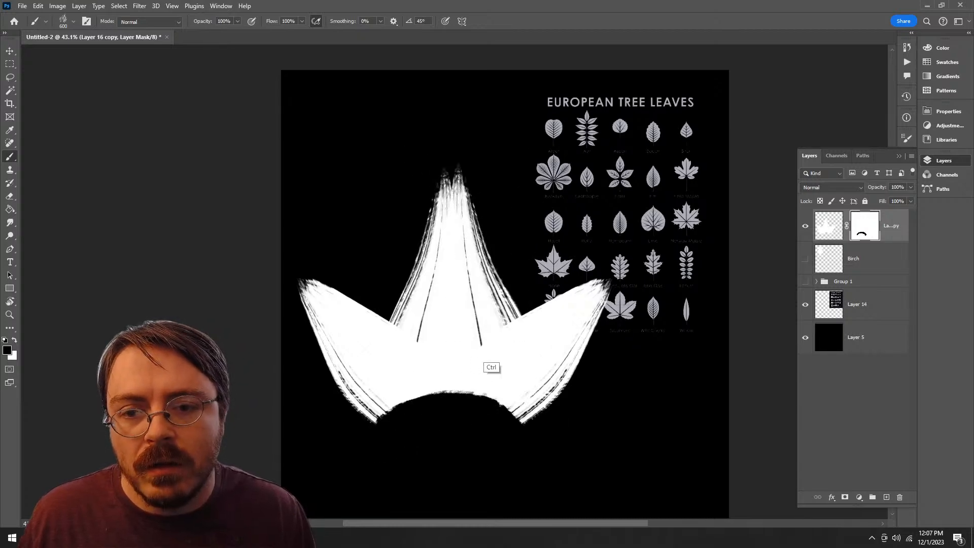
Step: Select the Kyle's Paintbox - Palette Knife 1 brush at 400 px and mask a rough edge down the central lobe's right side
right_click(469, 345)
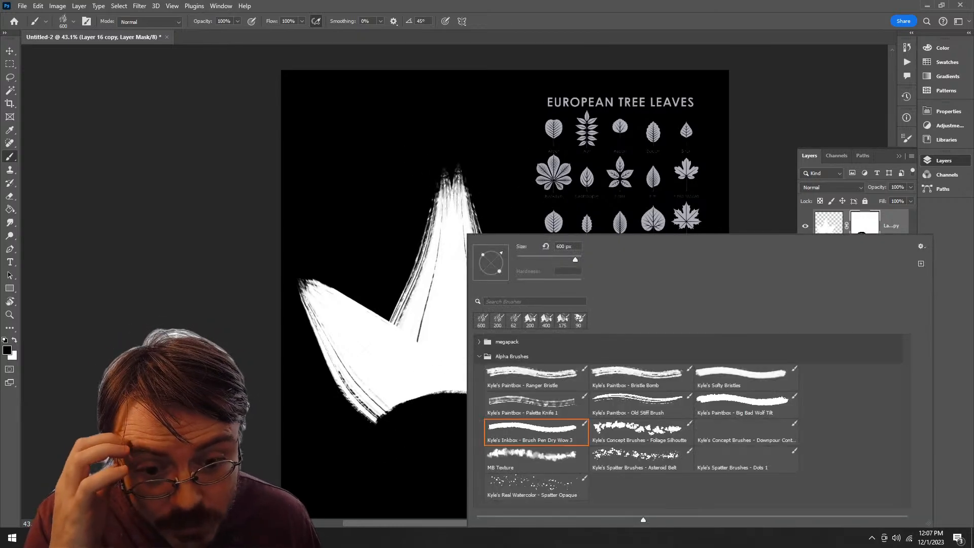
double_click(536, 404)
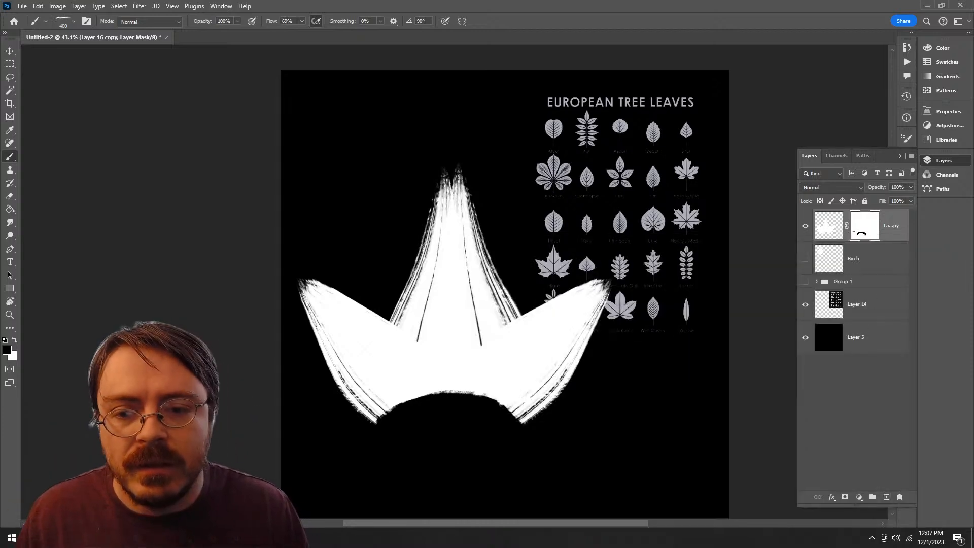
drag(459, 175, 482, 289)
key(ctrl+z)
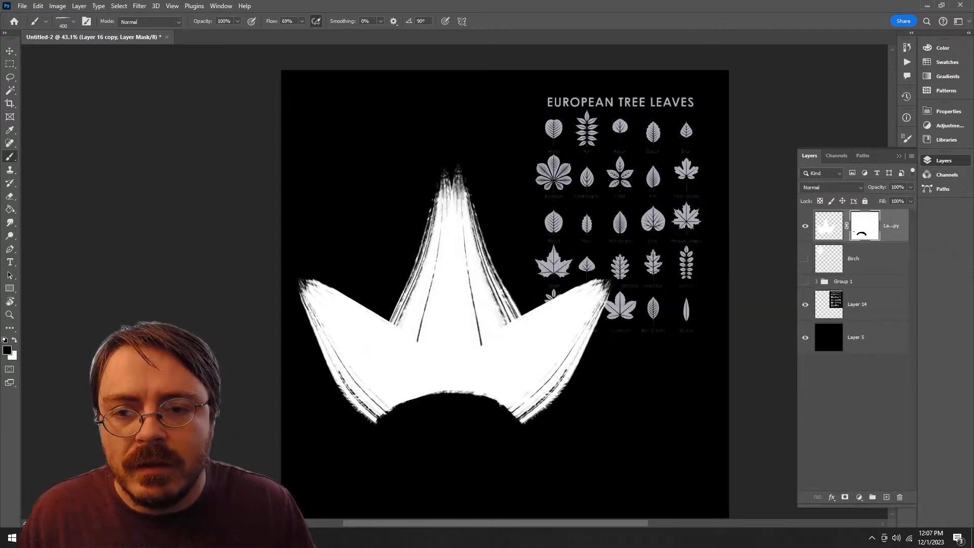
key(ctrl+z)
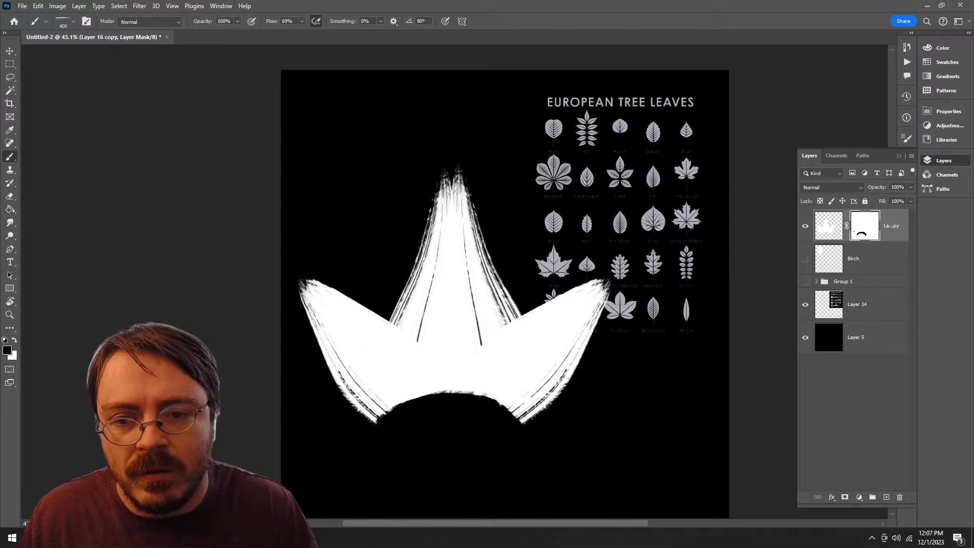
mouse_move(508, 303)
mouse_down()
mouse_move(462, 166)
mouse_move(470, 221)
mouse_move(506, 303)
mouse_up()
key(ctrl+z)
Step: Mask a streaky dry-brush edge along the right lobe's outer curve, from its base up to its tip
key(ctrl+z)
drag(462, 169, 514, 314)
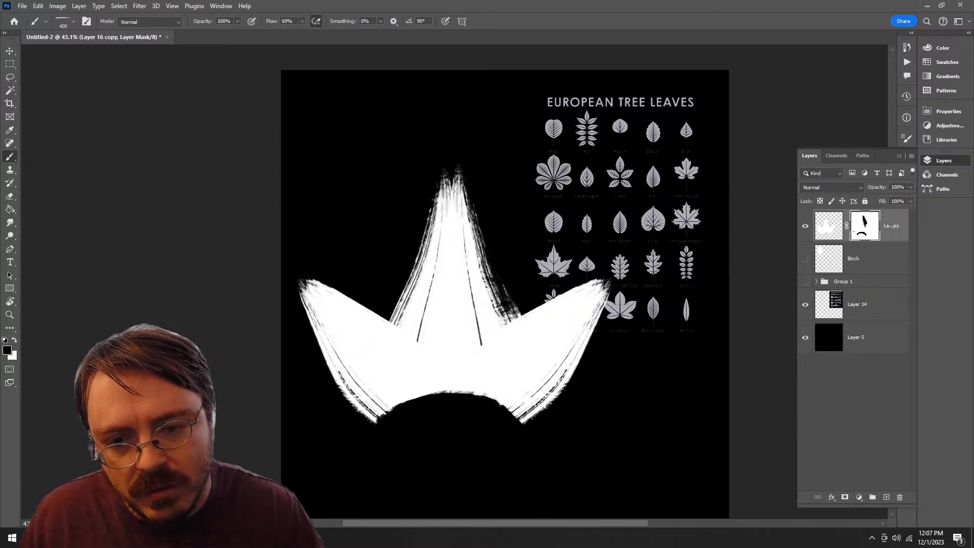
mouse_move(609, 290)
mouse_down()
mouse_move(522, 425)
mouse_move(577, 365)
mouse_up()
key(ctrl+z)
drag(522, 425, 612, 281)
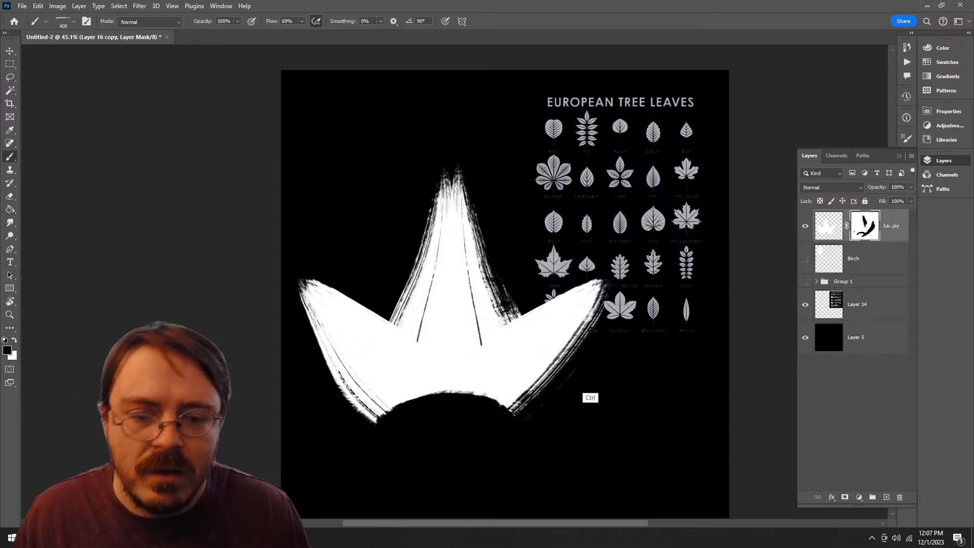
key(ctrl+z)
key(ctrl+z)
drag(522, 424, 611, 281)
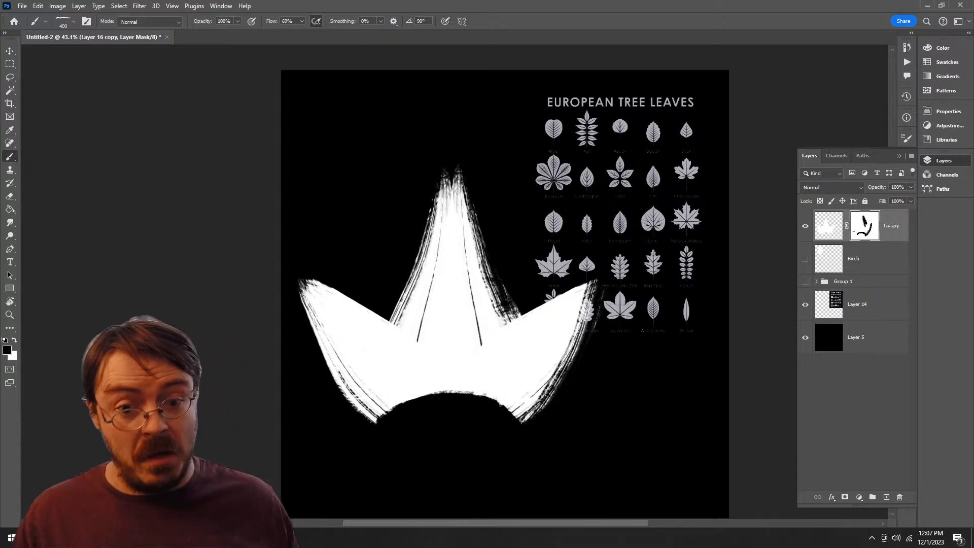
Step: Mask a matching streaky edge along the left lobe's outer curve towards its tip
key(r)
mouse_move(608, 280)
mouse_down()
mouse_move(571, 178)
mouse_move(406, 133)
mouse_move(356, 160)
mouse_up()
key(b)
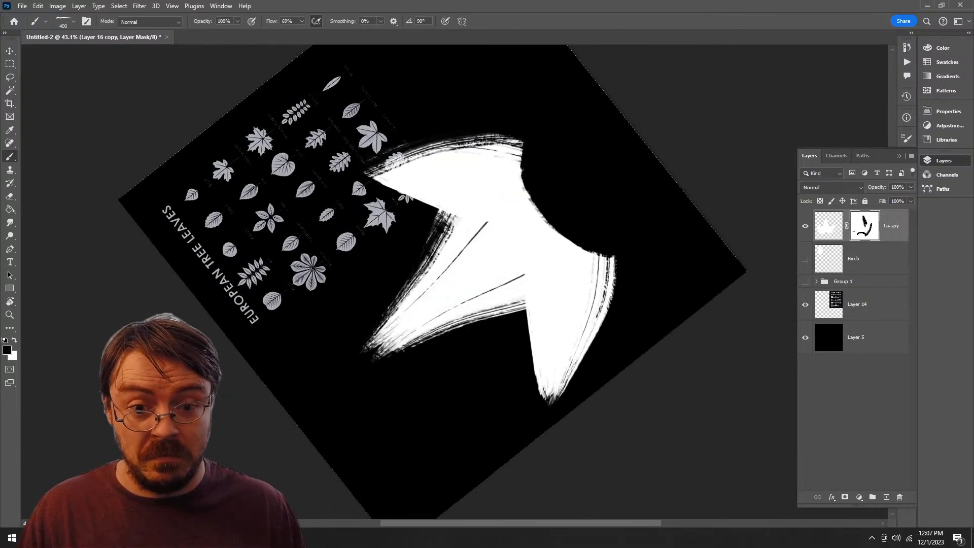
mouse_move(615, 256)
mouse_down()
mouse_move(596, 345)
mouse_move(553, 405)
mouse_up()
key(ctrl+z)
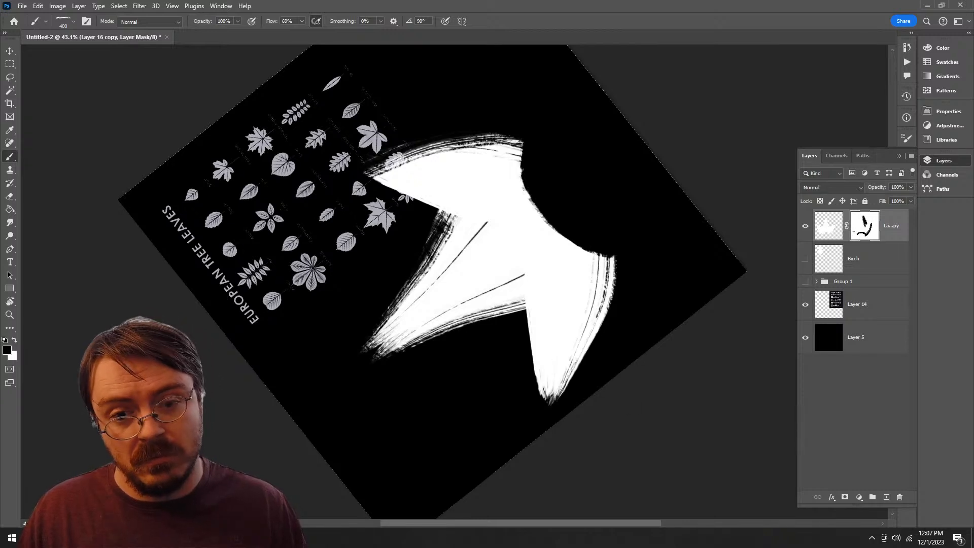
drag(614, 257, 550, 404)
key(ctrl+z)
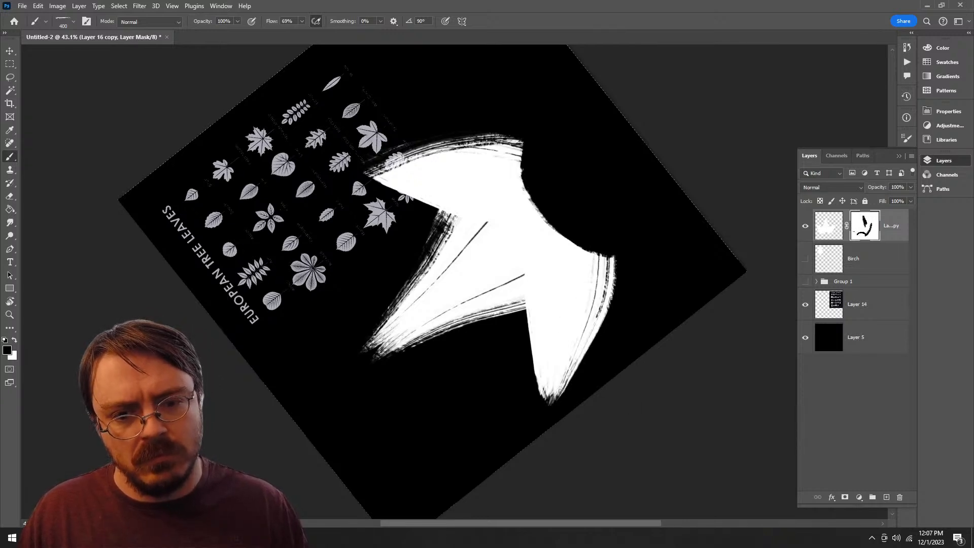
drag(611, 297, 546, 403)
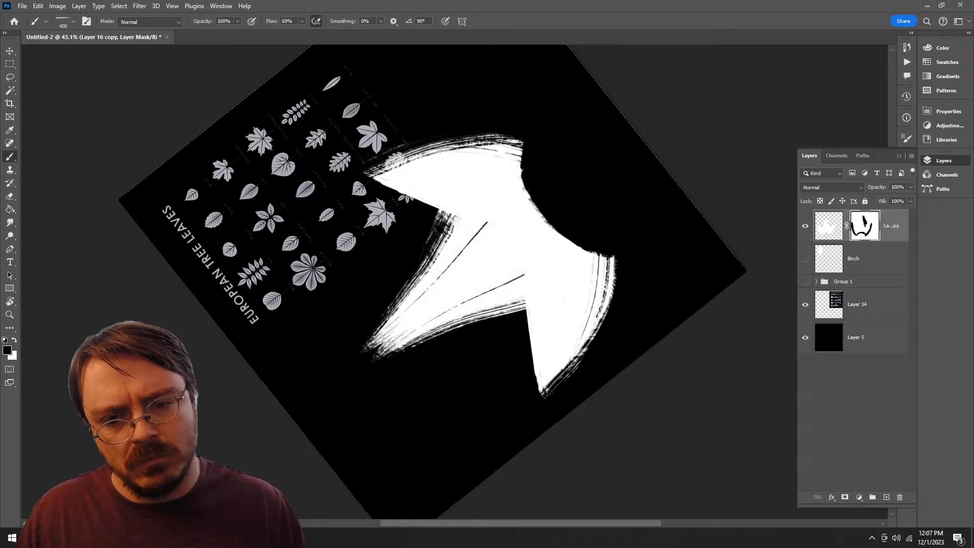
Step: Reduce the brush to 175 px and mask rough texture along the left lobe's upper edge, from tip to inner corner
mouse_move(589, 346)
mouse_down()
mouse_move(538, 398)
mouse_move(579, 210)
mouse_move(522, 154)
mouse_up()
key(r)
key(z)
drag(477, 196, 512, 203)
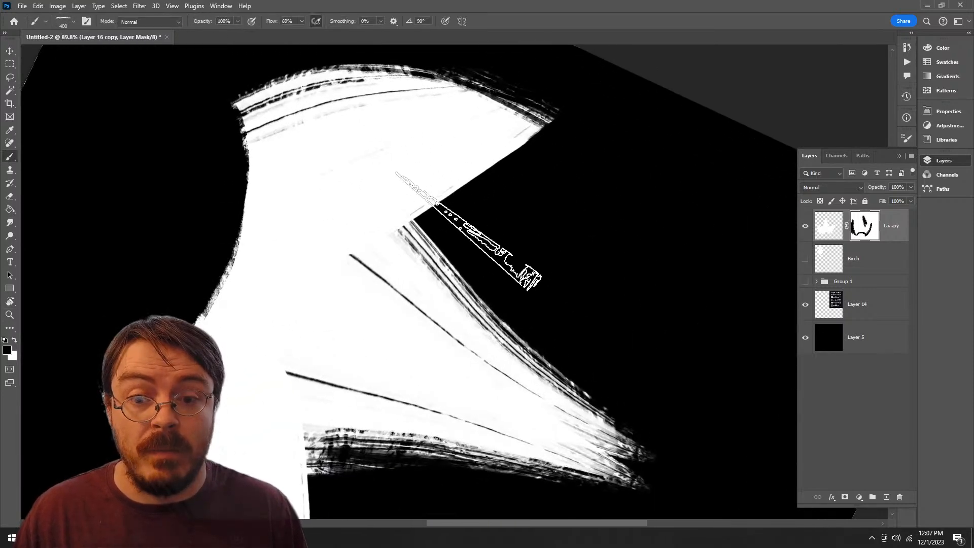
key(b)
drag(547, 125, 413, 213)
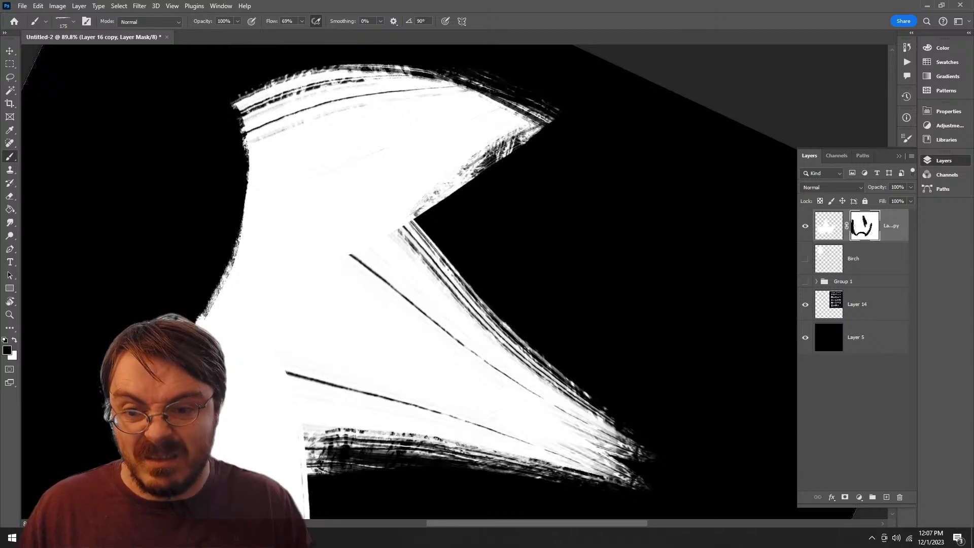
Step: Mask dry-brush texture along the central lobe's left edge, from the inner corner towards the tip
key(r)
mouse_move(512, 203)
mouse_down()
mouse_move(534, 225)
mouse_move(549, 309)
mouse_up()
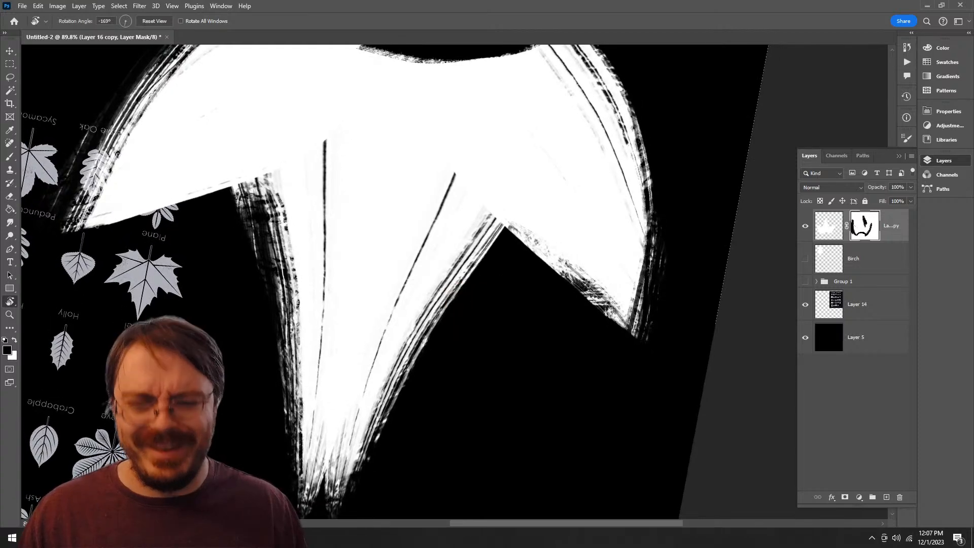
key(z)
mouse_move(446, 287)
mouse_down()
mouse_move(489, 288)
mouse_move(426, 289)
mouse_up()
key(b)
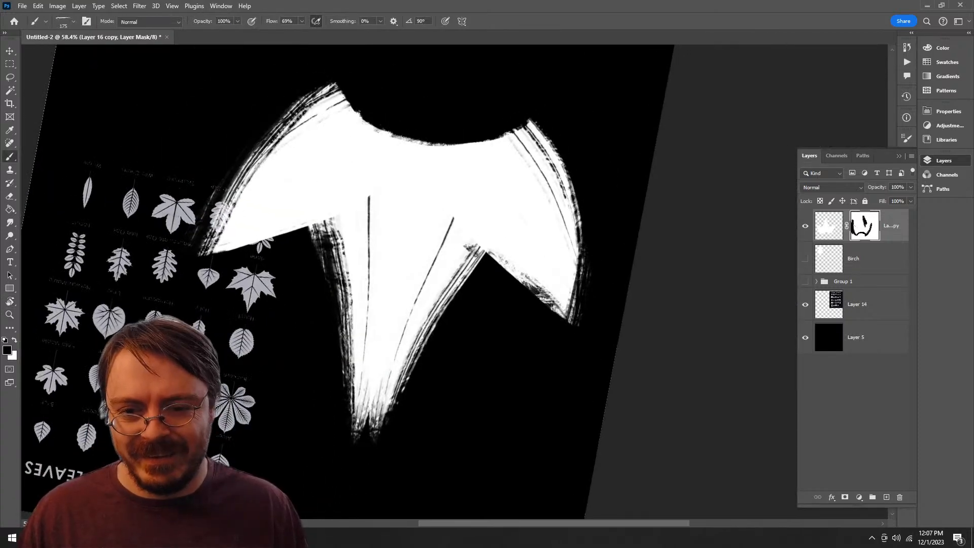
mouse_move(475, 251)
mouse_down()
mouse_move(406, 341)
mouse_move(393, 406)
mouse_up()
key(ctrl+z)
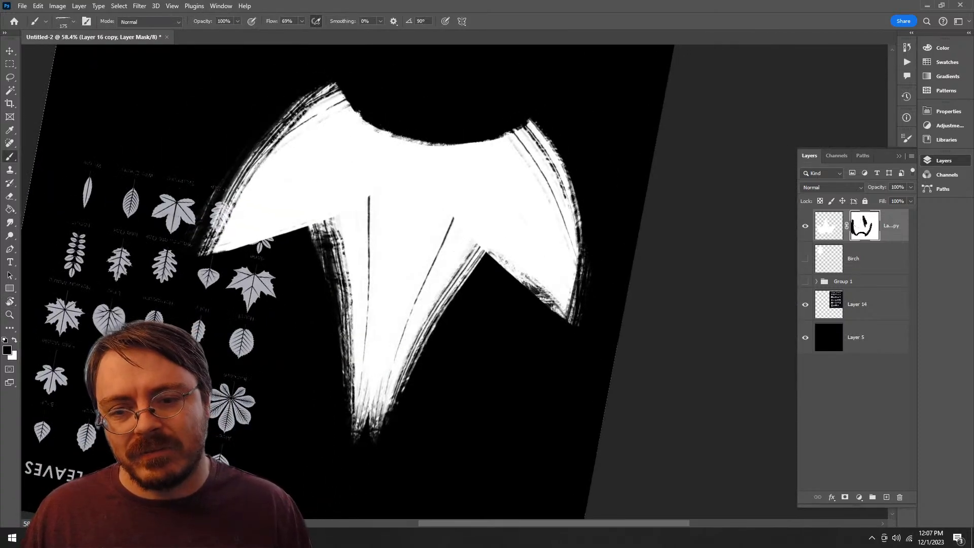
drag(479, 256, 388, 413)
drag(462, 248, 388, 411)
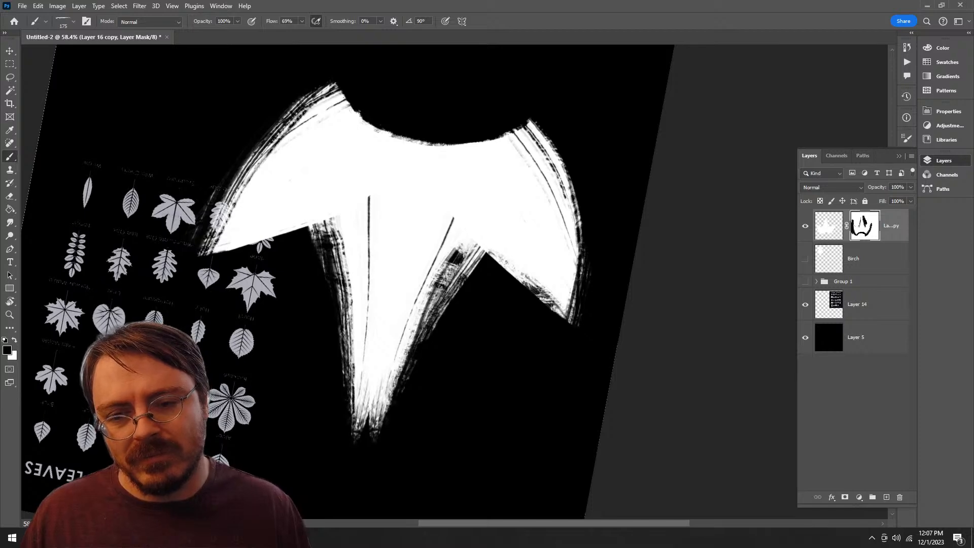
drag(476, 244, 435, 299)
Step: Paint white on the mask to restore the over-masked patch on the central lobe's lower left side
key(r)
drag(527, 355, 361, 235)
key(b)
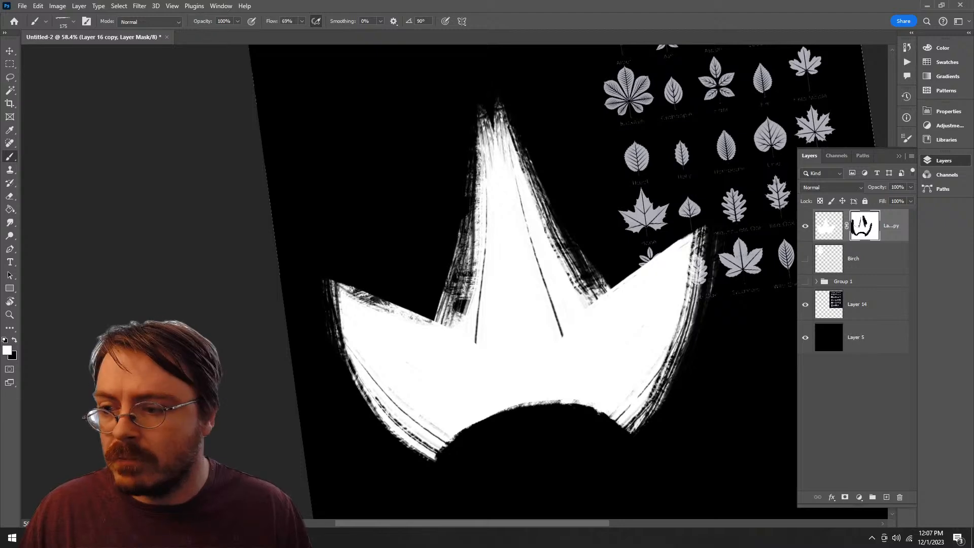
drag(459, 319, 475, 208)
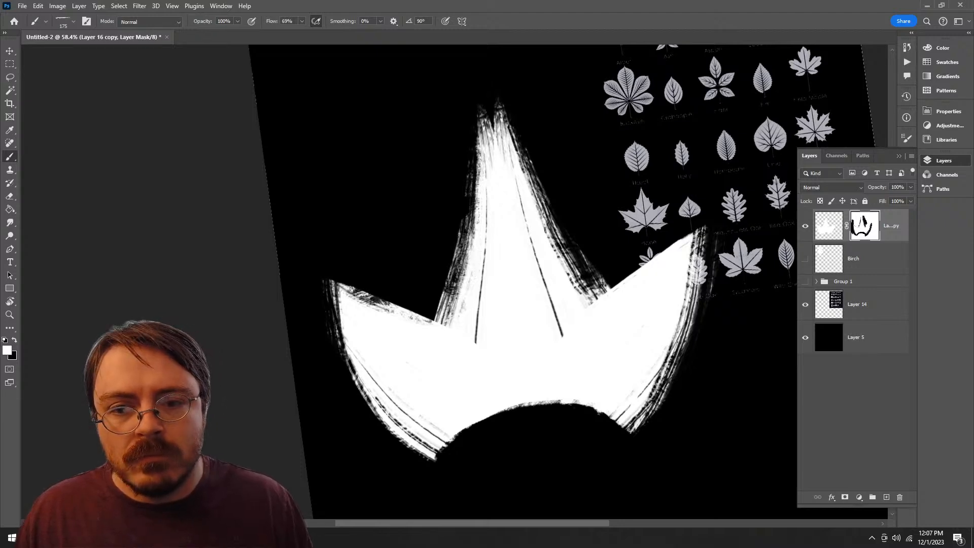
Step: Mask the right side of the central lobe's split tip with rough black brush texture
key(r)
drag(556, 156, 562, 287)
key(b)
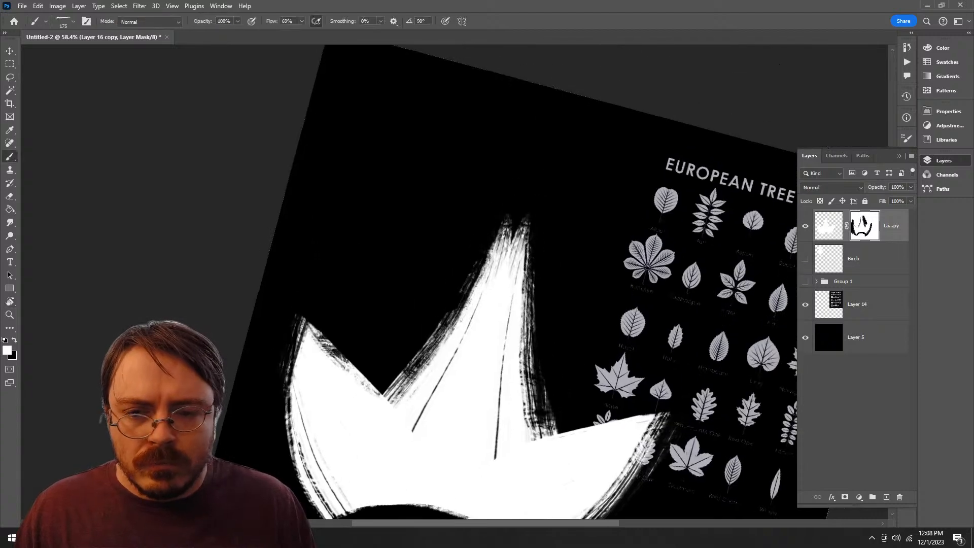
drag(520, 219, 522, 326)
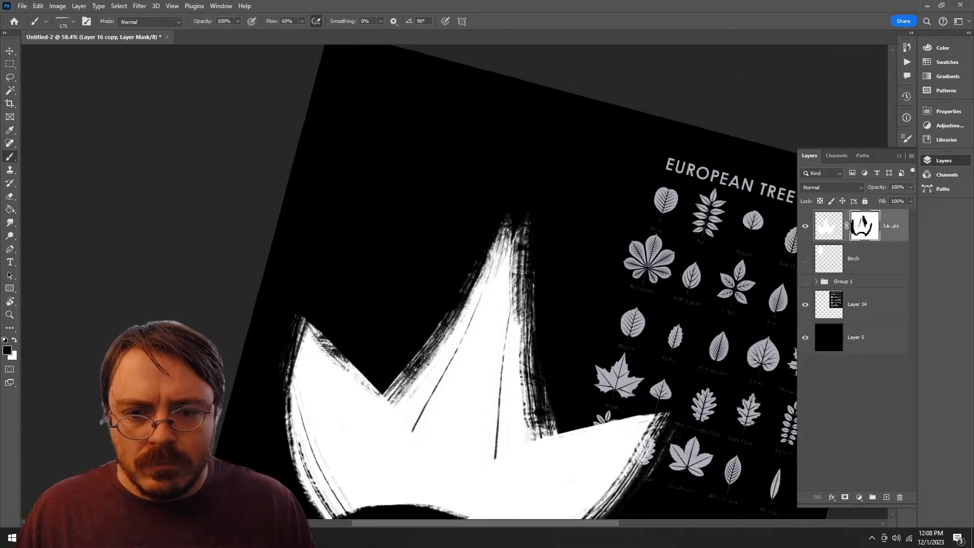
mouse_move(521, 269)
mouse_down()
mouse_move(524, 370)
mouse_move(451, 369)
mouse_move(512, 381)
mouse_move(502, 381)
mouse_up()
Step: Switch to the layer's artwork and paint white strokes that widen the central lobe's left and right sides
key(z)
click(828, 226)
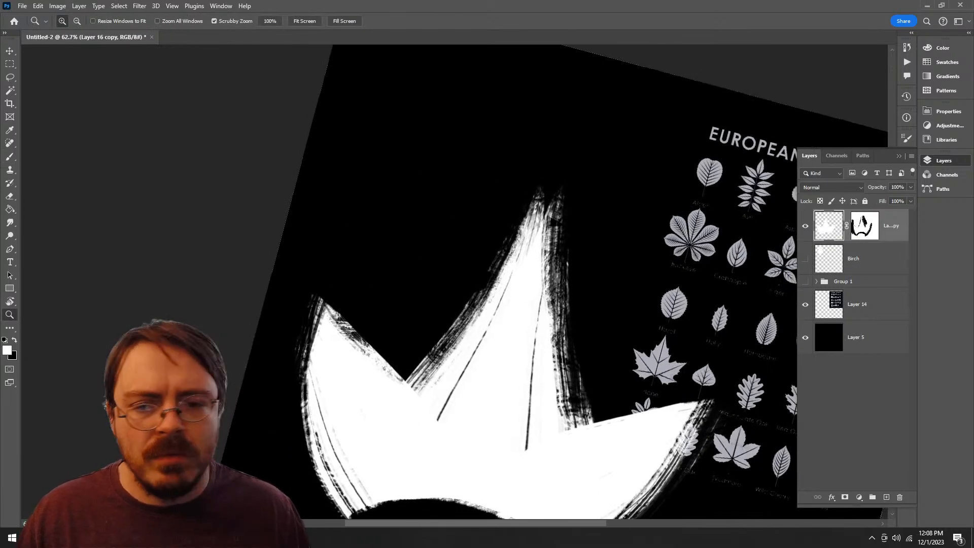
key(b)
mouse_move(491, 290)
mouse_down()
mouse_move(417, 385)
mouse_move(494, 270)
mouse_move(401, 381)
mouse_up()
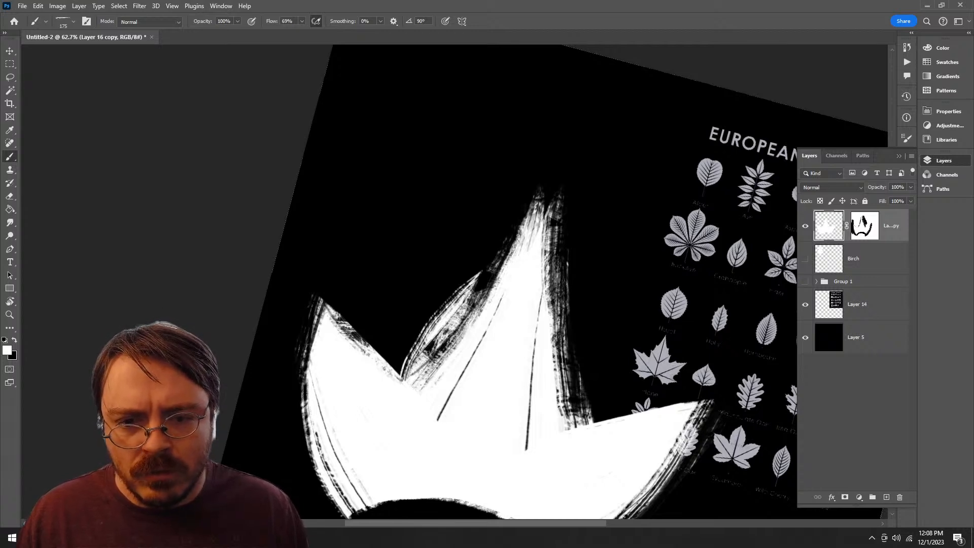
drag(506, 244, 410, 378)
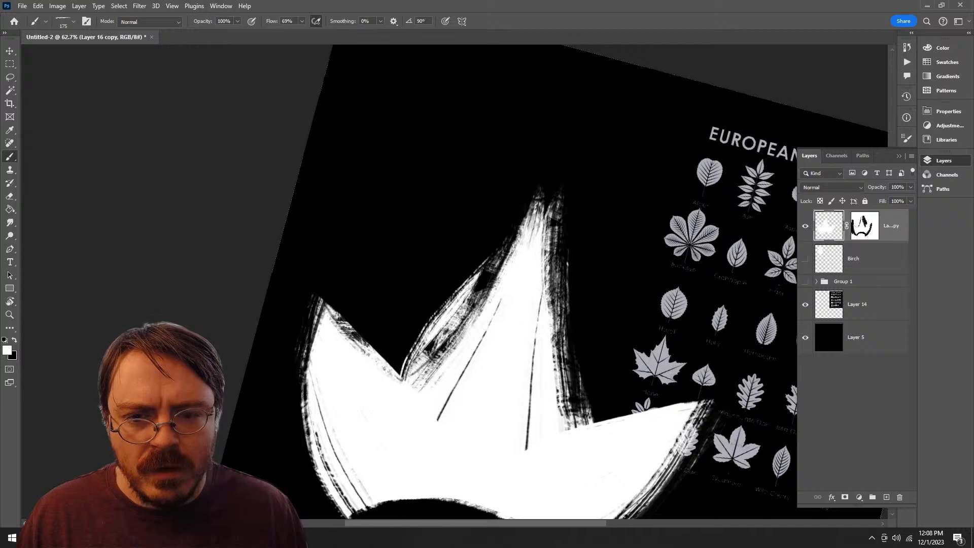
key(r)
mouse_move(538, 244)
mouse_down()
mouse_move(420, 197)
mouse_move(390, 217)
mouse_up()
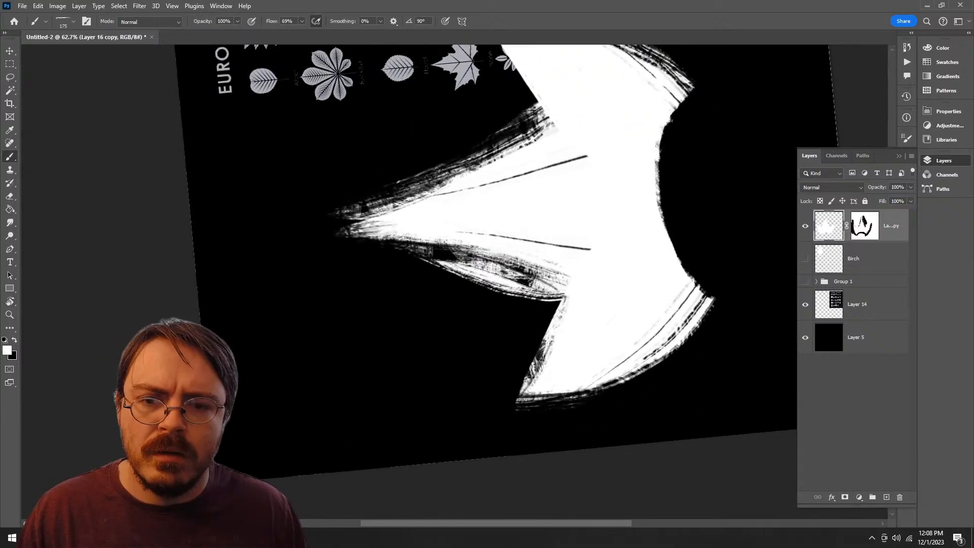
mouse_move(442, 181)
mouse_down()
mouse_move(547, 126)
mouse_move(503, 125)
mouse_move(443, 169)
mouse_up()
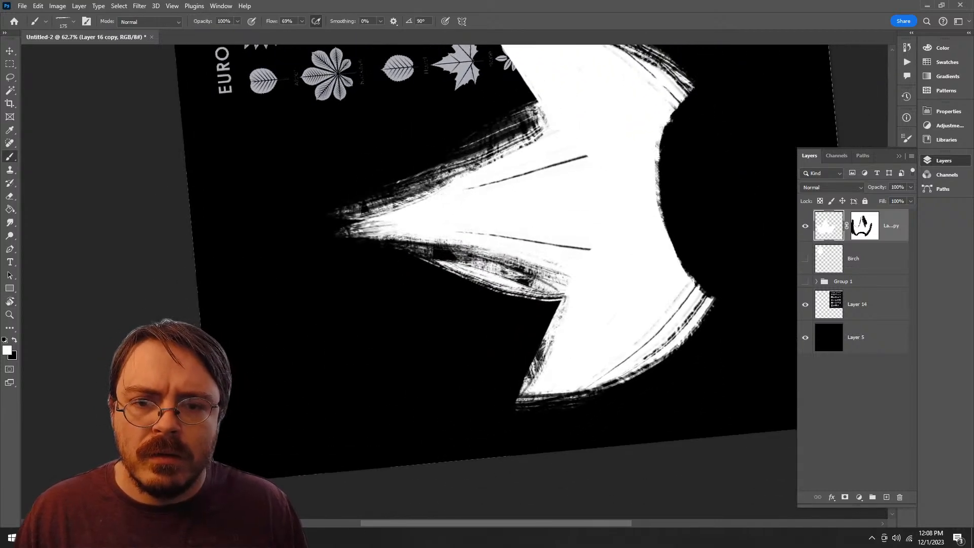
Step: Return to the layer mask and paint away the dark gaps inside the central lobe's widened sides
click(864, 225)
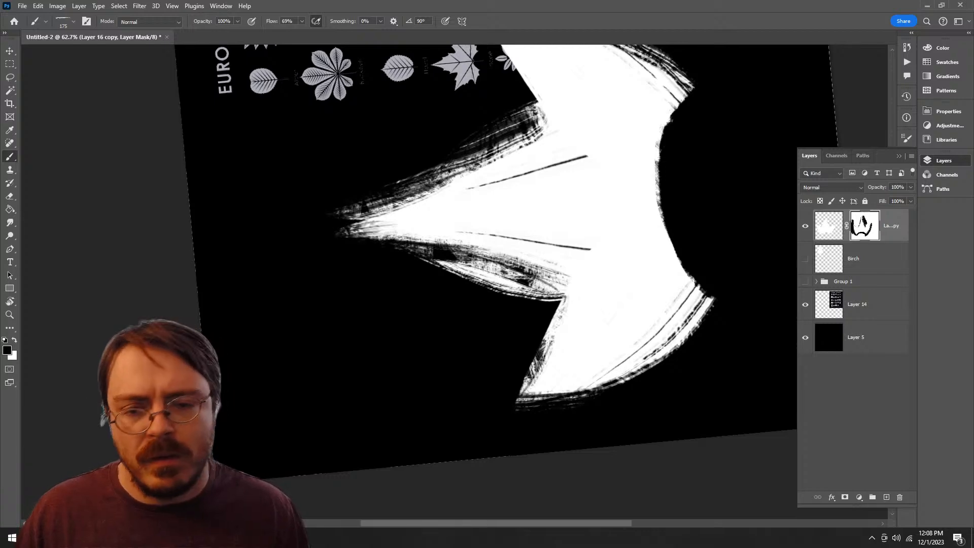
key(r)
drag(446, 203, 508, 266)
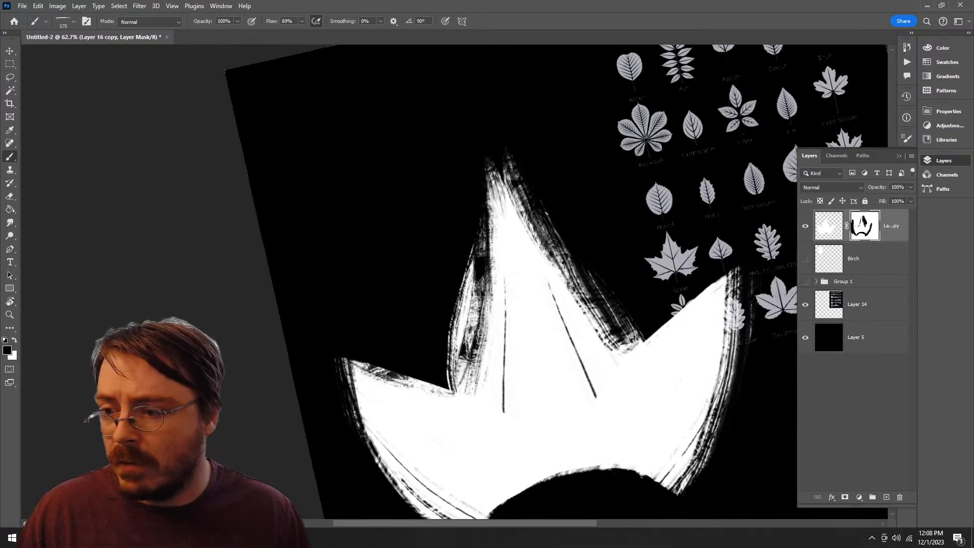
mouse_move(475, 391)
mouse_down()
mouse_move(484, 256)
mouse_move(463, 365)
mouse_move(479, 246)
mouse_move(498, 199)
mouse_move(469, 197)
mouse_move(376, 248)
mouse_up()
key(r)
mouse_move(401, 202)
mouse_down()
mouse_move(473, 95)
mouse_move(398, 214)
mouse_up()
mouse_move(432, 141)
mouse_down()
mouse_move(393, 215)
mouse_move(442, 130)
mouse_up()
key(r)
mouse_move(550, 301)
mouse_down()
mouse_move(373, 325)
mouse_move(393, 413)
mouse_move(348, 402)
mouse_up()
key(z)
drag(514, 323, 457, 325)
drag(456, 324, 406, 253)
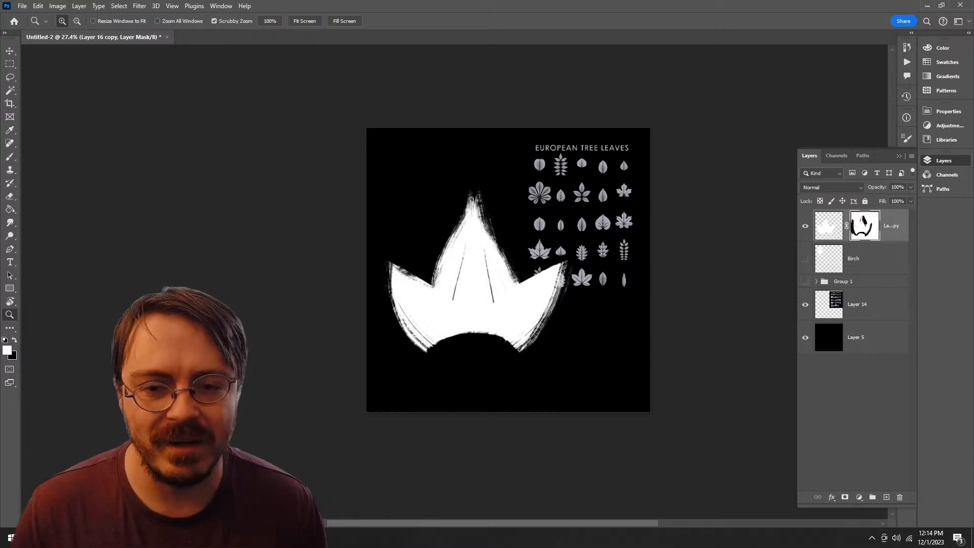
drag(463, 270, 506, 270)
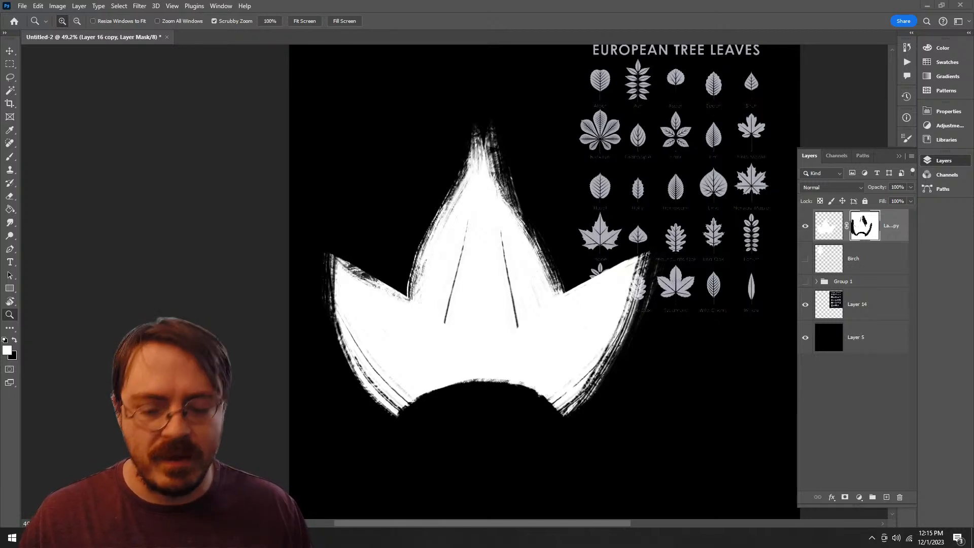
Step: Choose the Kyle's Paintbox - Bristle Bomb brush
click(652, 336)
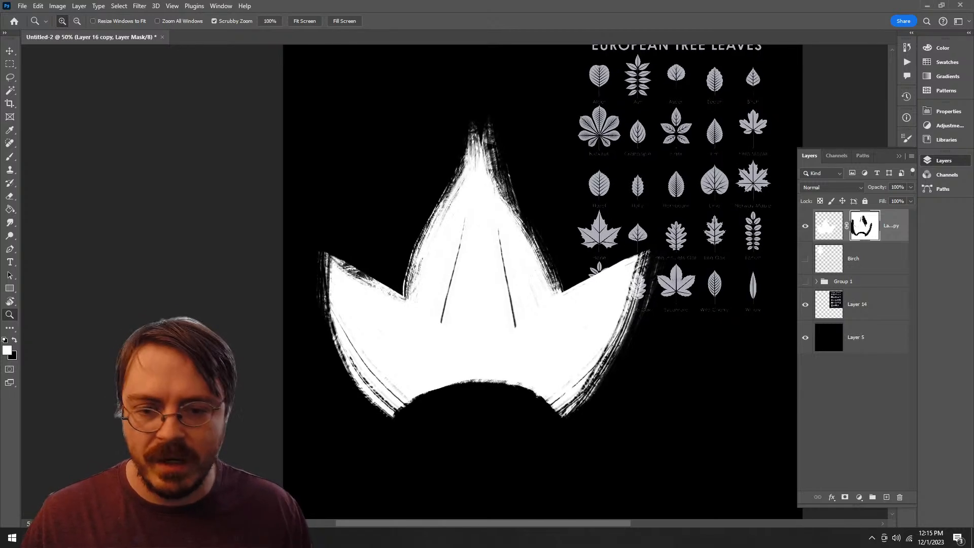
key(b)
right_click(509, 234)
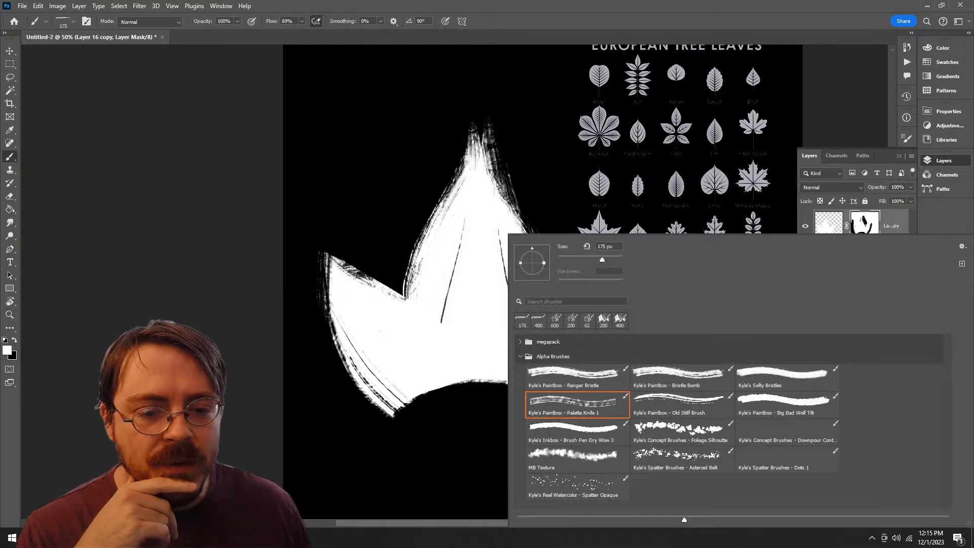
click(682, 378)
key(Return)
drag(507, 382, 488, 392)
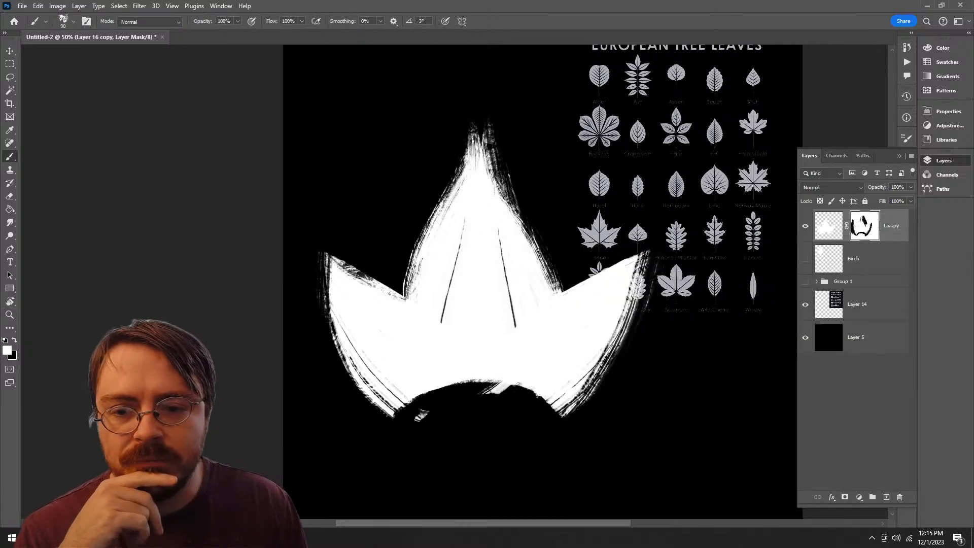
mouse_move(405, 396)
mouse_down()
mouse_move(423, 416)
mouse_move(528, 426)
mouse_up()
key(ctrl+z)
key(ctrl+z)
click(828, 226)
drag(435, 451, 416, 428)
key(ctrl+z)
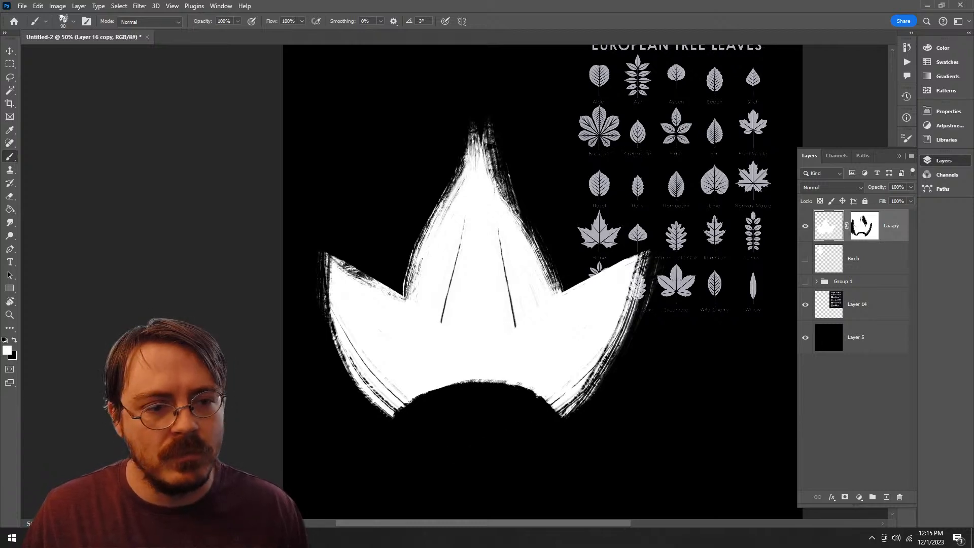
Step: Return to the layer mask and paint a black midrib down the centre of the central lobe to its base
click(864, 226)
key(x)
drag(512, 373, 616, 293)
key(ctrl+z)
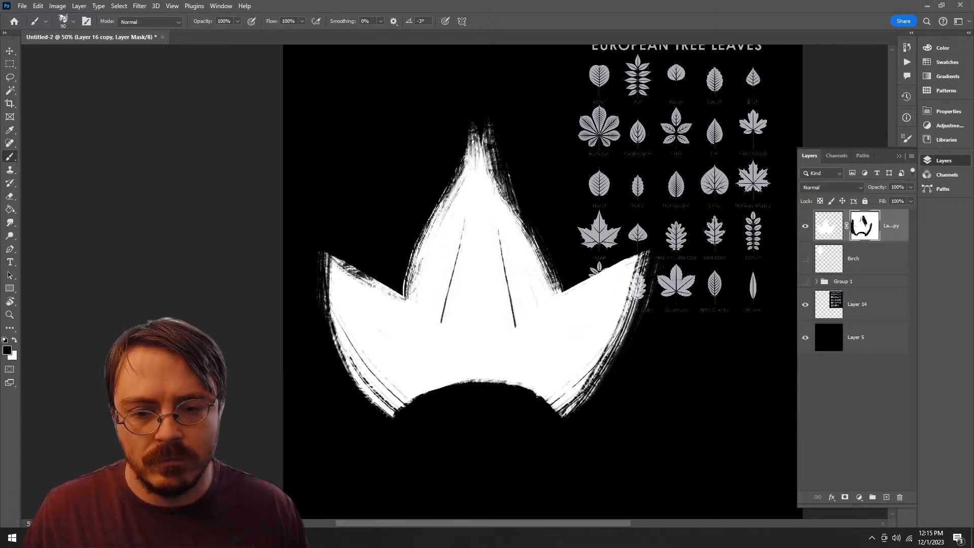
key(ctrl+shift+z)
key(ctrl+z)
drag(479, 178, 479, 518)
key(ctrl+z)
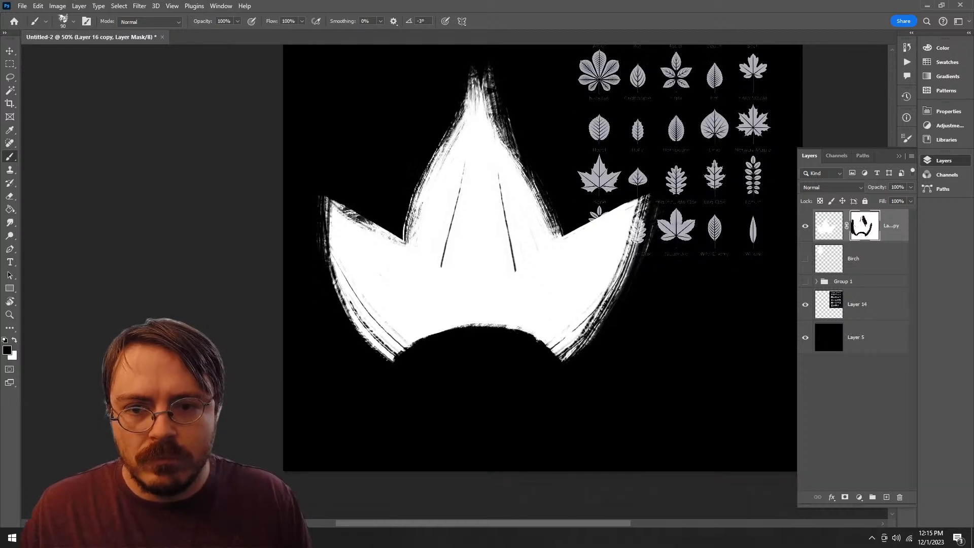
drag(479, 127, 477, 421)
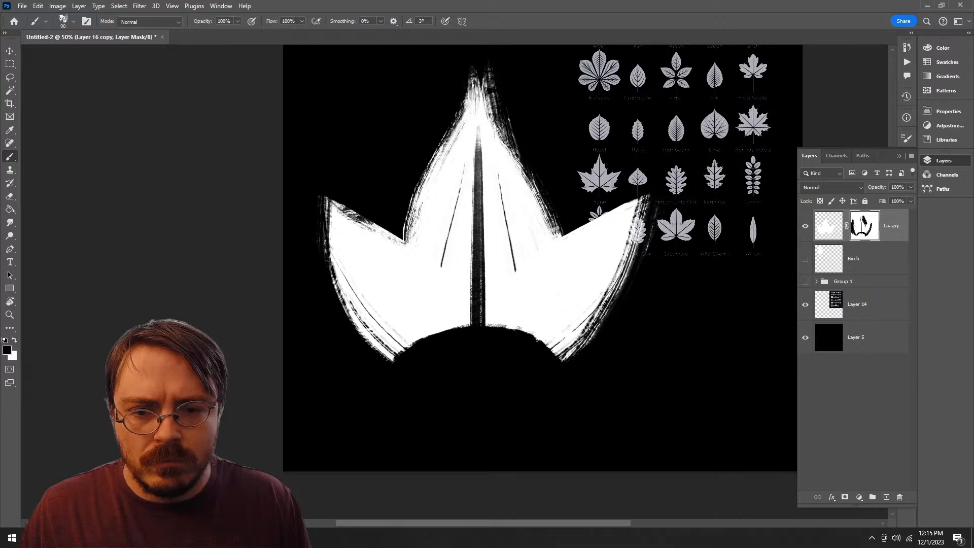
Step: Paint a curved black vein on the mask from near the right lobe's tip down to the leaf base
drag(597, 237, 525, 336)
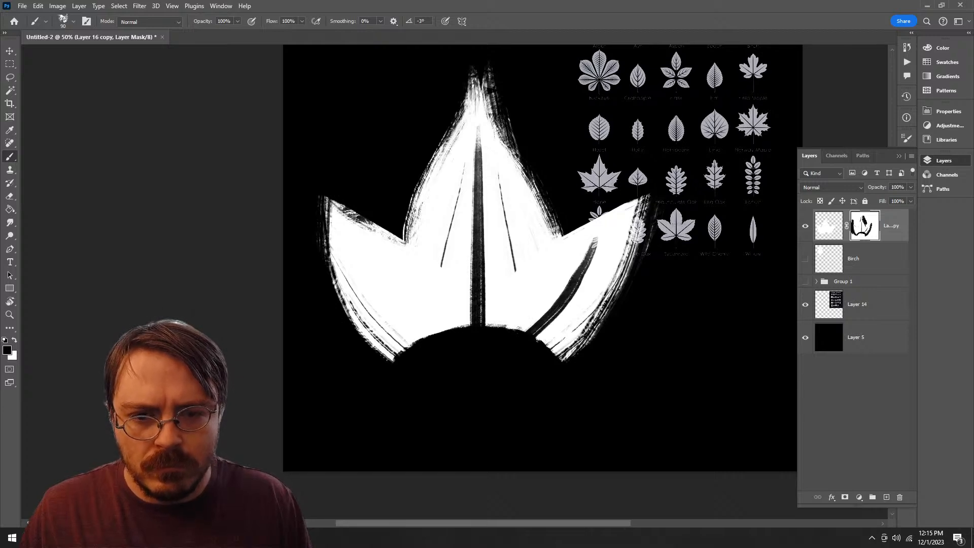
key(ctrl+z)
drag(602, 233, 522, 332)
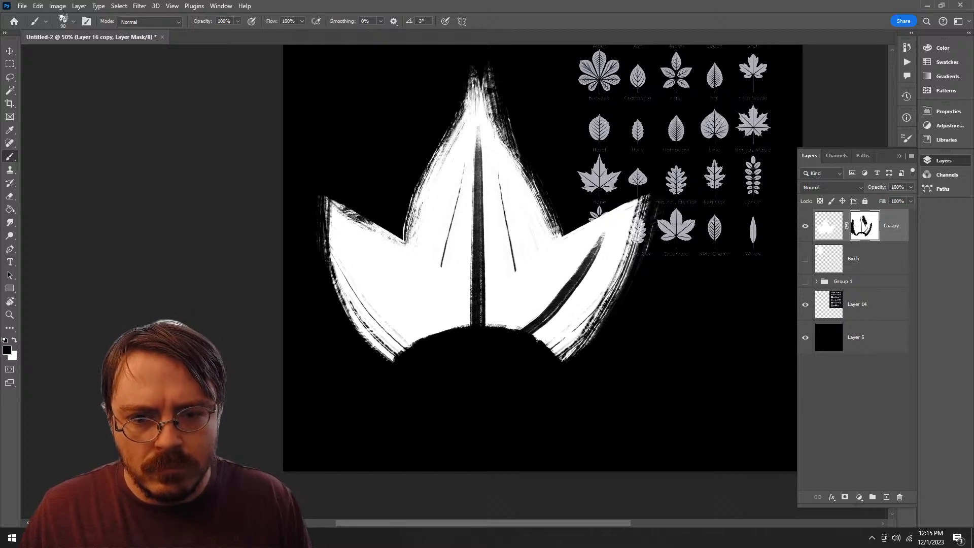
Step: Paint a curved black vein through the left lobe and thicken it with a 125 px brush
drag(360, 251, 444, 332)
drag(360, 252, 441, 332)
key(ctrl+z)
key(bracketright)
key(bracketright)
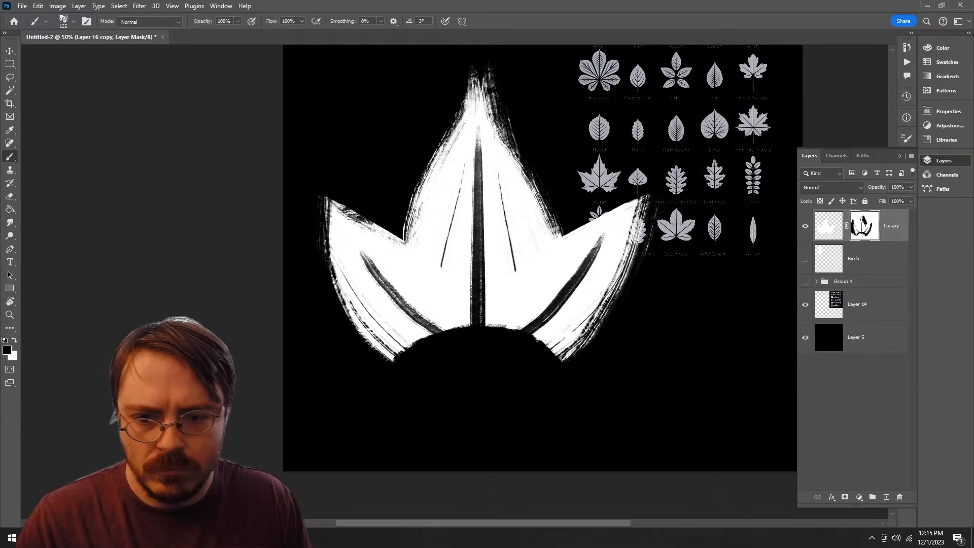
drag(356, 246, 436, 335)
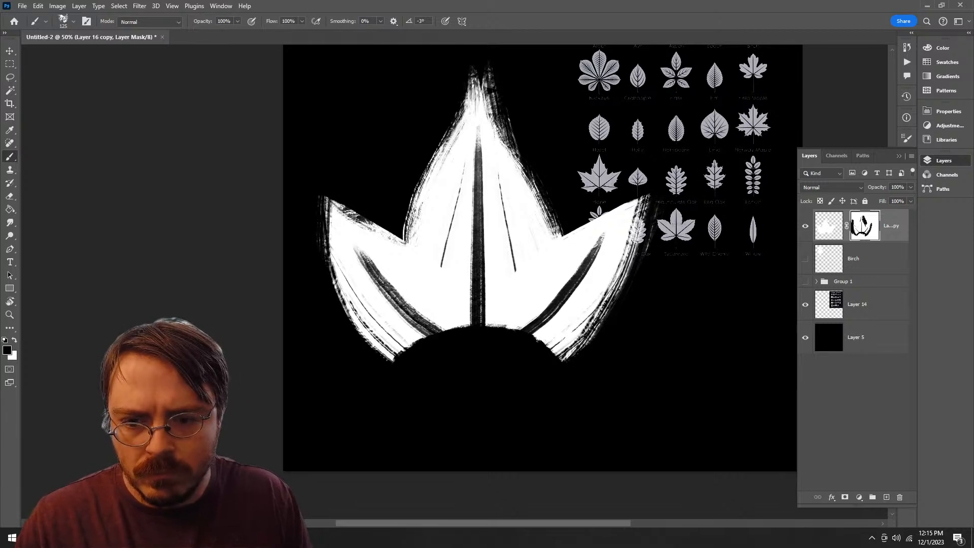
drag(384, 280, 442, 332)
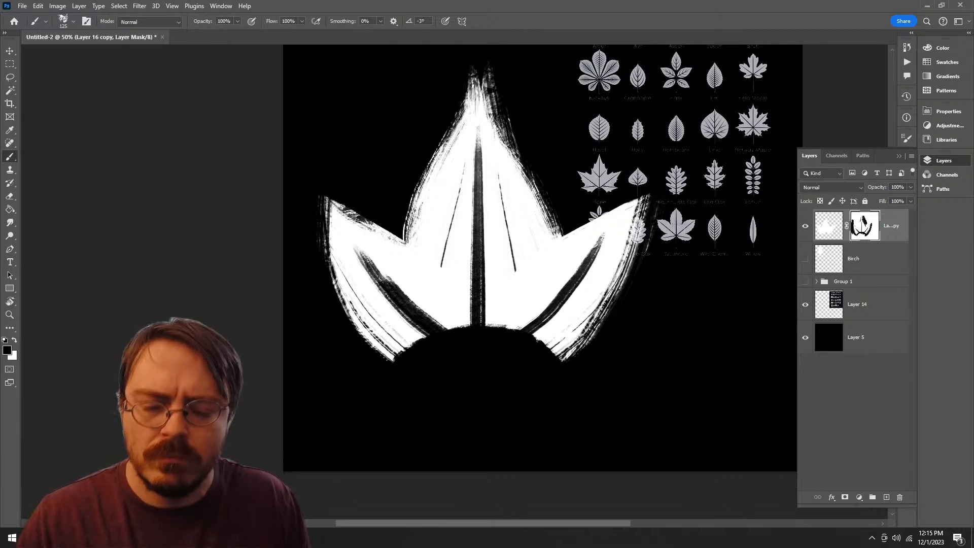
Step: Thicken the lower half of the central lobe's midrib with a black stroke on the mask
drag(478, 208, 477, 324)
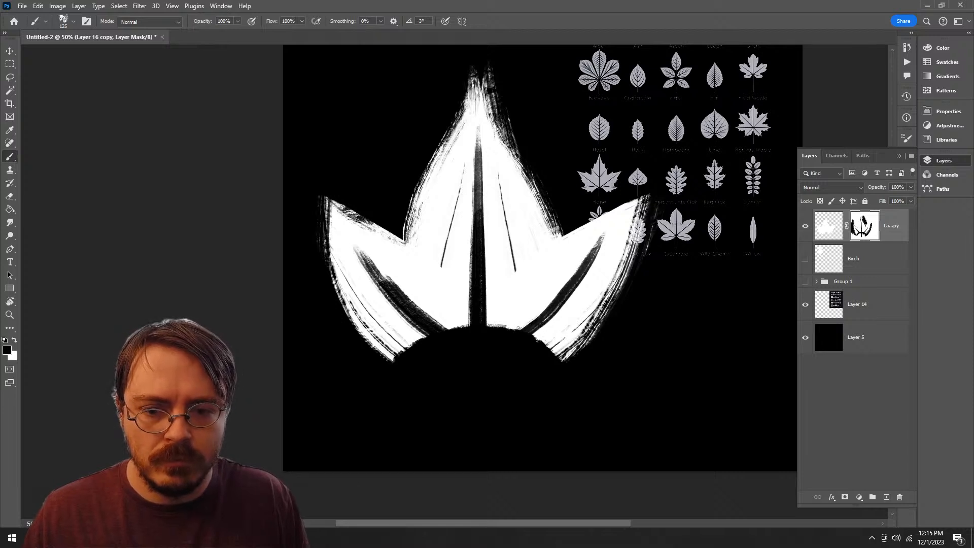
key(ctrl+z)
key(ctrl+shift+z)
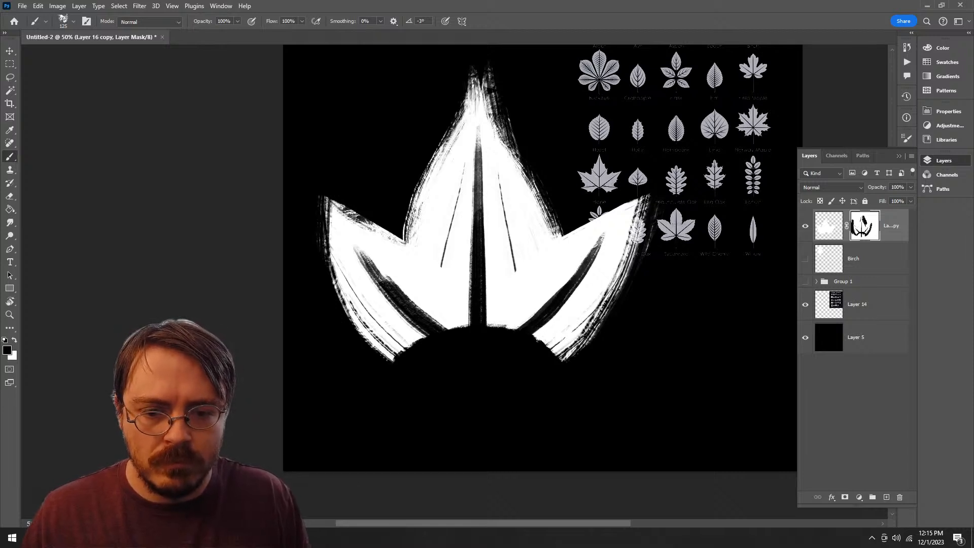
Step: Apply the layer mask to the lobed leaf's layer and show the Birch layer
key(ctrl+space)
mouse_move(542, 295)
mouse_down()
mouse_move(440, 299)
mouse_move(509, 298)
mouse_up()
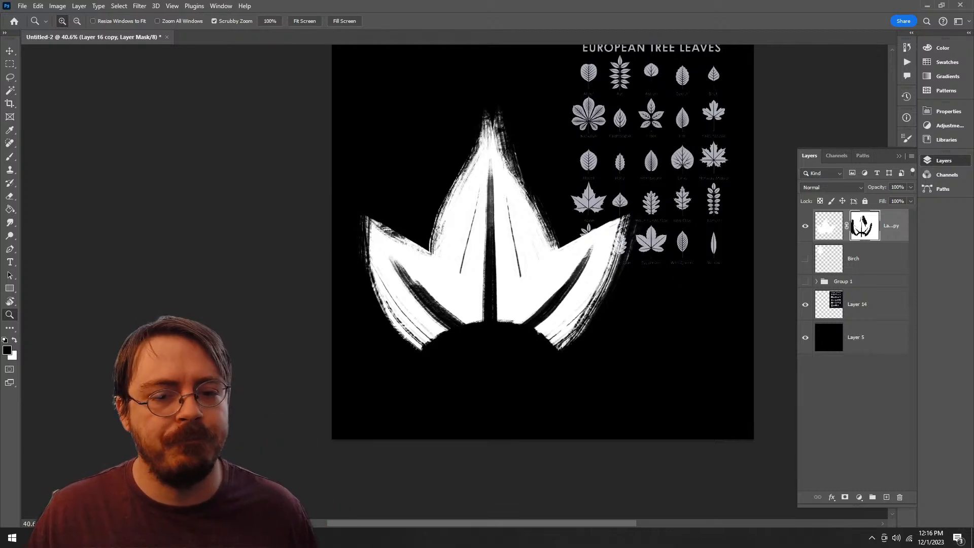
right_click(864, 226)
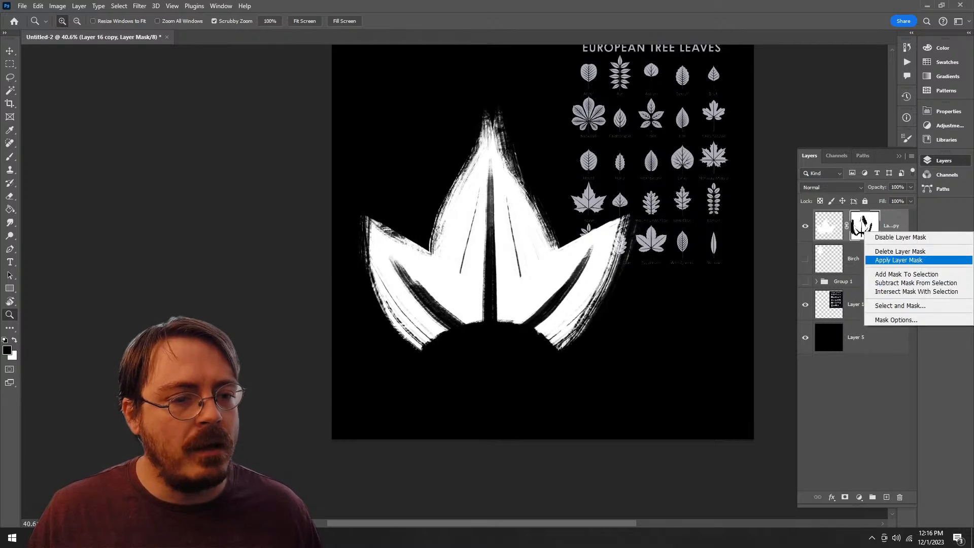
click(897, 259)
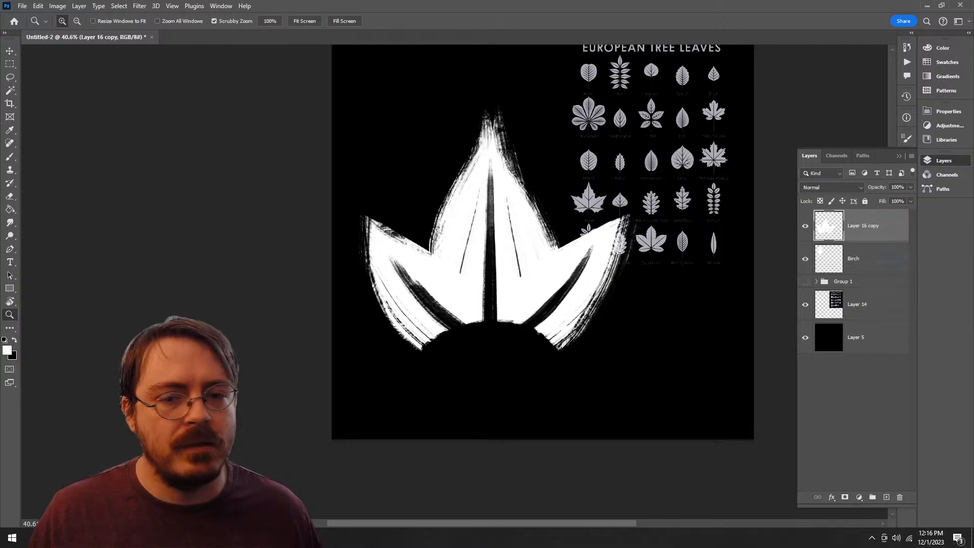
drag(548, 284, 534, 349)
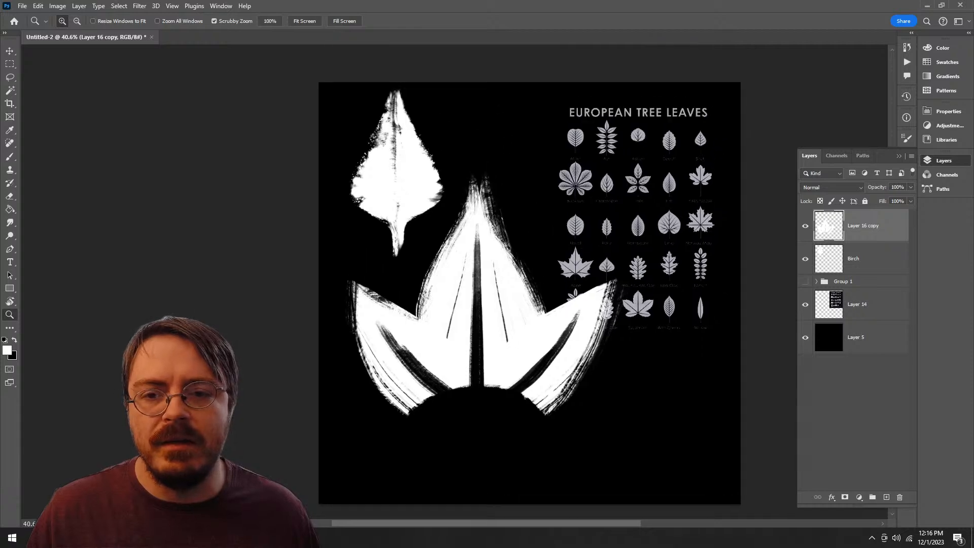
Step: Scale the lobed leaf down proportionally and place it beside the birch leaf, to its right
key(ctrl+t)
drag(644, 431, 479, 287)
drag(398, 227, 516, 160)
key(ctrl+z)
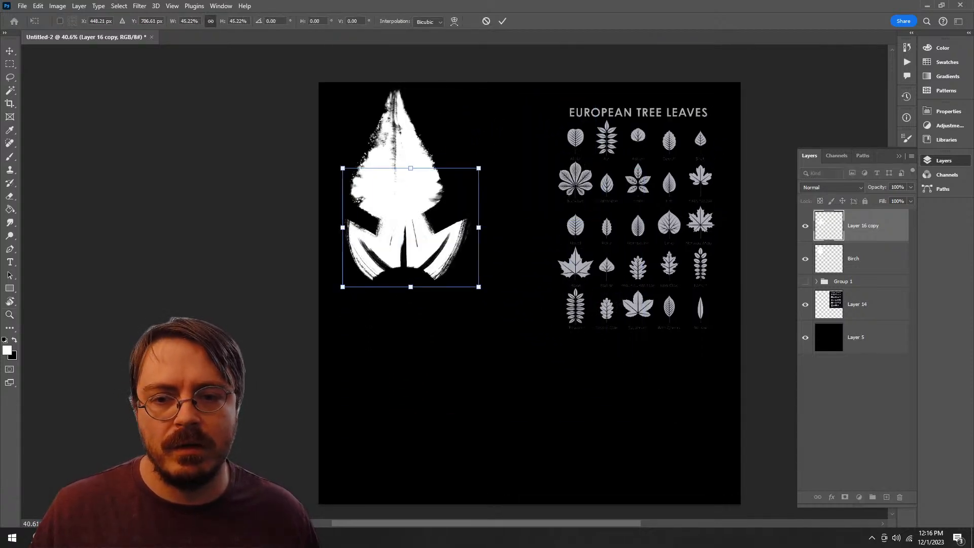
key(ctrl+z)
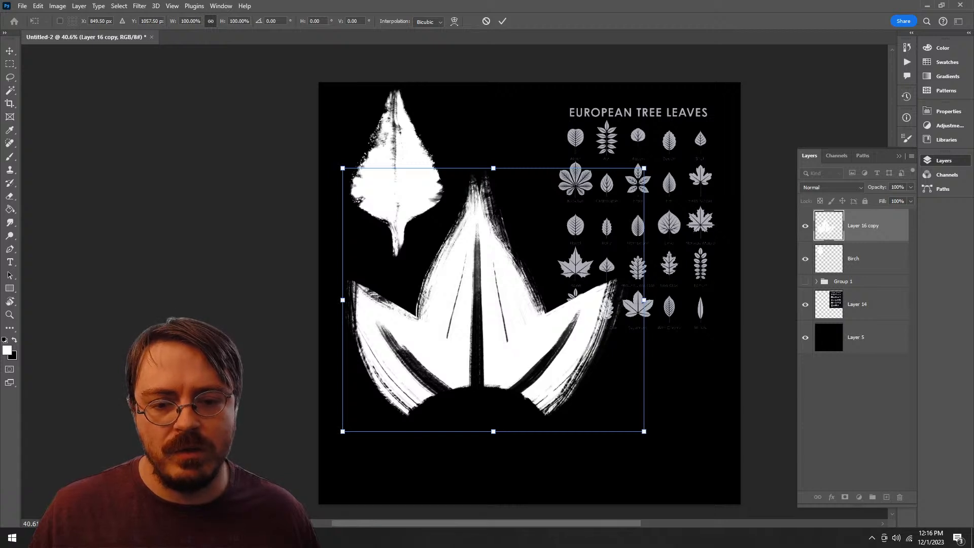
drag(644, 431, 538, 338)
drag(436, 253, 542, 175)
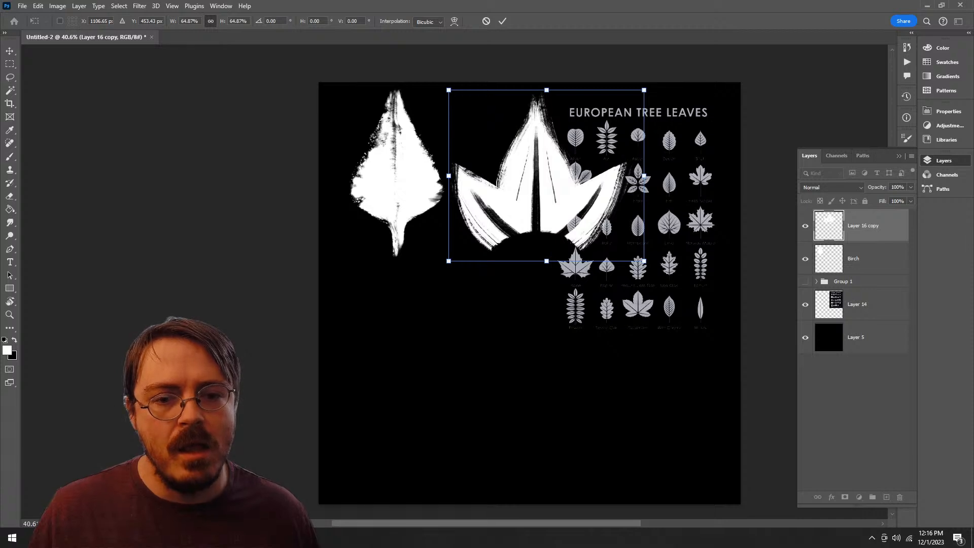
drag(644, 261, 636, 254)
key(Return)
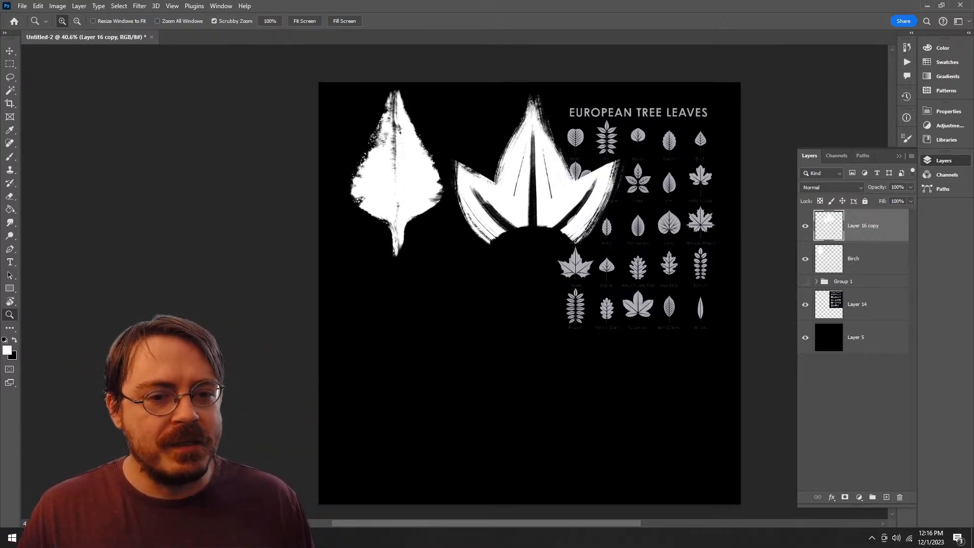
Step: Rename the lobed leaf's layer Plane and add a new empty layer above it
text(Plane)
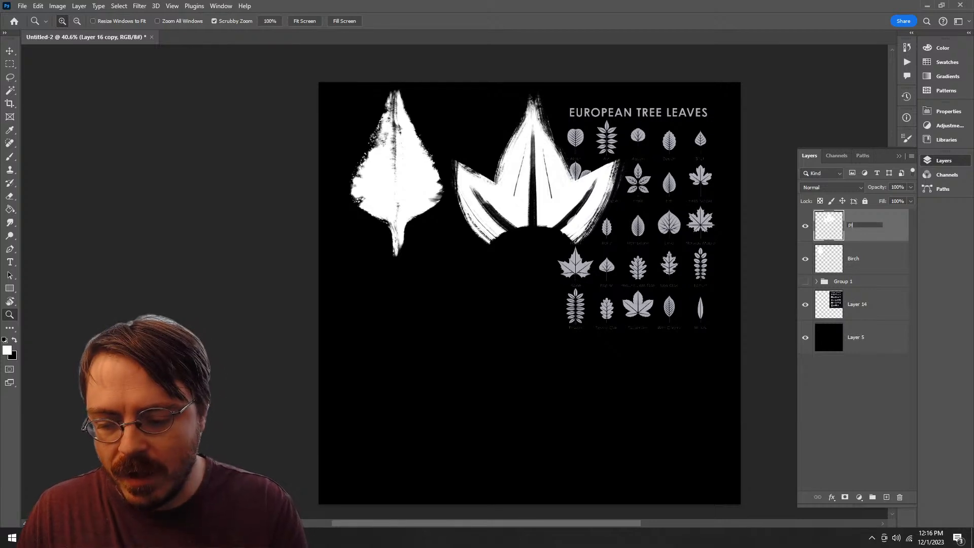
key(Return)
click(886, 497)
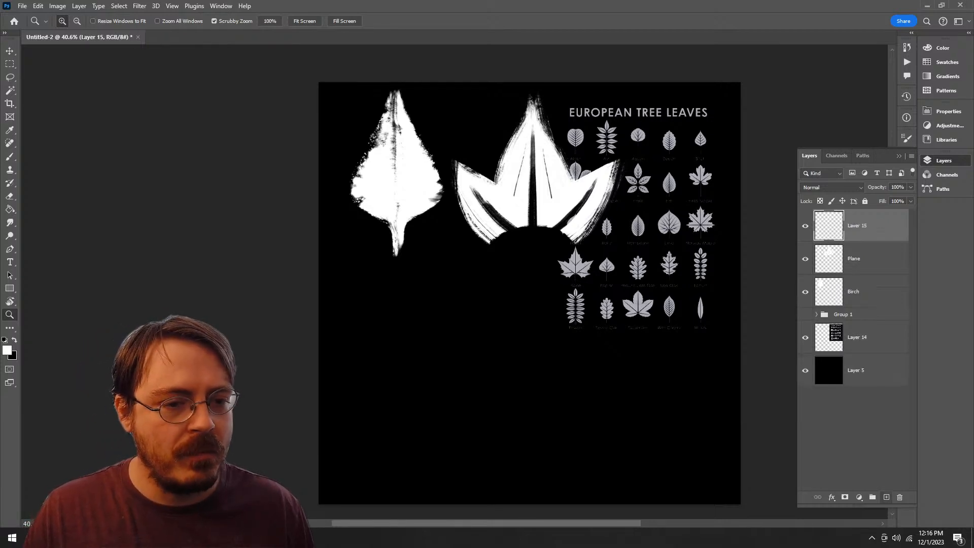
Step: Choose the MB Texture brush at 491 px for painting on the new layer
key(b)
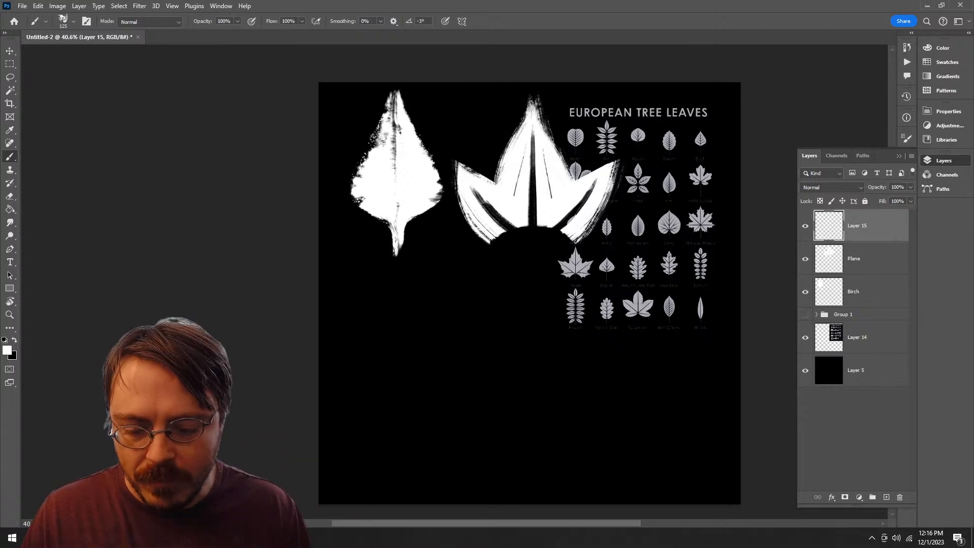
right_click(473, 305)
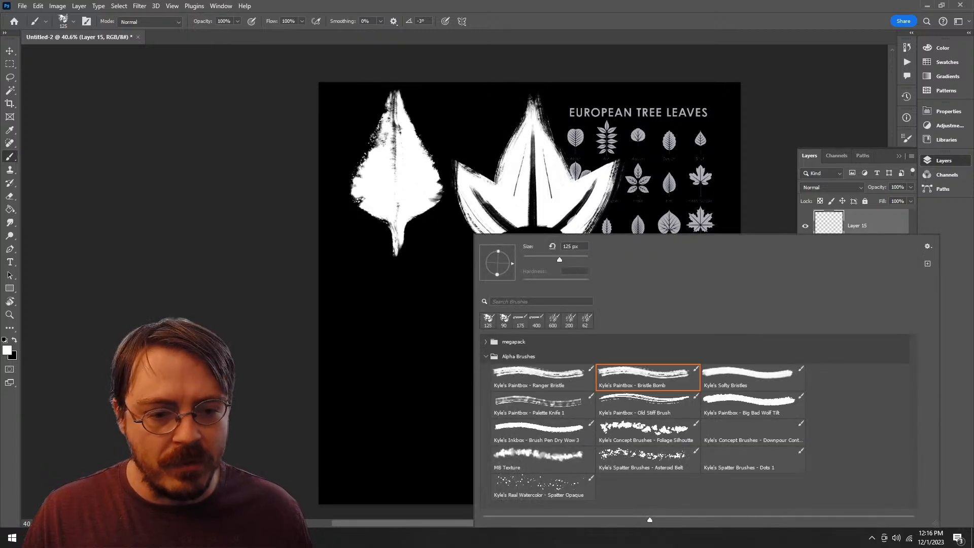
click(647, 431)
click(542, 431)
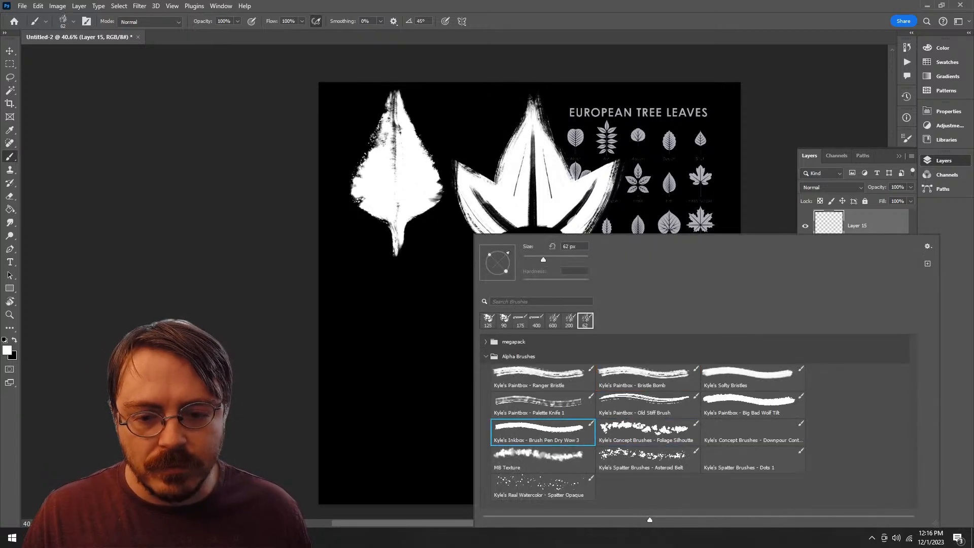
click(542, 459)
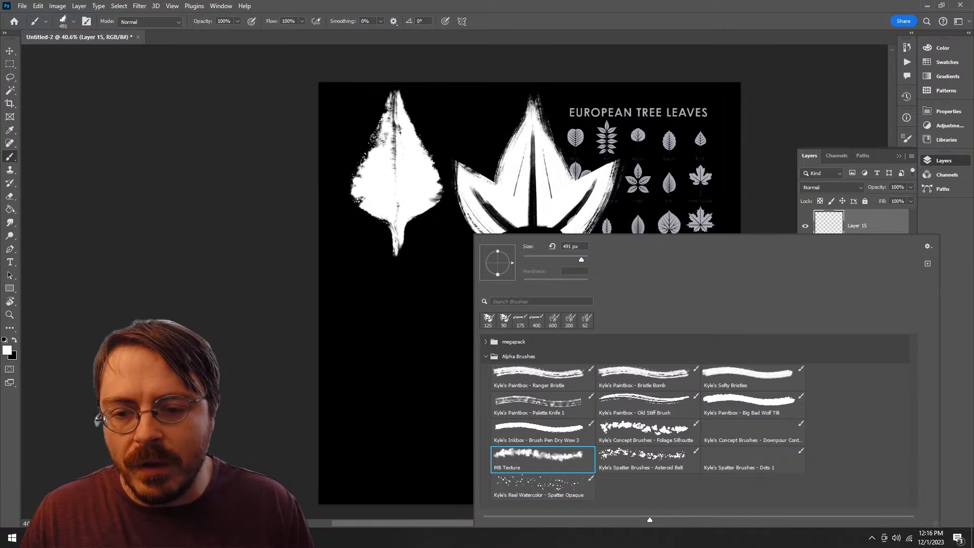
Step: Hide the Plane and Birch layers and paint a large, roughly round white textured blob left of the leaf reference
mouse_move(377, 326)
mouse_down()
mouse_move(483, 338)
mouse_move(529, 371)
mouse_move(517, 421)
mouse_up()
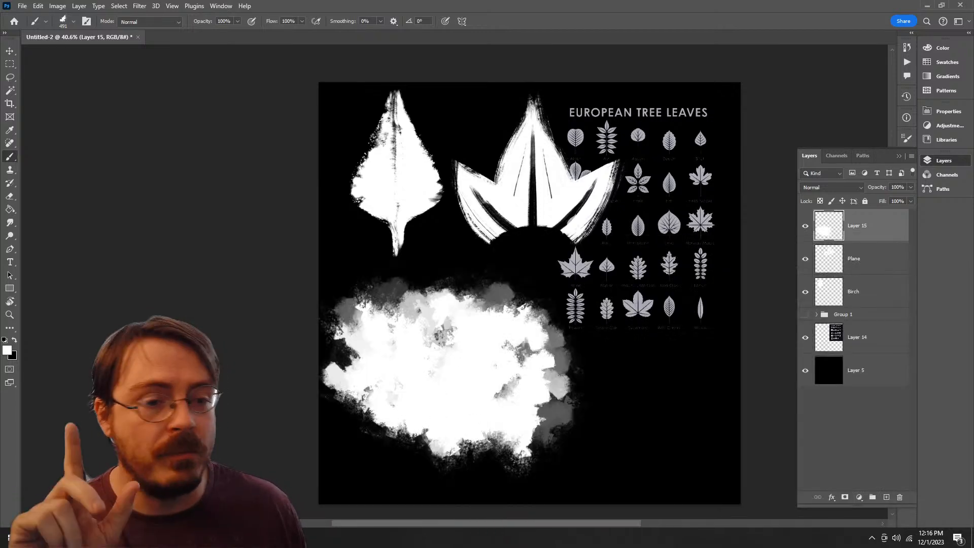
key(ctrl+z)
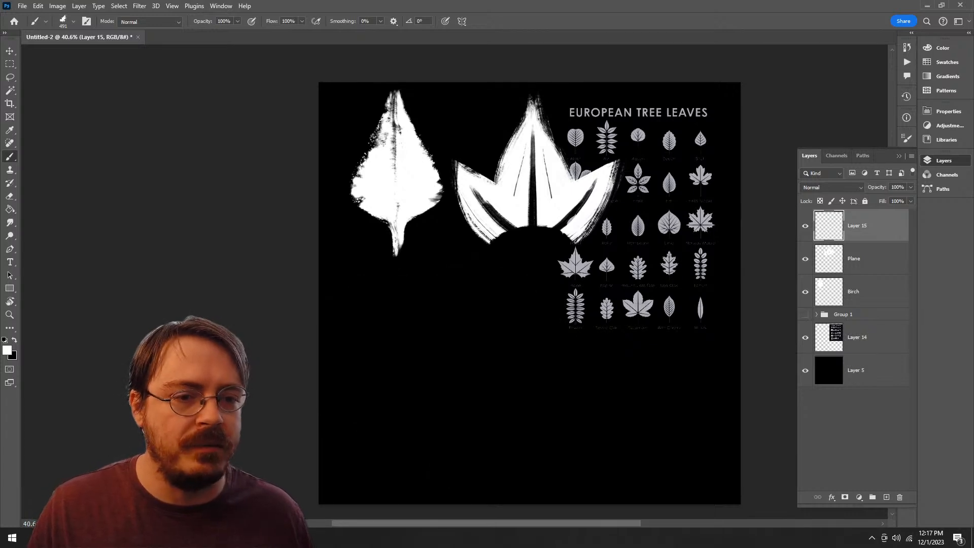
click(805, 258)
click(805, 292)
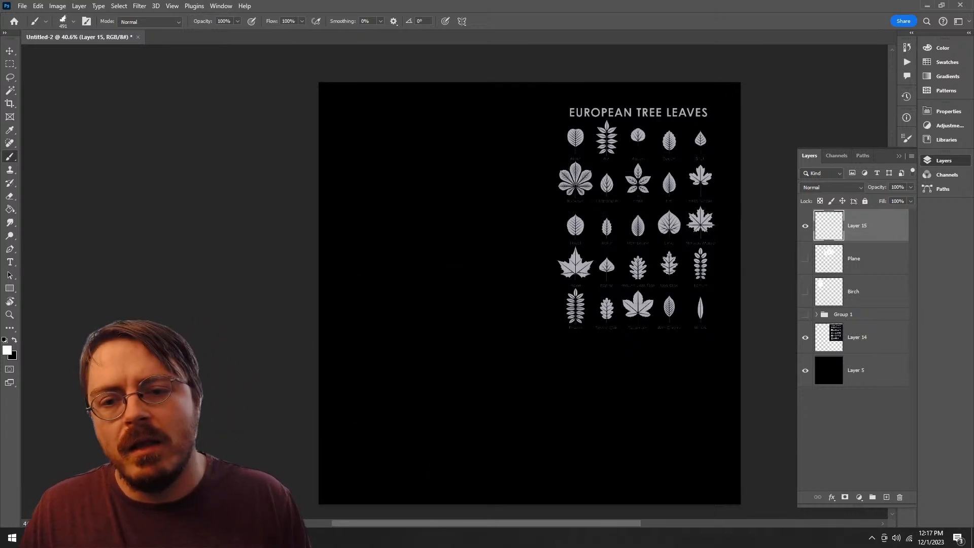
mouse_move(470, 228)
mouse_down()
mouse_move(408, 350)
mouse_move(543, 269)
mouse_move(461, 228)
mouse_move(454, 294)
mouse_up()
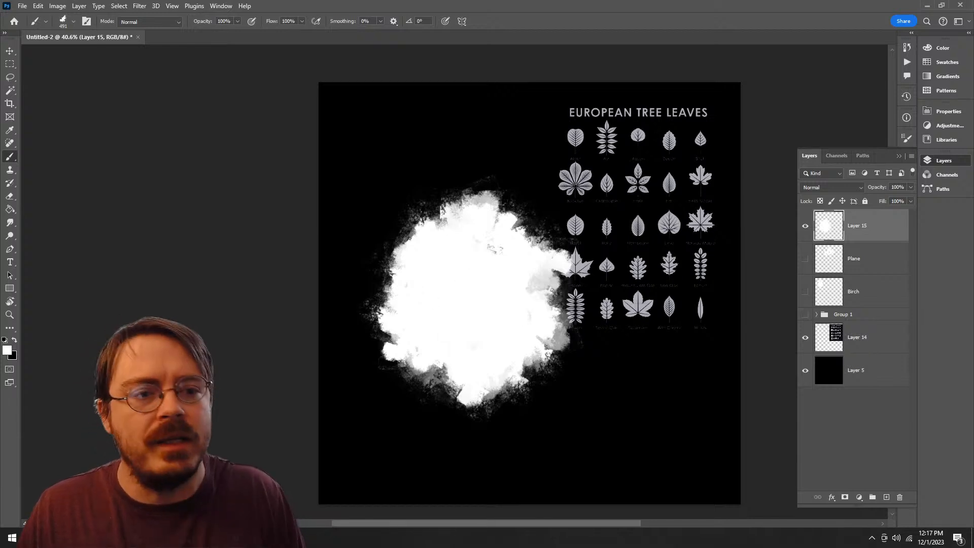
Step: Duplicate the black Layer 5 and place the copy directly beneath Layer 15, above Plane
click(861, 258)
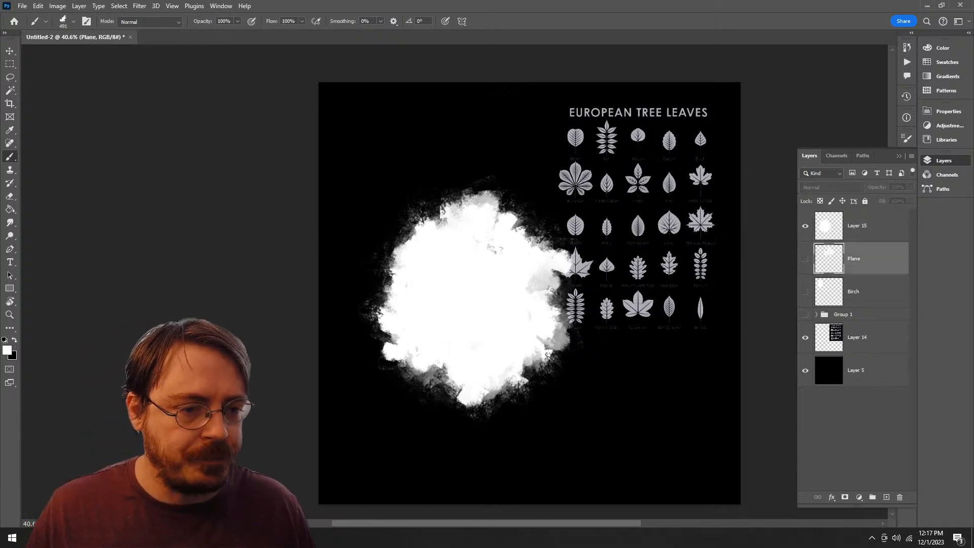
drag(881, 378, 886, 497)
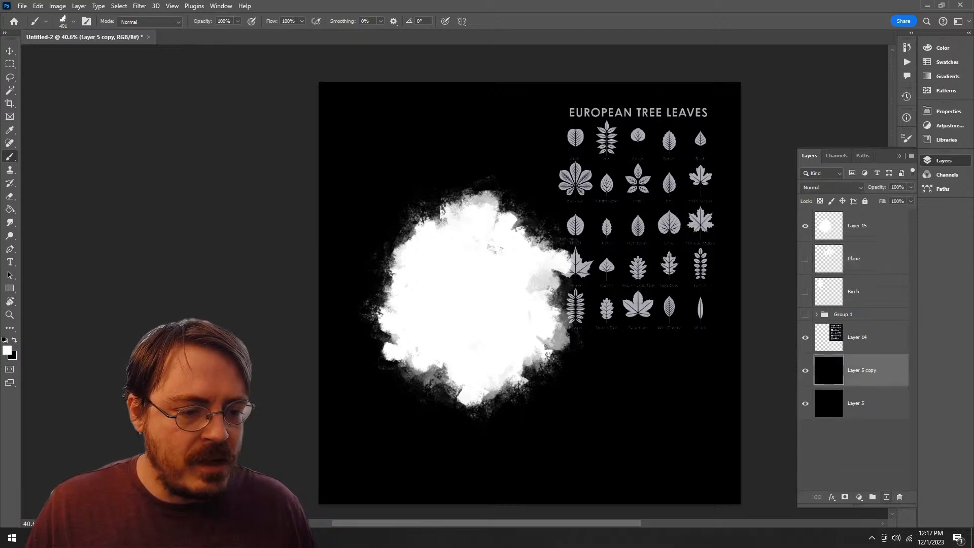
drag(862, 370, 862, 242)
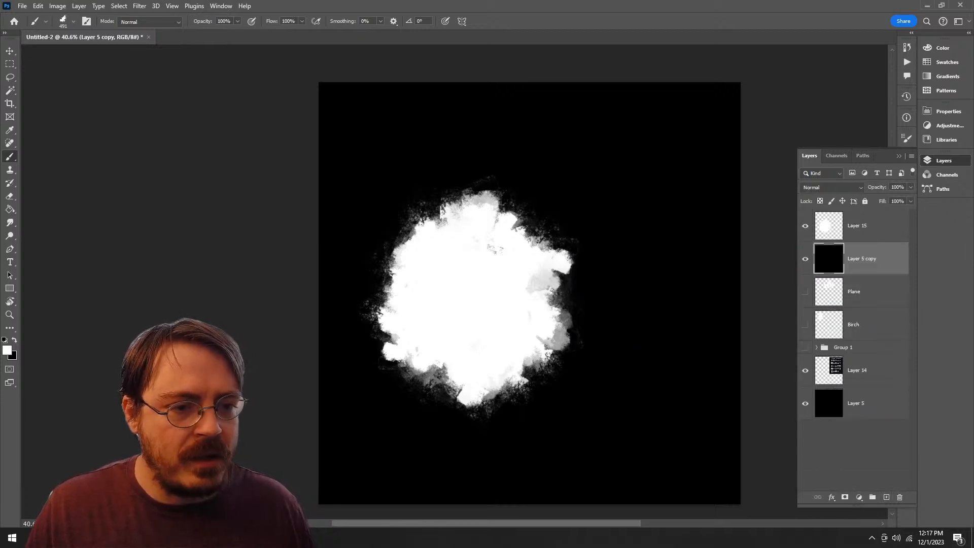
Step: Merge Layer 15 down into the black Layer 5 copy and try Levels with input black 127 and input white 129
right_click(862, 226)
click(895, 429)
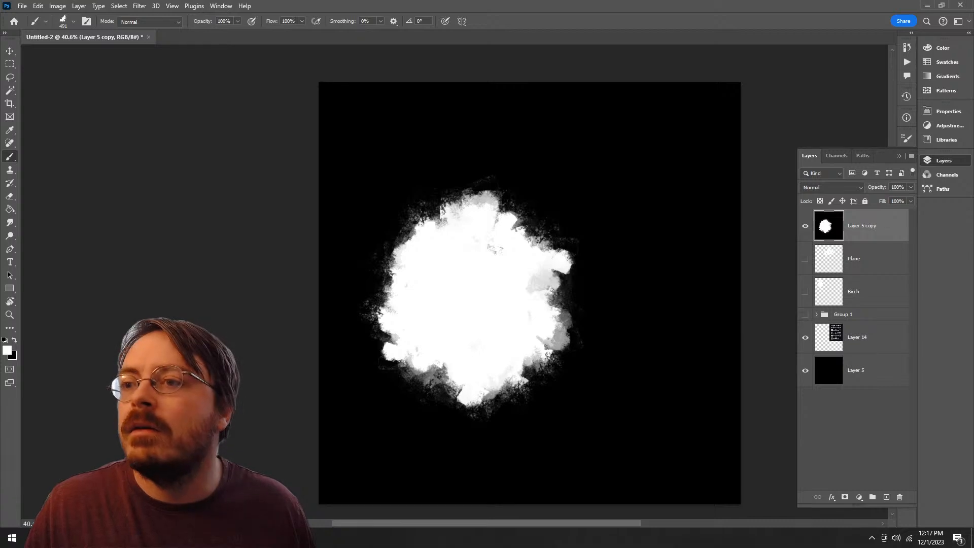
click(57, 6)
mouse_move(71, 31)
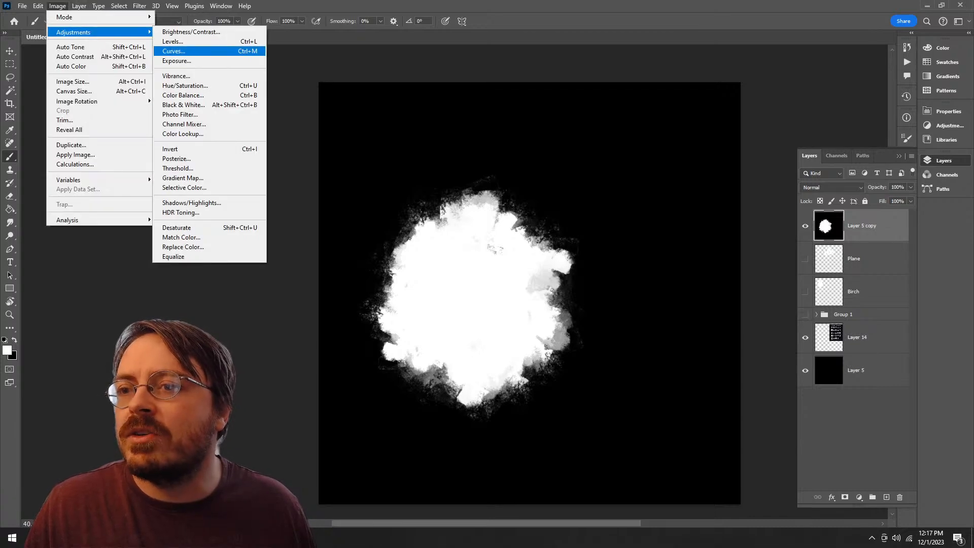
click(183, 41)
drag(619, 198, 683, 198)
drag(748, 199, 685, 199)
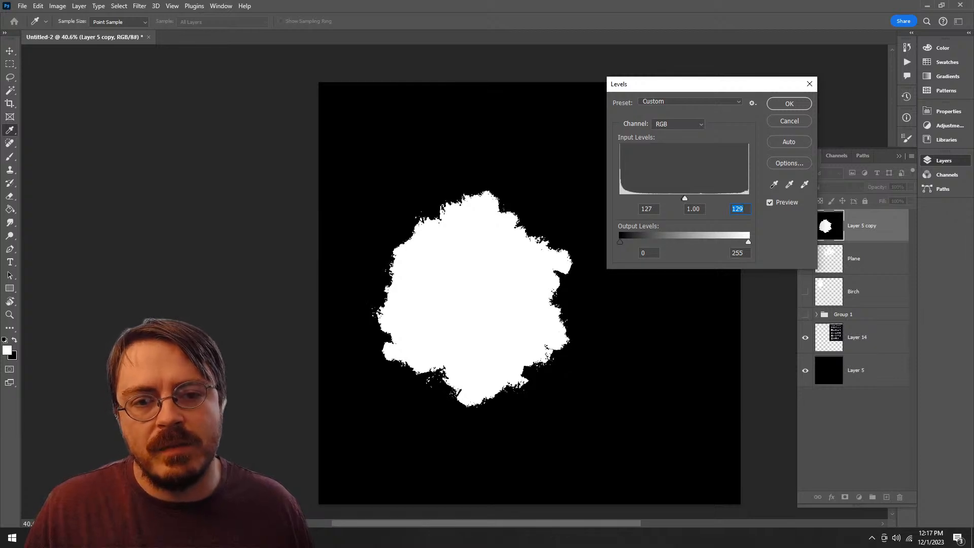
Step: Try other Levels input ranges on the merged blob, from the full 0 to 255 range to a near-white black point
drag(685, 198, 743, 198)
drag(684, 199, 619, 198)
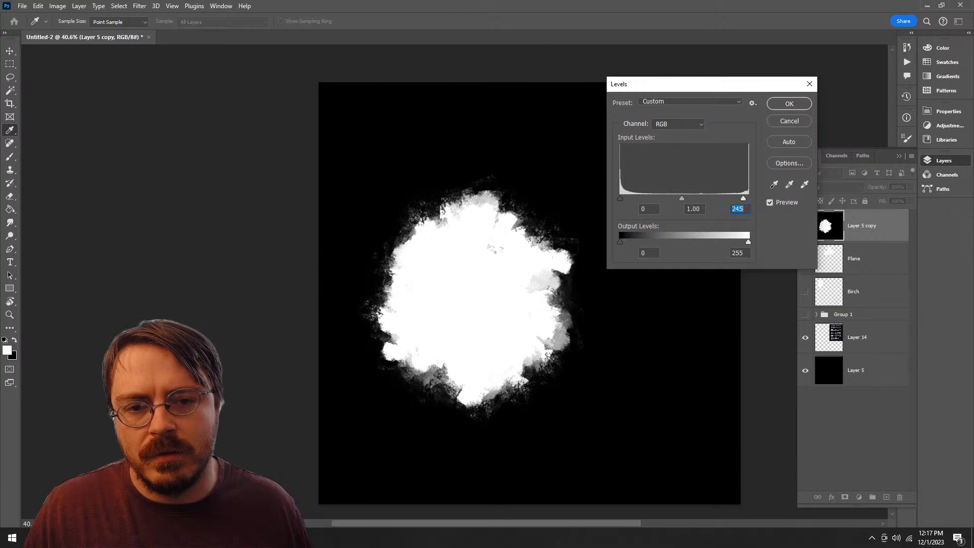
mouse_move(743, 198)
mouse_down()
mouse_move(621, 199)
mouse_move(748, 198)
mouse_up()
drag(620, 199, 747, 198)
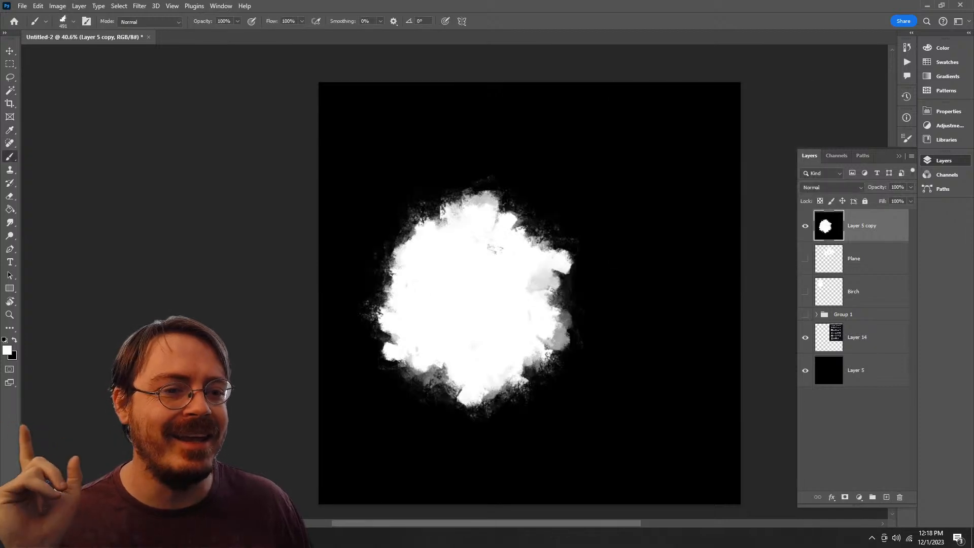
Step: Delete the merged blob layer and add a new empty layer above Plane
click(900, 497)
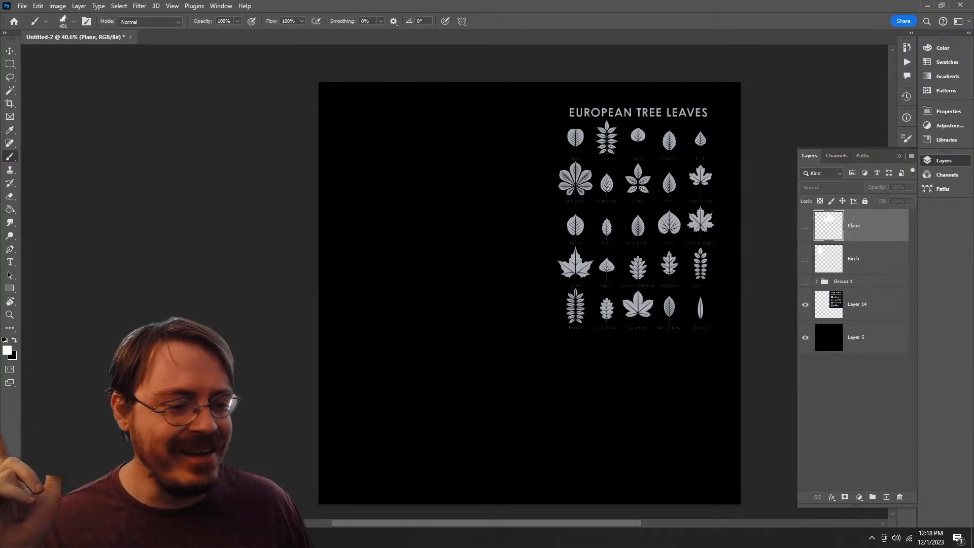
click(886, 497)
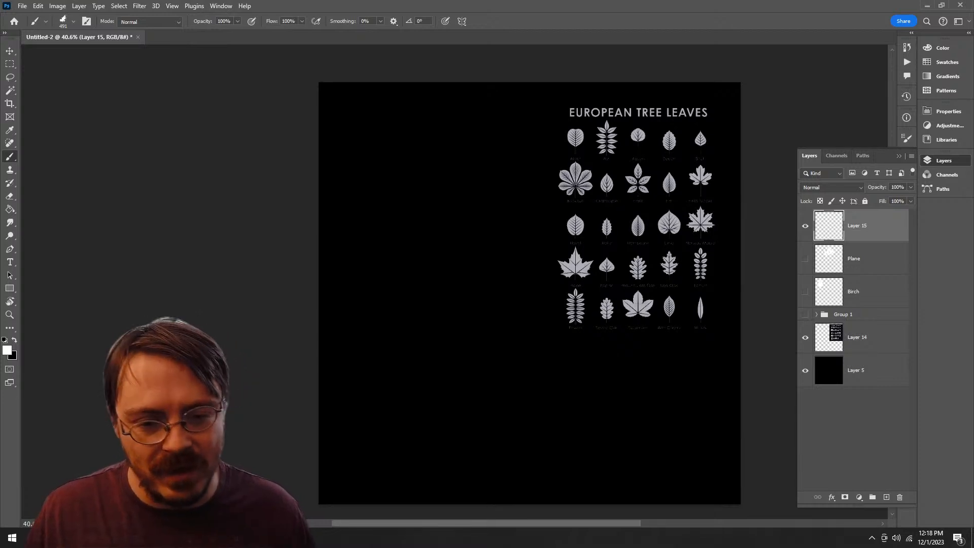
right_click(419, 273)
key(Escape)
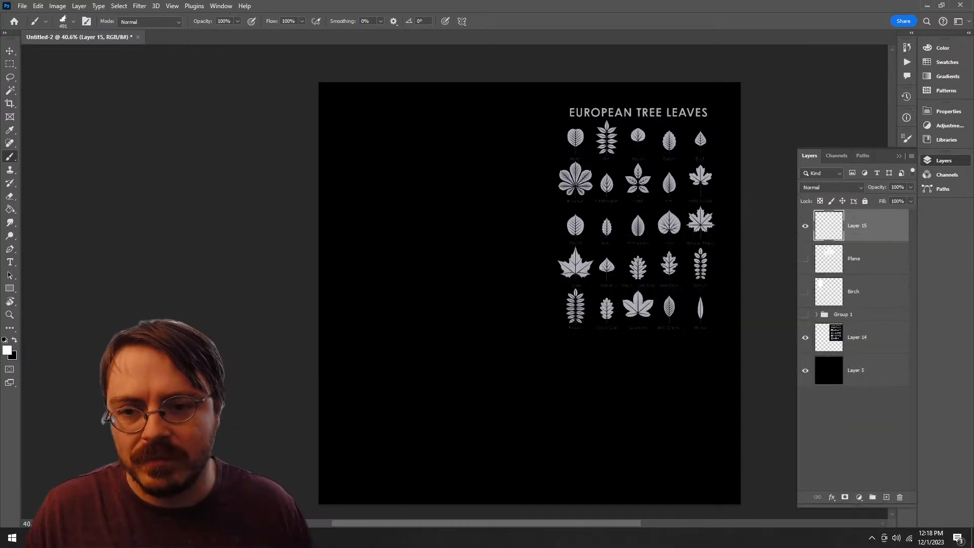
Step: Try white textured brush strokes on the new layer beside the leaf reference and undo them
mouse_move(437, 230)
mouse_down()
mouse_move(454, 278)
mouse_move(482, 274)
mouse_up()
key(ctrl+z)
key(z)
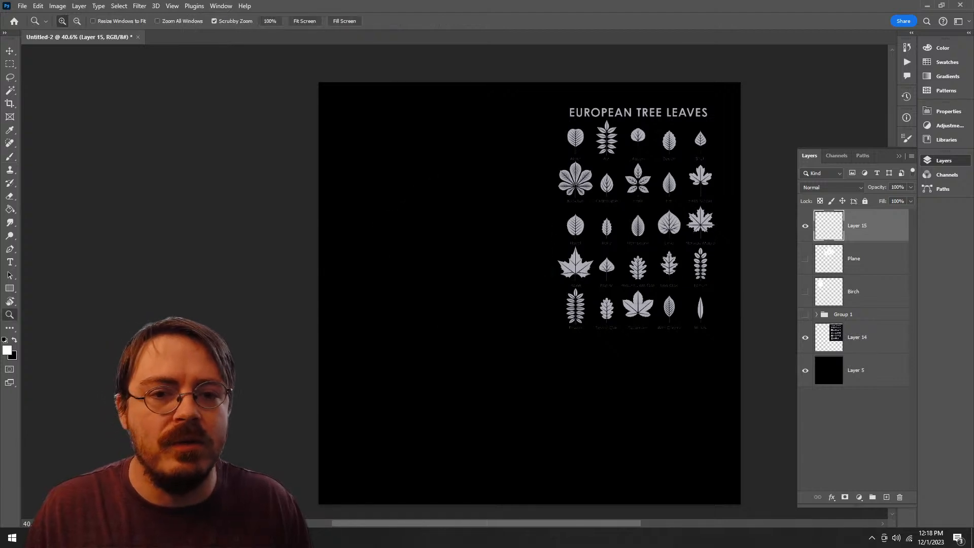
drag(527, 183, 558, 183)
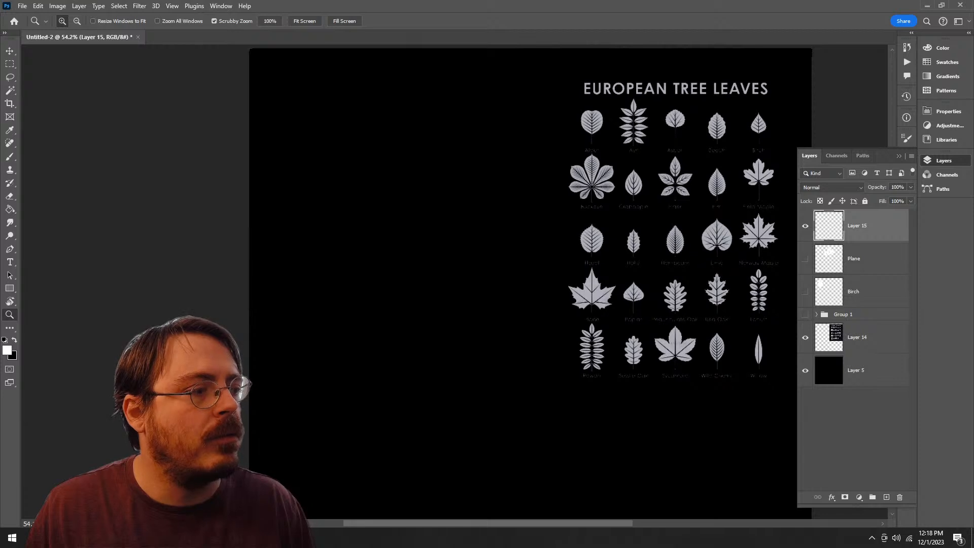
key(b)
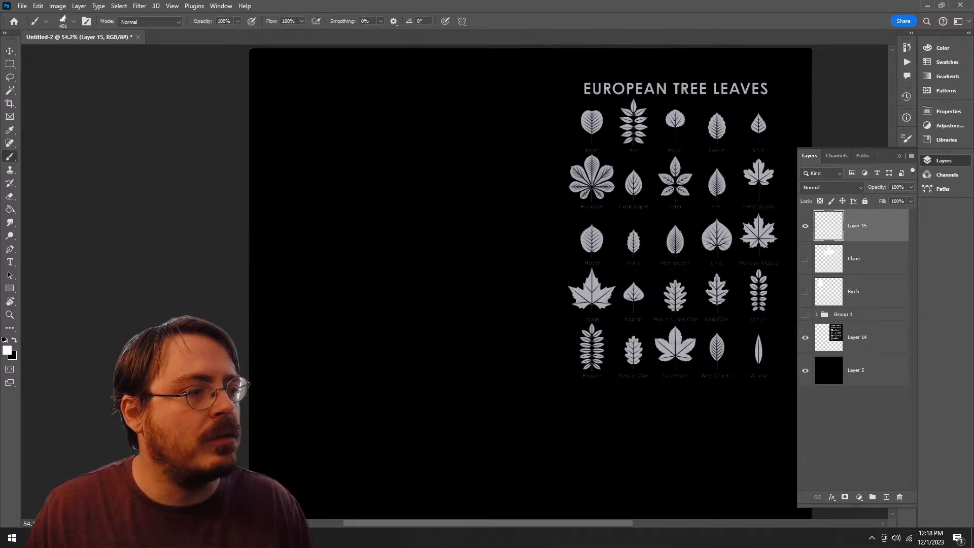
mouse_move(510, 247)
mouse_down()
mouse_move(488, 258)
mouse_move(558, 274)
mouse_up()
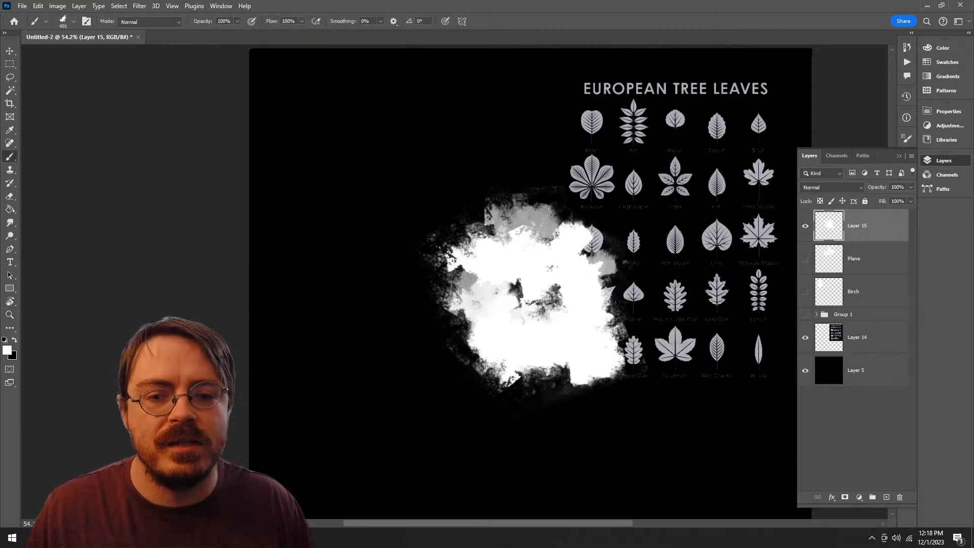
key(ctrl+z)
mouse_move(501, 145)
mouse_down()
mouse_move(491, 221)
mouse_move(509, 377)
mouse_move(580, 217)
mouse_move(451, 253)
mouse_move(568, 416)
mouse_move(512, 243)
mouse_move(475, 229)
mouse_up()
key(ctrl+z)
Step: Enlarge the brush, try a much larger textured blob partly covering the leaf reference, and undo its strokes
key(bracketright)
key(bracketright)
key(bracketright)
key(bracketright)
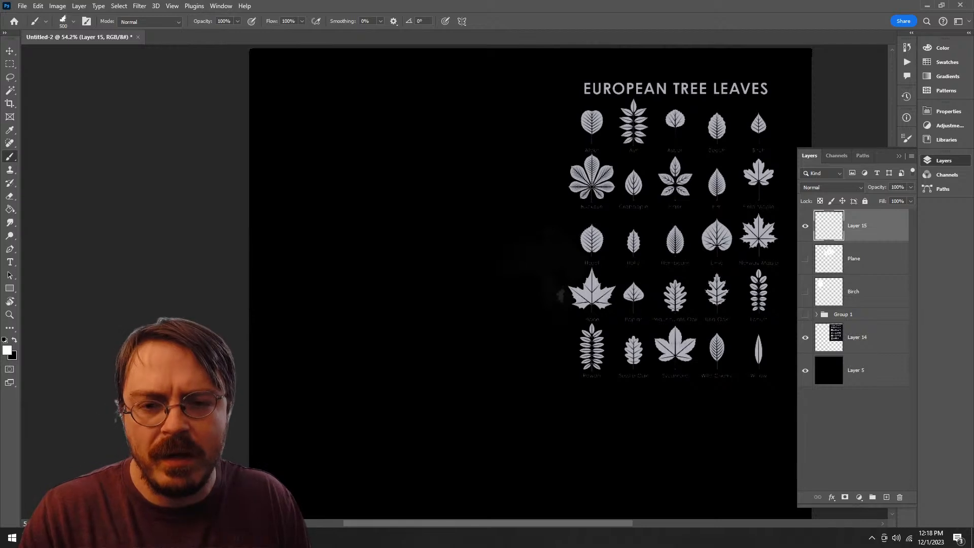
mouse_move(553, 137)
mouse_down()
mouse_move(513, 127)
mouse_move(454, 263)
mouse_move(476, 401)
mouse_move(563, 309)
mouse_move(583, 268)
mouse_move(449, 345)
mouse_move(594, 340)
mouse_move(487, 203)
mouse_move(489, 190)
mouse_up()
key(z)
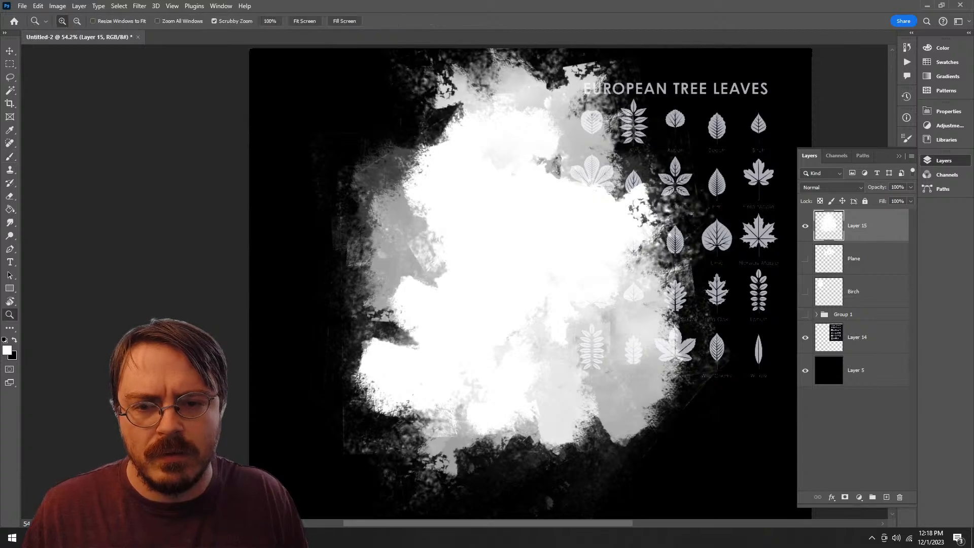
mouse_move(569, 323)
mouse_down()
mouse_move(512, 323)
mouse_move(535, 323)
mouse_up()
key(v)
drag(558, 279, 558, 304)
key(z)
drag(528, 179, 591, 179)
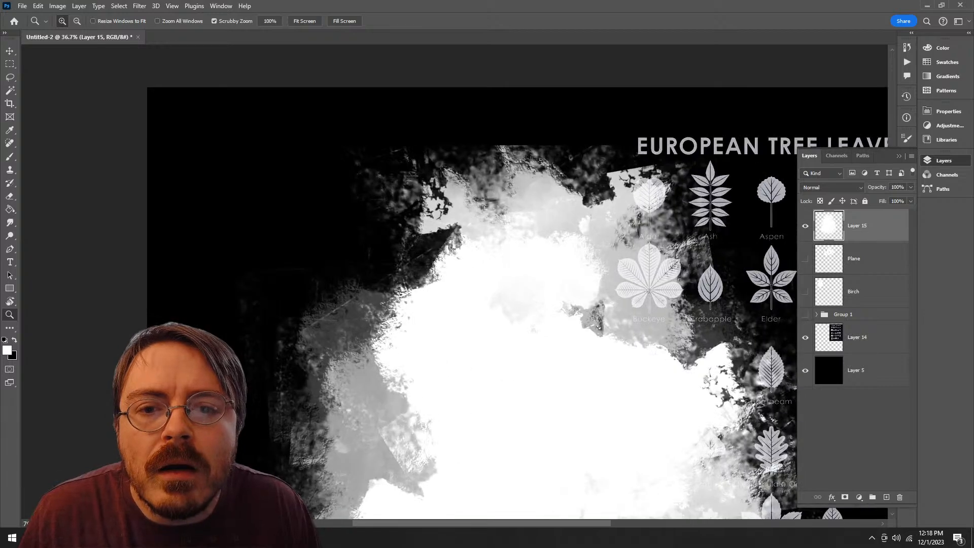
key(ctrl+z)
key(ctrl+z)
key(ctrl+z)
Step: Paint a tall white textured blob across the middle of the canvas with the MB Texture brush at 700 px
mouse_move(587, 376)
mouse_down()
mouse_move(539, 269)
mouse_move(500, 269)
mouse_up()
key(b)
key(z)
mouse_move(515, 329)
mouse_down()
mouse_move(488, 328)
mouse_move(479, 264)
mouse_up()
key(b)
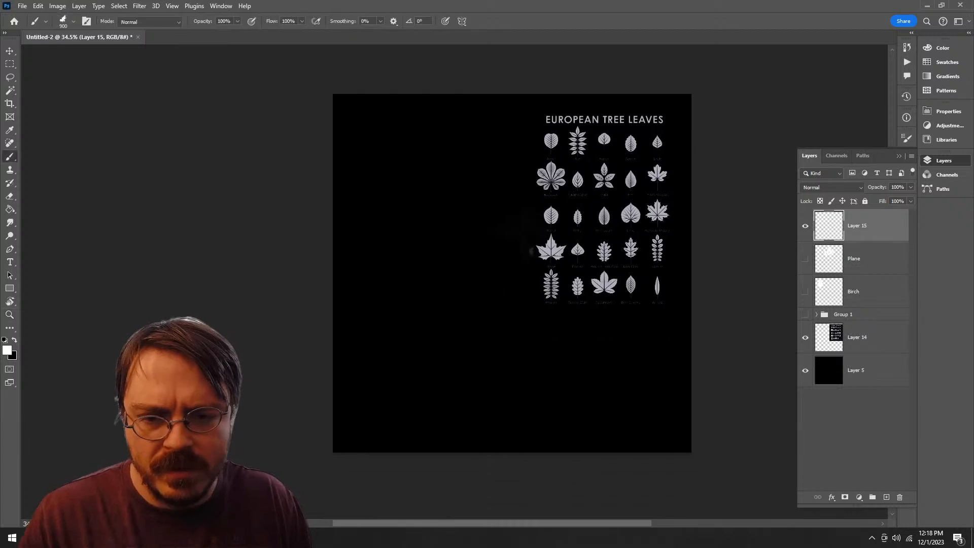
click(501, 223)
mouse_move(501, 224)
mouse_down()
mouse_move(481, 319)
mouse_move(517, 378)
mouse_move(548, 248)
mouse_move(484, 200)
mouse_move(439, 251)
mouse_move(461, 395)
mouse_move(512, 350)
mouse_move(437, 268)
mouse_move(513, 334)
mouse_move(504, 185)
mouse_move(405, 284)
mouse_move(502, 406)
mouse_move(558, 401)
mouse_move(593, 213)
mouse_move(576, 147)
mouse_move(553, 152)
mouse_move(581, 248)
mouse_up()
key(ctrl+z)
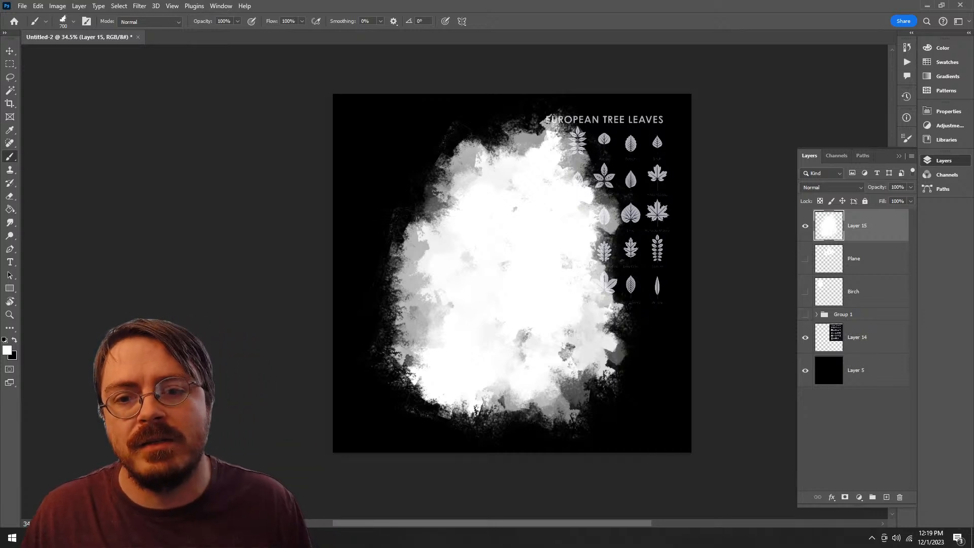
mouse_move(484, 130)
mouse_down()
mouse_move(441, 203)
mouse_move(421, 269)
mouse_up()
mouse_move(516, 332)
mouse_down()
mouse_move(525, 350)
mouse_move(566, 369)
mouse_up()
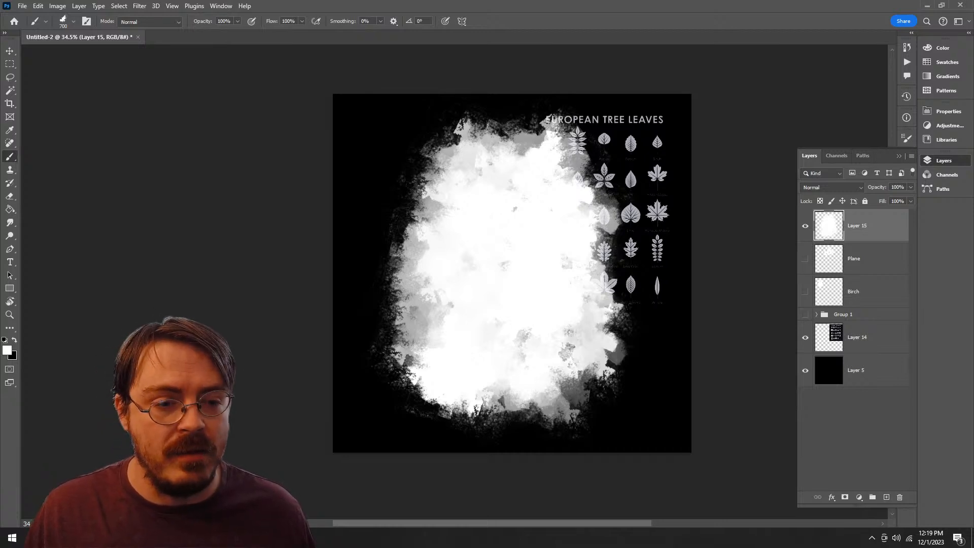
Step: Duplicate the black Layer 5, place the copy directly beneath Layer 15, and merge Layer 15 down into it
drag(828, 369, 886, 497)
drag(862, 370, 861, 241)
click(864, 226)
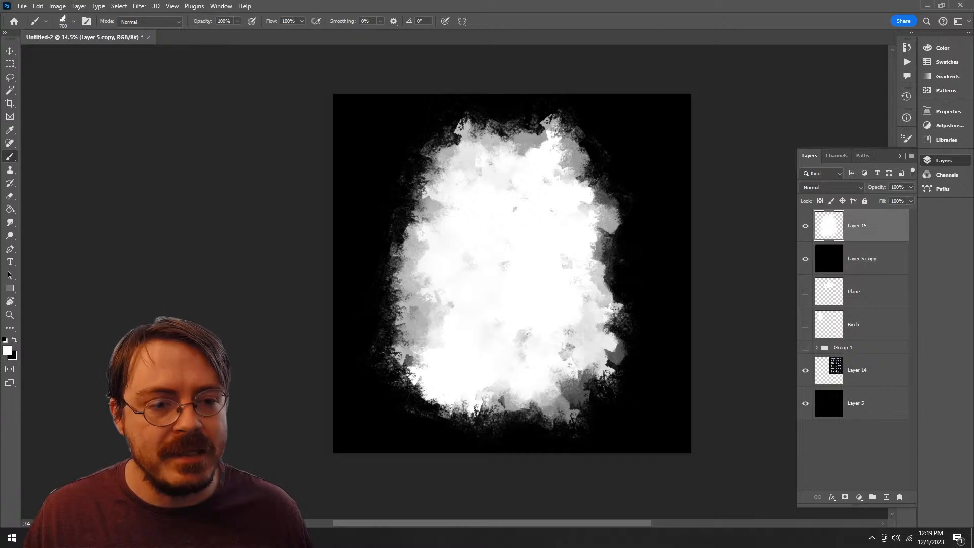
right_click(865, 225)
click(893, 430)
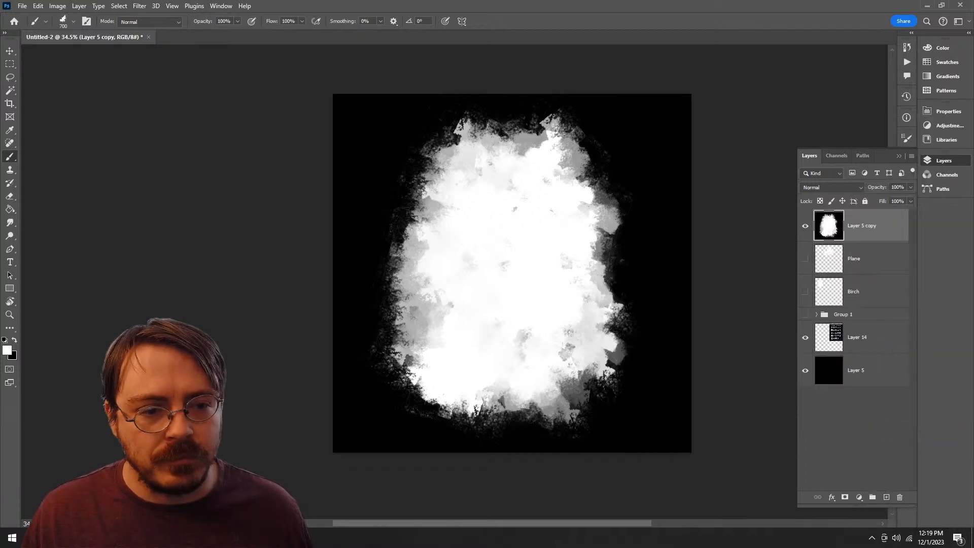
Step: Apply Levels to the merged blob layer with input black 228, midtone 0.55 and input white 230
click(57, 6)
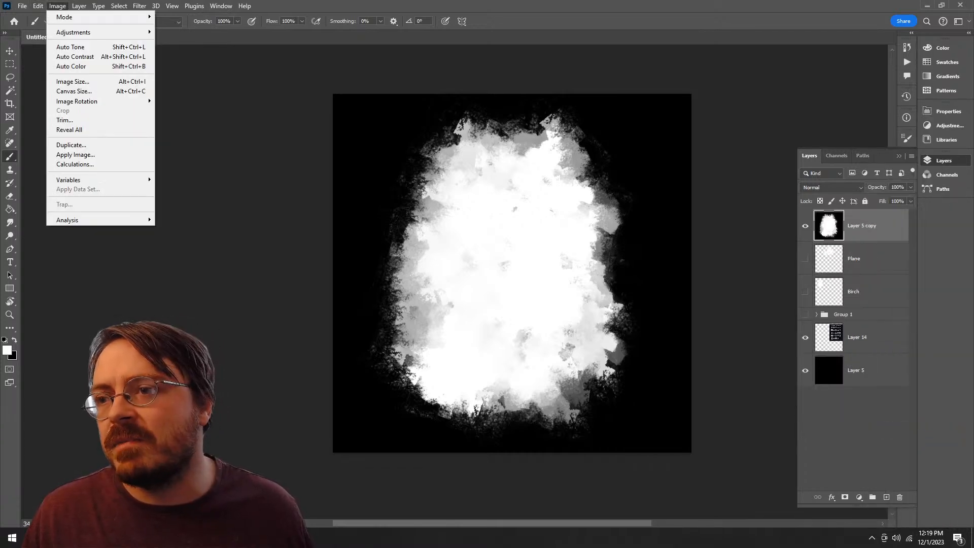
mouse_move(77, 31)
click(173, 41)
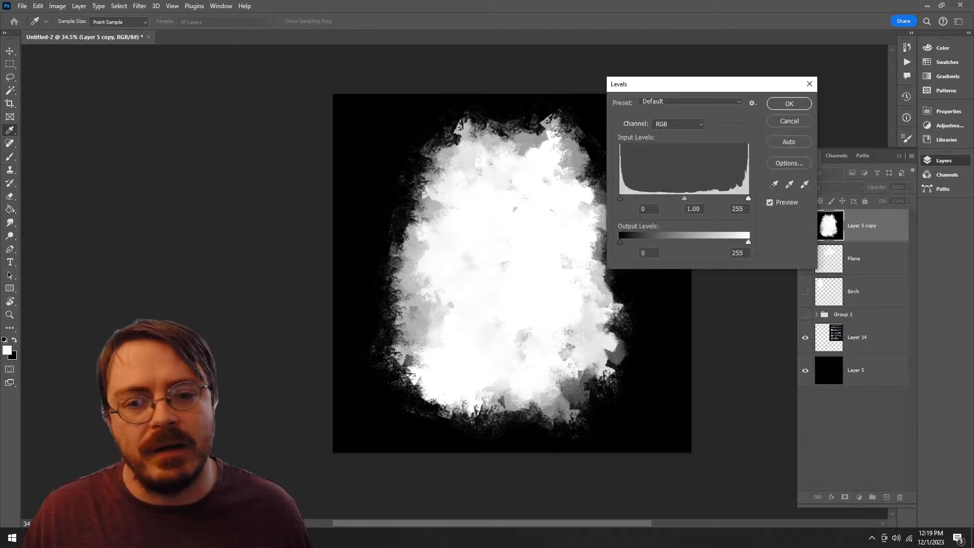
mouse_move(620, 198)
mouse_down()
mouse_move(747, 198)
mouse_move(695, 198)
mouse_move(737, 199)
mouse_up()
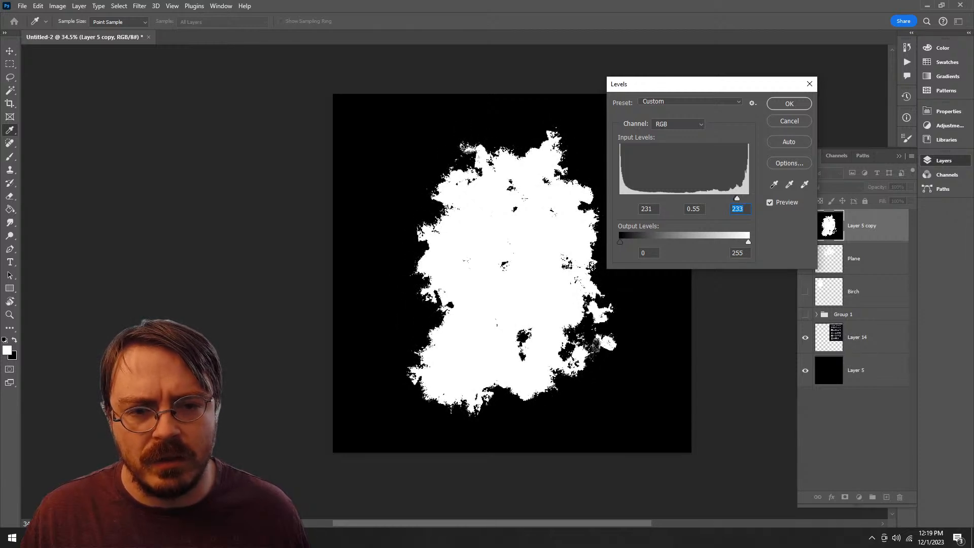
mouse_move(736, 198)
mouse_down()
mouse_move(748, 198)
mouse_move(722, 198)
mouse_move(735, 199)
mouse_up()
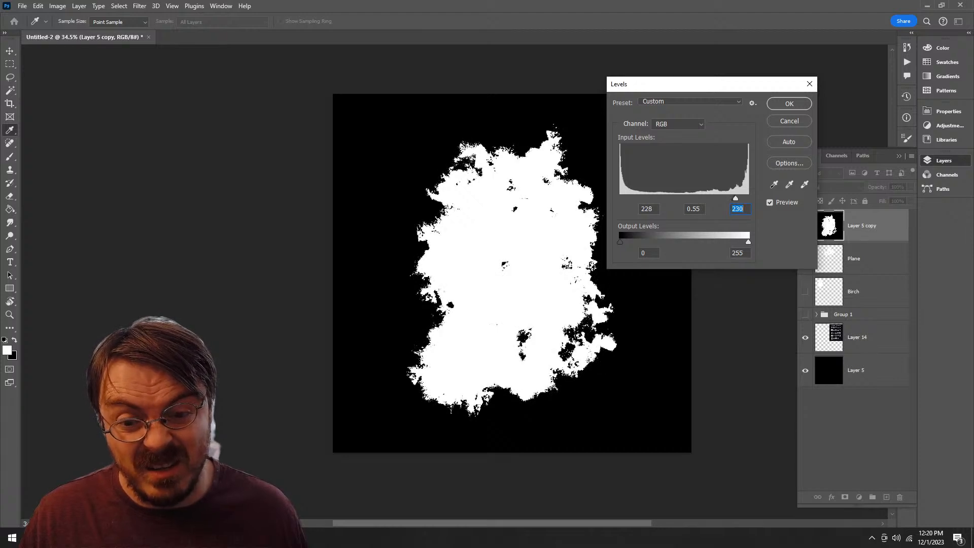
click(789, 104)
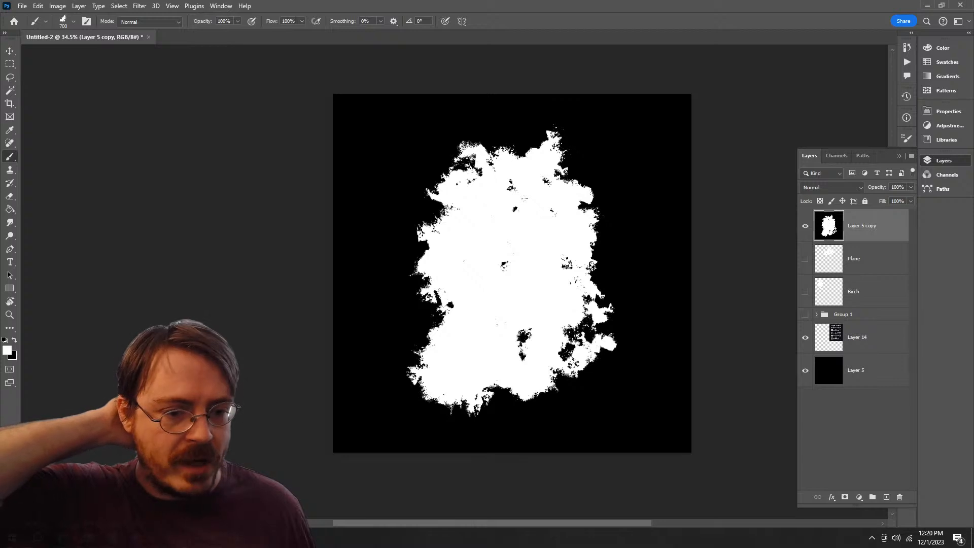
Step: Compare blend modes such as Soft Light, Linear Light, Overlay and Lighten on the blob layer and set it to Screen
click(832, 188)
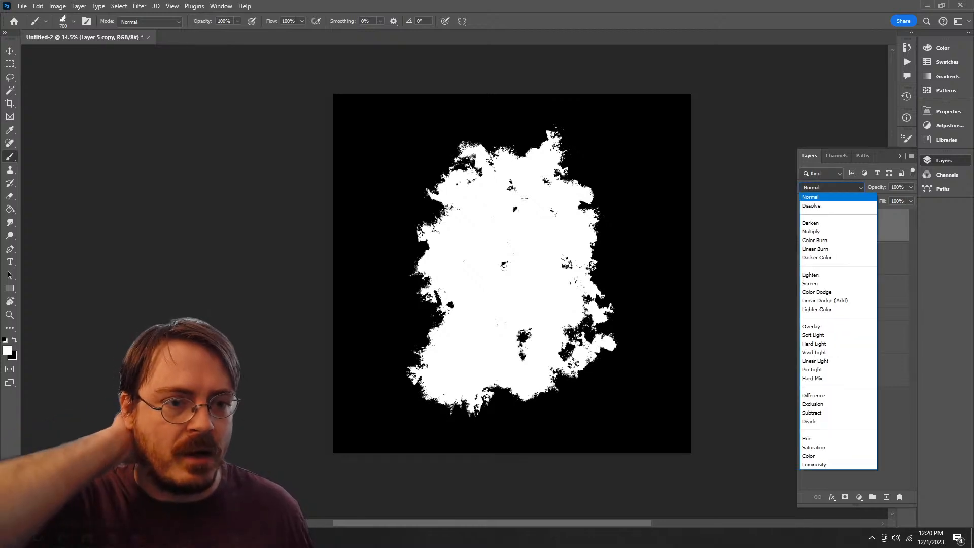
key(Down)
key(Down)
key(Down)
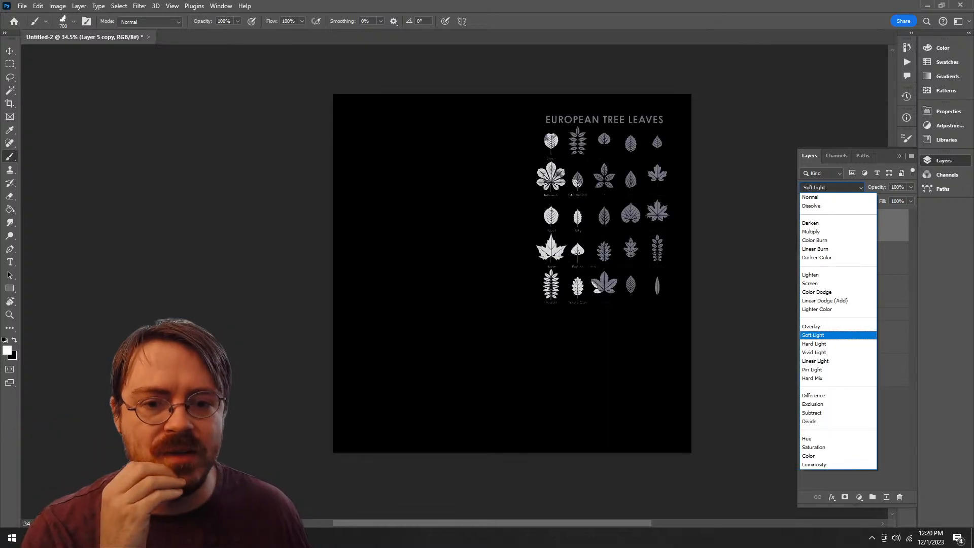
key(Down)
key(Down)
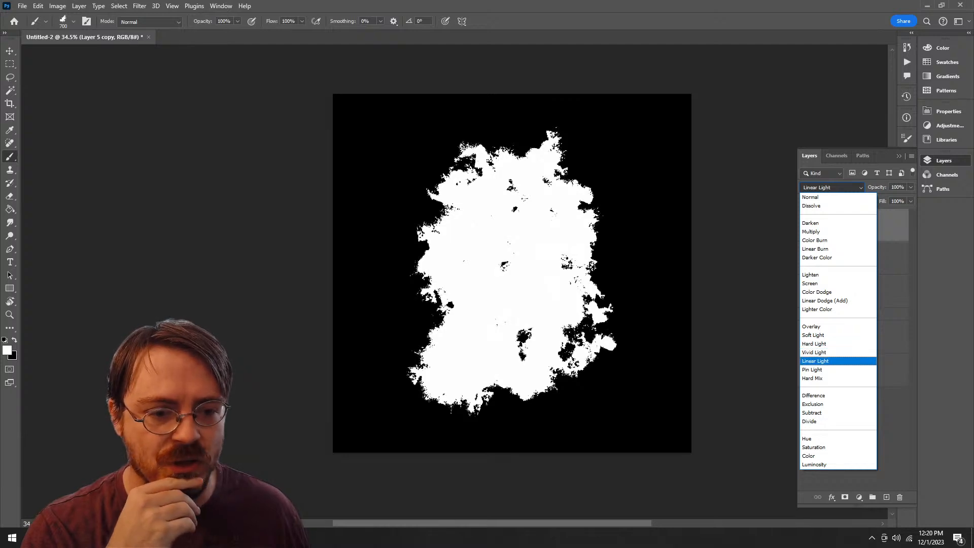
key(Up)
key(Up)
key(Up)
key(Up)
key(Up)
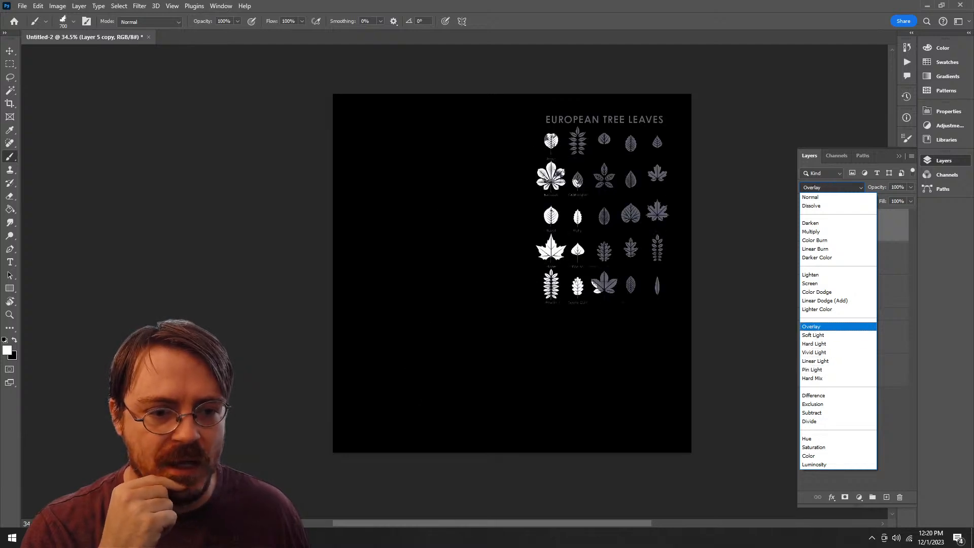
key(Up)
key(Up)
key(Up)
key(Up)
key(Up)
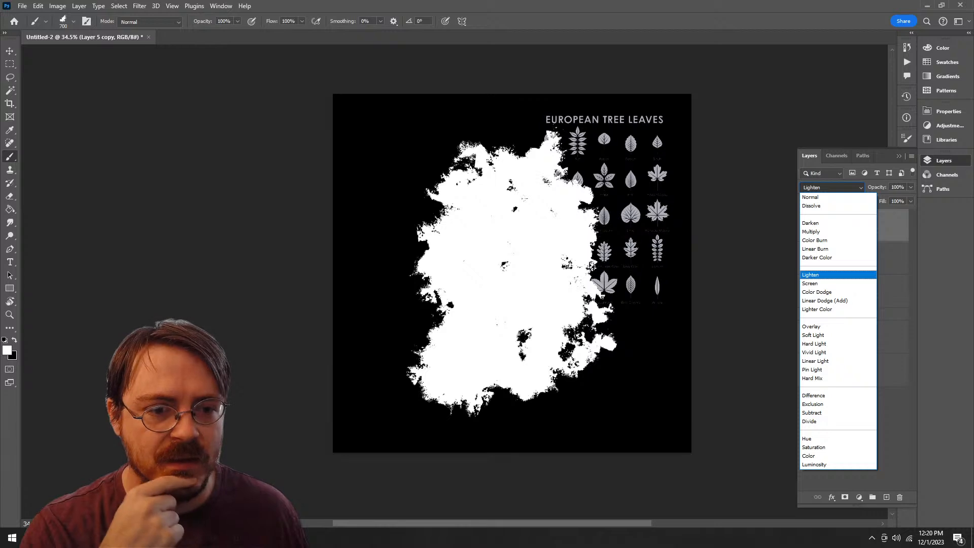
key(Down)
key(Return)
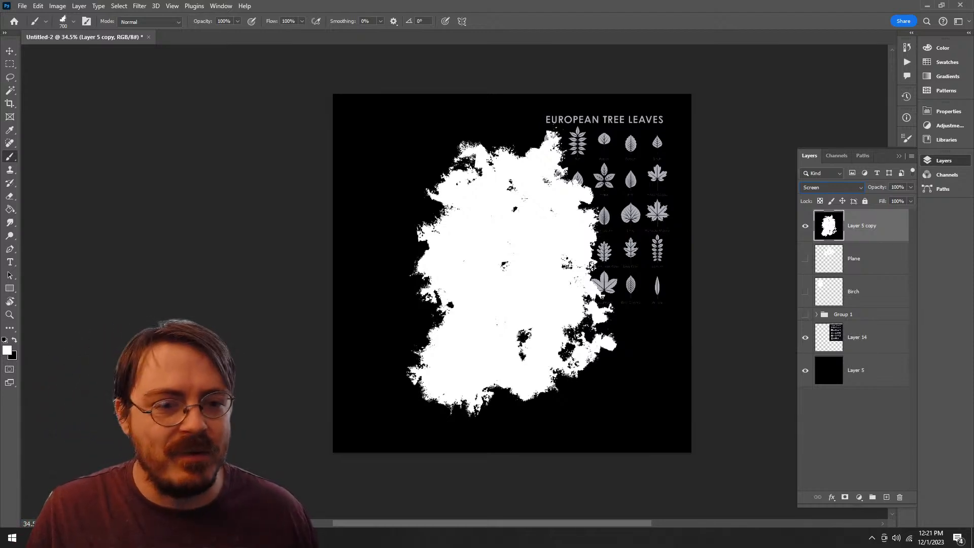
Step: Move the blob layer left and slightly up so it covers less of the leaf reference
key(v)
drag(549, 275, 520, 276)
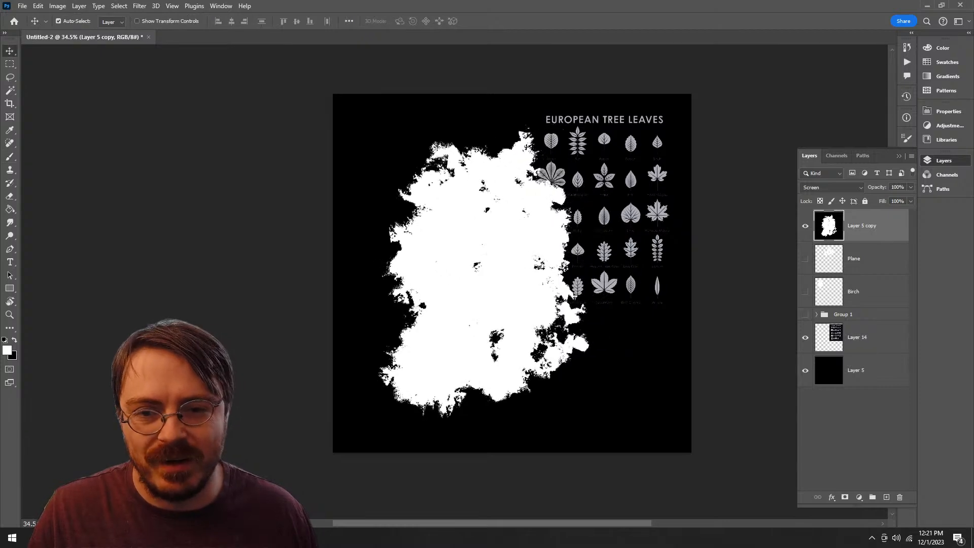
key(z)
key(v)
drag(522, 207, 504, 189)
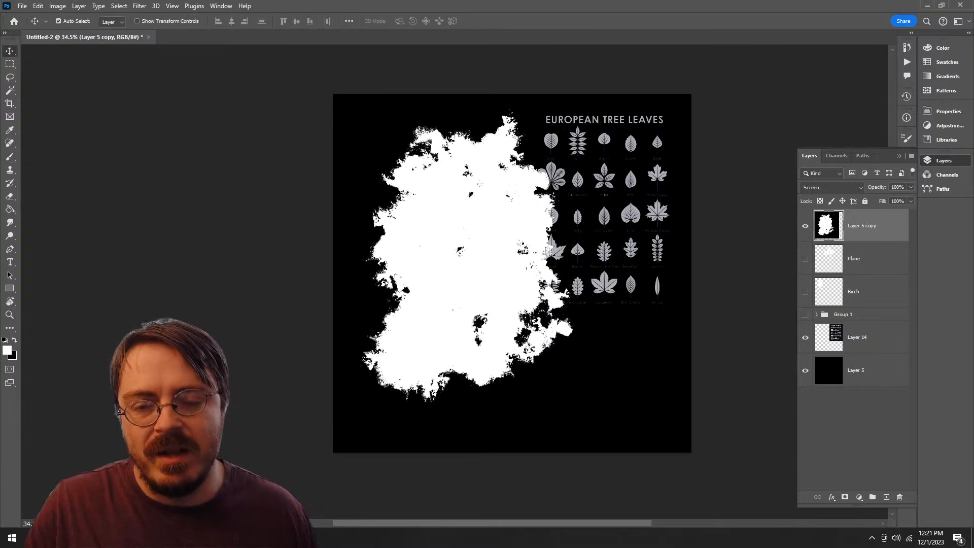
key(ctrl+plus)
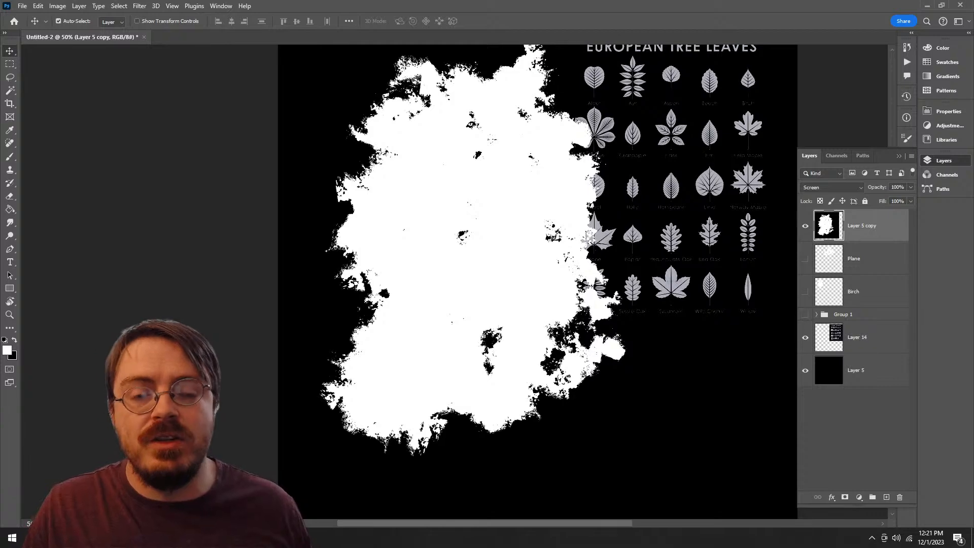
drag(586, 372, 533, 405)
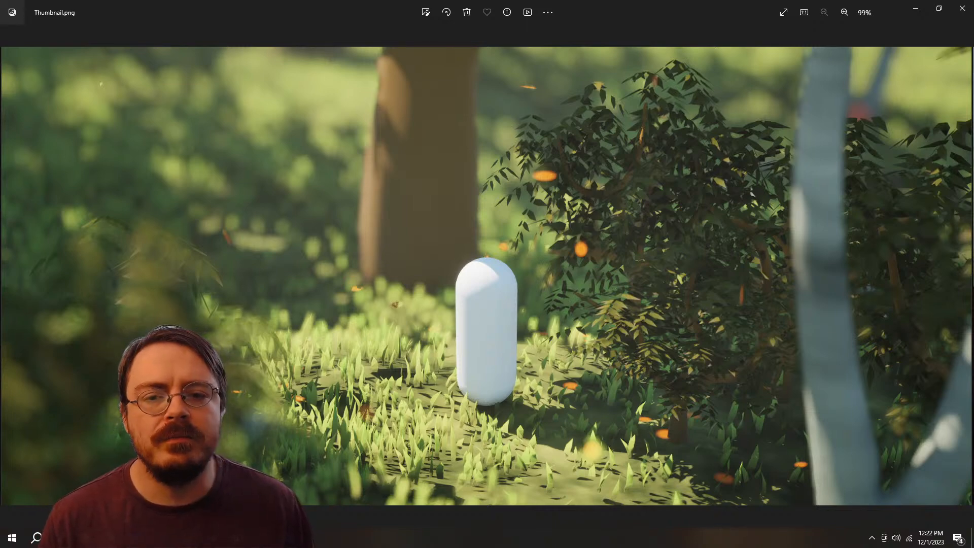
Step: Examine the foliage in the Thumbnail.png reference closely, comparing the individual leaves with the bush's overall silhouette
scroll(641, 223, up, 8)
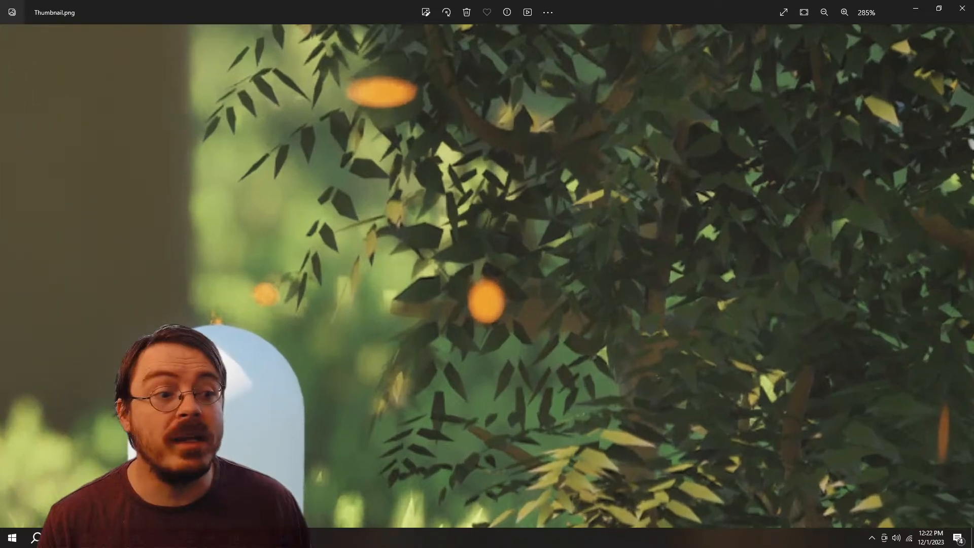
scroll(210, 183, up, 4)
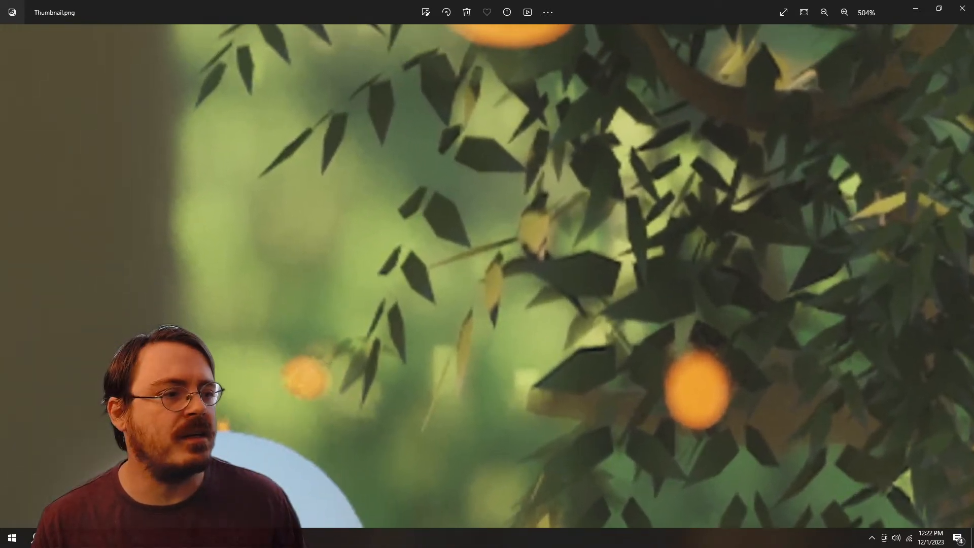
drag(211, 183, 256, 188)
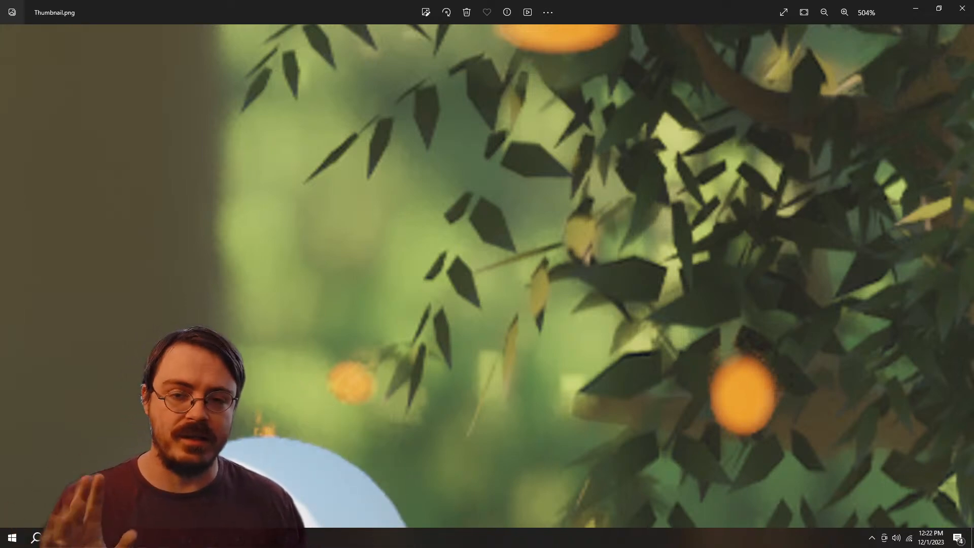
scroll(480, 234, down, 7)
scroll(480, 233, down, 2)
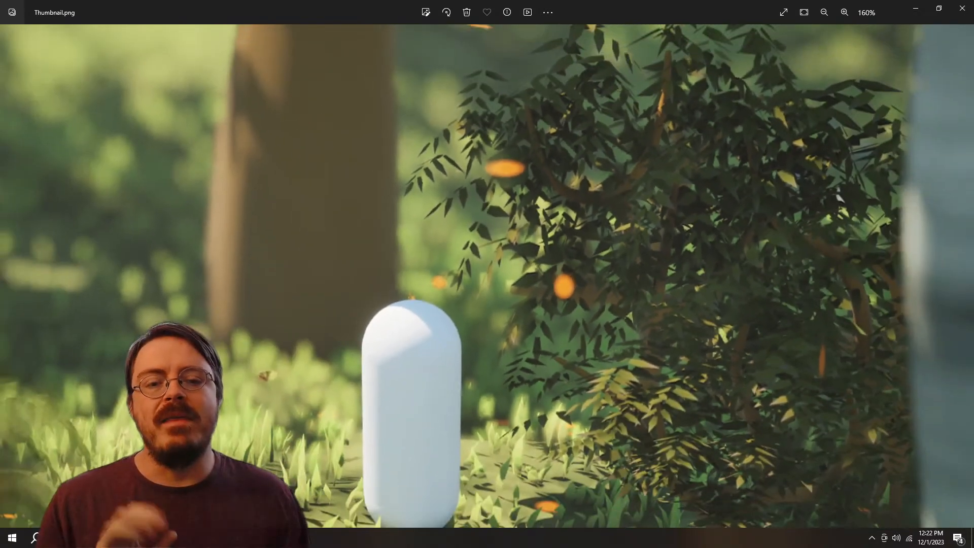
drag(479, 234, 381, 212)
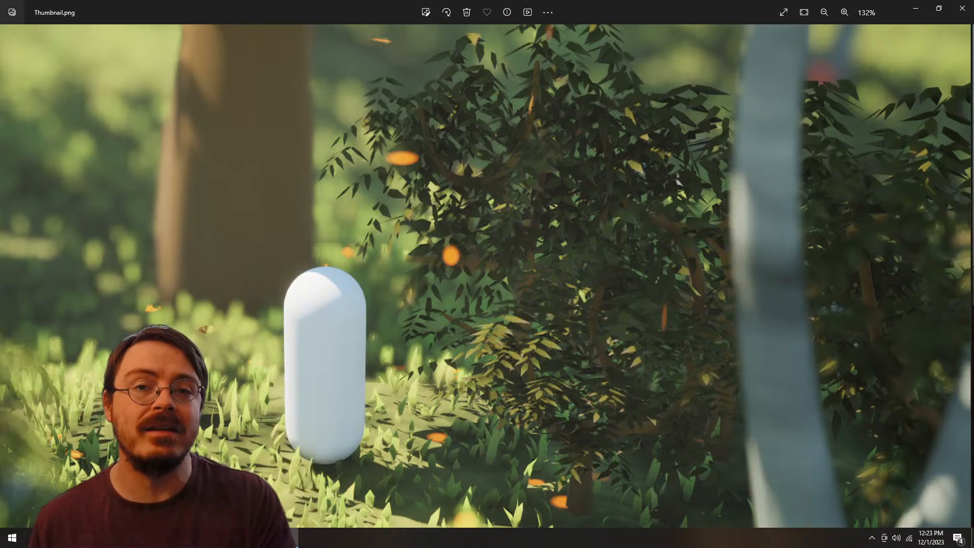
scroll(486, 238, down, 1)
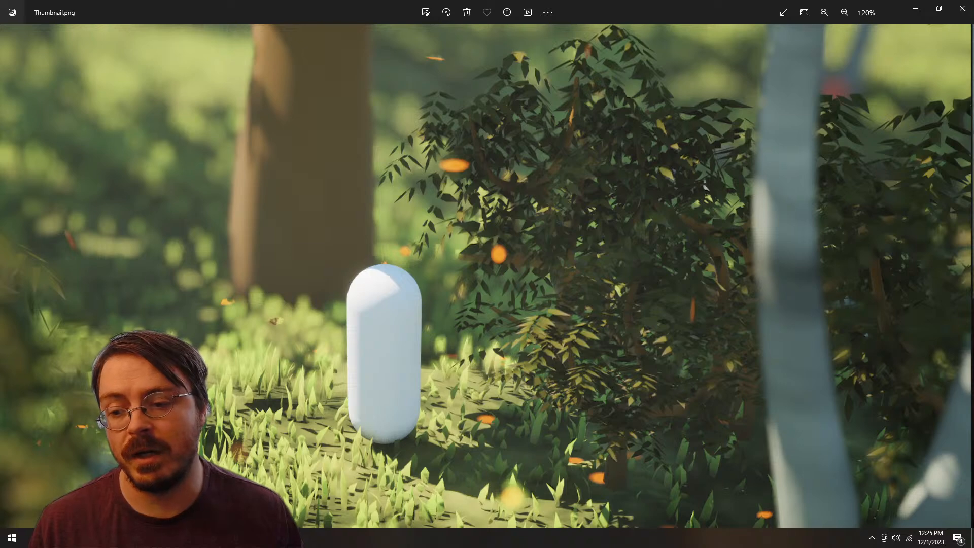
Step: Switch to Photoshop and open the Liquify filter on the white blob layer, Layer 5 copy
key(alt+Tab)
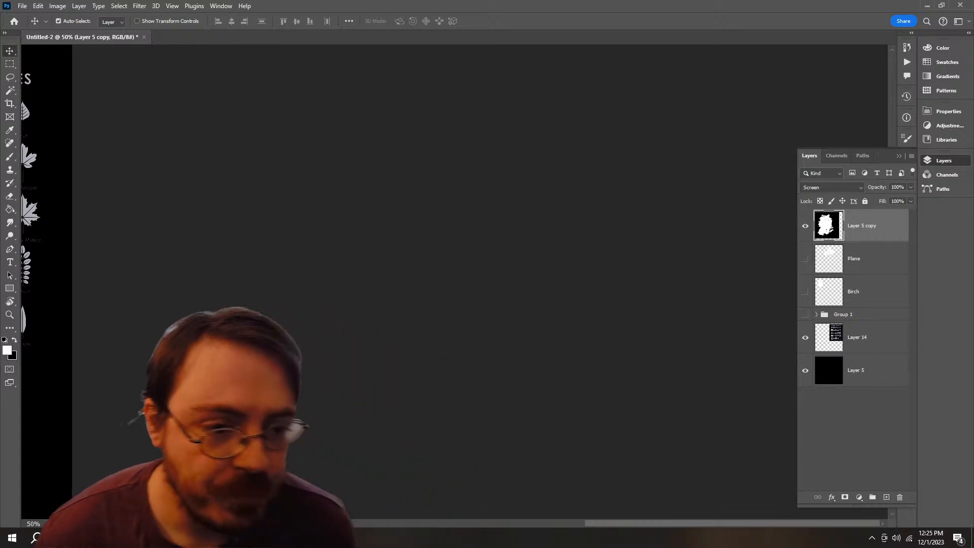
key(z)
drag(198, 314, 178, 314)
drag(177, 310, 716, 326)
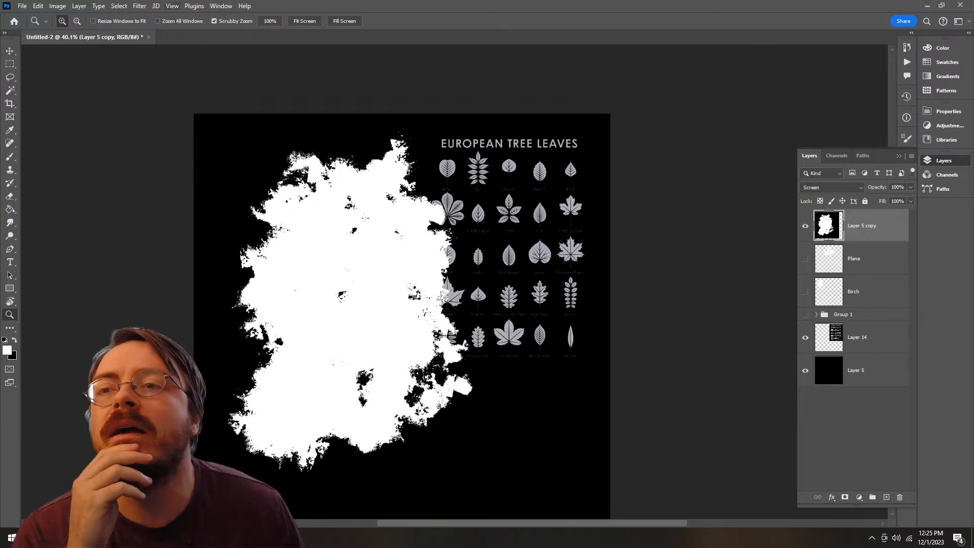
click(140, 6)
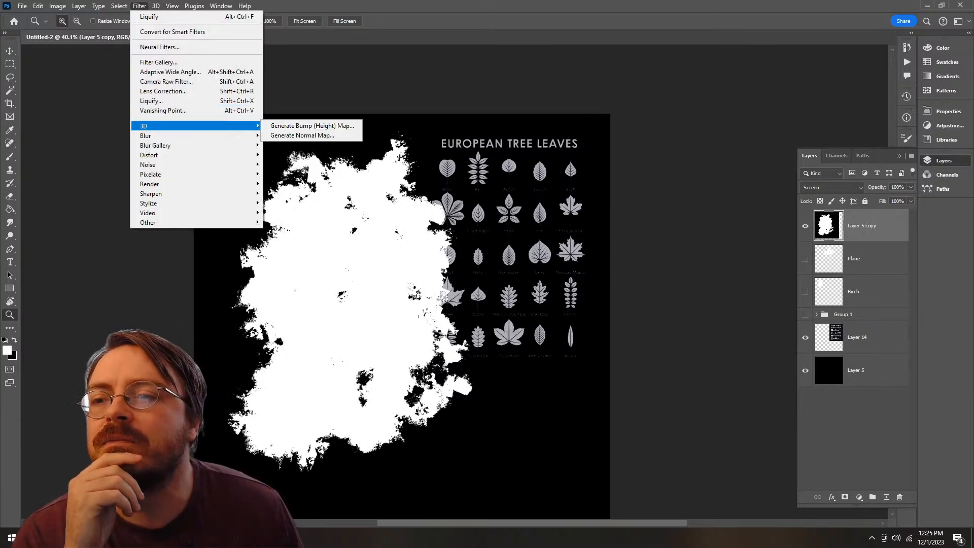
mouse_move(198, 135)
click(151, 100)
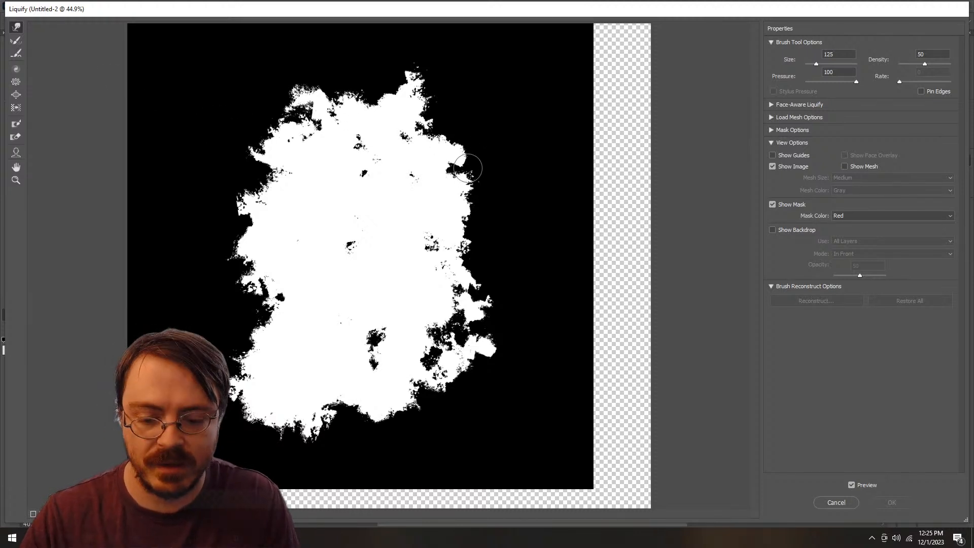
Step: Push the blob's upper right and upper left edges inward with a size 300 warp brush to form notches below the crown
key(bracketright)
key(bracketright)
key(bracketright)
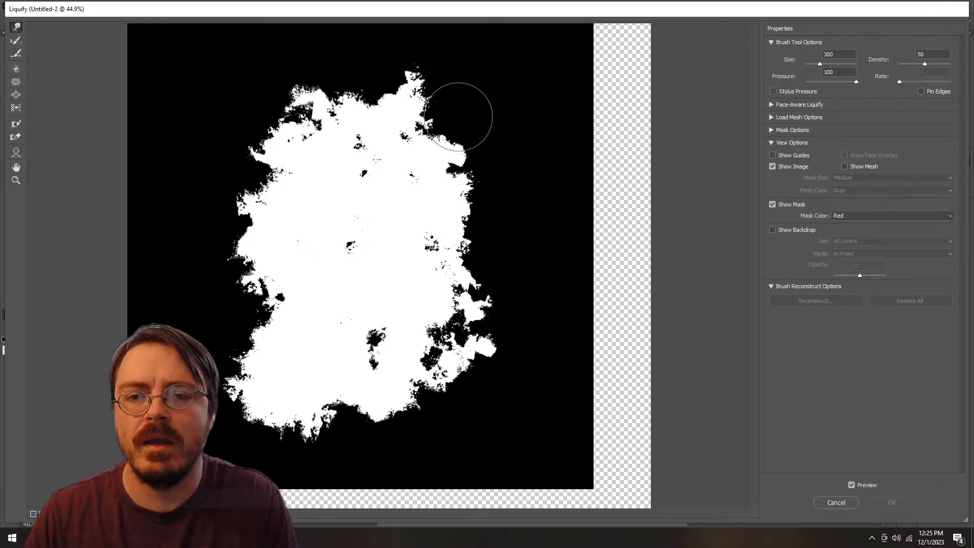
mouse_move(458, 116)
mouse_down()
mouse_move(406, 163)
mouse_move(420, 152)
mouse_up()
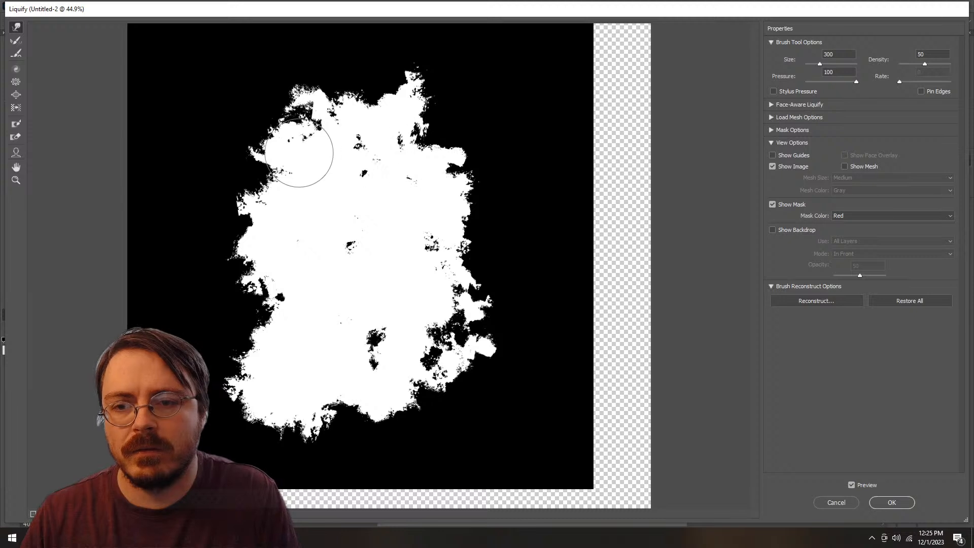
mouse_move(274, 150)
mouse_down()
mouse_move(293, 147)
mouse_move(283, 135)
mouse_move(261, 135)
mouse_move(274, 145)
mouse_move(261, 154)
mouse_move(284, 183)
mouse_move(269, 160)
mouse_move(282, 174)
mouse_move(280, 136)
mouse_move(348, 86)
mouse_move(365, 98)
mouse_up()
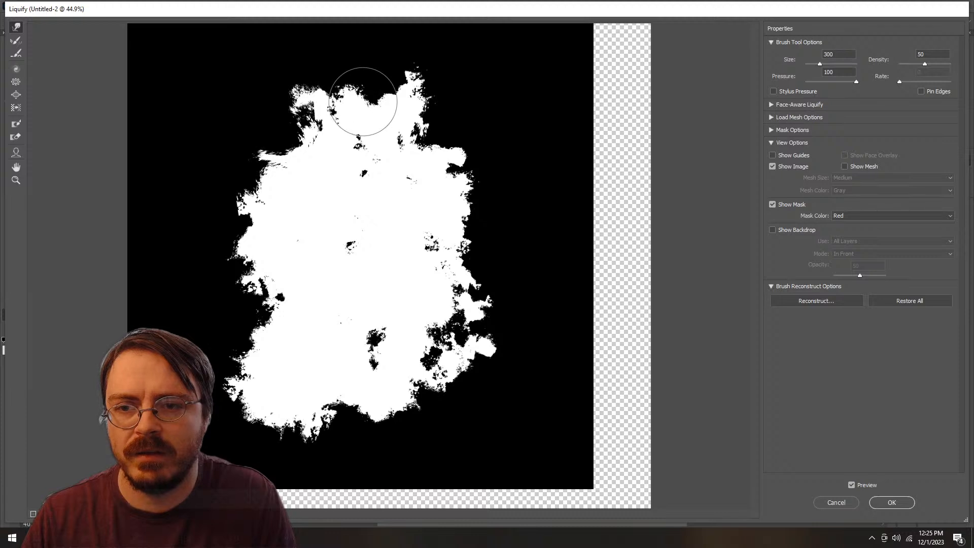
Step: Pull the blob's crown up into a central peak and pinch both sides inward at mid-height to form tree-like tiers
key(f)
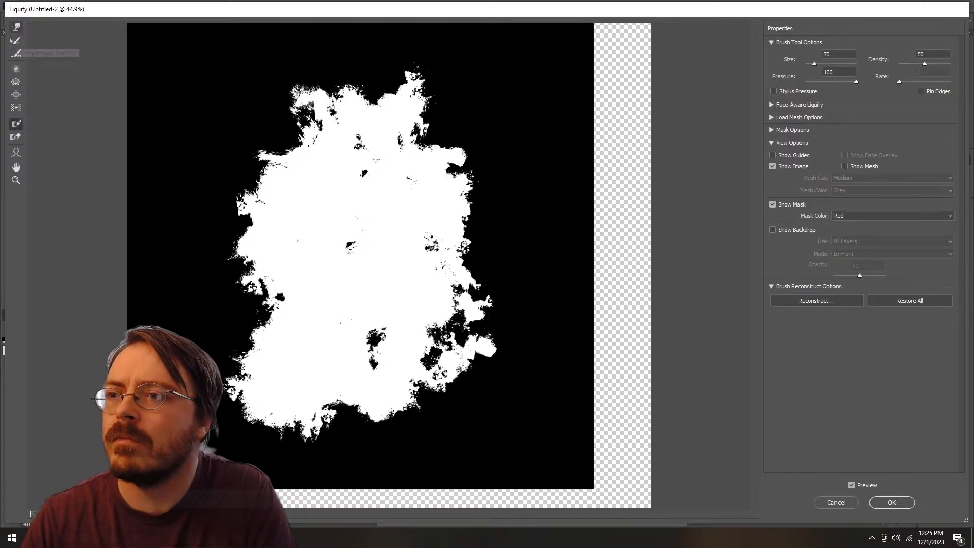
key(w)
key(bracketright)
mouse_move(344, 118)
mouse_down()
mouse_move(359, 85)
mouse_move(350, 51)
mouse_move(330, 95)
mouse_up()
mouse_move(324, 95)
mouse_down()
mouse_move(318, 122)
mouse_move(345, 133)
mouse_move(409, 101)
mouse_move(419, 64)
mouse_move(397, 109)
mouse_move(411, 112)
mouse_move(415, 173)
mouse_move(467, 193)
mouse_move(444, 197)
mouse_move(429, 176)
mouse_move(449, 175)
mouse_move(460, 207)
mouse_move(444, 209)
mouse_move(438, 261)
mouse_move(445, 237)
mouse_move(441, 259)
mouse_move(472, 267)
mouse_move(496, 251)
mouse_move(486, 254)
mouse_move(490, 242)
mouse_move(445, 256)
mouse_move(444, 220)
mouse_up()
mouse_move(281, 204)
mouse_down()
mouse_move(253, 208)
mouse_move(304, 226)
mouse_move(254, 214)
mouse_move(302, 222)
mouse_move(259, 217)
mouse_move(294, 192)
mouse_move(290, 138)
mouse_move(277, 147)
mouse_move(283, 169)
mouse_up()
key(bracketleft)
key(bracketleft)
key(bracketleft)
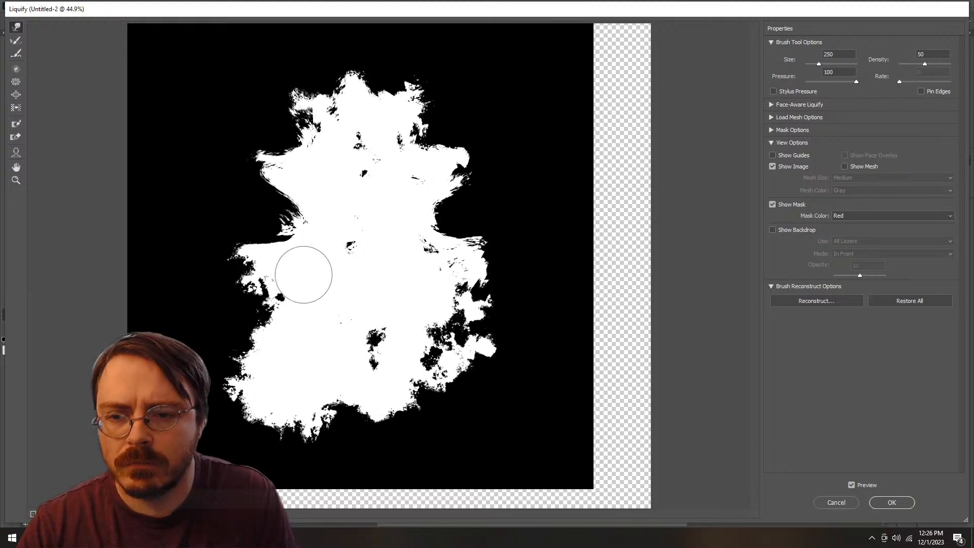
Step: Push the blob's lower left side inward with a size 400 brush and raise its bottom edge with a larger brush
key(bracketright)
key(bracketright)
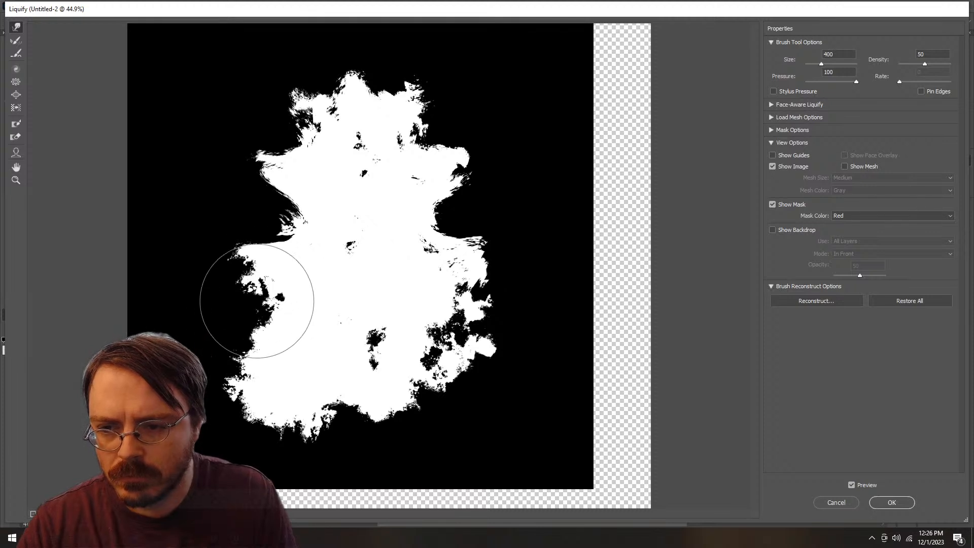
mouse_move(256, 315)
mouse_down()
mouse_move(256, 273)
mouse_move(238, 327)
mouse_move(261, 322)
mouse_move(261, 356)
mouse_up()
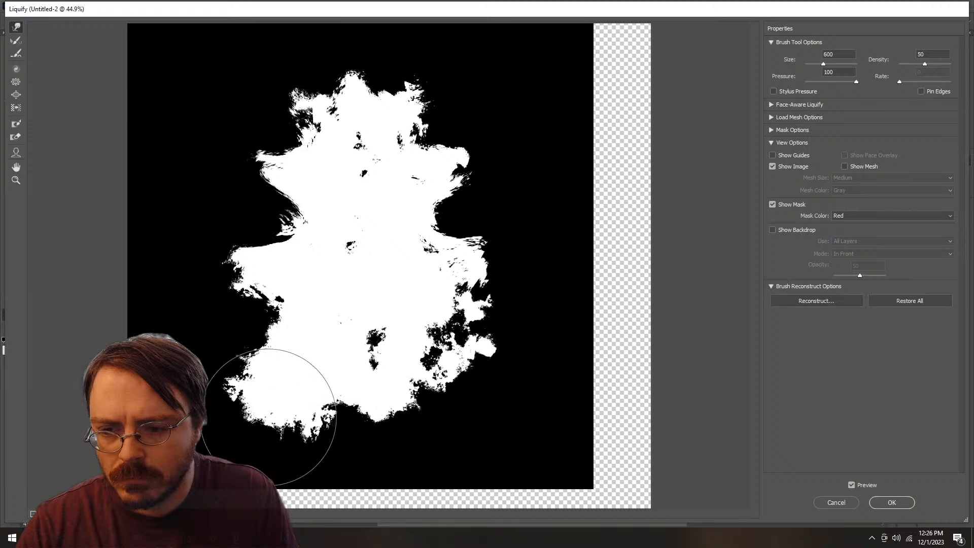
key(bracketright)
key(bracketright)
key(bracketright)
key(bracketright)
key(bracketright)
key(bracketright)
mouse_move(285, 413)
mouse_down()
mouse_move(270, 385)
mouse_move(299, 409)
mouse_move(305, 467)
mouse_move(296, 459)
mouse_move(315, 397)
mouse_move(391, 394)
mouse_move(396, 409)
mouse_up()
Step: Warp the blob's lower right lobe down and outward to widen the lowest tier
key(bracketleft)
key(bracketleft)
key(bracketleft)
key(bracketleft)
key(bracketleft)
key(bracketleft)
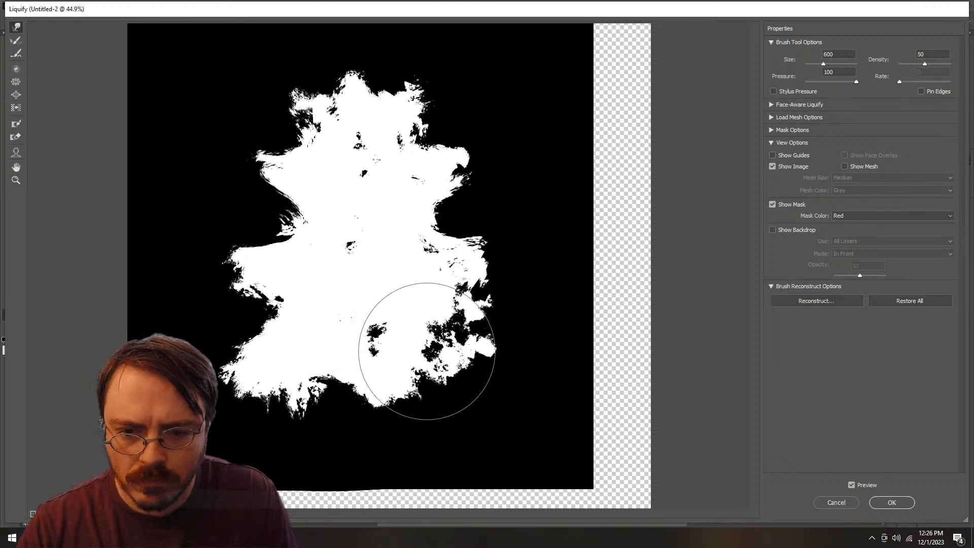
key(bracketleft)
mouse_move(427, 351)
mouse_down()
mouse_move(441, 359)
mouse_move(487, 328)
mouse_move(447, 296)
mouse_move(435, 326)
mouse_move(463, 330)
mouse_move(444, 364)
mouse_move(449, 380)
mouse_move(441, 380)
mouse_move(441, 369)
mouse_move(454, 373)
mouse_up()
Step: Tuck in the lower left corner and even out the bottom edge of the tree shape with a size 700 warp brush
key(bracketright)
key(bracketright)
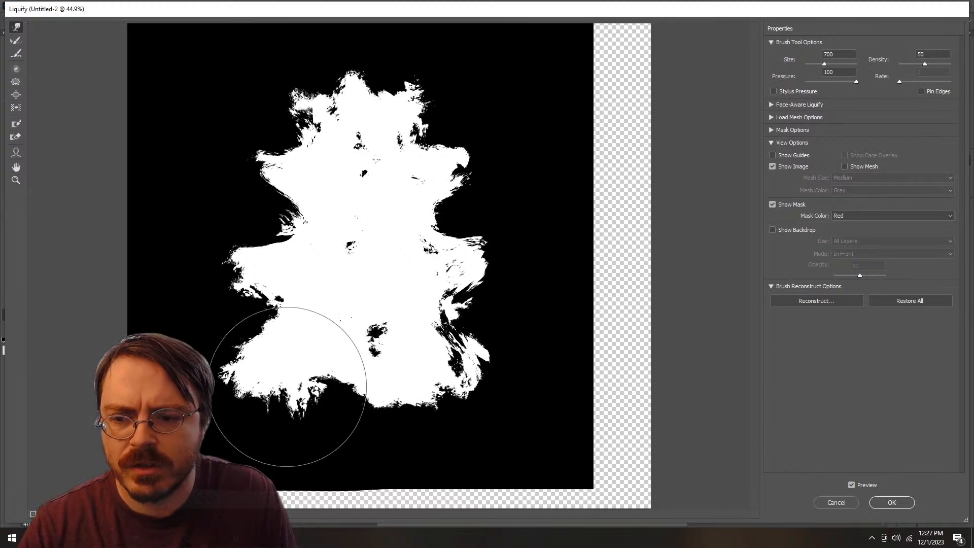
mouse_move(288, 386)
mouse_down()
mouse_move(254, 384)
mouse_move(266, 379)
mouse_move(221, 395)
mouse_up()
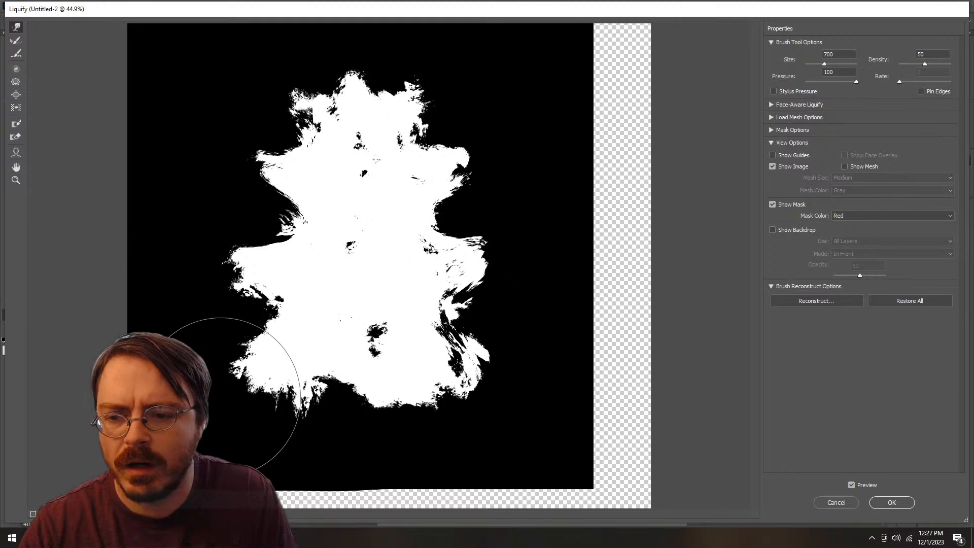
drag(282, 409, 311, 412)
Step: Touch up the upper left tip of the tree shape's crown with a size 300 warp brush
key(bracketleft)
key(bracketleft)
key(bracketleft)
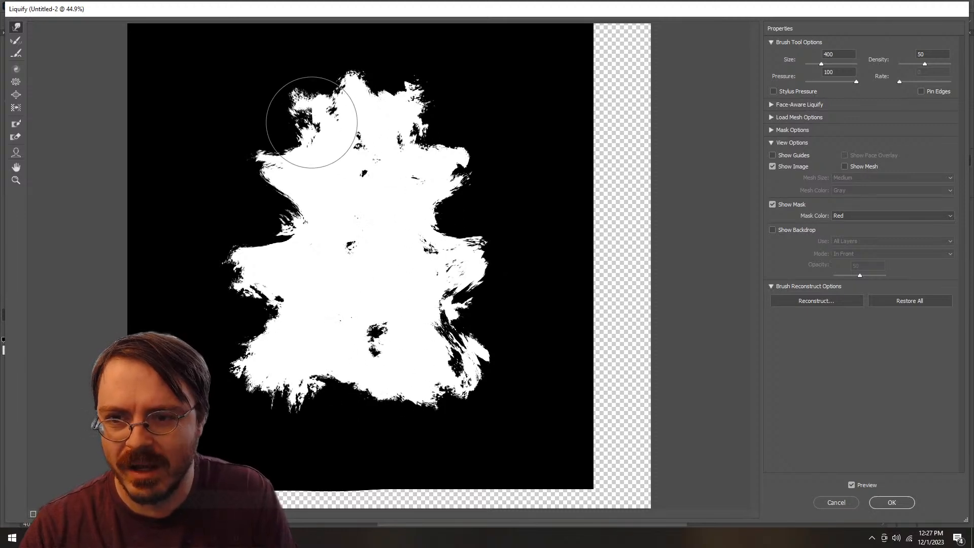
key(bracketleft)
drag(311, 122, 312, 121)
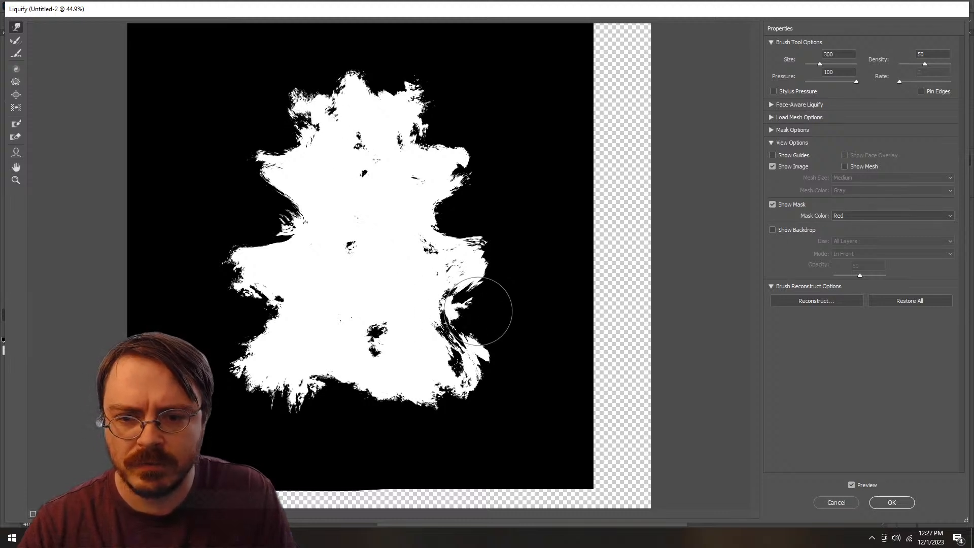
Step: Refine the right-side notch, middle tier and lower right corner of the tree shape with a size 500 warp brush
key(bracketright)
key(bracketright)
drag(478, 313, 473, 314)
drag(463, 265, 454, 268)
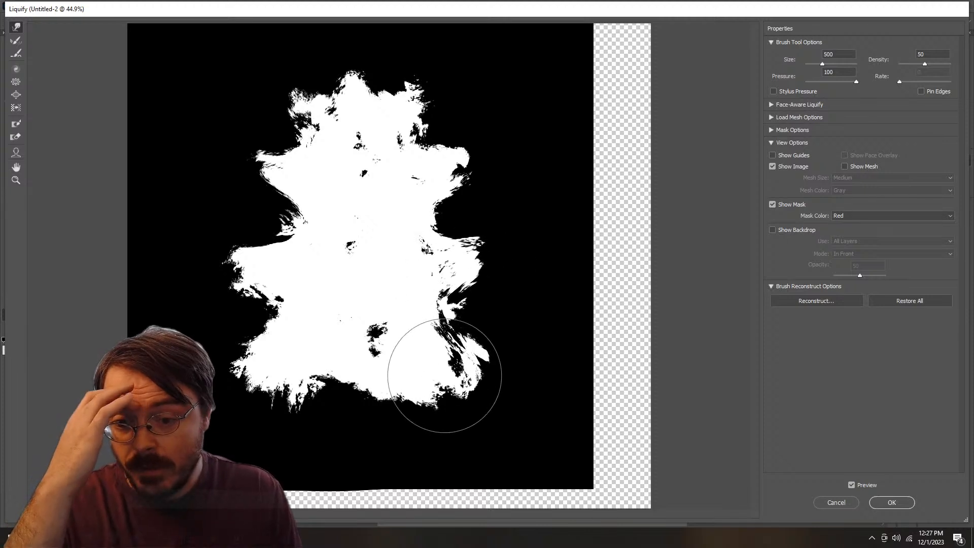
mouse_move(444, 375)
mouse_down()
mouse_move(450, 370)
mouse_move(439, 385)
mouse_up()
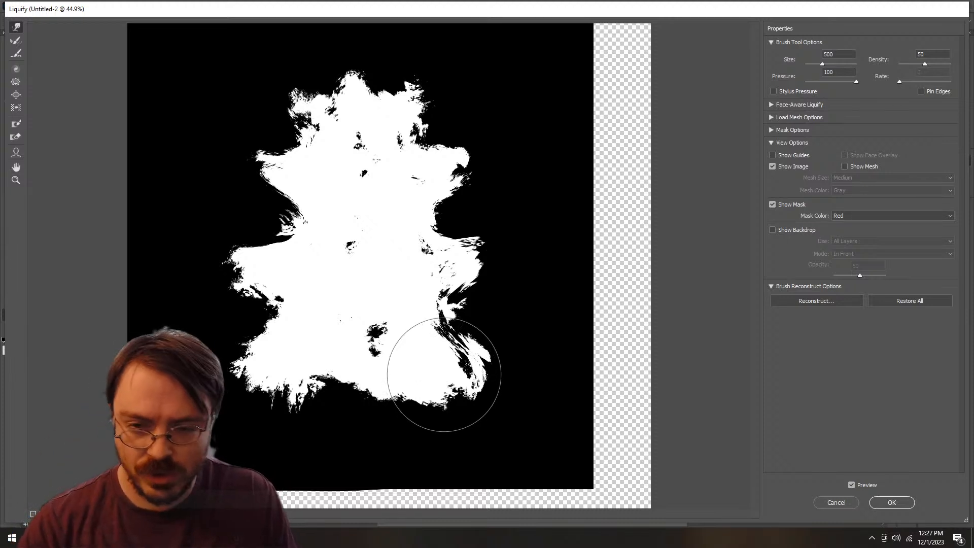
Step: Reshape the lower right lobe and push out the right end of the middle tier with a size 250 warp brush
key(bracketright)
key(bracketright)
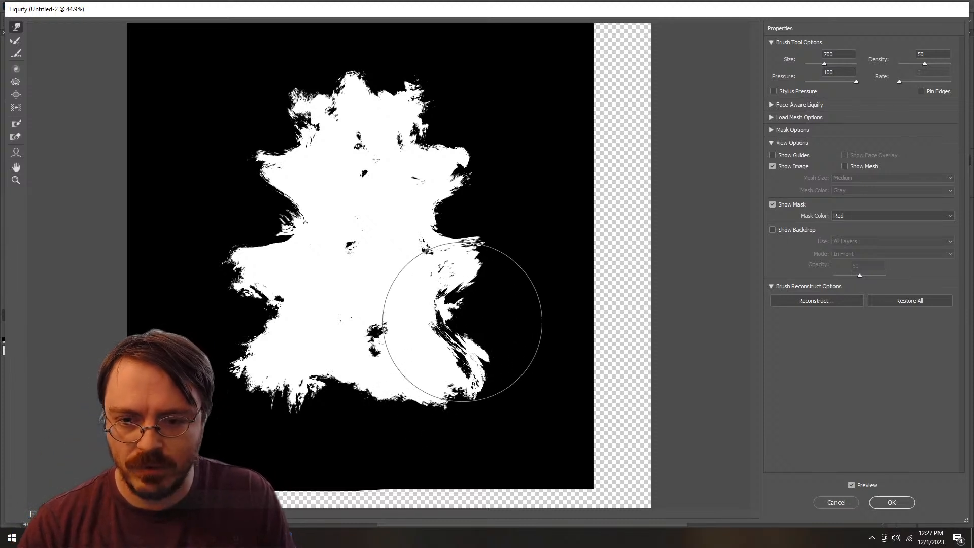
key(bracketleft)
key(bracketleft)
key(bracketleft)
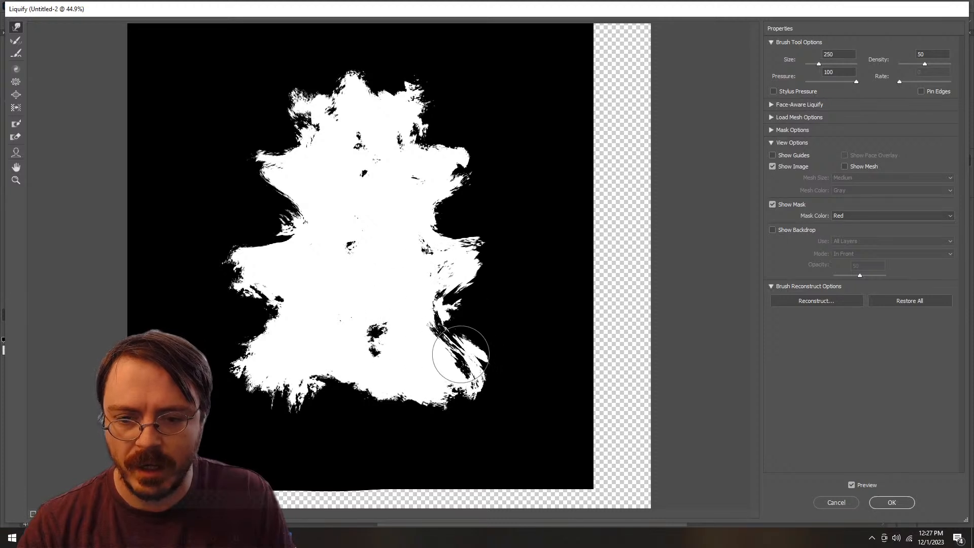
mouse_move(453, 366)
mouse_down()
mouse_move(482, 359)
mouse_move(446, 336)
mouse_move(448, 297)
mouse_move(463, 286)
mouse_up()
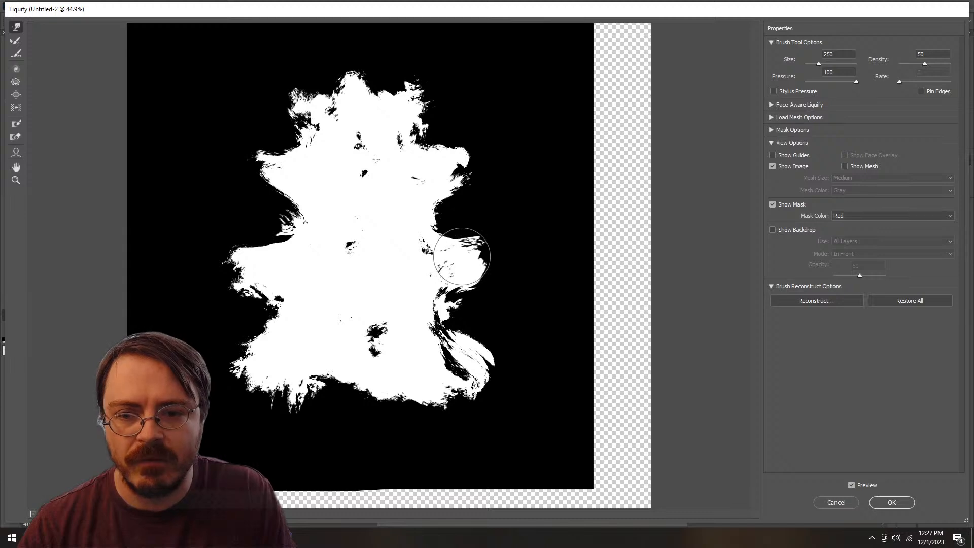
Step: Refine the left-side notches and middle tier of the tree shape with the size 250 brush and apply the Liquify filter
mouse_move(290, 214)
mouse_down()
mouse_move(292, 239)
mouse_move(280, 248)
mouse_up()
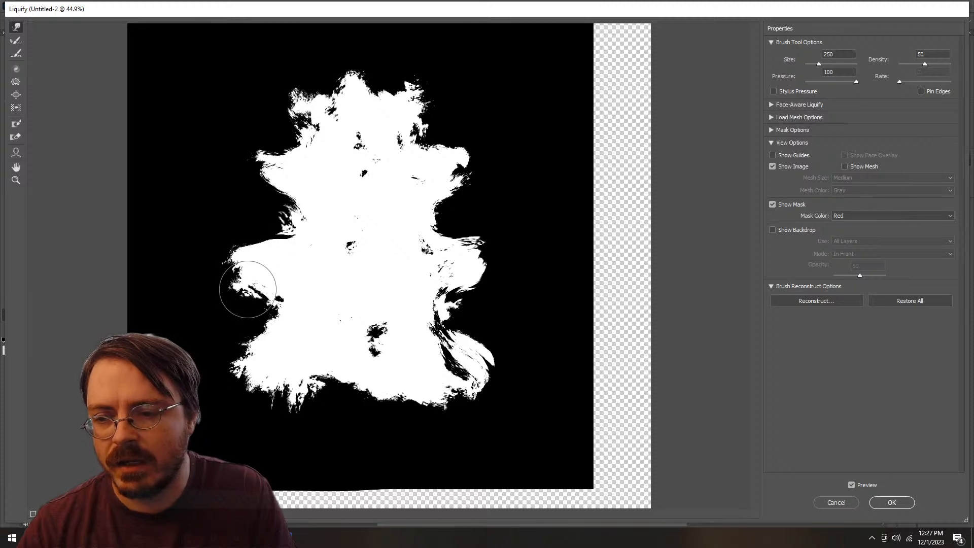
mouse_move(259, 285)
mouse_down()
mouse_move(270, 279)
mouse_move(262, 284)
mouse_up()
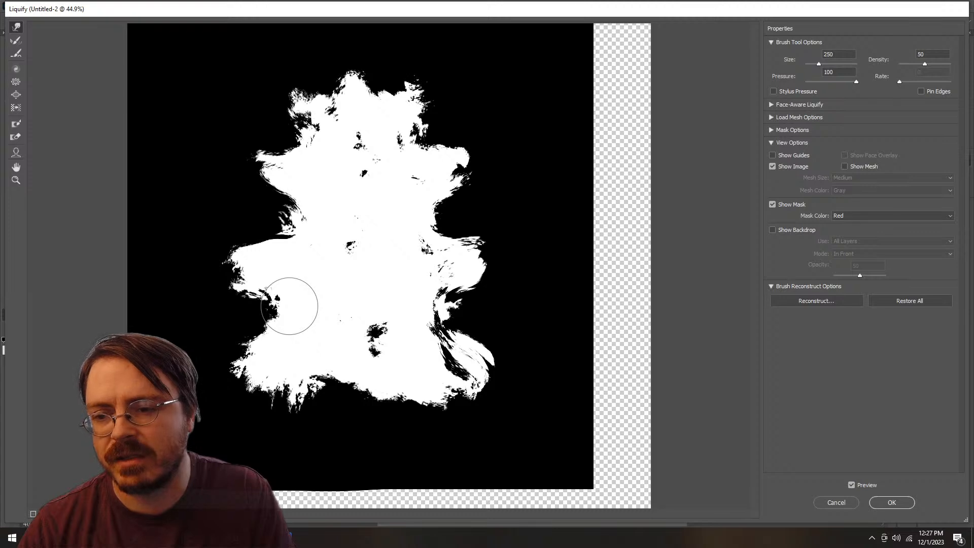
drag(289, 306, 282, 299)
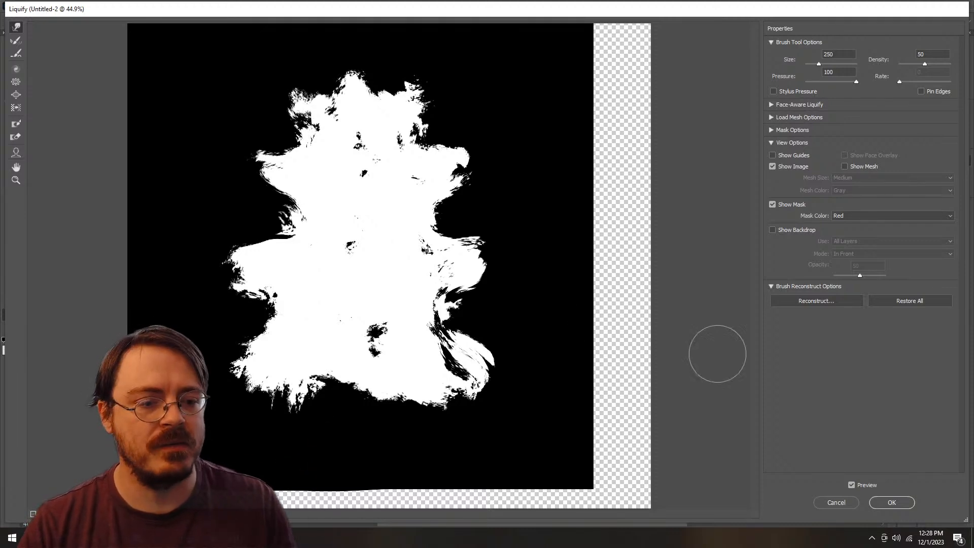
key(Return)
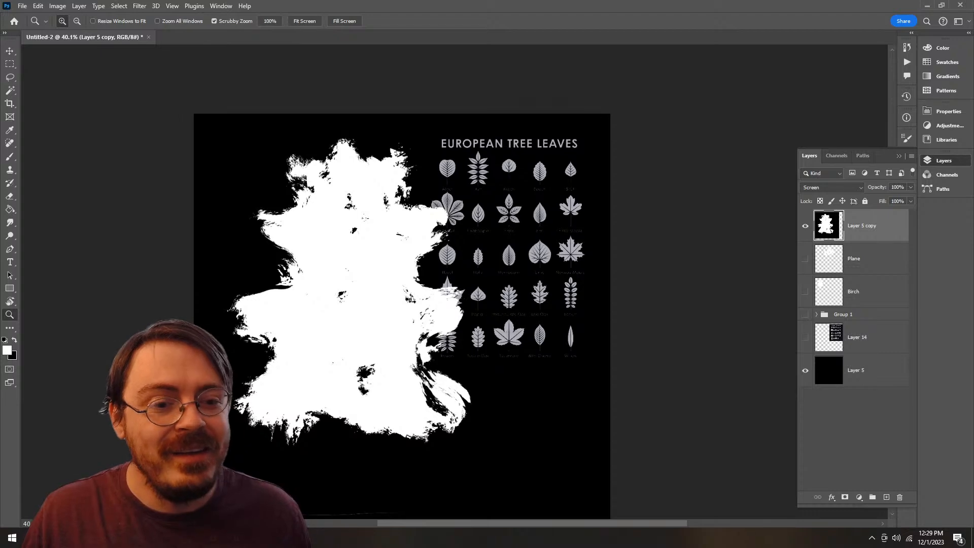
Step: Scale the tree shape layer down to 39.08% and place it in the upper left part of the canvas
key(ctrl+t)
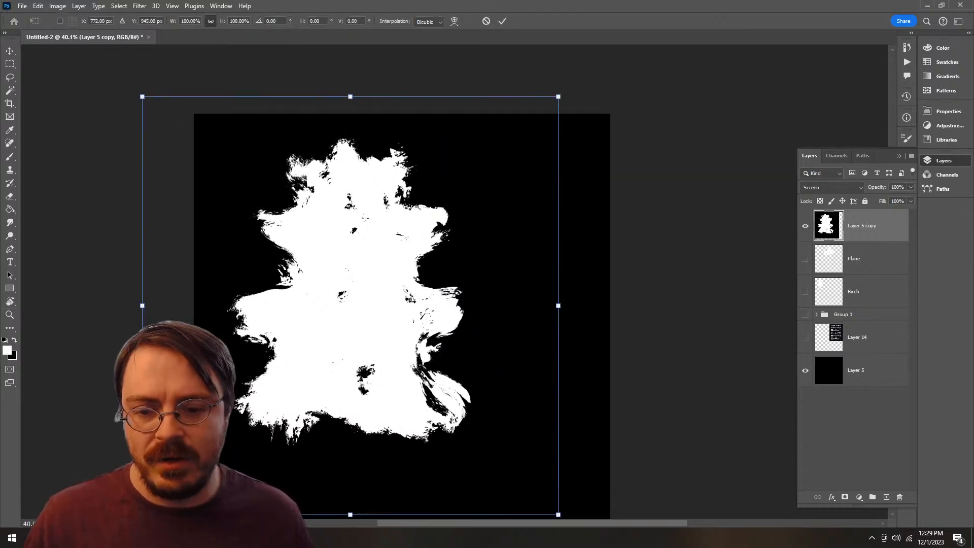
drag(405, 345, 450, 273)
drag(602, 442, 420, 261)
drag(319, 130, 451, 175)
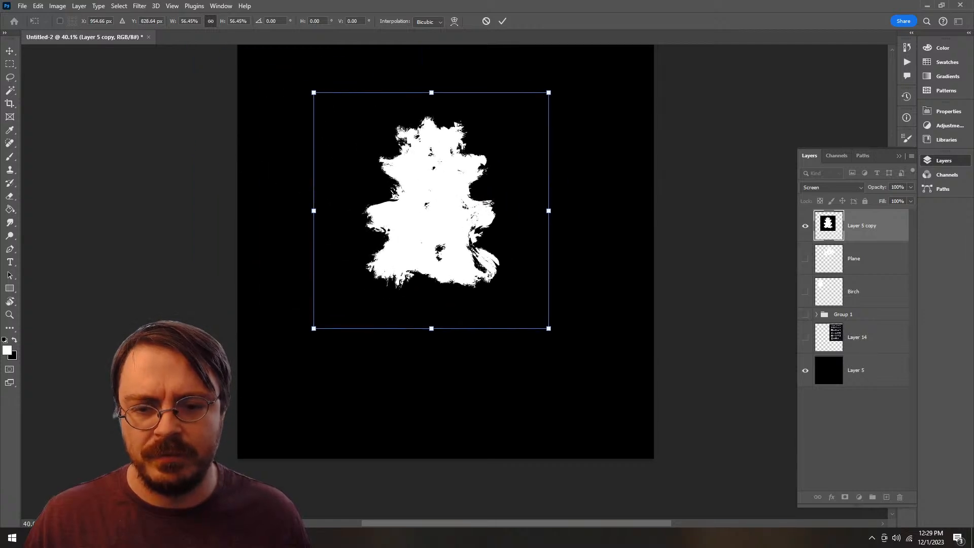
drag(548, 328, 475, 255)
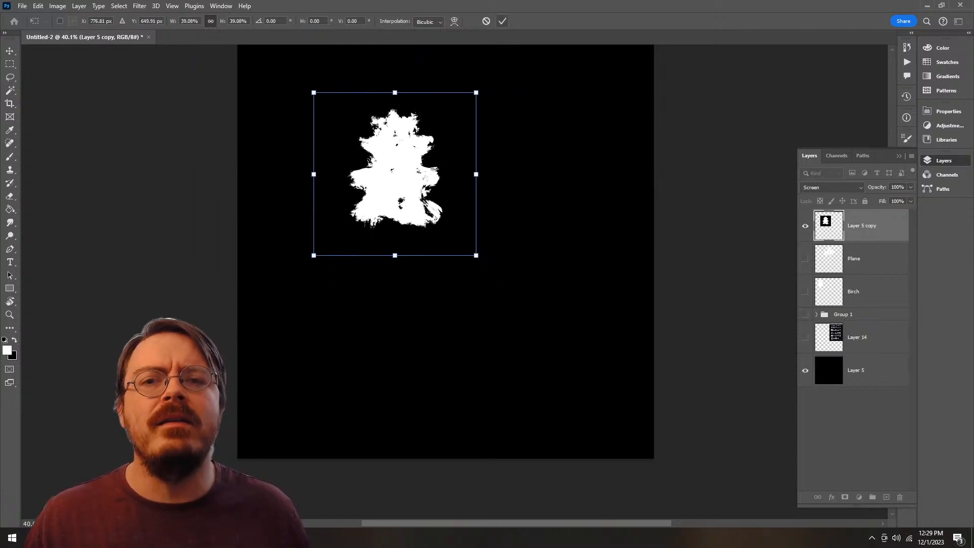
click(502, 21)
key(z)
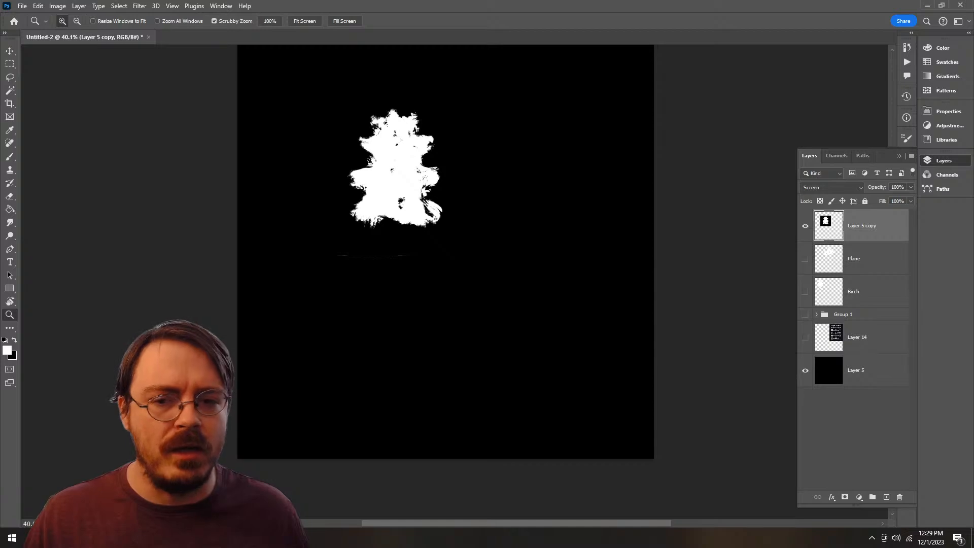
Step: Add a layer mask to the tree layer and try to brush out the thin stray line below the tree
scroll(445, 263, up, 2)
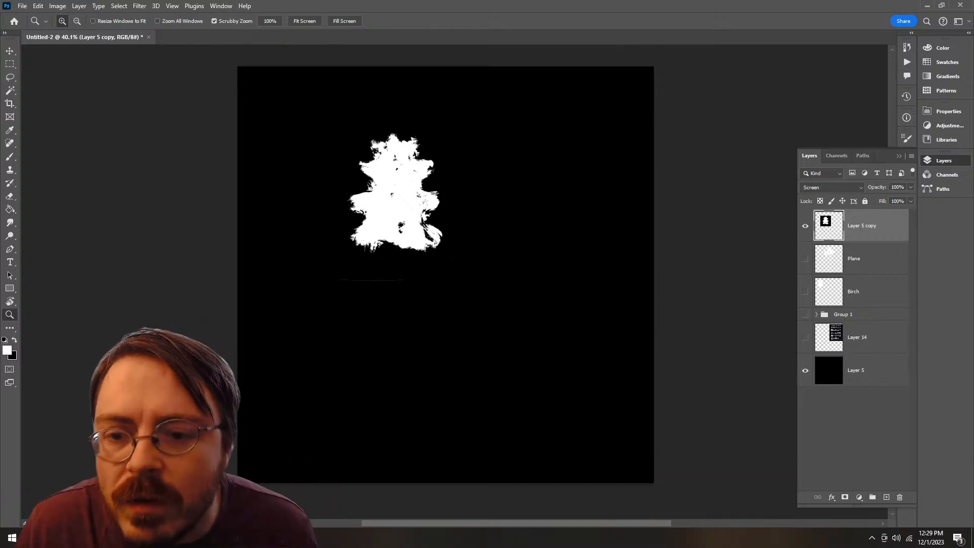
drag(386, 255, 431, 255)
drag(390, 300, 420, 300)
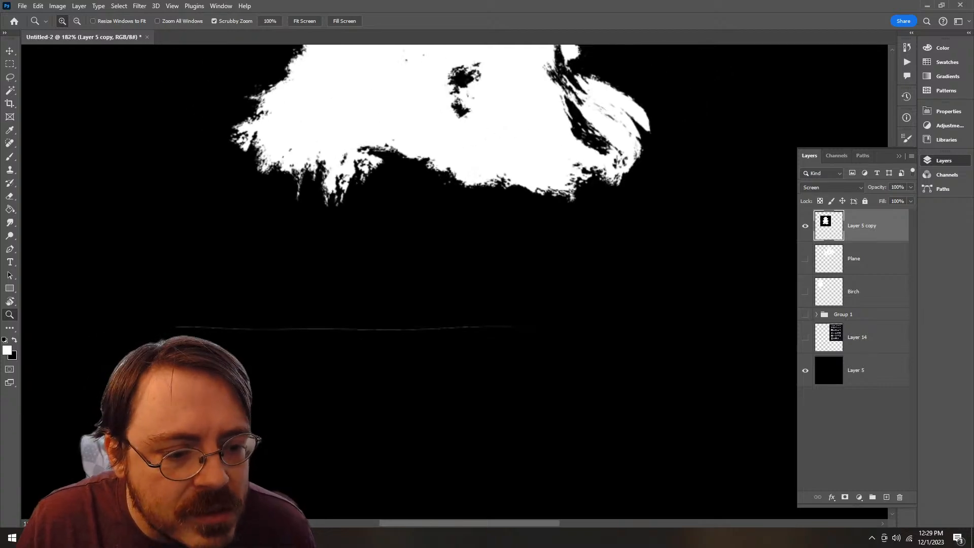
click(844, 497)
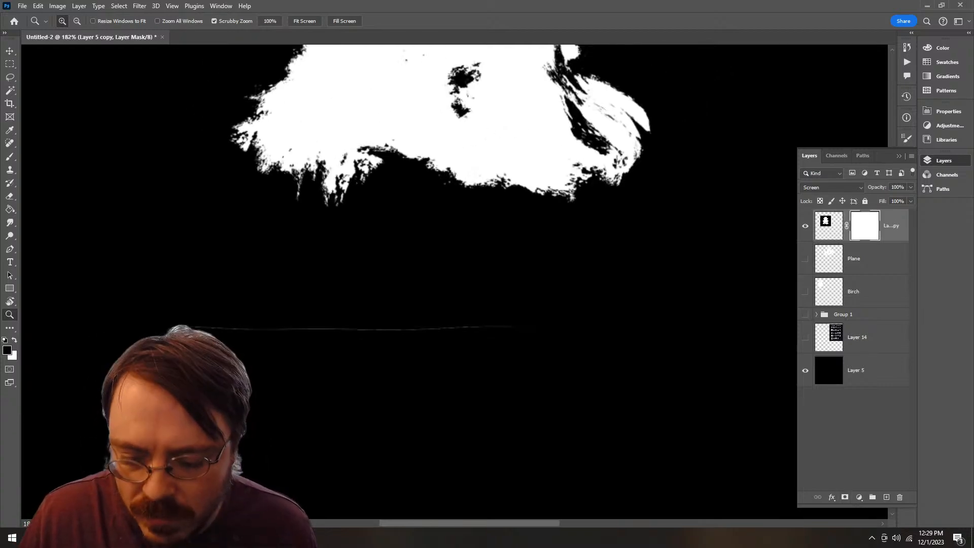
key(b)
drag(560, 344, 71, 350)
key(ctrl+z)
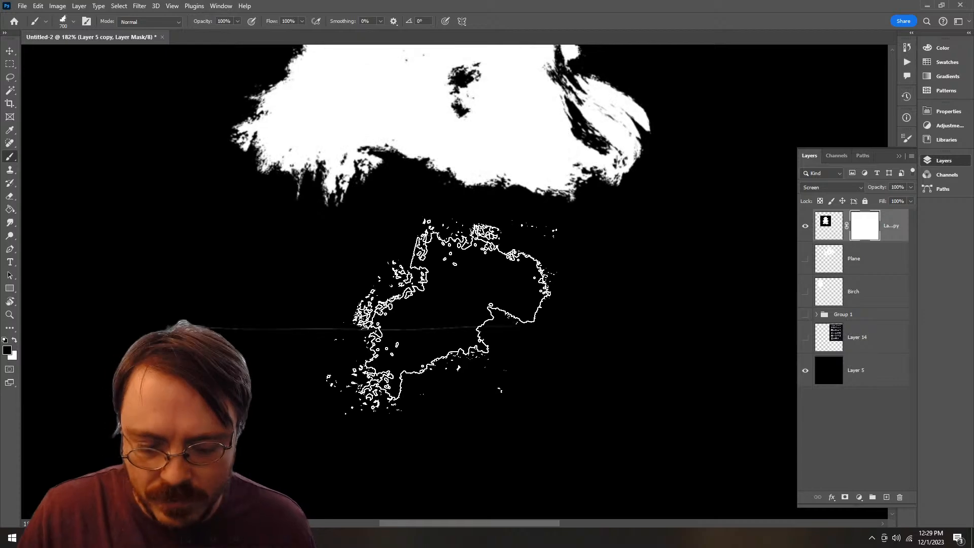
key(bracketleft)
key(bracketleft)
key(bracketleft)
right_click(447, 322)
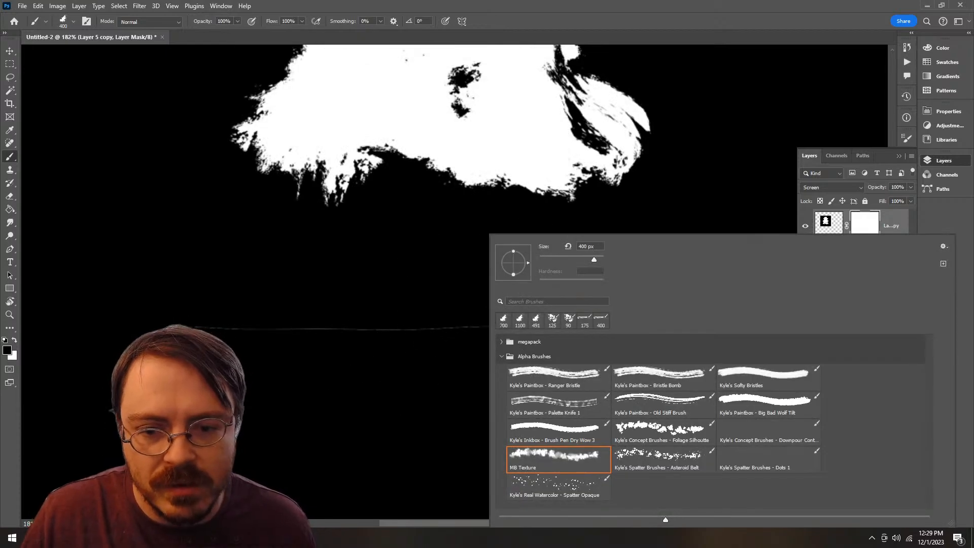
click(502, 342)
click(502, 342)
scroll(538, 385, down, 1)
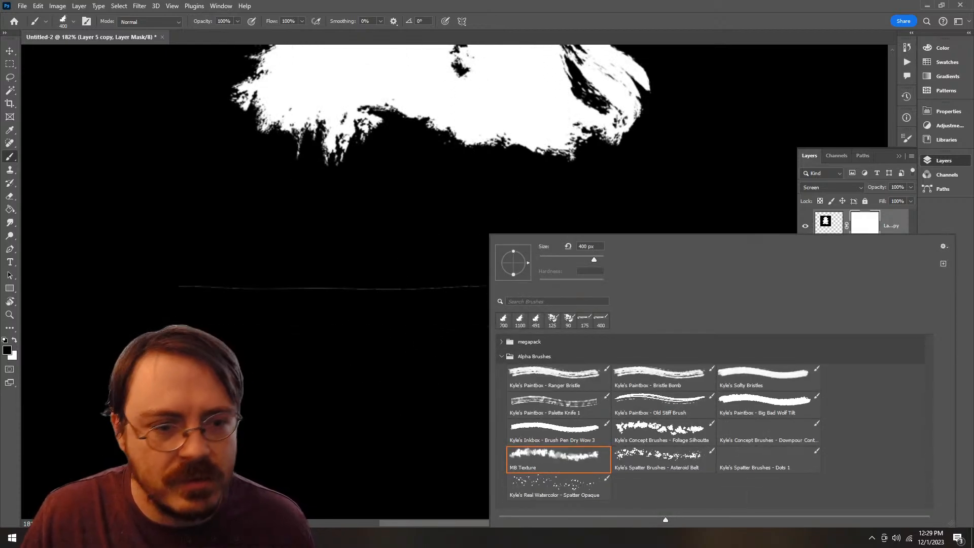
key(Escape)
Step: Mask out the stray line below the tree with a 30 px hard round brush at 3% spacing, without shape dynamics, texture, transfer or smoothing
click(906, 138)
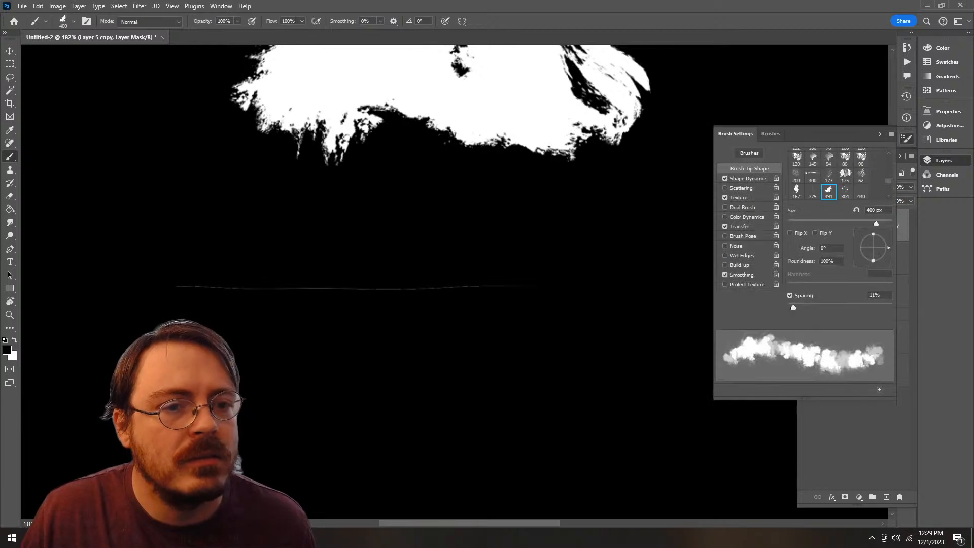
scroll(842, 177, down, 5)
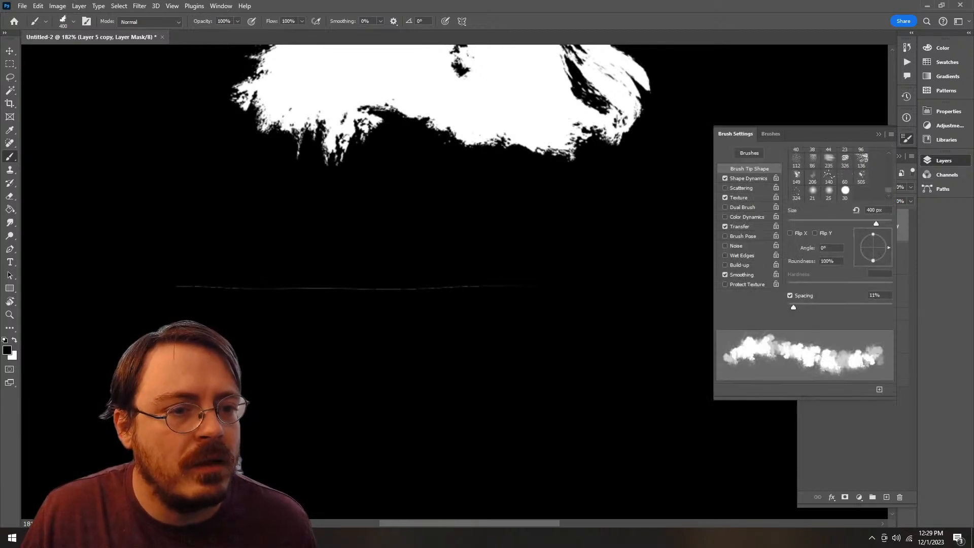
click(845, 192)
mouse_move(800, 307)
mouse_down()
mouse_move(845, 307)
mouse_move(793, 306)
mouse_up()
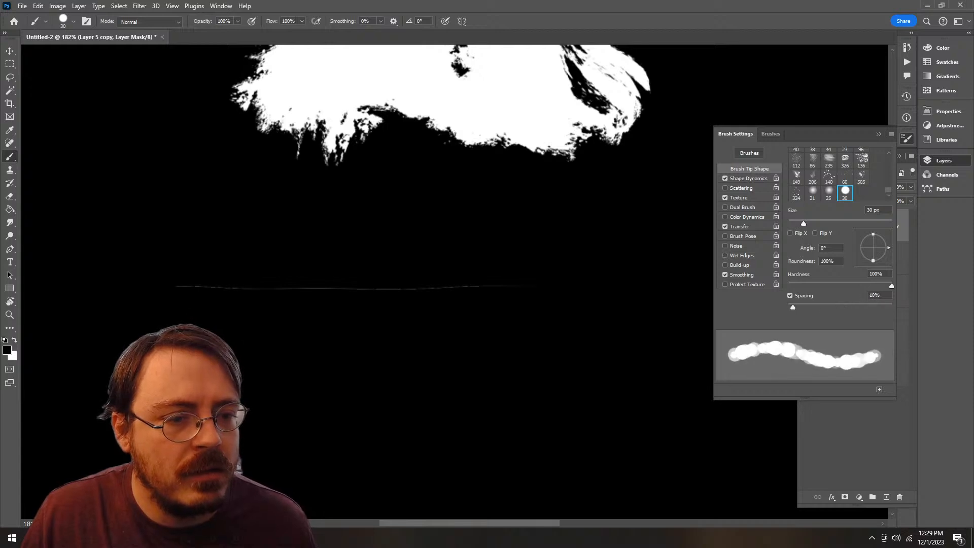
text(2)
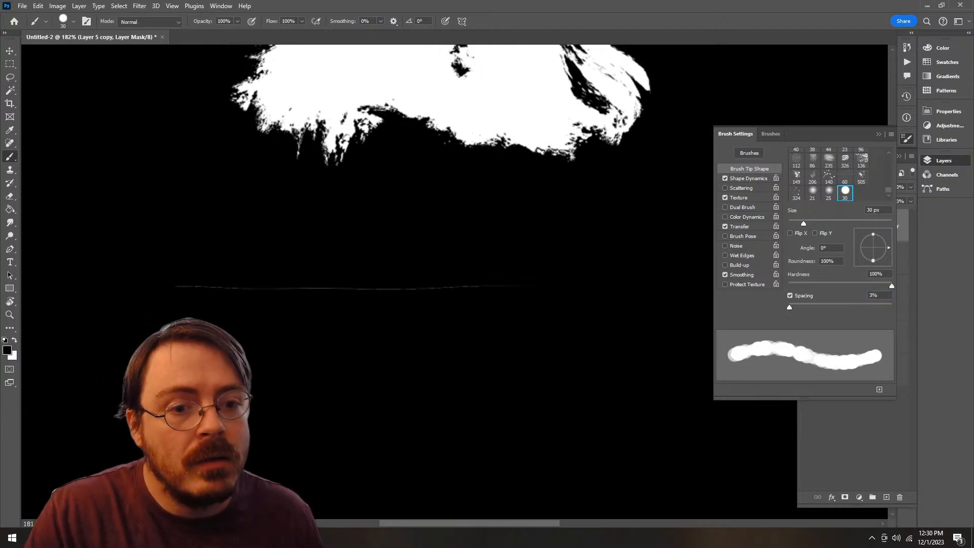
click(724, 227)
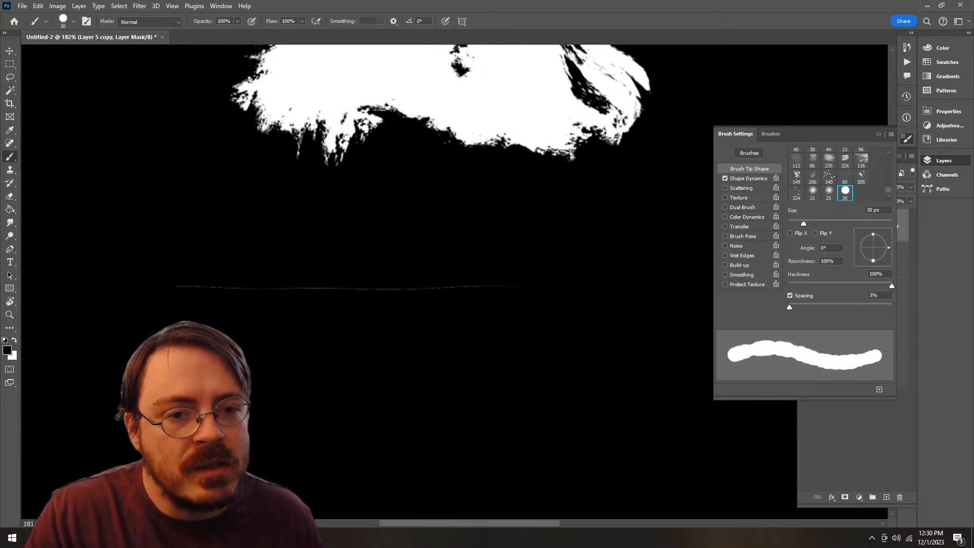
click(724, 178)
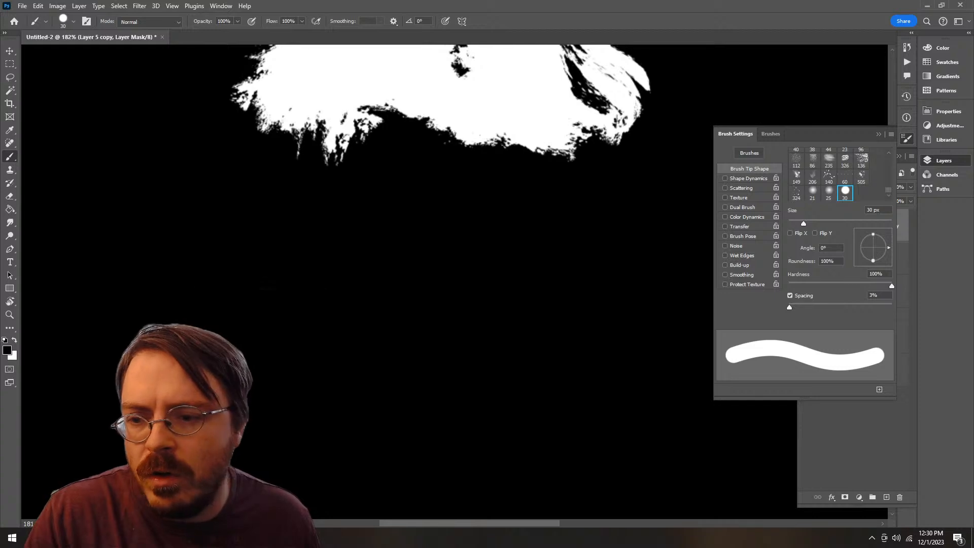
click(943, 161)
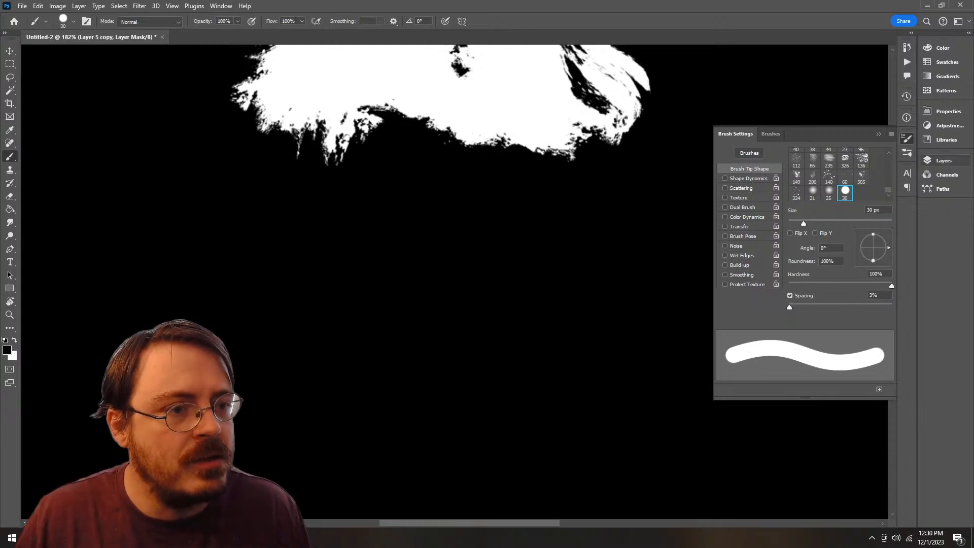
click(944, 160)
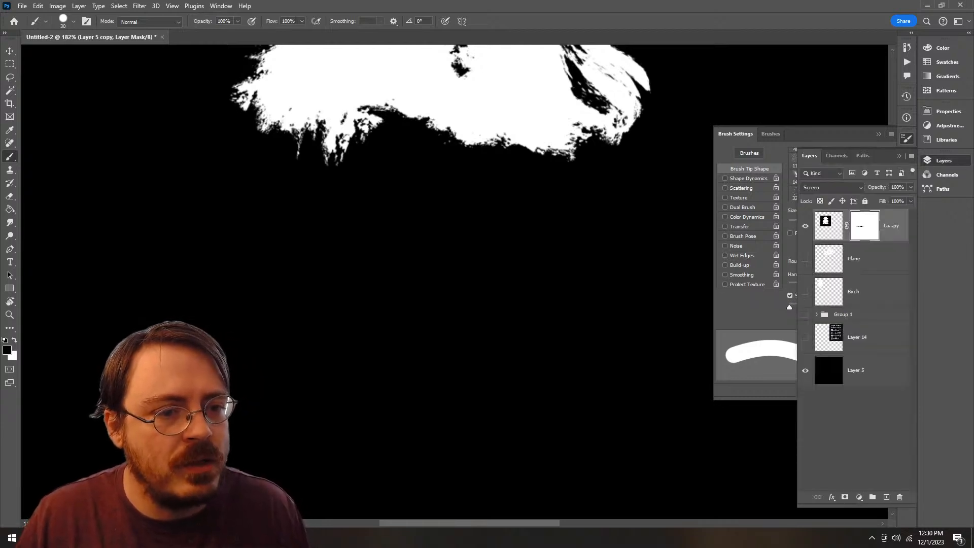
Step: Target the tree layer's image instead of its mask and choose the Kyle's Paintbox - Ranger Bristle brush
click(829, 226)
click(944, 160)
key(z)
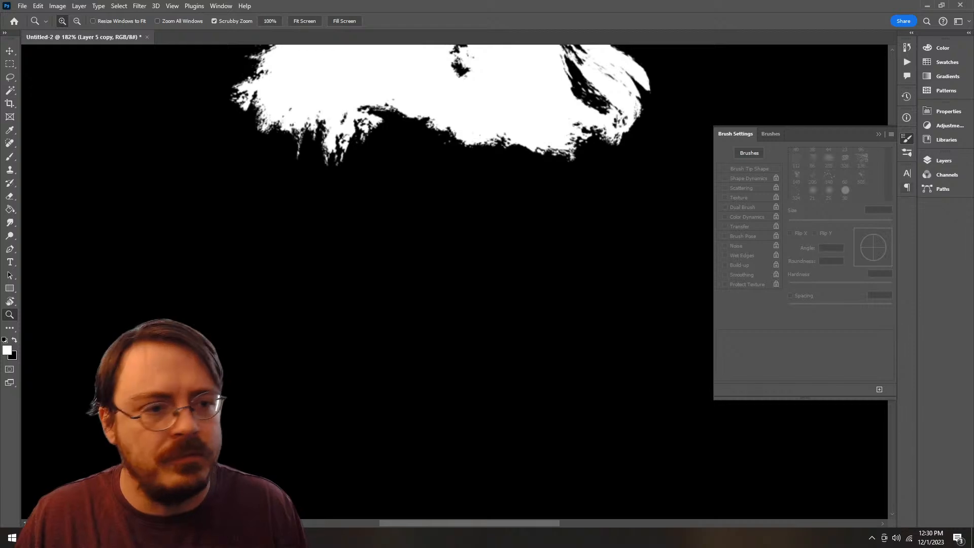
click(944, 160)
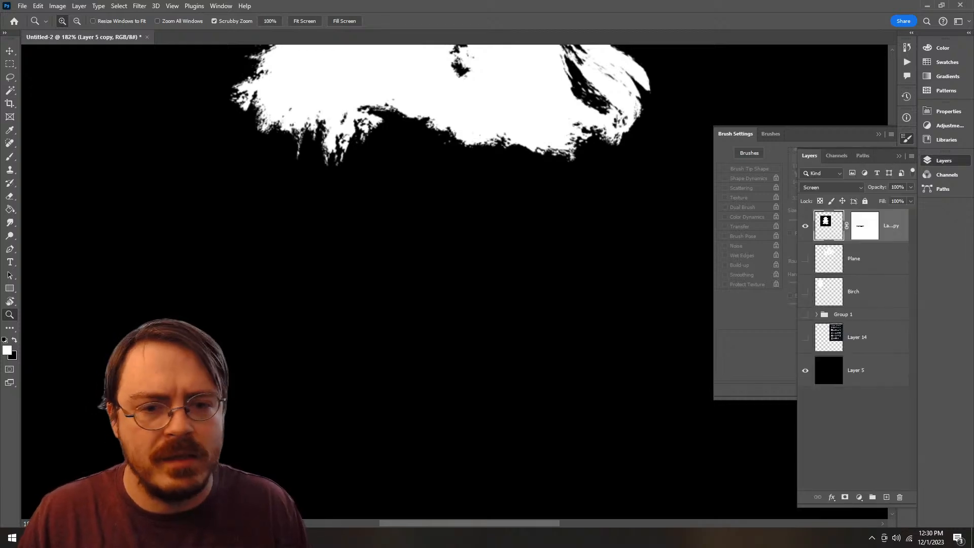
click(944, 160)
click(907, 139)
key(b)
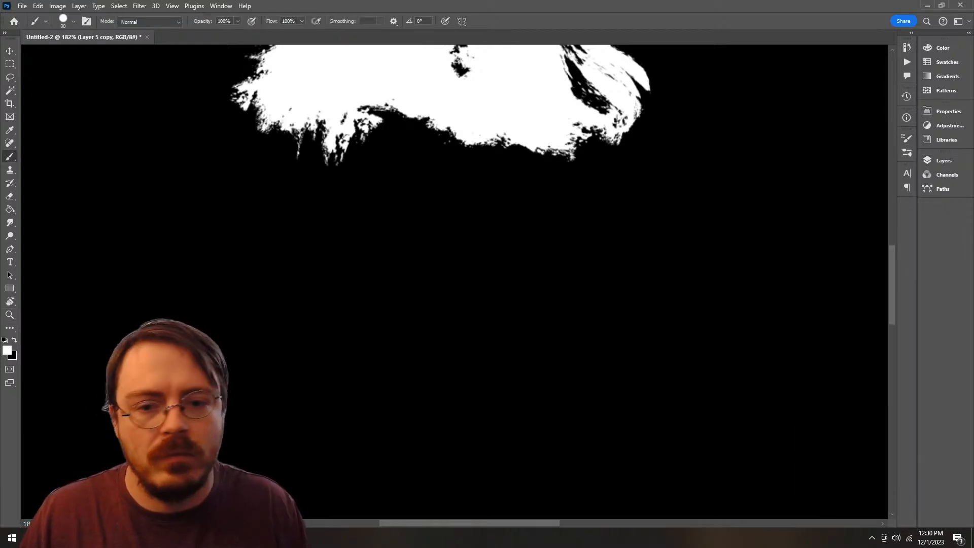
drag(507, 177, 512, 304)
right_click(470, 234)
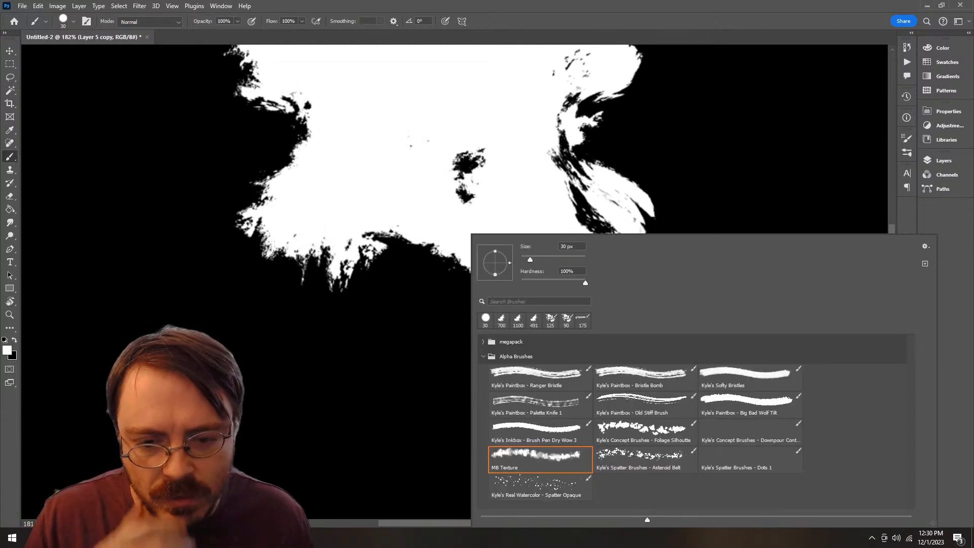
click(540, 378)
Step: Enlarge the bristle brush to 80 px while trying out trunk strokes below the tree canopy and undoing each one
mouse_move(138, 189)
mouse_down()
mouse_move(178, 314)
mouse_move(256, 228)
mouse_up()
key(ctrl+z)
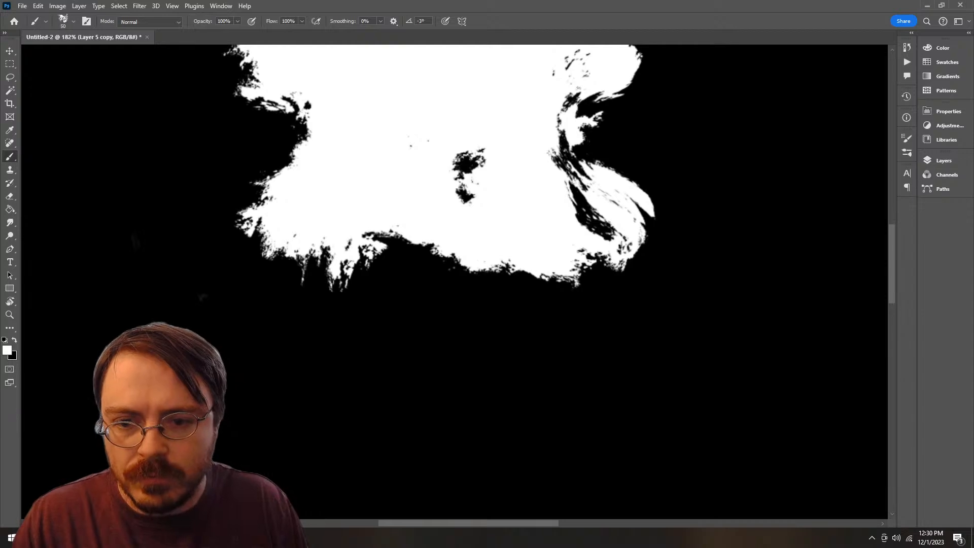
drag(441, 400, 425, 244)
key(ctrl+z)
key(bracketright)
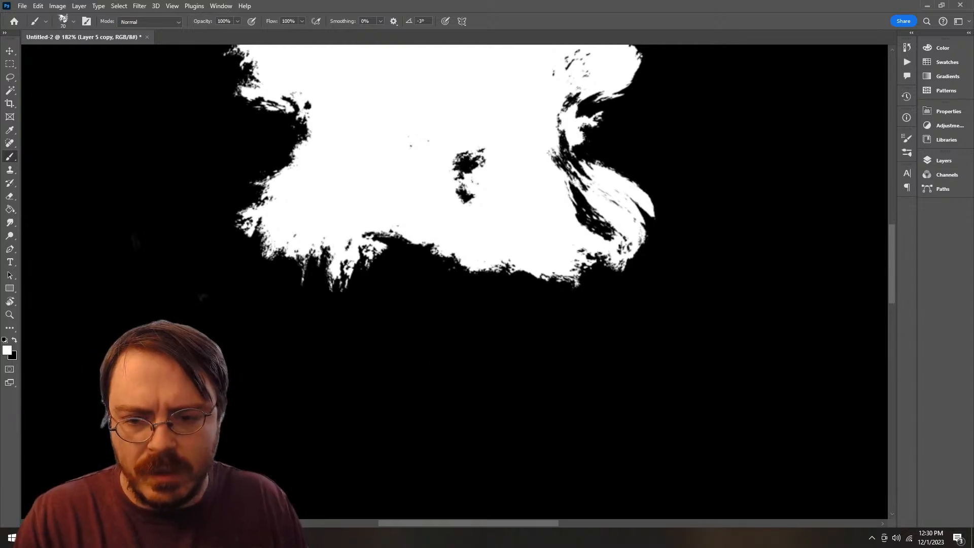
key(bracketright)
mouse_move(446, 395)
mouse_down()
mouse_move(448, 248)
mouse_move(463, 188)
mouse_up()
key(ctrl+z)
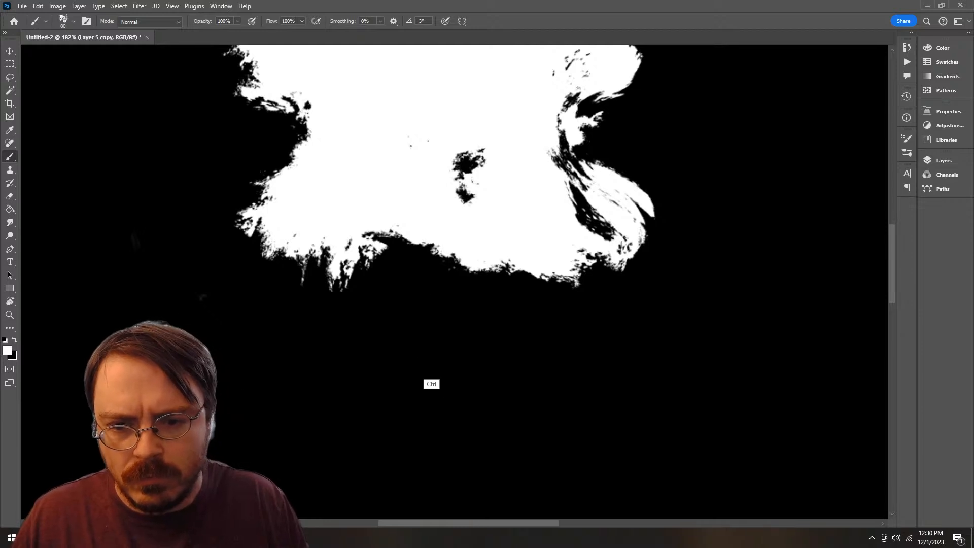
drag(475, 345, 418, 347)
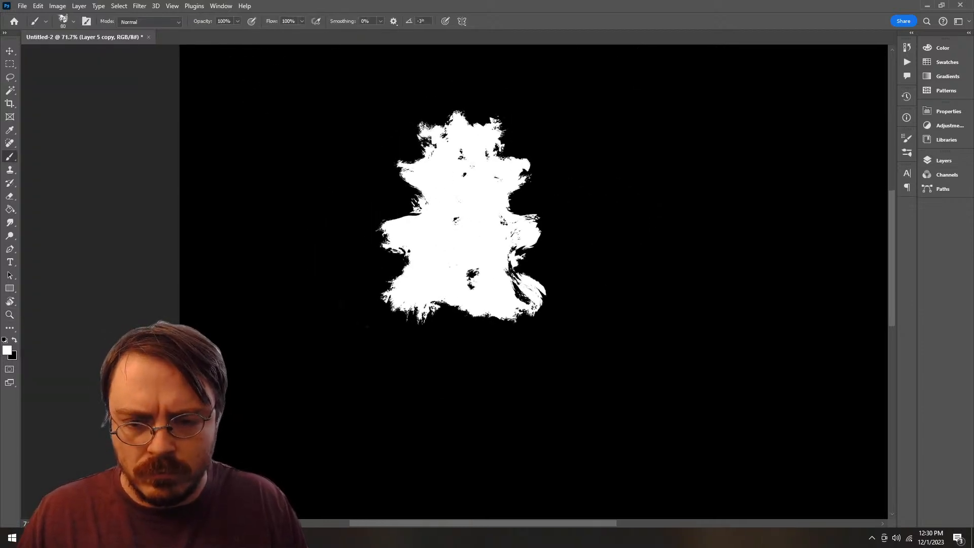
drag(472, 406, 470, 312)
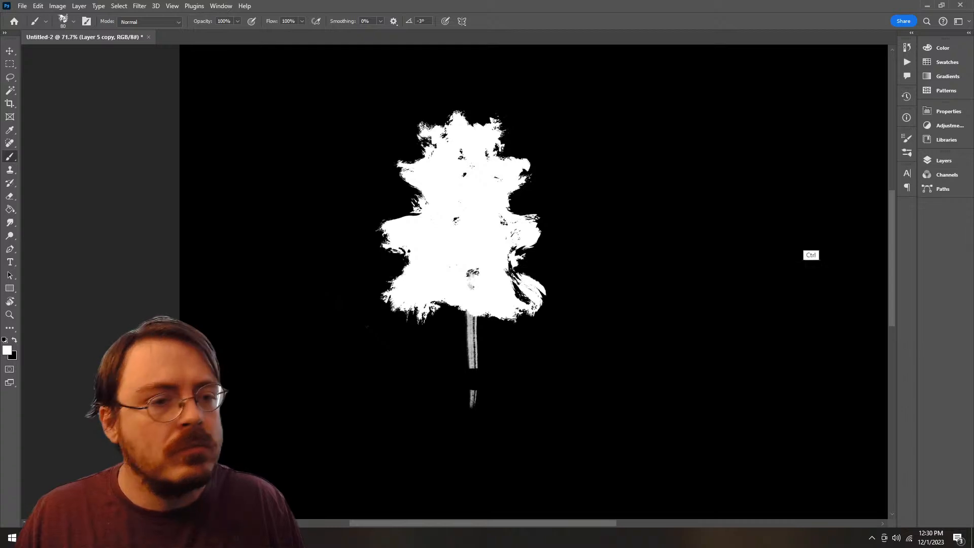
key(ctrl+z)
Step: Disable the tree layer's mask and target the layer's image for painting
click(942, 160)
click(864, 227)
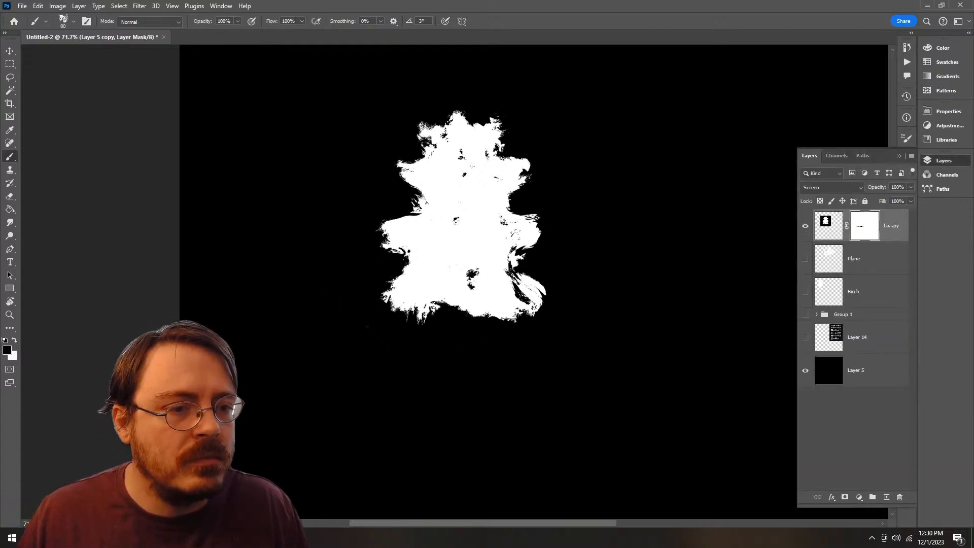
shift+click(865, 227)
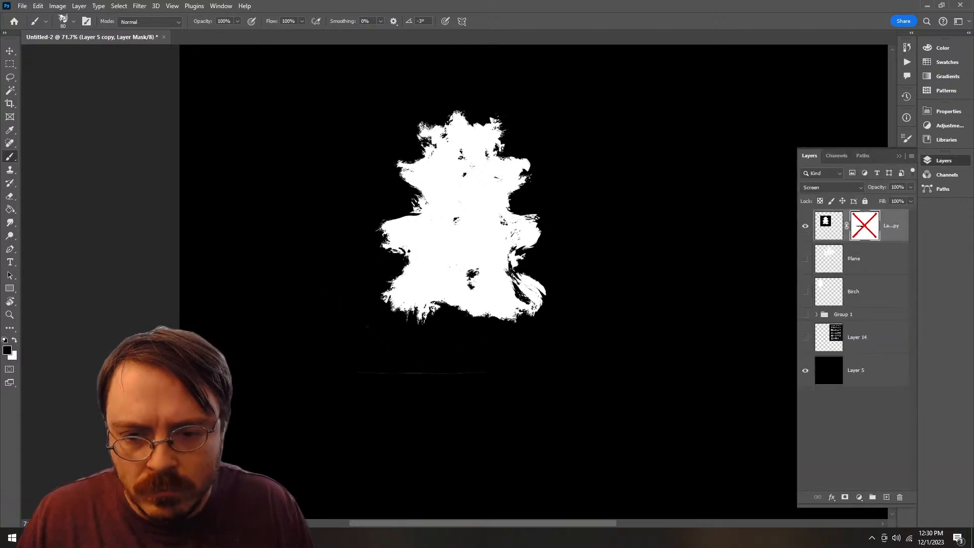
click(828, 226)
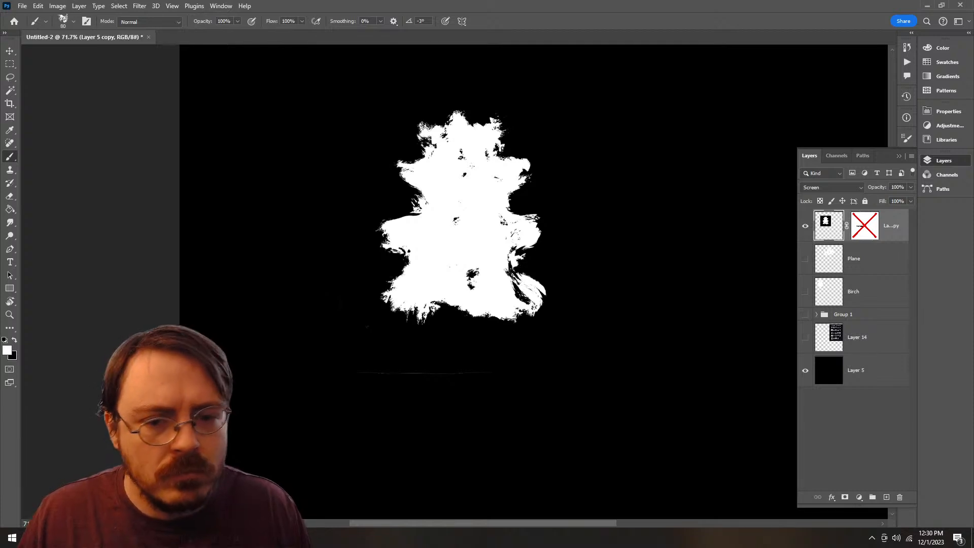
Step: Paint a narrow white trunk from below the tree up into the canopy's lower gap with the 80 px bristle brush
drag(468, 395, 472, 274)
key(ctrl+z)
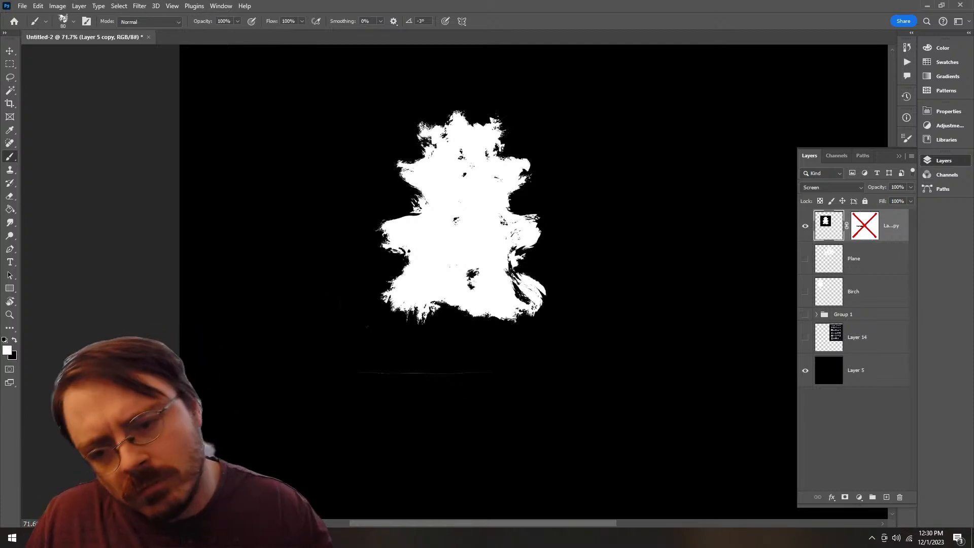
drag(466, 391, 459, 304)
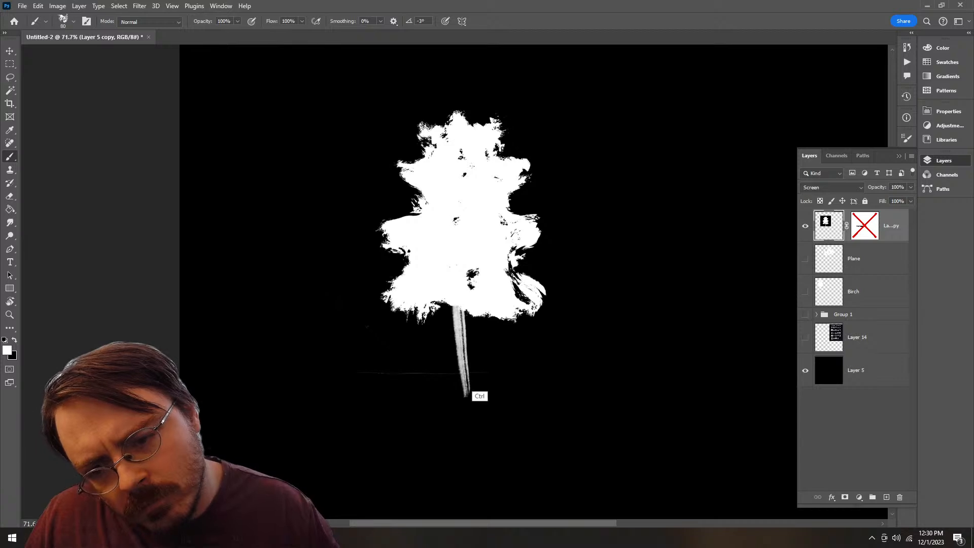
key(ctrl+z)
drag(468, 393, 470, 273)
key(ctrl+z)
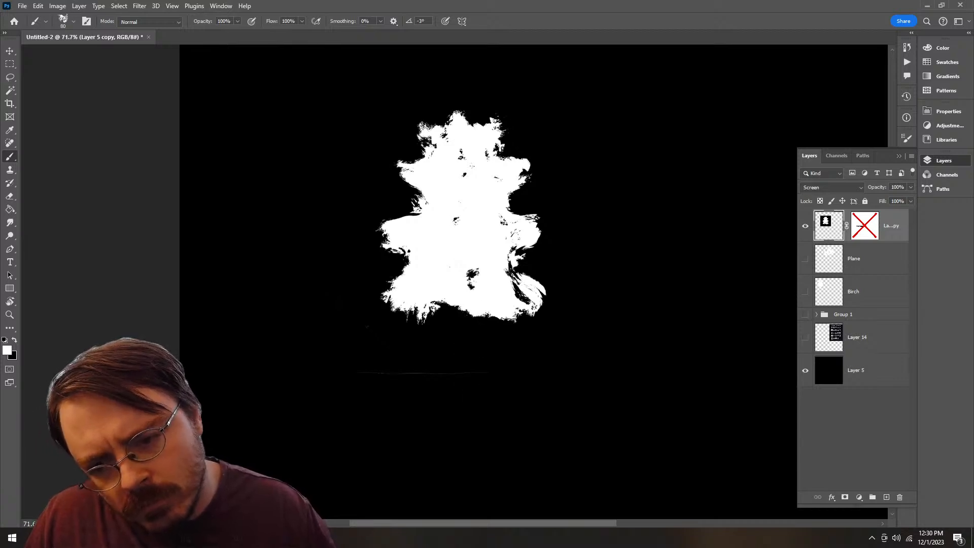
drag(468, 391, 469, 273)
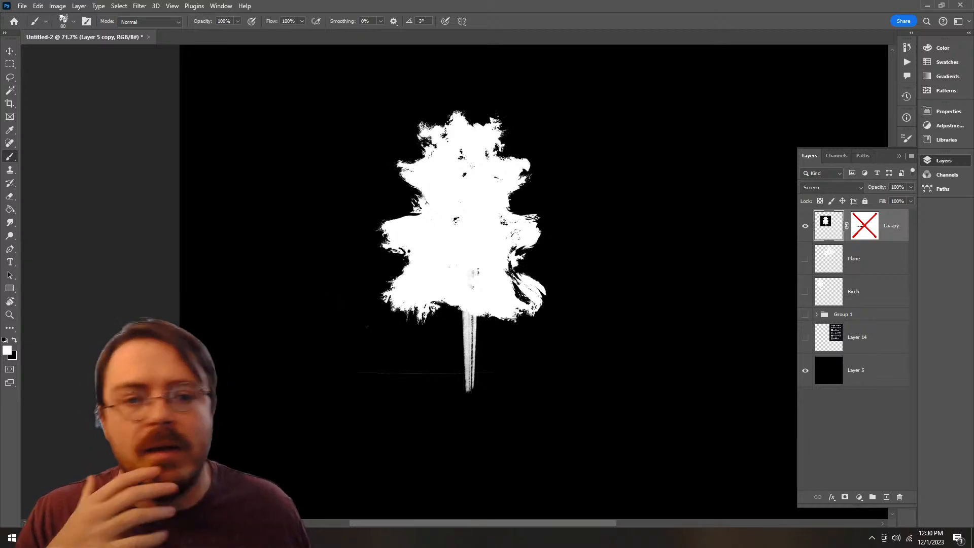
Step: Add an empty layer directly above the Plane layer and delete the tree layer's mask
click(866, 259)
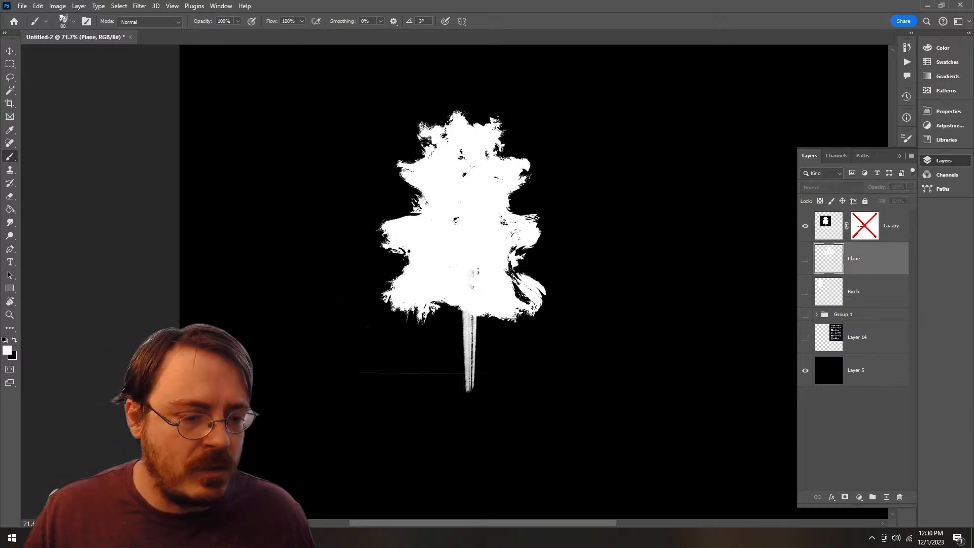
click(886, 497)
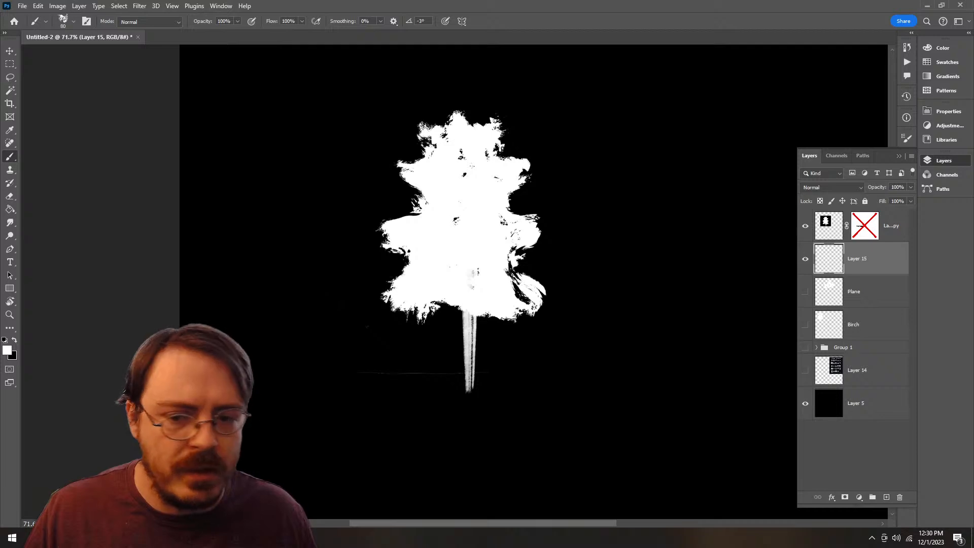
key(z)
drag(389, 372, 455, 372)
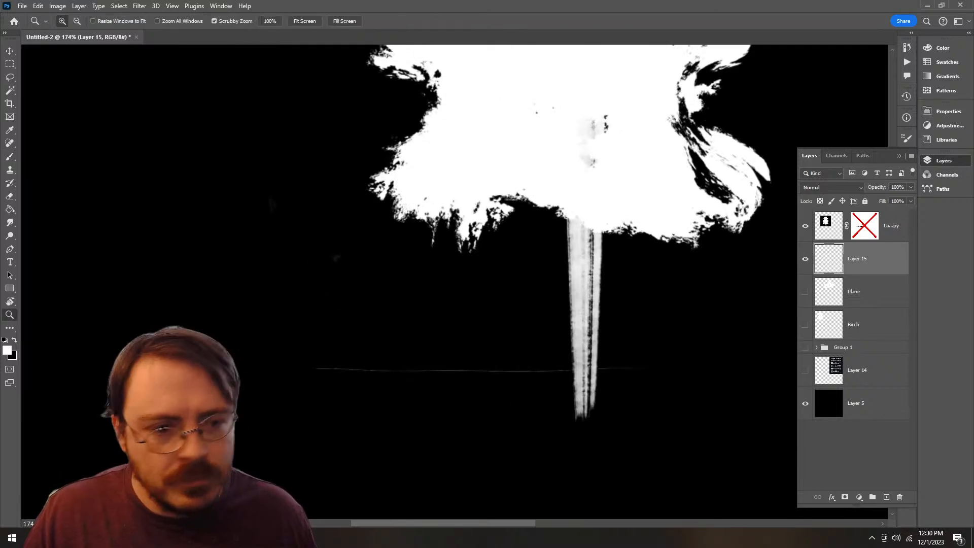
click(864, 226)
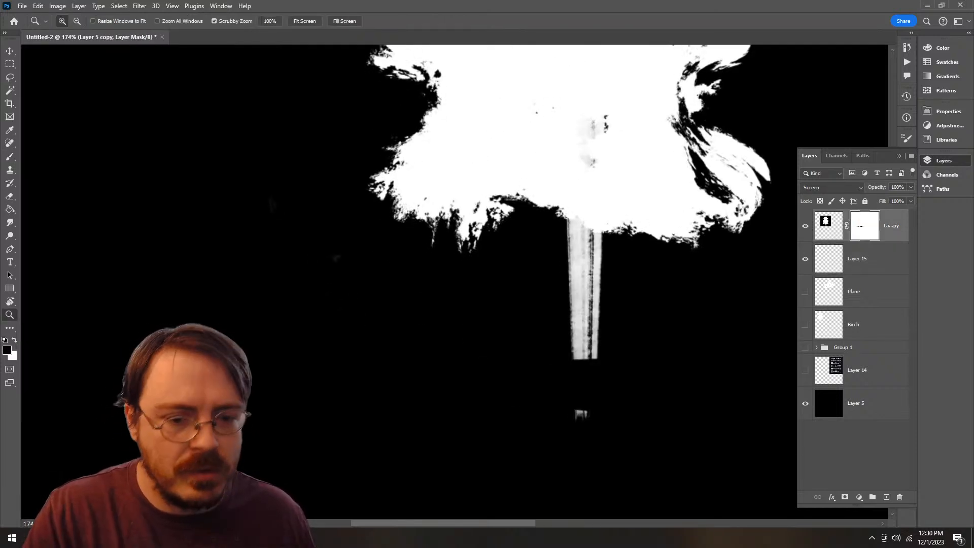
key(Delete)
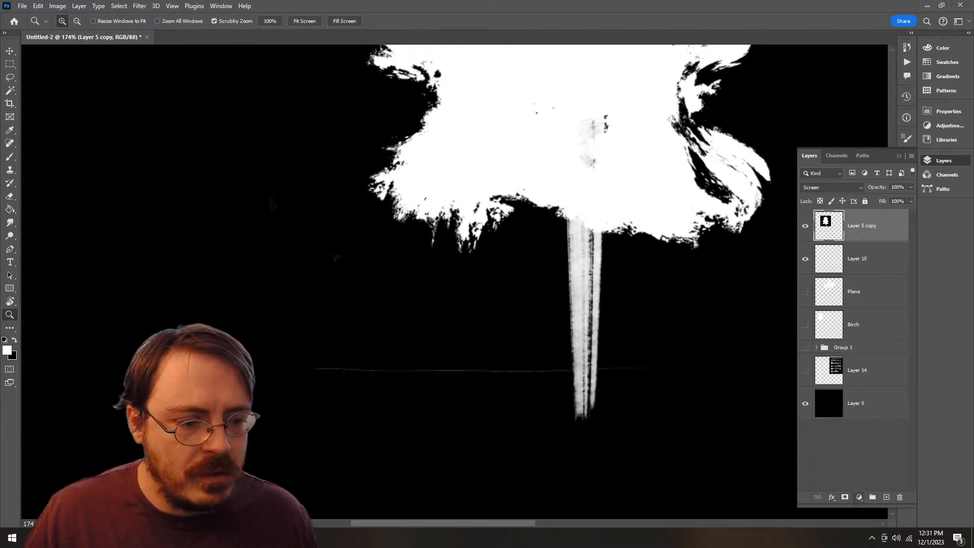
Step: Add a mask to the tree layer and paint out the stray horizontal line across the trunk with the 30 px round brush
click(844, 497)
right_click(559, 325)
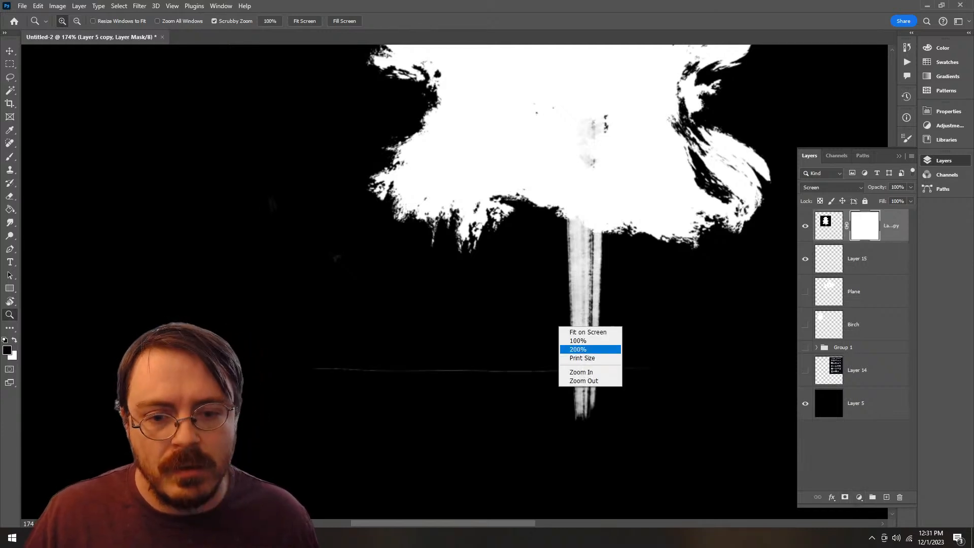
right_click(483, 259)
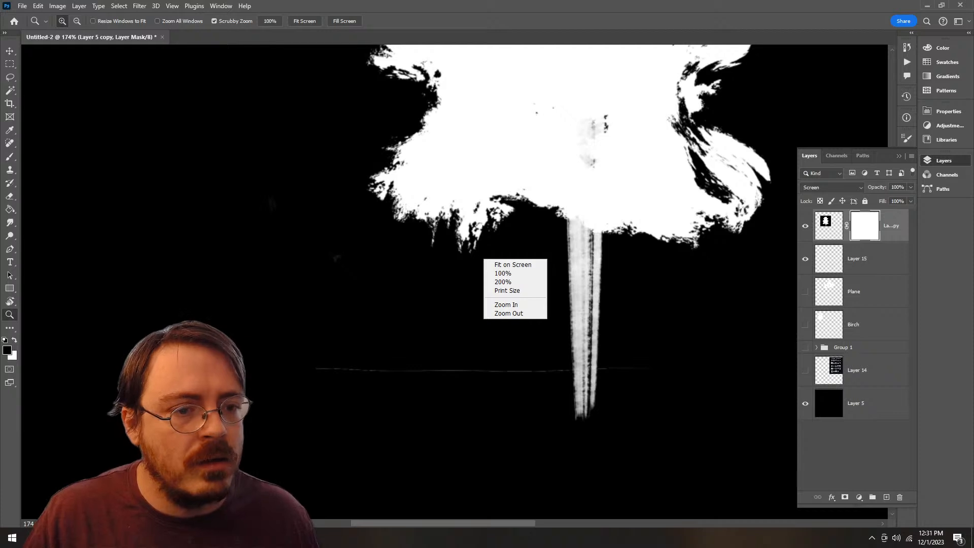
key(Escape)
key(b)
right_click(508, 233)
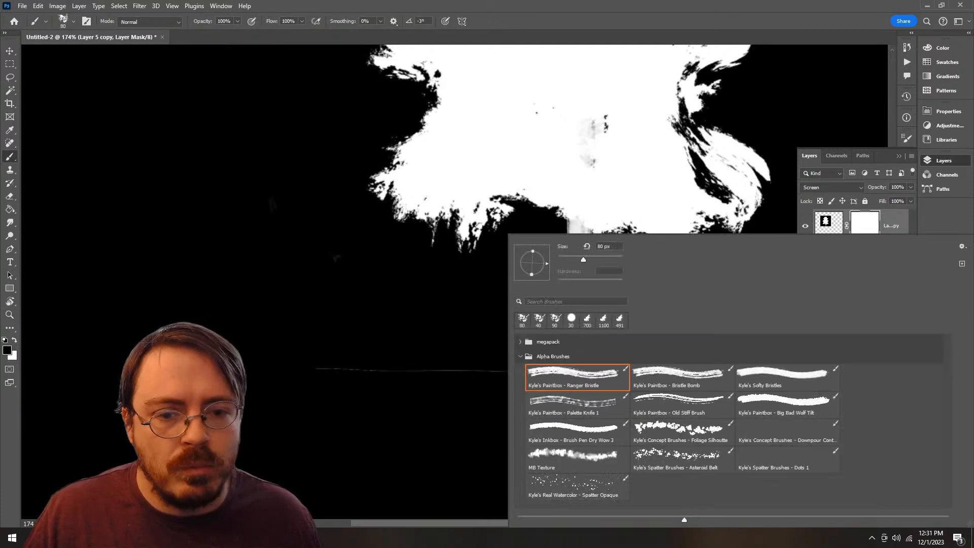
click(571, 318)
key(Return)
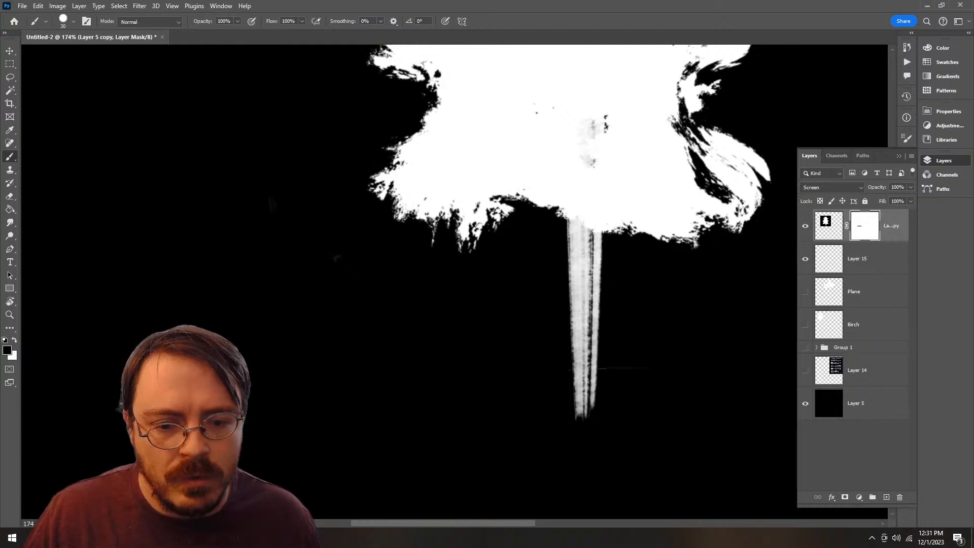
Step: Add a new layer directly below the tree layer and fill it with black
key(z)
drag(625, 323, 507, 323)
drag(558, 325, 470, 322)
drag(518, 274, 563, 273)
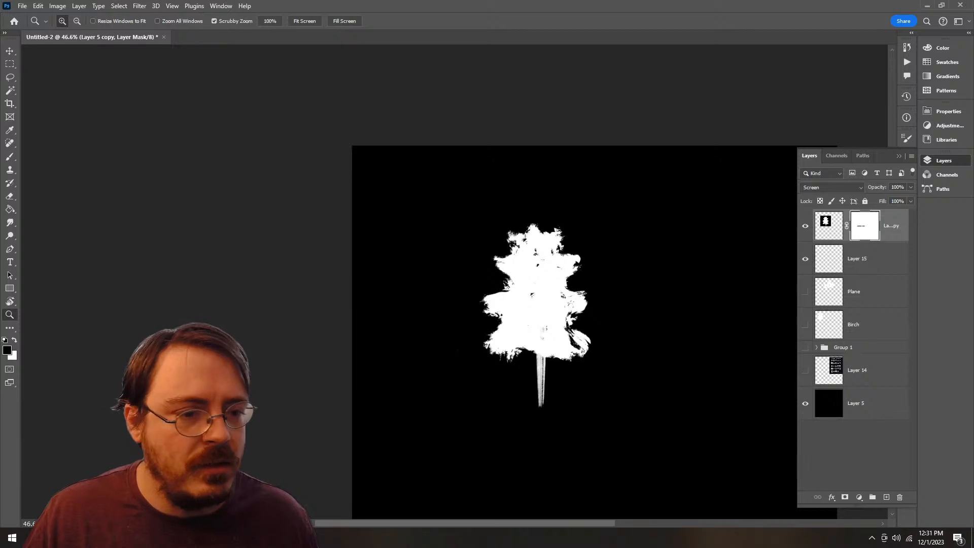
click(868, 259)
key(ctrl+shift+alt+n)
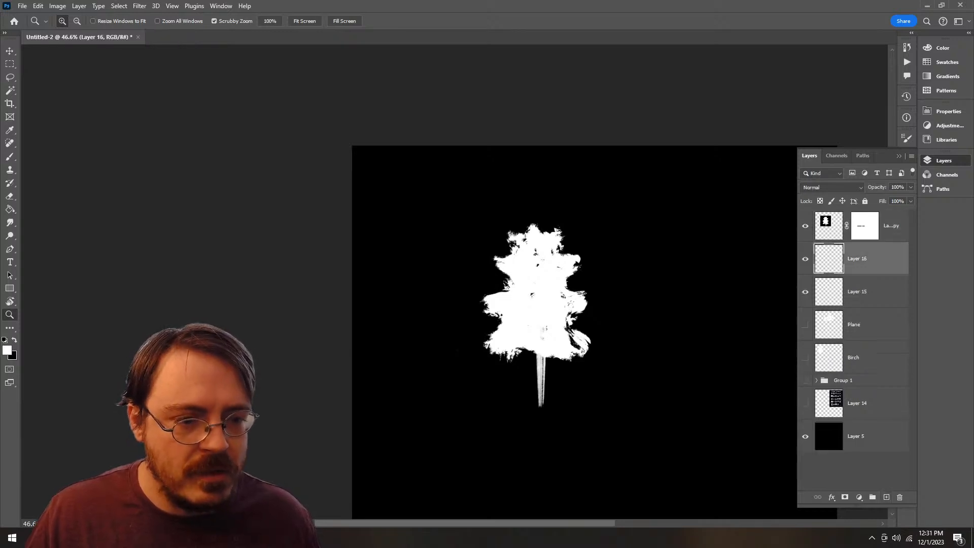
key(g)
key(x)
key(alt+BackSpace)
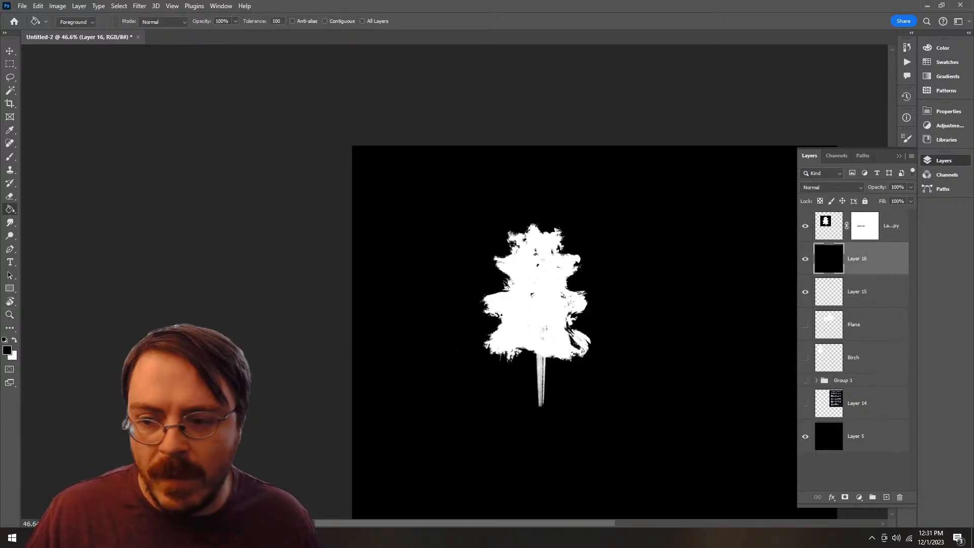
Step: Apply the tree layer's mask permanently to its image
click(828, 223)
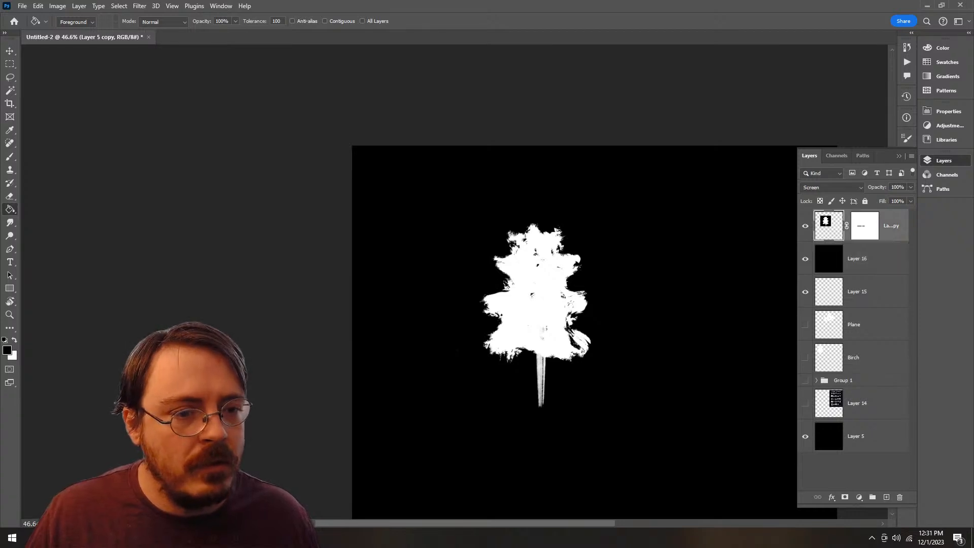
right_click(830, 222)
right_click(865, 224)
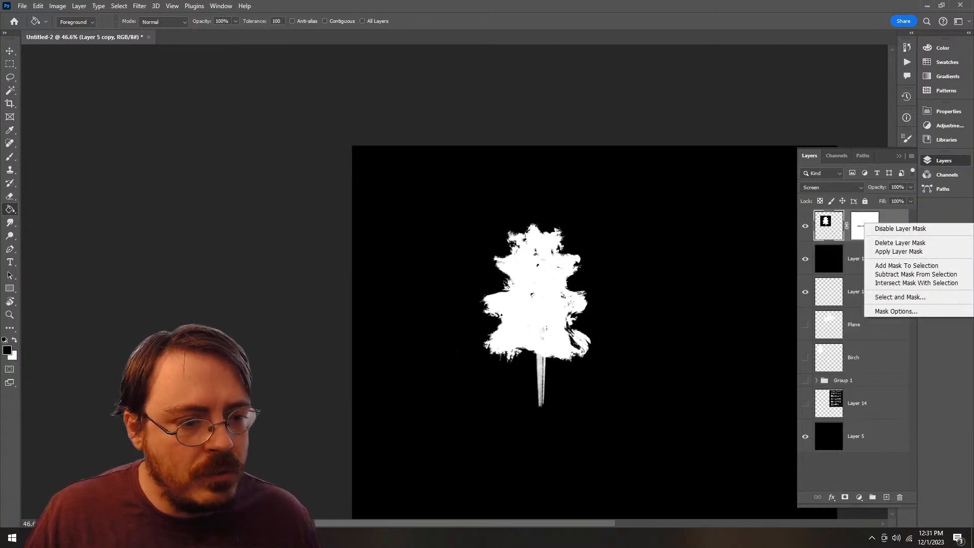
click(898, 251)
right_click(832, 229)
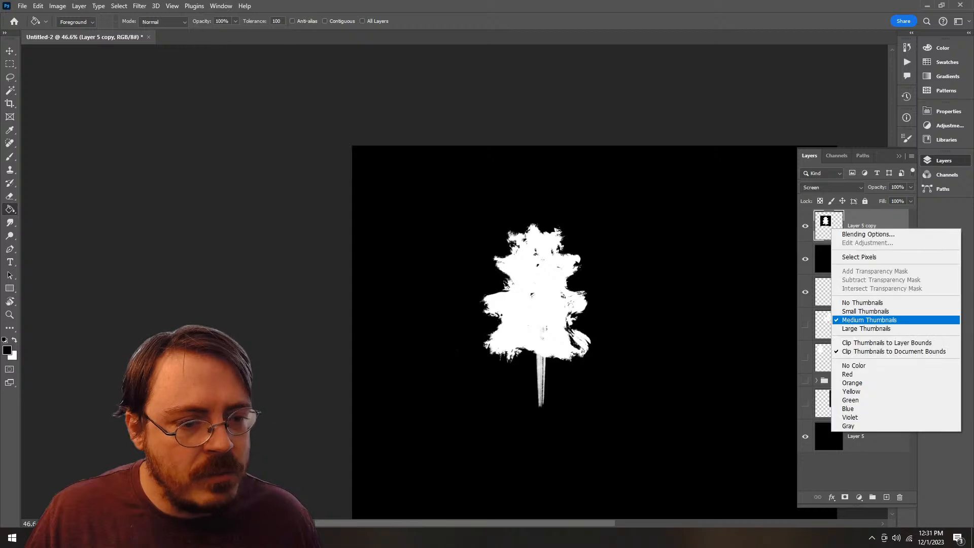
key(Escape)
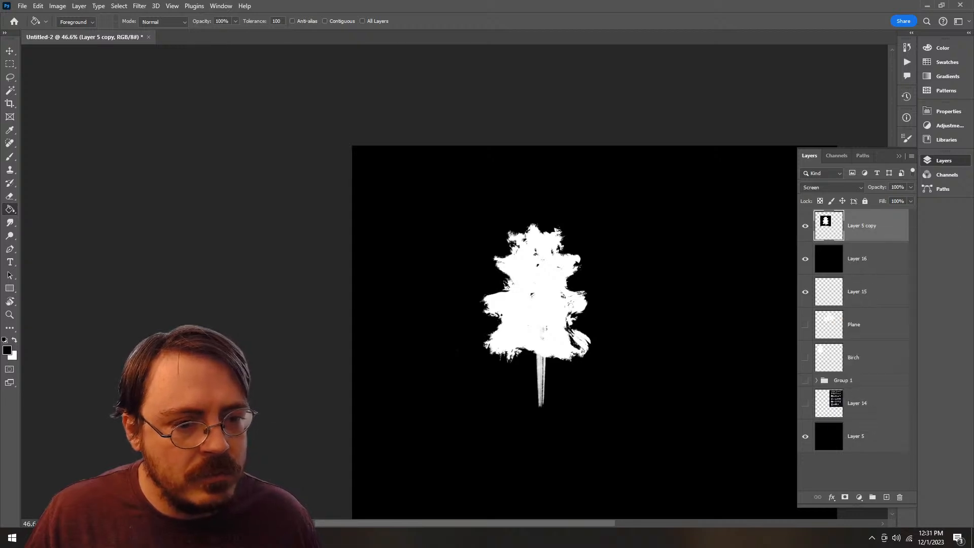
right_click(830, 216)
key(Escape)
Step: Merge the tree layer with the black layer below it and move the result so the tree sits near the canvas's upper-left corner
shift+click(857, 259)
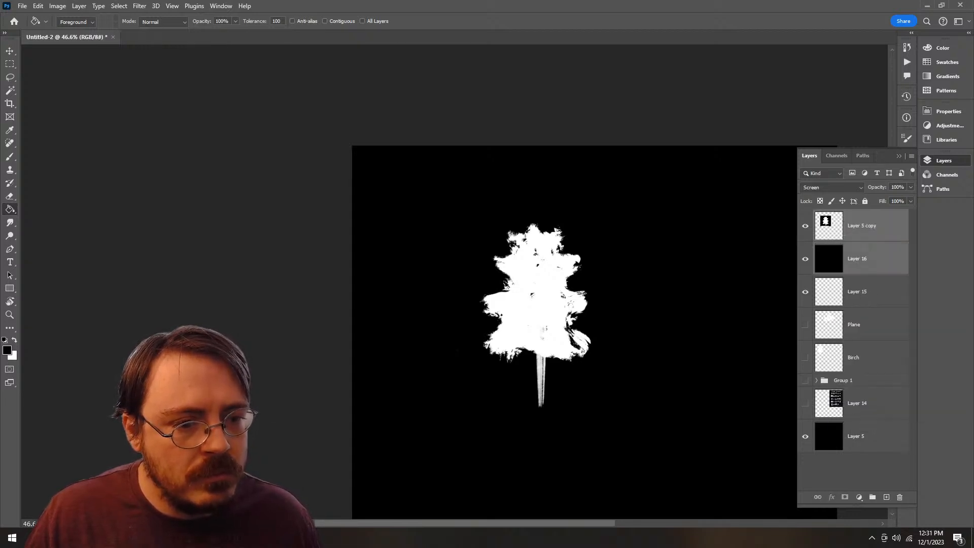
right_click(862, 259)
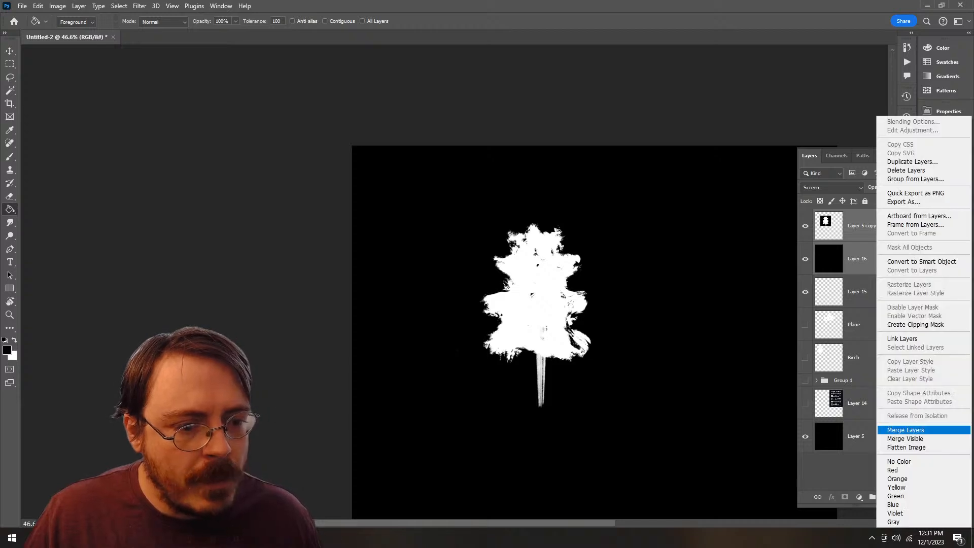
click(912, 430)
key(v)
drag(548, 296, 462, 252)
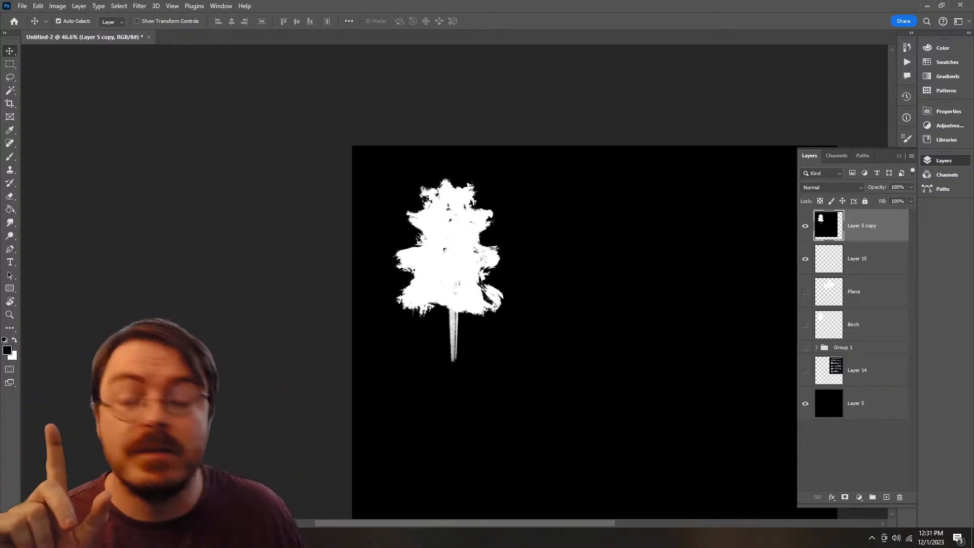
Step: Quick-export the image as PNG to the project's Textures folder, overwriting Foliage_00.png
click(22, 6)
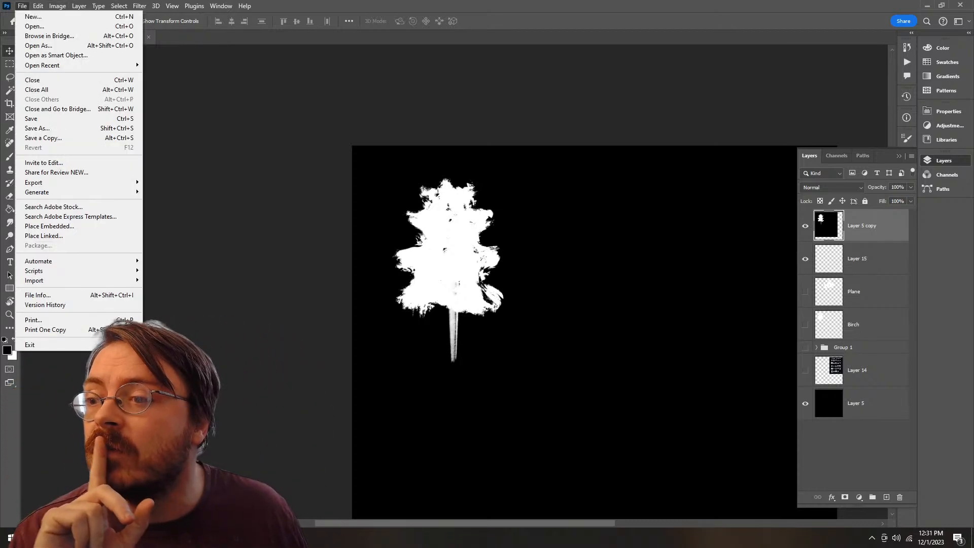
mouse_move(61, 182)
click(167, 191)
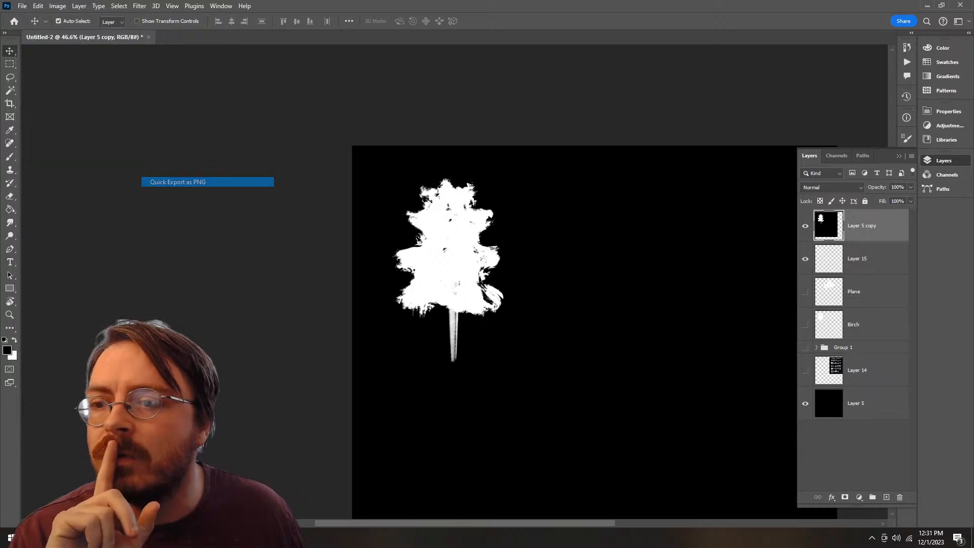
double_click(218, 85)
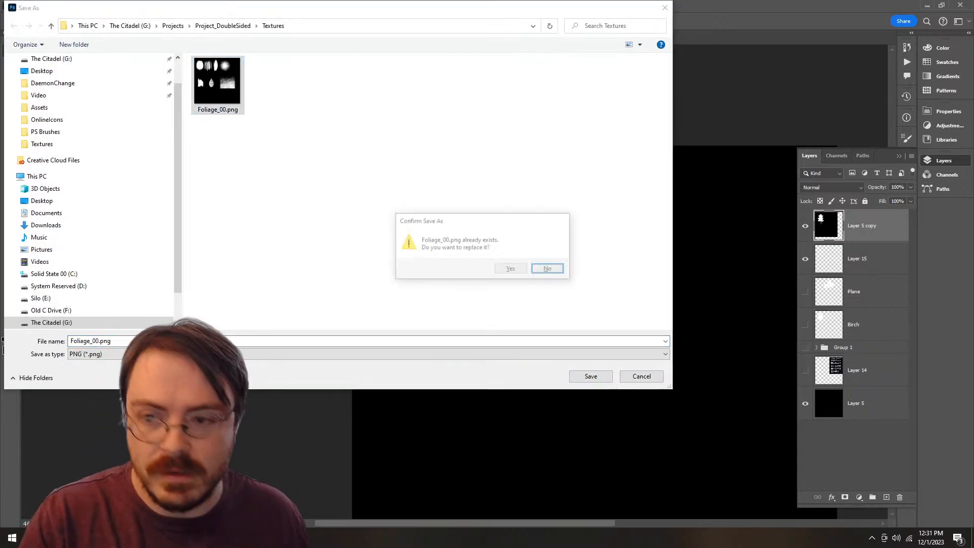
click(511, 269)
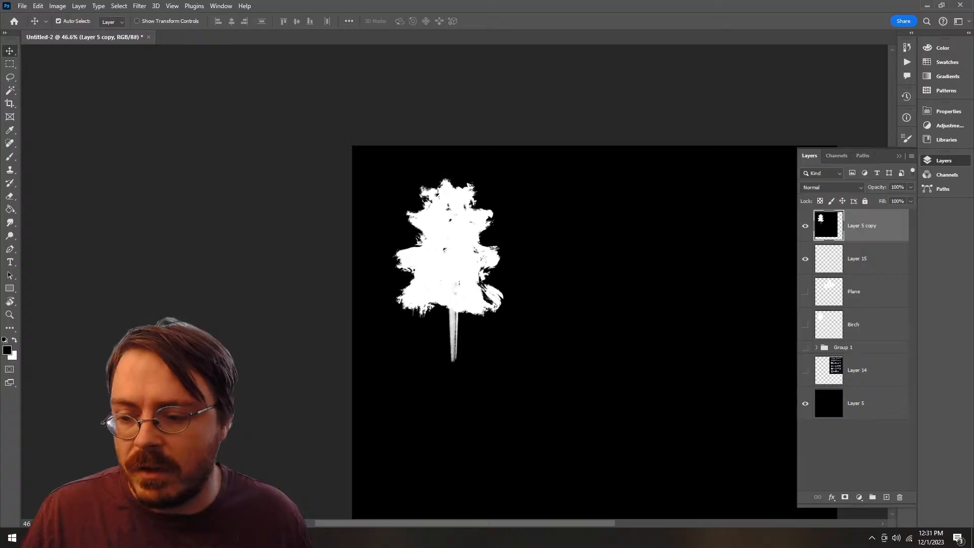
Step: Switch to Blender and delete the stacked upper hexagon layers of the Circle mesh, keeping only the lowest one
key(alt+Tab)
key(alt+a)
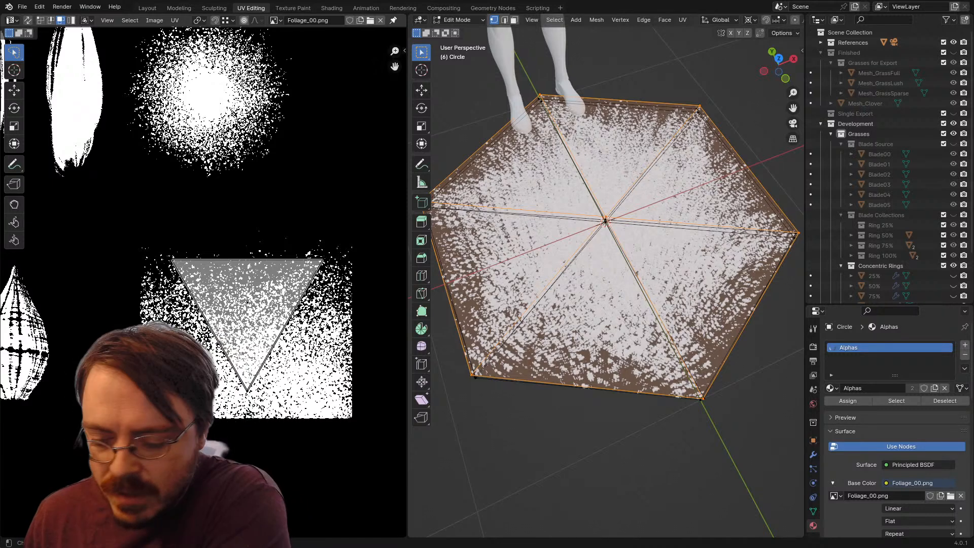
drag(610, 223, 602, 198)
scroll(623, 228, down, 4)
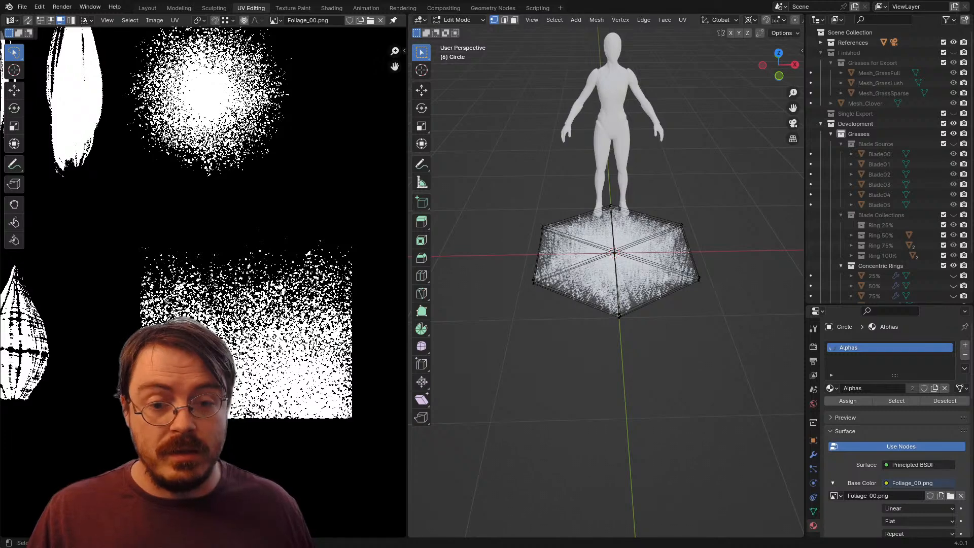
drag(614, 252, 596, 269)
scroll(621, 288, up, 6)
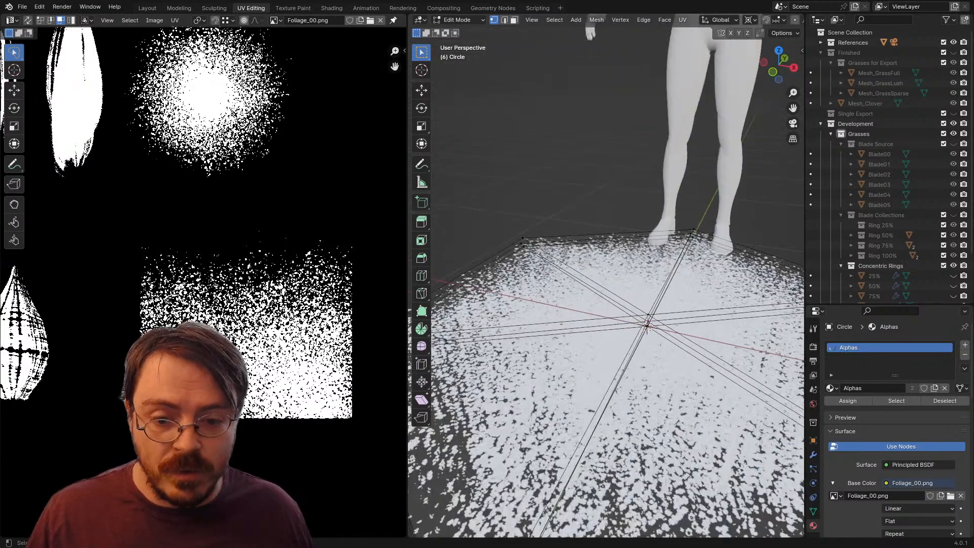
drag(608, 325, 640, 190)
click(540, 313)
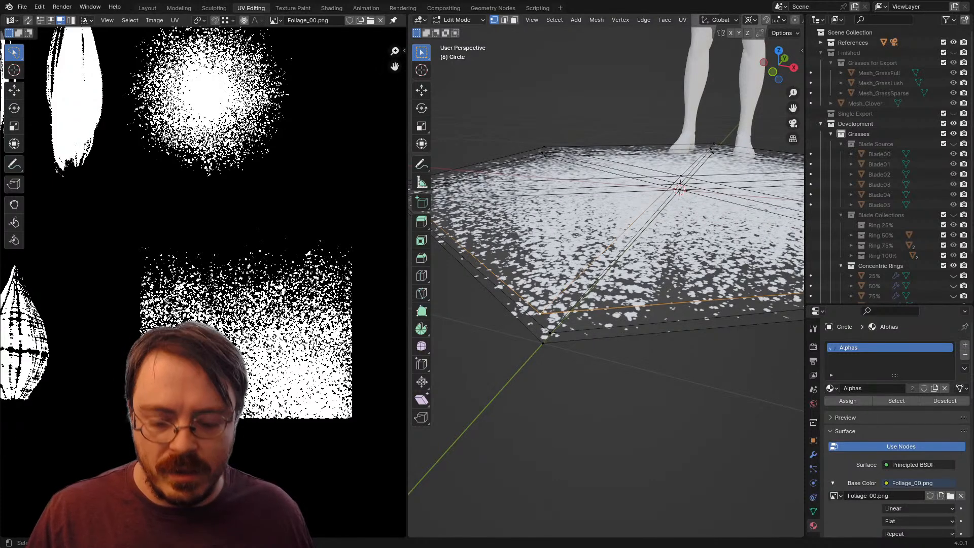
key(ctrl+l)
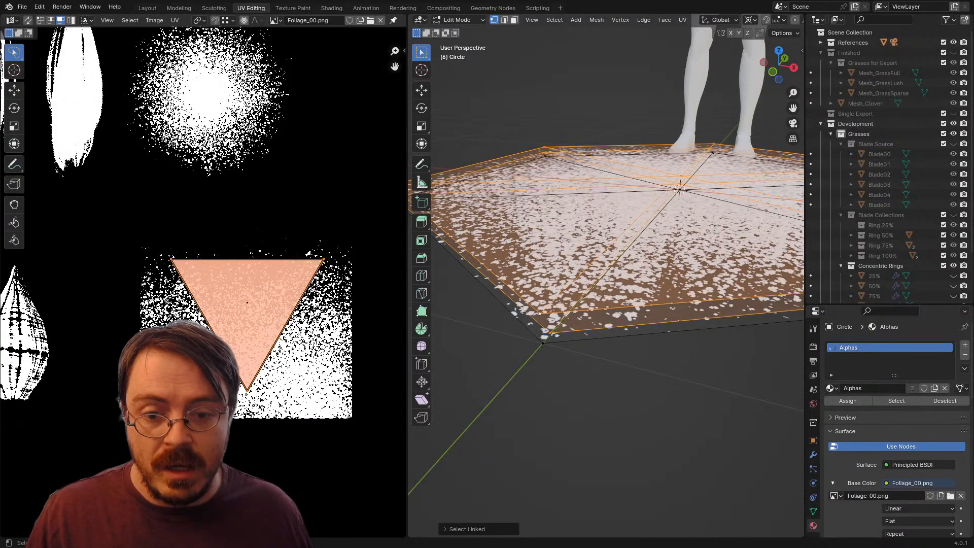
key(x)
click(540, 300)
Step: Load the newly exported Foliage_00.png from the Textures folder into the UV editor
scroll(542, 304, down, 4)
drag(542, 305, 564, 358)
scroll(203, 282, down, 6)
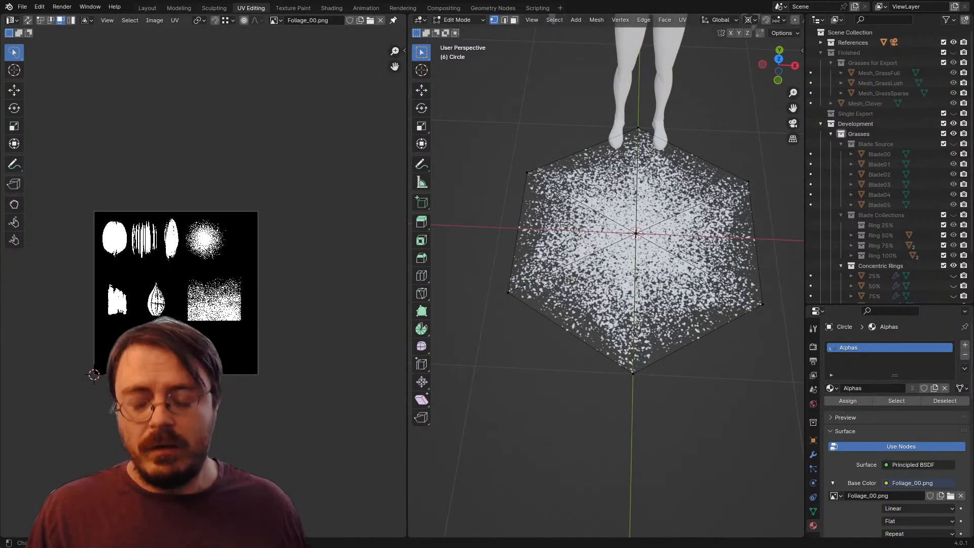
scroll(94, 374, up, 3)
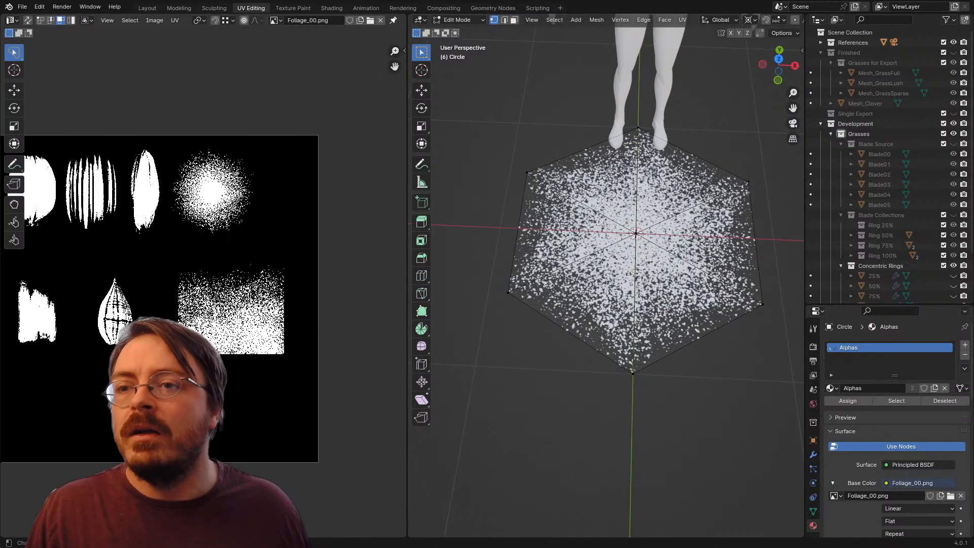
click(370, 20)
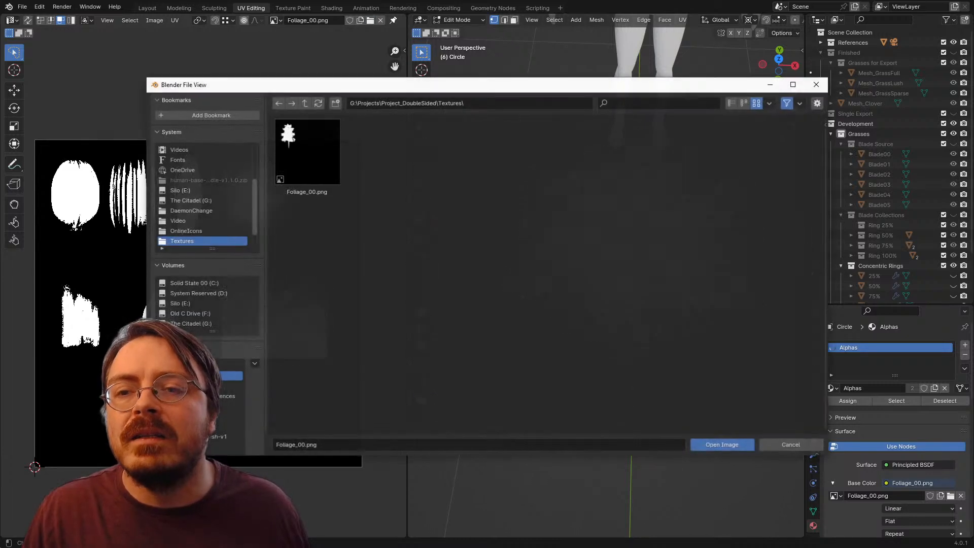
key(Return)
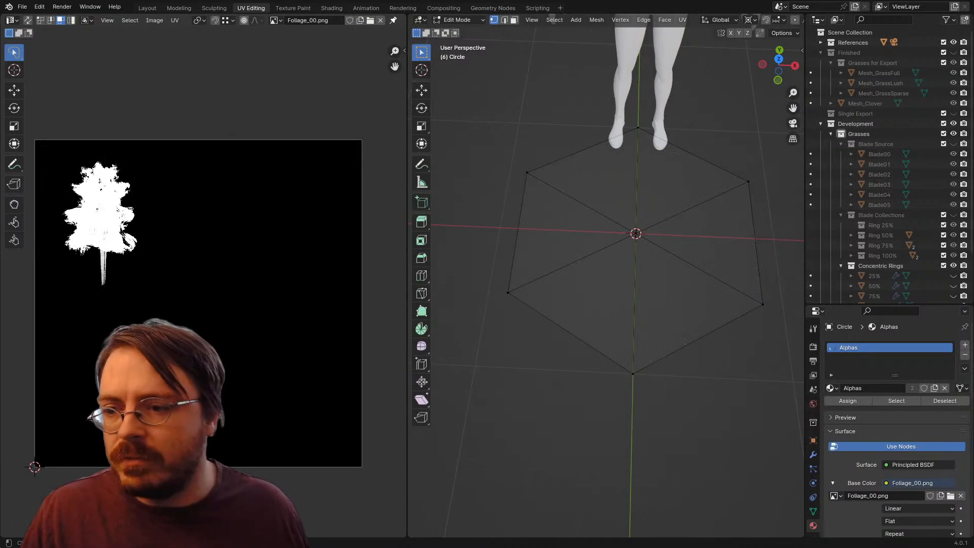
Step: Select all of the hexagon's faces, then move and enlarge their UV triangle to enclose the tree silhouette
key(a)
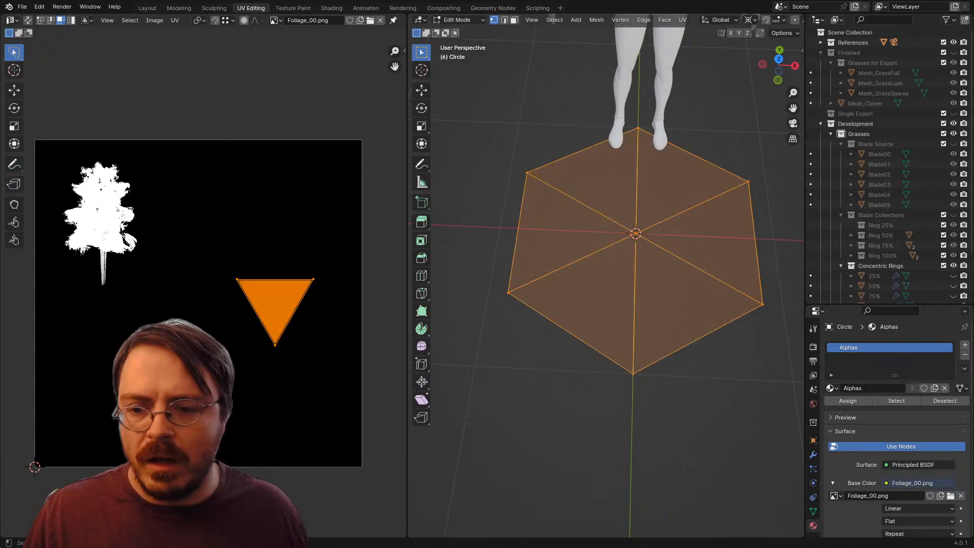
key(g)
click(101, 218)
key(s)
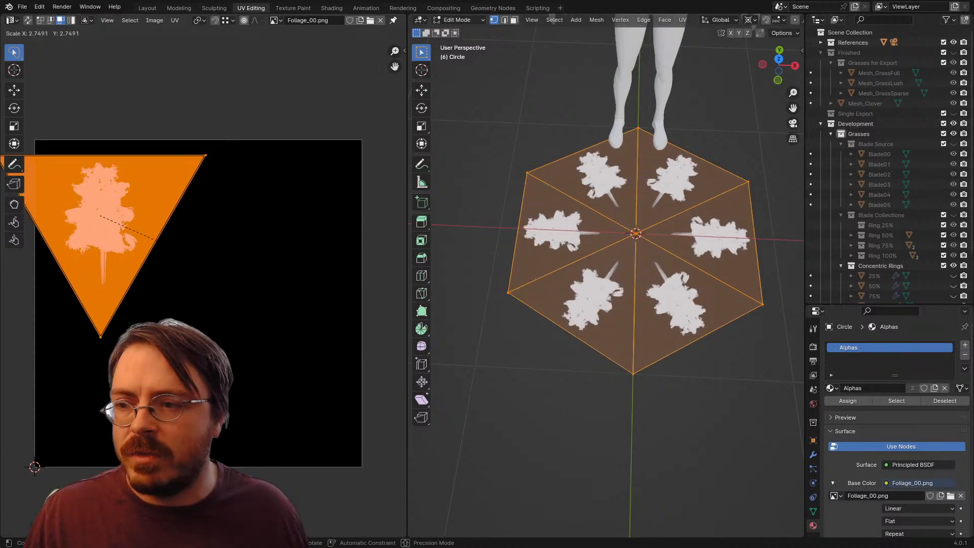
click(168, 244)
key(g)
click(169, 234)
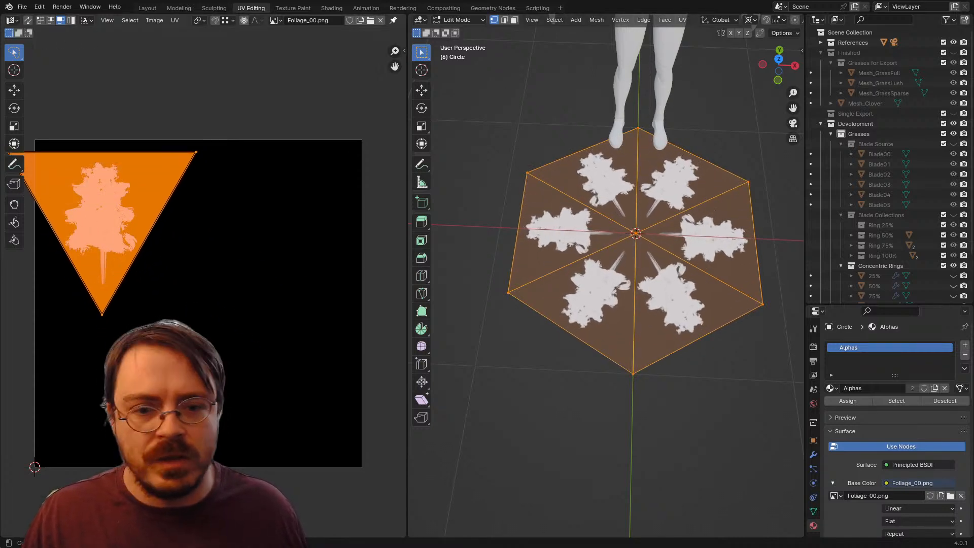
Step: Deselect everything and inspect the tree texture on the hexagon's faces up close
key(alt+a)
scroll(602, 274, up, 3)
drag(602, 274, 570, 280)
scroll(602, 276, up, 4)
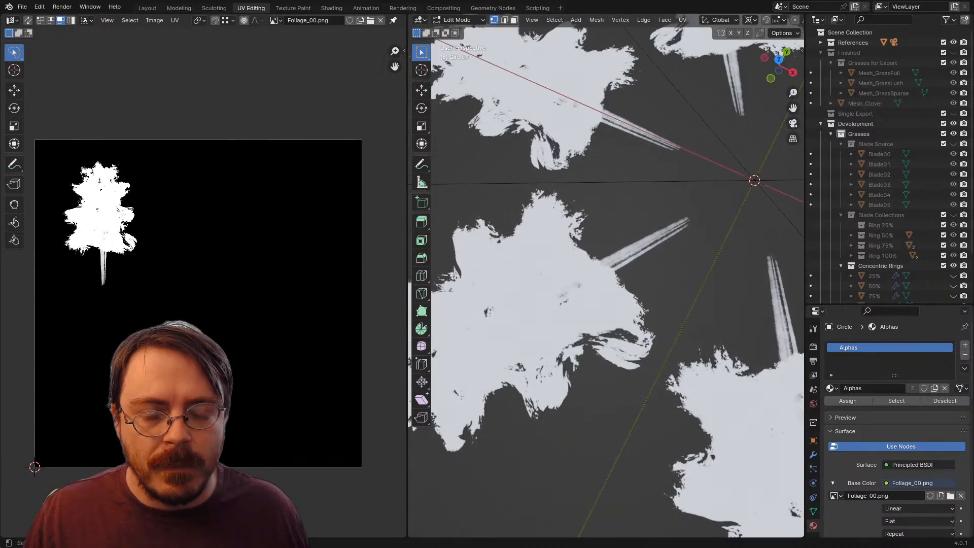
scroll(606, 279, down, 4)
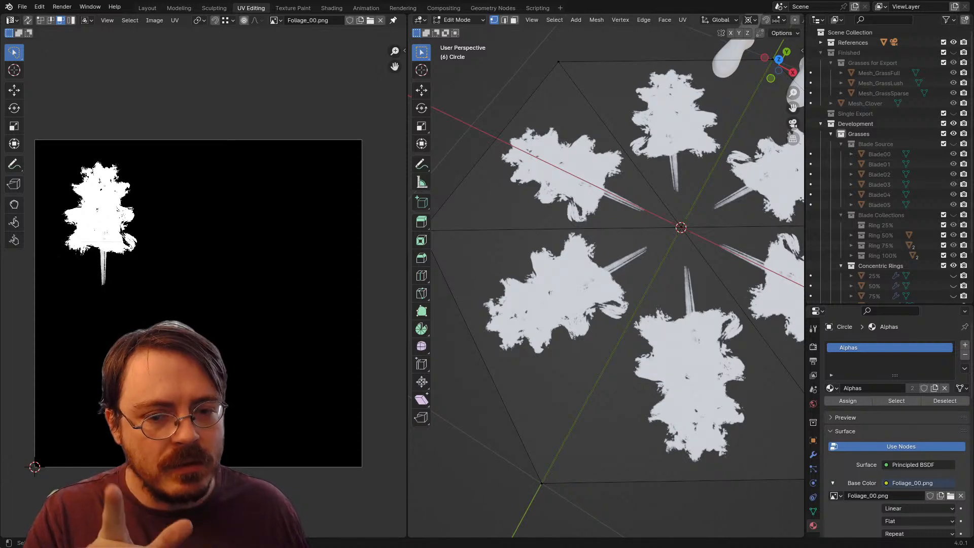
Step: Switch to the Layout workspace and put the Circle object into Edit Mode
click(147, 7)
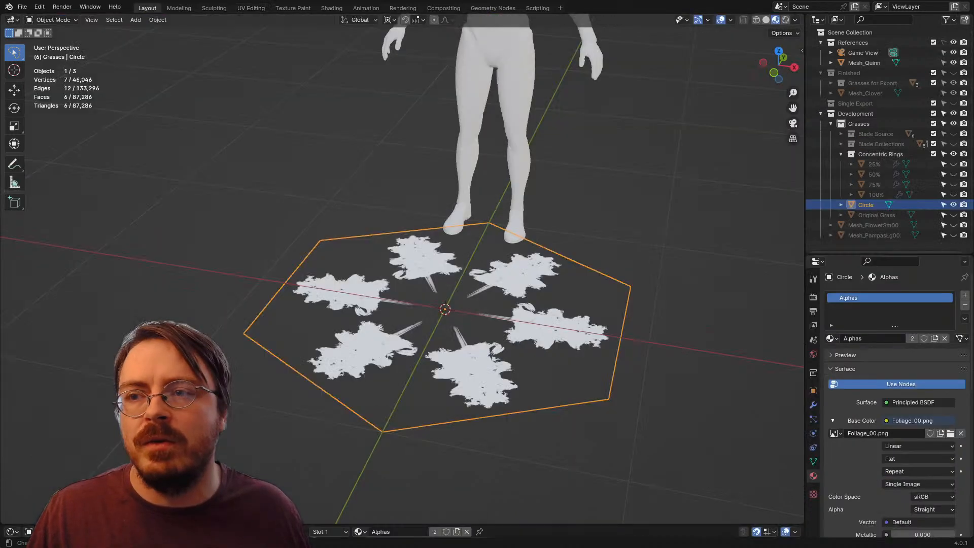
drag(436, 274, 449, 301)
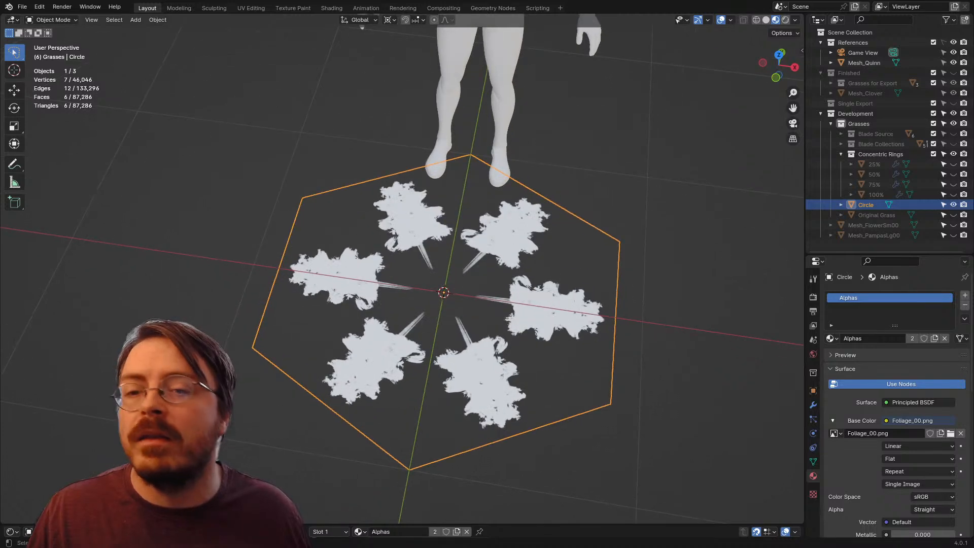
key(Tab)
scroll(401, 274, up, 2)
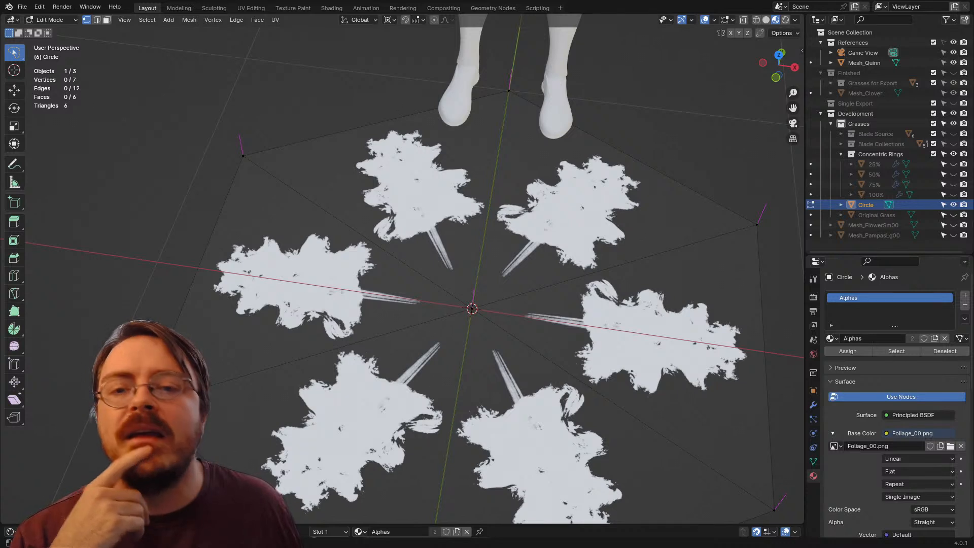
Step: Add a second UV map to the Circle mesh and rename the original map Gradient
click(813, 461)
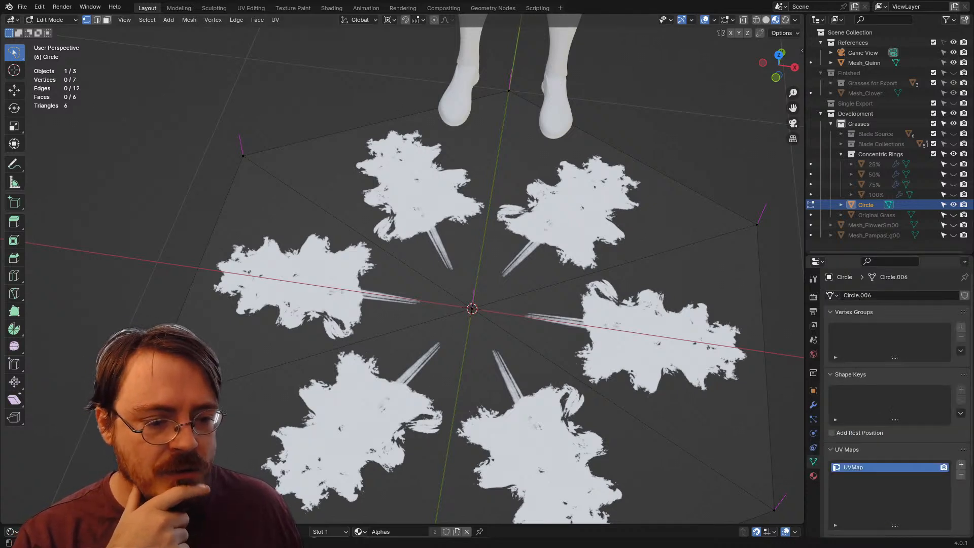
double_click(853, 467)
key(Escape)
click(961, 465)
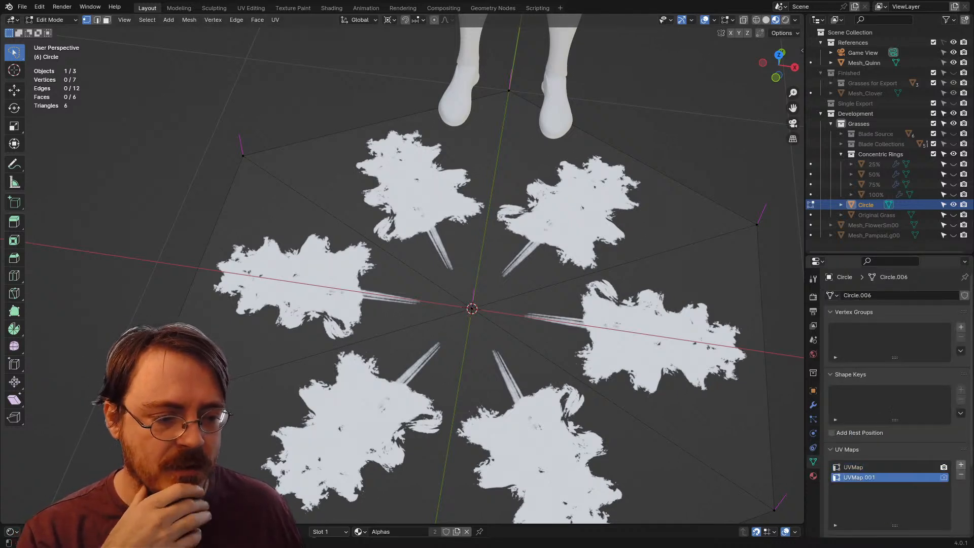
click(853, 467)
double_click(853, 467)
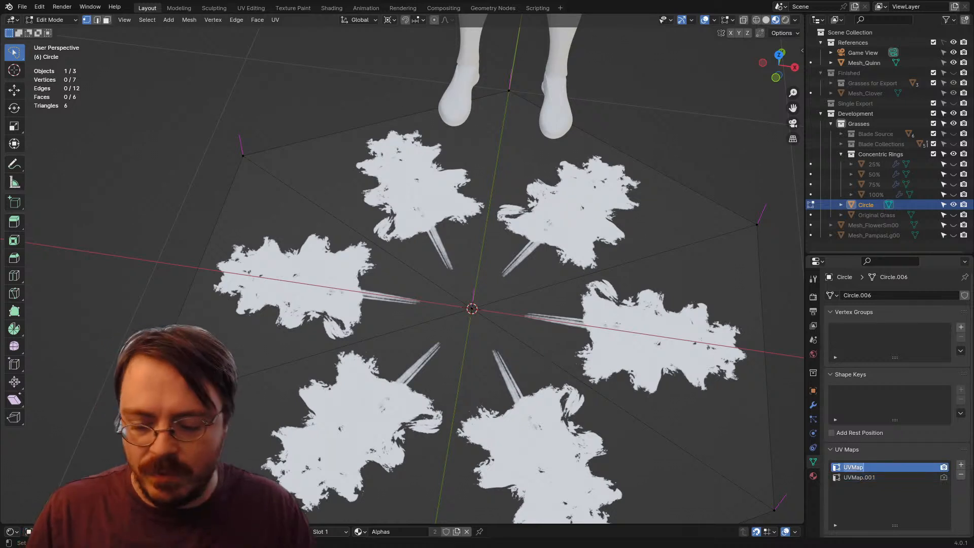
text(Gradient)
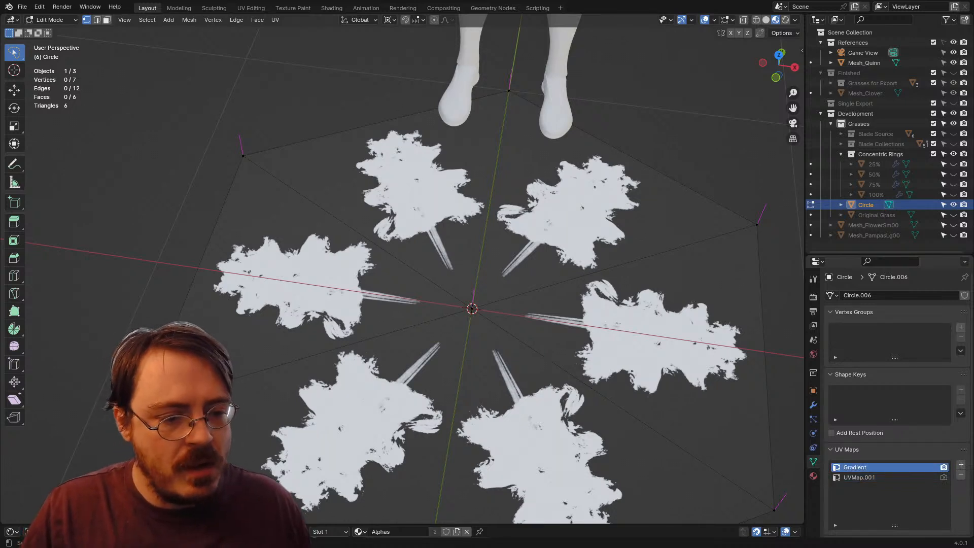
Step: Rename the Circle mesh's second UV map as Alpha
click(859, 477)
double_click(858, 477)
text(Alpha)
key(Return)
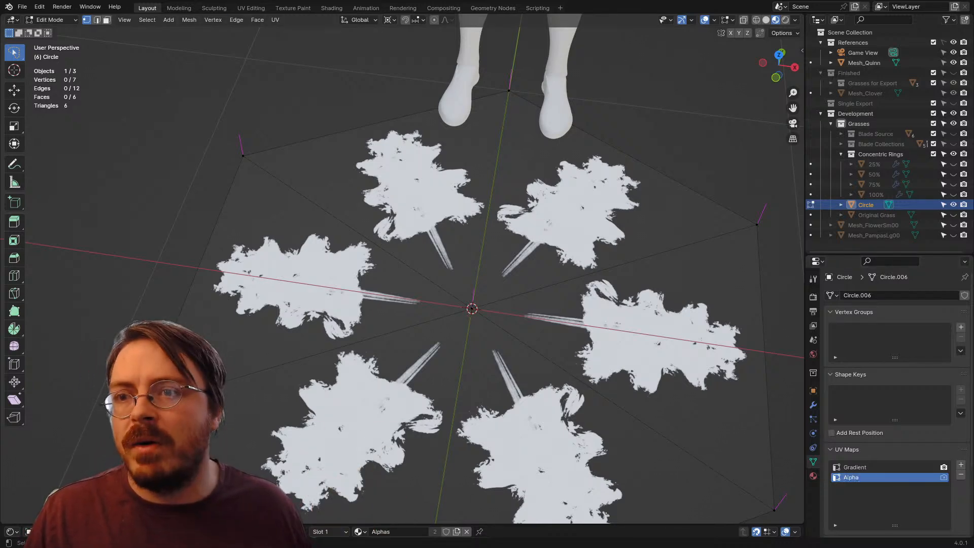
Step: Switch to the UV Editing workspace and bring up the Circle mesh's UV map list
click(251, 8)
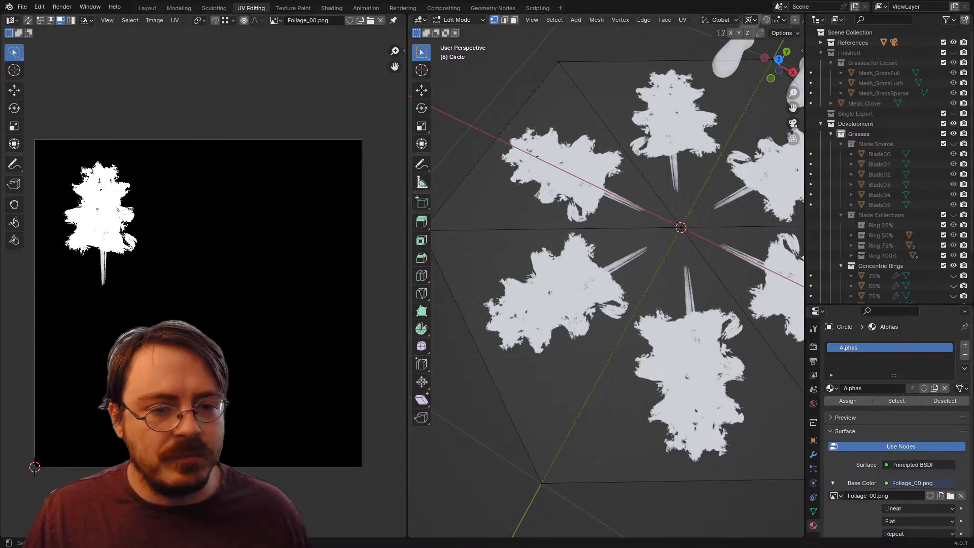
scroll(606, 276, down, 5)
scroll(893, 426, down, 9)
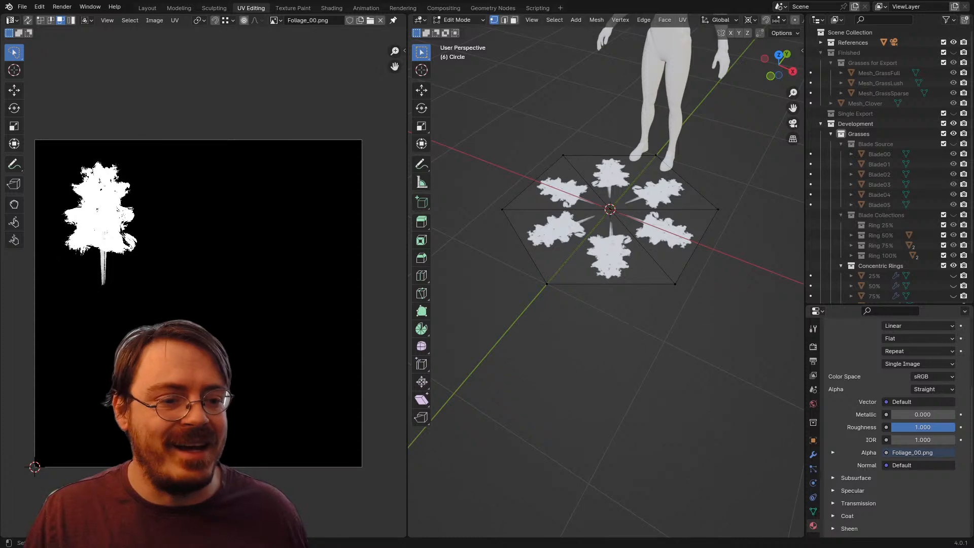
scroll(898, 426, down, 10)
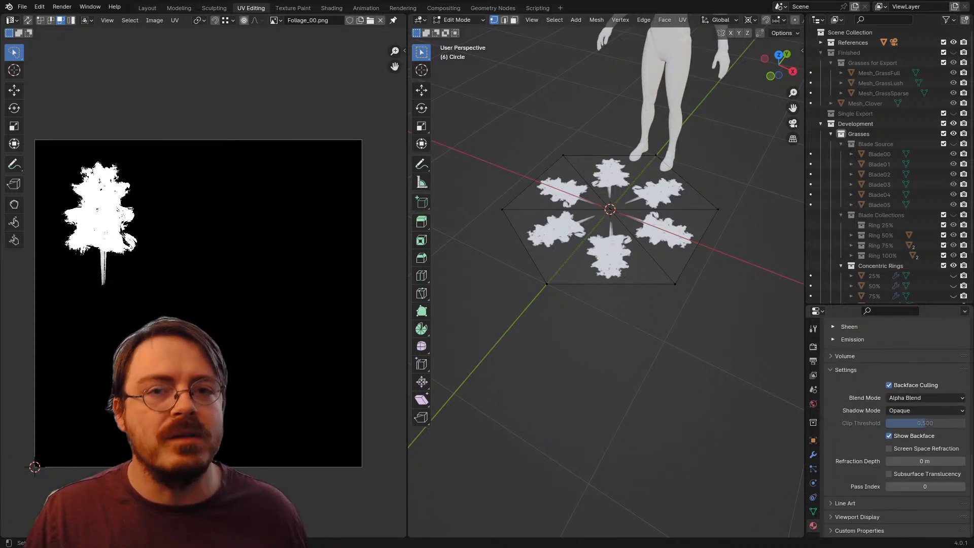
click(813, 511)
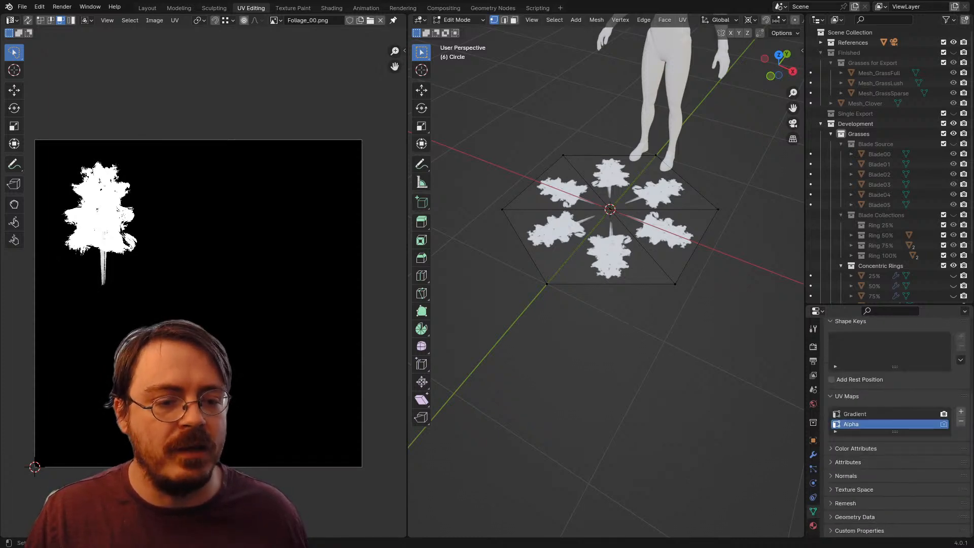
Step: Select all of the hexagon's faces, make Alpha the active UV map and set Gradient as the render map
click(863, 414)
key(a)
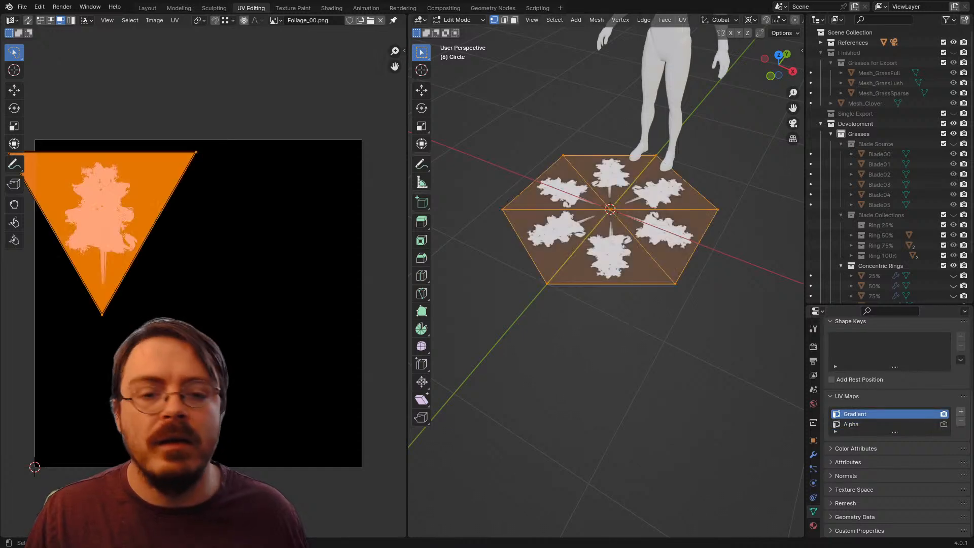
click(862, 424)
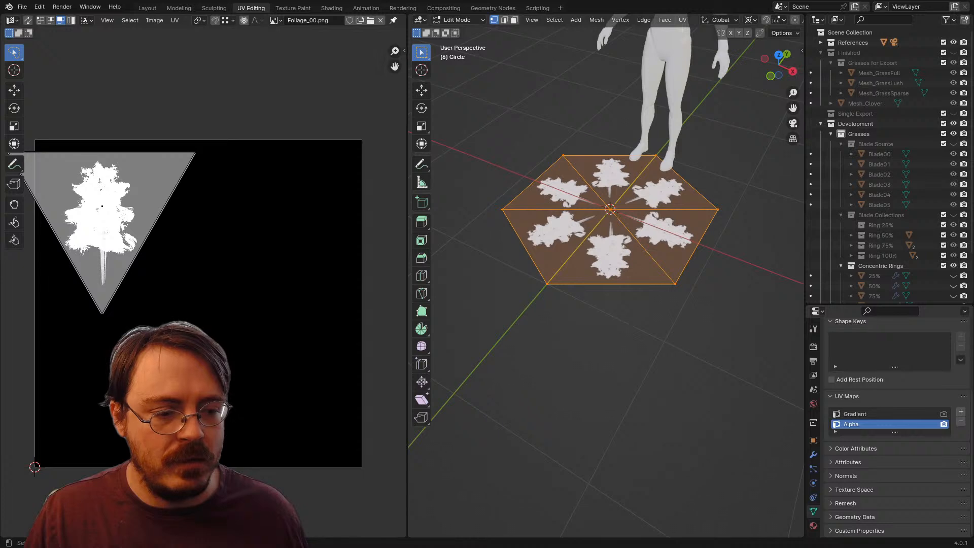
click(943, 414)
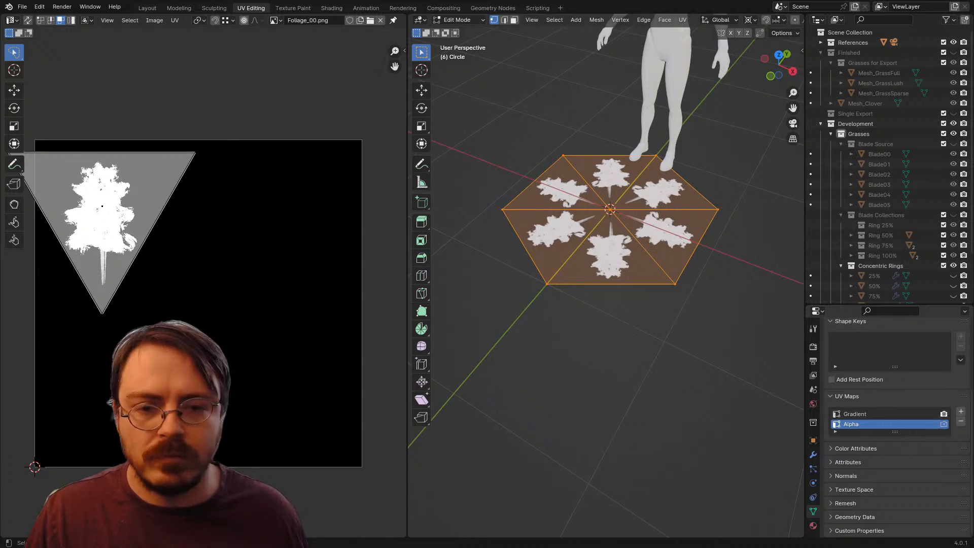
Step: Unwrap the hexagon's faces in the Alpha map and pull the lower-right and right triangles away from the layout
key(u)
click(563, 295)
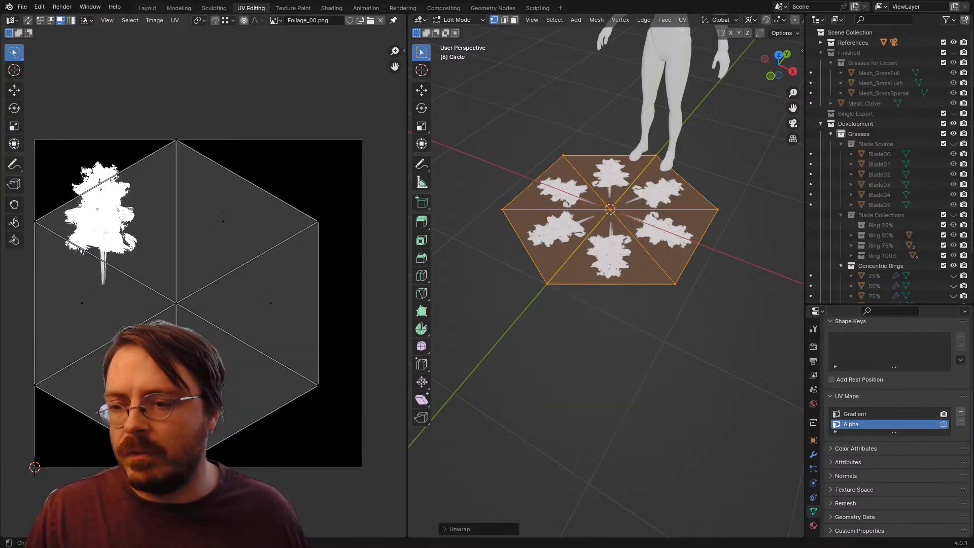
scroll(247, 189, down, 3)
click(239, 284)
key(g)
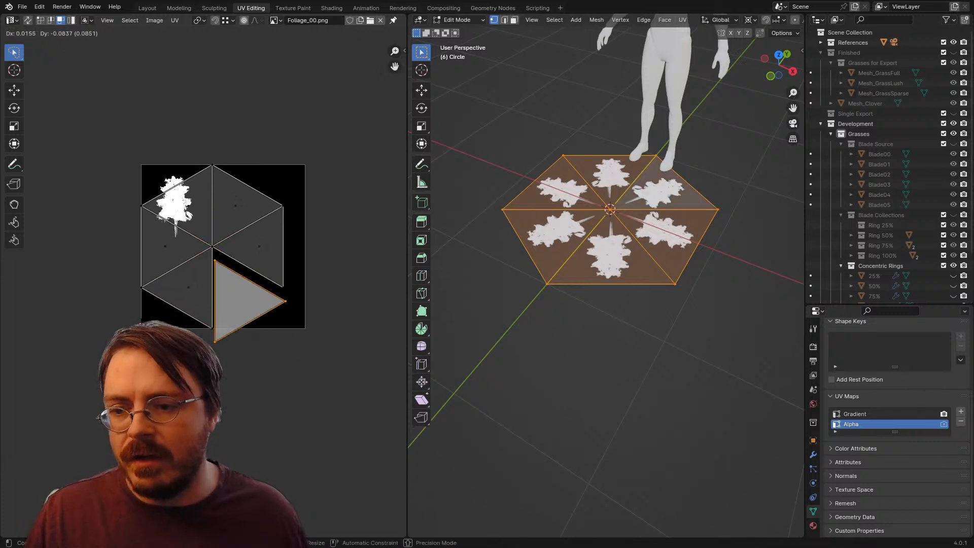
click(280, 371)
click(259, 247)
key(v)
click(323, 235)
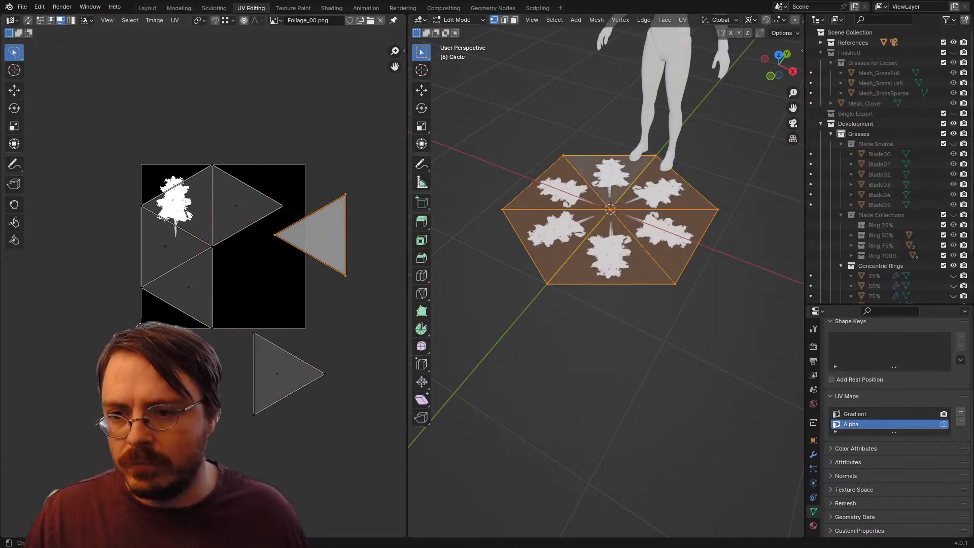
Step: Separate the four remaining UV triangles so that none of the hexagon's six faces share an edge in the layout
click(235, 205)
key(v)
click(254, 152)
click(181, 182)
key(v)
click(189, 205)
key(v)
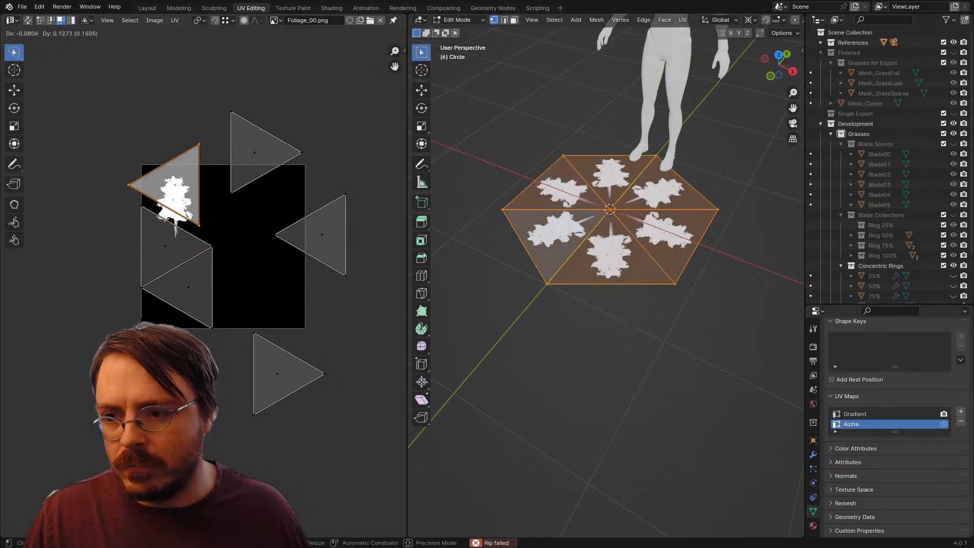
click(164, 154)
click(165, 246)
key(v)
click(138, 257)
click(187, 287)
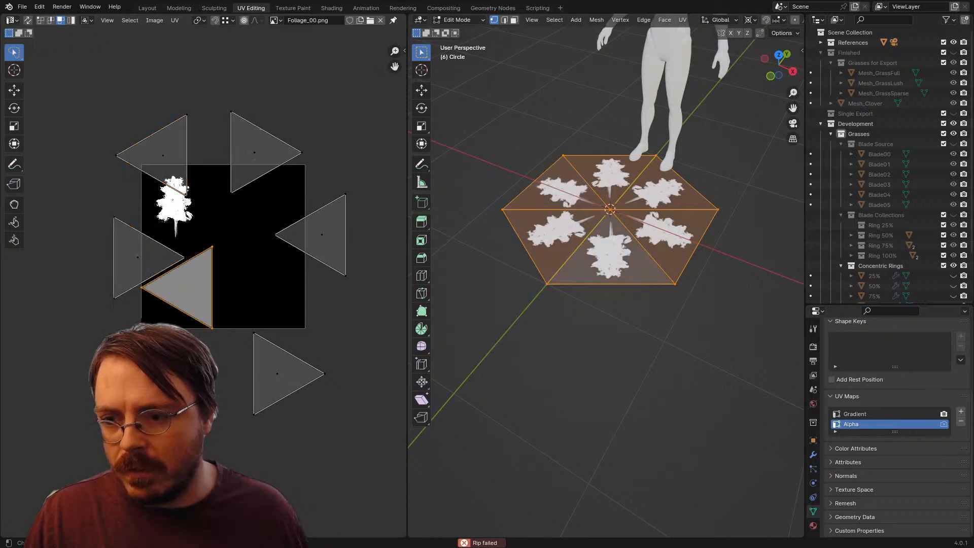
key(v)
Step: Rotate the UV triangle beyond the image's right edge by 90 degrees and copy its UVs
click(321, 235)
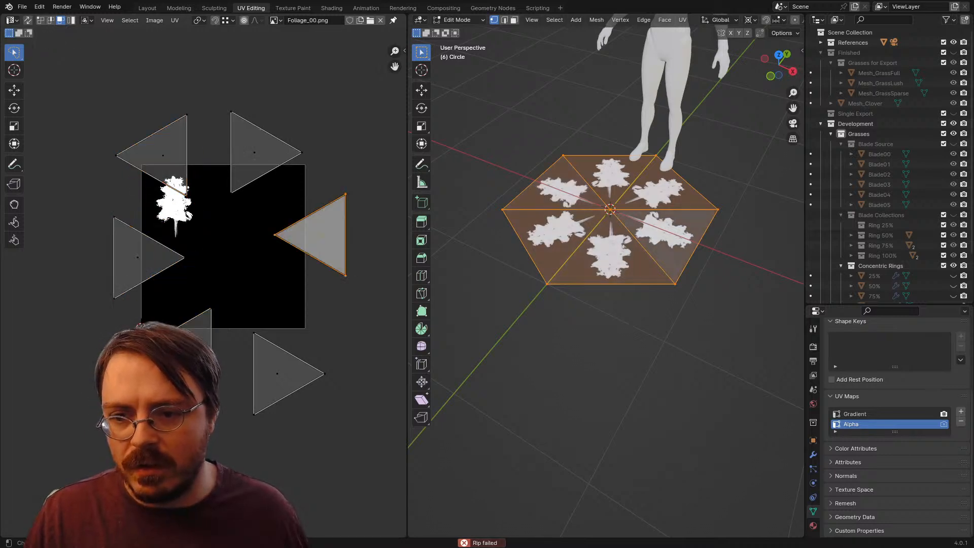
text(r90)
key(Return)
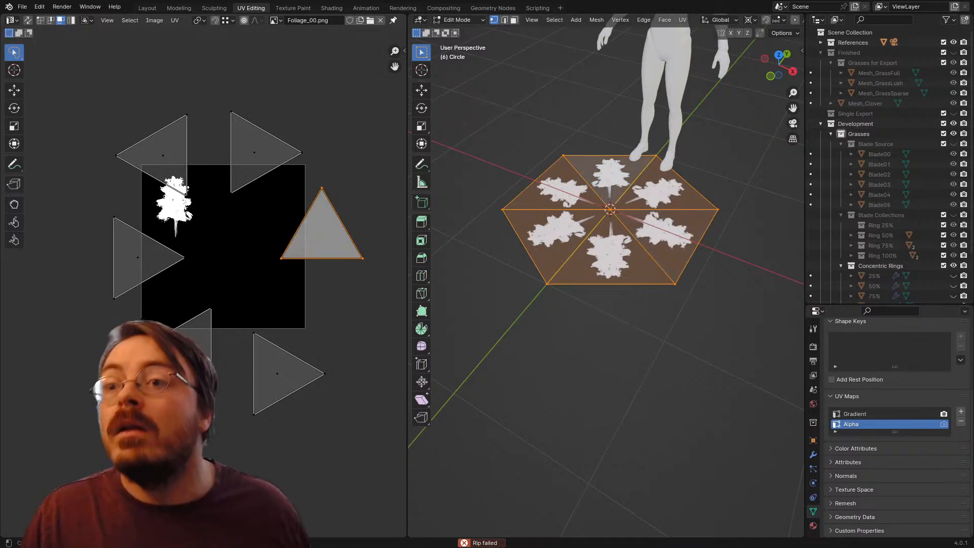
click(175, 20)
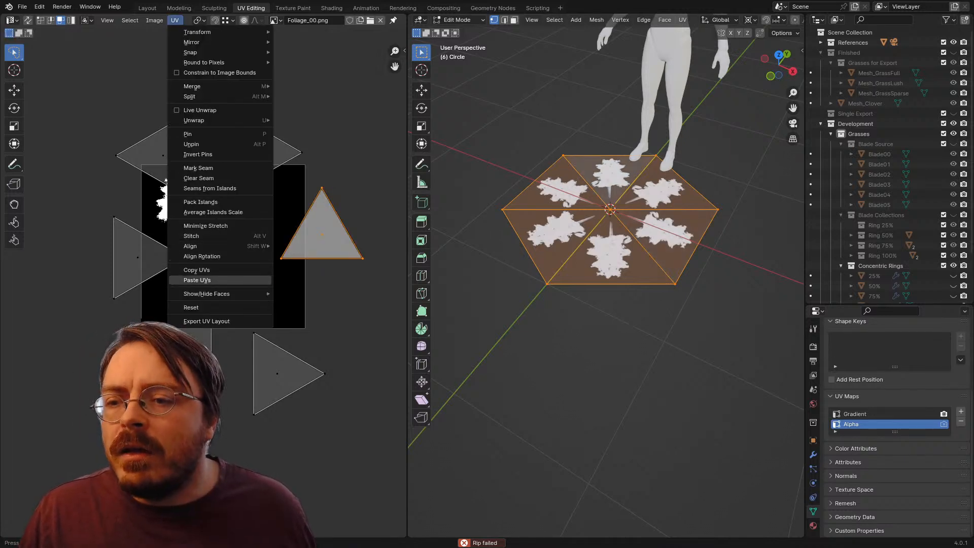
click(193, 270)
Step: Select the other five UV triangles and paste the copied UVs onto them so all six faces overlap
click(251, 152)
shift+click(163, 155)
shift+click(137, 257)
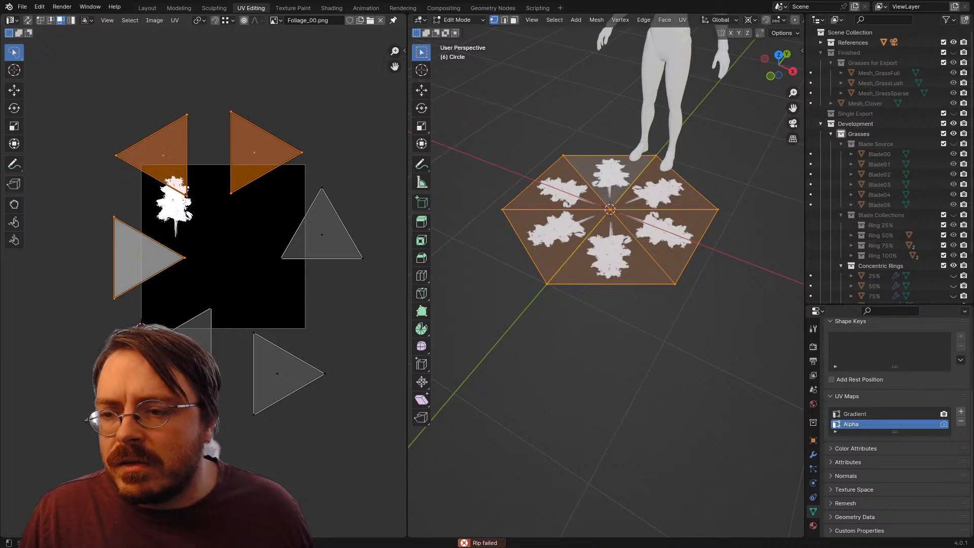
shift+click(189, 348)
shift+click(277, 373)
click(175, 20)
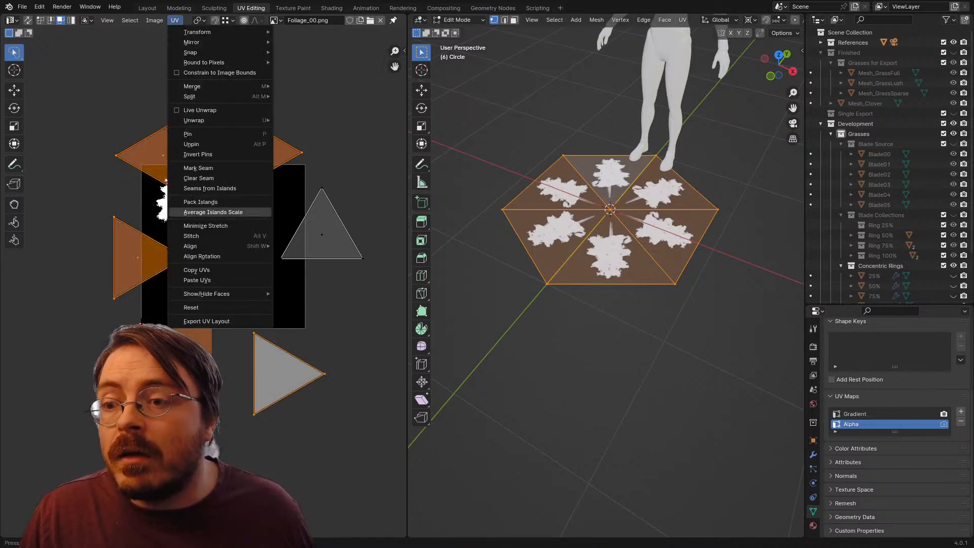
click(198, 280)
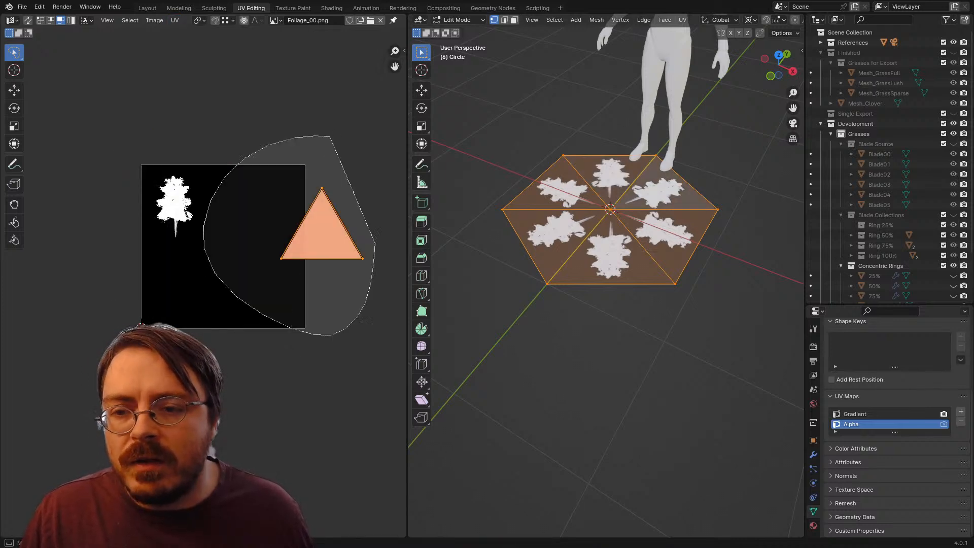
Step: Move the stacked UV triangles over the tree silhouette and set Alpha as the render UV map
key(g)
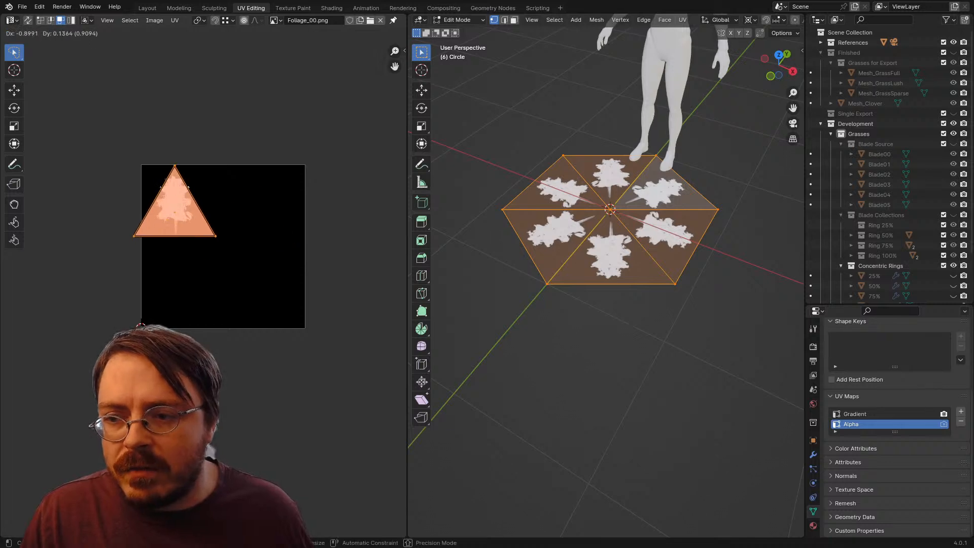
click(165, 180)
click(943, 424)
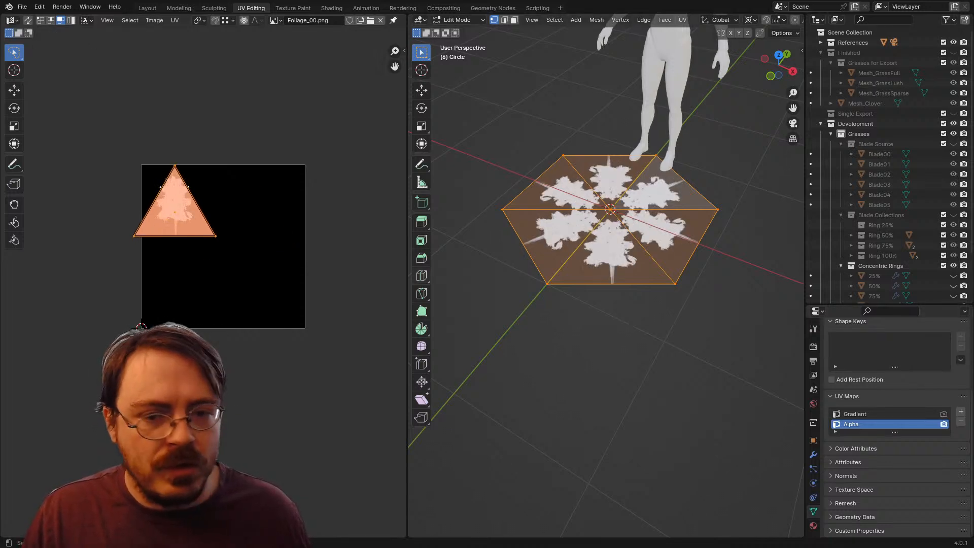
Step: Rotate the stacked UV triangles by 180 degrees, then scale and reposition them to enclose the tree silhouette
scroll(203, 282, up, 3)
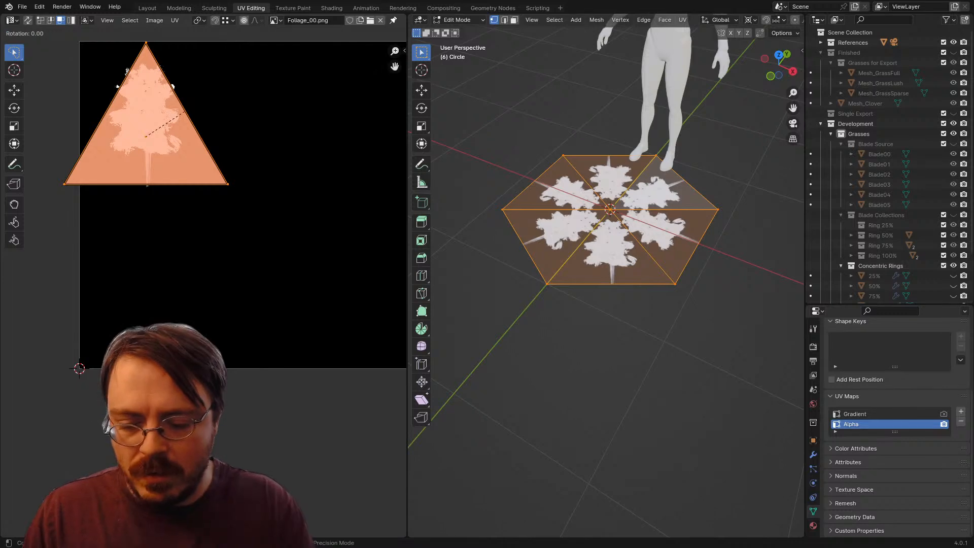
text(180)
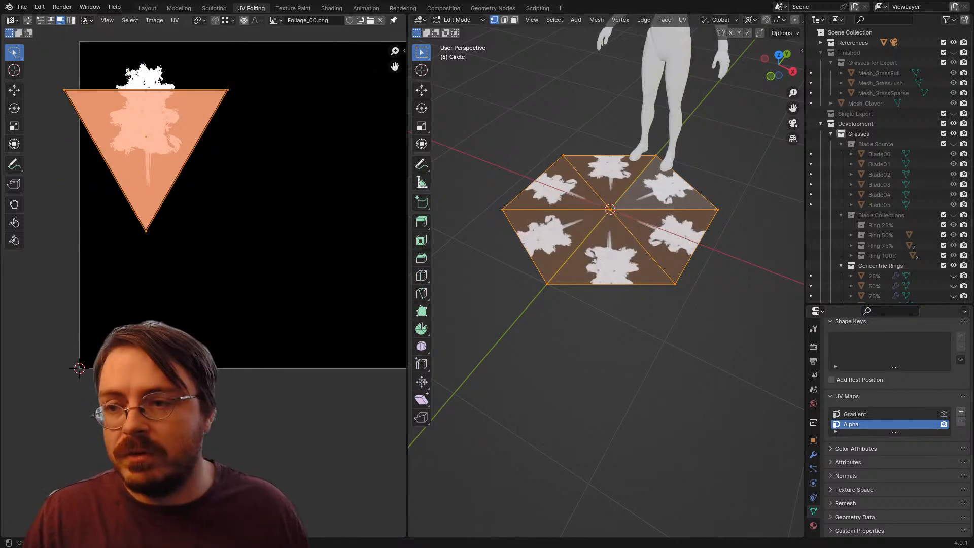
text(s)
click(223, 132)
key(g)
click(224, 109)
key(s)
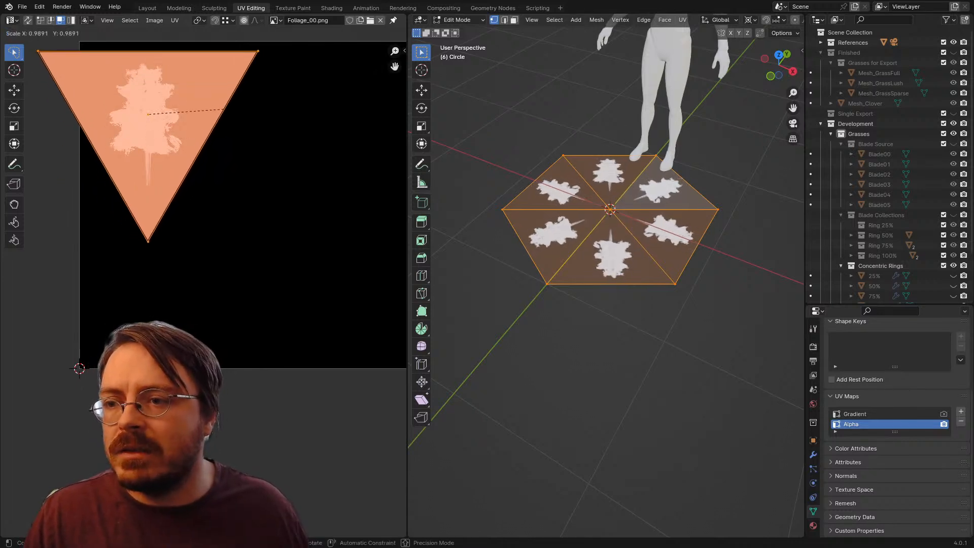
click(212, 110)
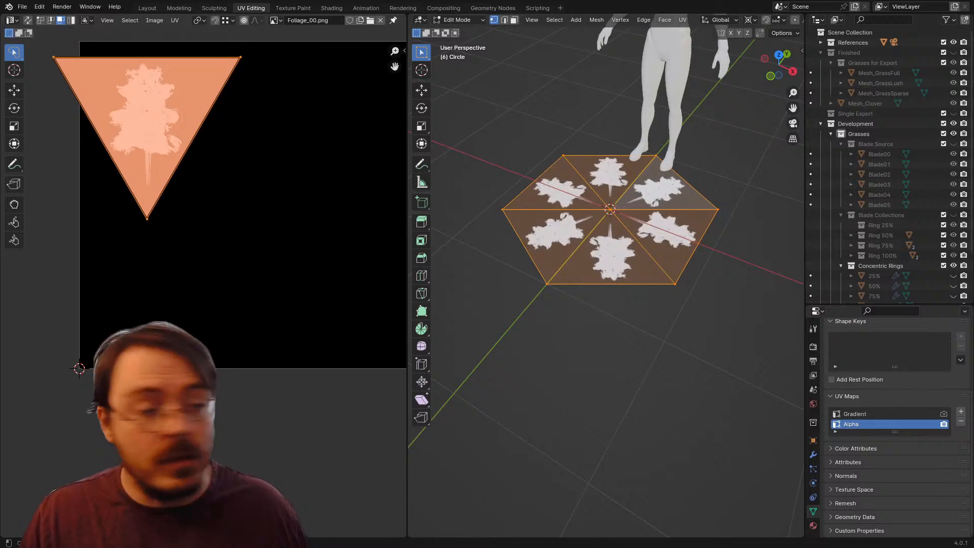
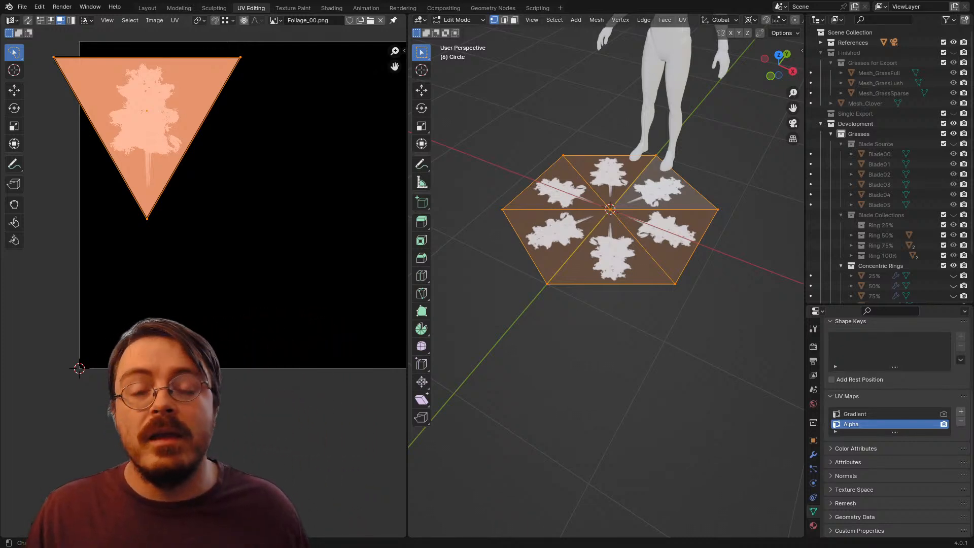
Step: Make the Gradient UV map active and unwrap all six hexagon faces into it
drag(229, 203, 238, 277)
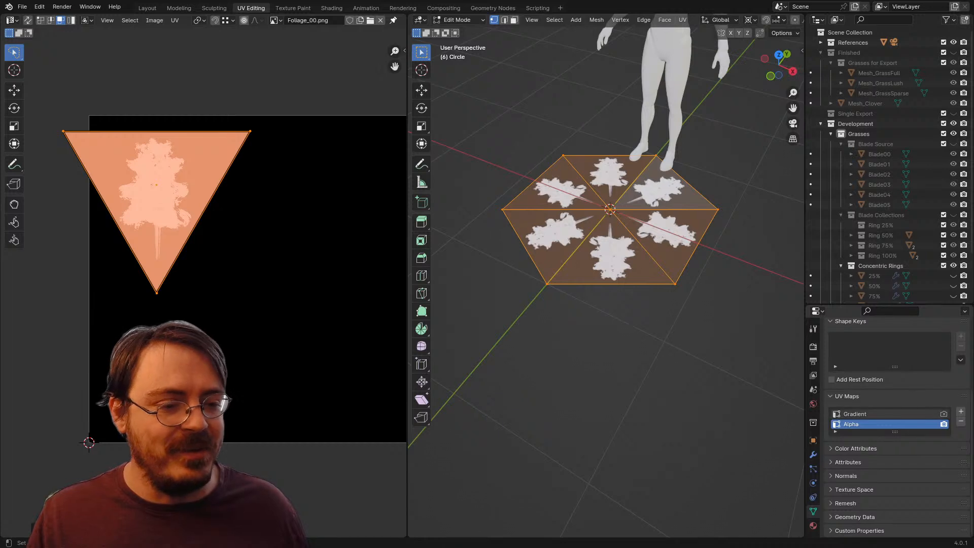
click(862, 414)
key(u)
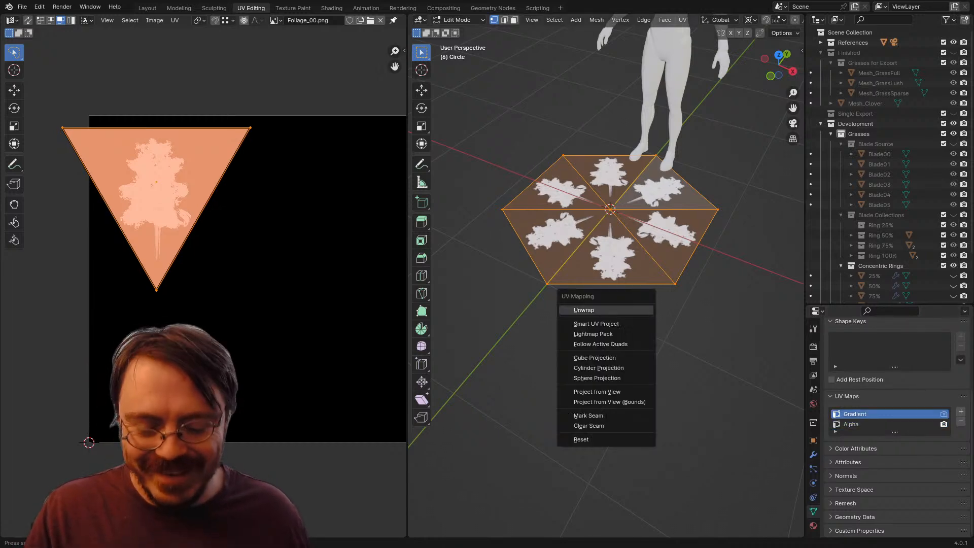
click(605, 310)
scroll(202, 291, down, 2)
scroll(202, 291, up, 2)
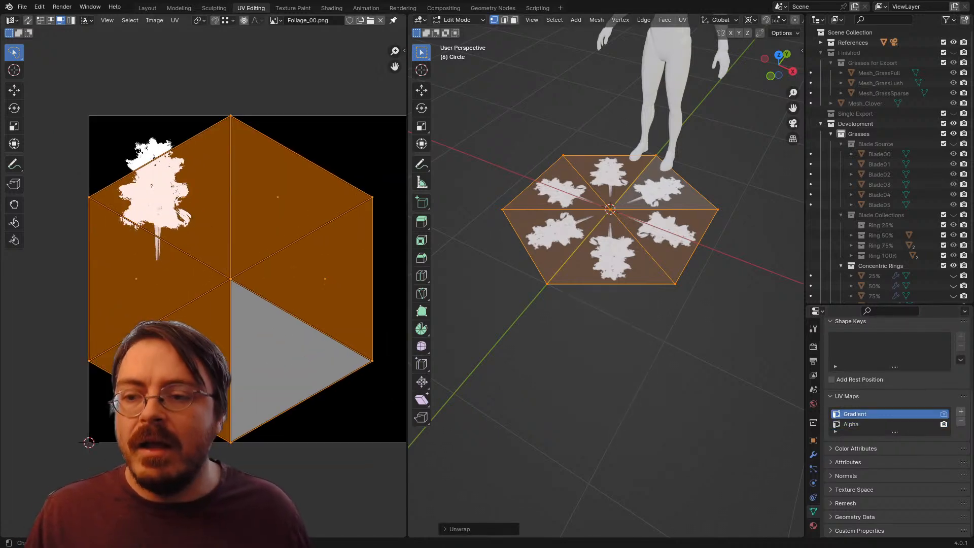
drag(202, 291, 189, 274)
scroll(203, 289, down, 3)
click(234, 314)
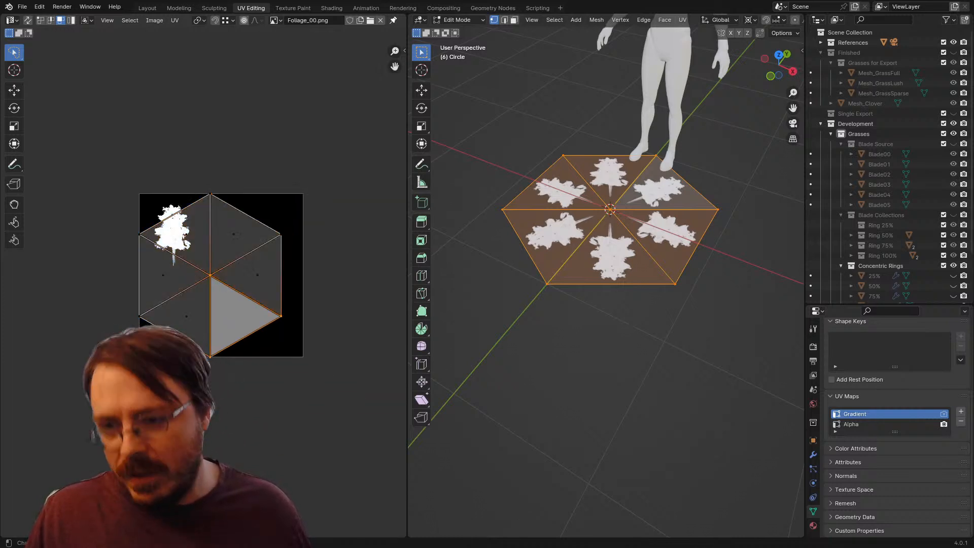
mouse_move(139, 181)
mouse_down()
mouse_move(153, 355)
mouse_move(173, 338)
mouse_up()
scroll(221, 175, up, 2)
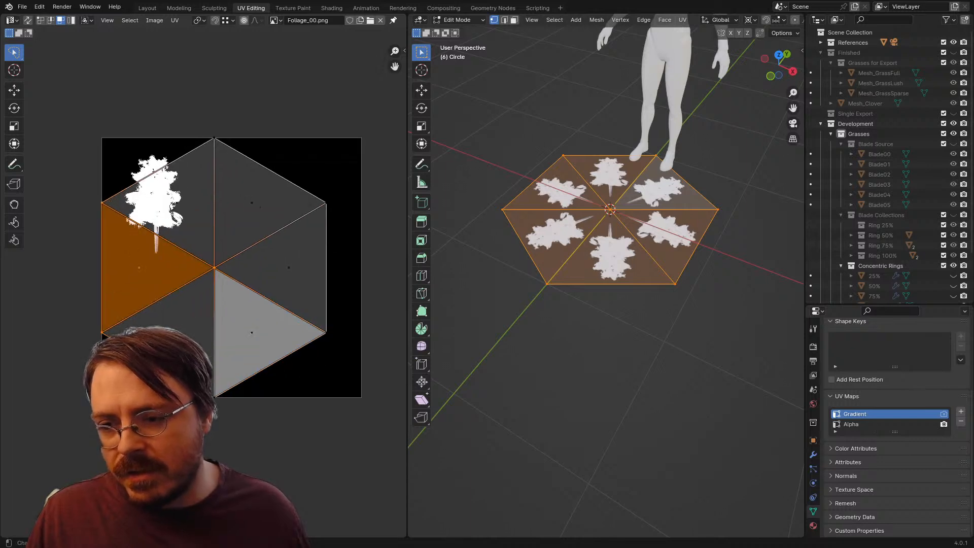
key(a)
key(g)
key(x)
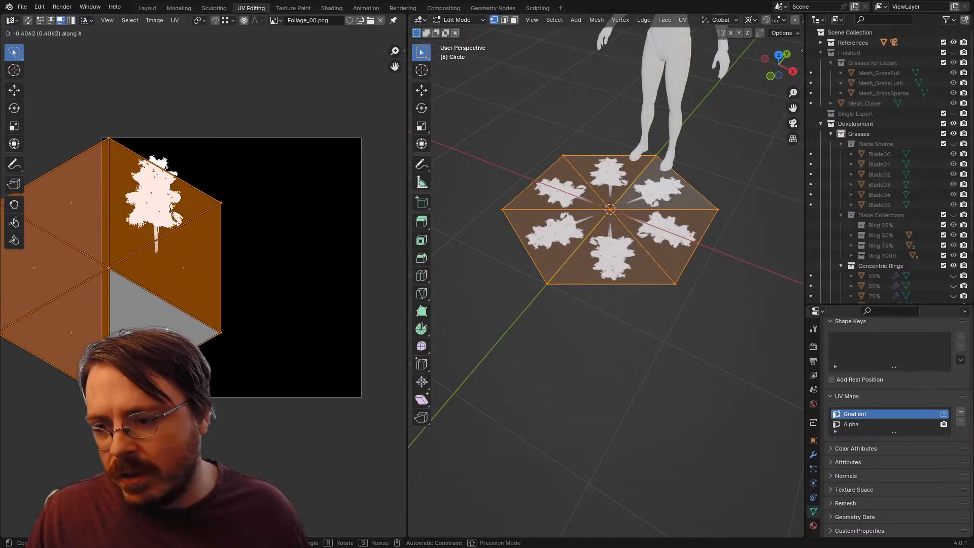
key(Escape)
key(alt+a)
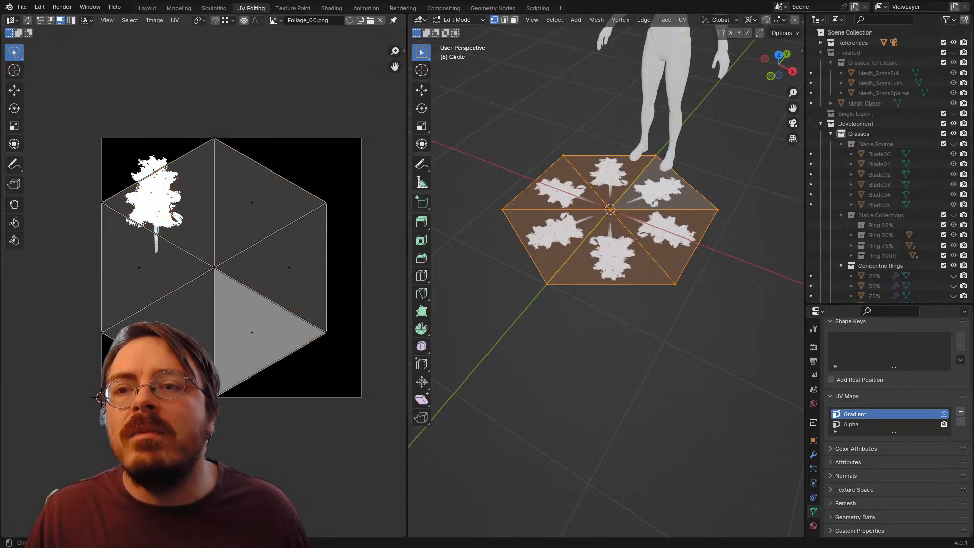
Step: Show LinearGrad.png in the UV editor and set Gradient as the render UV map
click(275, 21)
click(314, 45)
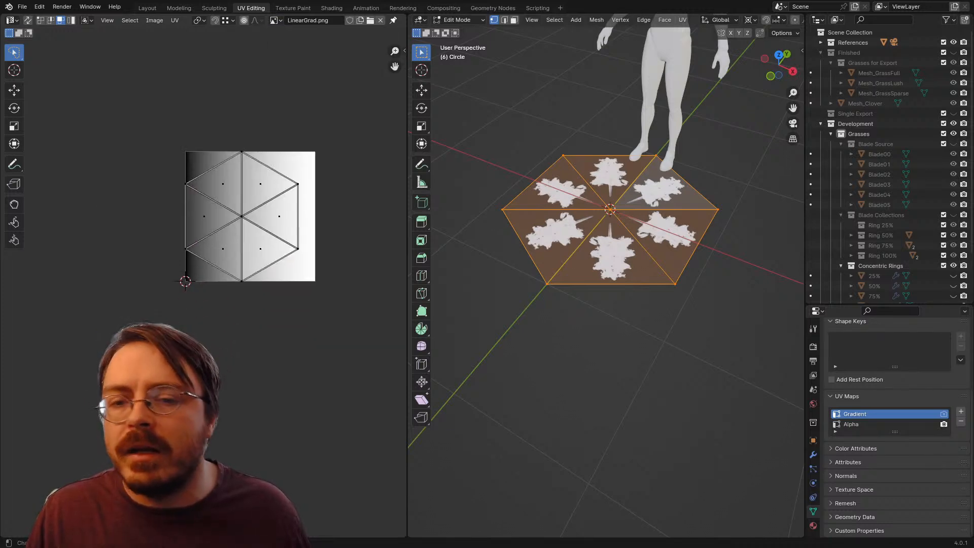
scroll(588, 213, up, 3)
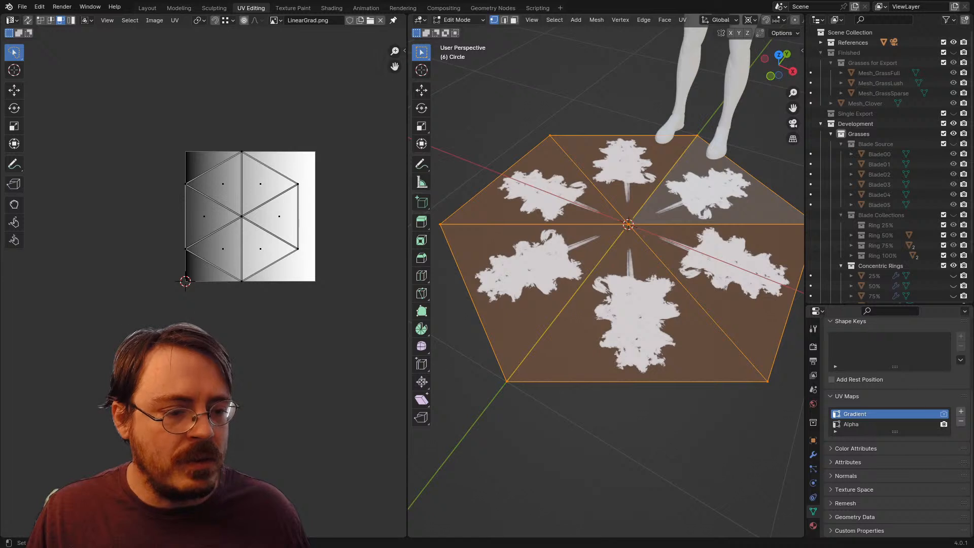
click(944, 414)
drag(644, 284, 678, 287)
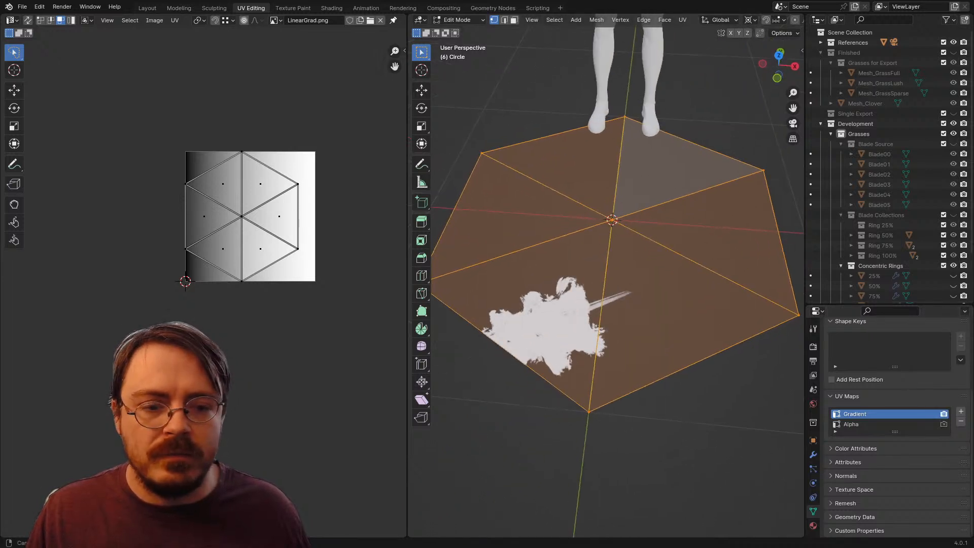
Step: Replace the material's Base Color image with LinearGrad.png
click(813, 525)
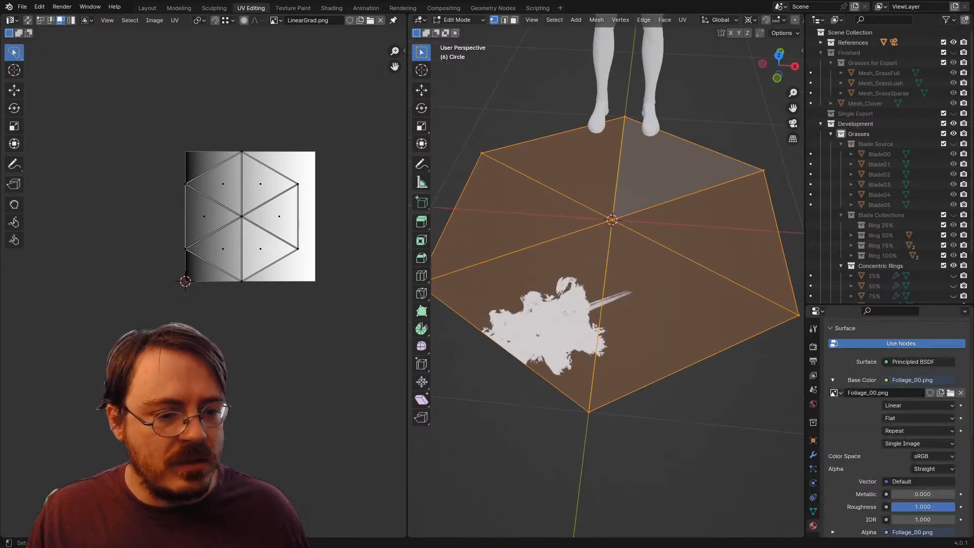
click(834, 393)
click(751, 414)
scroll(612, 276, down, 1)
scroll(250, 216, up, 1)
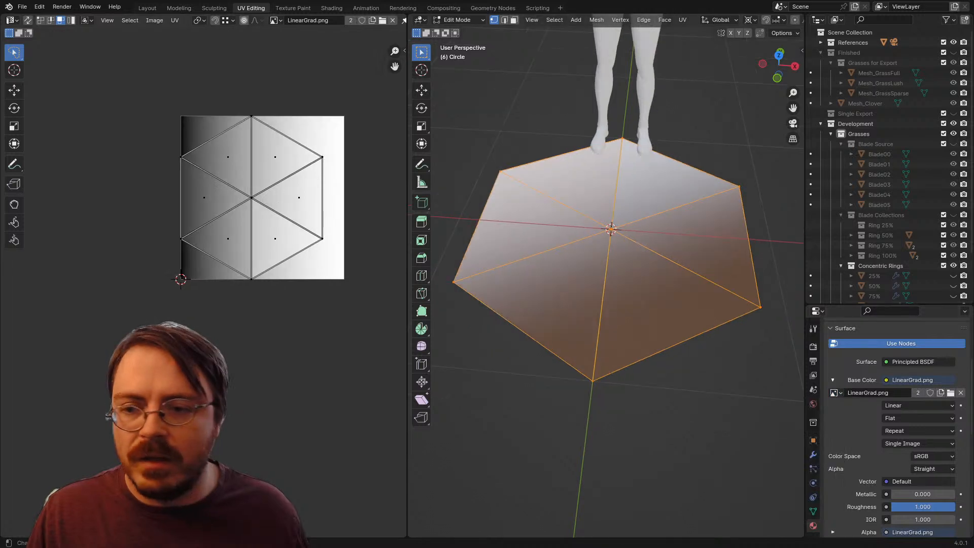
Step: Move the whole UV hexagon along X until its centre lies on the gradient image's black edge
drag(250, 203, 223, 265)
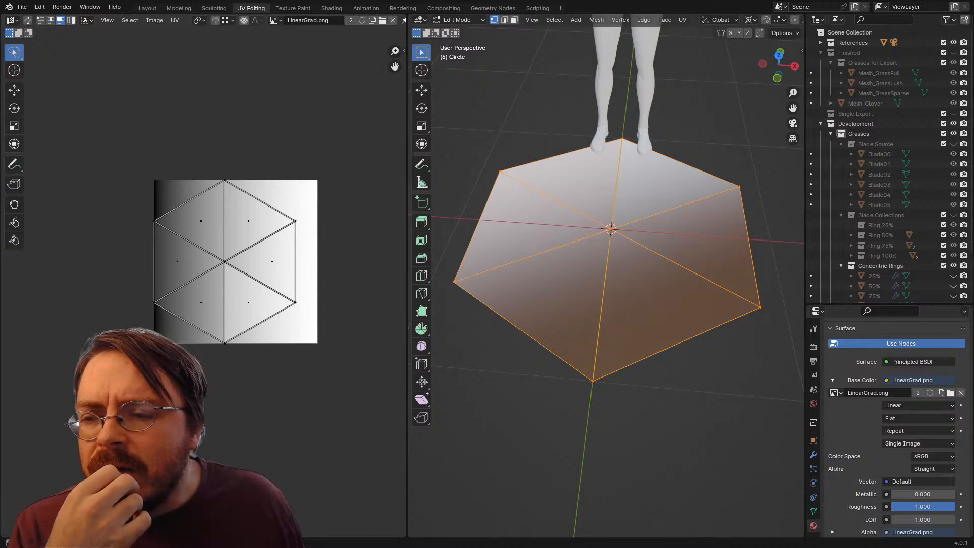
scroll(203, 288, up, 3)
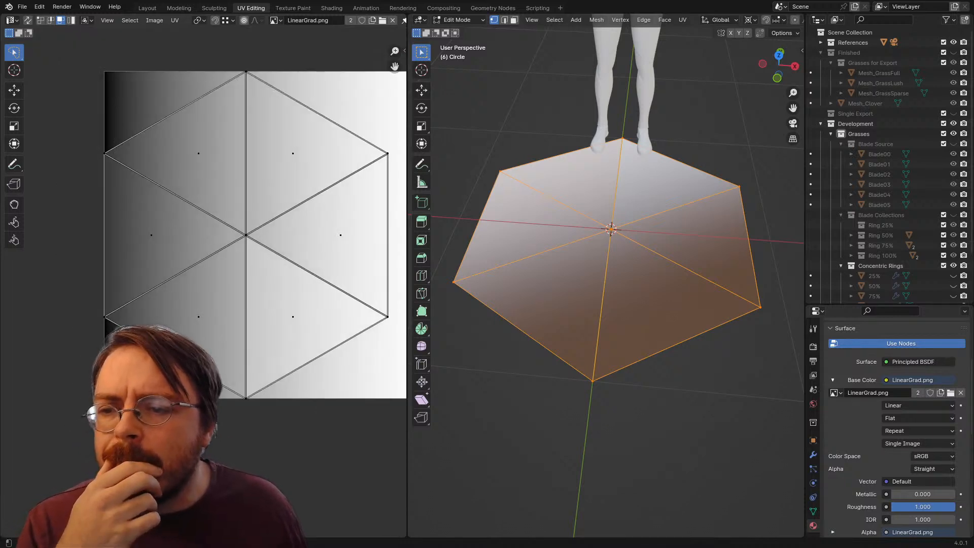
key(a)
key(s)
key(g)
key(x)
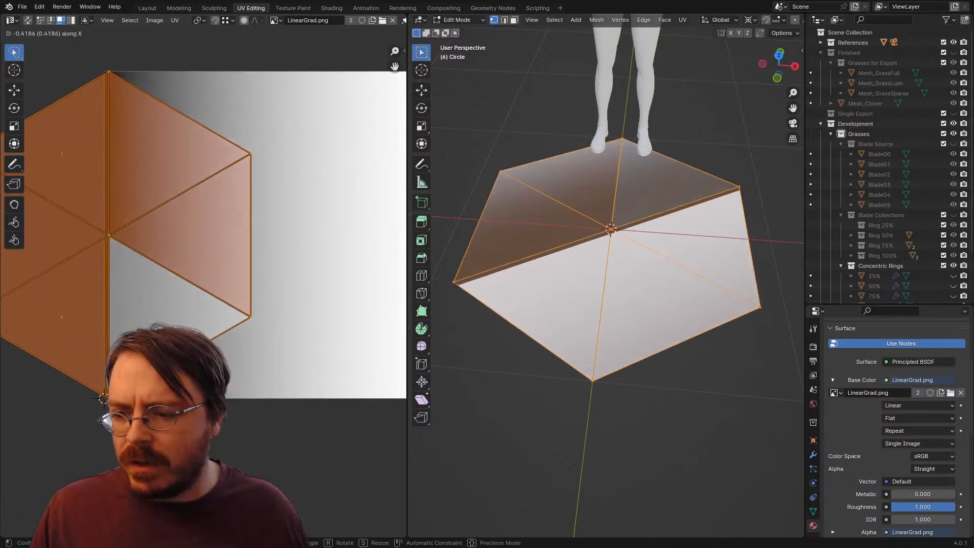
click(103, 397)
scroll(205, 334, down, 3)
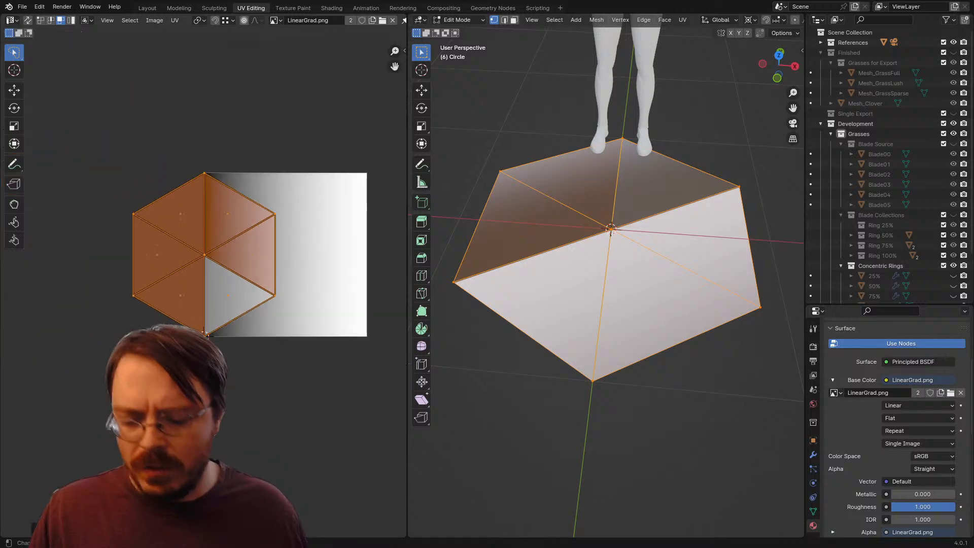
Step: Mirror the UVs outside the gradient image across its black edge by scaling them by -1 along X
mouse_move(76, 284)
mouse_down()
mouse_move(189, 320)
mouse_move(167, 333)
mouse_up()
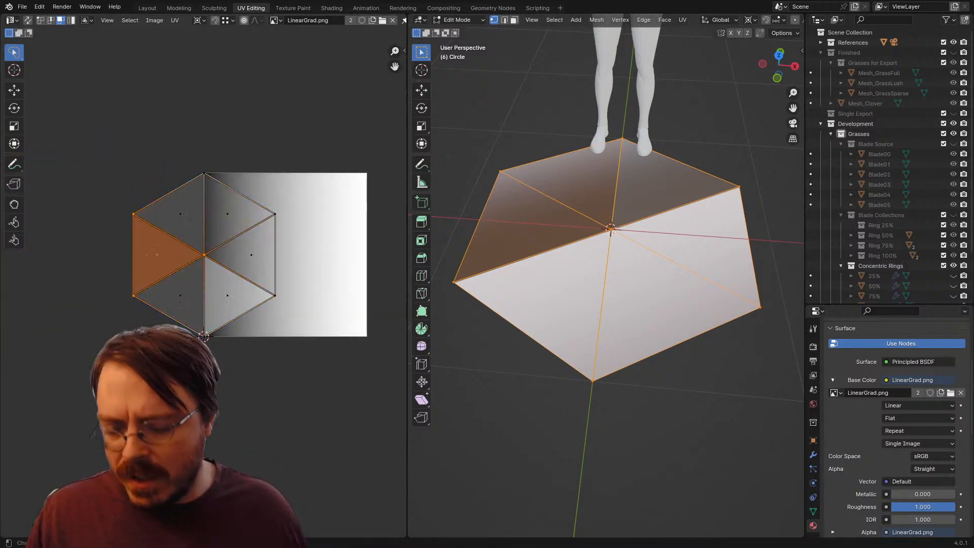
text(sx-1)
key(Return)
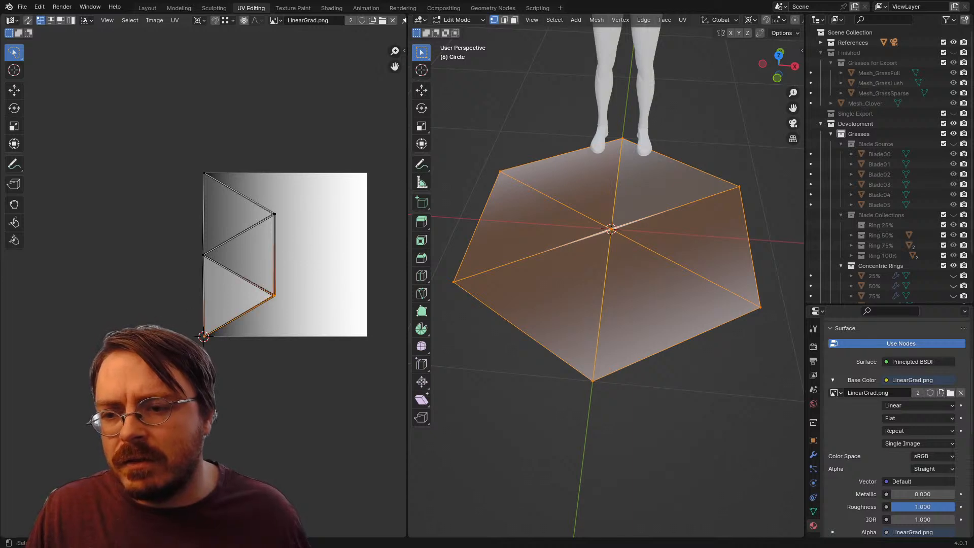
Step: Align the hexagon's outer UV vertices by scaling them to 0 along X, then move them about 0.62 along X towards white
drag(271, 186, 297, 203)
key(s)
key(x)
key(0)
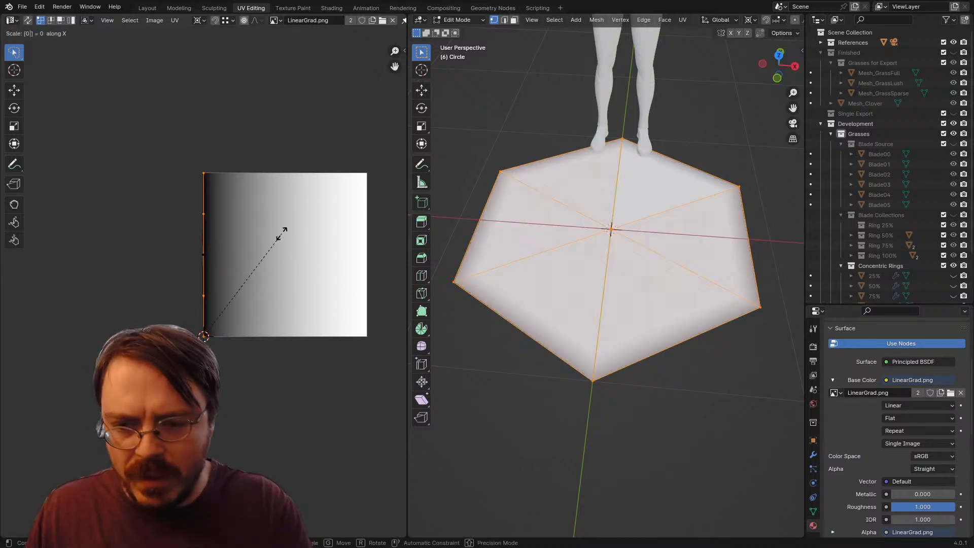
key(Return)
key(g)
key(x)
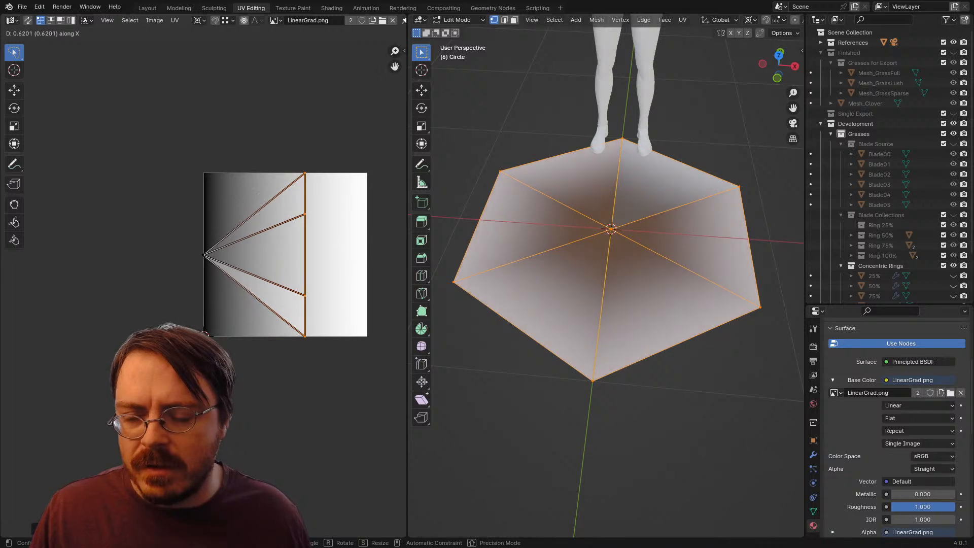
key(Return)
Step: Examine the gradient from the hexagon's centre to its rim in Object Mode
key(Tab)
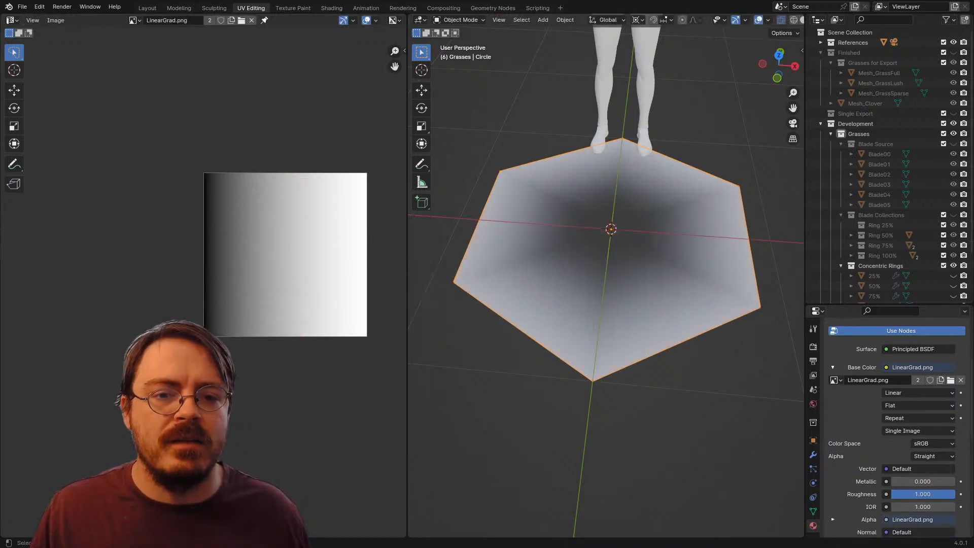
key(alt+a)
scroll(606, 275, down, 2)
drag(608, 284, 539, 324)
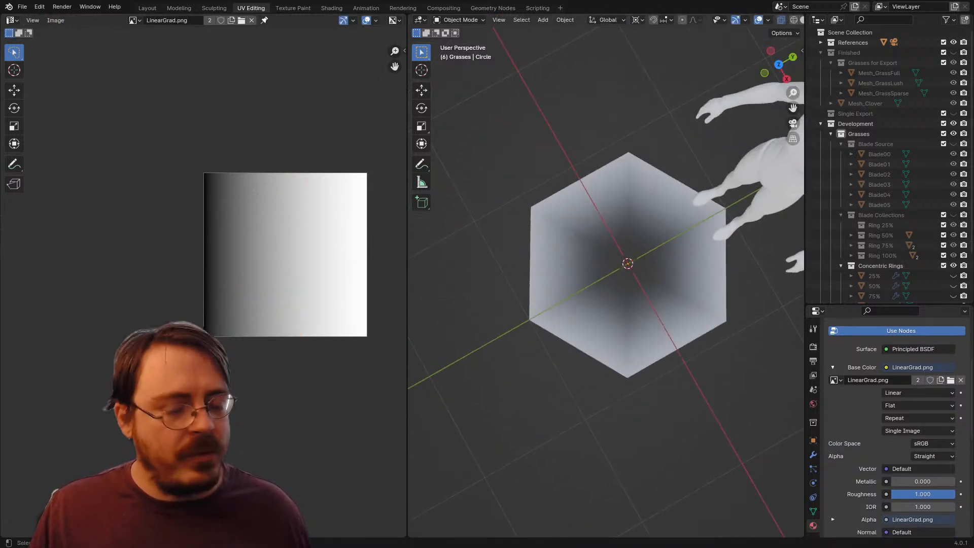
scroll(606, 281, up, 3)
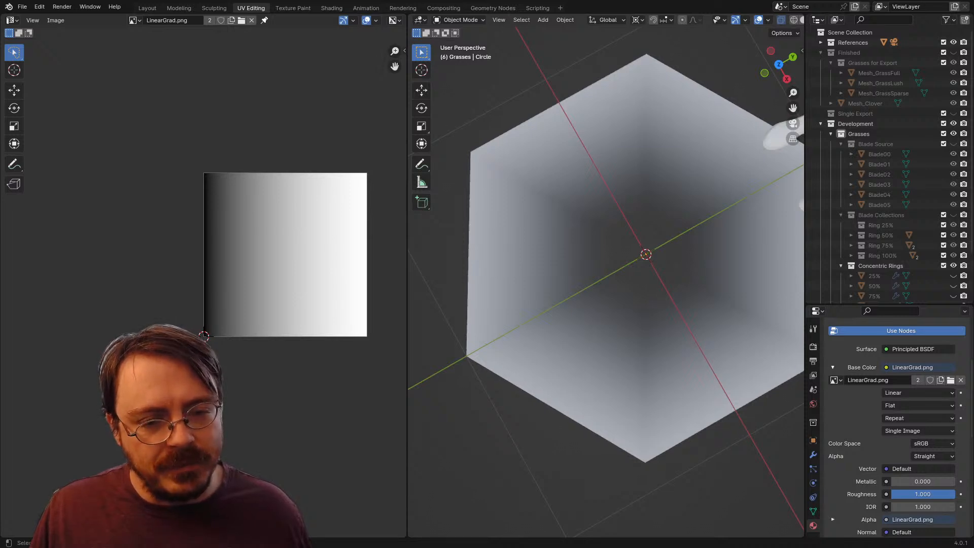
drag(606, 282, 659, 251)
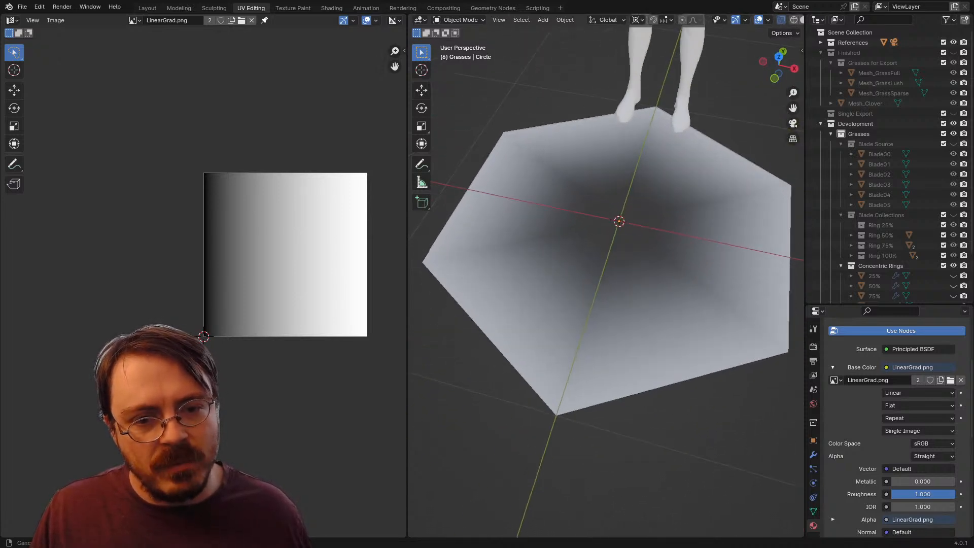
scroll(606, 276, down, 3)
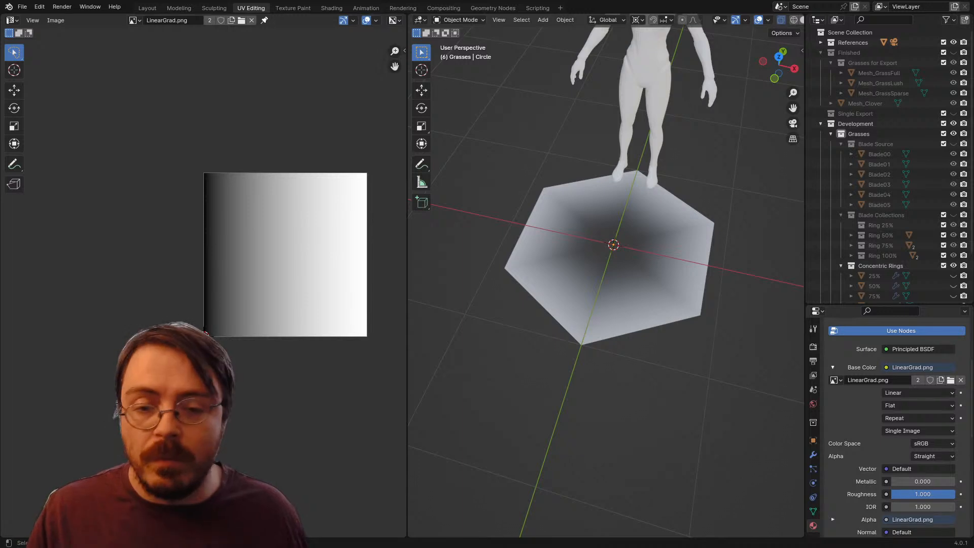
Step: Back in Edit Mode, move the outer UV vertices further along X, almost to the gradient image's white edge
key(Tab)
scroll(204, 281, up, 2)
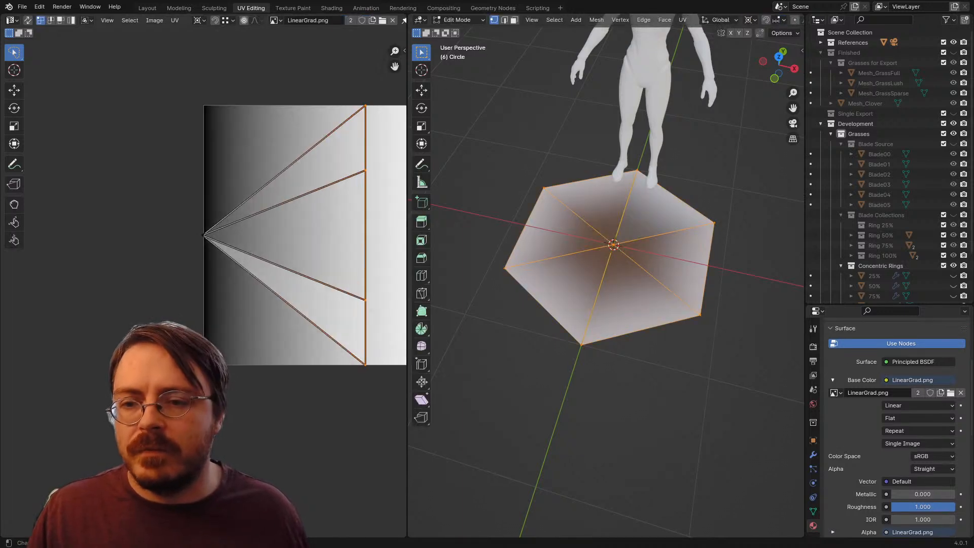
drag(249, 269, 160, 291)
key(g)
key(x)
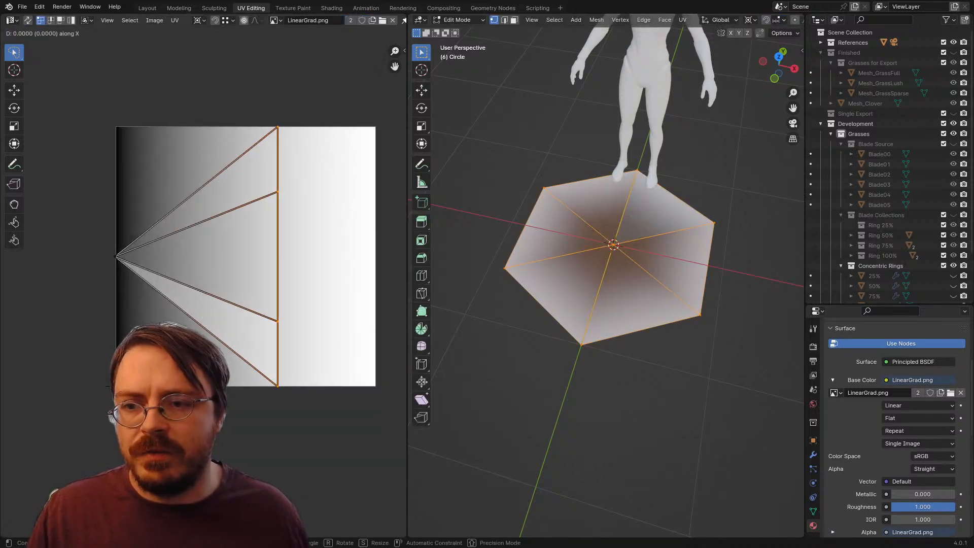
click(388, 357)
Step: Scale the whole UV fan down slightly and move it along X and Y so it sits just inside the gradient image's borders
key(a)
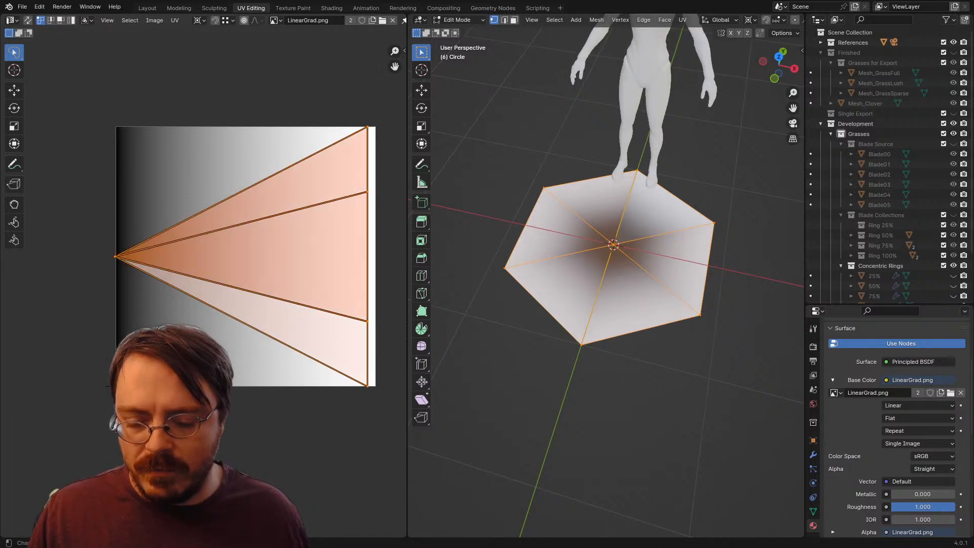
key(s)
click(382, 357)
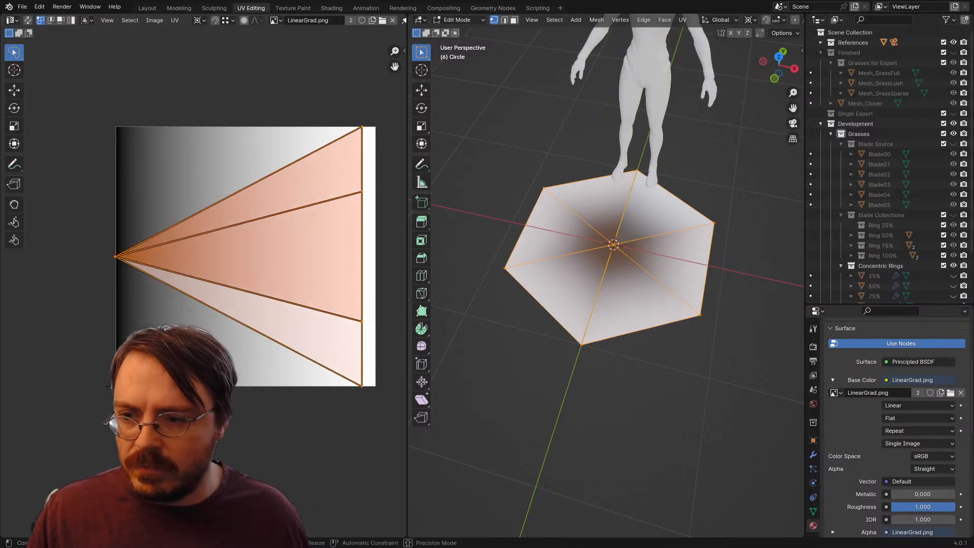
key(g)
key(x)
click(388, 357)
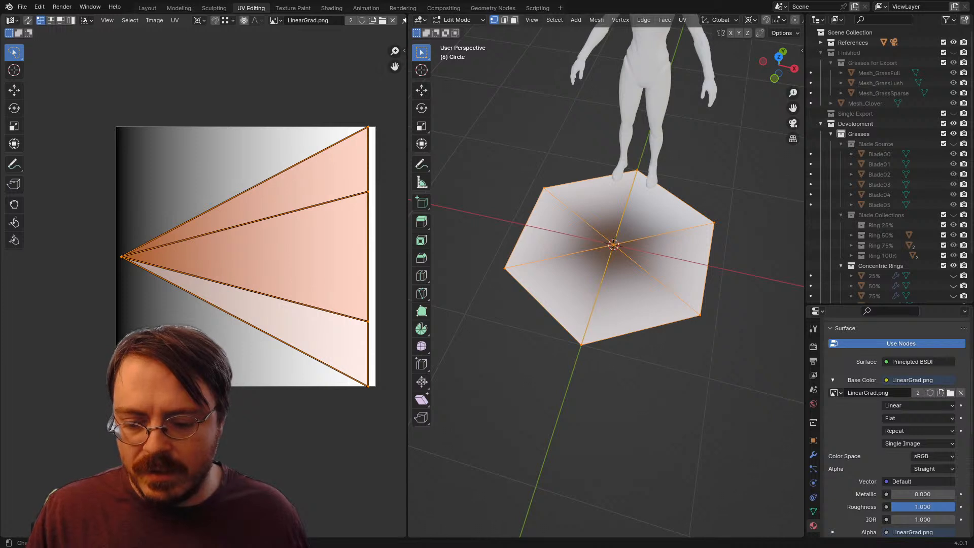
key(g)
key(y)
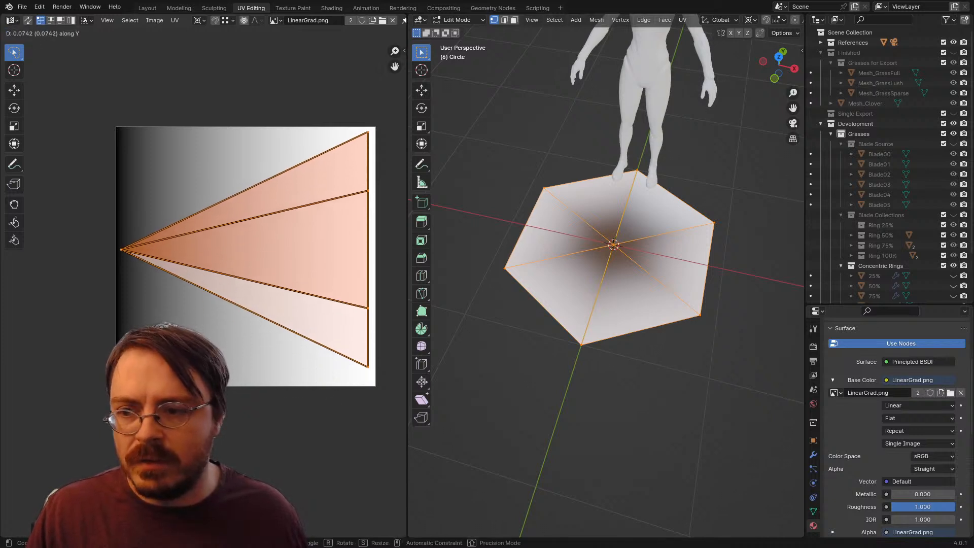
click(388, 345)
scroll(388, 344, down, 3)
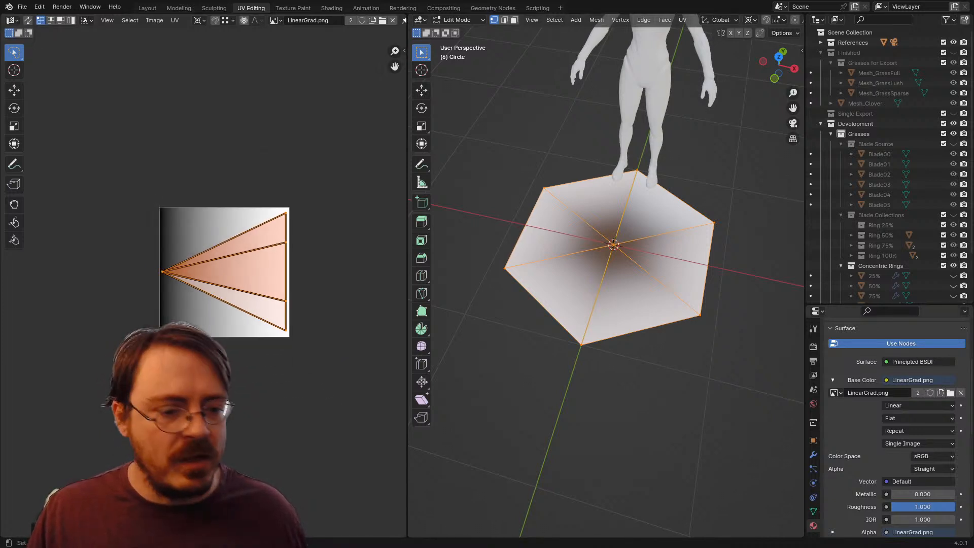
Step: Make the Alpha UV map active and set it as the render UV map
scroll(896, 425, down, 4)
click(813, 511)
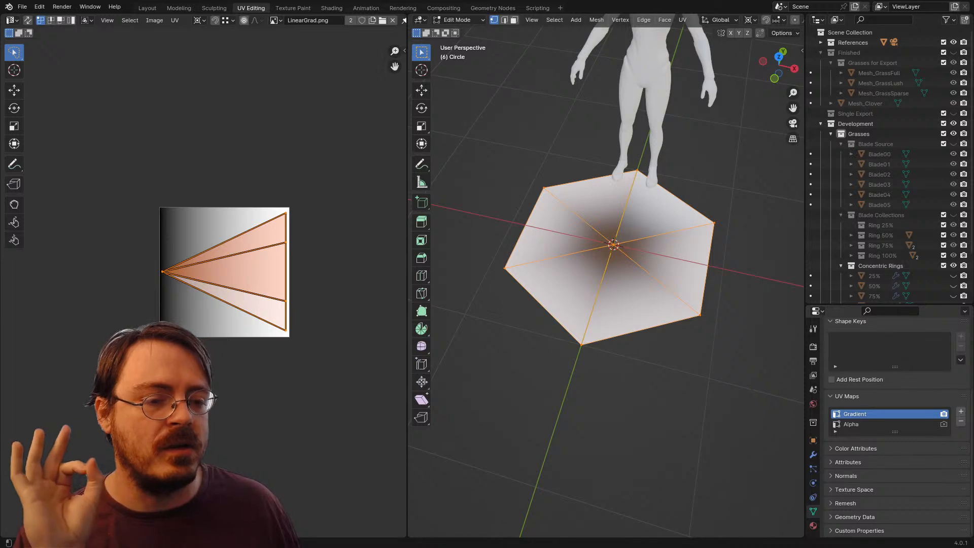
click(862, 424)
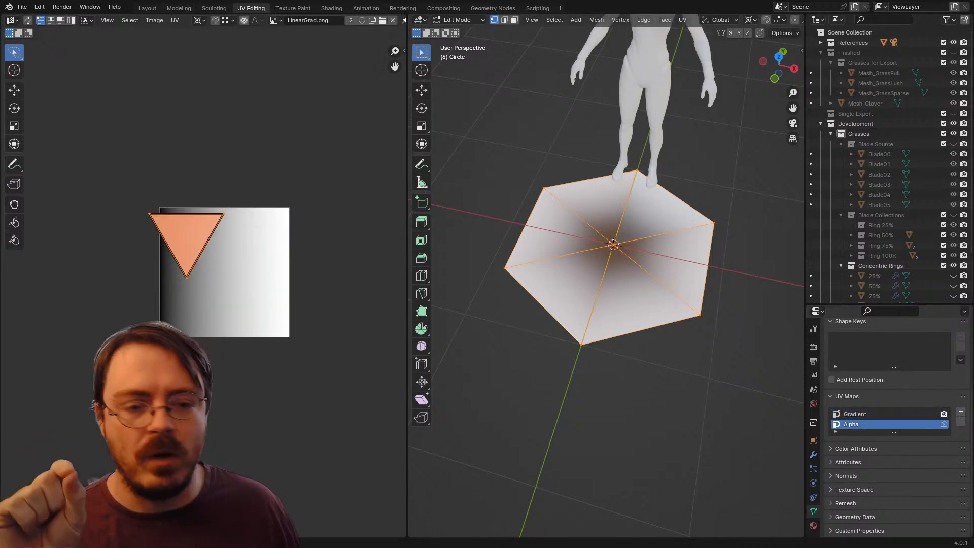
click(943, 424)
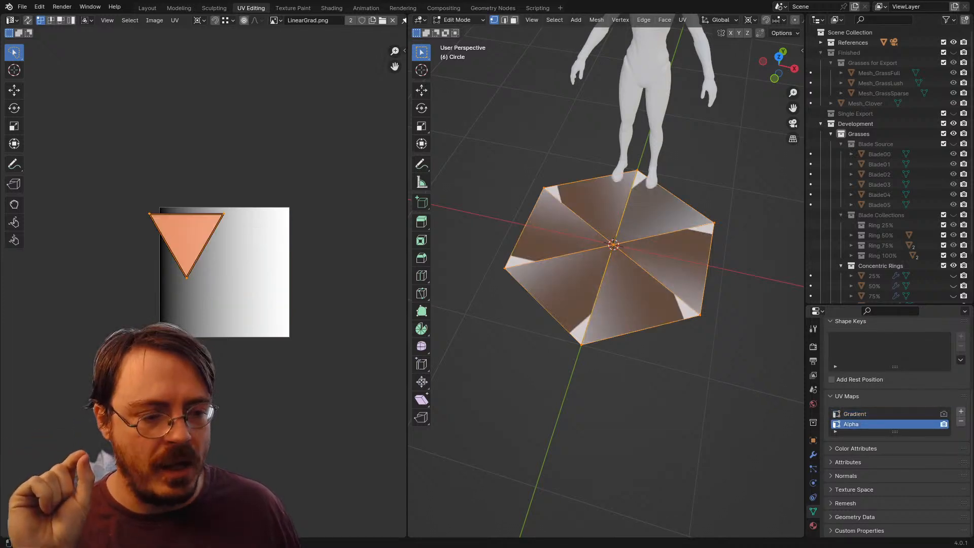
Step: Make Gradient the render UV map, leave Edit Mode, and switch to the Layout workspace with the hexagon selected
click(943, 413)
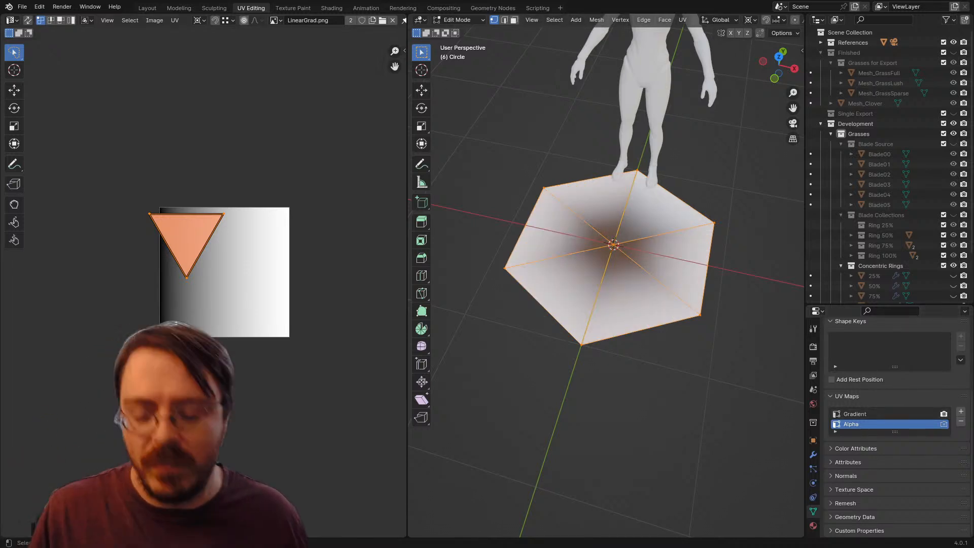
key(Tab)
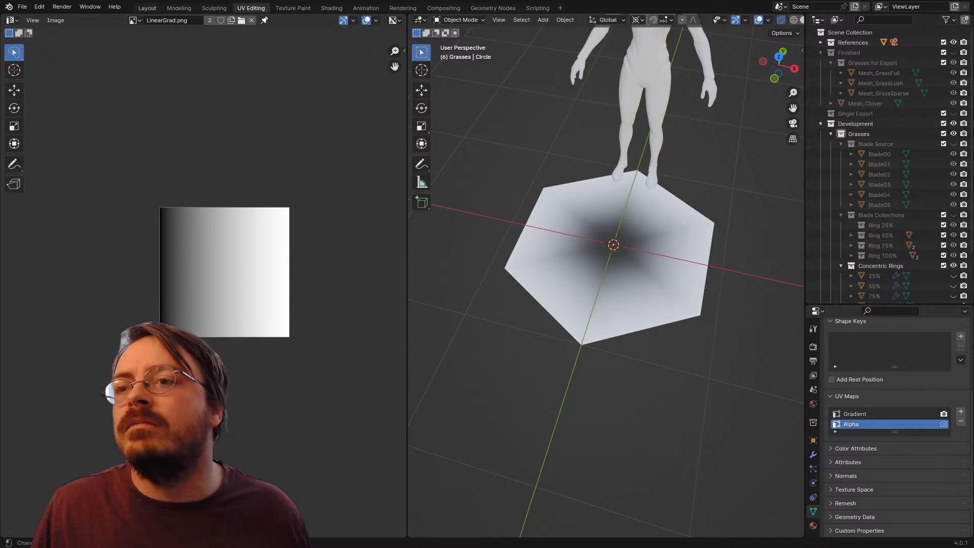
click(147, 8)
click(316, 236)
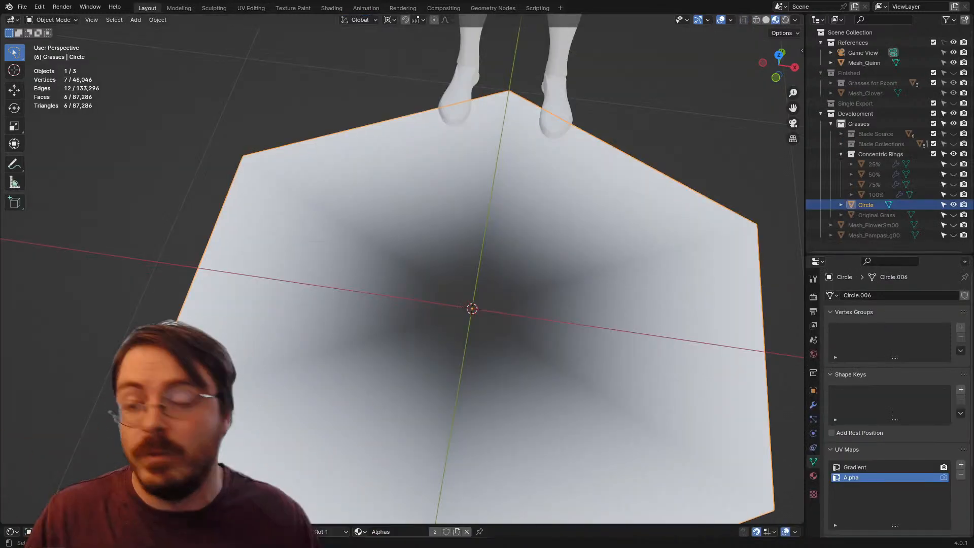
scroll(405, 268, down, 5)
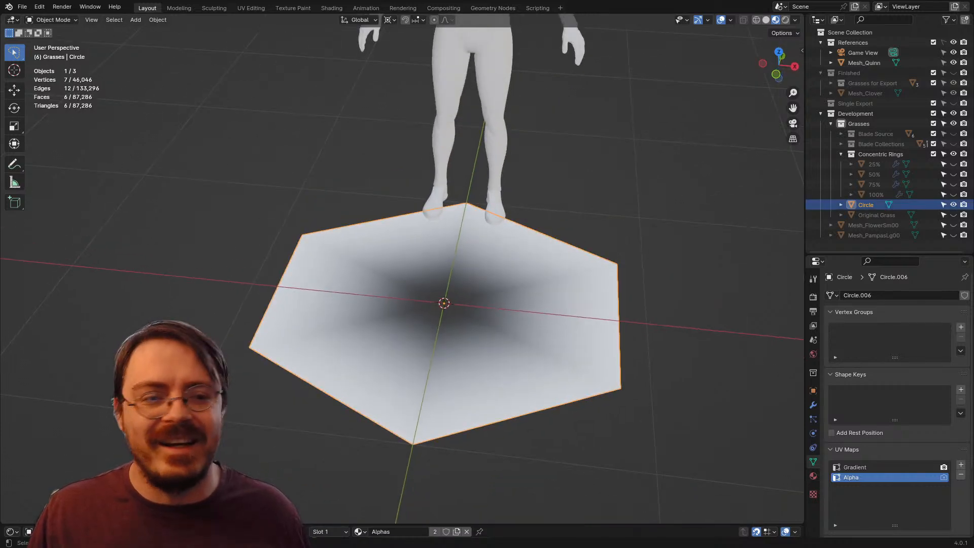
Step: Export the selected hexagon as FBX, overwriting SingleExportTester.fbx in the project's Assets folder
click(23, 7)
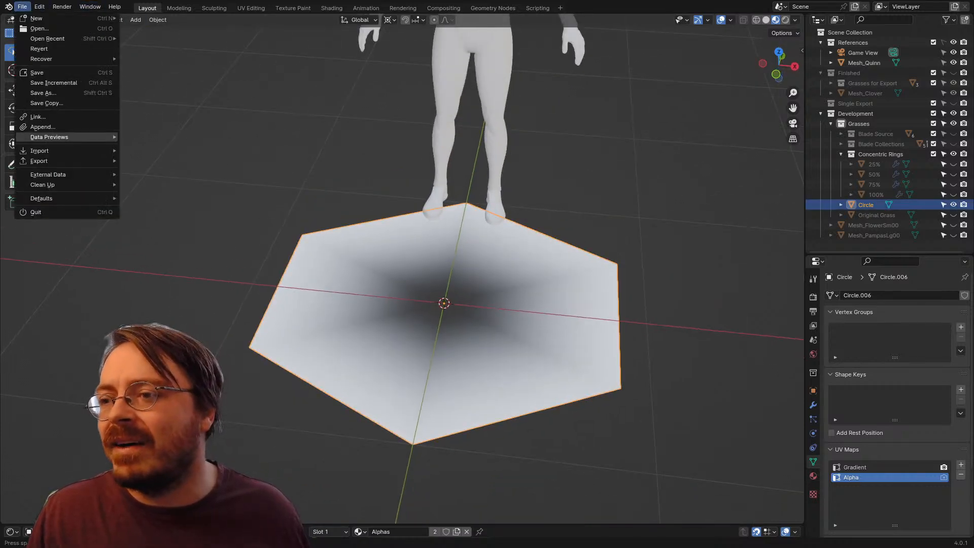
mouse_move(51, 161)
click(148, 251)
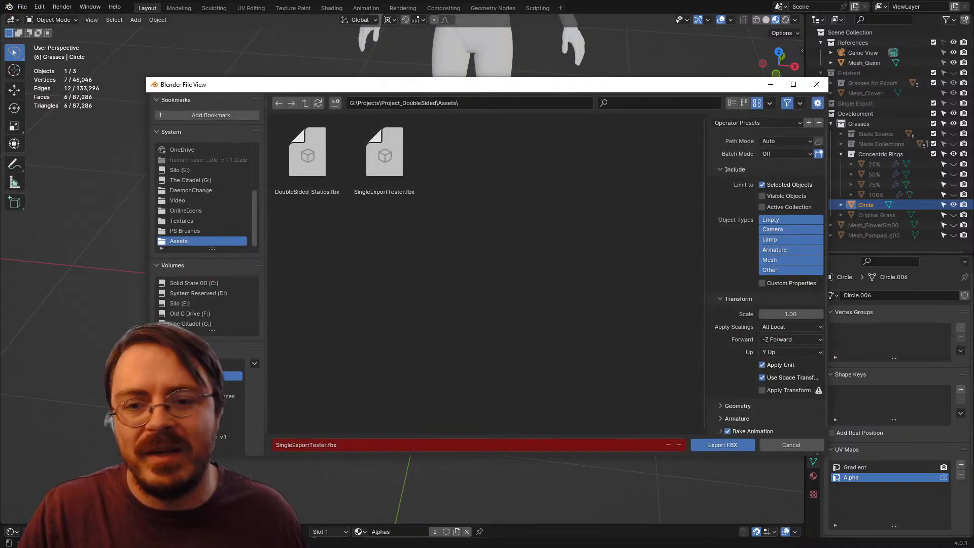
key(Escape)
Step: Switch to Unreal Editor, reimport the SingleExportTester static mesh from the ERMAC folder, and check it in the level and mesh editor
key(alt+Tab)
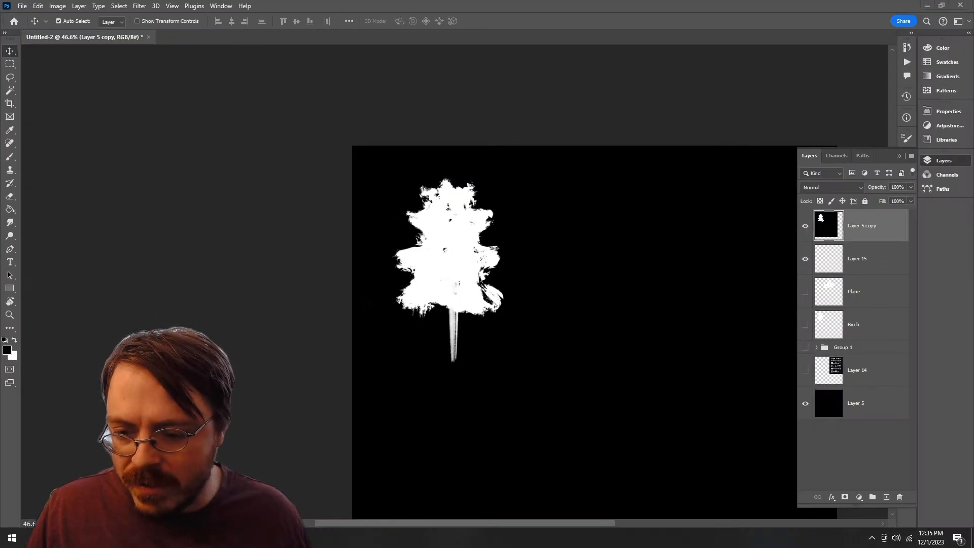
key(alt+Tab)
key(w)
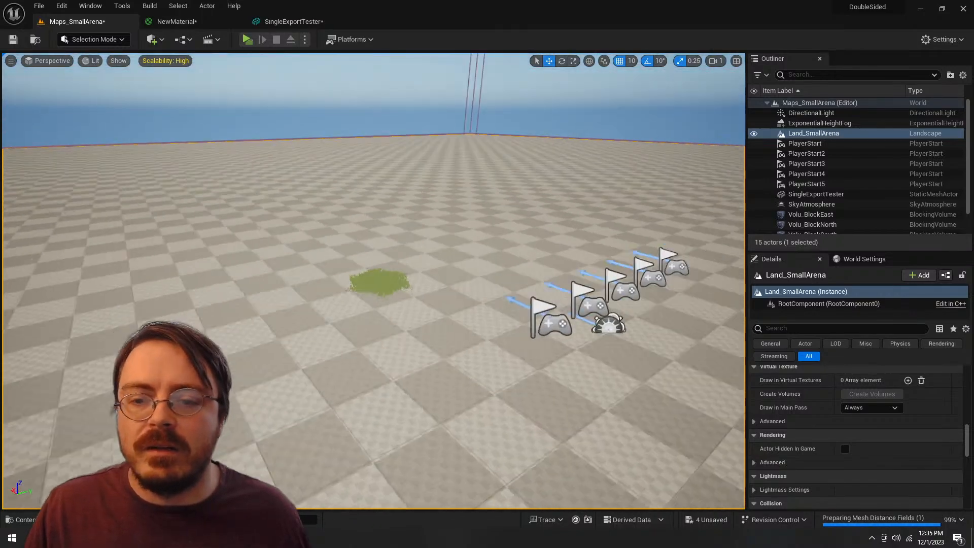
key(ctrl+space)
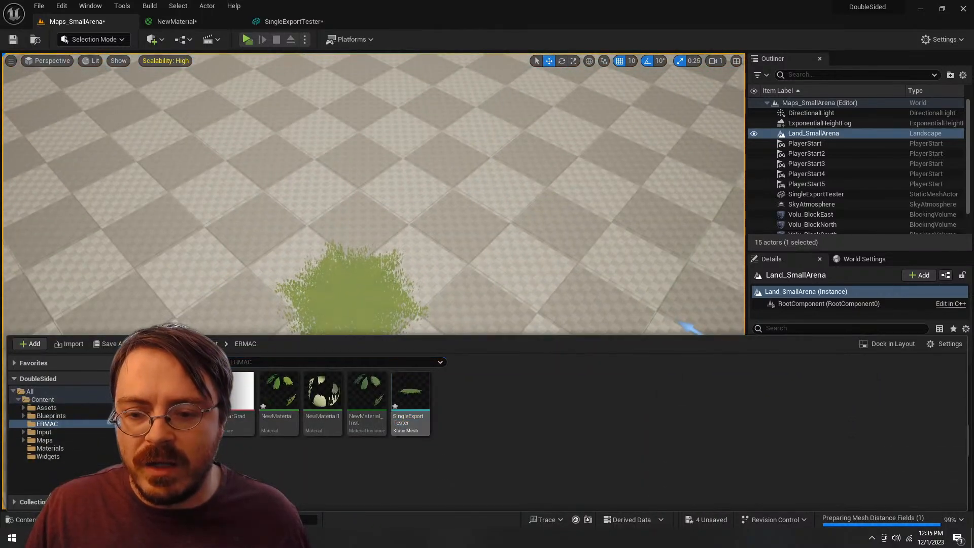
right_click(411, 393)
click(447, 123)
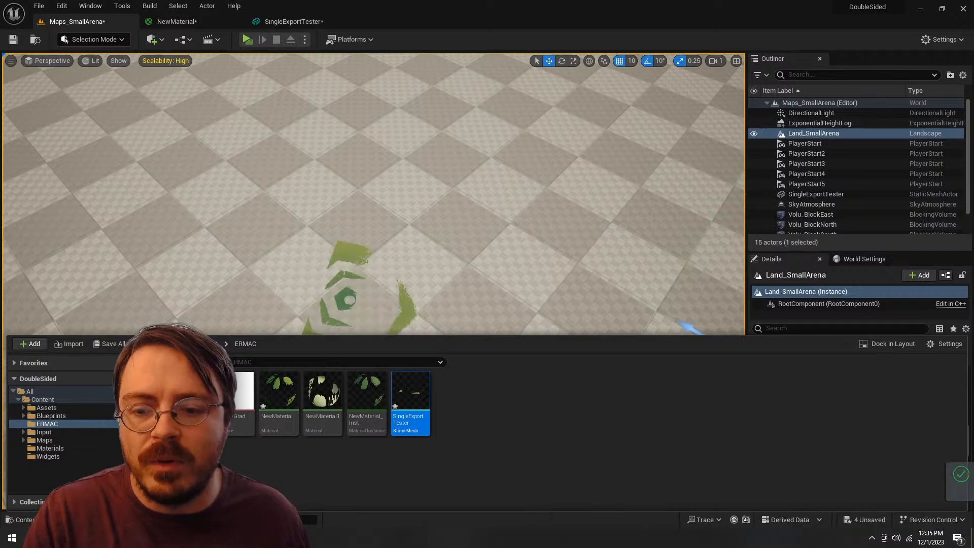
key(w)
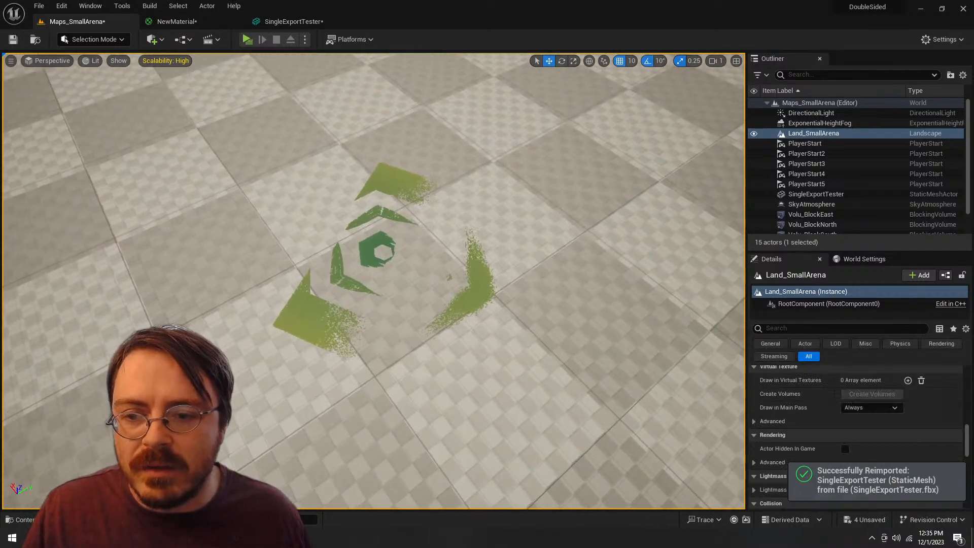
key(s)
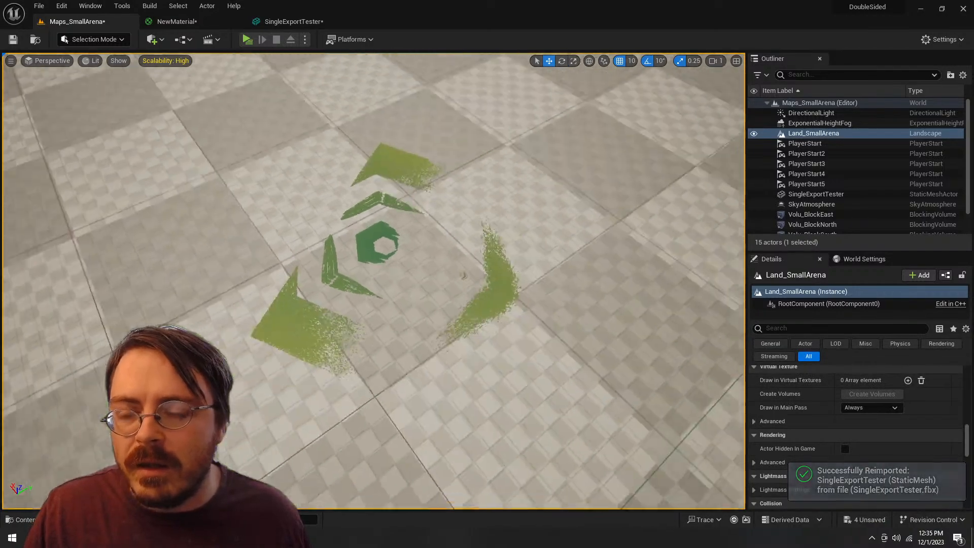
click(300, 20)
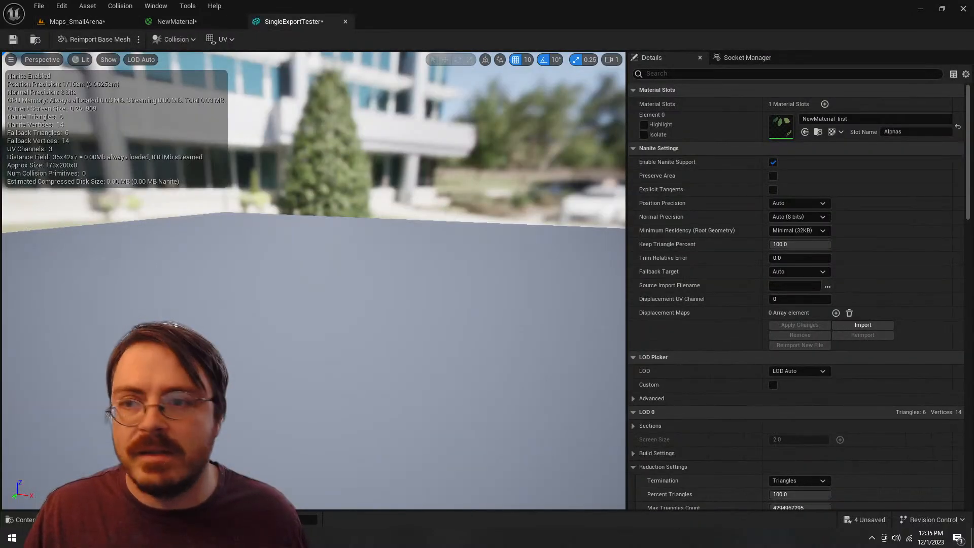
click(76, 21)
Step: Reimport the LinearGrad texture in the ERMAC folder and check the mesh in the level
key(ctrl+space)
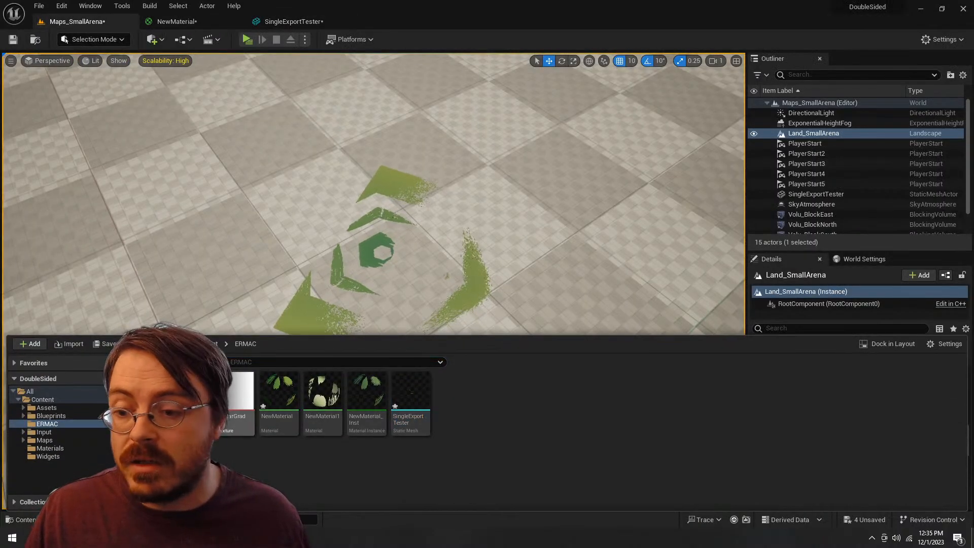
right_click(234, 401)
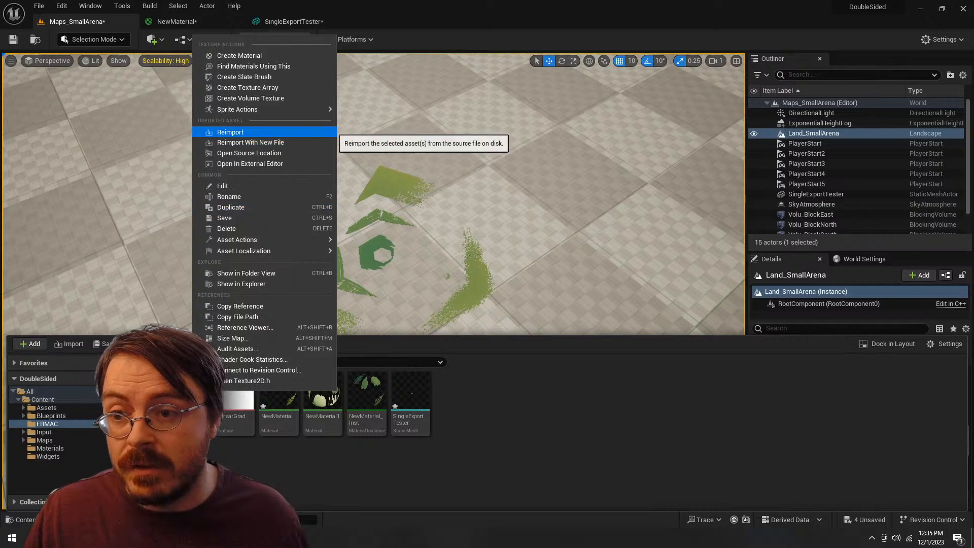
click(230, 132)
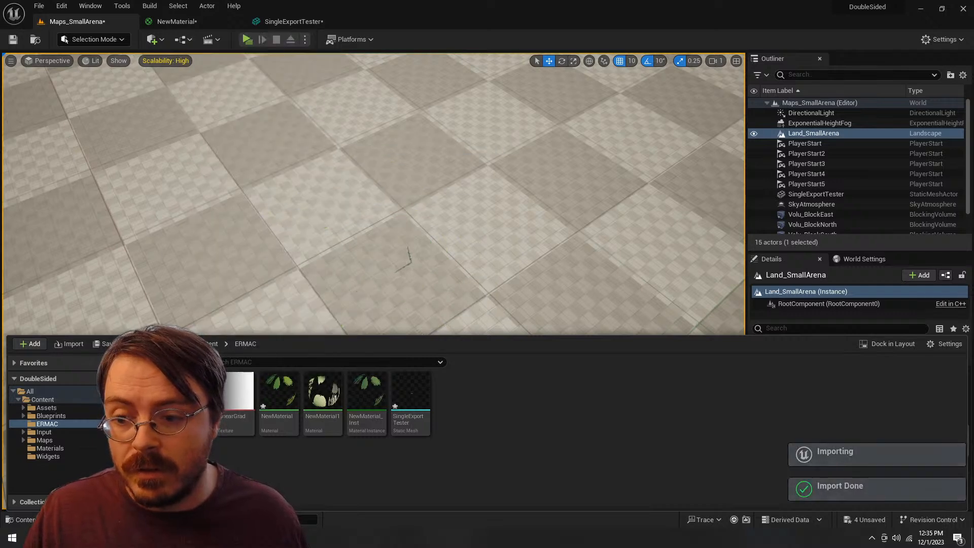
drag(397, 213, 426, 253)
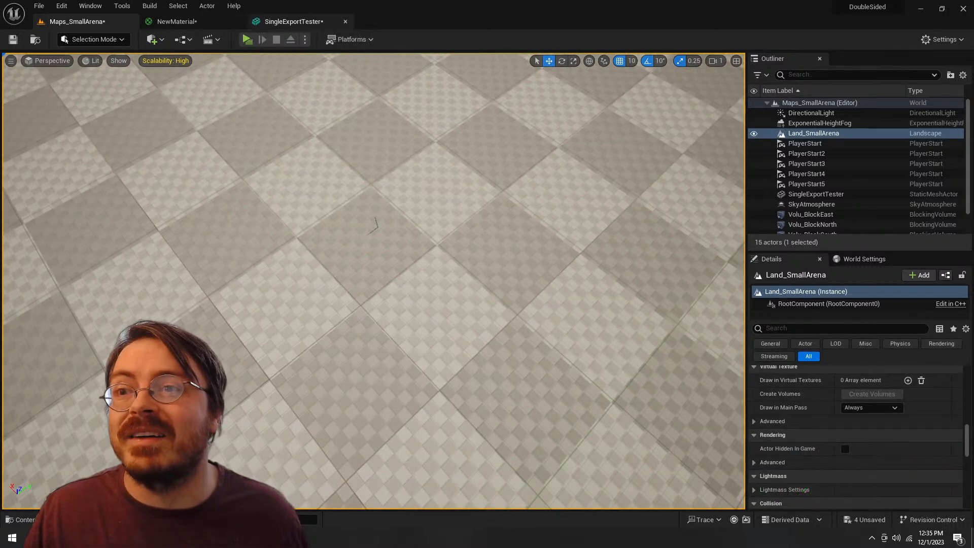
Step: In NewMaterial, try UV channel 2 on the tree silhouette's Texture Sample, apply the material and check the mesh in the level
click(175, 22)
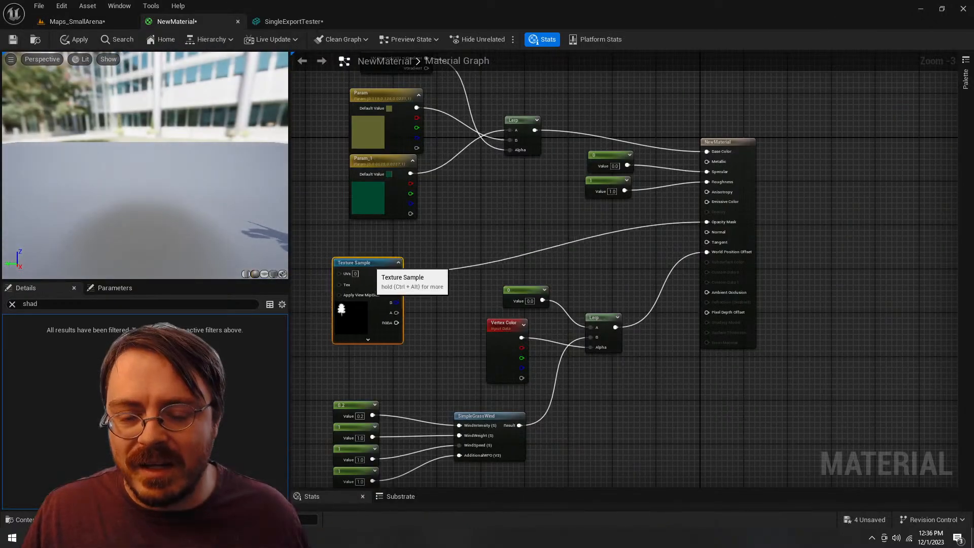
scroll(376, 269, up, 3)
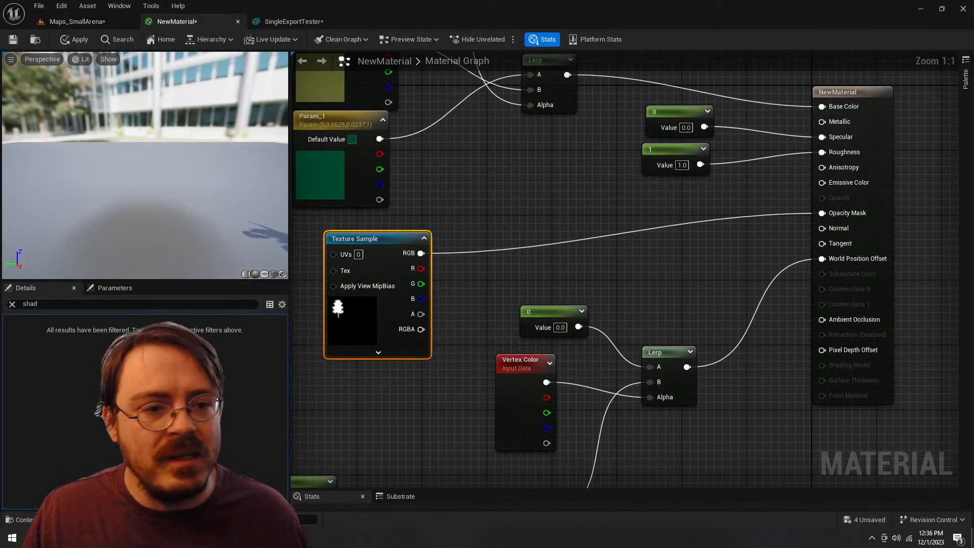
drag(476, 224, 631, 218)
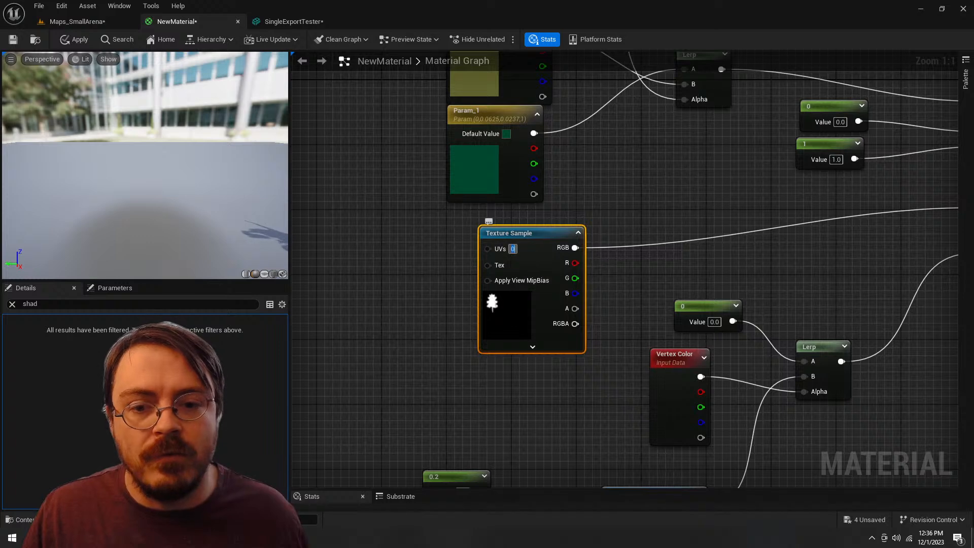
text(2)
key(Return)
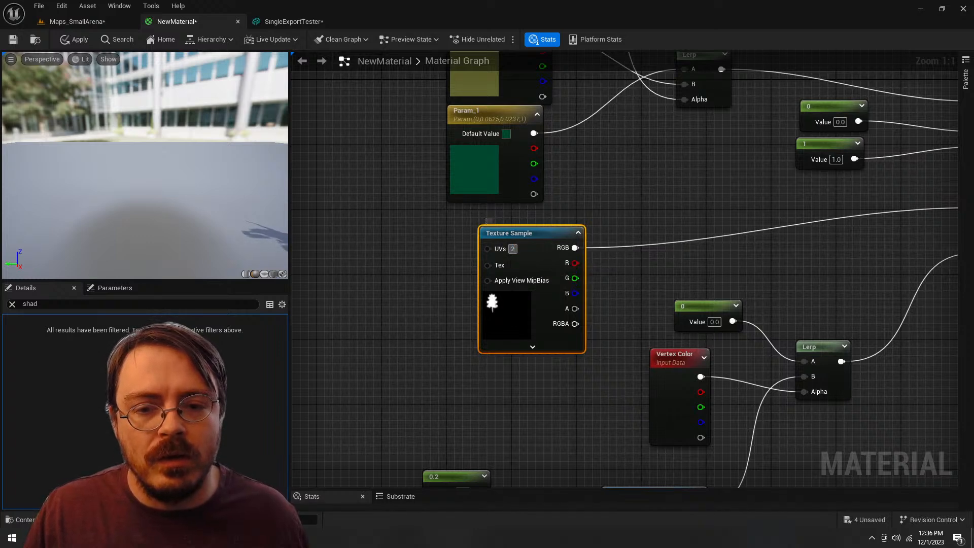
click(421, 283)
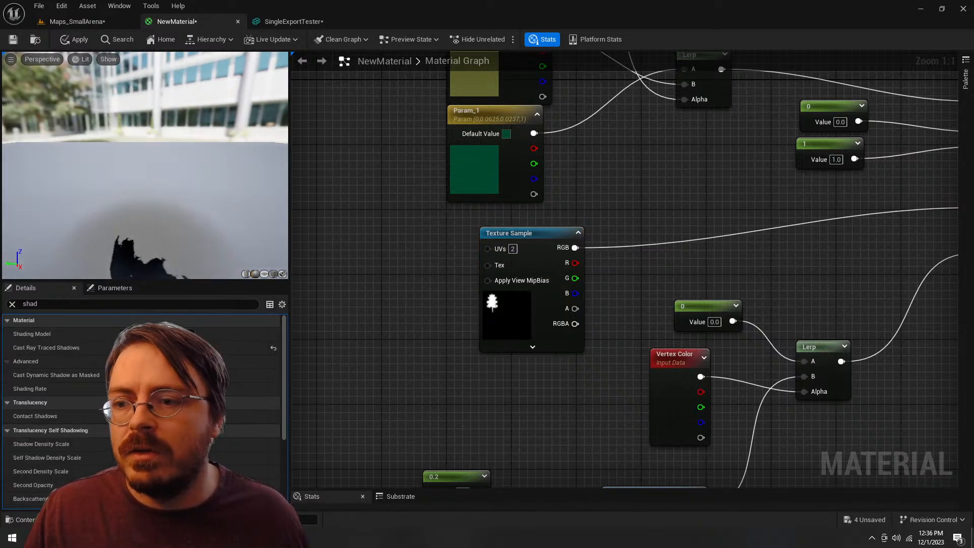
click(73, 40)
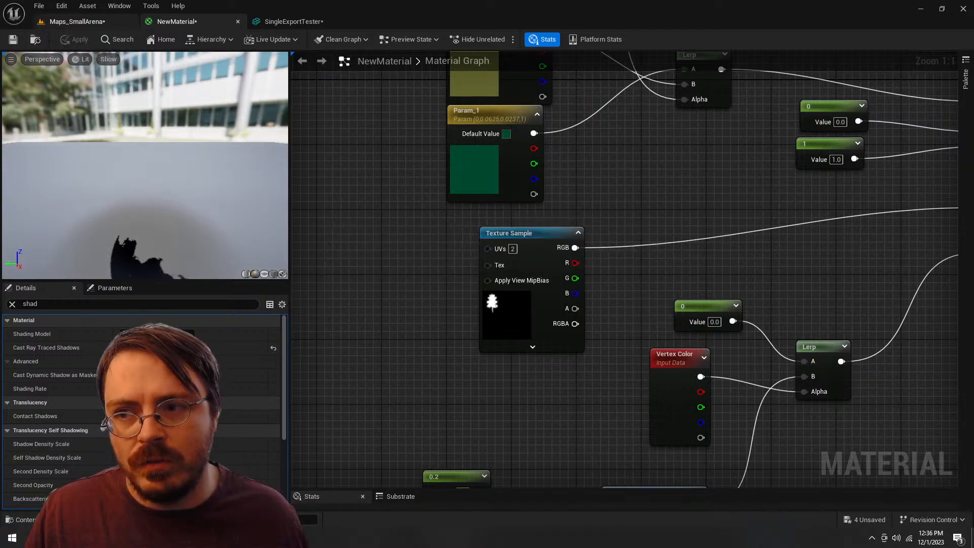
click(77, 21)
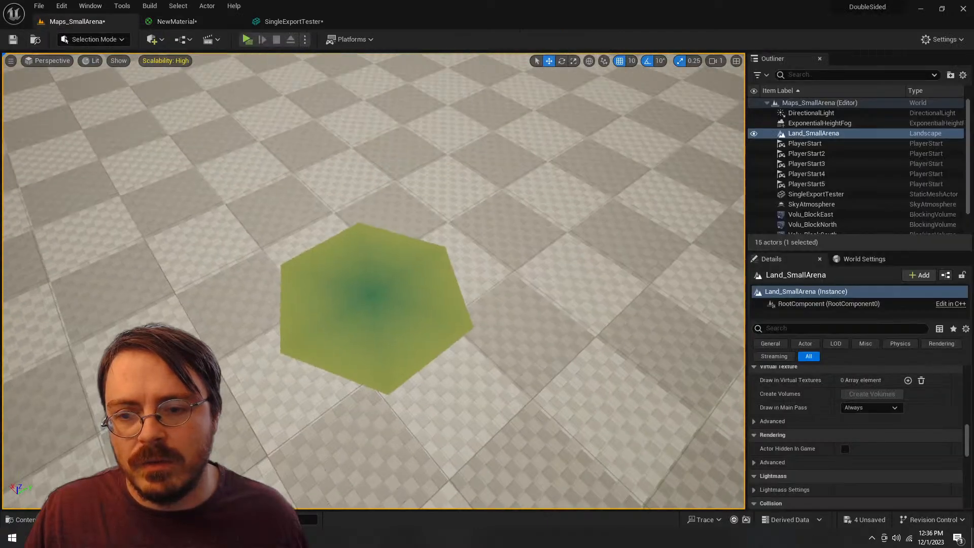
key(w)
key(s)
key(s)
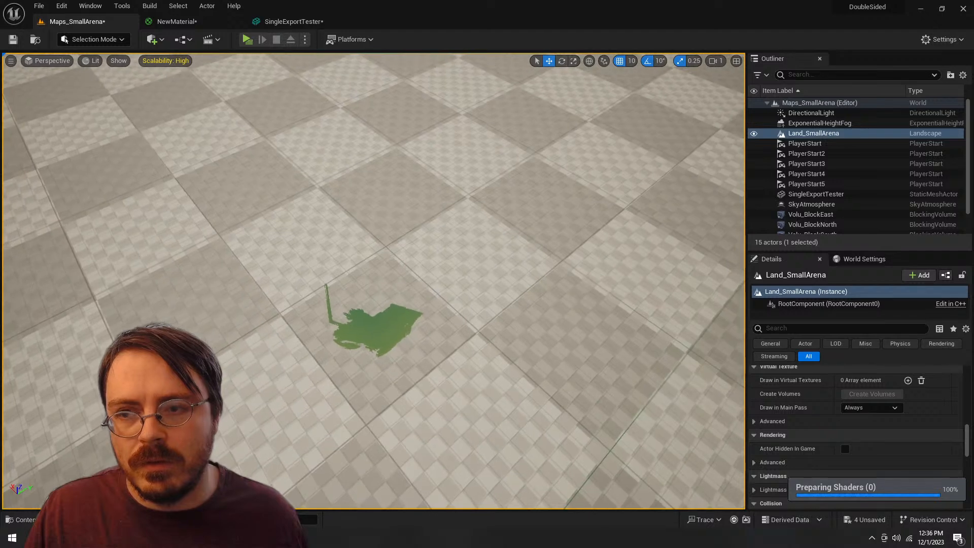
Step: Set the UV channel of the tree silhouette's Texture Sample in NewMaterial to 1 and apply the material
click(176, 21)
drag(638, 193, 524, 230)
click(426, 95)
click(569, 324)
click(421, 302)
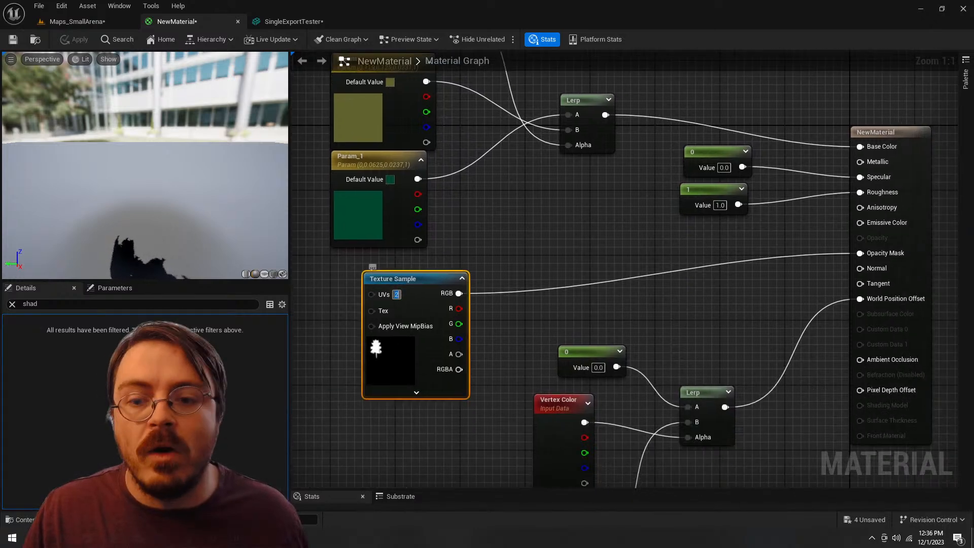
text(1)
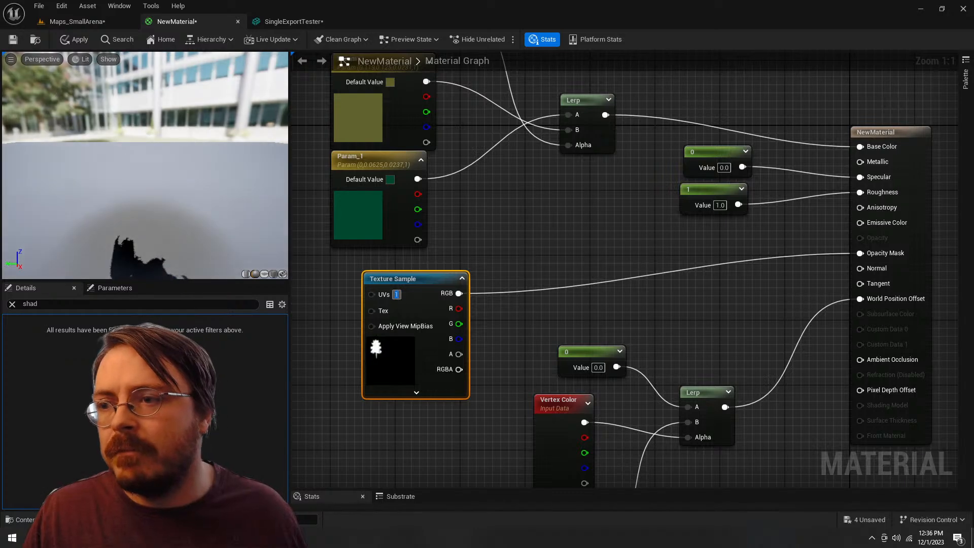
click(73, 39)
Step: Examine the tree silhouettes and their colour gradient on the mesh in the Maps_SmallArena level, up close and from afar
click(88, 22)
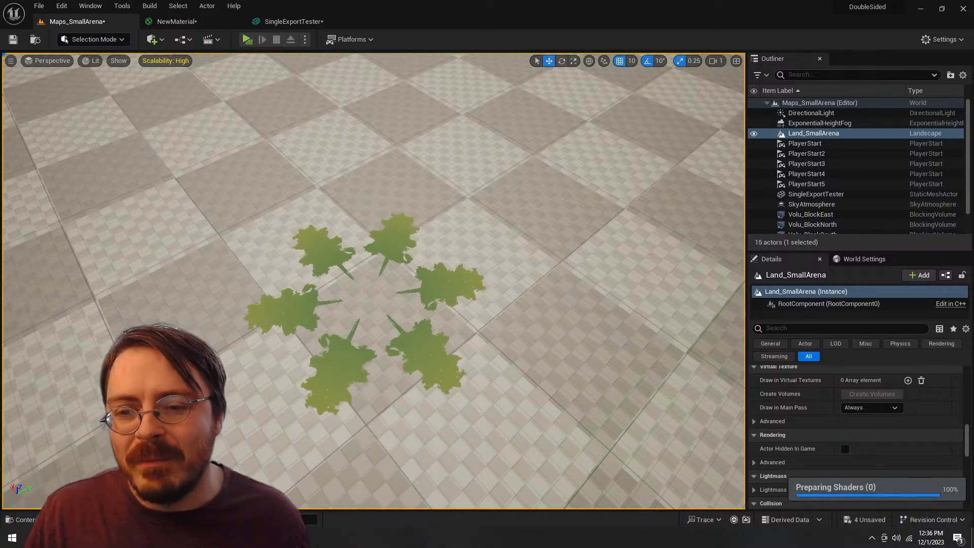
key(w)
key(s)
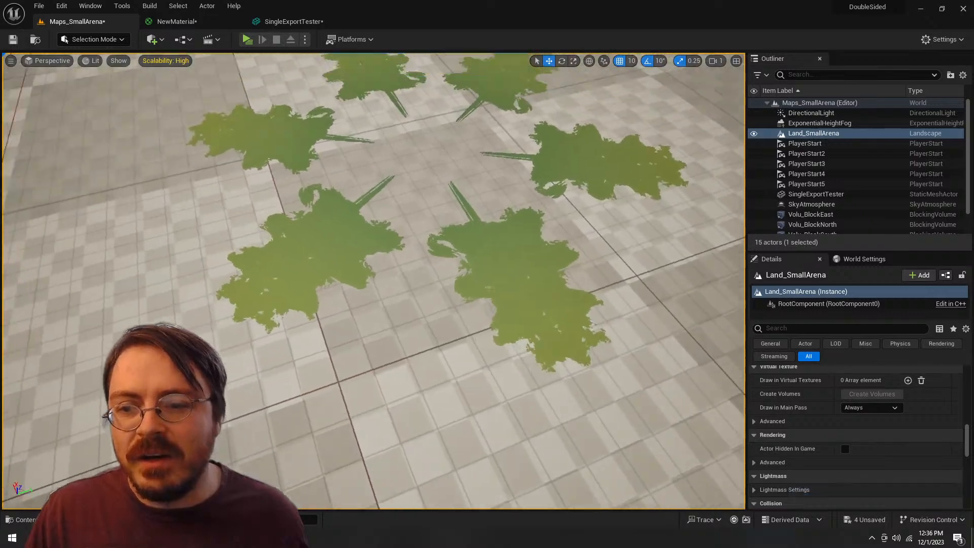
key(a)
key(d)
key(w)
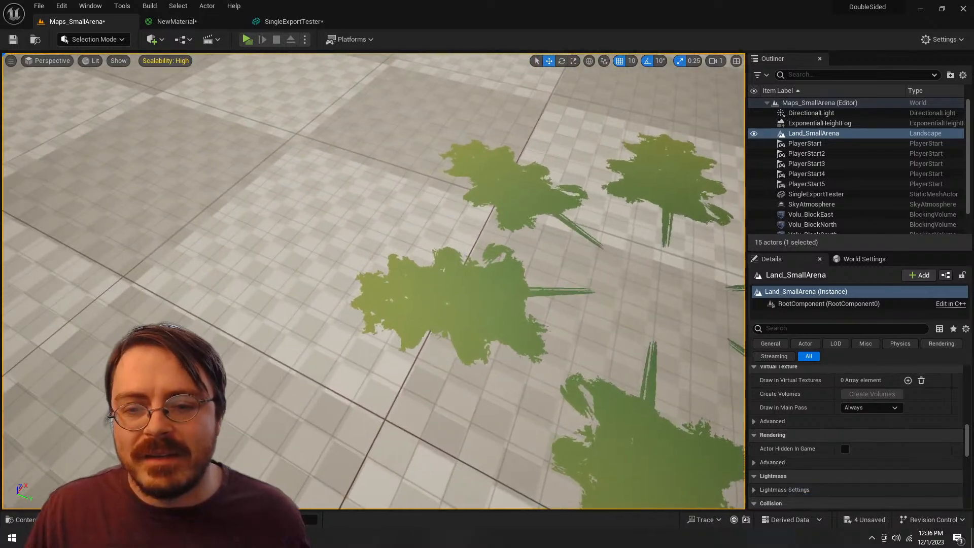
key(d)
key(a)
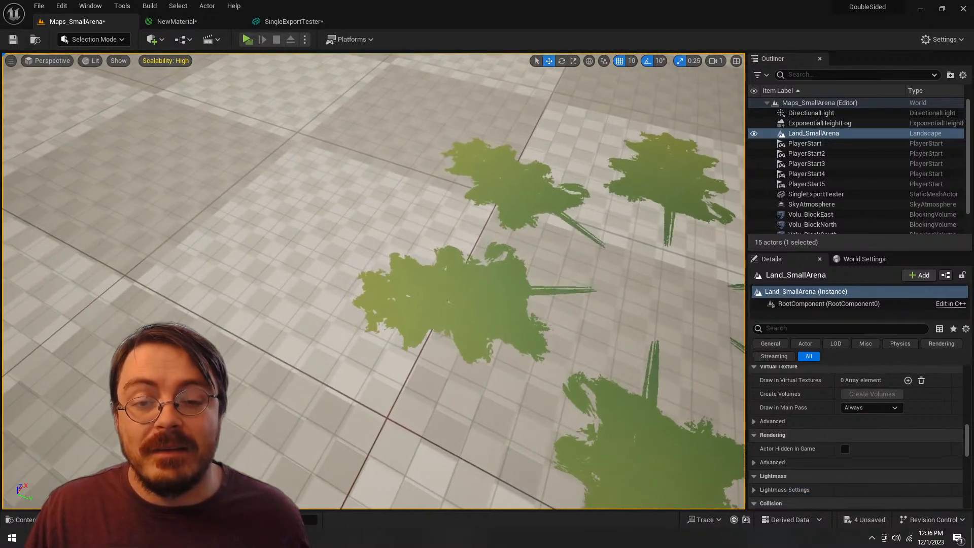
key(s)
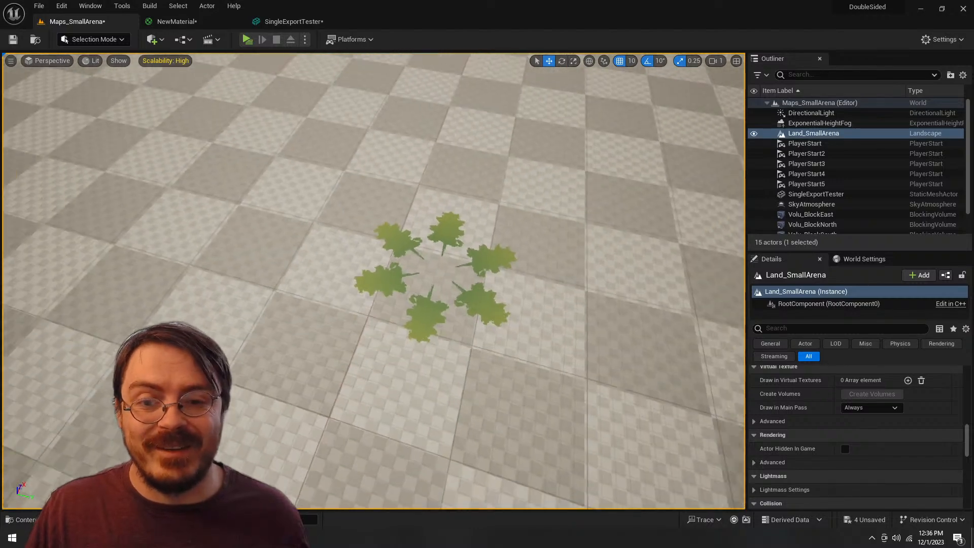
key(s)
Step: Play the level in preview and move the character around the foliage mesh to view it from the game camera
click(248, 40)
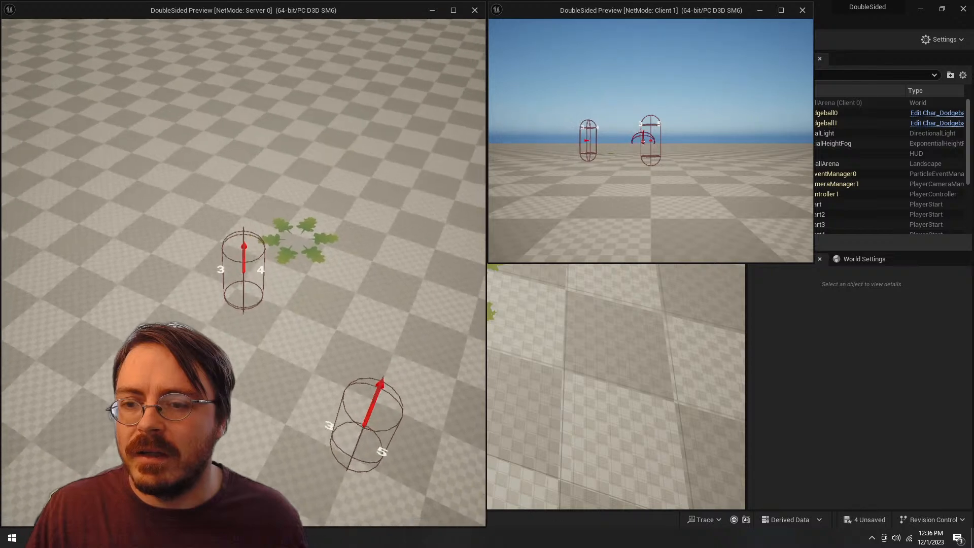
key(w)
key(w)
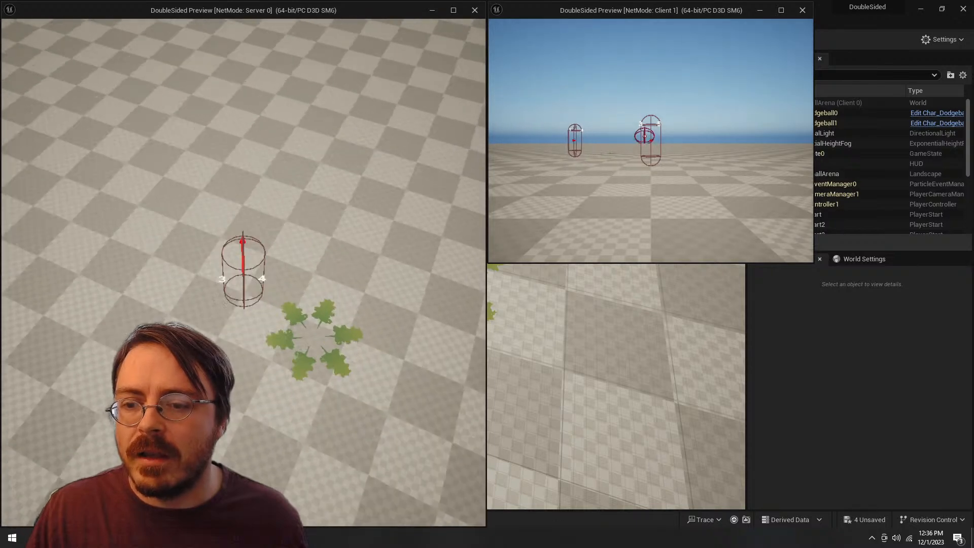
key(s)
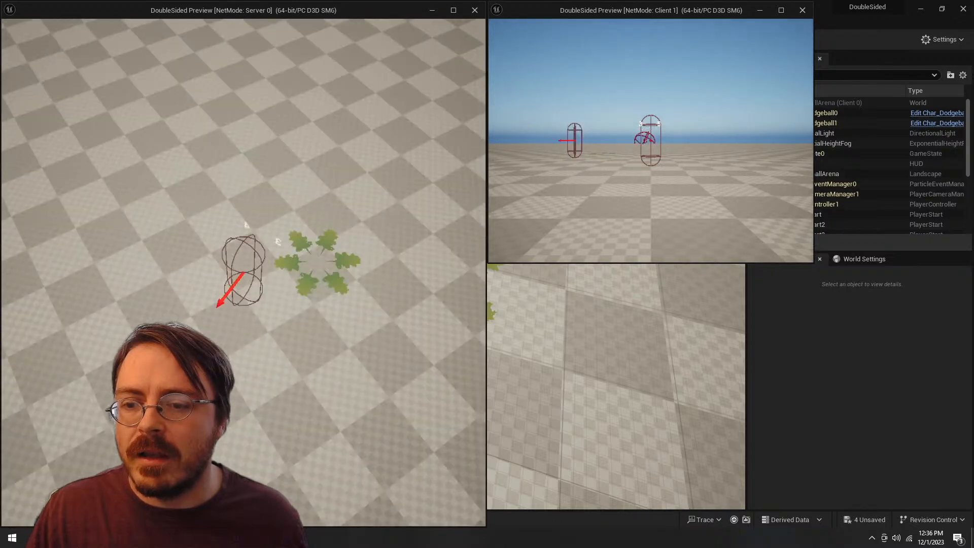
Step: Stop the level preview and examine the foliage mesh in the Maps_SmallArena level from near and far
key(d)
key(Escape)
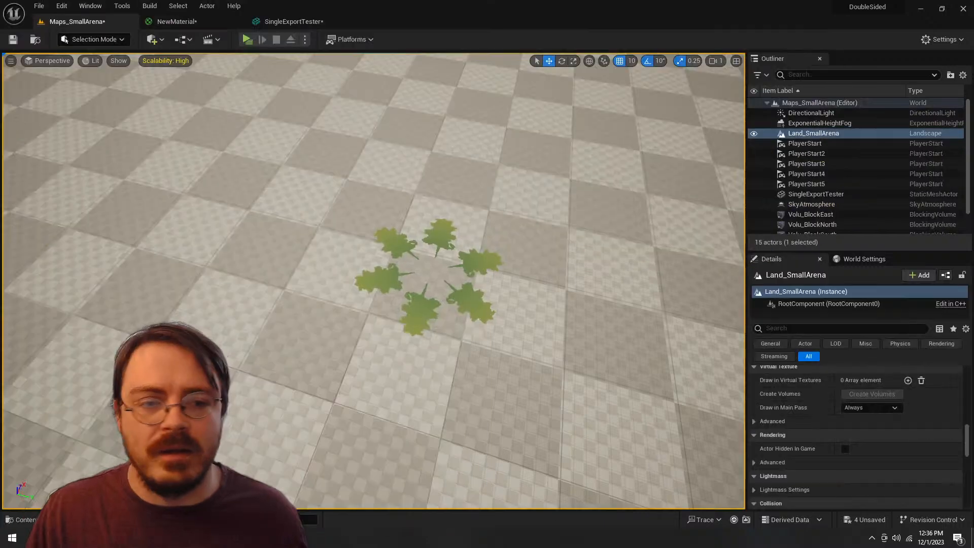
drag(426, 279, 456, 279)
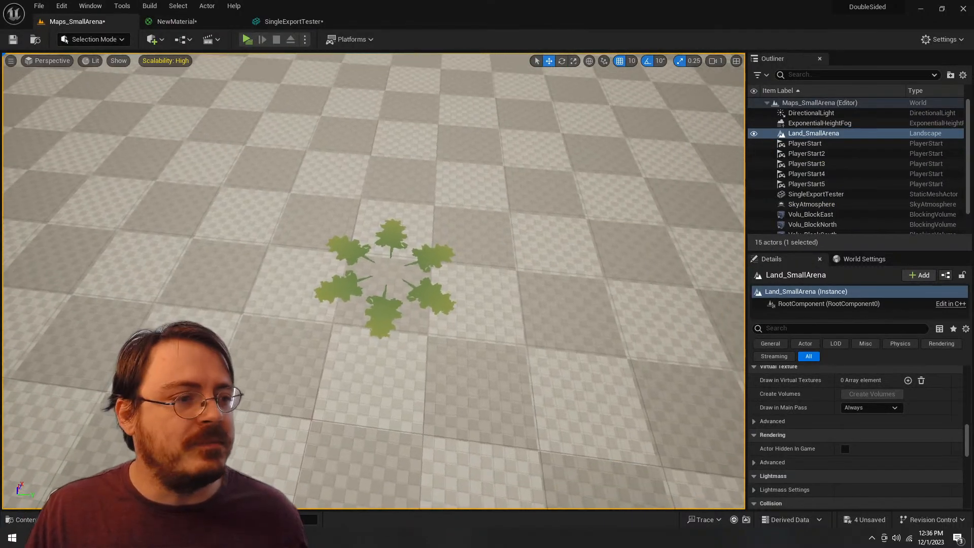
key(w)
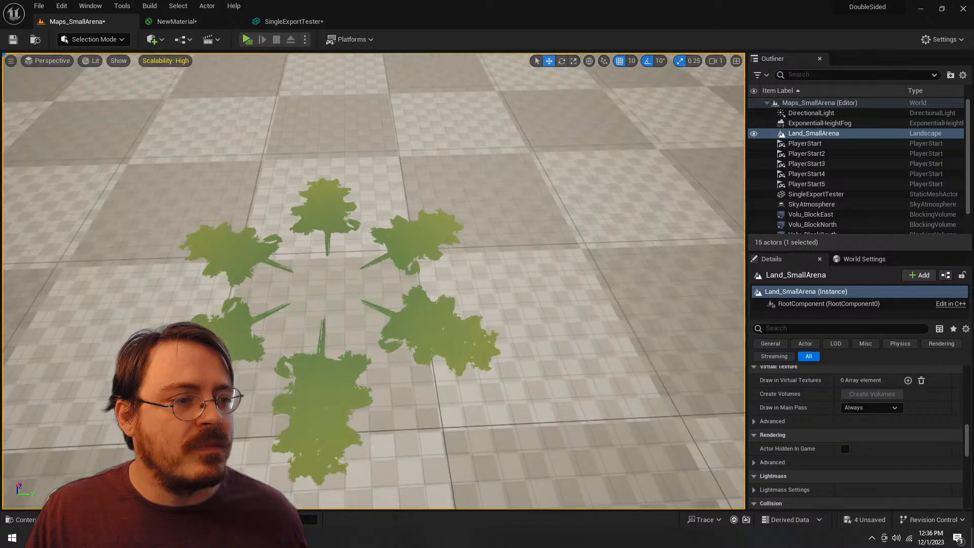
key(s)
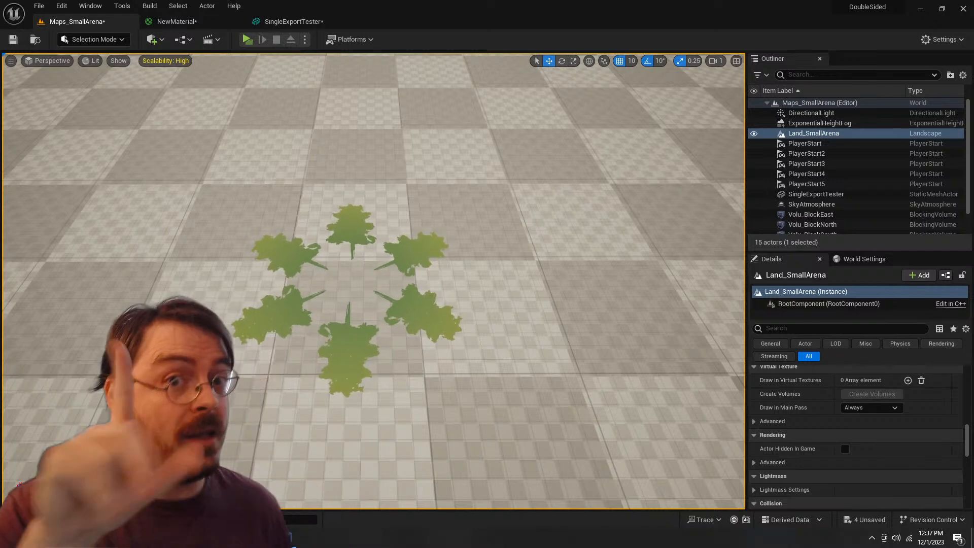
Step: Switch to Blender, delete the hexagonal Circle mesh, add a plane in its place and open it for mesh editing
key(alt+Tab)
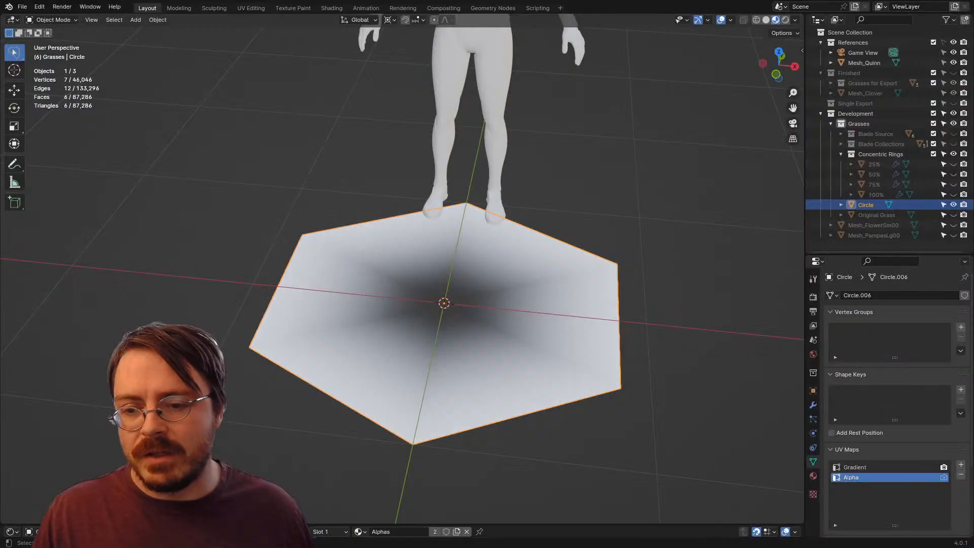
scroll(402, 274, down, 3)
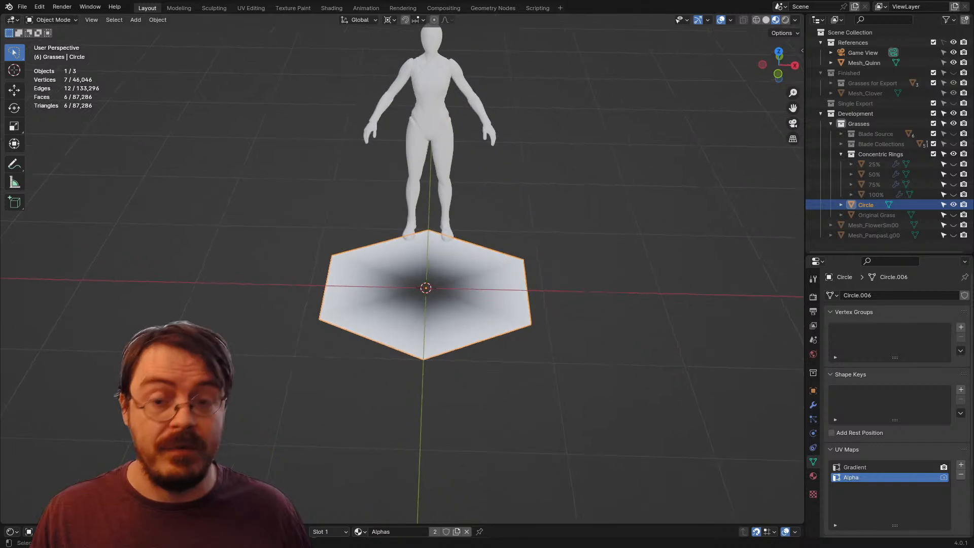
key(x)
key(Return)
key(shift+a)
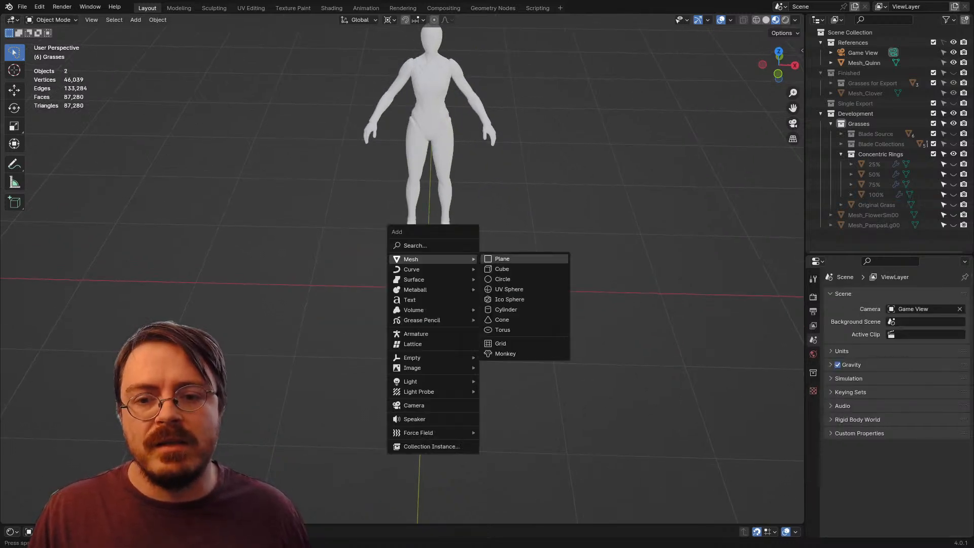
click(507, 259)
scroll(436, 284, up, 2)
key(Tab)
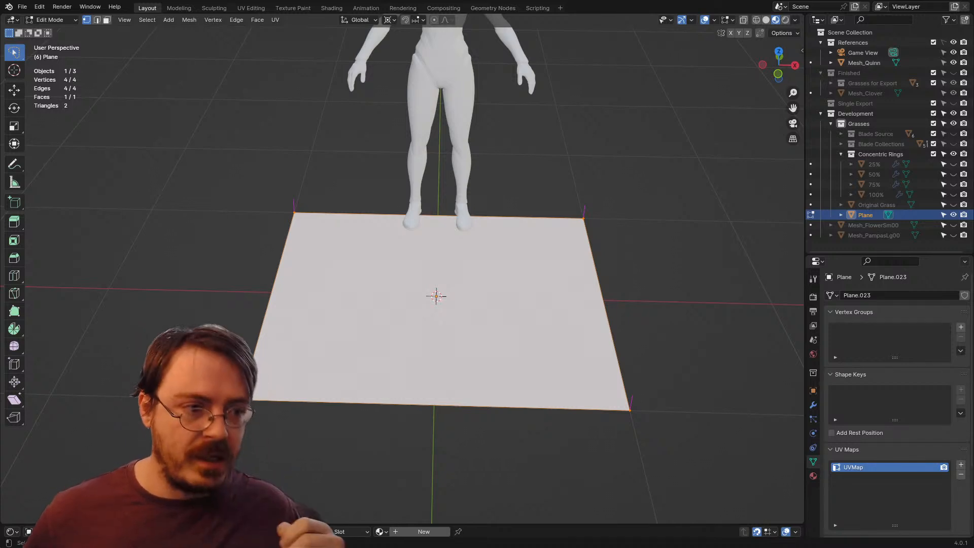
Step: Show Foliage_00.png behind the plane's UVs, shrink the UV island about the 2D cursor and move it over the tree silhouette
click(251, 7)
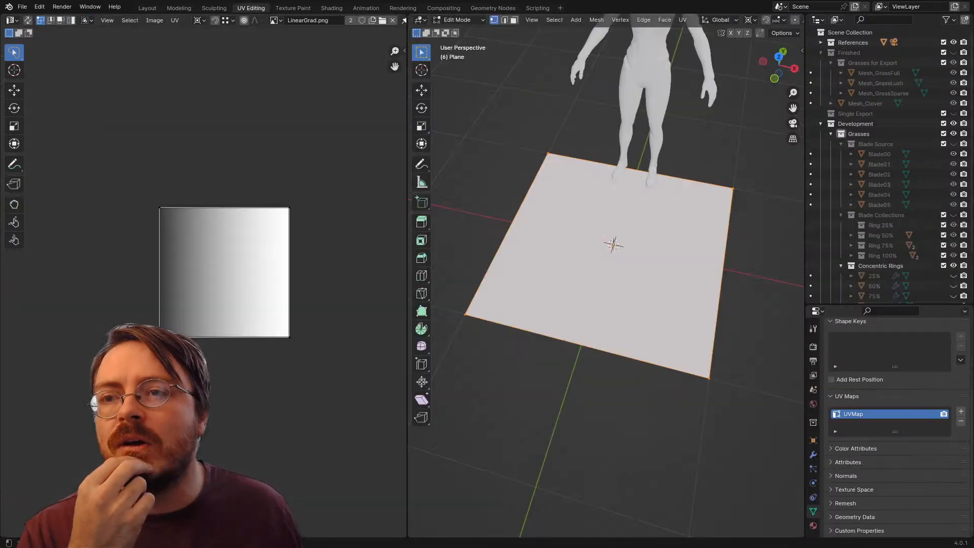
click(276, 21)
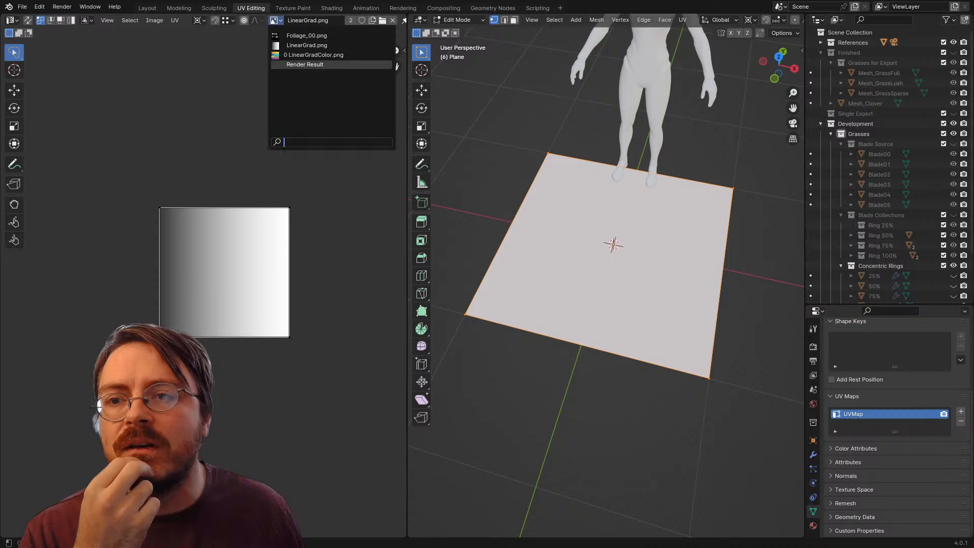
click(304, 35)
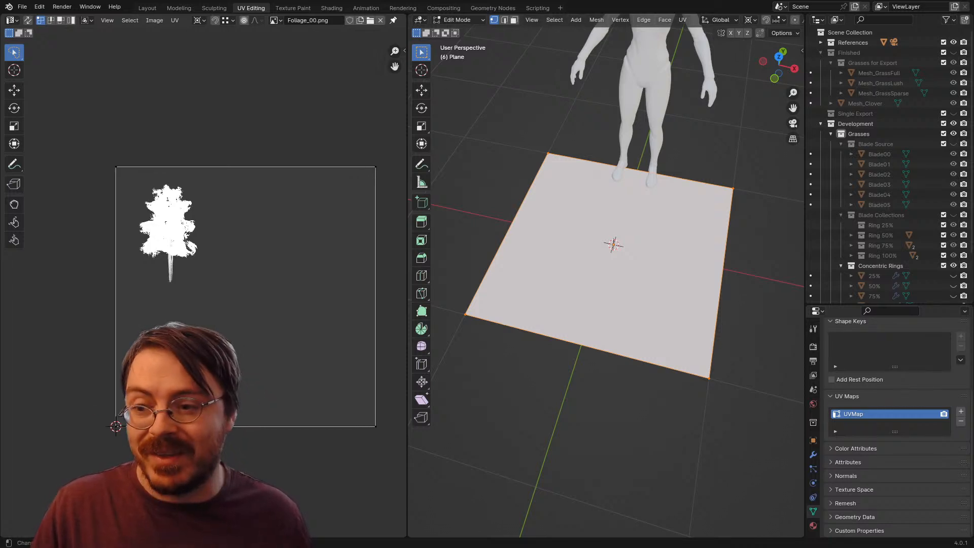
key(a)
key(s)
click(112, 428)
key(g)
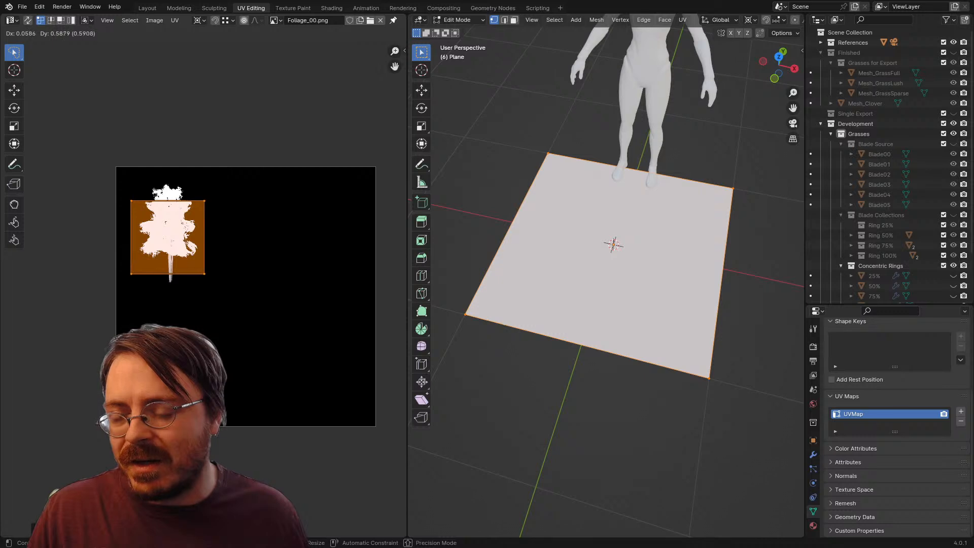
key(Return)
Step: Change the UV scaling pivot, then enlarge and reposition the UV island so that it encloses the whole tree silhouette
key(s)
key(Escape)
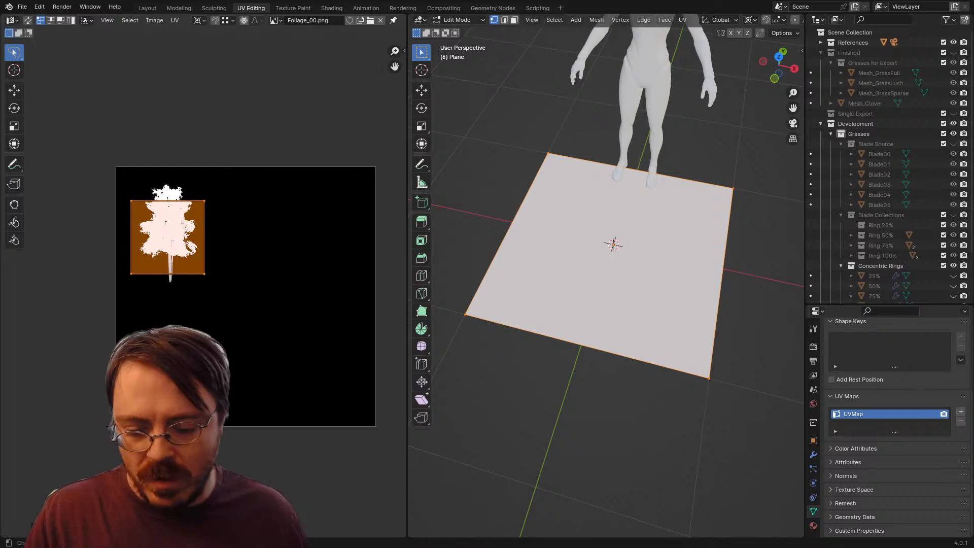
key(period)
click(274, 183)
key(s)
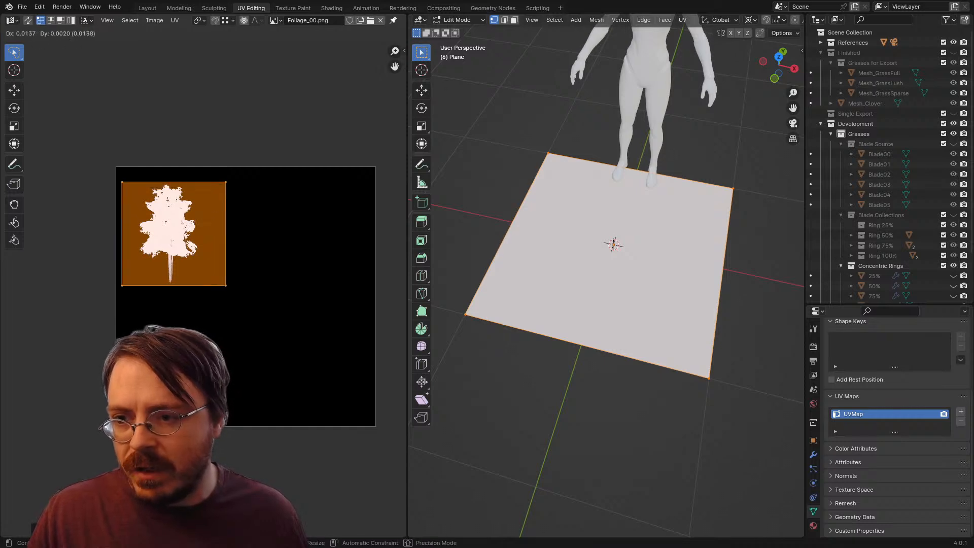
click(202, 288)
scroll(203, 288, up, 3)
scroll(195, 283, up, 1)
drag(194, 283, 240, 347)
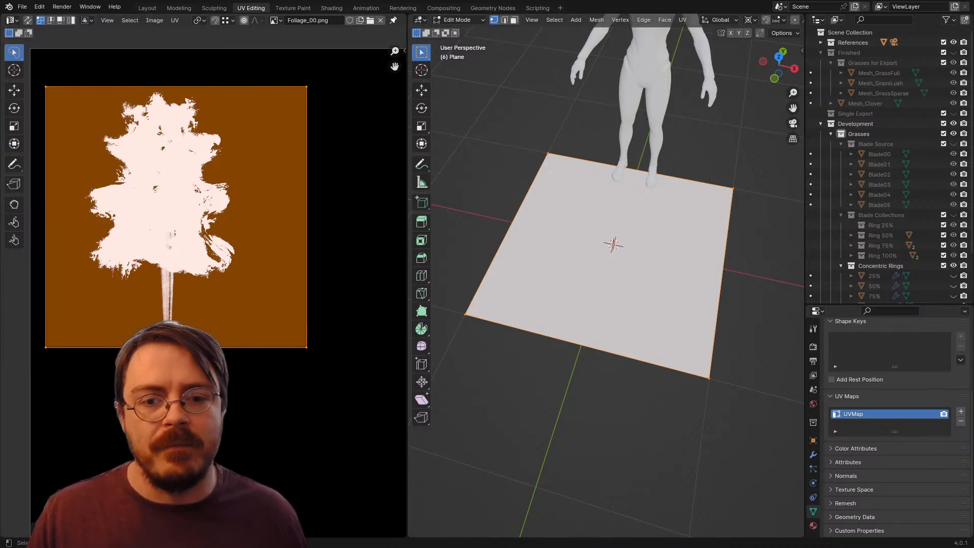
Step: Assign the existing Alphas material to the plane
click(813, 525)
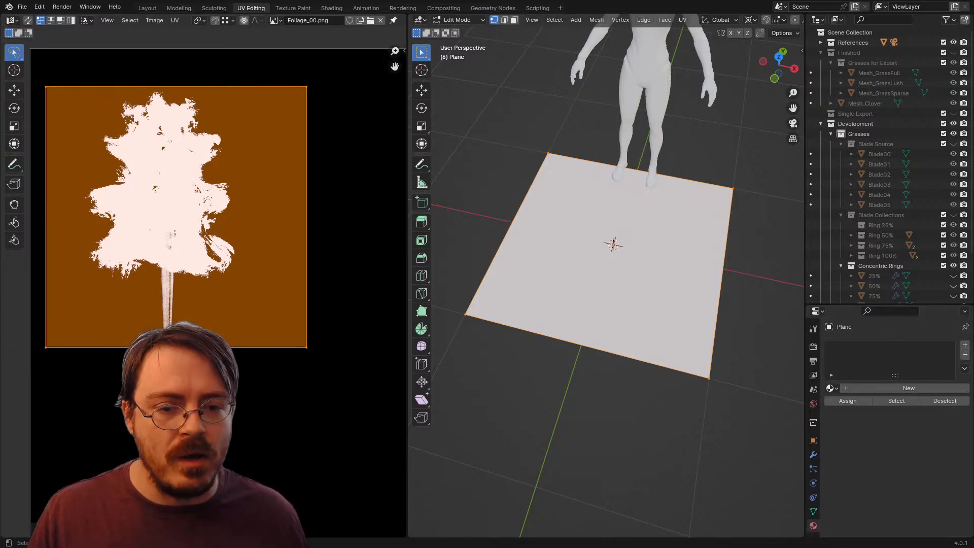
click(830, 388)
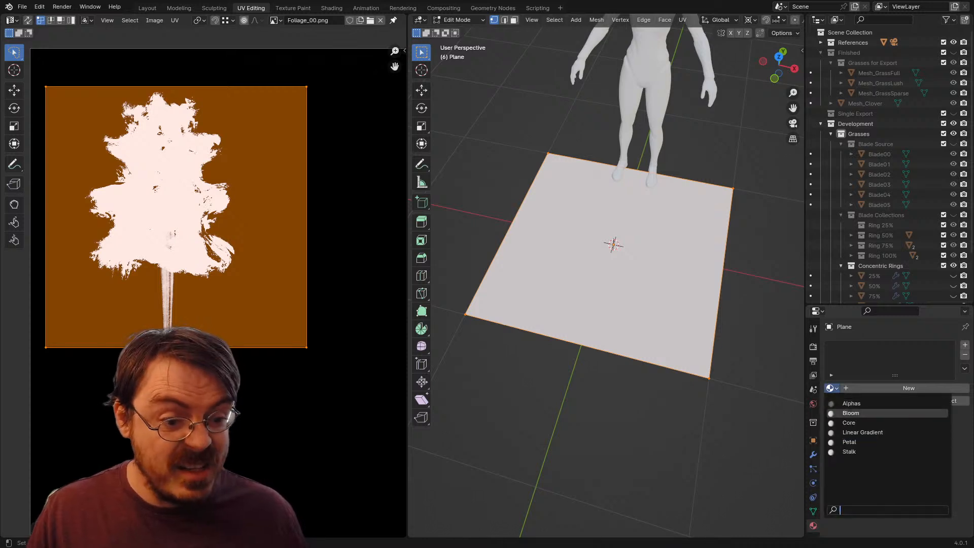
click(851, 403)
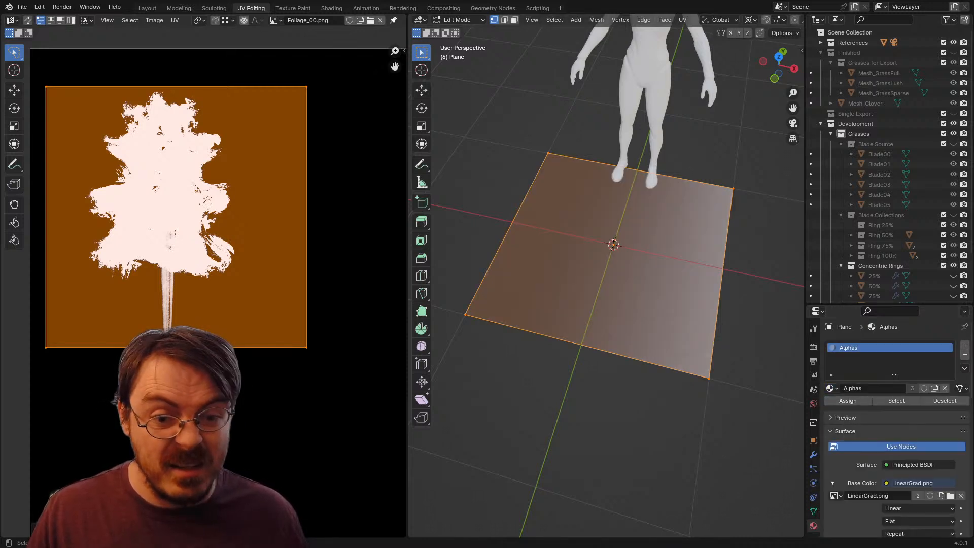
Step: Rename the plane's UV map as Gradient, add a second UV map named Alpha and make Alpha active for rendering
click(813, 511)
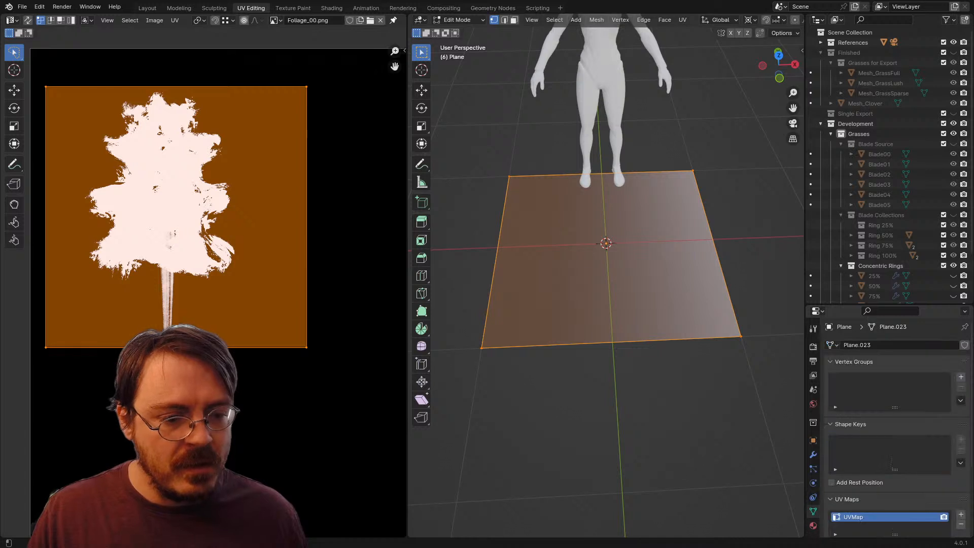
text(Gr)
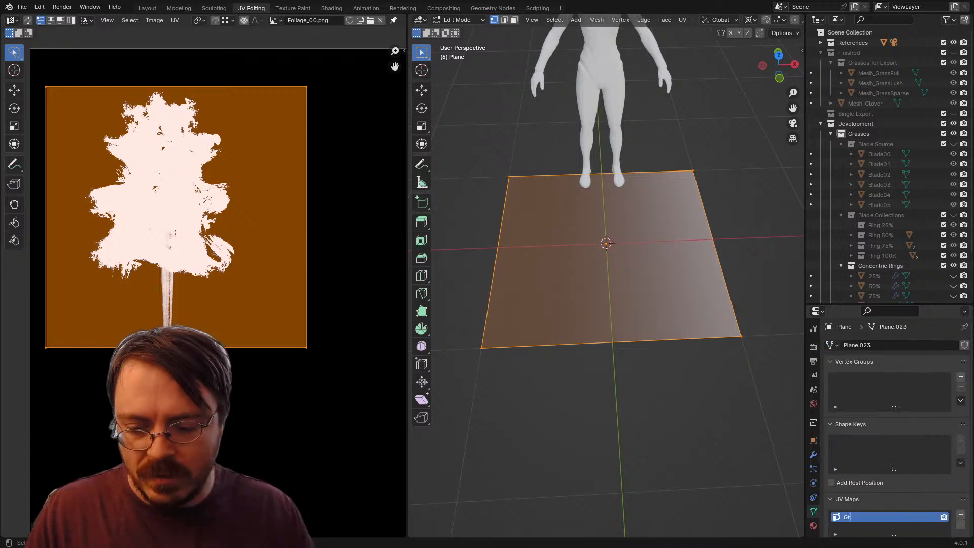
text(adient)
scroll(892, 431, down, 3)
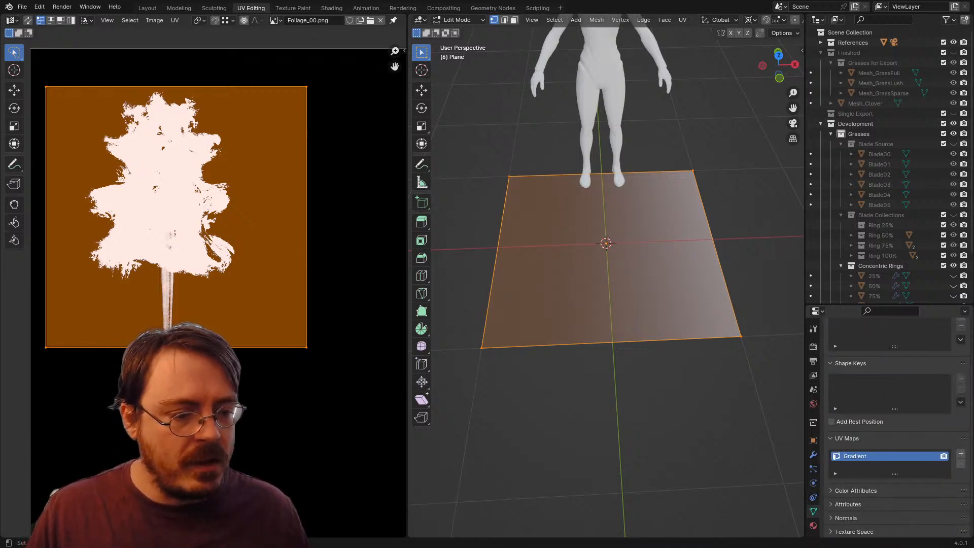
click(960, 453)
text(Alpha)
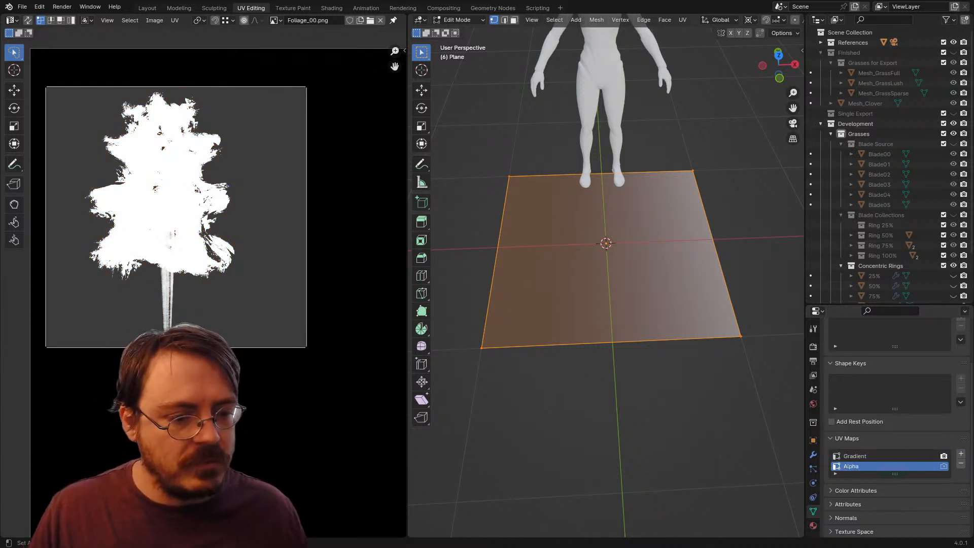
click(943, 466)
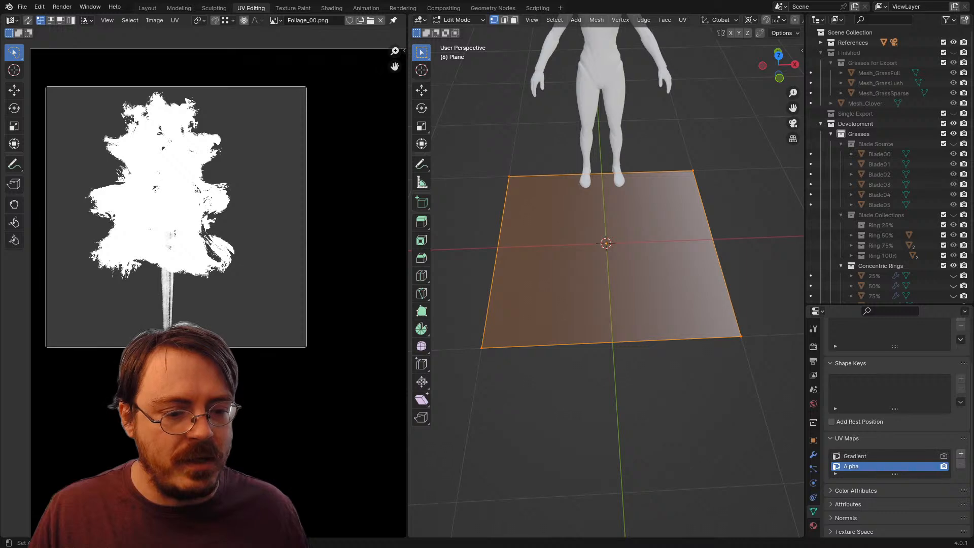
Step: Make Gradient the plane's active UV map and unwrap the face so that it fills the whole UV space
key(ctrl+Tab)
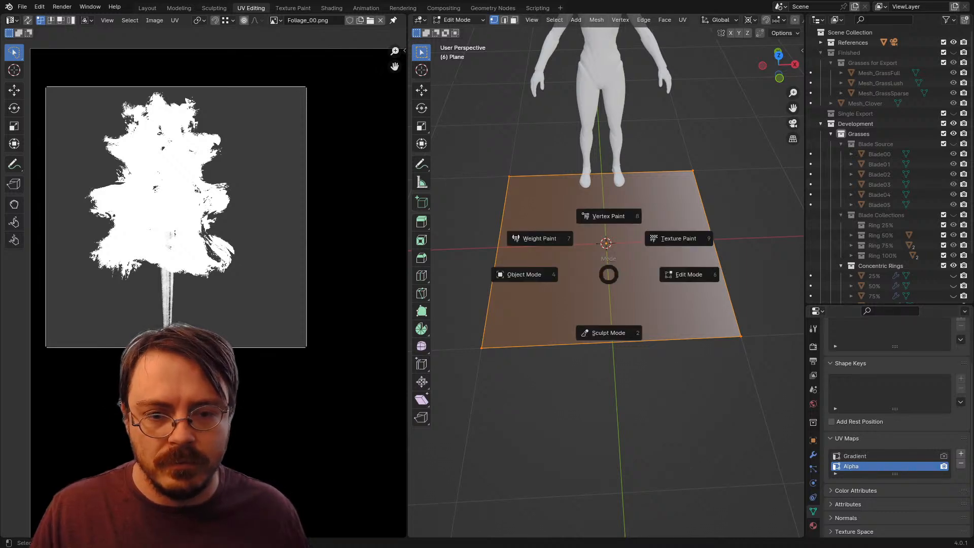
key(Escape)
key(alt+a)
key(a)
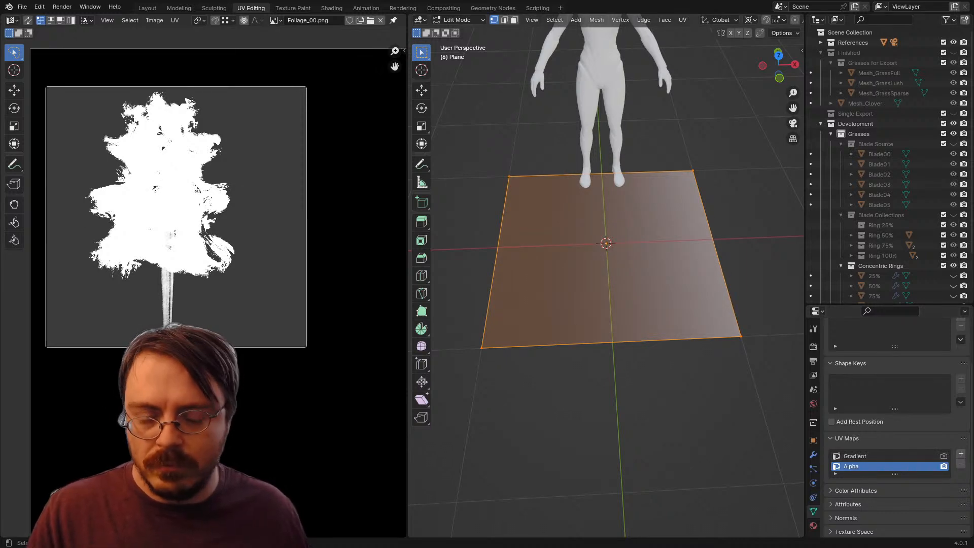
click(873, 456)
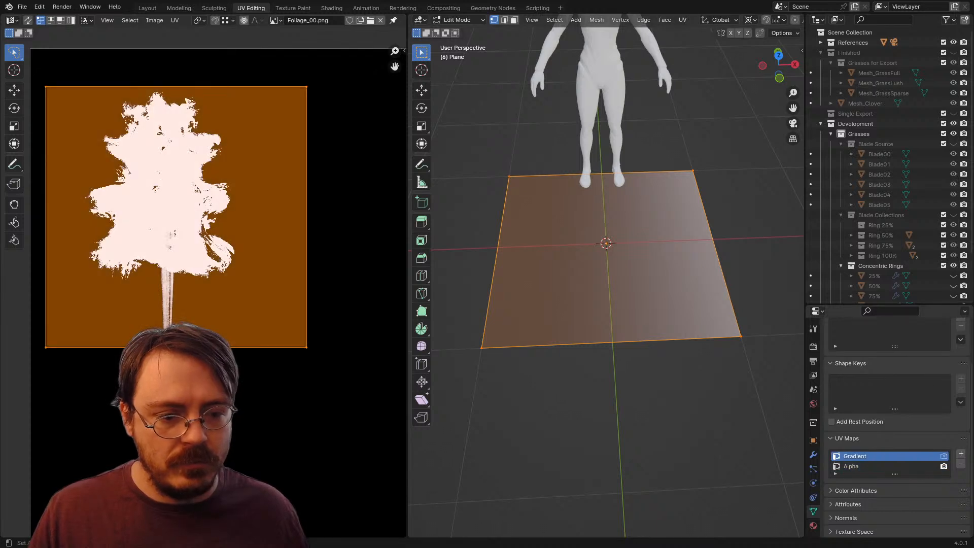
click(873, 466)
click(873, 456)
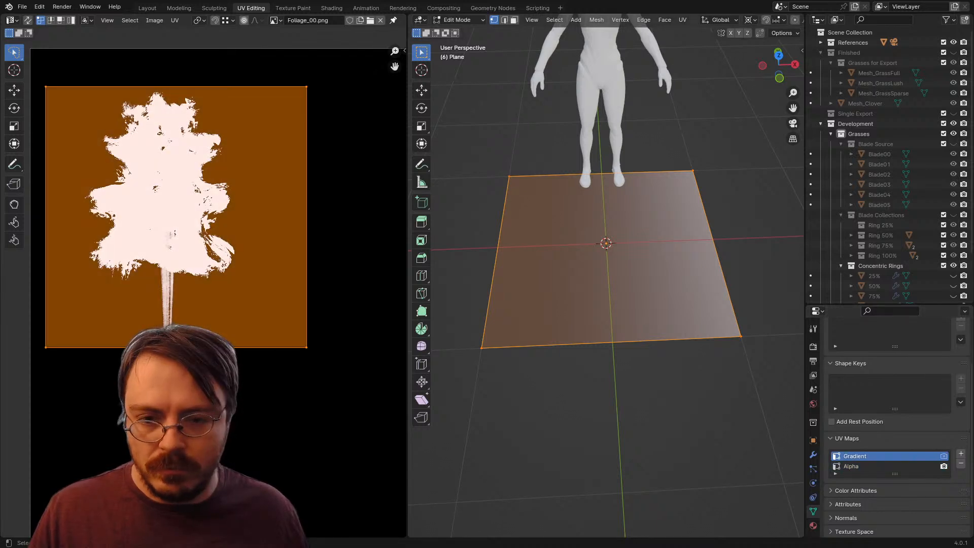
scroll(589, 308, down, 4)
key(u)
click(585, 309)
scroll(305, 297, down, 4)
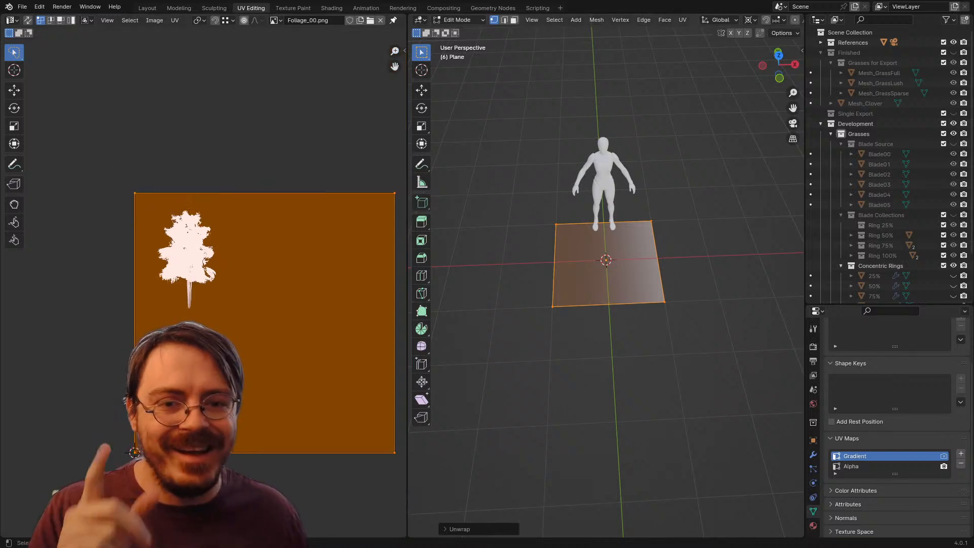
scroll(606, 253, up, 3)
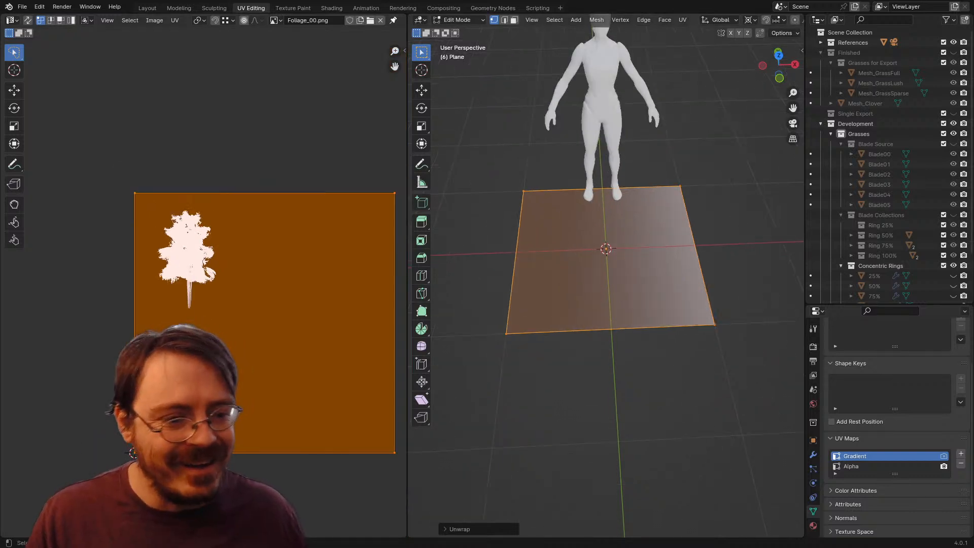
Step: Try the Linear Gradient material on the plane, then switch back to Alphas
click(812, 526)
click(832, 328)
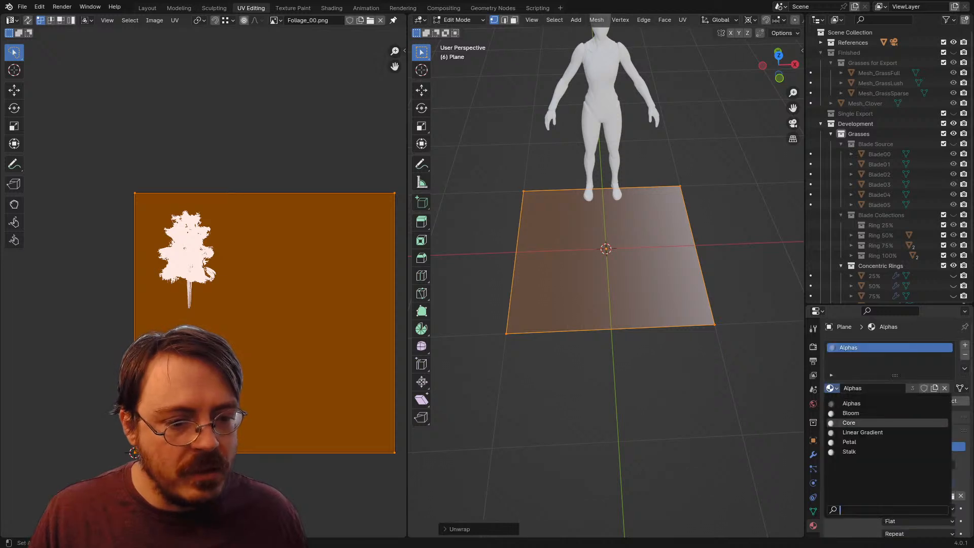
click(887, 429)
click(831, 388)
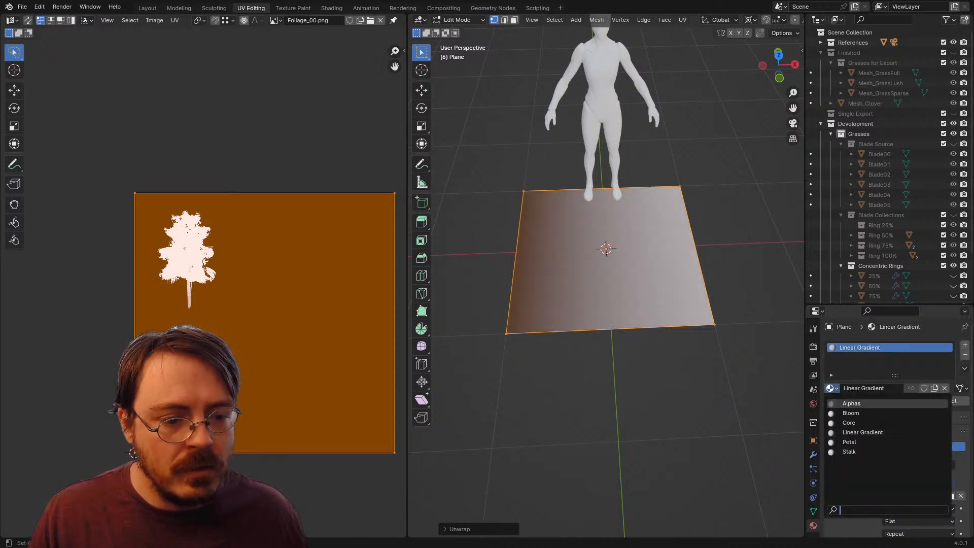
click(887, 403)
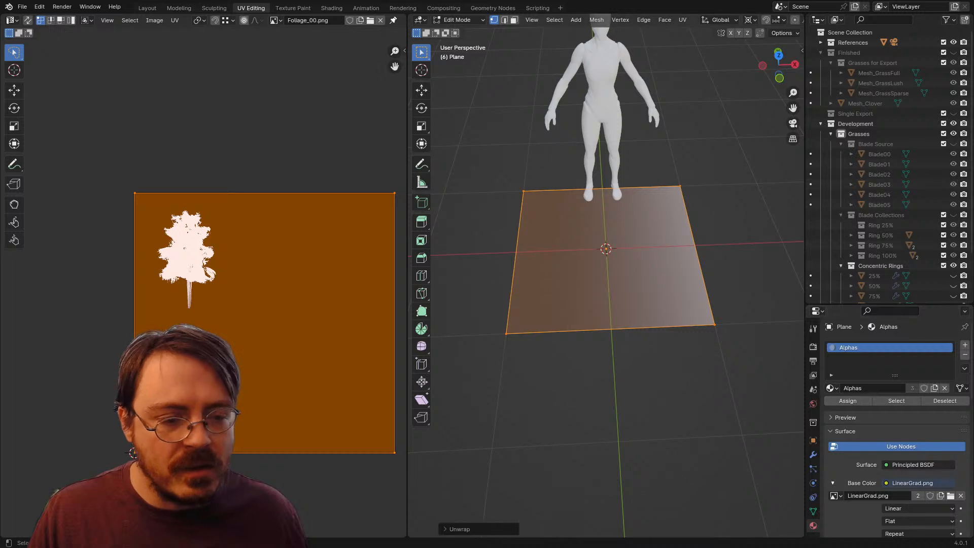
Step: Assign the Linear Gradient material to the plane in place of Alphas
scroll(904, 362, down, 2)
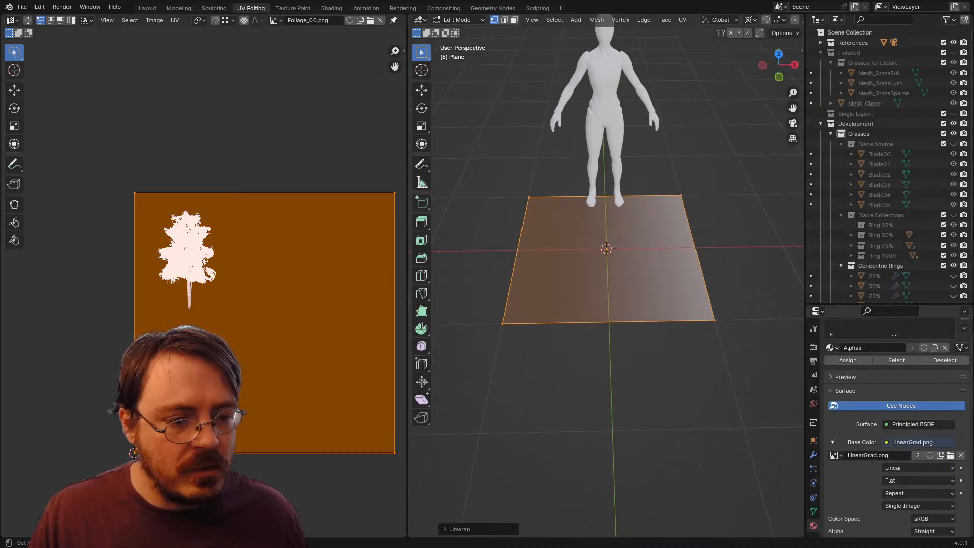
scroll(862, 385, up, 2)
click(831, 388)
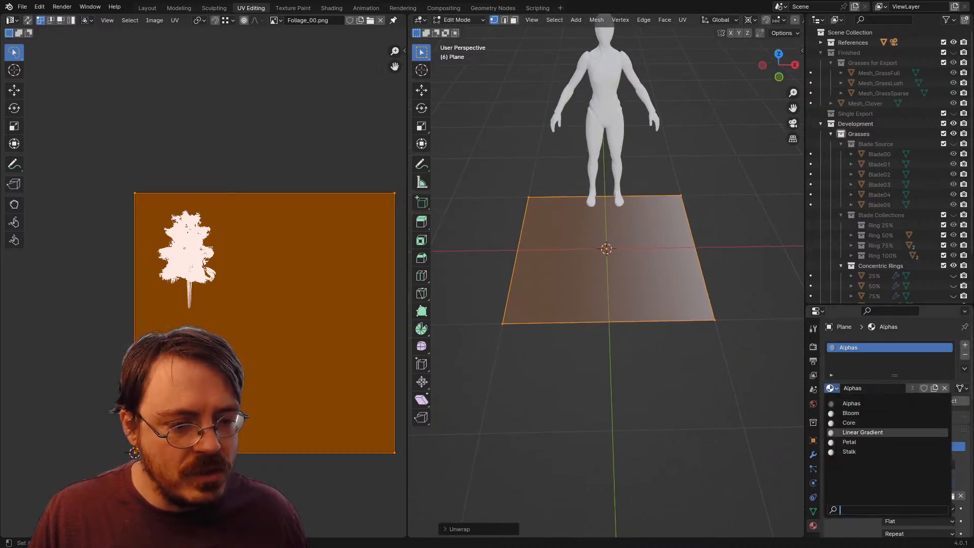
click(862, 432)
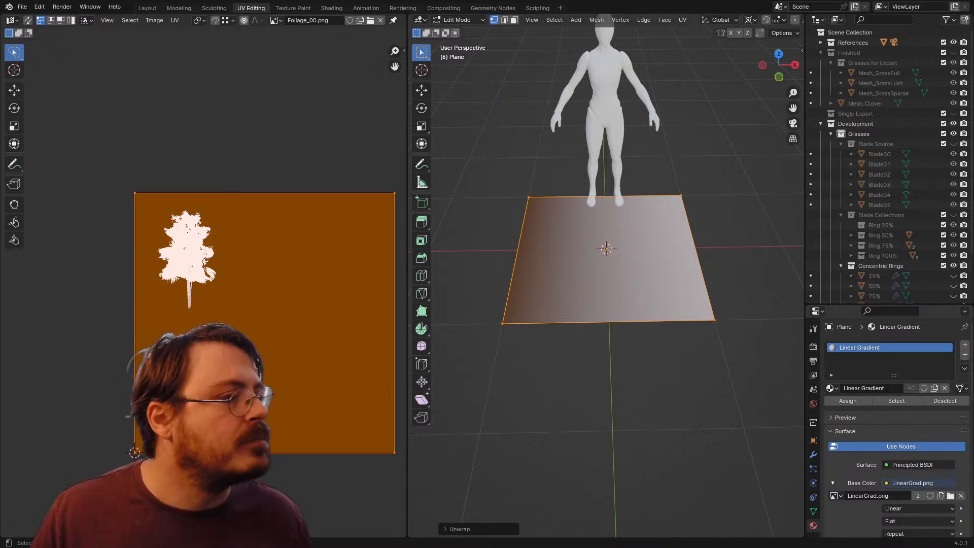
Step: Try the Alphas, Bloom, Core, Linear Gradient, Petal and Stalk materials on the plane in turn
drag(634, 284, 598, 273)
scroll(895, 431, down, 4)
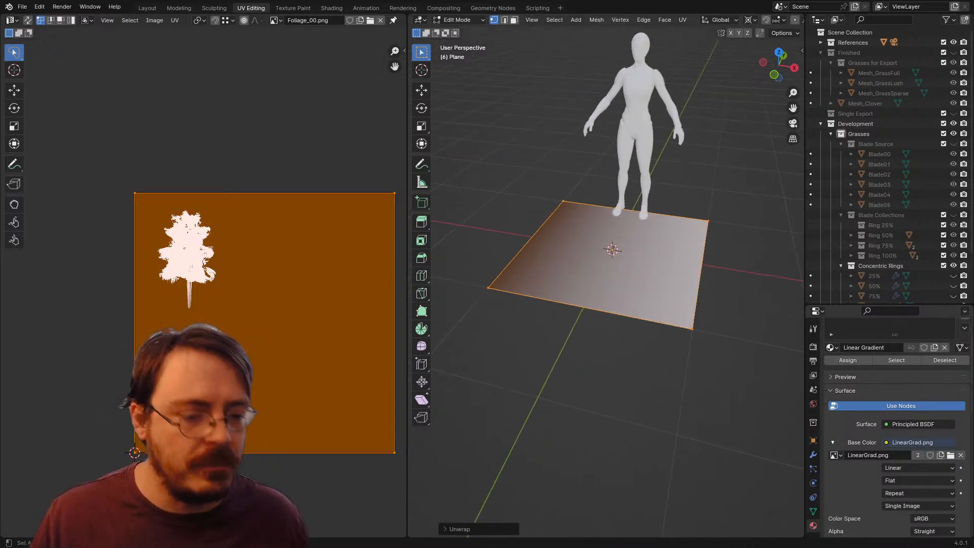
scroll(896, 431, up, 2)
scroll(882, 406, up, 1)
click(832, 368)
click(855, 383)
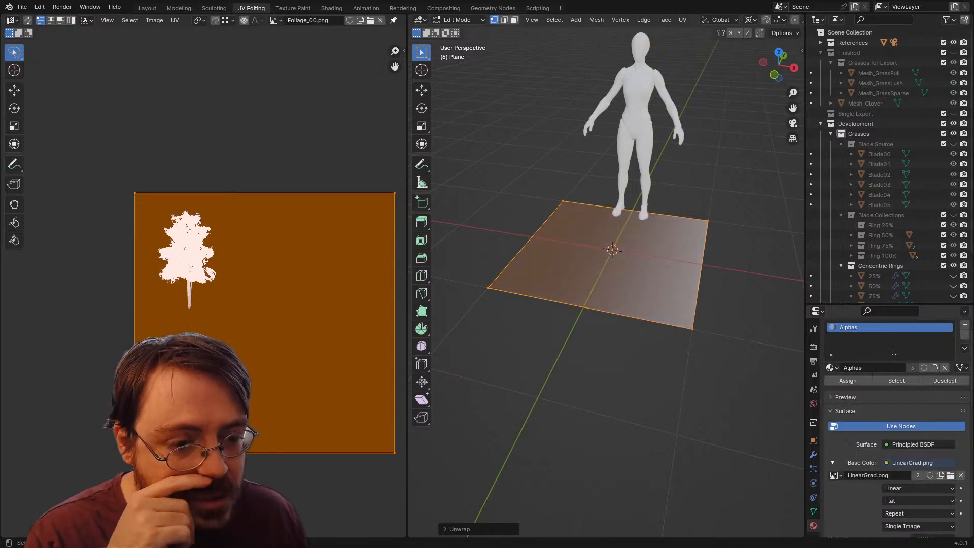
click(832, 368)
click(855, 394)
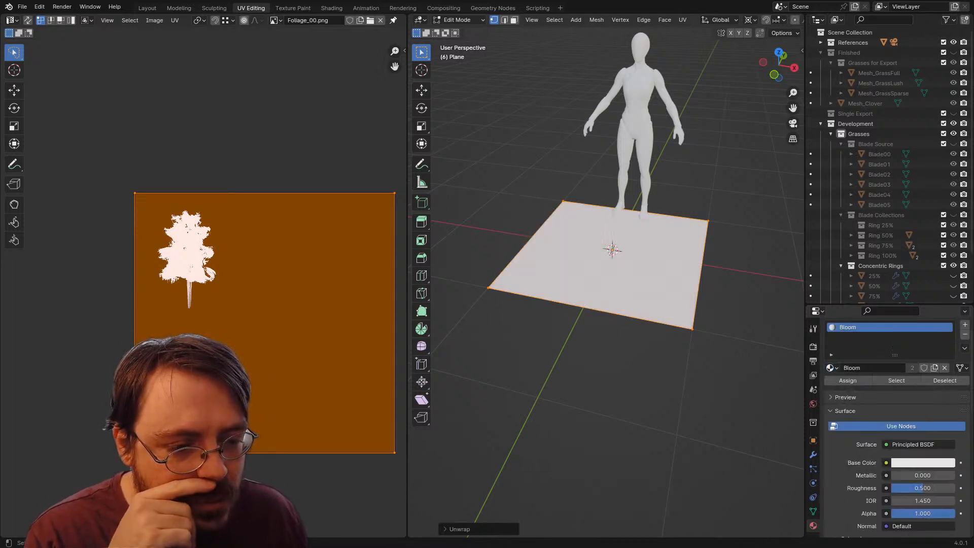
click(832, 368)
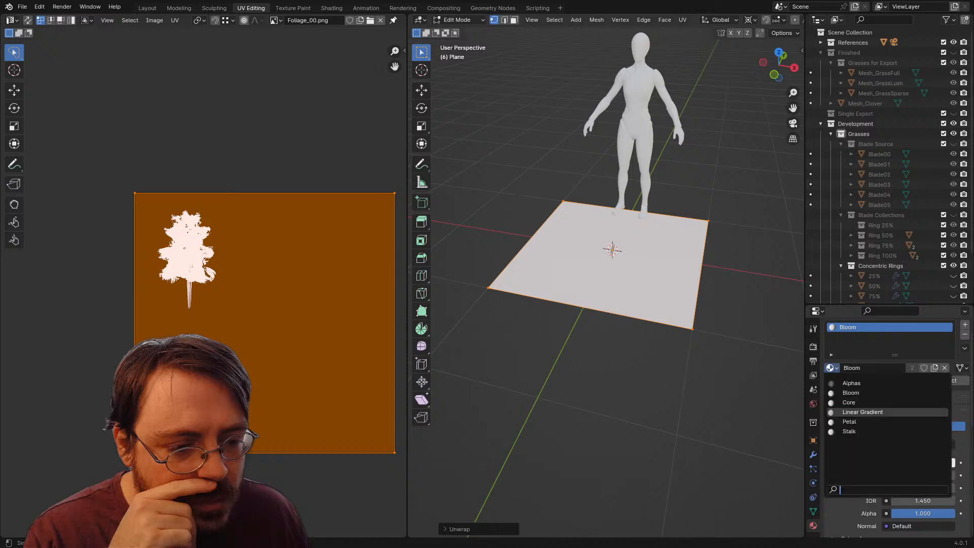
click(848, 402)
click(832, 367)
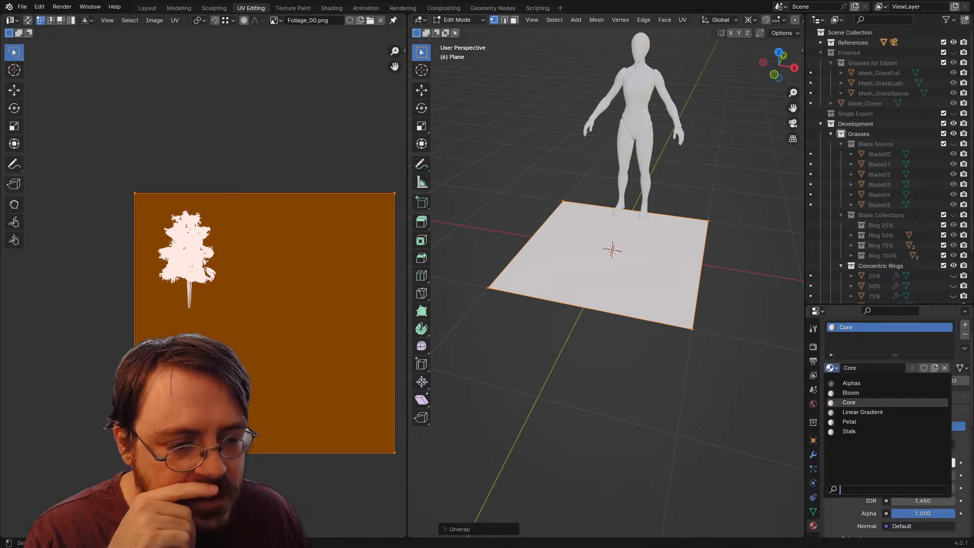
click(857, 412)
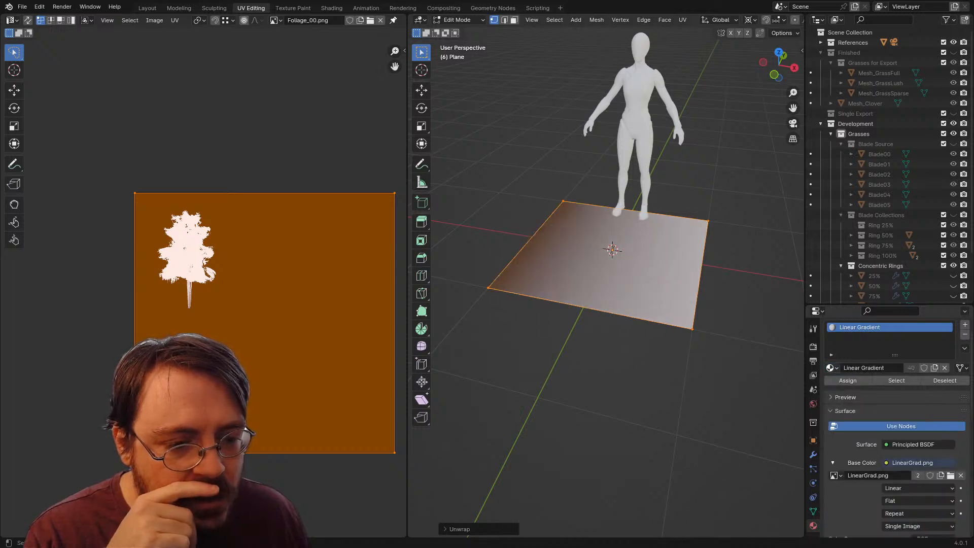
click(832, 367)
click(857, 421)
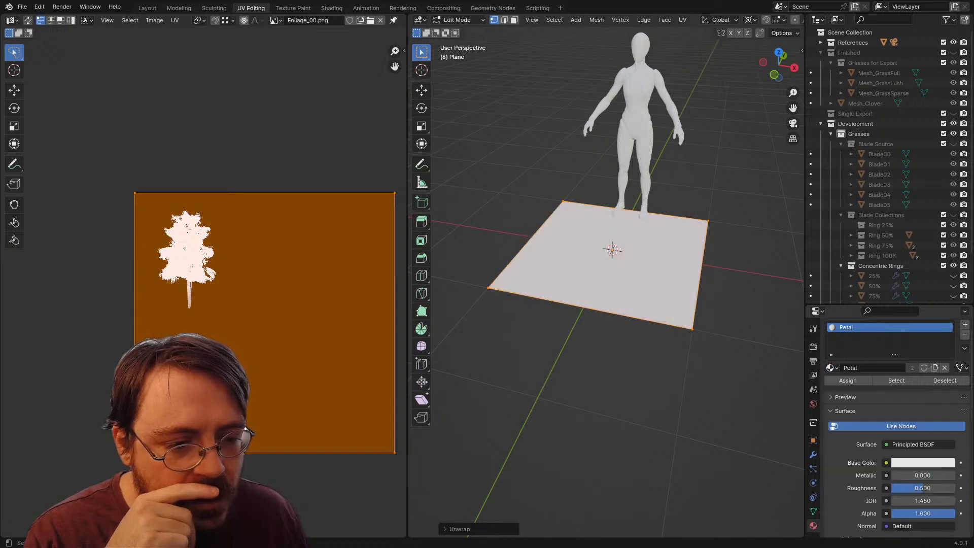
click(832, 367)
click(857, 431)
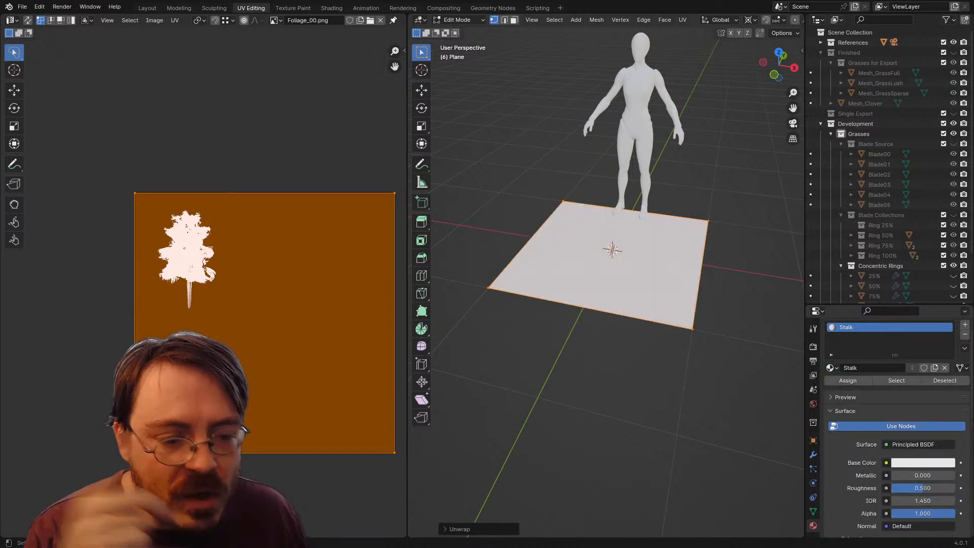
Step: Assign the Alphas material to the plane and use Foliage_00.png as its base color image
click(833, 368)
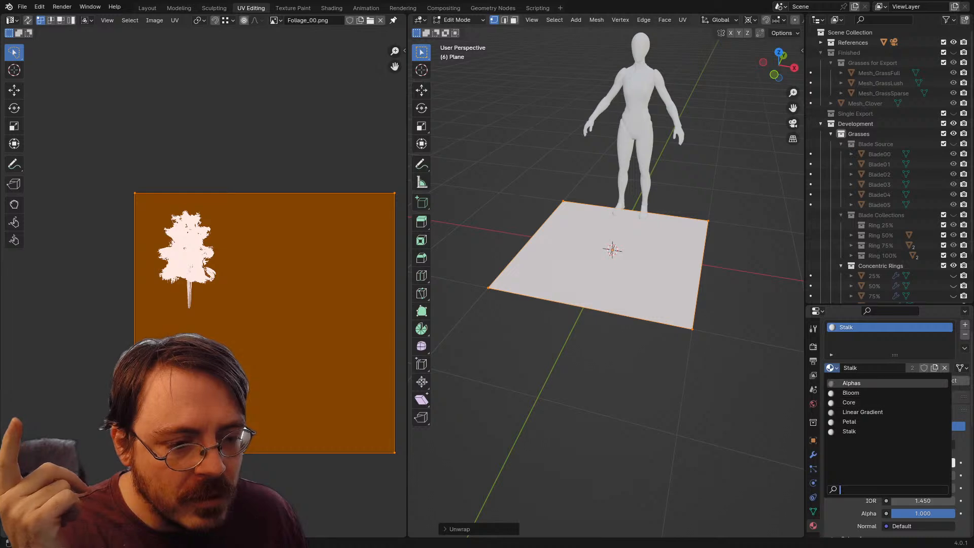
click(857, 384)
click(834, 475)
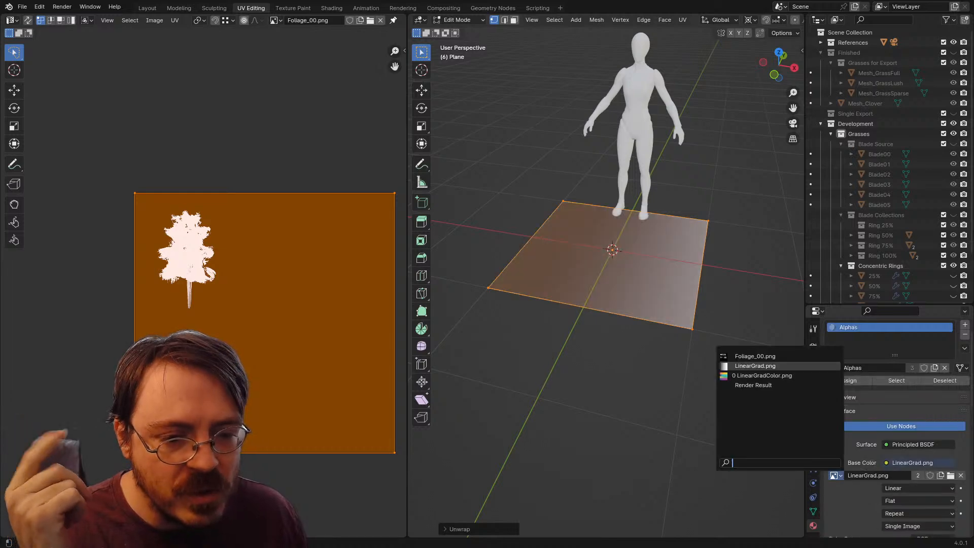
click(751, 361)
Step: Deselect the plane's geometry and switch to the Layout workspace
drag(608, 304, 643, 315)
key(alt+a)
click(147, 7)
scroll(406, 284, down, 4)
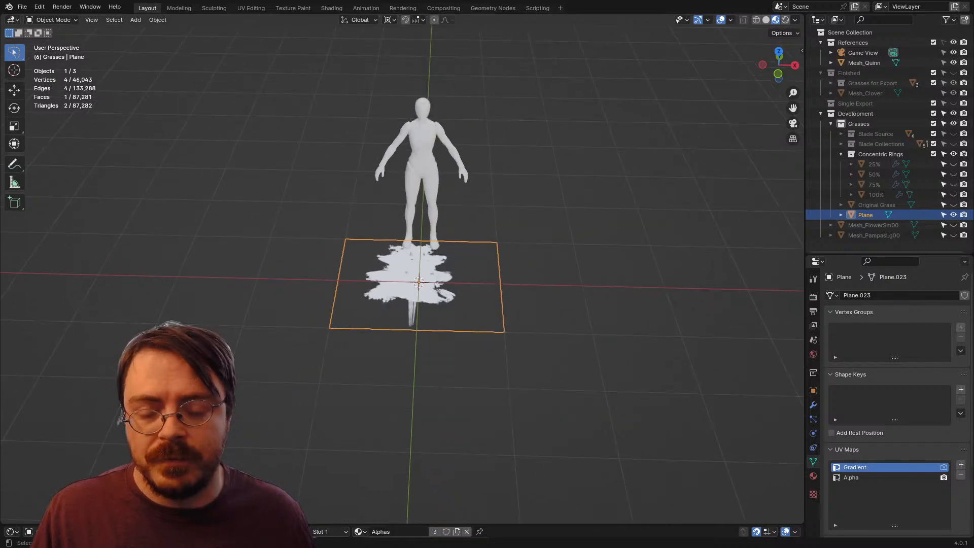
Step: Move the plane out of the Grasses collection to the top level of the scene and collapse the expanded collections
drag(406, 294, 514, 311)
scroll(406, 284, up, 3)
scroll(406, 284, down, 3)
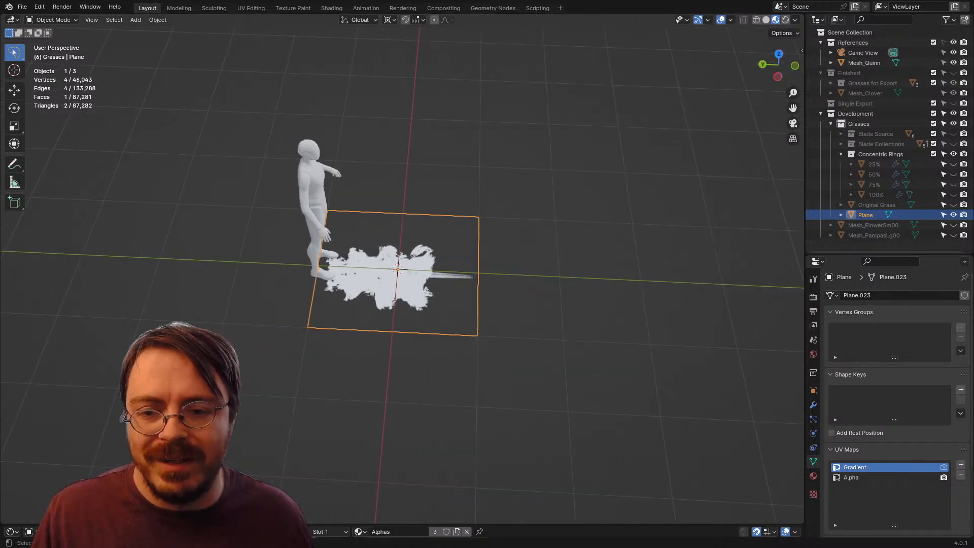
scroll(406, 284, up, 3)
mouse_move(406, 284)
mouse_down()
mouse_move(378, 318)
mouse_move(413, 277)
mouse_up()
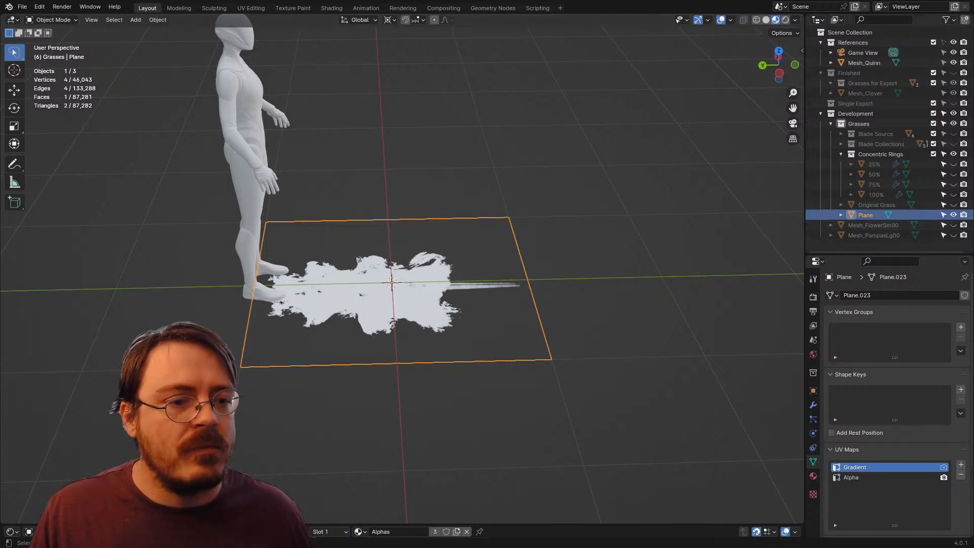
drag(865, 215, 857, 114)
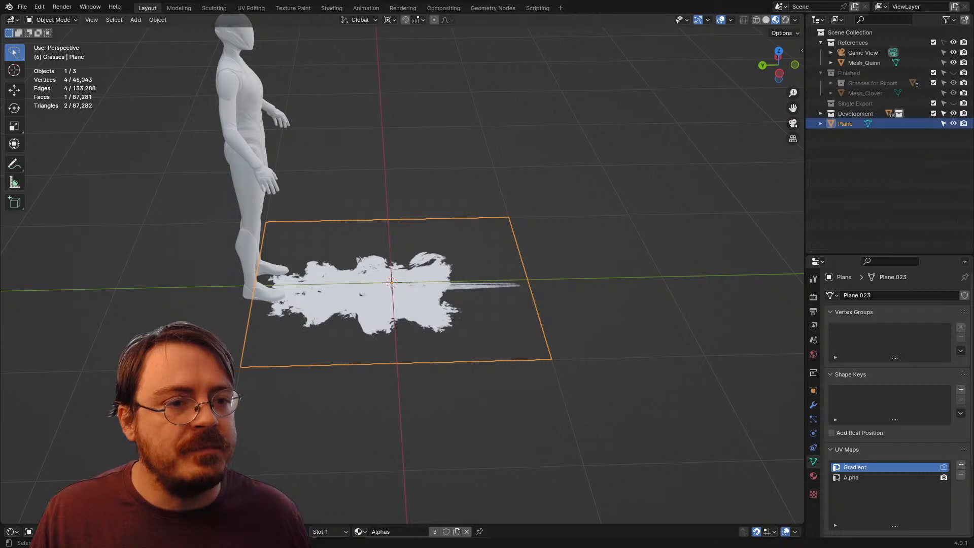
click(859, 159)
click(820, 73)
click(820, 42)
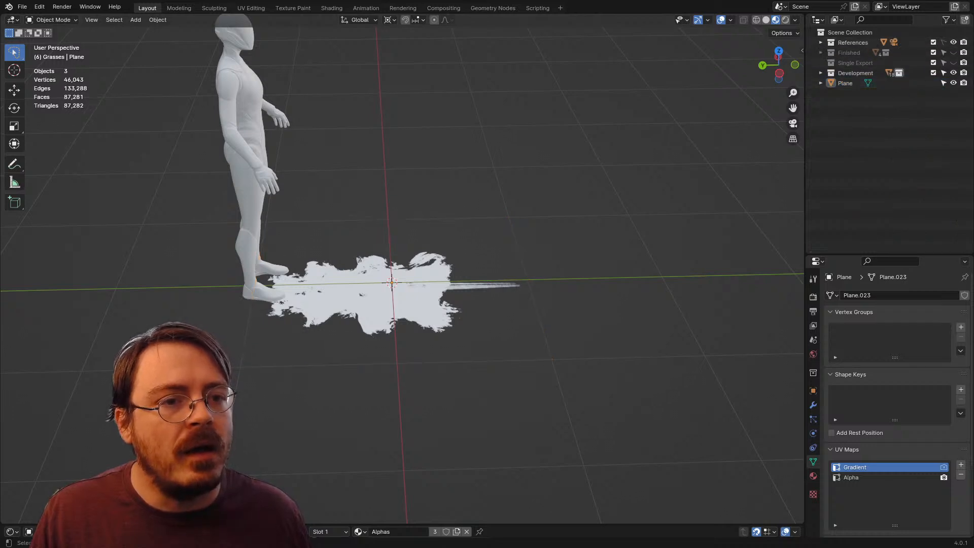
Step: Rename the plane as Single Leaf
double_click(845, 83)
text(Sing)
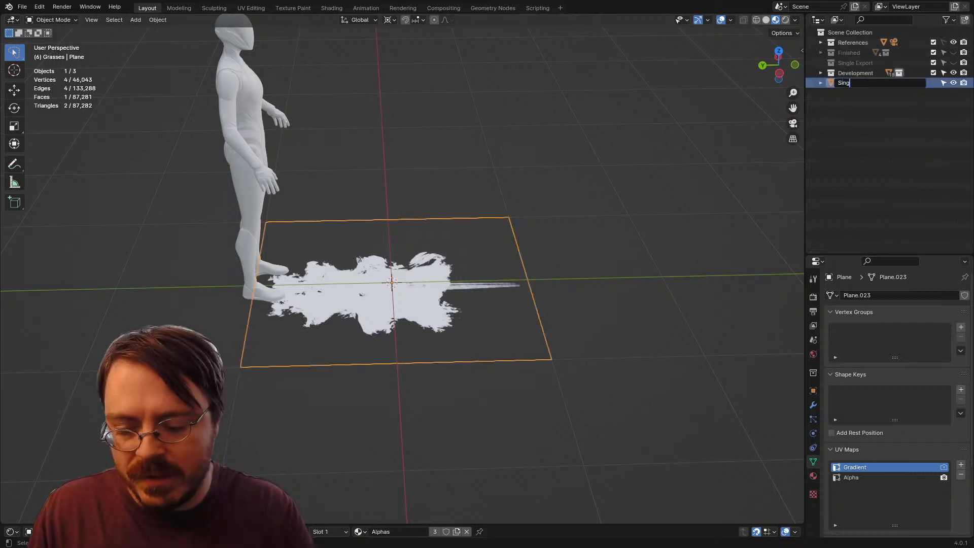
text(le LEa)
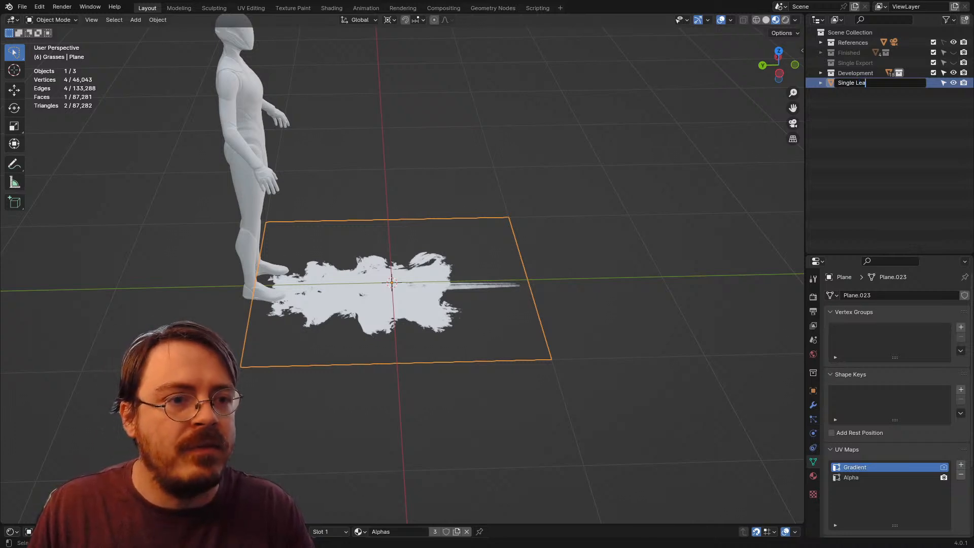
text(f)
key(Return)
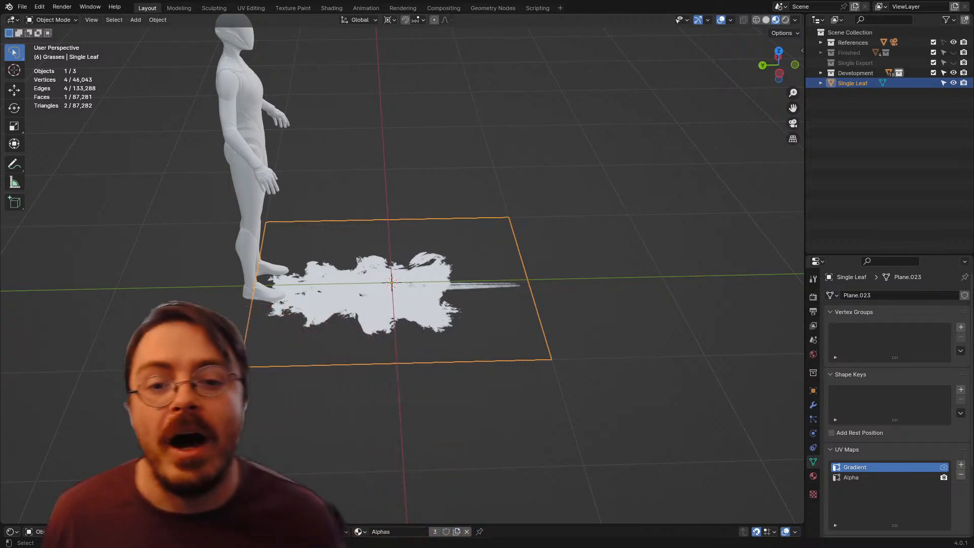
Step: Deselect the Single Leaf plane and compare its tree silhouette with the ring of foliage cards in Unreal Engine
drag(457, 264, 352, 263)
key(alt+a)
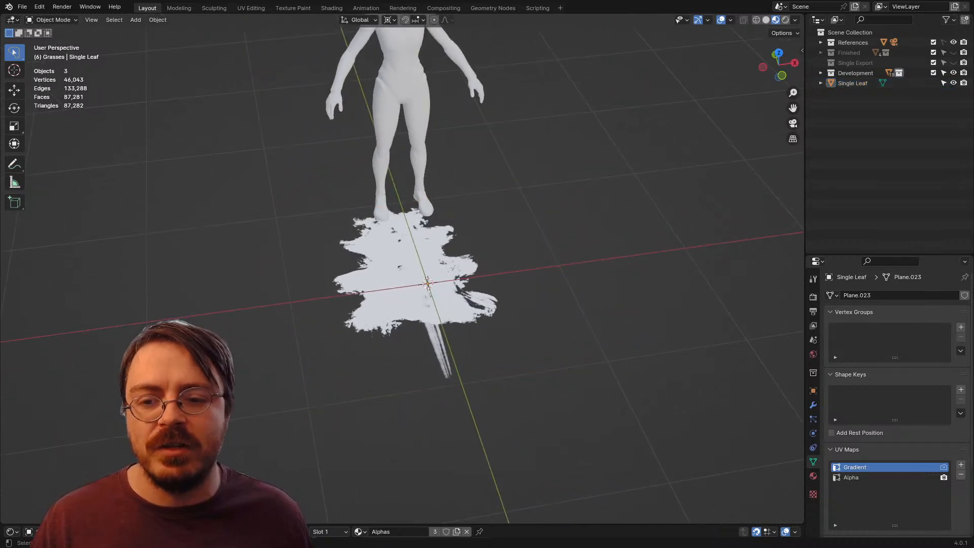
mouse_move(428, 283)
mouse_down()
mouse_move(436, 248)
mouse_move(424, 276)
mouse_up()
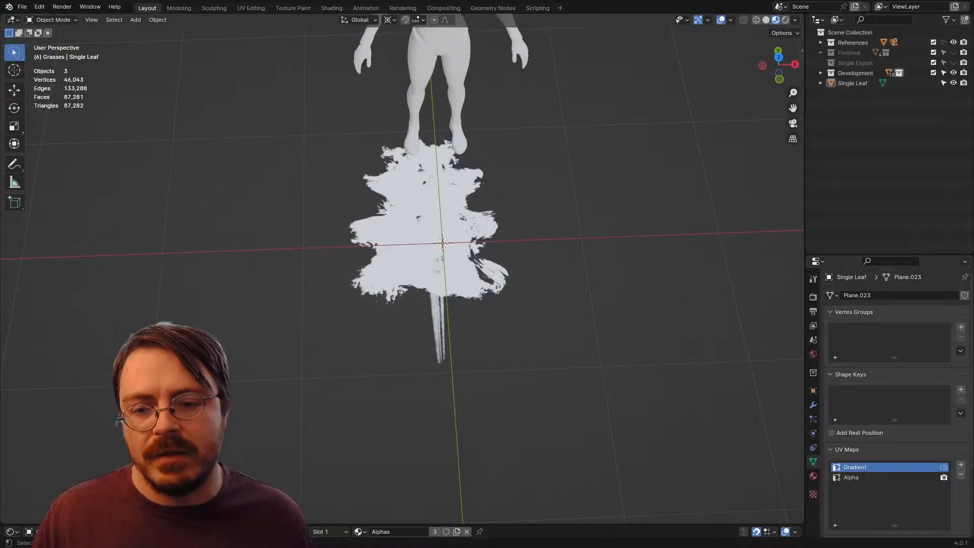
drag(425, 276, 414, 230)
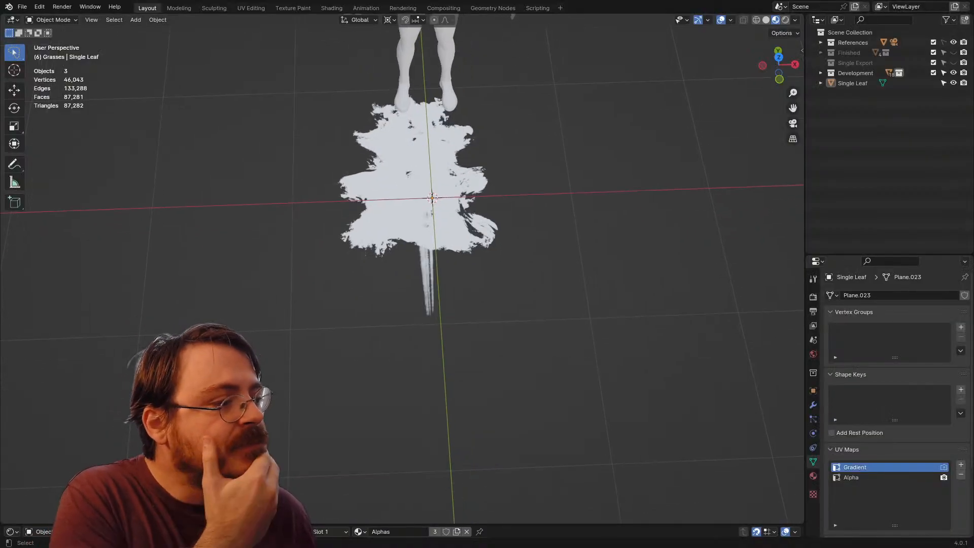
scroll(419, 226, down, 3)
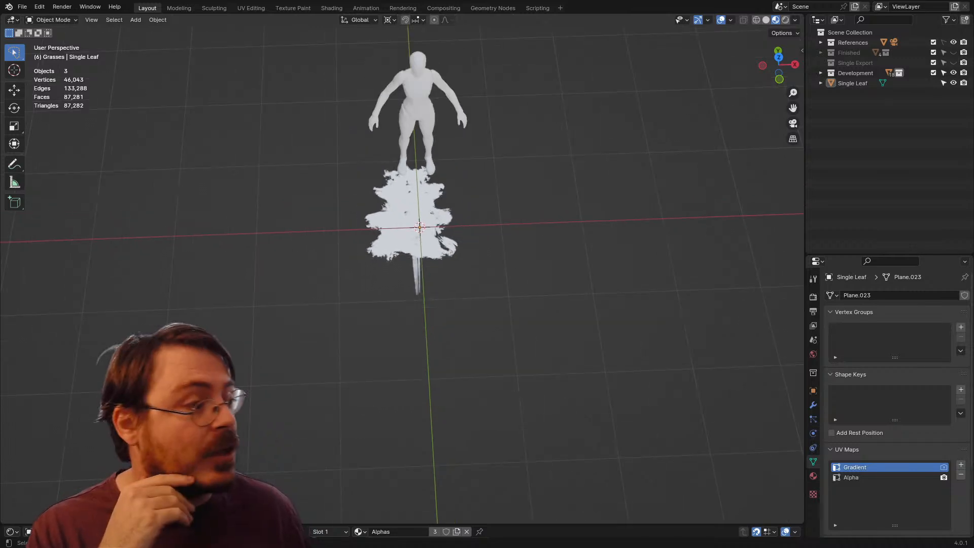
drag(419, 228, 399, 203)
Step: Hide the Single Leaf plane and add an ico sphere at the world origin
click(419, 228)
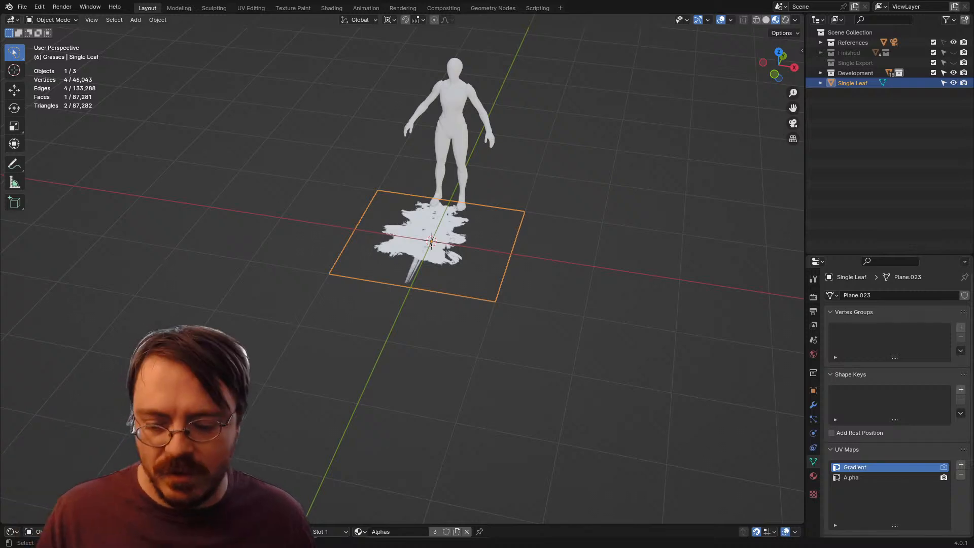
key(h)
key(shift+a)
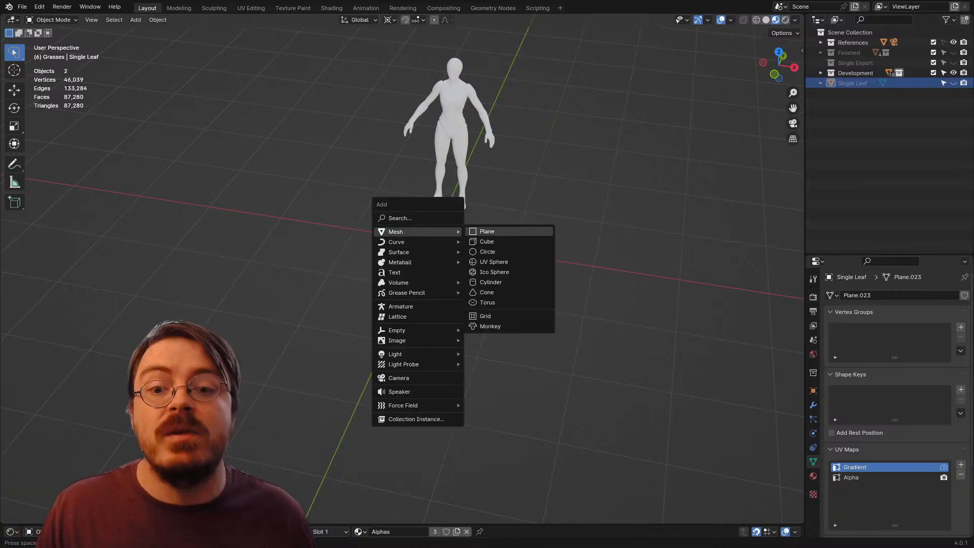
click(494, 271)
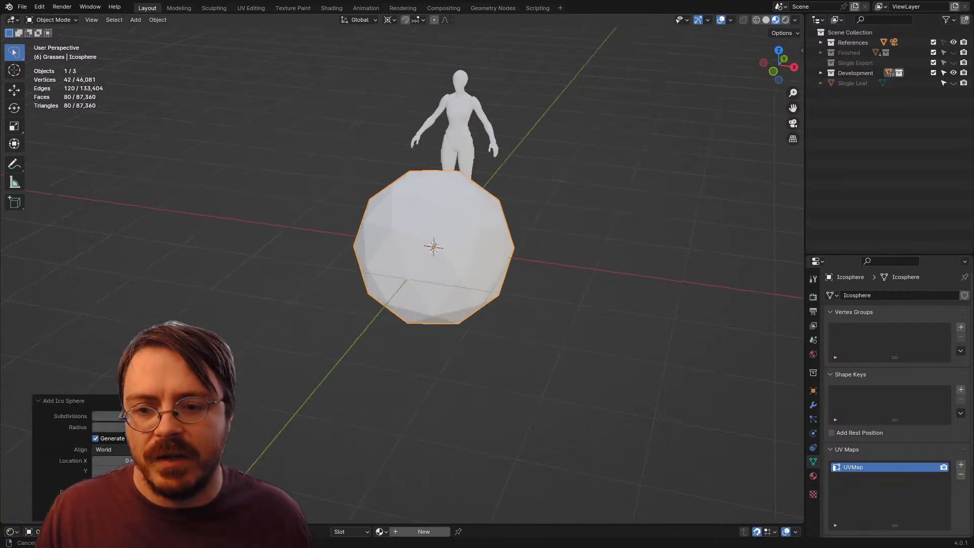
Step: Switch the ico sphere to Sculpt Mode in solid shading and set the Grab brush radius to 303 px
key(ctrl+Tab)
key(z)
scroll(484, 260, up, 3)
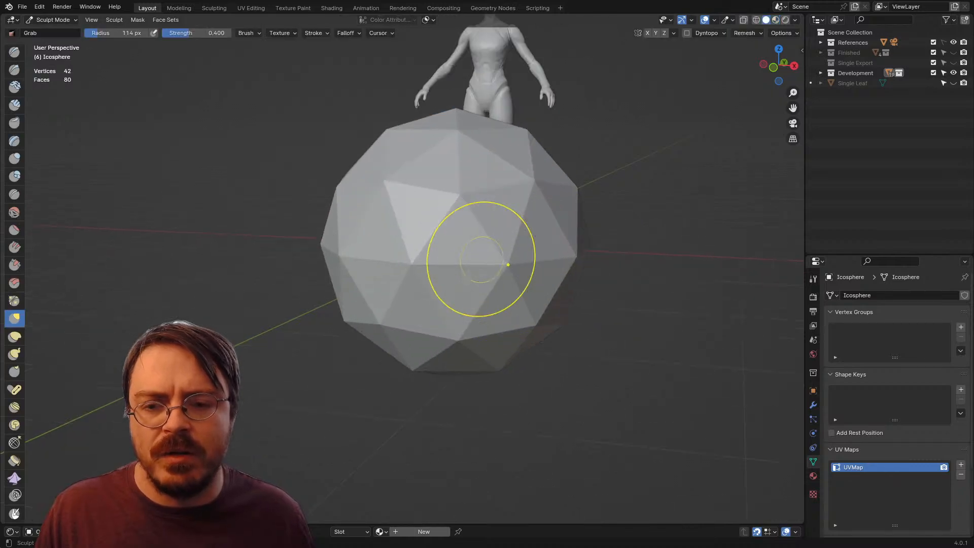
key(f)
click(612, 259)
Step: Voxel-remesh the ico sphere and check it in rendered shading before returning to solid shading
key(ctrl+r)
drag(556, 261, 468, 262)
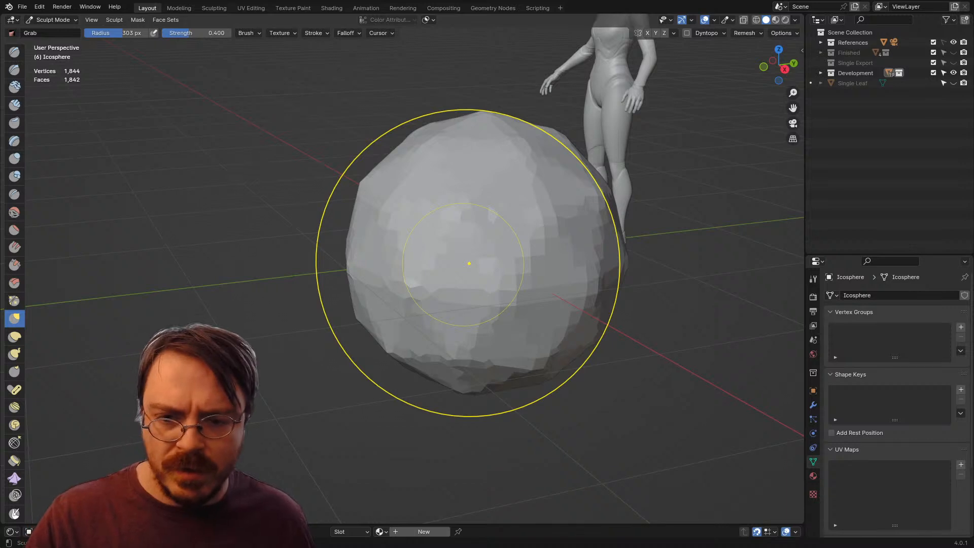
key(z)
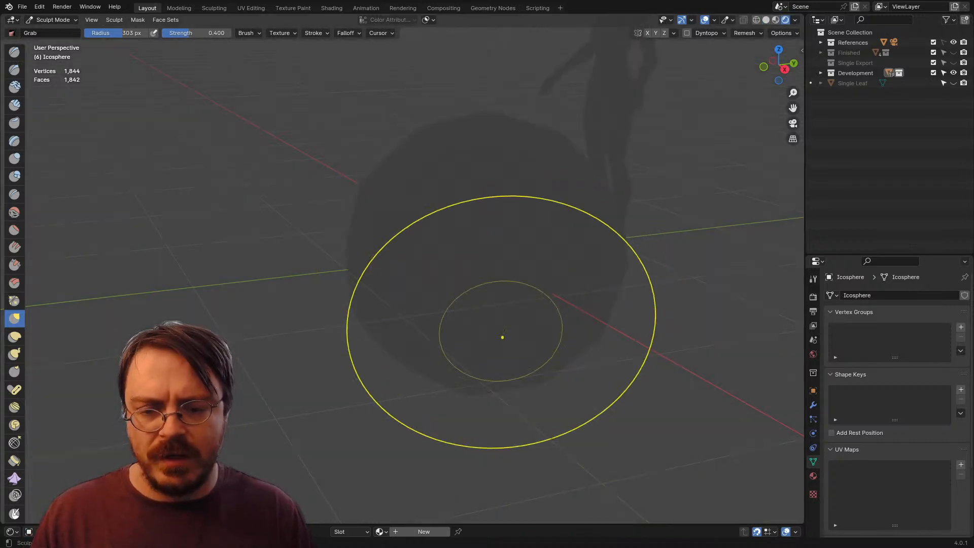
key(z)
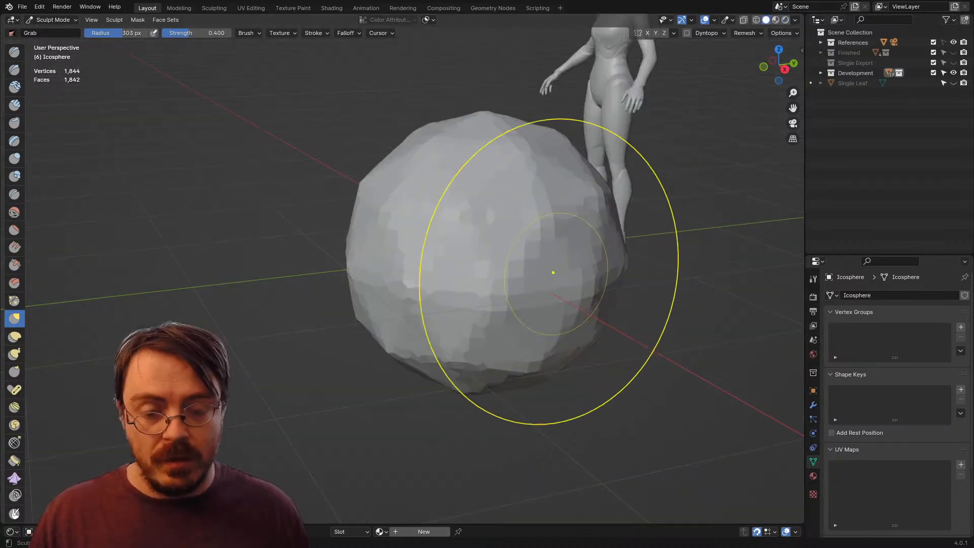
Step: Pull the sphere into a wider, flatter mound with the Grab brush at a 265 px radius, and remesh it
drag(459, 274, 494, 267)
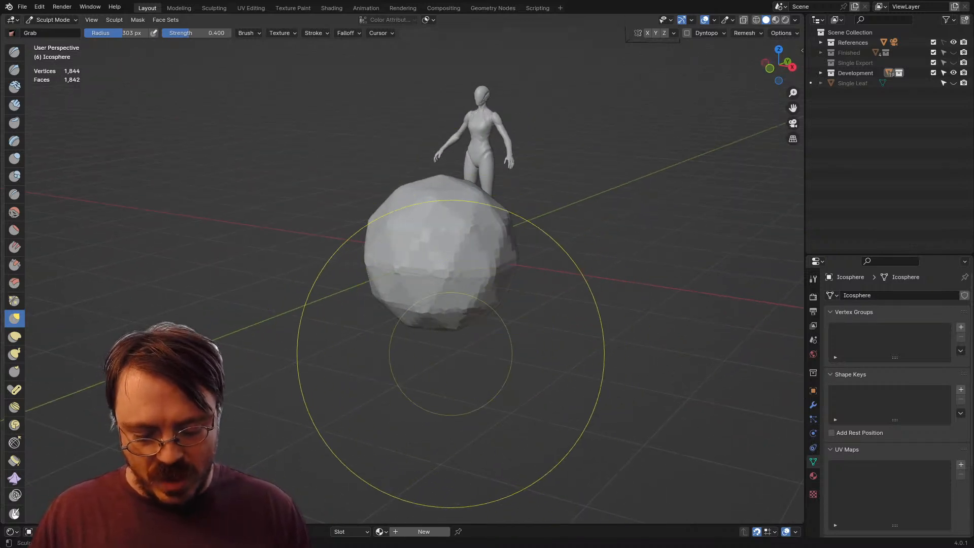
drag(326, 369, 470, 303)
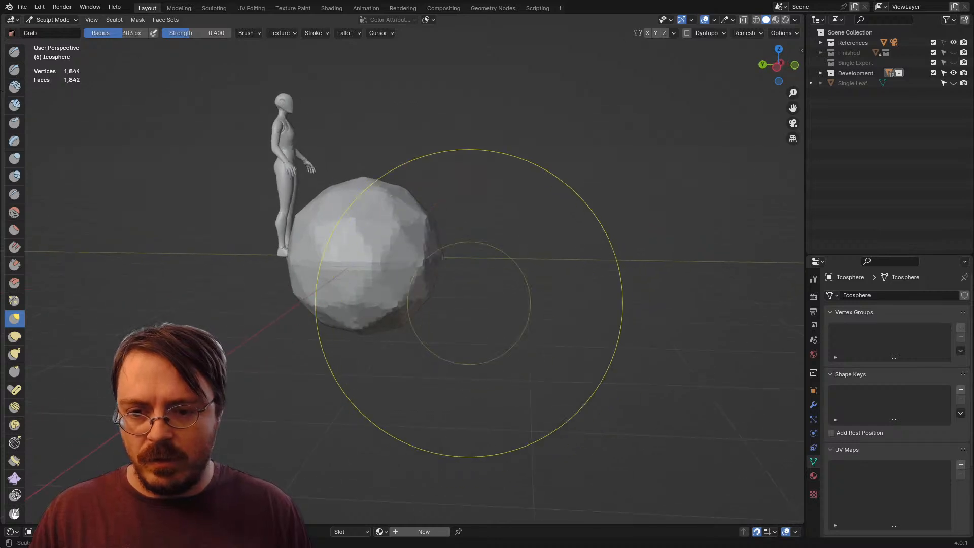
key(f)
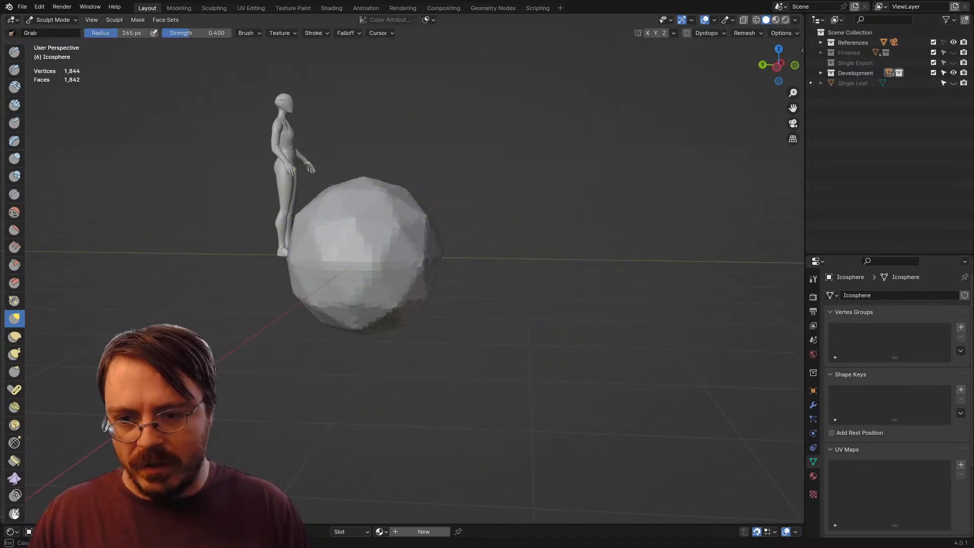
mouse_move(361, 332)
mouse_down()
mouse_move(372, 325)
mouse_move(367, 300)
mouse_move(400, 329)
mouse_up()
drag(411, 232, 446, 215)
drag(436, 208, 429, 206)
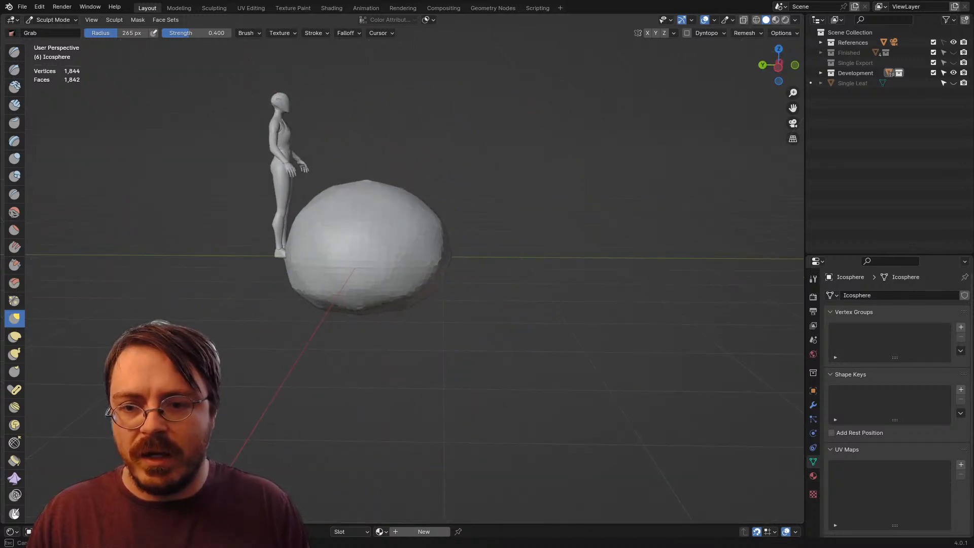
drag(307, 202, 136, 238)
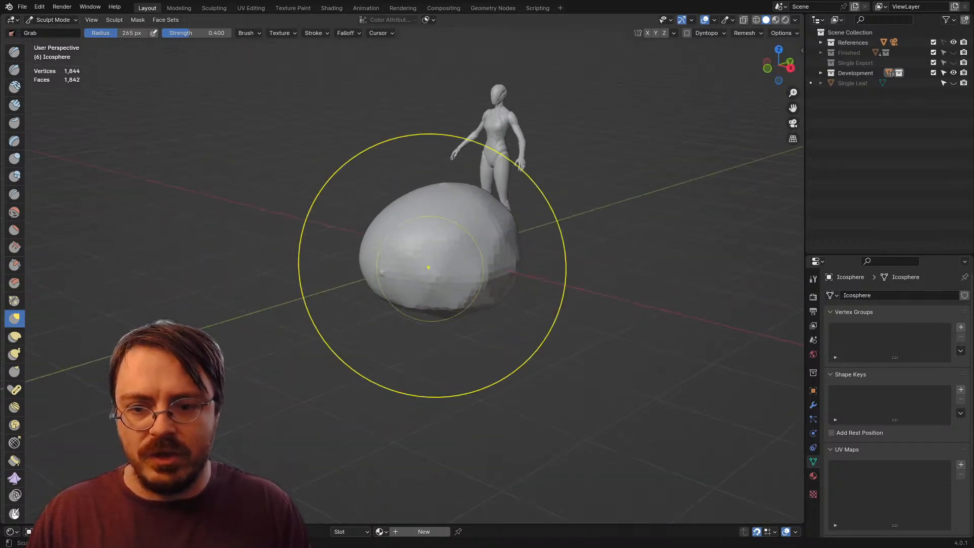
key(ctrl+r)
drag(422, 279, 377, 264)
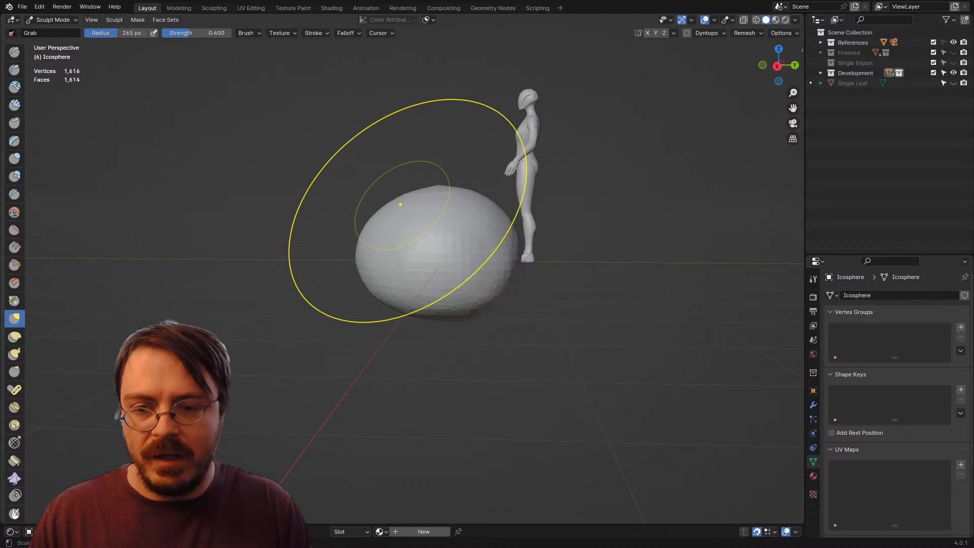
Step: Pull the mound into an elongated, irregular lobed shape with the Grab brush, reducing its radius to 180 px
drag(400, 205, 332, 175)
mouse_move(352, 268)
mouse_down()
mouse_move(366, 255)
mouse_move(333, 264)
mouse_up()
key(f)
click(439, 268)
drag(436, 183, 428, 234)
drag(499, 261, 284, 335)
drag(306, 253, 334, 264)
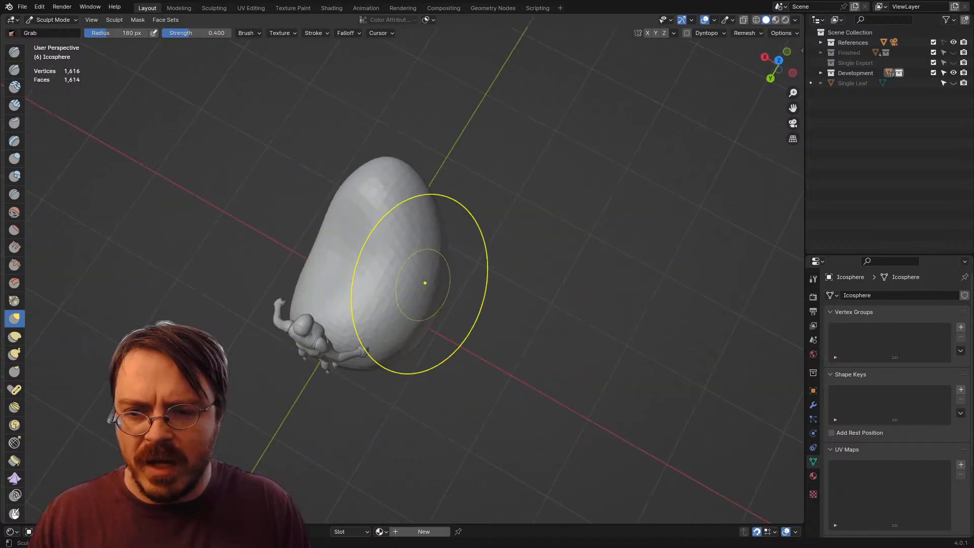
drag(425, 283, 466, 310)
mouse_move(447, 242)
mouse_down()
mouse_move(423, 259)
mouse_move(378, 127)
mouse_up()
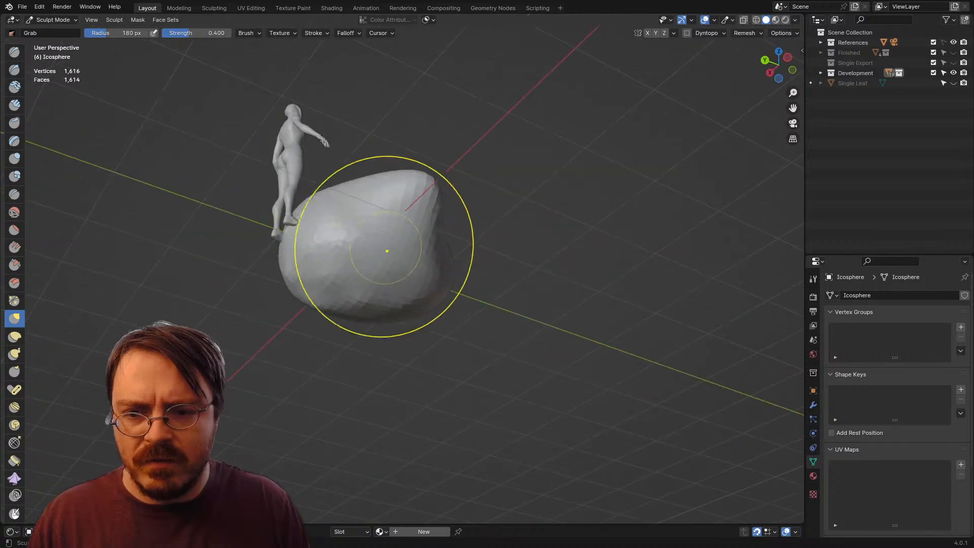
mouse_move(376, 264)
mouse_down()
mouse_move(338, 308)
mouse_move(357, 320)
mouse_move(427, 319)
mouse_move(383, 256)
mouse_move(292, 235)
mouse_up()
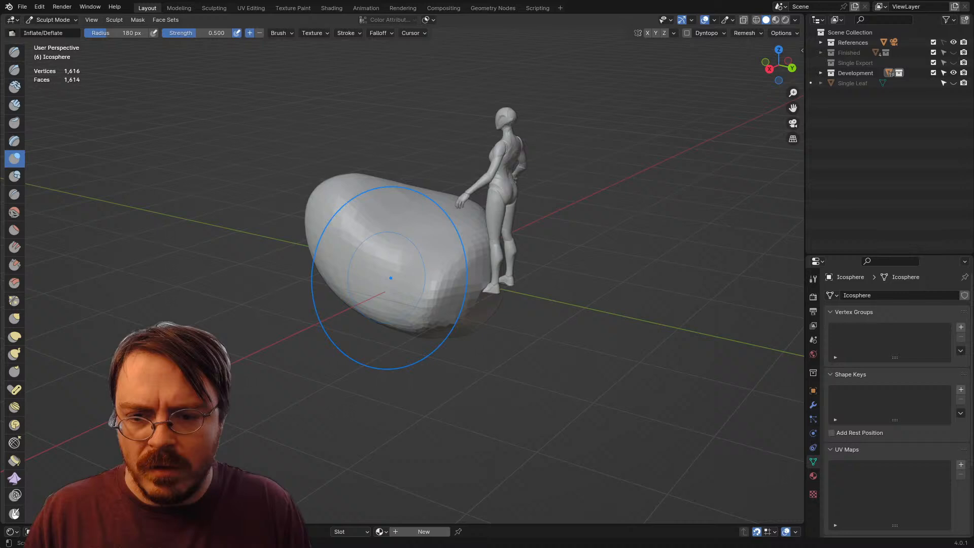
Step: Reshape the mound's lower part with the Grab brush at a 121 px radius and voxel-remesh it
key(f)
click(452, 282)
mouse_move(411, 298)
mouse_down()
mouse_move(426, 280)
mouse_move(418, 318)
mouse_move(426, 315)
mouse_up()
key(ctrl+r)
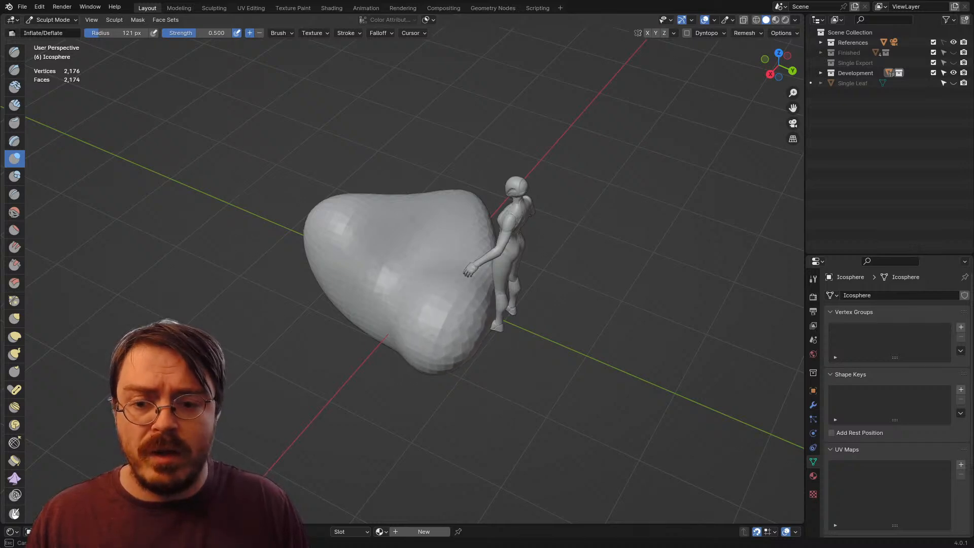
Step: Swell the mound's lobes with the Inflate/Deflate brush at a 121 px radius and 0.500 strength
mouse_move(464, 312)
mouse_down()
mouse_move(415, 319)
mouse_move(409, 243)
mouse_up()
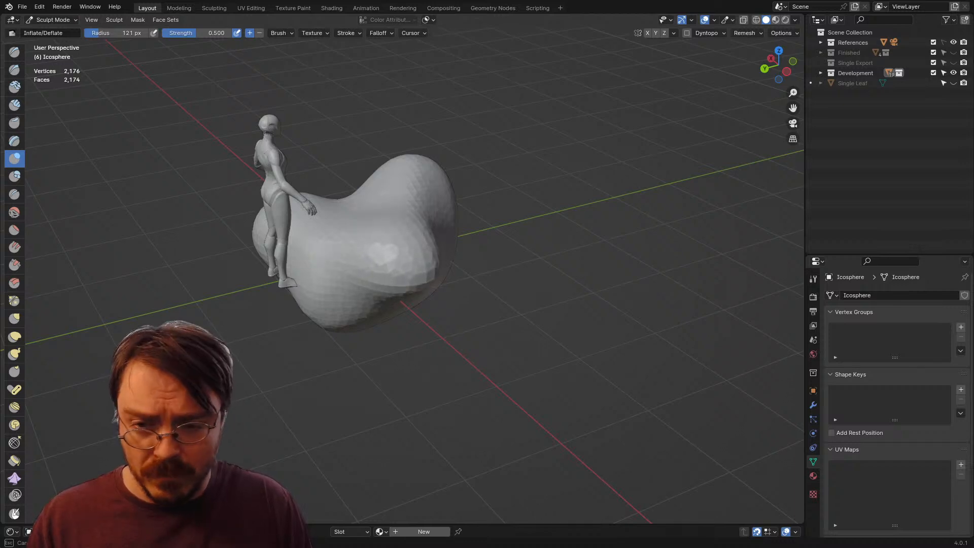
drag(394, 269, 304, 217)
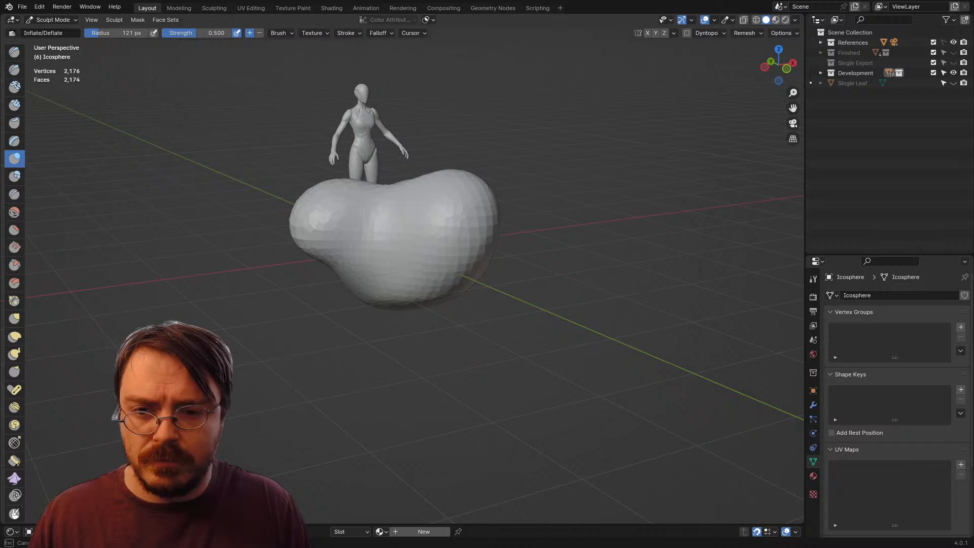
drag(444, 243, 442, 242)
drag(437, 253, 450, 234)
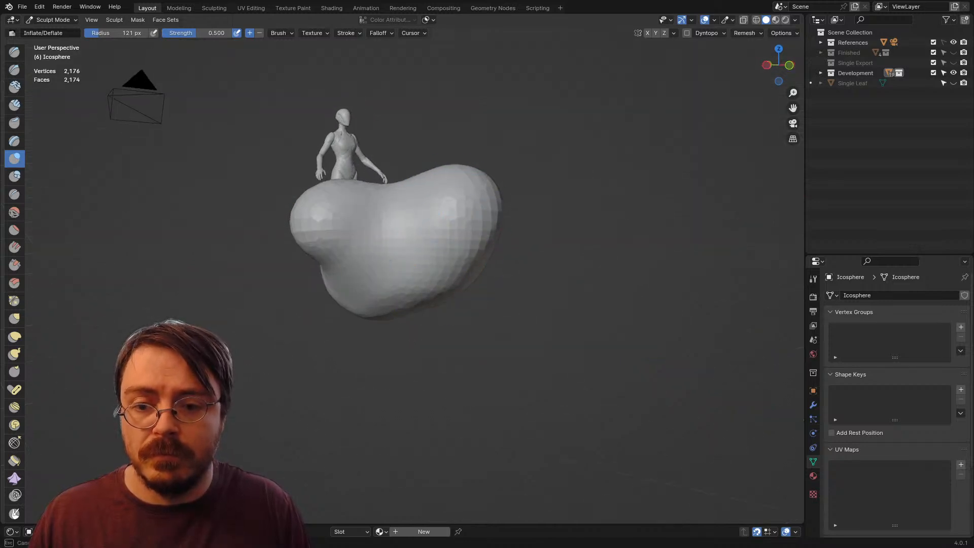
Step: Raise the Inflate/Deflate brush strength to 1.000 and puff out the lobes around the sides and underside
key(shift+f)
click(505, 281)
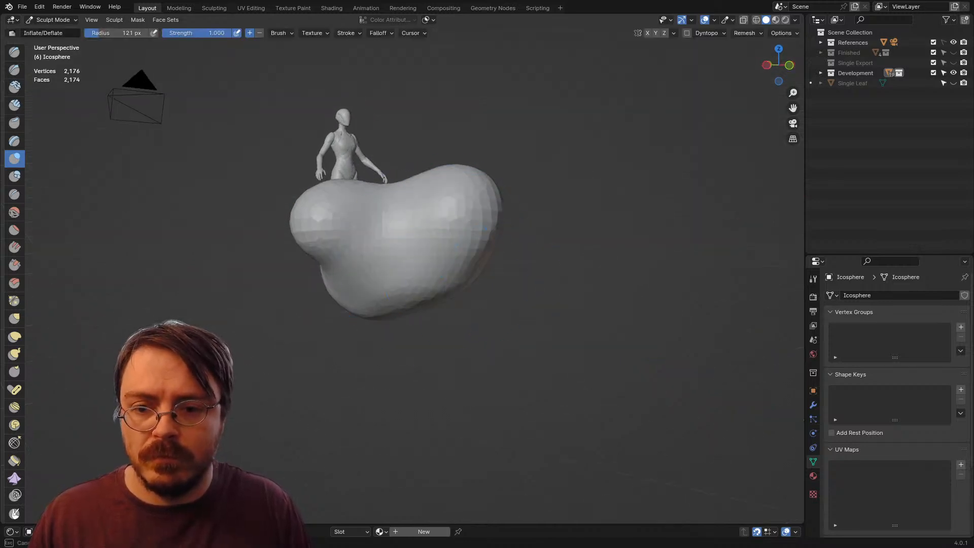
drag(431, 244, 447, 271)
mouse_move(448, 271)
mouse_down()
mouse_move(406, 238)
mouse_move(362, 226)
mouse_up()
drag(353, 228, 362, 235)
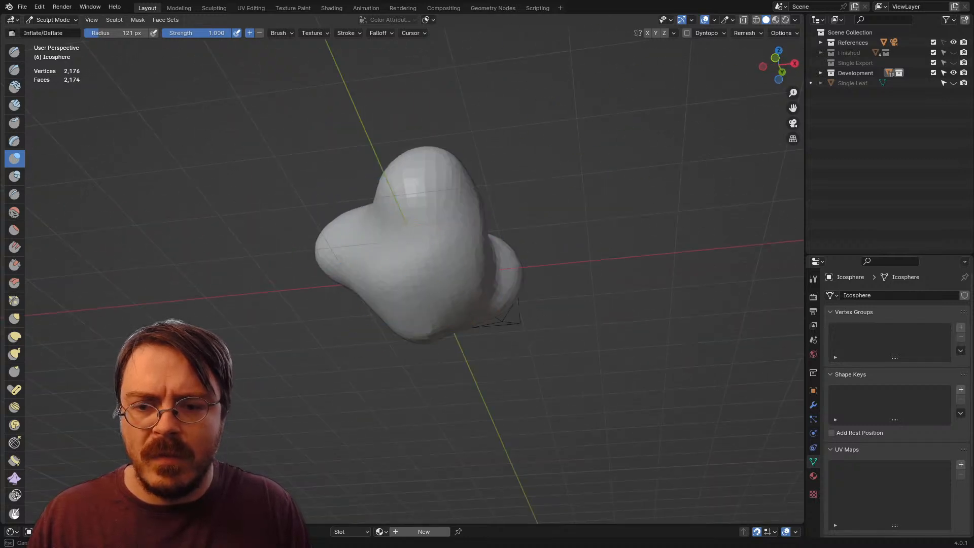
mouse_move(436, 277)
mouse_down()
mouse_move(439, 297)
mouse_move(441, 284)
mouse_move(446, 293)
mouse_up()
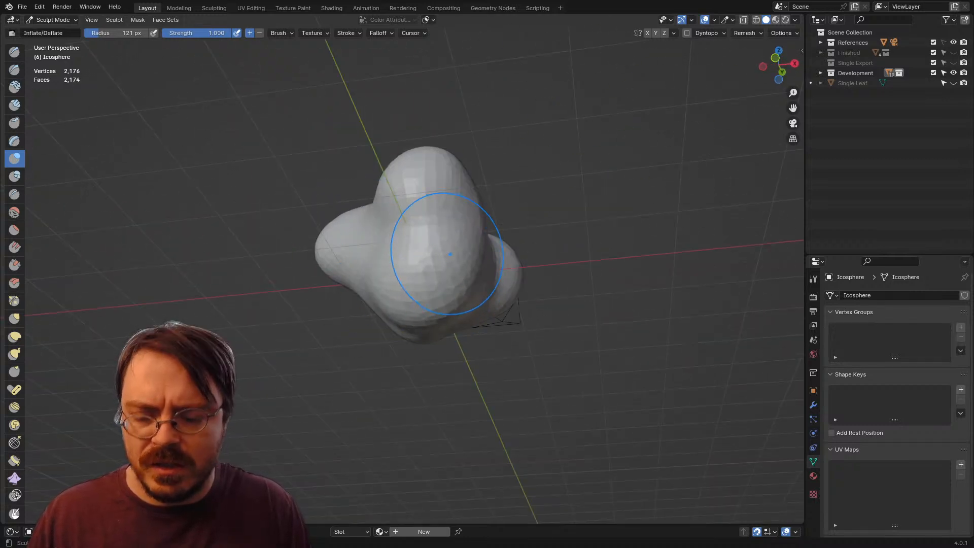
Step: Carve creases between the rounded lobes with the Draw Sharp brush at 0.500 strength
key(shift+space)
key(1)
drag(466, 230, 405, 218)
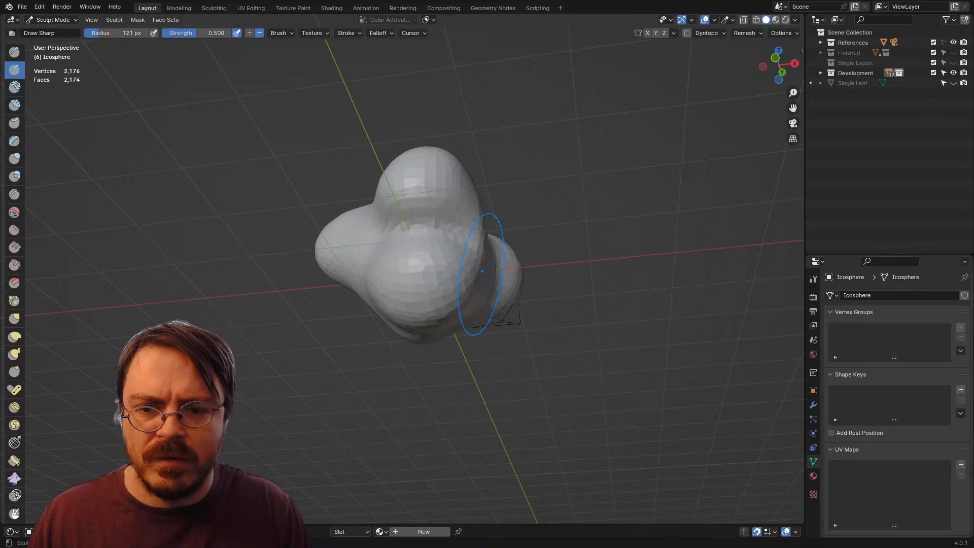
drag(481, 271, 364, 318)
mouse_move(361, 254)
mouse_down()
mouse_move(425, 252)
mouse_move(440, 210)
mouse_up()
mouse_move(440, 210)
mouse_down()
mouse_move(421, 224)
mouse_move(413, 175)
mouse_up()
drag(350, 242, 495, 272)
mouse_move(494, 272)
mouse_down()
mouse_move(573, 329)
mouse_move(679, 310)
mouse_up()
mouse_move(416, 309)
mouse_down()
mouse_move(522, 299)
mouse_move(495, 275)
mouse_up()
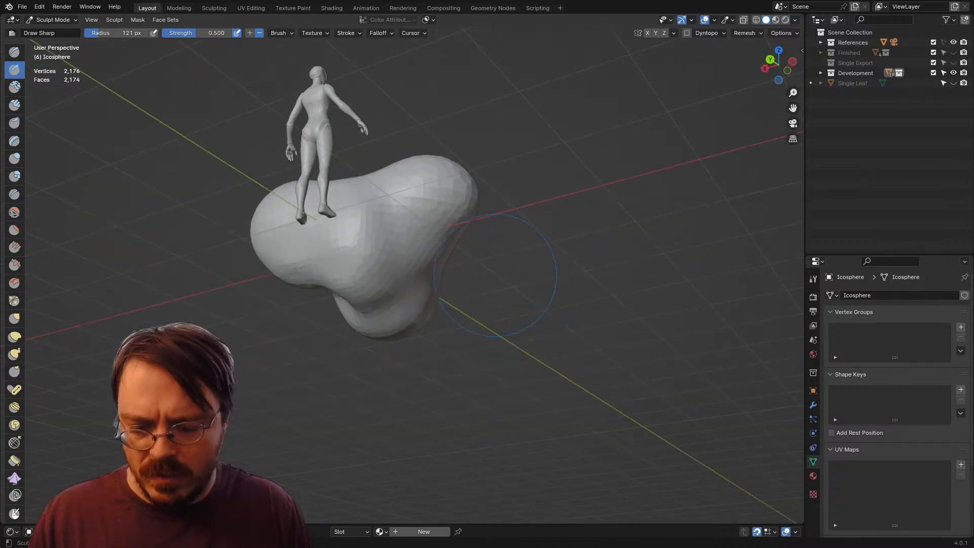
Step: Inflate the creased lobes once more and return the sculpt to Object Mode
key(i)
mouse_move(348, 257)
mouse_down()
mouse_move(442, 278)
mouse_move(569, 336)
mouse_up()
key(ctrl+Tab)
click(397, 309)
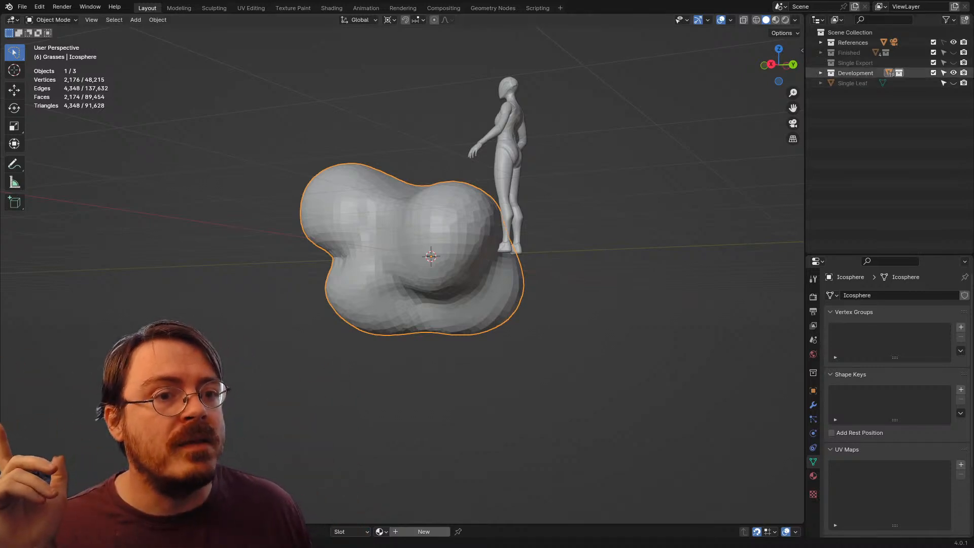
Step: Move the Icosphere out of the Development collection to the scene's top level and rename it Bush Vol
click(821, 73)
click(873, 174)
drag(872, 165, 876, 231)
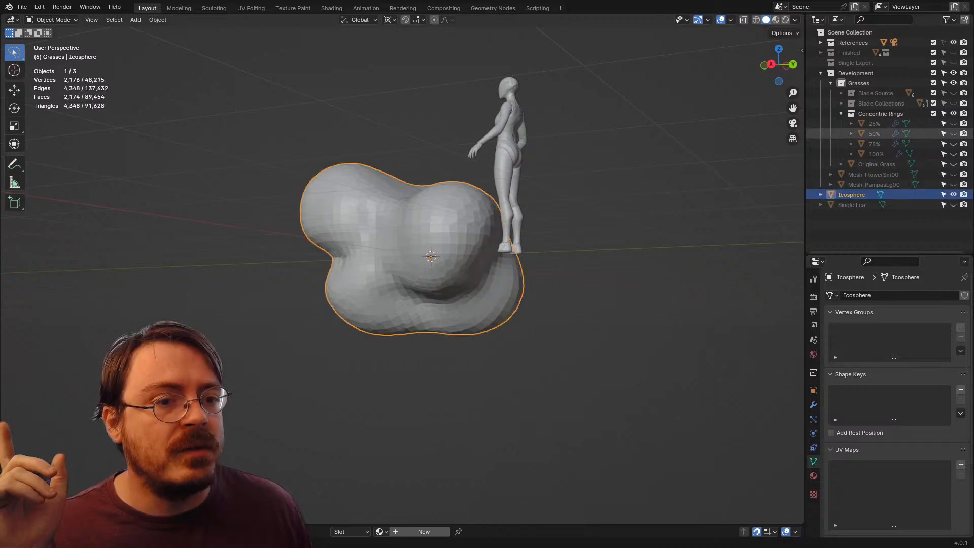
click(821, 73)
double_click(851, 84)
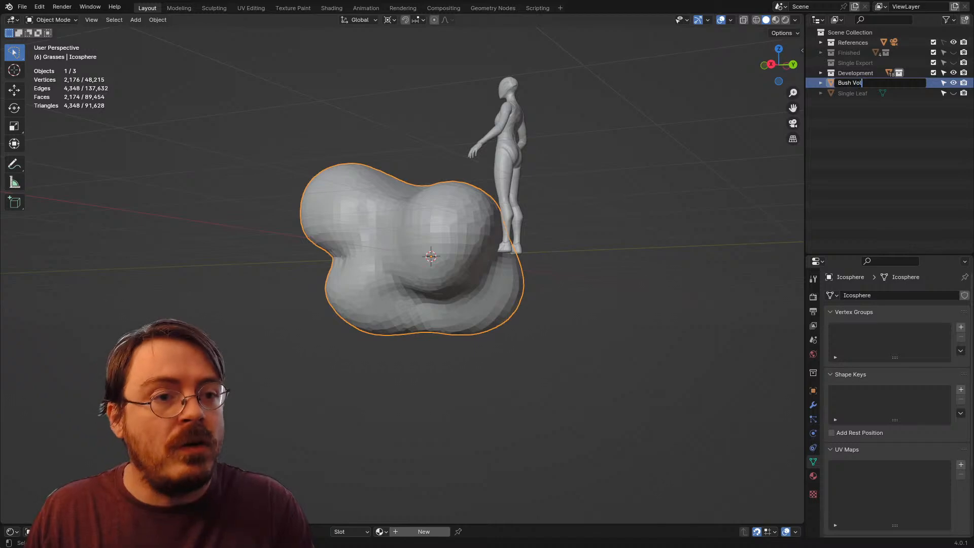
key(Return)
Step: Raise the whole Bush Vol mesh about 1.02 m along Z in Edit Mode so it sits above the origin
key(KP_1)
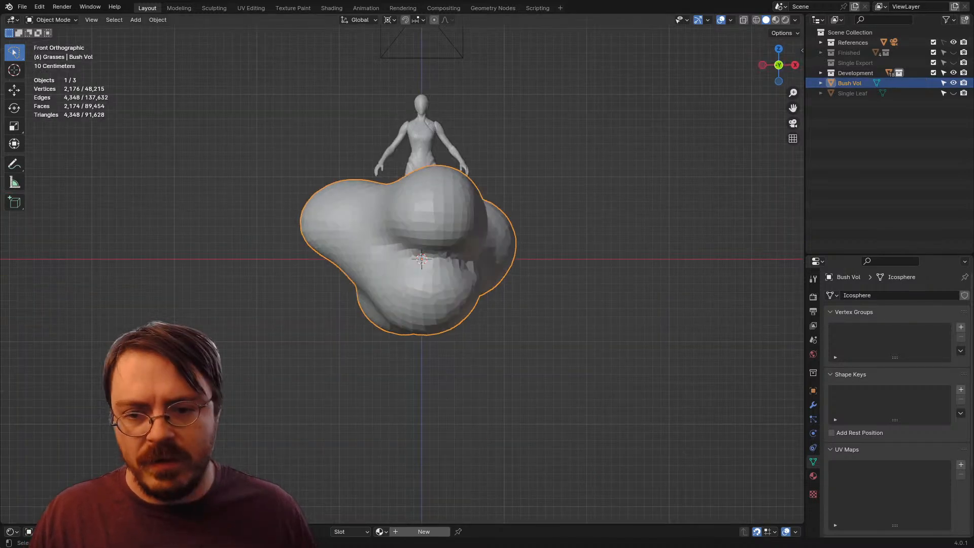
key(Tab)
key(g)
key(z)
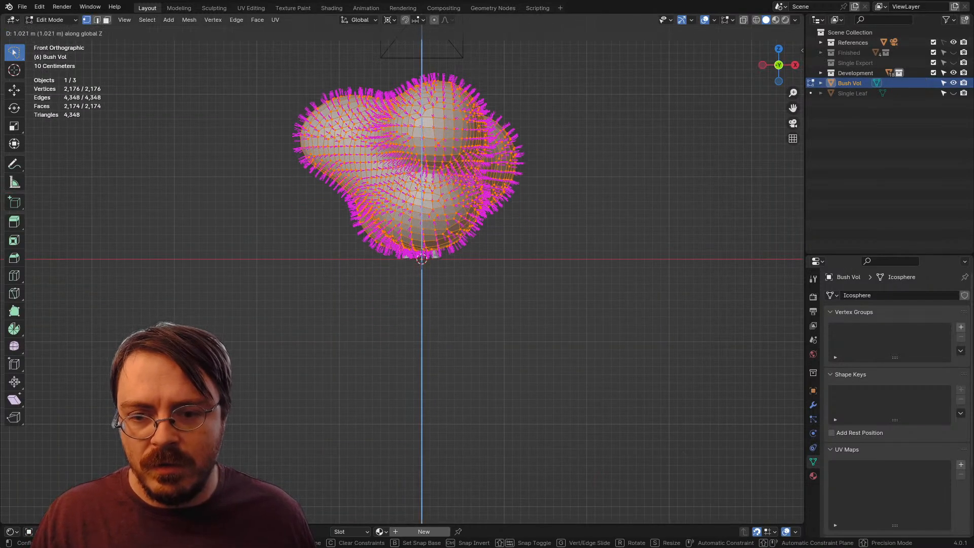
key(Return)
key(Tab)
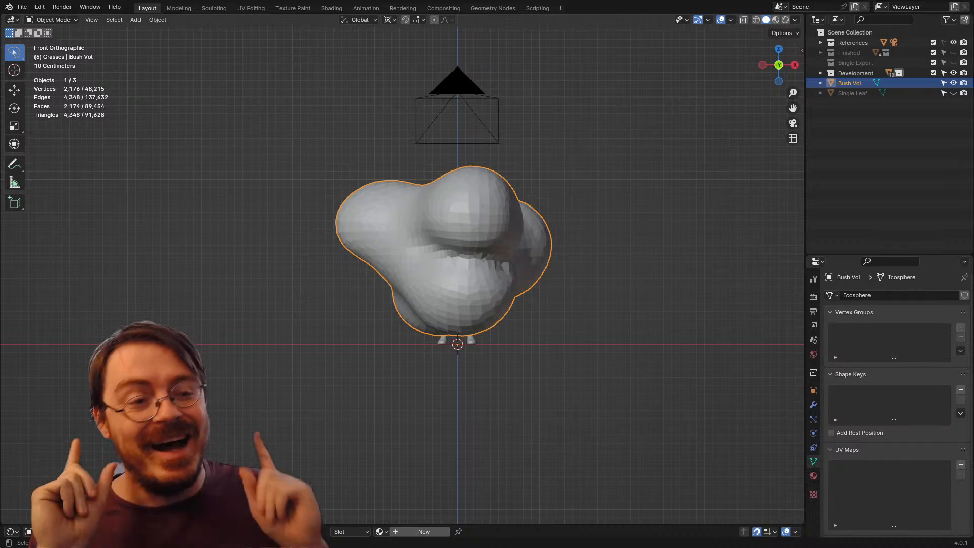
Step: Create a new material on Bush Vol in the Shader Editor
mouse_move(456, 254)
mouse_down()
mouse_move(528, 277)
mouse_move(466, 270)
mouse_up()
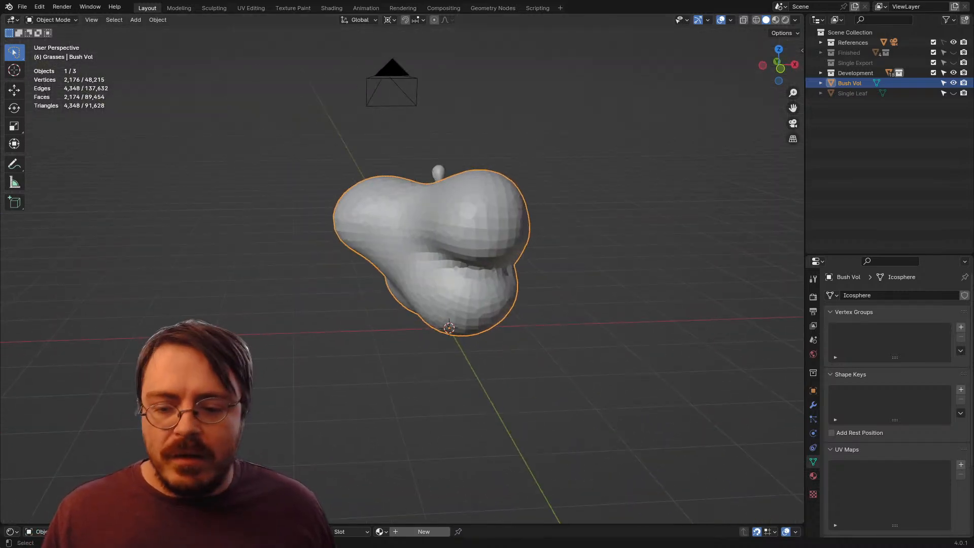
drag(471, 524, 472, 287)
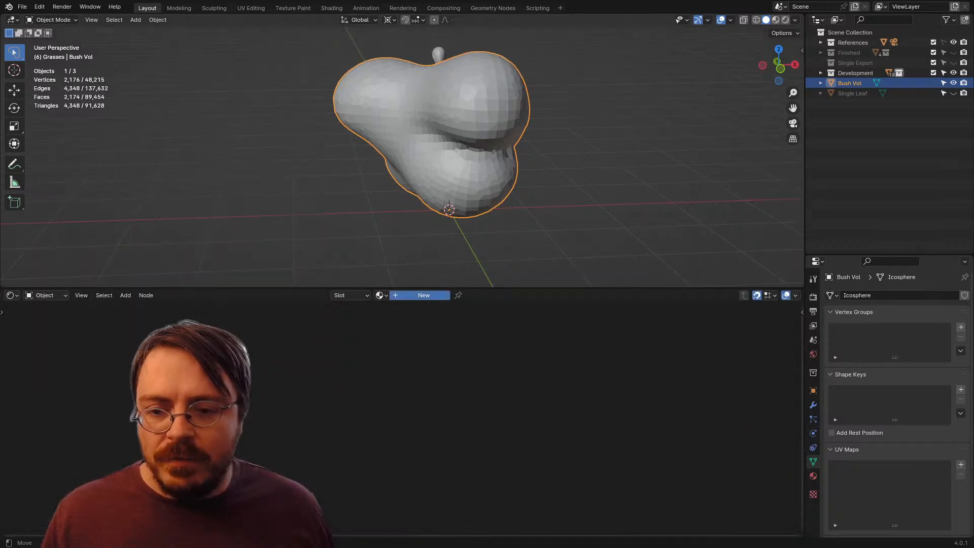
click(424, 295)
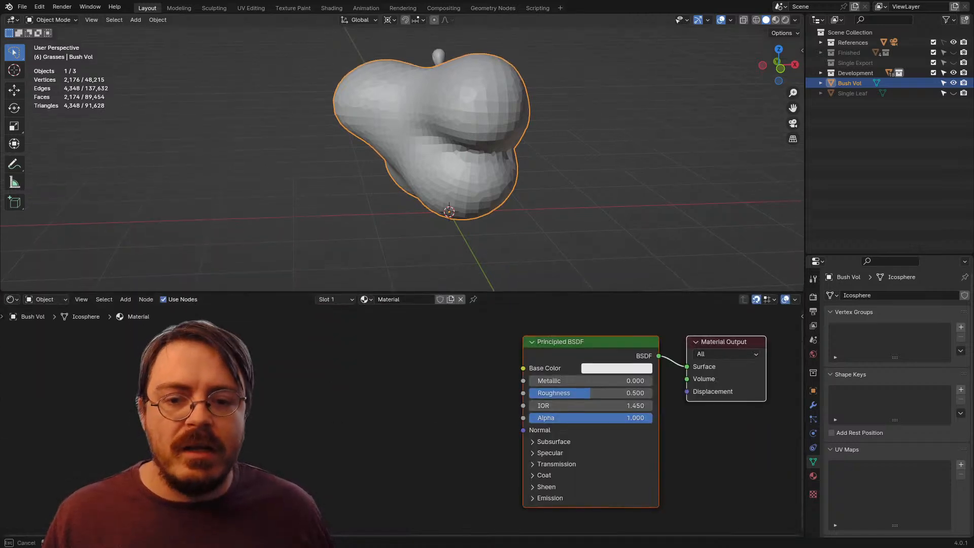
drag(472, 288, 471, 525)
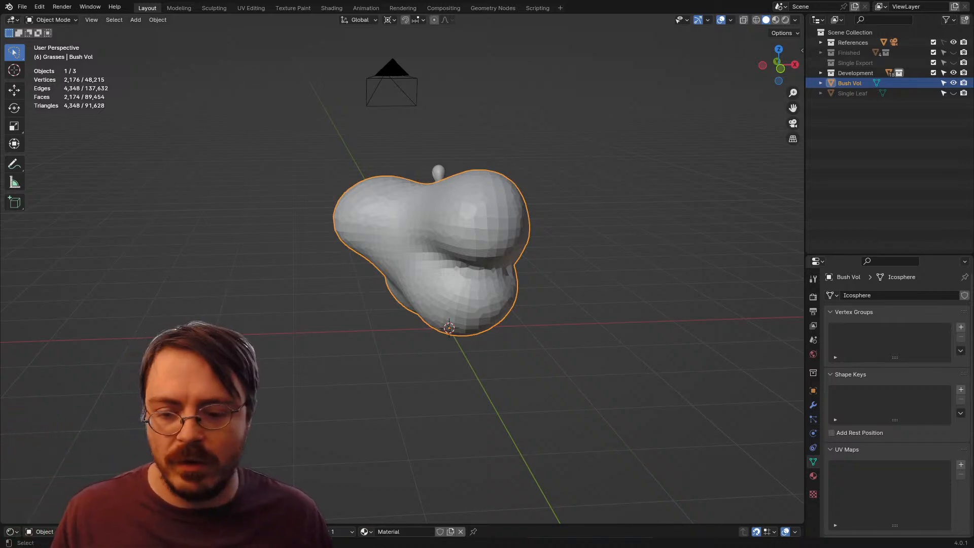
Step: Switch to Unreal Engine to view the ring of leaves in the arena, and return to Blender
key(alt+Tab)
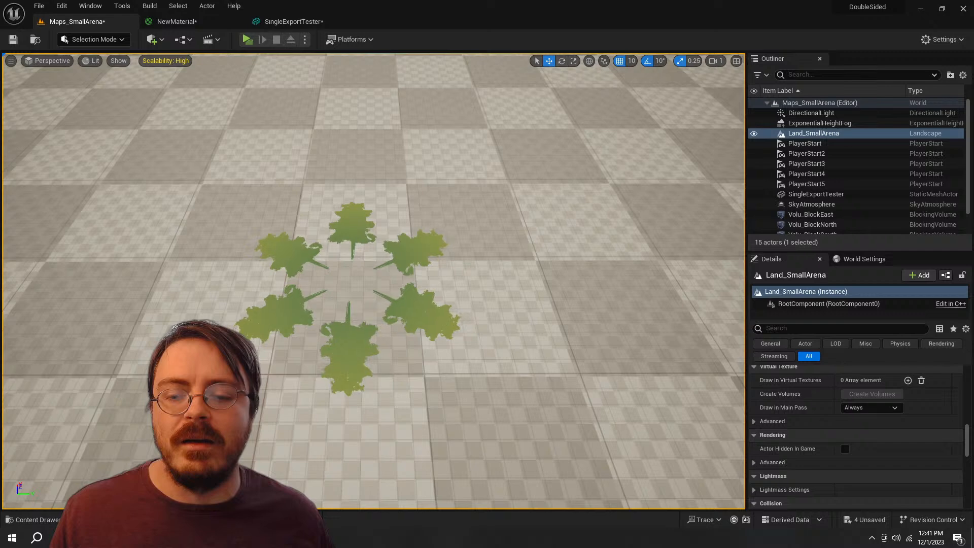
key(alt+Tab)
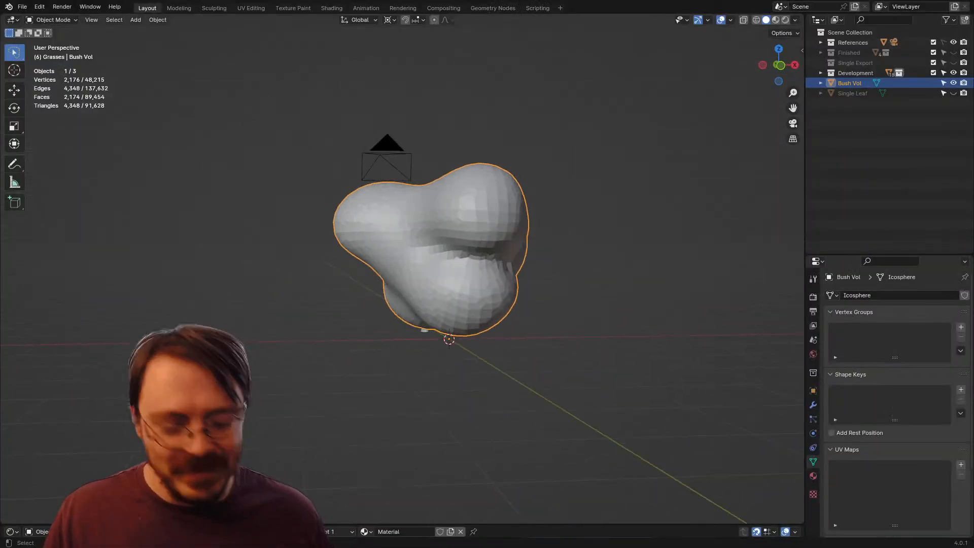
Step: Unlink the material from Bush Vol and create a new geometry node tree for it in the Geometry Node Editor
key(KP_1)
drag(457, 254, 424, 239)
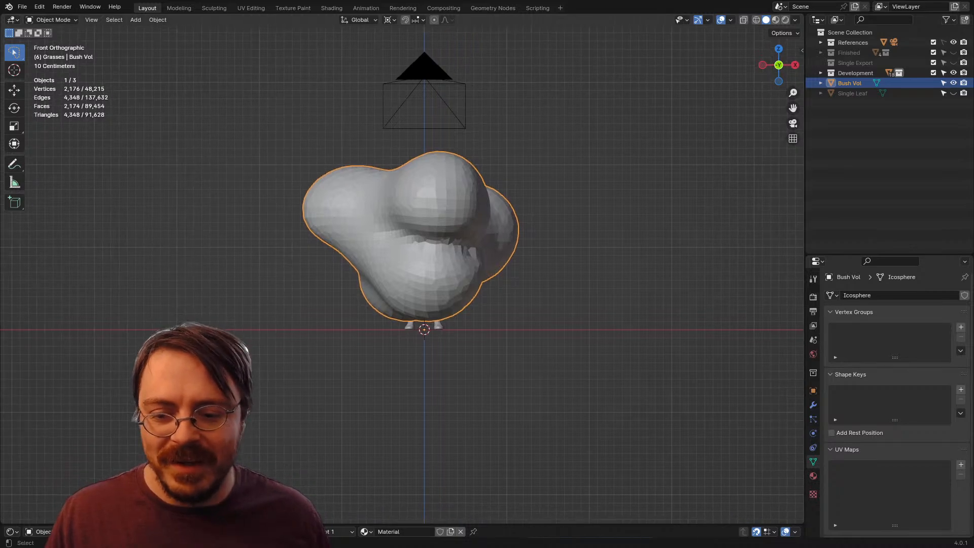
drag(457, 524, 456, 296)
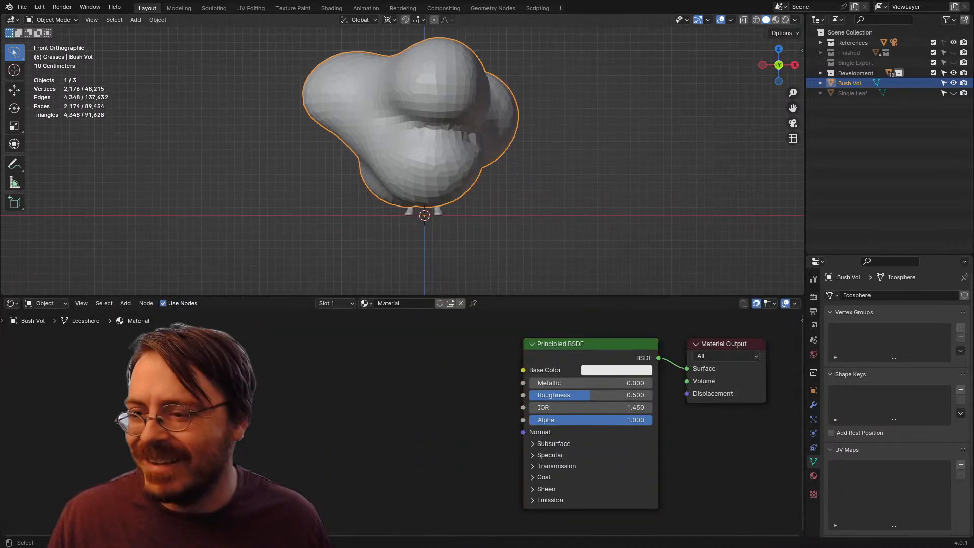
click(461, 303)
click(12, 303)
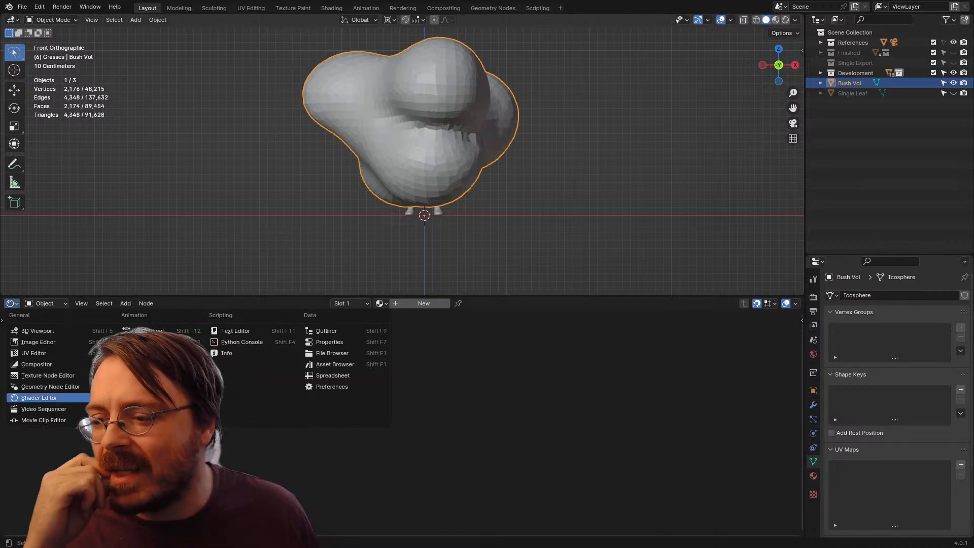
click(50, 386)
click(402, 303)
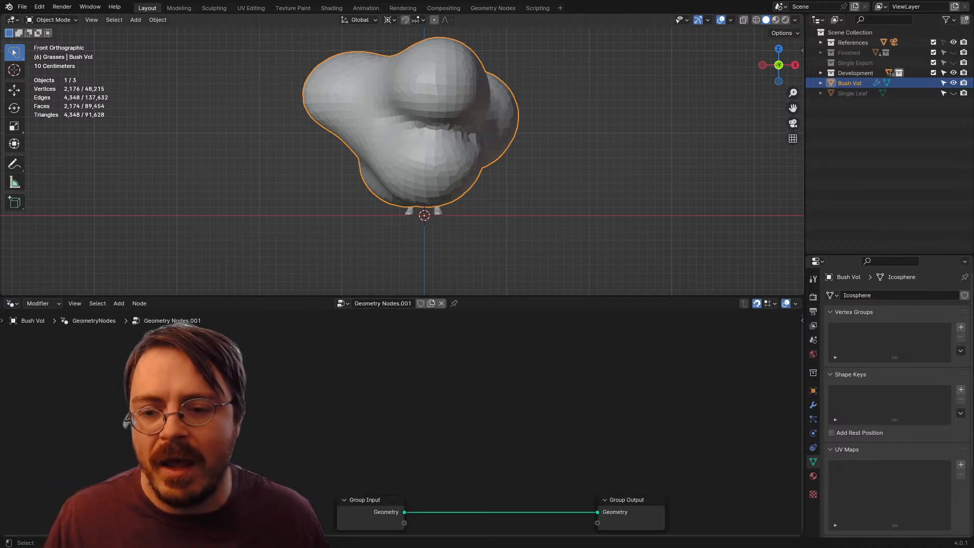
Step: Add a Distribute Points in Volume node linked from the Group Input geometry
drag(345, 376, 189, 398)
drag(285, 440, 287, 441)
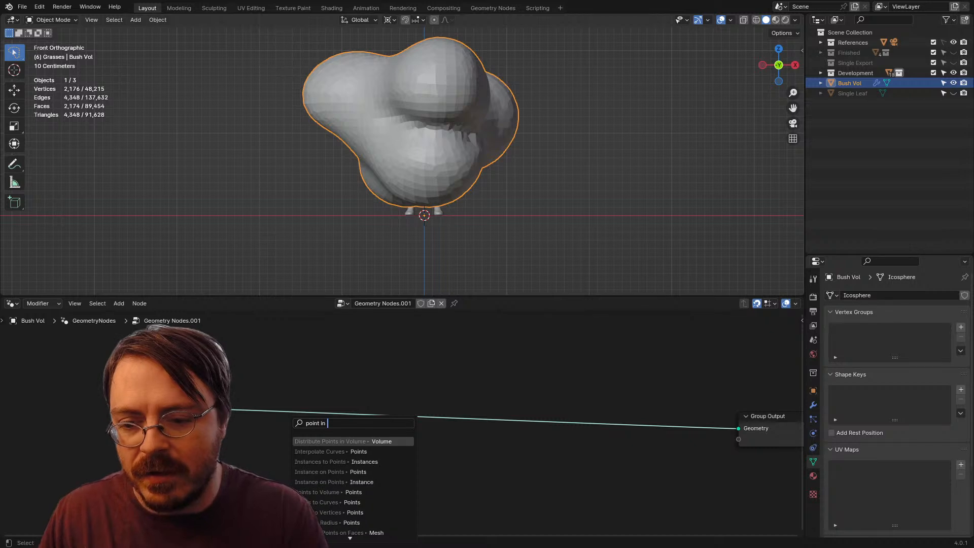
text(point in vo)
key(Return)
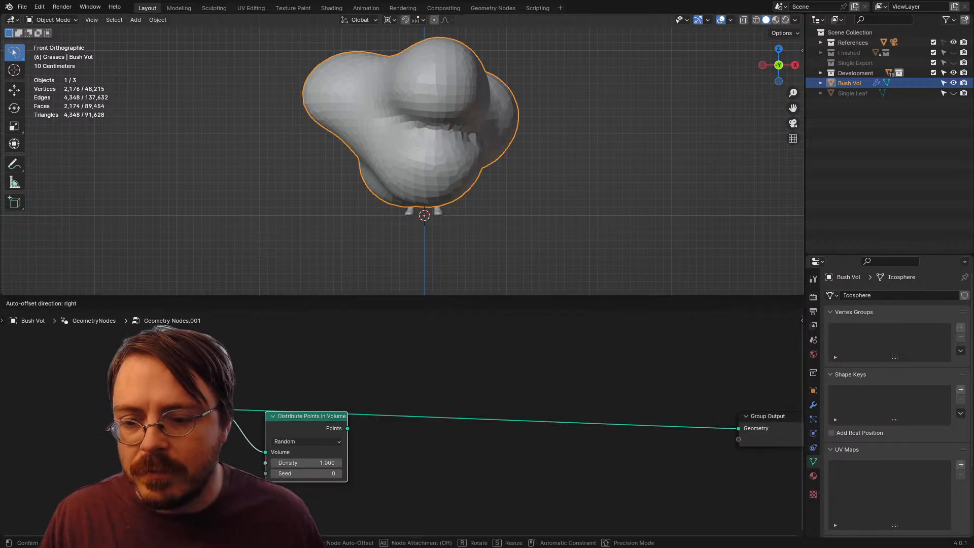
click(402, 450)
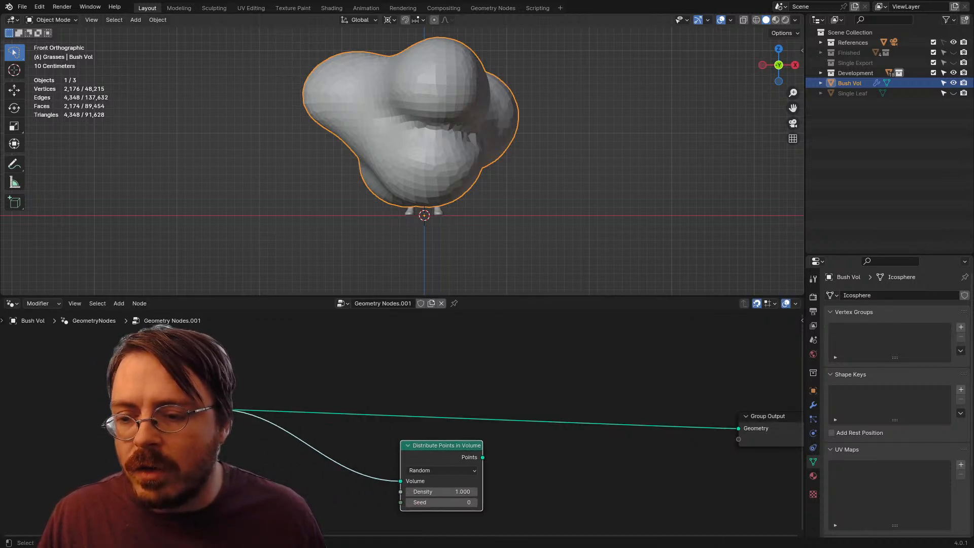
Step: Add a Mesh to Volume node fed by the Group Input geometry, before the Distribute Points in Volume node
drag(221, 409, 240, 408)
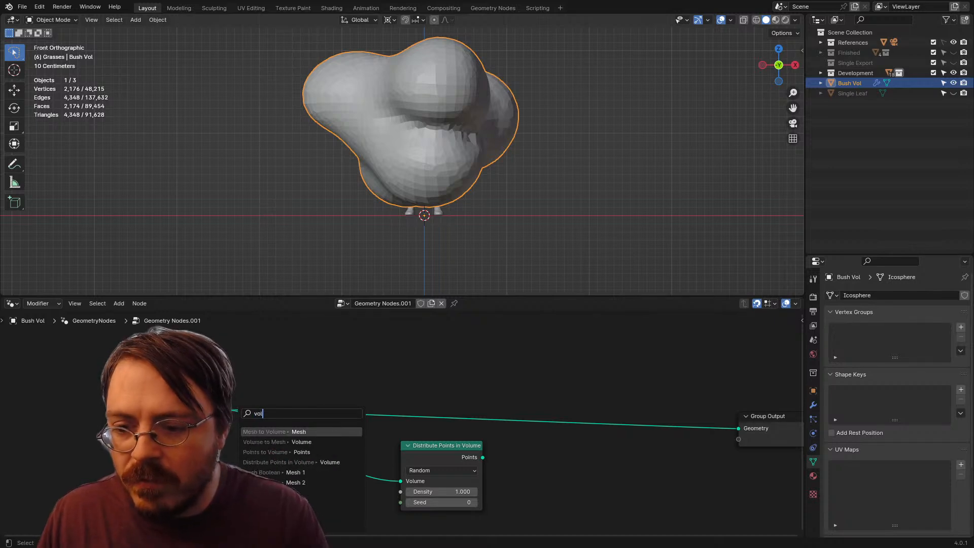
key(Return)
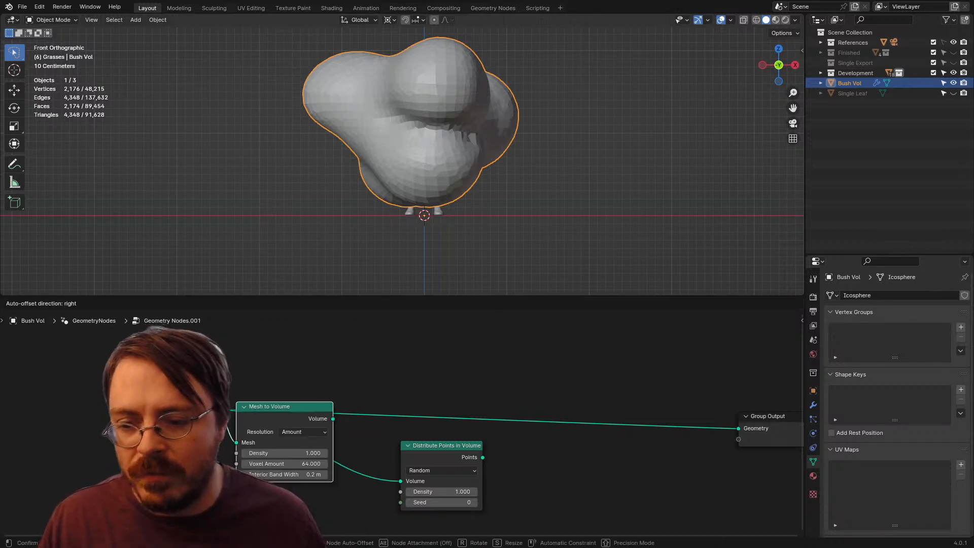
click(247, 410)
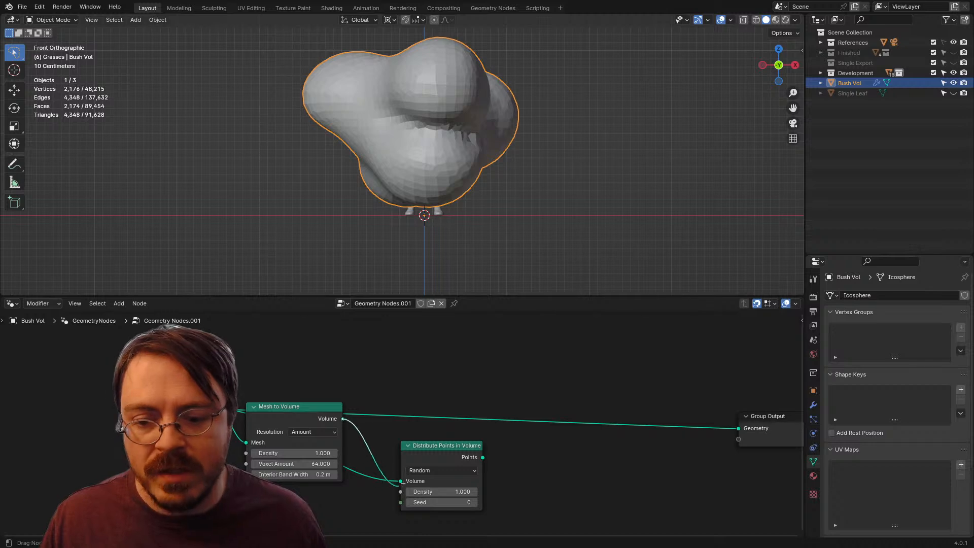
Step: Add an Instance on Points node fed by the points of Distribute Points in Volume
drag(441, 445, 505, 423)
text(instA)
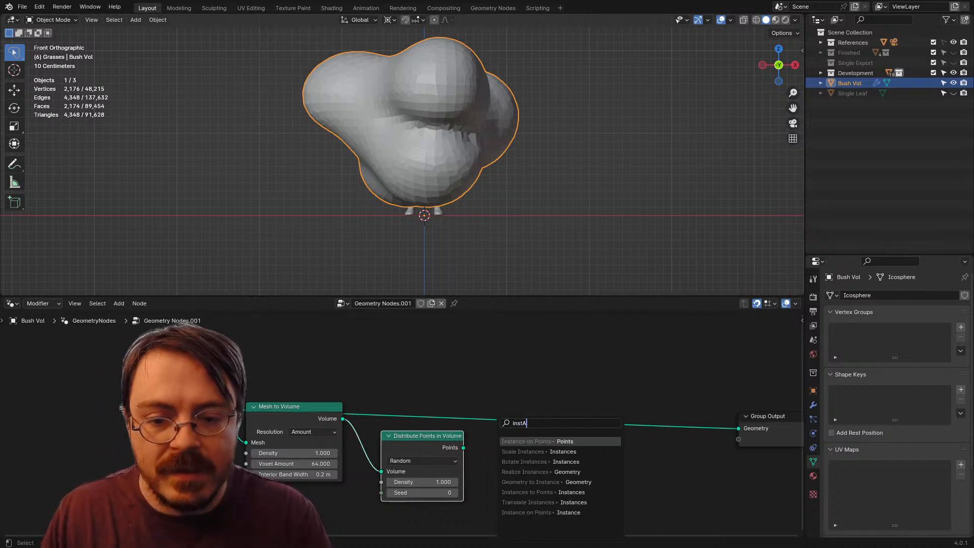
key(Return)
click(499, 422)
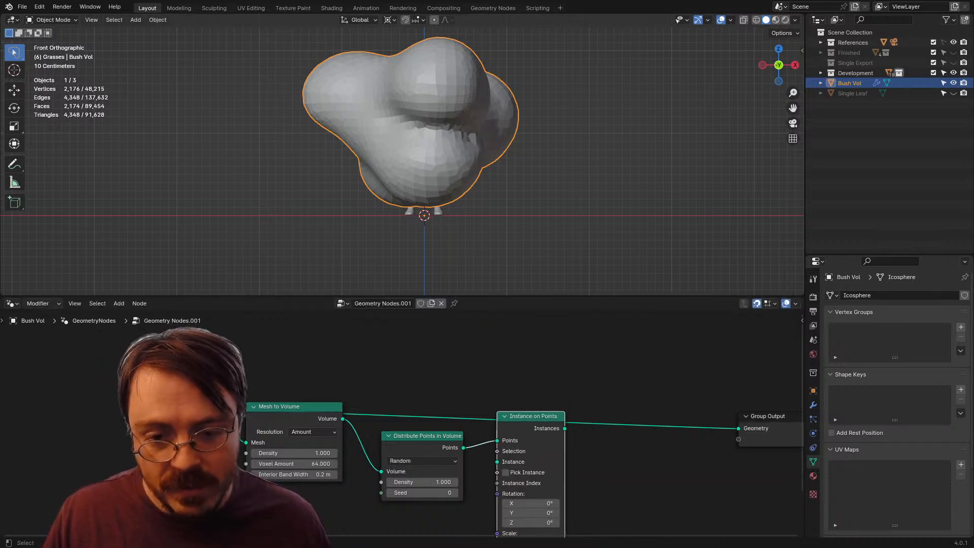
Step: Add a Realize Instances node after Instance on Points and link its geometry to the Group Output
drag(565, 428, 596, 423)
text(RALIZE)
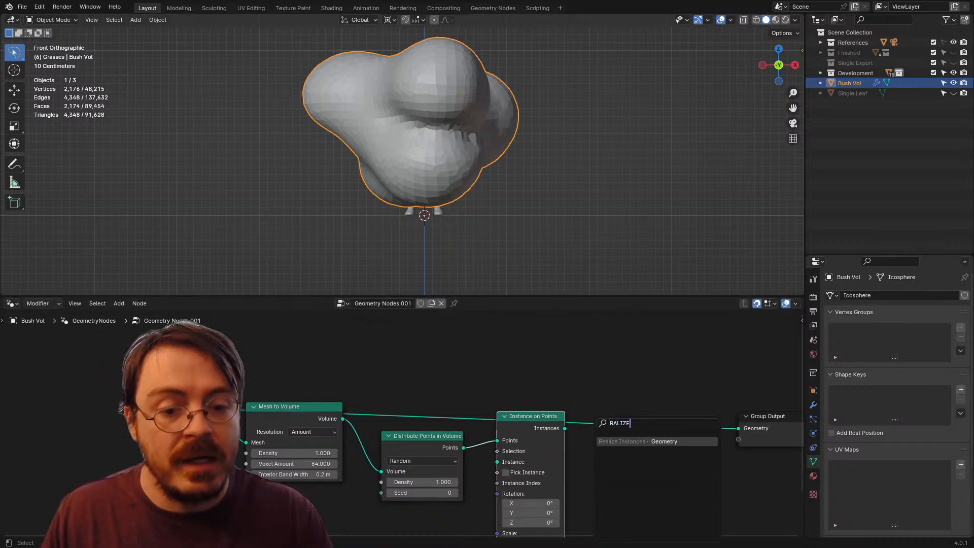
key(Return)
click(596, 430)
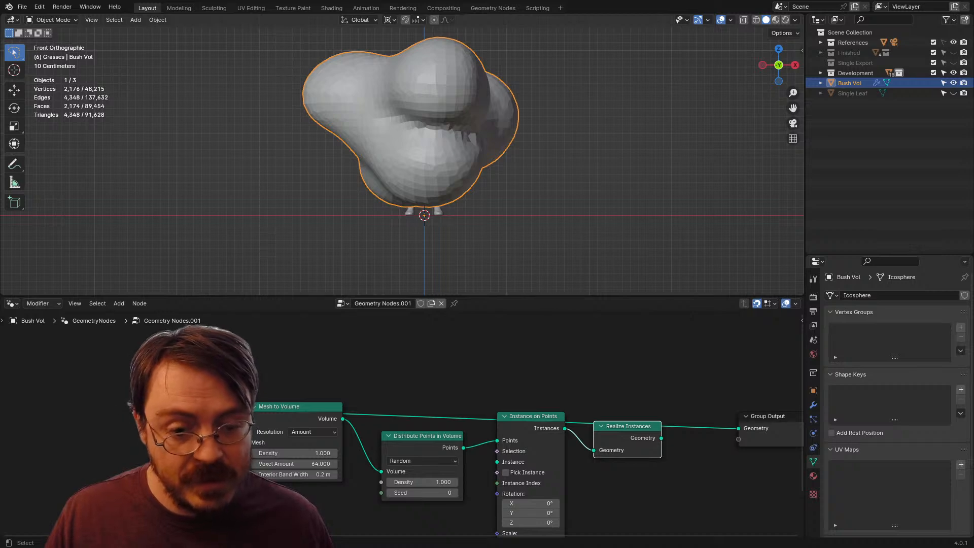
drag(661, 437, 738, 428)
drag(659, 472, 702, 387)
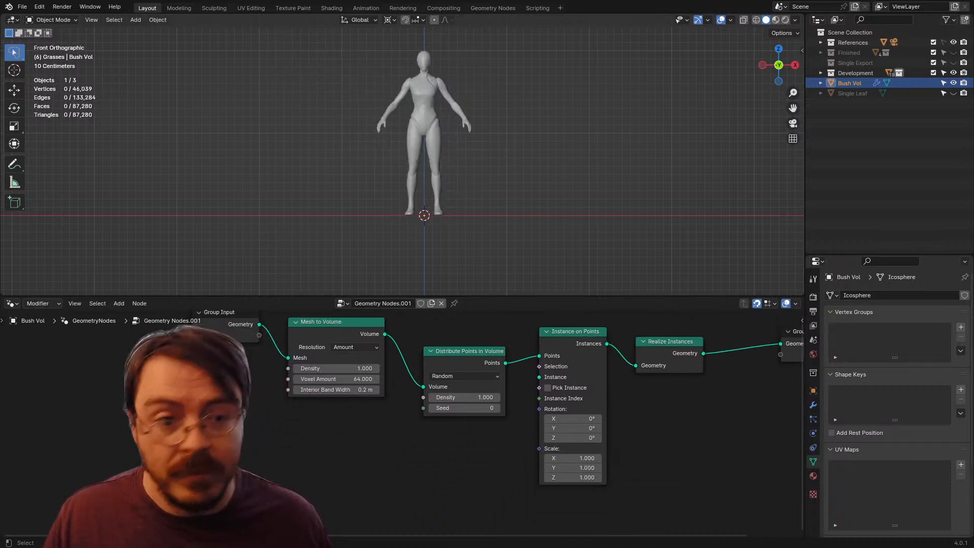
Step: Bring Single Leaf into the node tree as an Object Info node and link its geometry to the Instance input of Instance on Points
click(528, 173)
drag(852, 94, 410, 407)
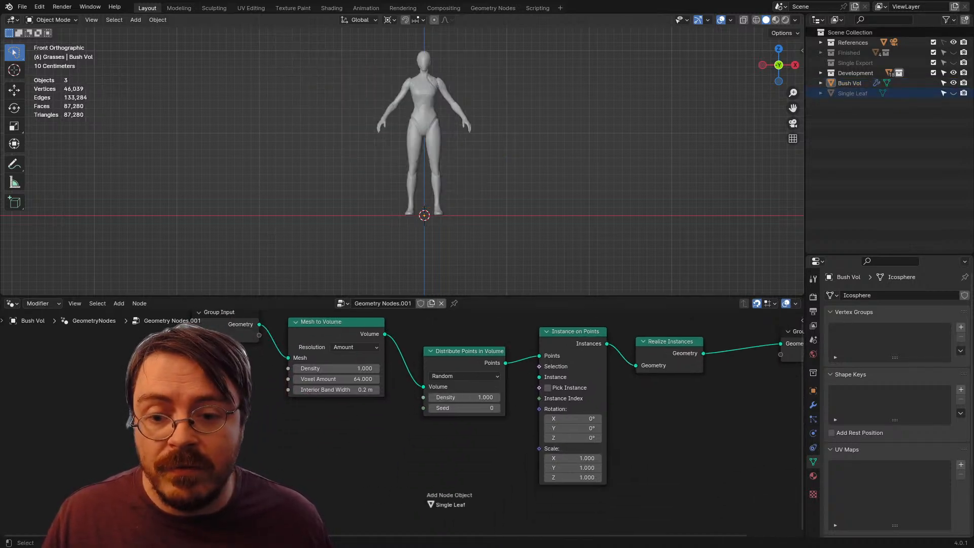
mouse_move(442, 452)
mouse_down()
mouse_move(400, 470)
mouse_move(455, 447)
mouse_up()
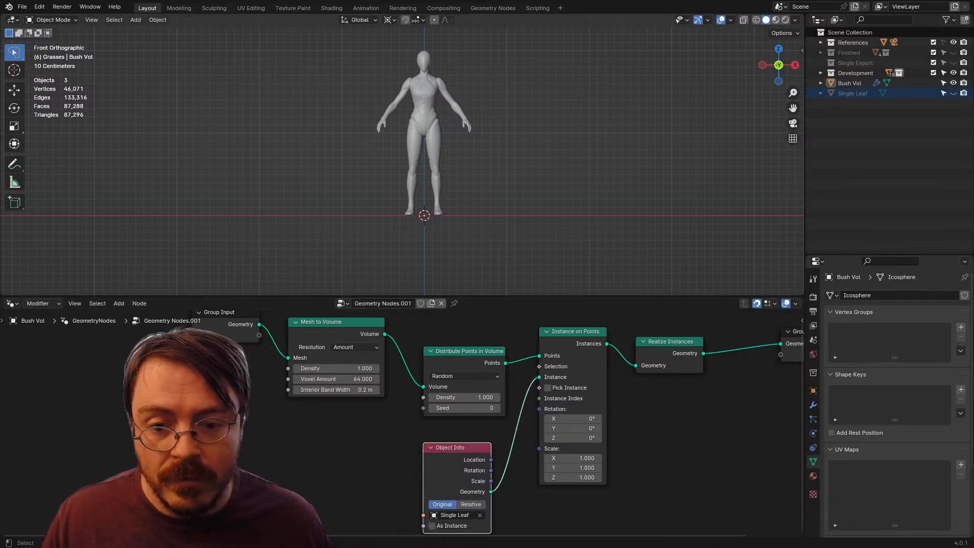
drag(446, 152, 527, 165)
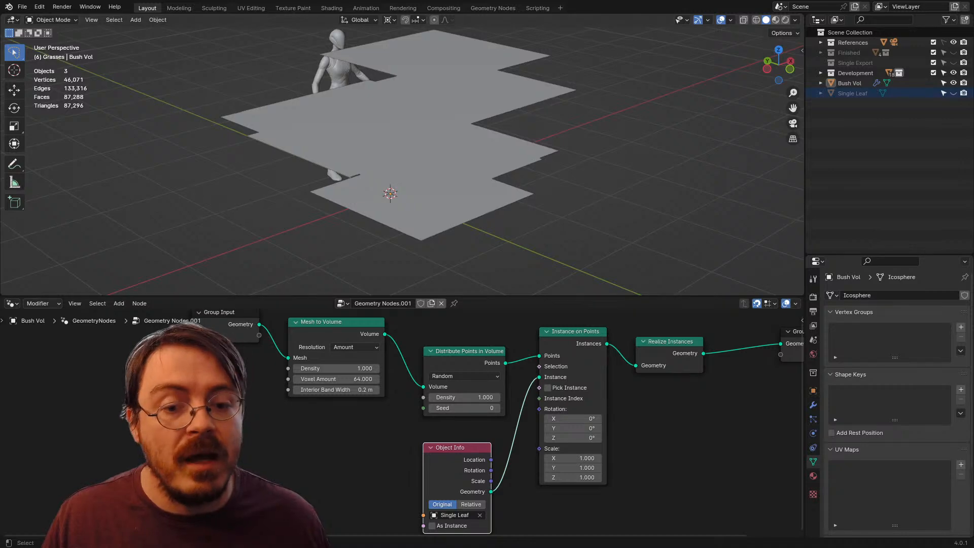
drag(453, 449, 454, 429)
Step: Switch the 3D viewport to Material Preview shading to show the leaf cards with their cut-out texture
key(z)
click(493, 226)
mouse_move(494, 213)
mouse_down()
mouse_move(489, 244)
mouse_move(489, 200)
mouse_up()
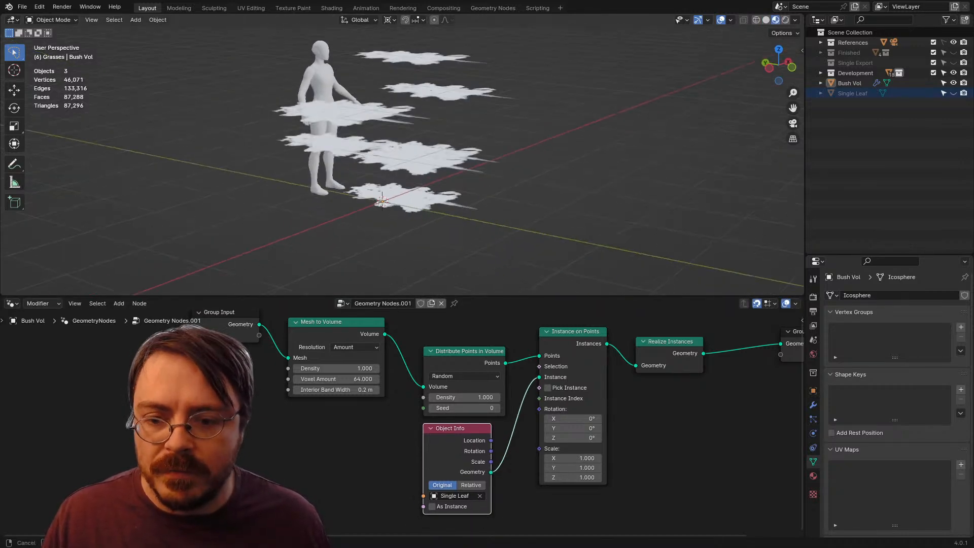
Step: Set the Instance on Points scale to 0.1 on X, Y and Z
drag(512, 431, 456, 433)
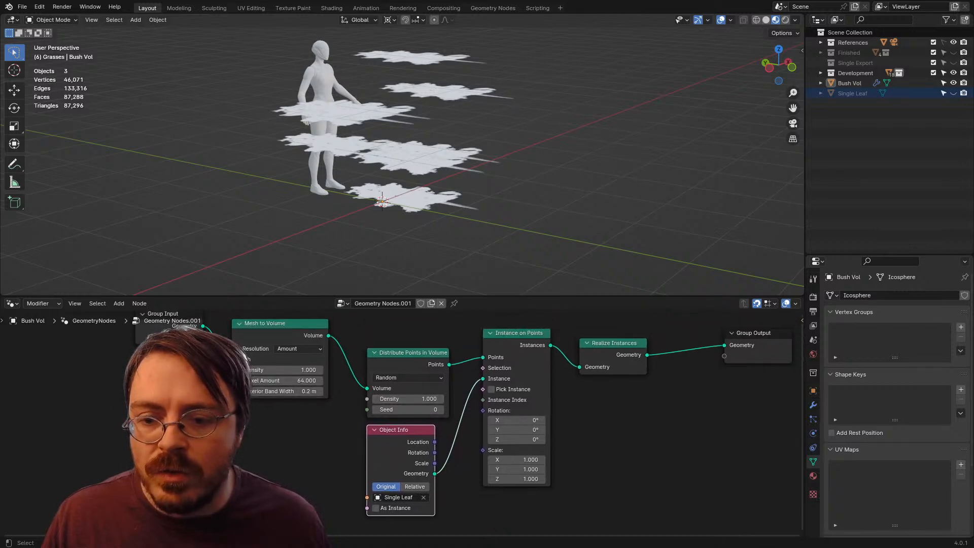
drag(520, 452, 416, 487)
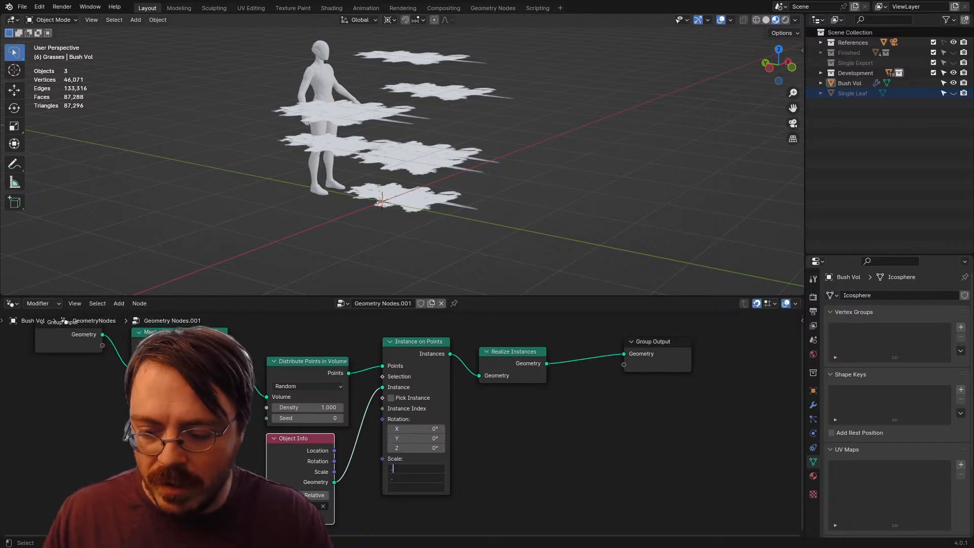
text(.1)
key(Return)
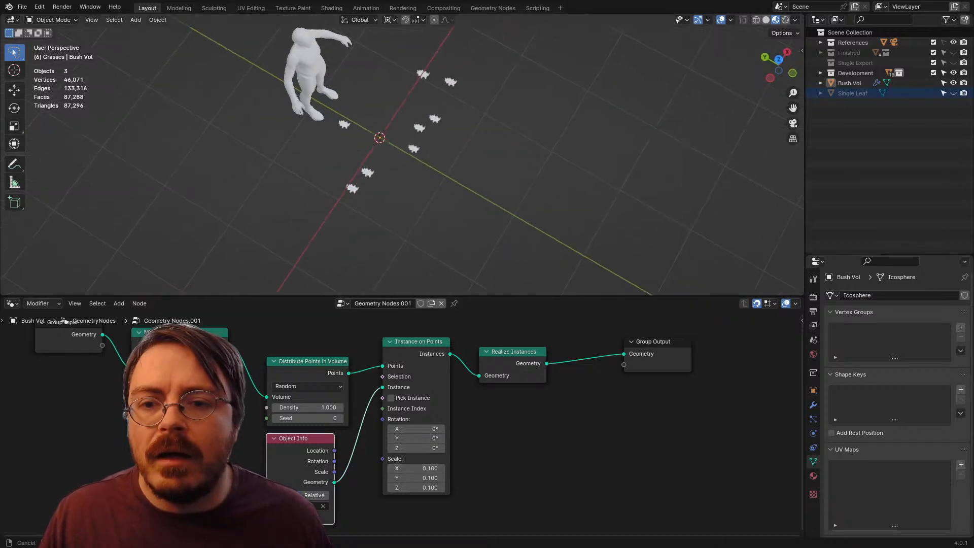
Step: Raise the density of the Mesh to Volume node to fill the bush volume with many more leaves
drag(400, 162, 405, 163)
drag(179, 378, 234, 378)
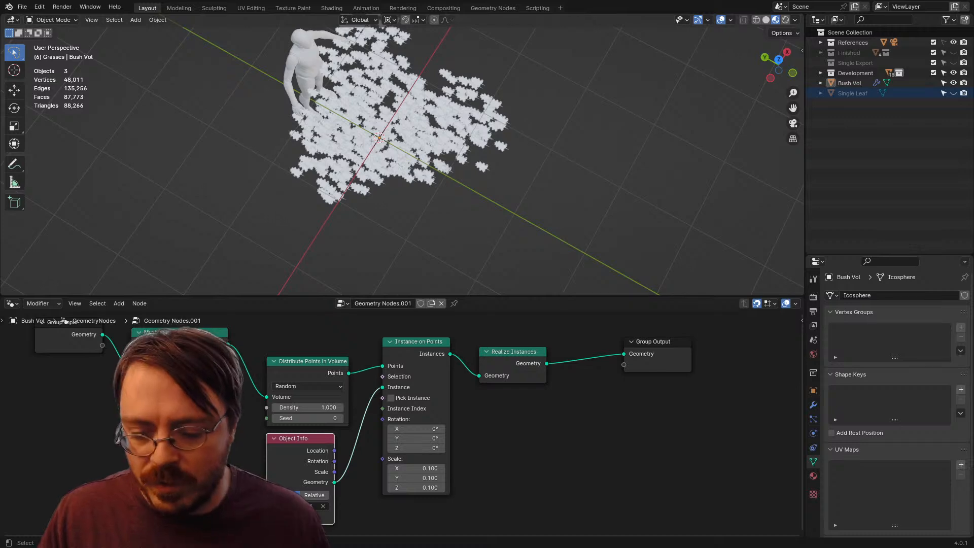
key(Return)
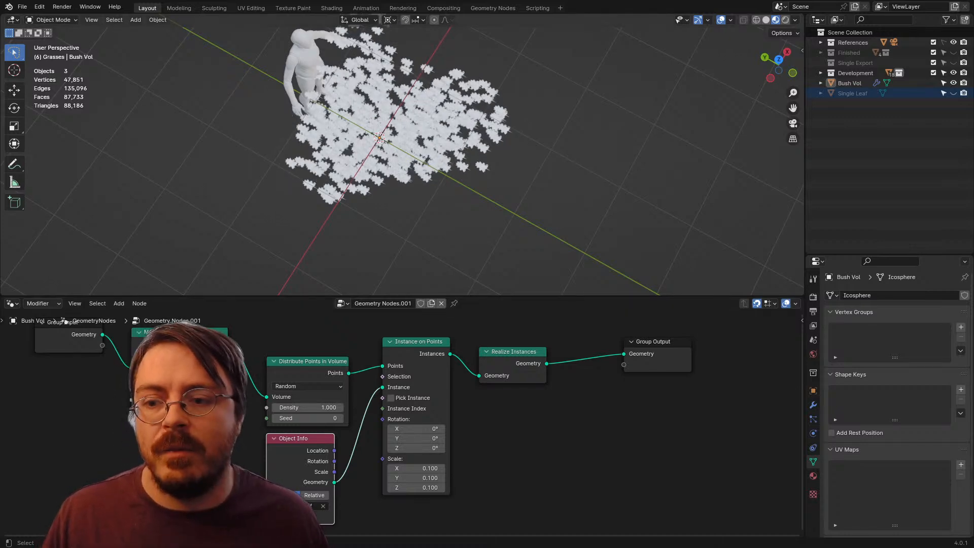
Step: Examine the scattered leaves, then show only Single Leaf in Edit Mode and inspect its vertex normals
drag(406, 203, 410, 160)
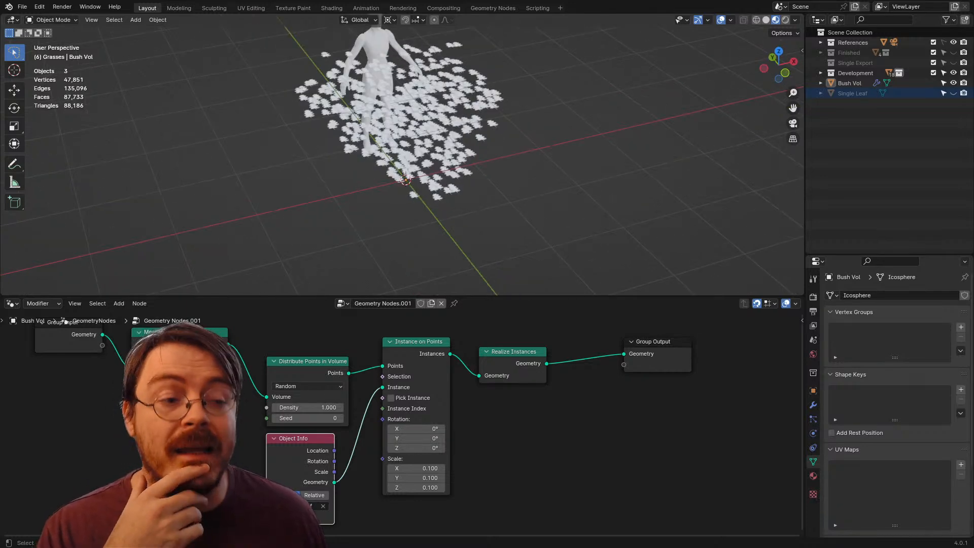
mouse_move(406, 193)
mouse_down()
mouse_move(393, 160)
mouse_move(376, 154)
mouse_move(377, 142)
mouse_move(393, 187)
mouse_up()
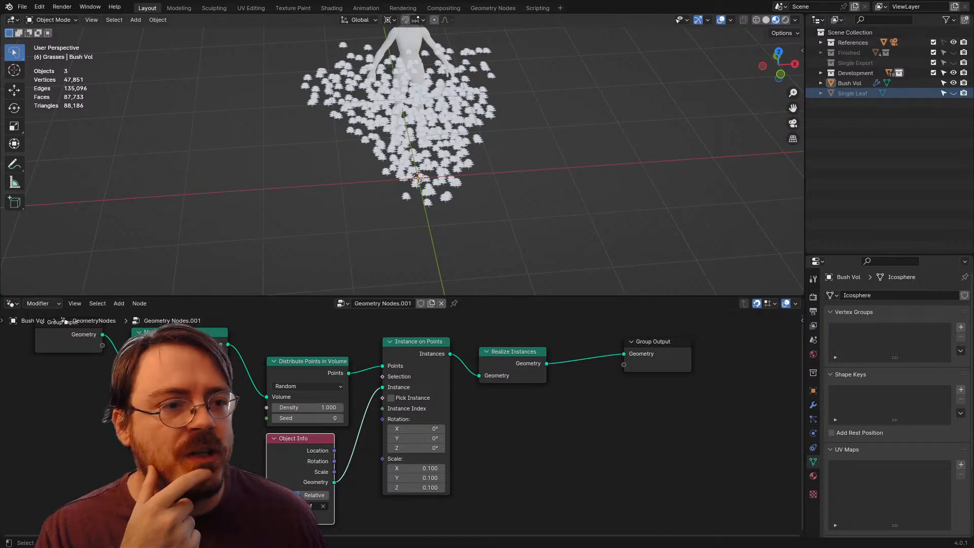
click(952, 92)
click(953, 83)
click(419, 176)
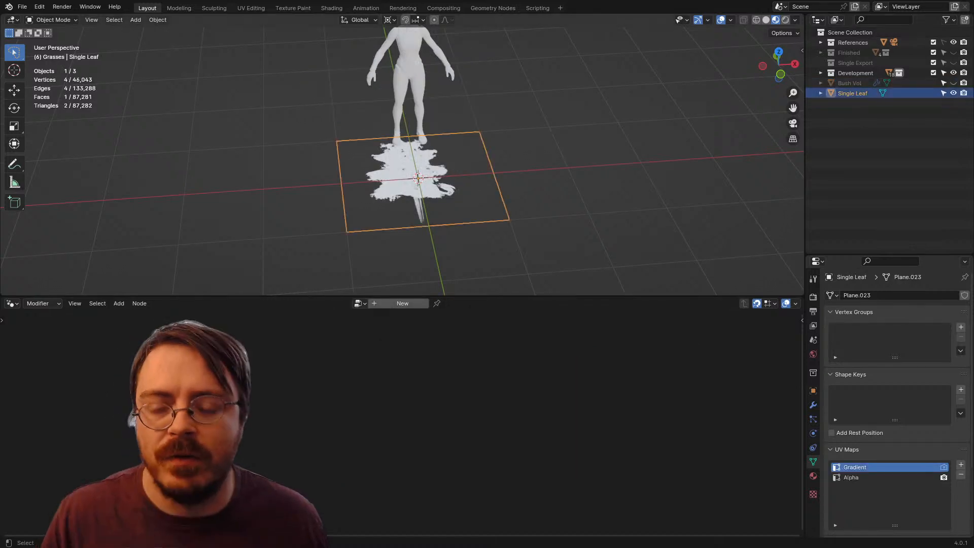
key(ctrl+Tab)
click(501, 179)
drag(501, 179, 412, 147)
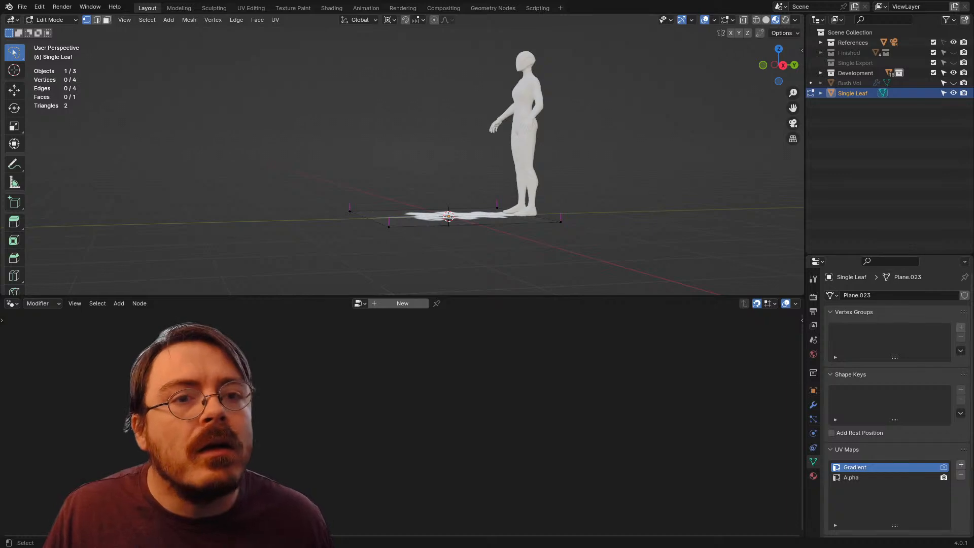
click(730, 19)
drag(507, 152, 634, 141)
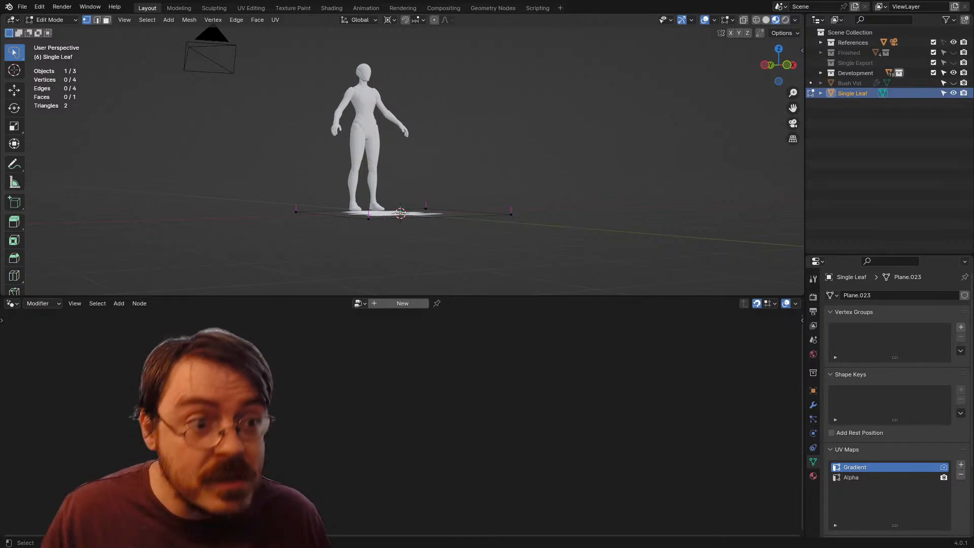
Step: Hide Single Leaf, show Bush Vol again and make it the active object in Object Mode
click(952, 93)
click(953, 83)
drag(533, 137, 515, 170)
click(849, 84)
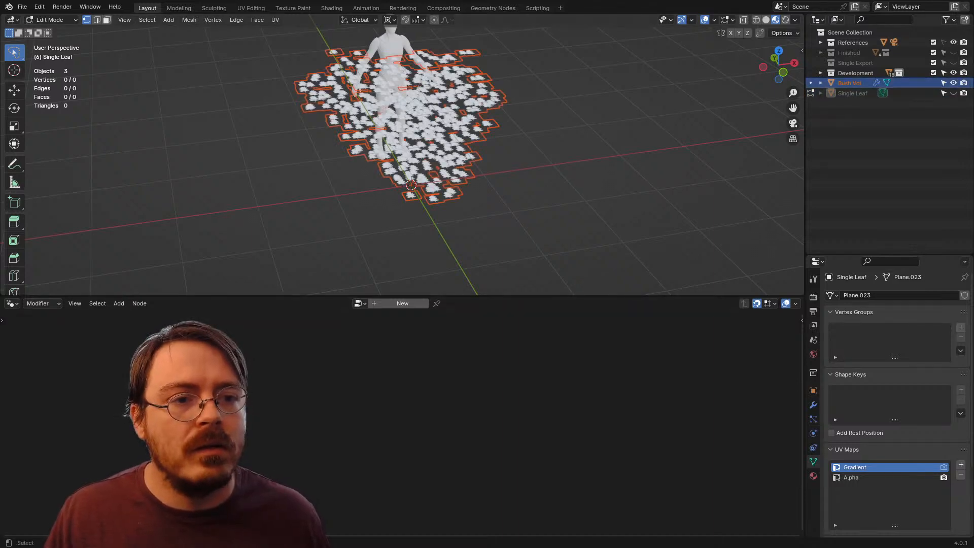
click(857, 113)
click(850, 83)
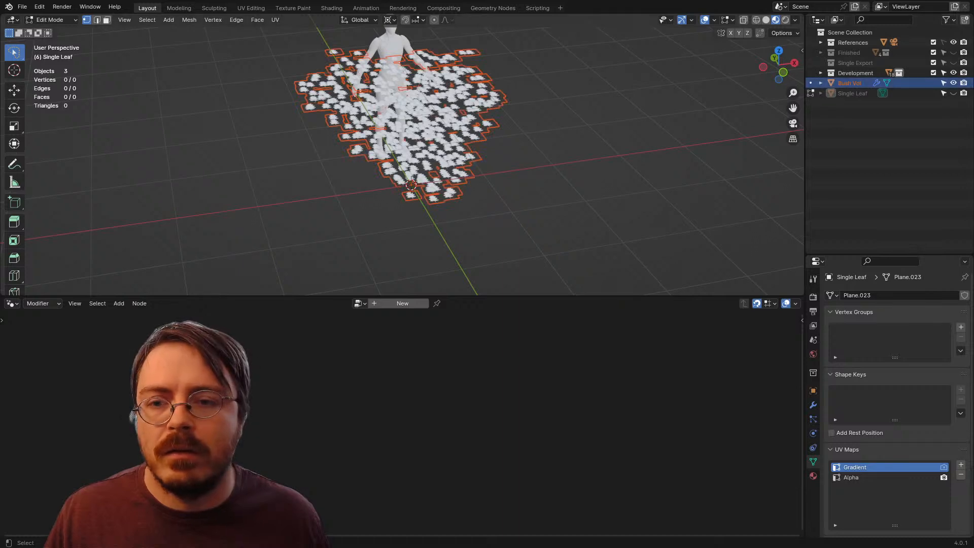
key(Tab)
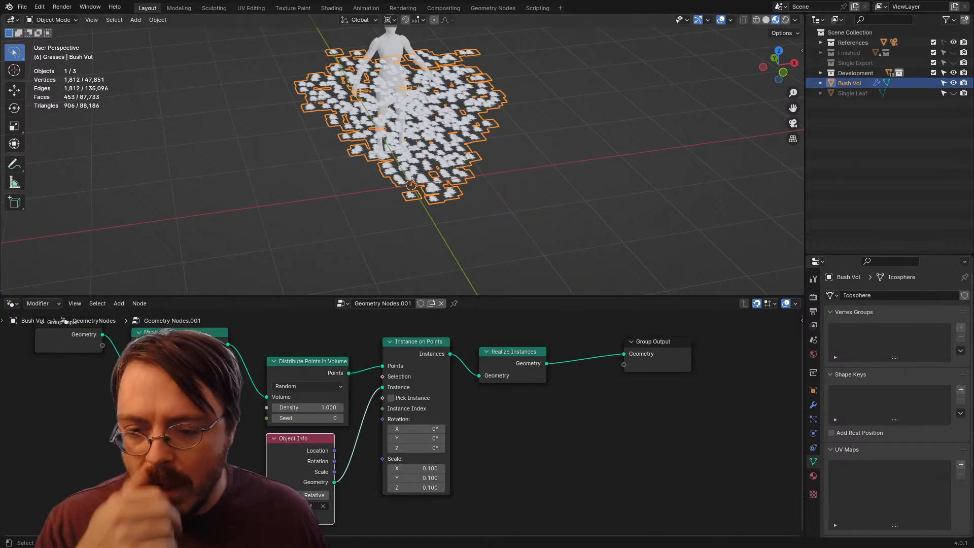
Step: Shift the Instance on Points, Realize Instances and Group Output nodes away from the input nodes to free up space
drag(406, 431, 494, 394)
drag(558, 395, 492, 435)
drag(739, 330, 431, 404)
key(g)
click(528, 433)
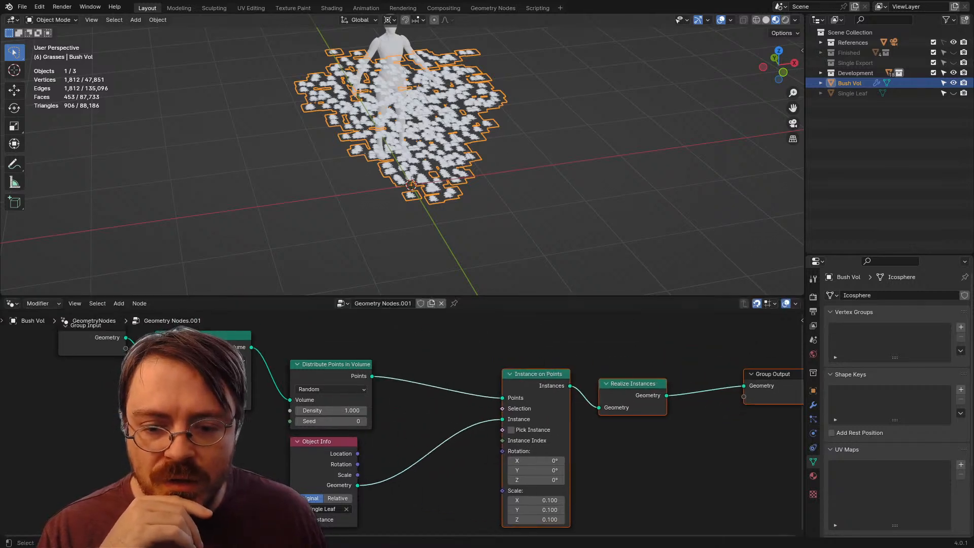
Step: Add a Random Value node below the leaf's Object Info node and set its data type to Vector
drag(487, 487, 517, 357)
click(426, 439)
key(shift+a)
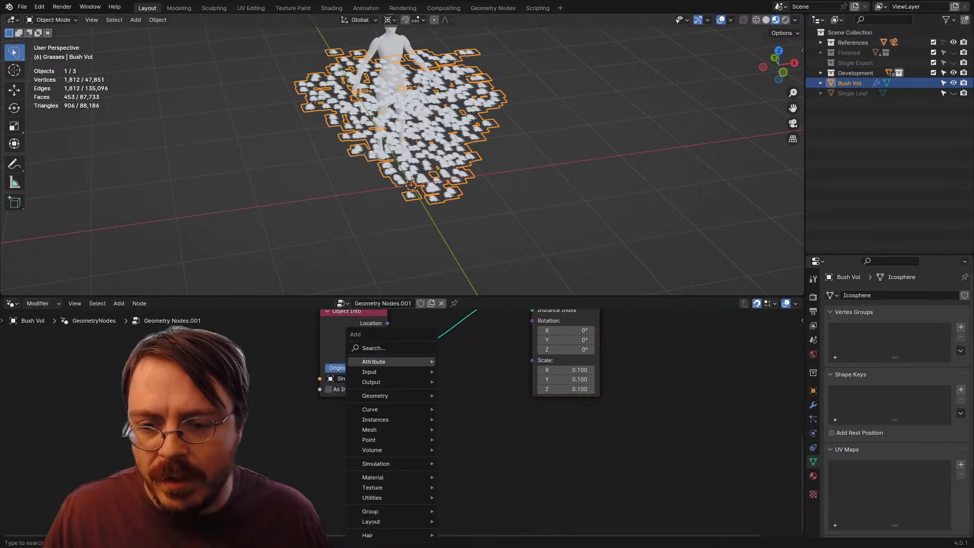
click(398, 348)
text(RANDOM)
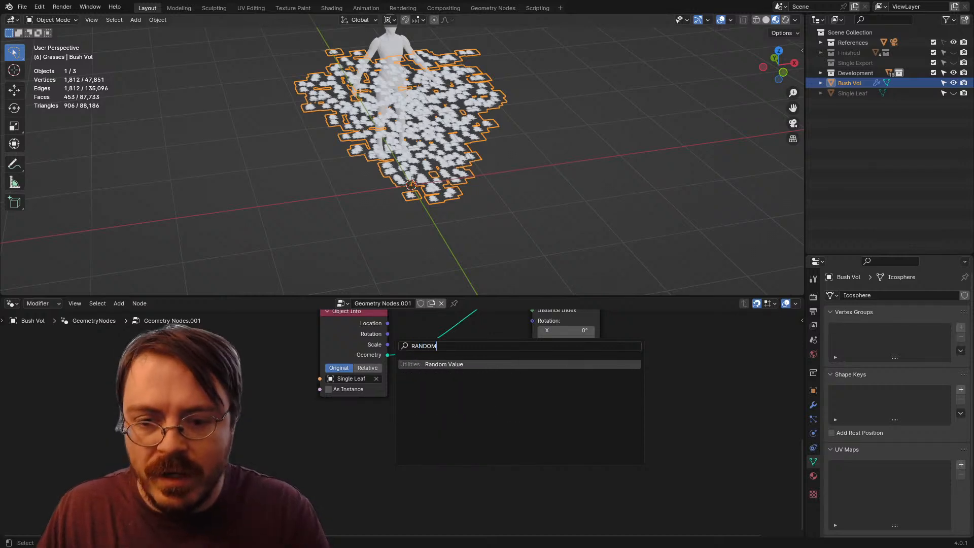
key(Return)
click(469, 421)
click(469, 414)
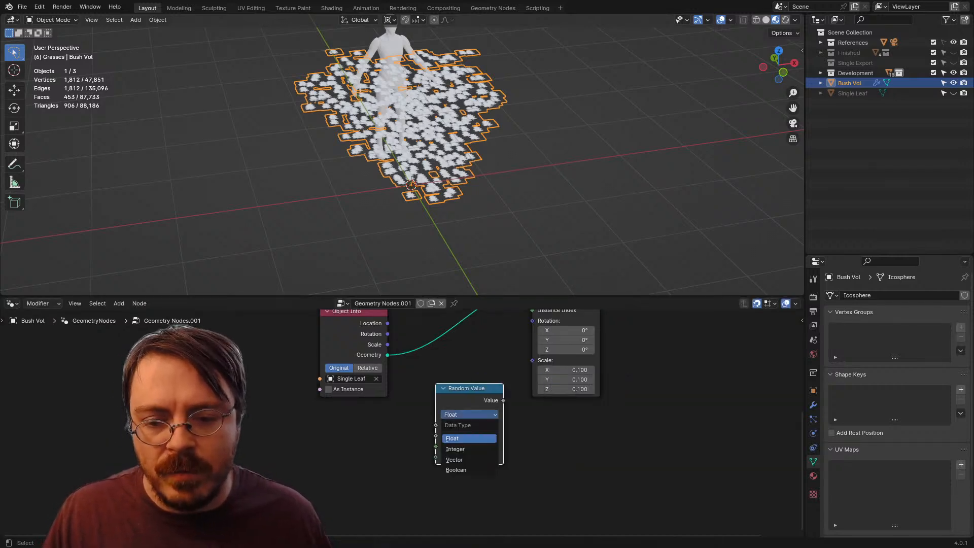
click(469, 459)
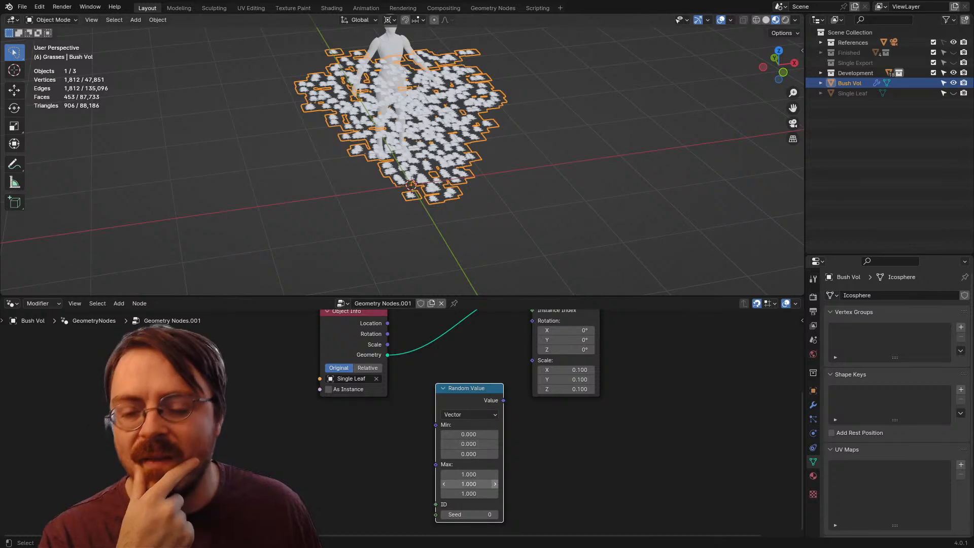
Step: Try to set all three Max components of the Random Value node to 2*PI
drag(469, 474, 469, 492)
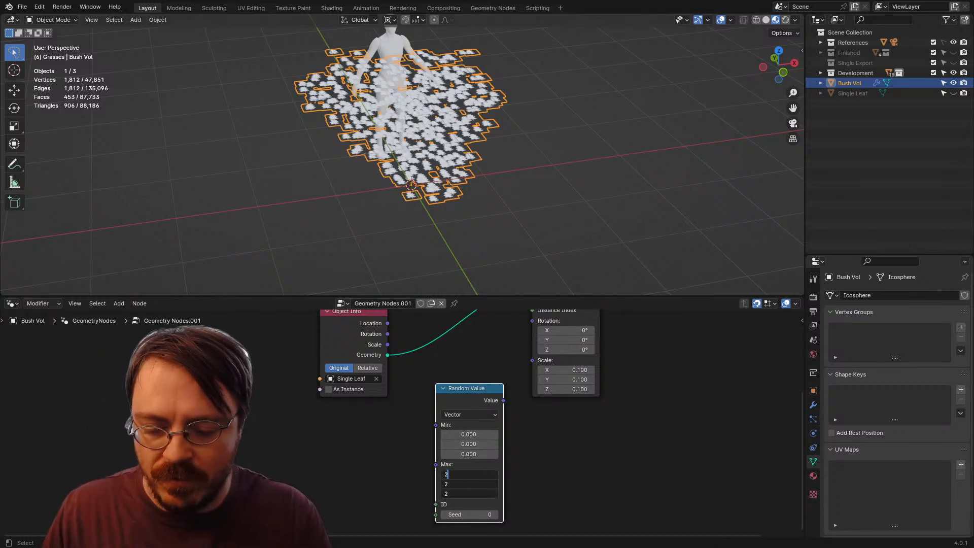
text(*PI)
key(Return)
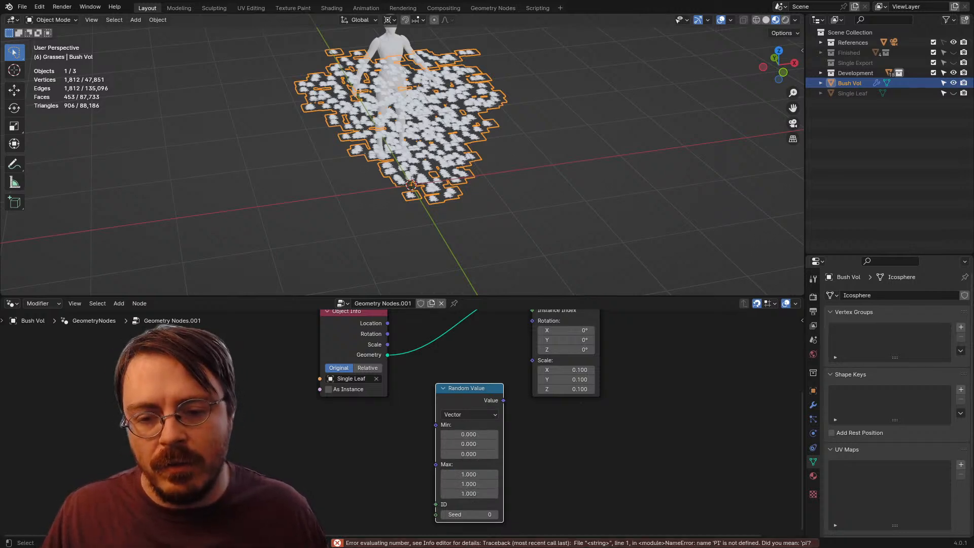
Step: Link the Random Value output to the Rotation input of Instance on Points and reposition the Random Value node
mouse_move(503, 400)
mouse_down()
mouse_move(532, 319)
mouse_move(513, 388)
mouse_up()
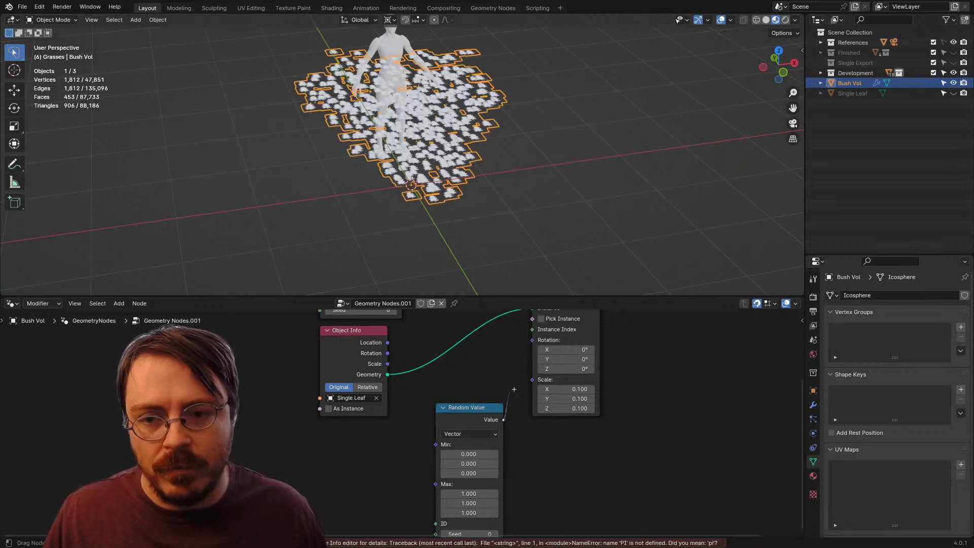
drag(532, 340, 532, 339)
drag(512, 395, 442, 370)
Step: Try once more to enter 2*PI for the X, Y and Z Max of the Random Value node
drag(443, 455, 444, 474)
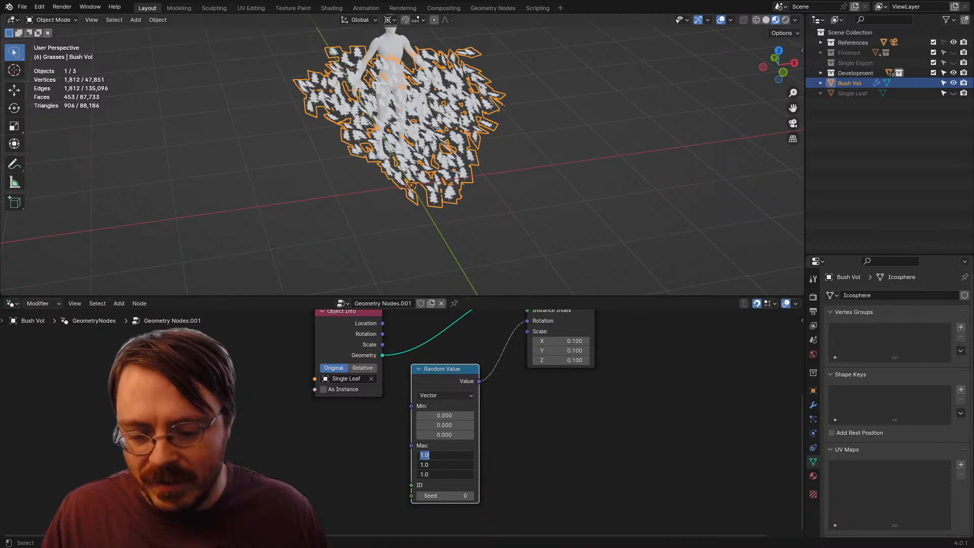
text(2*PI)
key(Return)
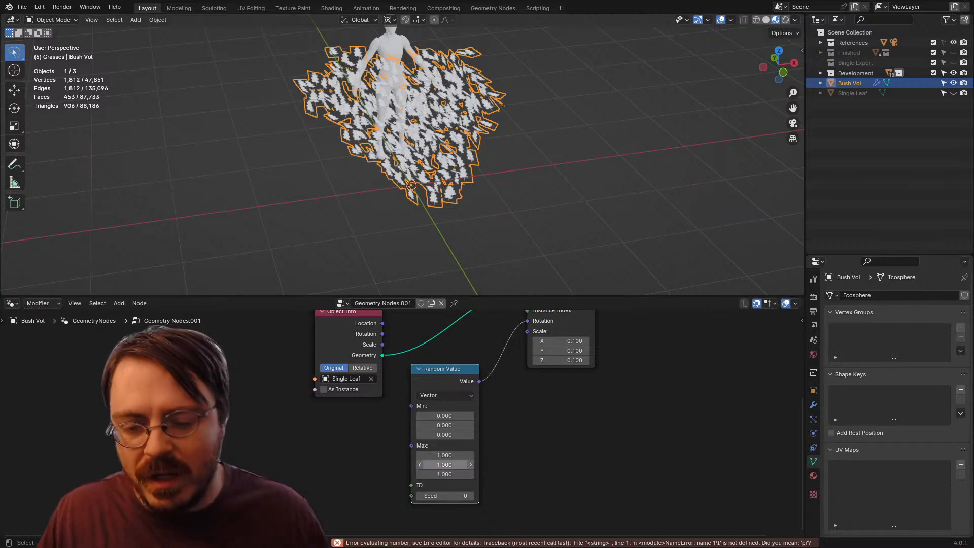
Step: Try to enter 2*PI as the Random Value node's first Max component, with the constant in capitals
click(522, 431)
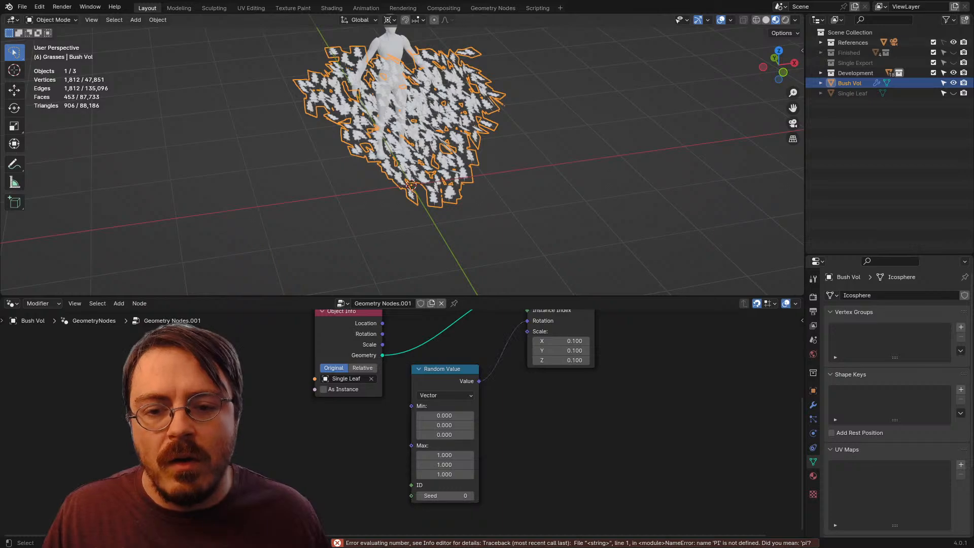
drag(522, 431, 506, 473)
drag(456, 168, 449, 144)
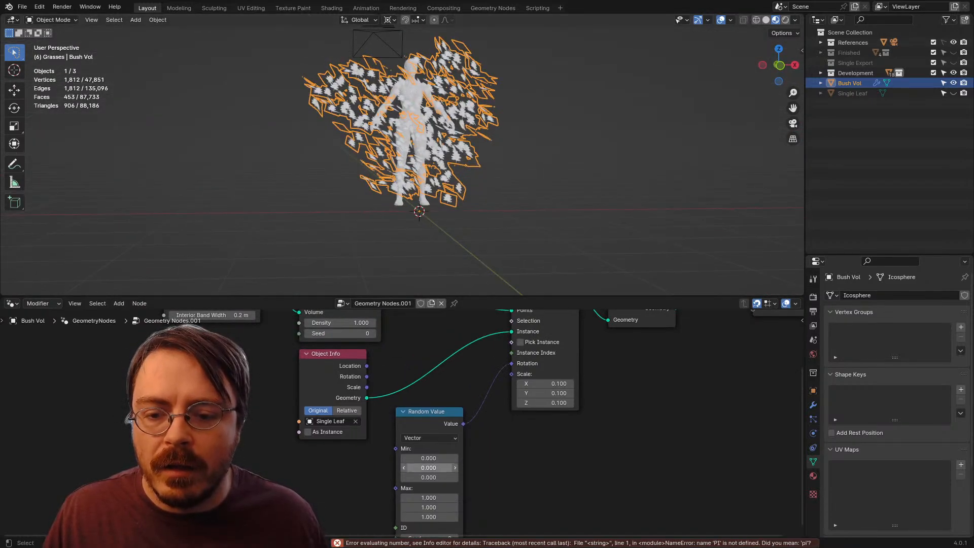
drag(429, 498, 428, 517)
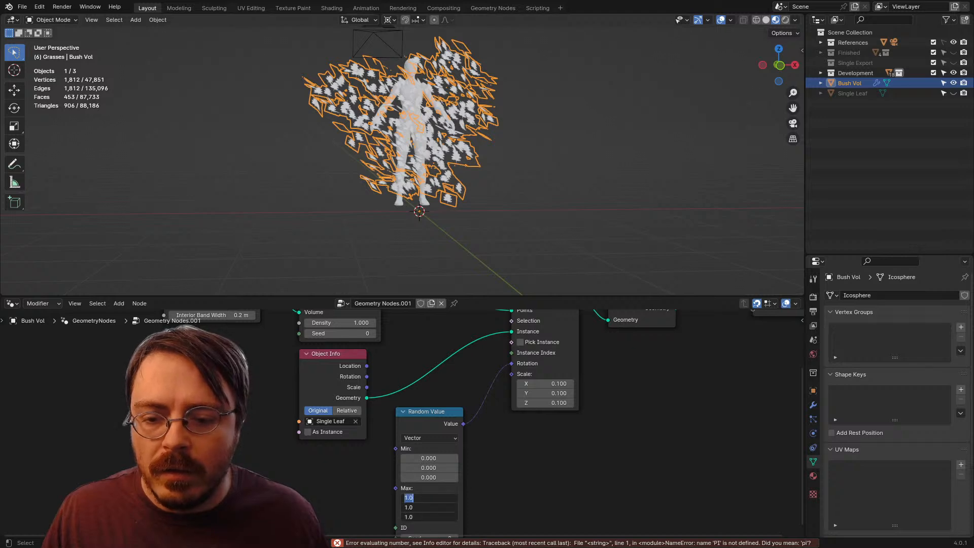
click(429, 498)
key(Escape)
click(429, 498)
text(2)
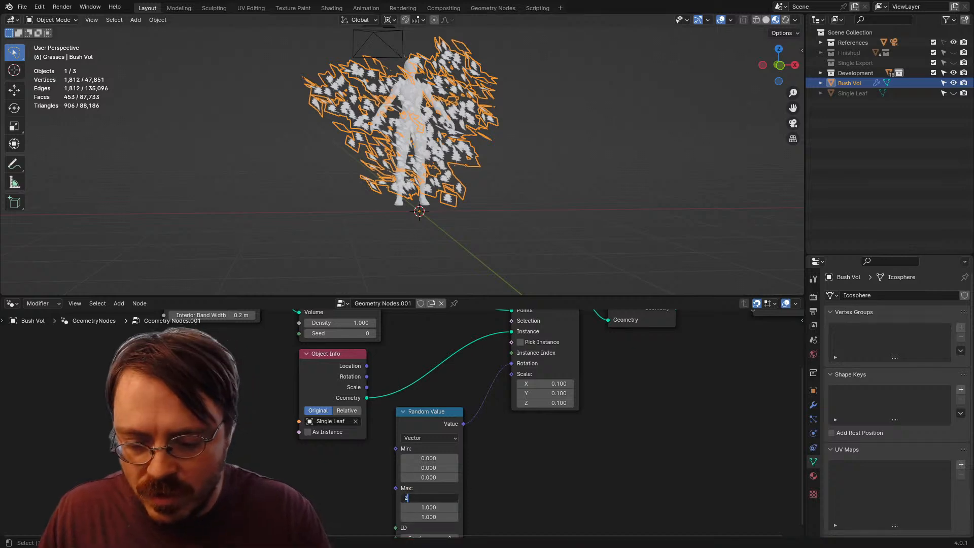
text(*PI)
key(Return)
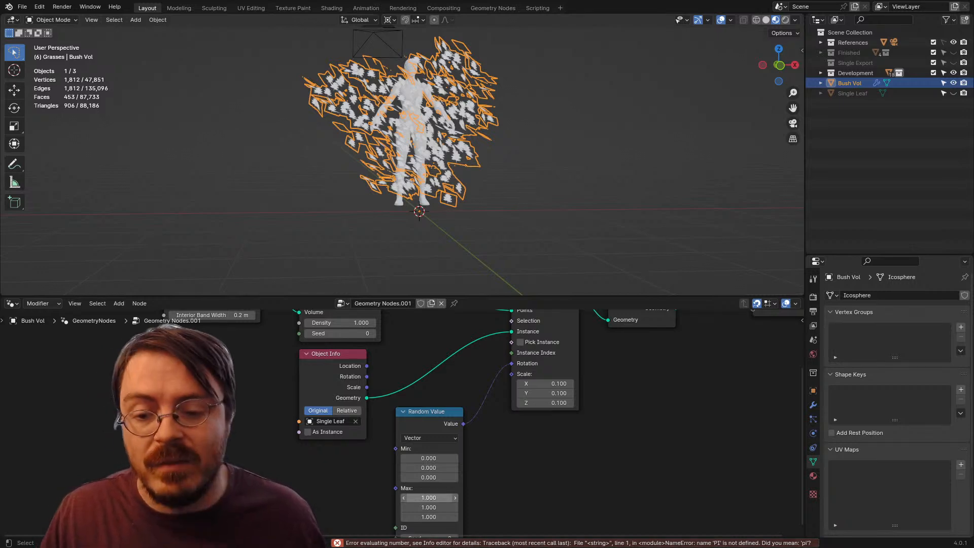
Step: Set the Random Value node's Max X to 2*pi and copy that value to its Y and Z components
click(429, 498)
text(2)
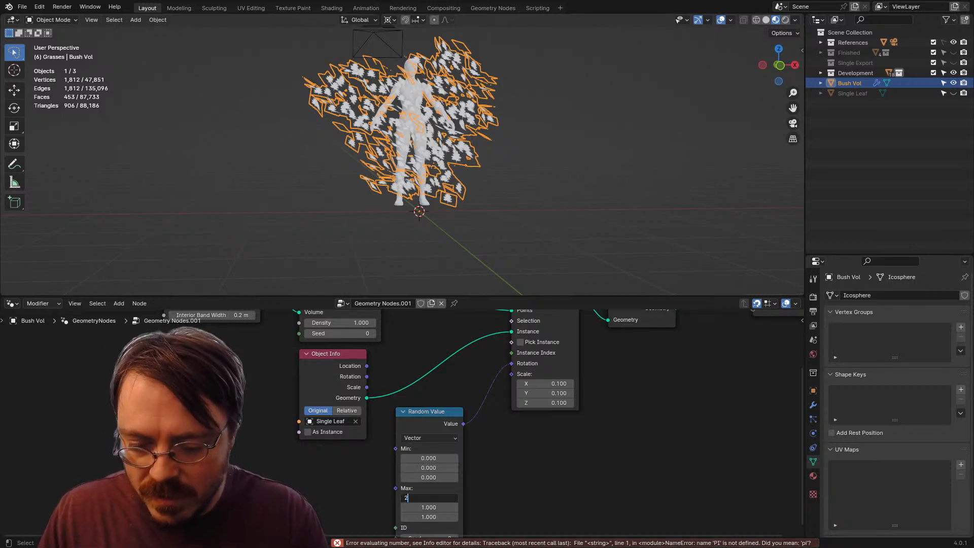
text(*pi)
key(Return)
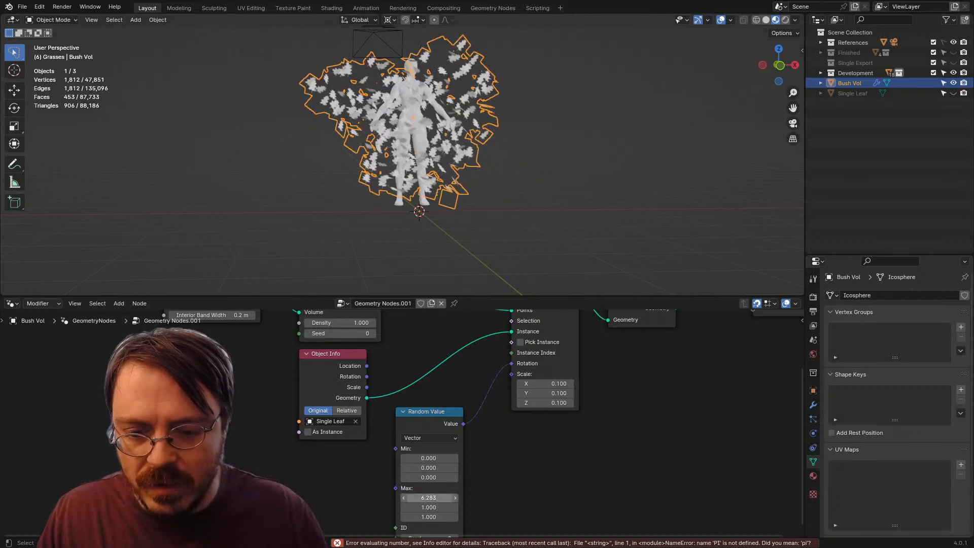
key(ctrl+c)
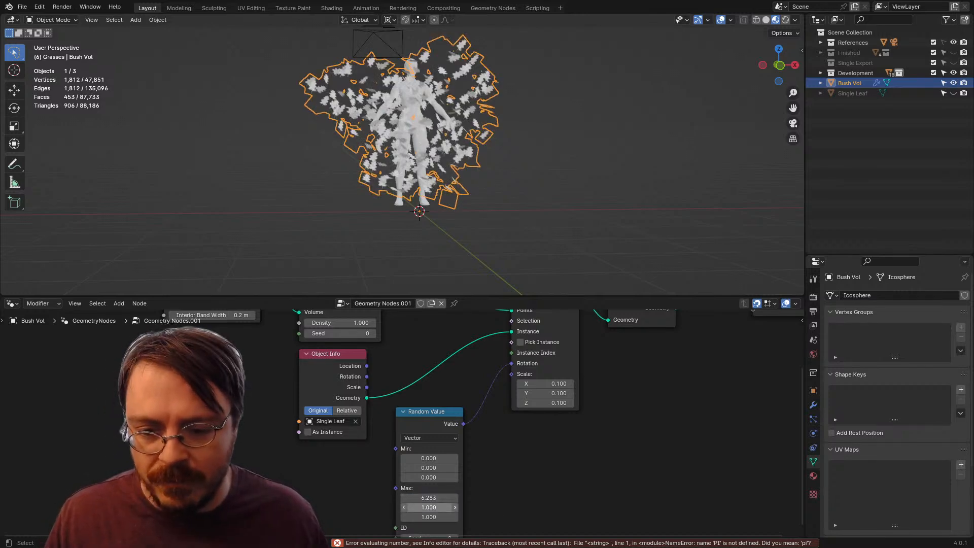
key(ctrl+v)
key(ctrl+v)
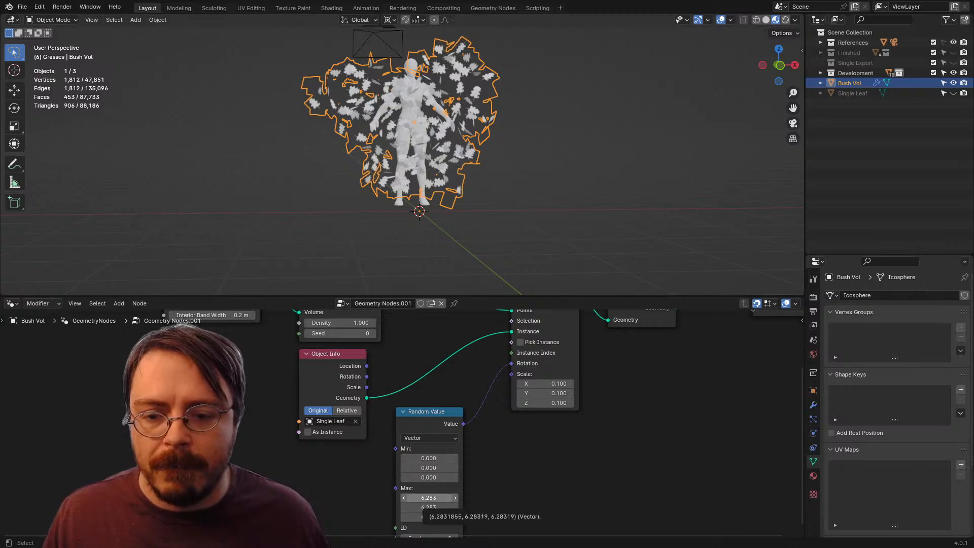
Step: Set the Density of the Mesh to Volume node to 200
drag(457, 183, 302, 205)
drag(572, 126, 579, 129)
mouse_move(507, 147)
mouse_down()
mouse_move(617, 154)
mouse_move(654, 175)
mouse_up()
scroll(655, 175, up, 3)
drag(456, 183, 520, 132)
drag(355, 329, 422, 480)
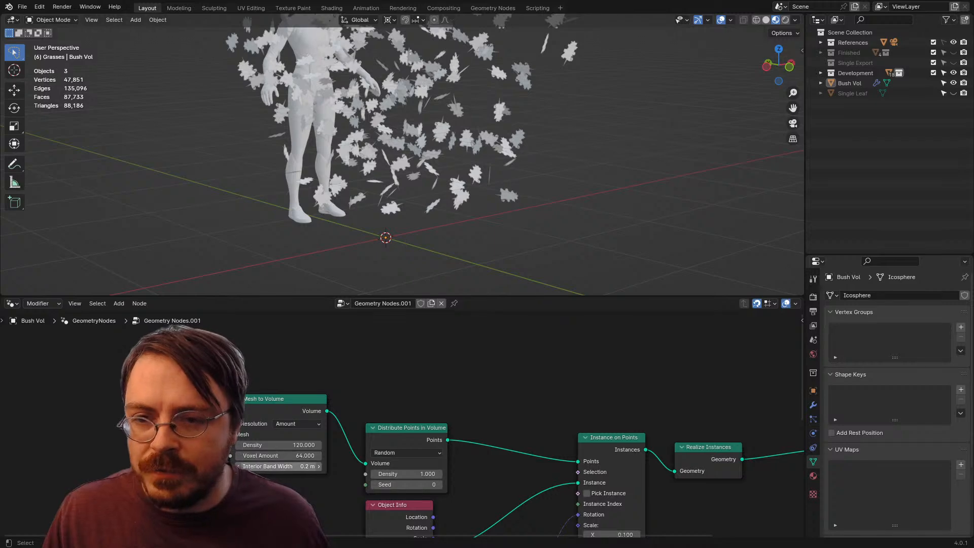
scroll(406, 426, down, 1)
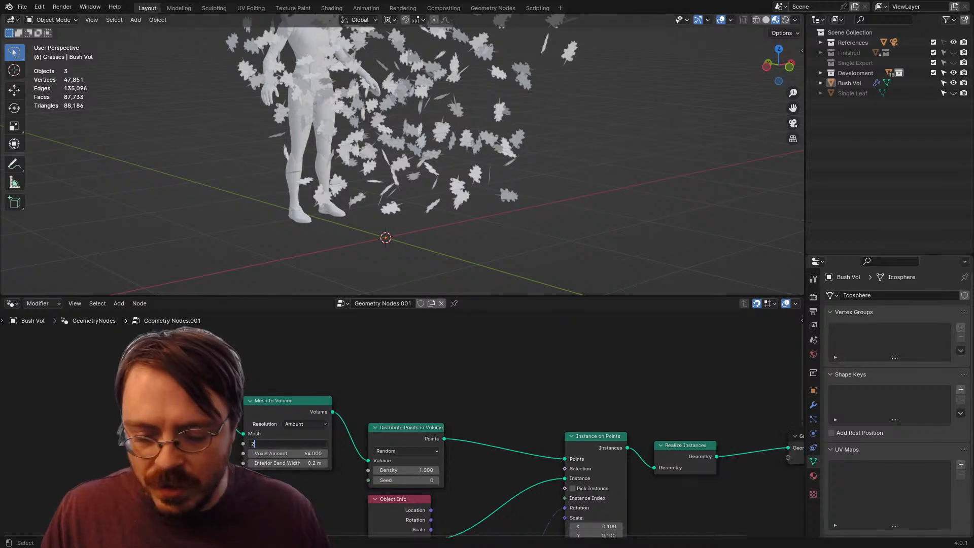
key(Return)
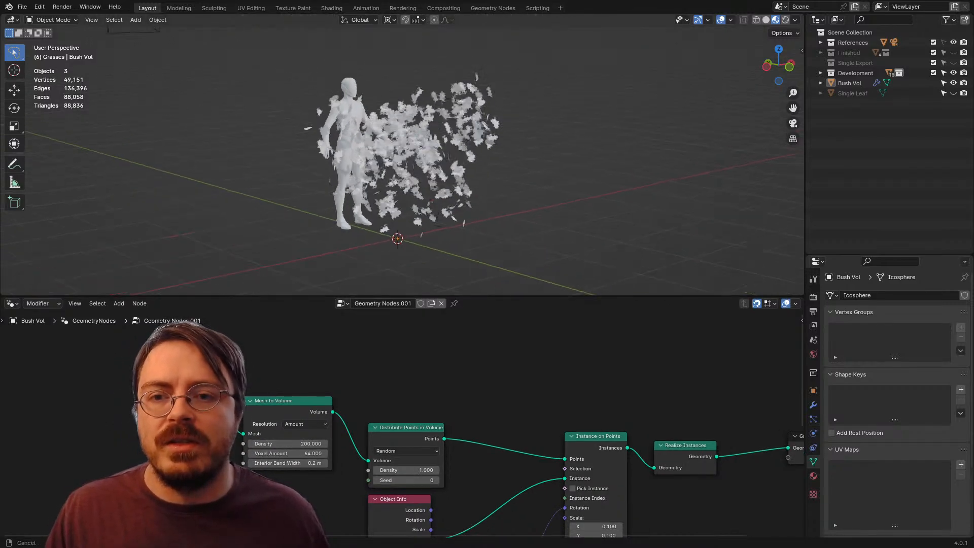
Step: Enlarge the 3D viewport and apply the GeometryNodes modifier on Bush Vol
drag(375, 198, 291, 249)
drag(345, 295, 344, 411)
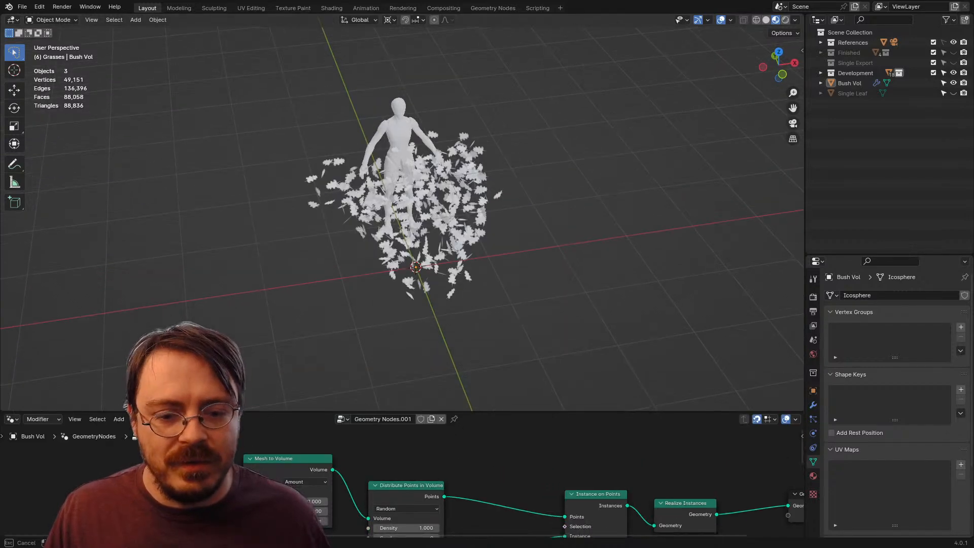
click(812, 404)
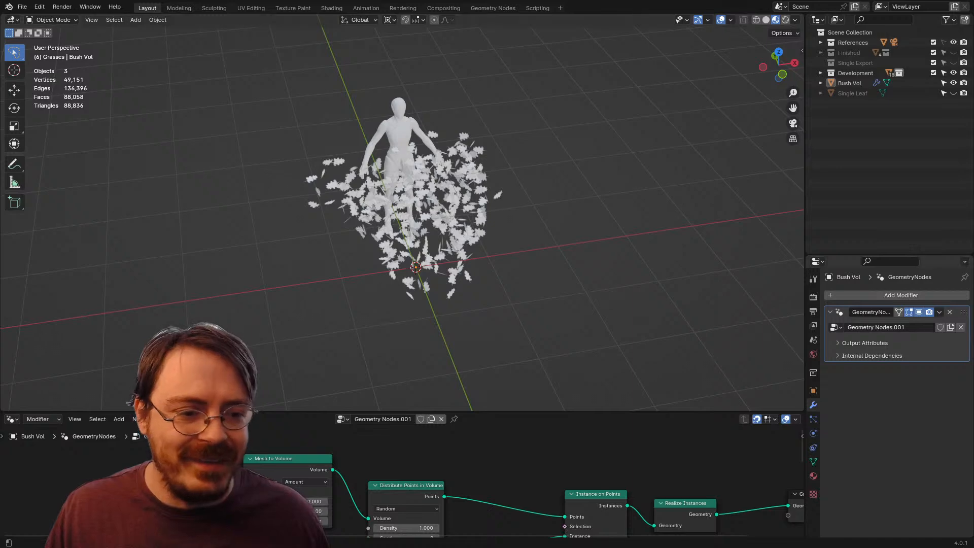
key(ctrl+a)
Step: Duplicate all of Bush Vol's leaf cards in place in Edit Mode and flip the duplicates' normals
click(421, 203)
scroll(421, 203, up, 3)
key(Tab)
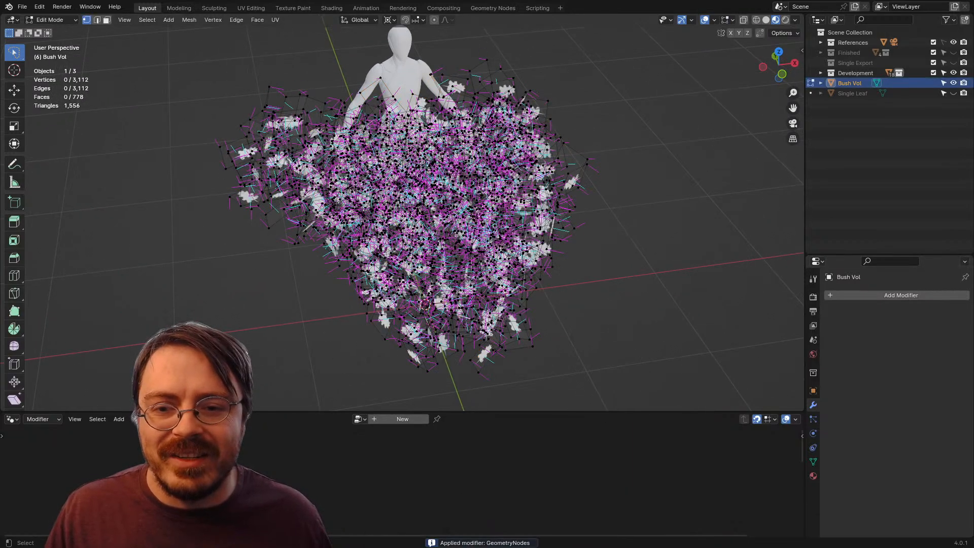
key(a)
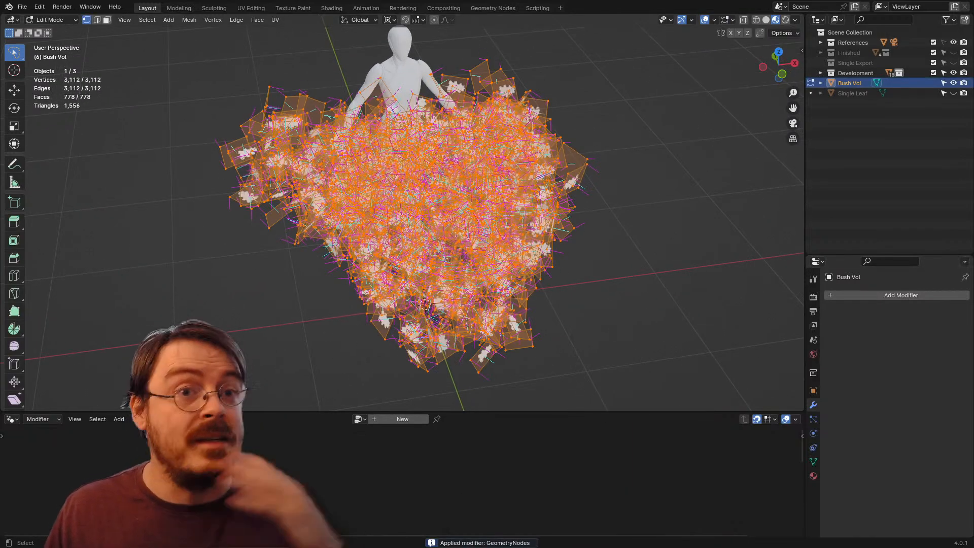
key(shift+d)
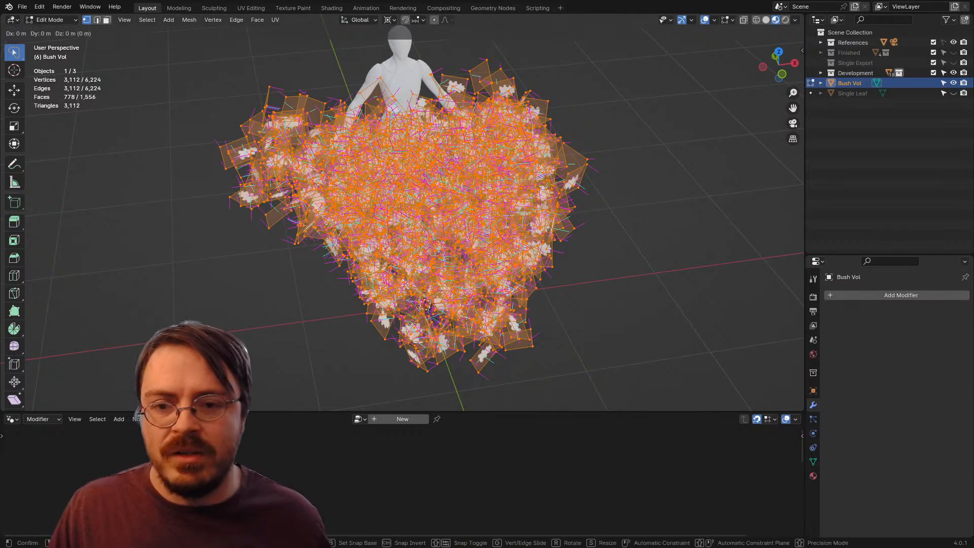
key(Escape)
key(alt+n)
key(Return)
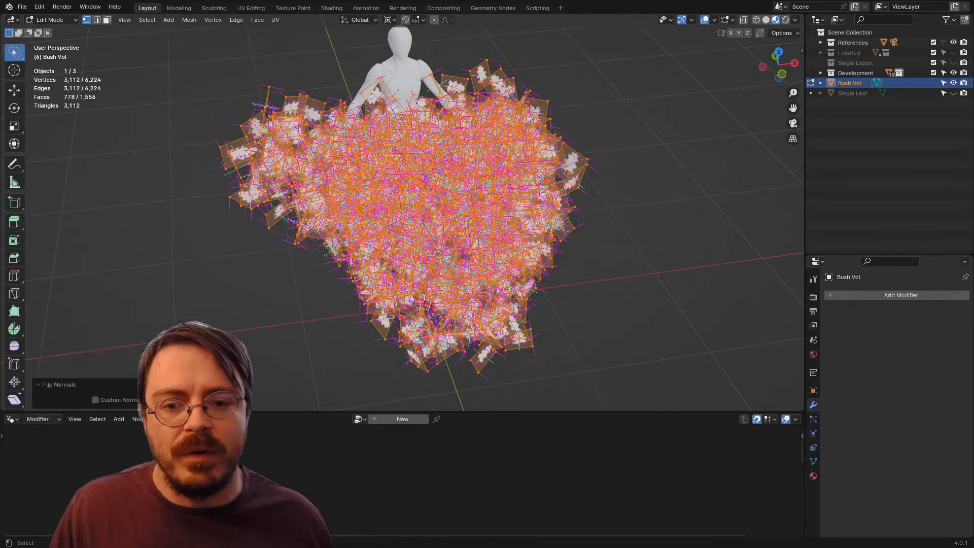
Step: Point the normals of all leaf cards to a target with Align on and Target Z at 100 m
key(a)
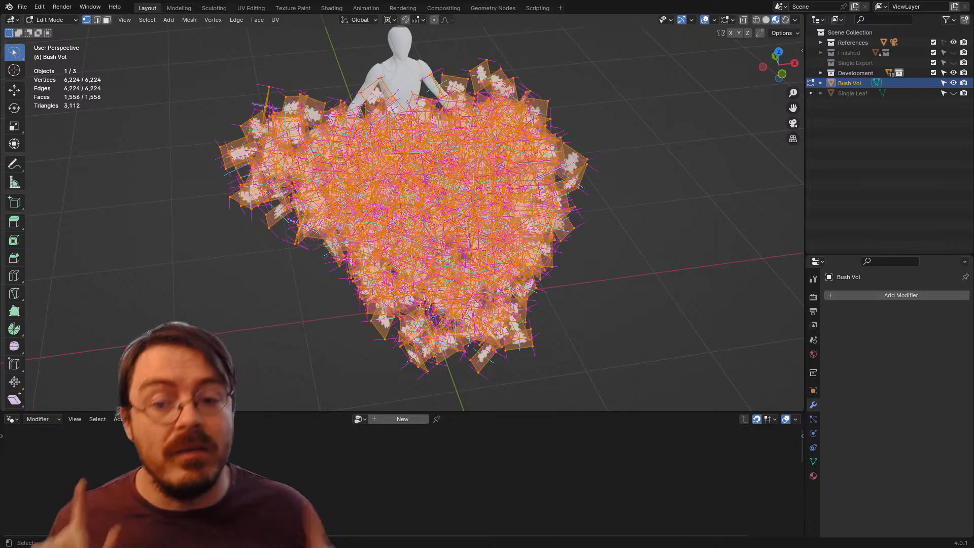
key(alt+l)
click(426, 305)
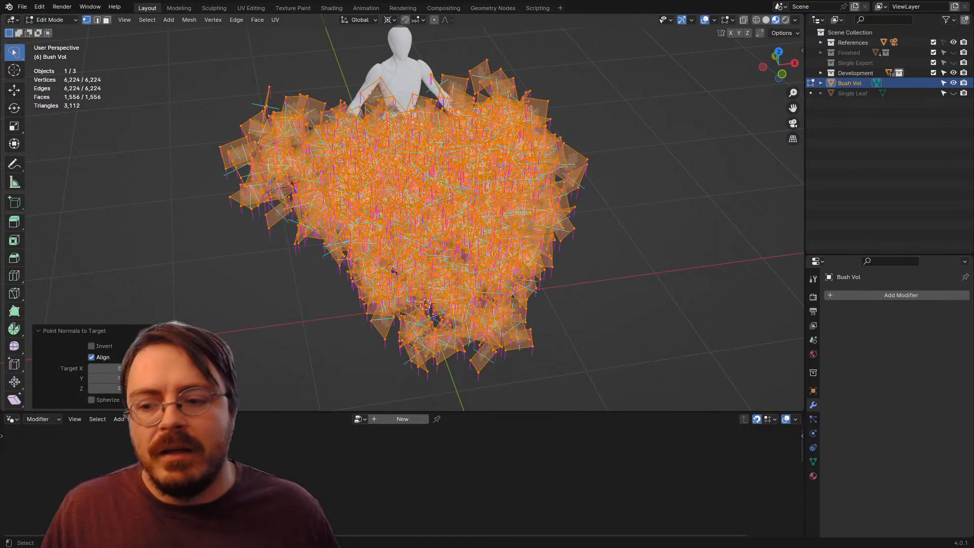
click(126, 389)
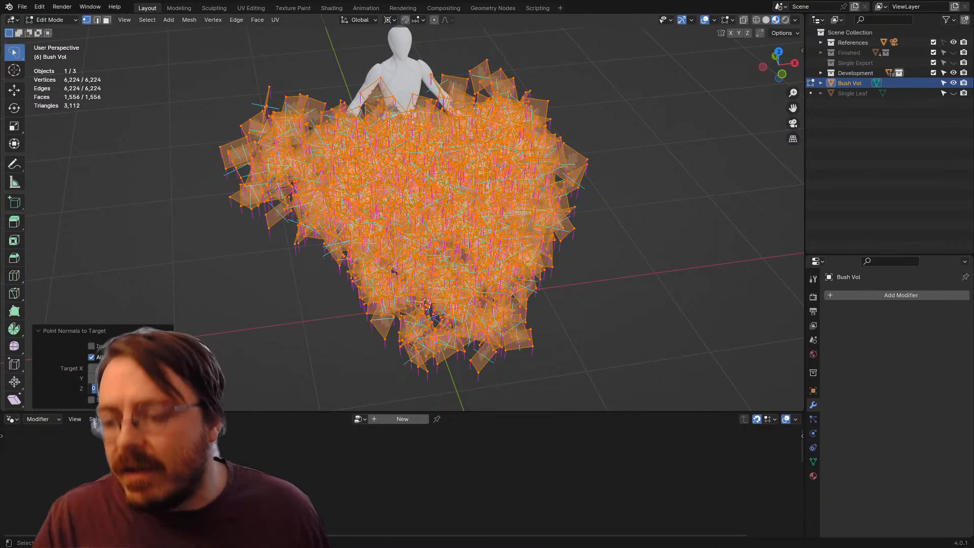
text(100)
key(Return)
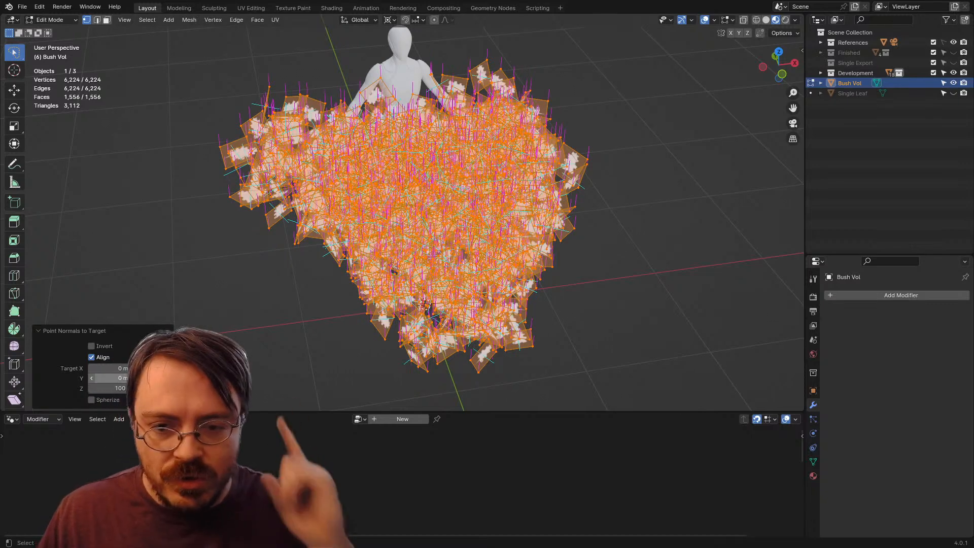
Step: Enable Spherize for the targeted normals with a higher Spherize Strength, and set Target Z to 0
click(91, 400)
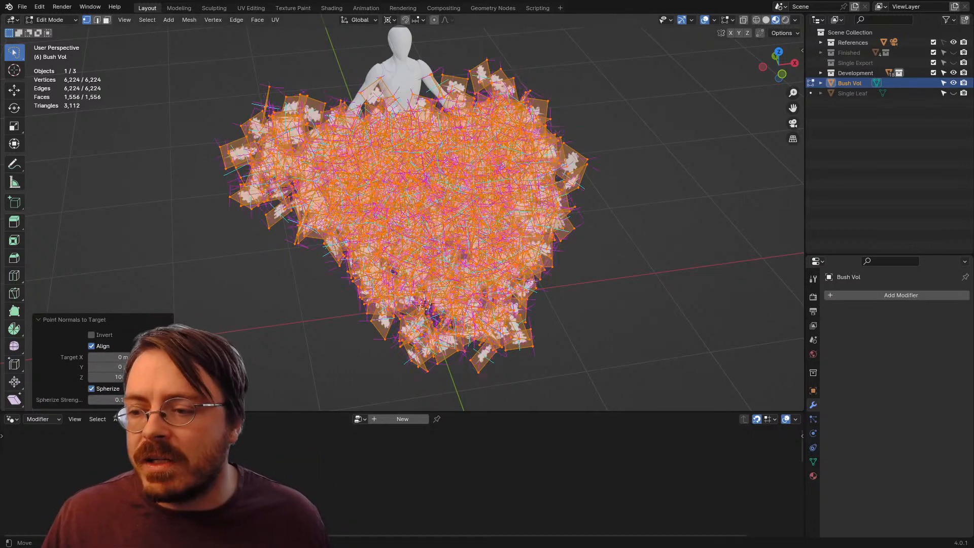
drag(127, 400, 170, 400)
drag(324, 253, 357, 248)
click(105, 377)
text(0)
key(Return)
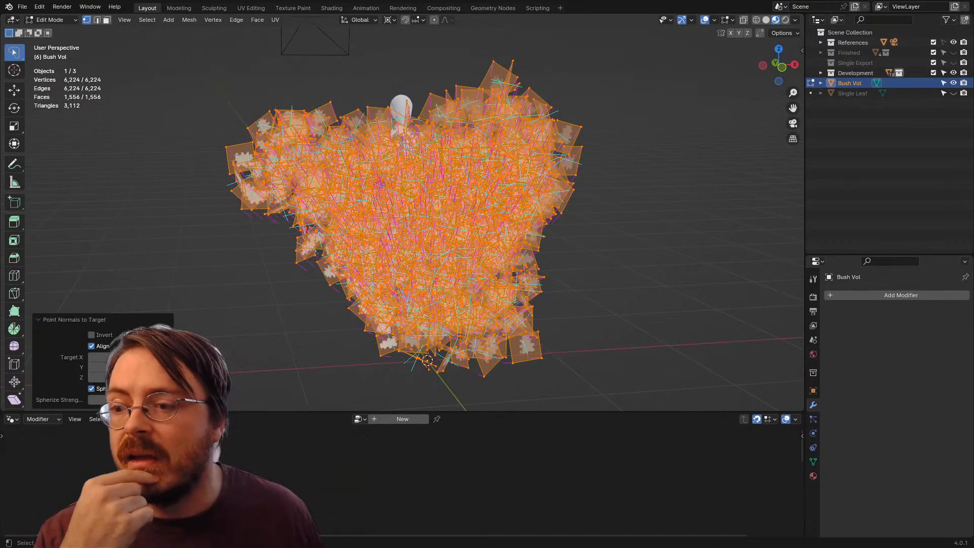
Step: Invert the targeted normals, raise Target Z so they radiate outward from within the bush, and check them in front orthographic view
click(97, 335)
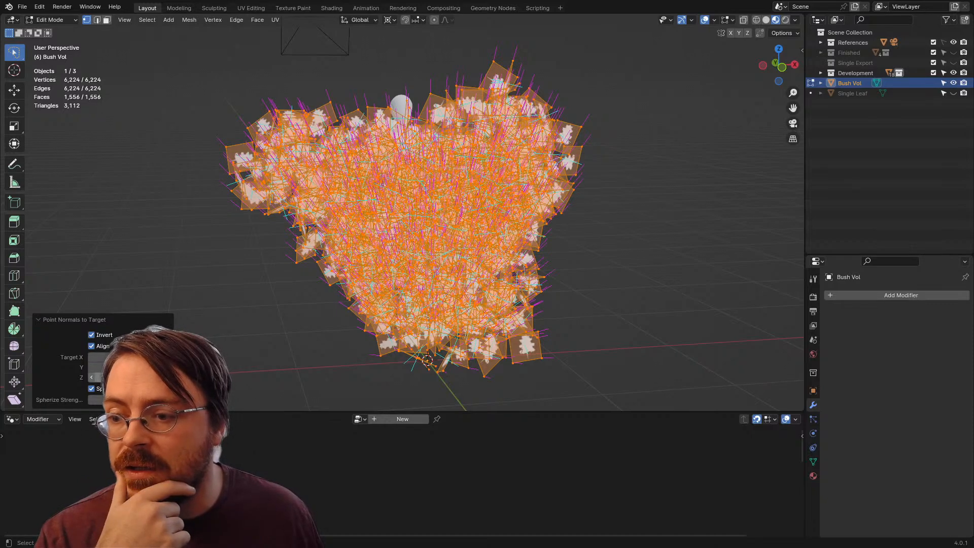
drag(122, 378, 148, 378)
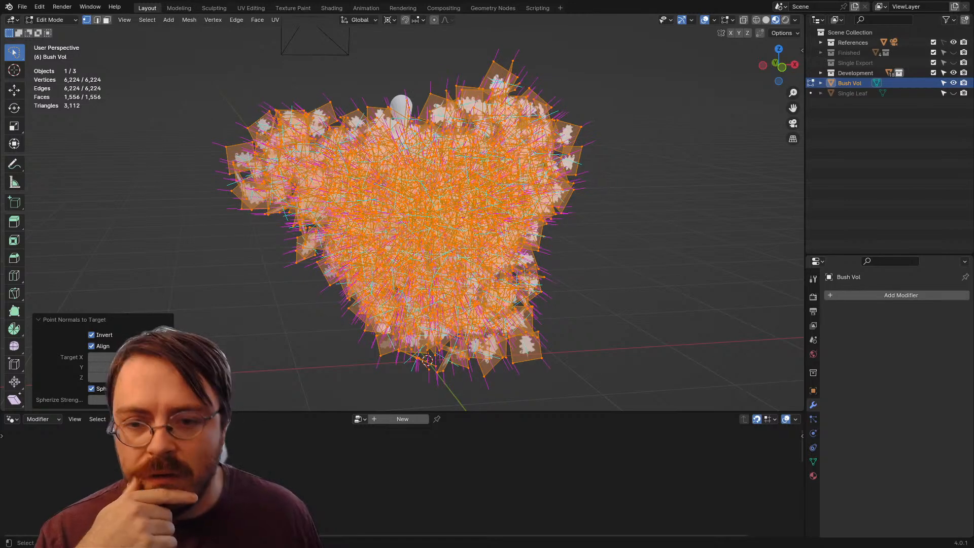
key(KP_1)
key(KP_5)
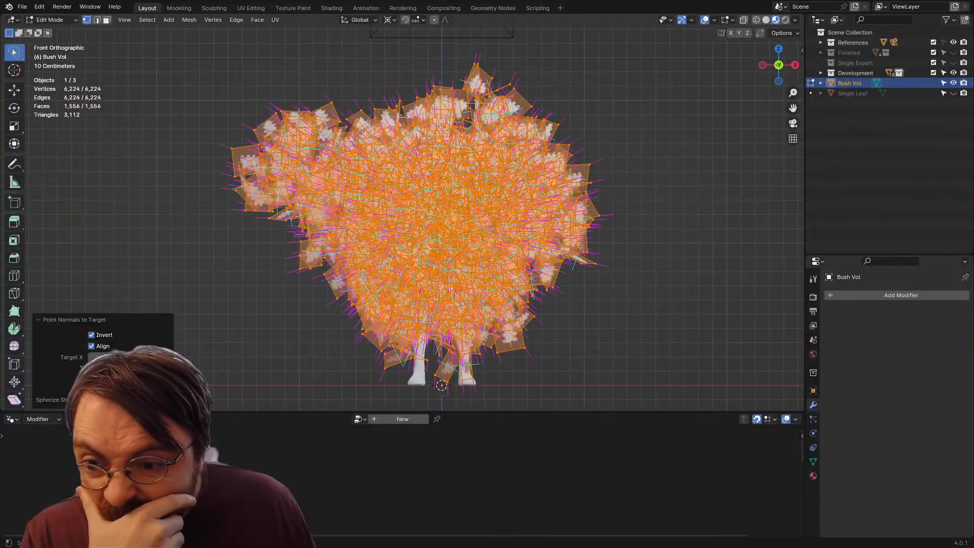
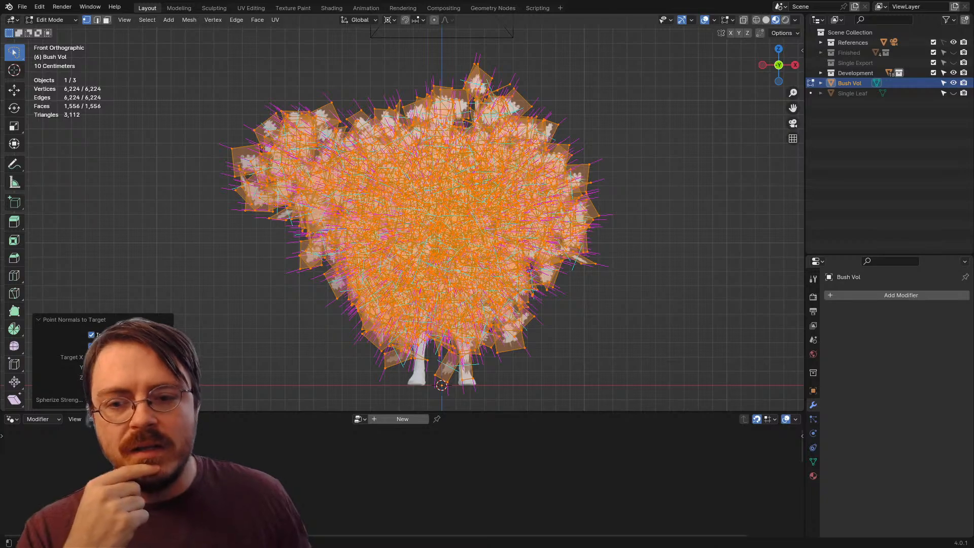
Step: Return Bush Vol to Object Mode and export only the selected object as FBX, overwriting SingleExportTester.fbx in the Assets folder
key(Tab)
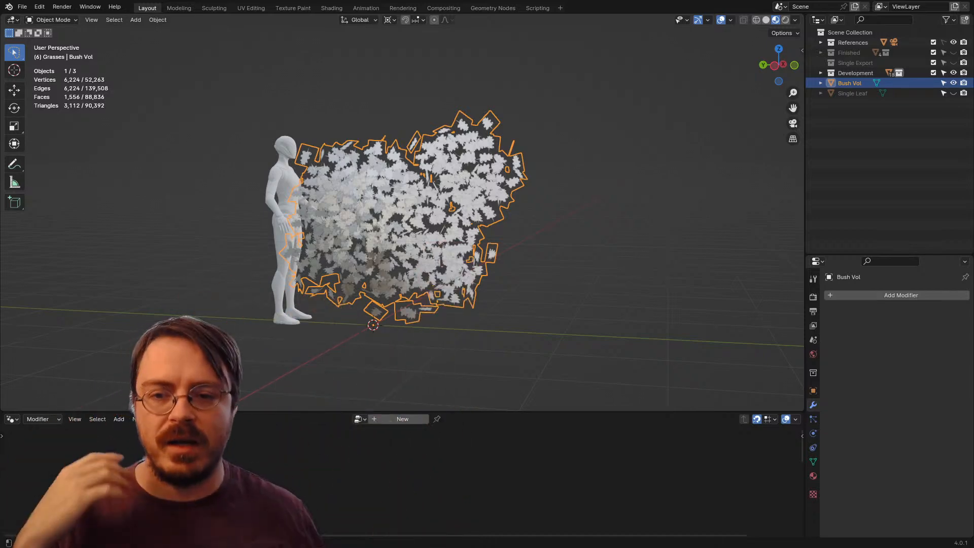
mouse_move(447, 218)
mouse_down()
mouse_move(355, 253)
mouse_move(437, 226)
mouse_up()
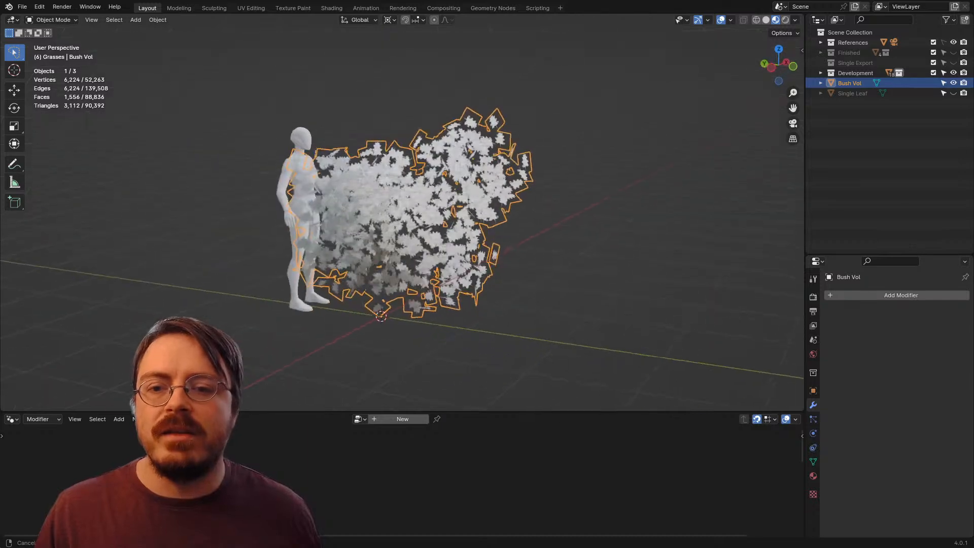
key(alt+a)
key(a)
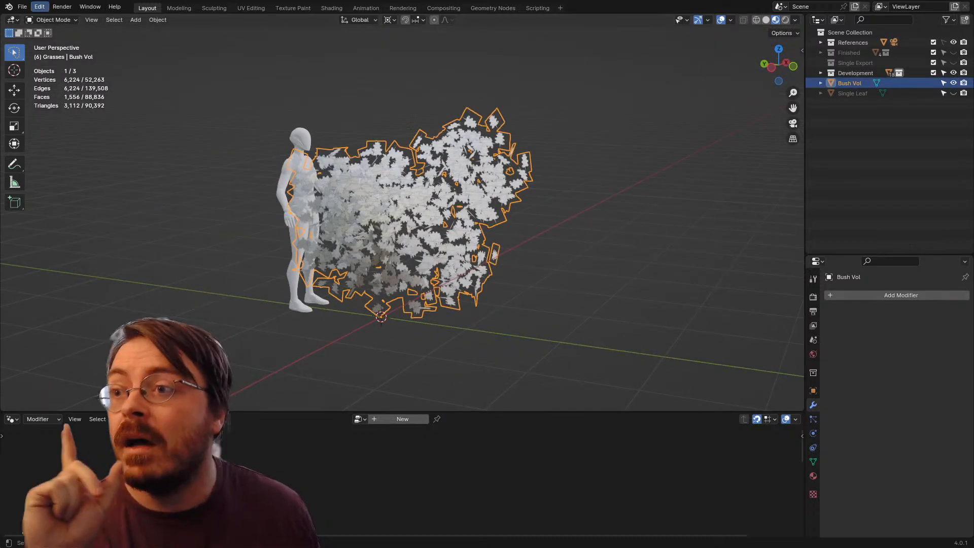
click(22, 6)
mouse_move(66, 161)
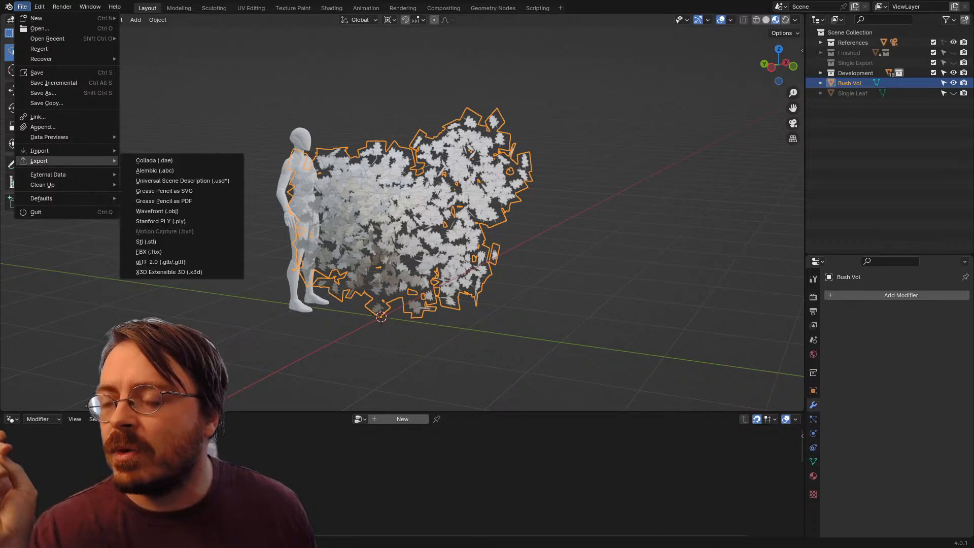
click(149, 252)
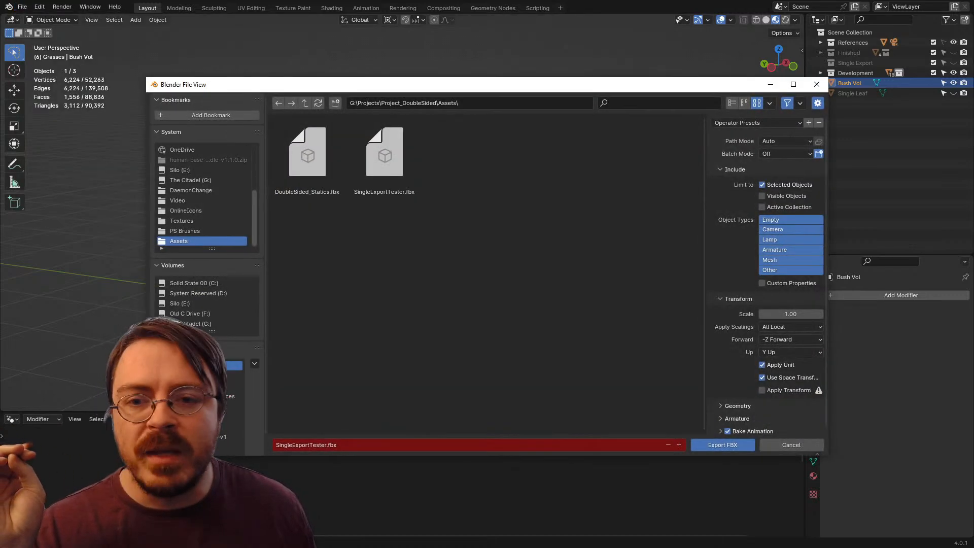
click(385, 157)
key(Return)
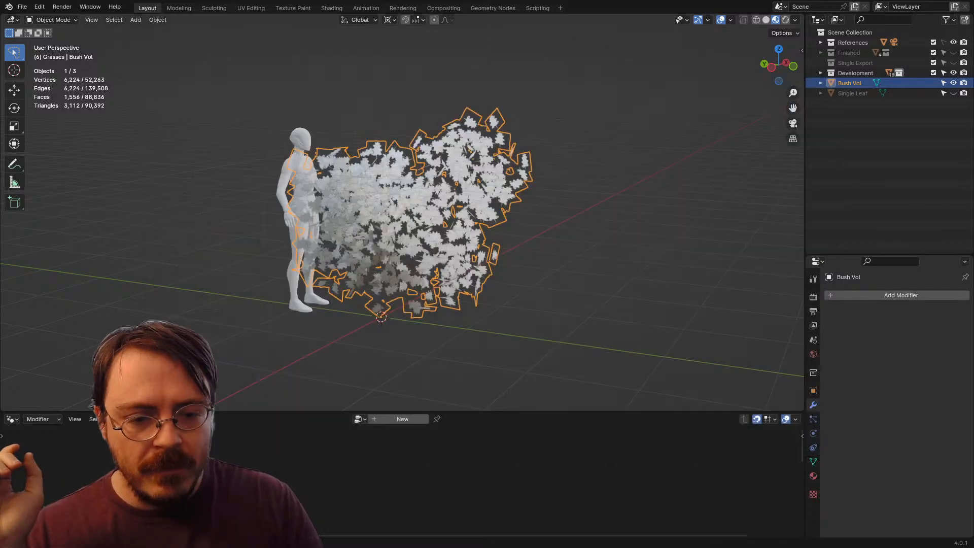
Step: Switch to Unreal Editor and reimport the SingleExportTester static mesh from the ERMAC folder
key(alt+Tab)
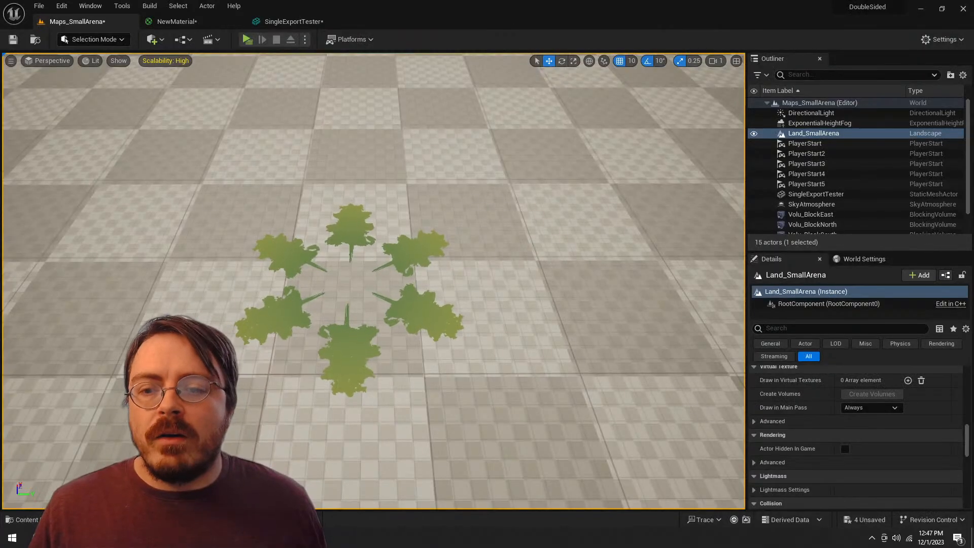
key(ctrl+space)
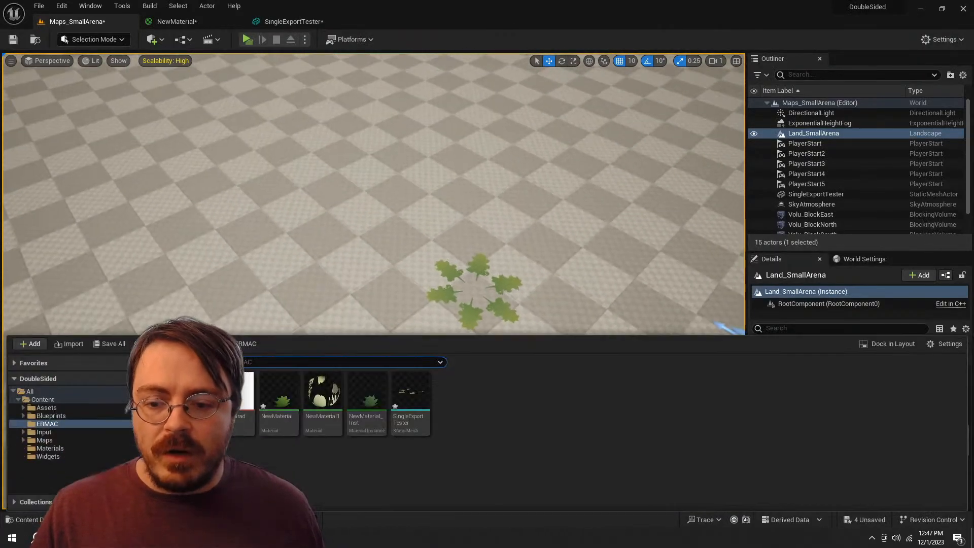
right_click(414, 378)
click(451, 129)
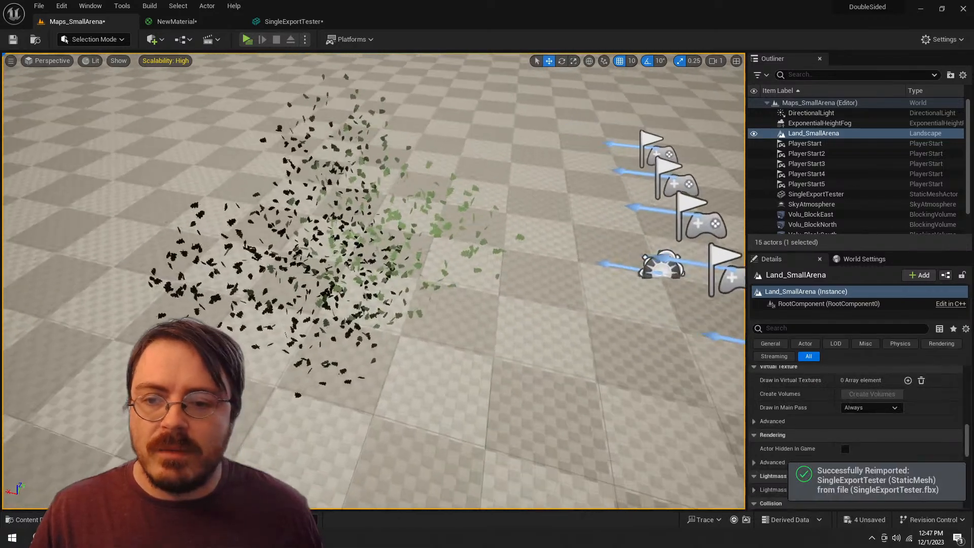
Step: Examine the shading and leaf density of the reimported bush up close and from several sides in the level
key(w)
key(s)
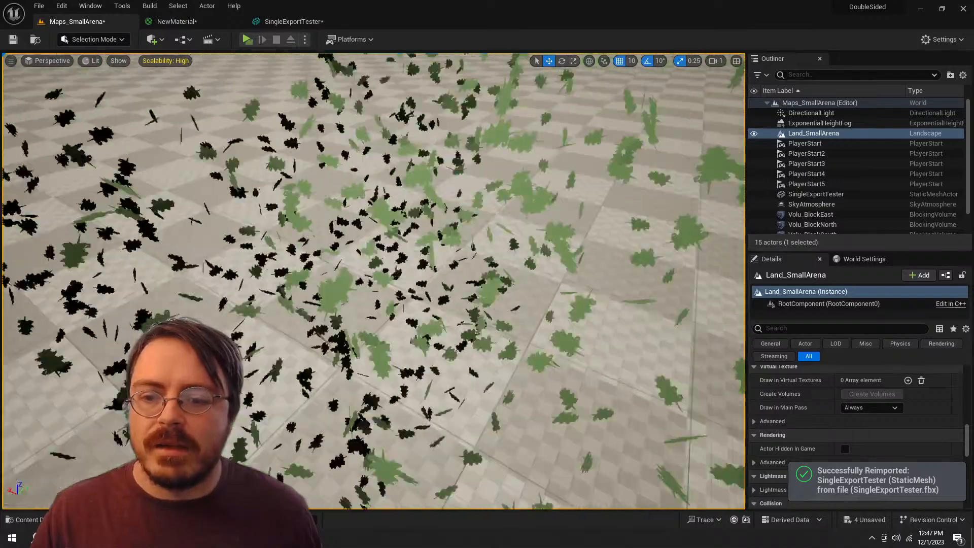
key(w)
key(s)
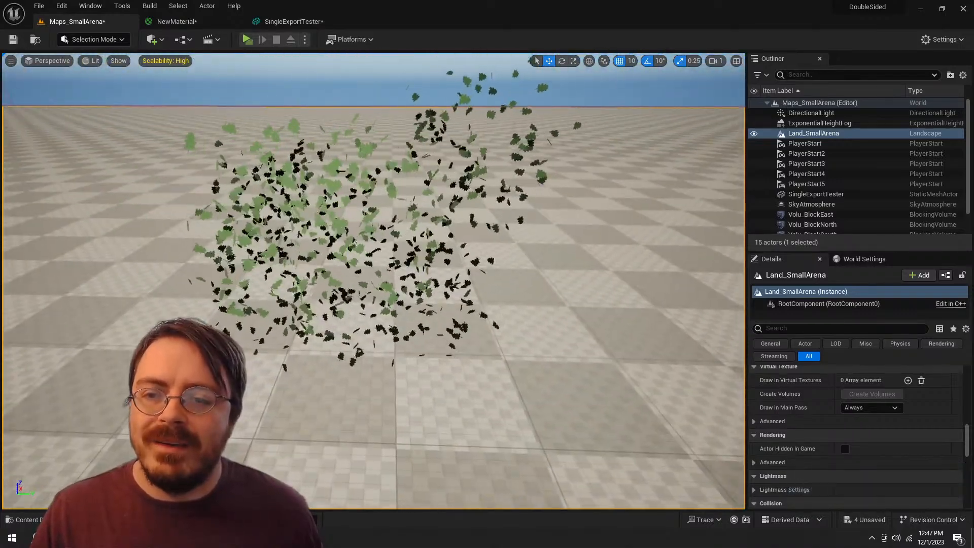
key(w)
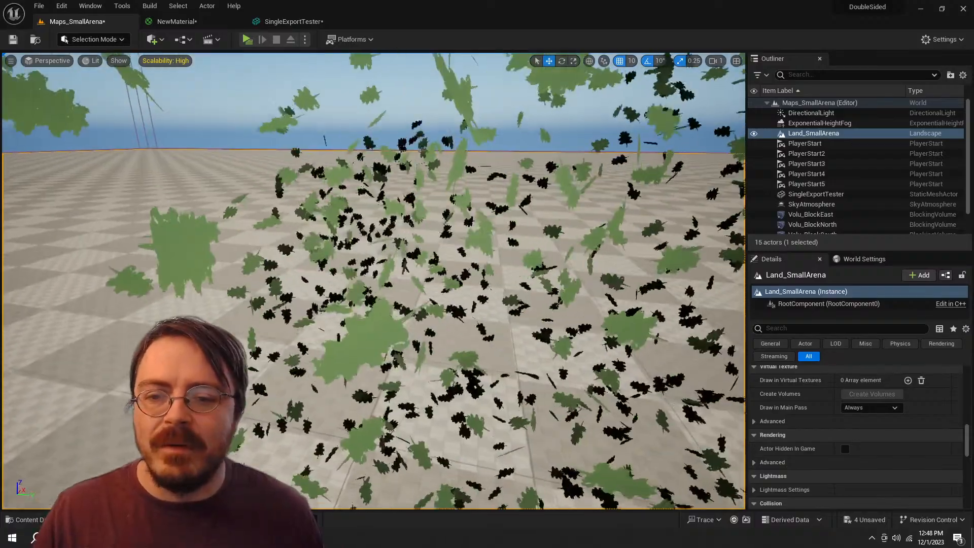
key(s)
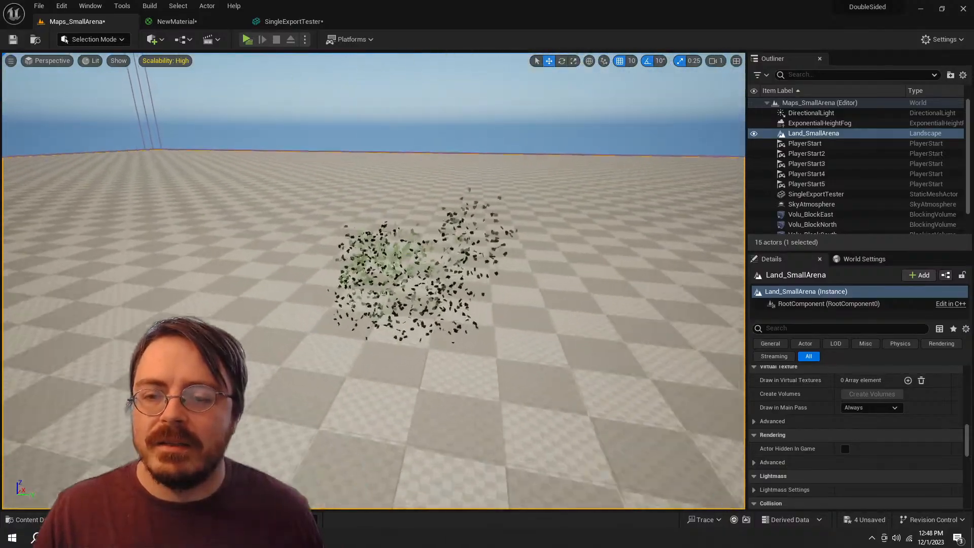
key(w)
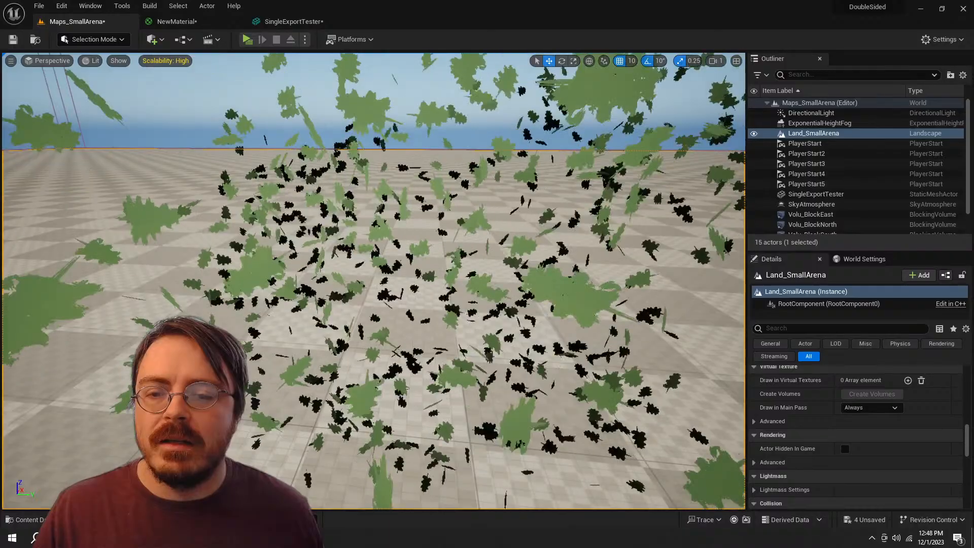
key(s)
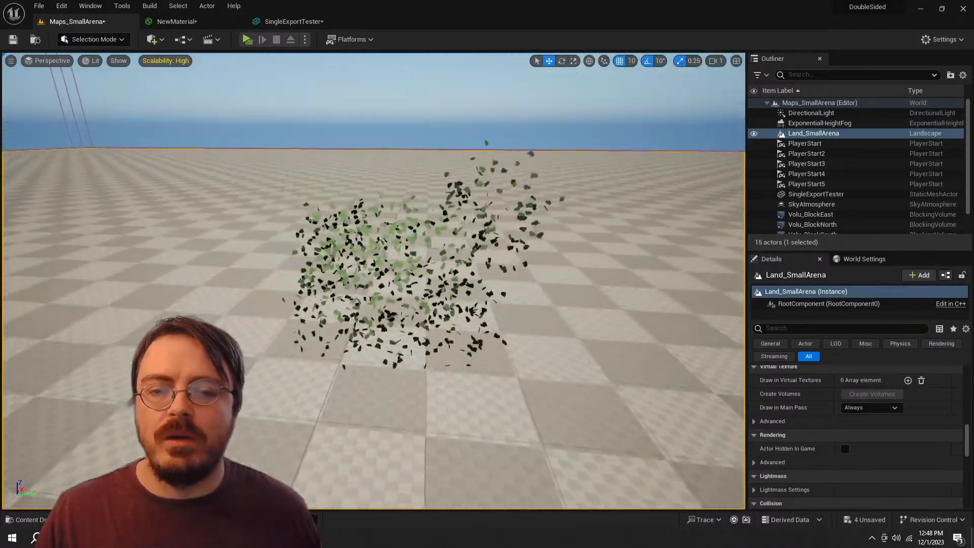
key(w)
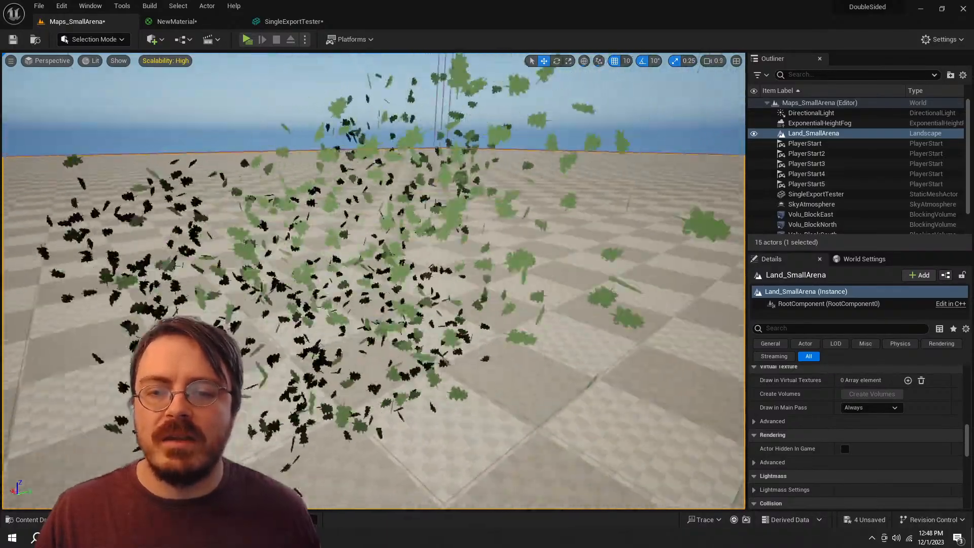
key(a)
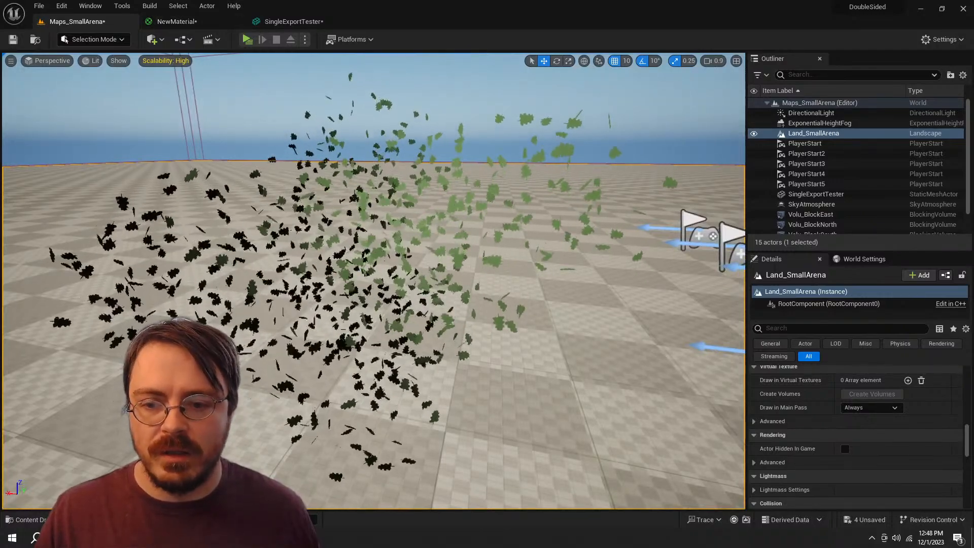
scroll(857, 415, down, 8)
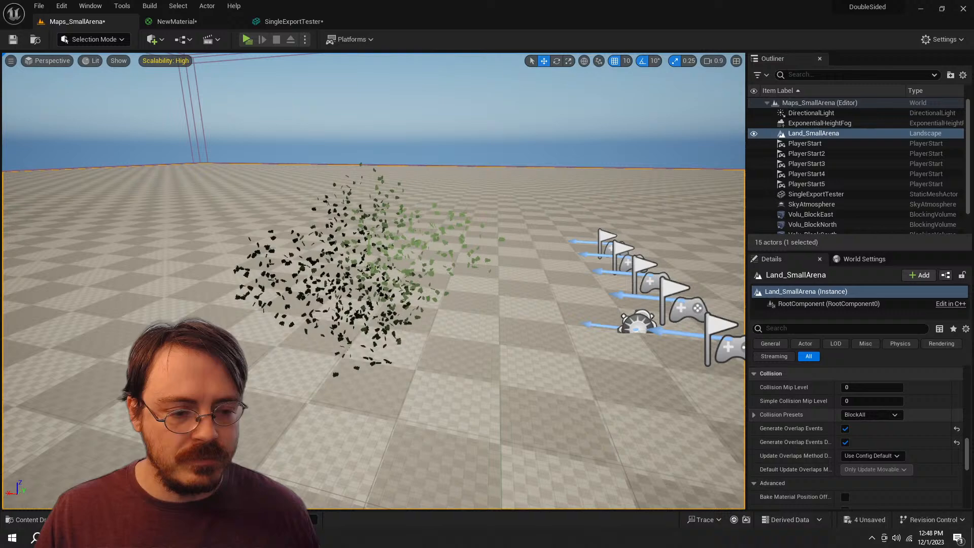
scroll(859, 436, up, 6)
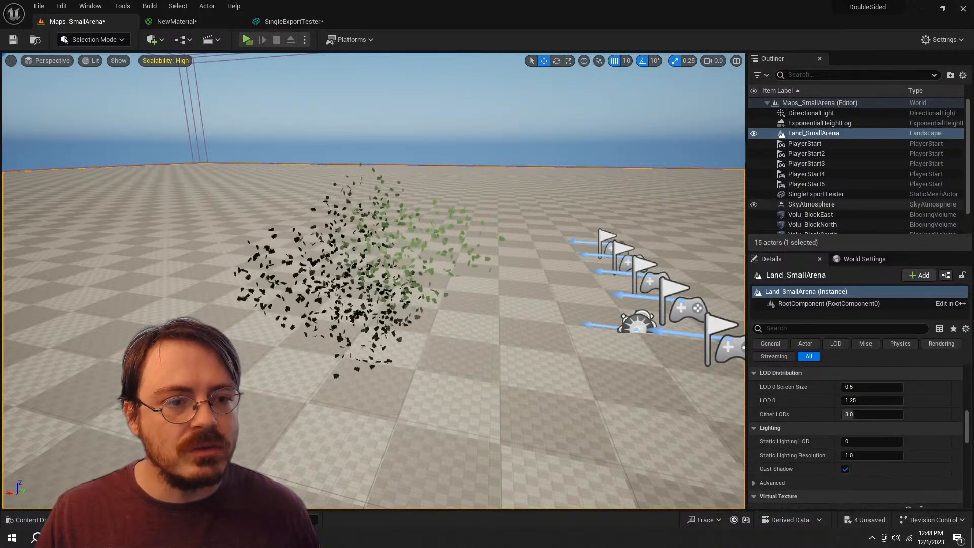
Step: Select the SingleExportTester actor, filter its details by "cast", and enable Cast Shadow
click(816, 194)
scroll(857, 436, down, 3)
scroll(857, 436, down, 5)
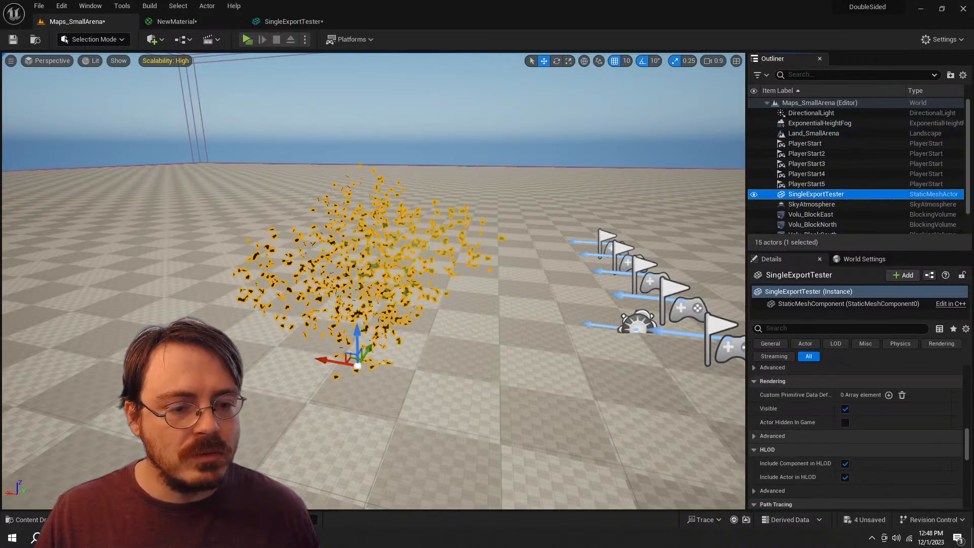
scroll(857, 456, down, 4)
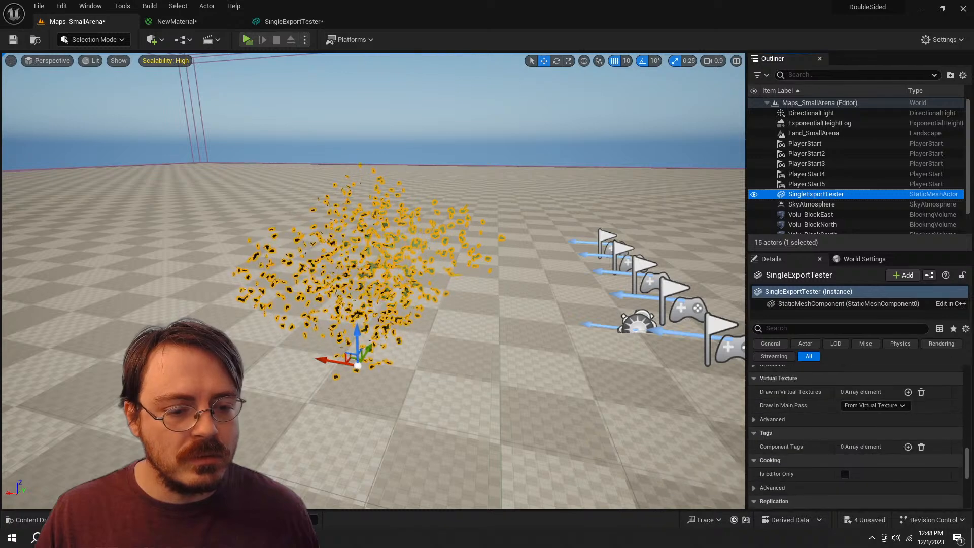
click(832, 328)
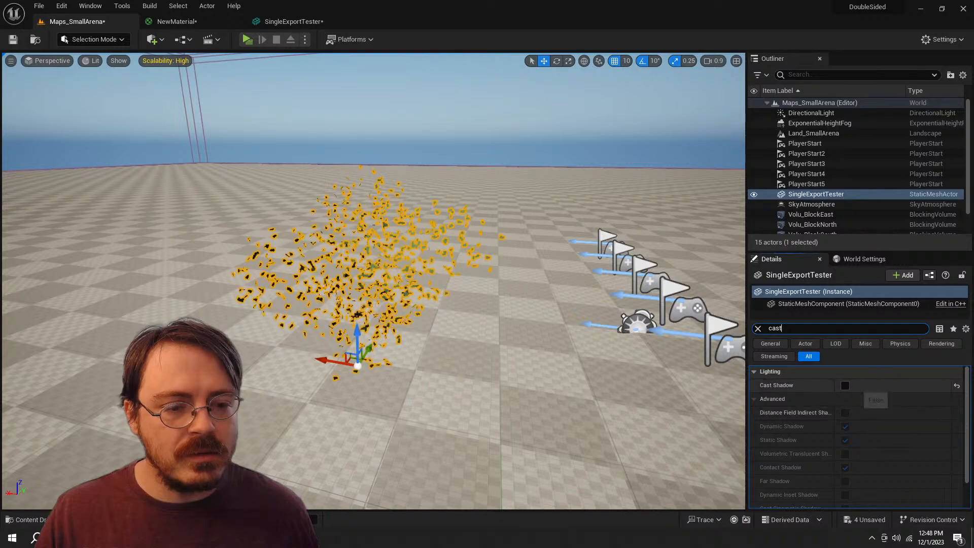
click(845, 386)
click(845, 386)
click(844, 386)
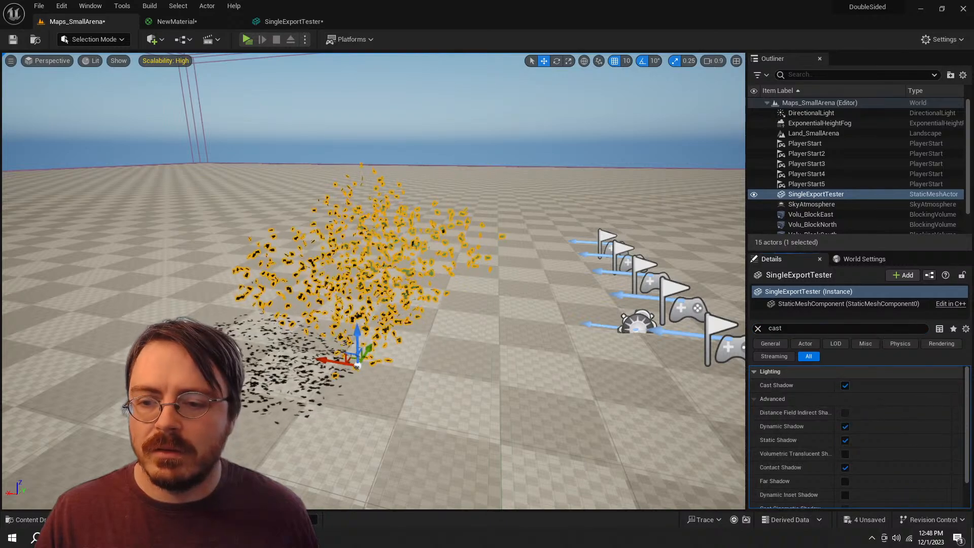
key(d)
key(ctrl+space)
key(ctrl+space)
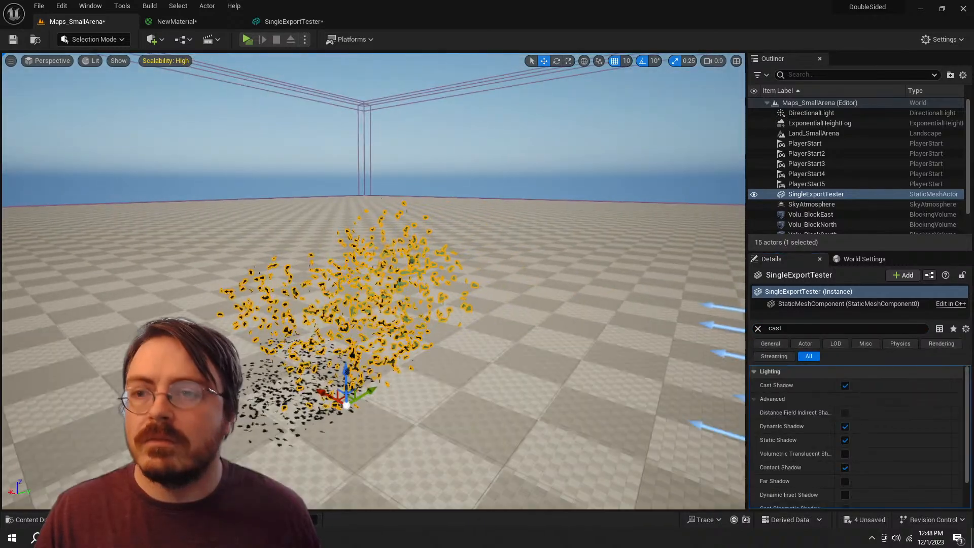
Step: Review the NewMaterial graph and clear the "shad" filter from its material details
click(164, 22)
click(517, 218)
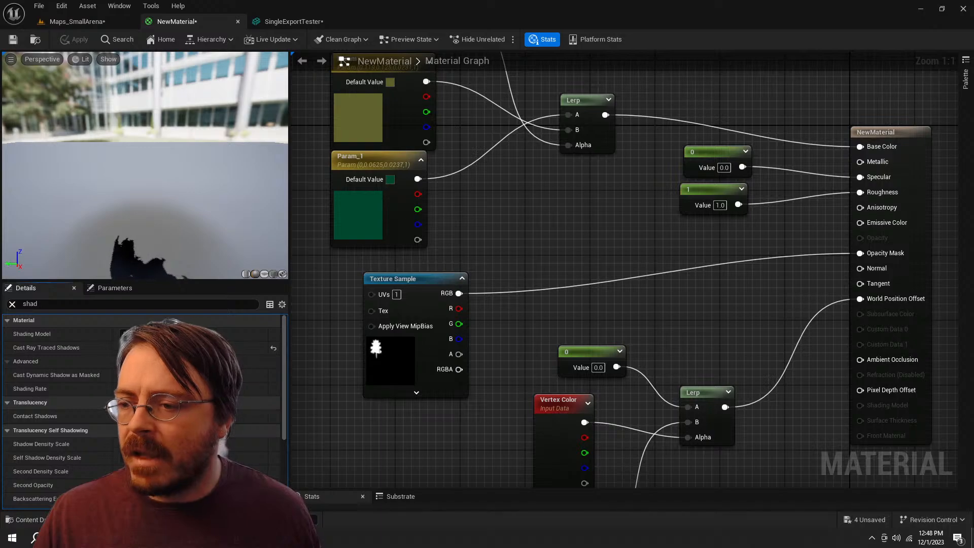
click(12, 304)
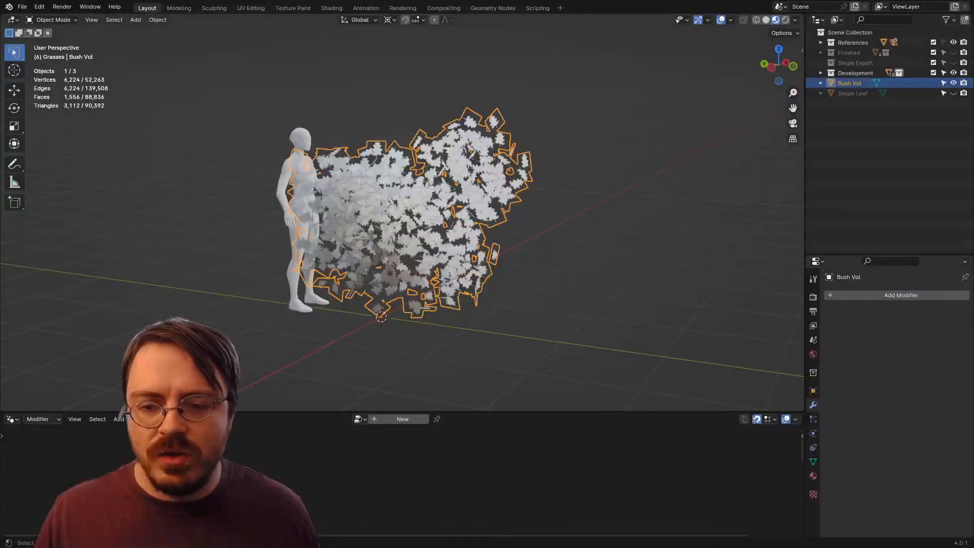
Step: Switch to Blender, deselect Bush Vol, and inspect its leaf cards up close and from above
right_click(428, 267)
click(428, 267)
scroll(428, 267, up, 4)
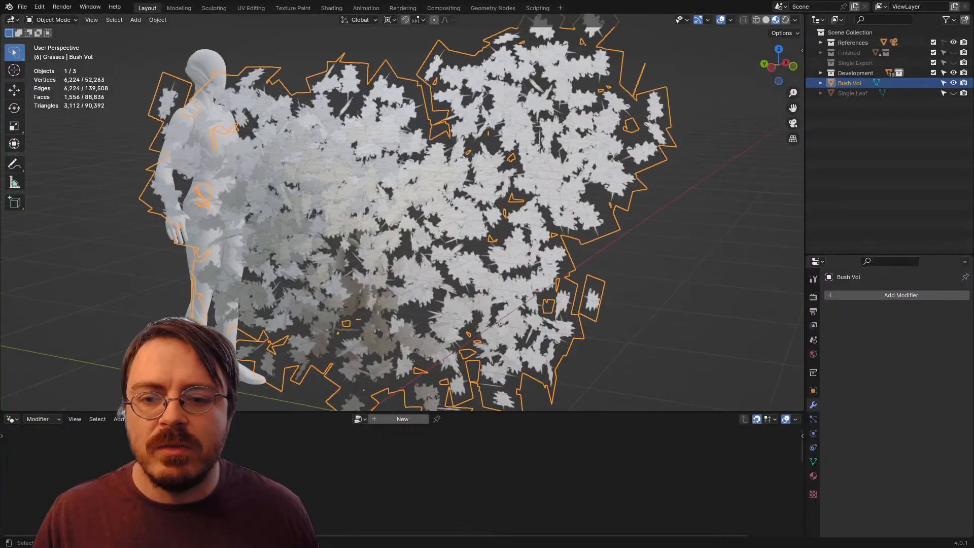
scroll(401, 213, down, 5)
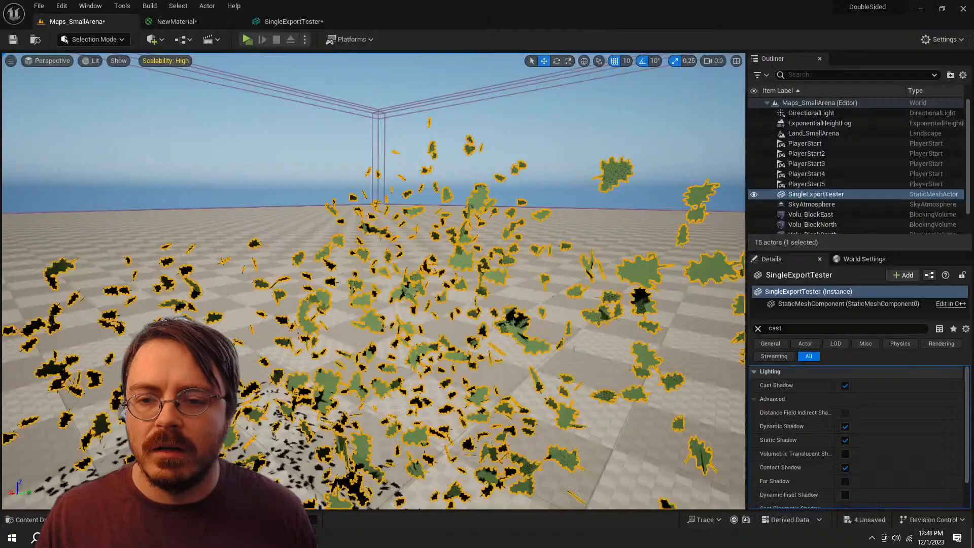
scroll(373, 280, down, 5)
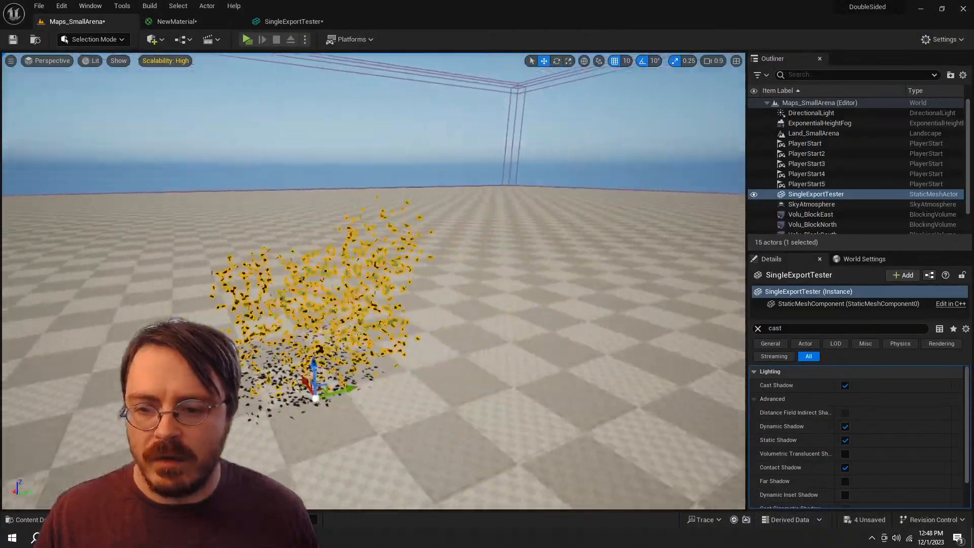
Step: Switch to Unreal Editor, examine the bush's shading and cast shadows from several distances and sides, and reselect the SingleExportTester actor
click(548, 330)
scroll(373, 280, up, 5)
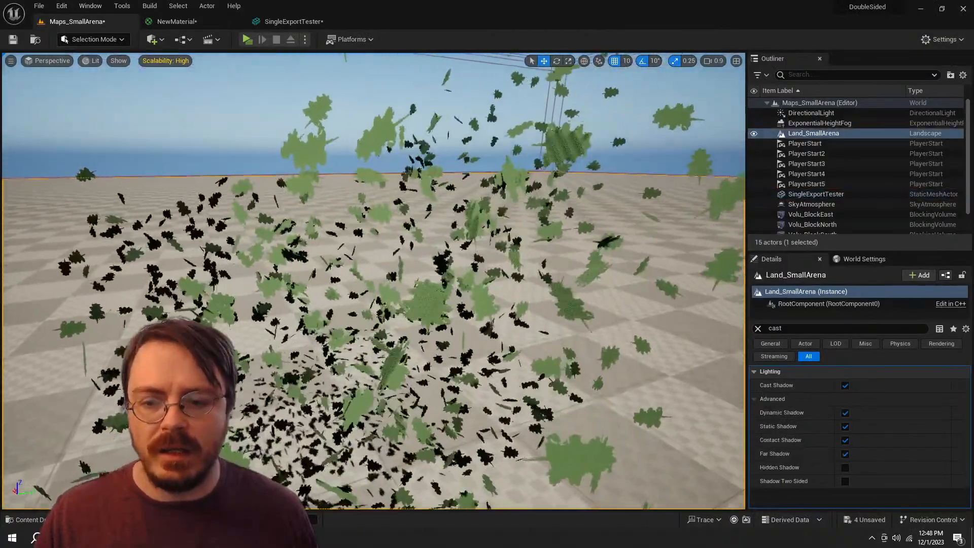
key(s)
key(w)
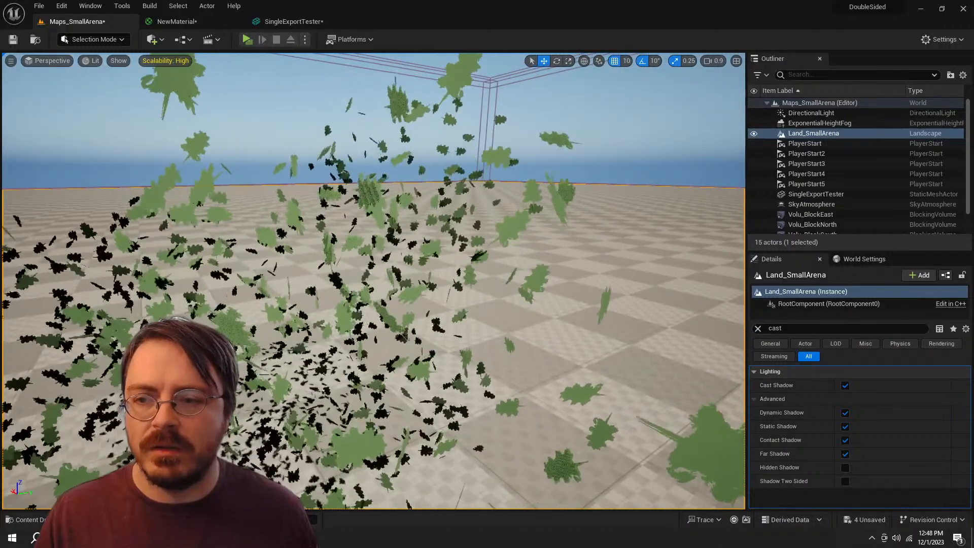
key(s)
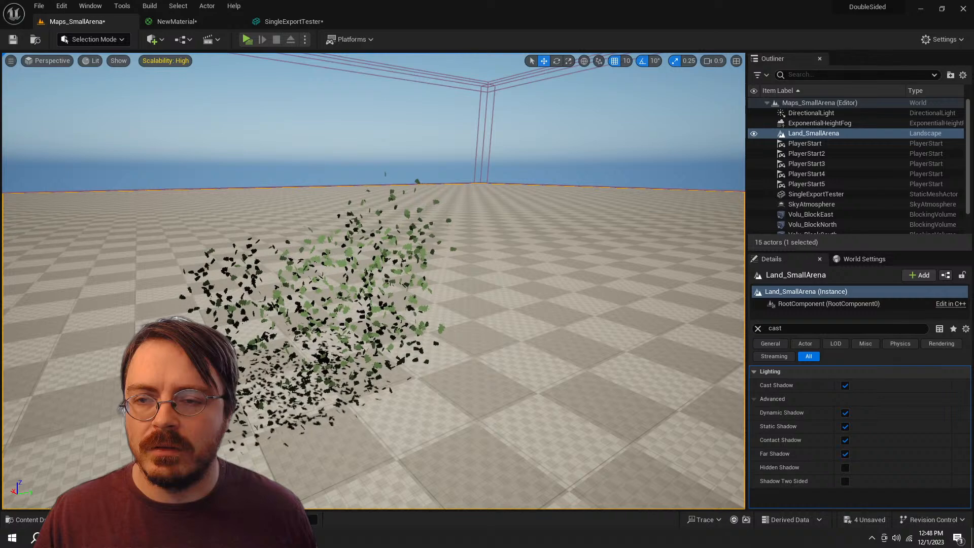
key(a)
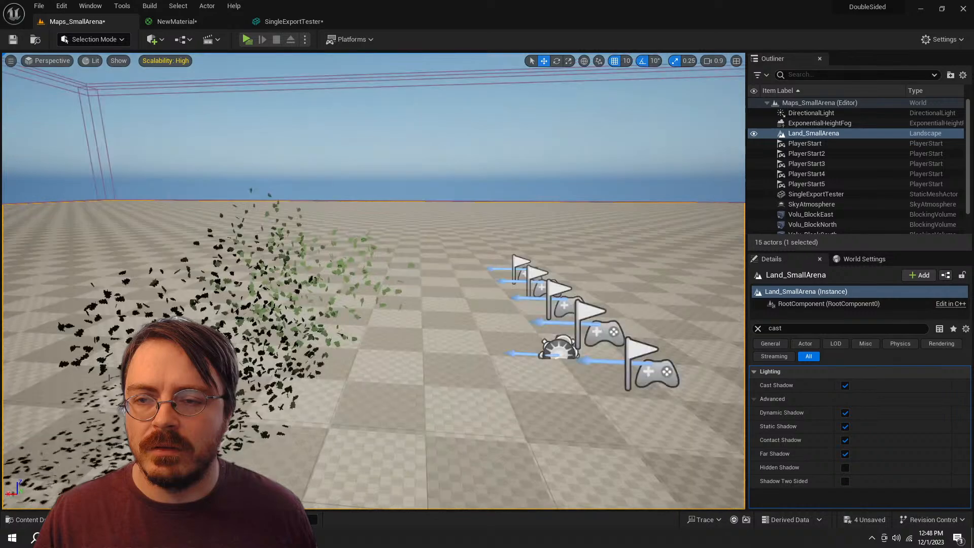
key(a)
key(w)
key(s)
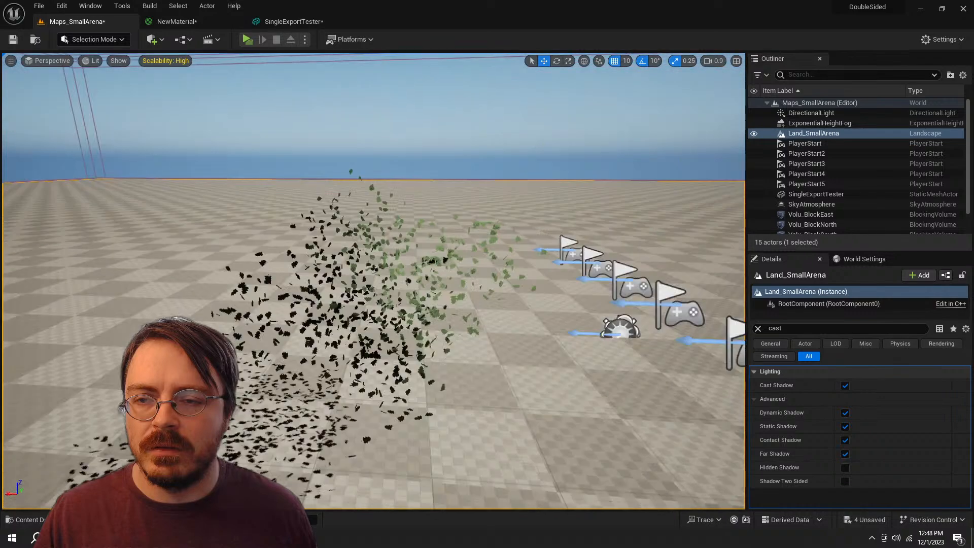
key(w)
key(s)
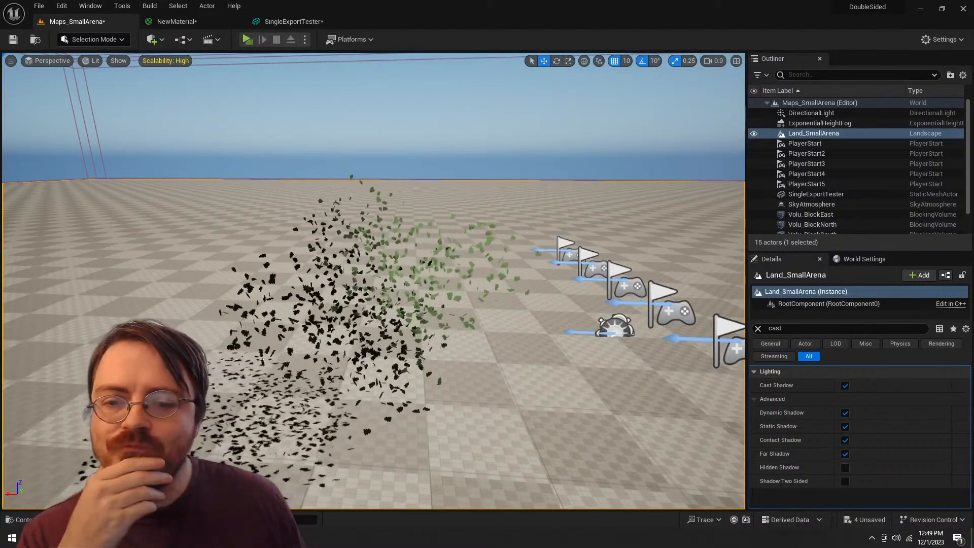
click(372, 349)
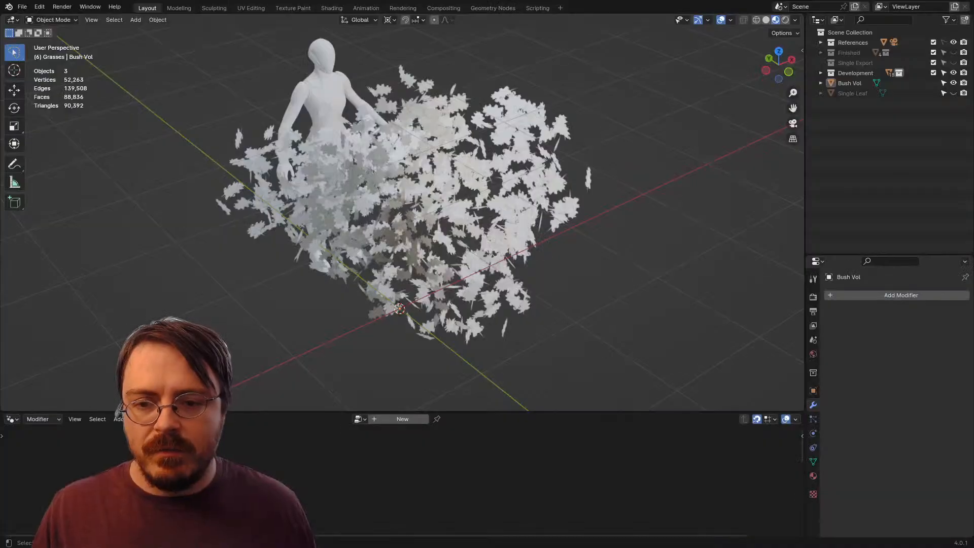
Step: Switch to Blender and undo the Bush Vol edits back to before its Geometry Nodes modifier was applied
click(424, 213)
drag(424, 213, 315, 200)
key(alt+a)
key(a)
key(alt+a)
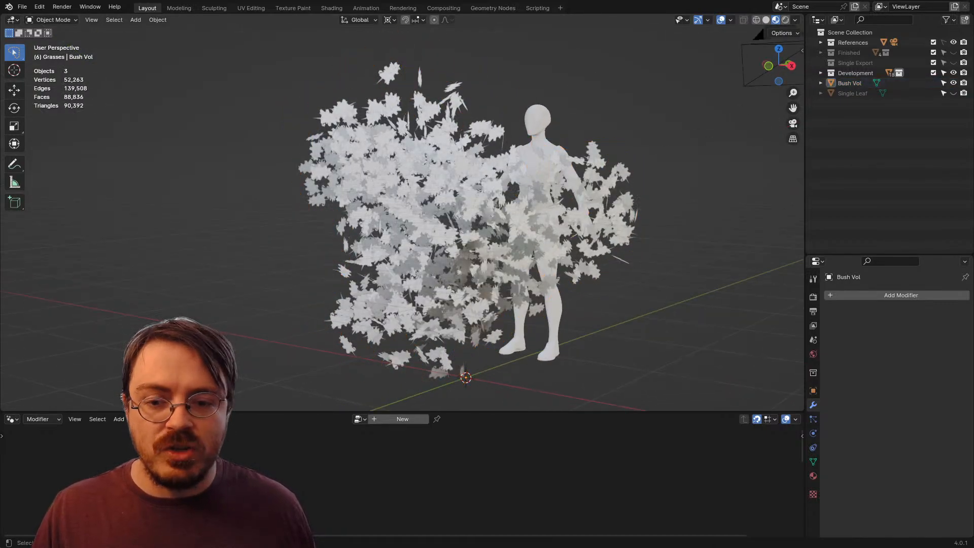
key(a)
key(Tab)
key(ctrl+z)
key(ctrl+z)
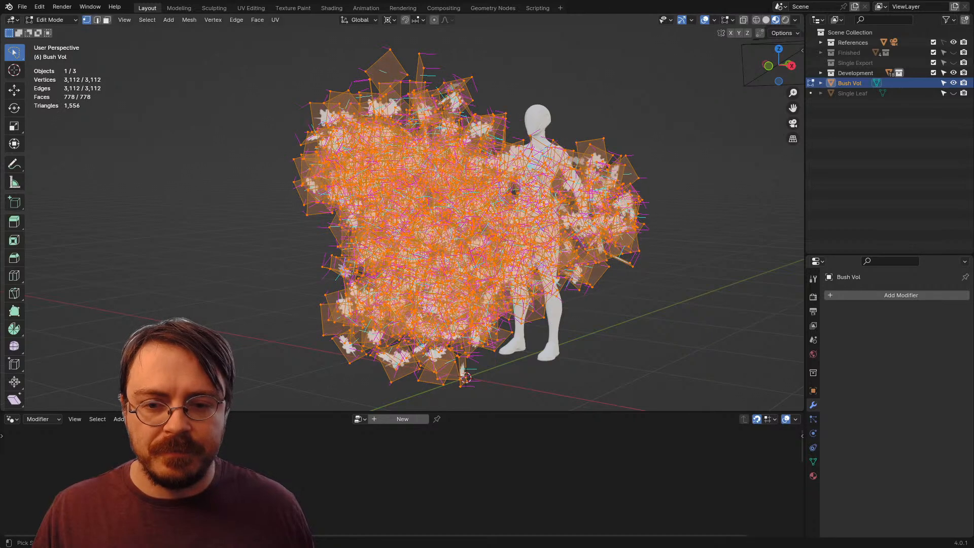
key(ctrl+z)
key(ctrl+z)
key(ctrl+z)
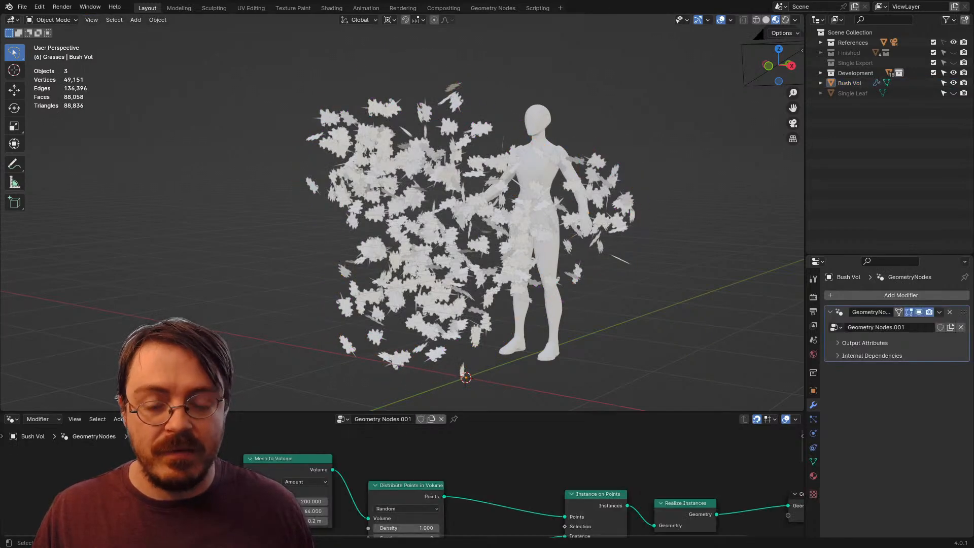
Step: Set the Instance on Points node's scale to 0.350 on X, Y and Z in Bush Vol's node tree
drag(487, 411, 487, 216)
drag(507, 431, 461, 293)
scroll(411, 398, up, 6)
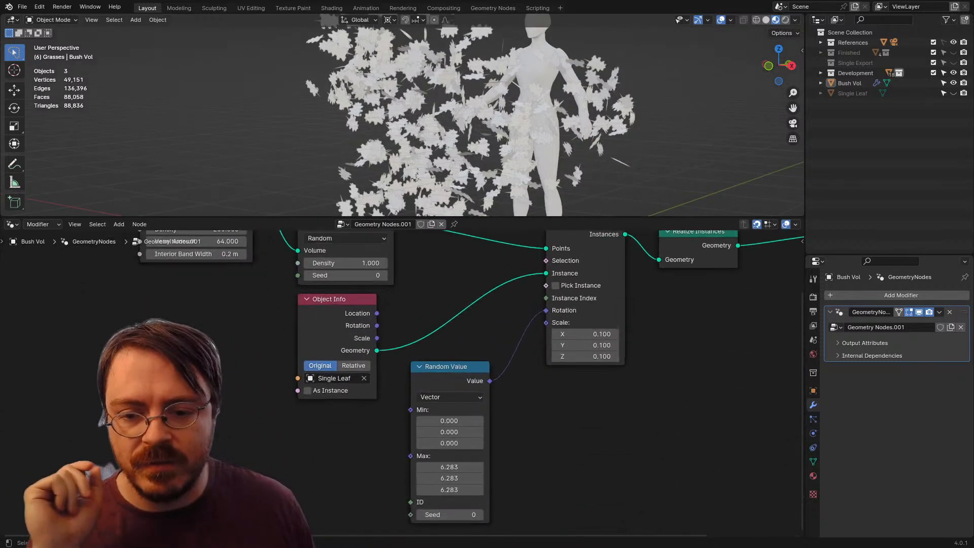
drag(615, 356, 507, 431)
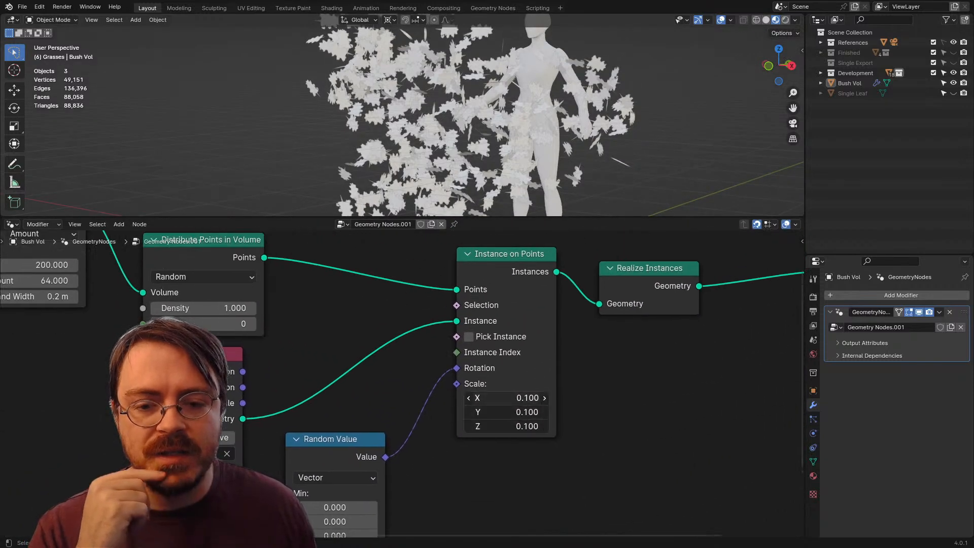
drag(502, 398, 502, 426)
text(.35)
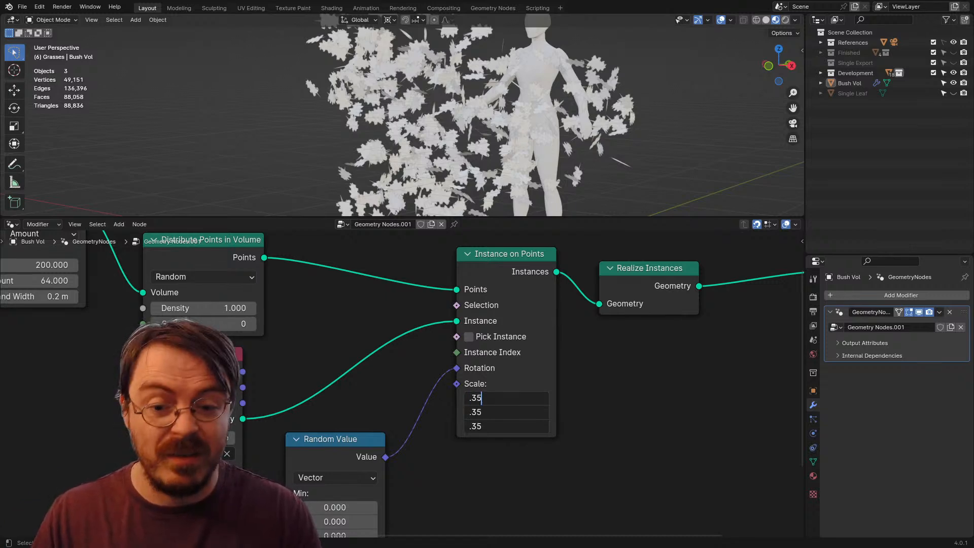
key(Return)
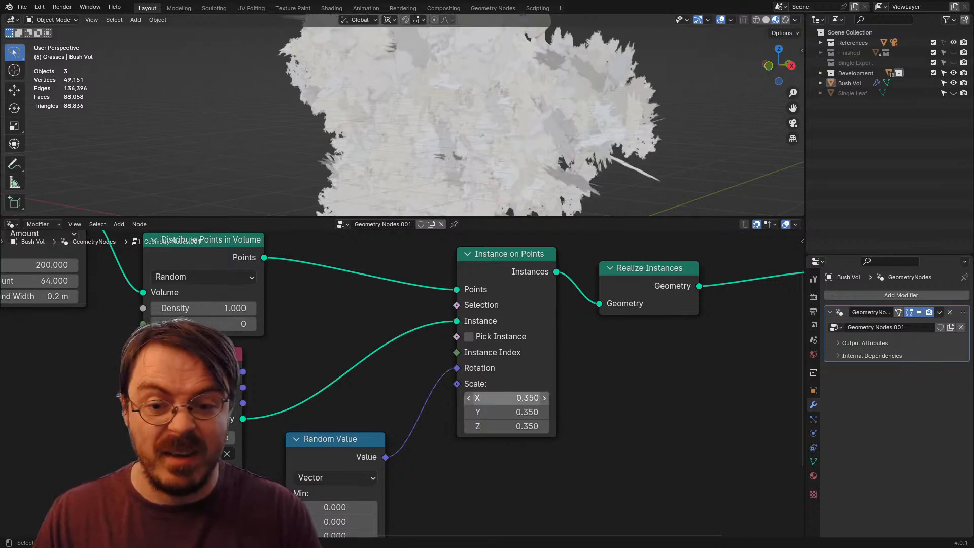
Step: Inspect the enlarged leaf cards, then select Bush Vol and apply its GeometryNodes modifier in Object Mode
drag(527, 217, 527, 490)
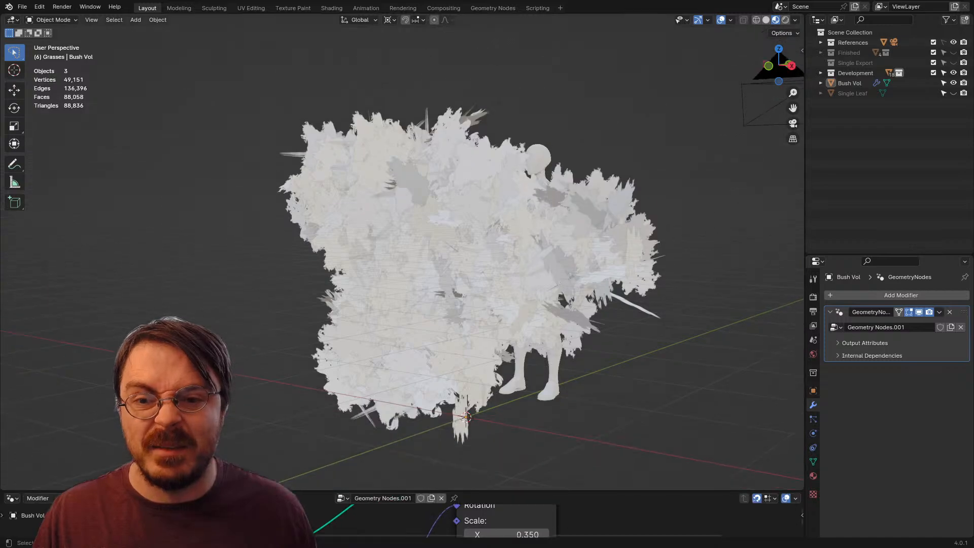
drag(487, 284, 502, 302)
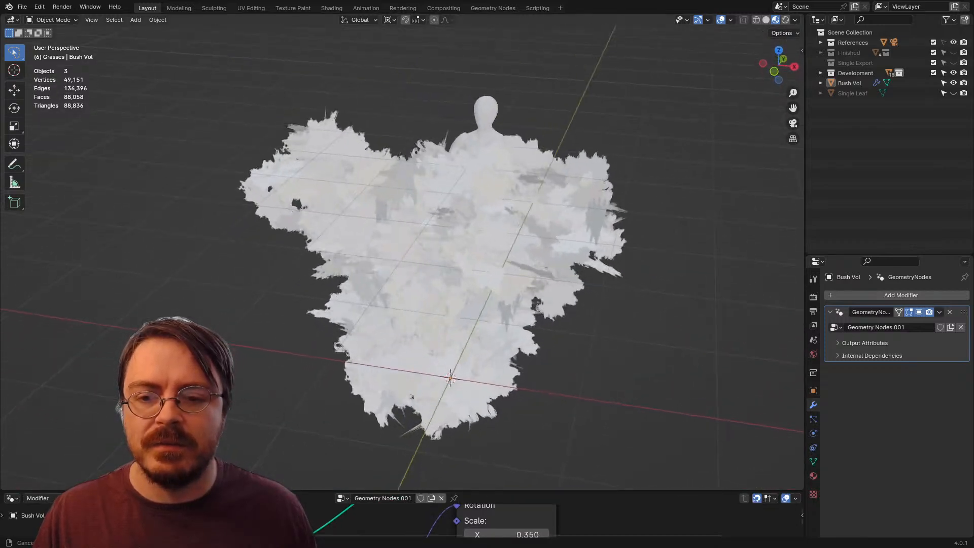
click(402, 261)
key(ctrl+Tab)
click(480, 259)
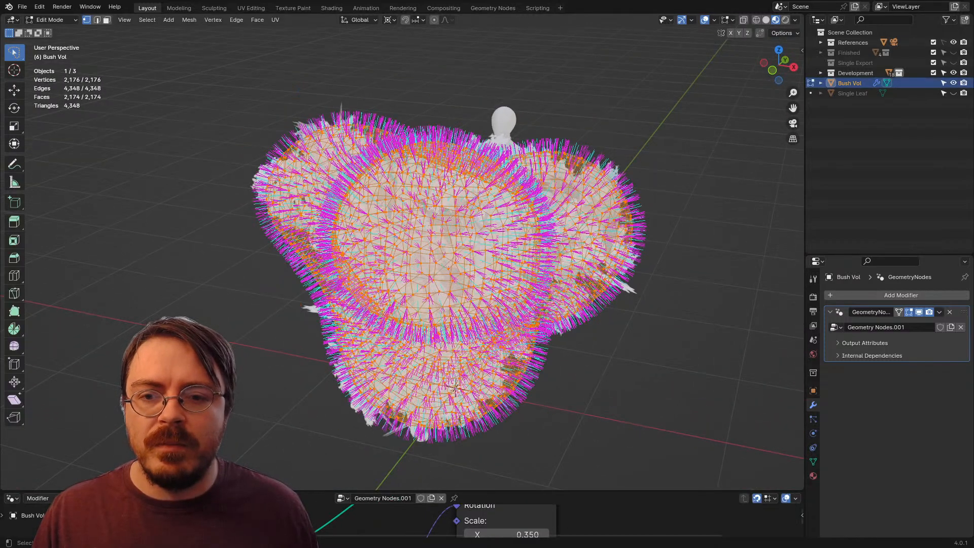
key(ctrl+Tab)
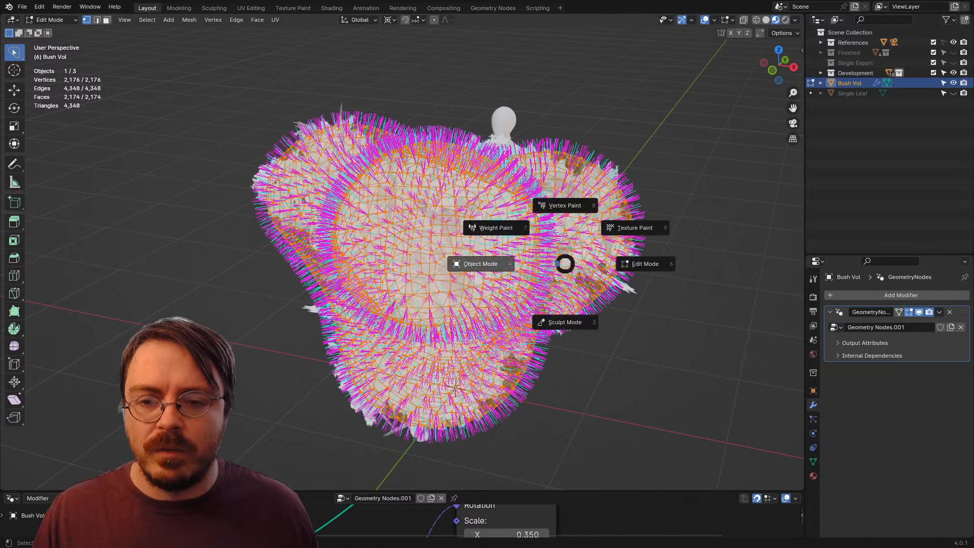
click(480, 264)
drag(558, 490, 558, 305)
key(ctrl+a)
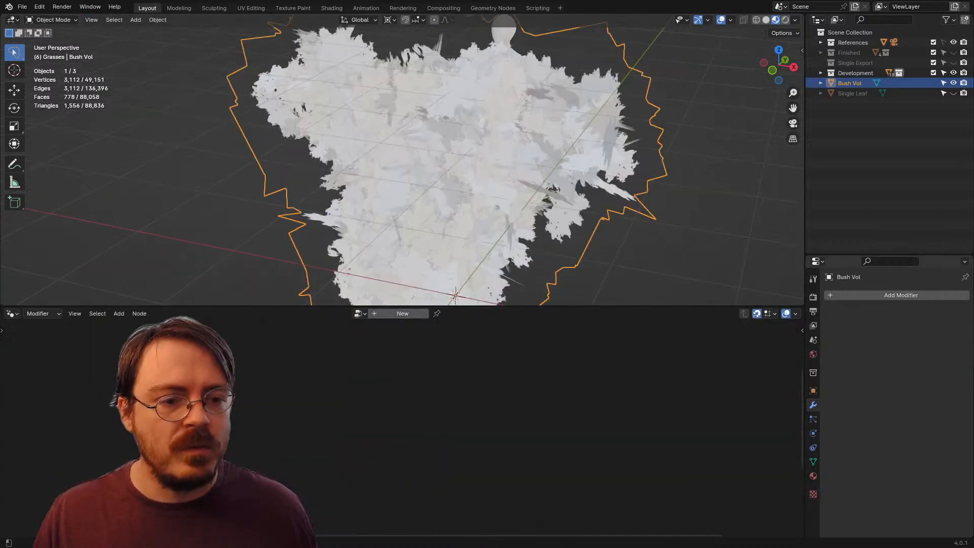
Step: Duplicate all of Bush Vol's leaf cards in place in Edit Mode and flip the duplicates' normals
drag(456, 306, 457, 488)
key(ctrl+Tab)
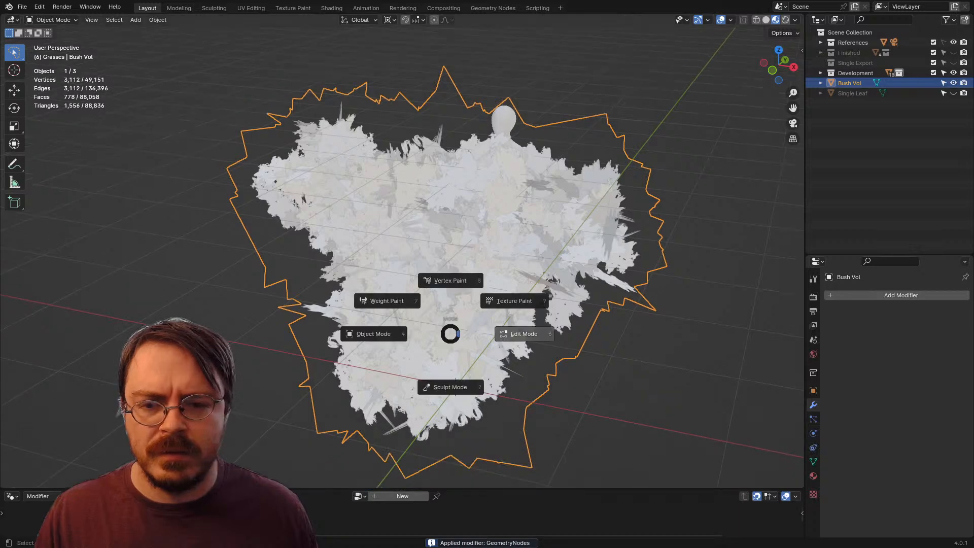
click(524, 333)
key(a)
key(shift+d)
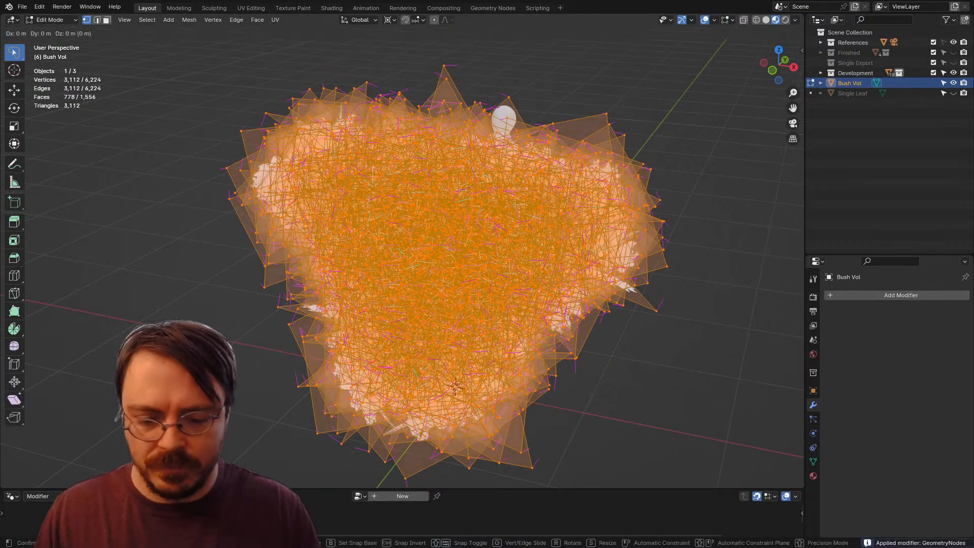
key(Escape)
key(alt+n)
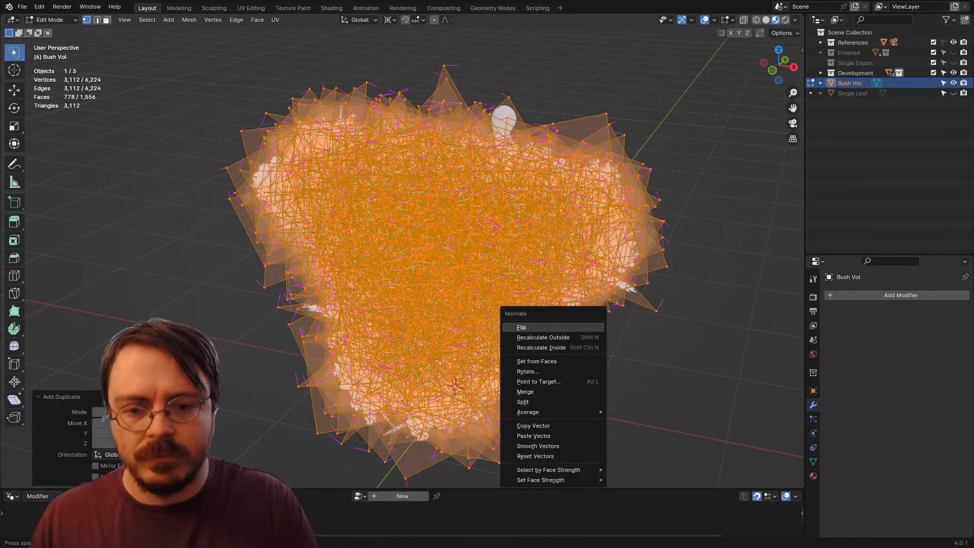
click(513, 326)
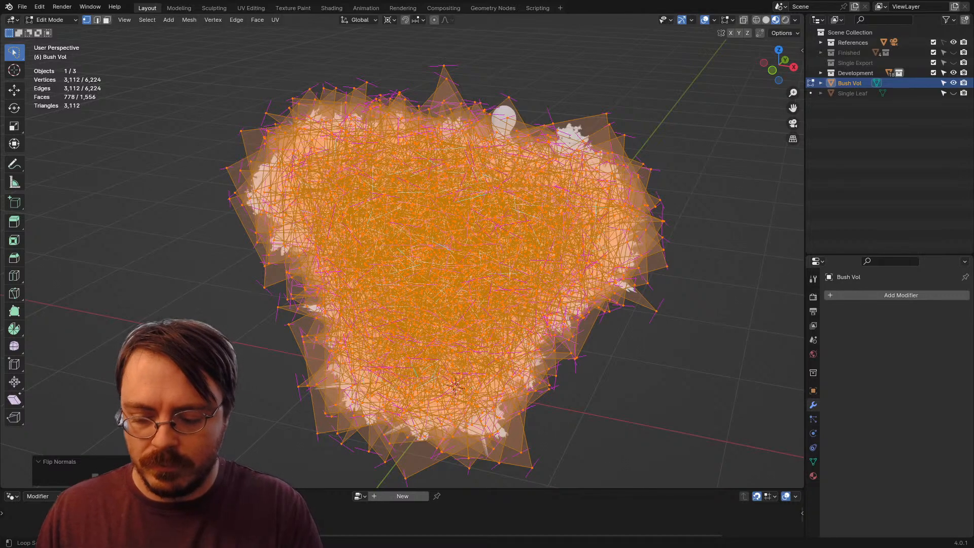
Step: Try to point only the duplicated cards' normals away from a target at Z 1.2 m, with Align and Spherize enabled
key(alt+l)
key(Return)
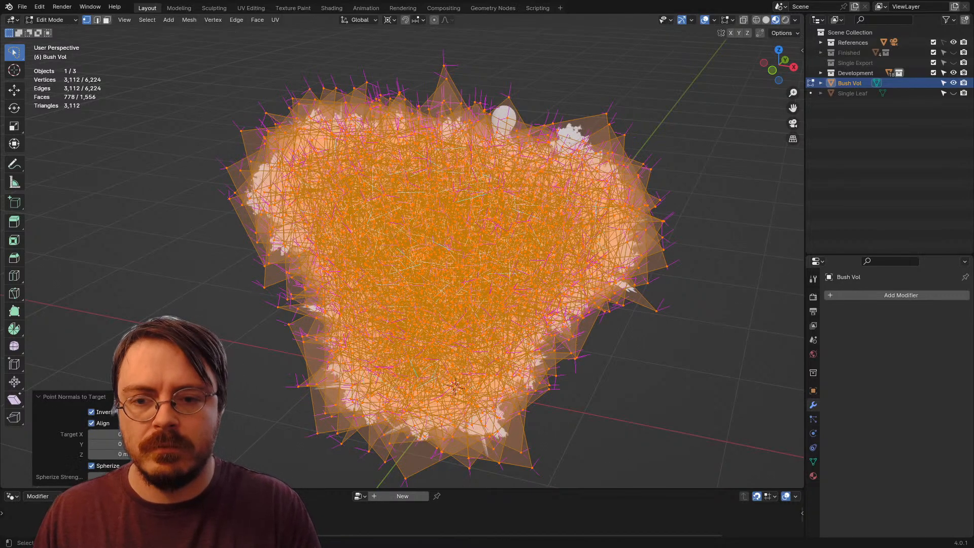
text(1.2)
key(Return)
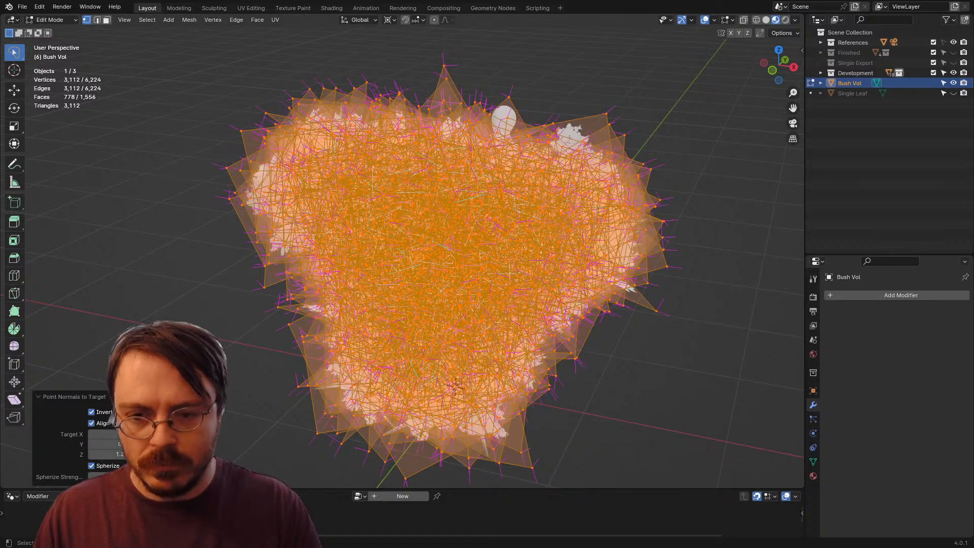
drag(446, 284, 489, 252)
key(ctrl+z)
Step: Point all leaf cards' normals away from a target at Z 1.2 m with Invert, Align and Spherize, and return to Object Mode
key(a)
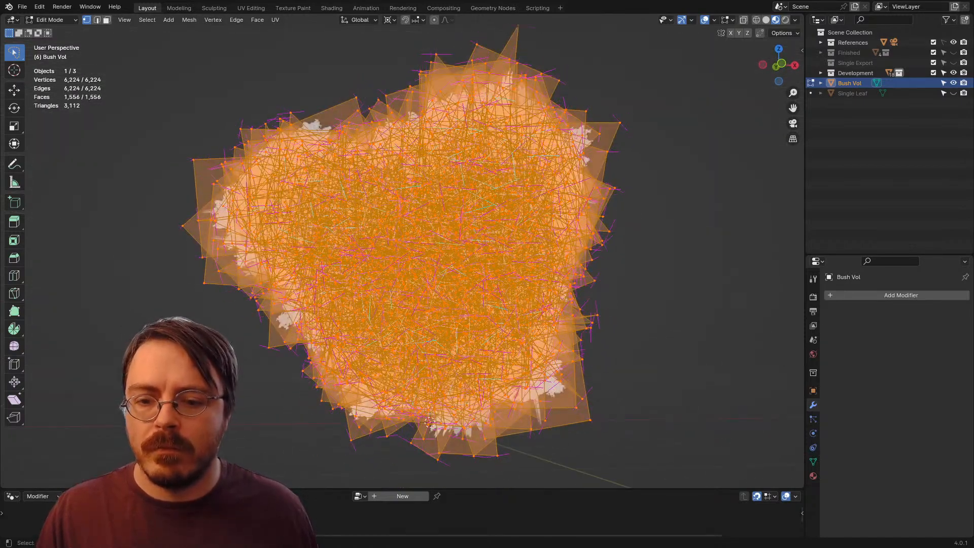
key(alt+l)
key(Return)
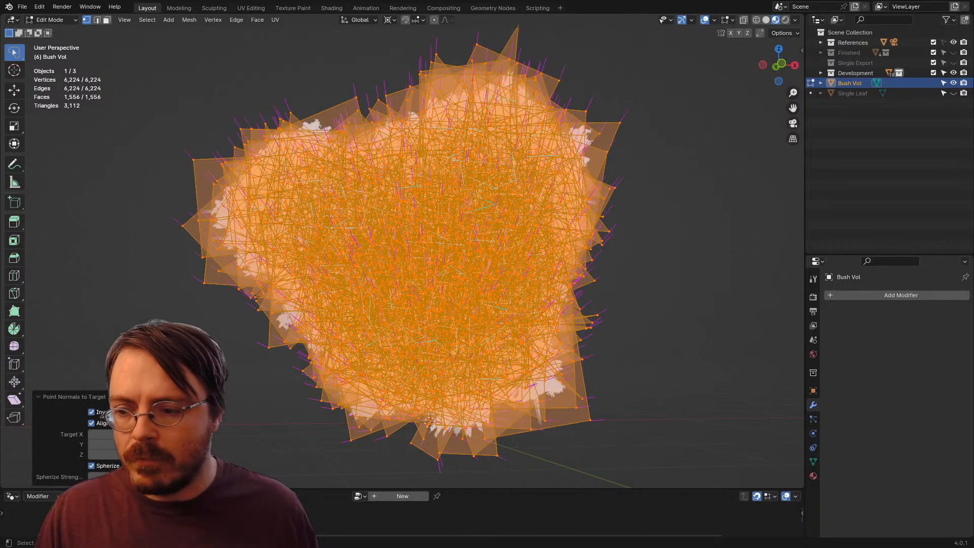
text(1.2)
key(Return)
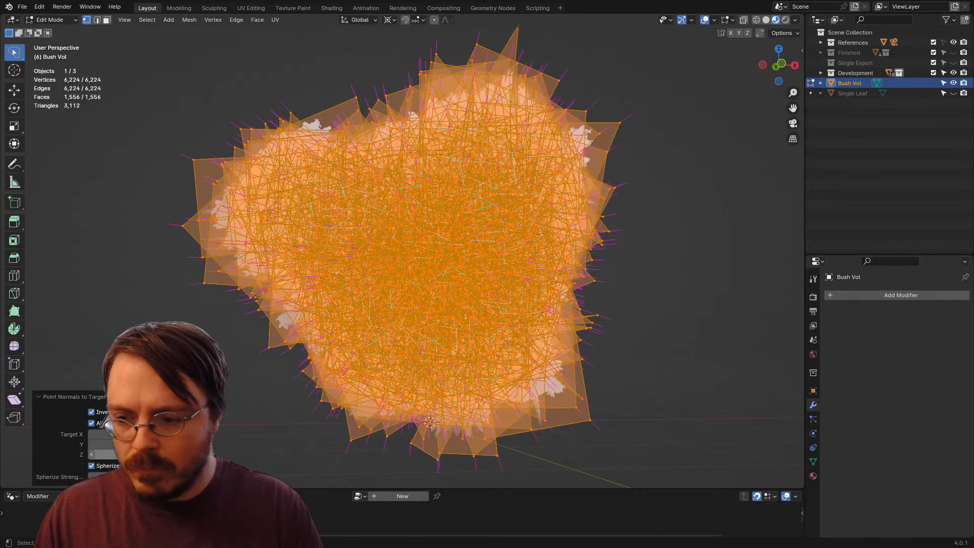
key(ctrl+Tab)
click(138, 108)
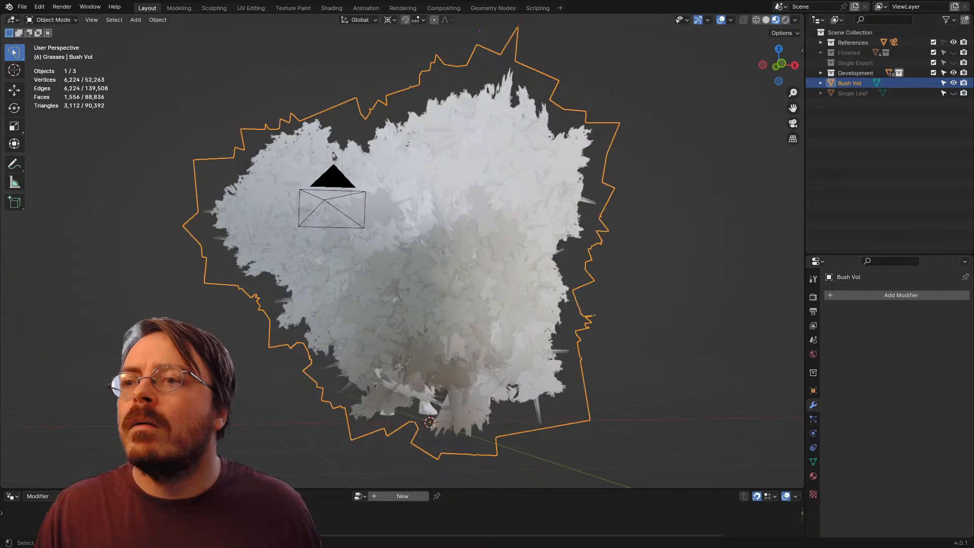
Step: Export the selected Bush Vol as FBX, overwriting SingleExportTester.fbx in the project's Assets folder
click(22, 7)
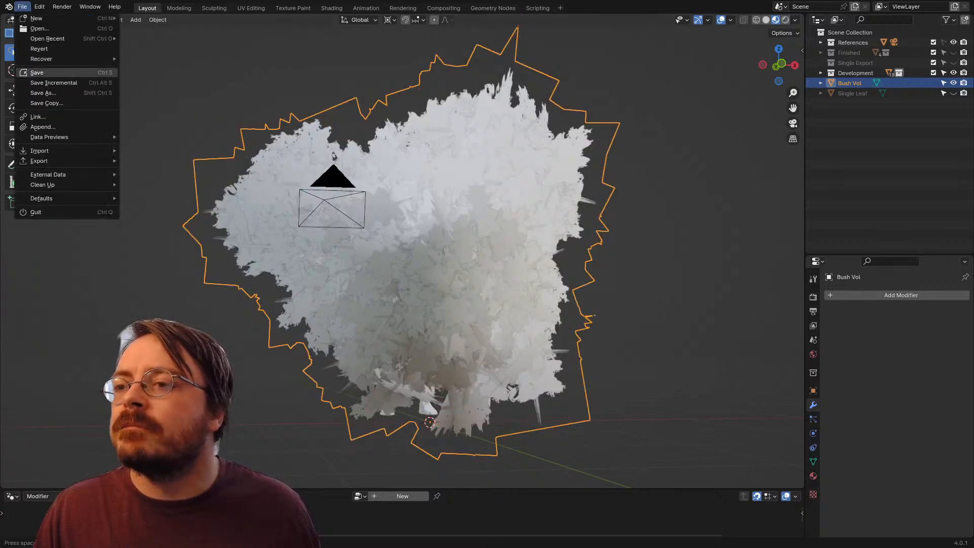
mouse_move(39, 161)
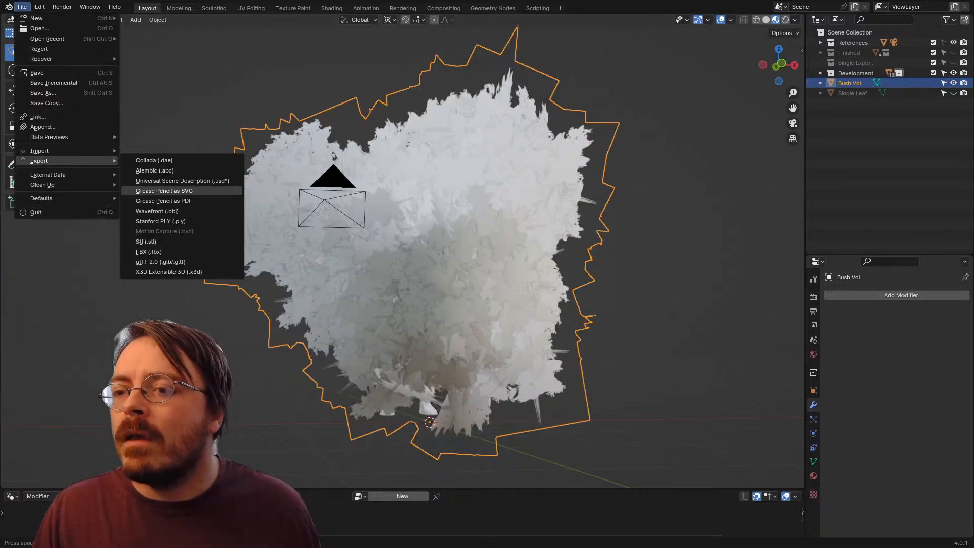
click(149, 251)
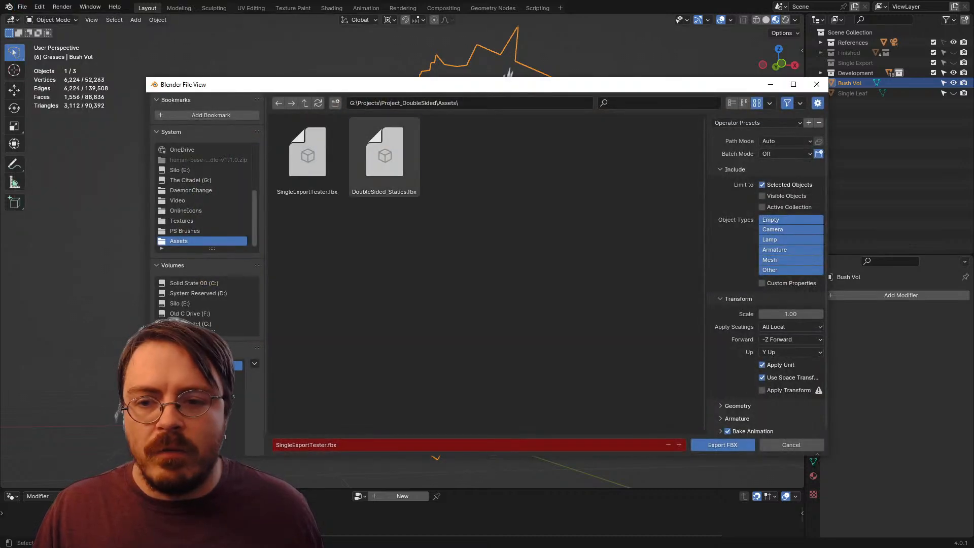
click(385, 153)
click(307, 152)
click(722, 445)
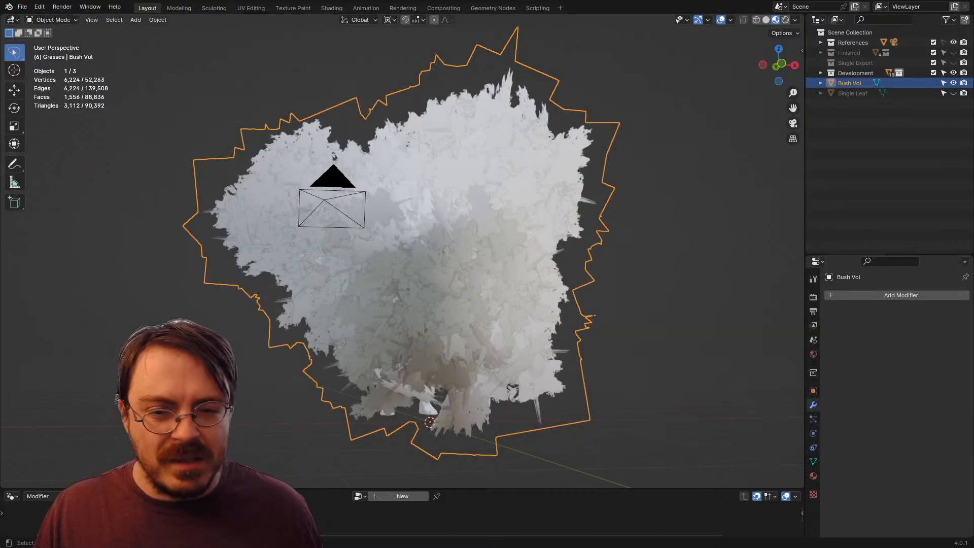
Step: Switch to Unreal Editor and reimport the SingleExportTester static mesh from the ERMAC folder
key(alt+Tab)
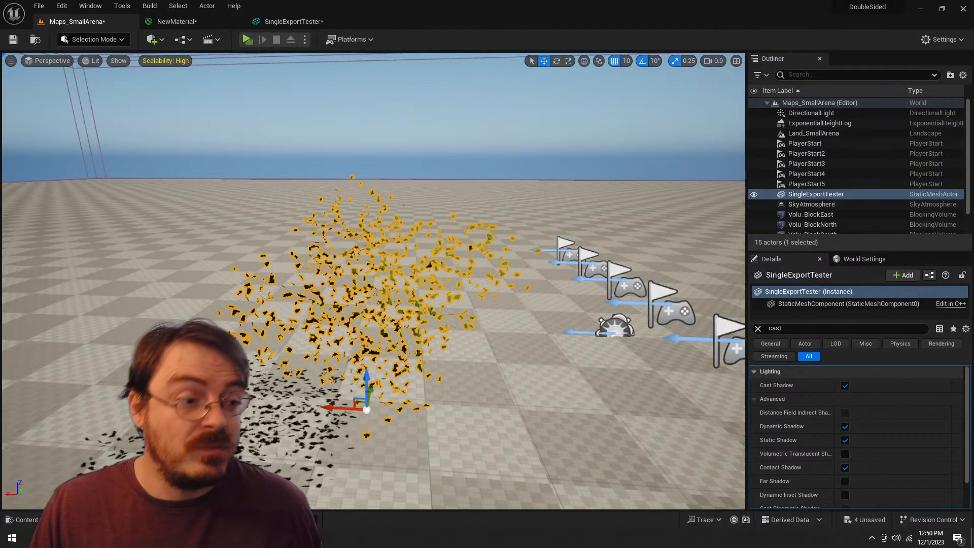
key(a)
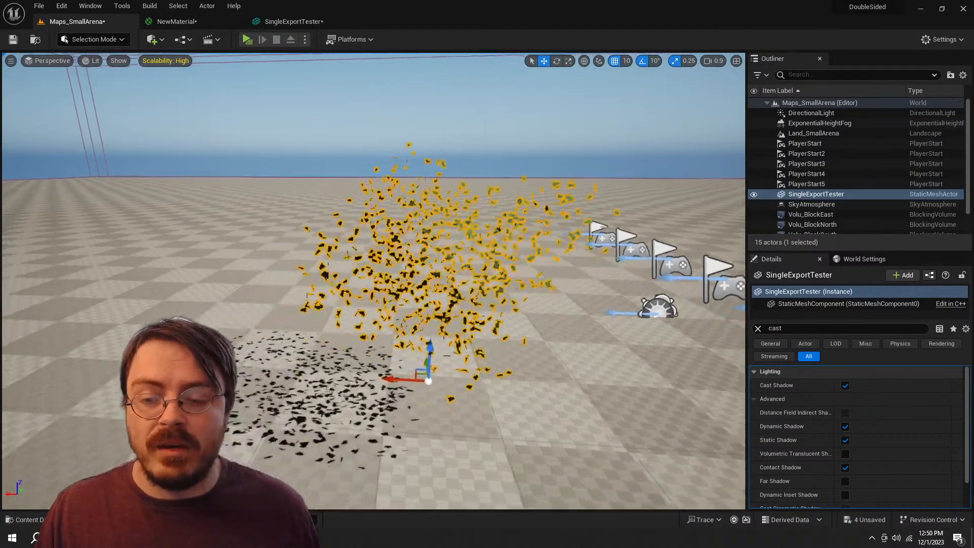
key(d)
key(a)
key(e)
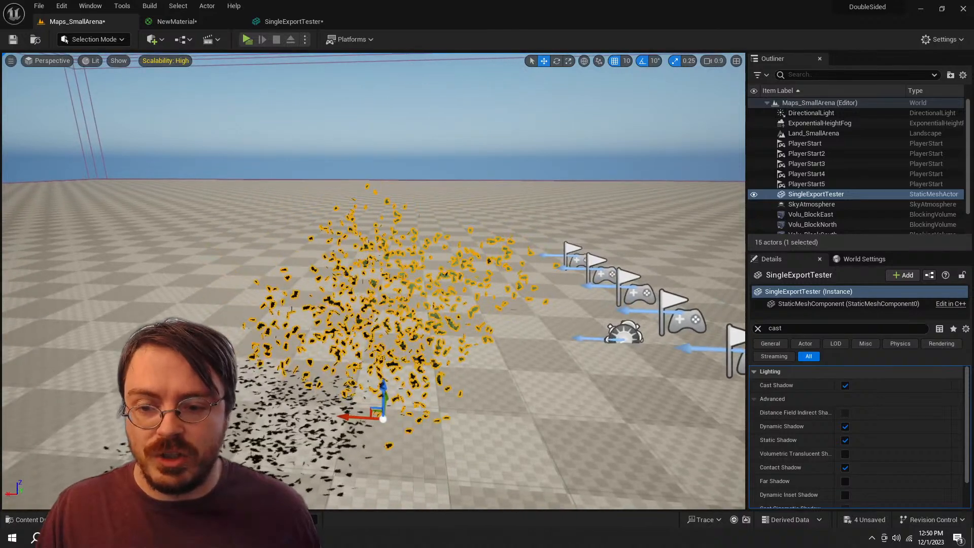
key(ctrl+space)
right_click(413, 395)
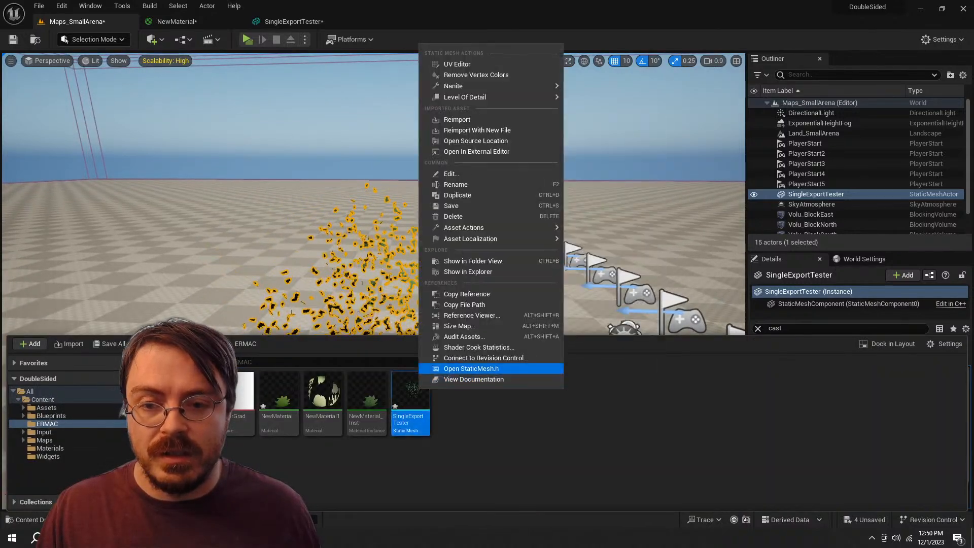
click(446, 118)
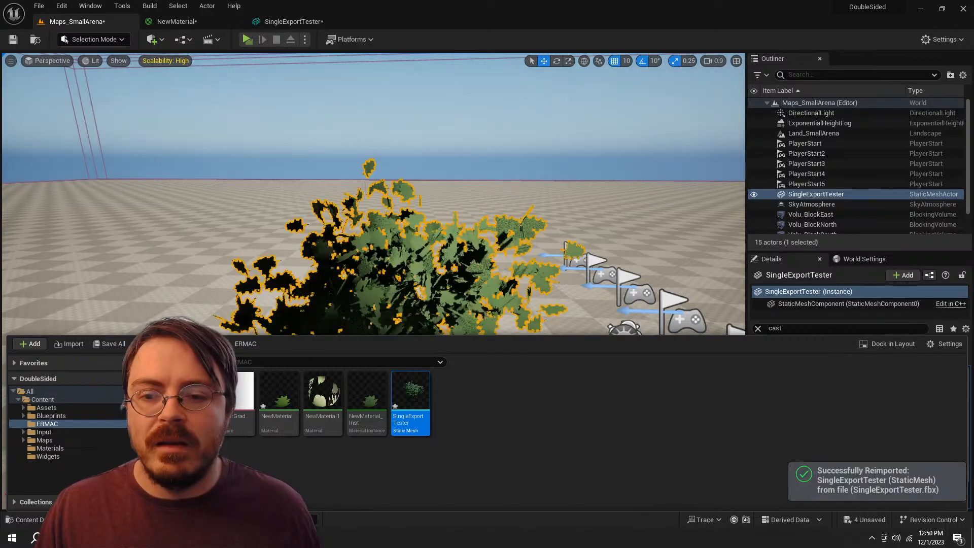
key(ctrl+space)
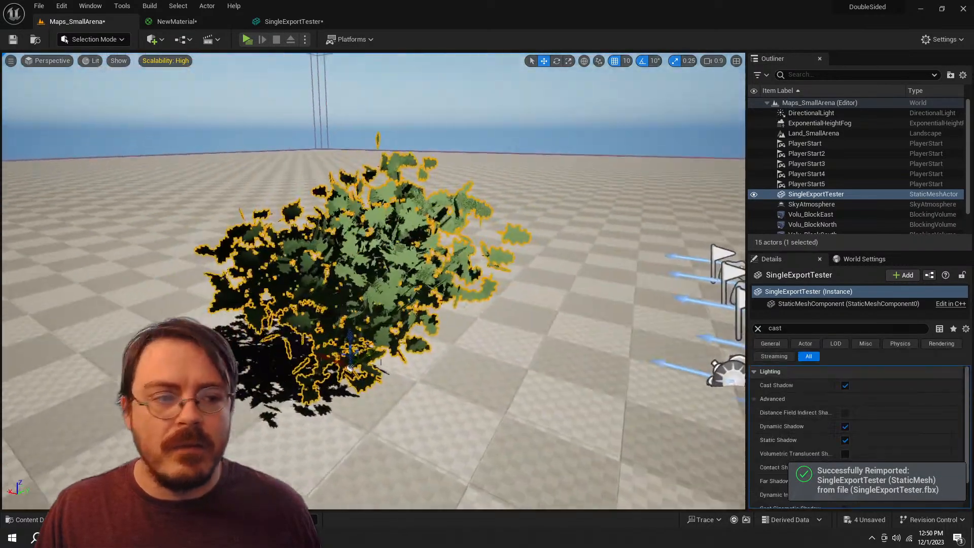
Step: Disable Cast Shadow on the SingleExportTester actor and examine the bush's shading up close and from farther away
key(w)
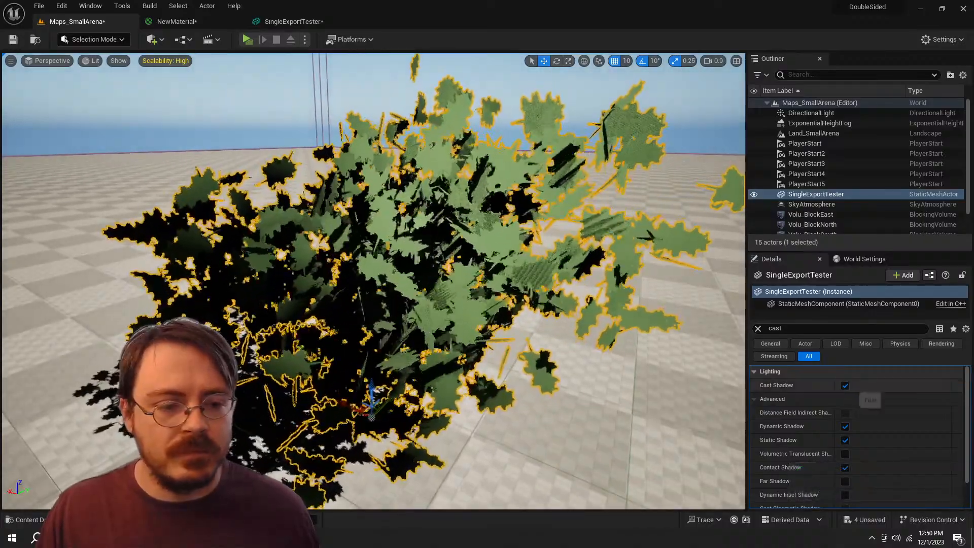
click(845, 385)
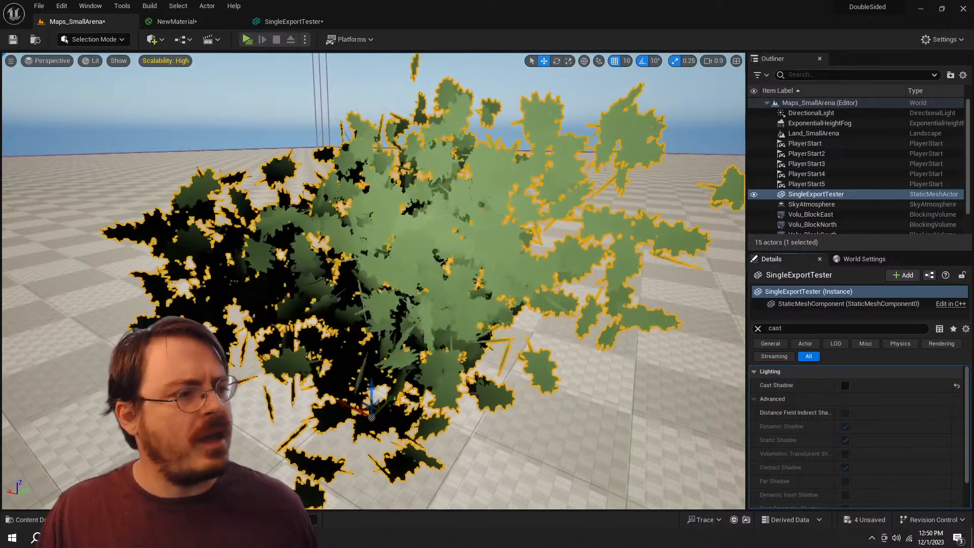
key(a)
key(s)
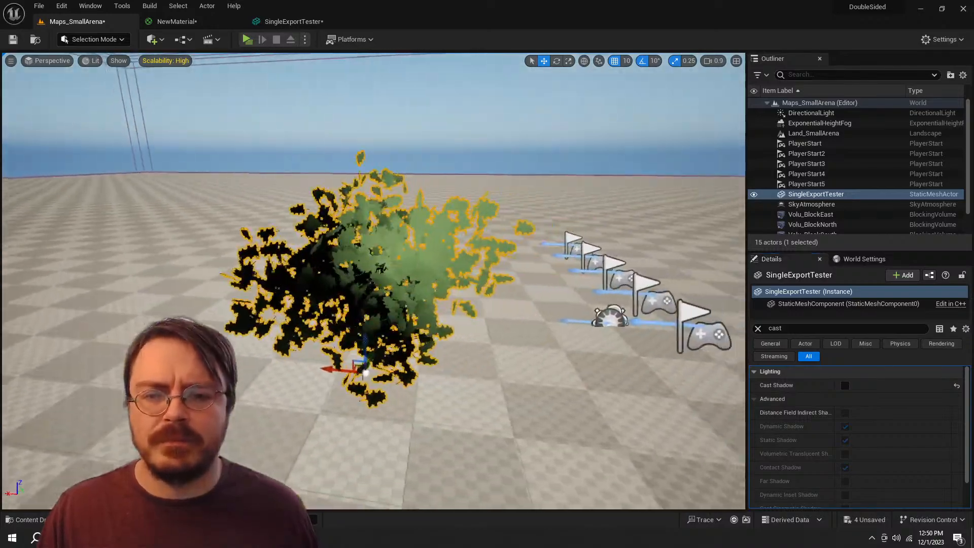
Step: Examine the bush's shading up close, select the Land_SmallArena landscape instead of the bush, and view the bush from farther away
key(w)
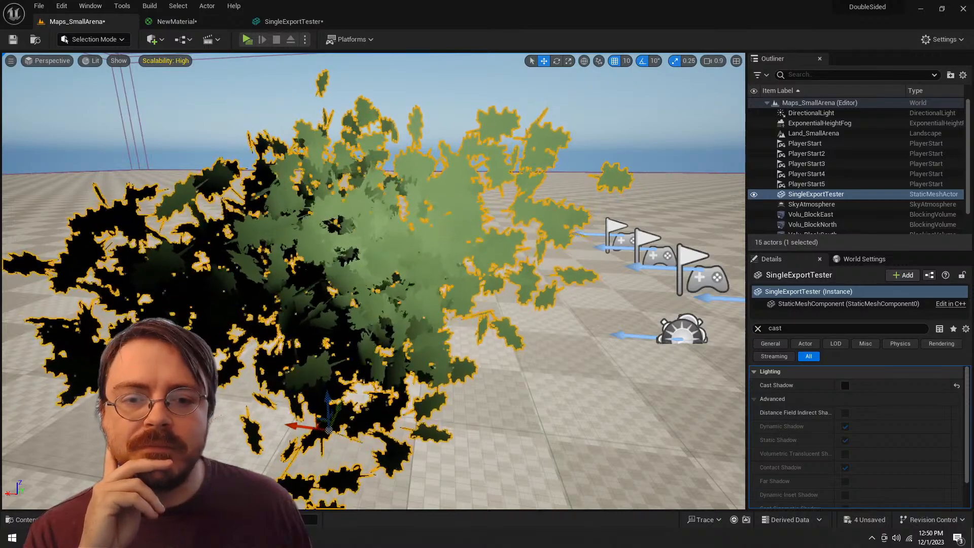
click(549, 401)
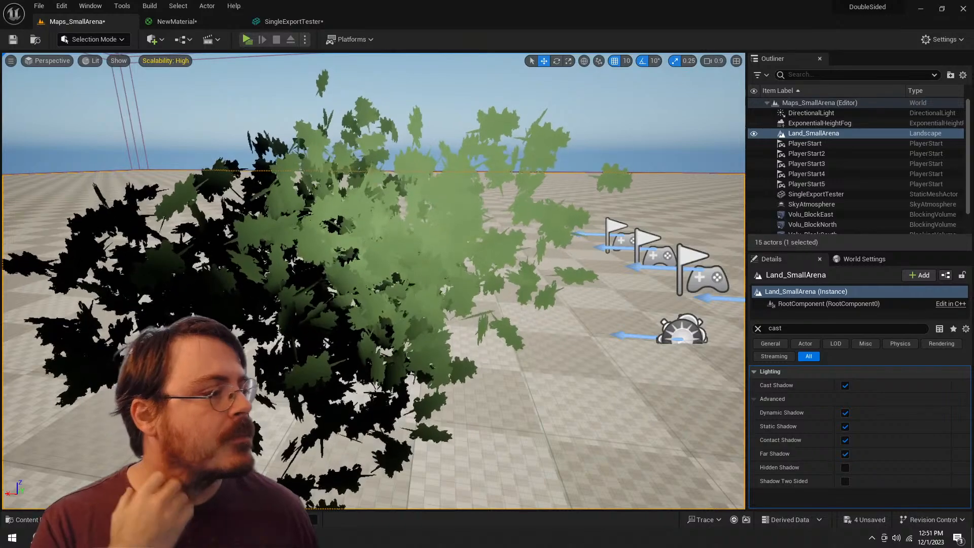
scroll(374, 281, down, 5)
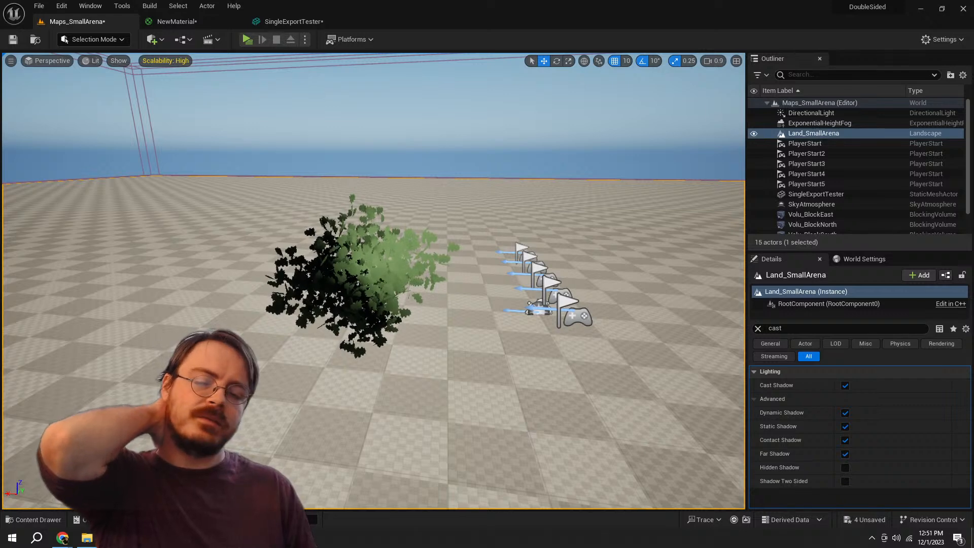
Step: Switch to Photoshop, bring the whole Untitled-2 canvas into view, and hide Layer 5 copy and Layer 15
key(alt+Tab)
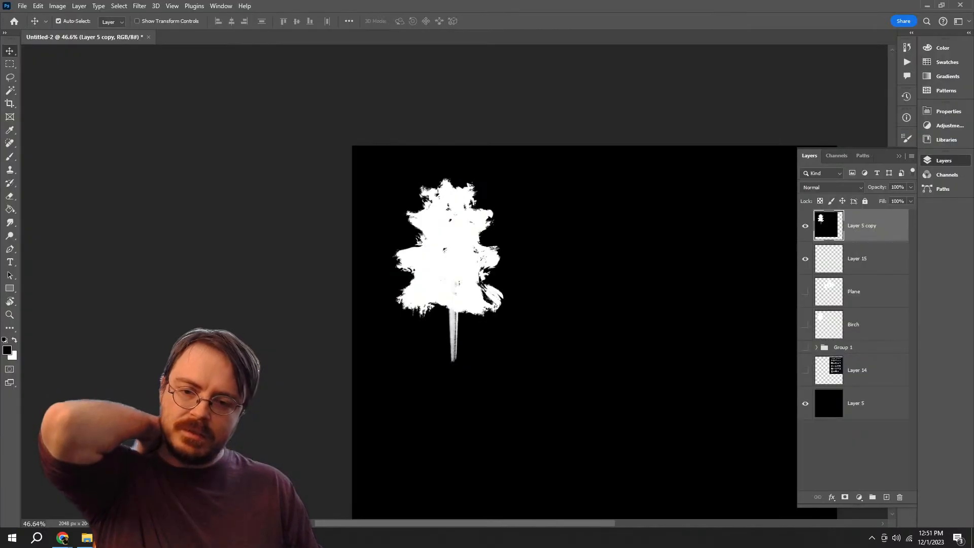
drag(647, 359, 410, 285)
key(z)
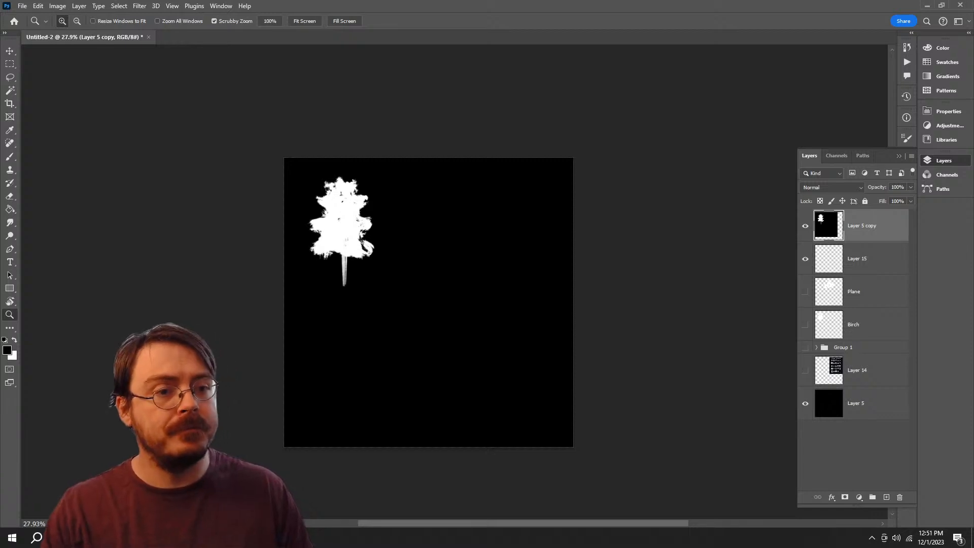
click(805, 259)
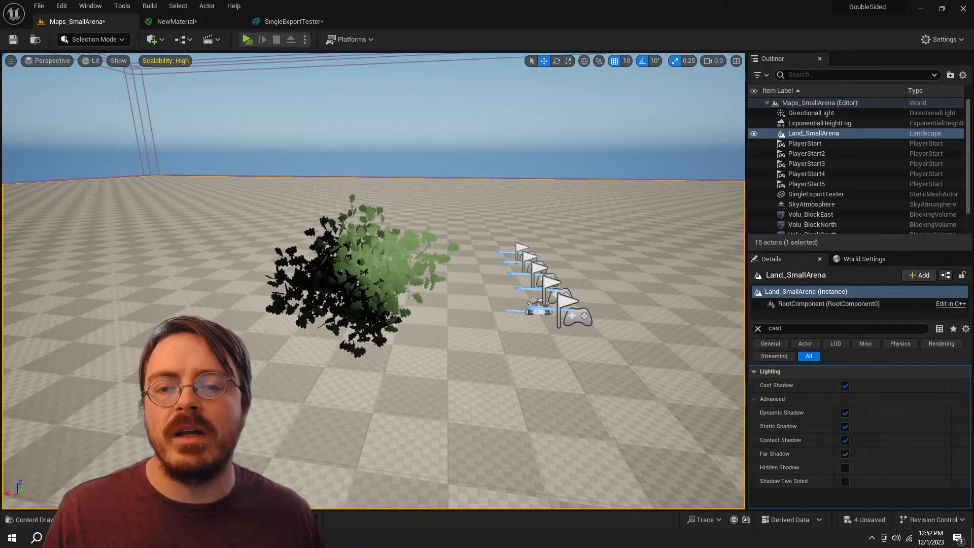
Step: Switch to Unreal Editor and examine the leaf cards' shading from within the foliage and the whole bush from a distance
key(w)
key(s)
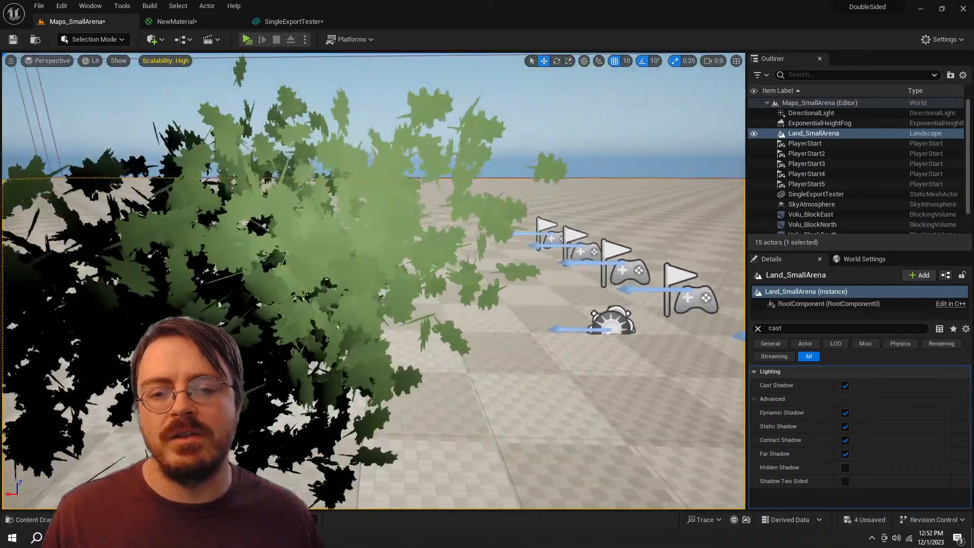
key(s)
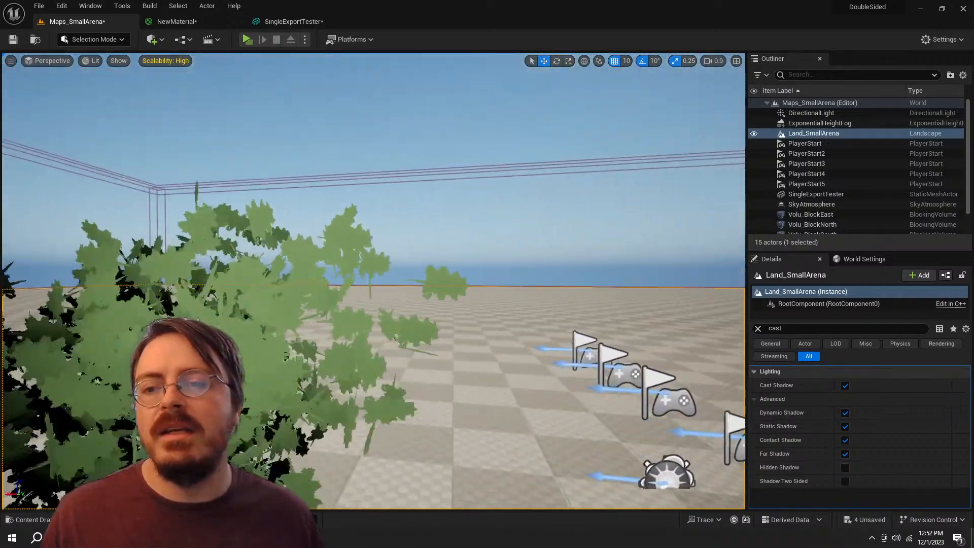
key(s)
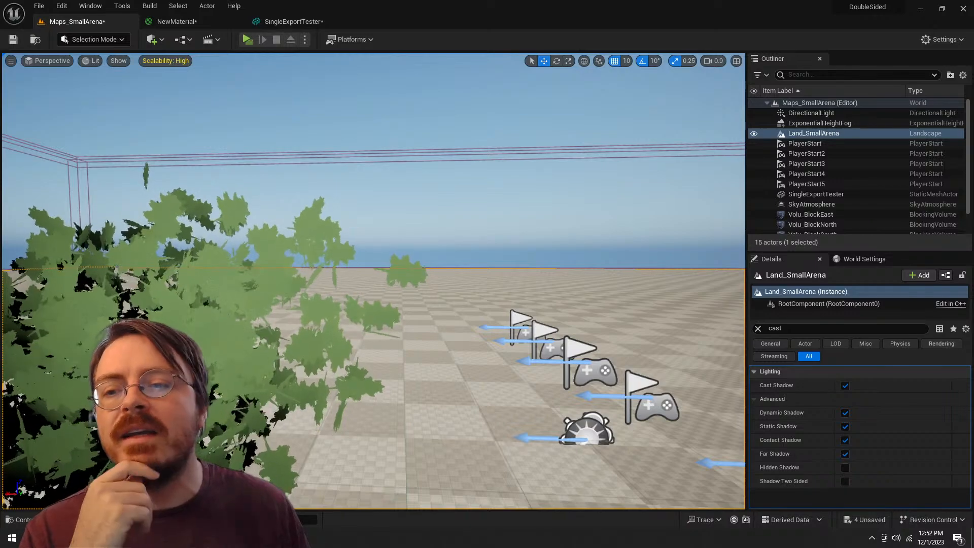
key(w)
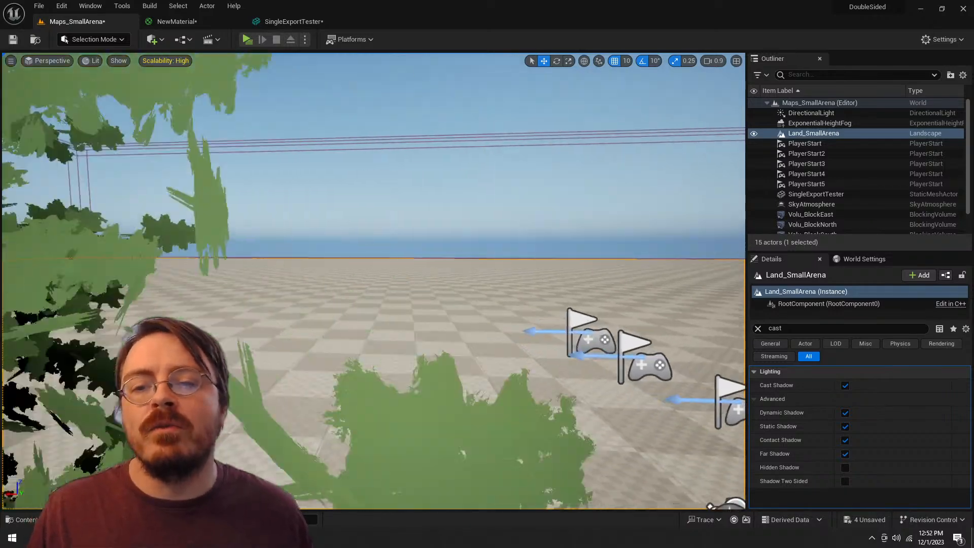
key(s)
key(w)
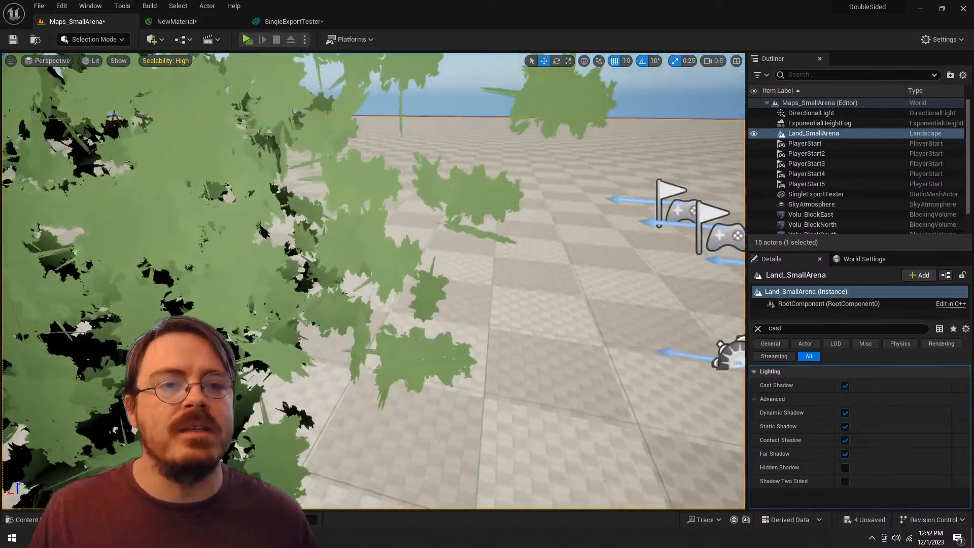
scroll(374, 281, down, 6)
key(w)
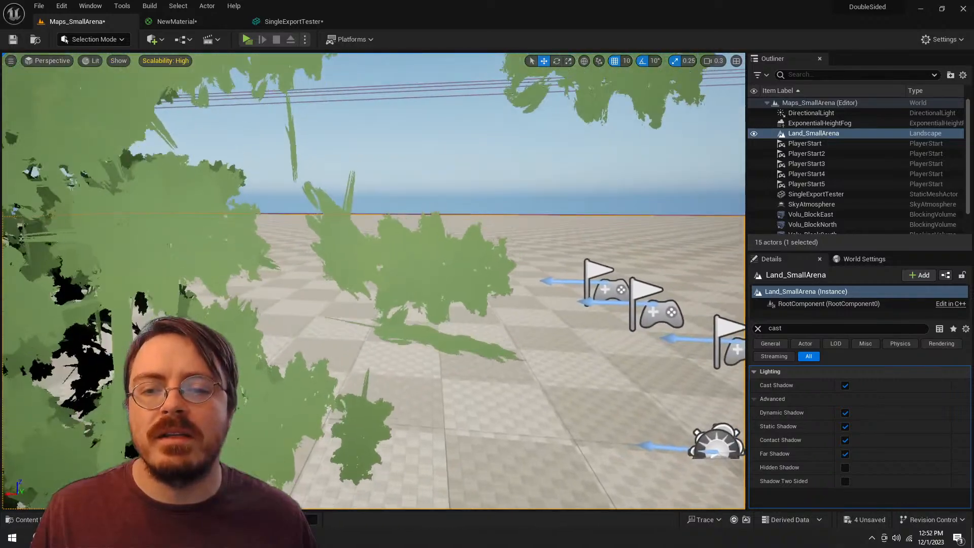
key(d)
key(e)
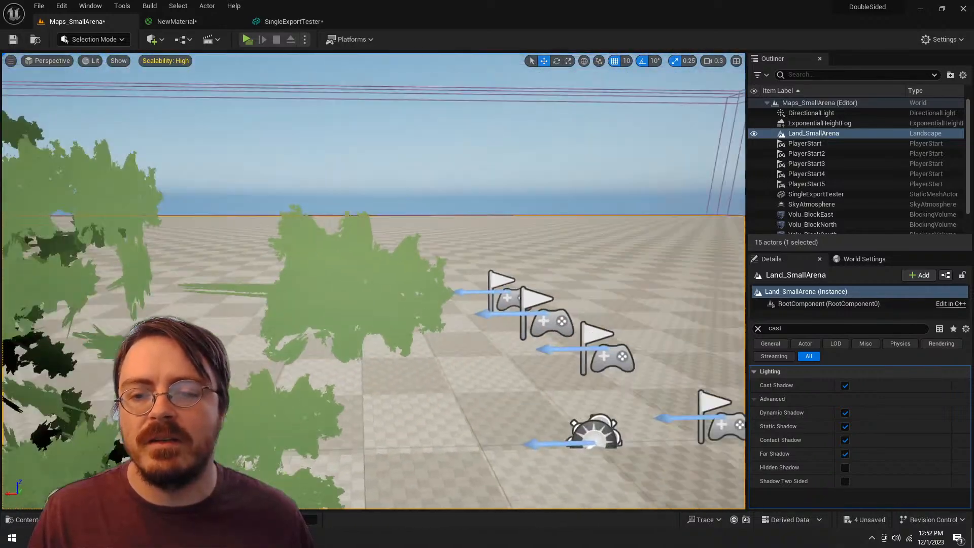
key(w)
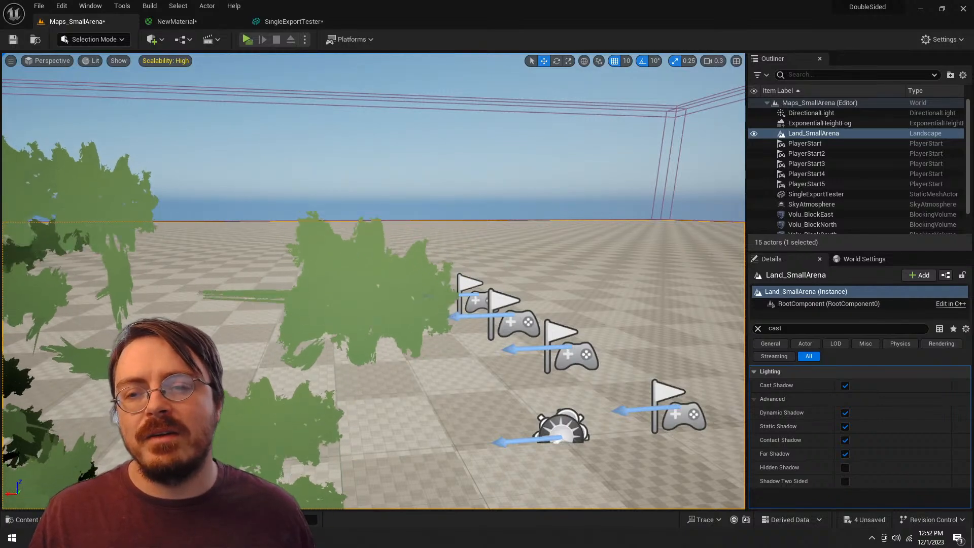
key(s)
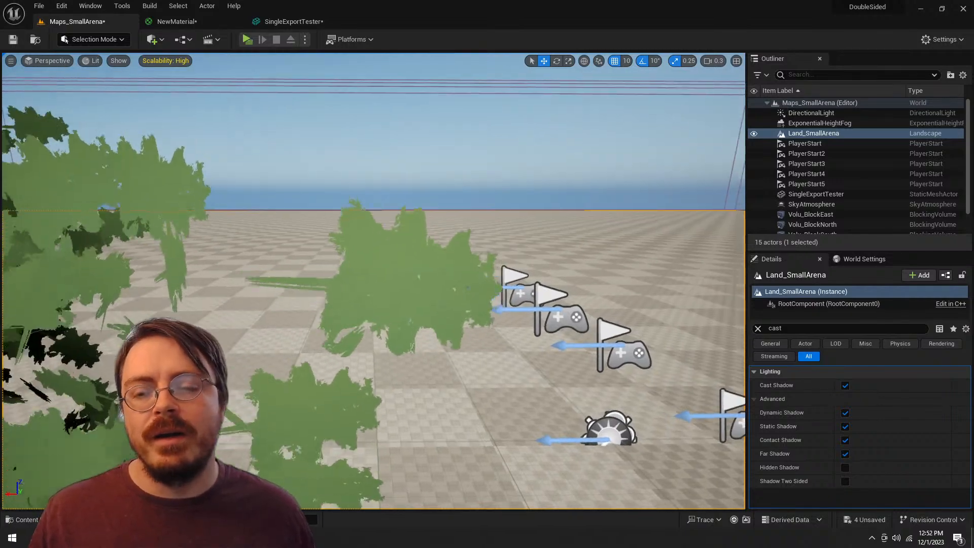
key(s)
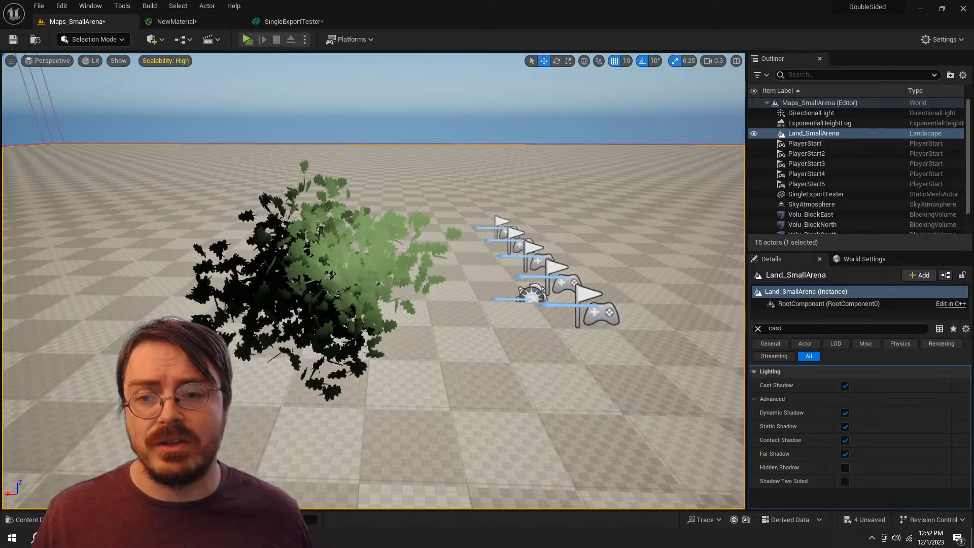
Step: Switch to Photoshop and add a new empty layer above the hidden Layer 5 copy for brush painting
key(alt+Tab)
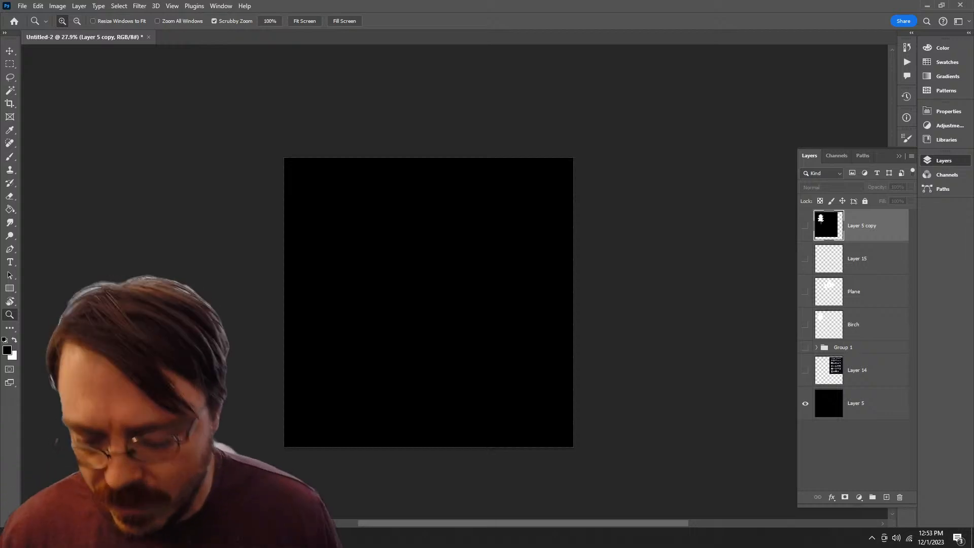
key(b)
click(428, 284)
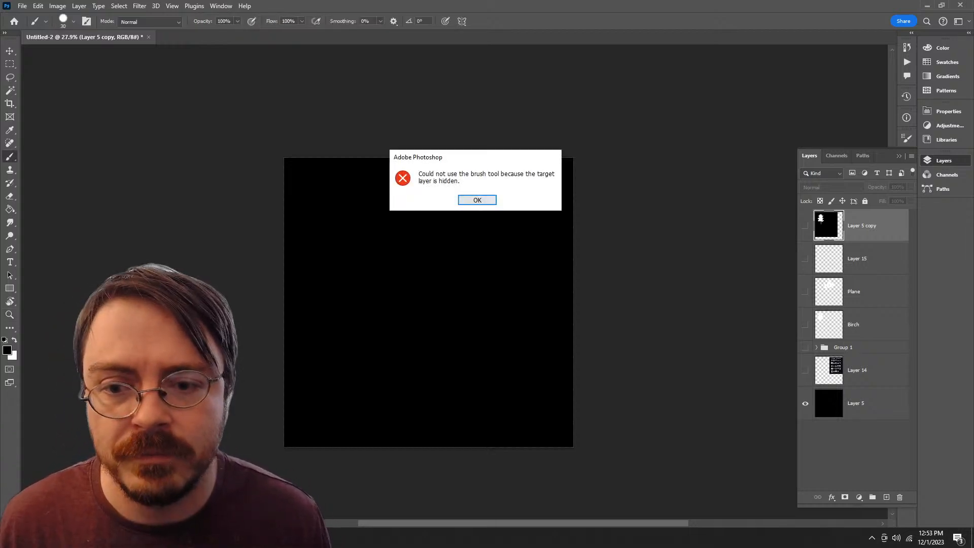
click(477, 200)
key(ctrl+shift+alt+n)
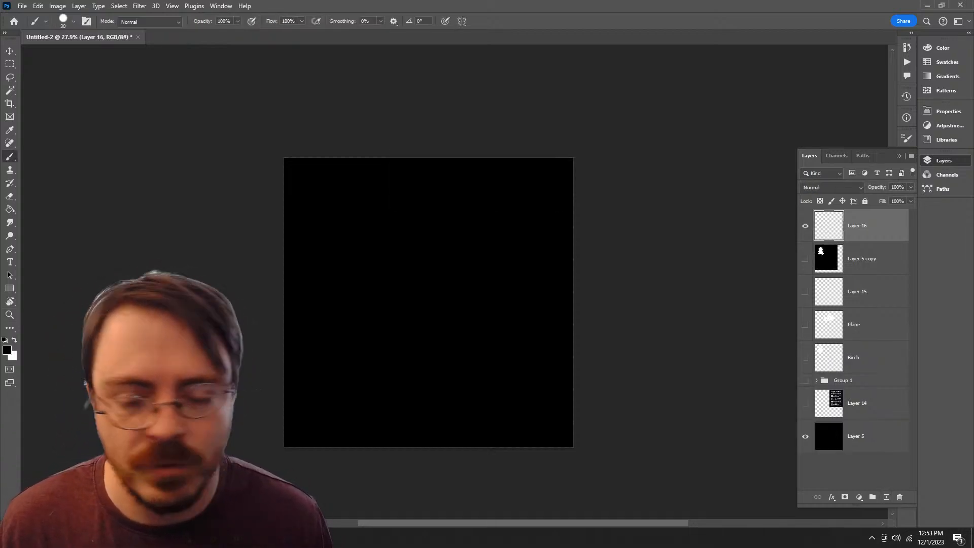
Step: Choose the Kyle's Paintbox - Ranger Bristle brush from the Alpha Brushes group
right_click(428, 235)
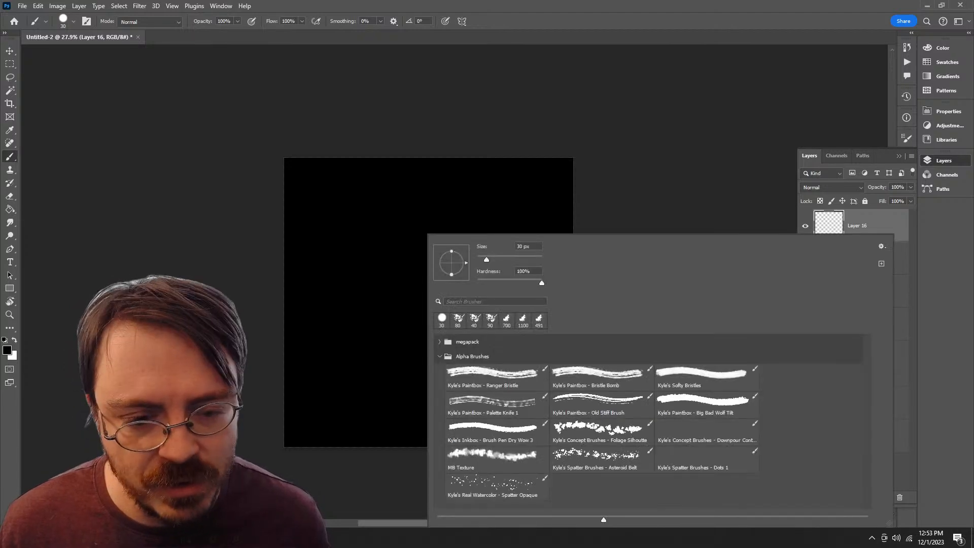
click(706, 377)
click(496, 378)
key(Return)
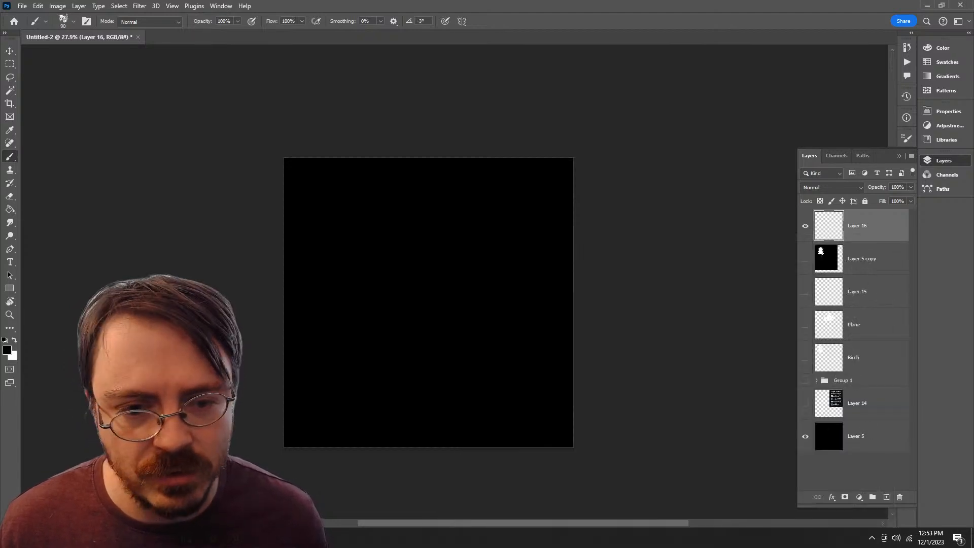
Step: Paint trial white bristle strokes near the canvas's upper-left corner on the new layer and undo them
drag(481, 278, 506, 278)
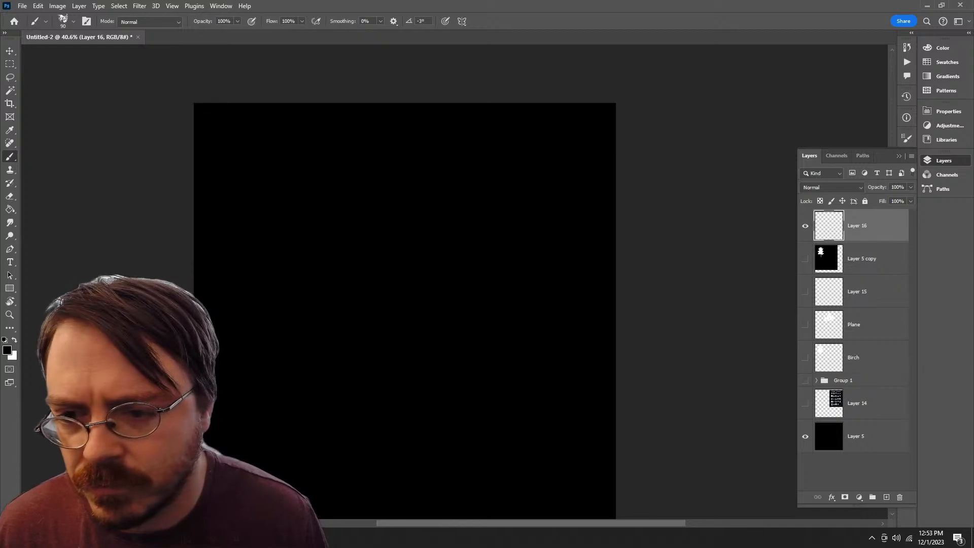
drag(268, 151, 270, 218)
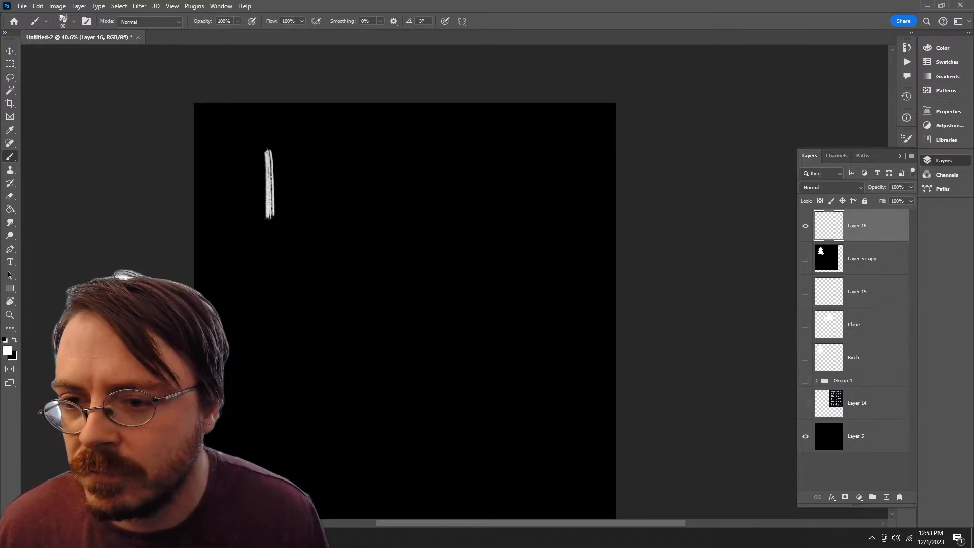
key(ctrl+z)
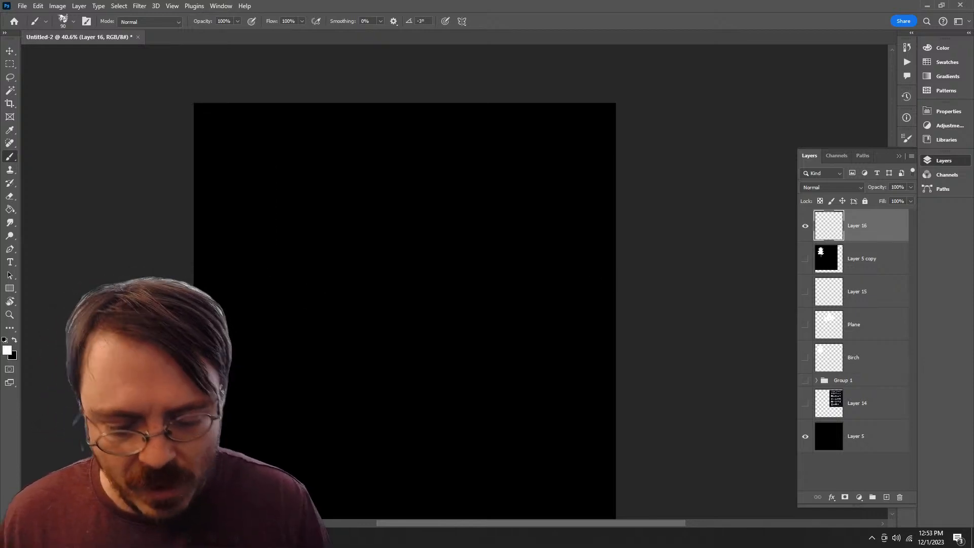
key(ctrl+plus)
key(ctrl+plus)
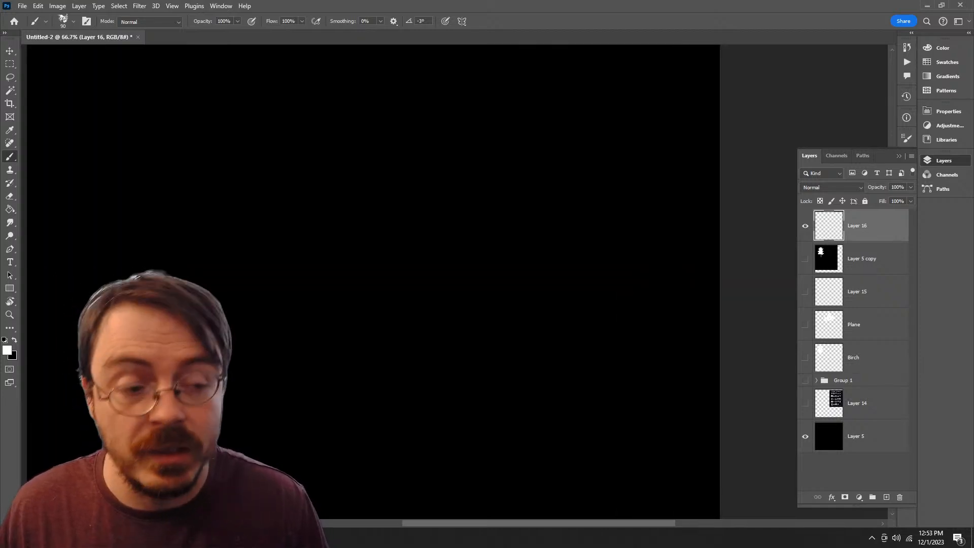
drag(386, 218, 551, 355)
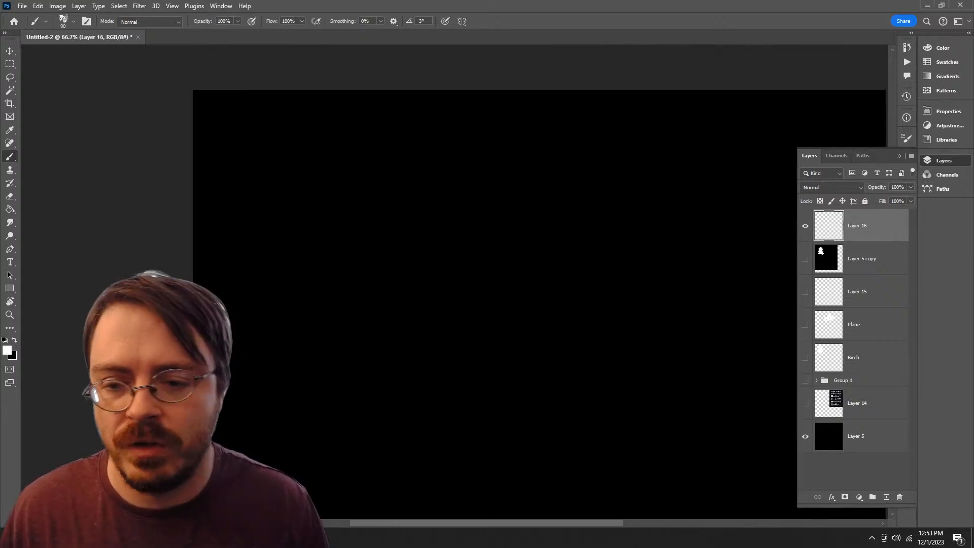
key(ctrl+shift+z)
key(ctrl+z)
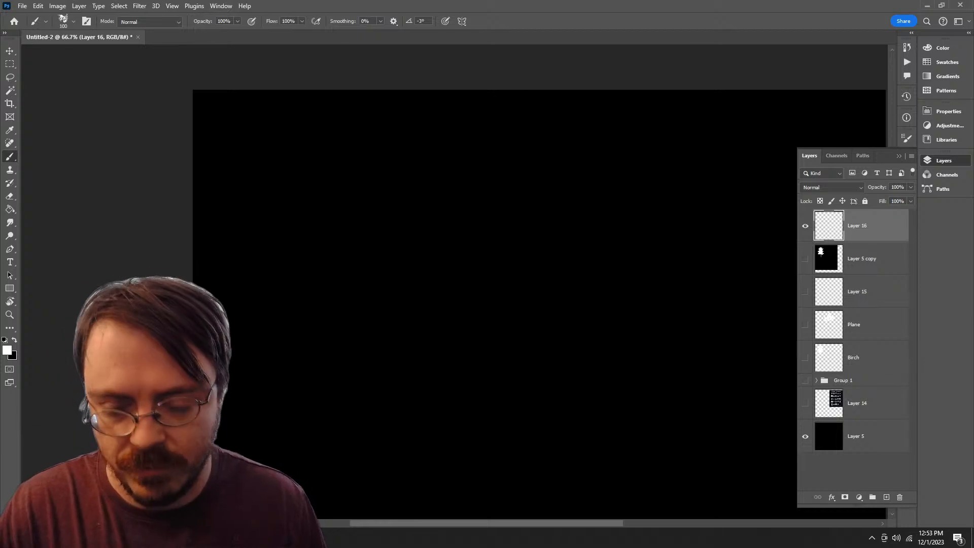
drag(320, 228, 310, 203)
key(ctrl+z)
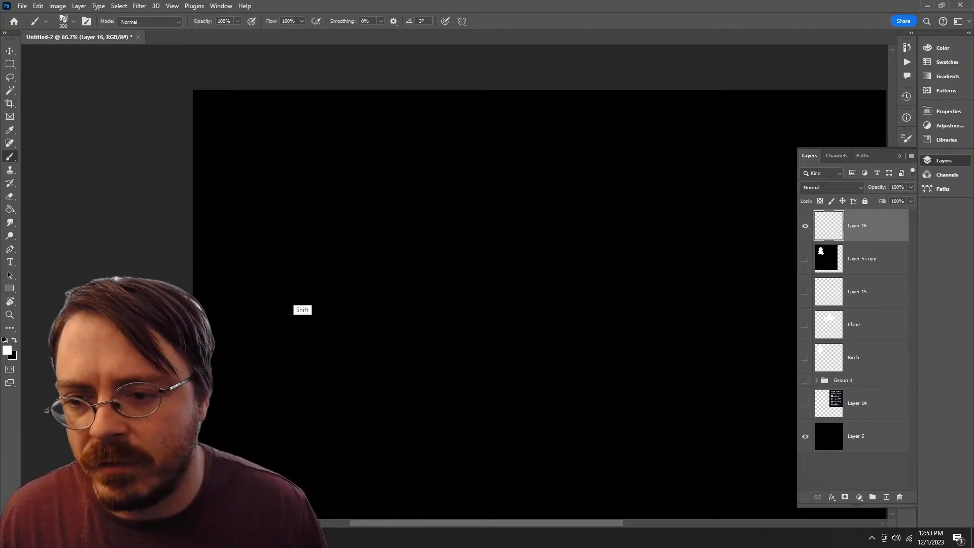
Step: Paint a broad vertical white bristle stroke at brush size 300 near the canvas's upper-left corner, undoing unsatisfactory attempts
key(ctrl+shift+z)
key(ctrl+z)
key(ctrl+shift+z)
key(ctrl+shift+z)
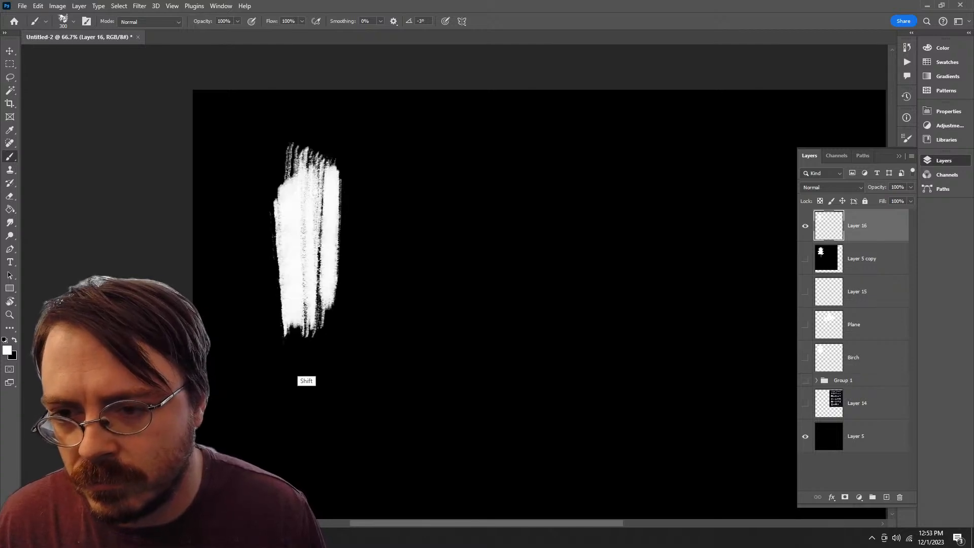
key(ctrl+z)
key(ctrl+shift+z)
key(ctrl+shift+z)
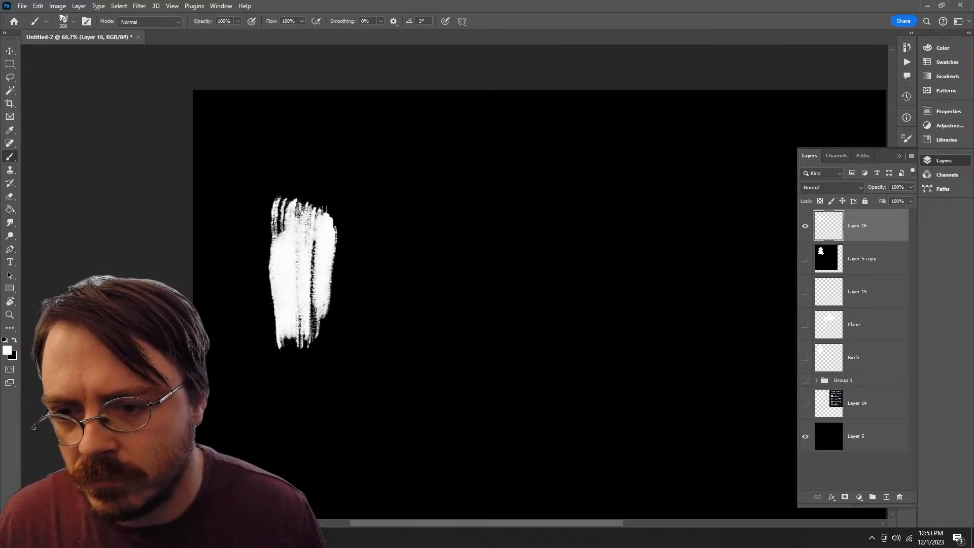
key(ctrl+z)
key(ctrl+z)
key(ctrl+shift+z)
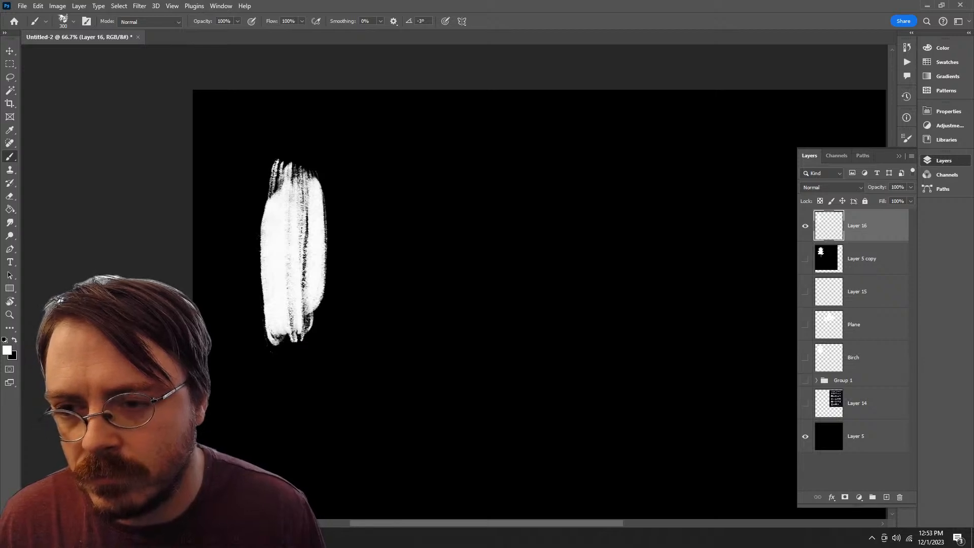
Step: Free-transform the white bristle stroke non-proportionally, stretching its width to 137.62% and shortening its height to 79.90%
key(ctrl+t)
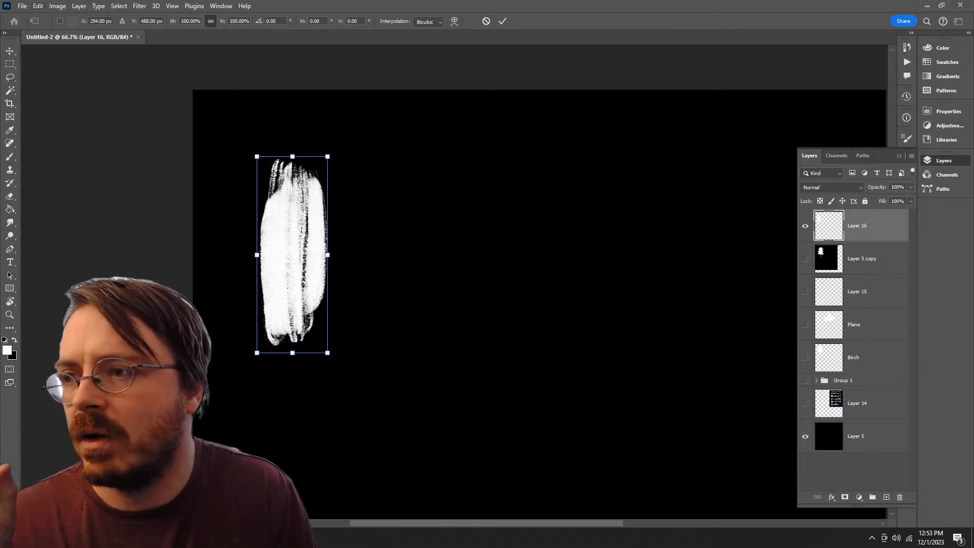
click(57, 7)
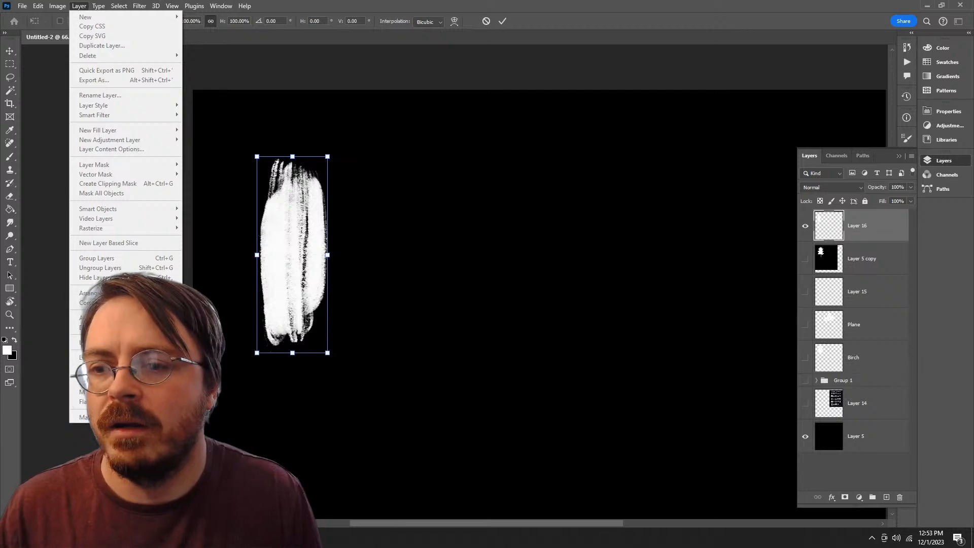
click(79, 6)
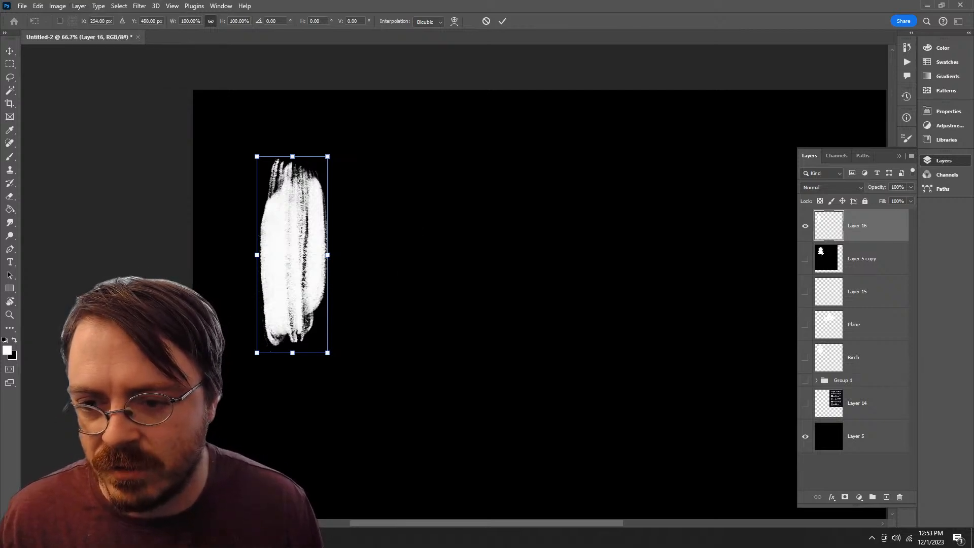
mouse_move(327, 254)
mouse_down()
mouse_move(381, 255)
mouse_move(354, 255)
mouse_up()
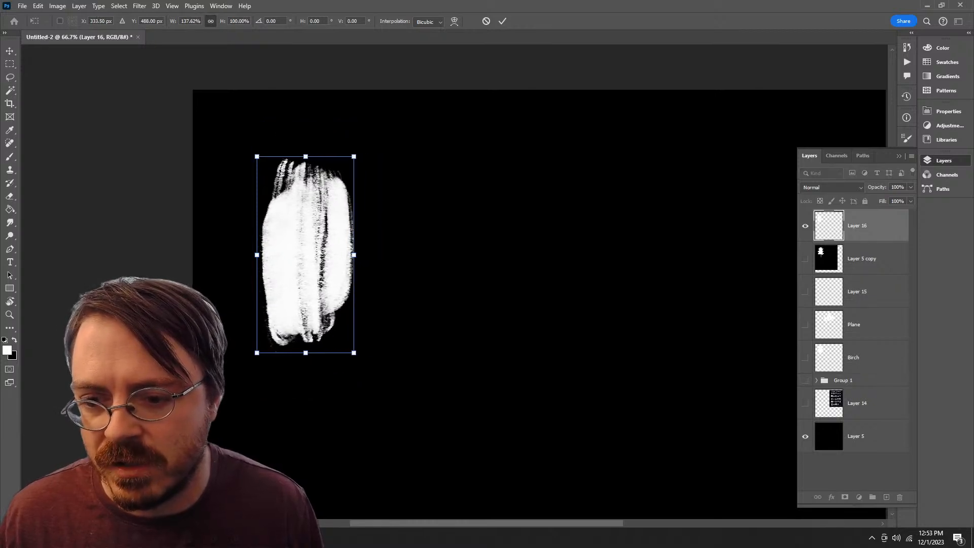
drag(305, 353, 305, 313)
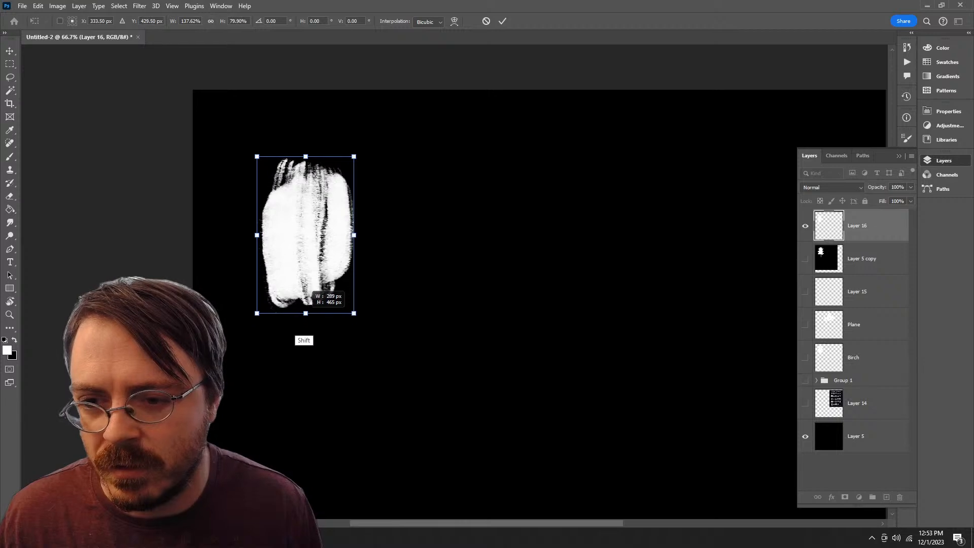
key(Return)
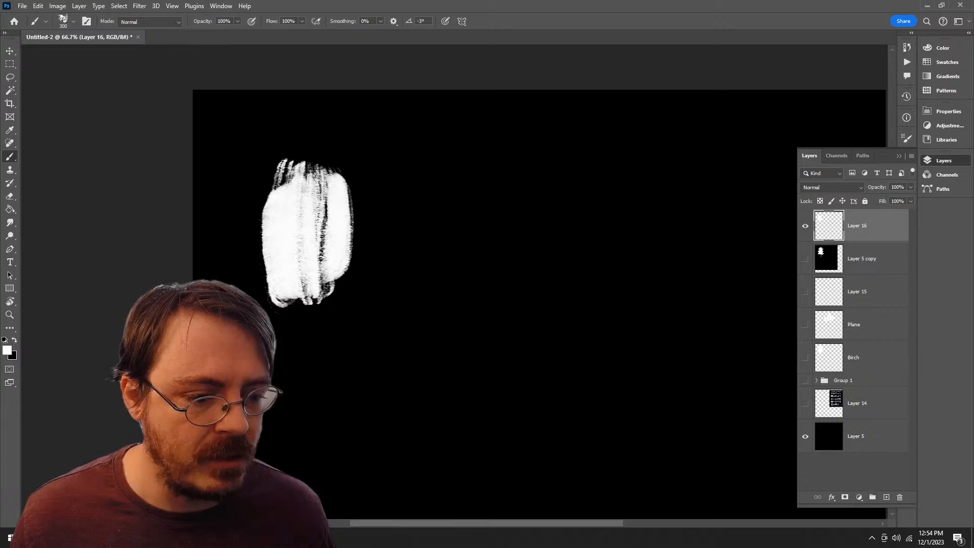
Step: Duplicate the black Layer 5, place the copy directly beneath Layer 16, and merge the two layers
drag(867, 439, 885, 497)
drag(871, 436, 871, 254)
click(864, 227)
shift+click(864, 258)
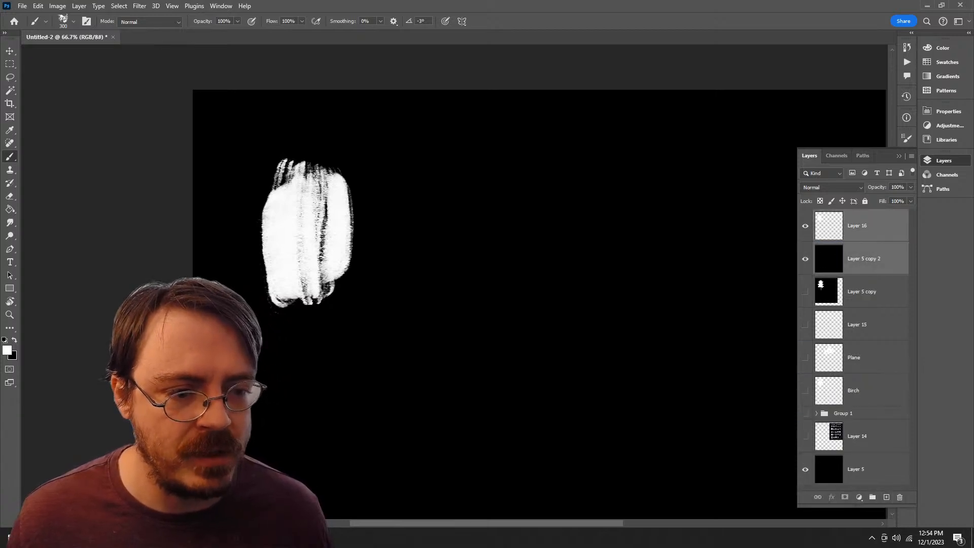
right_click(863, 257)
click(892, 429)
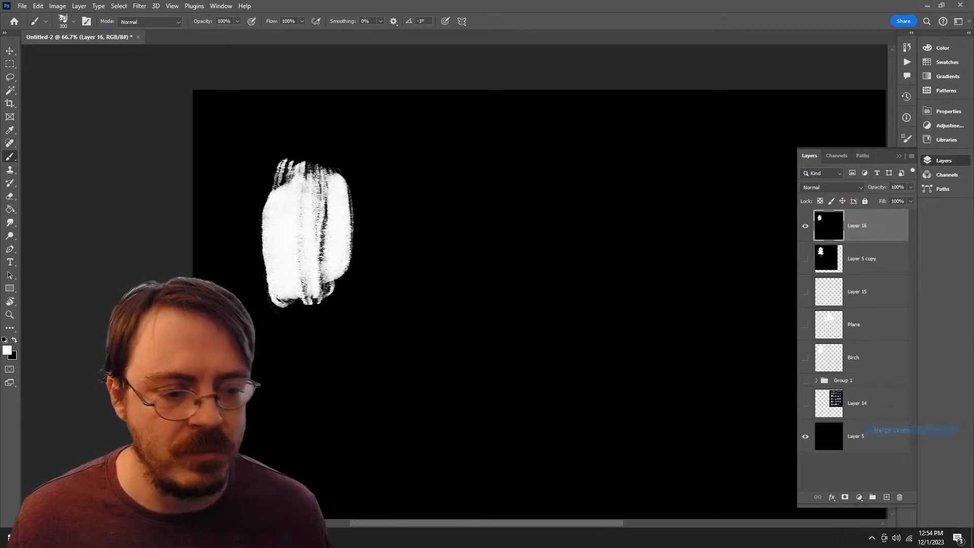
Step: Apply Levels to the merged layer, raising the black input point close to the white end to harden the stroke's grey edges
click(58, 5)
mouse_move(76, 30)
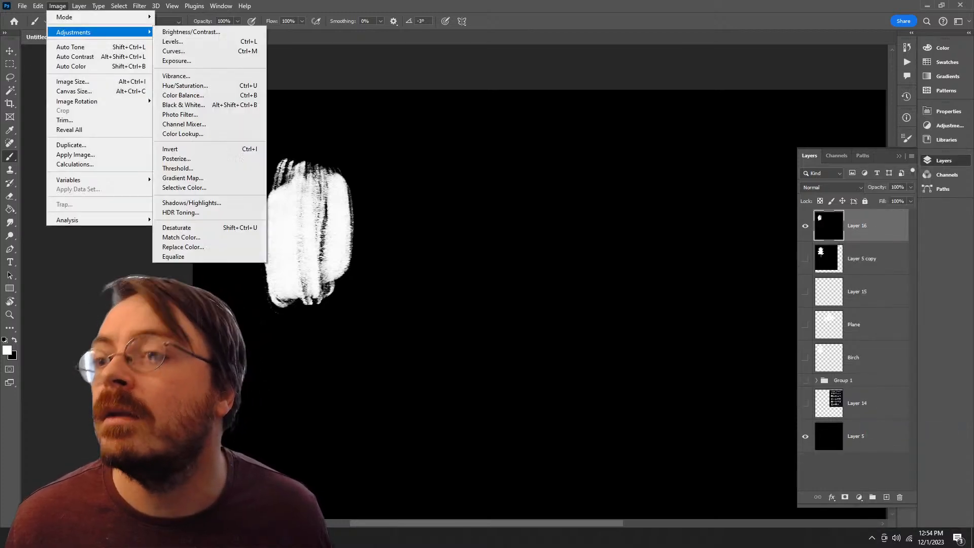
click(193, 43)
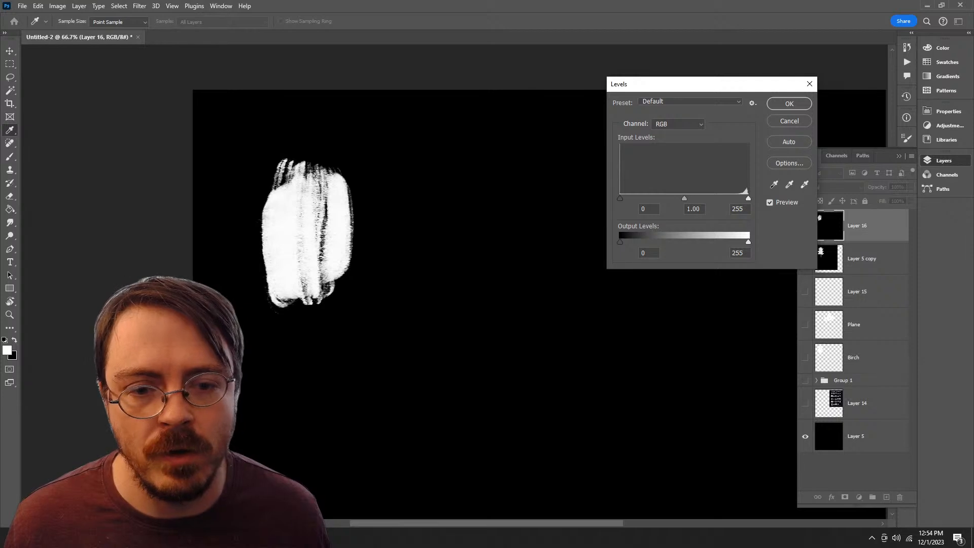
drag(619, 198, 729, 198)
key(Return)
key(b)
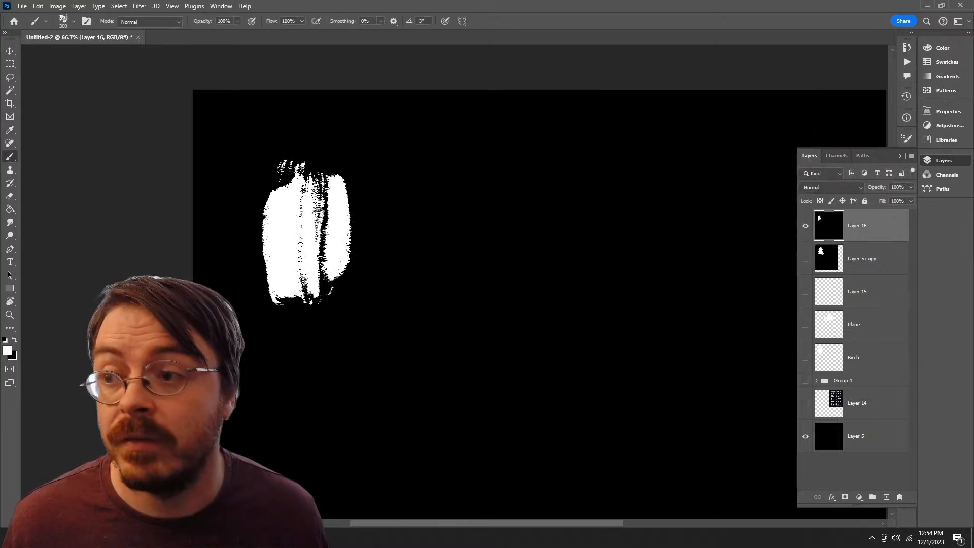
Step: Quick-export the image as PNG to the project's Textures folder, replacing the existing Foliage_00.png
click(22, 6)
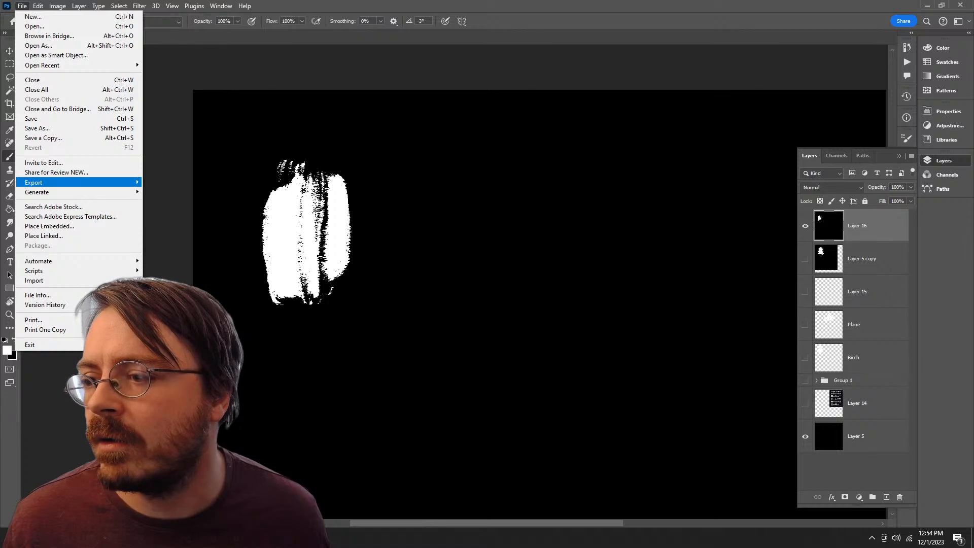
mouse_move(76, 182)
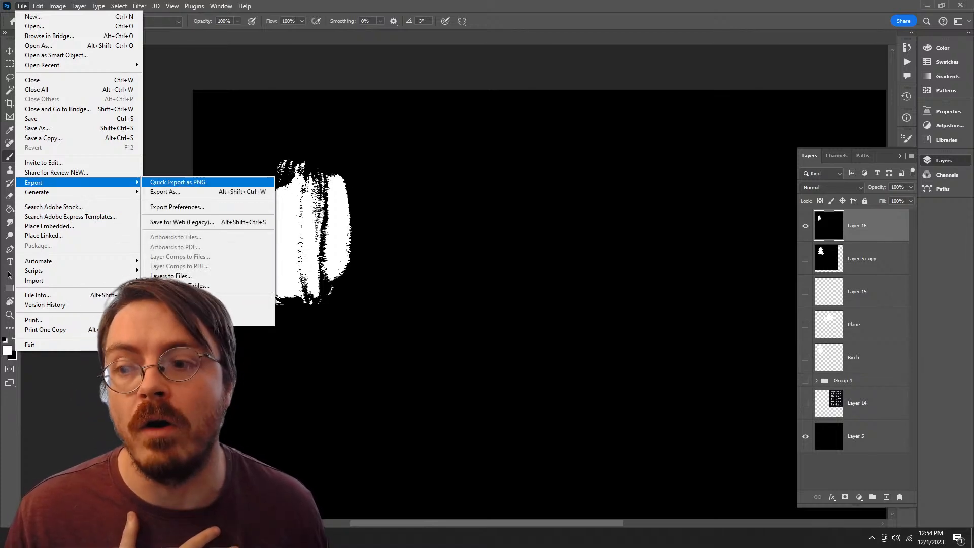
click(177, 181)
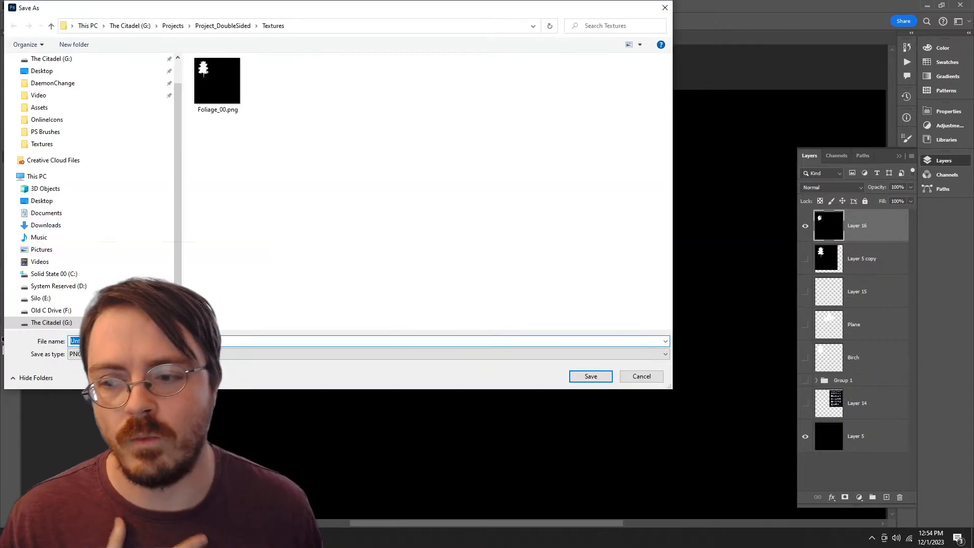
double_click(217, 85)
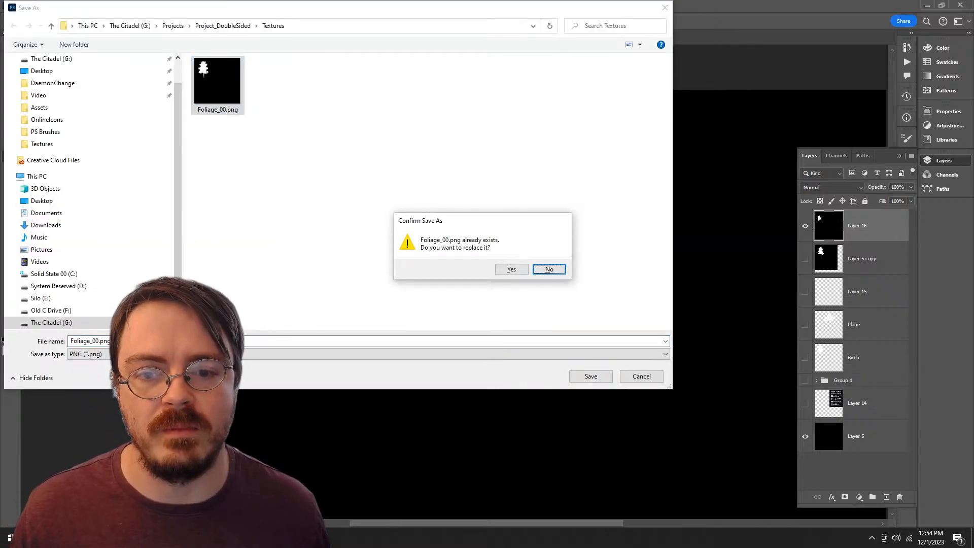
key(y)
Step: Switch to Unreal Engine and reimport the foliage texture in the ERMAC content folder
key(alt+Tab)
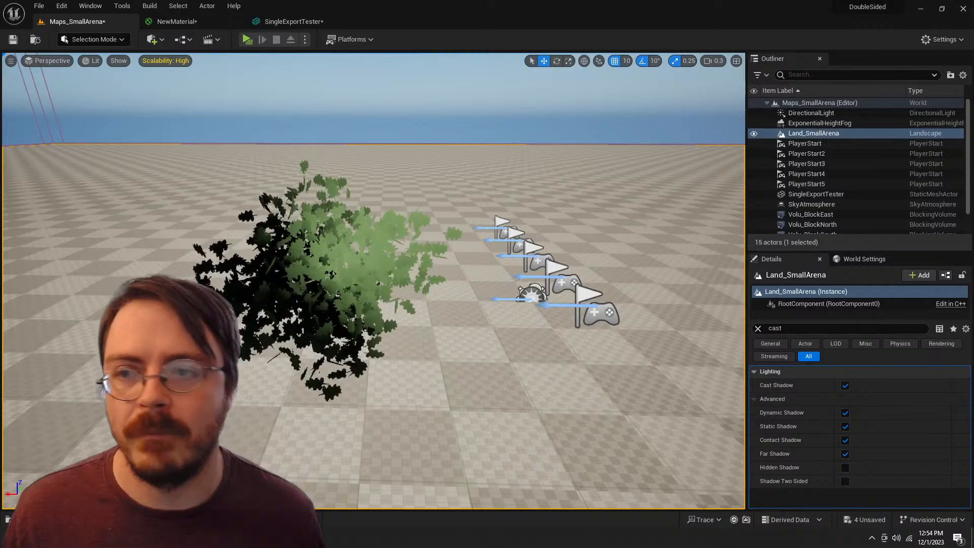
key(alt+Tab)
key(alt+Tab)
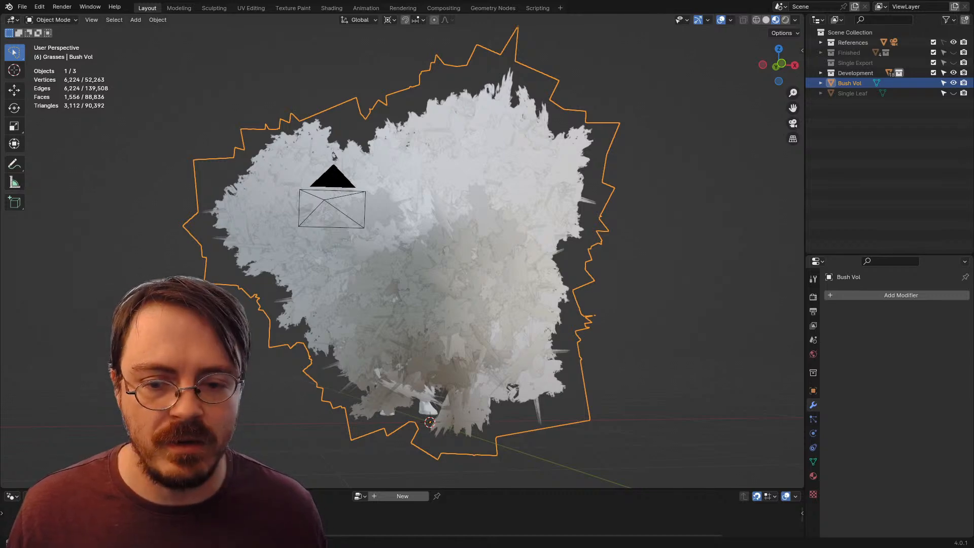
key(alt+Tab)
key(alt+Tab)
key(alt+Tab)
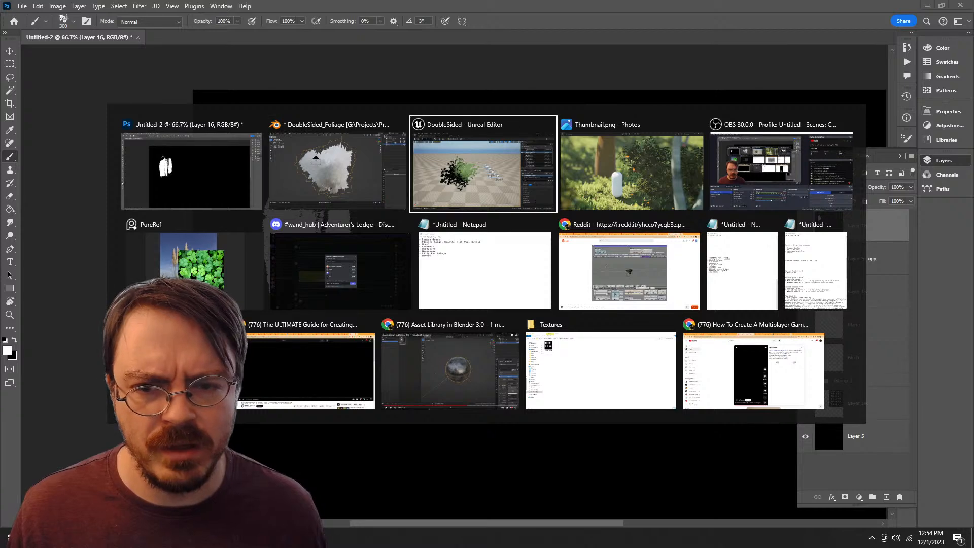
click(497, 456)
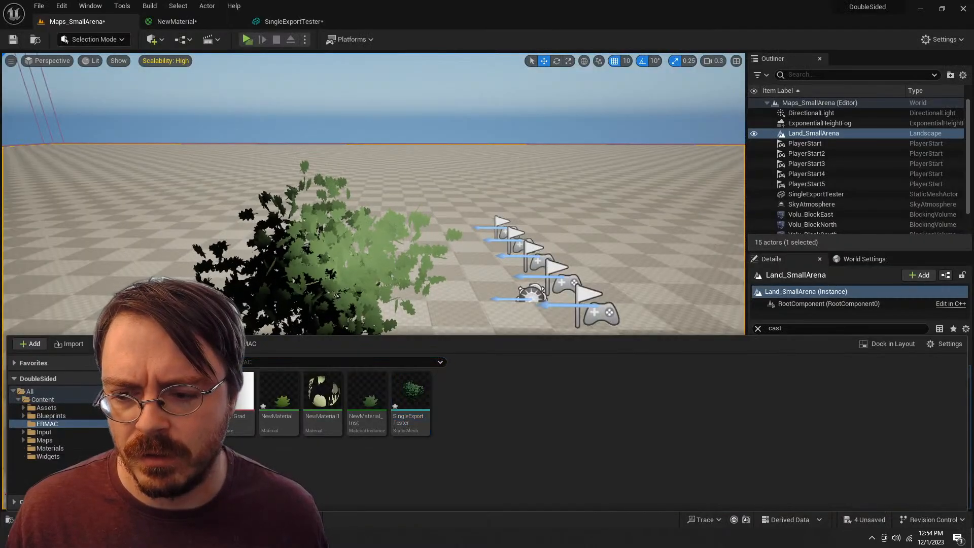
right_click(185, 390)
click(226, 130)
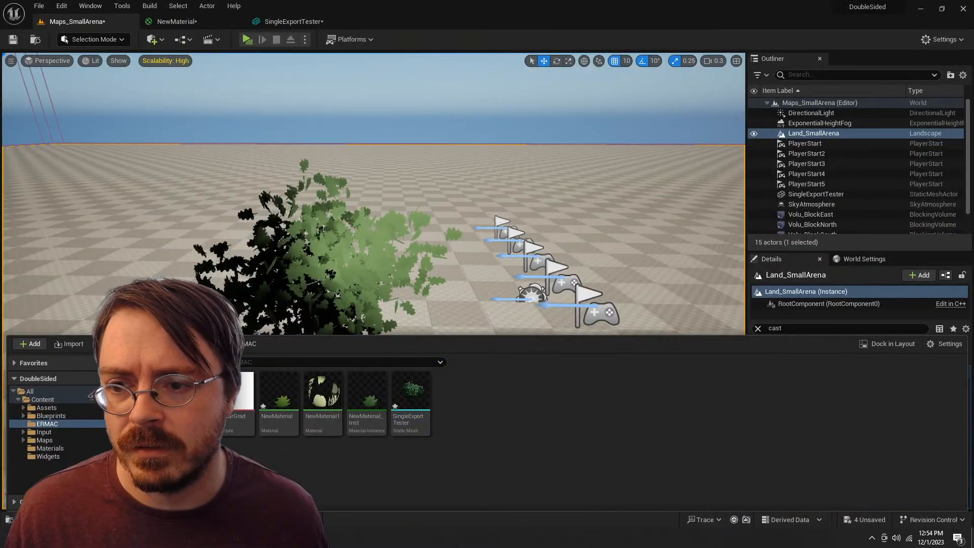
Step: Examine the bush with the new bristle-stroke alpha up close and from a distance in the level
right_click(386, 213)
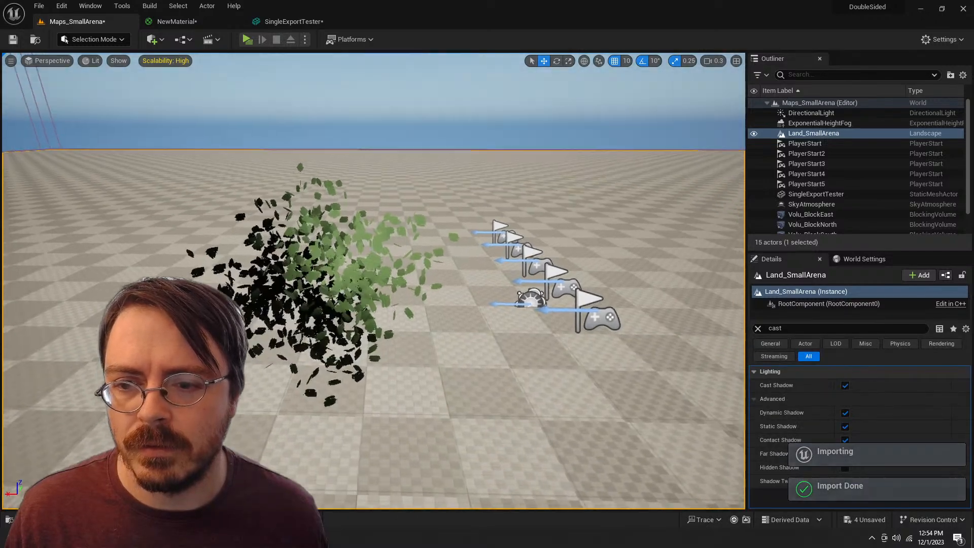
key(w)
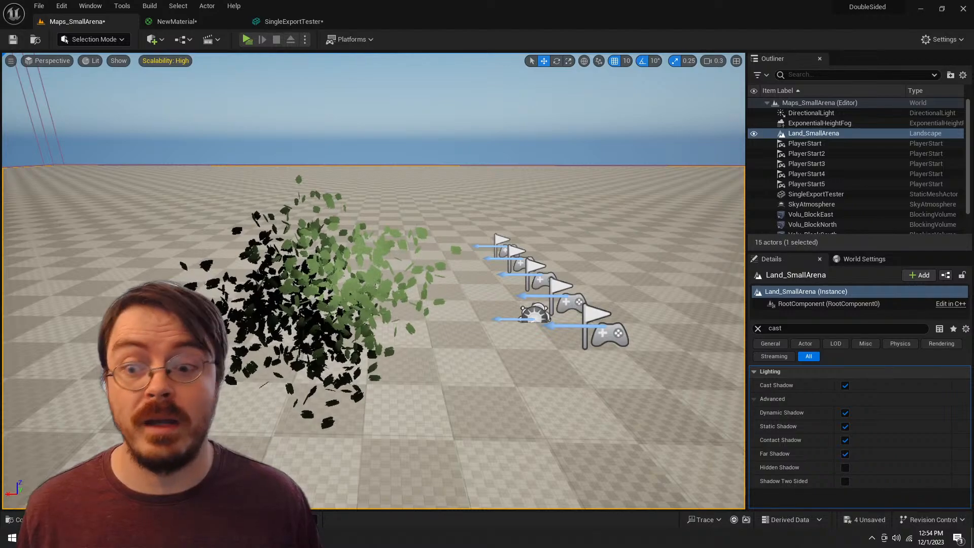
key(w)
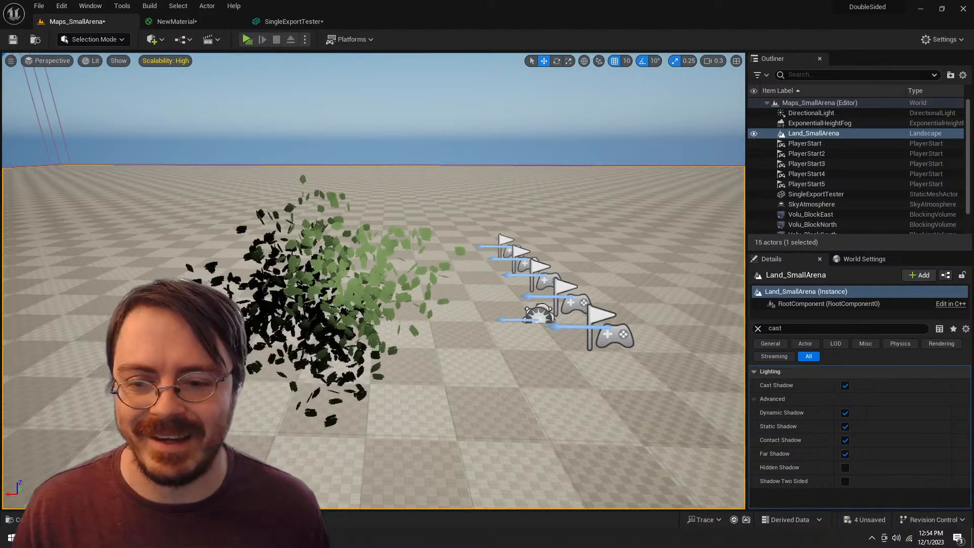
scroll(373, 281, up, 1)
key(s)
key(w)
key(w)
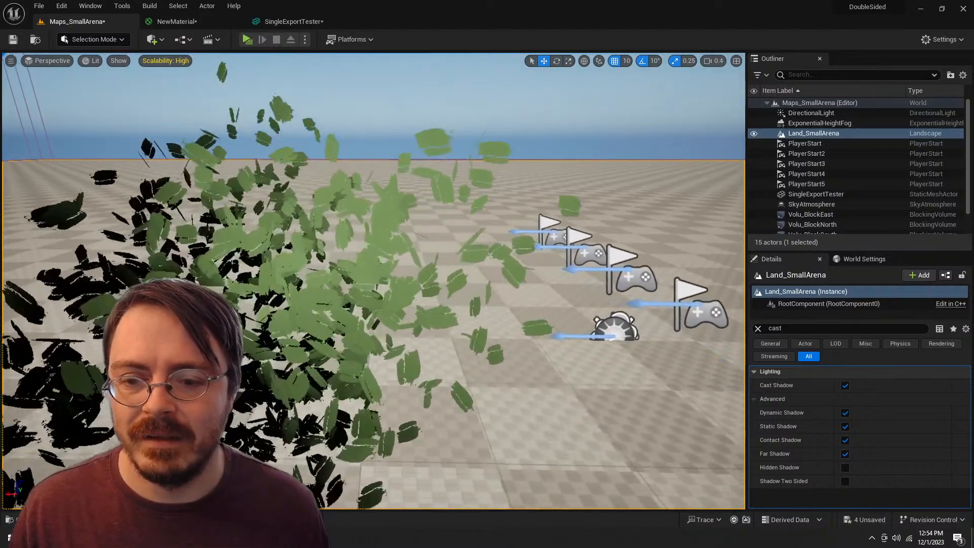
key(s)
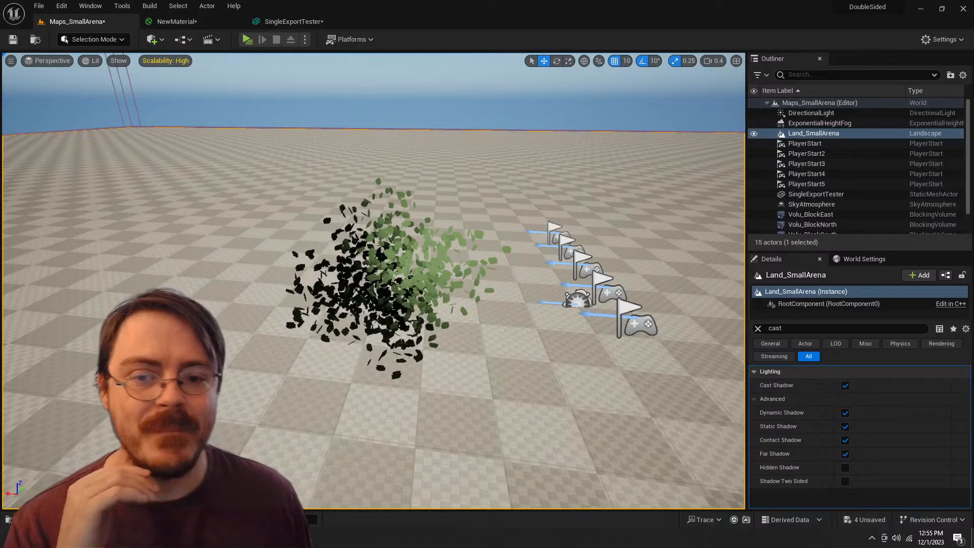
key(s)
key(d)
key(q)
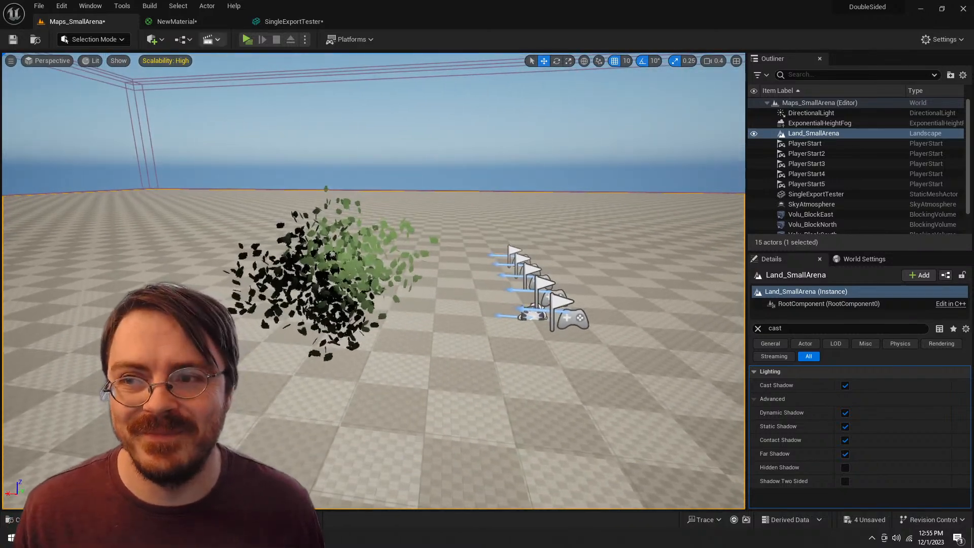
Step: Switch to Blender and undo the Bush Vol edits back to the source volume with its live Geometry Nodes modifier
click(198, 20)
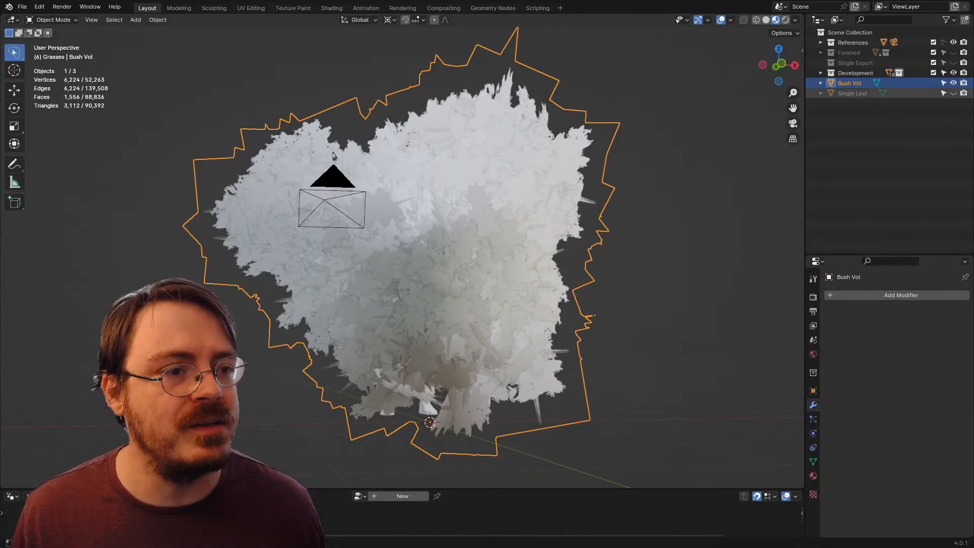
drag(507, 254, 477, 255)
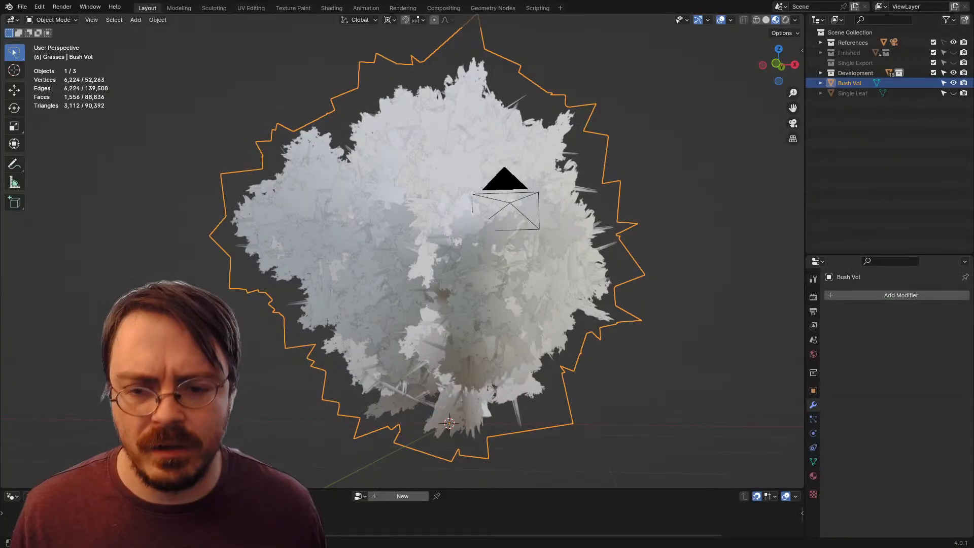
key(Tab)
key(ctrl+z)
key(ctrl+z)
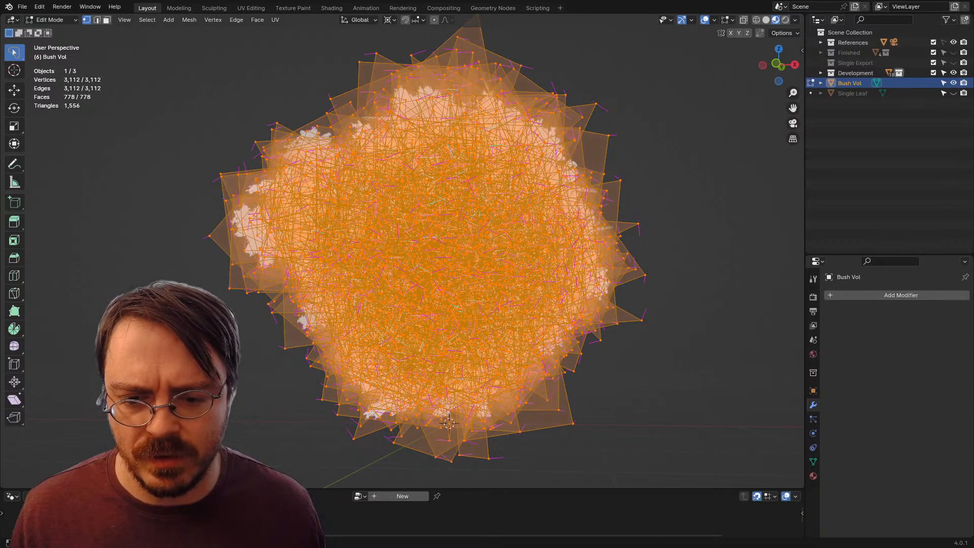
key(ctrl+z)
key(ctrl+z)
key(ctrl+z)
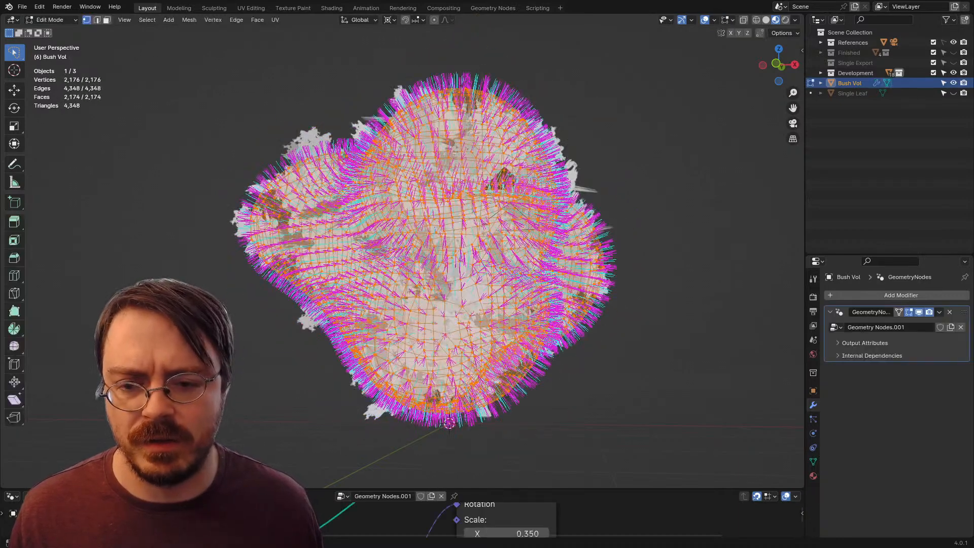
Step: Hide Bush Vol, show the Single Leaf card, and select it with a clear view from above
drag(608, 488, 608, 243)
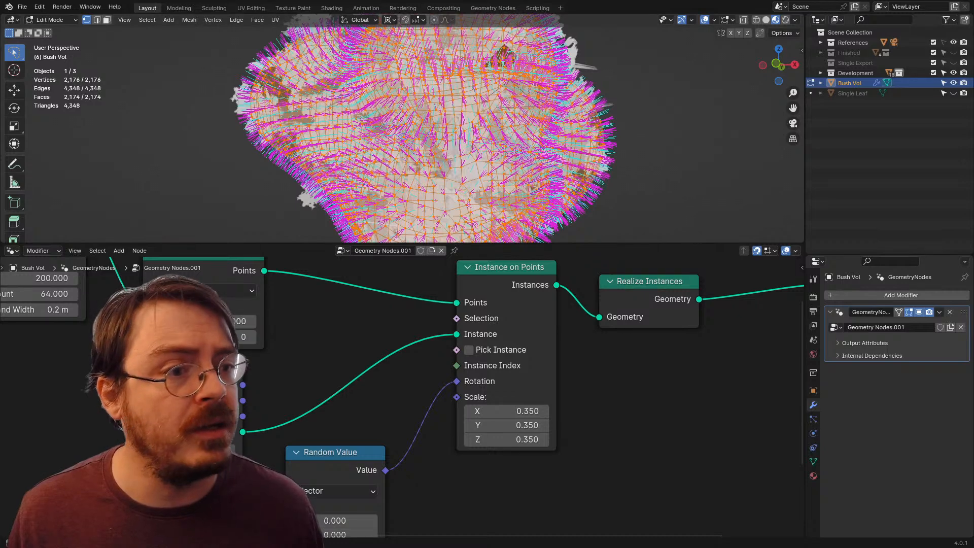
click(953, 84)
click(953, 93)
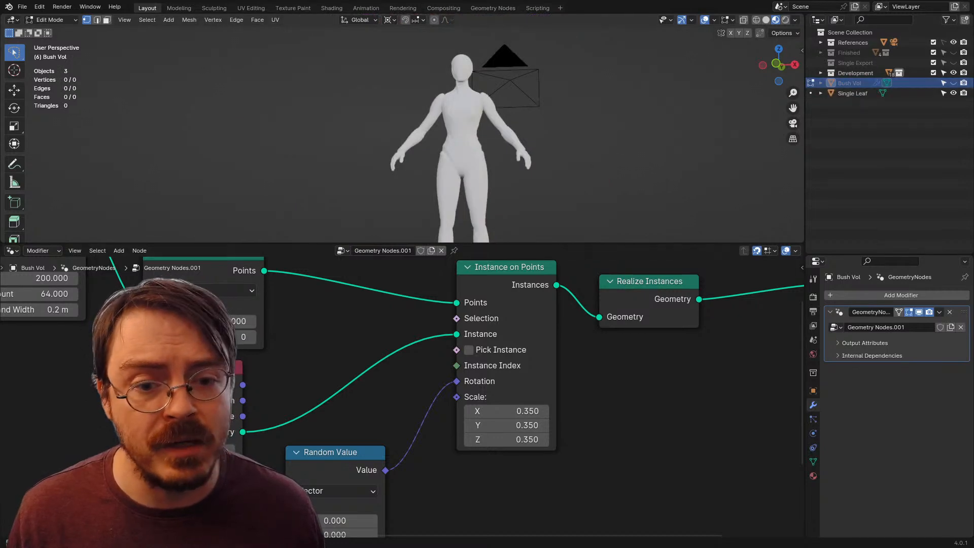
drag(609, 243, 608, 391)
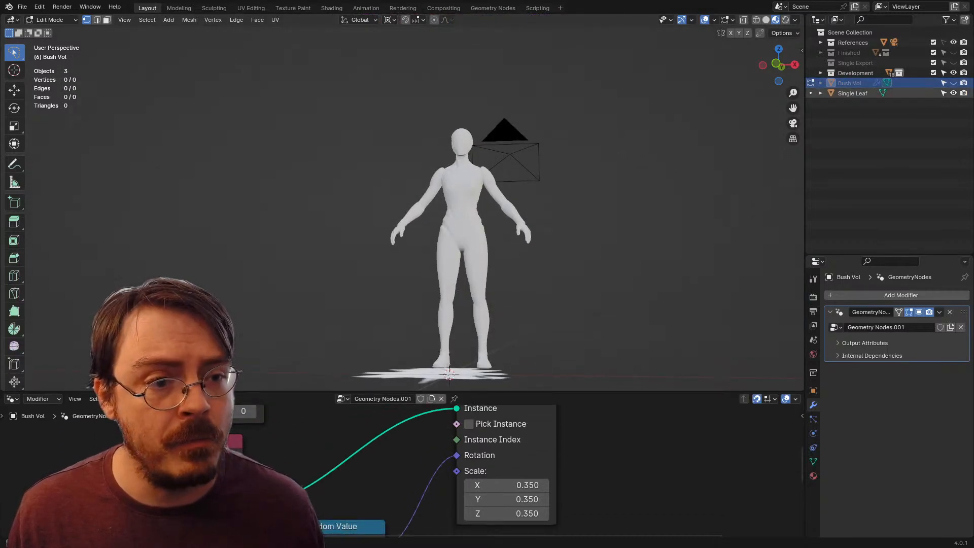
click(853, 94)
right_click(499, 338)
drag(500, 304, 499, 374)
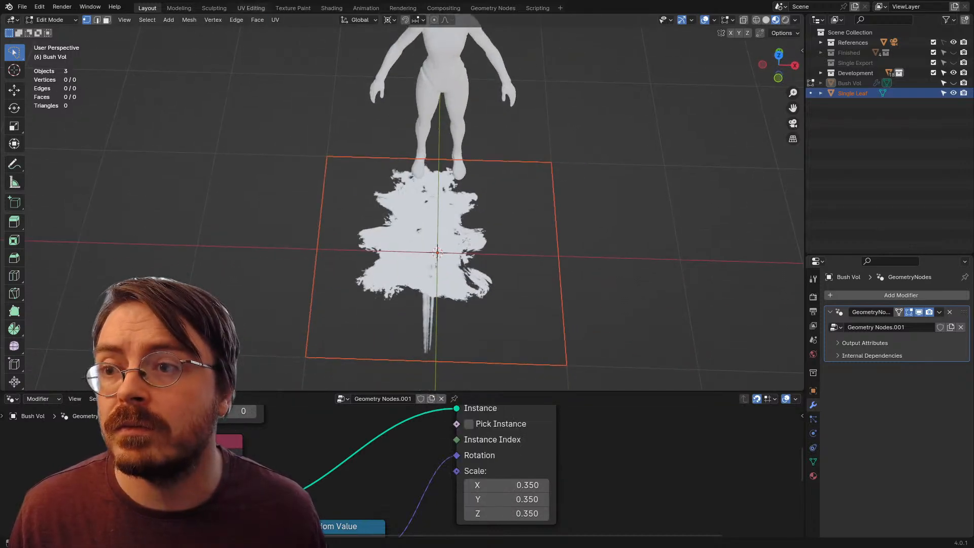
Step: In the UV Editing workspace, load the updated Foliage_00.png from the project's Textures folder
click(251, 8)
click(141, 20)
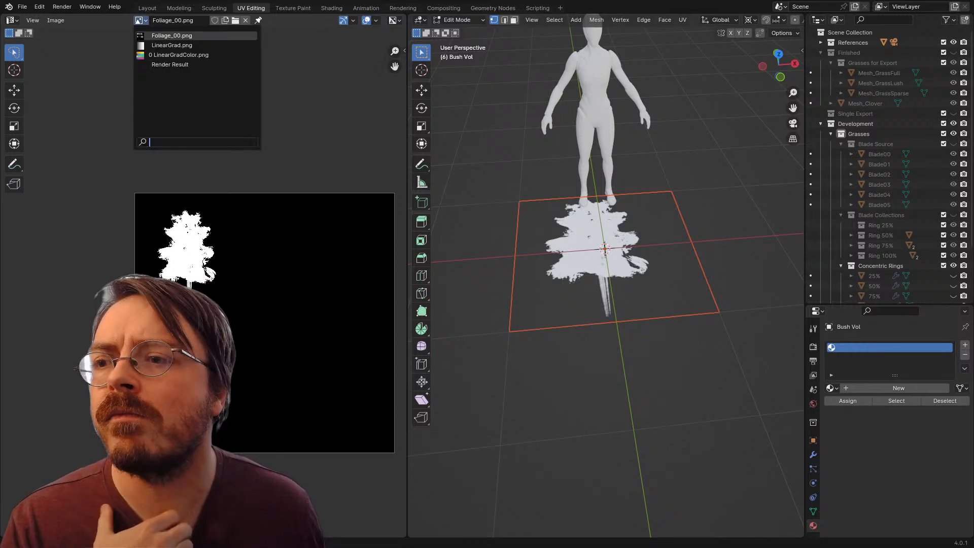
click(171, 36)
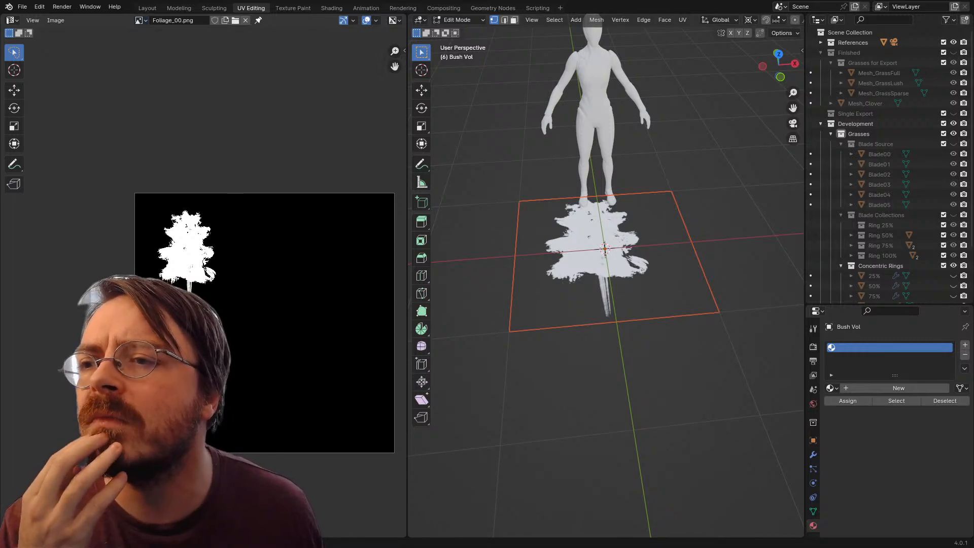
click(236, 21)
click(307, 156)
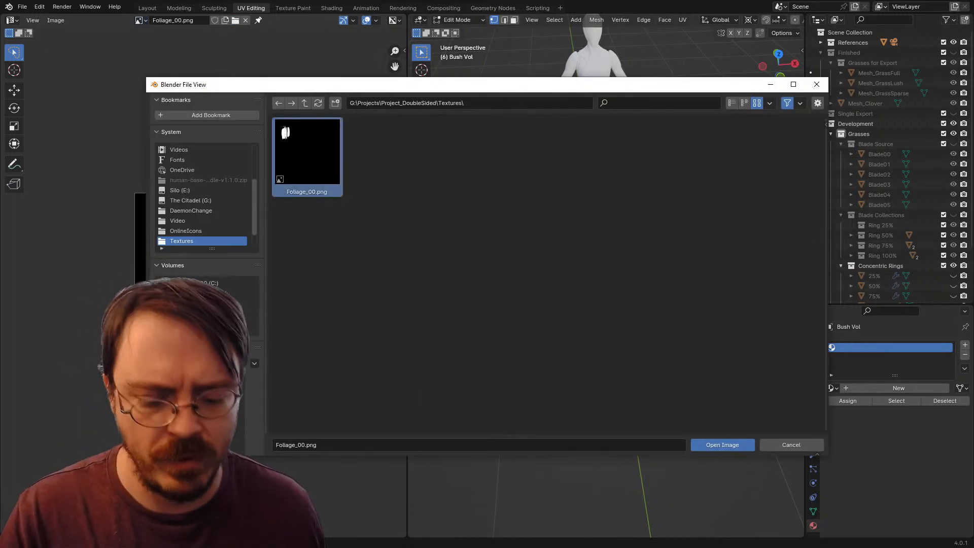
double_click(306, 156)
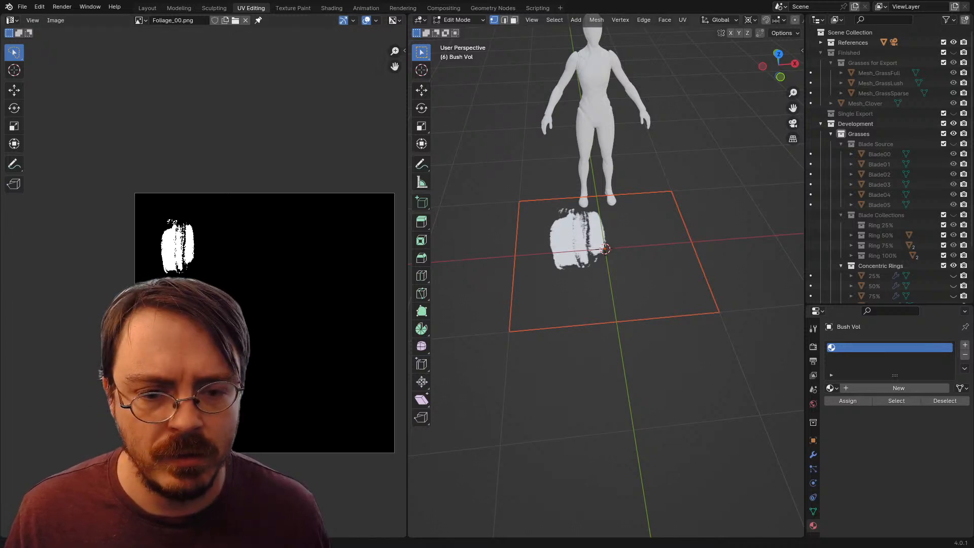
Step: Leave Bush Vol's edit mode, select Single Leaf, make its Alpha UV map active and enter Edit Mode on it
click(813, 511)
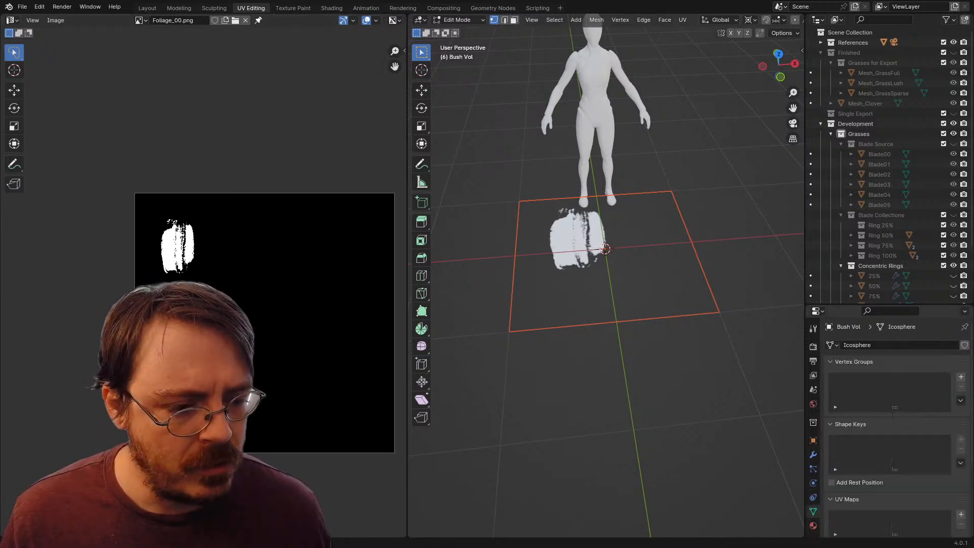
scroll(894, 431, down, 5)
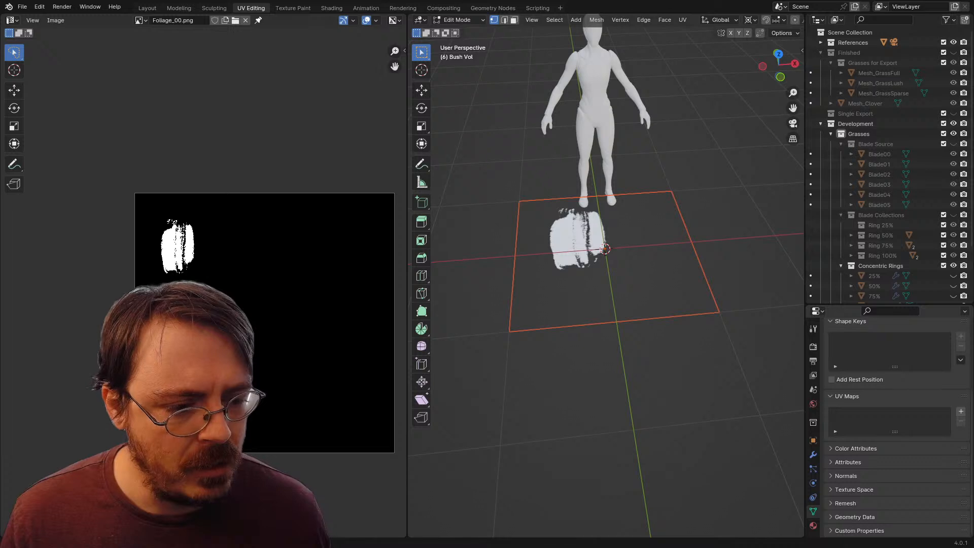
click(847, 396)
key(ctrl+Tab)
click(486, 265)
click(562, 266)
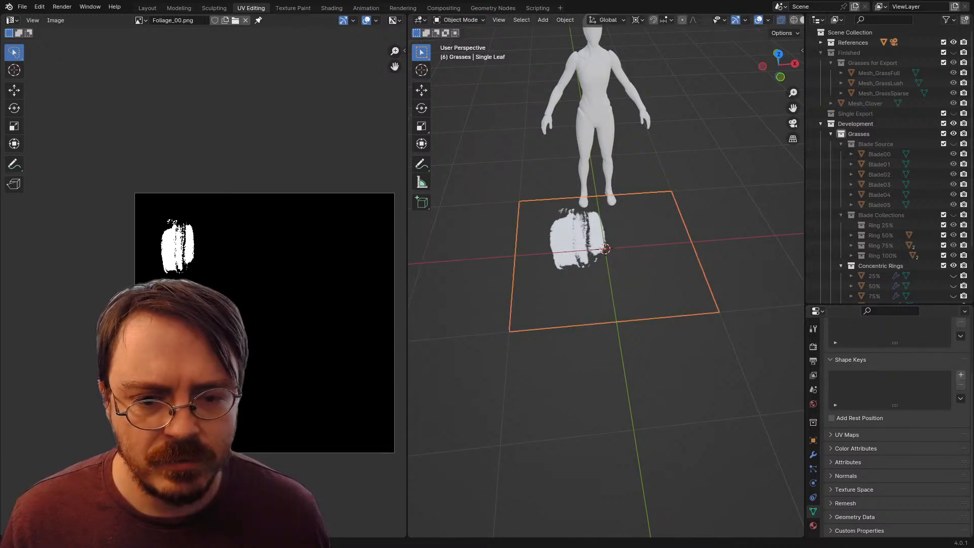
key(ctrl+Tab)
click(674, 370)
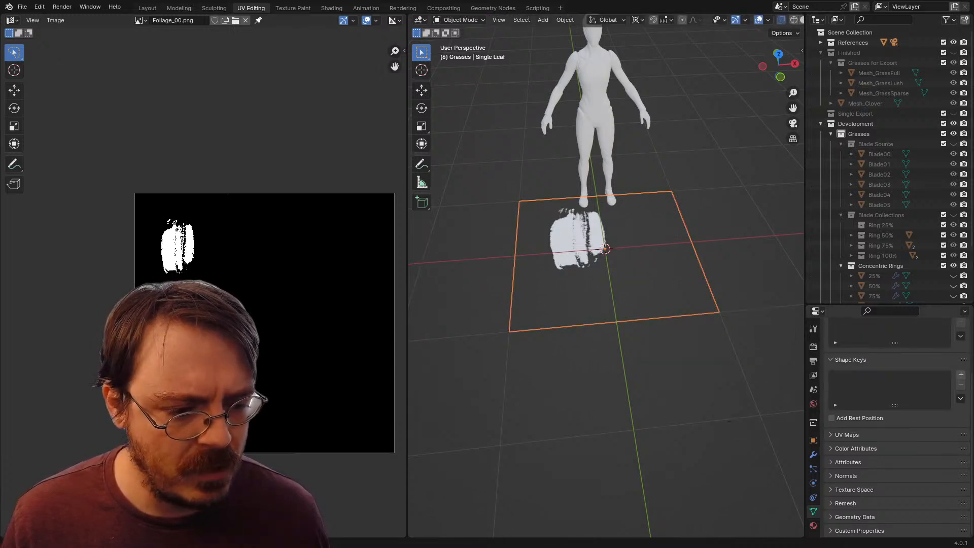
click(846, 435)
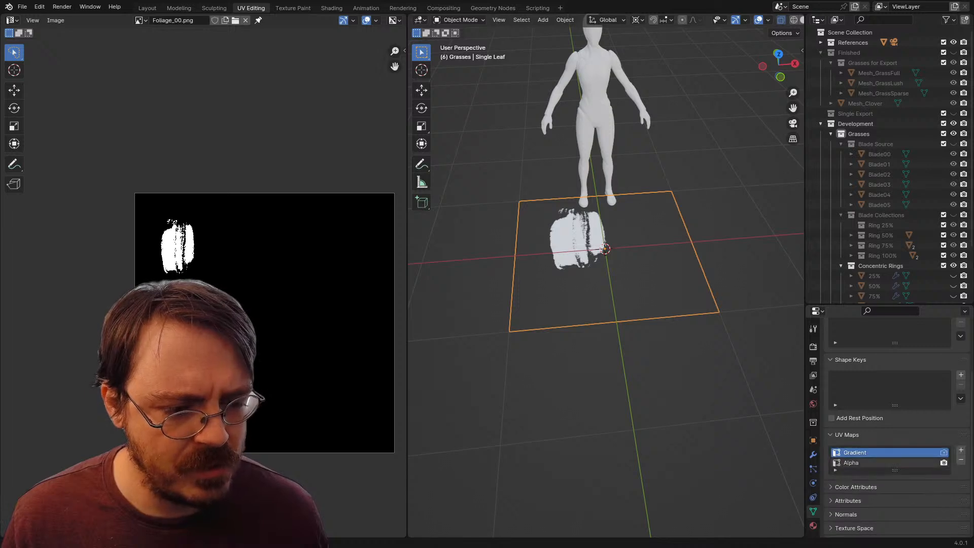
scroll(587, 256, up, 3)
key(ctrl+Tab)
click(674, 254)
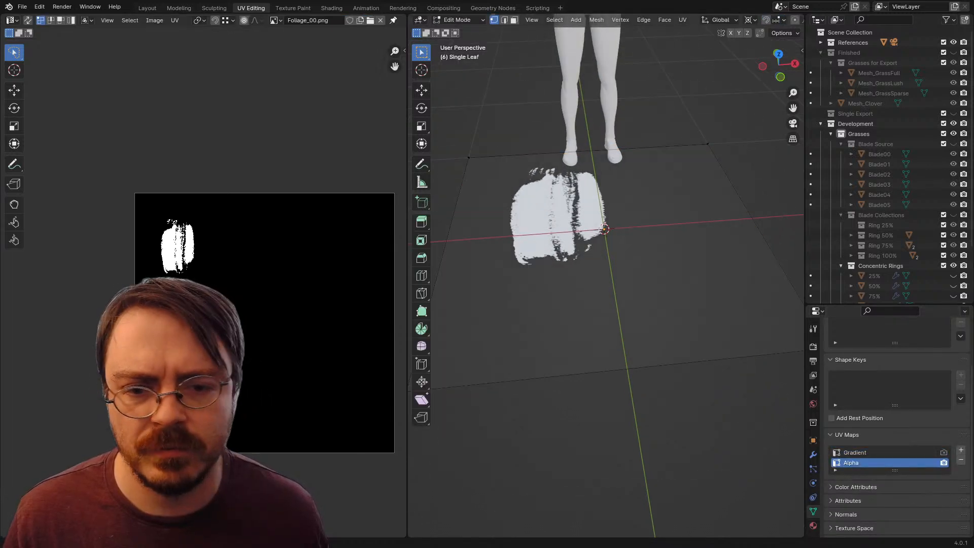
Step: Scale and move the leaf card's Alpha UVs so the square closely frames the bristle stroke in Foliage_00.png
key(a)
key(KP_Decimal)
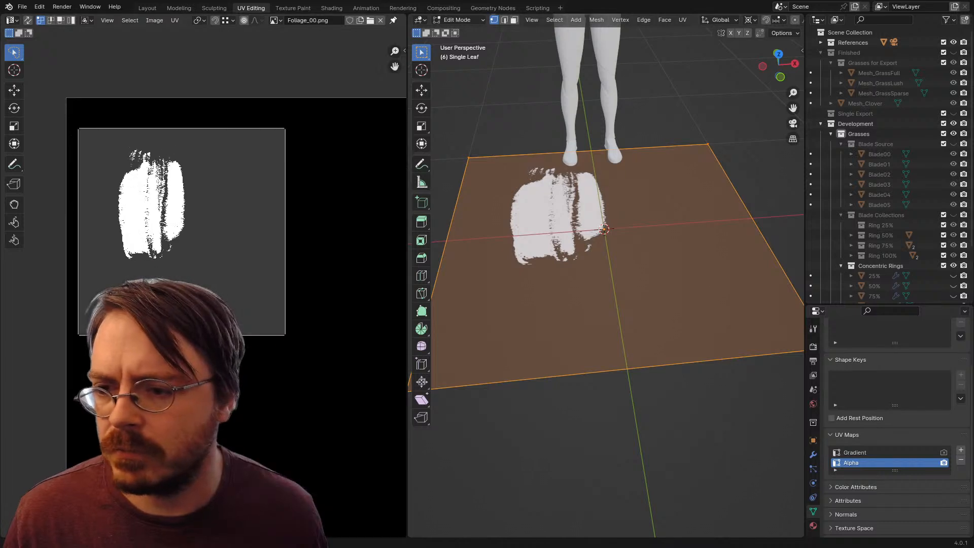
key(a)
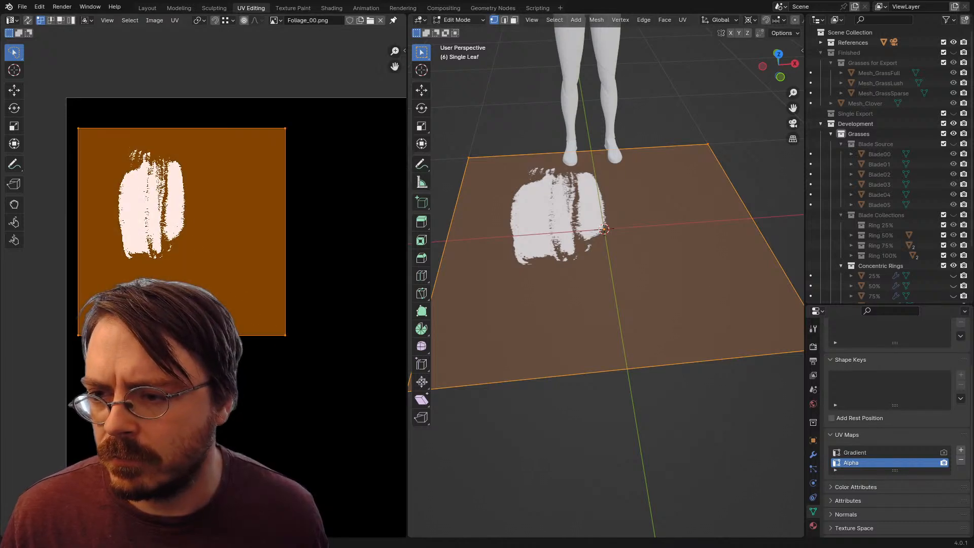
key(s)
key(g)
click(223, 223)
key(s)
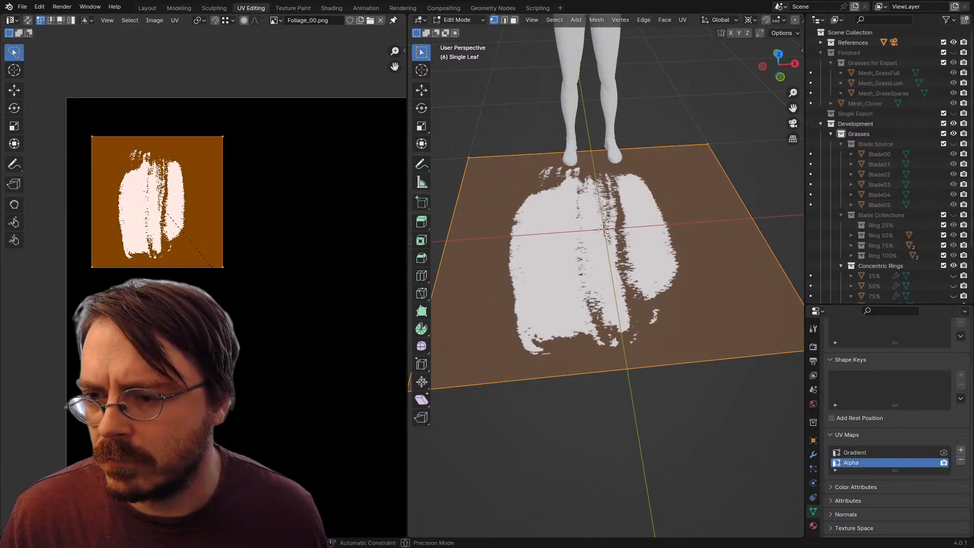
click(215, 218)
key(g)
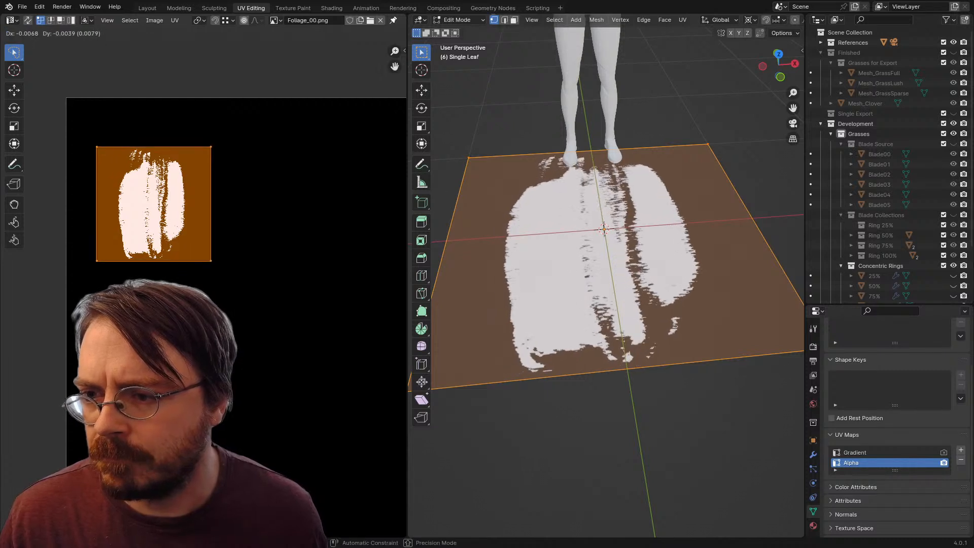
Step: Scale the card's Alpha UVs along X to fit the bristle stroke's width and check the card from above
key(s)
key(x)
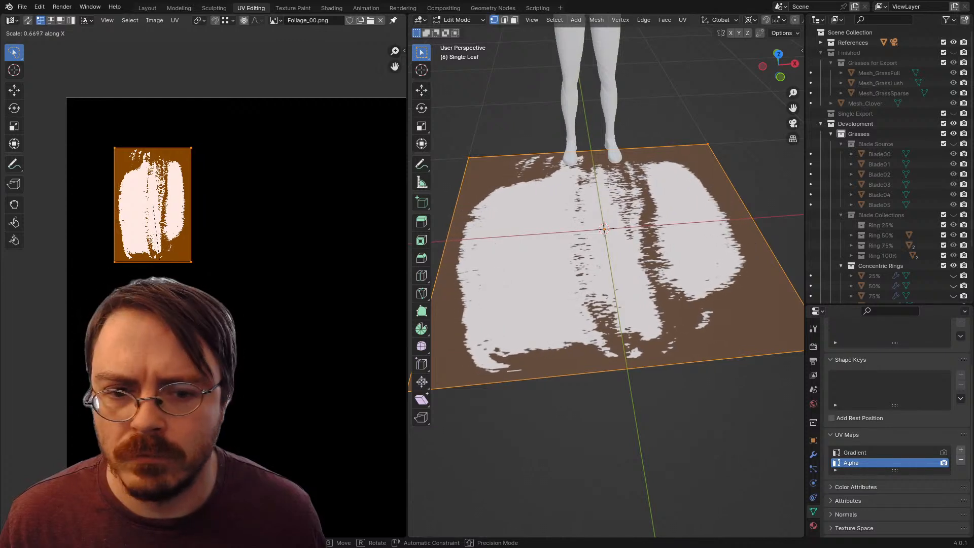
key(Return)
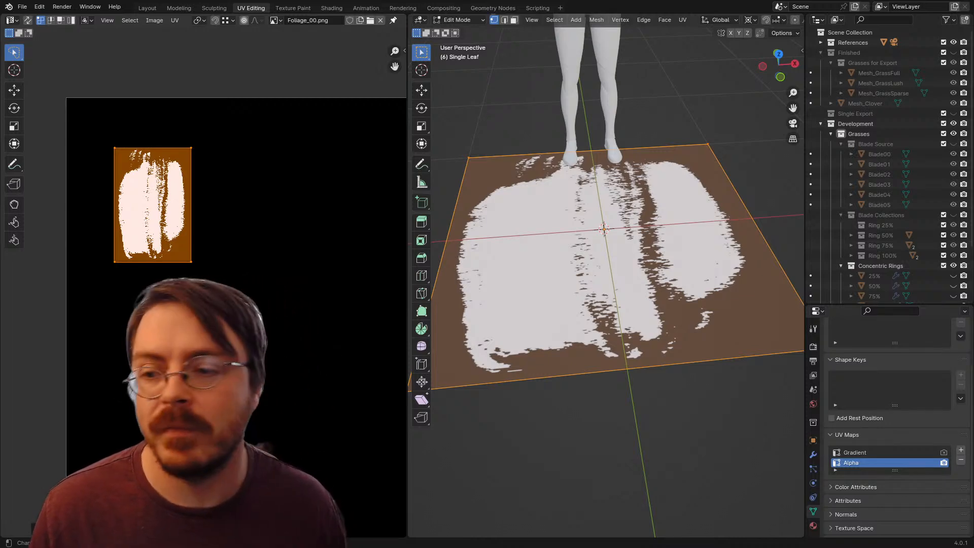
drag(253, 203, 304, 214)
scroll(583, 274, down, 3)
drag(583, 274, 684, 327)
scroll(606, 282, up, 3)
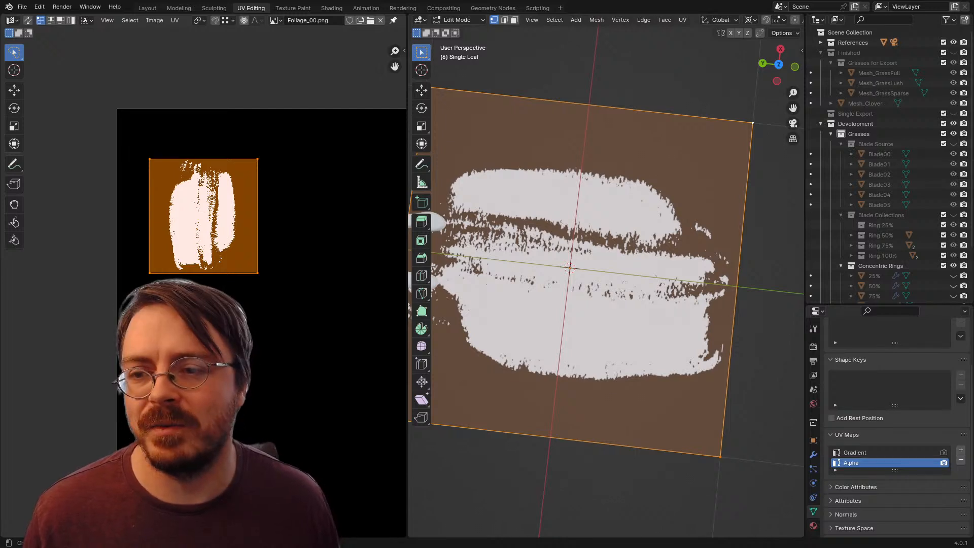
Step: Apply all transforms to the Single Leaf card in Object Mode and save the file
key(ctrl+Tab)
click(518, 273)
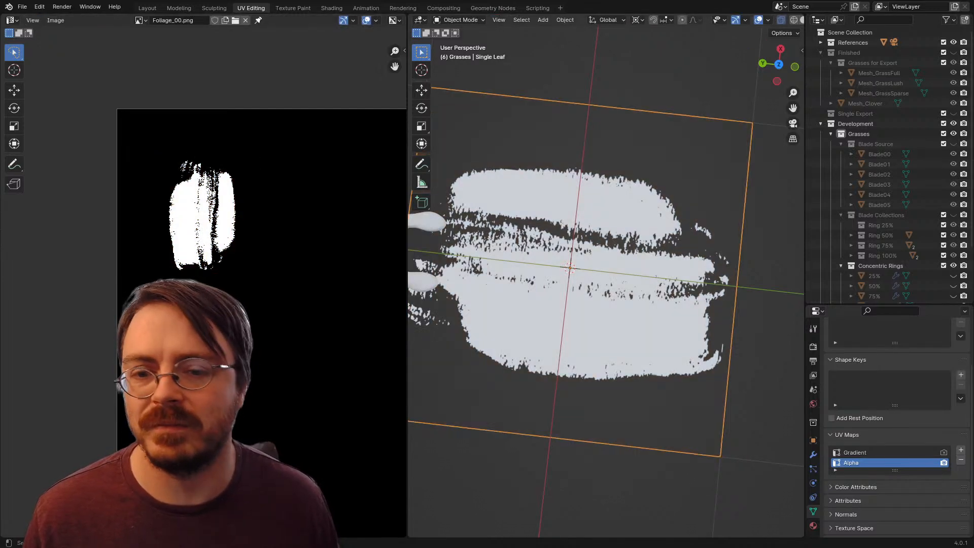
key(ctrl+a)
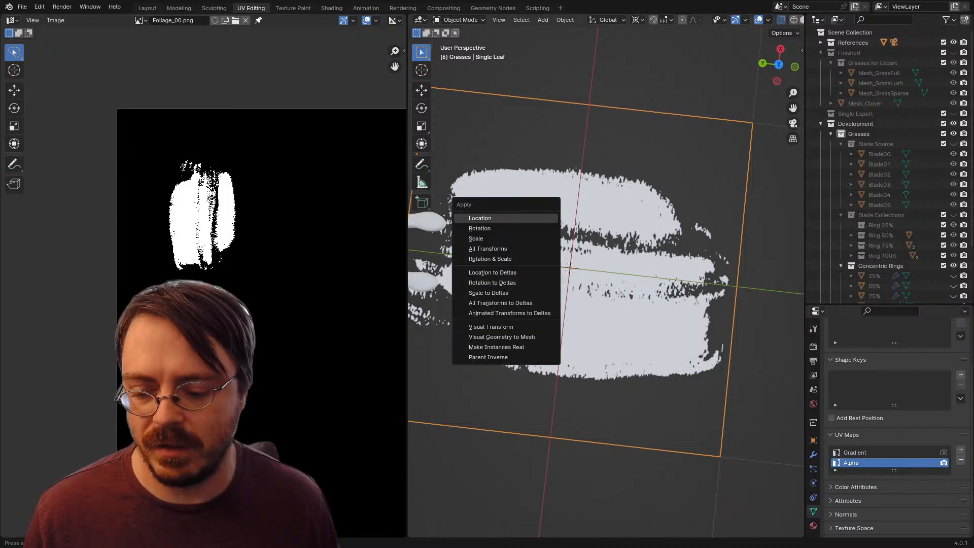
key(a)
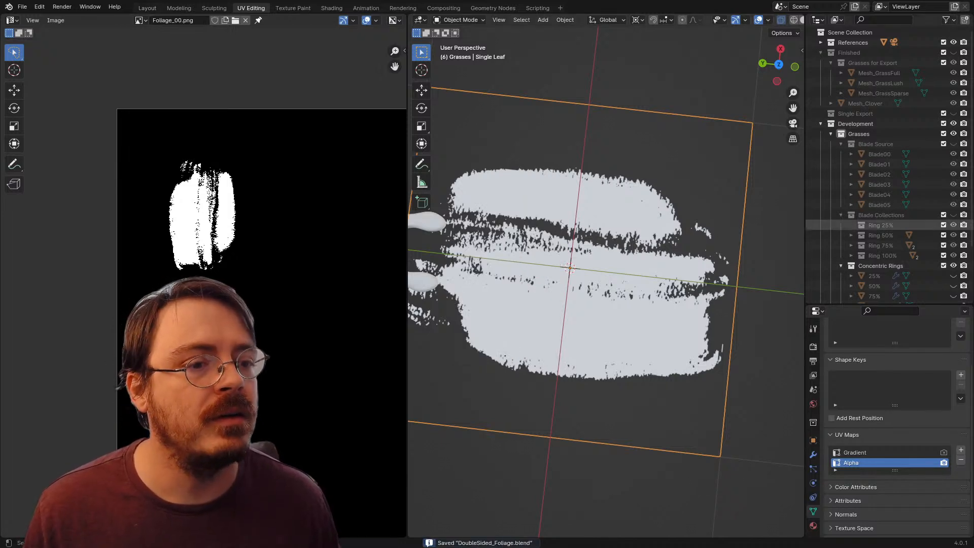
Step: Return to the Layout workspace, hide Single Leaf and show the selected Bush Vol
scroll(883, 262, down, 5)
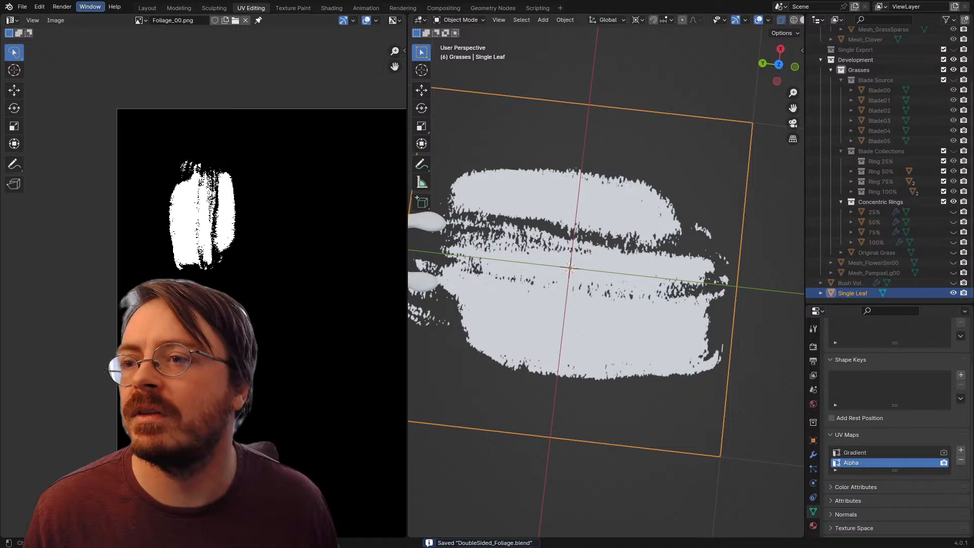
click(147, 8)
click(850, 83)
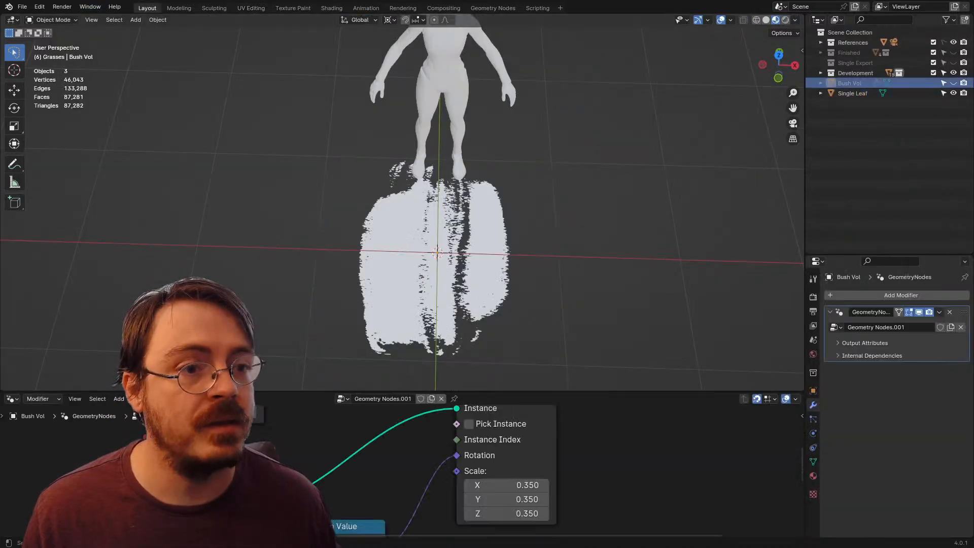
click(953, 93)
click(952, 83)
drag(507, 229, 466, 161)
scroll(426, 132, down, 3)
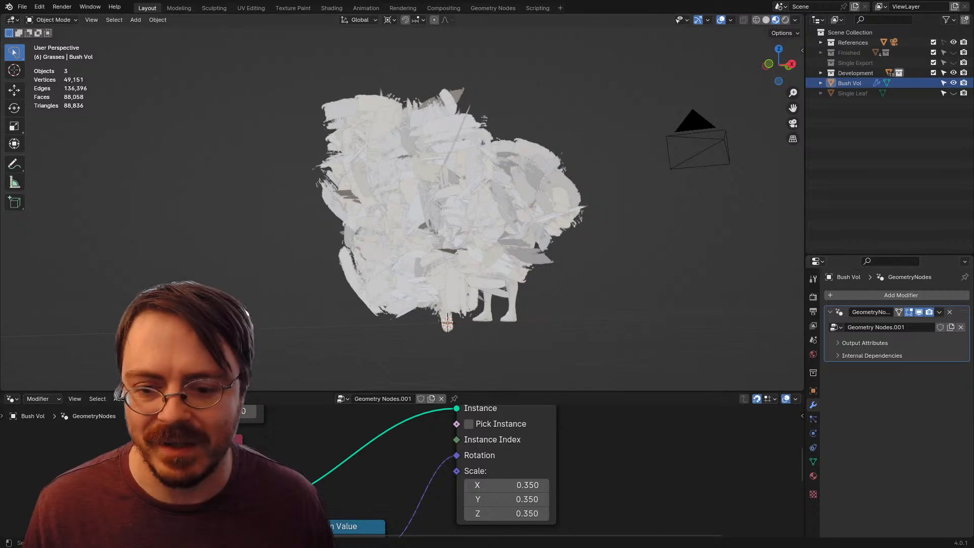
Step: Apply the Geometry Nodes modifier on Bush Vol
scroll(402, 470, down, 2)
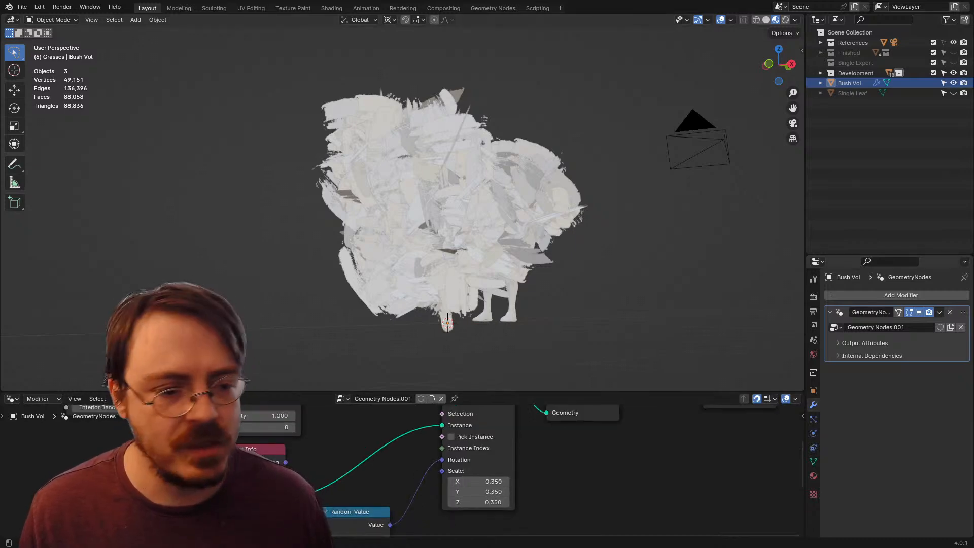
key(ctrl+a)
drag(391, 165, 429, 181)
click(430, 182)
Step: Duplicate all Bush Vol faces in place in Edit Mode and flip the duplicates' normals
key(Tab)
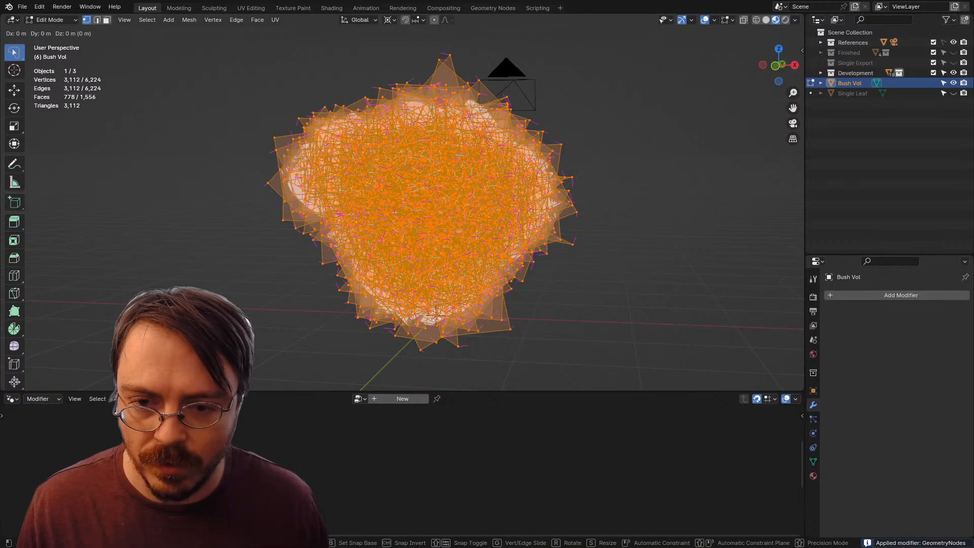
key(shift+d)
right_click(435, 316)
key(alt+n)
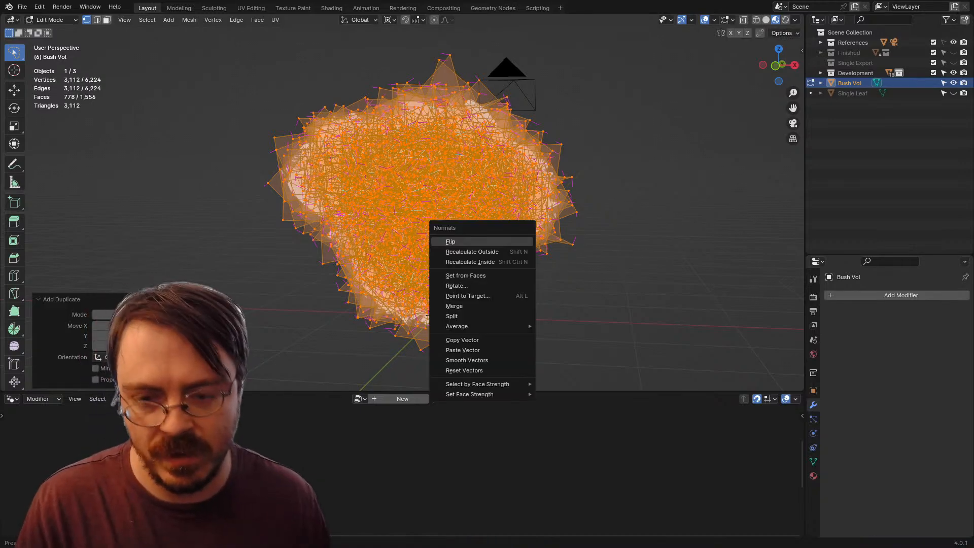
key(Return)
Step: Apply Point Normals to Target to all of Bush Vol's geometry and return to Object Mode
key(alt+a)
key(a)
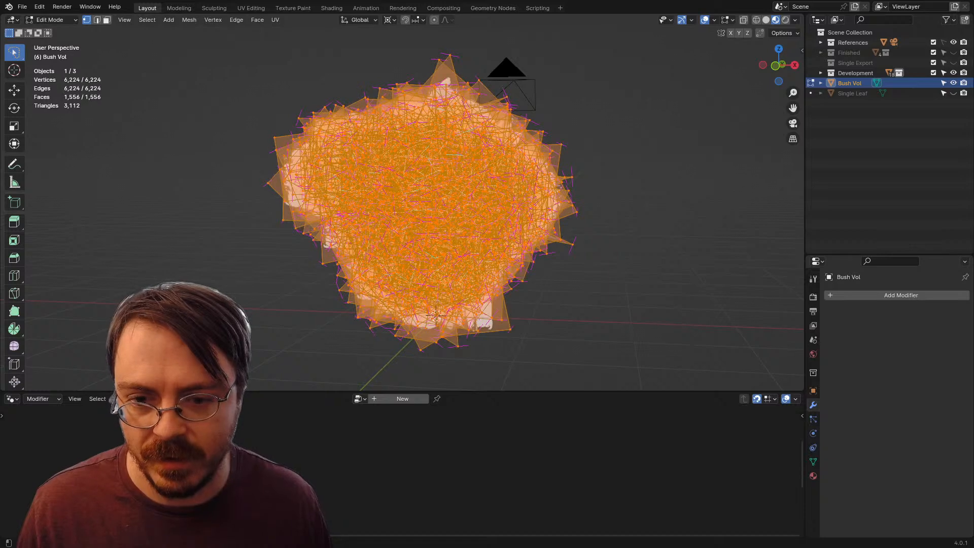
key(alt+l)
key(Return)
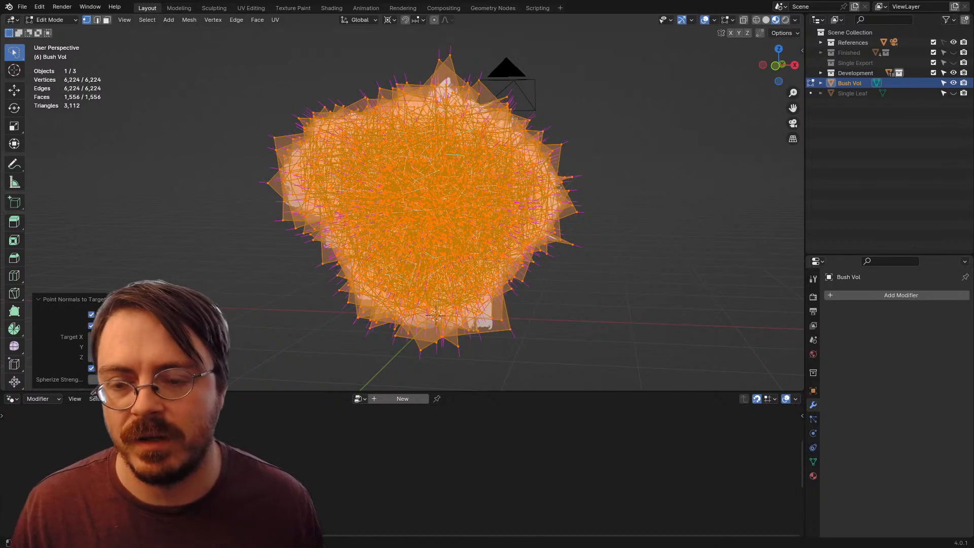
key(ctrl+Tab)
click(377, 239)
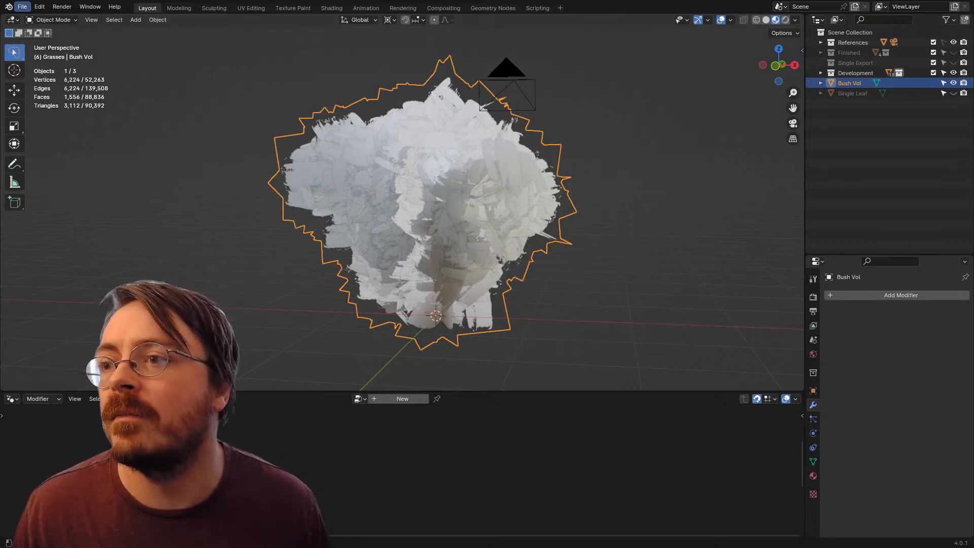
Step: Export the selected Bush Vol as FBX, overwriting SingleExportTester.fbx in the Assets folder
click(22, 7)
mouse_move(39, 161)
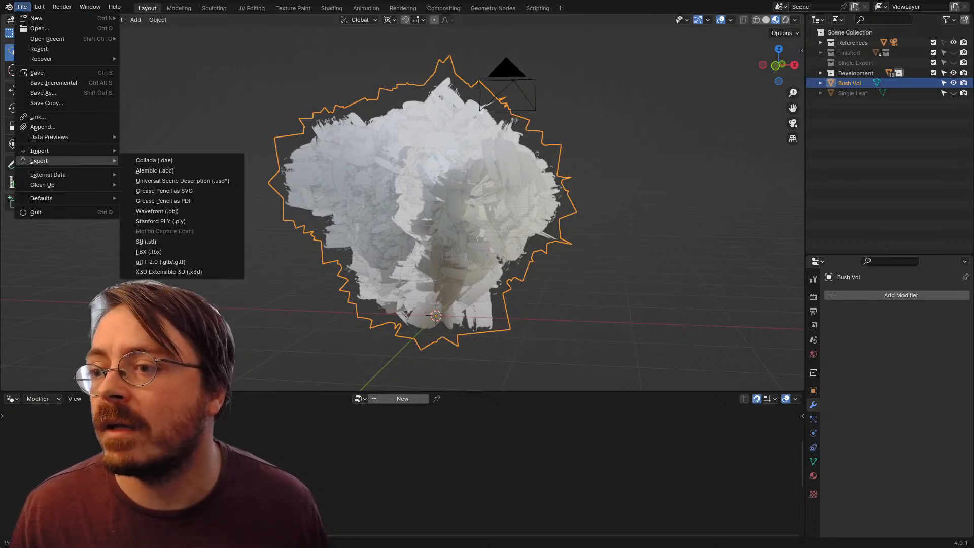
click(149, 252)
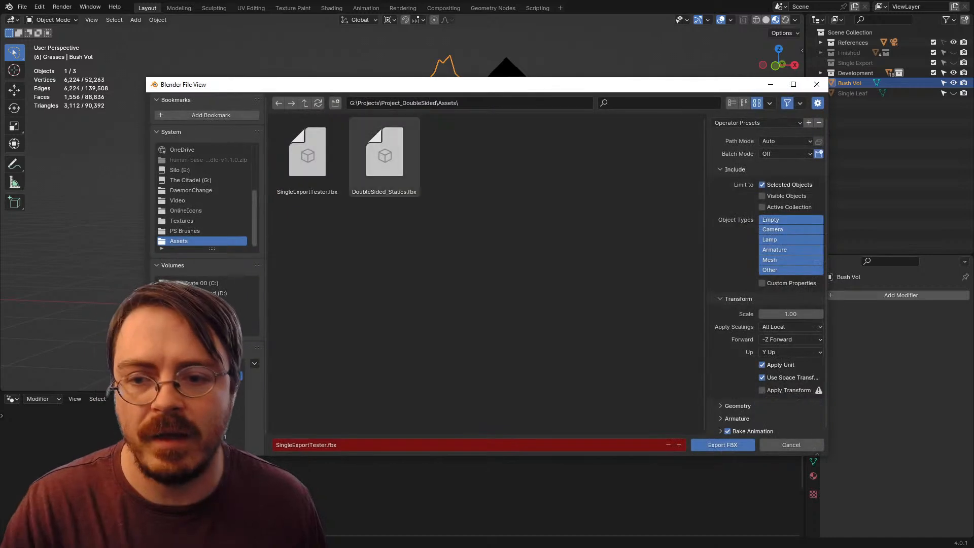
click(722, 445)
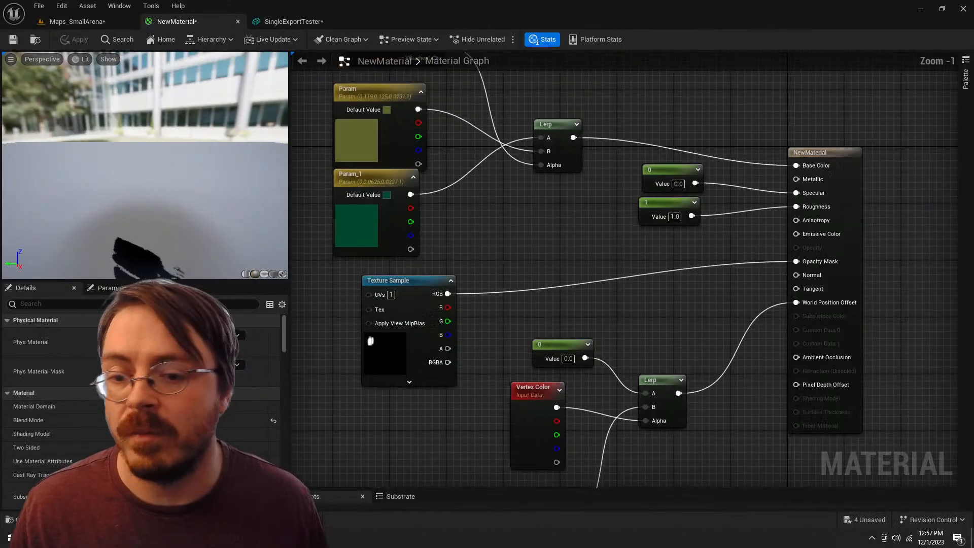
Step: Switch to Unreal Engine and reimport the SingleExportTester static mesh in the ERMAC content folder
key(ctrl+space)
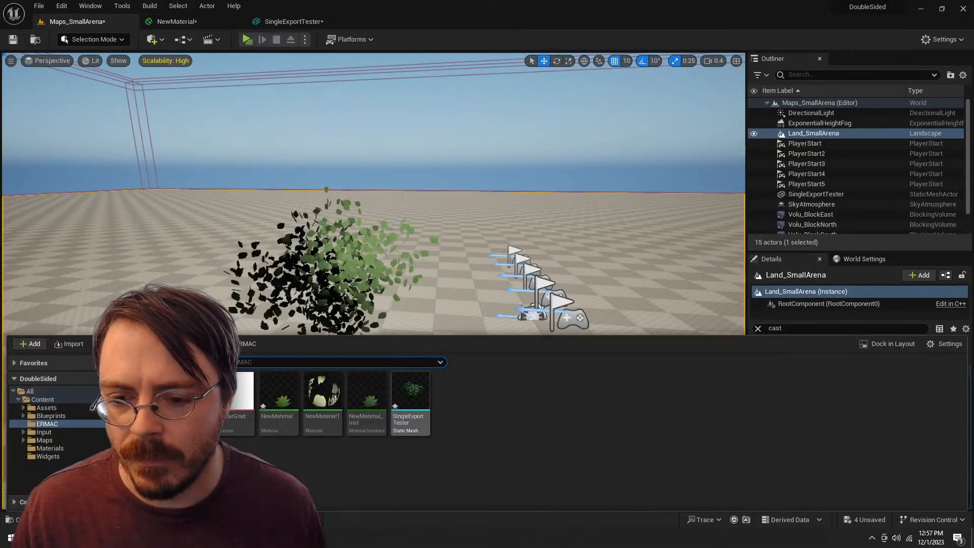
right_click(410, 396)
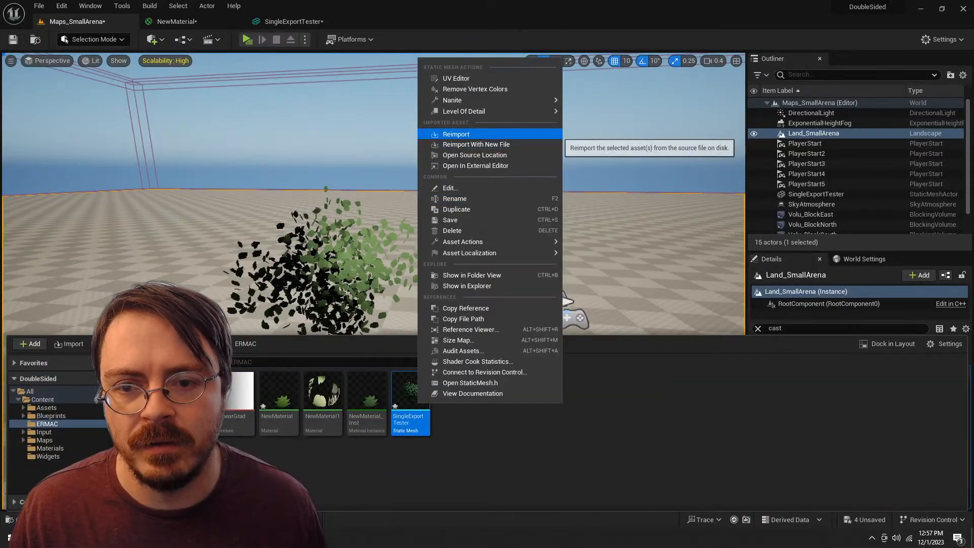
click(456, 134)
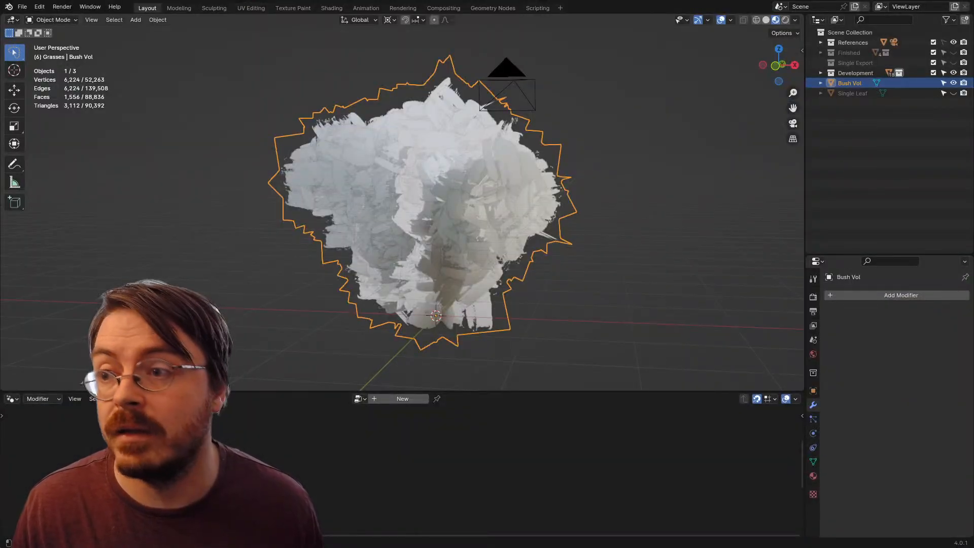
Step: Export the selected Bush Vol as FBX again, overwriting SingleExportTester.fbx in the Assets folder
click(22, 6)
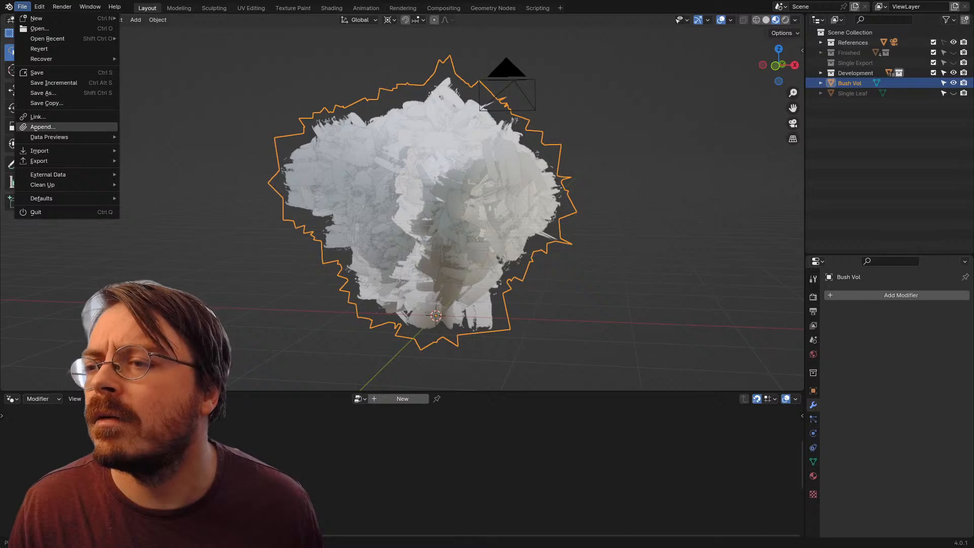
mouse_move(45, 161)
click(148, 252)
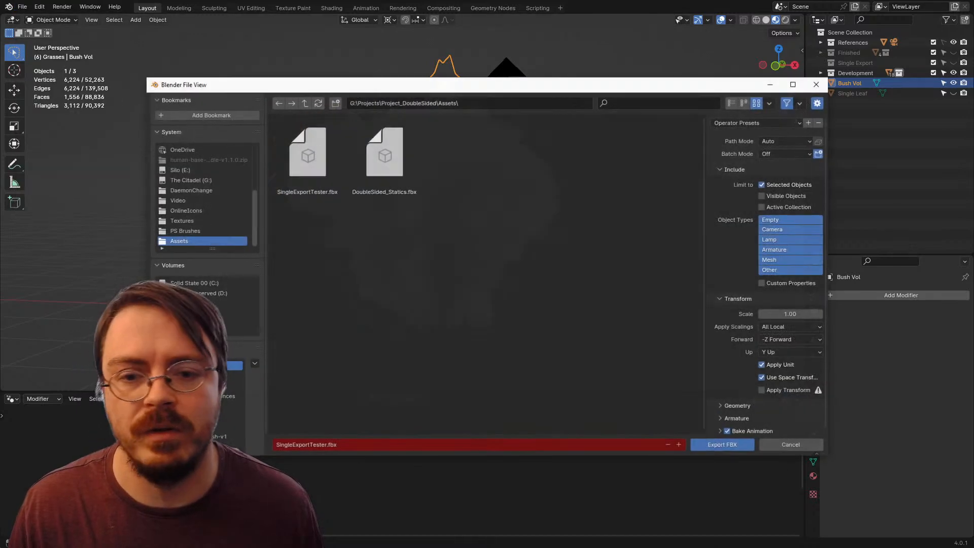
click(307, 155)
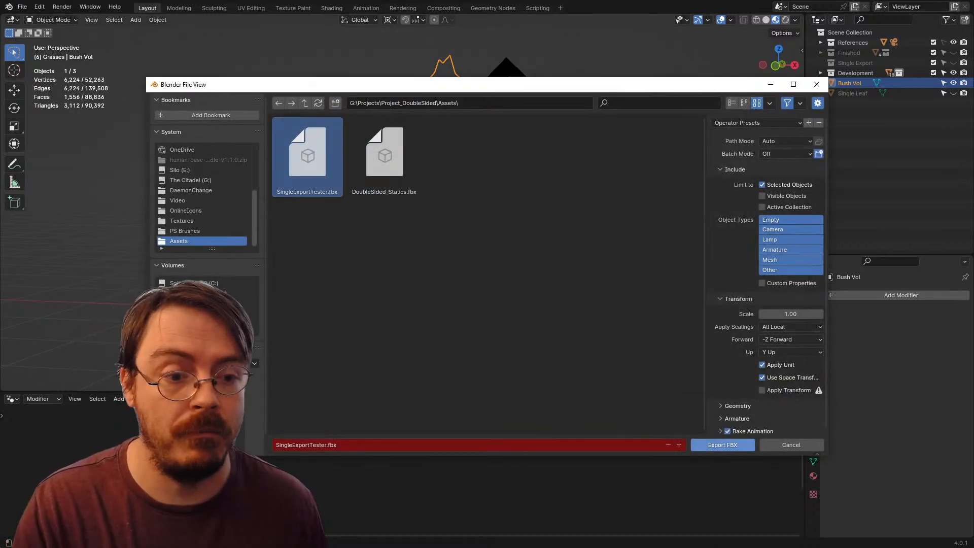
click(722, 444)
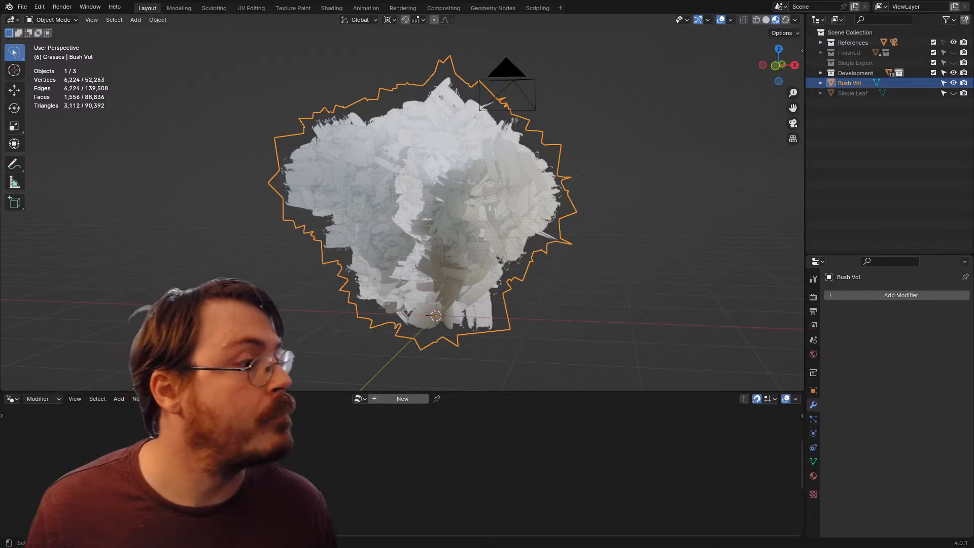
click(22, 7)
mouse_move(50, 161)
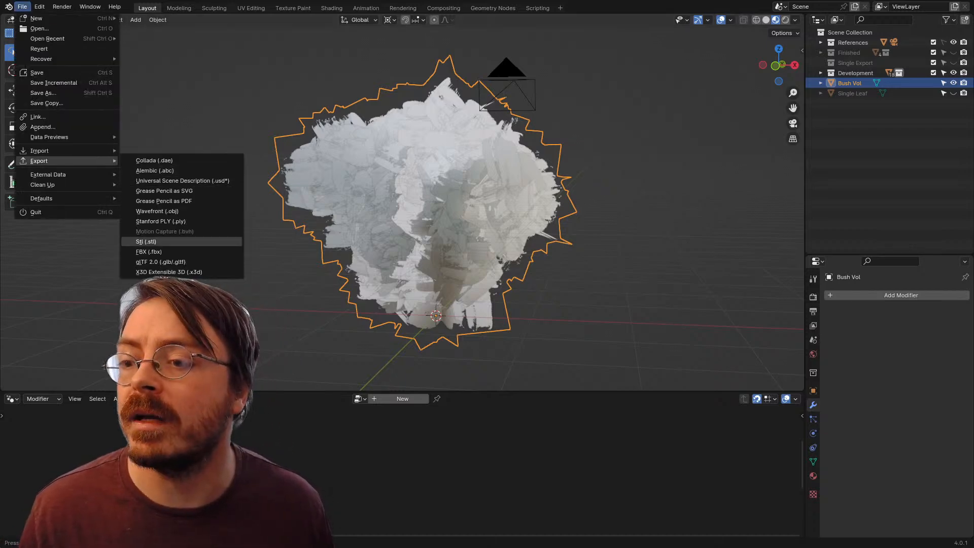
click(149, 251)
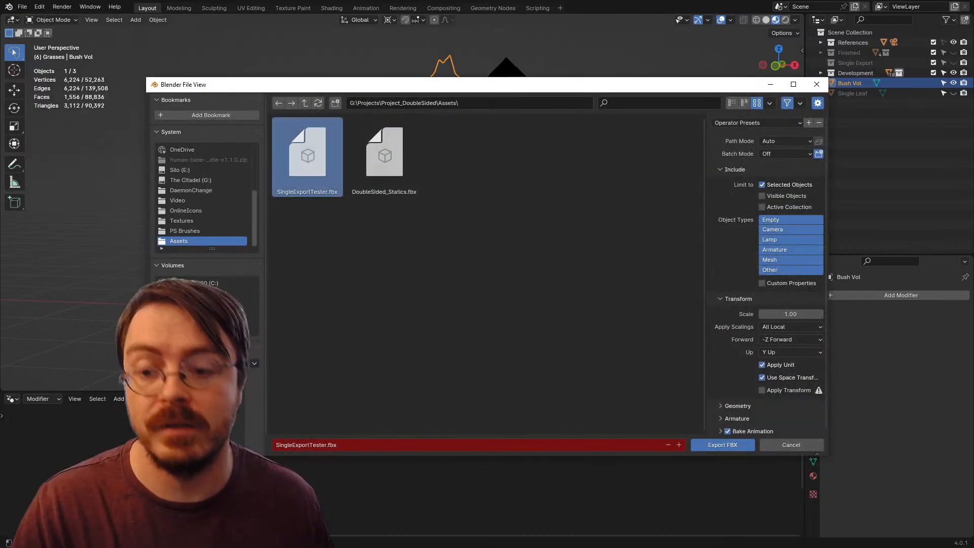
double_click(307, 158)
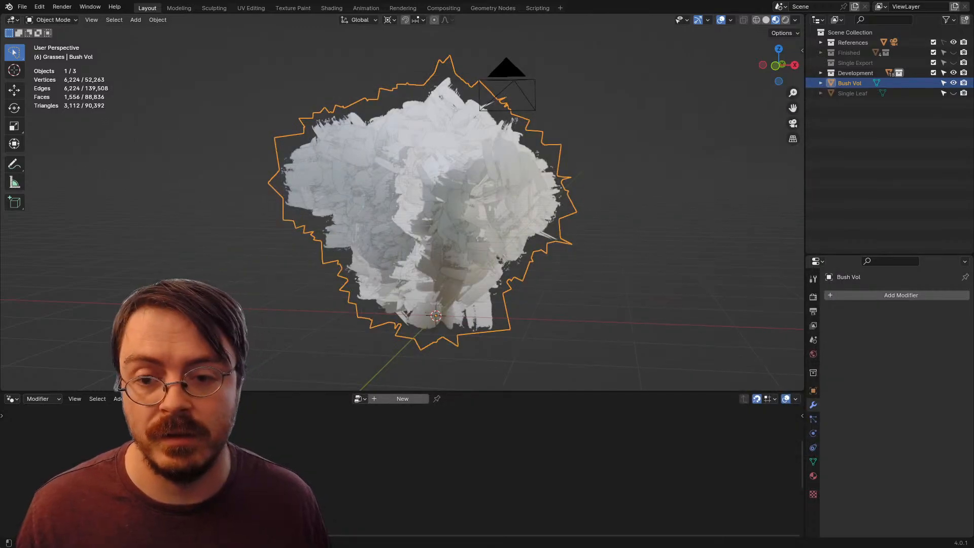
Step: Switch to Unreal Engine and reimport the updated SingleExportTester static mesh from the ERMAC folder
key(alt+Tab)
key(ctrl+space)
key(ctrl+space)
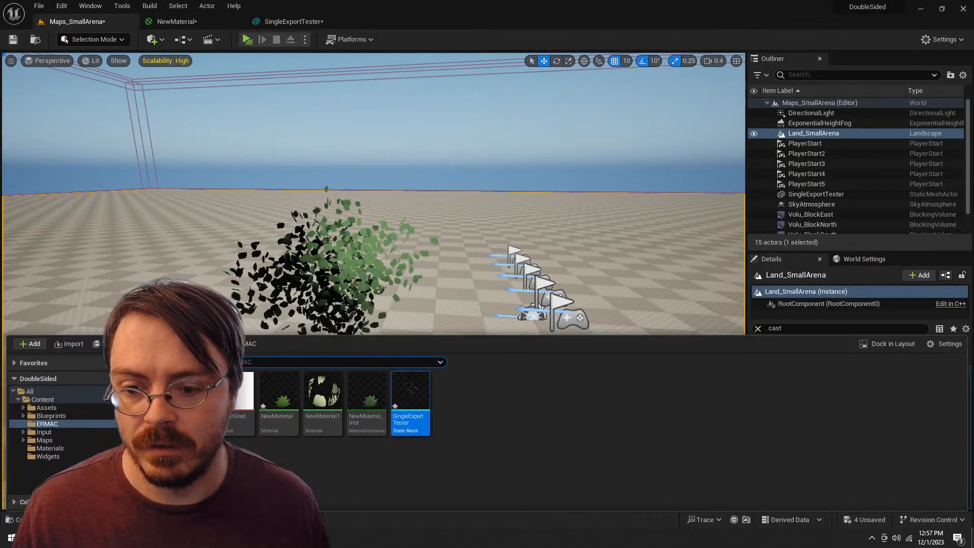
right_click(419, 395)
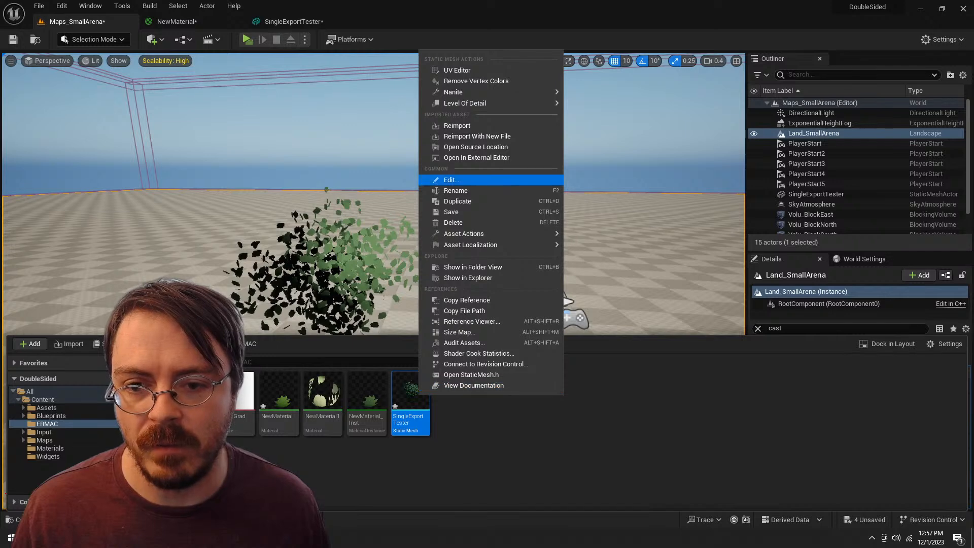
click(457, 126)
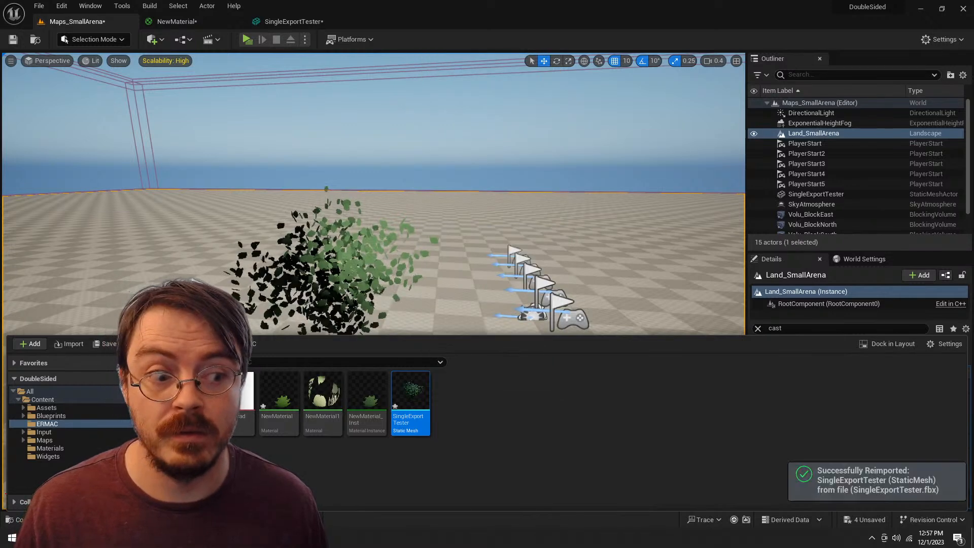
Step: Examine the reimported bush's leaf cards up close and from a distance in the Maps_SmallArena level
key(w)
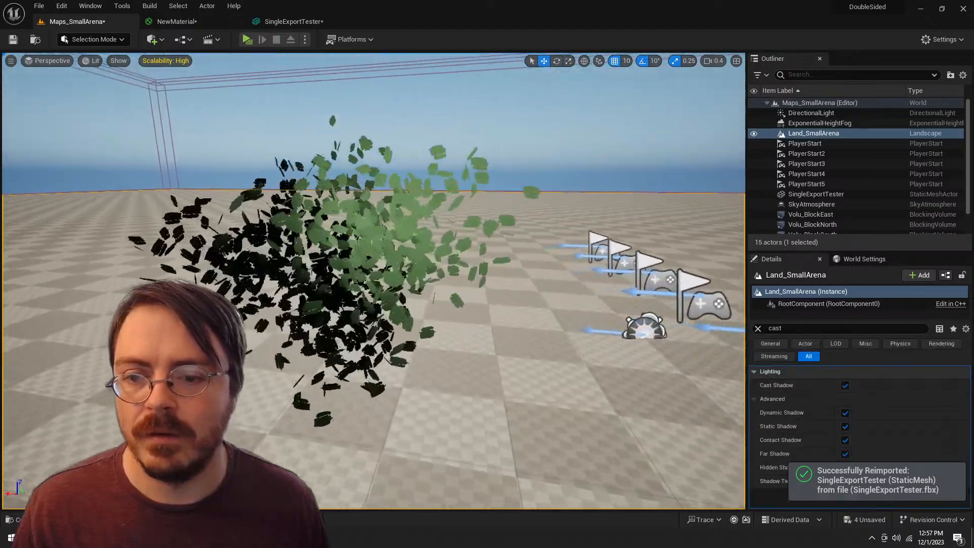
key(w)
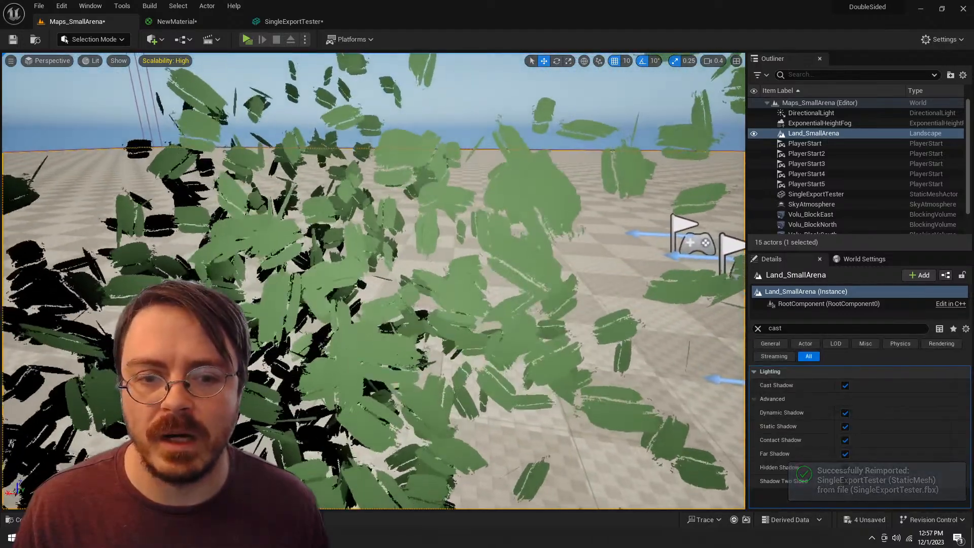
key(s)
key(ctrl+space)
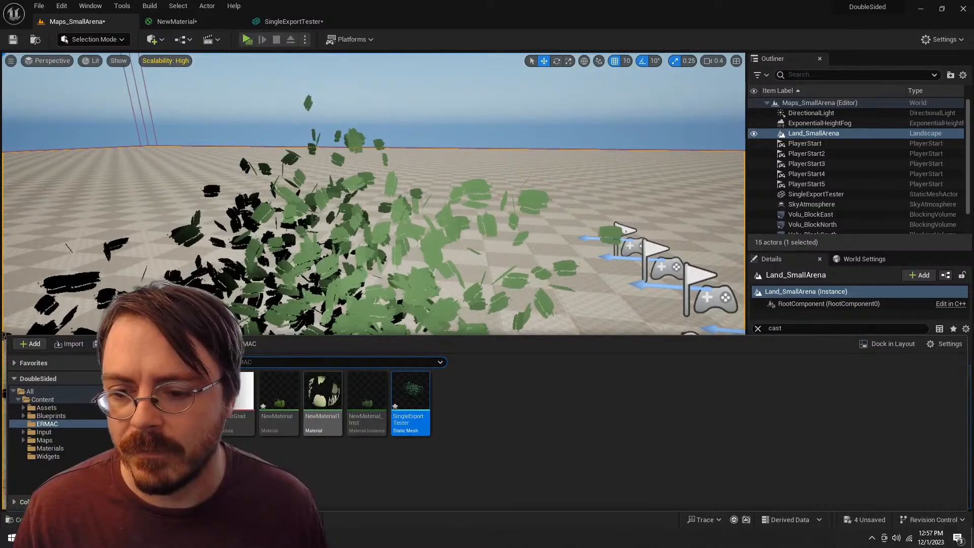
click(176, 21)
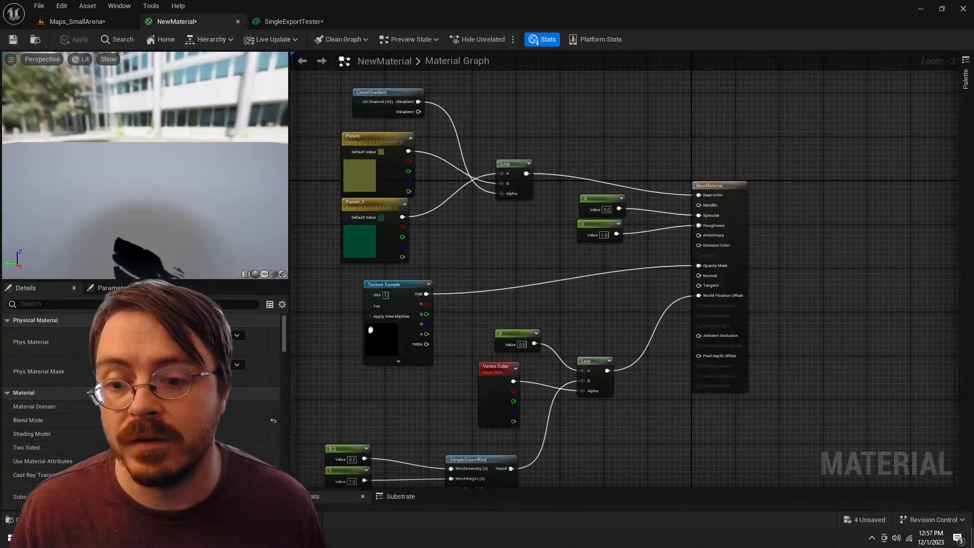
click(76, 21)
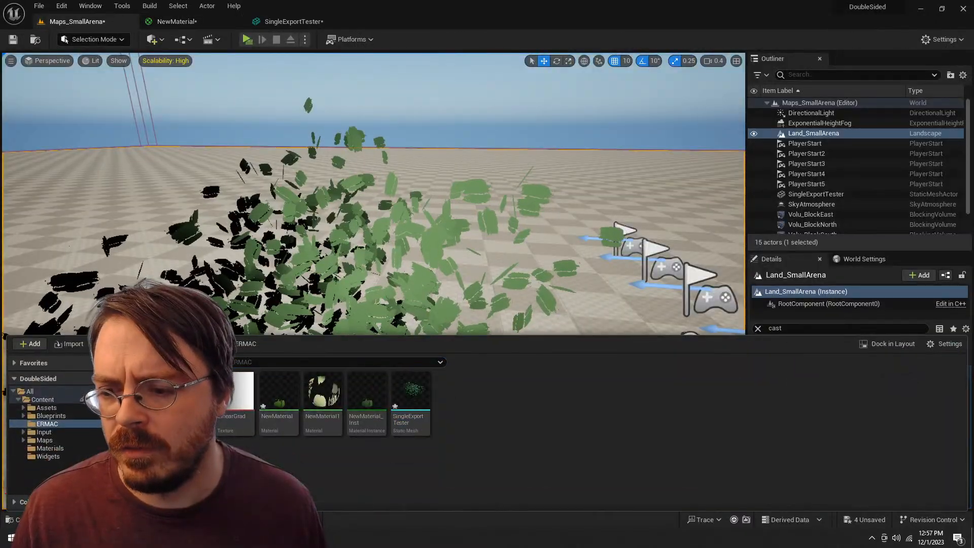
right_click(186, 391)
click(304, 133)
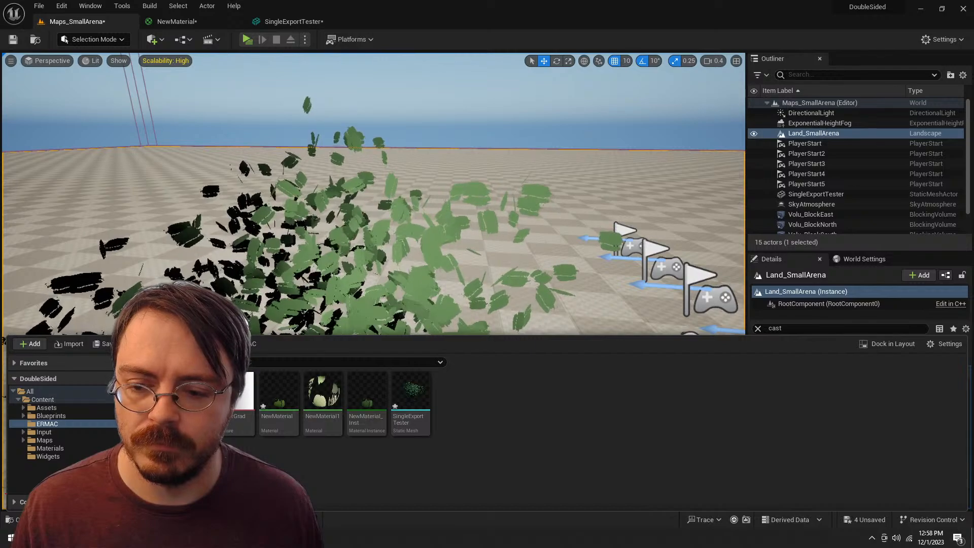
key(s)
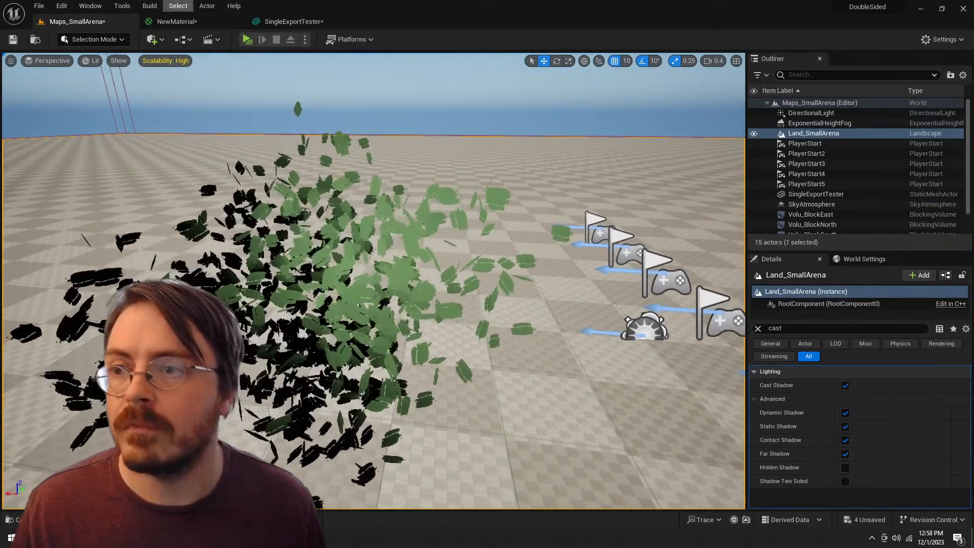
key(s)
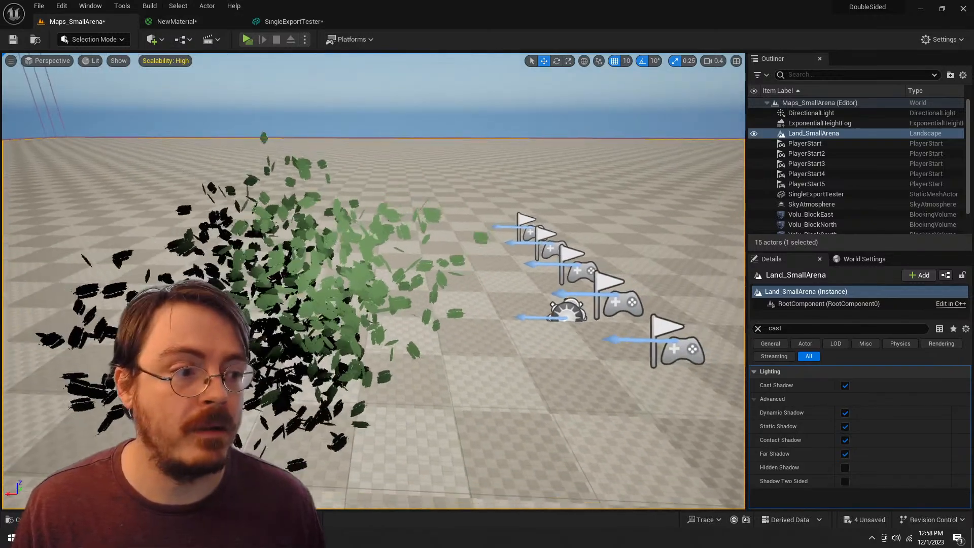
drag(374, 280, 310, 312)
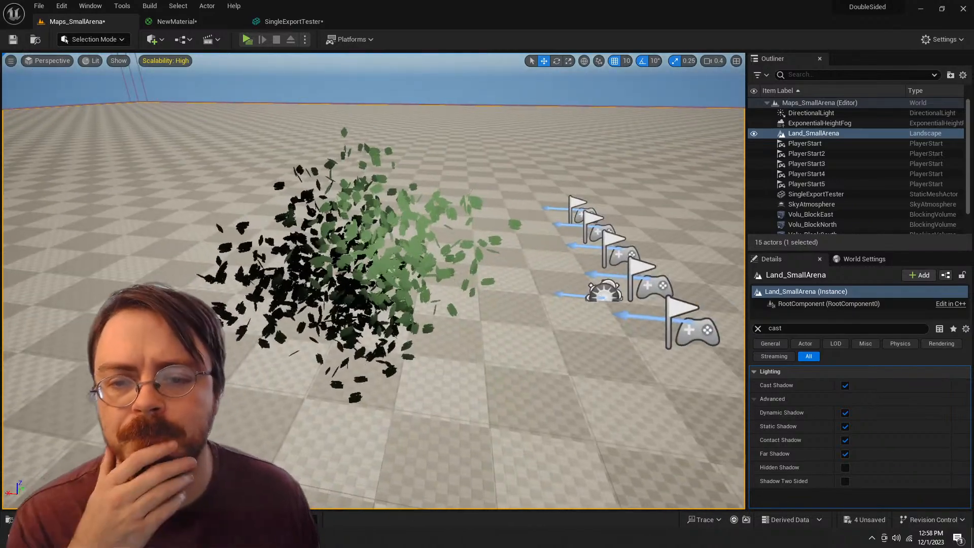
Step: Inspect the Texture Sample node feeding the Opacity Mask in the NewMaterial graph
click(177, 22)
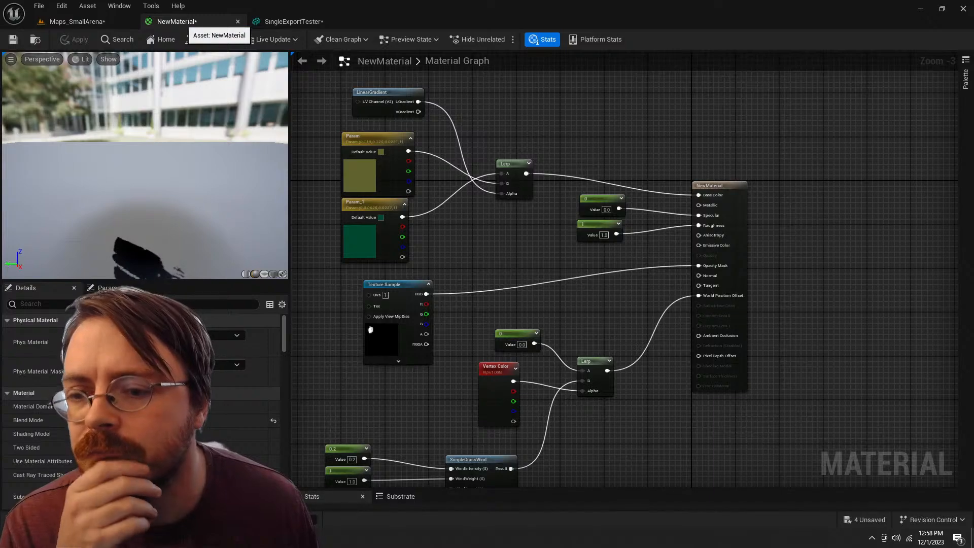
scroll(411, 261, up, 4)
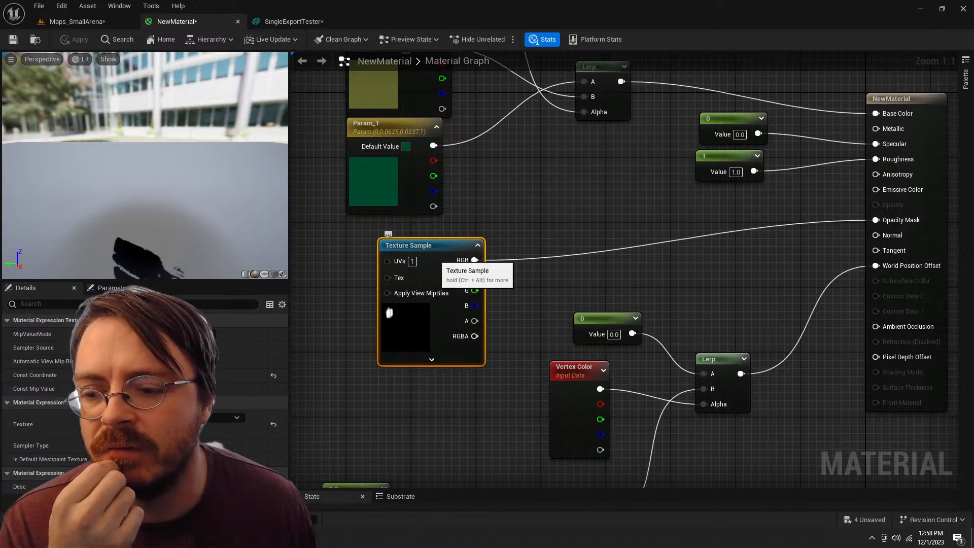
scroll(578, 235, down, 2)
drag(573, 232, 516, 208)
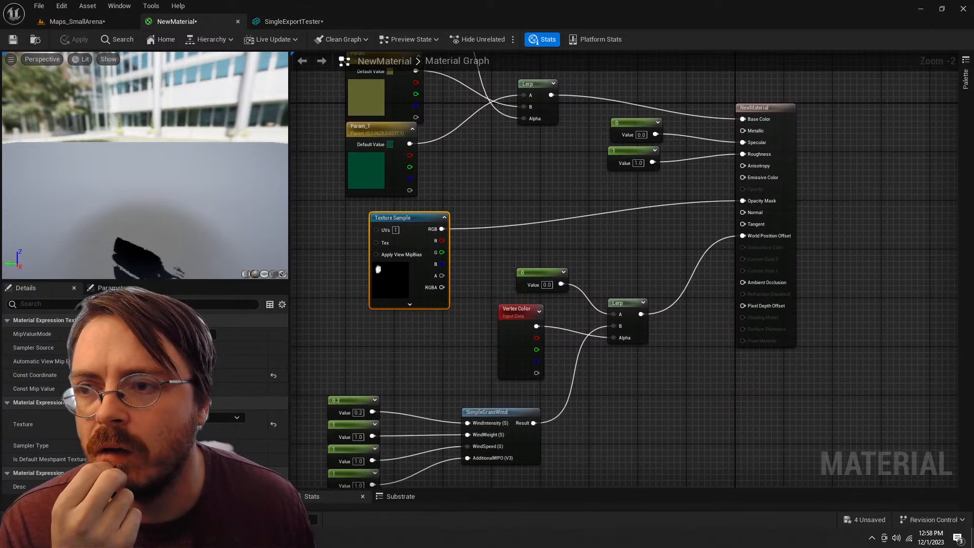
Step: Open the SingleExportTester mesh, inspect its cards with the Element 0 material reset to default, and reassign NewMaterial_Inst
click(77, 22)
key(ctrl+space)
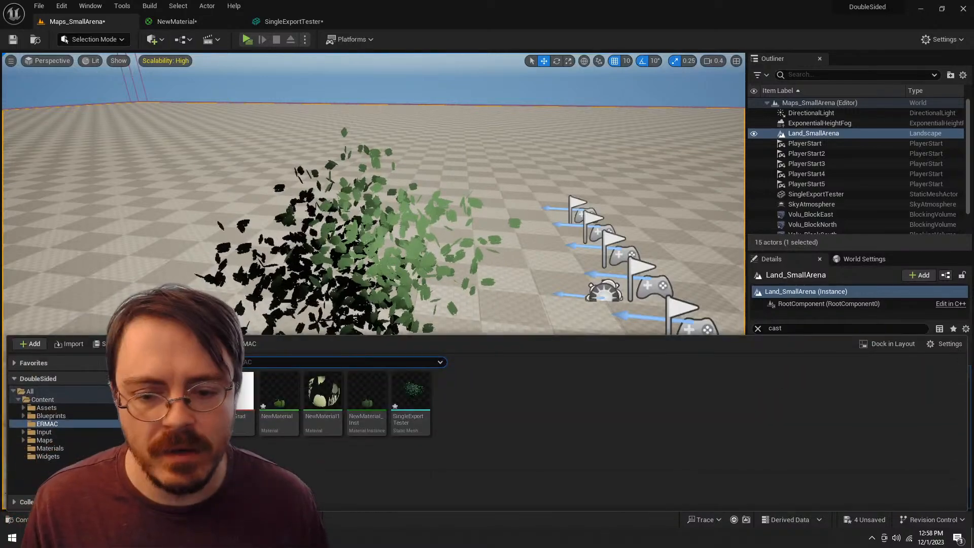
double_click(409, 402)
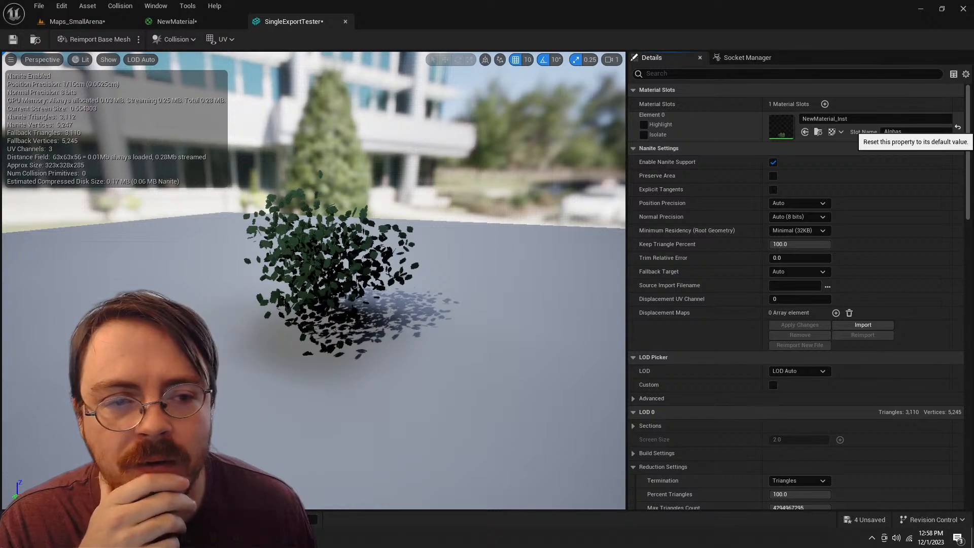
click(957, 128)
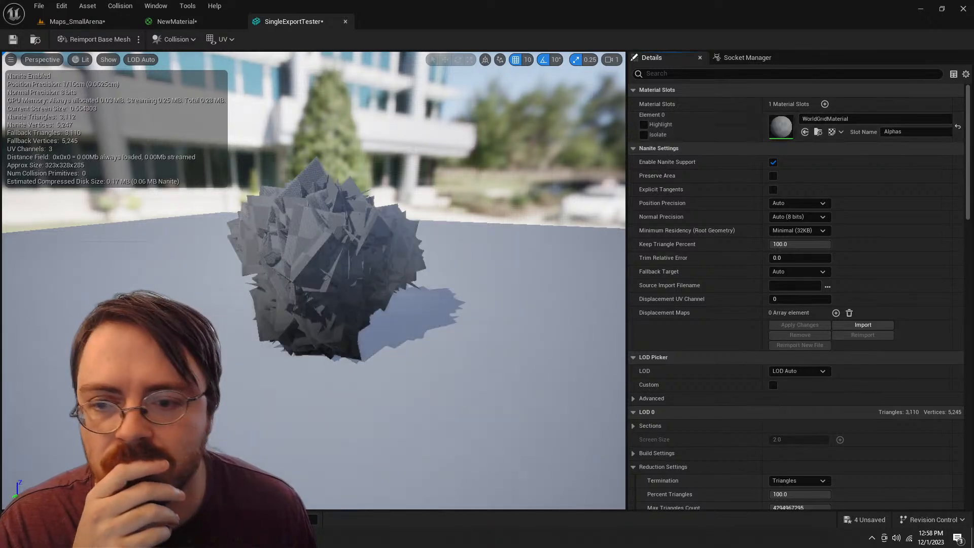
drag(355, 274, 379, 268)
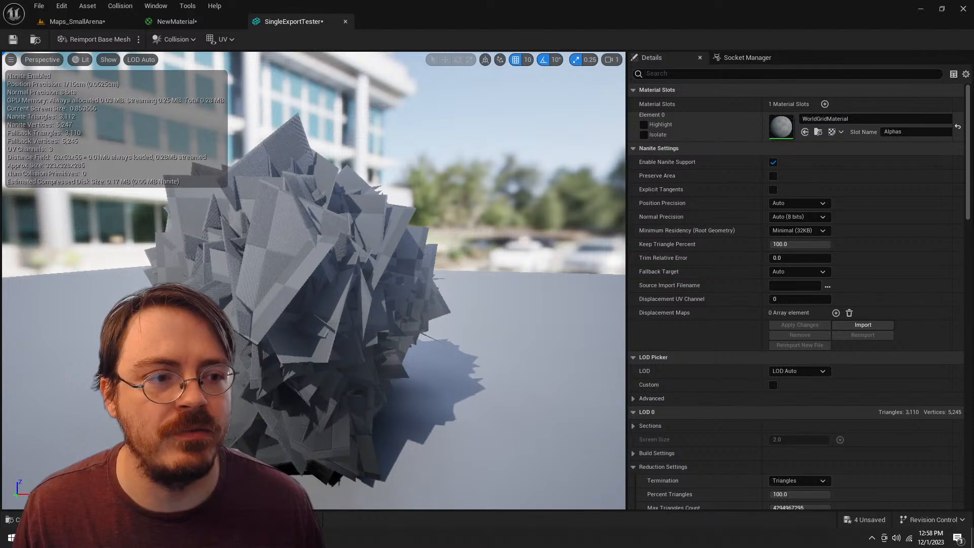
click(874, 118)
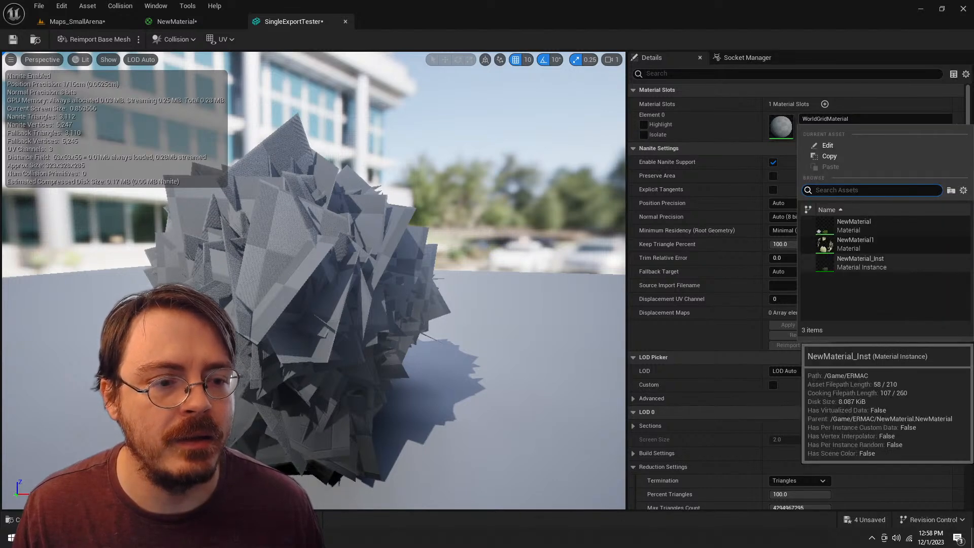
click(861, 262)
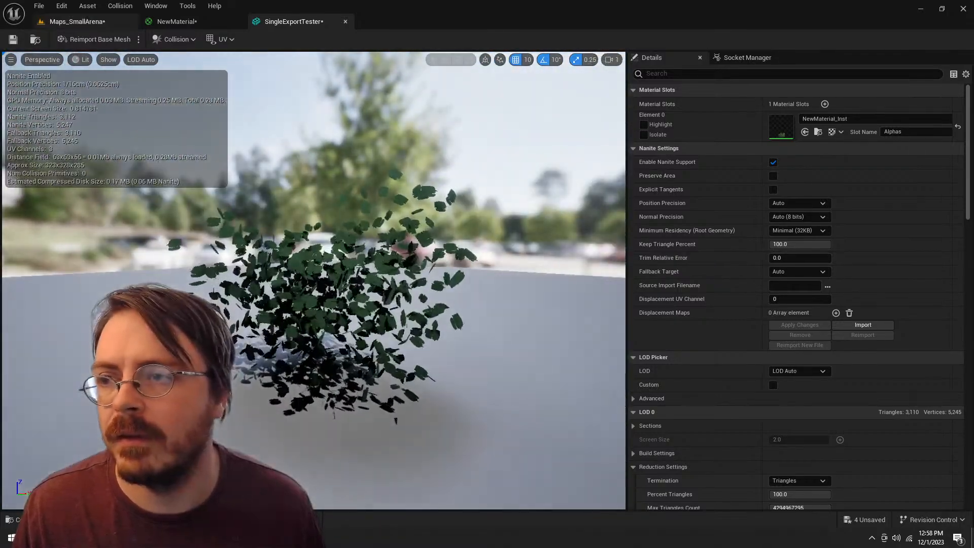
Step: Compare the bush in the Maps_SmallArena level with the Bush Vol object in Blender
click(81, 23)
key(w)
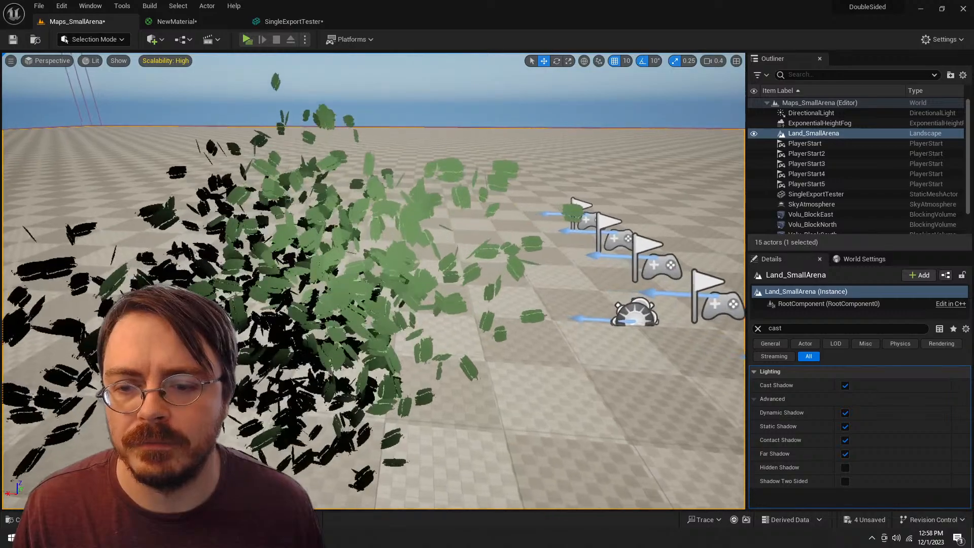
key(d)
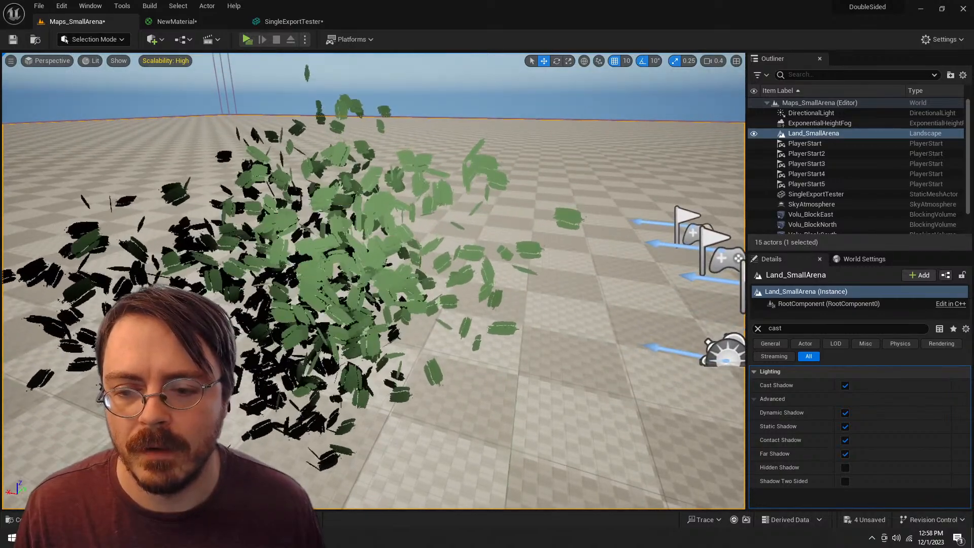
key(alt+Tab)
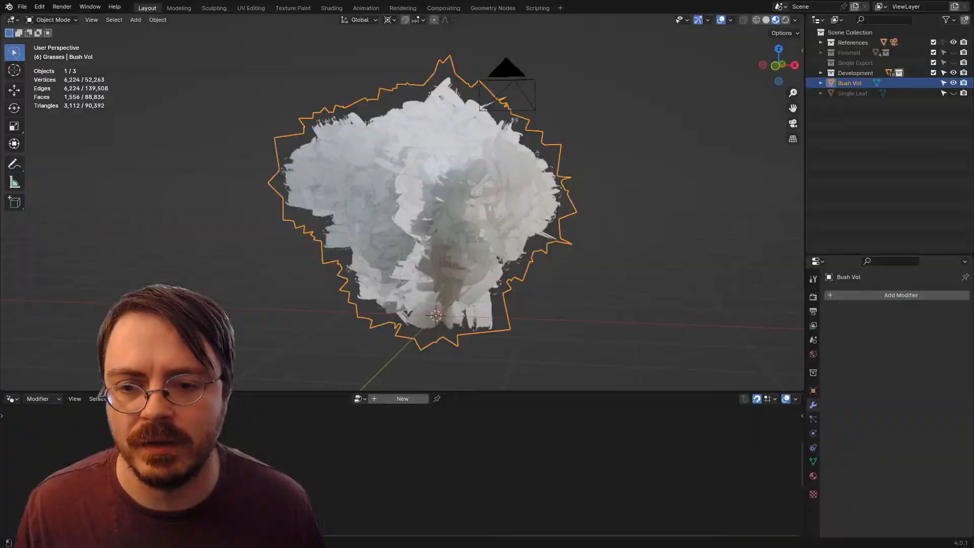
key(alt+Tab)
key(ctrl+space)
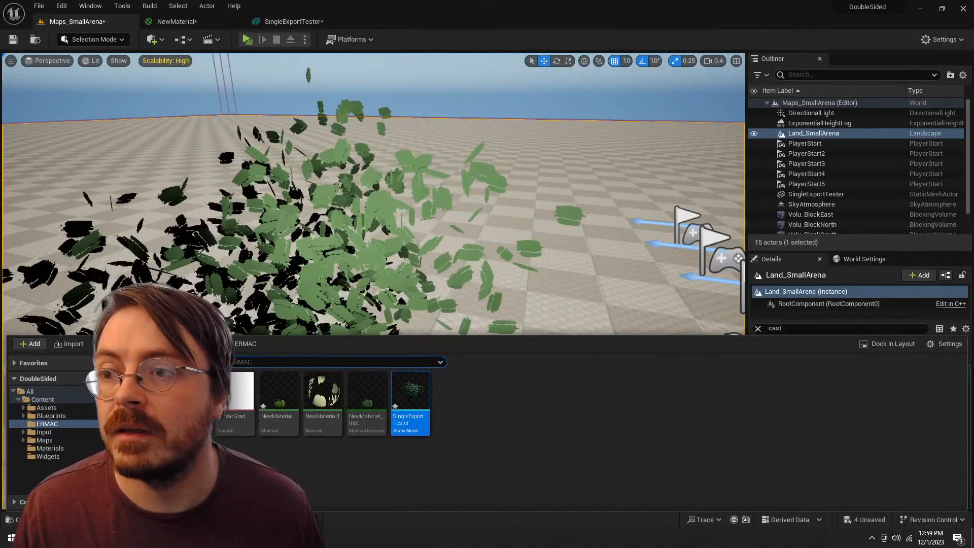
Step: Set the UVs coordinate index of NewMaterial's opacity-mask Texture Sample to 0
click(176, 21)
click(347, 245)
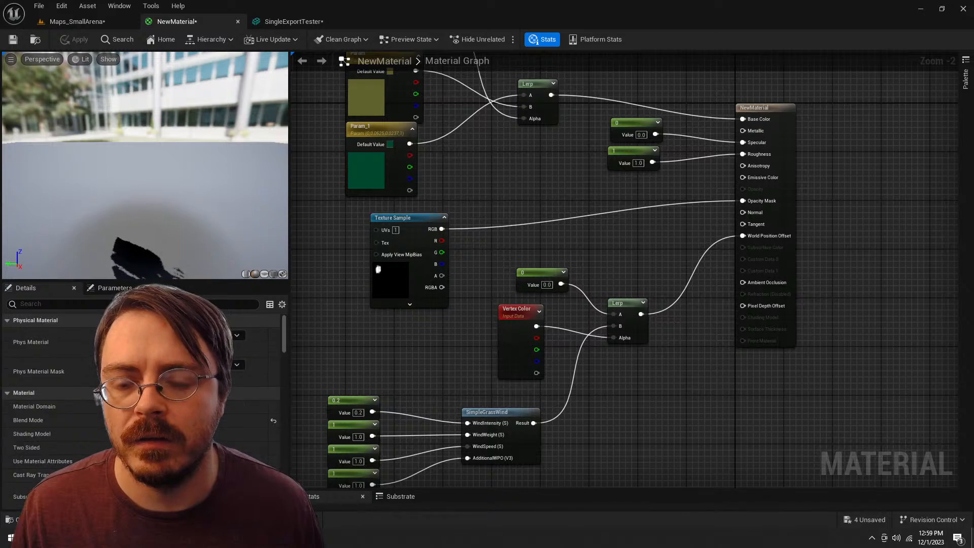
drag(347, 246, 381, 272)
scroll(381, 271, up, 2)
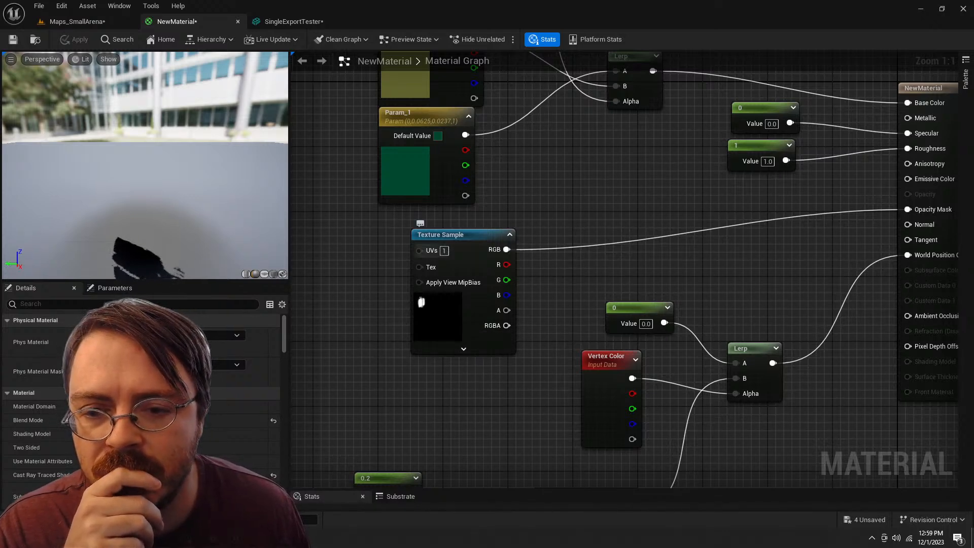
key(BackSpace)
text(0)
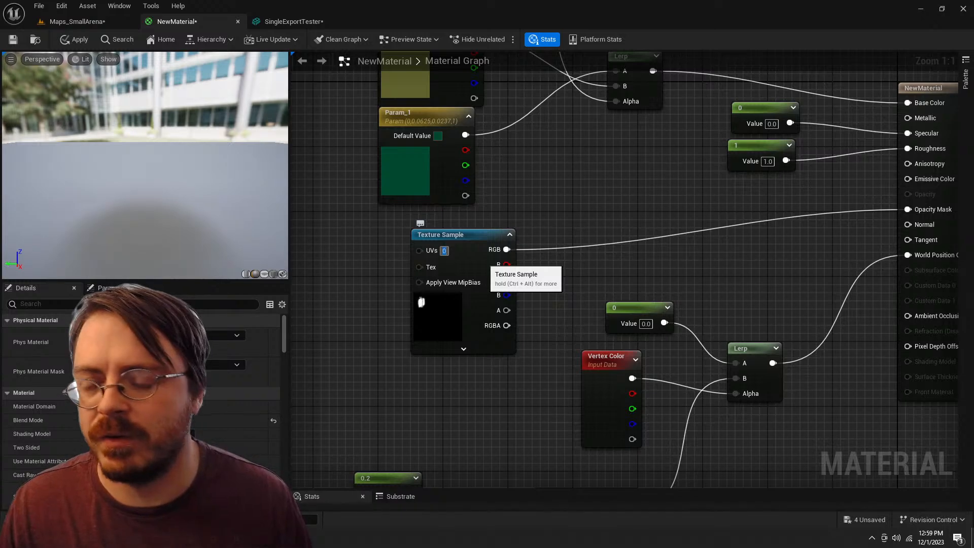
Step: Apply the NewMaterial changes and return to the Maps_SmallArena level
drag(378, 287, 417, 279)
scroll(145, 172, down, 6)
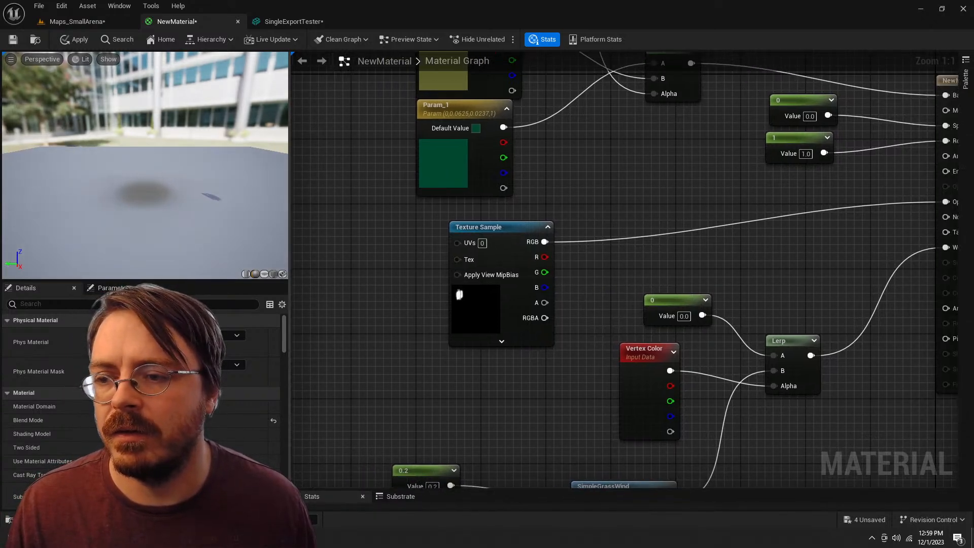
drag(152, 172, 51, 164)
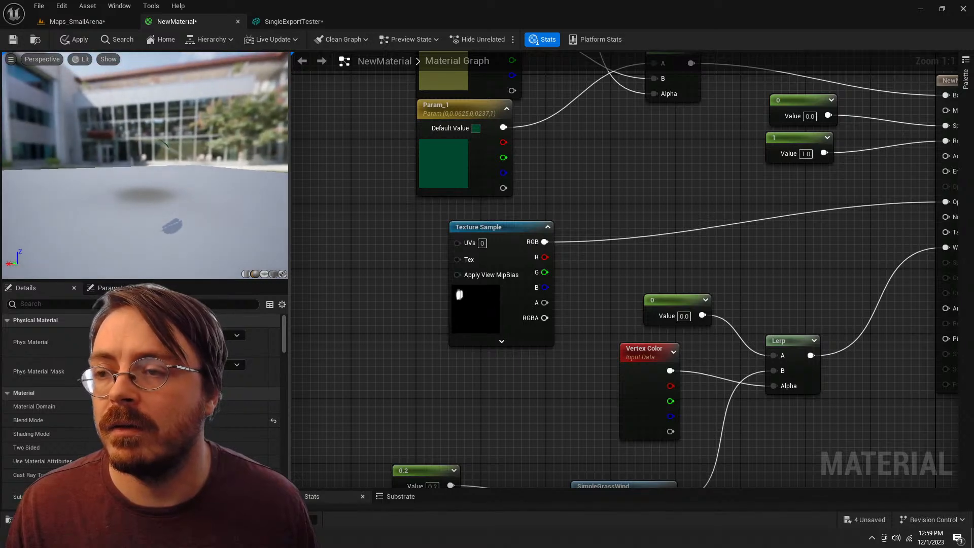
click(74, 40)
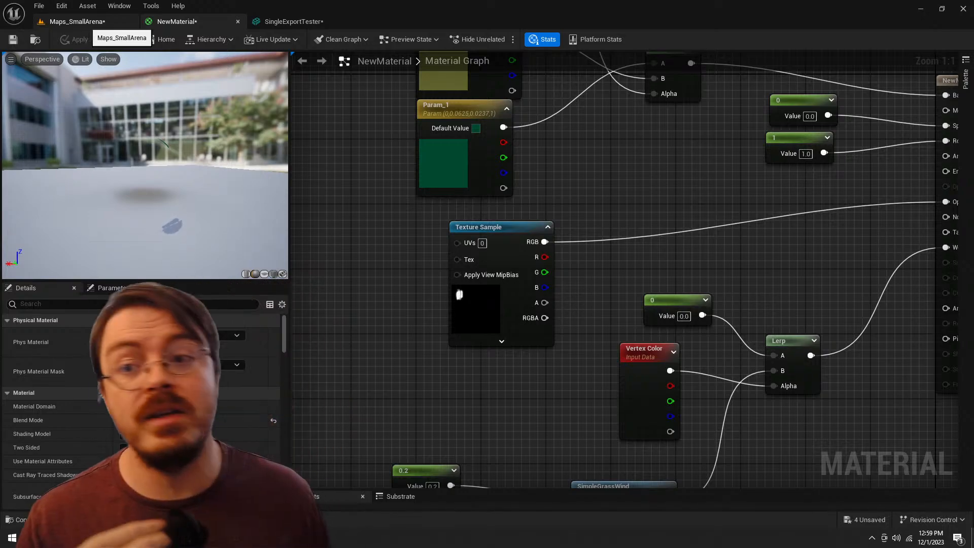
click(84, 21)
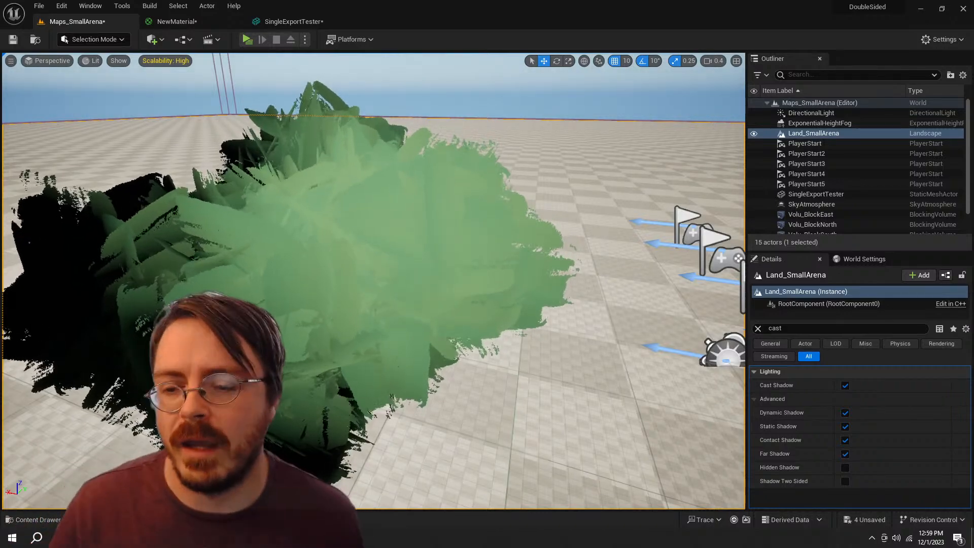
Step: Examine how the bush's silhouette and shading read from increasing distances and near ground level in the arena
key(s)
key(d)
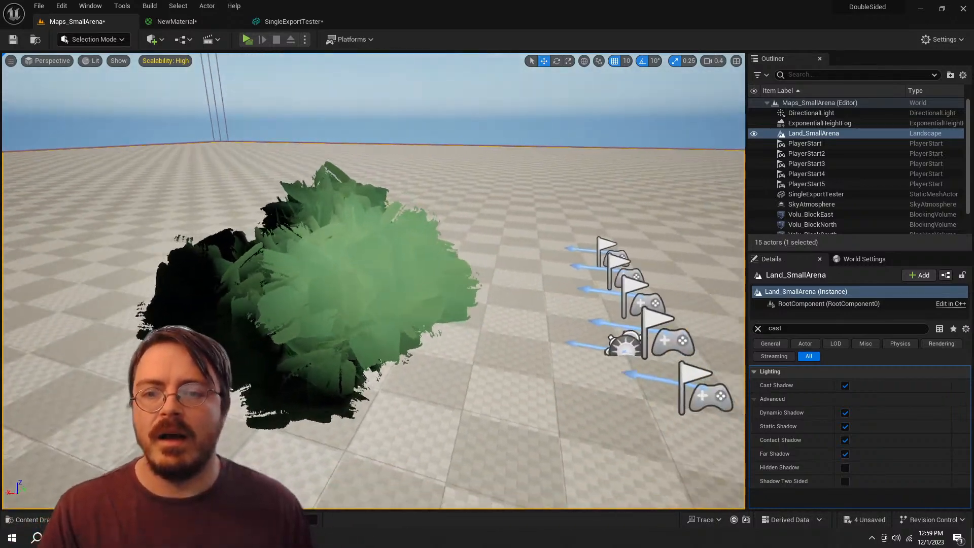
key(d)
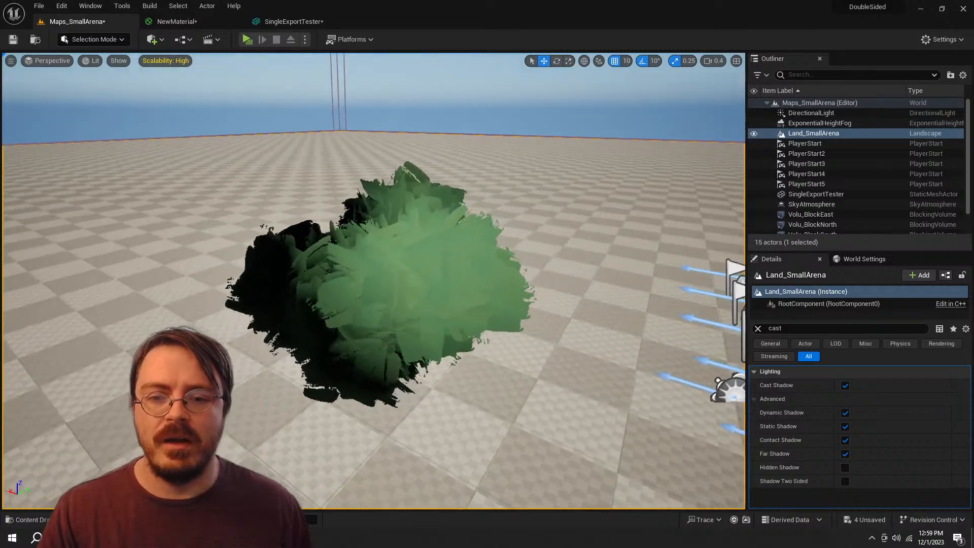
key(d)
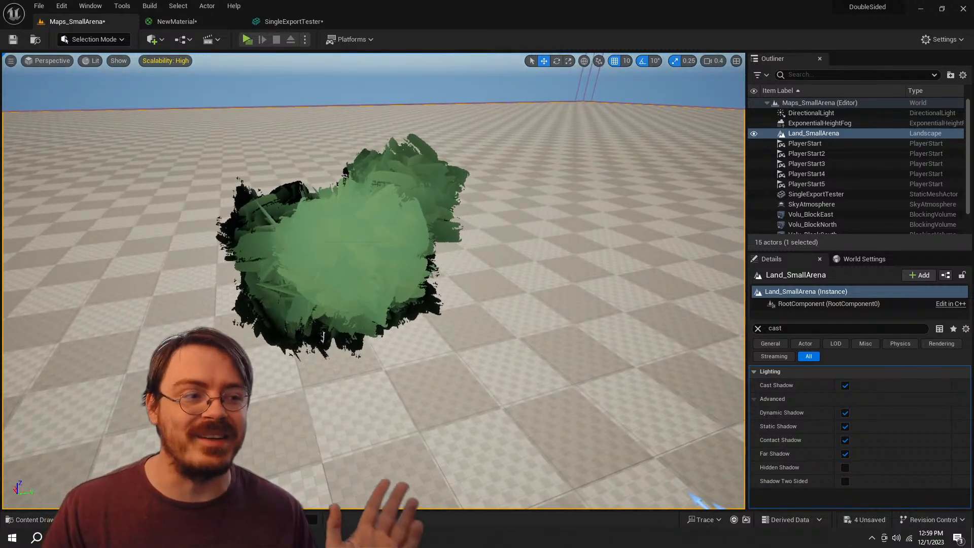
key(s)
scroll(373, 280, up, 1)
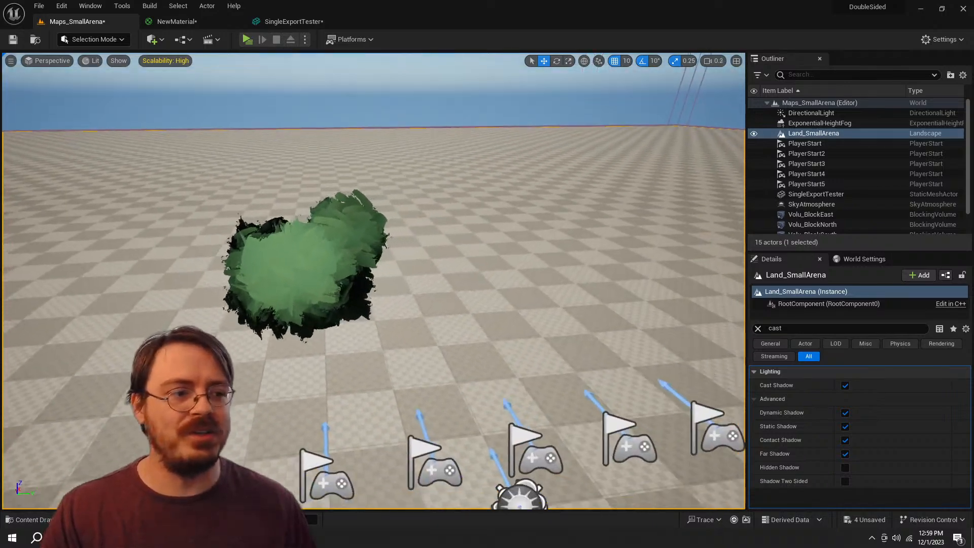
key(d)
key(s)
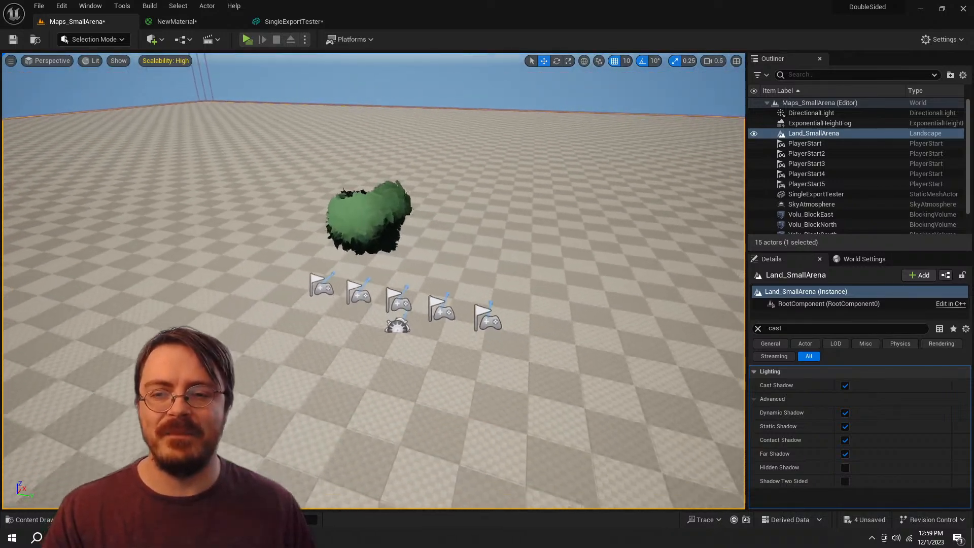
key(s)
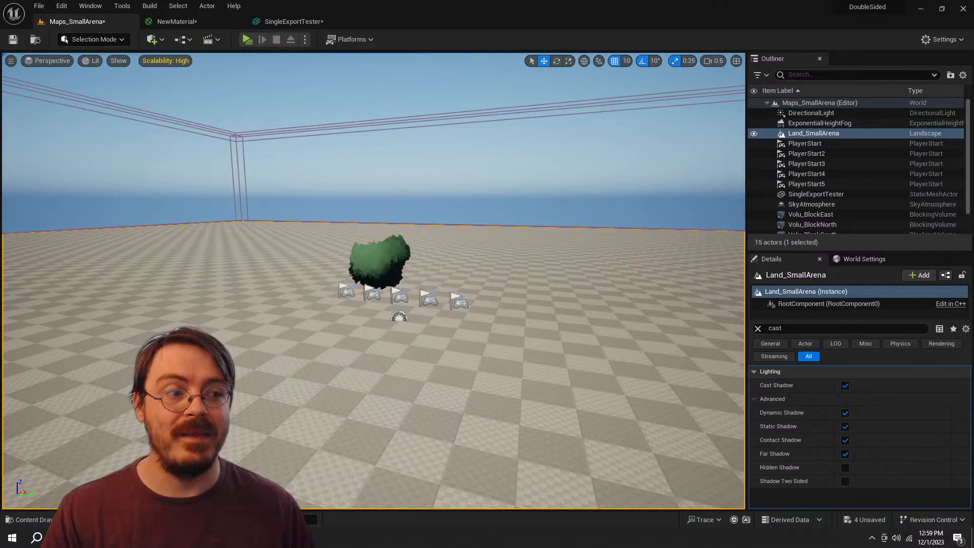
key(w)
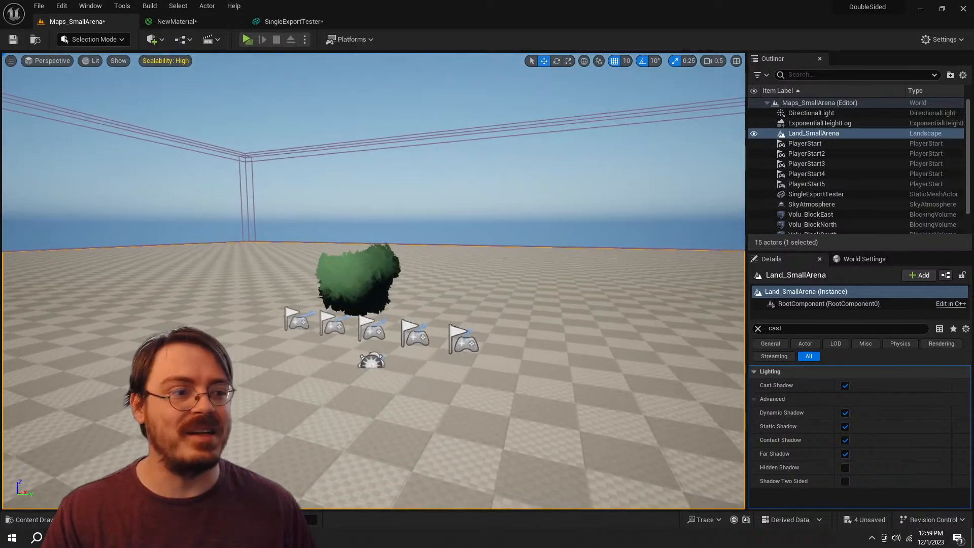
key(w)
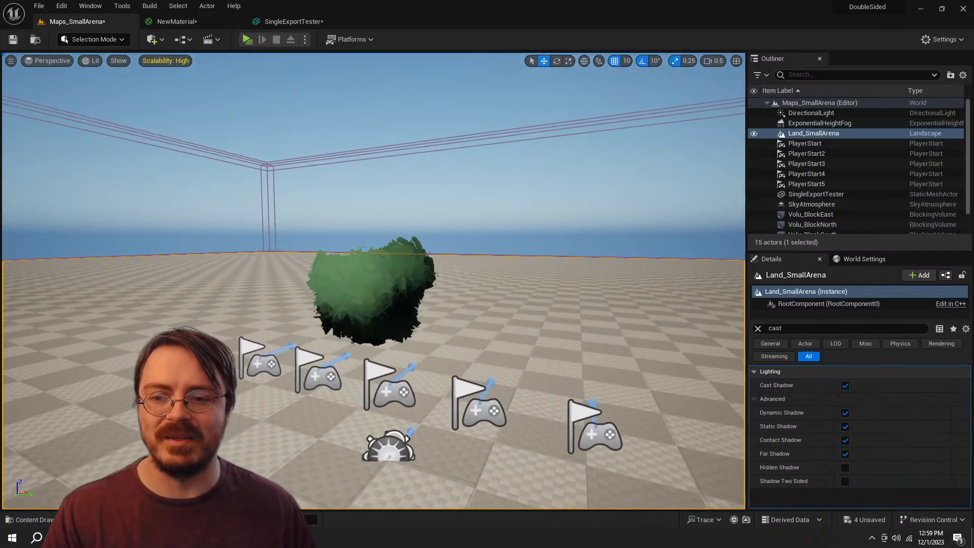
key(w)
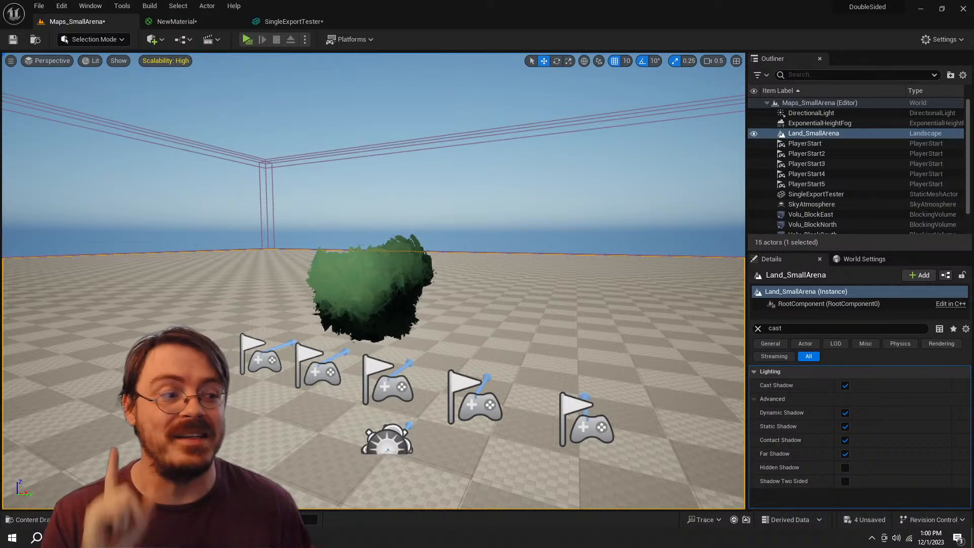
Step: Inspect the bush's brush-stroke leaf cards and light-to-dark shading up close, from several sides and from above
key(w)
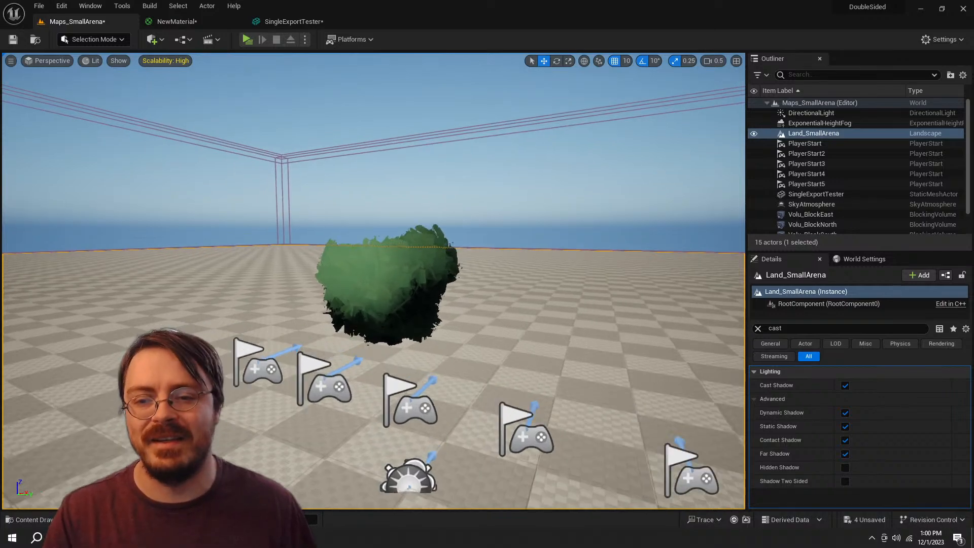
key(w)
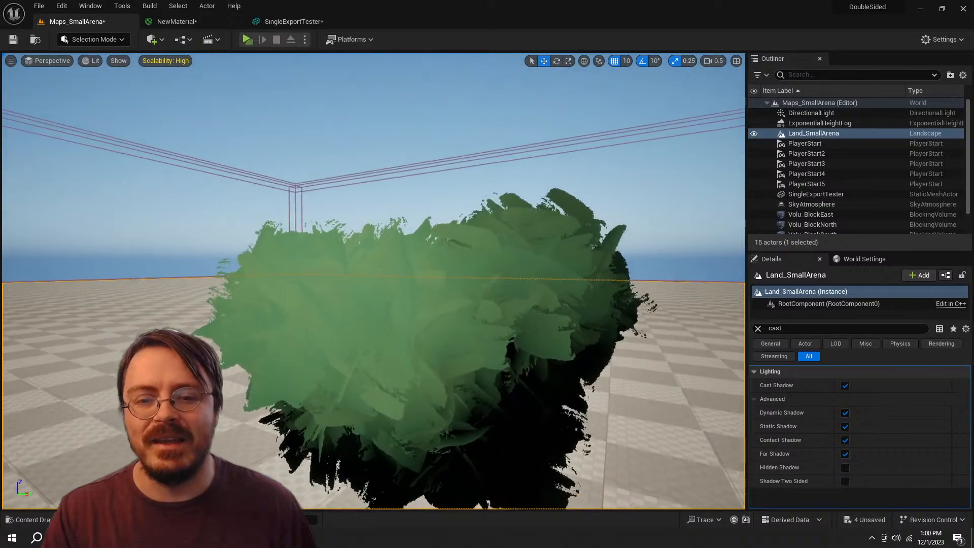
key(a)
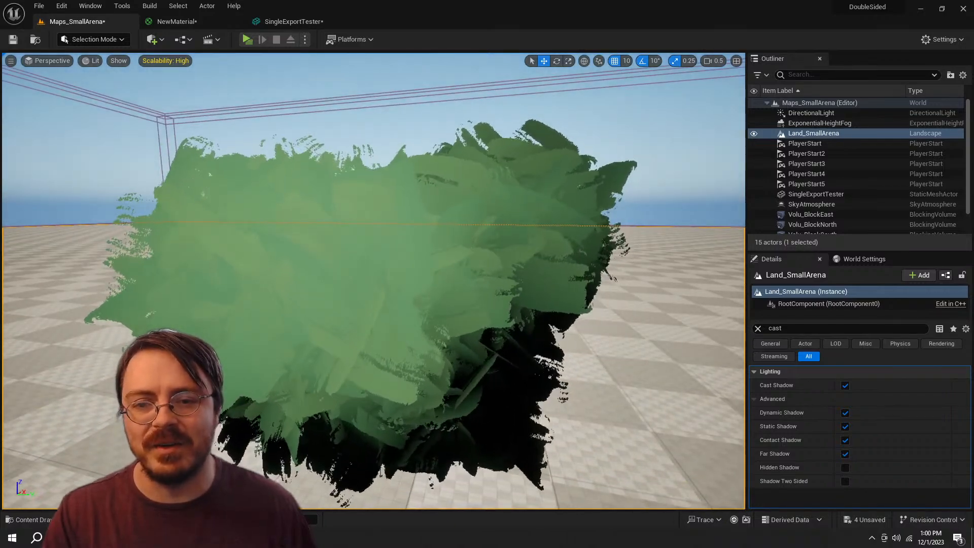
key(a)
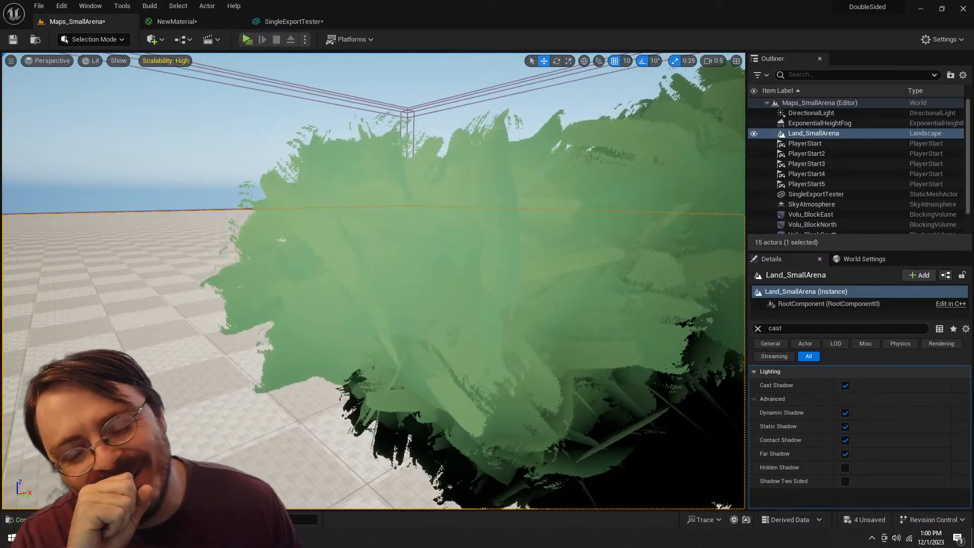
key(s)
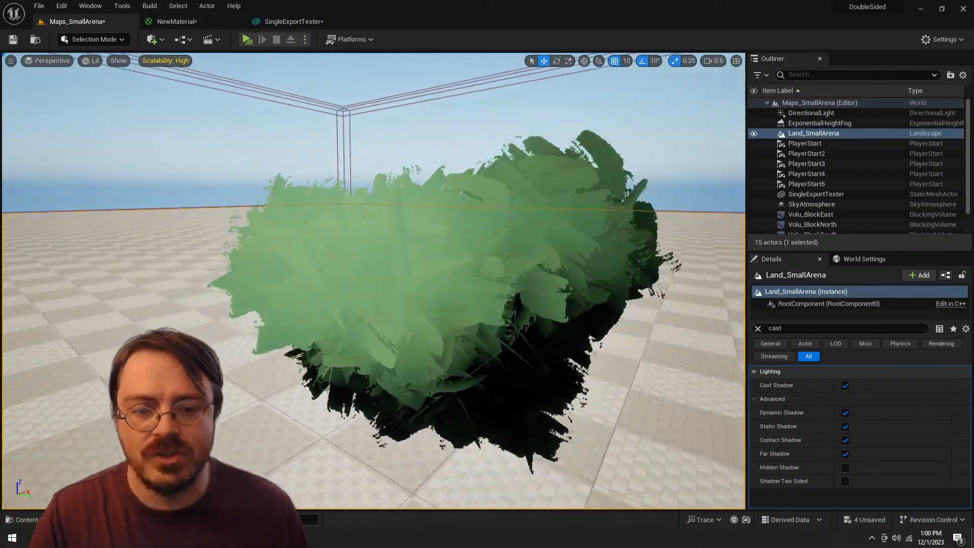
key(w)
key(a)
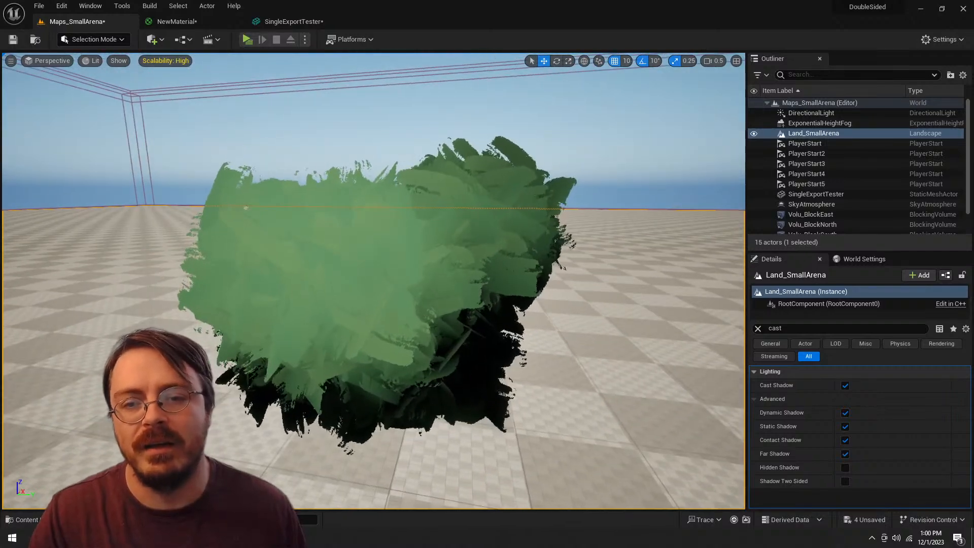
key(w)
key(w)
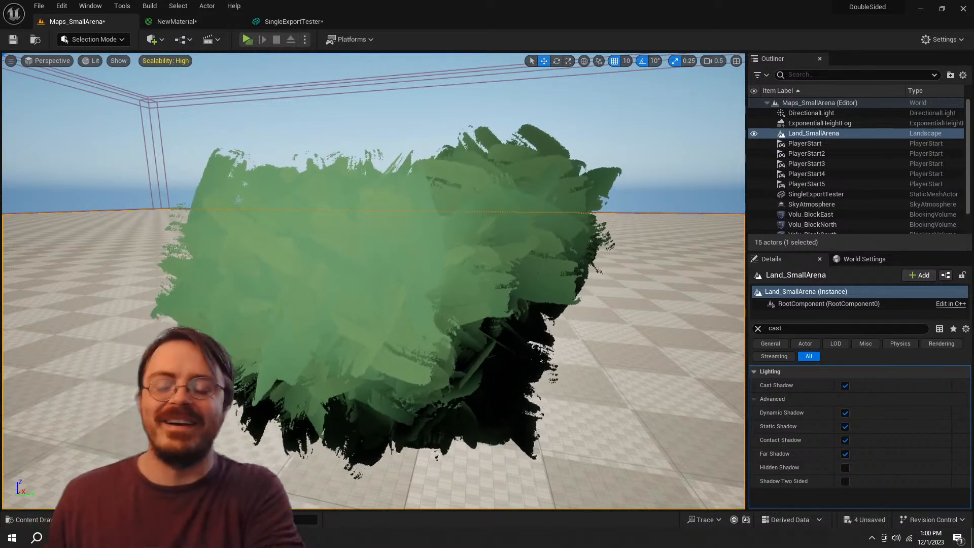
drag(373, 280, 381, 355)
key(w)
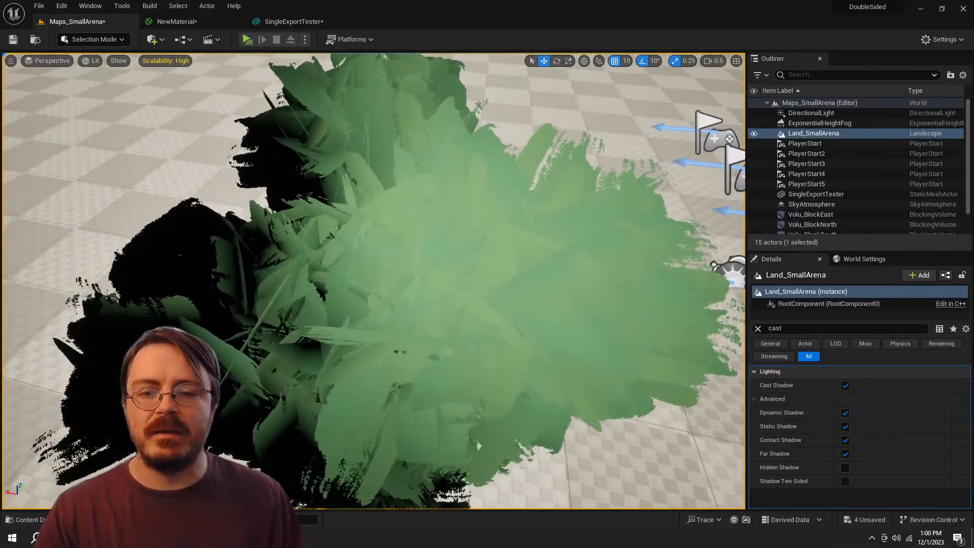
key(s)
key(w)
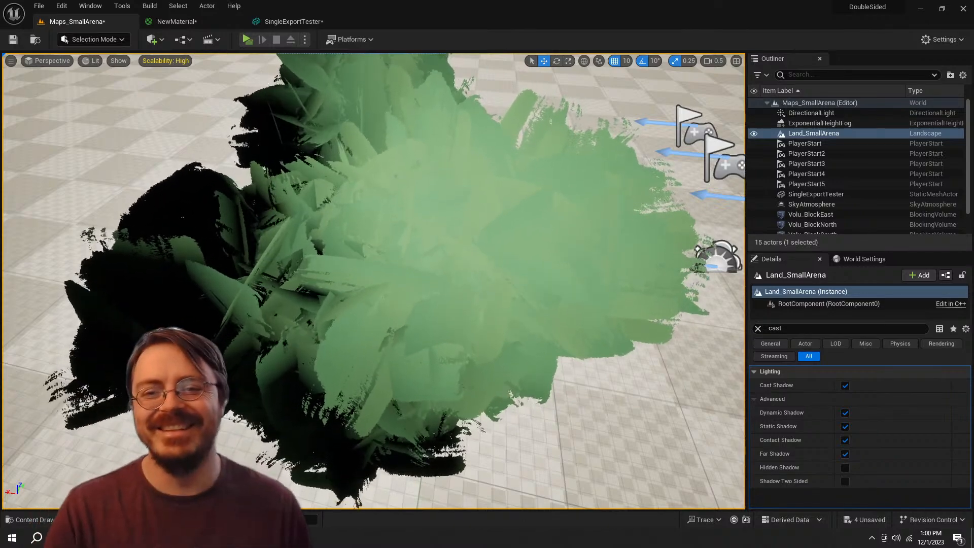
key(s)
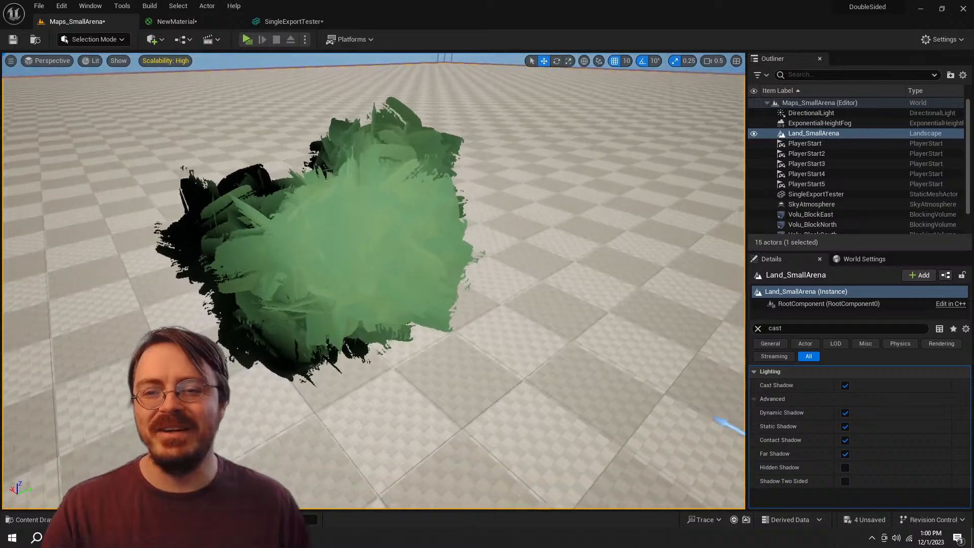
key(s)
key(w)
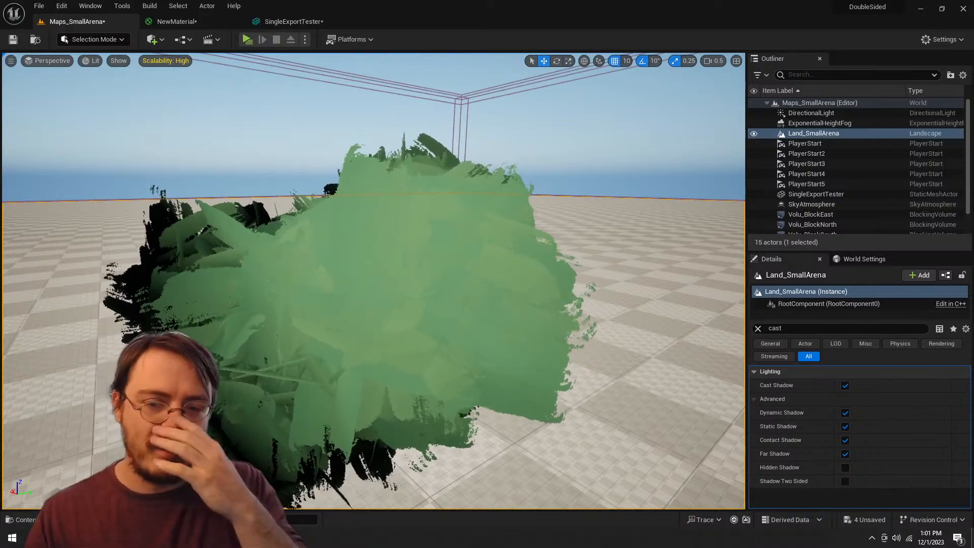
key(a)
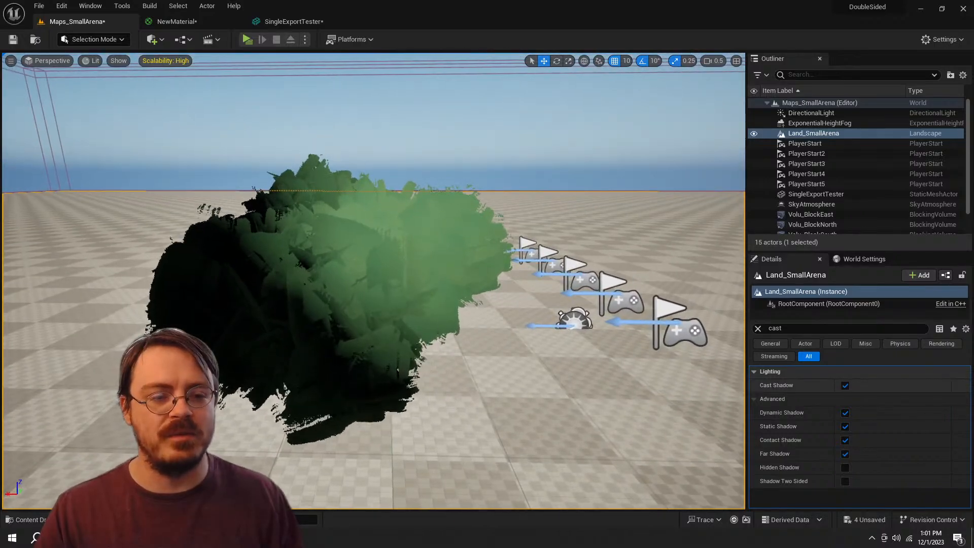
Step: Turn off Cast Shadow for Land_SmallArena and check the bush's shading from several sides
click(845, 385)
key(a)
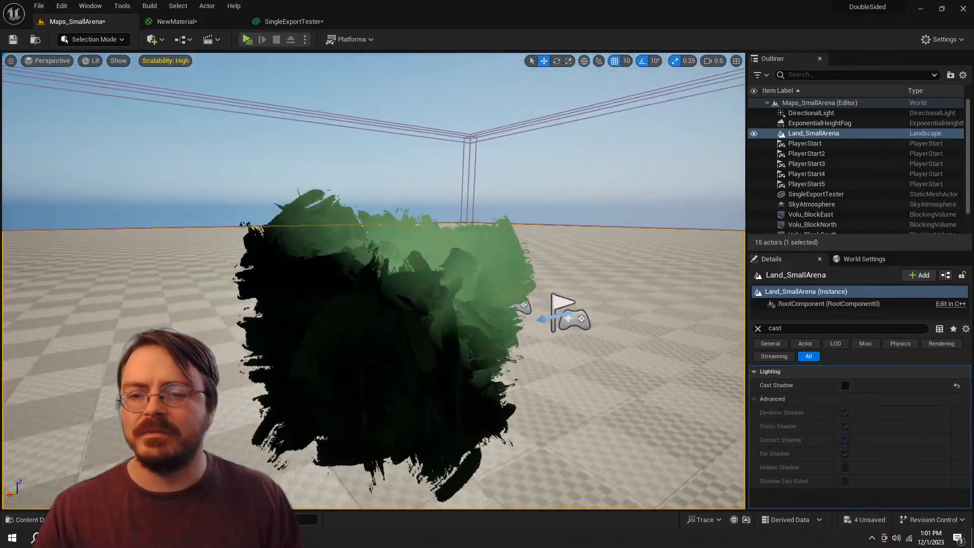
key(w)
key(s)
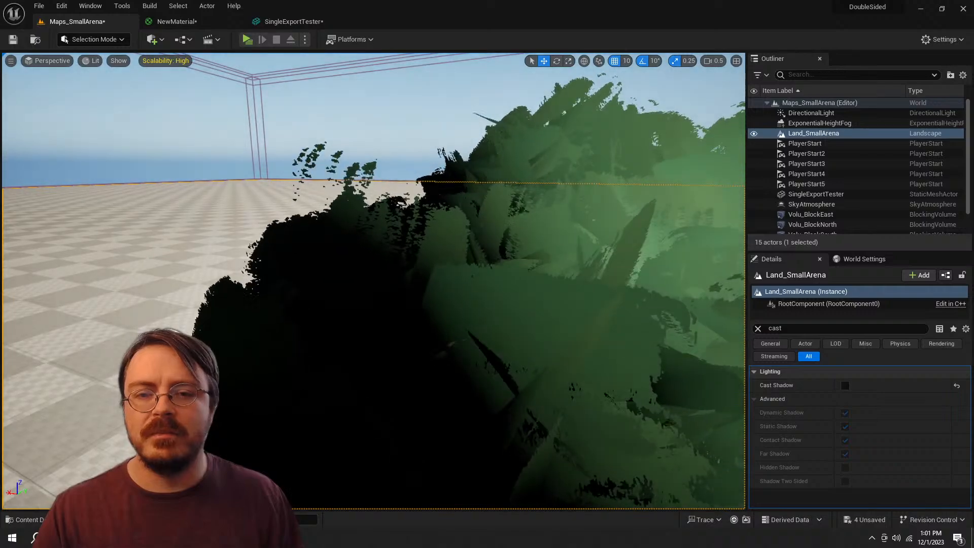
key(d)
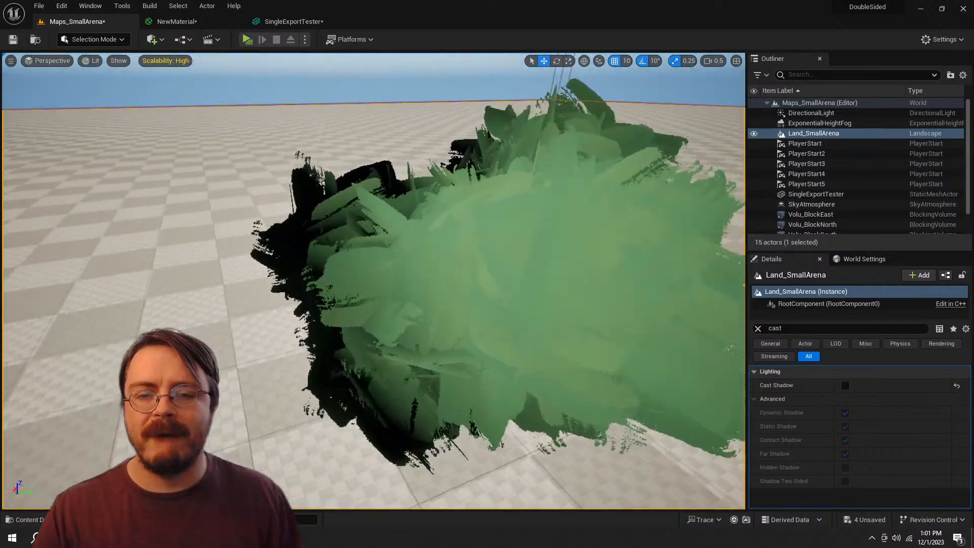
key(d)
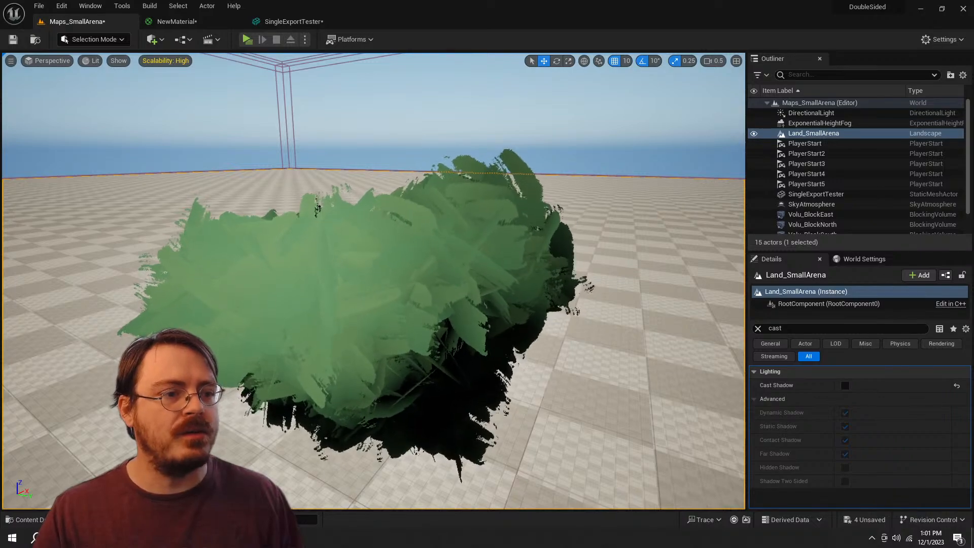
key(d)
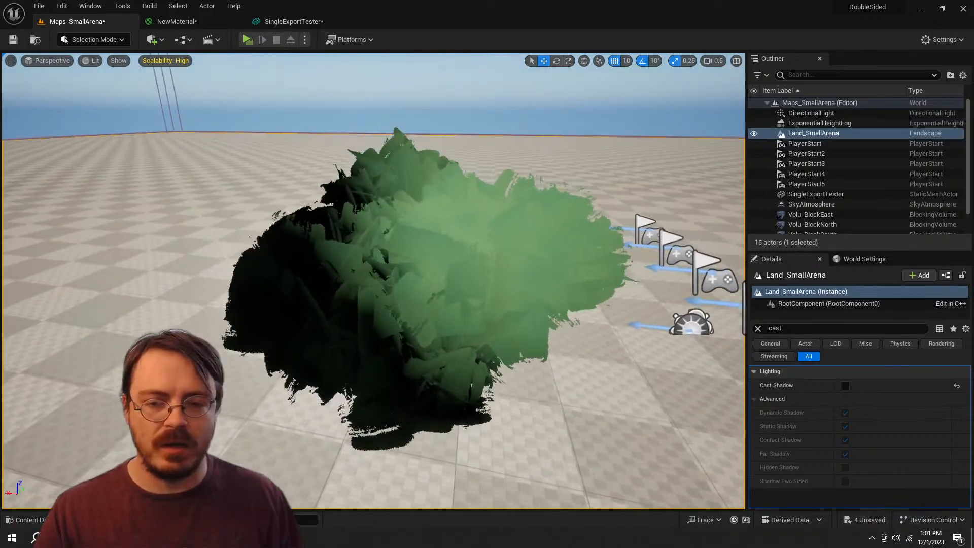
key(d)
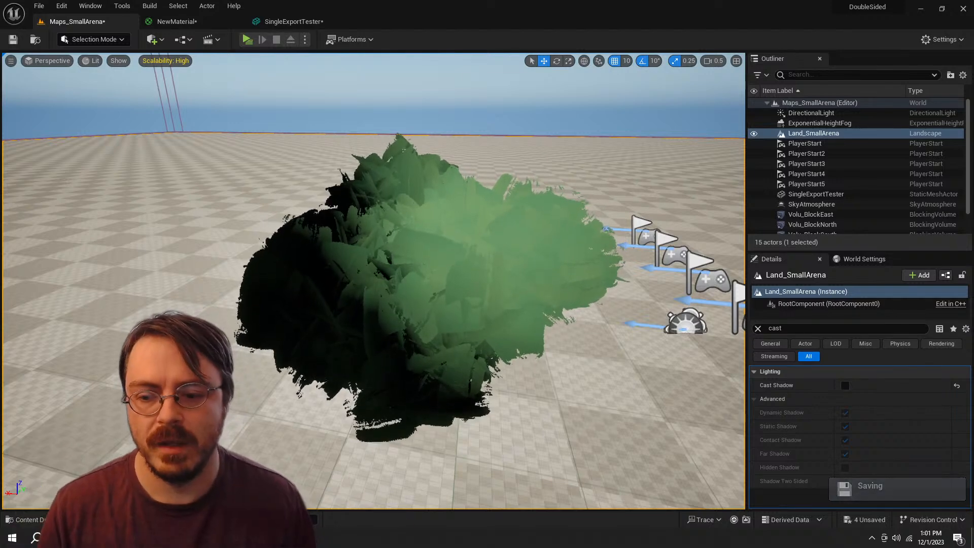
Step: Switch to the painted stroke alpha document, Untitled-2, in Photoshop
key(alt+Tab)
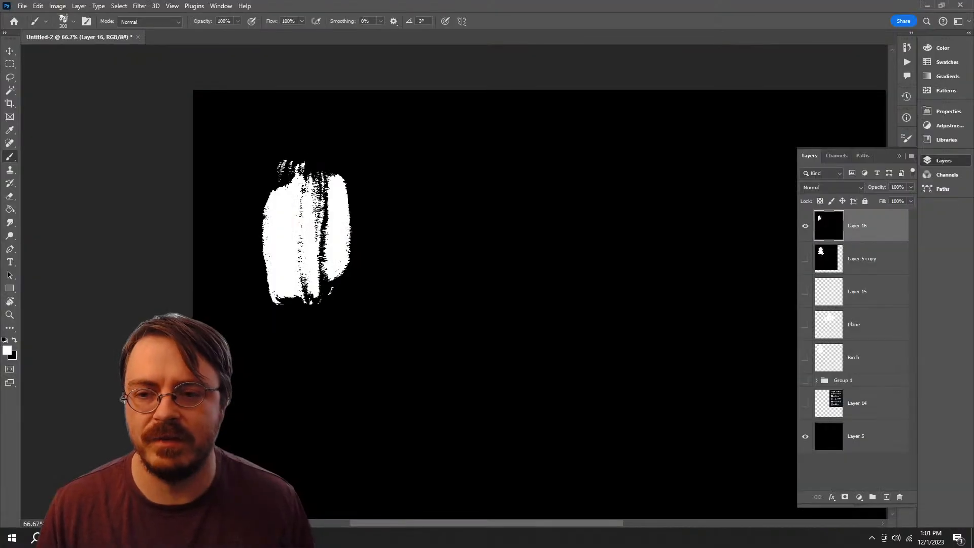